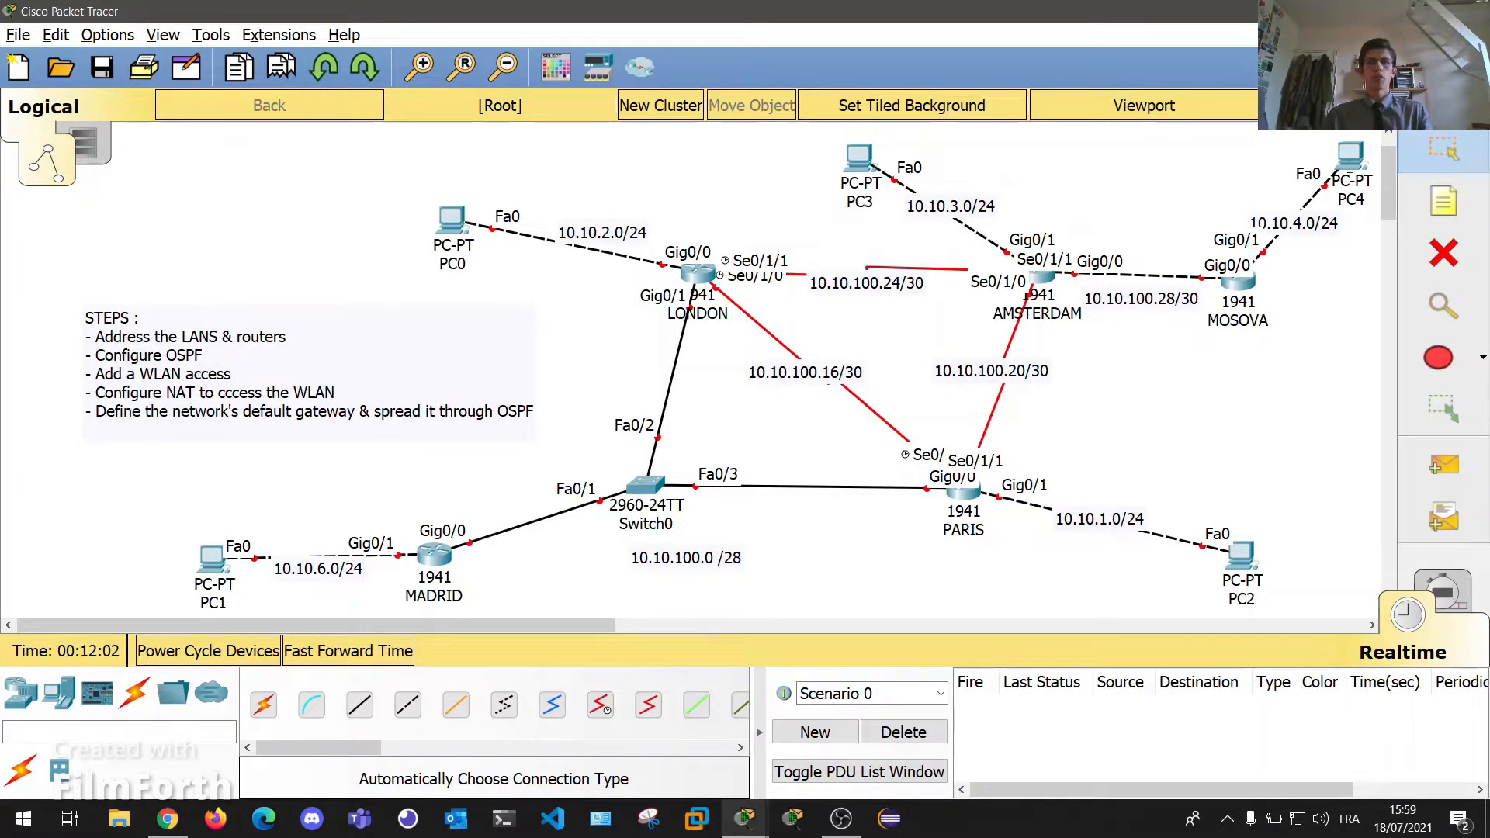
Nudge the 10.10.6.0/24 and 10.10.100.24/30 subnet labels slightly upward on the canvas.
{"action": "mouse_move", "coordinate": [210, 507]}
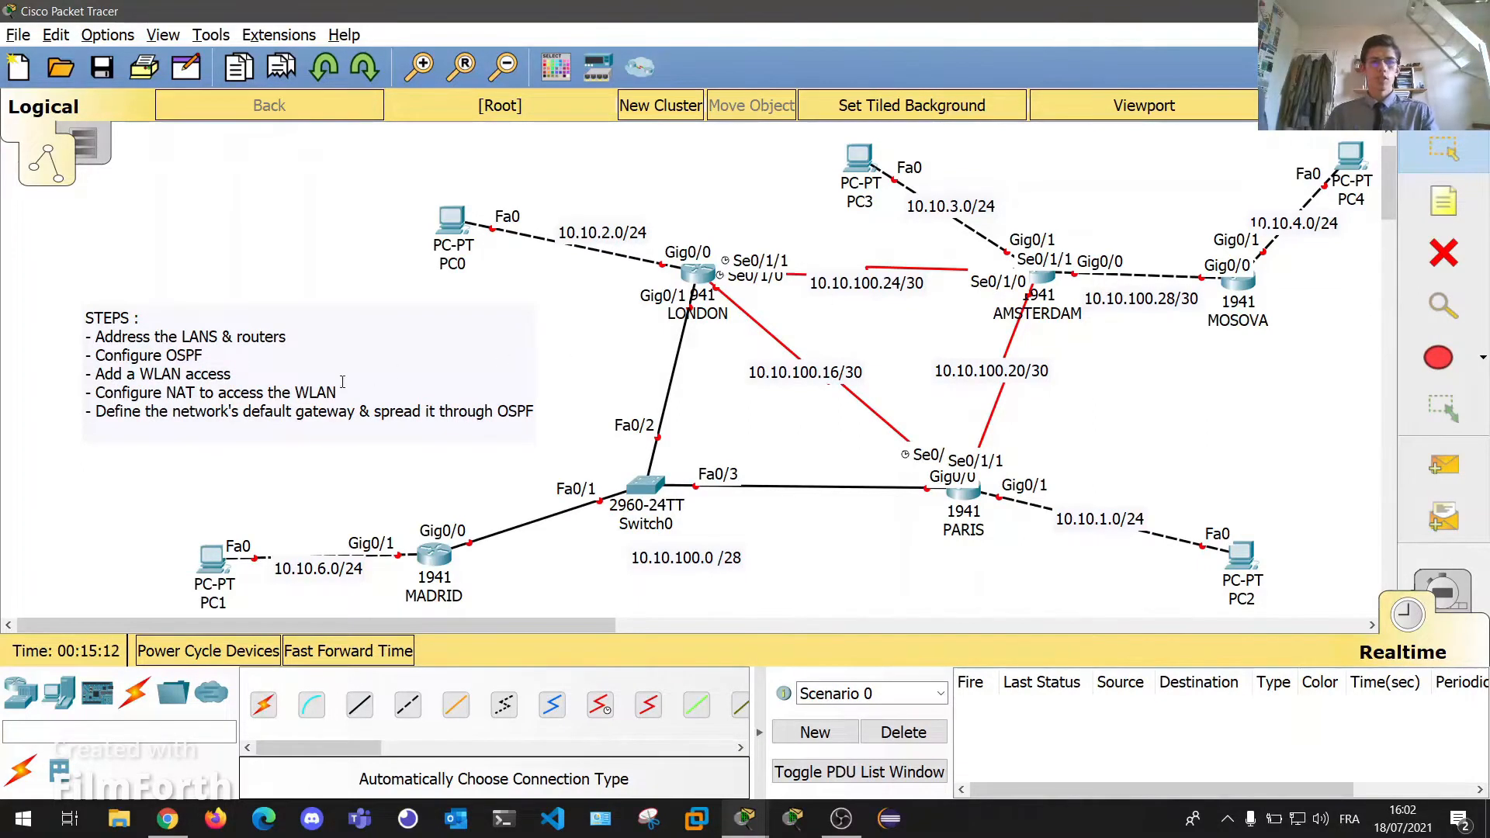
{"action": "left_click_drag", "start_coordinate": [309, 568], "coordinate": [315, 560]}
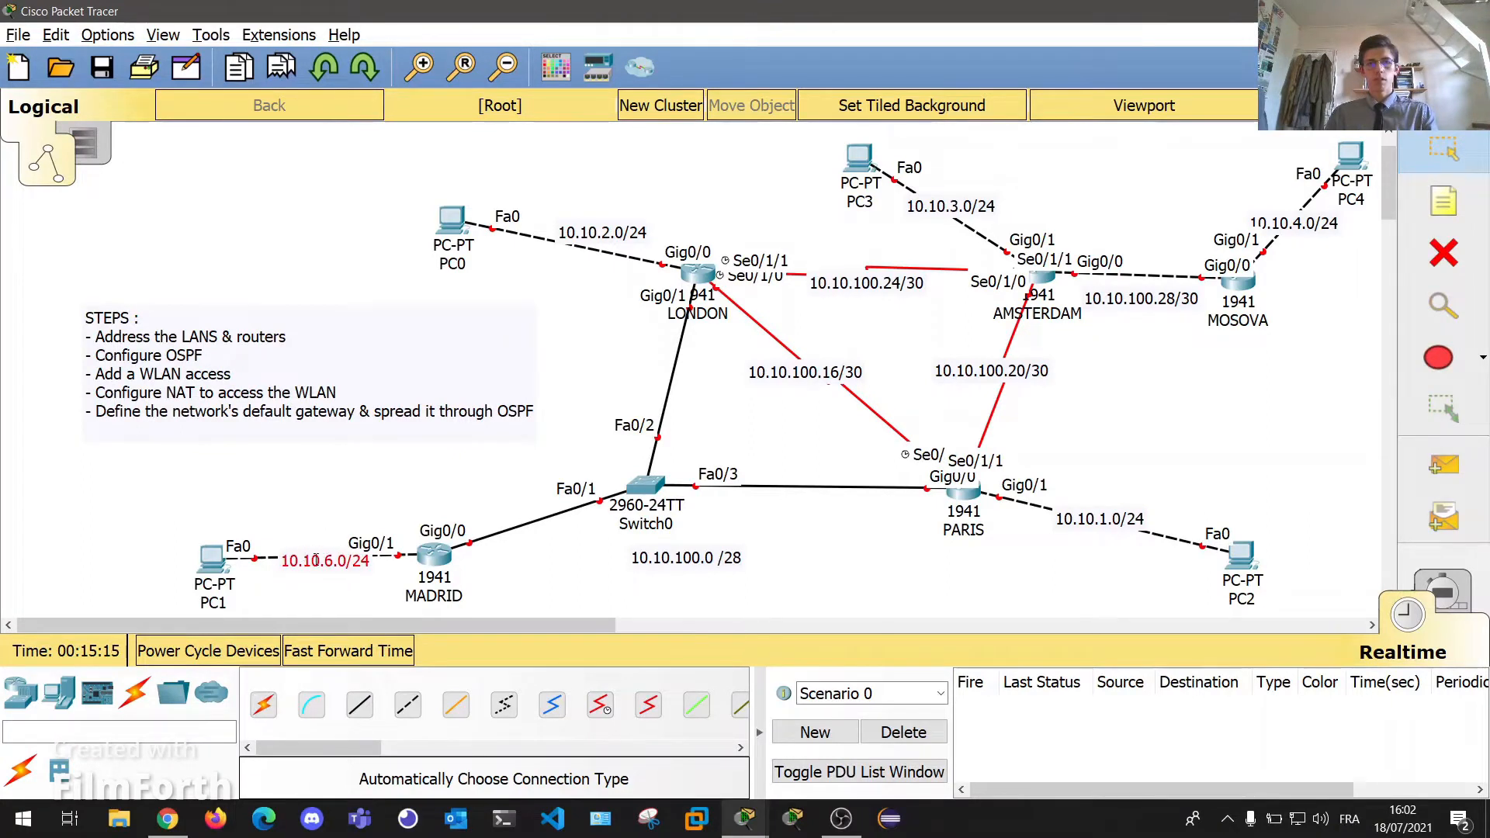
{"action": "left_click", "coordinate": [786, 549]}
{"action": "left_click_drag", "start_coordinate": [862, 283], "coordinate": [867, 276]}
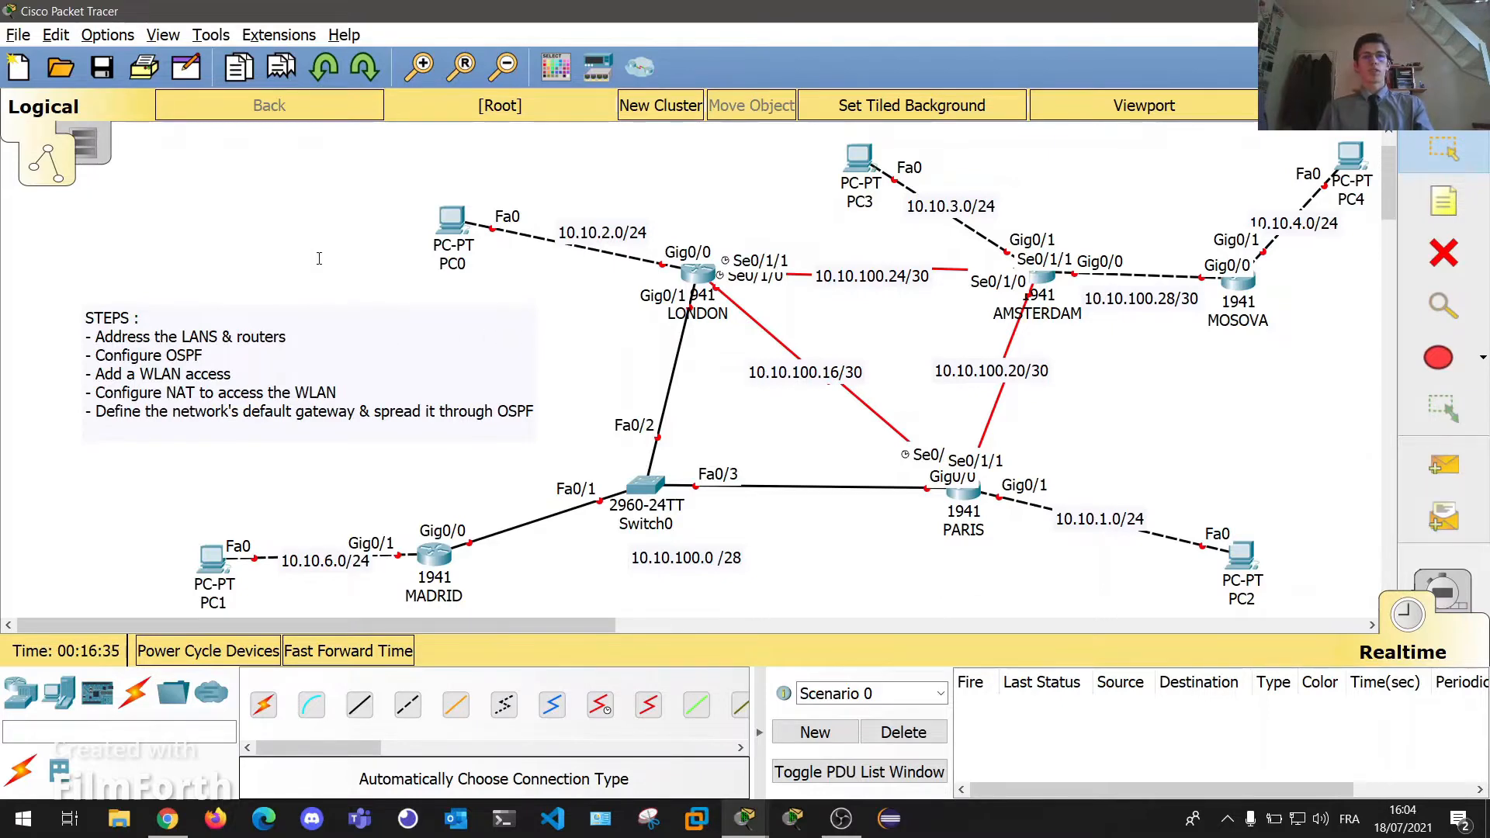
{"action": "left_click", "coordinate": [211, 556]}
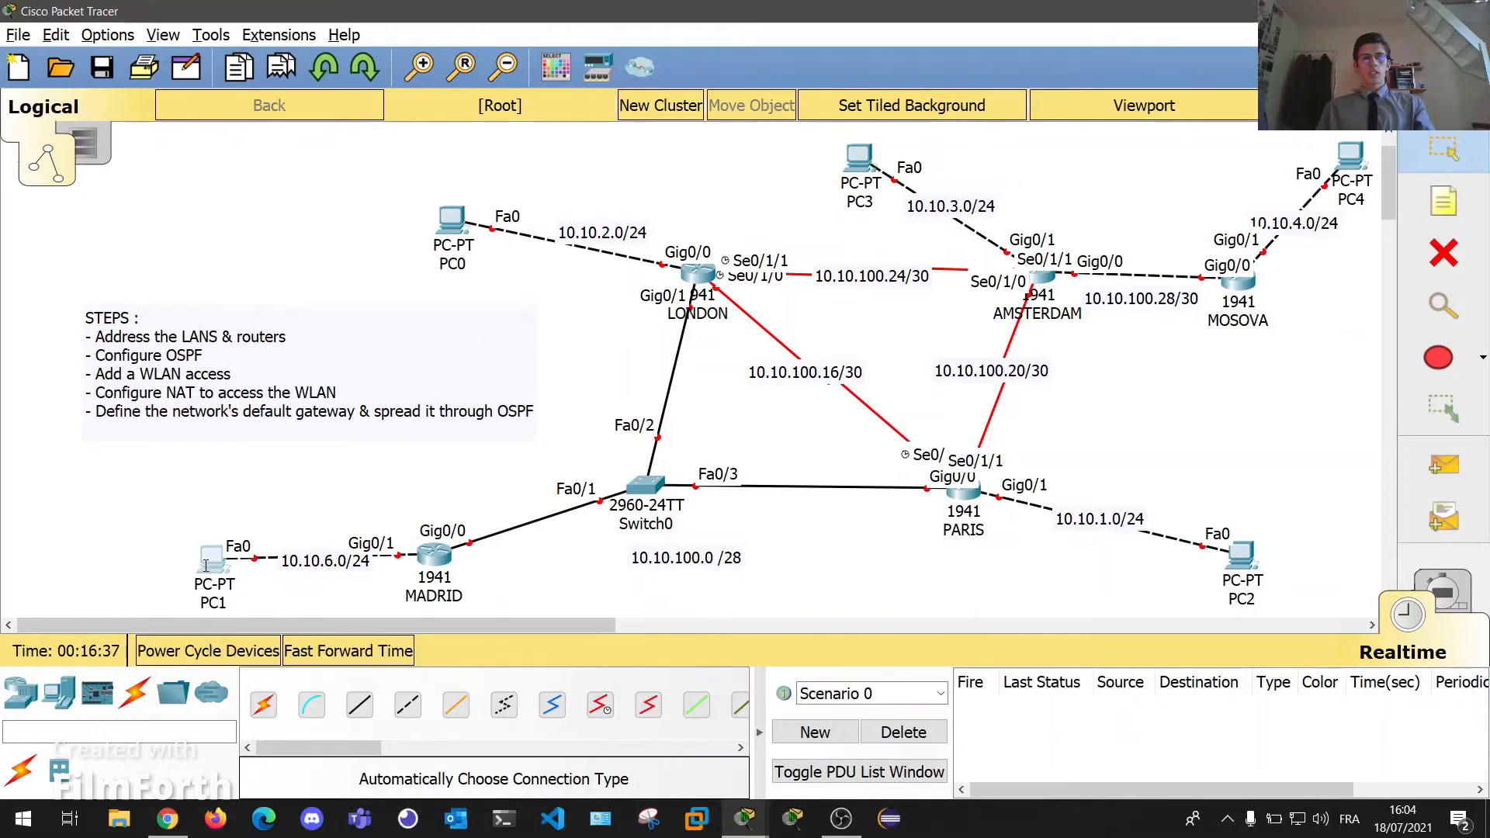
Give PC1 IP 10.10.6.1, mask 255.255.255.0 and default gateway 10.10.6.254.
{"action": "left_click_drag", "start_coordinate": [617, 108], "coordinate": [1087, 90]}
{"action": "left_click", "coordinate": [1075, 128]}
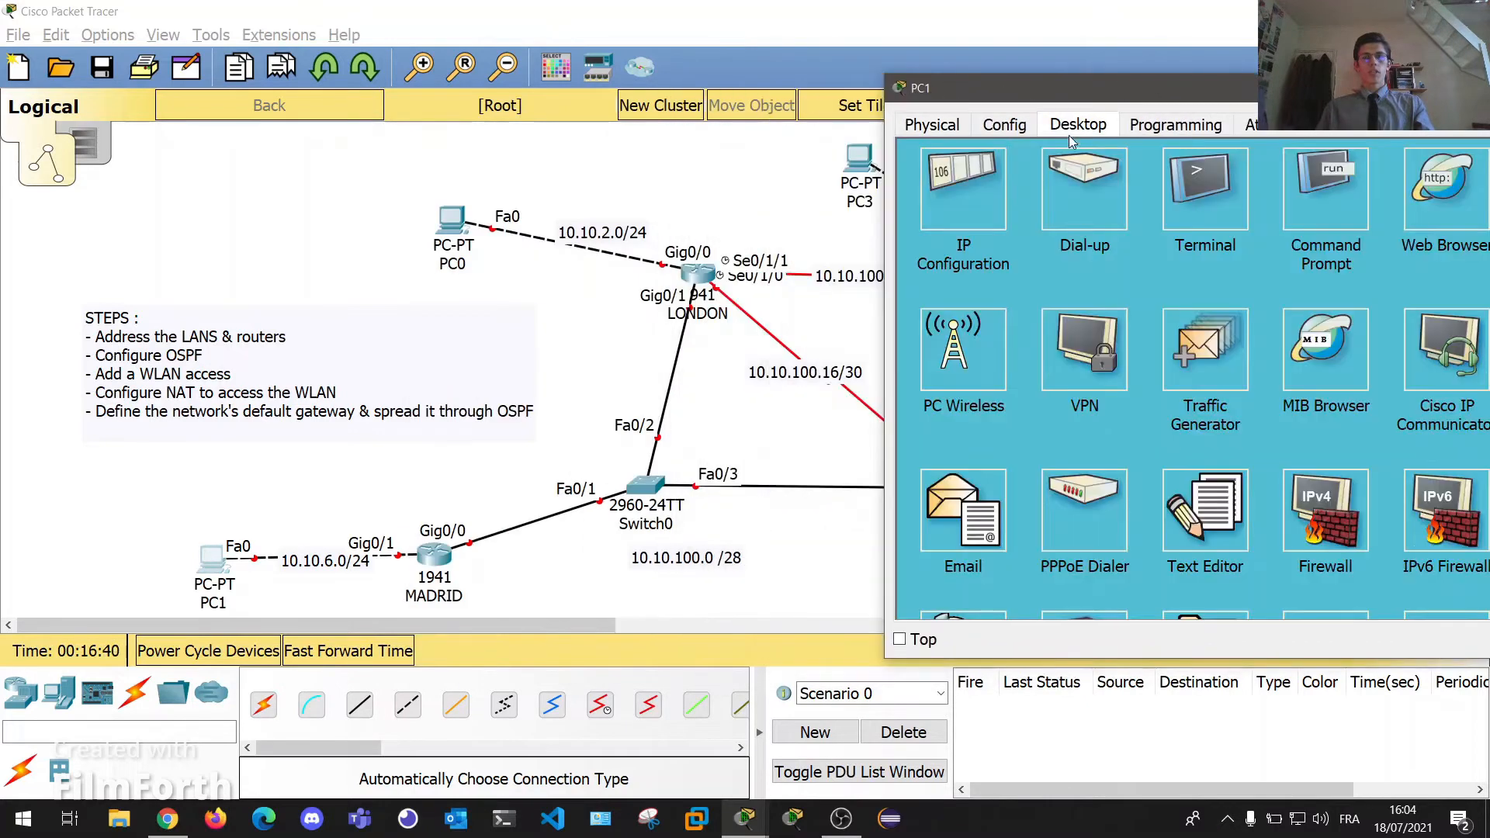
{"action": "left_click", "coordinate": [950, 197]}
{"action": "left_click", "coordinate": [1126, 233]}
{"action": "type", "text": "10.10.6."}
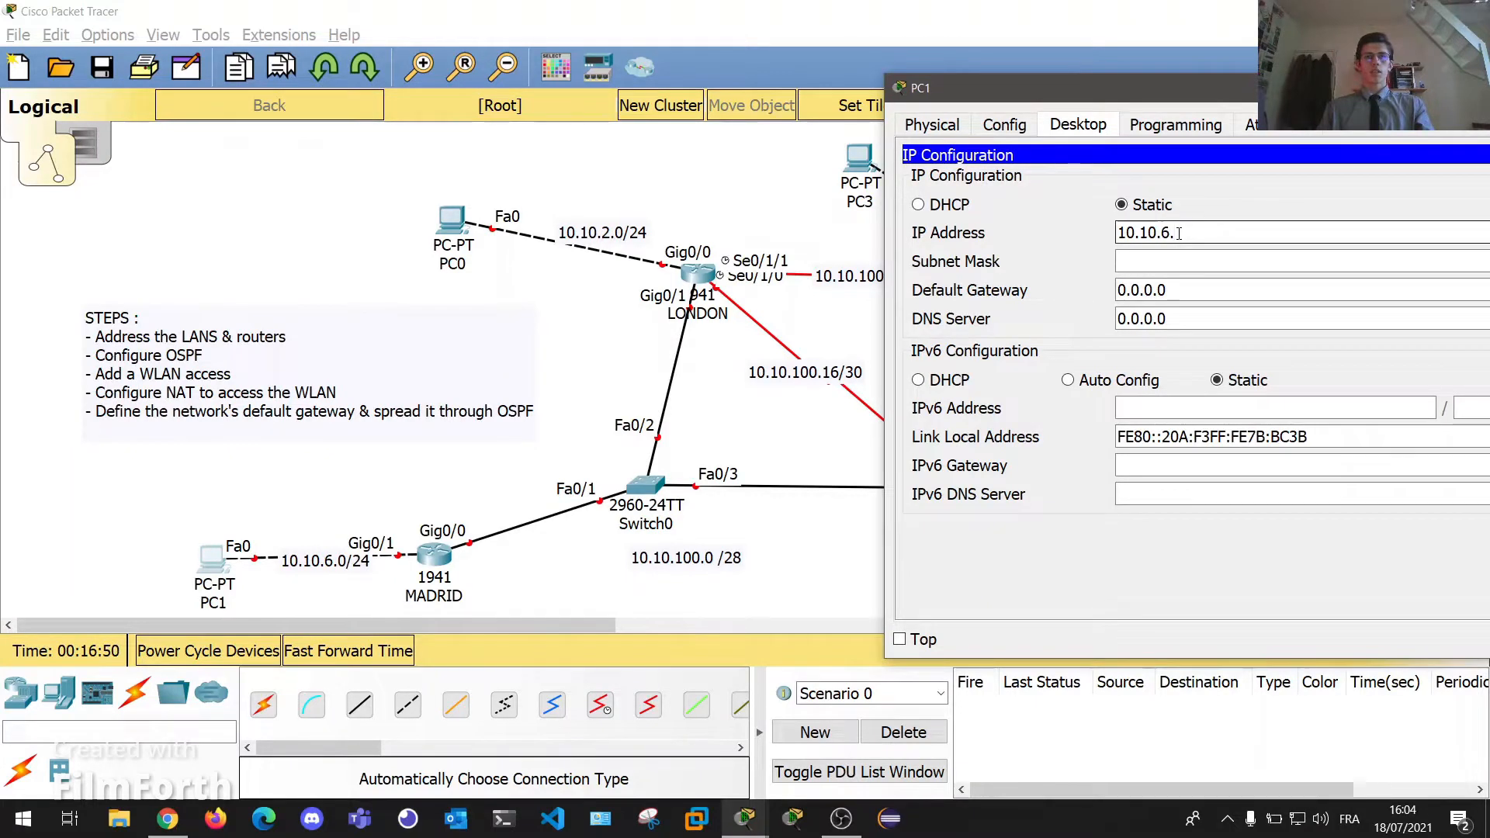
{"action": "type", "text": "1"}
{"action": "key", "text": "Tab"}
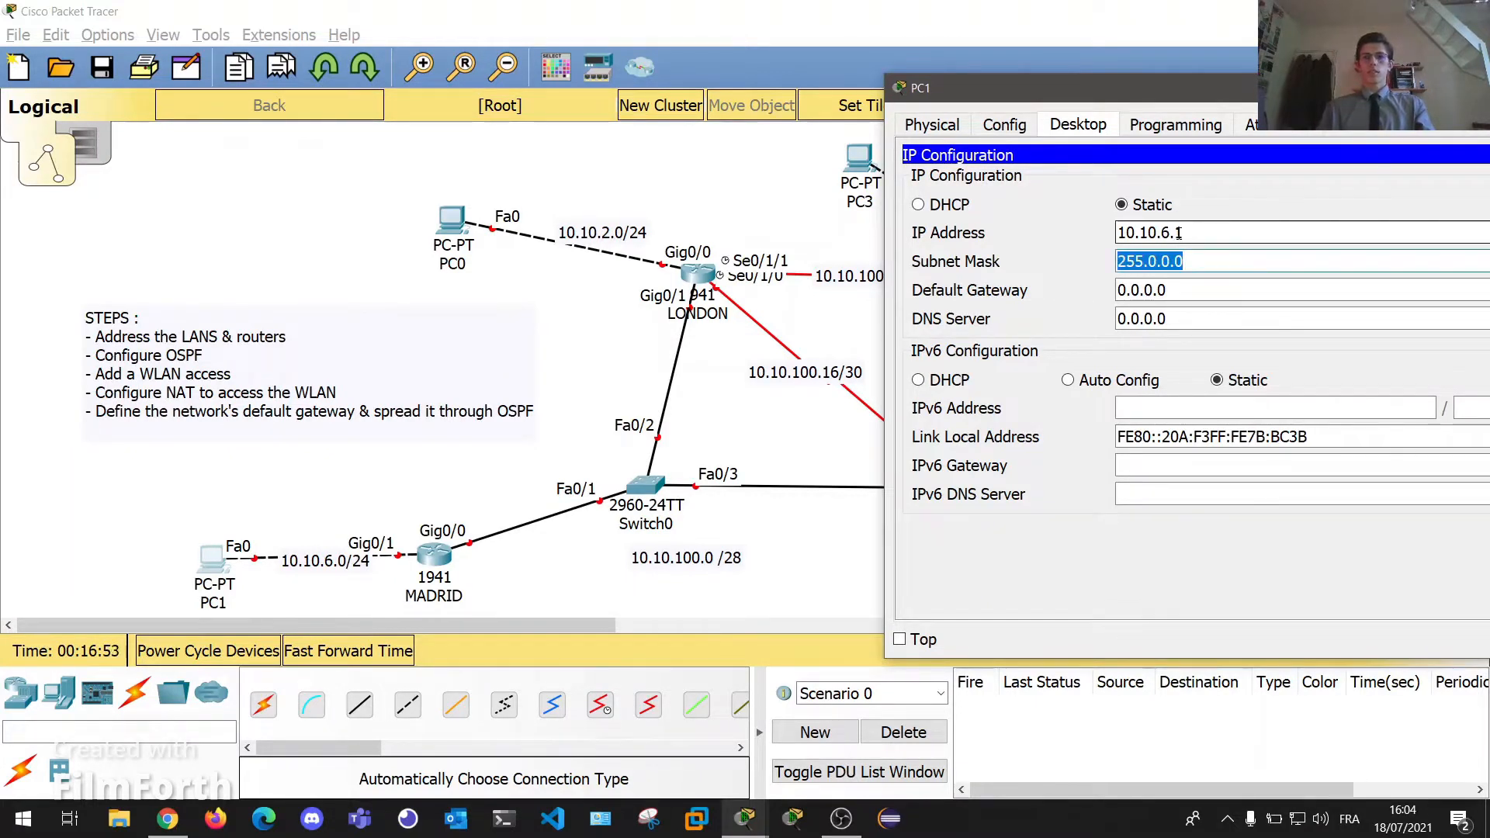
{"action": "type", "text": "255.255.255.0"}
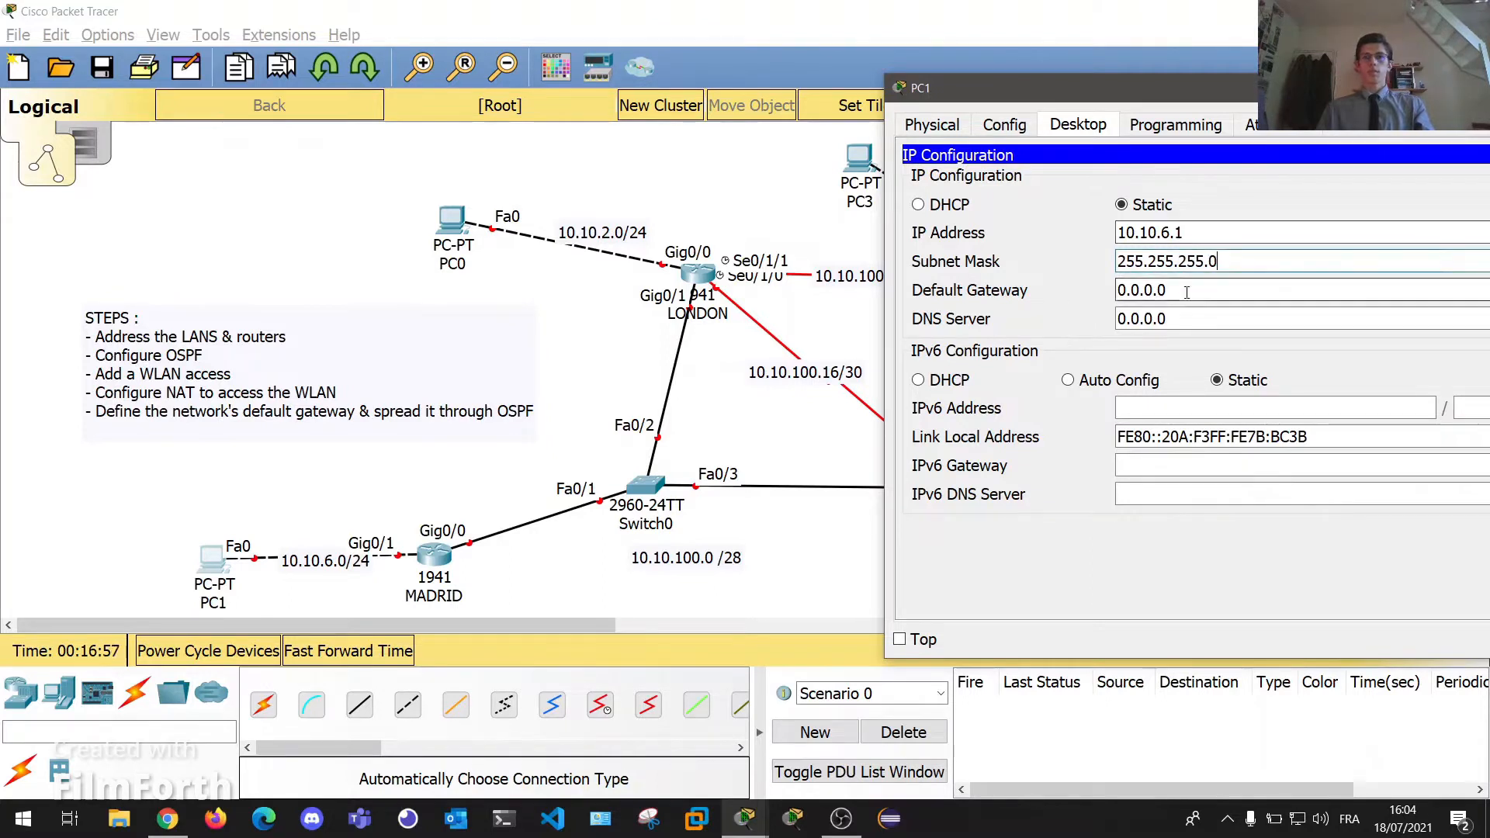
{"action": "key", "text": "Tab"}
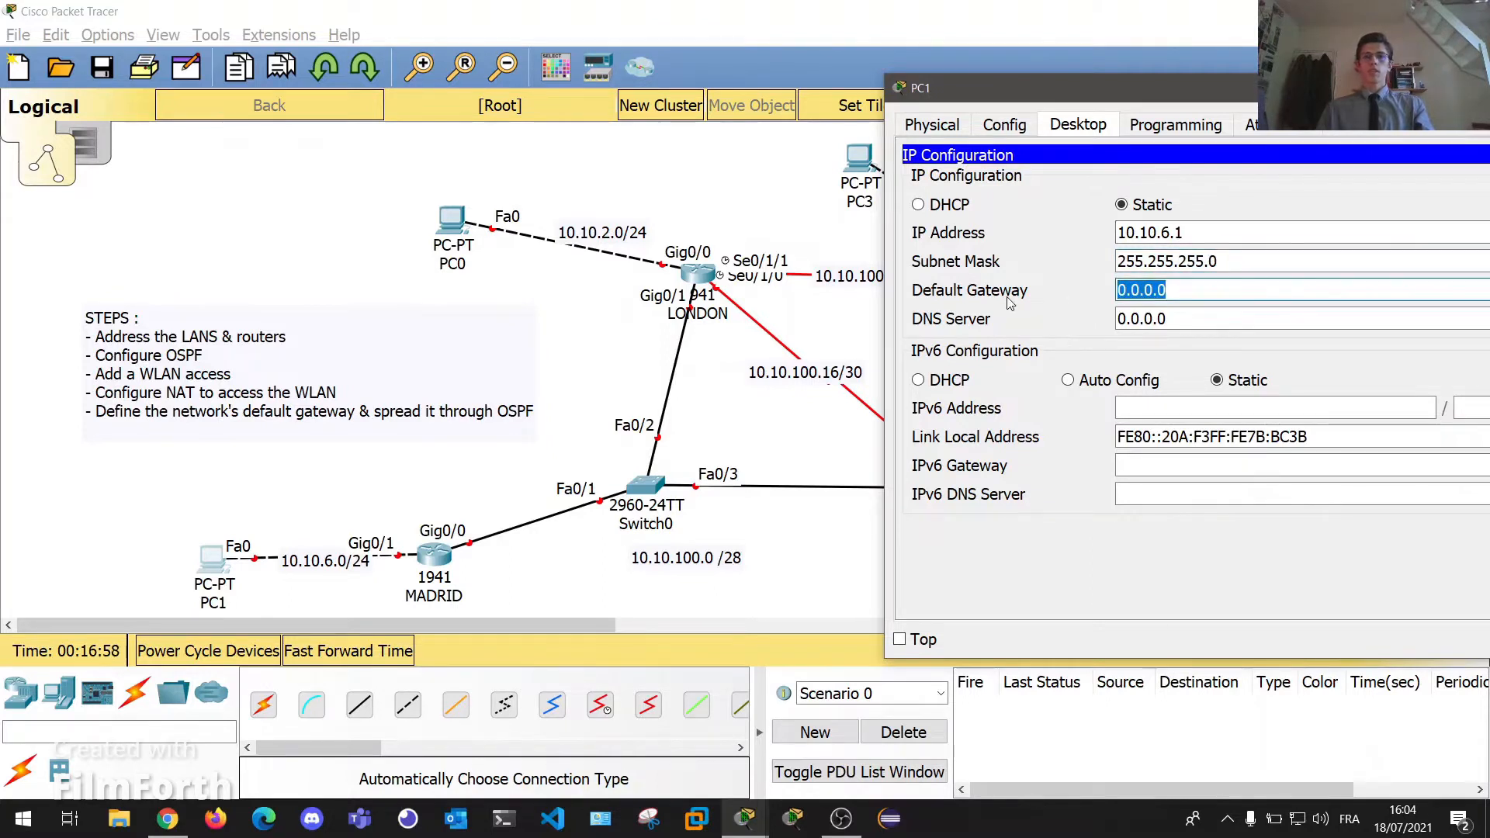
{"action": "type", "text": "10."}
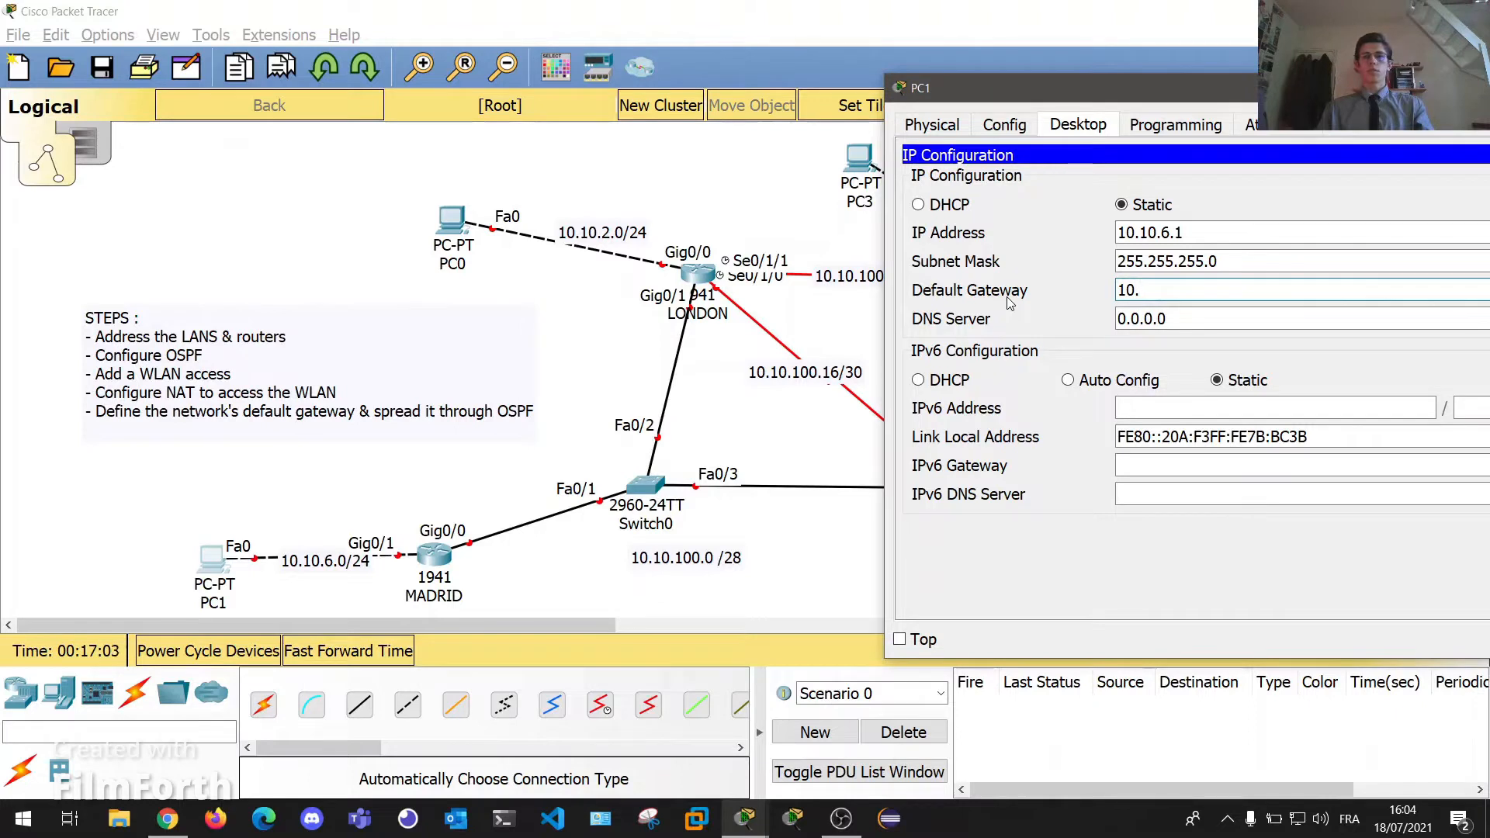
{"action": "type", "text": "10."}
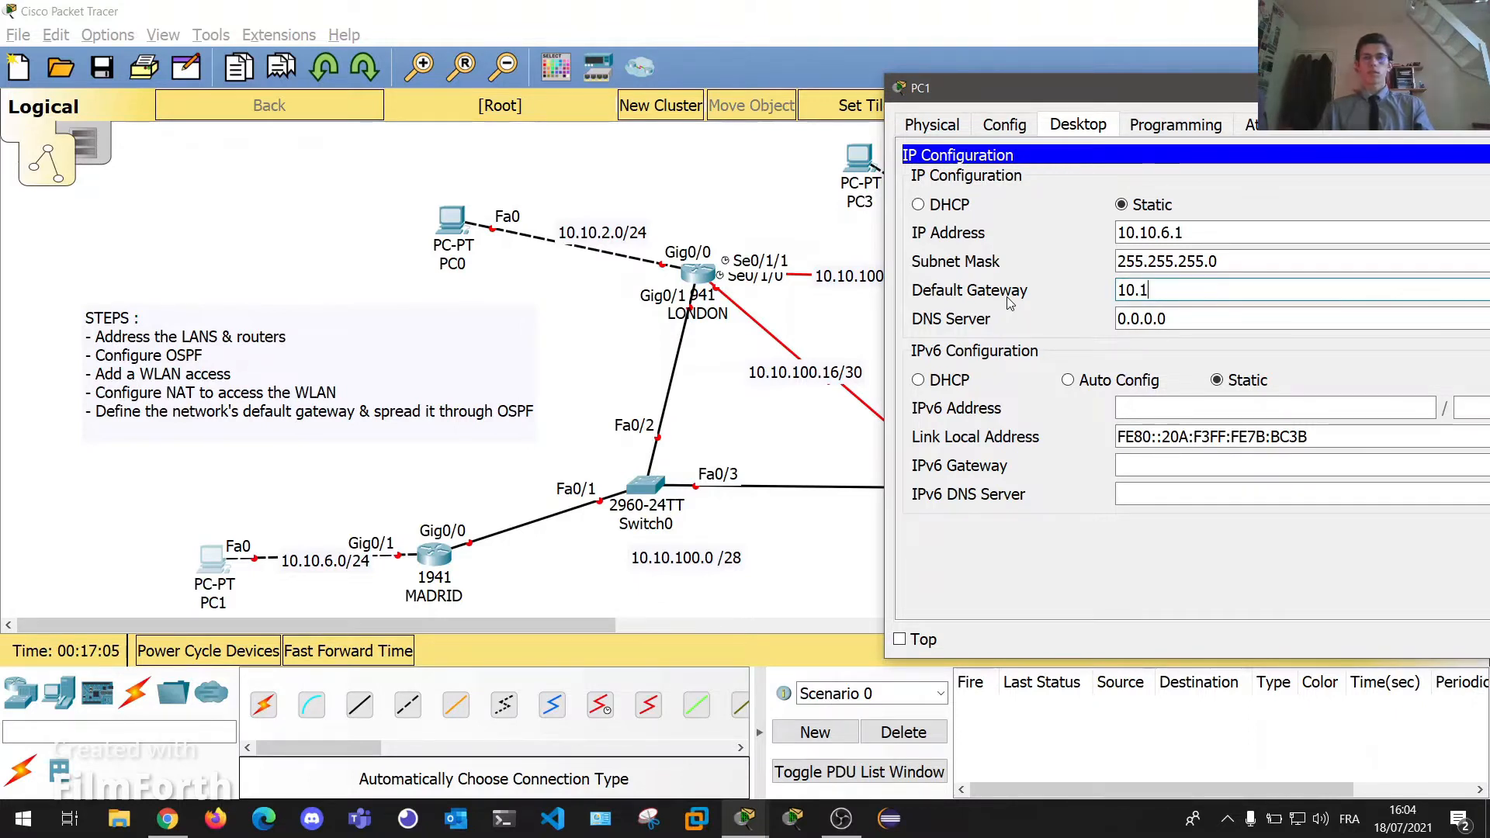
{"action": "type", "text": "6.254"}
{"action": "left_click_drag", "start_coordinate": [1203, 94], "coordinate": [967, 100]}
{"action": "left_click", "coordinate": [1300, 94]}
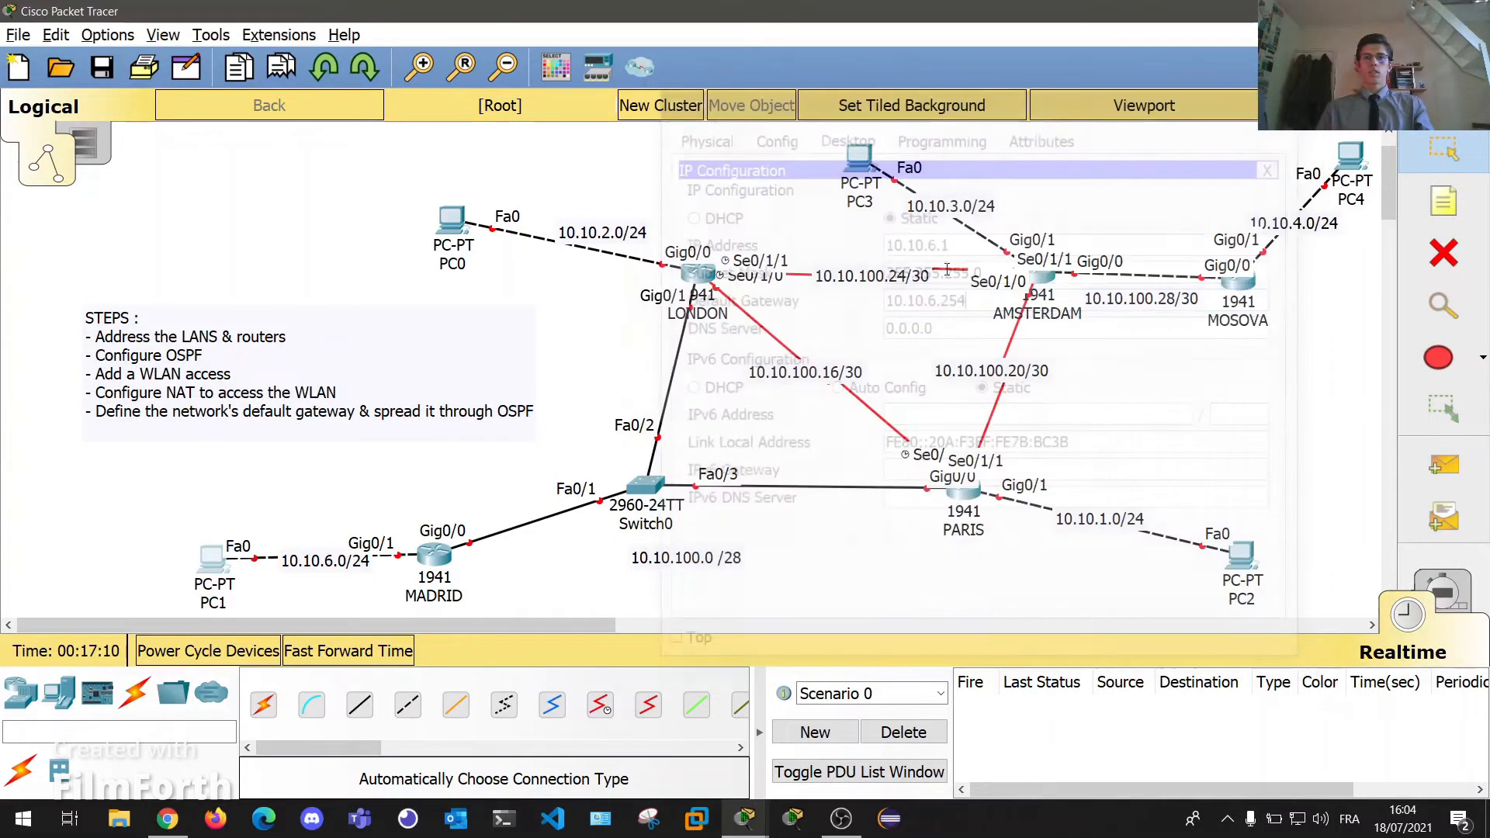
On MADRID's CLI, decline the initial setup dialog and enter global configuration mode.
{"action": "left_click", "coordinate": [436, 547]}
{"action": "left_click_drag", "start_coordinate": [652, 132], "coordinate": [994, 123]}
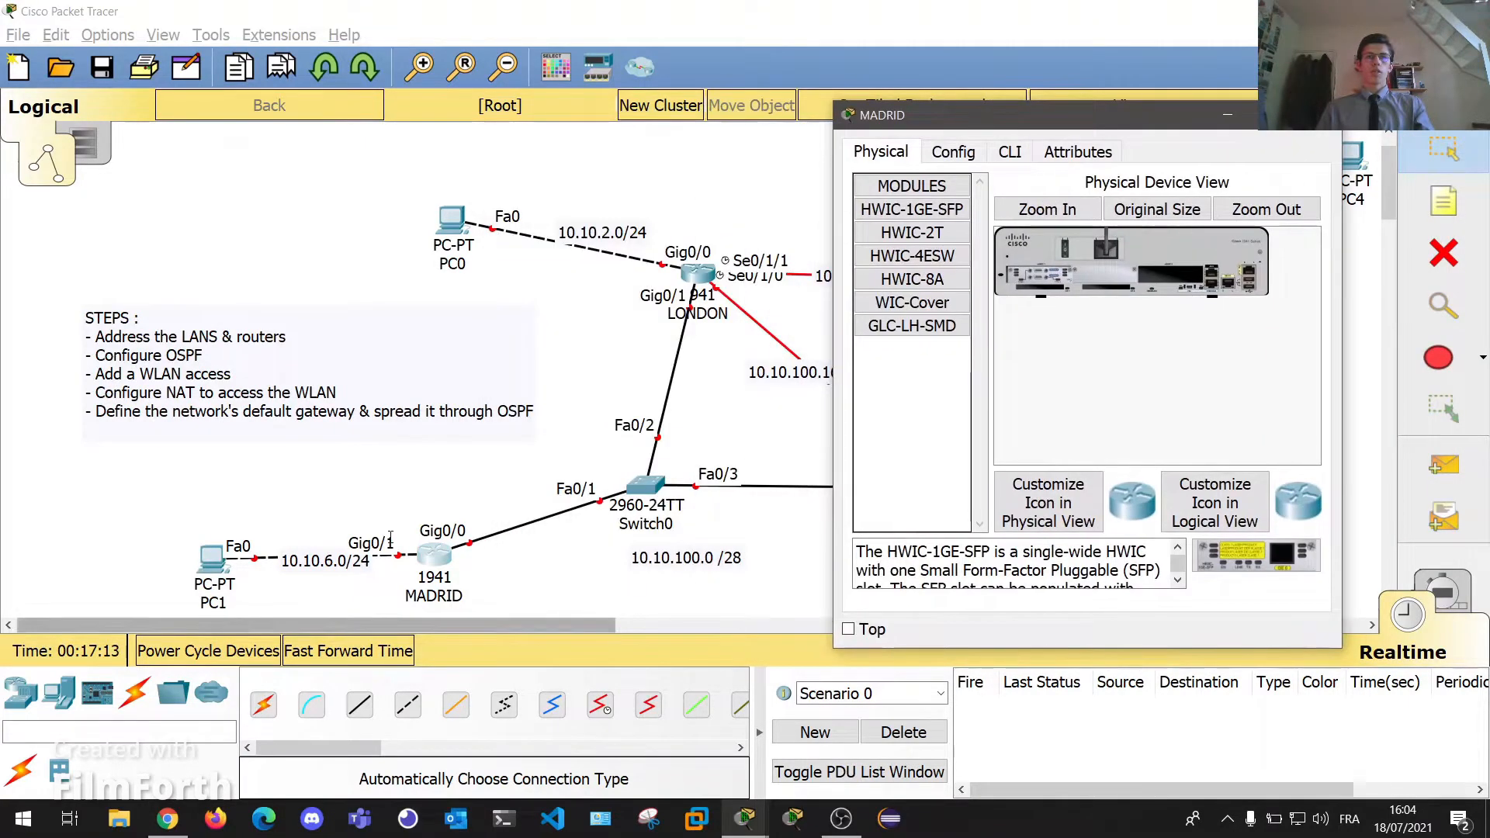
{"action": "left_click", "coordinate": [1005, 152]}
{"action": "key", "text": "Return"}
{"action": "type", "text": "no"}
{"action": "key", "text": "Return"}
{"action": "key", "text": "Return"}
{"action": "type", "text": "co"}
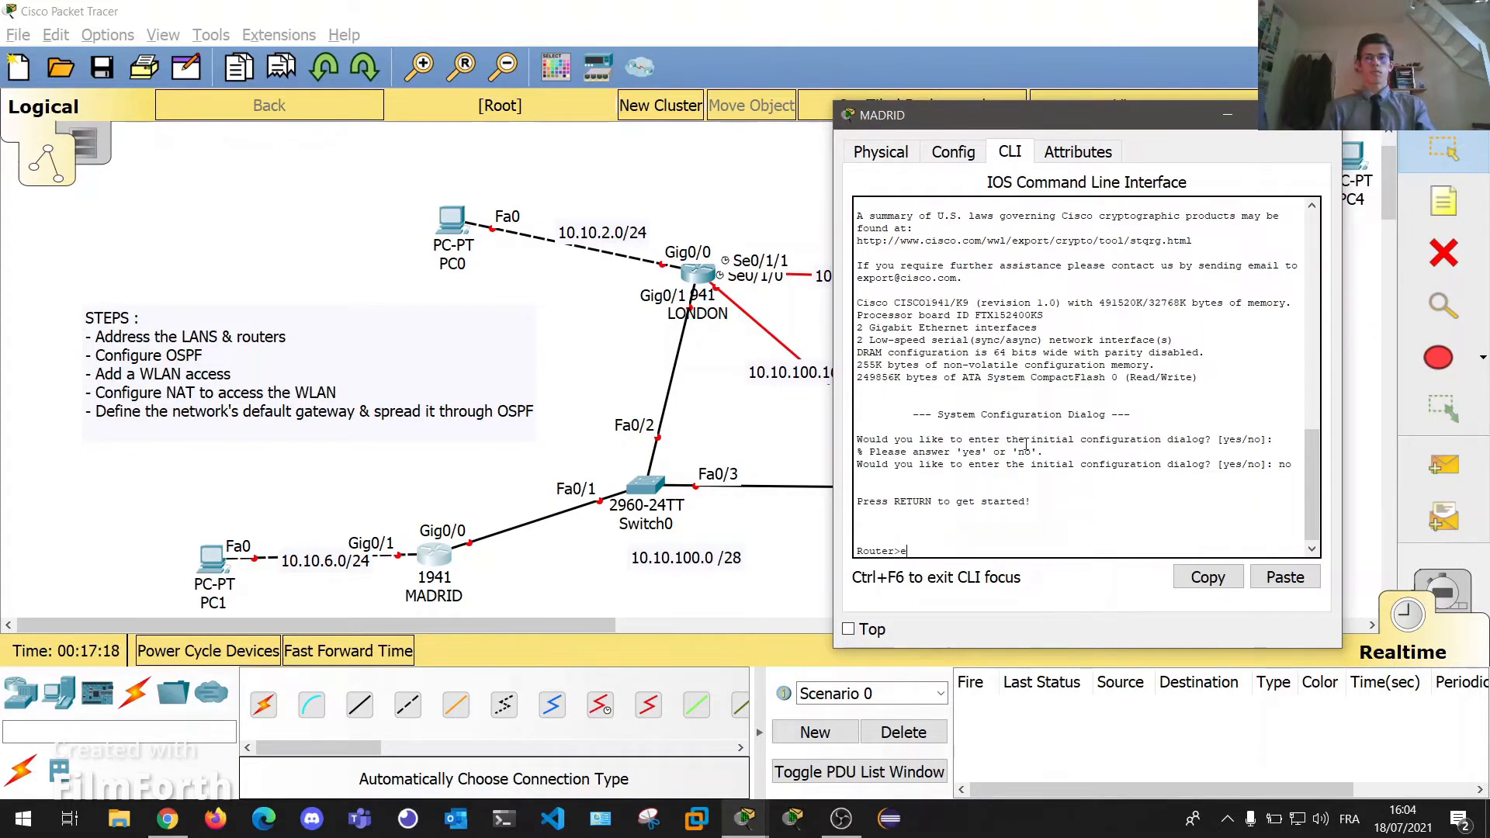
{"action": "type", "text": "n"}
{"action": "key", "text": "Return"}
{"action": "type", "text": "conf t"}
{"action": "key", "text": "Return"}
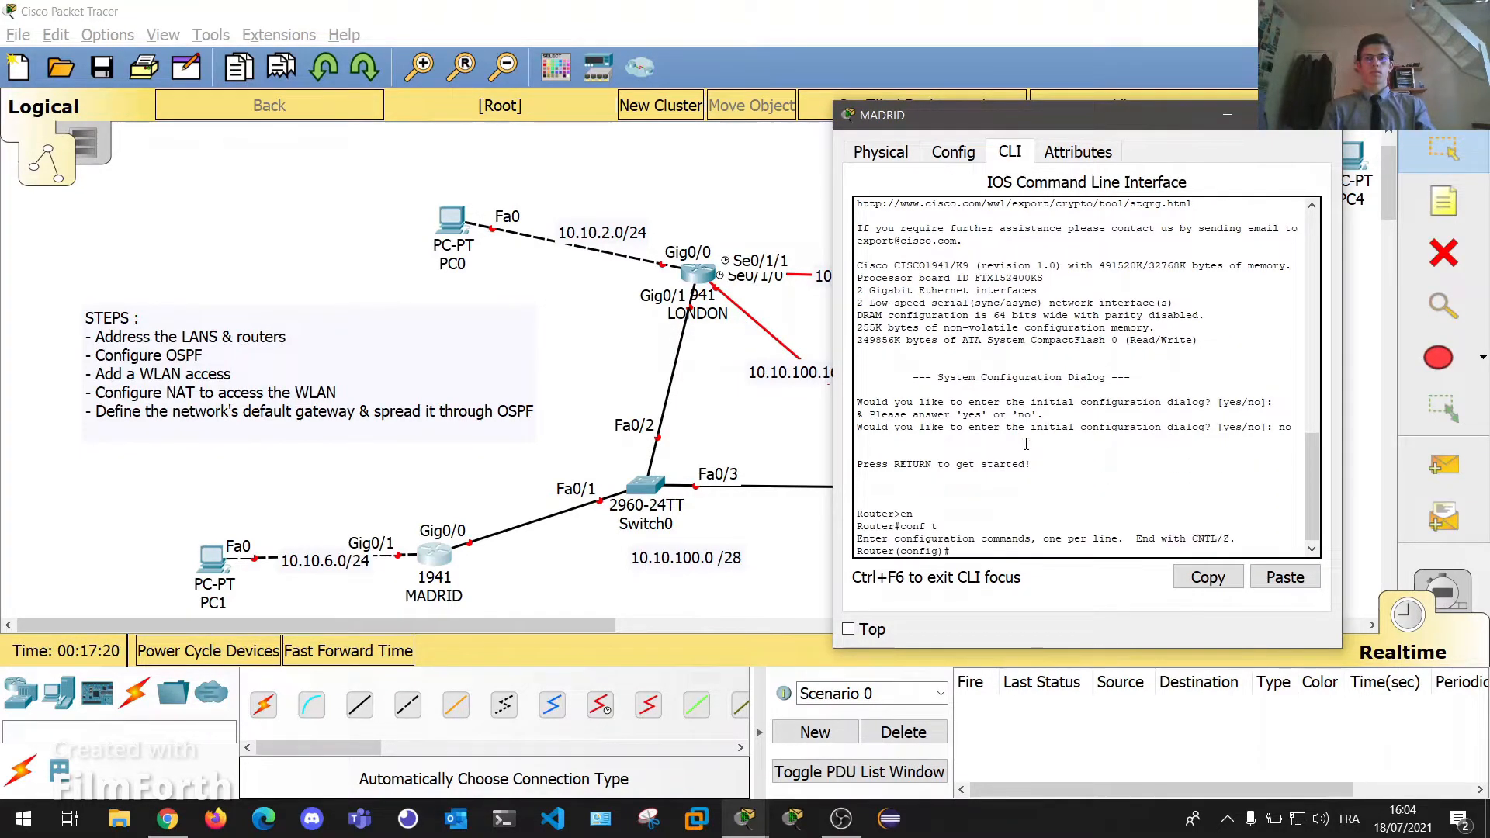
Assign MADRID's Gig0/1 10.10.6.254 255.255.255.0 and enable it with no shut.
{"action": "type", "text": "int gig0/"}
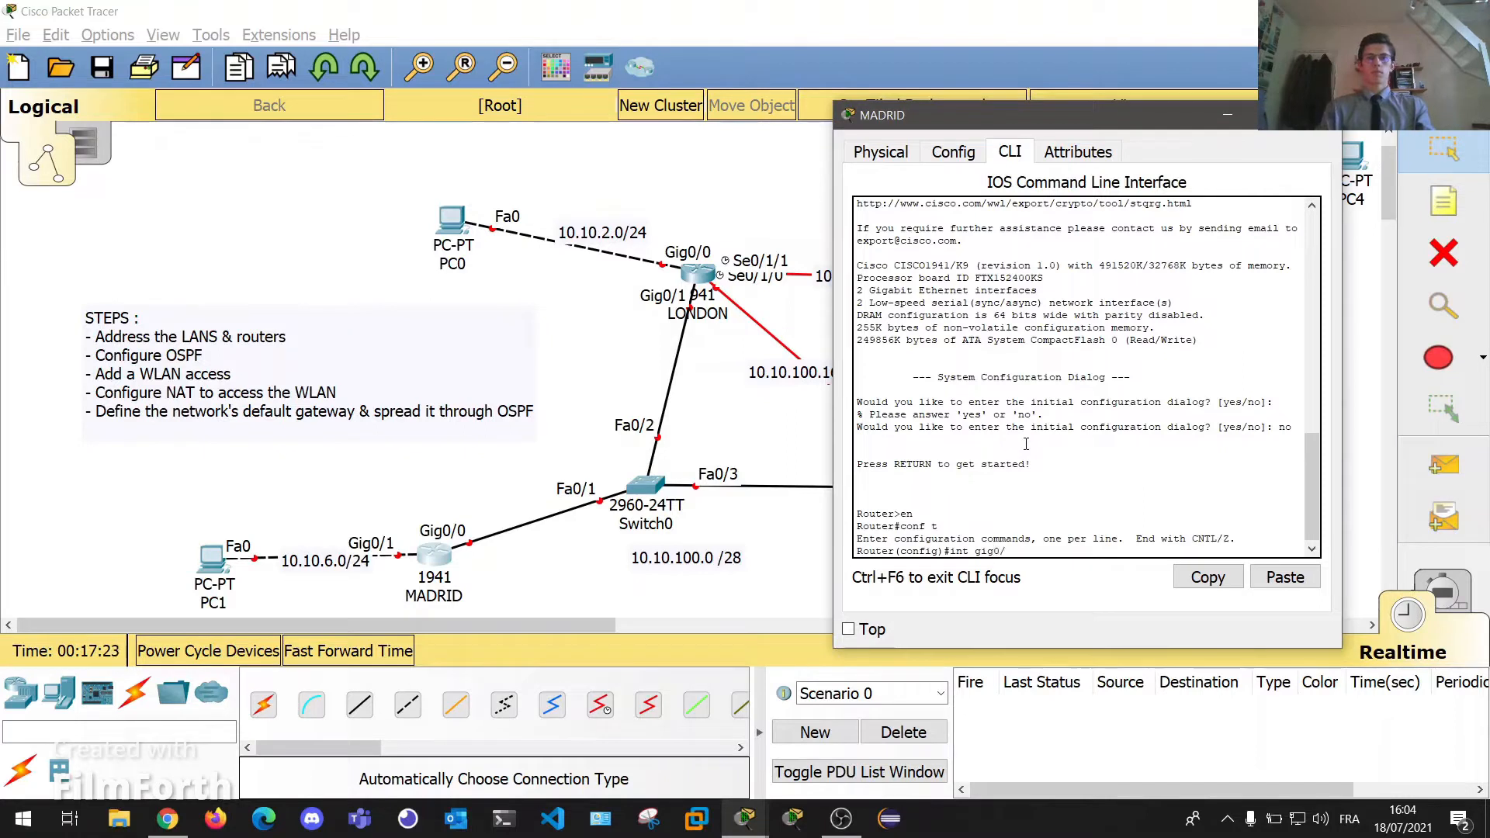
{"action": "type", "text": "1"}
{"action": "key", "text": "Return"}
{"action": "type", "text": "ip a"}
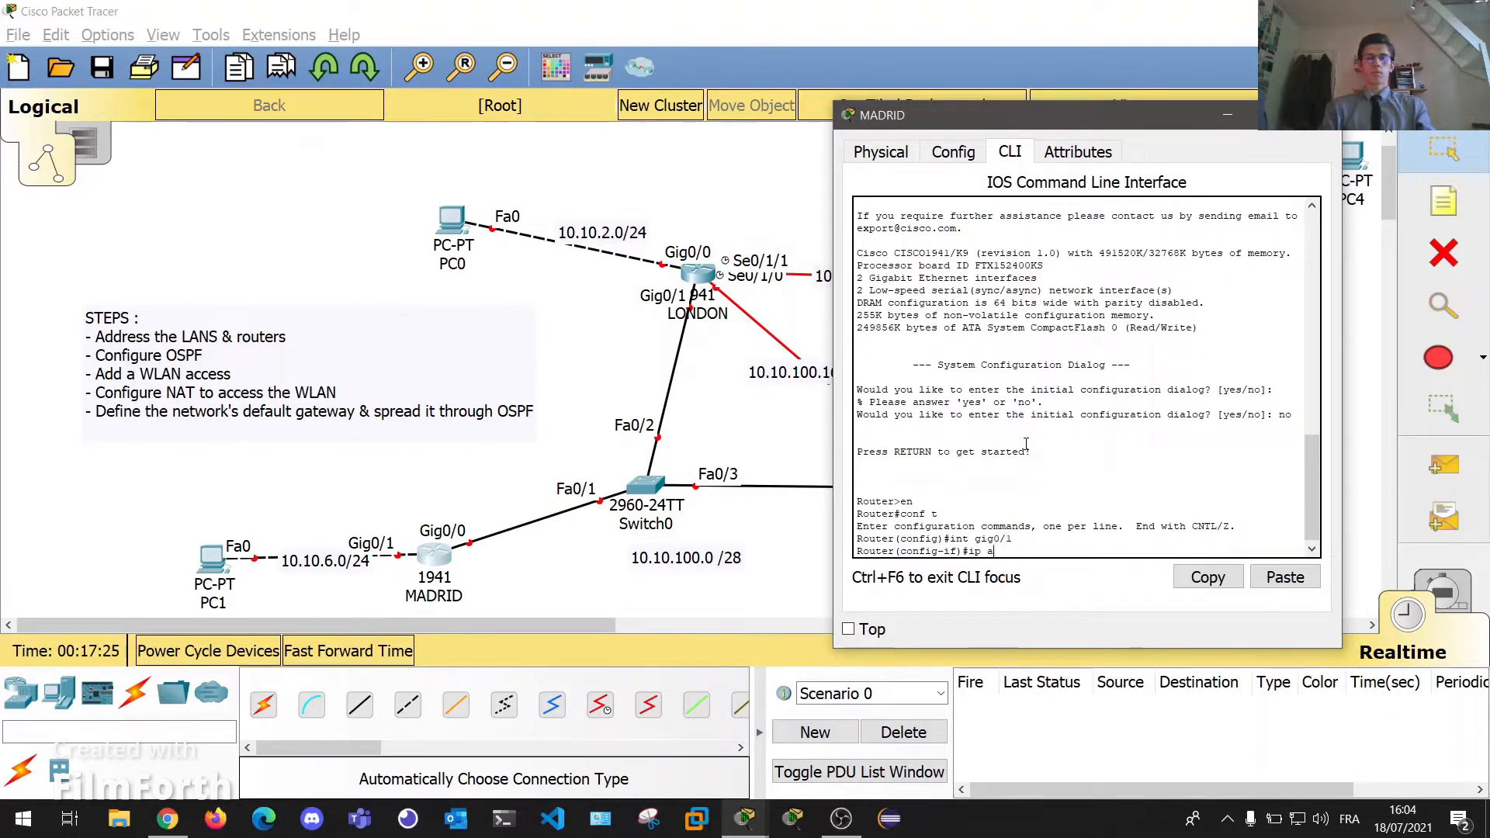
{"action": "type", "text": "ddr 10.10.6.254 255.255.25"}
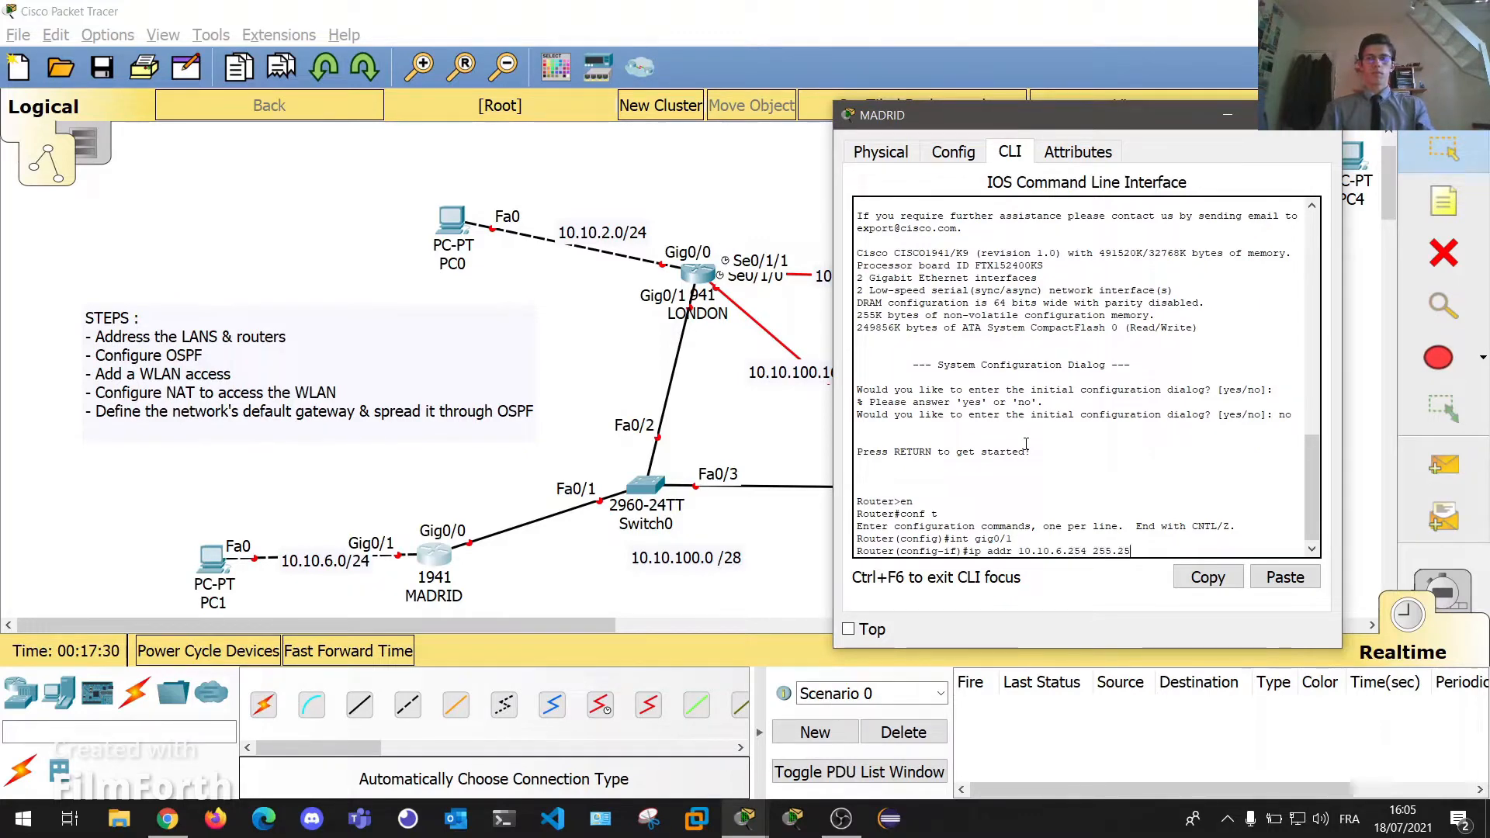
{"action": "type", "text": "5.0"}
{"action": "key", "text": "Return"}
{"action": "type", "text": "no shut"}
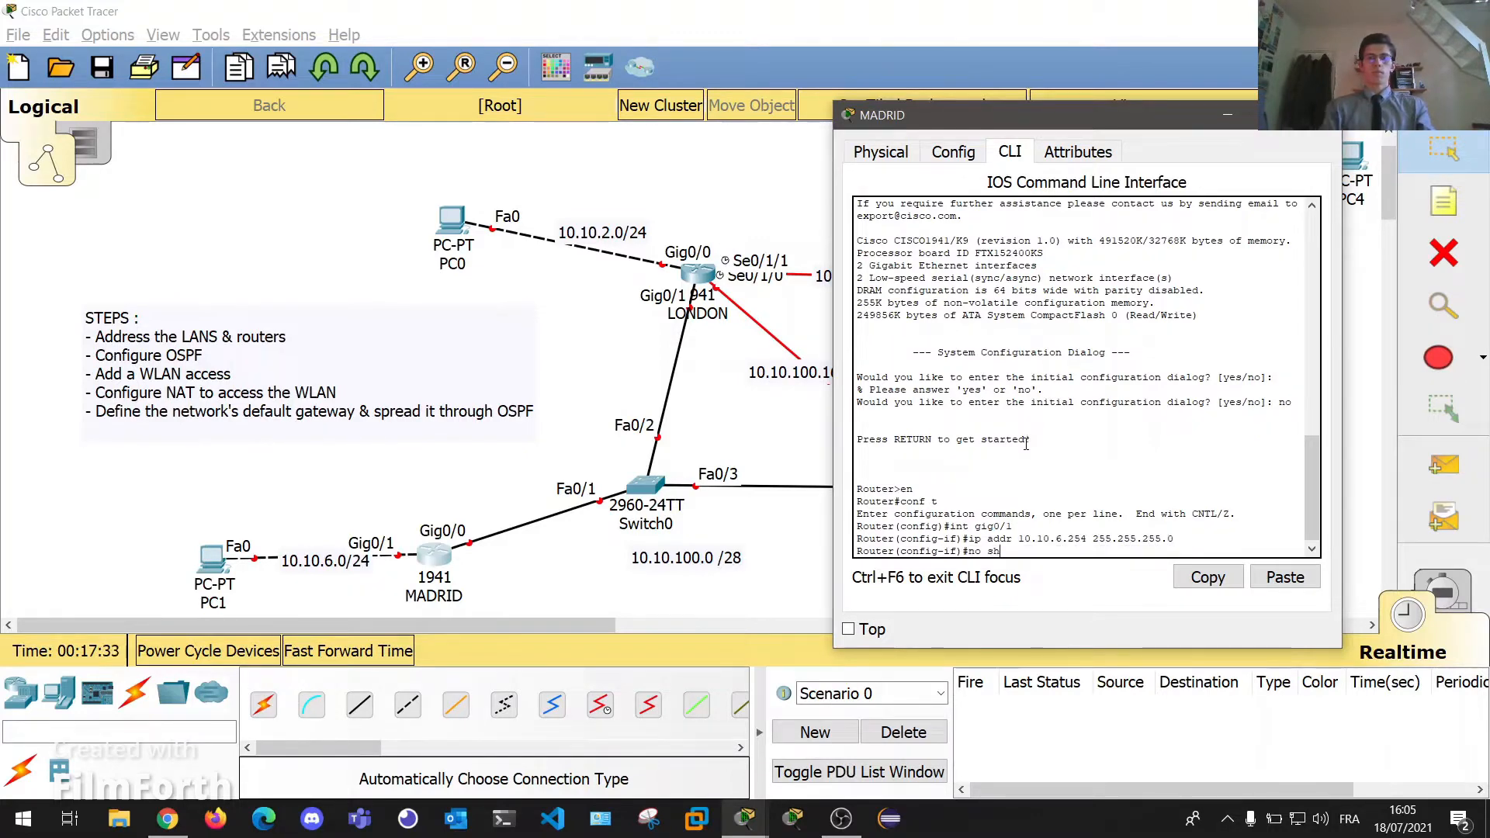
{"action": "key", "text": "Return"}
{"action": "key", "text": "Return"}
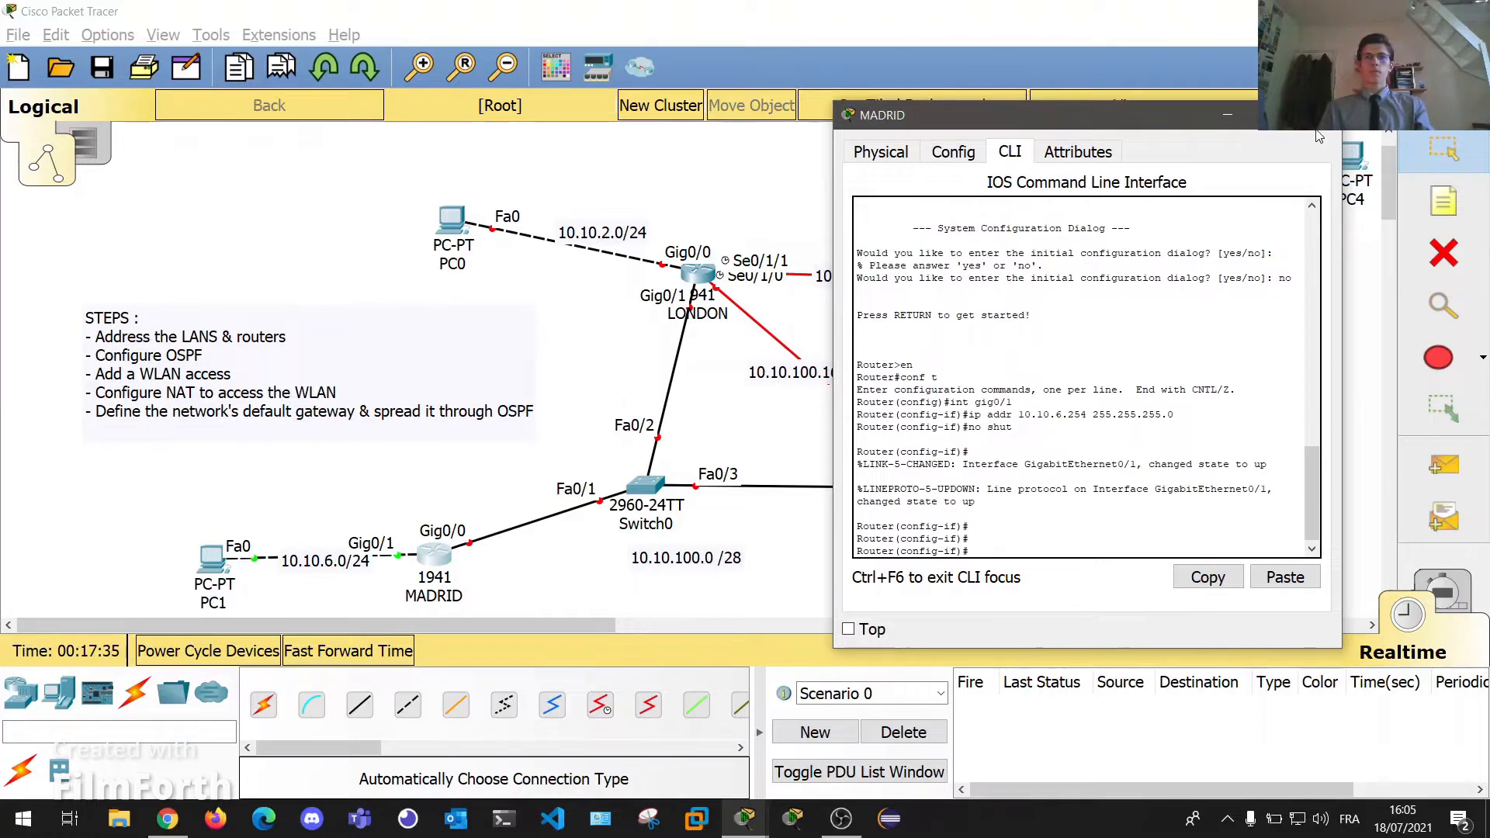
{"action": "left_click", "coordinate": [453, 610]}
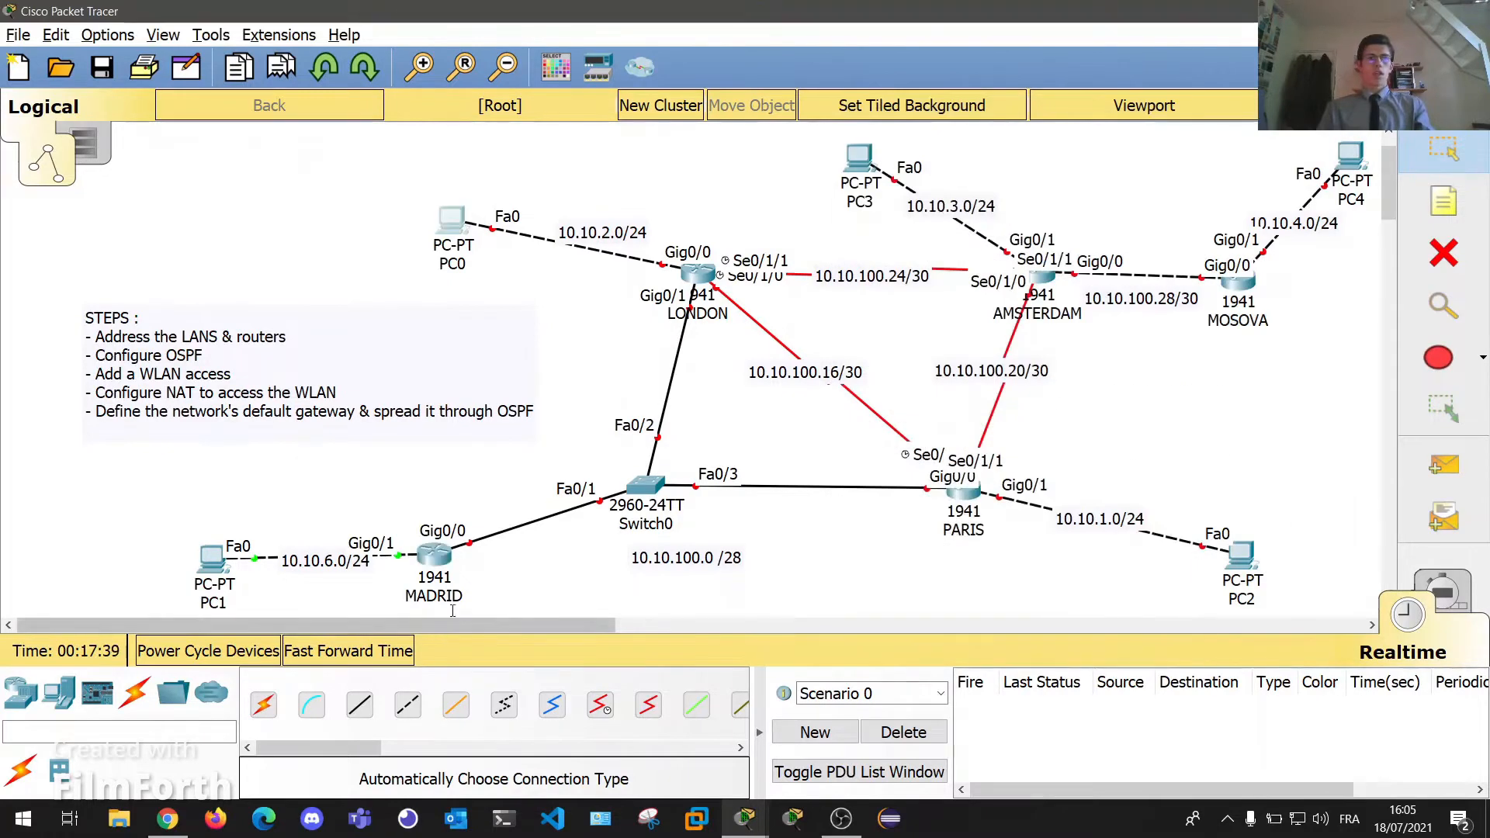
Give PC0 IP 10.10.2.1, mask 255.255.255.0 and default gateway 10.10.2.254.
{"action": "double_click", "coordinate": [450, 216]}
{"action": "left_click_drag", "start_coordinate": [581, 104], "coordinate": [1001, 93]}
{"action": "left_click", "coordinate": [1031, 132]}
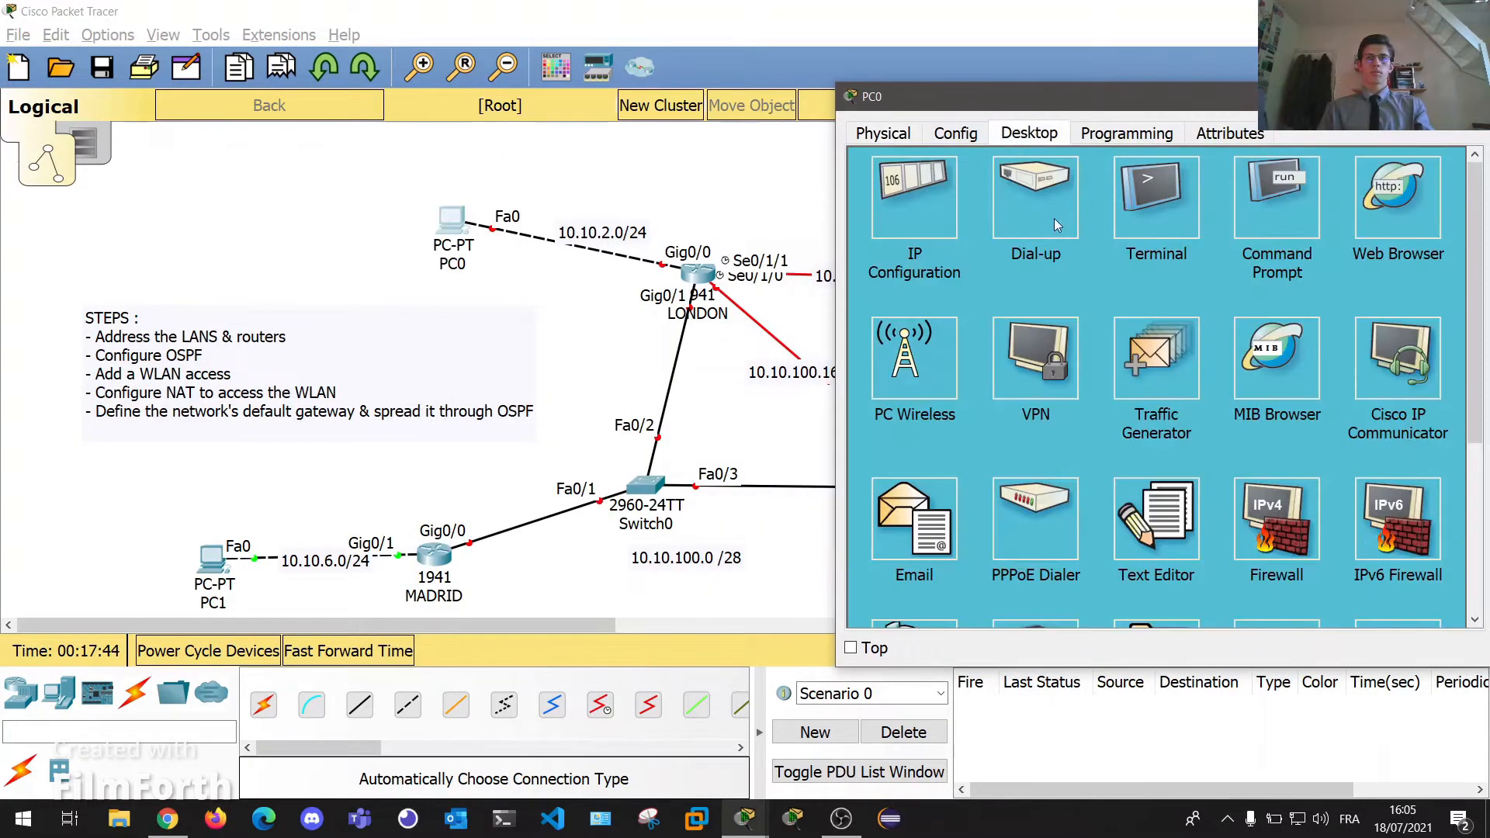
{"action": "left_click", "coordinate": [894, 224]}
{"action": "left_click", "coordinate": [1073, 241]}
{"action": "type", "text": "10."}
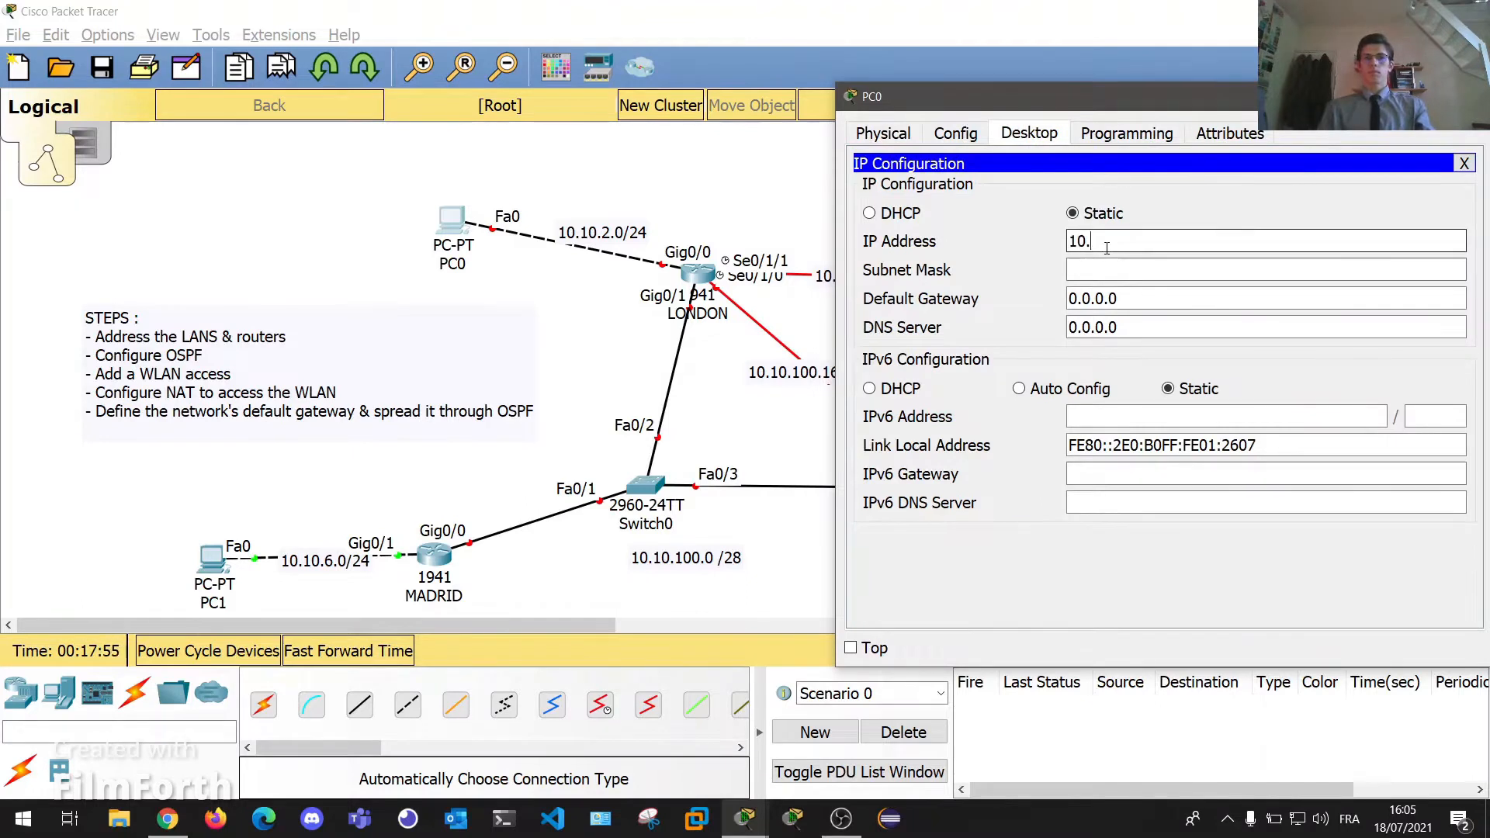
{"action": "type", "text": "10.2.1"}
{"action": "key", "text": "Tab"}
{"action": "key", "text": "BackSpace"}
{"action": "type", "text": "25"}
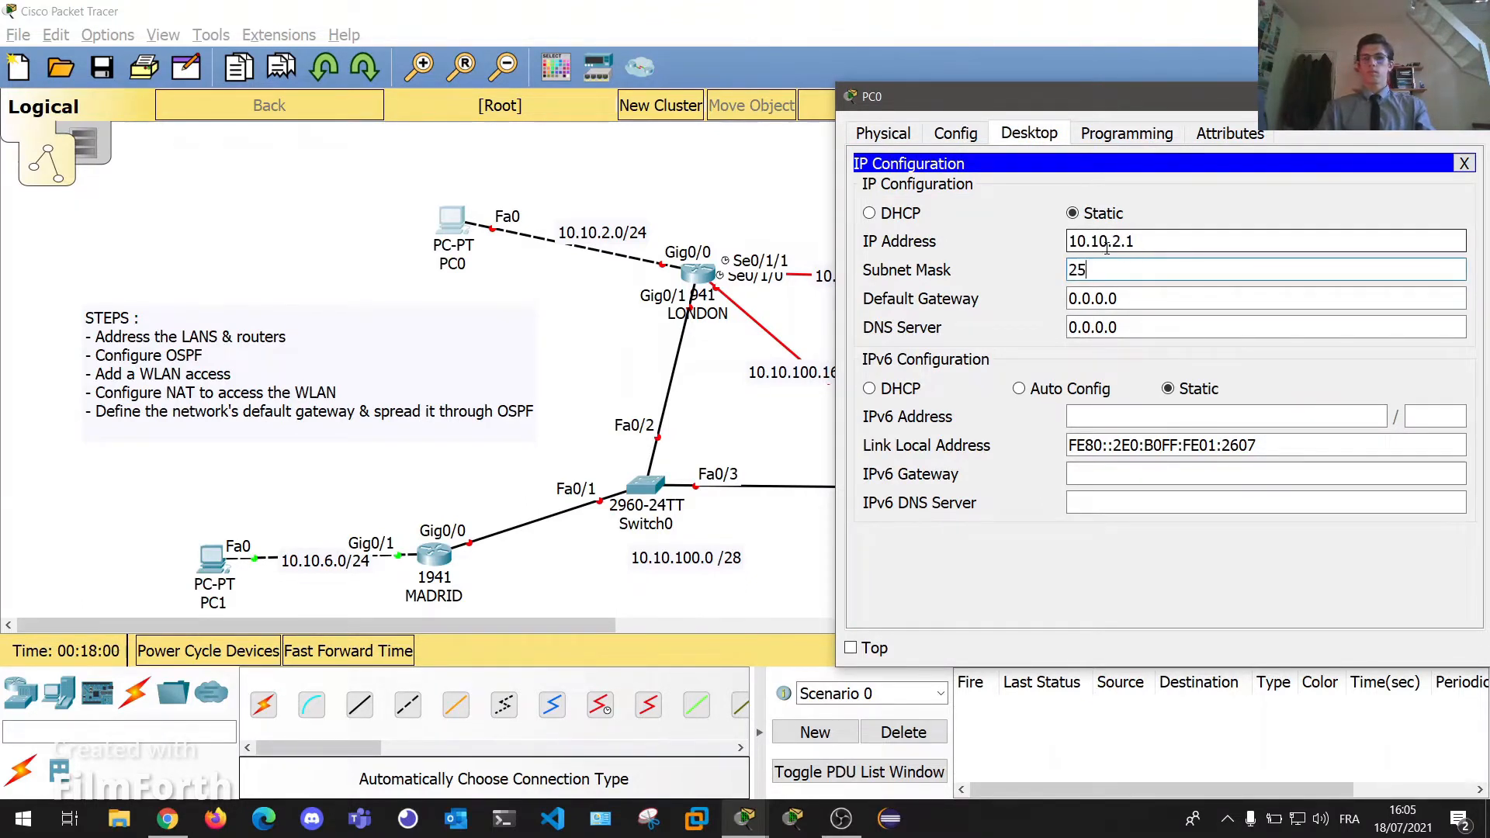
{"action": "type", "text": "5.255.255.0"}
{"action": "key", "text": "Tab"}
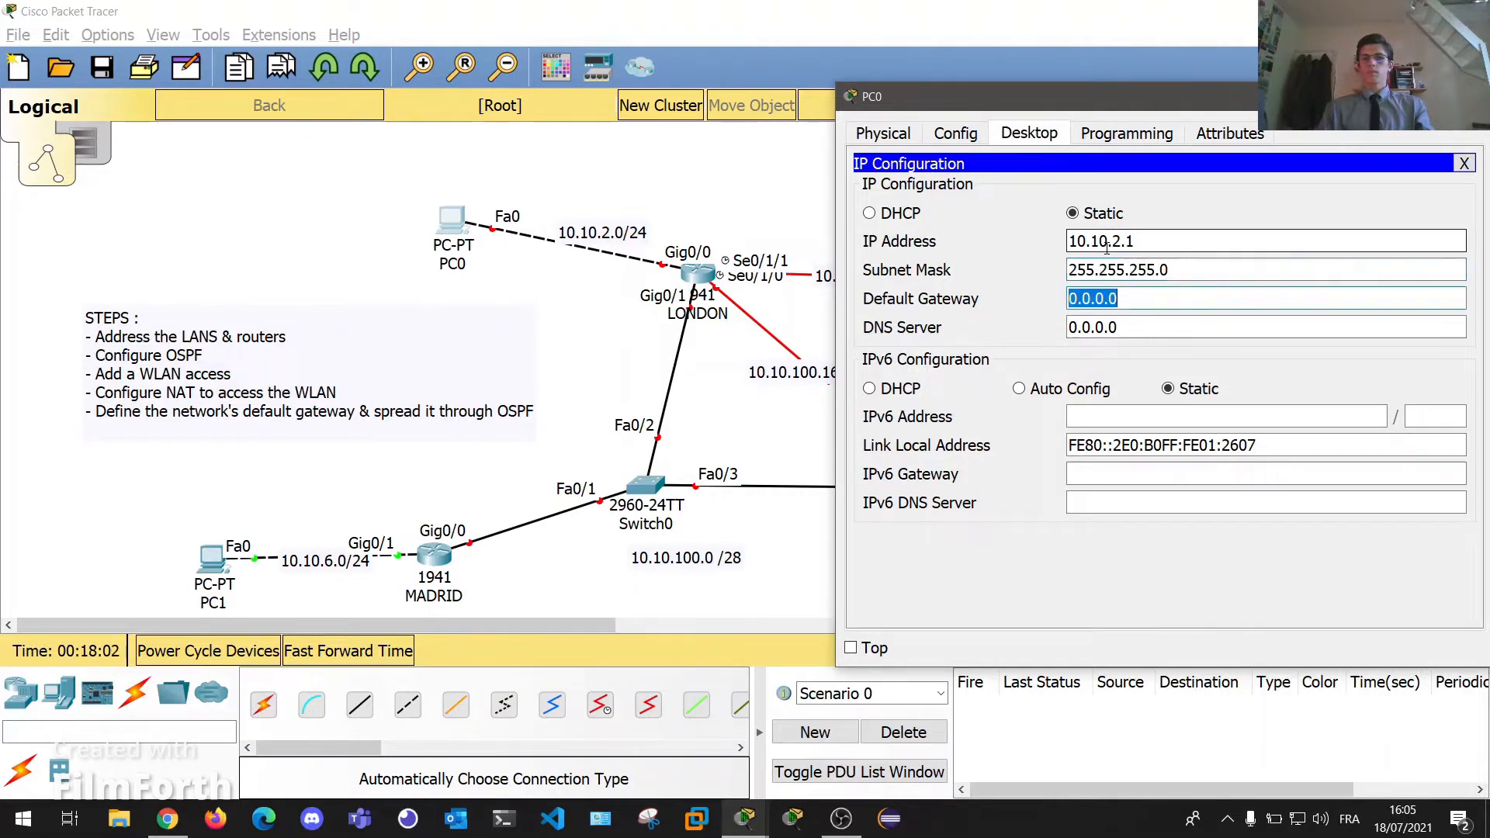
{"action": "type", "text": "10.10.2.254"}
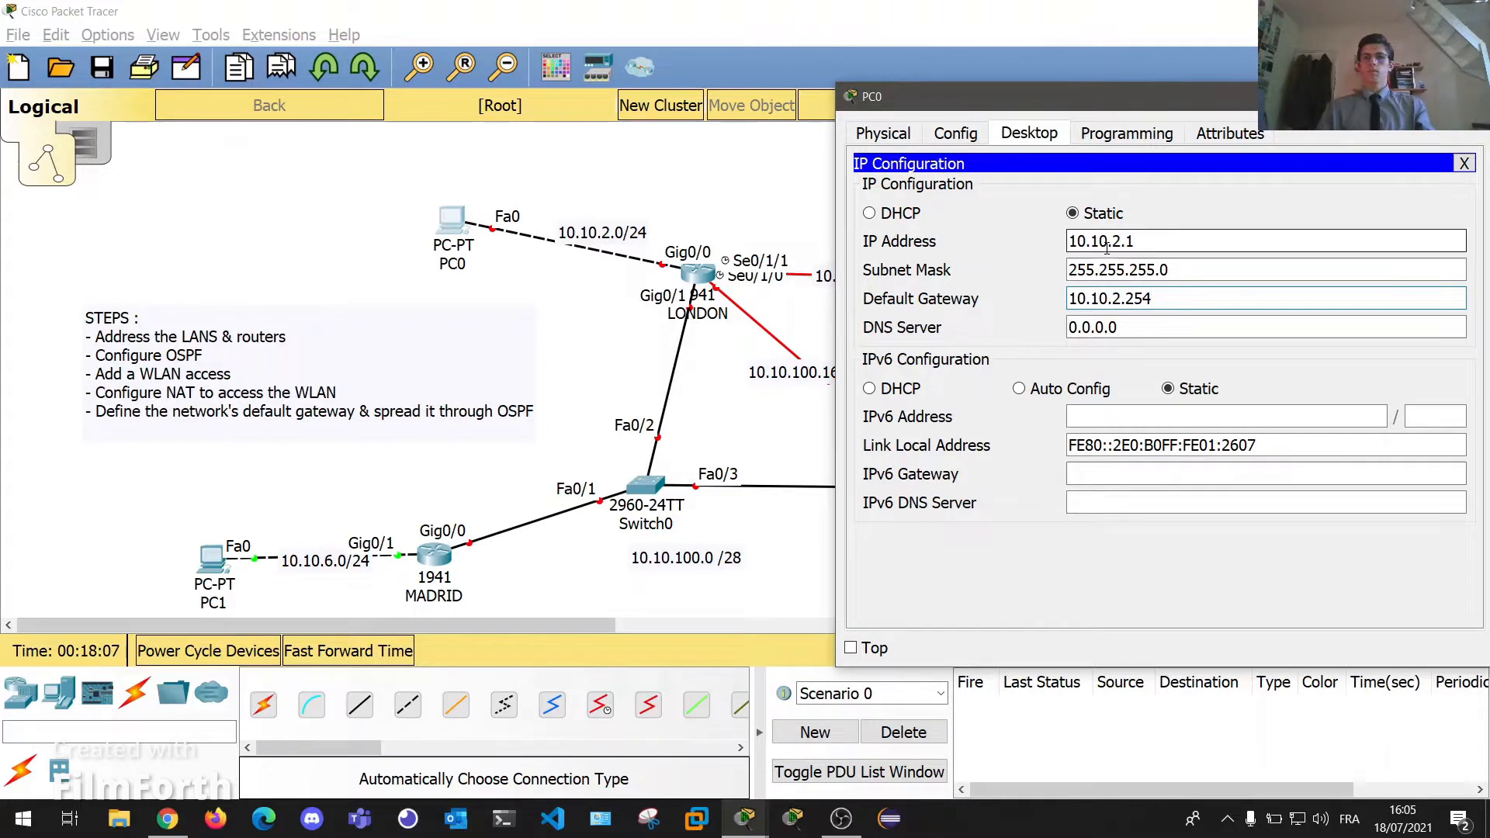
{"action": "left_click", "coordinate": [758, 189]}
On LONDON's CLI, decline the initial setup dialog and enter global configuration mode.
{"action": "left_click", "coordinate": [699, 273]}
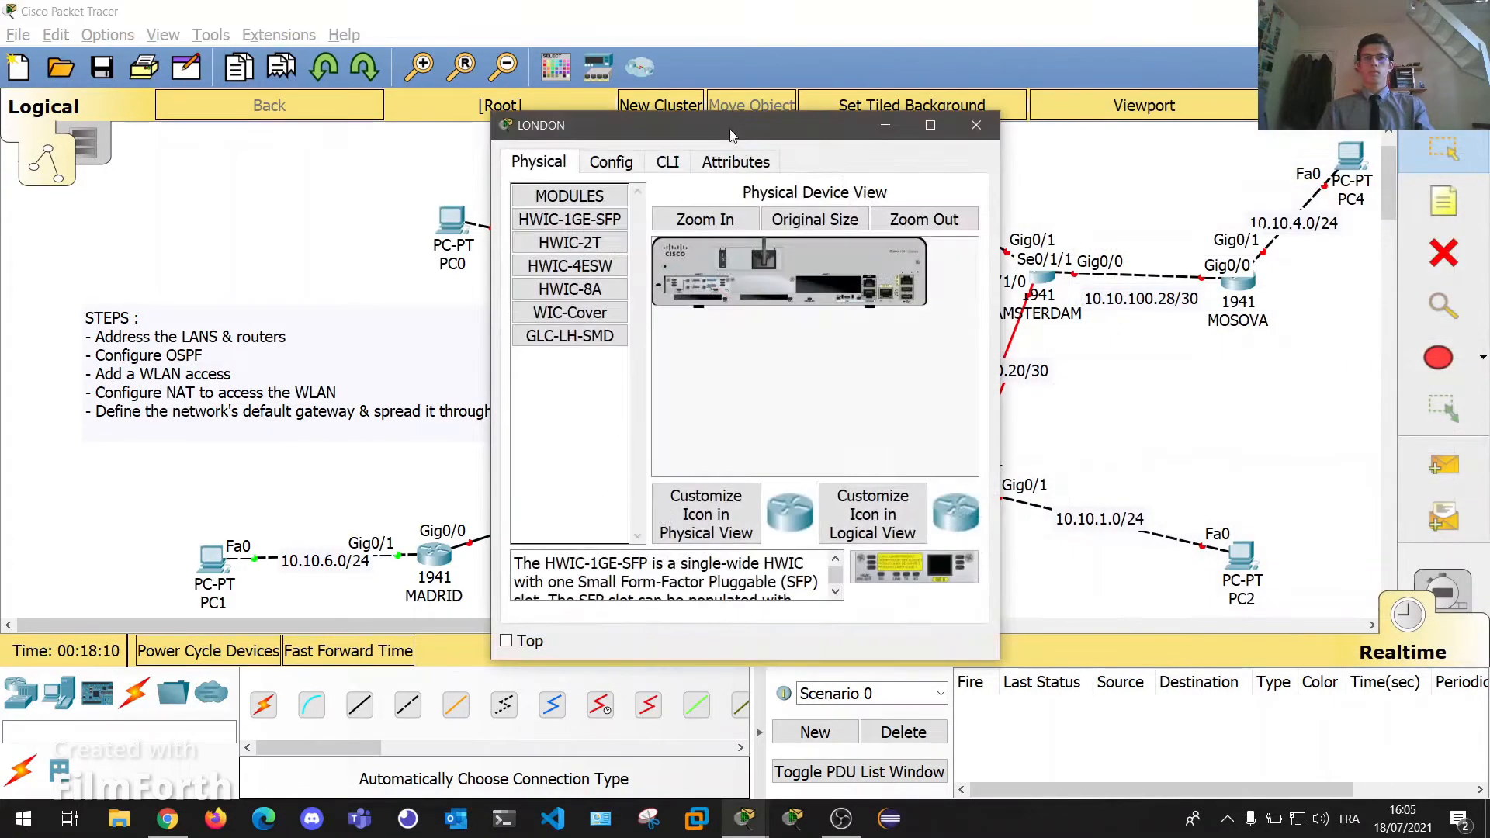
{"action": "left_click_drag", "start_coordinate": [730, 133], "coordinate": [1091, 148]}
{"action": "left_click", "coordinate": [1029, 176]}
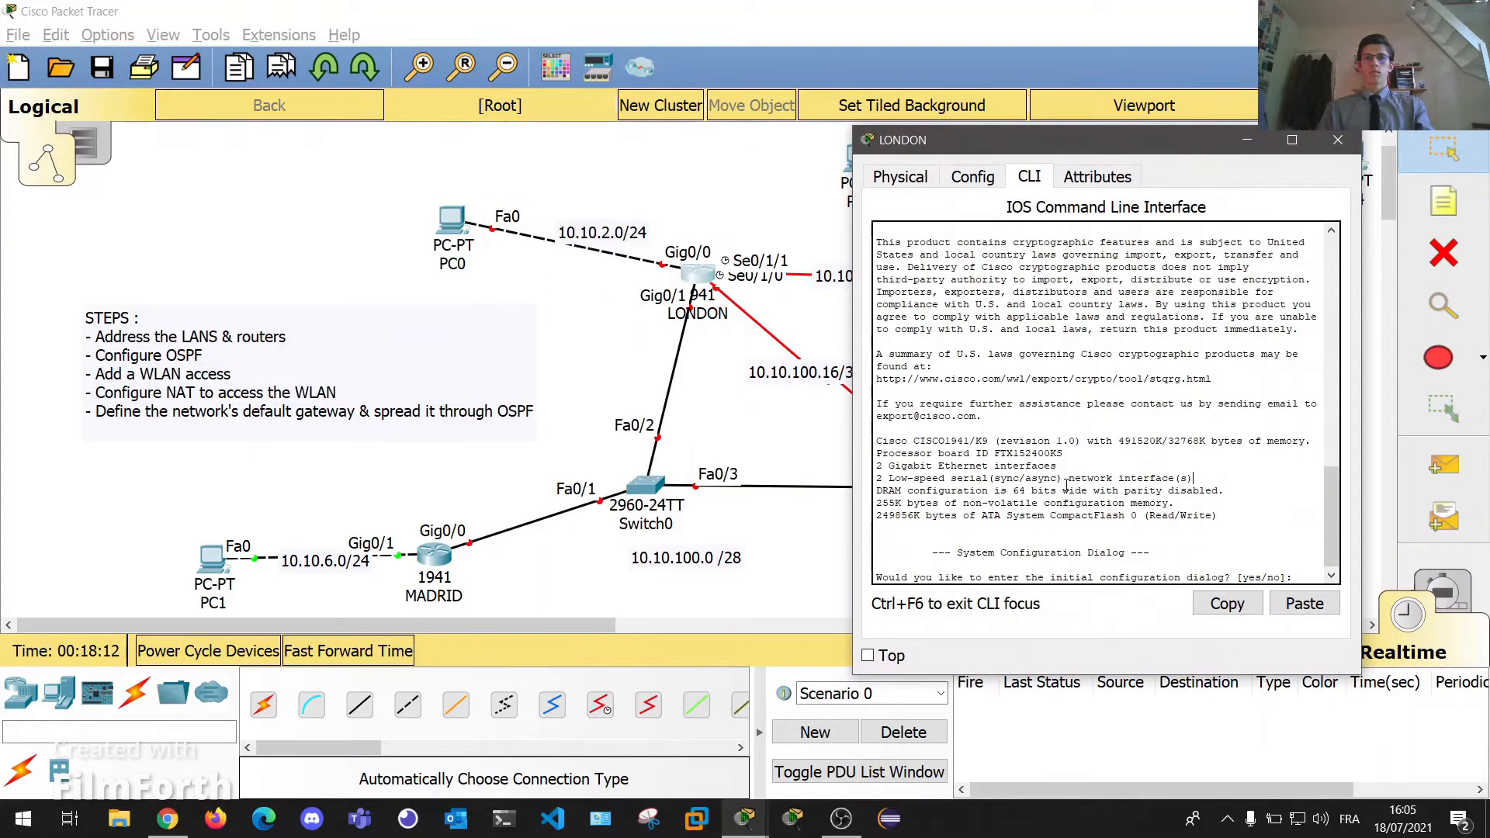
{"action": "key", "text": "Return"}
{"action": "key", "text": "Return"}
{"action": "type", "text": "no"}
{"action": "key", "text": "Return"}
{"action": "key", "text": "Return"}
{"action": "type", "text": "en"}
{"action": "key", "text": "Return"}
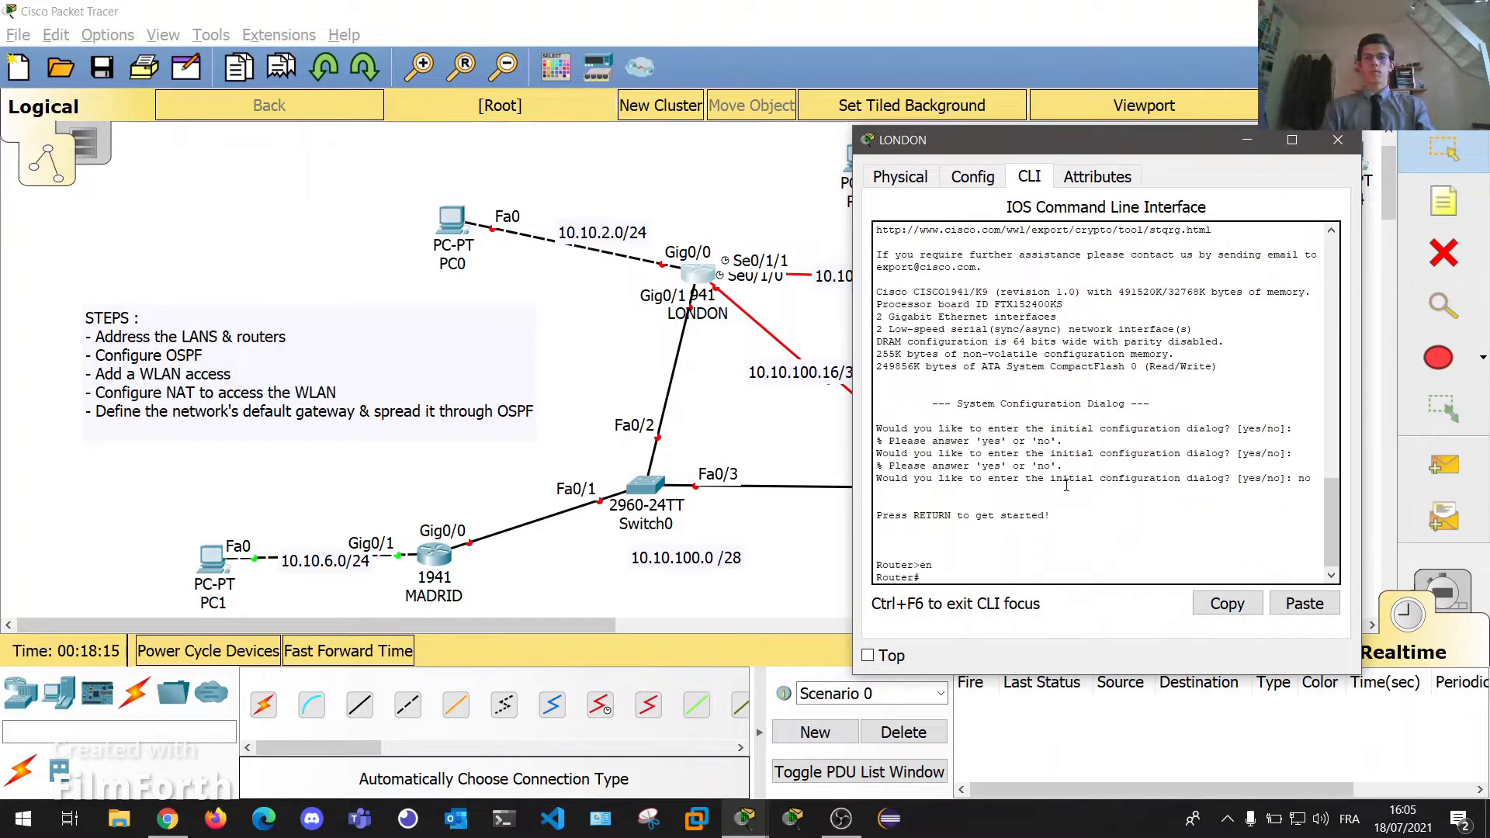
{"action": "type", "text": "conf t"}
{"action": "key", "text": "Return"}
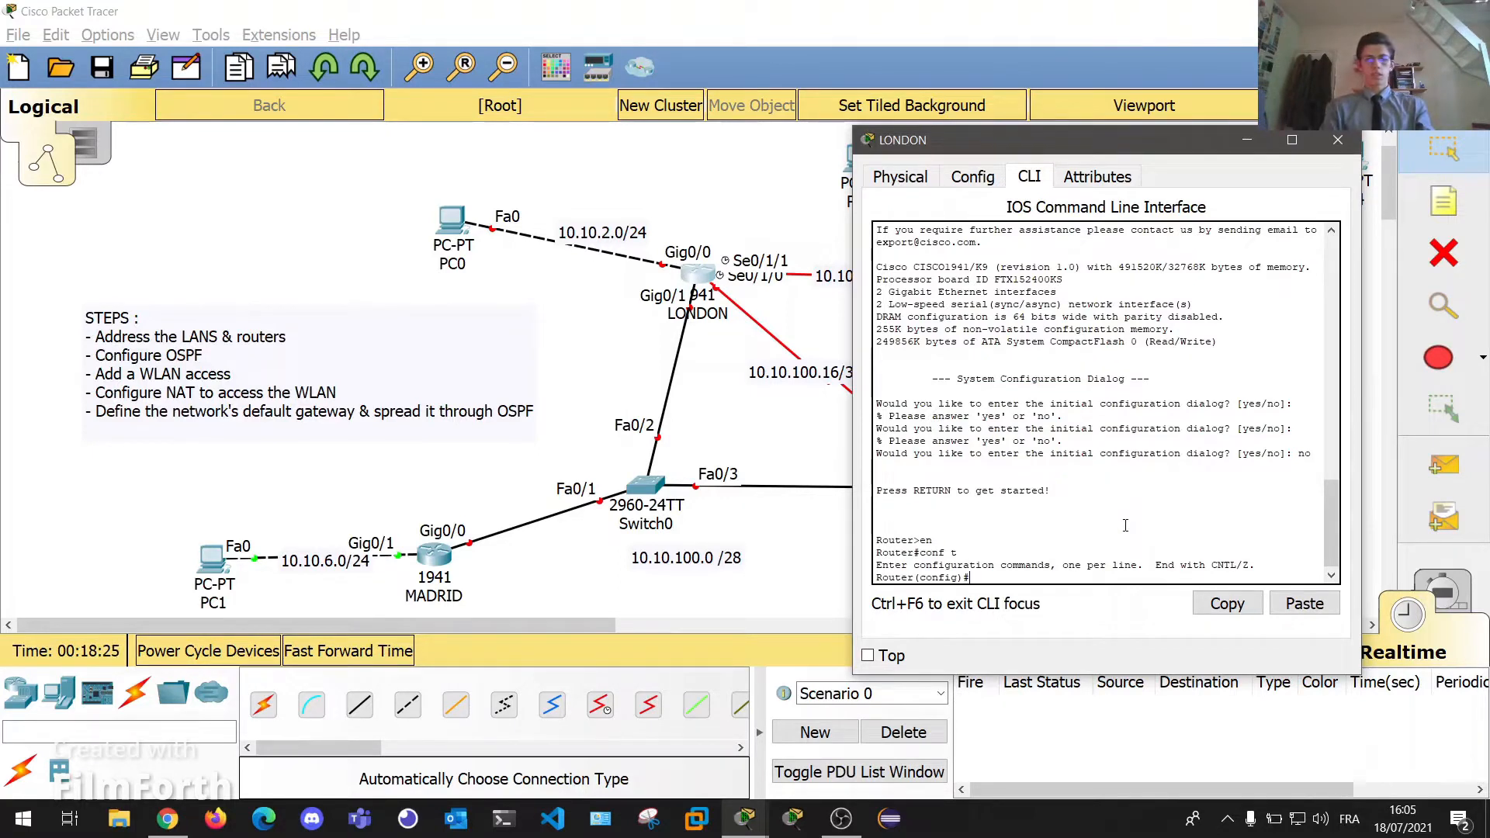
Assign LONDON's Gig0/0 10.10.2.254 255.255.255.0, enable it, and close the window.
{"action": "type", "text": "int gig"}
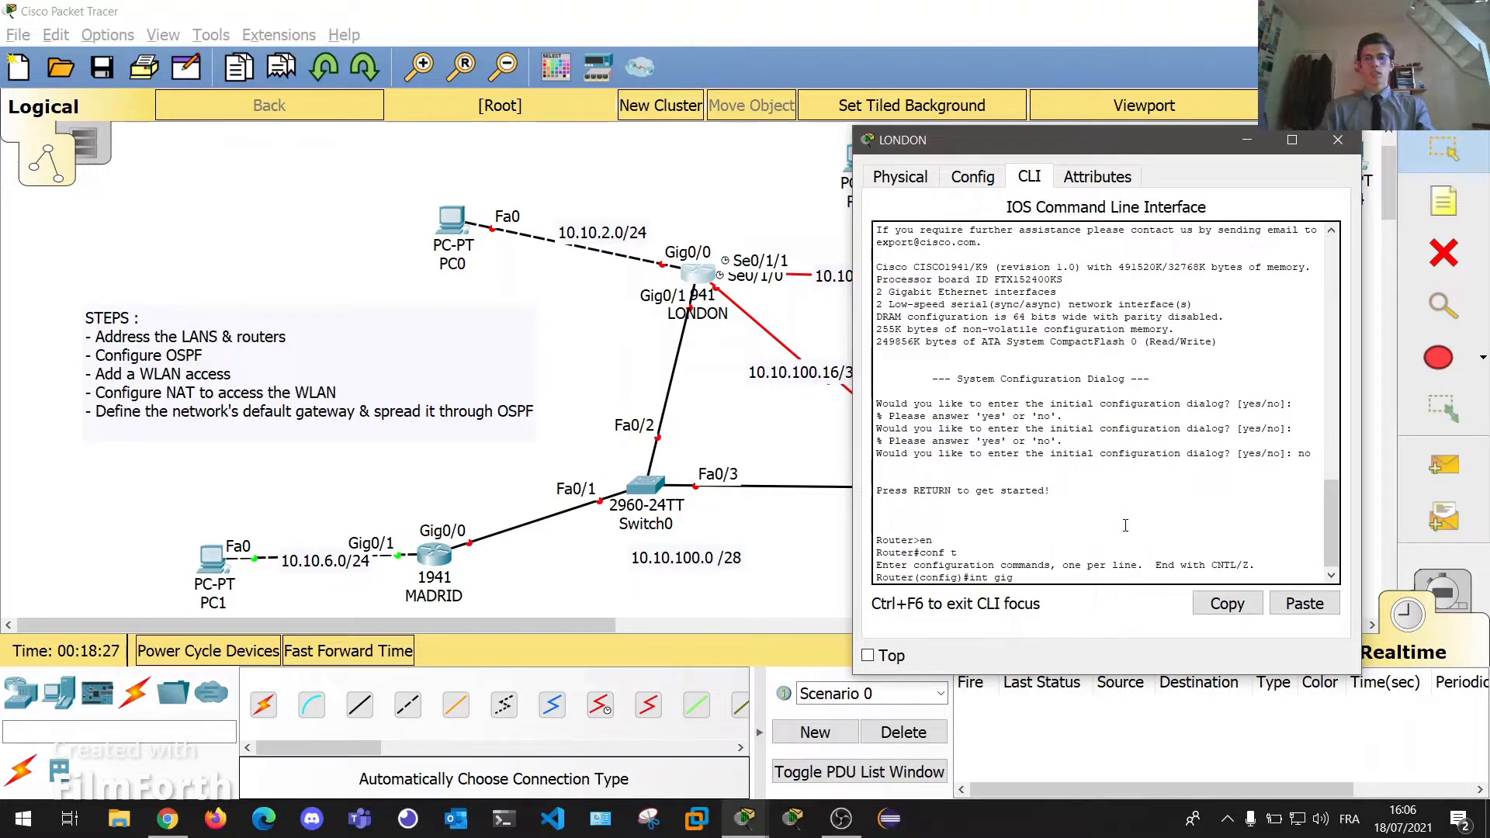
{"action": "type", "text": "0/0"}
{"action": "key", "text": "Return"}
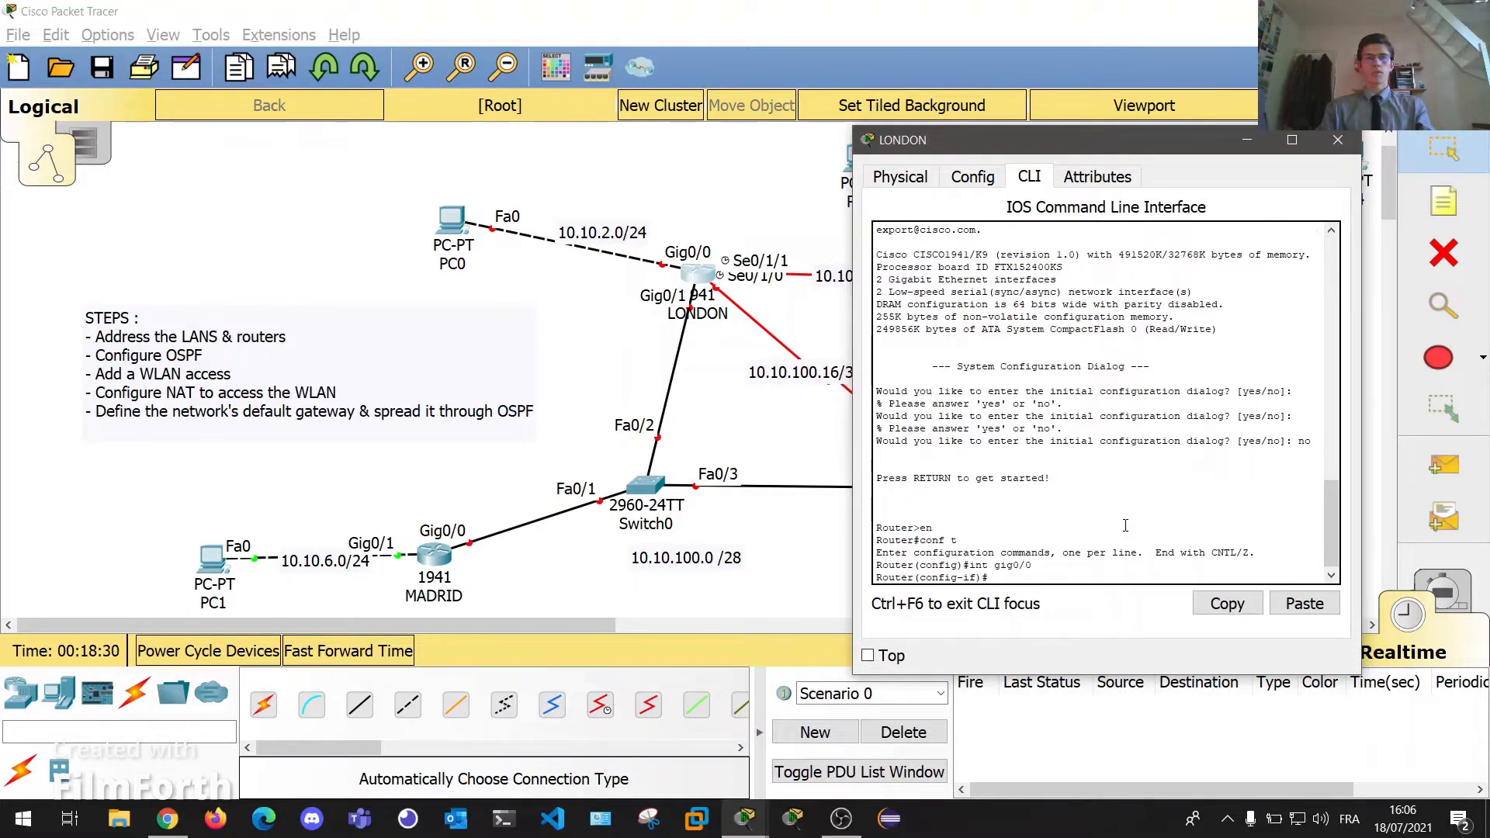
{"action": "type", "text": "ip addr 10.10.2.254"}
{"action": "key", "text": "Return"}
{"action": "key", "text": "Return"}
{"action": "key", "text": "Return"}
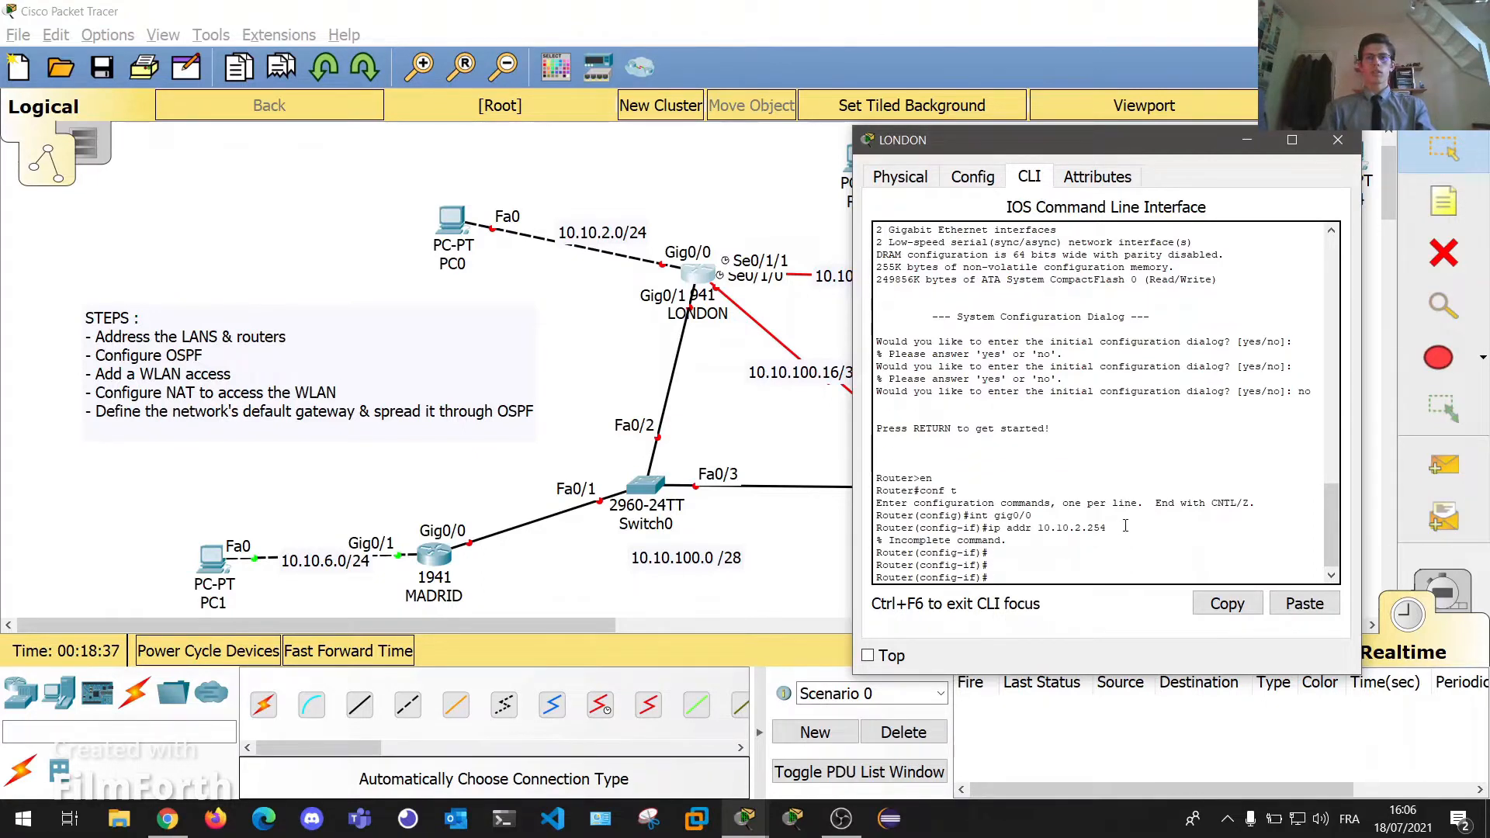
{"action": "key", "text": "Up"}
{"action": "type", "text": "255.255.255.0"}
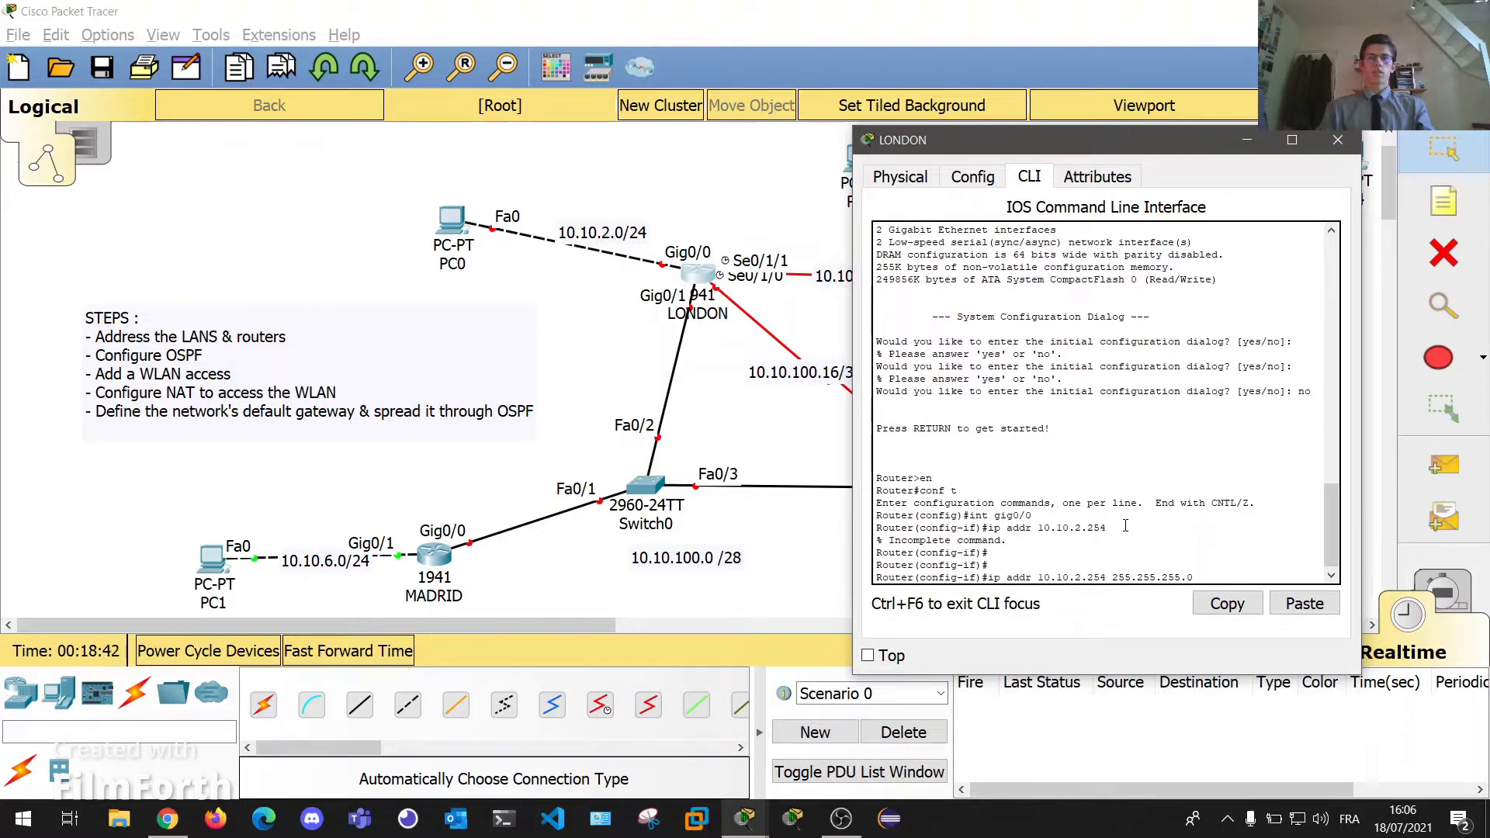
{"action": "key", "text": "Return"}
{"action": "type", "text": "no hs"}
{"action": "key", "text": "BackSpace"}
{"action": "key", "text": "BackSpace"}
{"action": "type", "text": "shut"}
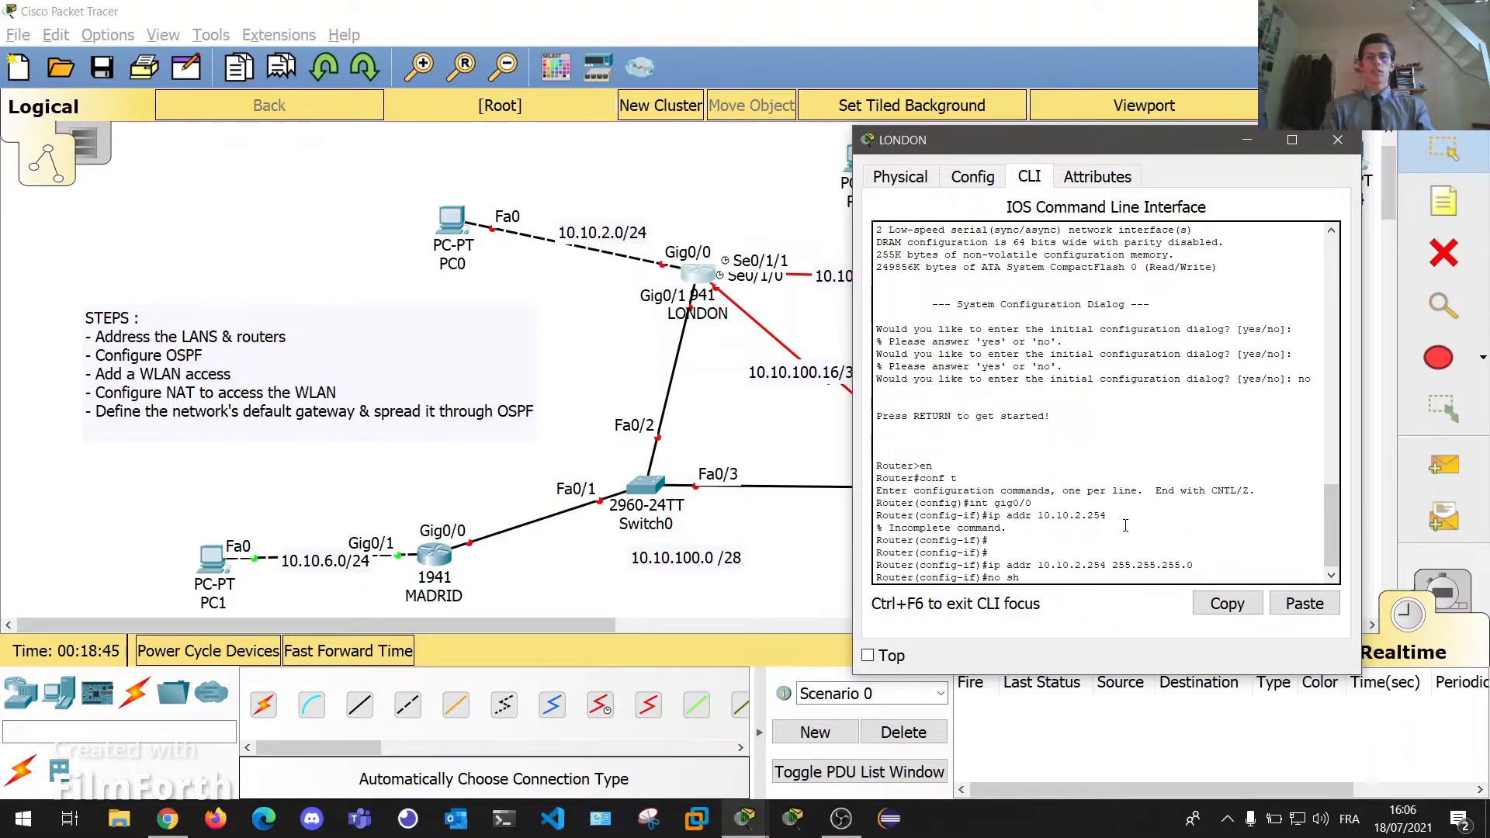
{"action": "key", "text": "Return"}
{"action": "key", "text": "Return"}
{"action": "key", "text": "Return"}
{"action": "key", "text": "Return"}
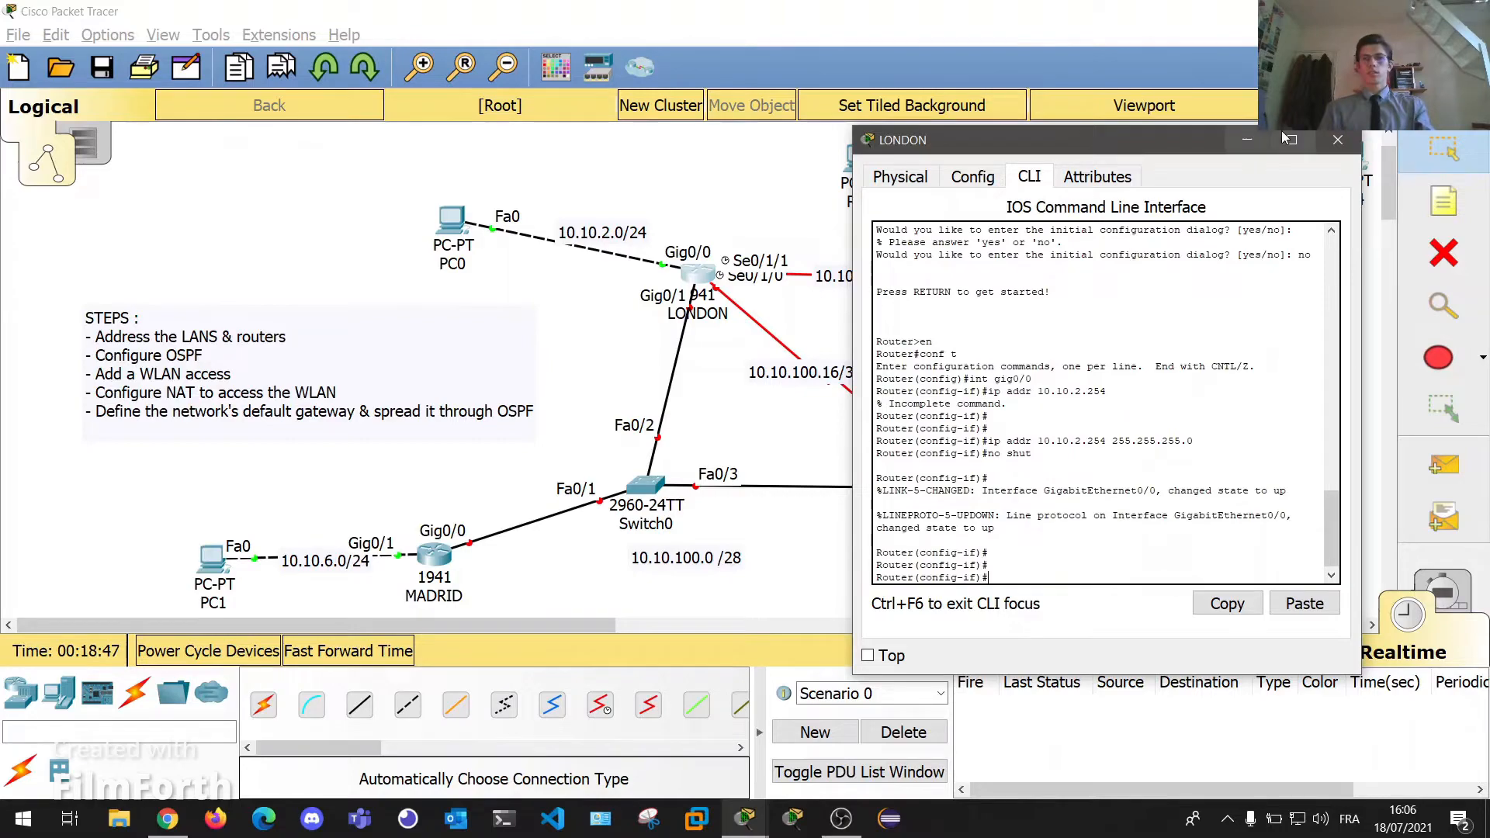
{"action": "left_click", "coordinate": [1338, 140]}
In PC3's IP Configuration, enter IP 10.10.3.1, mask 255.255.255.0 and gateway 10.10.3.254.
{"action": "left_click", "coordinate": [864, 169]}
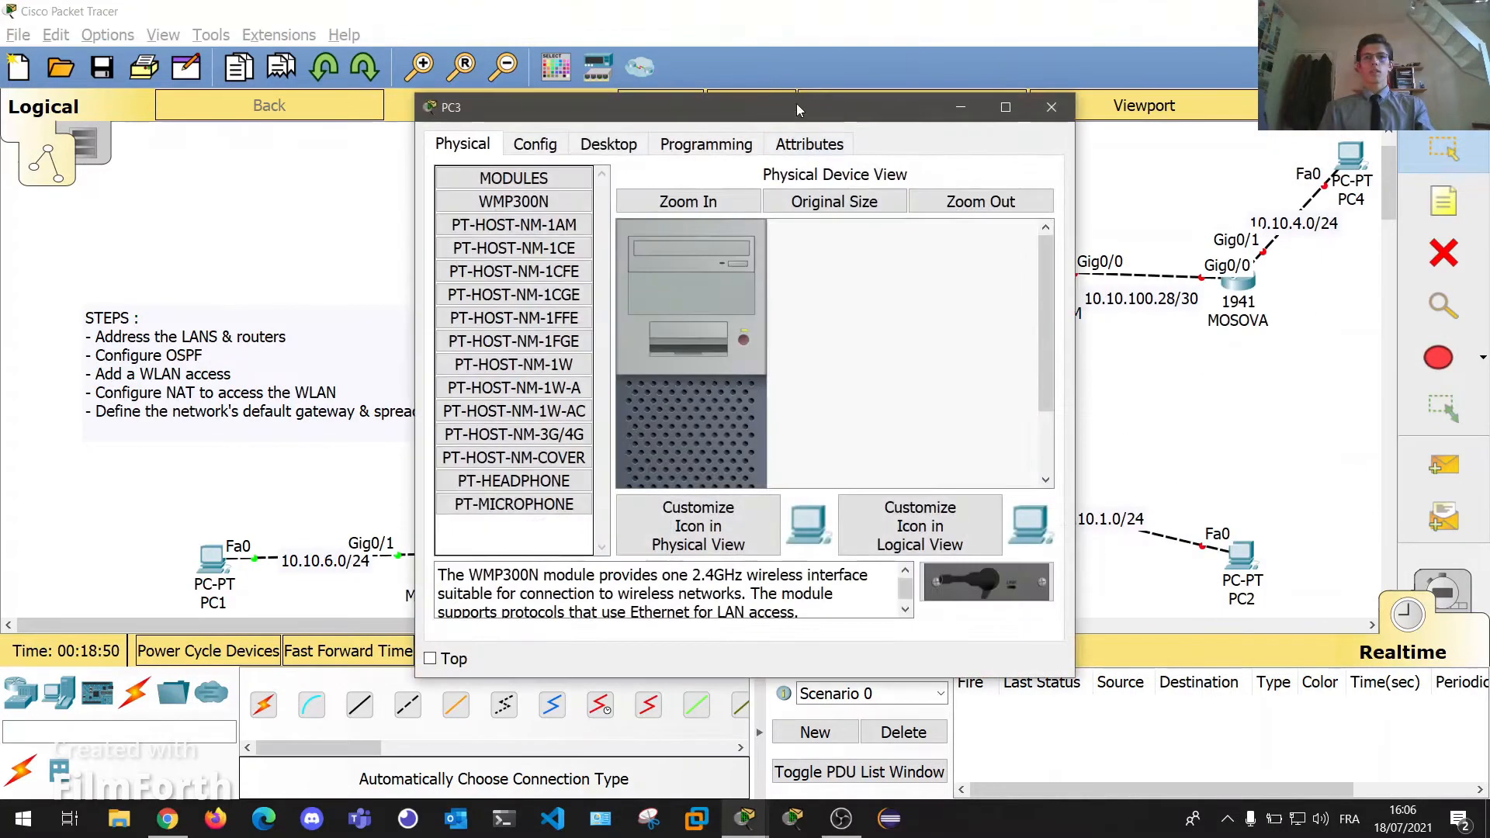
{"action": "left_click_drag", "start_coordinate": [787, 152], "coordinate": [447, 129]}
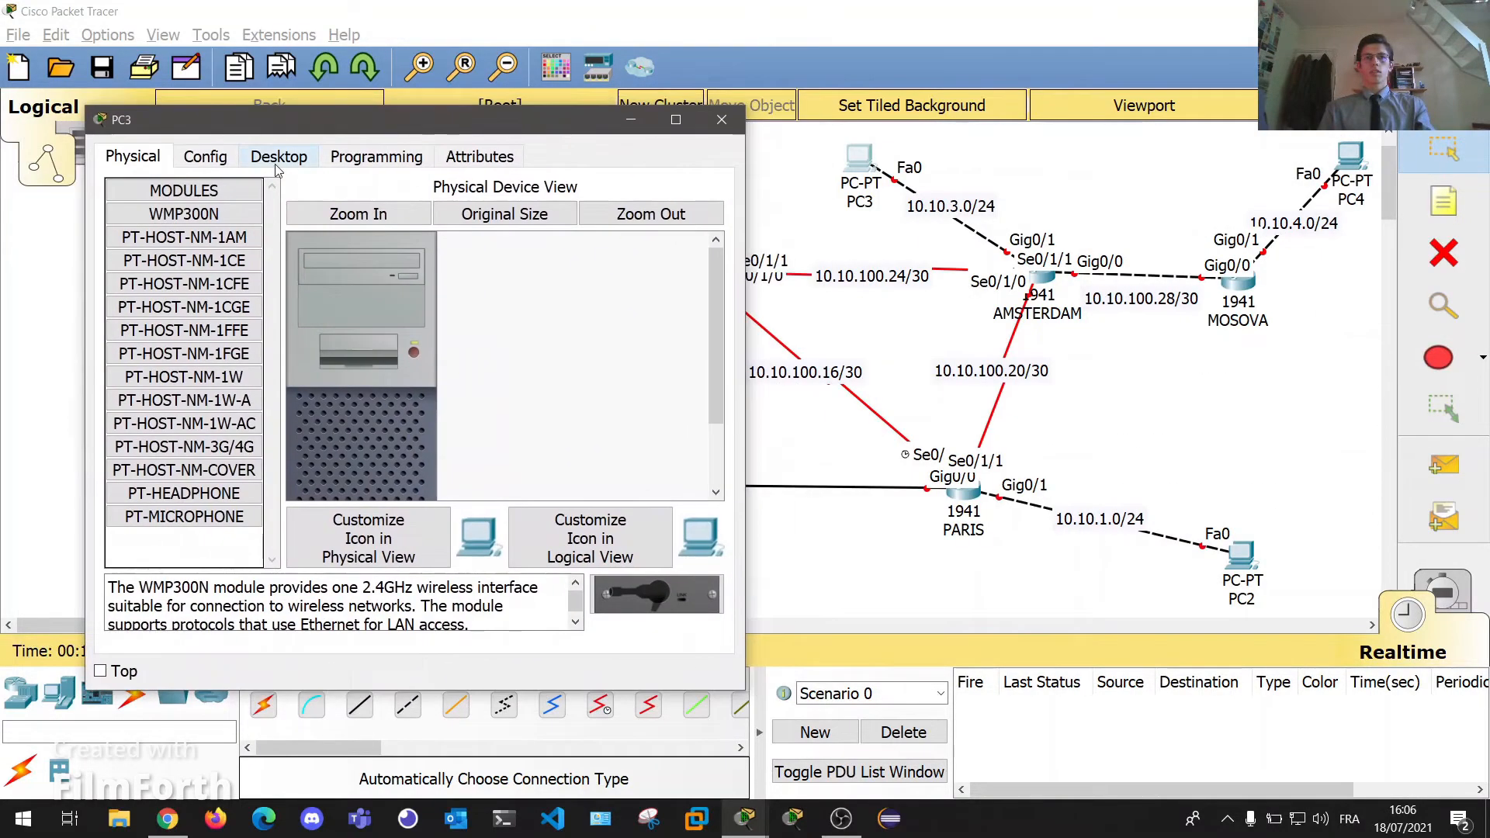
{"action": "left_click", "coordinate": [278, 157]}
{"action": "left_click", "coordinate": [160, 227]}
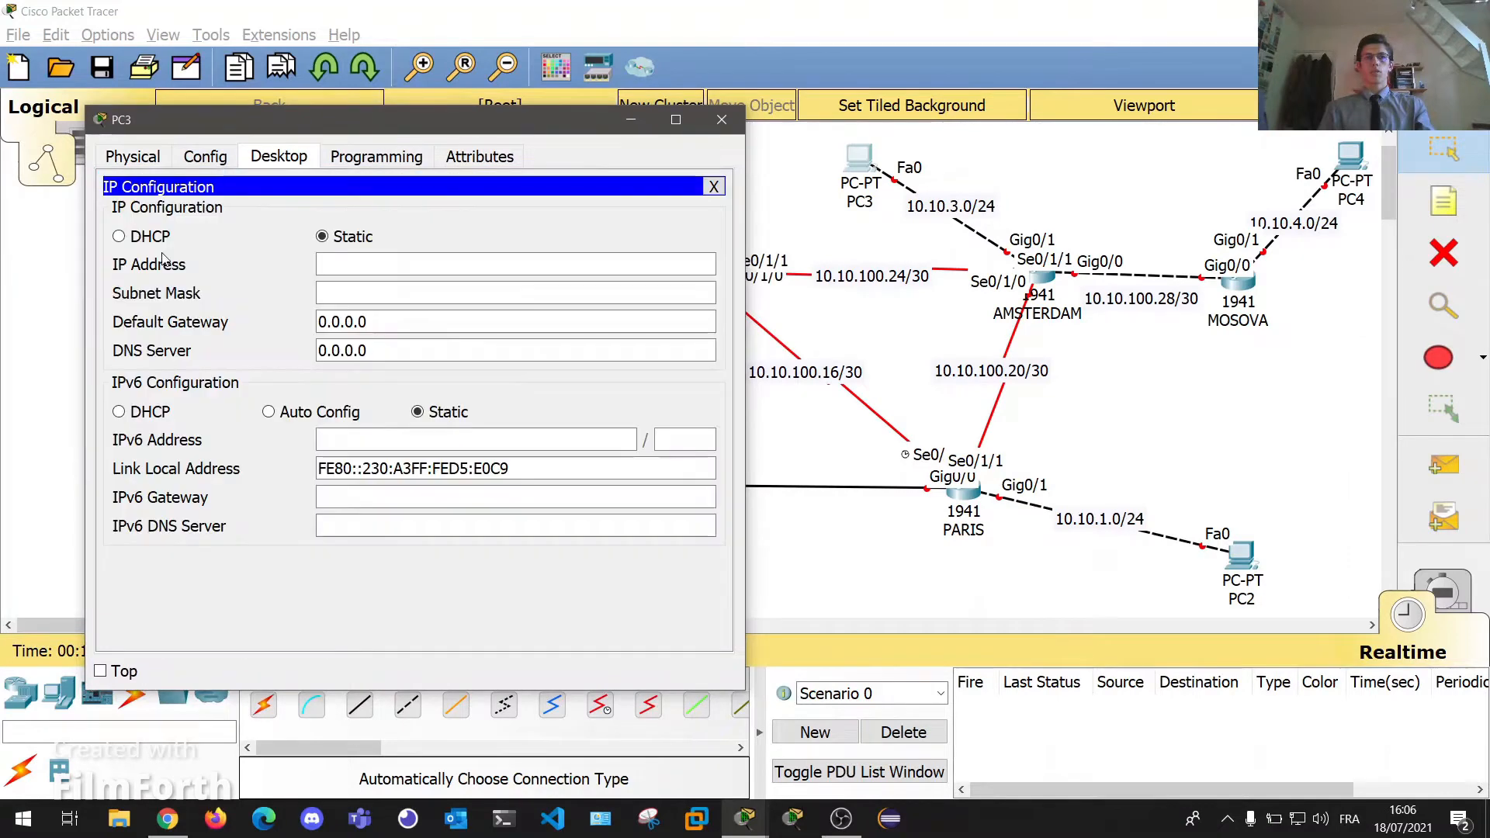
{"action": "left_click", "coordinate": [424, 269]}
{"action": "type", "text": "10.10.3.1"}
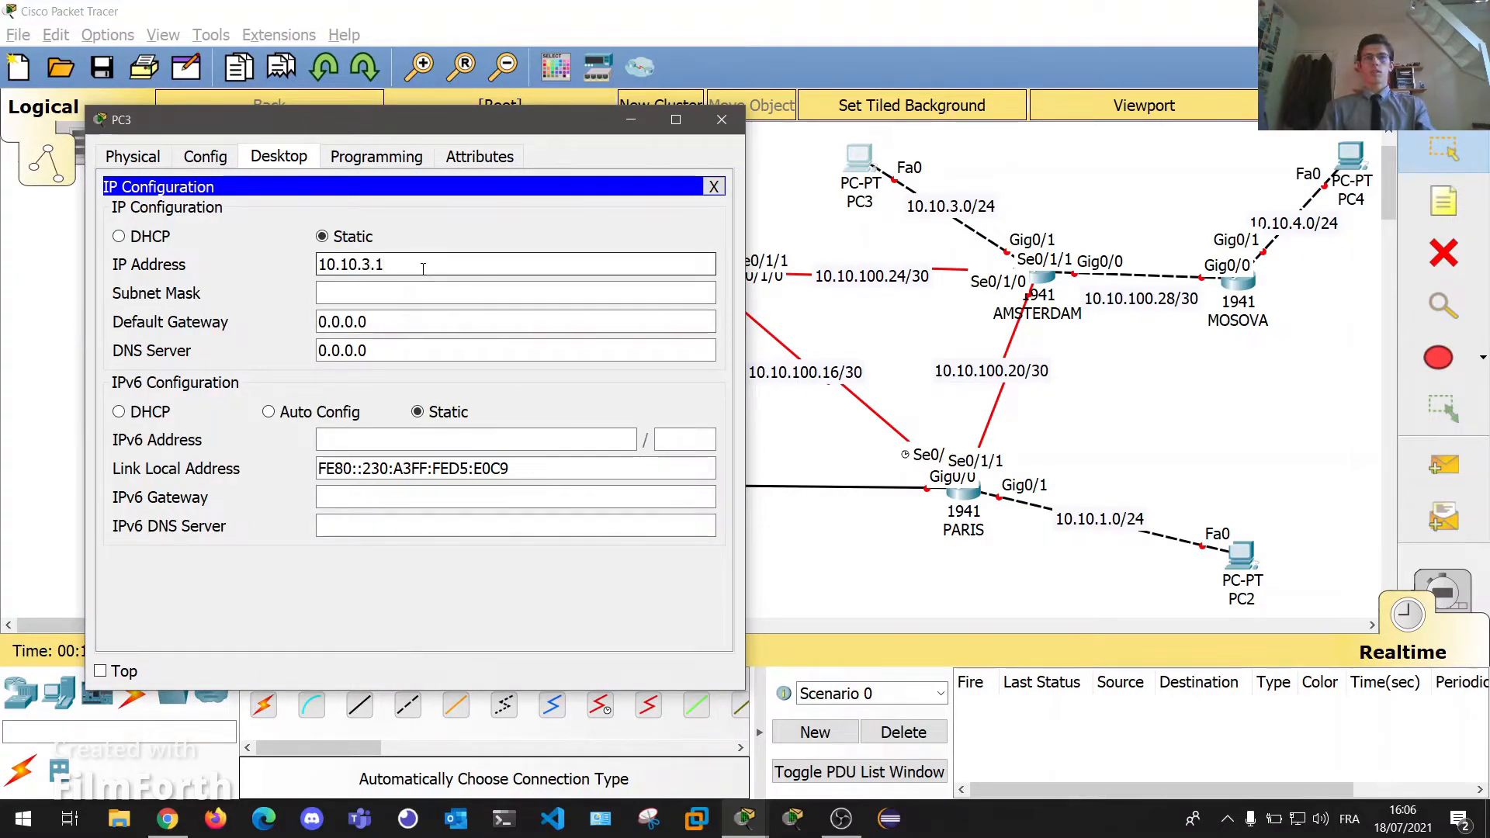
{"action": "key", "text": "Tab"}
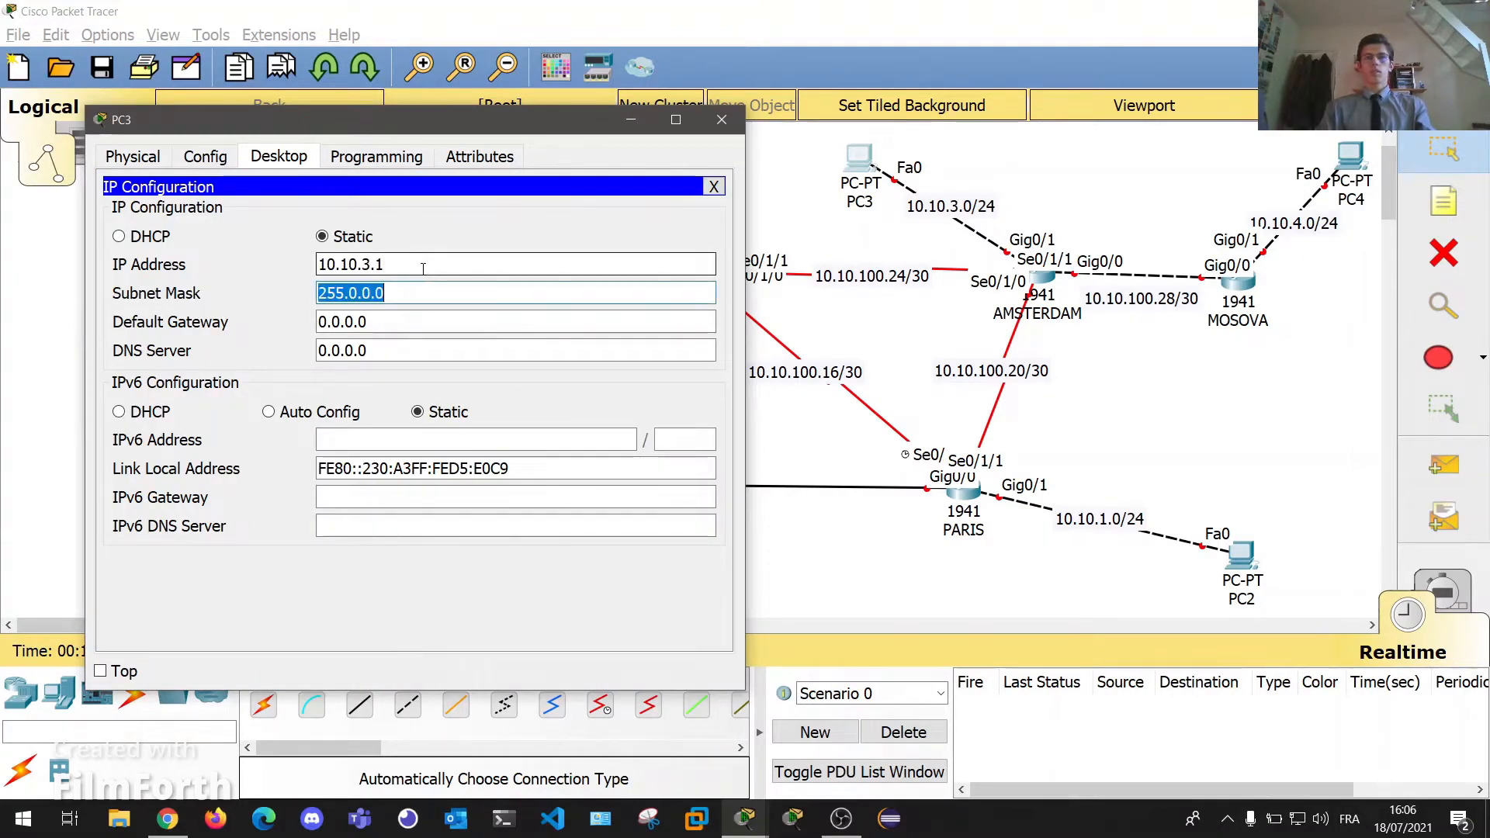
{"action": "type", "text": "255.255.255.0"}
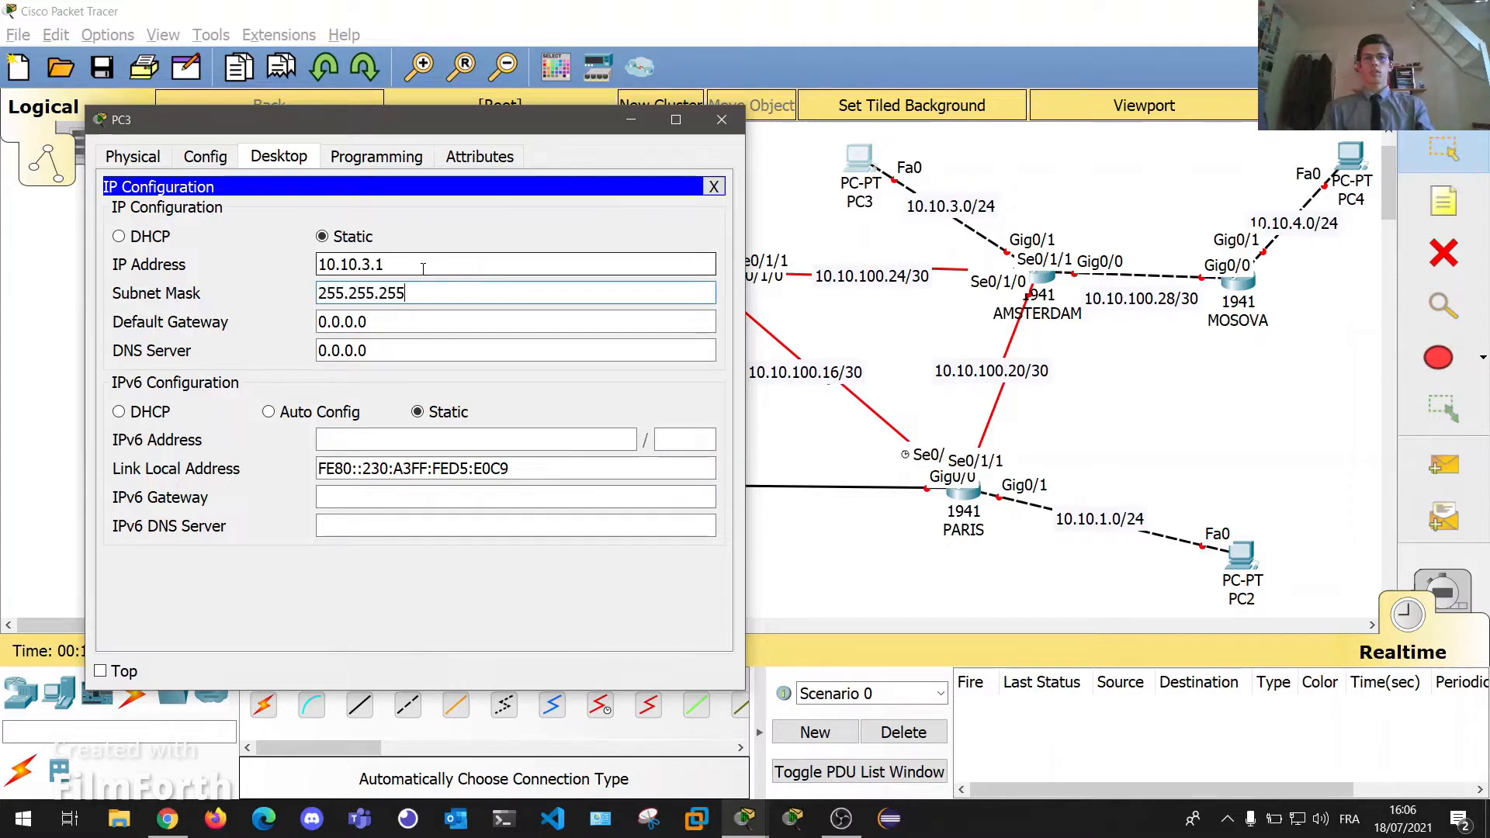
{"action": "key", "text": "Tab"}
{"action": "type", "text": "10"}
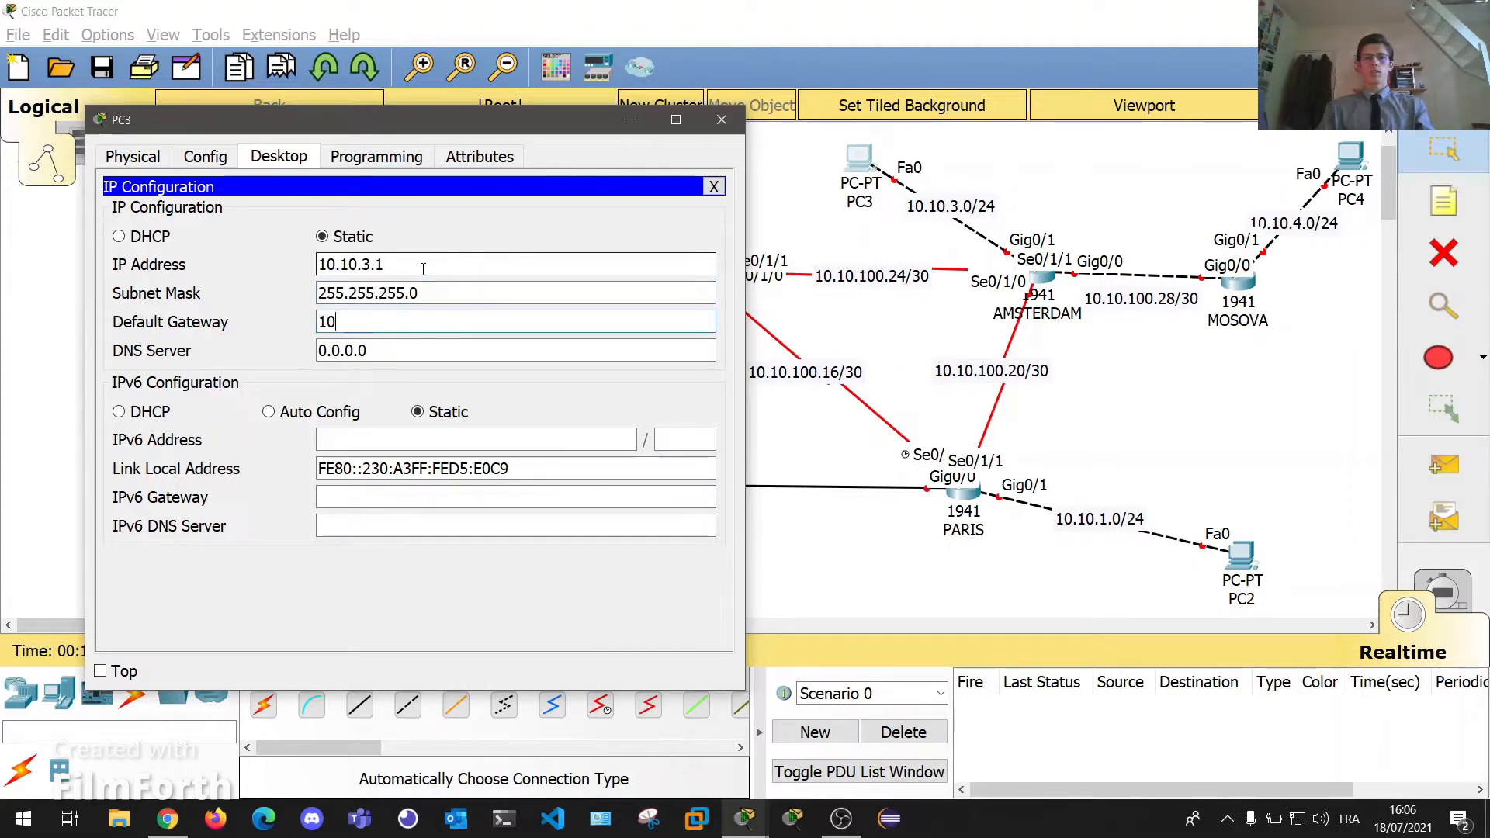
{"action": "type", "text": ".10.3.254"}
Close PC3's window, shift PC3 slightly right on the canvas, and reopen AMSTERDAM's settings.
{"action": "left_click", "coordinate": [721, 119]}
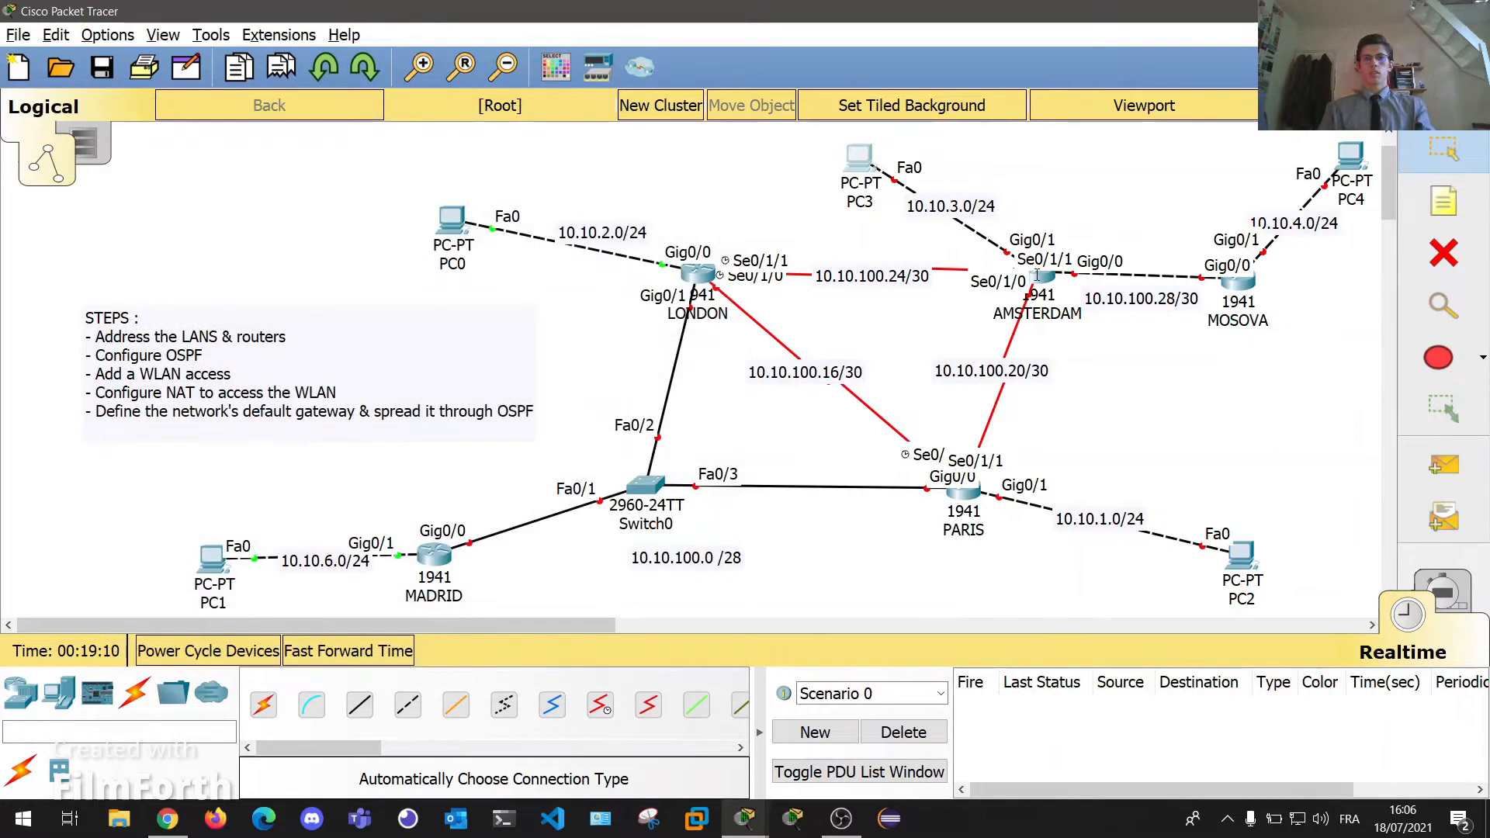
{"action": "left_click", "coordinate": [1037, 275]}
{"action": "left_click_drag", "start_coordinate": [776, 148], "coordinate": [1219, 462]}
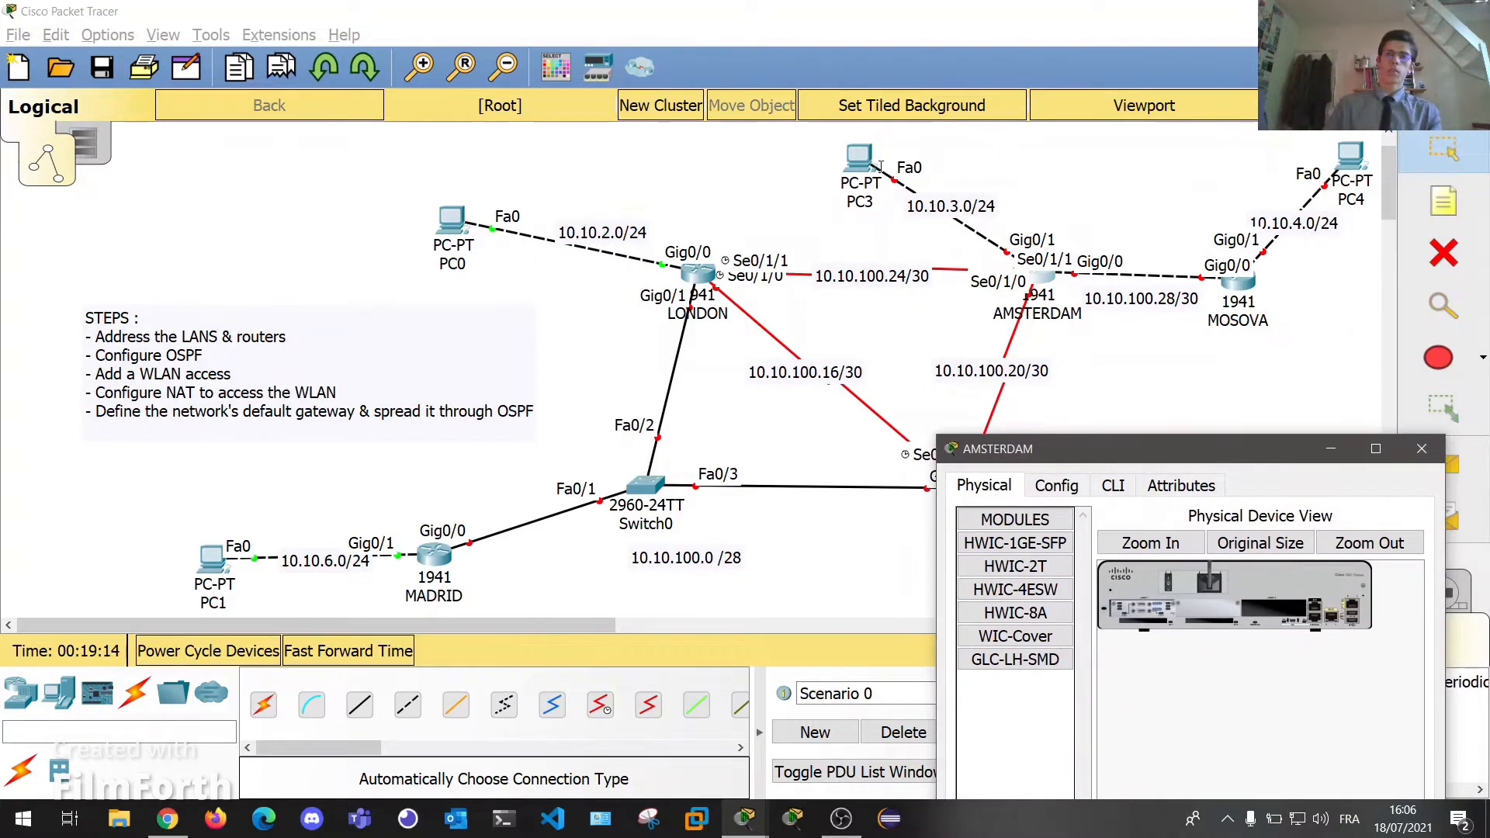
{"action": "left_click_drag", "start_coordinate": [846, 168], "coordinate": [882, 162]}
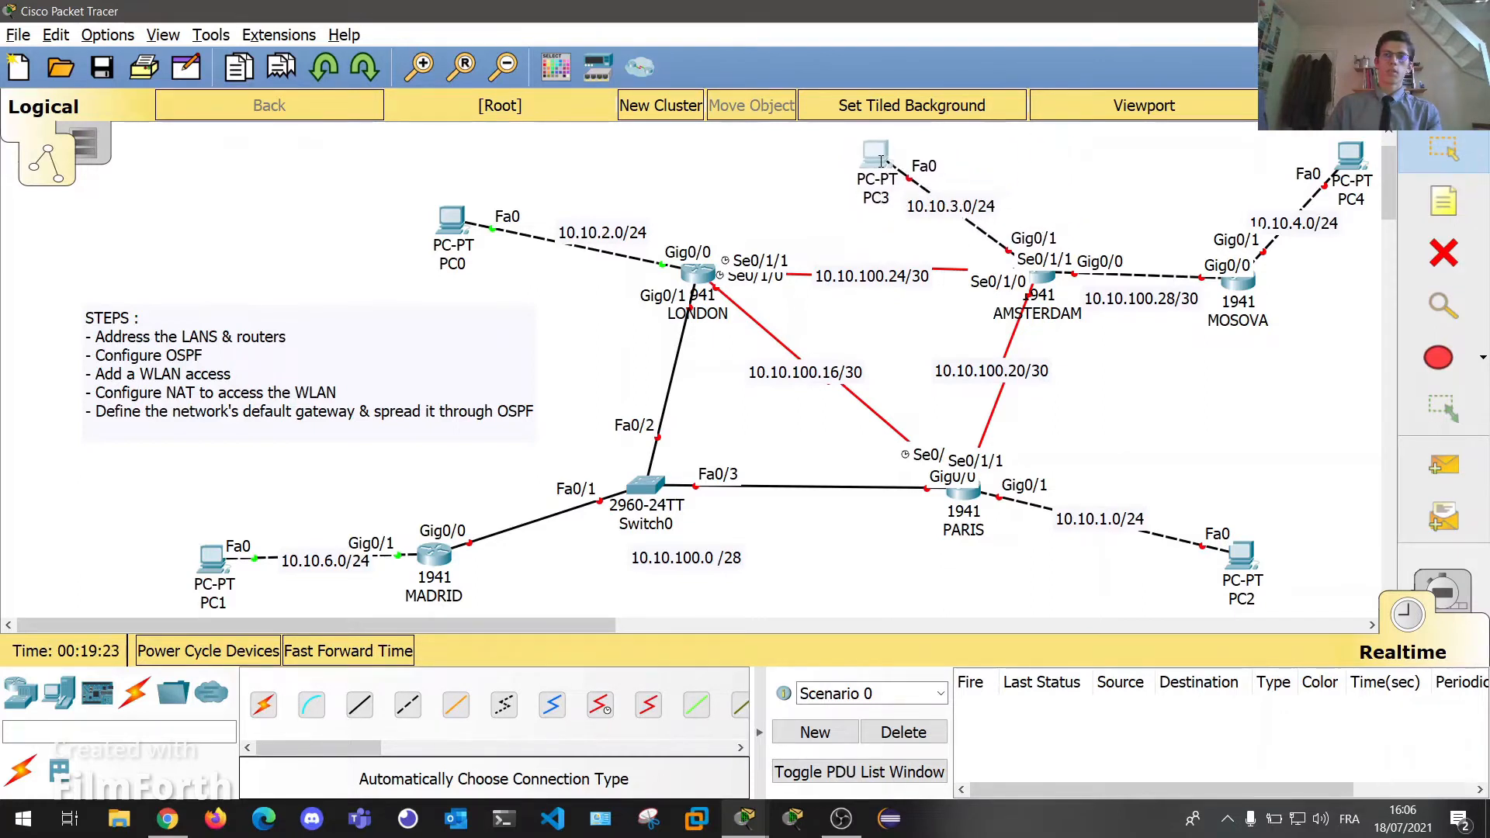
{"action": "left_click", "coordinate": [1044, 281]}
{"action": "left_click_drag", "start_coordinate": [1134, 459], "coordinate": [440, 190]}
On AMSTERDAM's CLI, decline the initial setup dialog, then enter enable and conf t.
{"action": "left_click", "coordinate": [419, 215]}
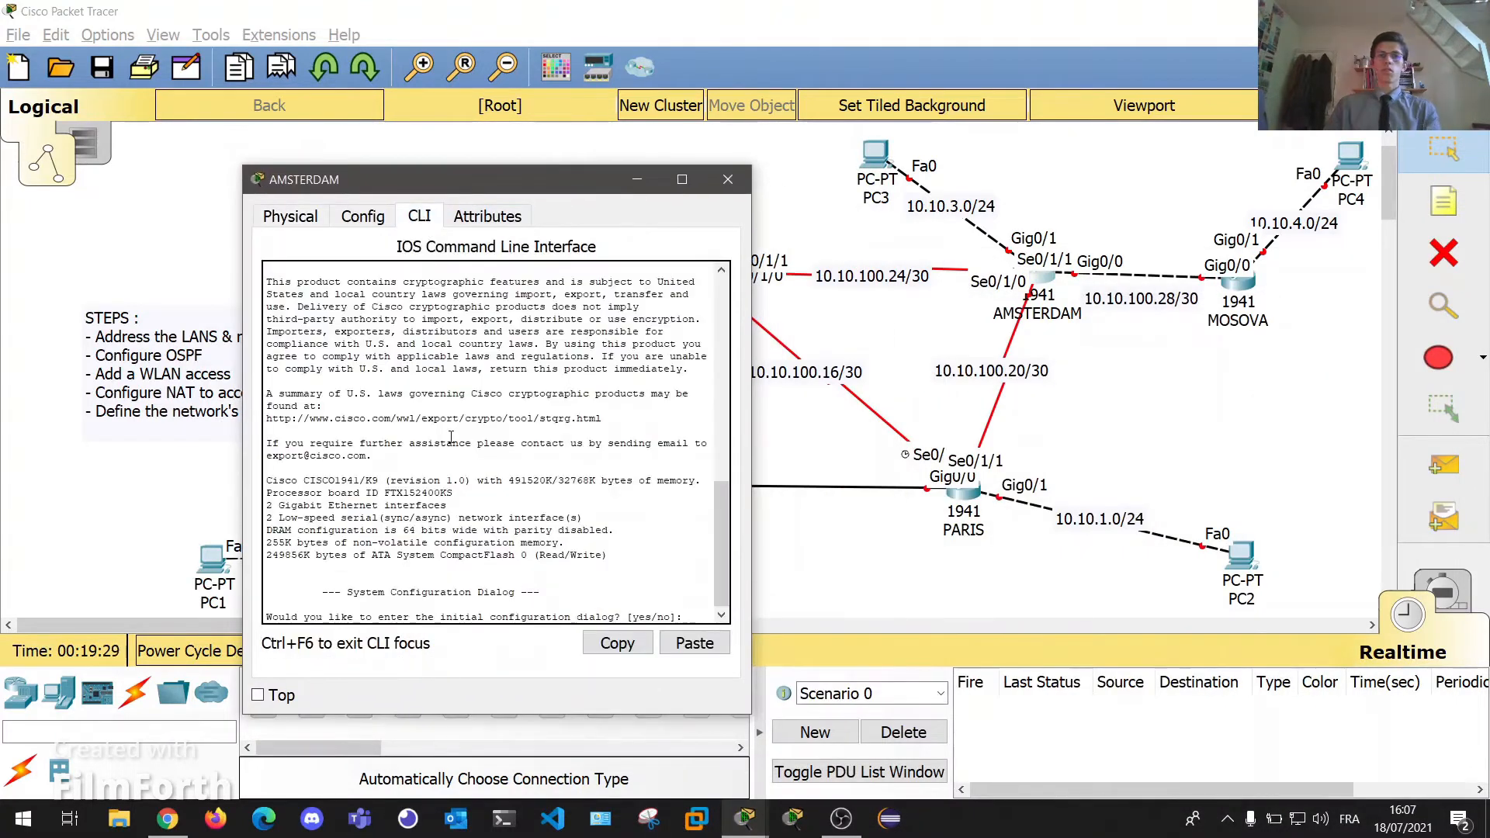
{"action": "key", "text": "Return"}
{"action": "key", "text": "Return"}
{"action": "type", "text": "no"}
{"action": "key", "text": "Return"}
{"action": "key", "text": "Return"}
{"action": "key", "text": "Return"}
{"action": "type", "text": "conf"}
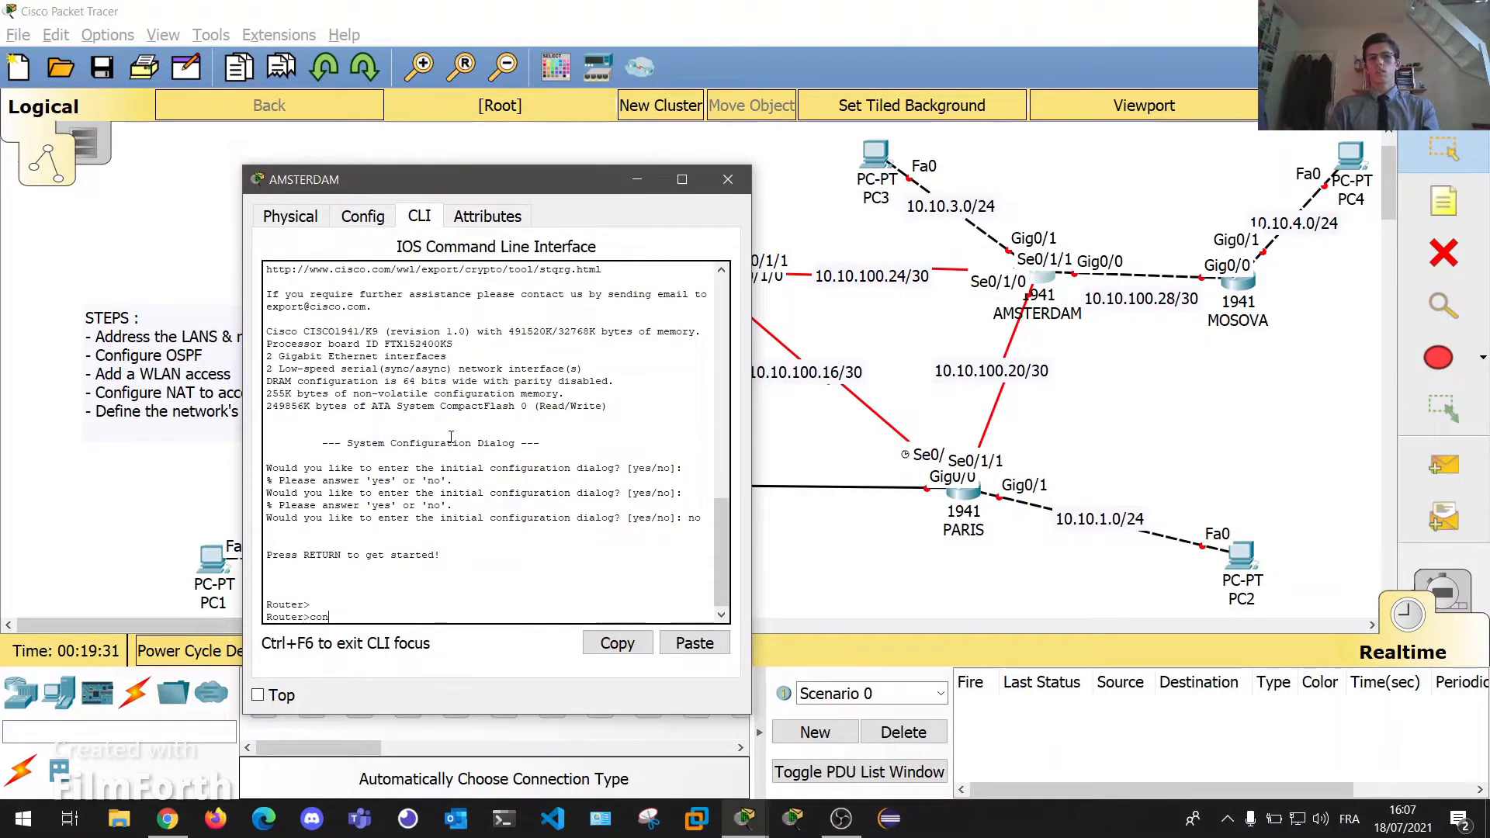
{"action": "key", "text": "BackSpace"}
{"action": "key", "text": "BackSpace"}
{"action": "key", "text": "BackSpace"}
{"action": "type", "text": "en"}
{"action": "key", "text": "Return"}
{"action": "type", "text": "conf t"}
{"action": "key", "text": "Return"}
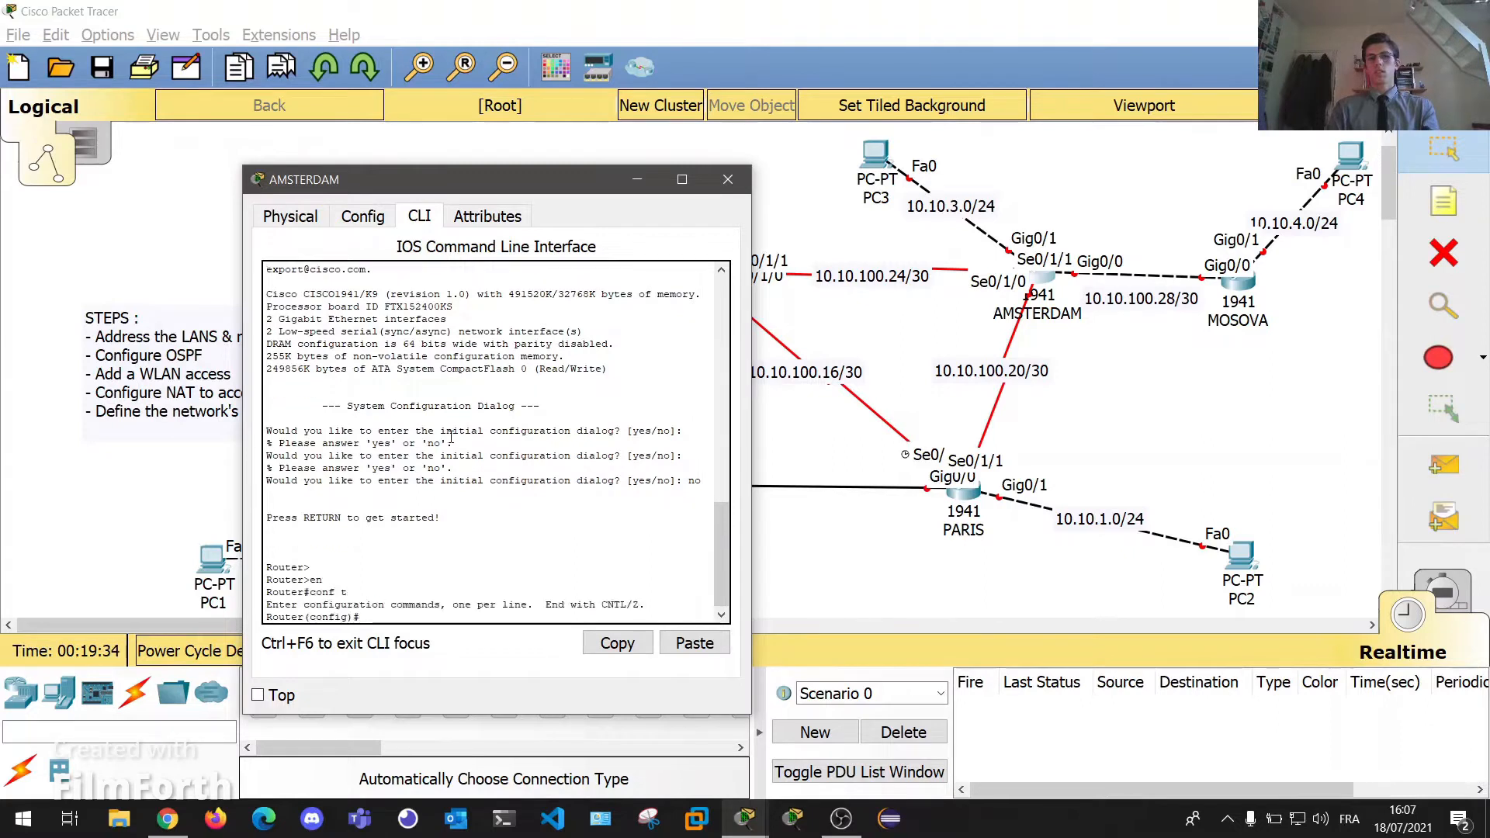
Assign AMSTERDAM's Gig0/1 10.10.3.254 255.255.255.0, enable it, and close the window.
{"action": "type", "text": "int gig0/1"}
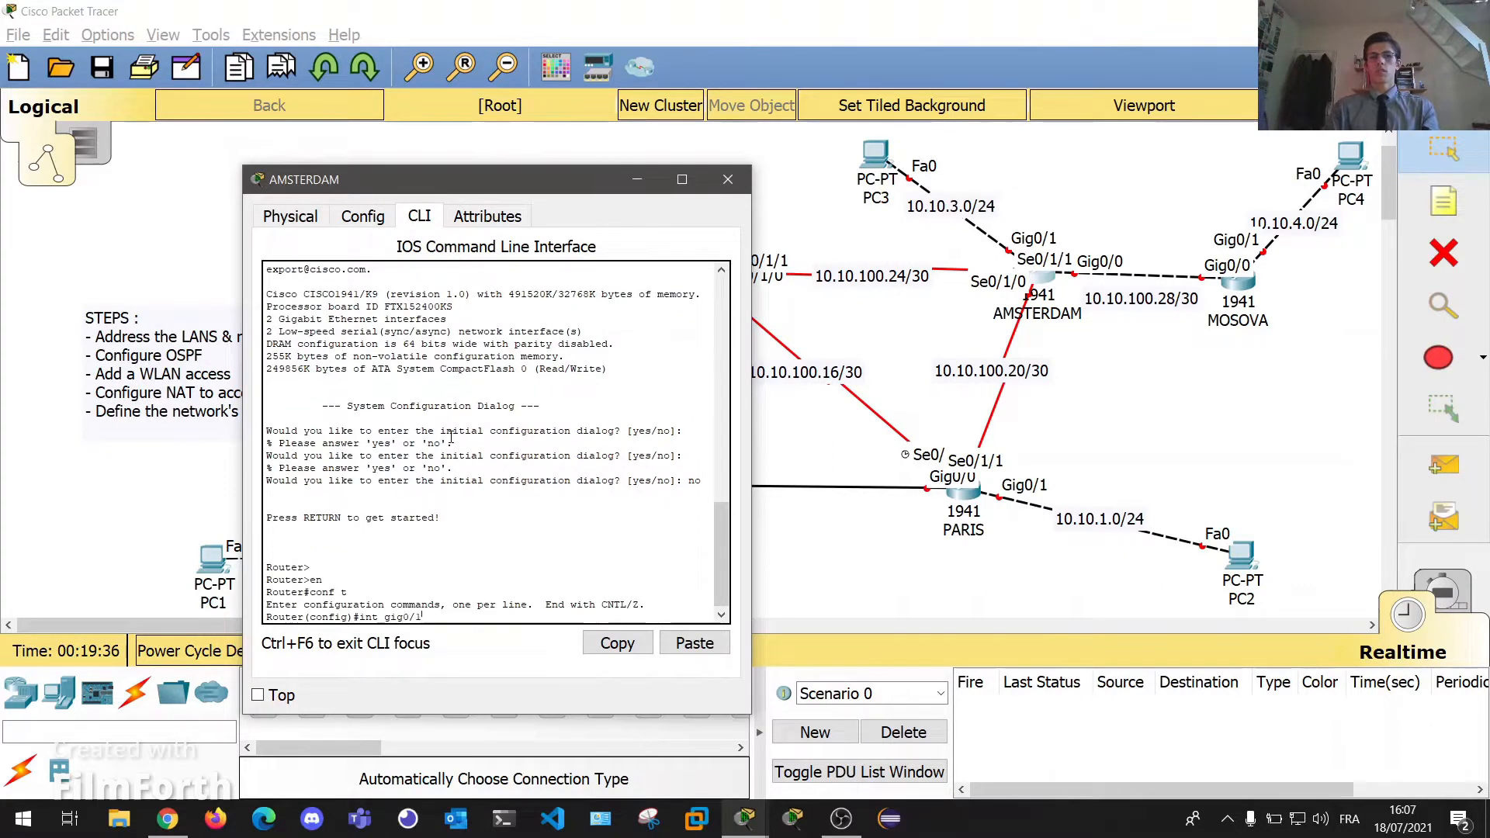
{"action": "key", "text": "Return"}
{"action": "key", "text": "Return"}
{"action": "key", "text": "Return"}
{"action": "type", "text": "ip addr "}
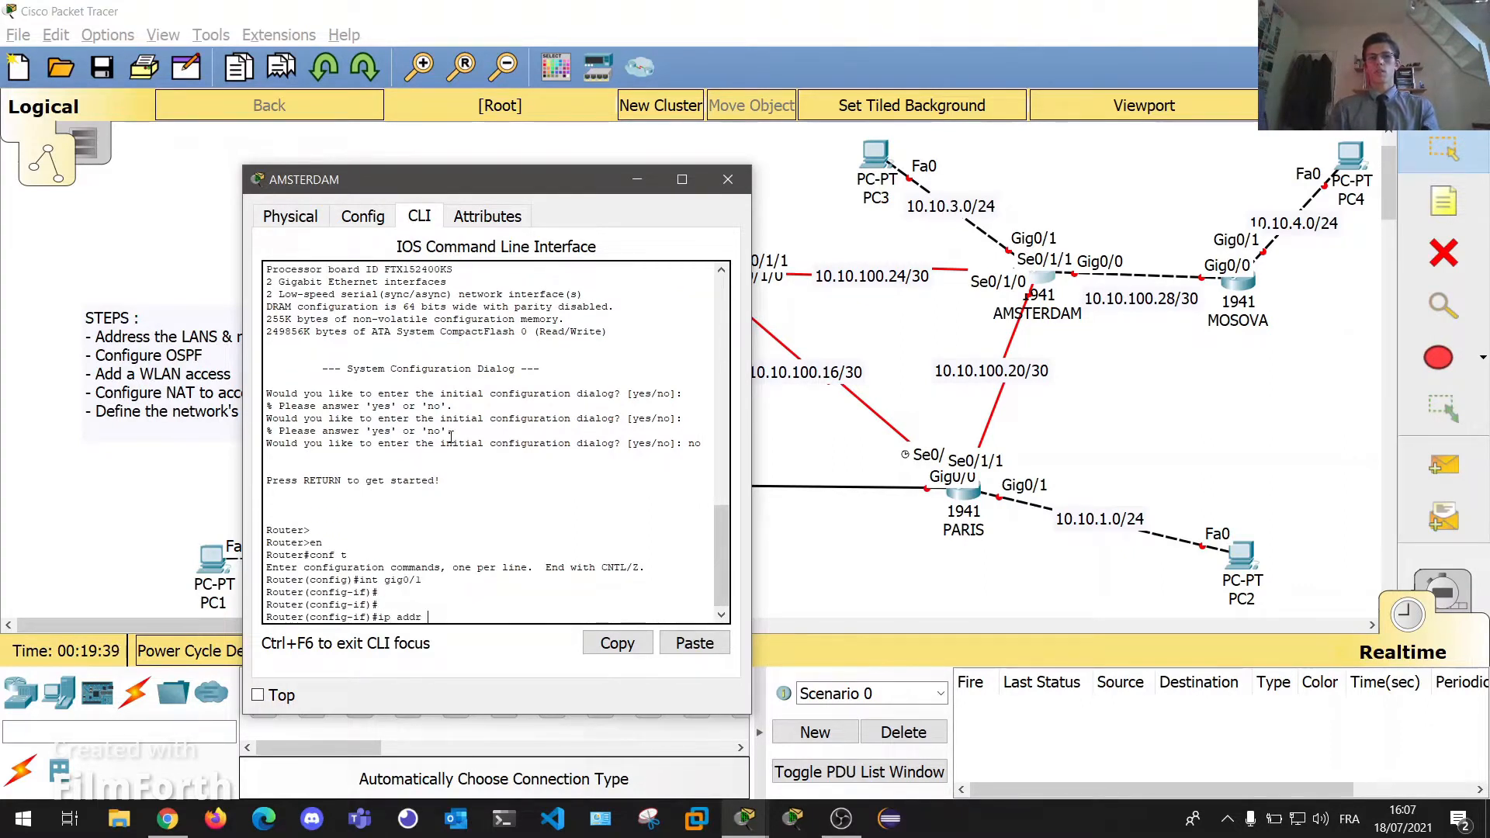
{"action": "type", "text": "10.10.3.254 255.255.255.0"}
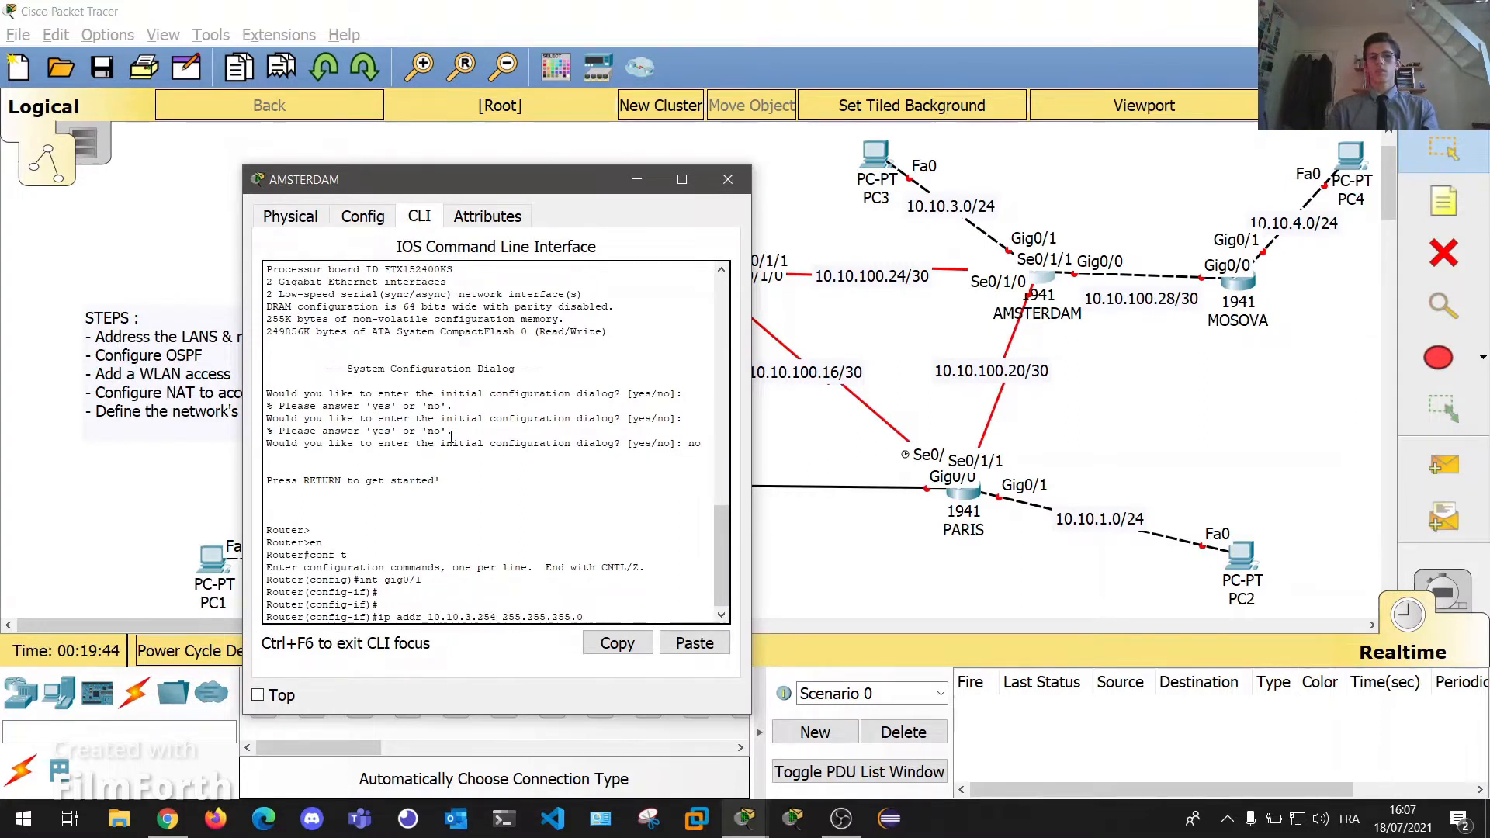
{"action": "key", "text": "Return"}
{"action": "type", "text": "no shut"}
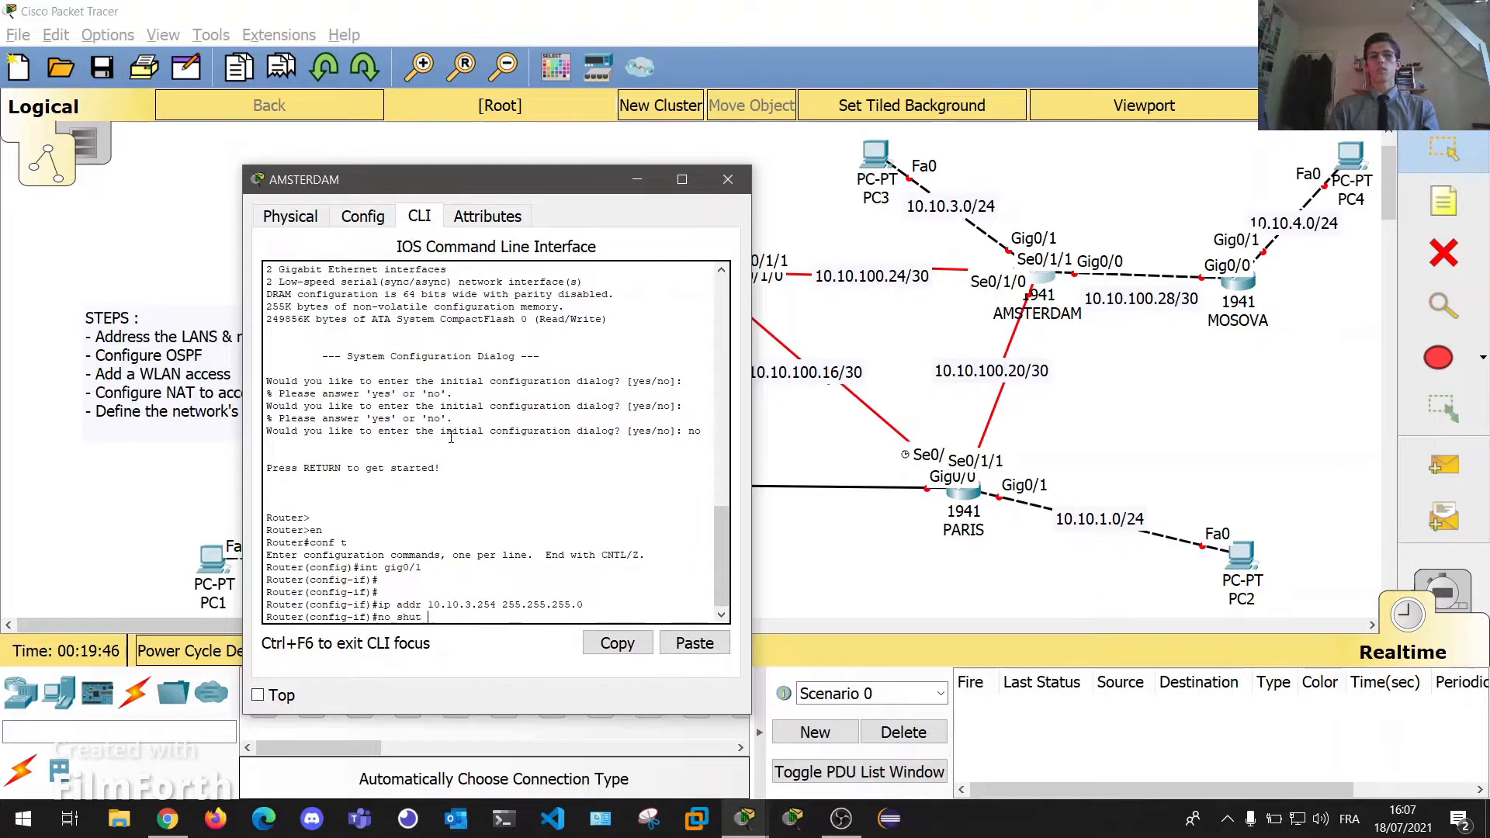
{"action": "key", "text": "Return"}
{"action": "key", "text": "Return"}
{"action": "key", "text": "Return"}
{"action": "left_click", "coordinate": [727, 180]}
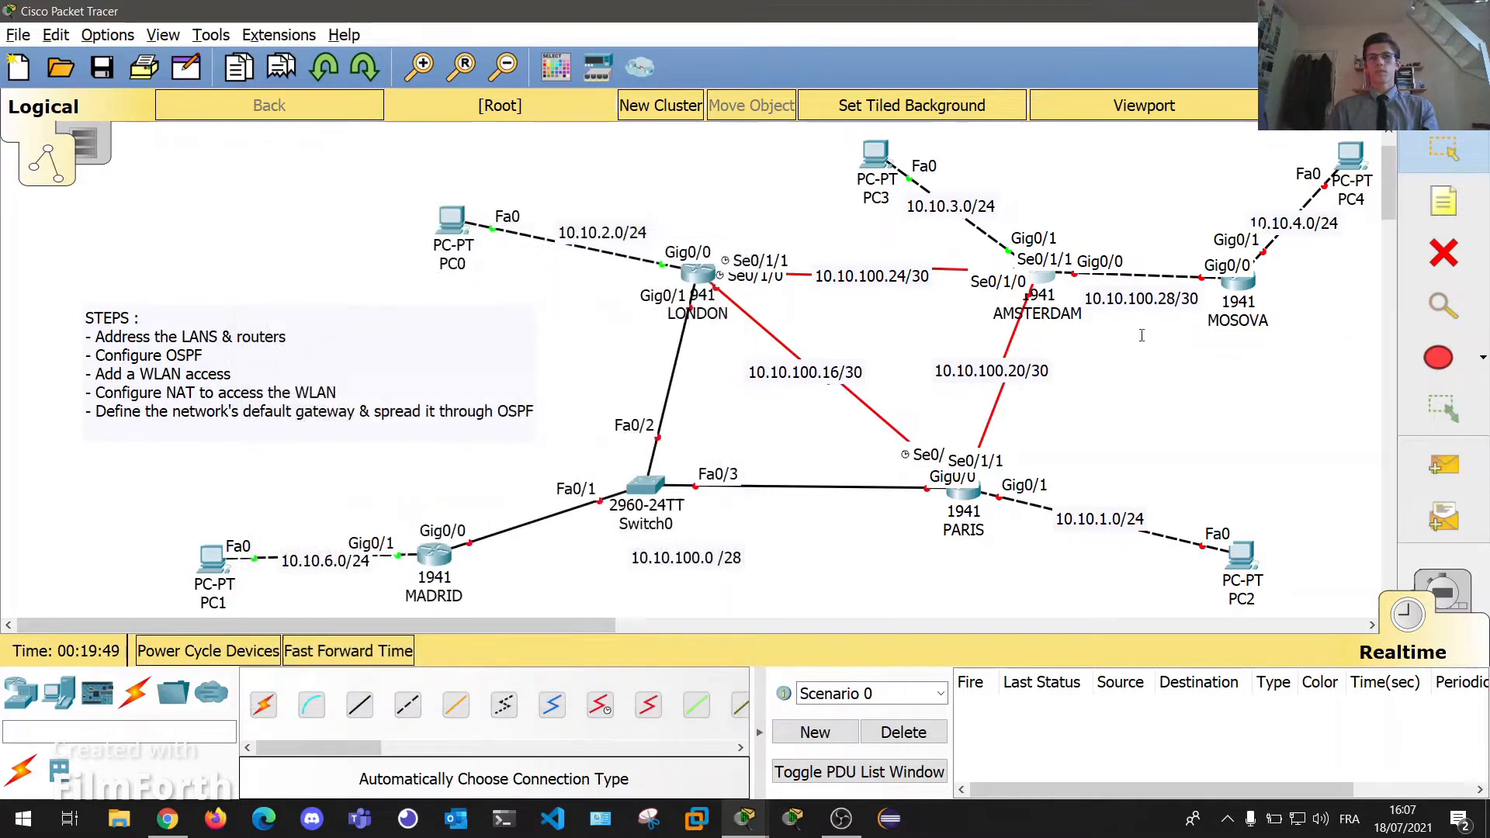
In PC4's IP Configuration, enter IP 10.10.4.1, mask 255.255.255.0 and gateway 10.10.4.254.
{"action": "left_click", "coordinate": [1351, 155]}
{"action": "left_click_drag", "start_coordinate": [693, 117], "coordinate": [365, 139]}
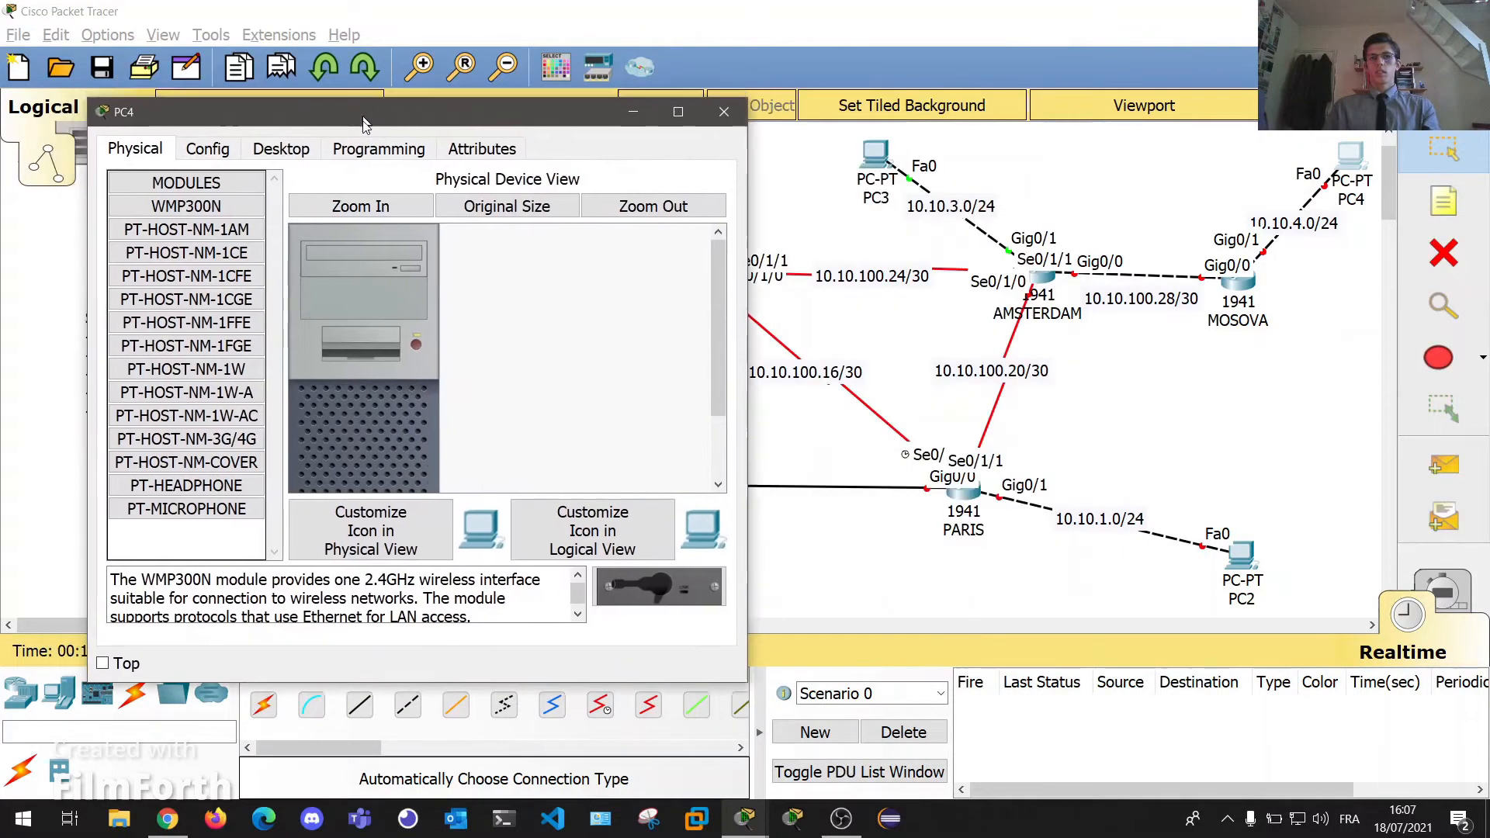
{"action": "left_click", "coordinate": [281, 166]}
{"action": "left_click", "coordinate": [128, 240]}
{"action": "left_click", "coordinate": [396, 275]}
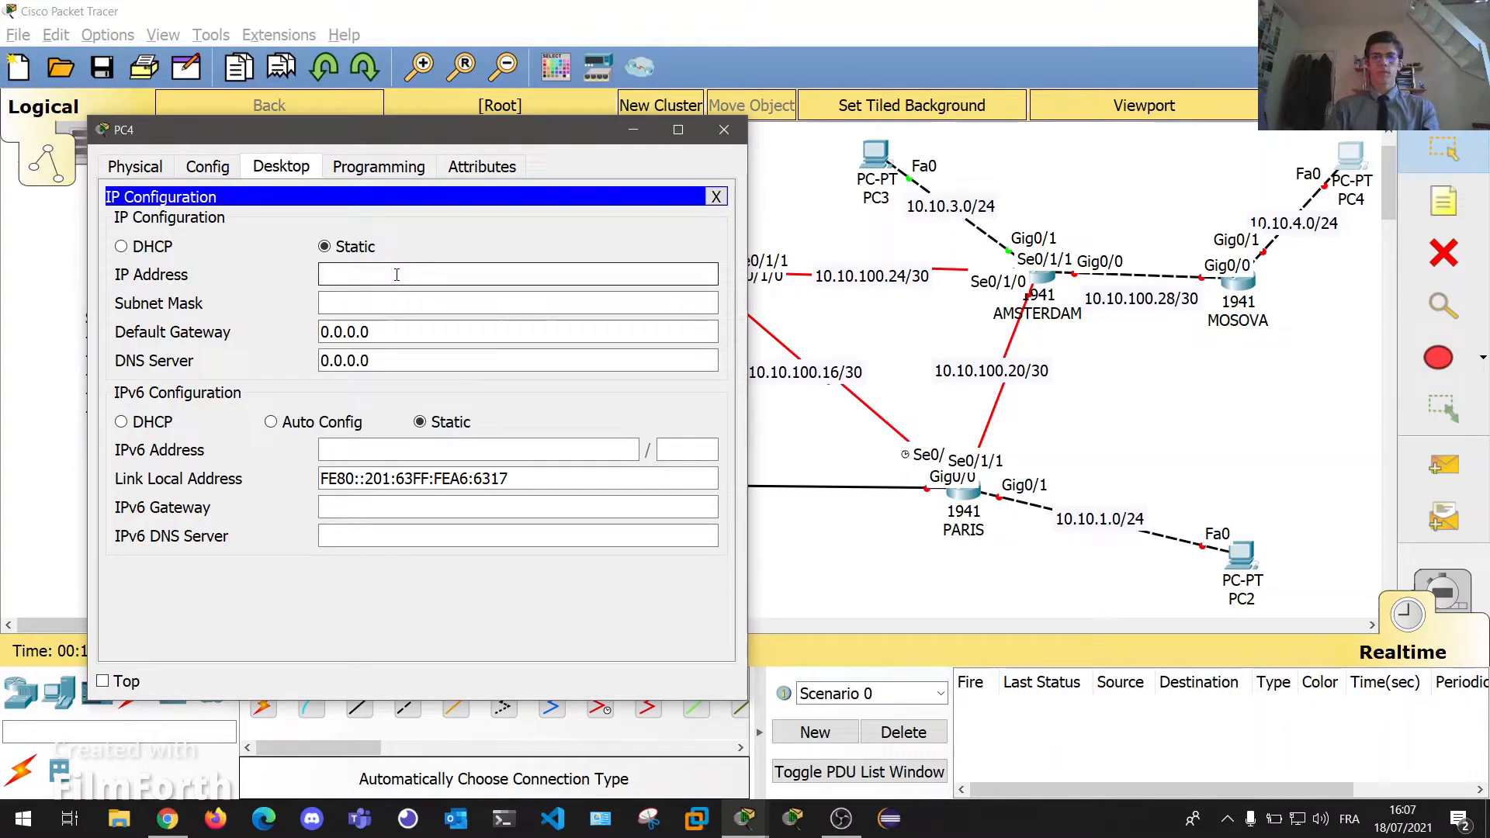
{"action": "type", "text": "10.10.10"}
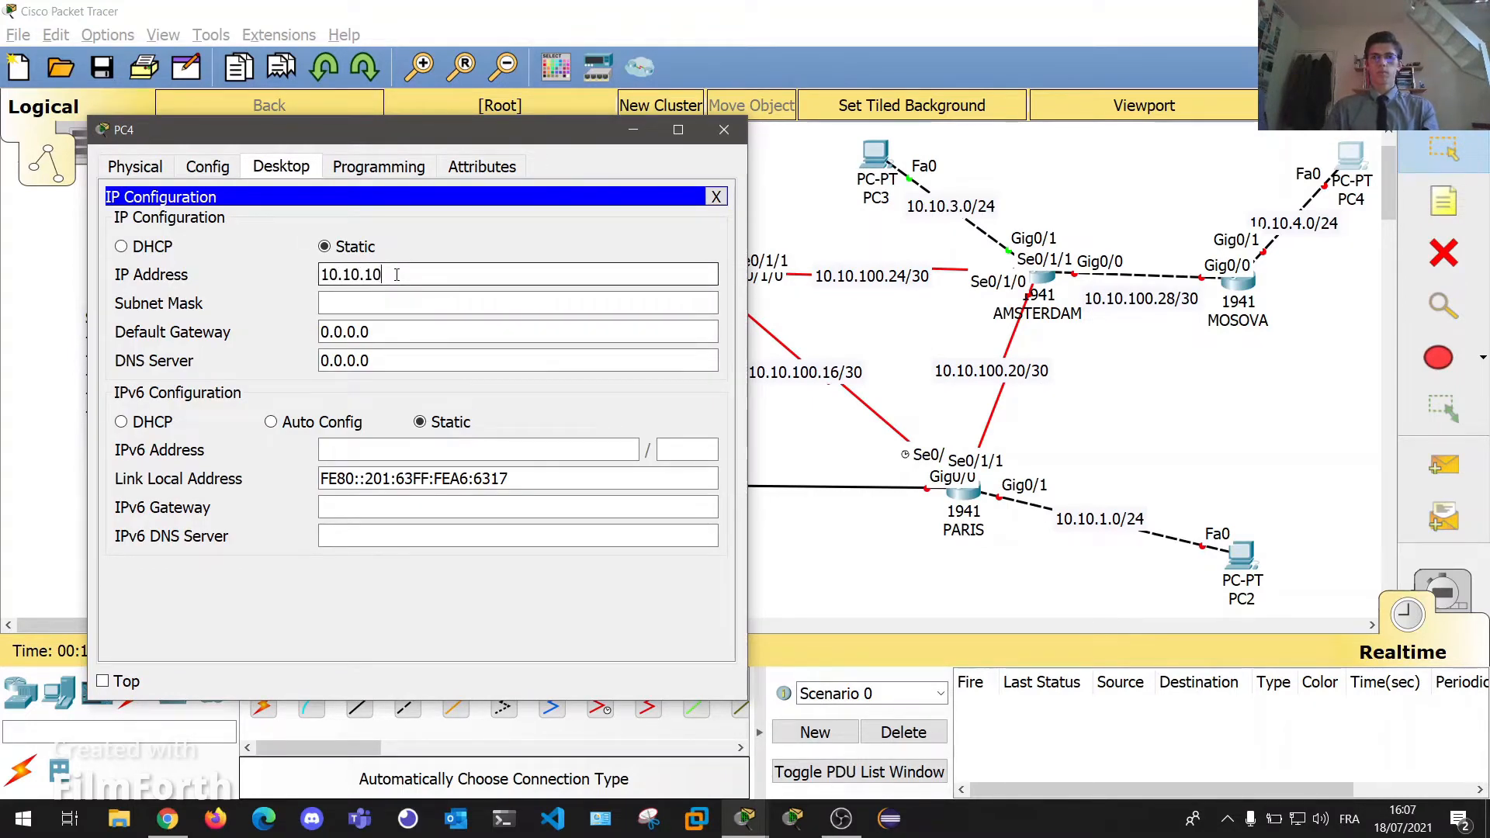
{"action": "key", "text": "BackSpace"}
{"action": "type", "text": "4.1"}
{"action": "key", "text": "Tab"}
{"action": "type", "text": "255.255.2"}
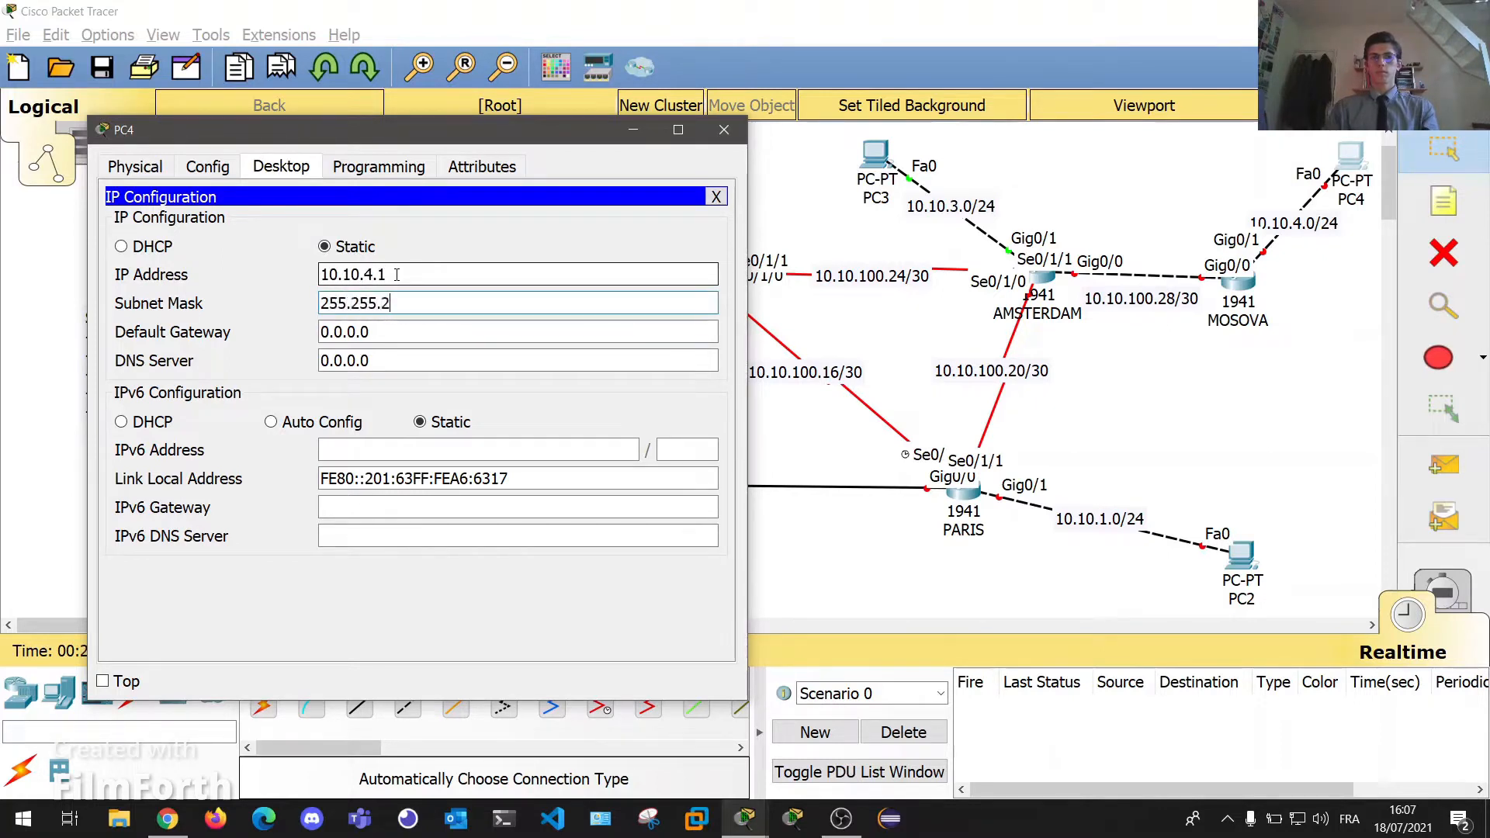
{"action": "type", "text": "55.0"}
{"action": "key", "text": "Tab"}
{"action": "type", "text": "10"}
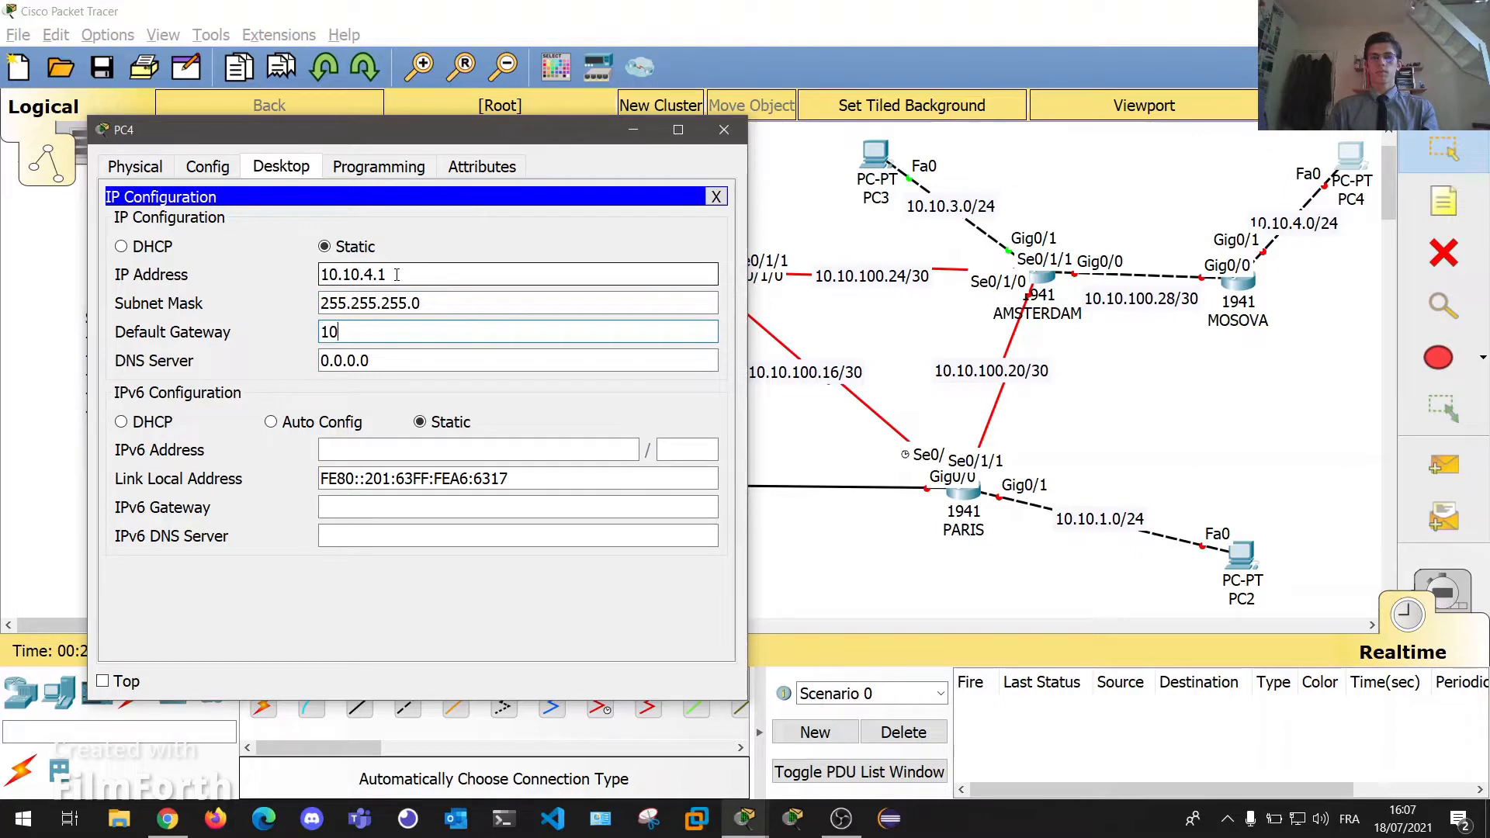
{"action": "type", "text": ".10.4.254"}
Close PC4's window, then on MOSOVA's CLI decline setup and enter global configuration mode.
{"action": "left_click", "coordinate": [724, 129]}
{"action": "left_click", "coordinate": [1238, 279]}
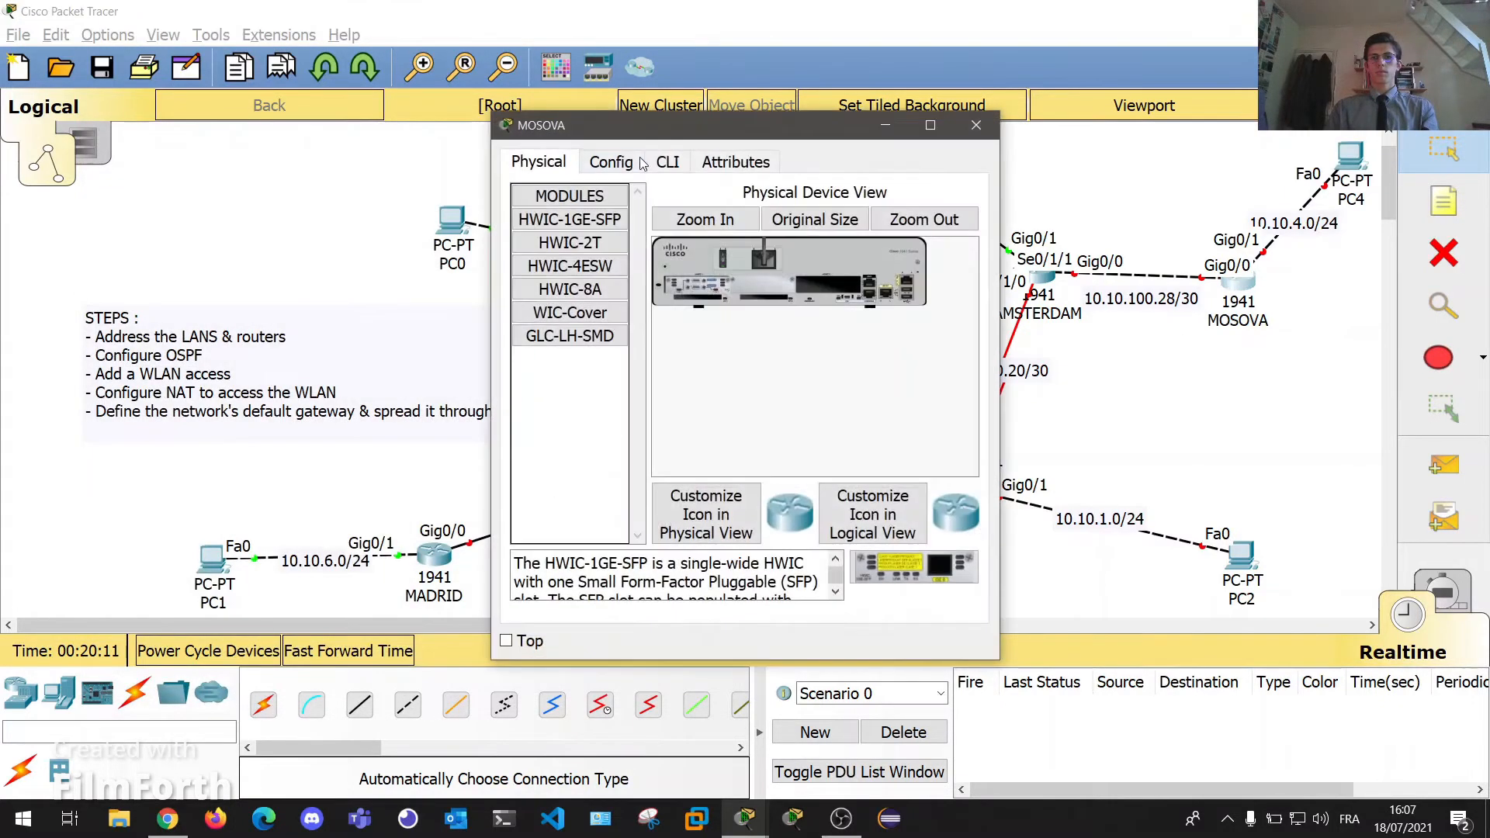
{"action": "left_click_drag", "start_coordinate": [658, 141], "coordinate": [341, 140]}
{"action": "left_click", "coordinate": [370, 158]}
{"action": "key", "text": "Return"}
{"action": "key", "text": "Return"}
{"action": "key", "text": "Return"}
{"action": "type", "text": "no"}
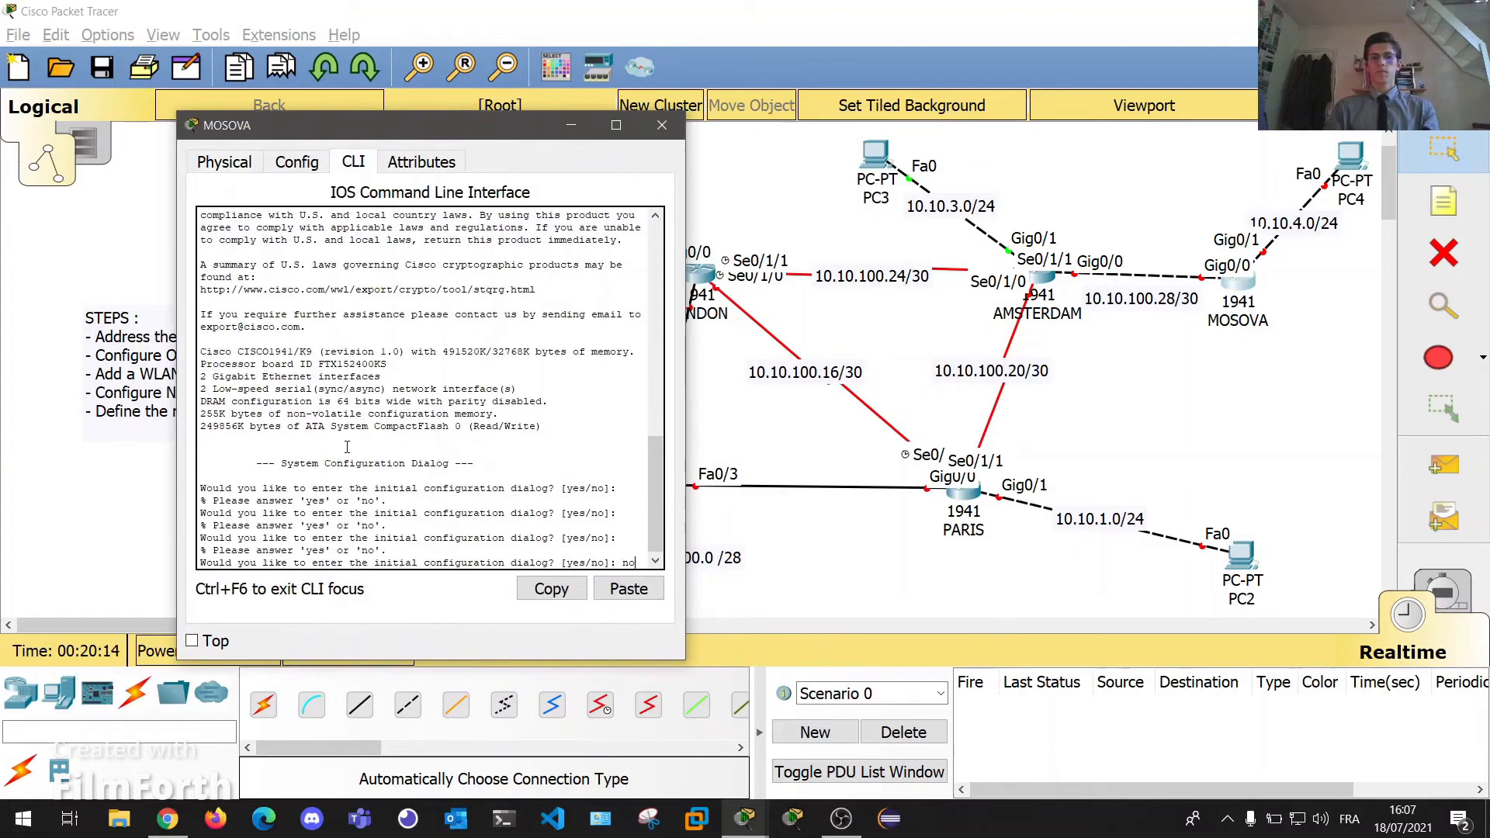
{"action": "key", "text": "Return"}
{"action": "key", "text": "Return"}
{"action": "key", "text": "Return"}
{"action": "type", "text": "en"}
{"action": "key", "text": "Return"}
{"action": "type", "text": "conf t"}
{"action": "key", "text": "Return"}
Assign MOSOVA's Gig0/1 10.10.4.254 255.255.255.0, enable it, and close the window.
{"action": "type", "text": "int"}
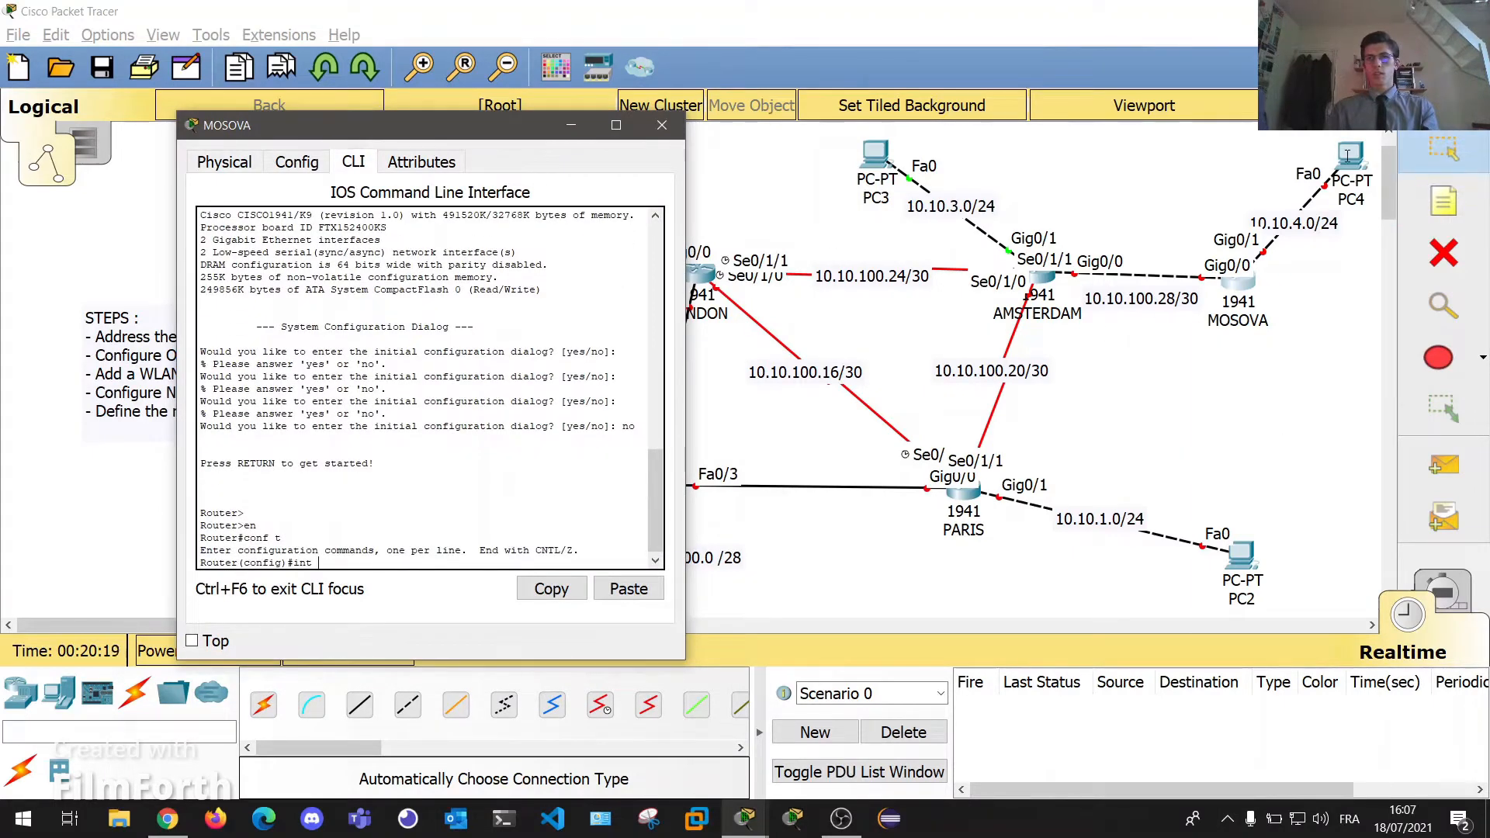
{"action": "left_click", "coordinate": [1351, 155]}
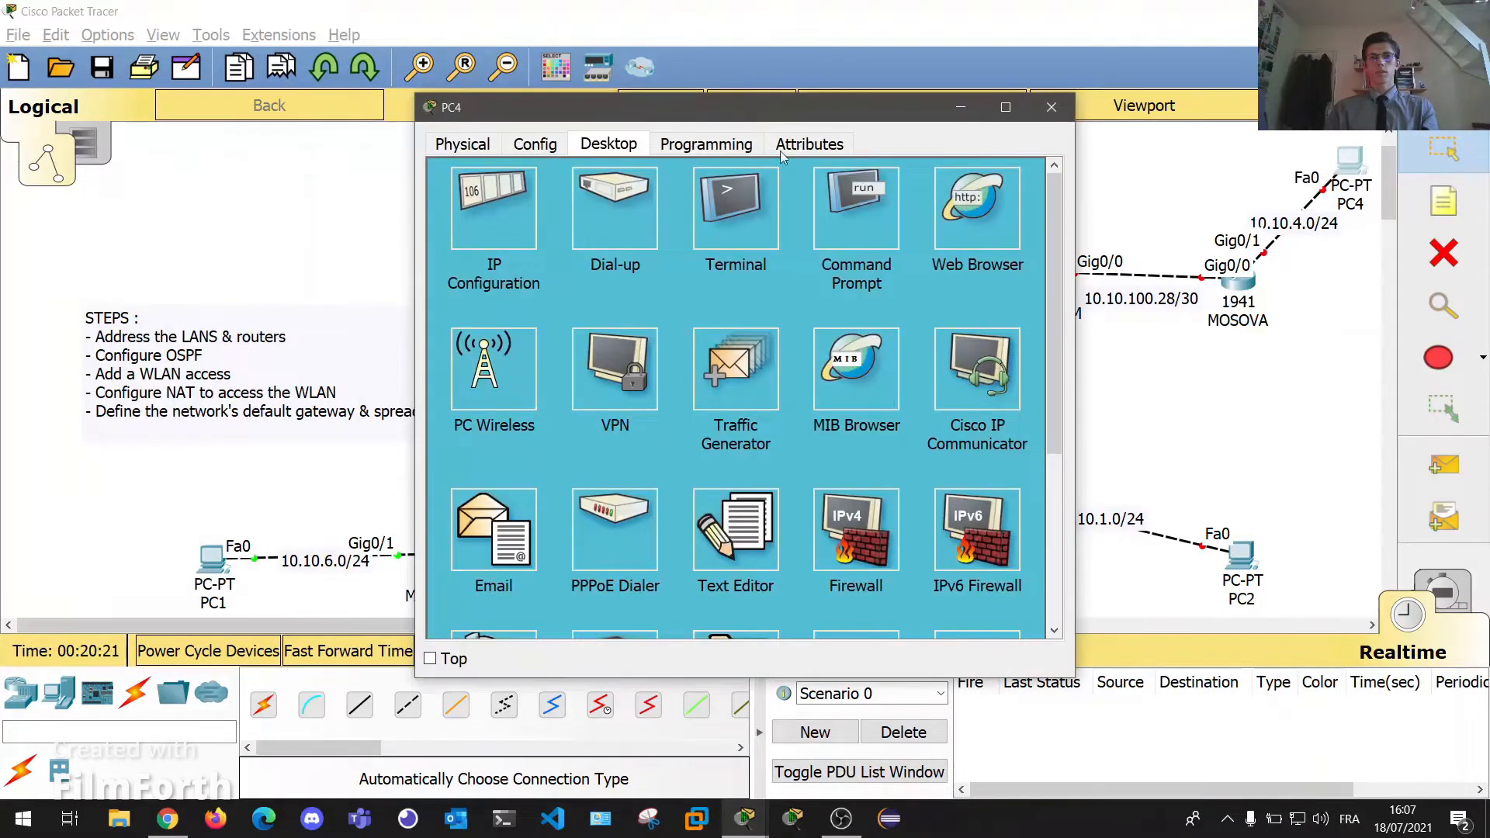
{"action": "left_click", "coordinate": [1052, 107]}
{"action": "left_click", "coordinate": [1238, 282]}
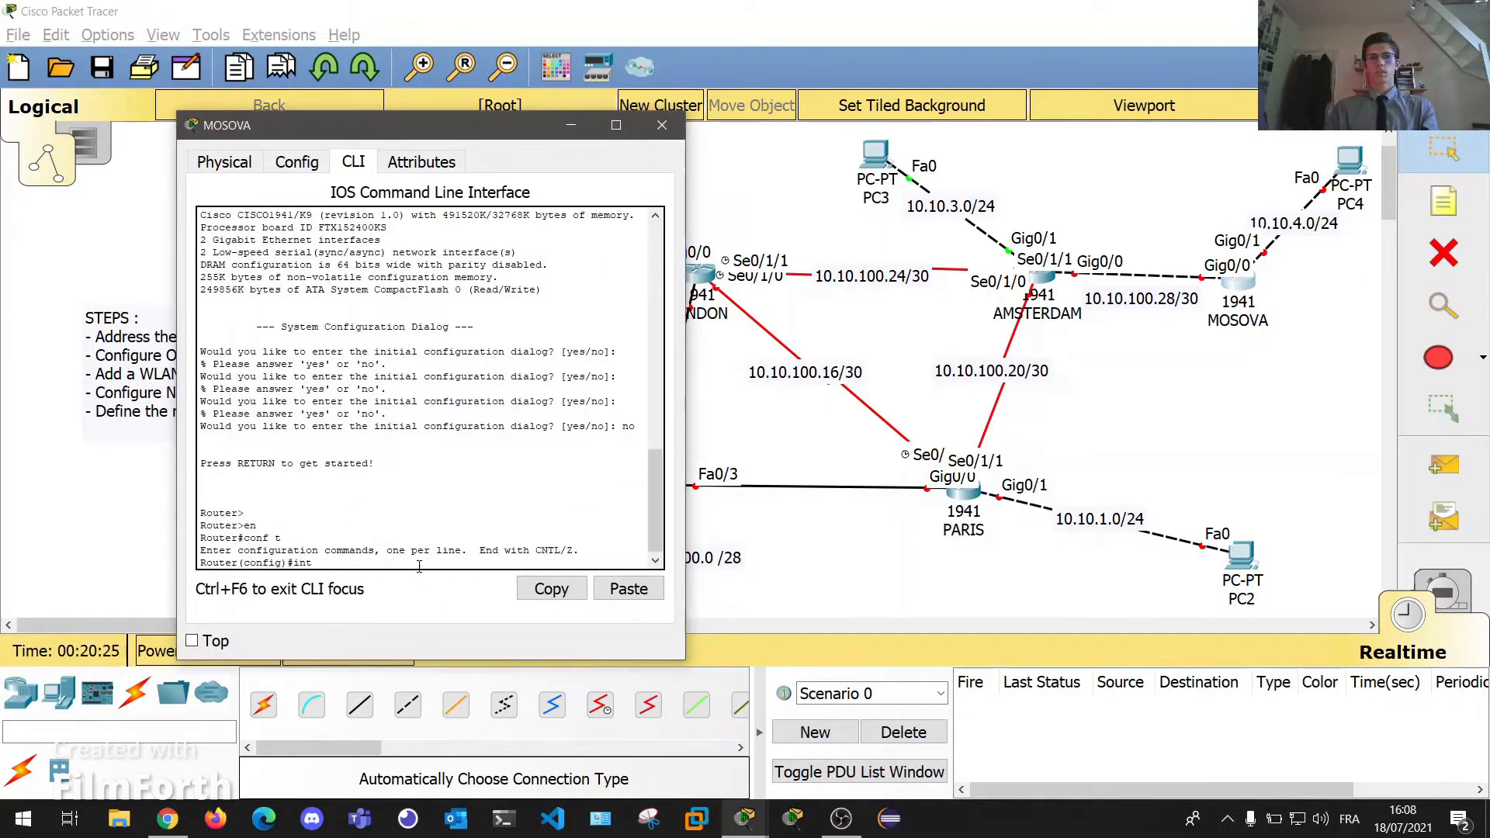
{"action": "type", "text": "gig0/"}
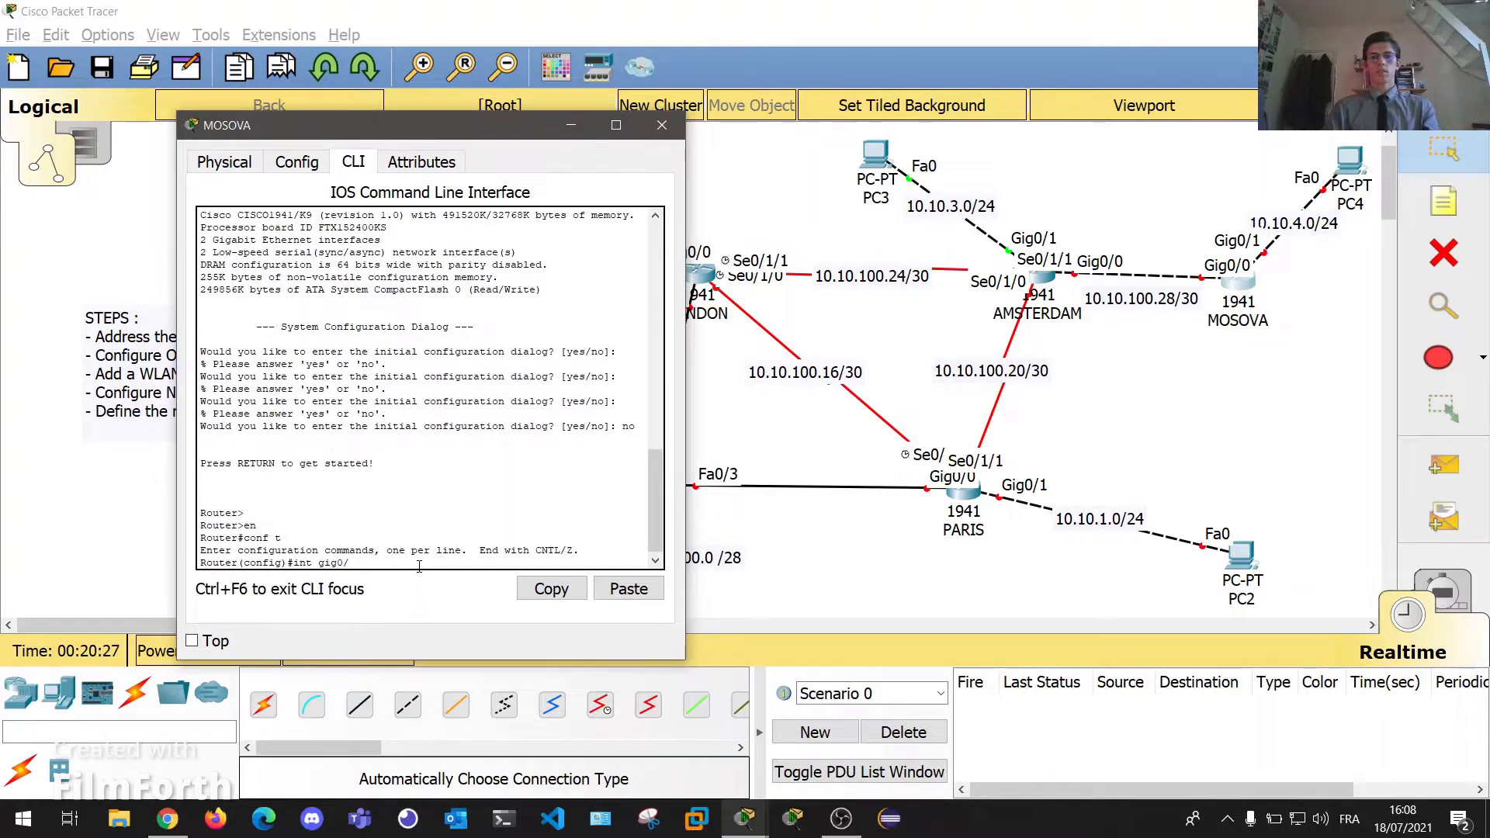
{"action": "type", "text": "1"}
{"action": "key", "text": "Return"}
{"action": "key", "text": "Return"}
{"action": "key", "text": "Return"}
{"action": "type", "text": "ip addr 10.10"}
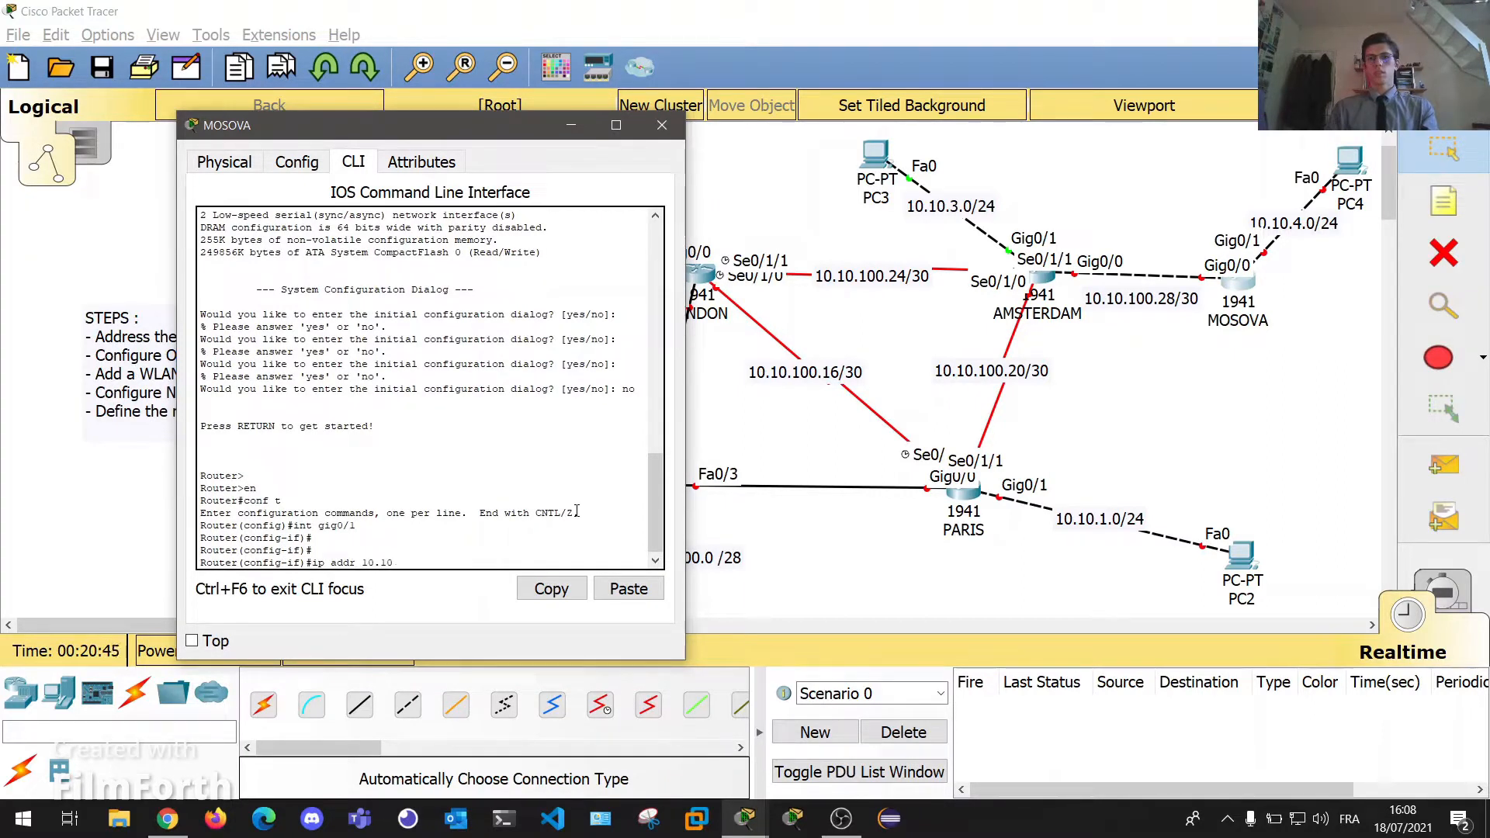
{"action": "type", "text": ".4.254 2"}
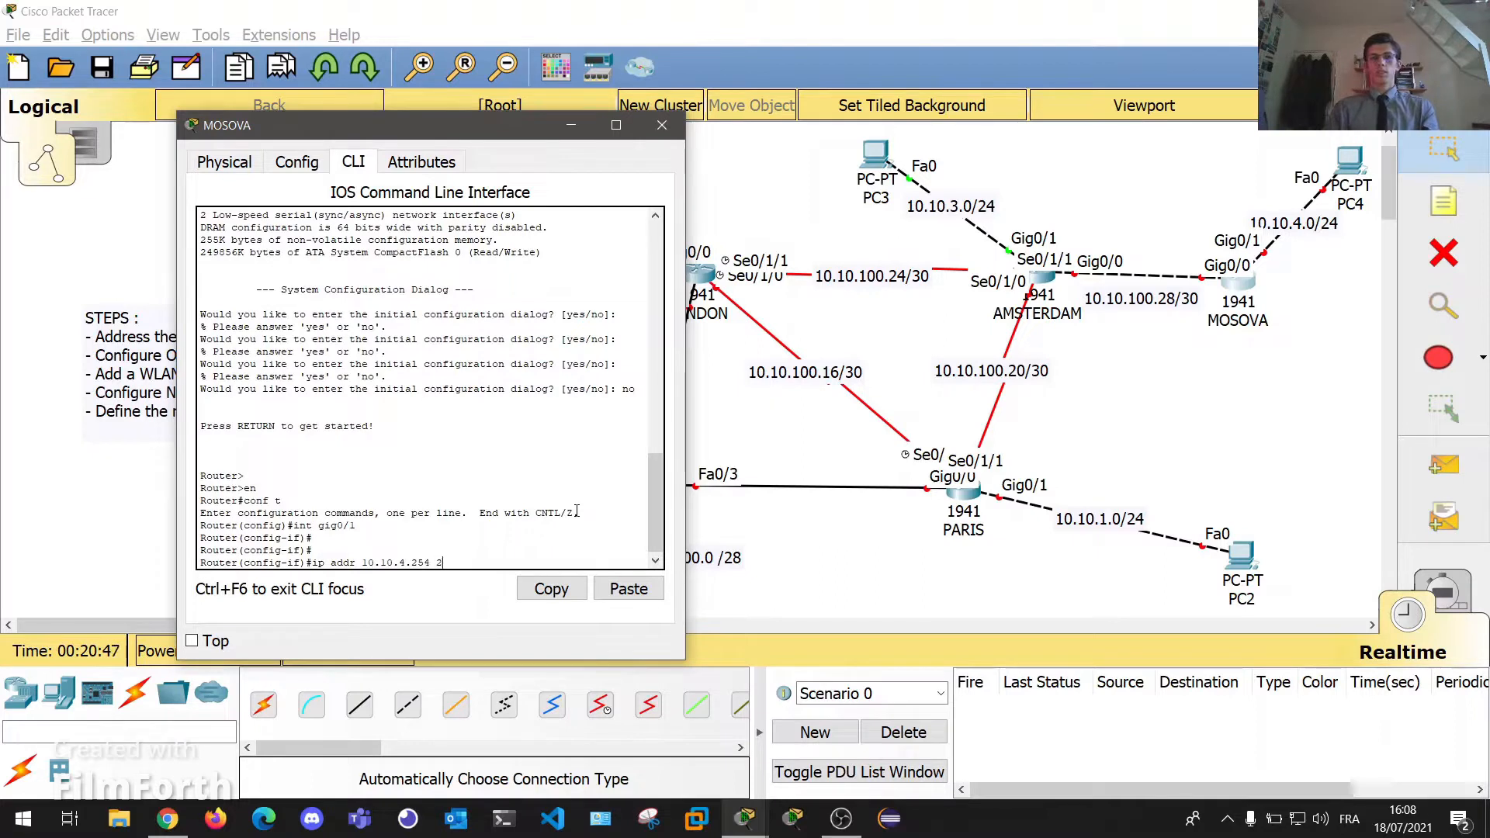
{"action": "type", "text": "55.255.255.0"}
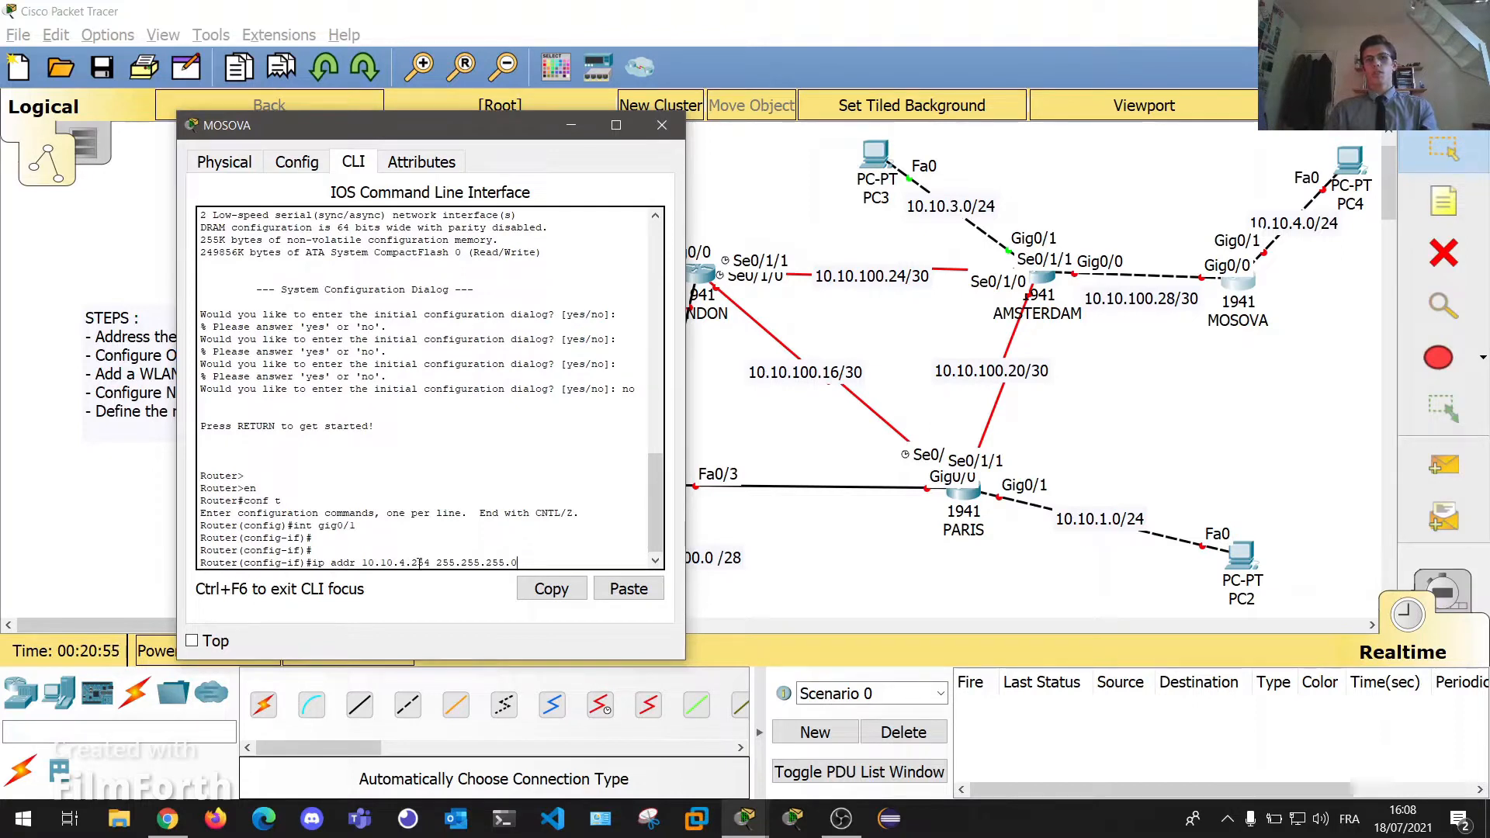
{"action": "key", "text": "Return"}
{"action": "key", "text": "Return"}
{"action": "key", "text": "Return"}
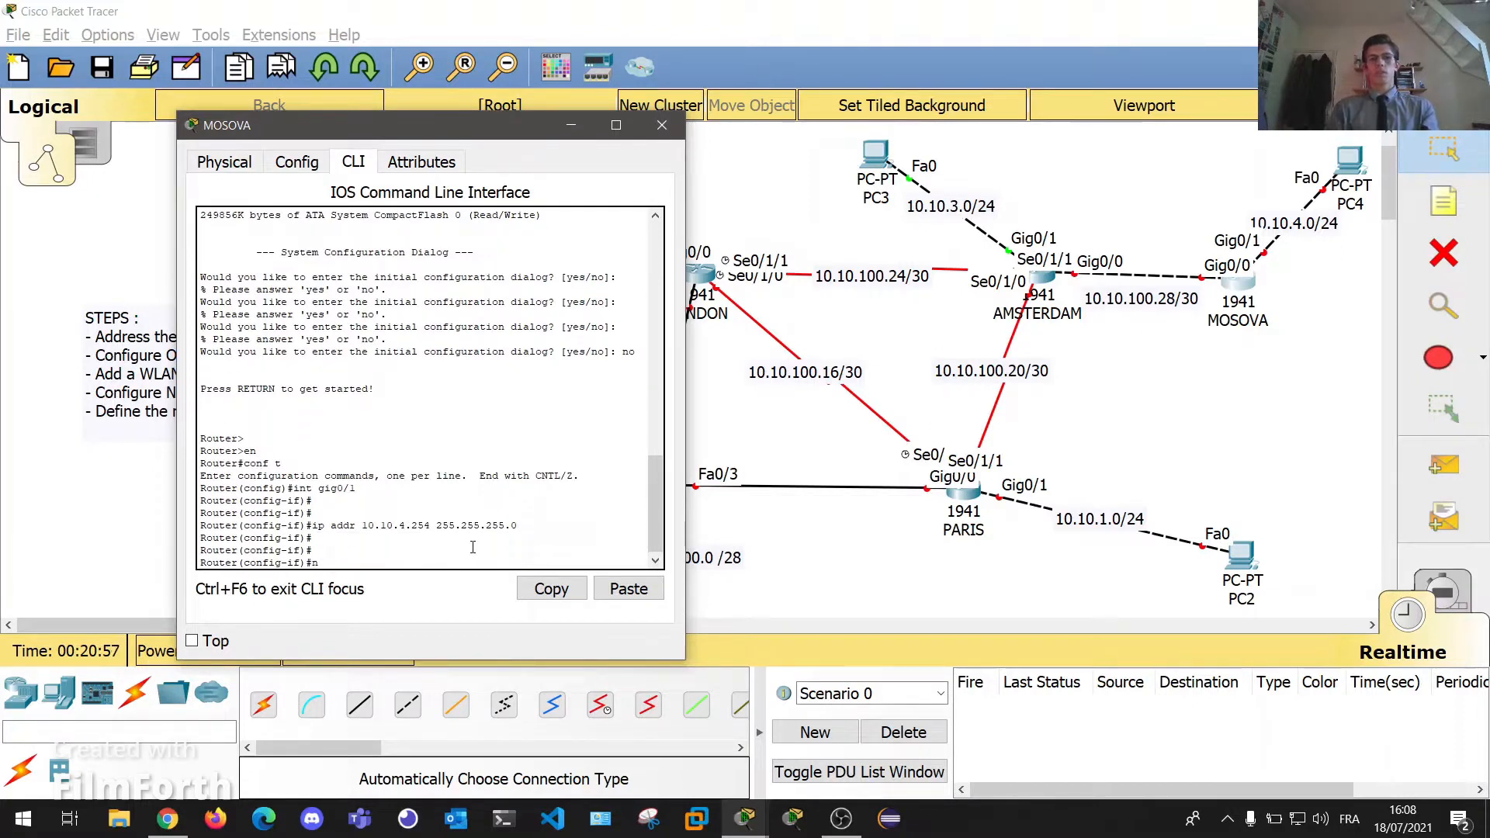
{"action": "type", "text": "no shut"}
{"action": "key", "text": "Return"}
{"action": "key", "text": "Return"}
{"action": "key", "text": "Return"}
{"action": "key", "text": "Return"}
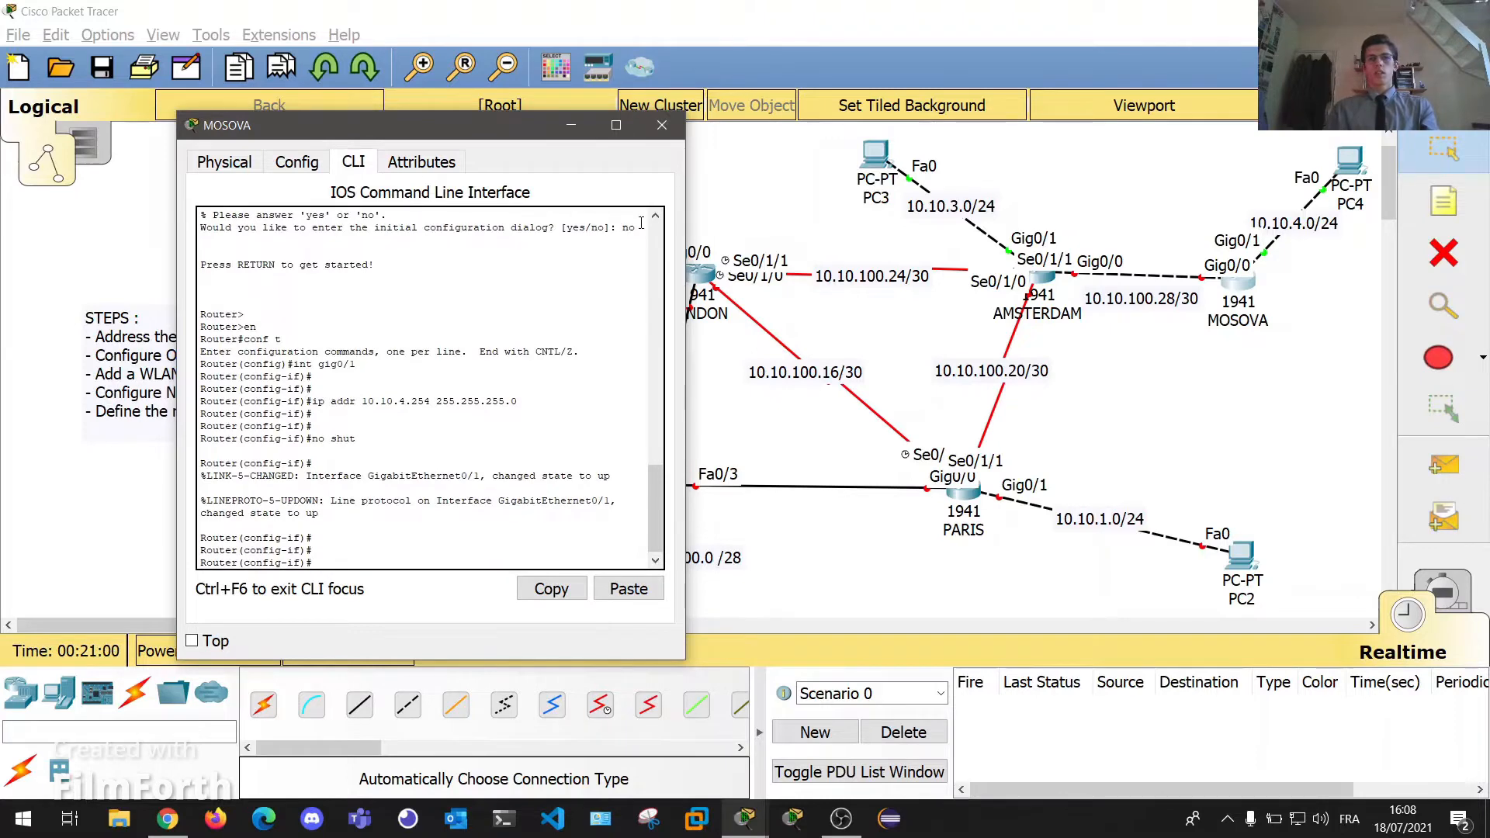
{"action": "left_click", "coordinate": [662, 125]}
In PC2's IP Configuration, enter IP 10.10.1.1, mask 255.255.255.0 and gateway 10.10.1.254.
{"action": "left_click", "coordinate": [1242, 556]}
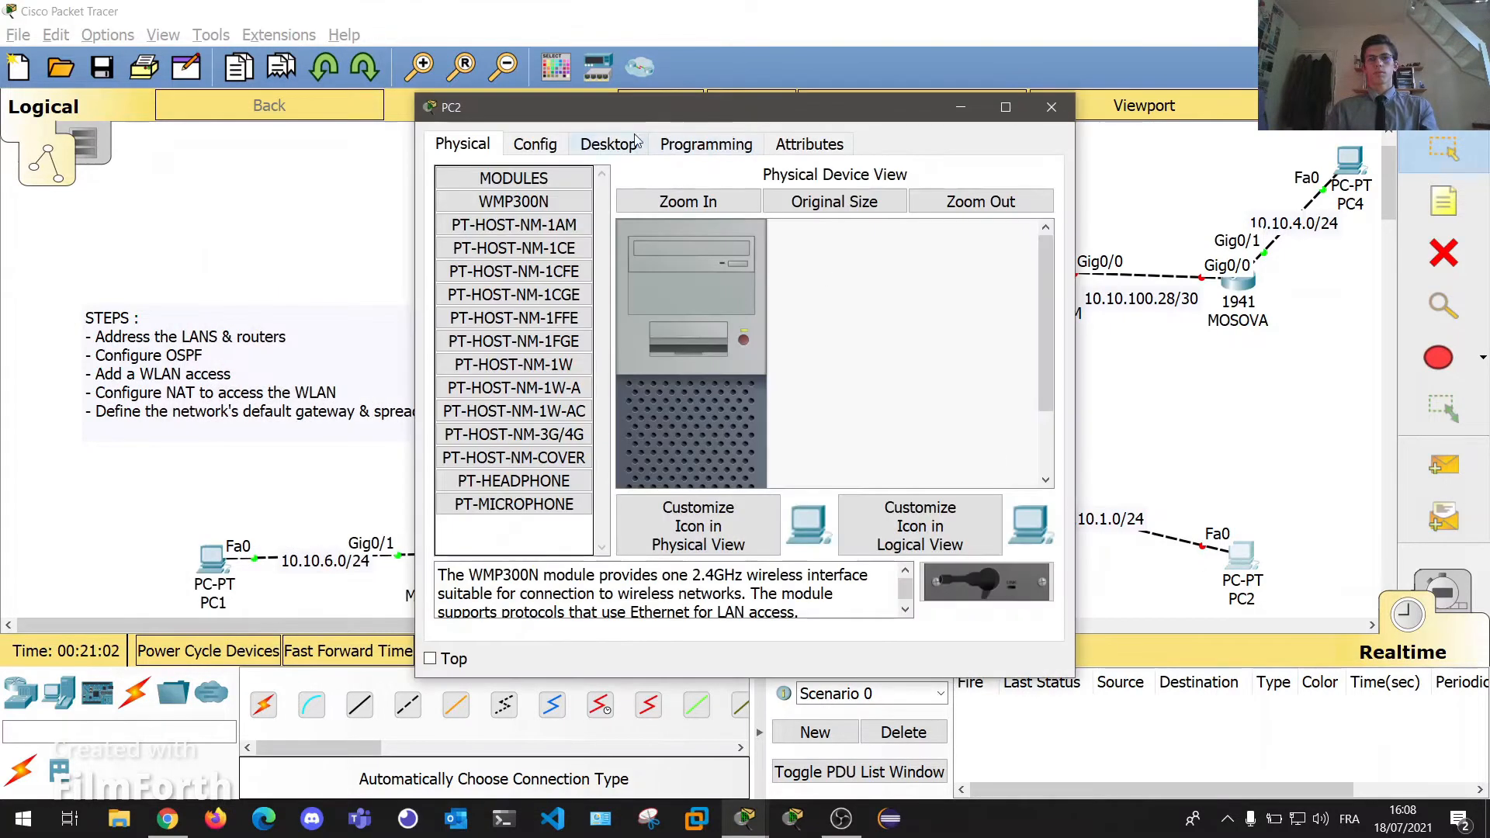
{"action": "left_click", "coordinate": [613, 145]}
{"action": "left_click_drag", "start_coordinate": [624, 121], "coordinate": [345, 127]}
{"action": "left_click", "coordinate": [222, 208]}
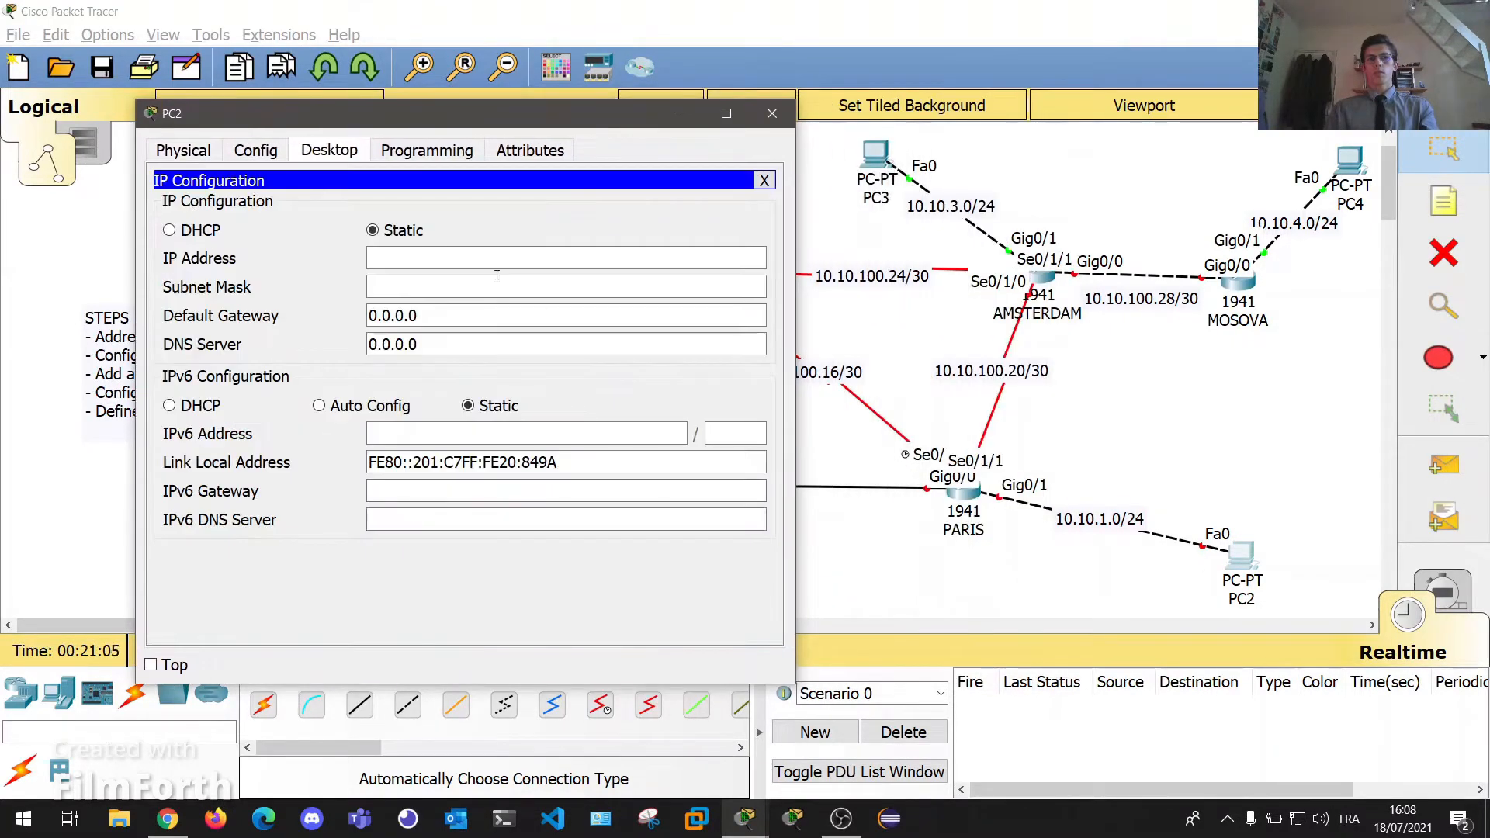
{"action": "left_click", "coordinate": [427, 258]}
{"action": "type", "text": "10.10"}
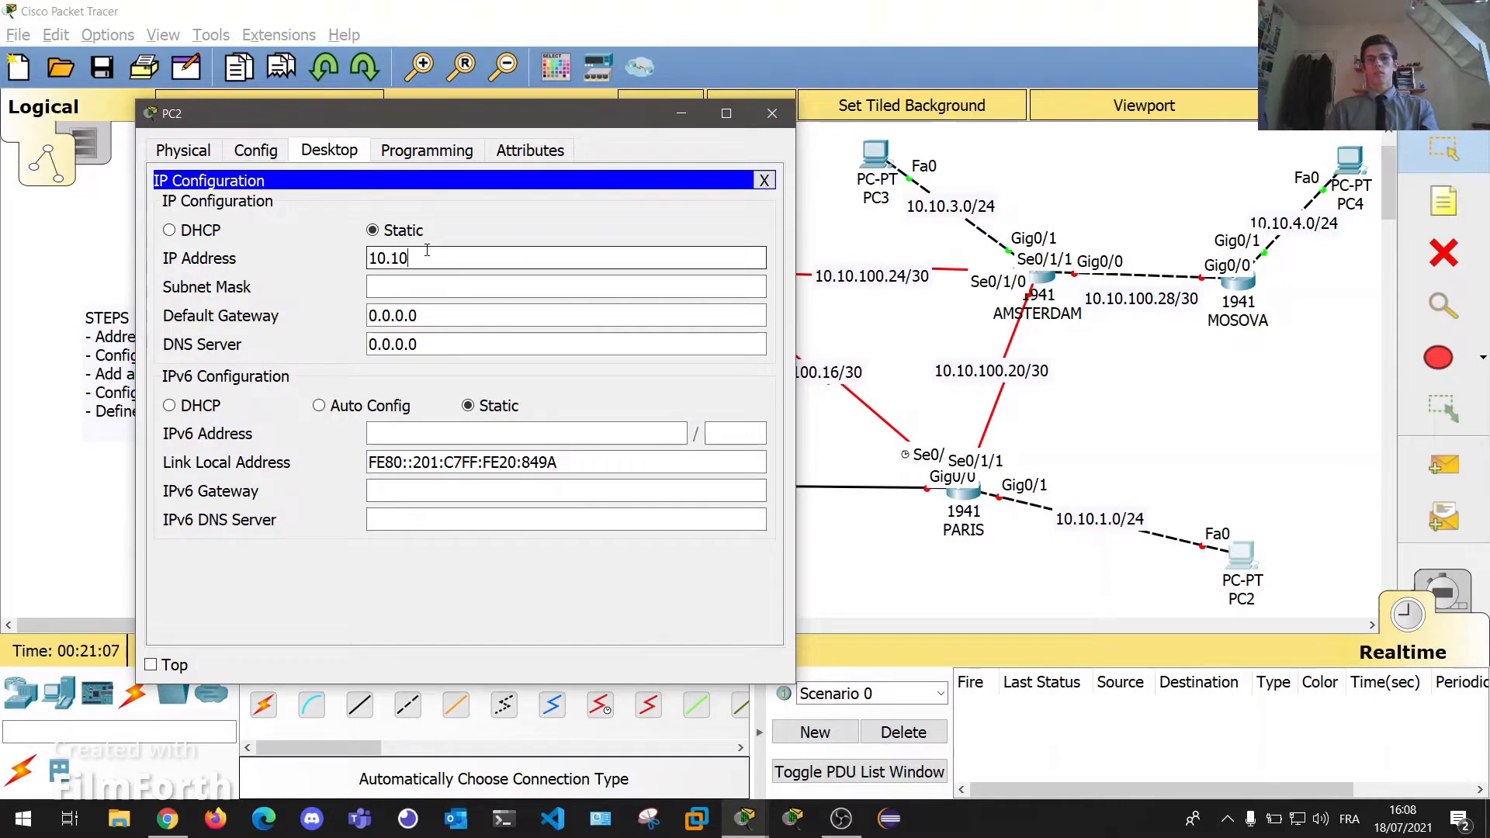
{"action": "type", "text": ".1.1"}
{"action": "key", "text": "Tab"}
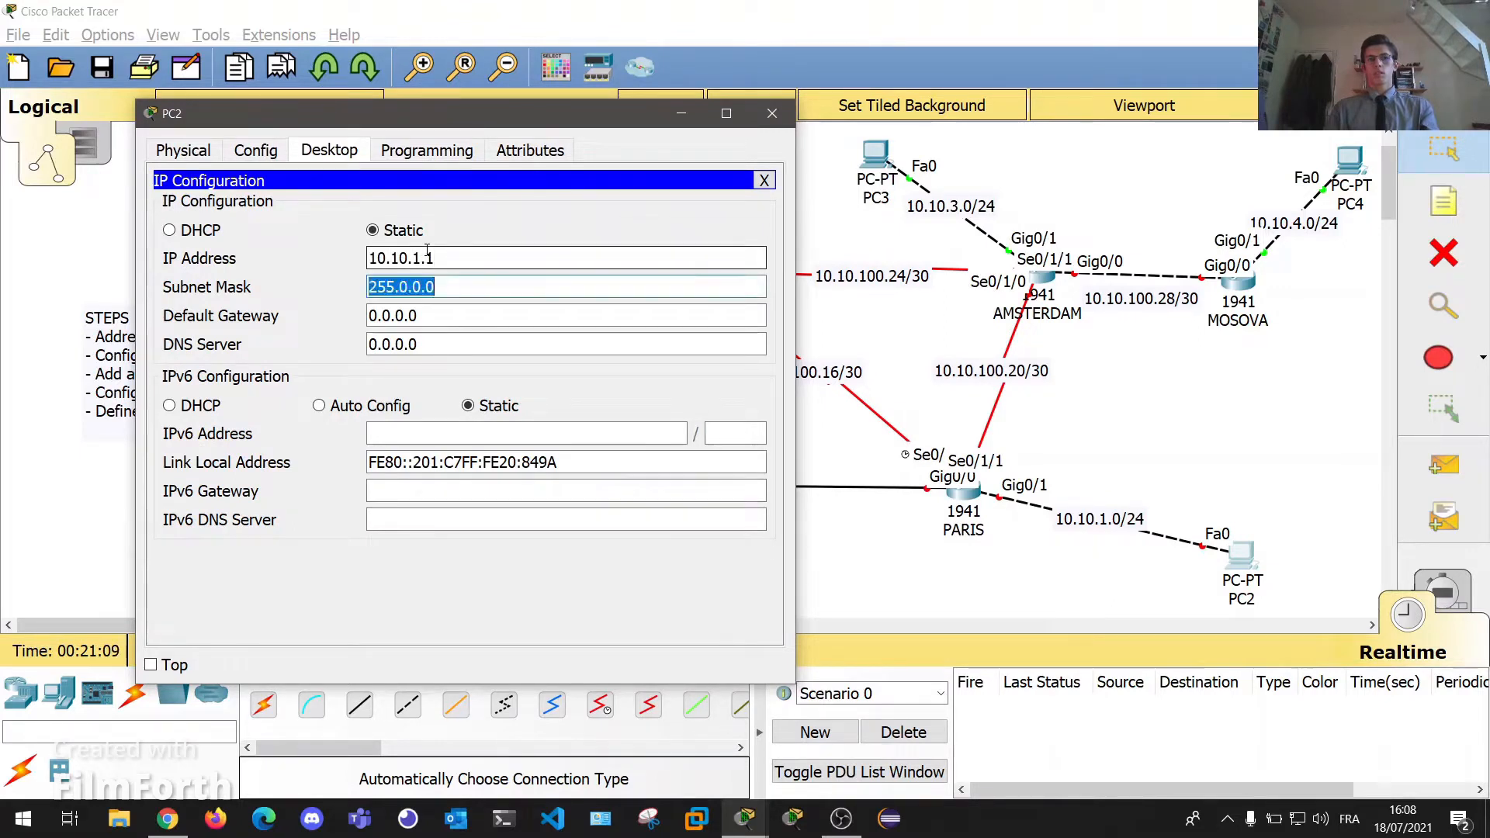
{"action": "type", "text": "255.255.255.0"}
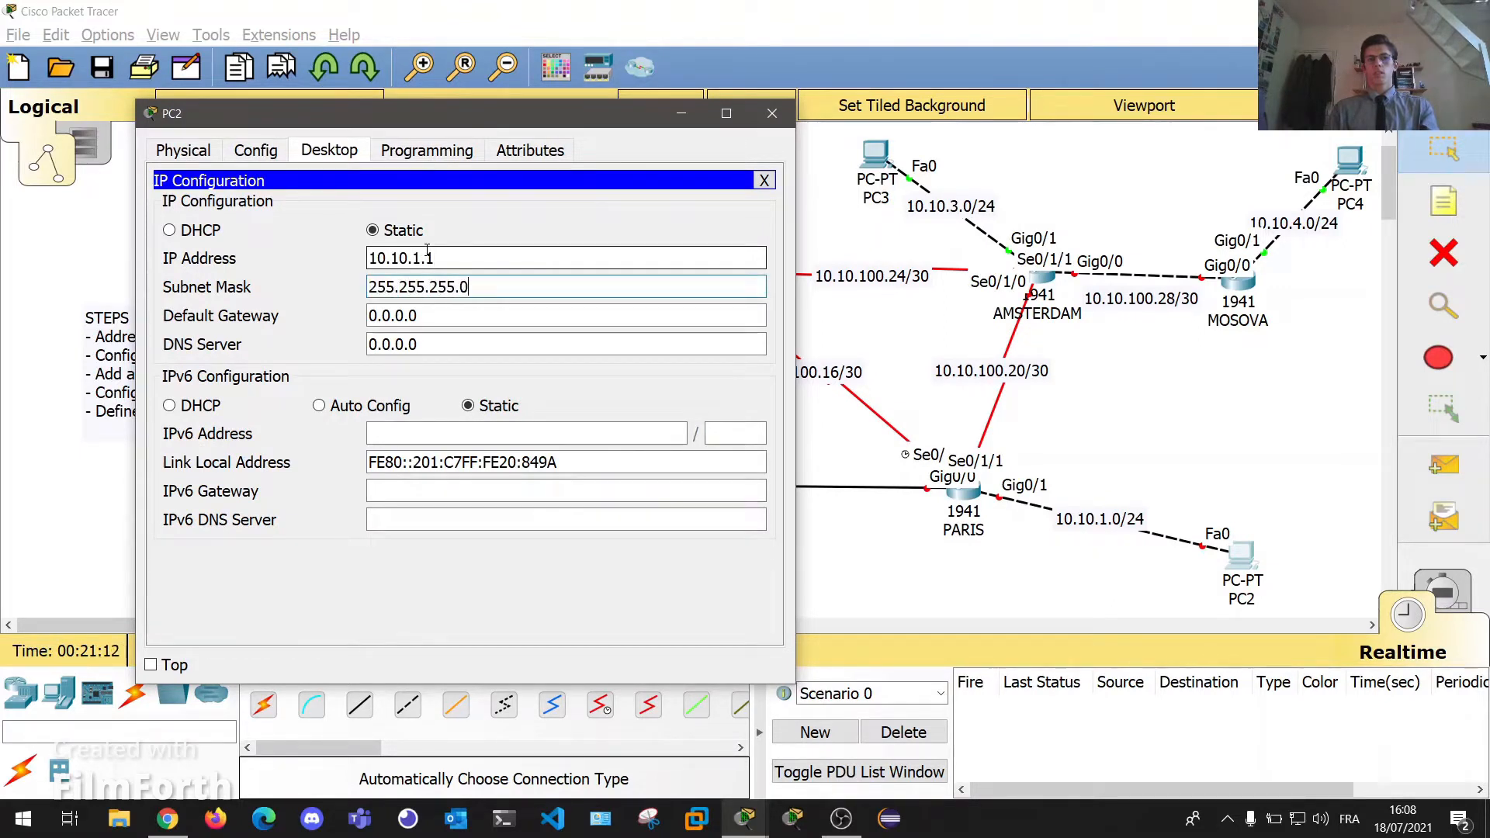
{"action": "key", "text": "Tab"}
{"action": "type", "text": "10.10."}
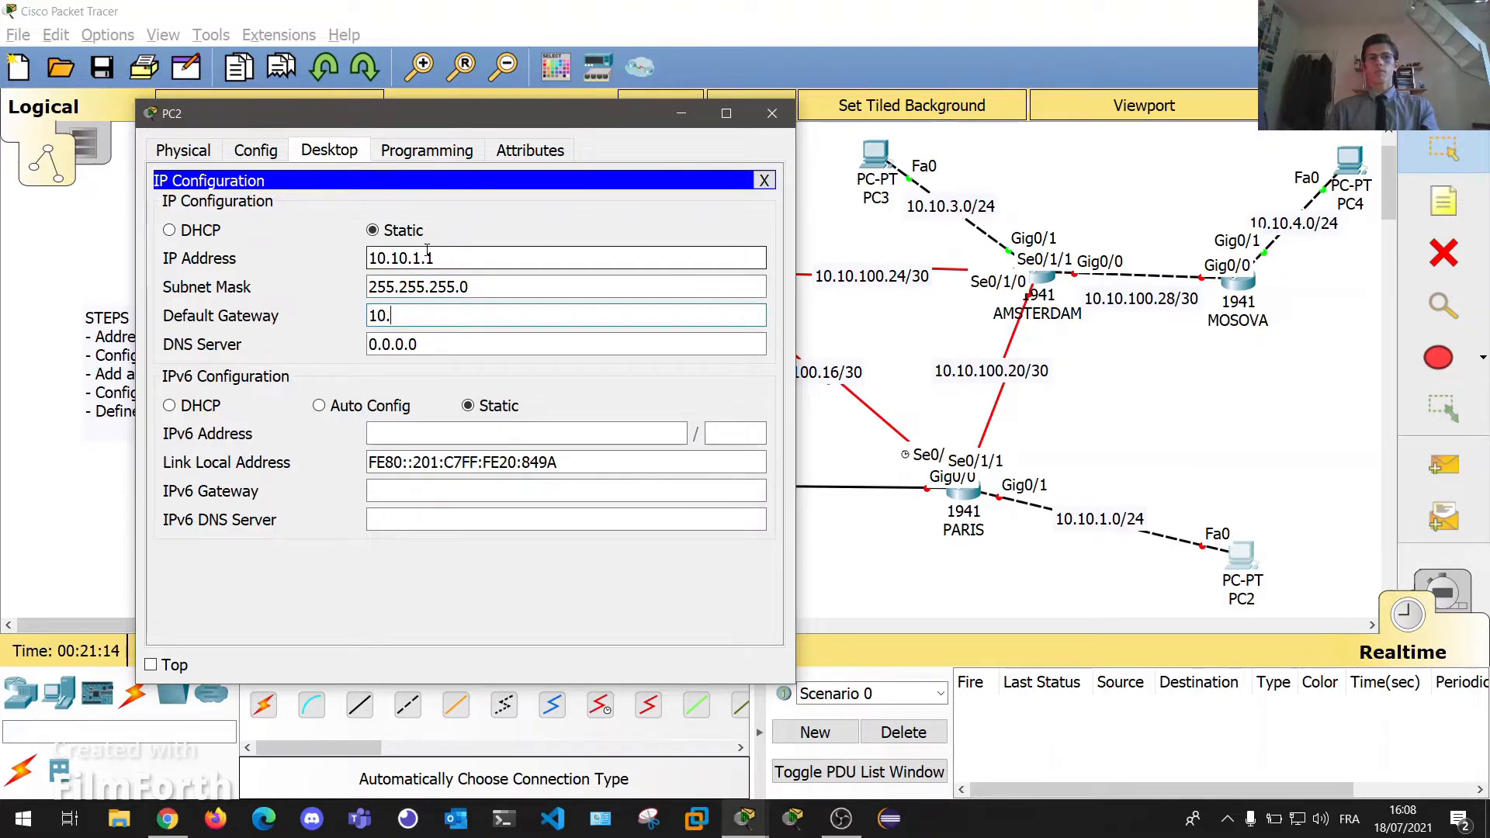
{"action": "type", "text": "1.254"}
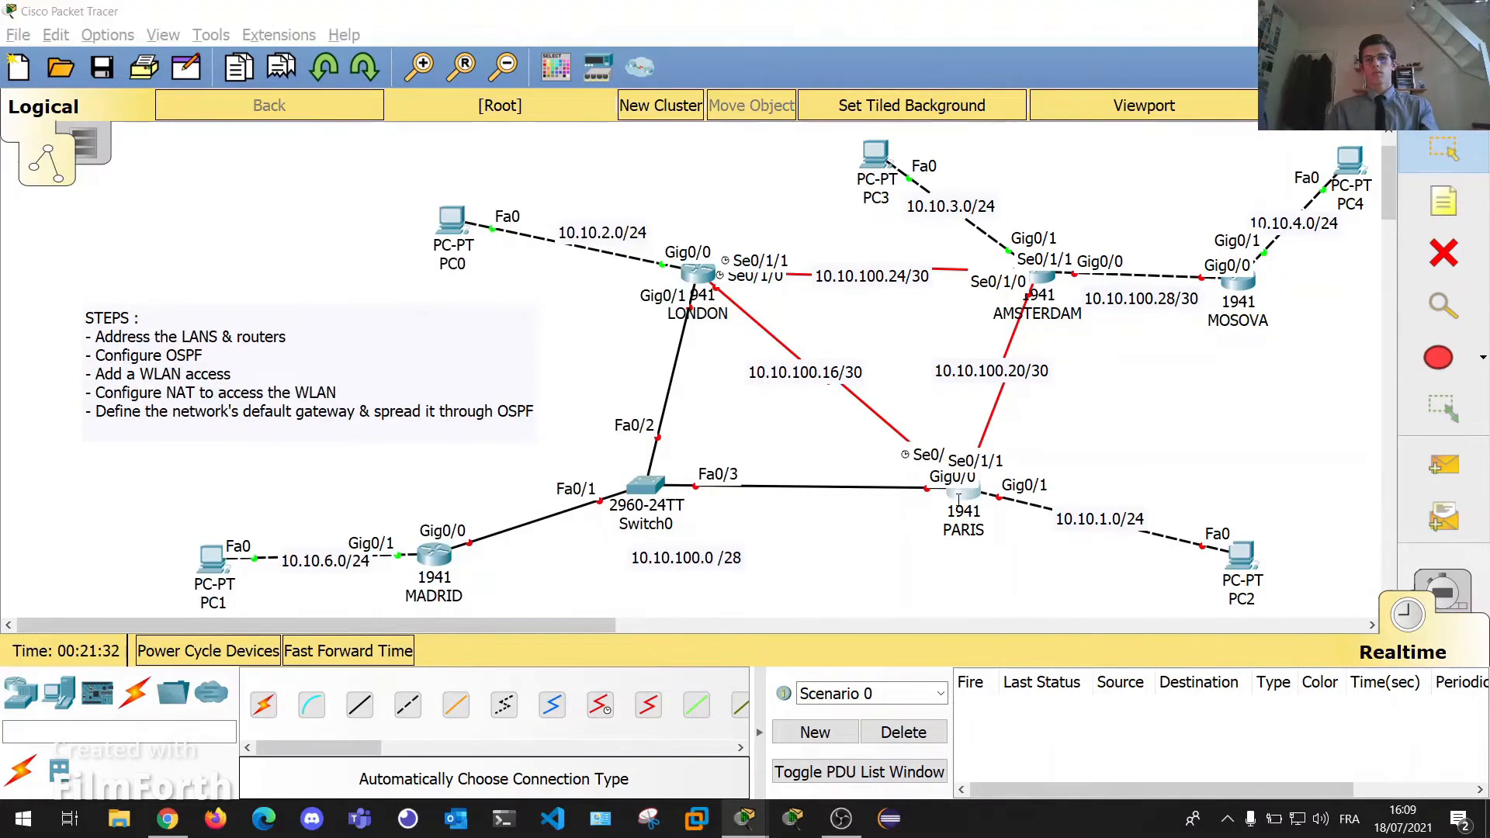
On the PARIS router's CLI, enter privileged mode ('en') and global configuration mode ('conf t').
{"action": "left_click", "coordinate": [959, 501]}
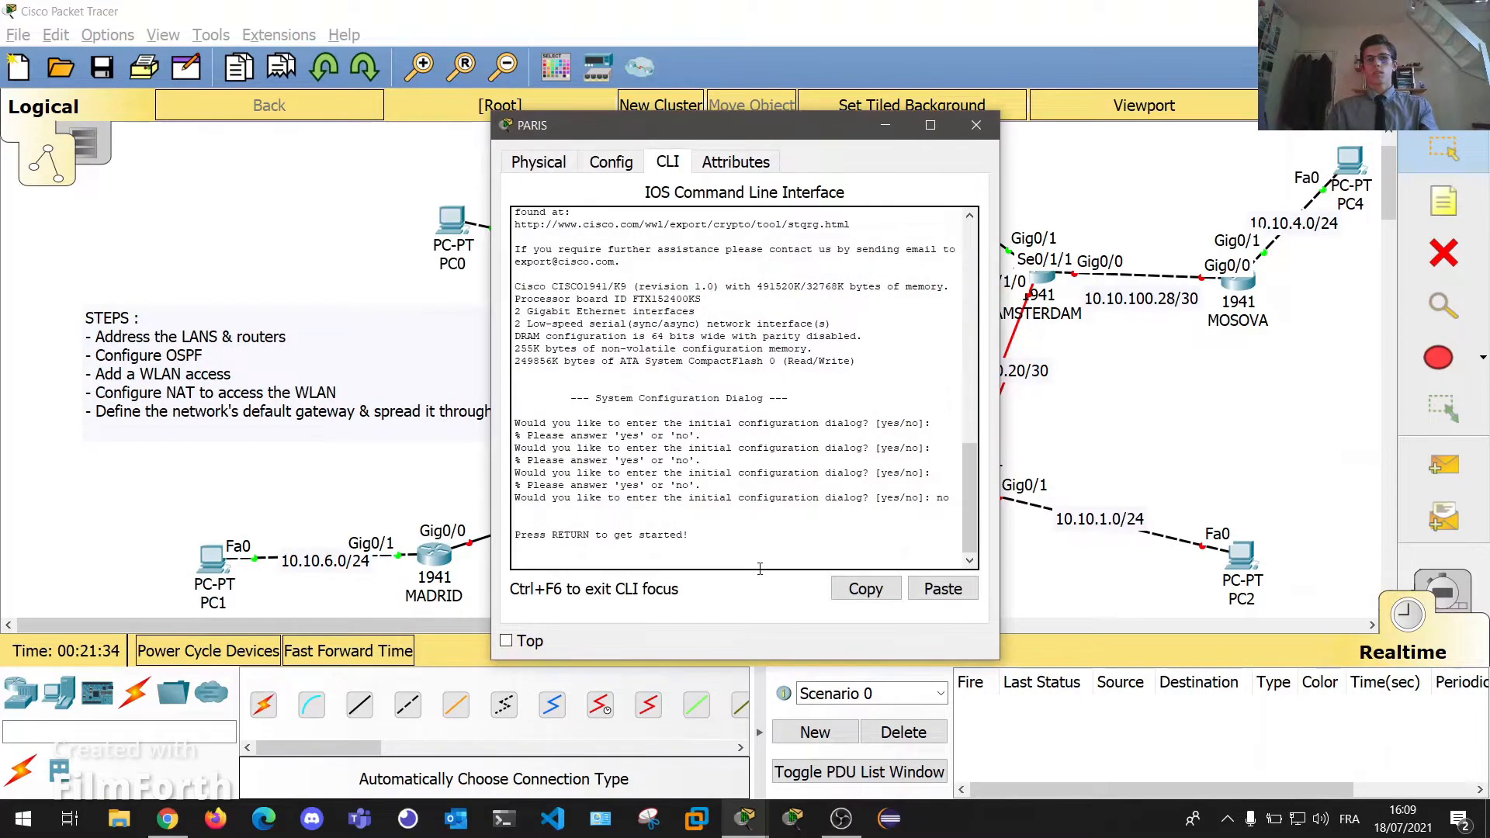
{"action": "key", "text": "Return"}
{"action": "key", "text": "Return"}
{"action": "key", "text": "Return"}
{"action": "key", "text": "Return"}
{"action": "type", "text": "en"}
{"action": "key", "text": "Return"}
{"action": "key", "text": "Return"}
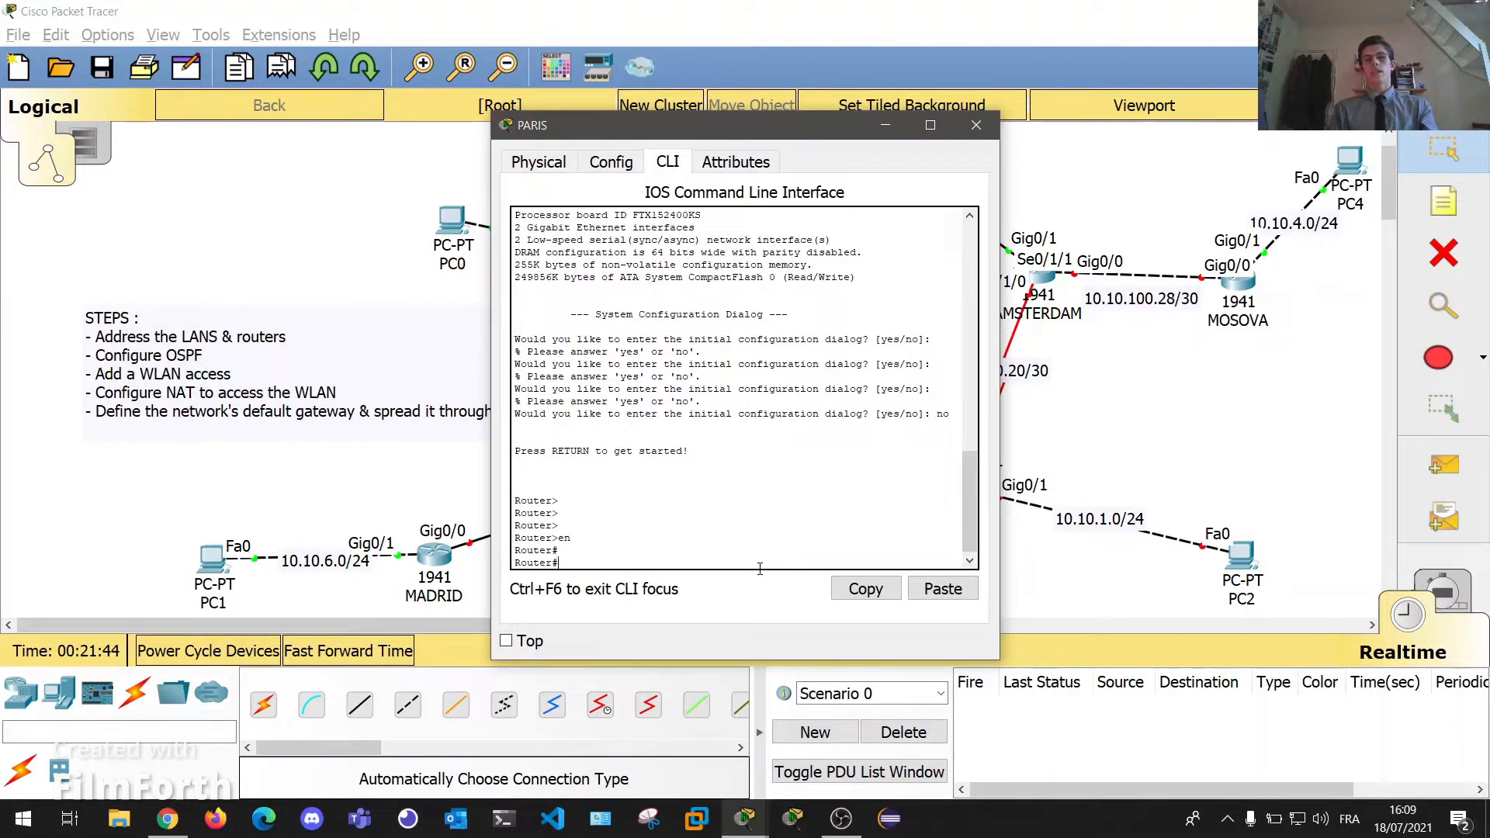
{"action": "type", "text": "c"}
{"action": "type", "text": "onf t"}
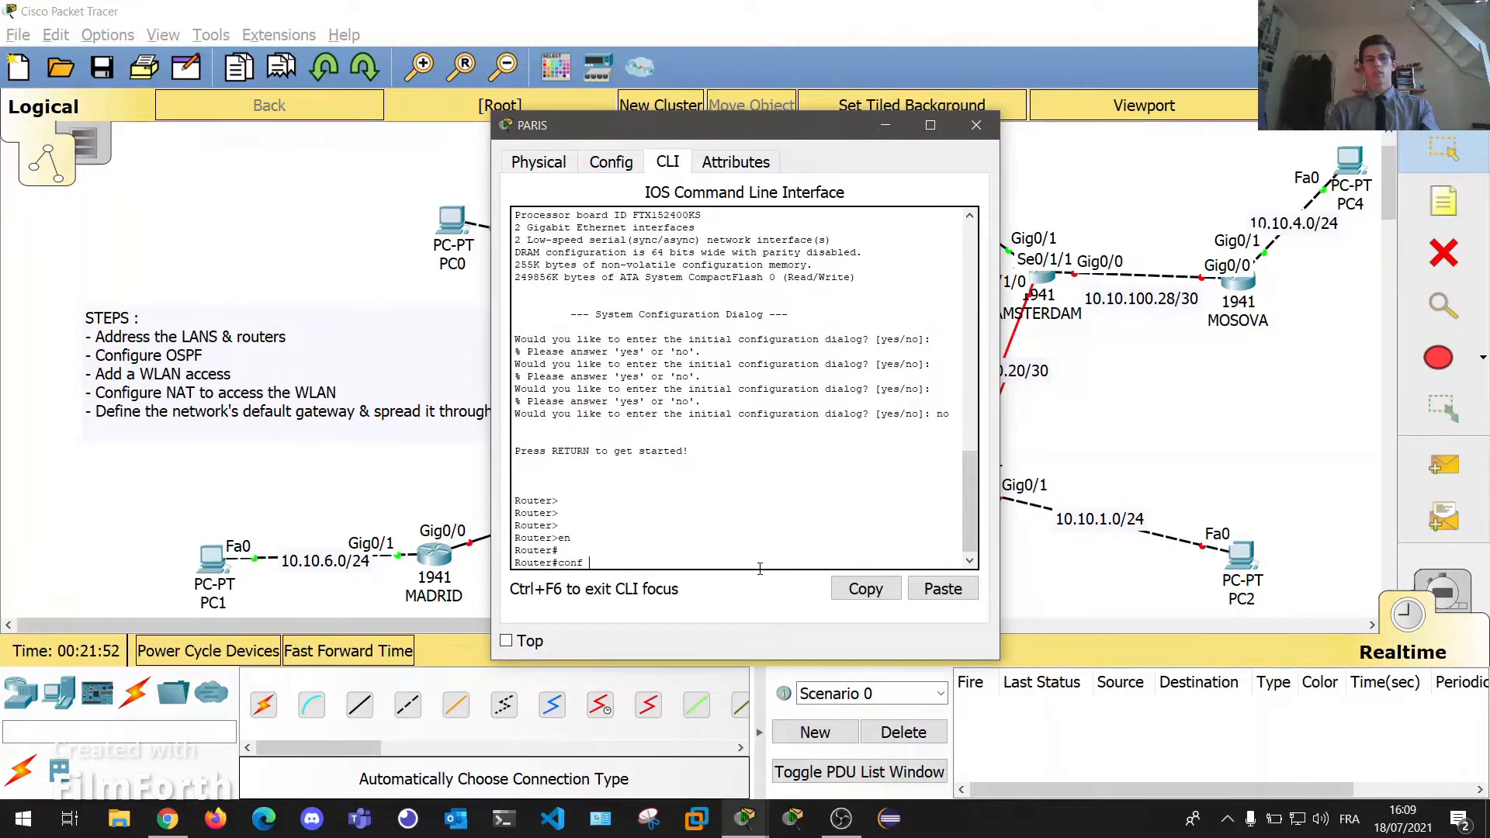
{"action": "key", "text": "Return"}
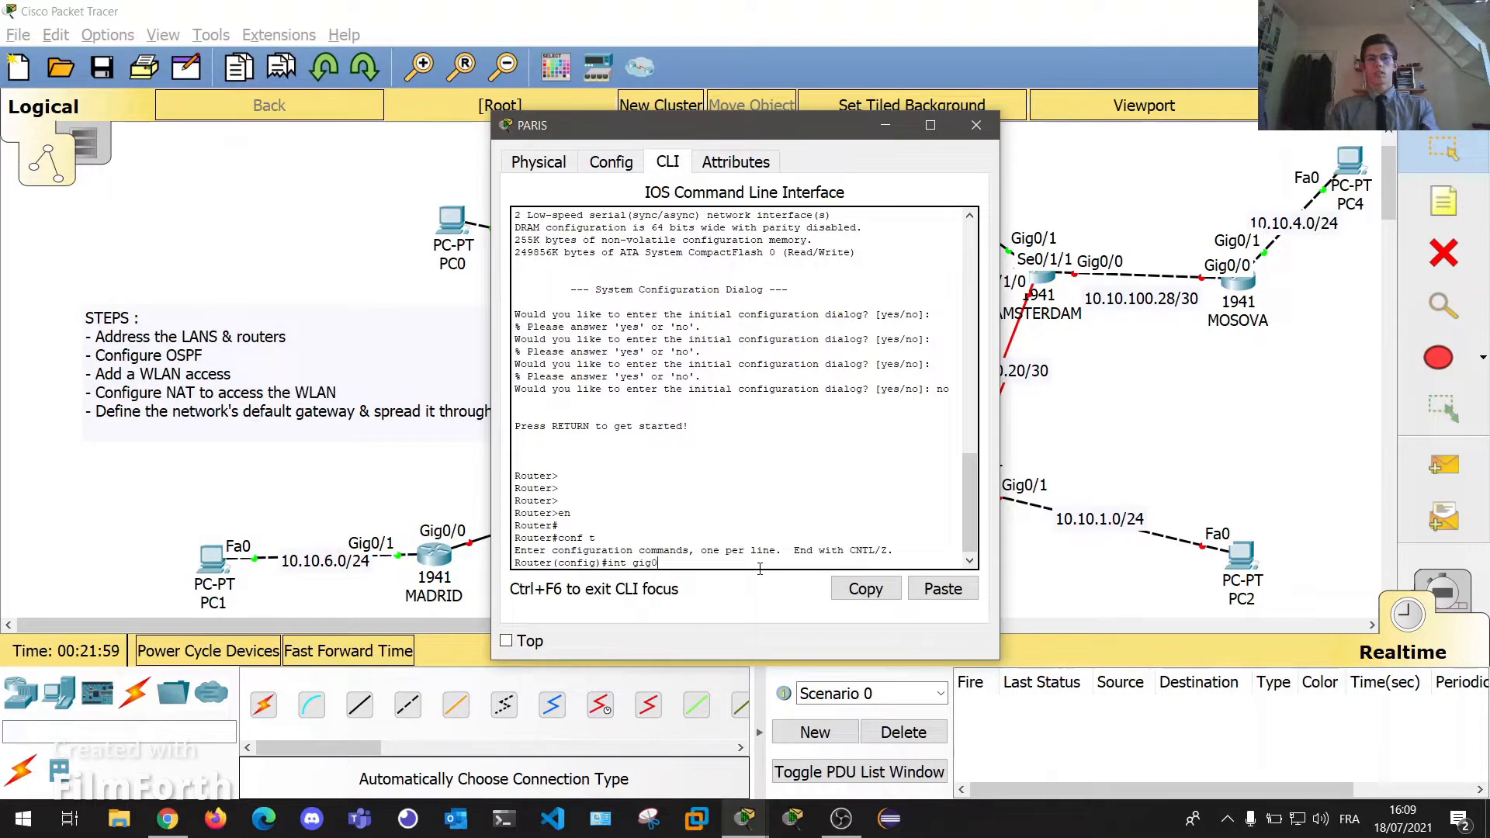
Assign 10.10.1.254 255.255.255.0 to PARIS's Gig0/1 and enable it with no shut.
{"action": "type", "text": "int gig0/1"}
{"action": "key", "text": "Return"}
{"action": "key", "text": "Return"}
{"action": "type", "text": "ip addr 1"}
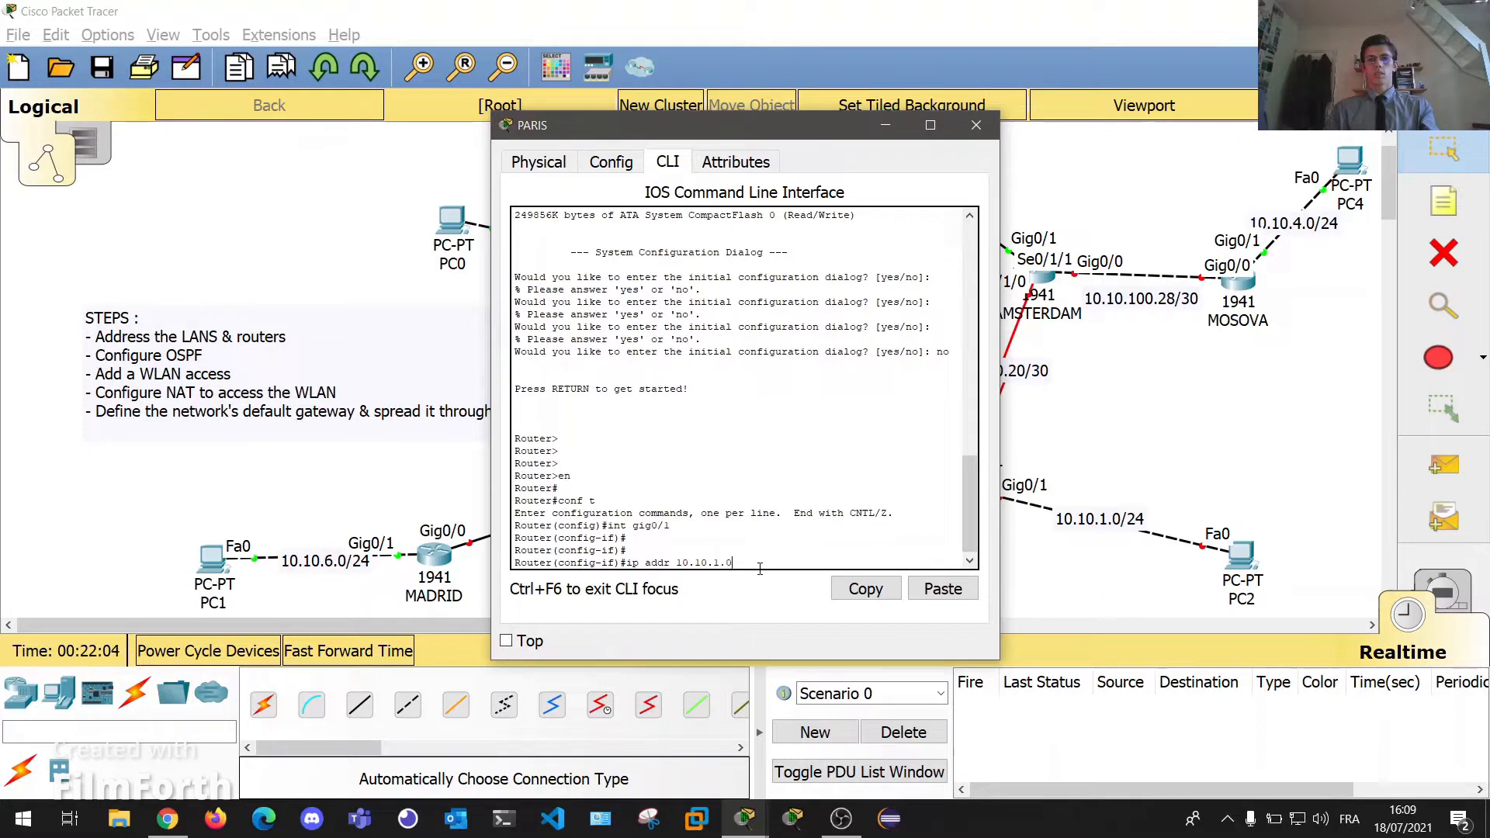
{"action": "type", "text": "0.10.1.254 255.255.255.0"}
{"action": "key", "text": "Return"}
{"action": "key", "text": "Return"}
{"action": "type", "text": "no shut"}
{"action": "key", "text": "Return"}
{"action": "key", "text": "Return"}
{"action": "key", "text": "Return"}
{"action": "key", "text": "Return"}
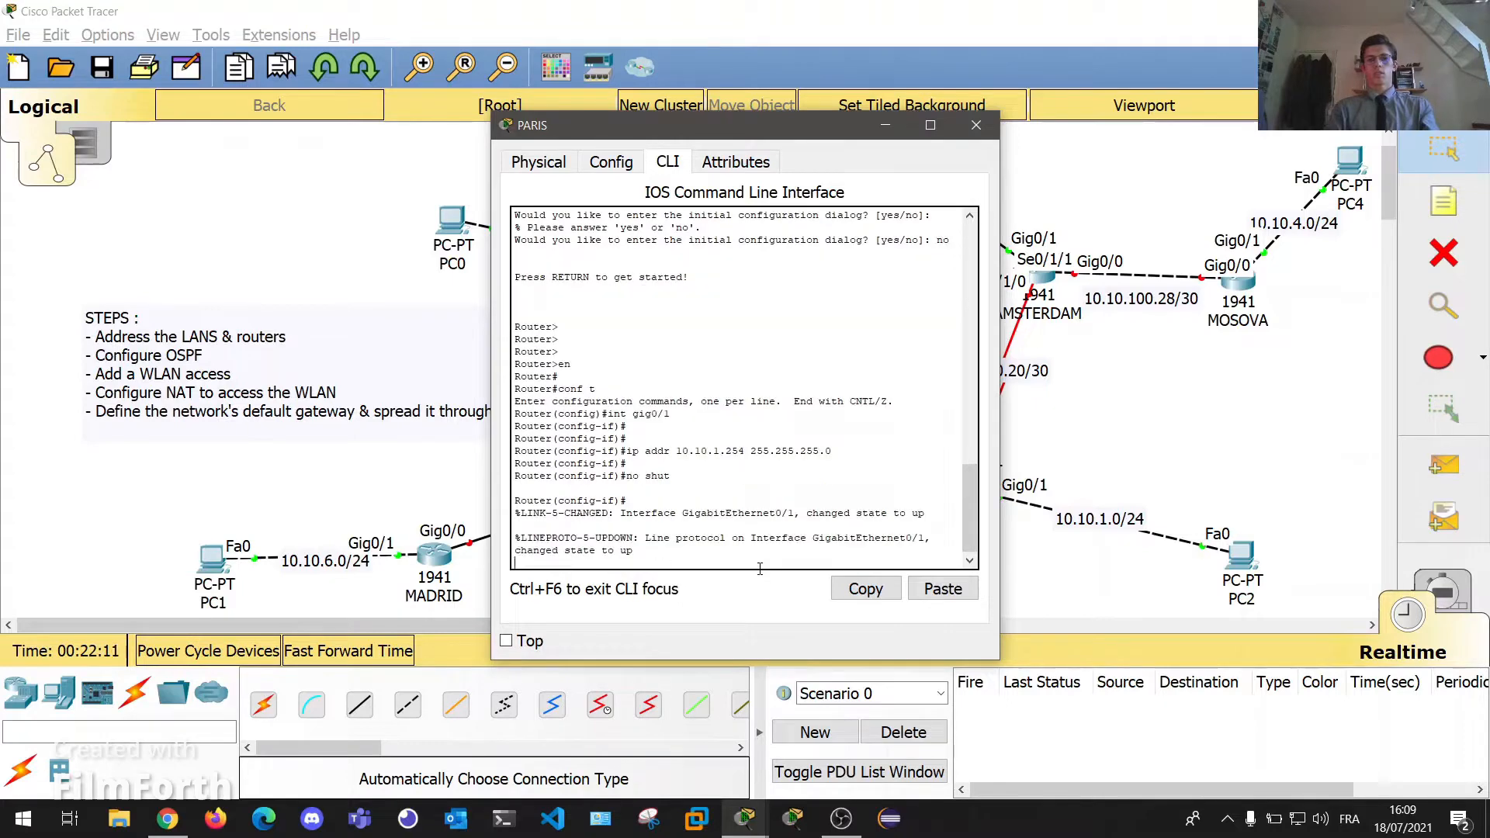
{"action": "left_click", "coordinate": [975, 125]}
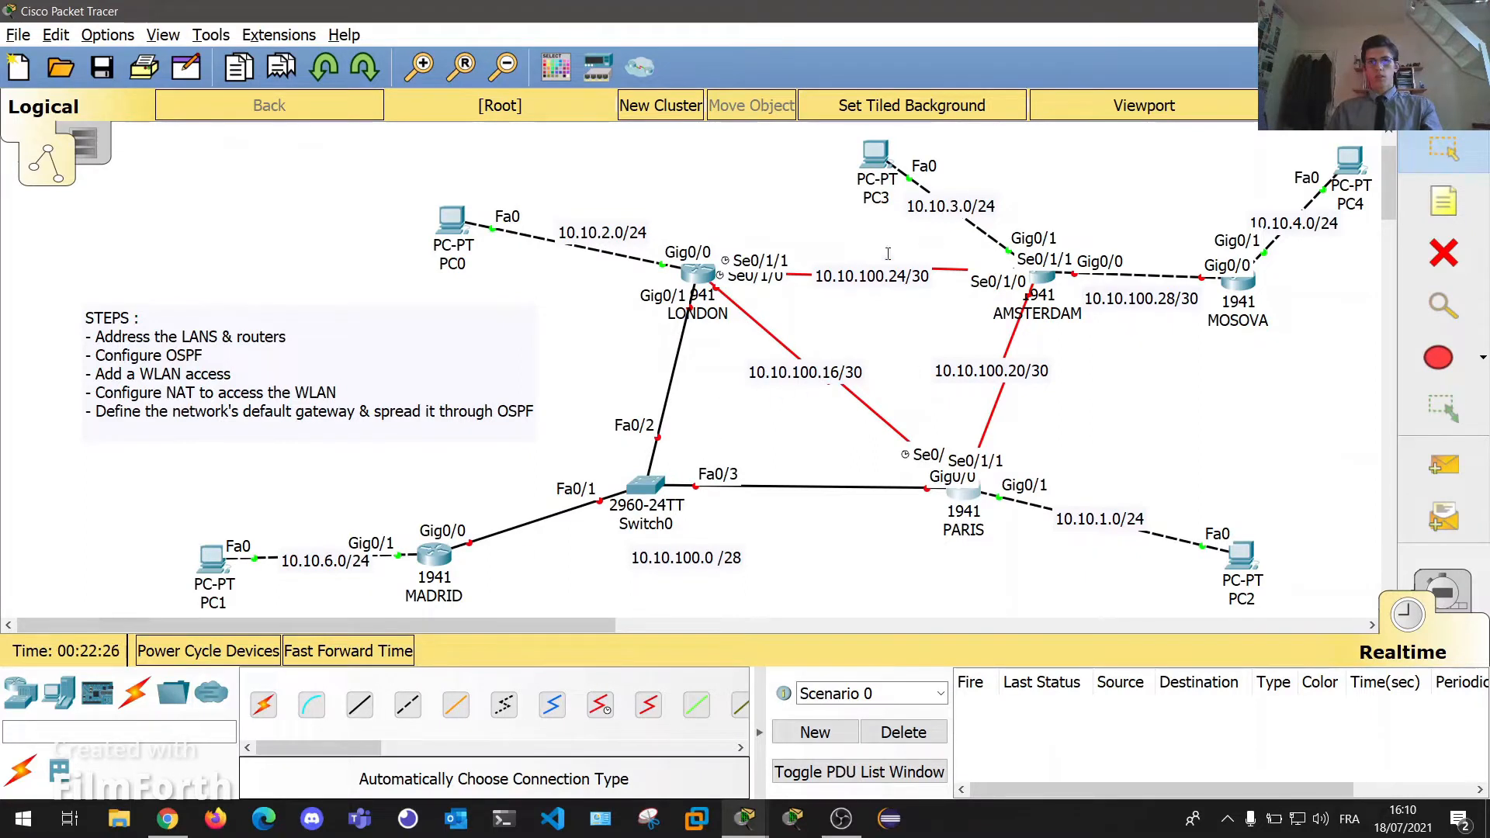
On MADRID's CLI, select interface gig0/0 and begin typing the ip addr command.
{"action": "left_click", "coordinate": [440, 554]}
{"action": "left_click_drag", "start_coordinate": [699, 120], "coordinate": [1167, 124]}
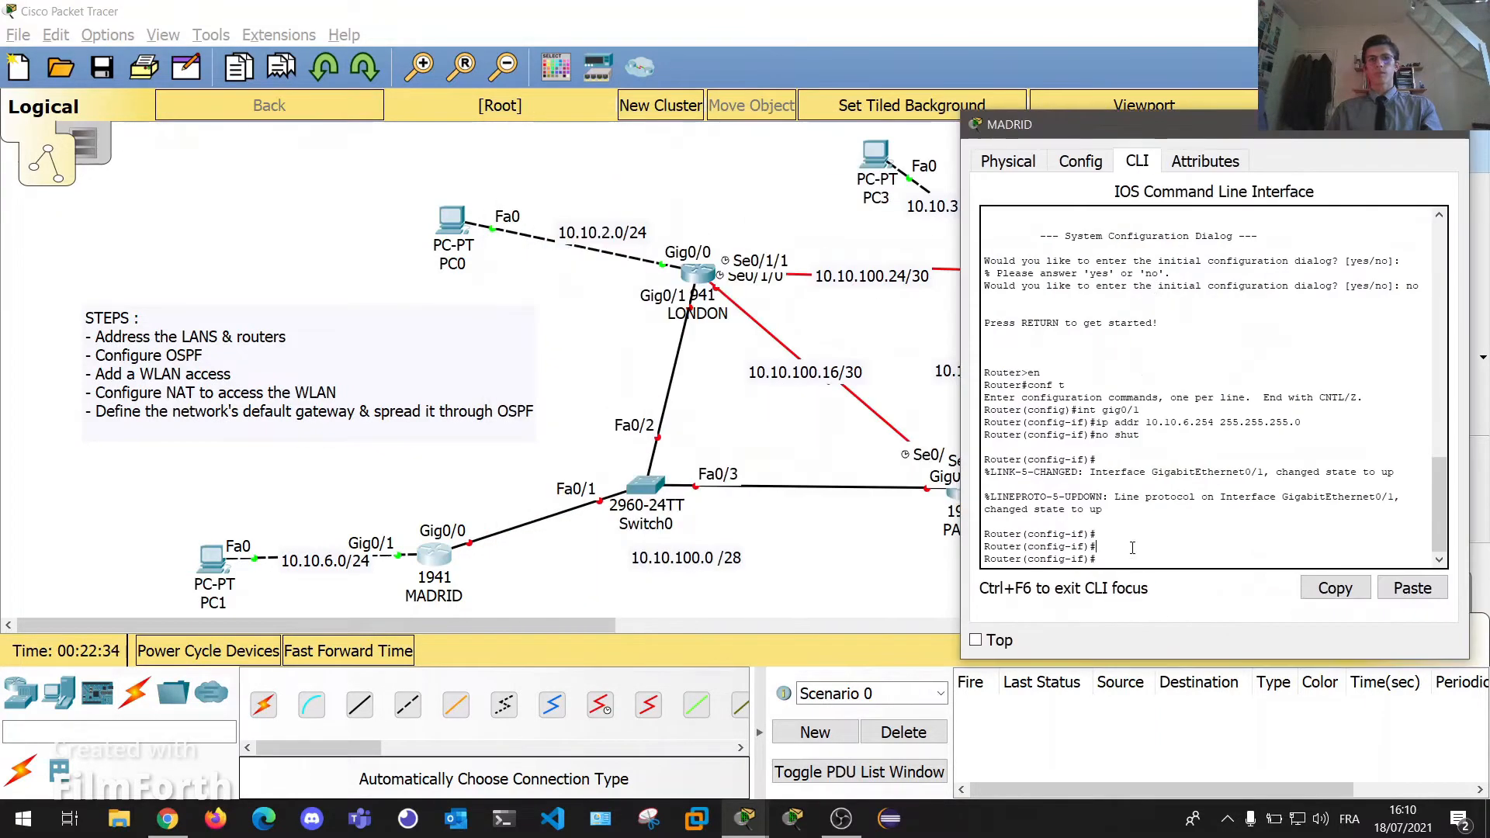
{"action": "key", "text": "Return"}
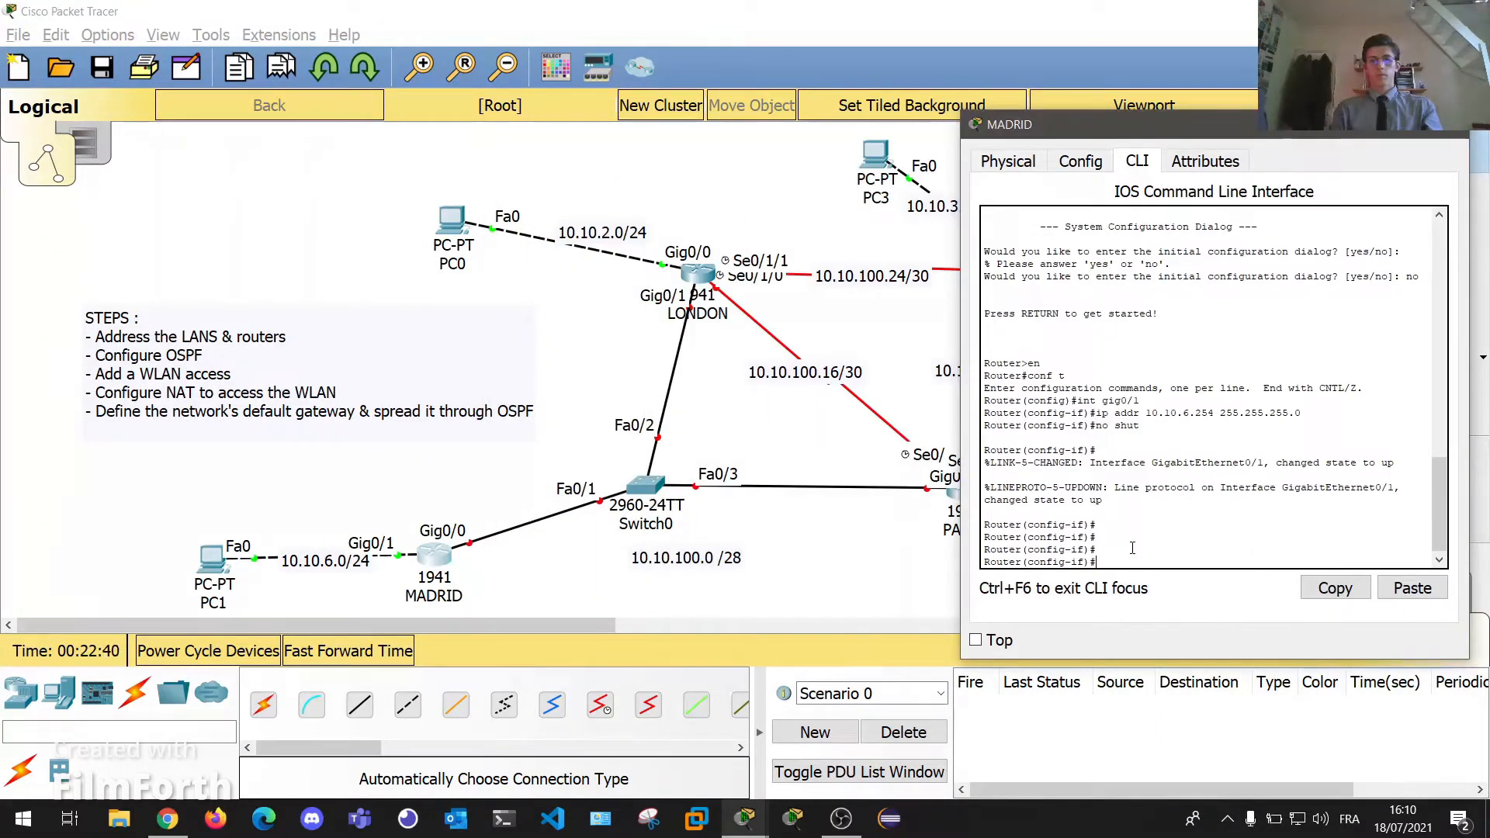
{"action": "type", "text": "int gig0/0"}
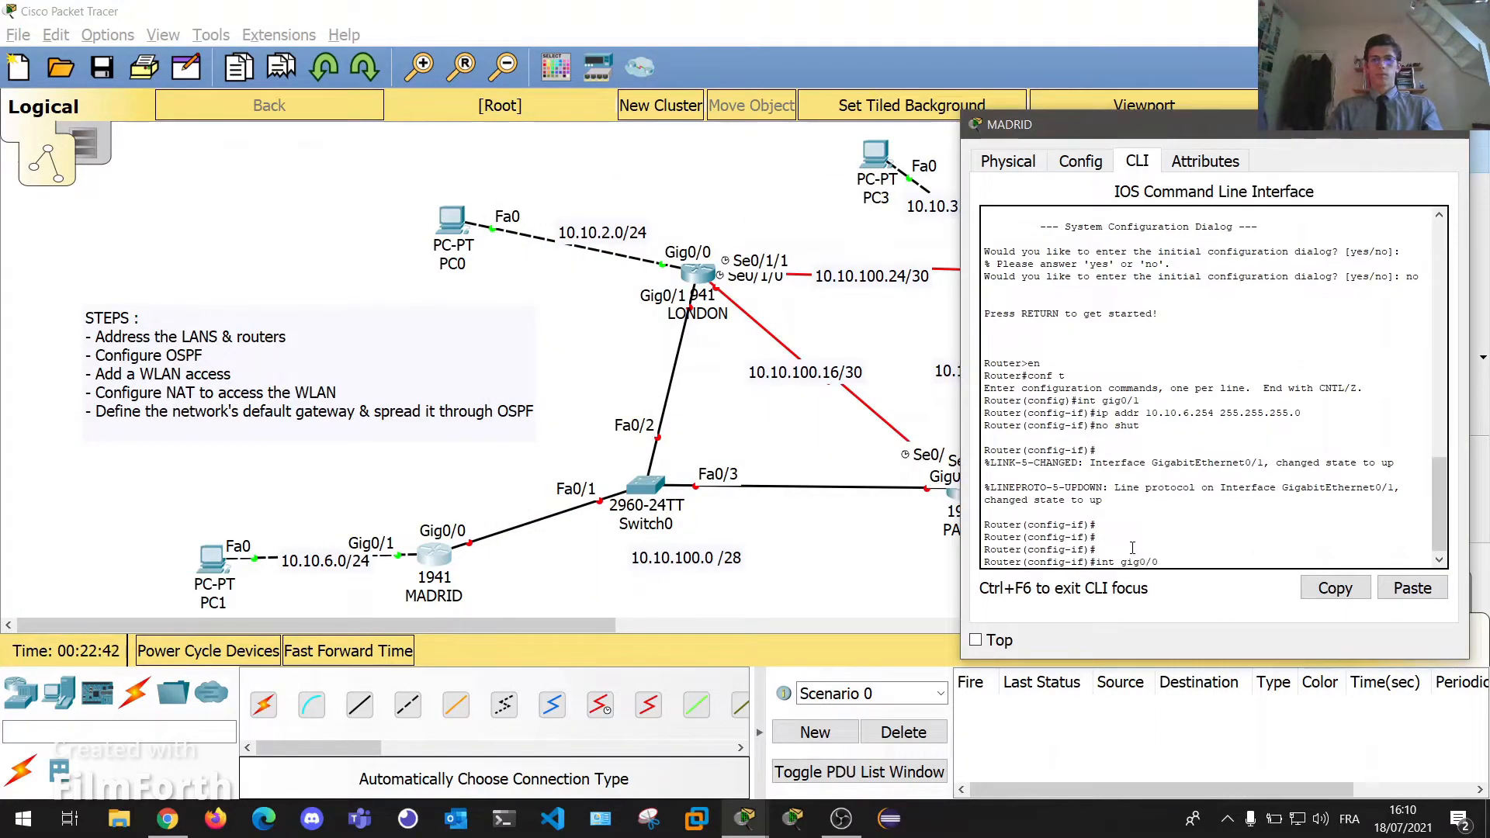
{"action": "key", "text": "Return"}
{"action": "type", "text": "ip a"}
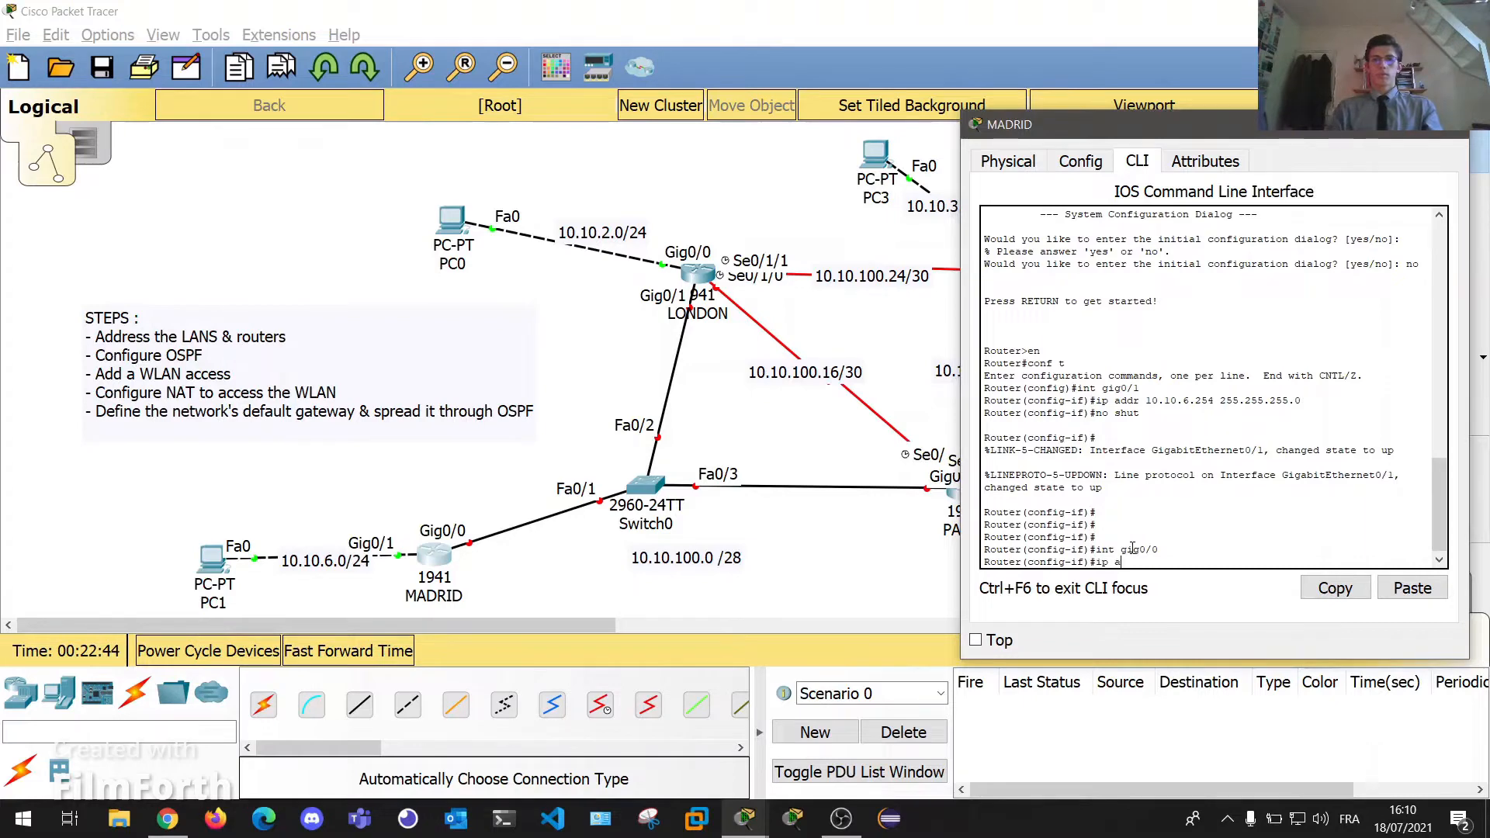
{"action": "type", "text": "ddr"}
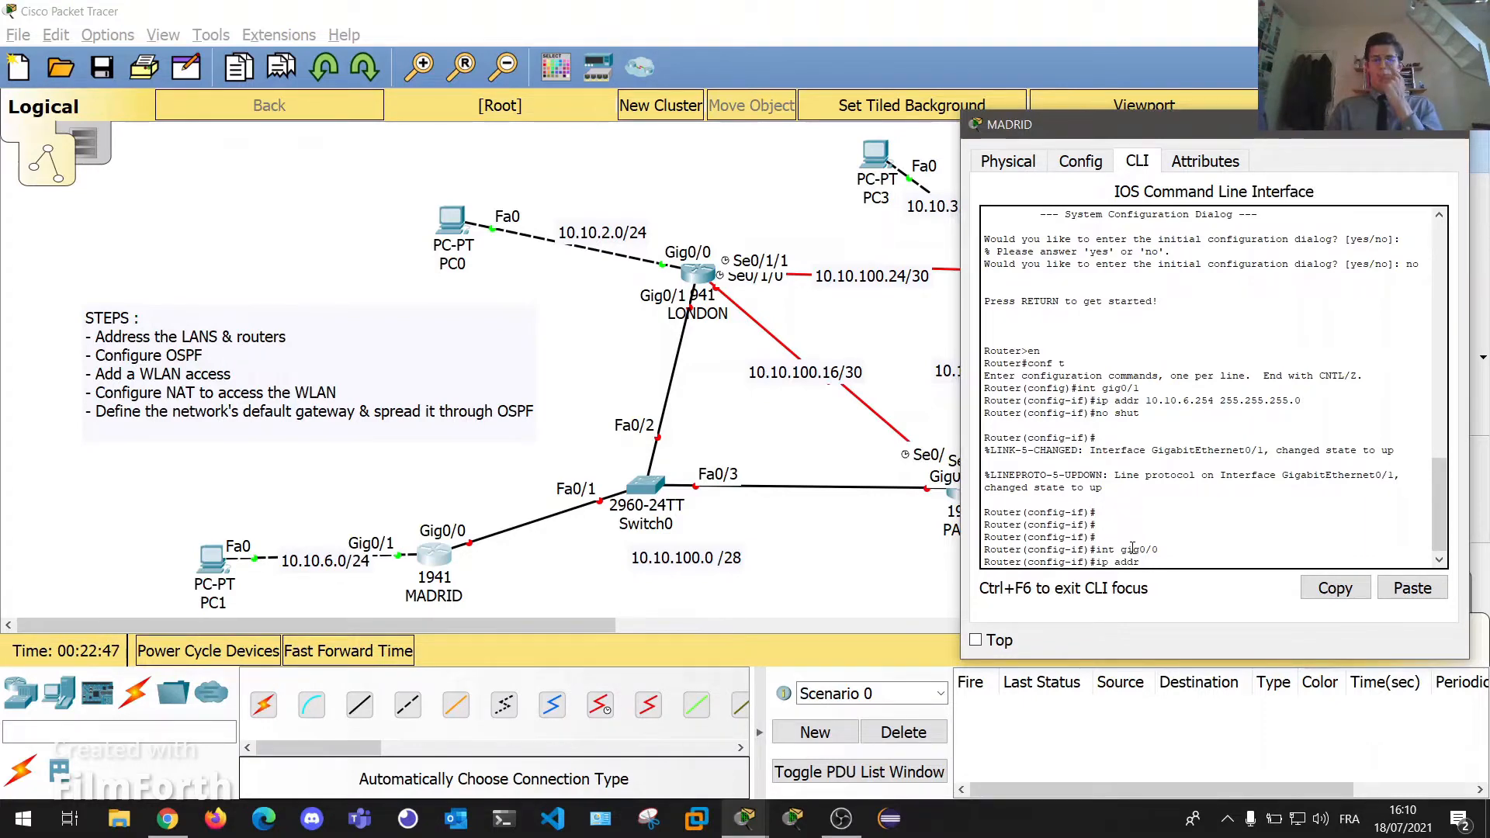
{"action": "left_click_drag", "start_coordinate": [1047, 130], "coordinate": [1430, 166]}
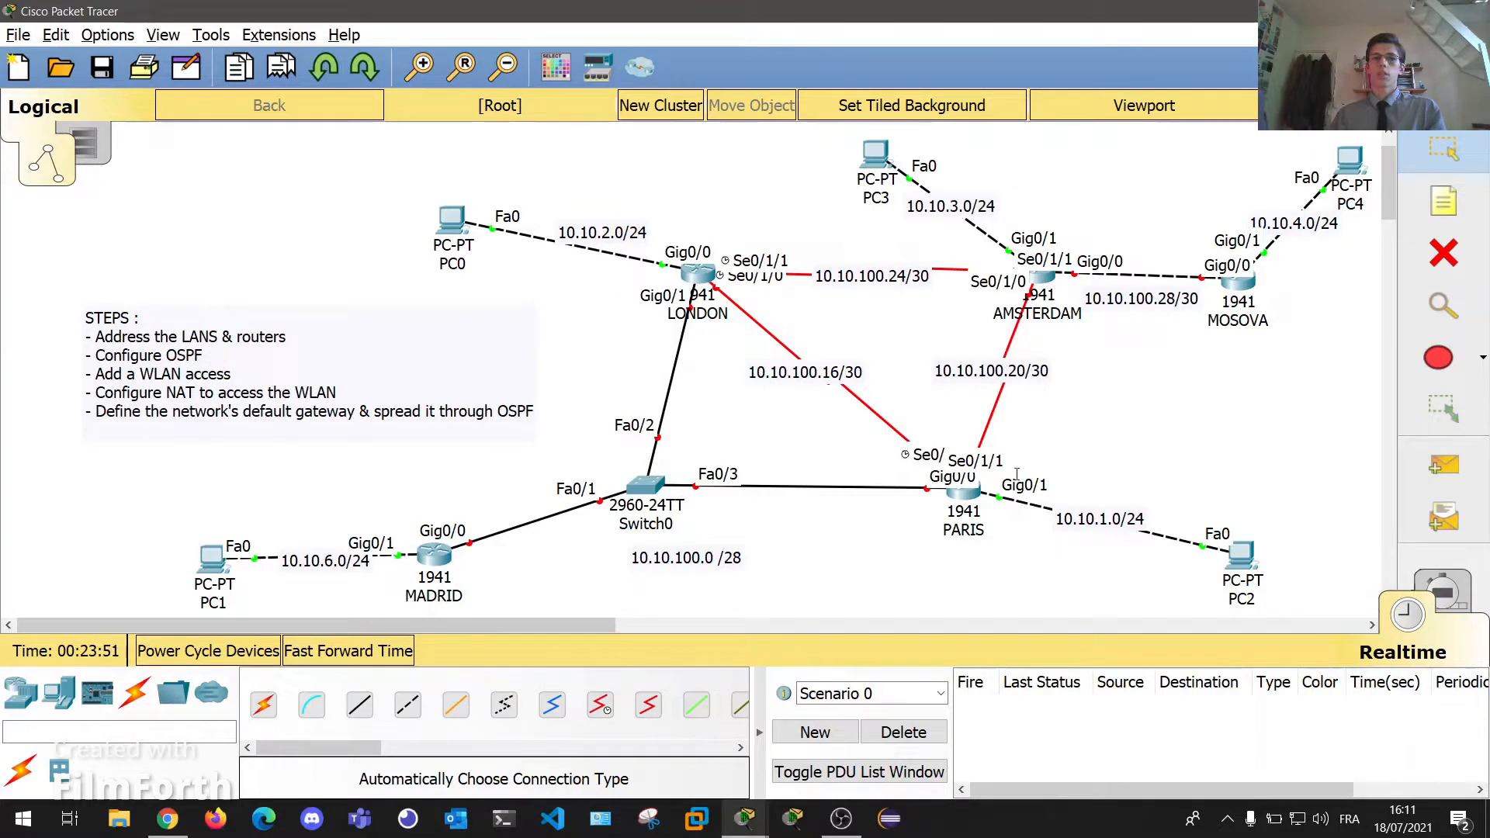
On PARIS, set Gig0/0 to 10.10.100.1 255.255.255.240 and enable it with no shut.
{"action": "left_click", "coordinate": [960, 501]}
{"action": "left_click_drag", "start_coordinate": [770, 124], "coordinate": [594, 116]}
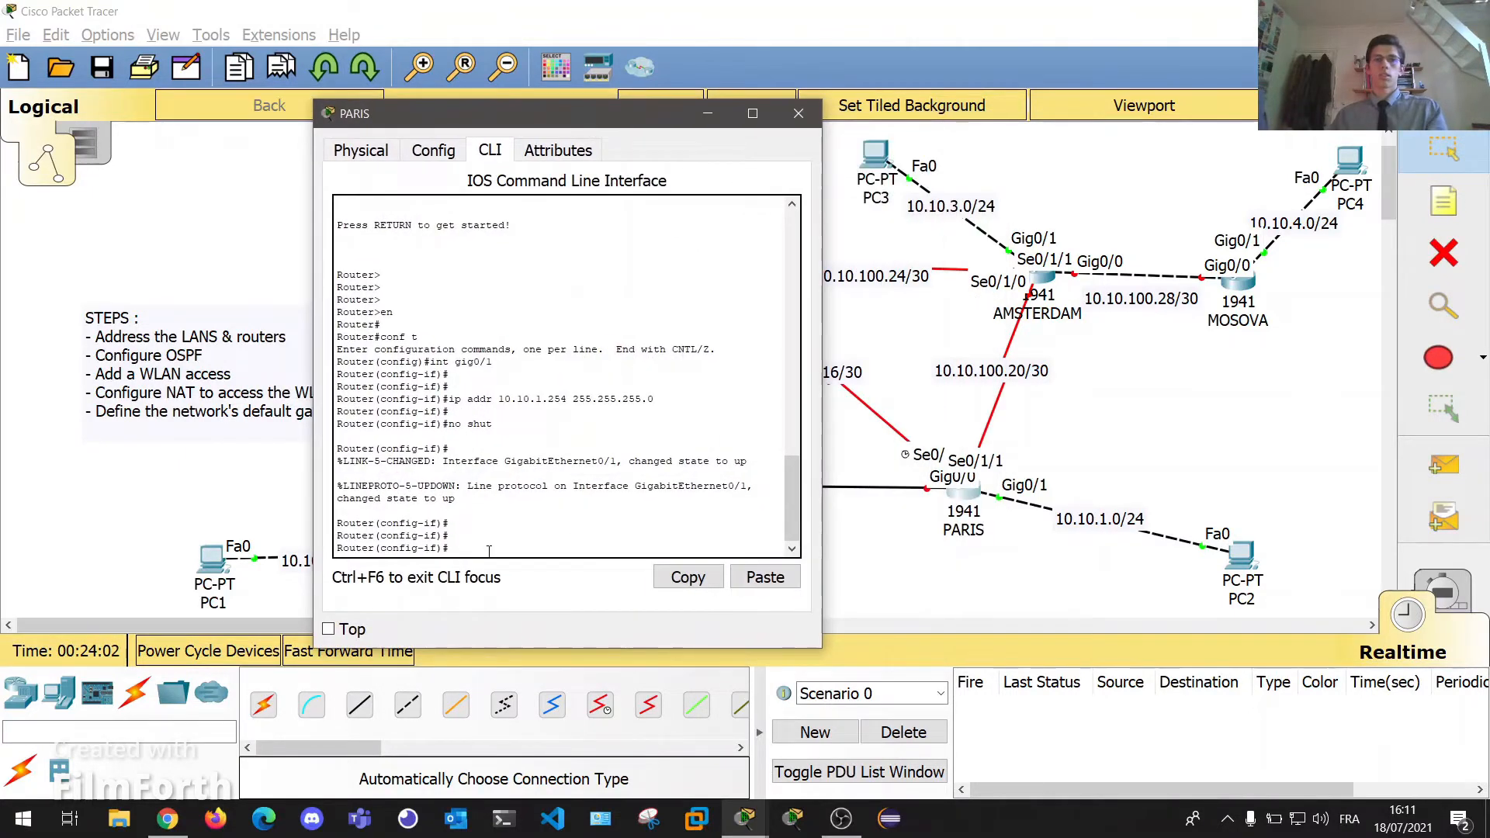
{"action": "type", "text": "int g"}
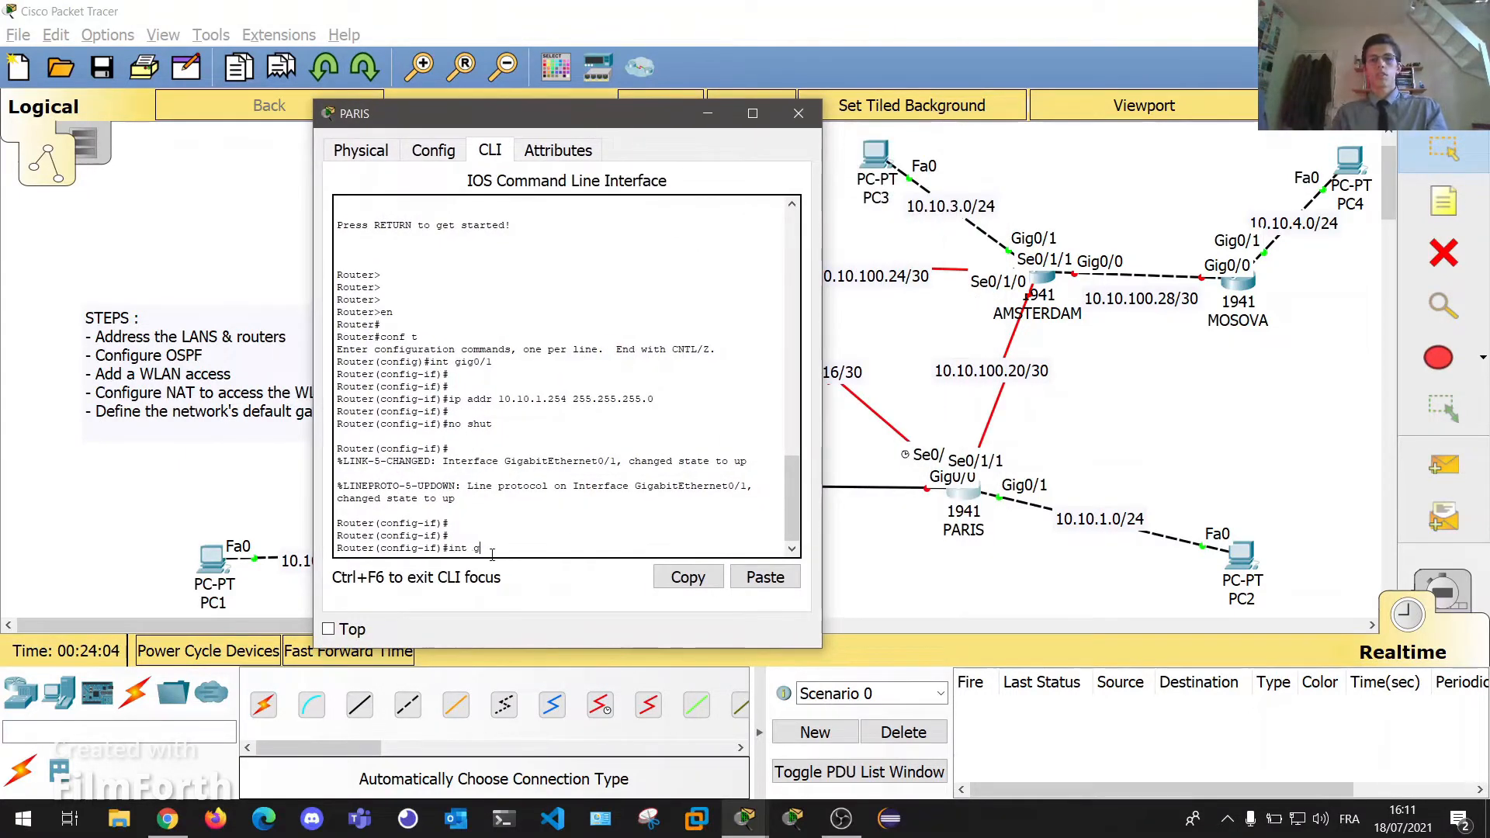
{"action": "type", "text": "ig0/0"}
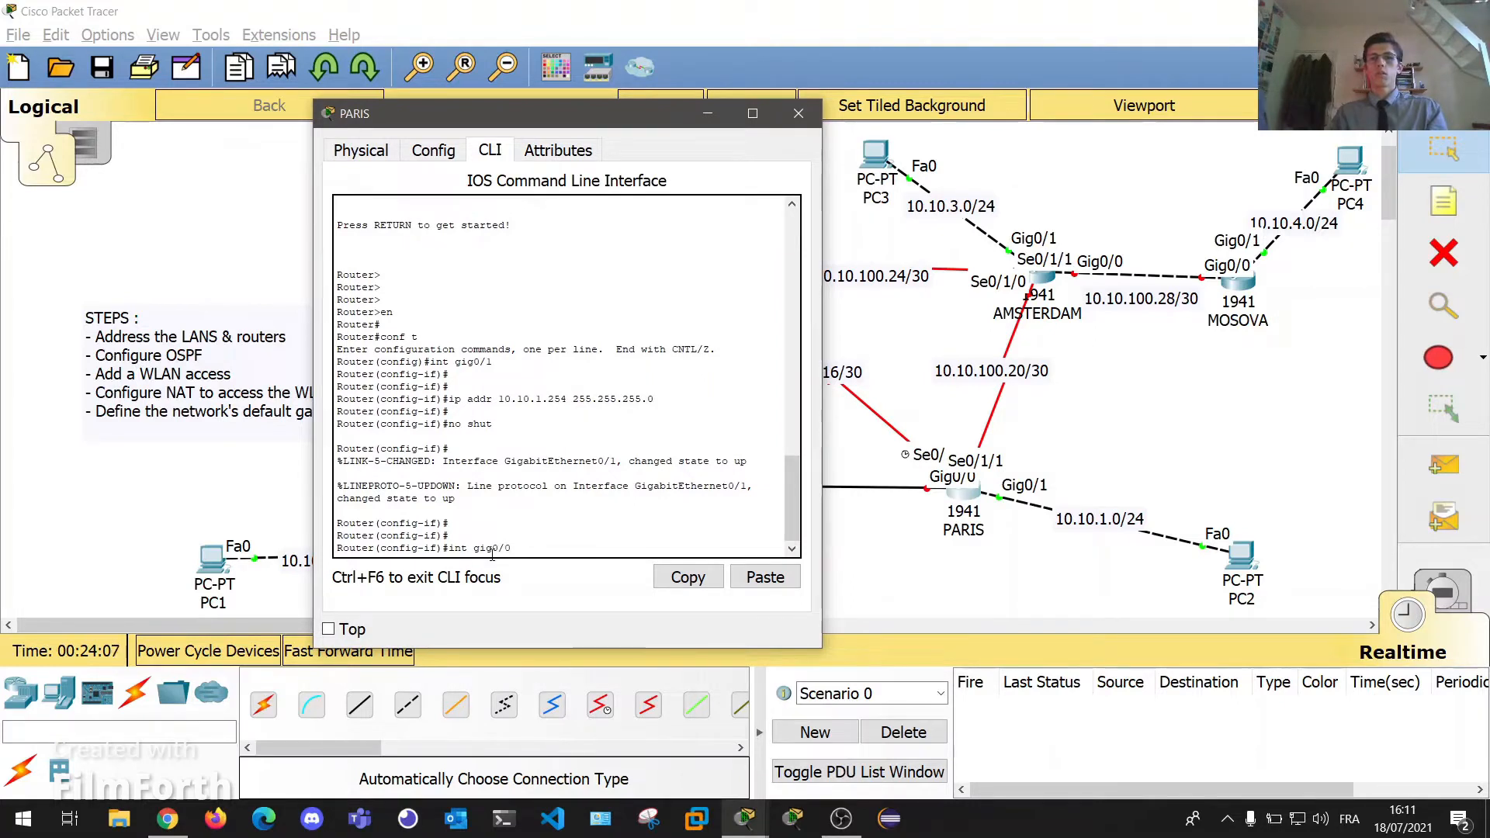
{"action": "key", "text": "Return"}
{"action": "key", "text": "Return"}
{"action": "type", "text": "ip a"}
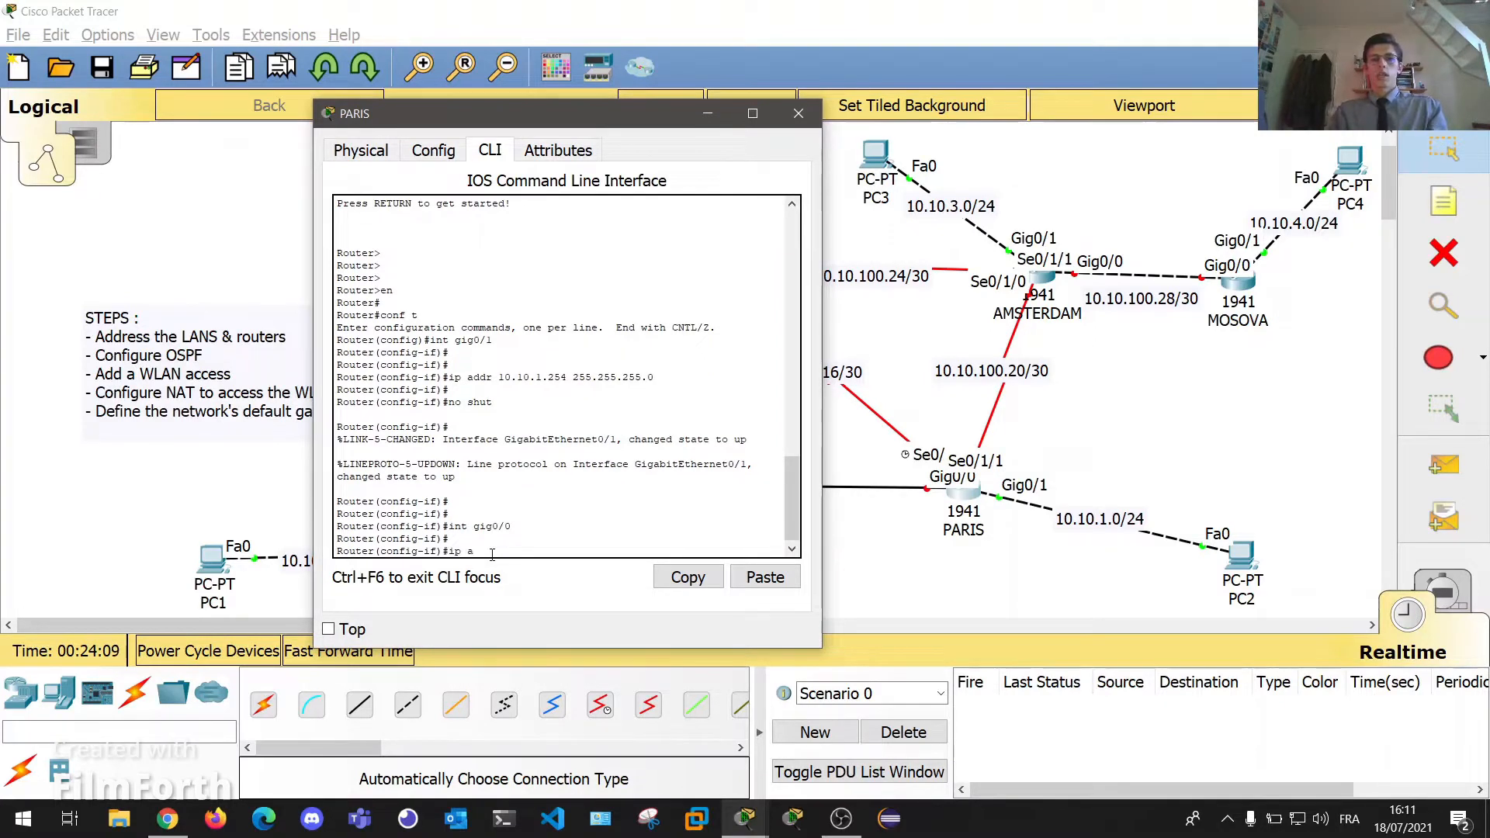
{"action": "type", "text": "ddr"}
{"action": "left_click_drag", "start_coordinate": [550, 121], "coordinate": [319, 128]}
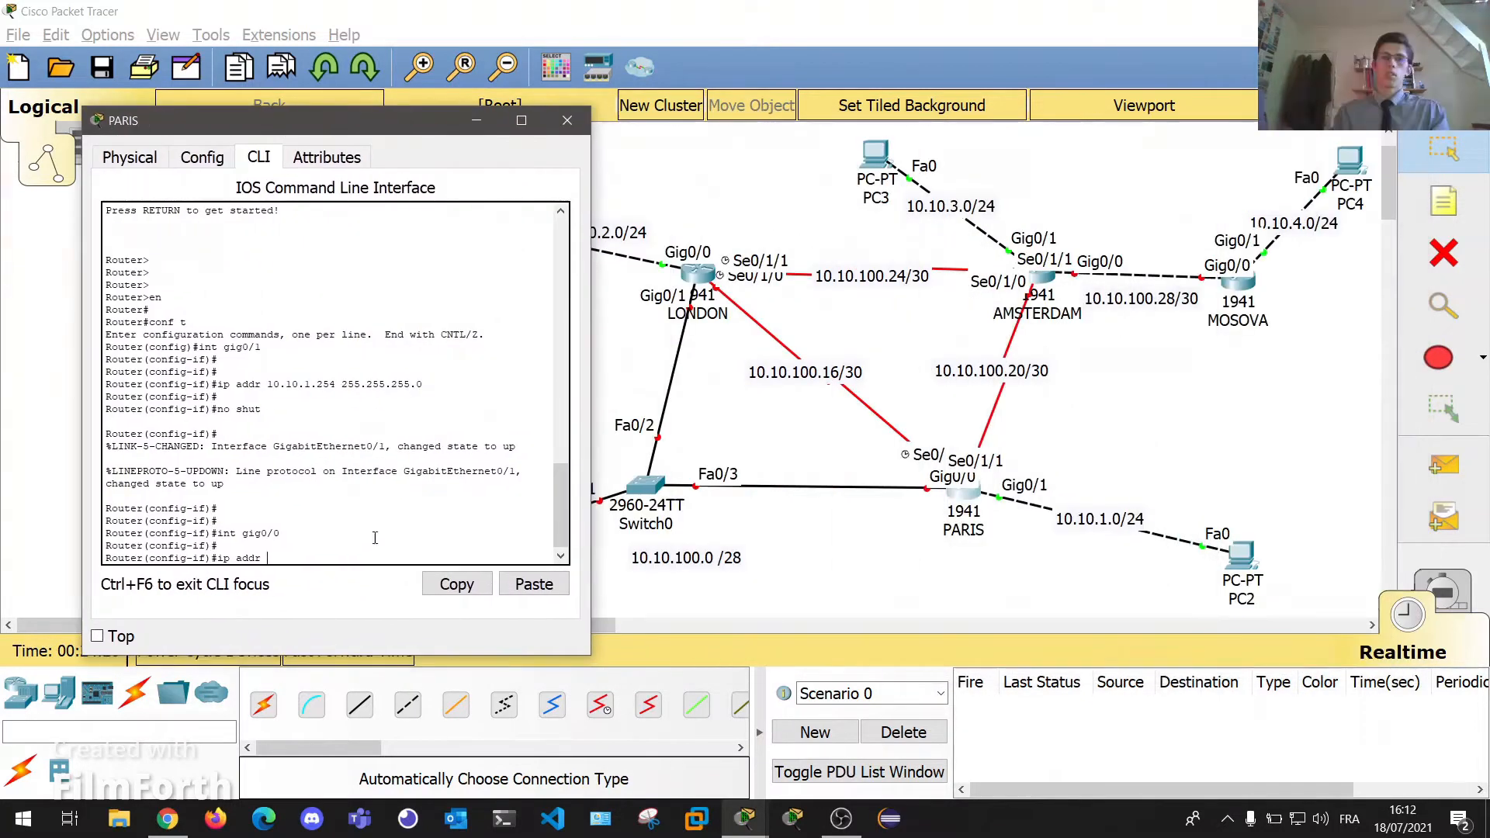
{"action": "type", "text": "10.10.100.1 "}
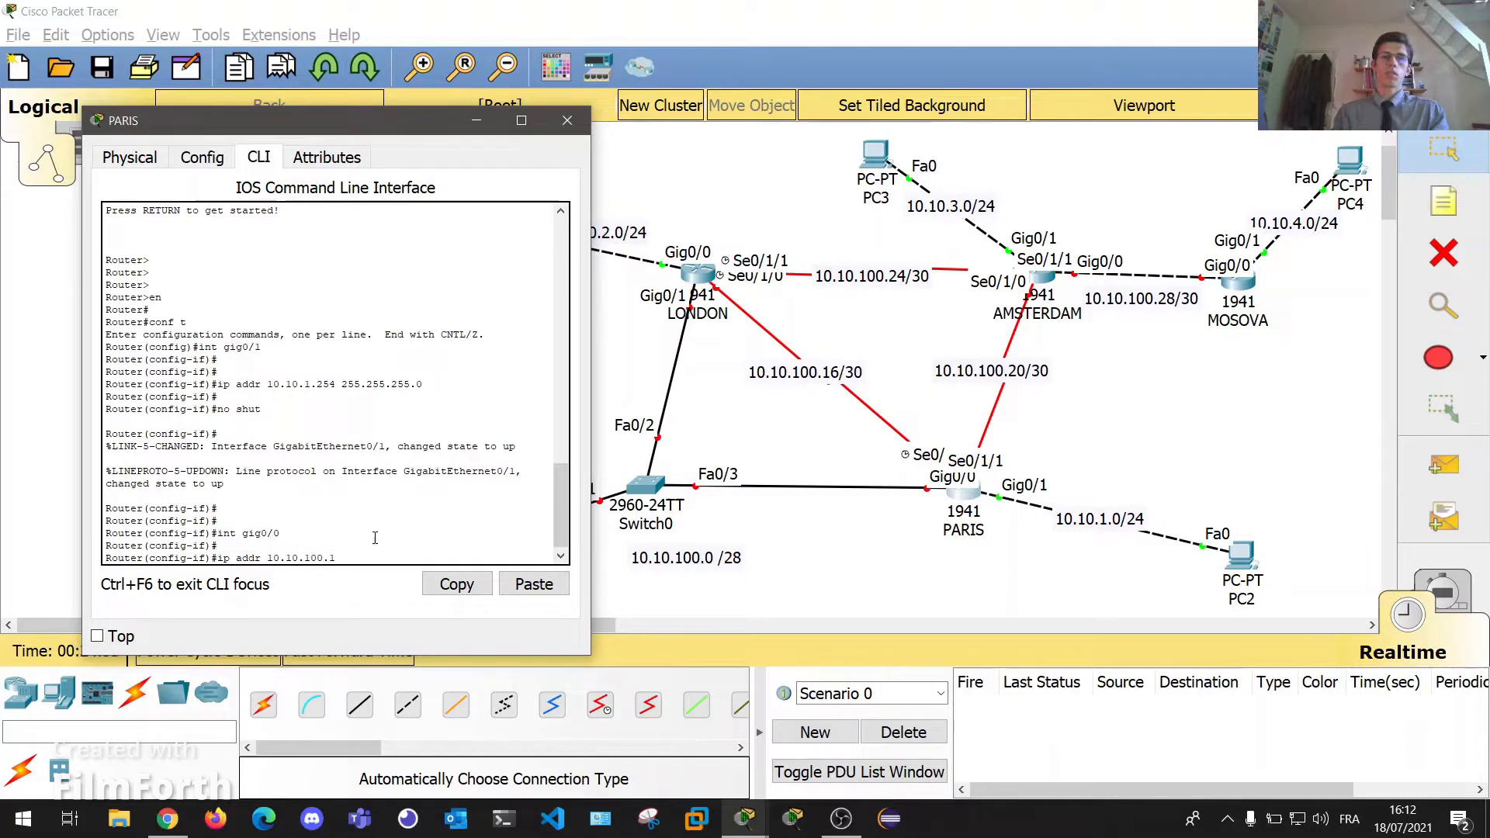
{"action": "type", "text": "255.255.255.240"}
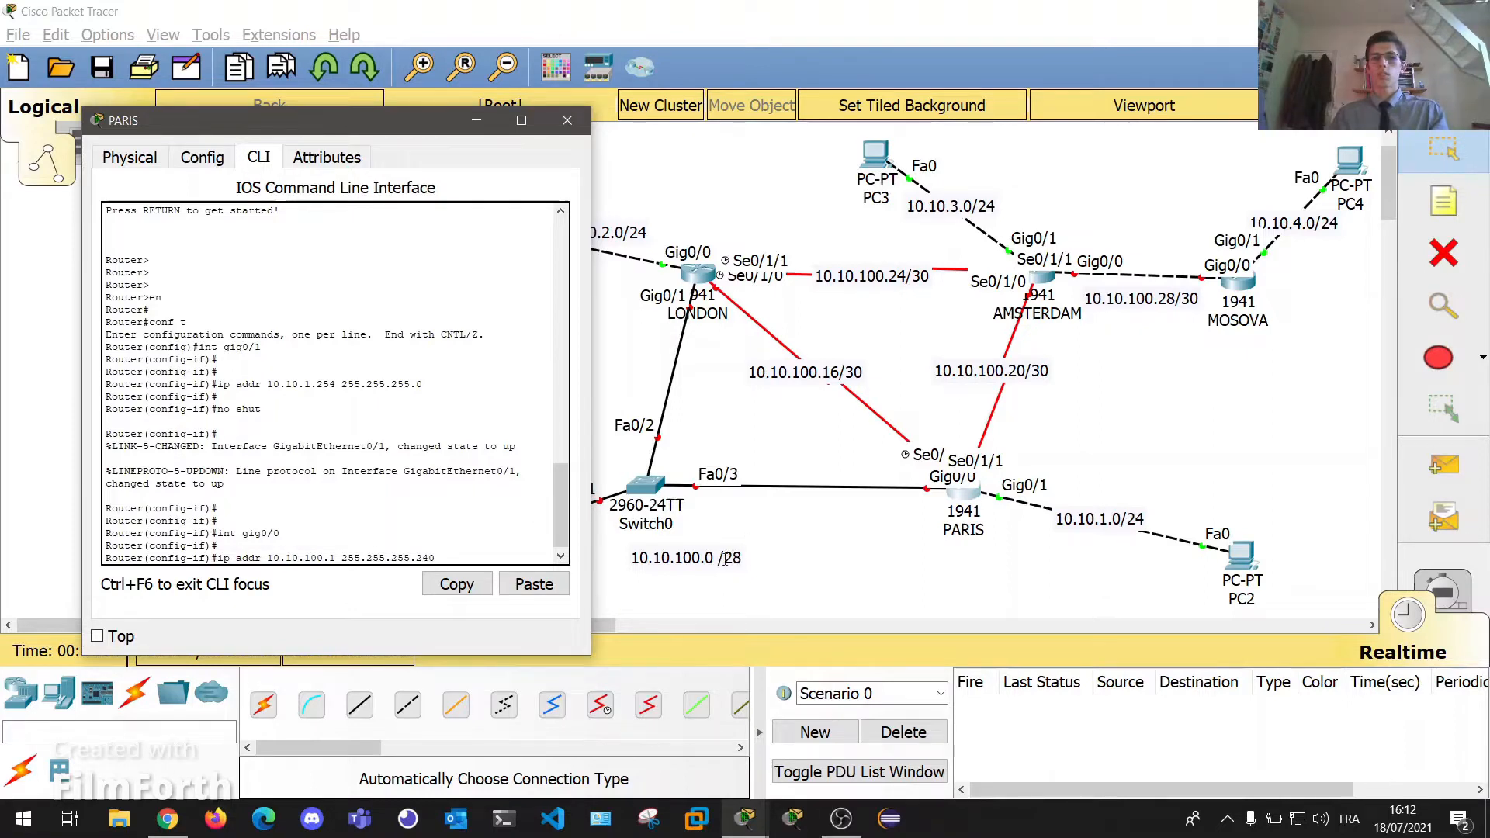
{"action": "key", "text": "Return"}
{"action": "key", "text": "Return"}
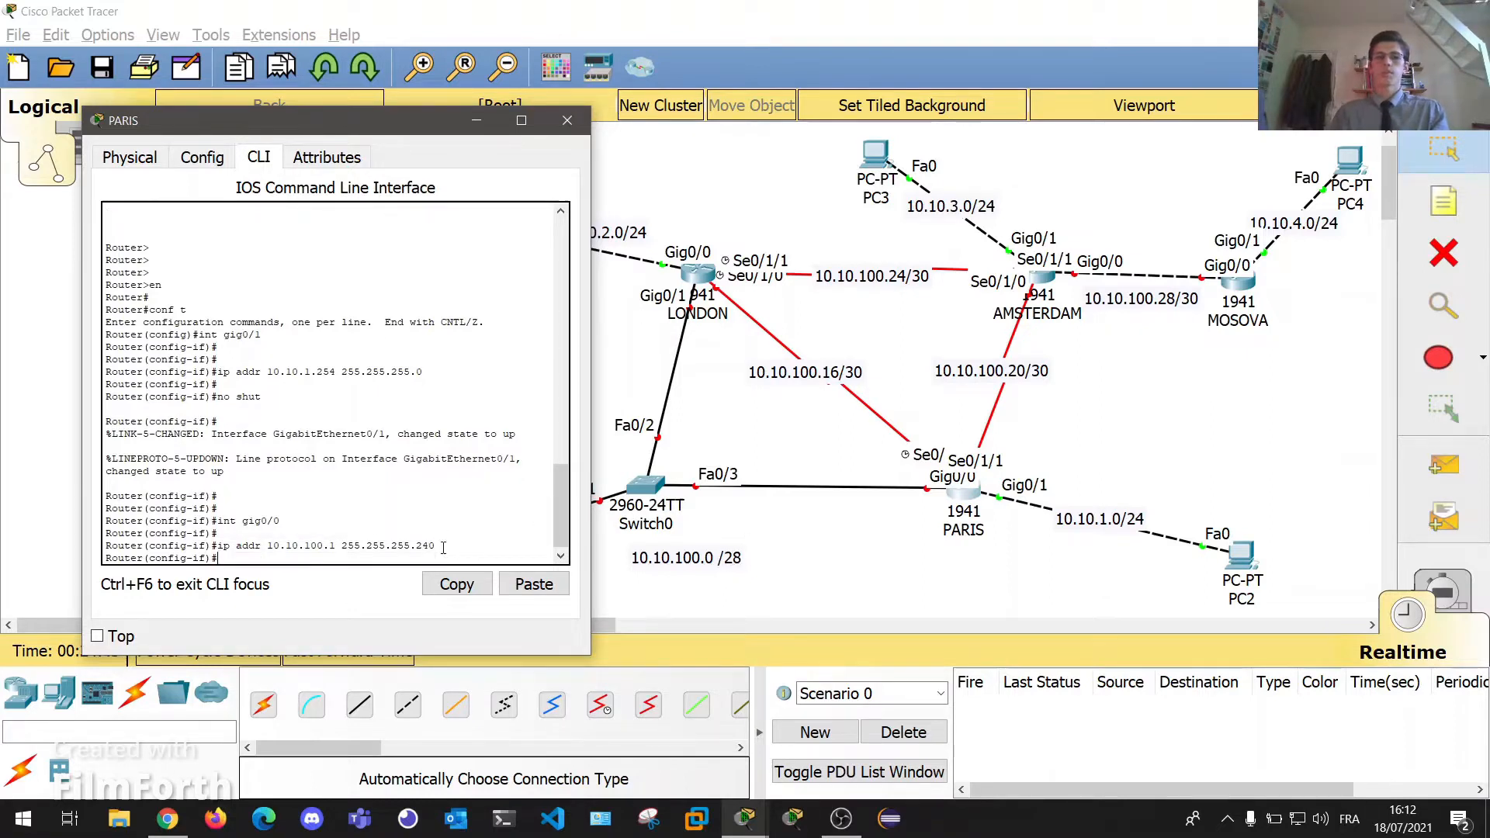
{"action": "type", "text": "no shut"}
{"action": "key", "text": "Return"}
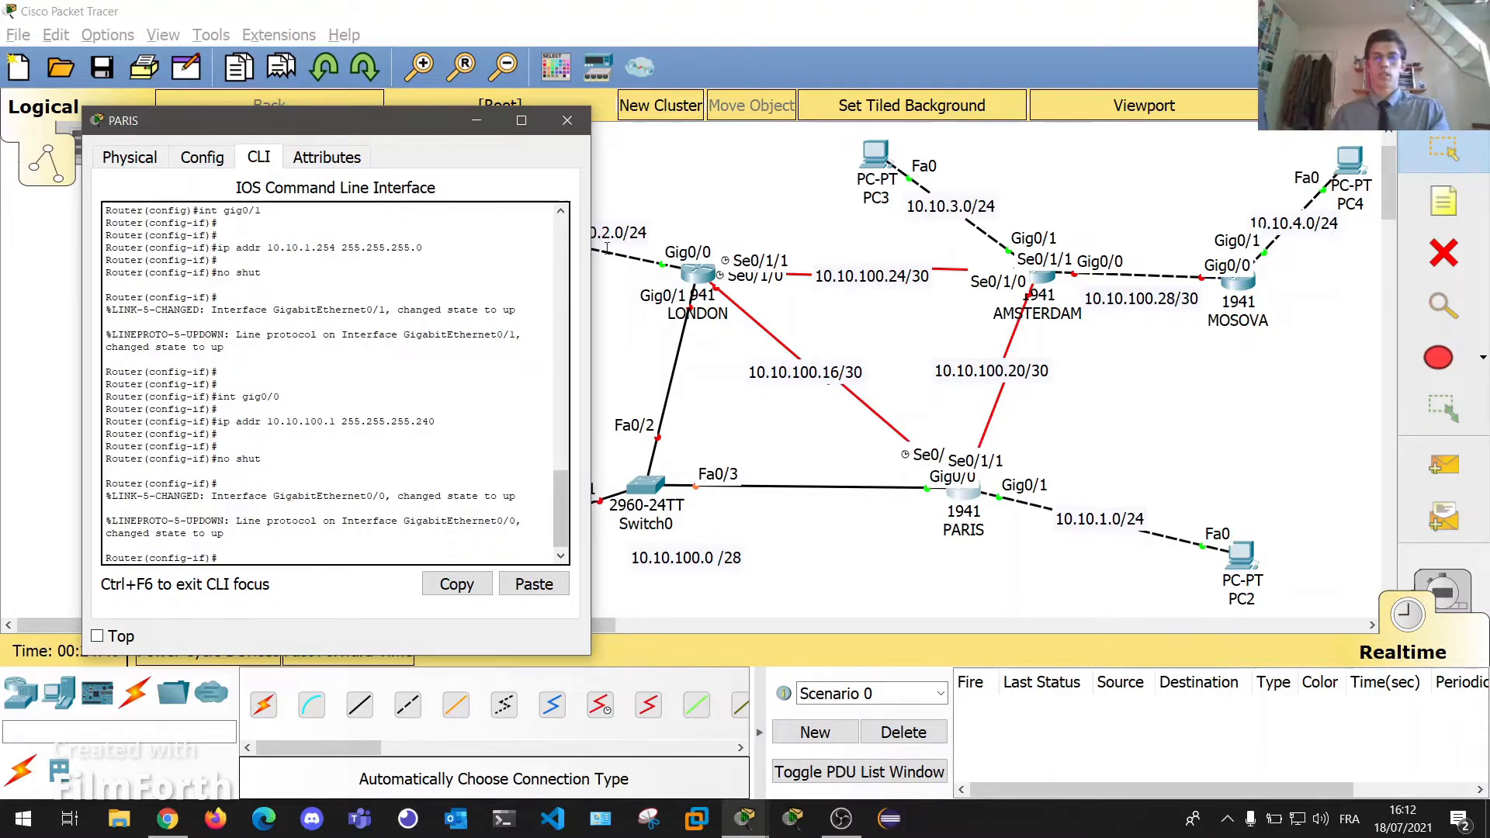
{"action": "left_click", "coordinate": [568, 120]}
On LONDON, configure Gig0/1 with 10.10.100.2 255.255.255.240 and enable it with no shut.
{"action": "left_click", "coordinate": [698, 273]}
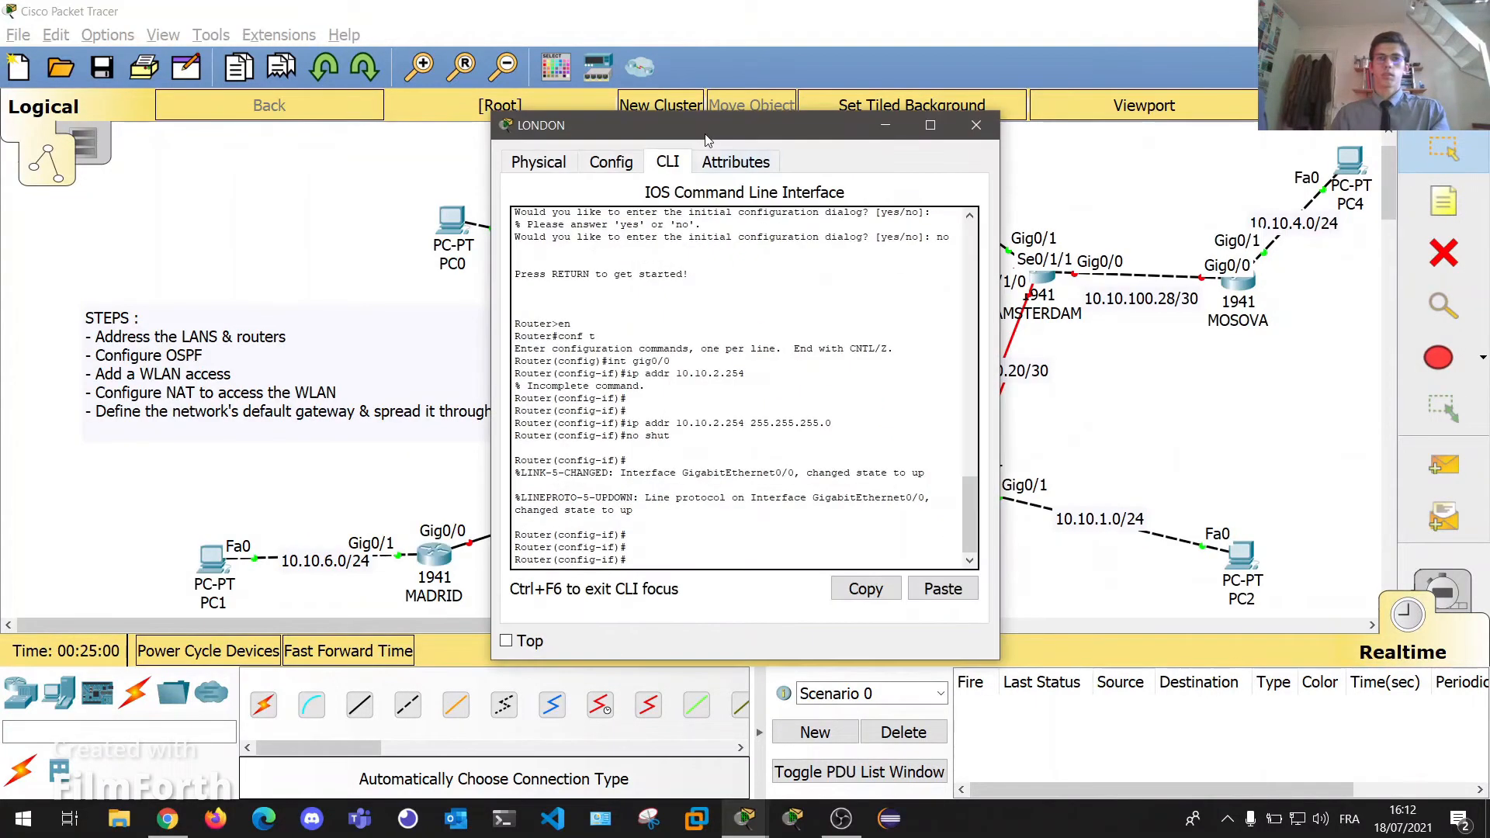
{"action": "left_click_drag", "start_coordinate": [717, 124], "coordinate": [1237, 125]}
{"action": "type", "text": "int"}
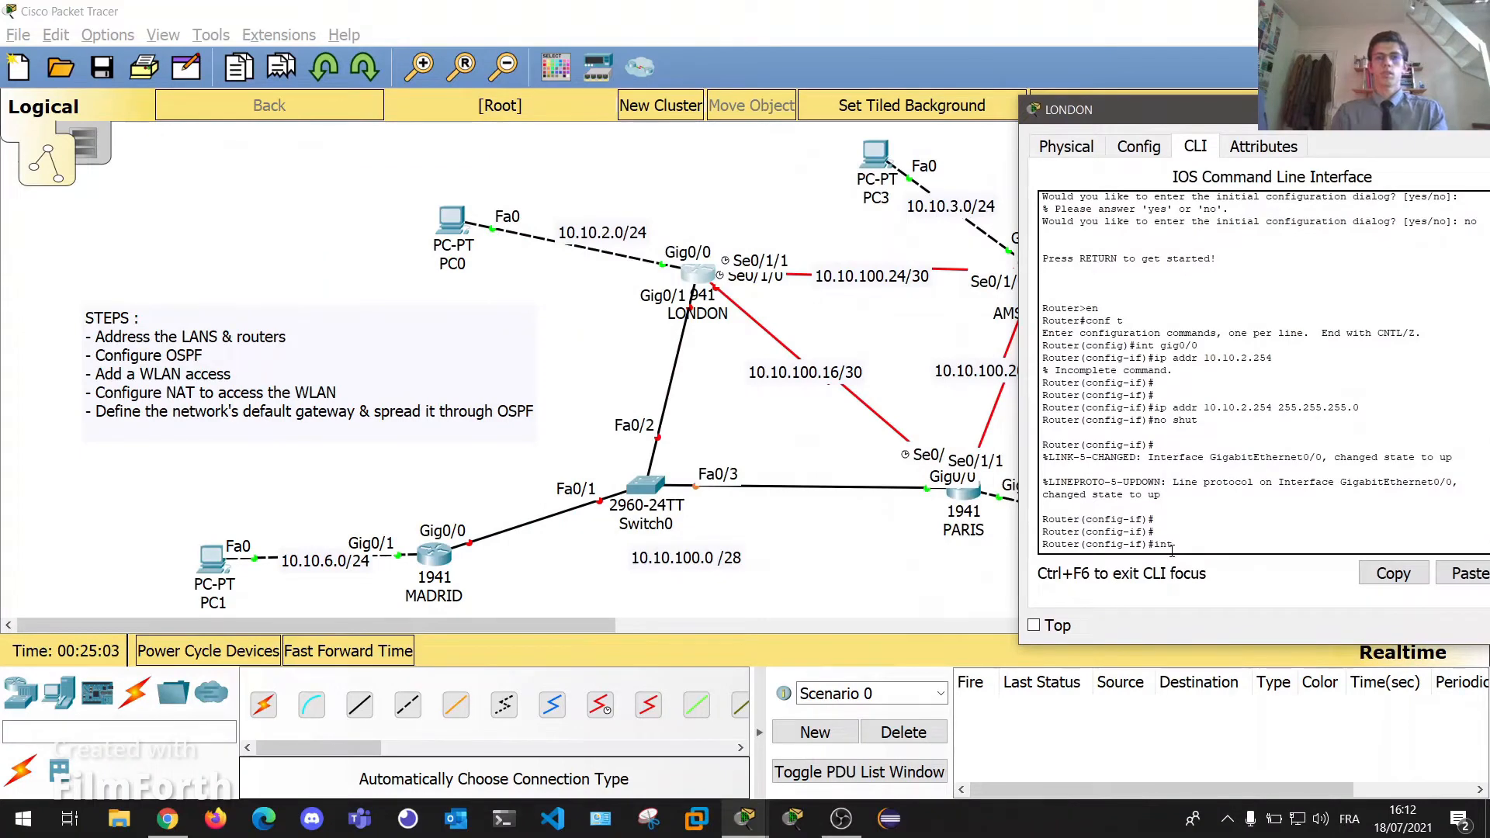
{"action": "type", "text": " gig0/1"}
{"action": "key", "text": "Return"}
{"action": "key", "text": "Return"}
{"action": "key", "text": "Return"}
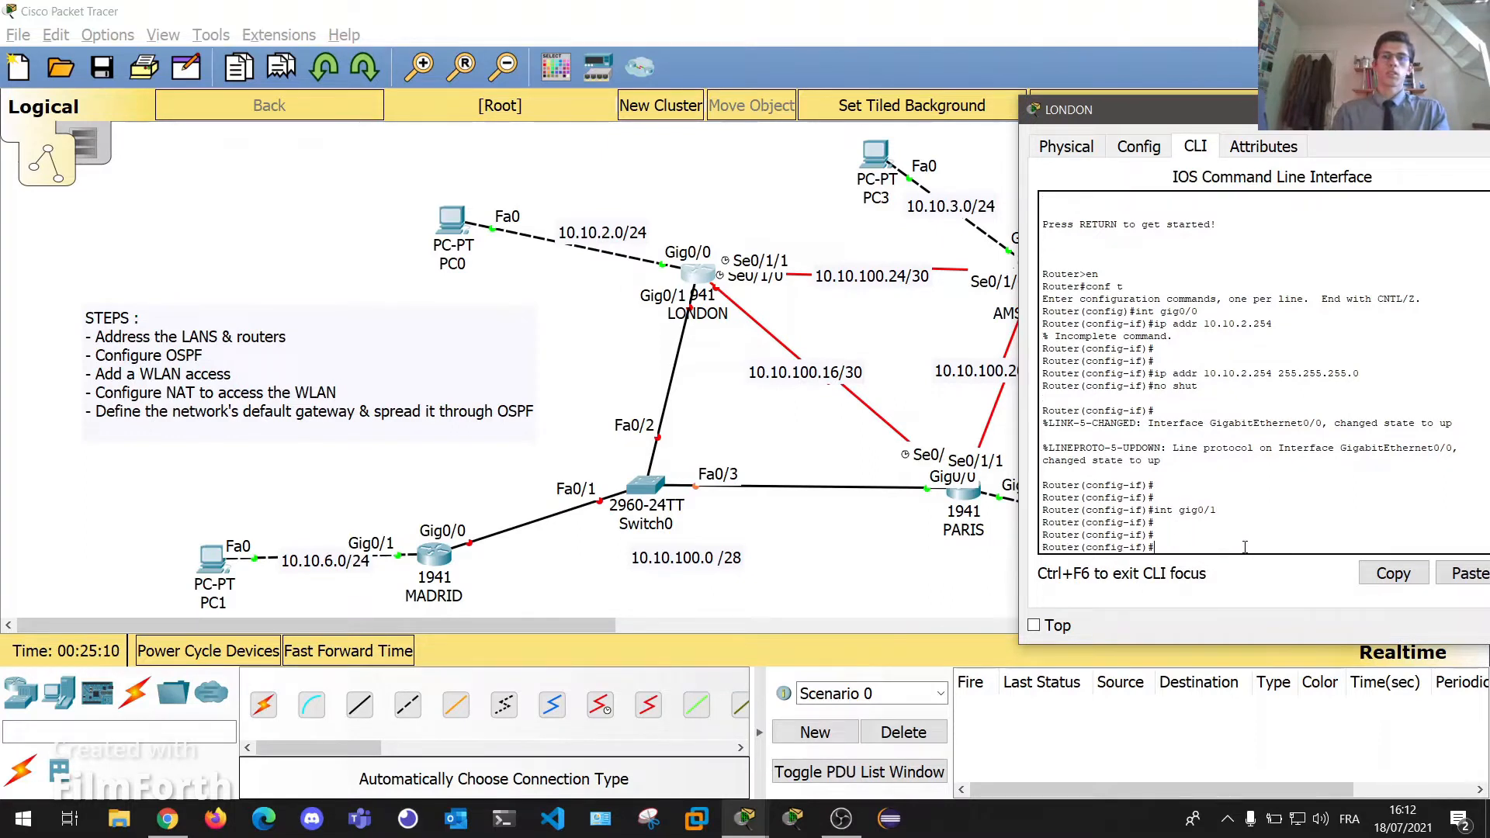
{"action": "type", "text": "ip addr "}
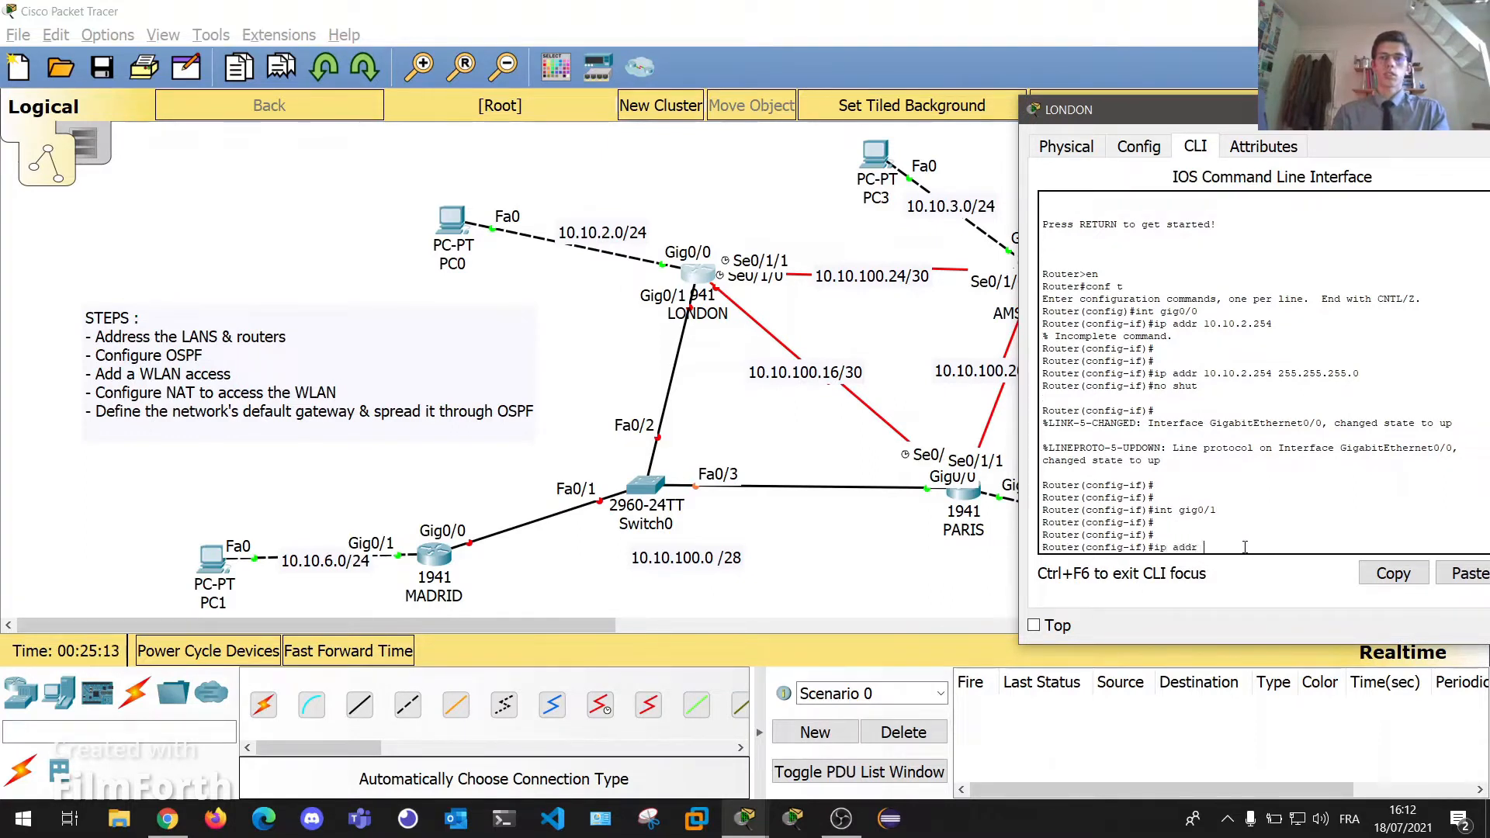
{"action": "type", "text": "10.10.100.3"}
{"action": "type", "text": "2"}
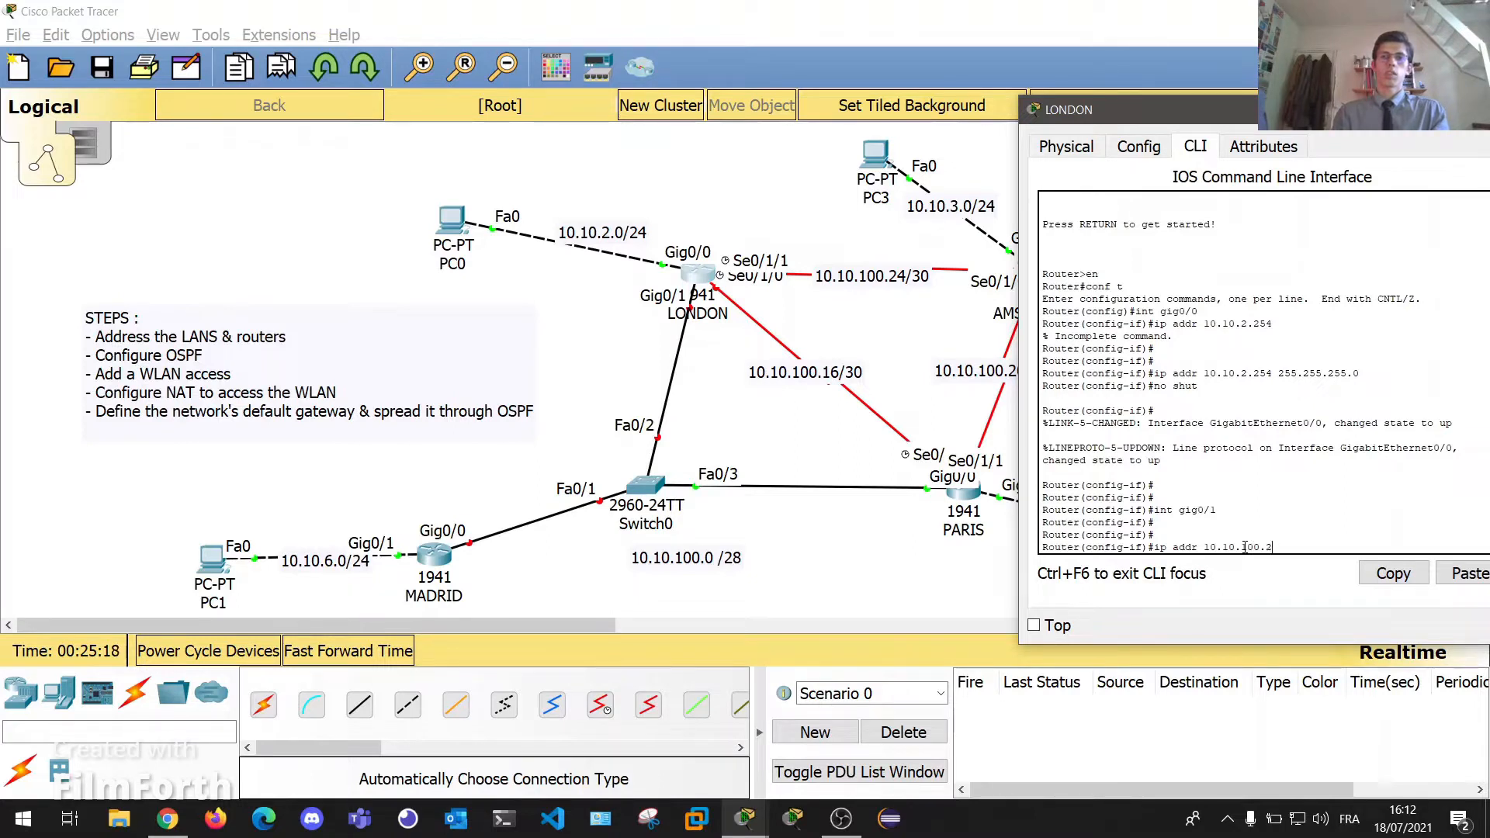
{"action": "type", "text": " 255.255.25"}
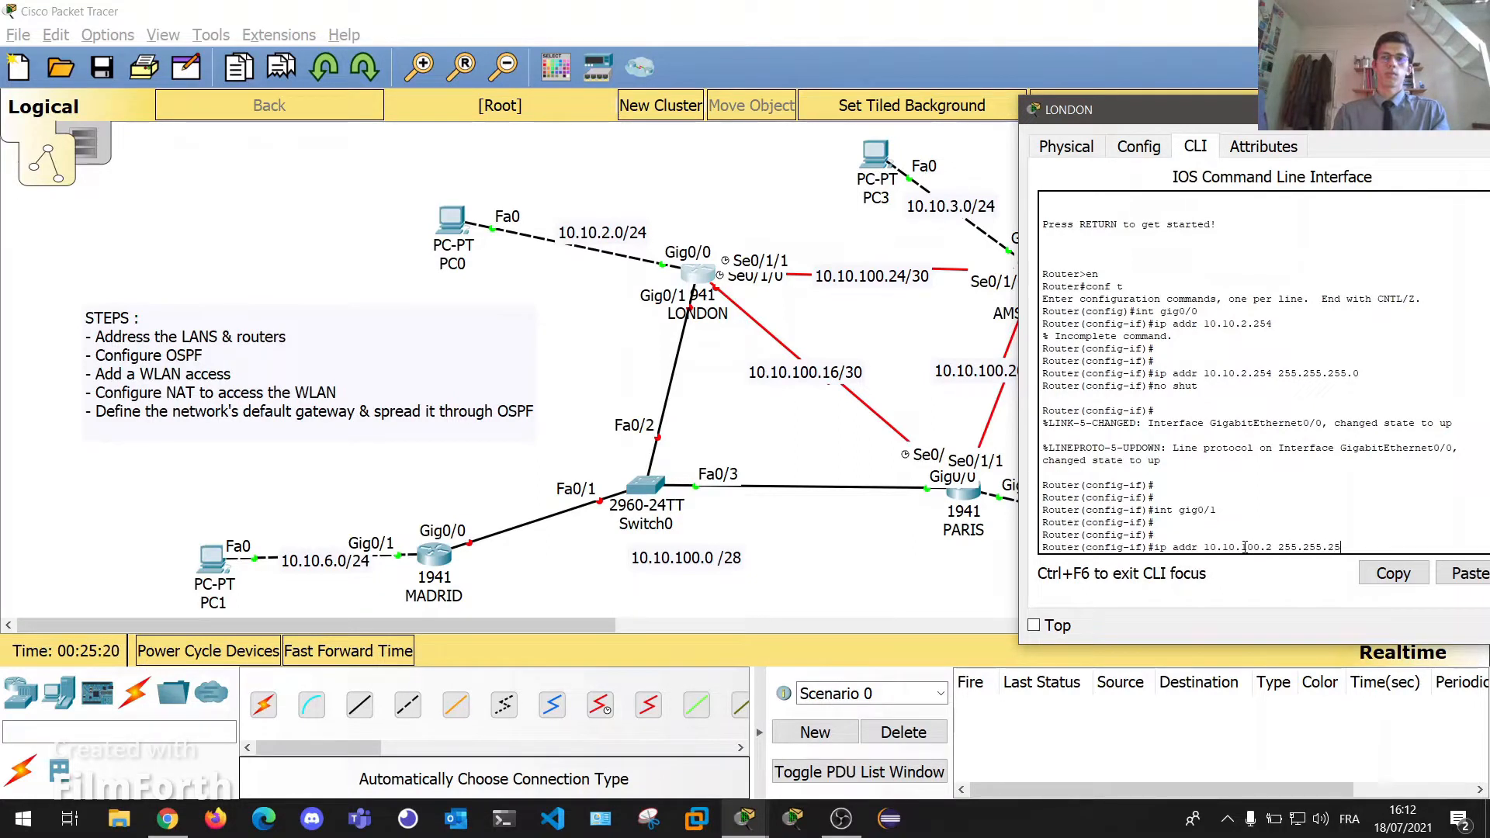
{"action": "type", "text": "5.240"}
{"action": "key", "text": "Return"}
{"action": "type", "text": "no shut"}
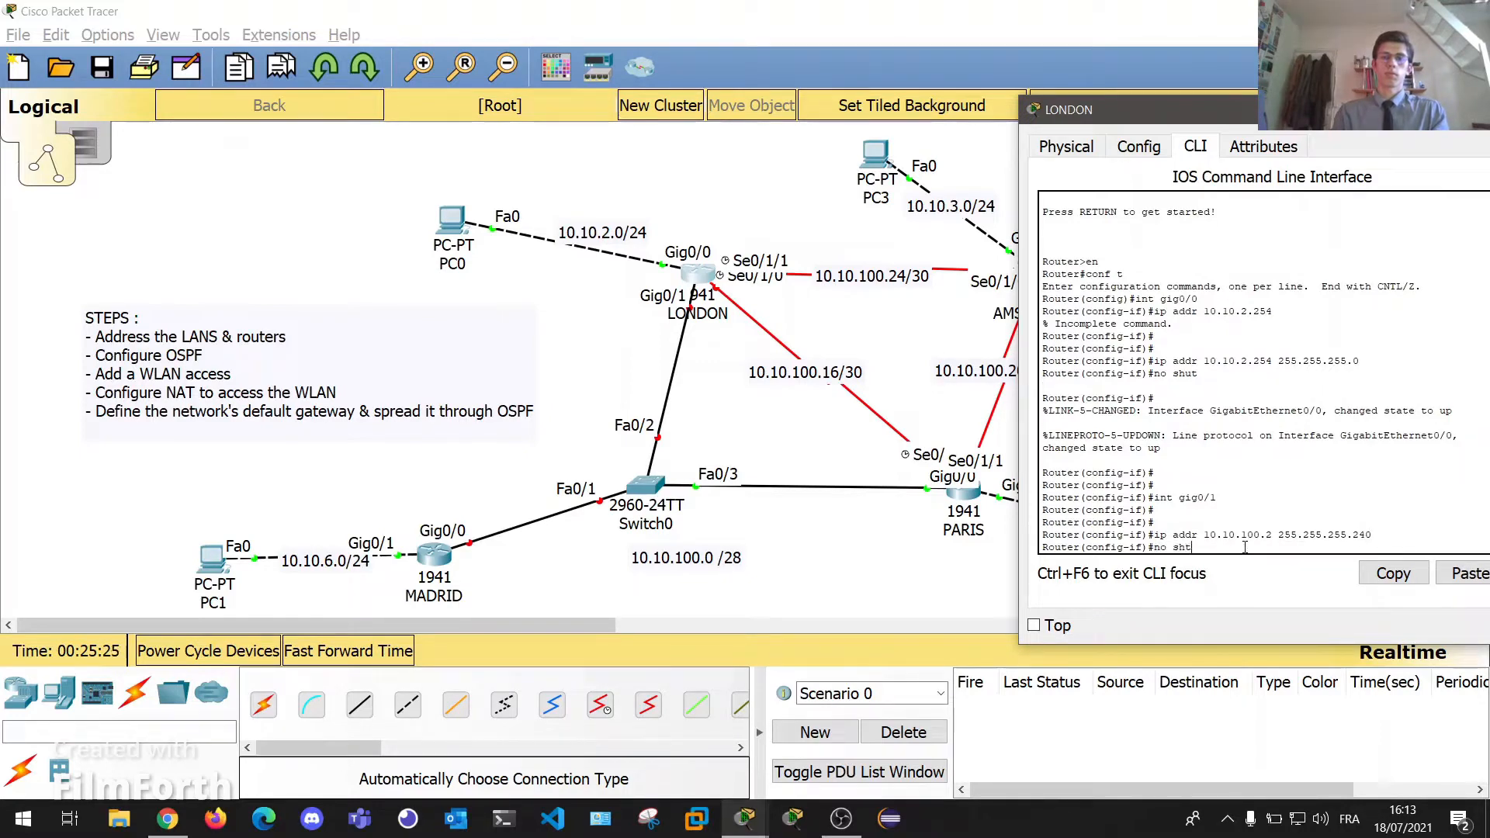
{"action": "key", "text": "Return"}
{"action": "key", "text": "Return"}
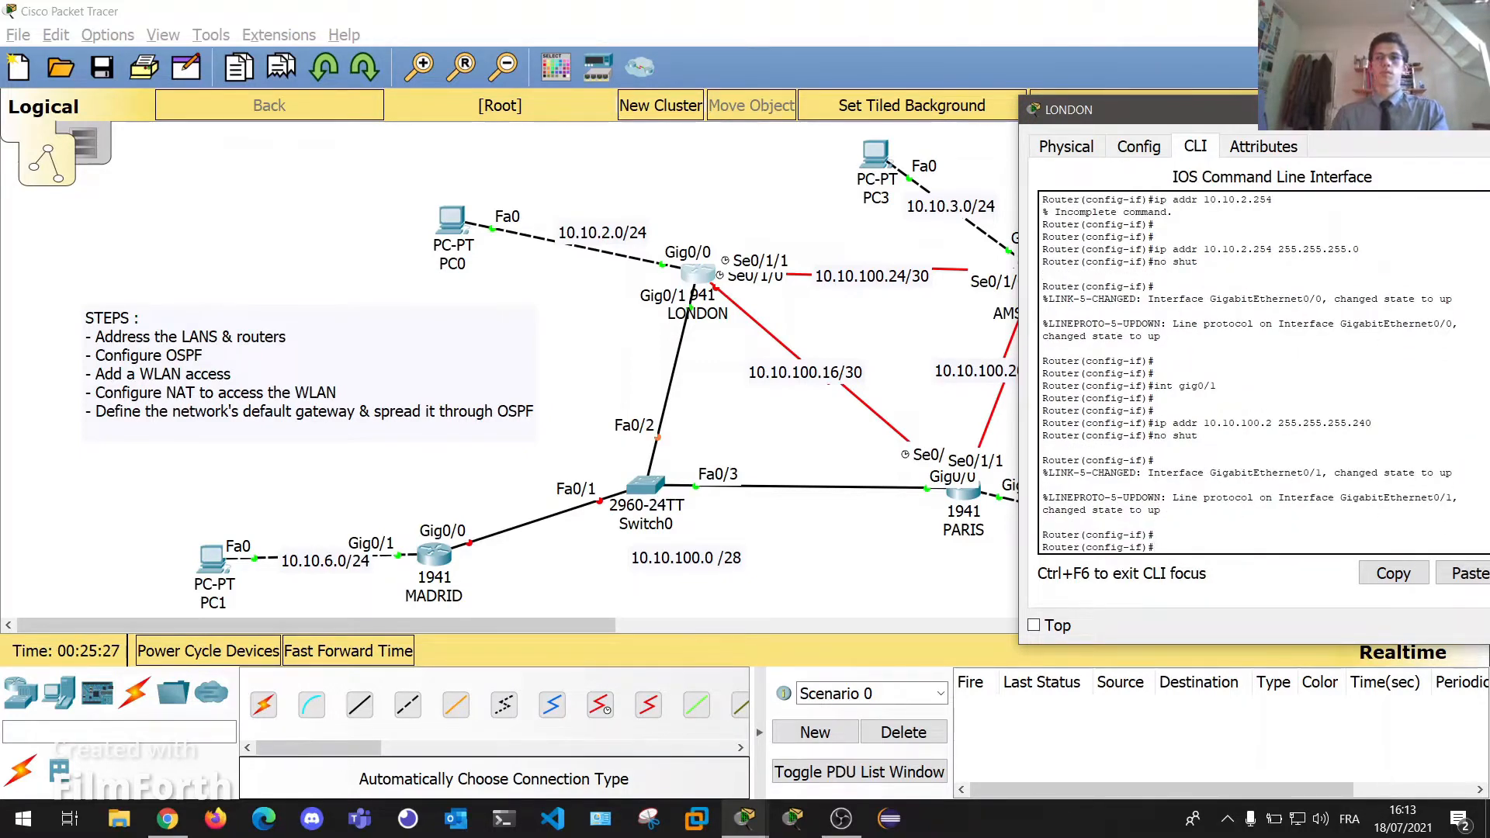
{"action": "left_click", "coordinate": [434, 559]}
Apply 10.10.100.3 255.255.255.240 to MADRID's Gig0/0, enable it, and close the console.
{"action": "left_click_drag", "start_coordinate": [683, 135], "coordinate": [1175, 115]}
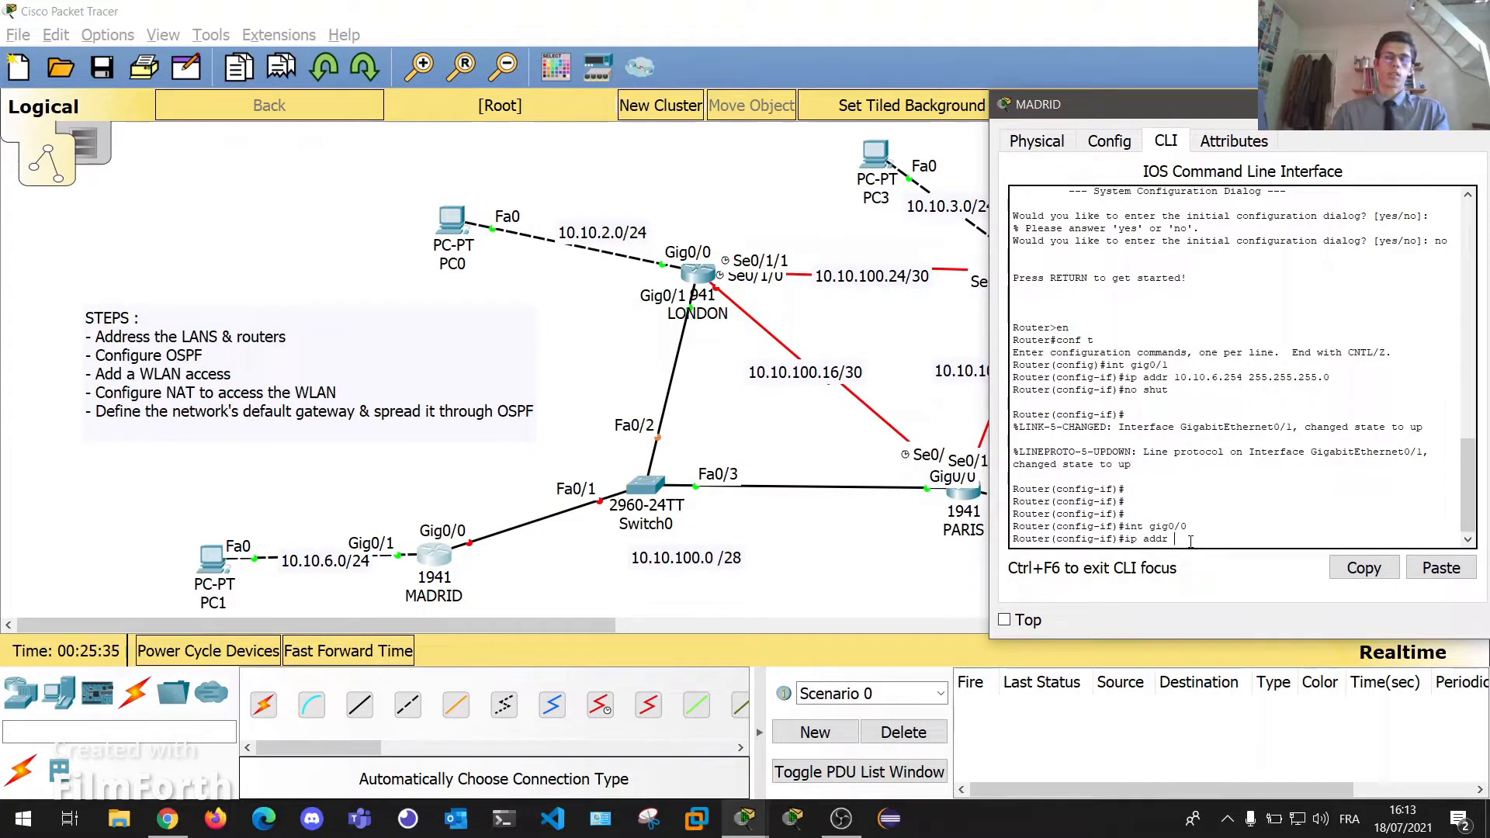
{"action": "type", "text": "10.10.100."}
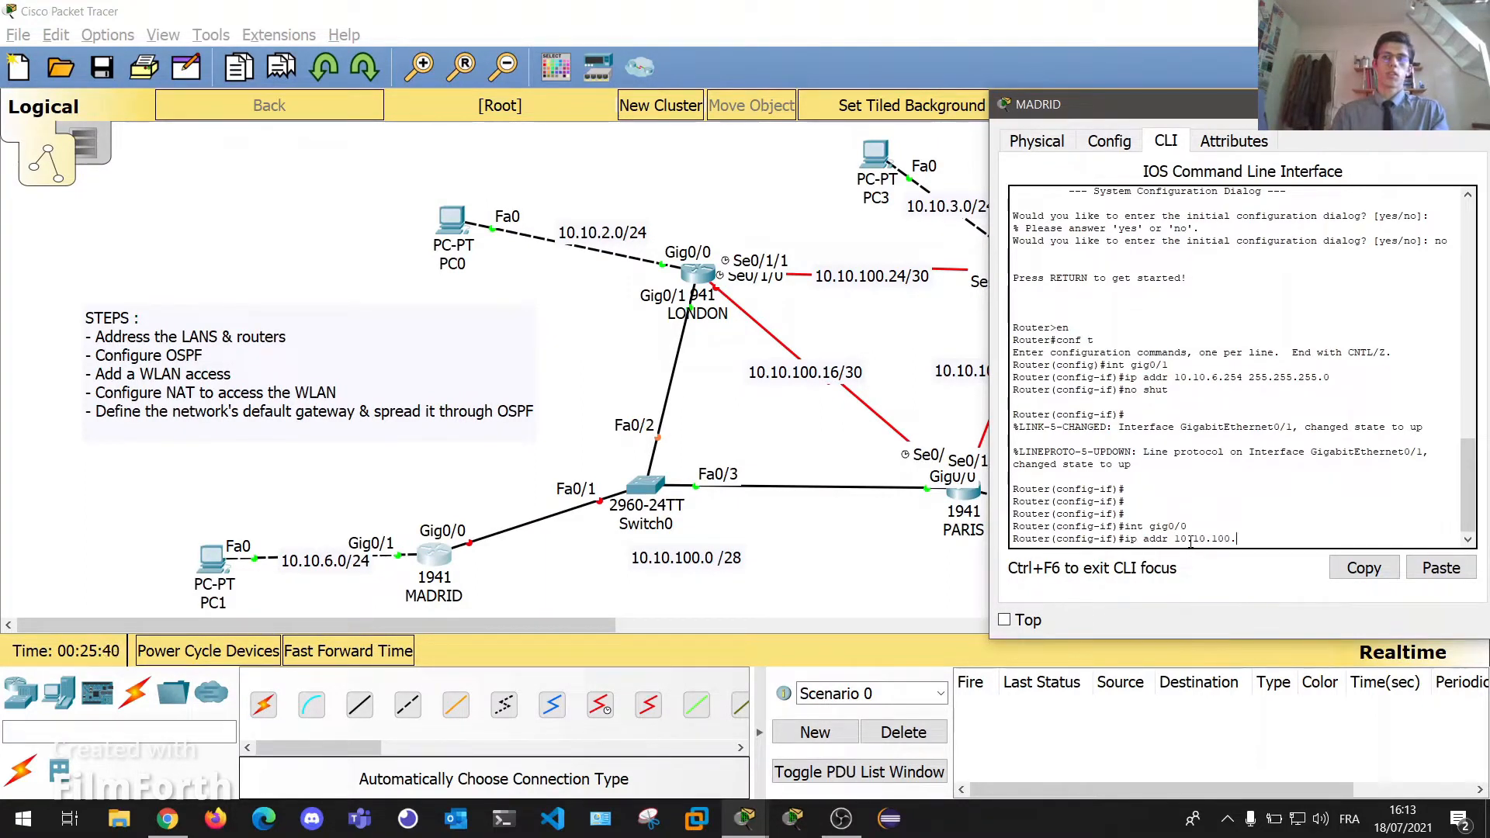
{"action": "type", "text": "3 255.255.255.240"}
{"action": "key", "text": "Return"}
{"action": "key", "text": "Return"}
{"action": "key", "text": "Return"}
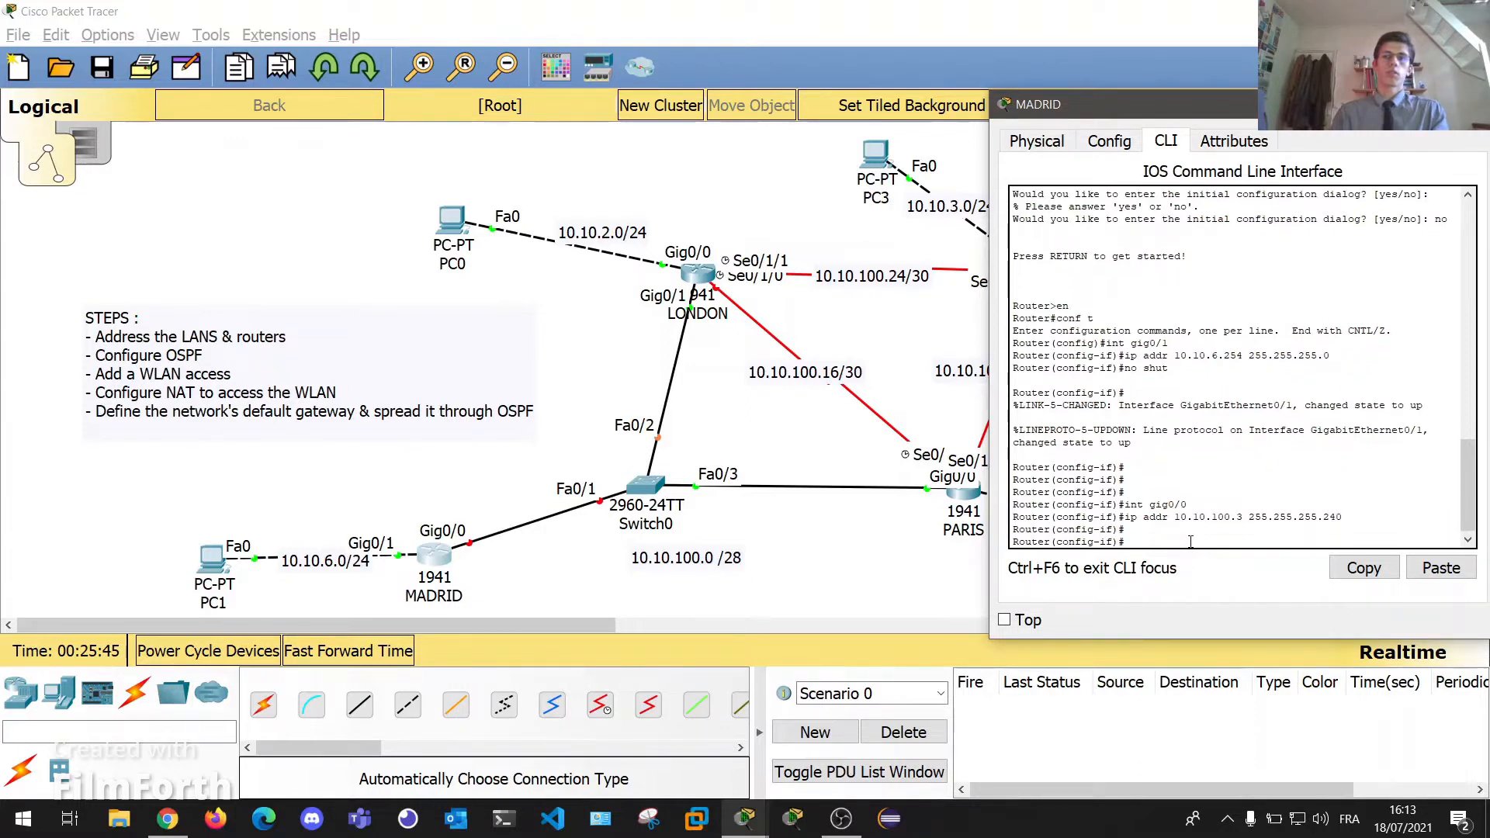
{"action": "type", "text": "no shut"}
{"action": "key", "text": "Return"}
{"action": "key", "text": "Return"}
{"action": "key", "text": "Return"}
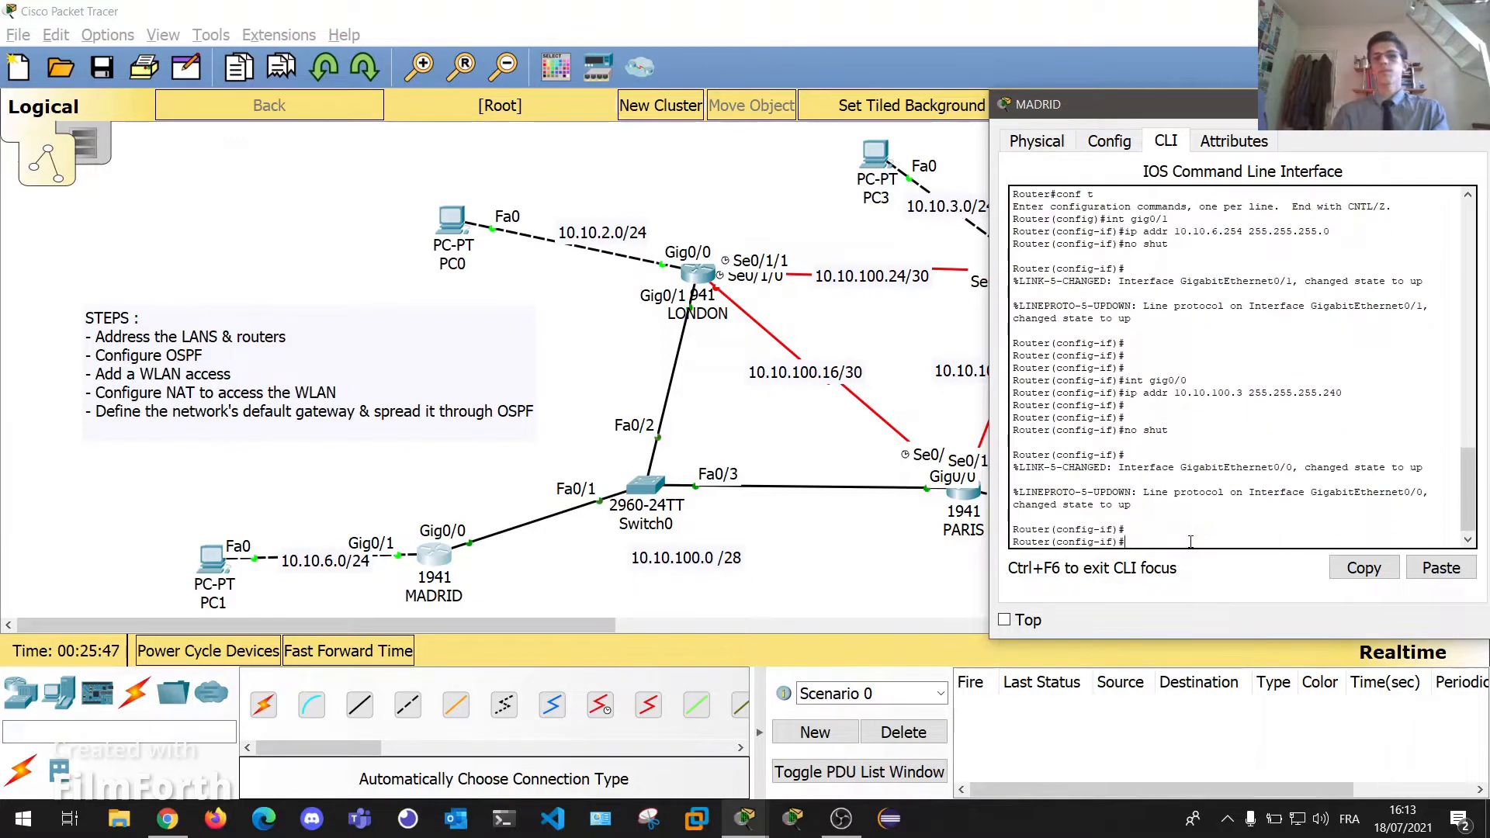
{"action": "left_click_drag", "start_coordinate": [1281, 109], "coordinate": [1031, 121]}
{"action": "left_click", "coordinate": [1226, 116]}
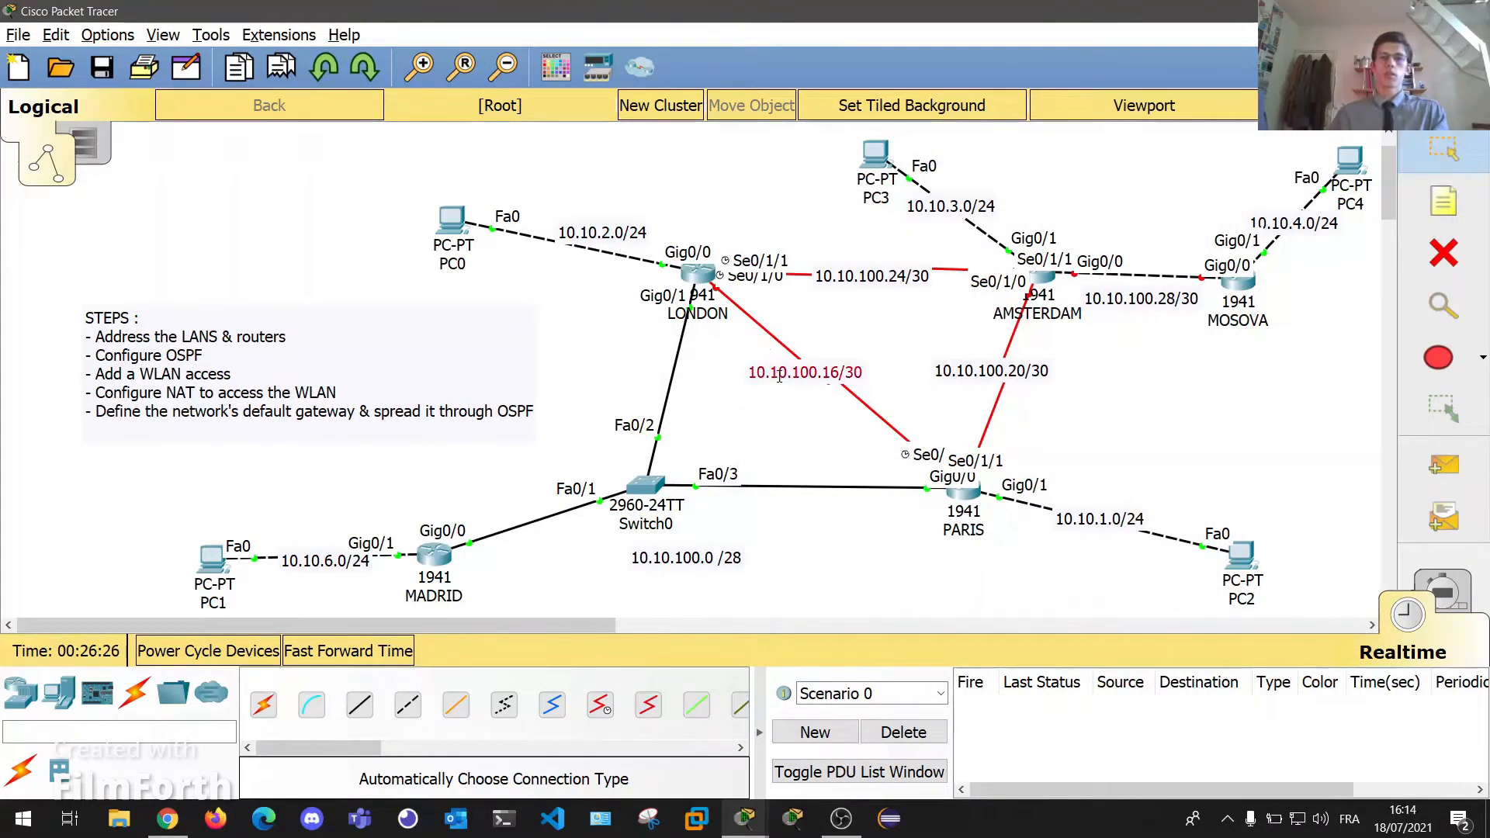
Reposition the 10.10.100.16/30 label and PARIS router, then select LONDON's Se0/1/0 interface.
{"action": "left_click_drag", "start_coordinate": [780, 374], "coordinate": [800, 373]}
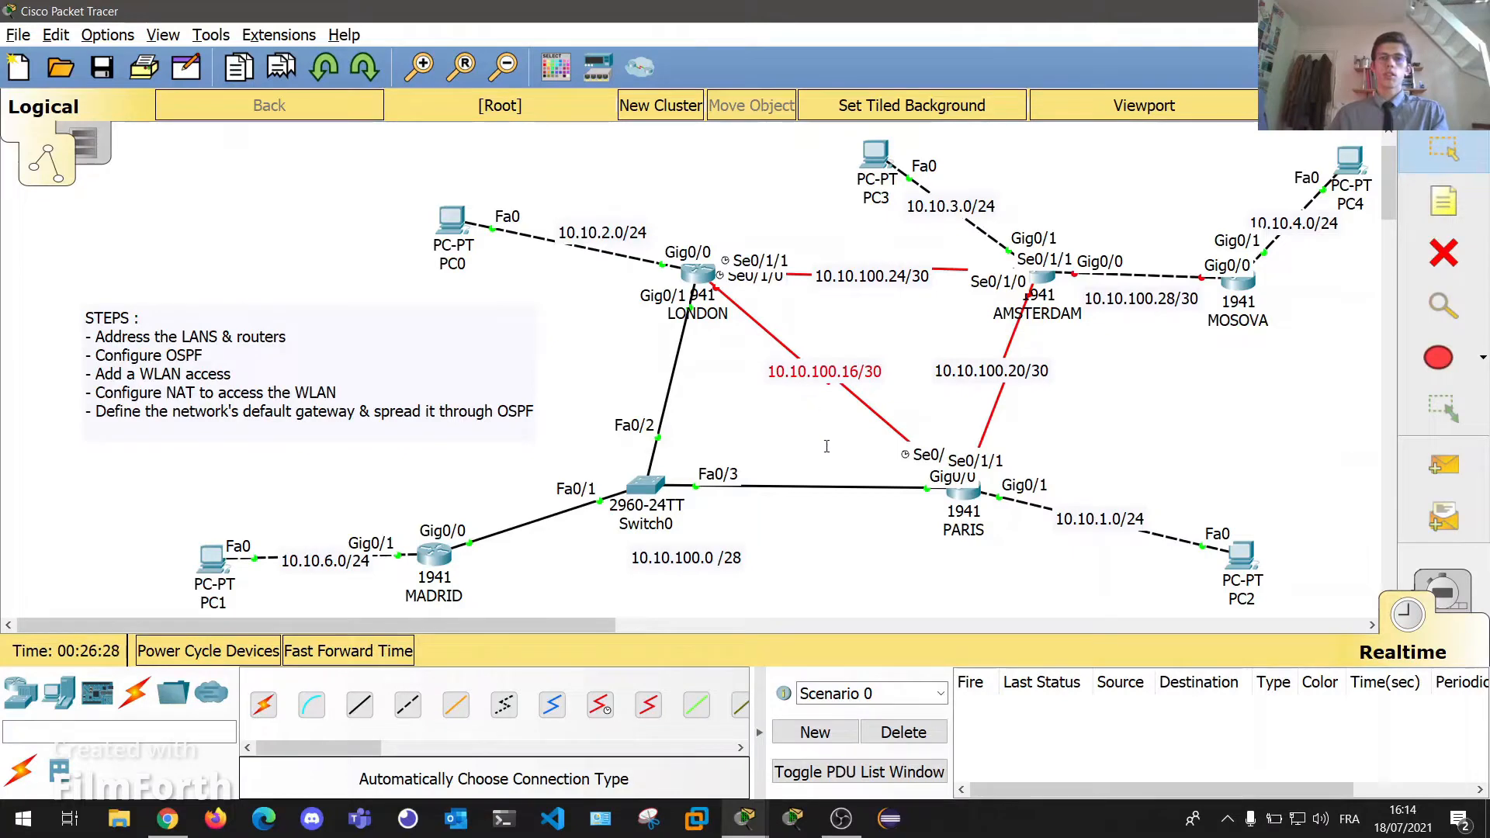
{"action": "left_click_drag", "start_coordinate": [961, 494], "coordinate": [931, 480]}
{"action": "left_click", "coordinate": [717, 276]}
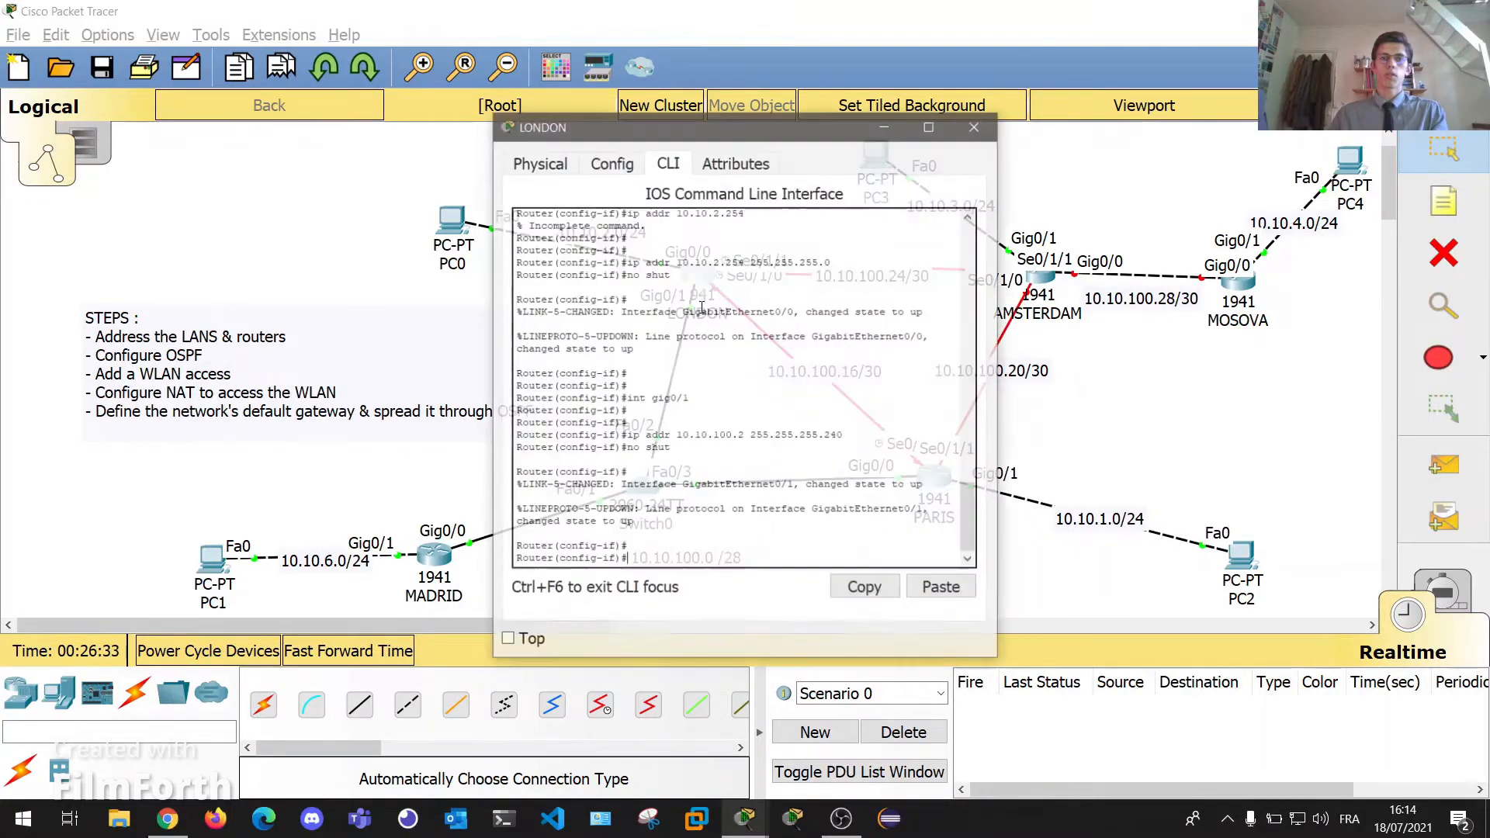
{"action": "left_click_drag", "start_coordinate": [747, 124], "coordinate": [308, 126]}
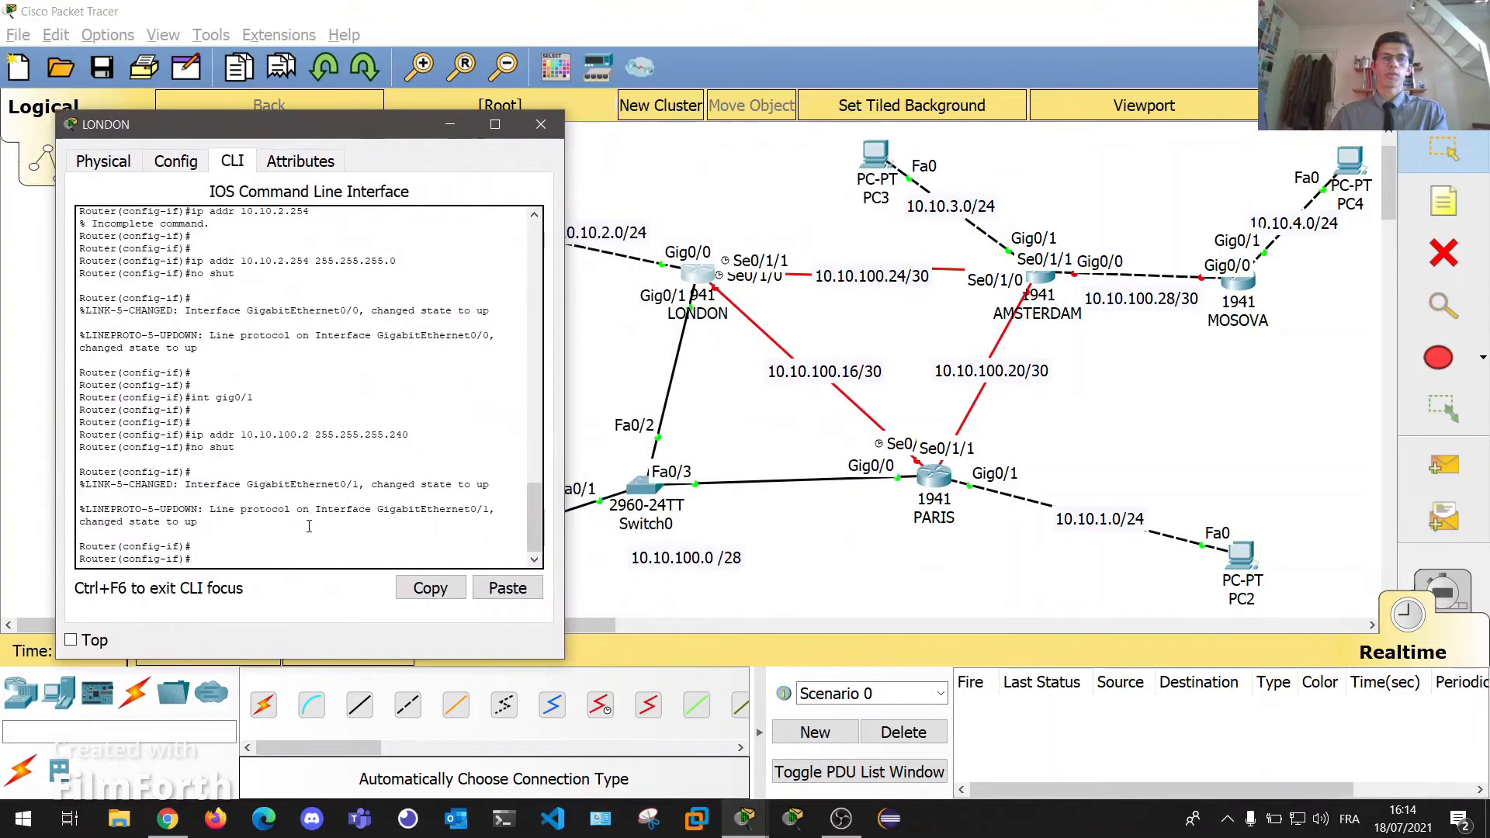
{"action": "type", "text": "int"}
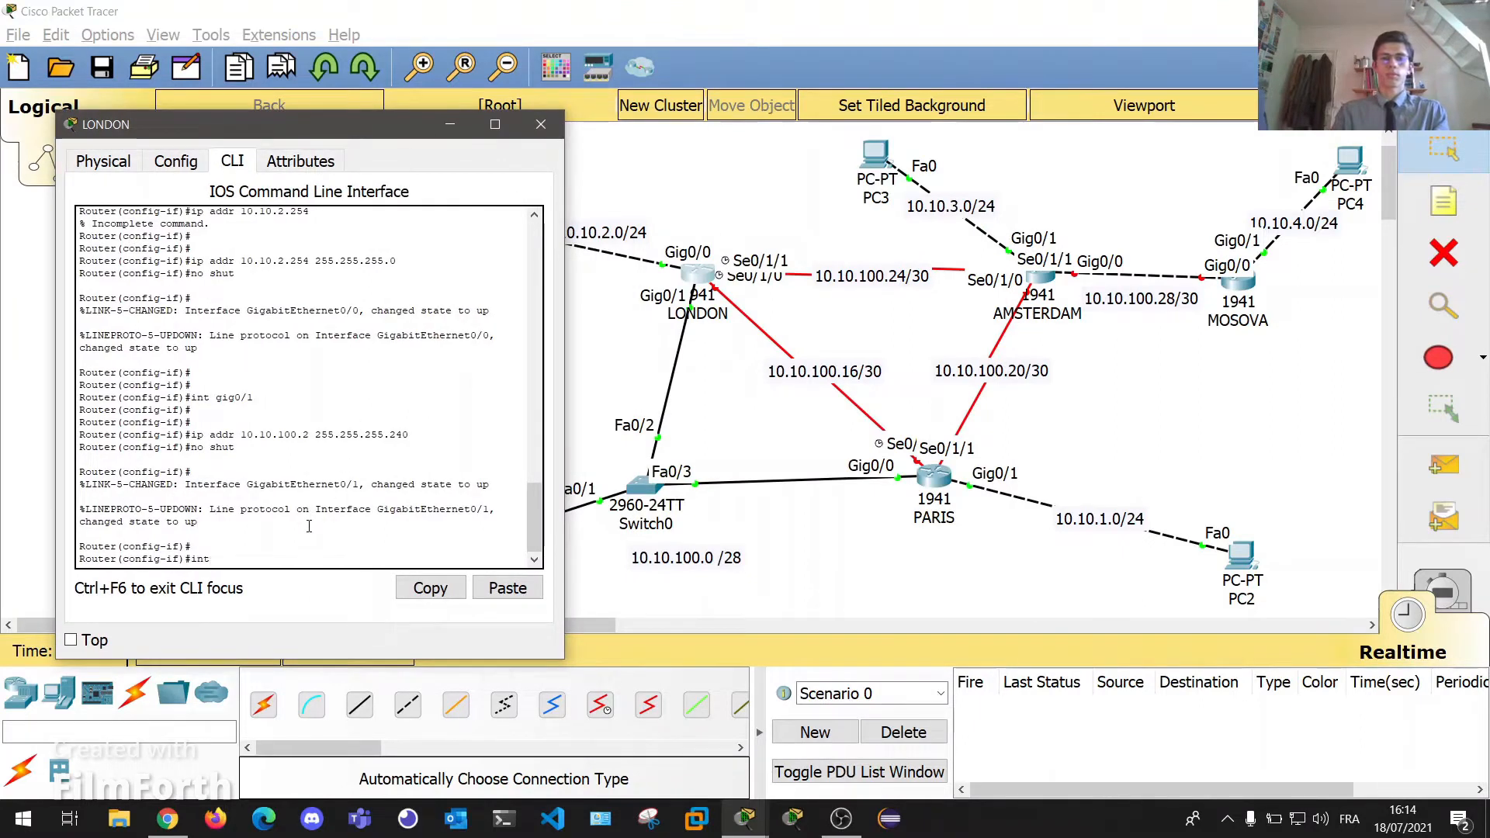
{"action": "type", "text": " se0/1/0"}
{"action": "key", "text": "Return"}
{"action": "key", "text": "Return"}
{"action": "key", "text": "Return"}
Assign 10.10.100.18 255.255.255.252 to LONDON's Se0/1/0 and enable it; the link stays down.
{"action": "type", "text": "ip add"}
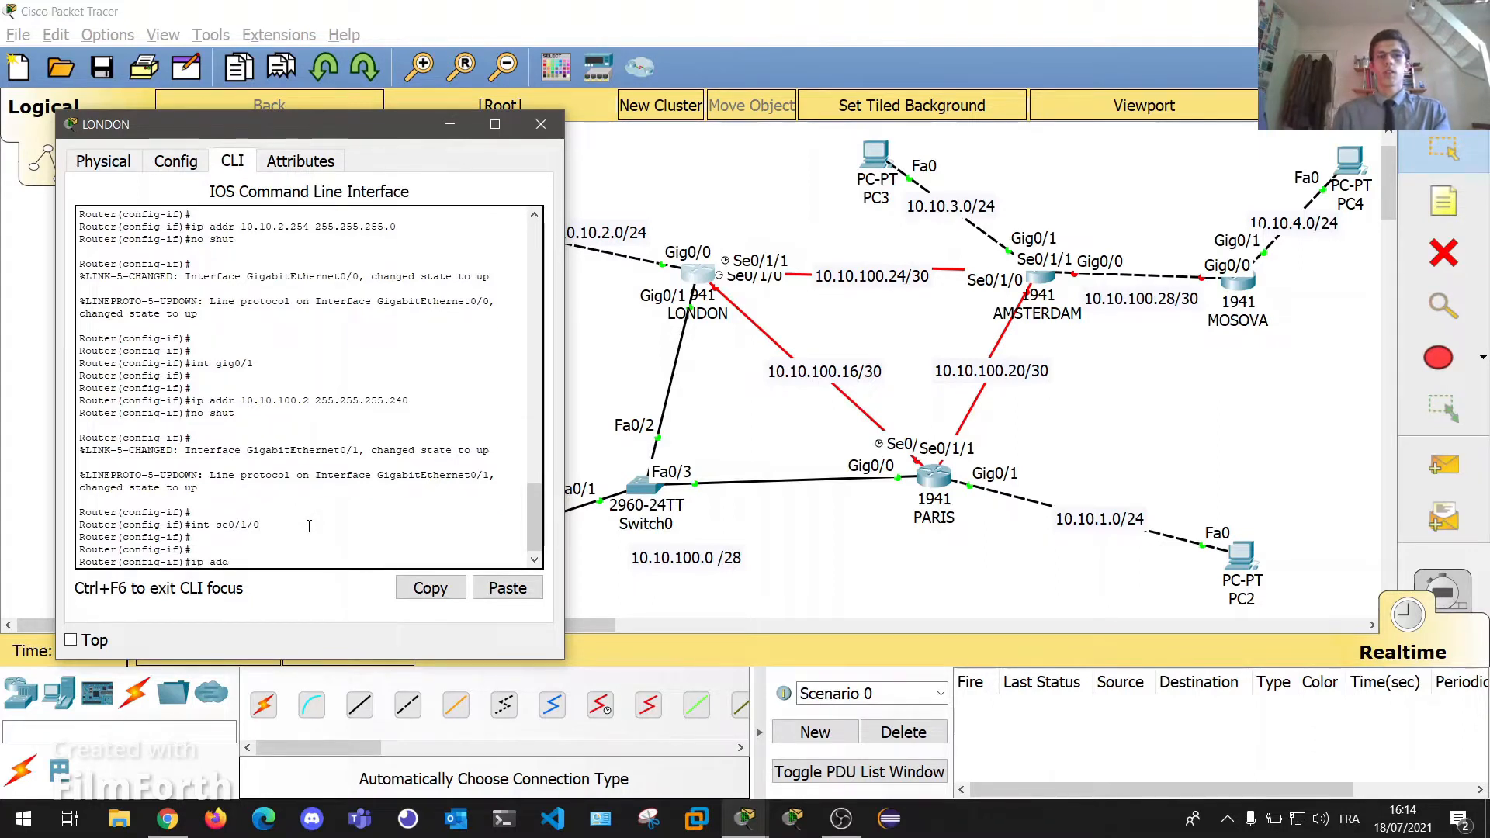
{"action": "type", "text": "r 10.10.10"}
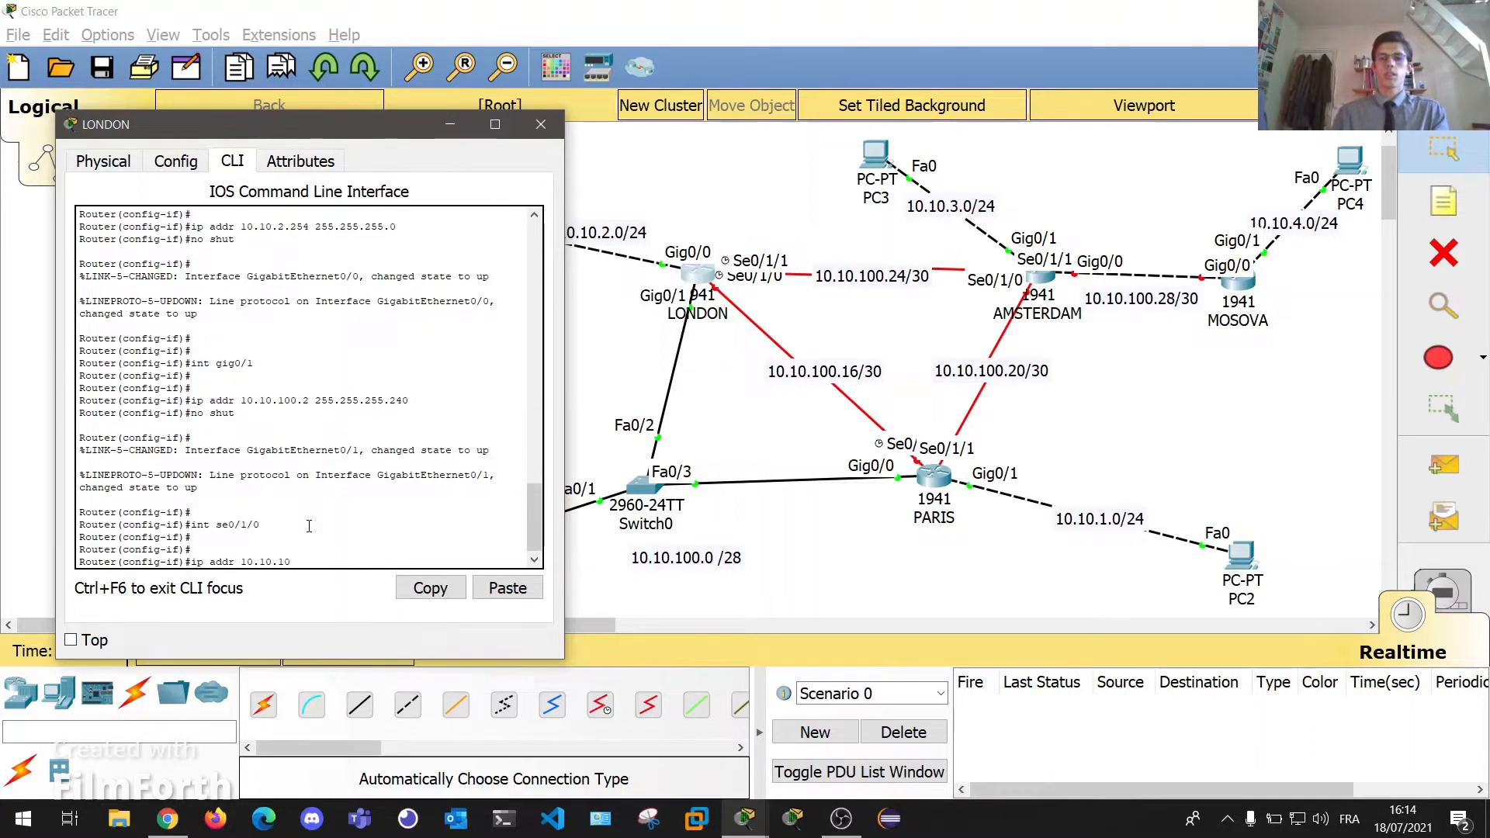
{"action": "type", "text": "0.18"}
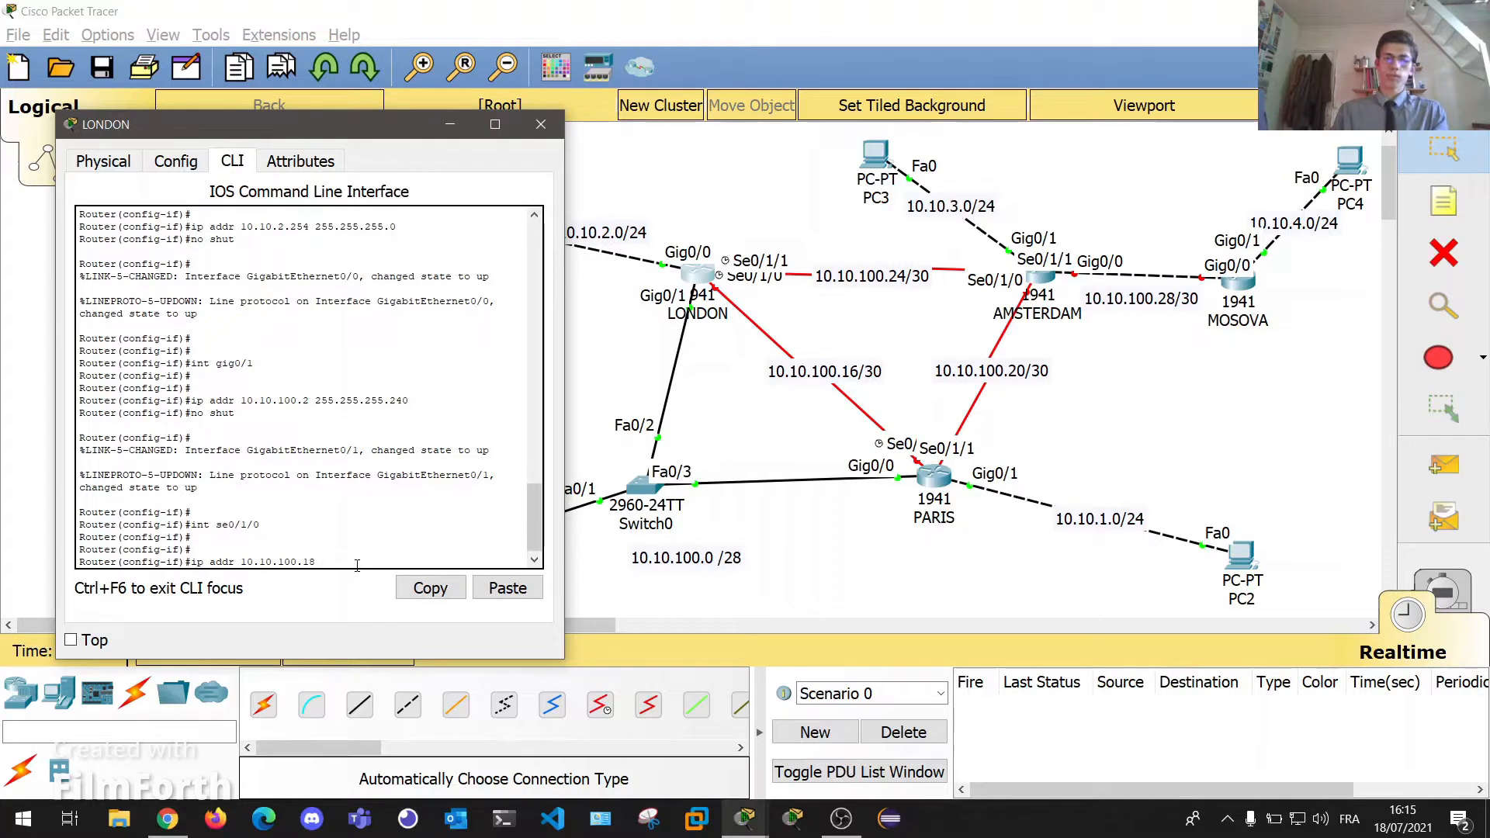
{"action": "type", "text": "55.255.252"}
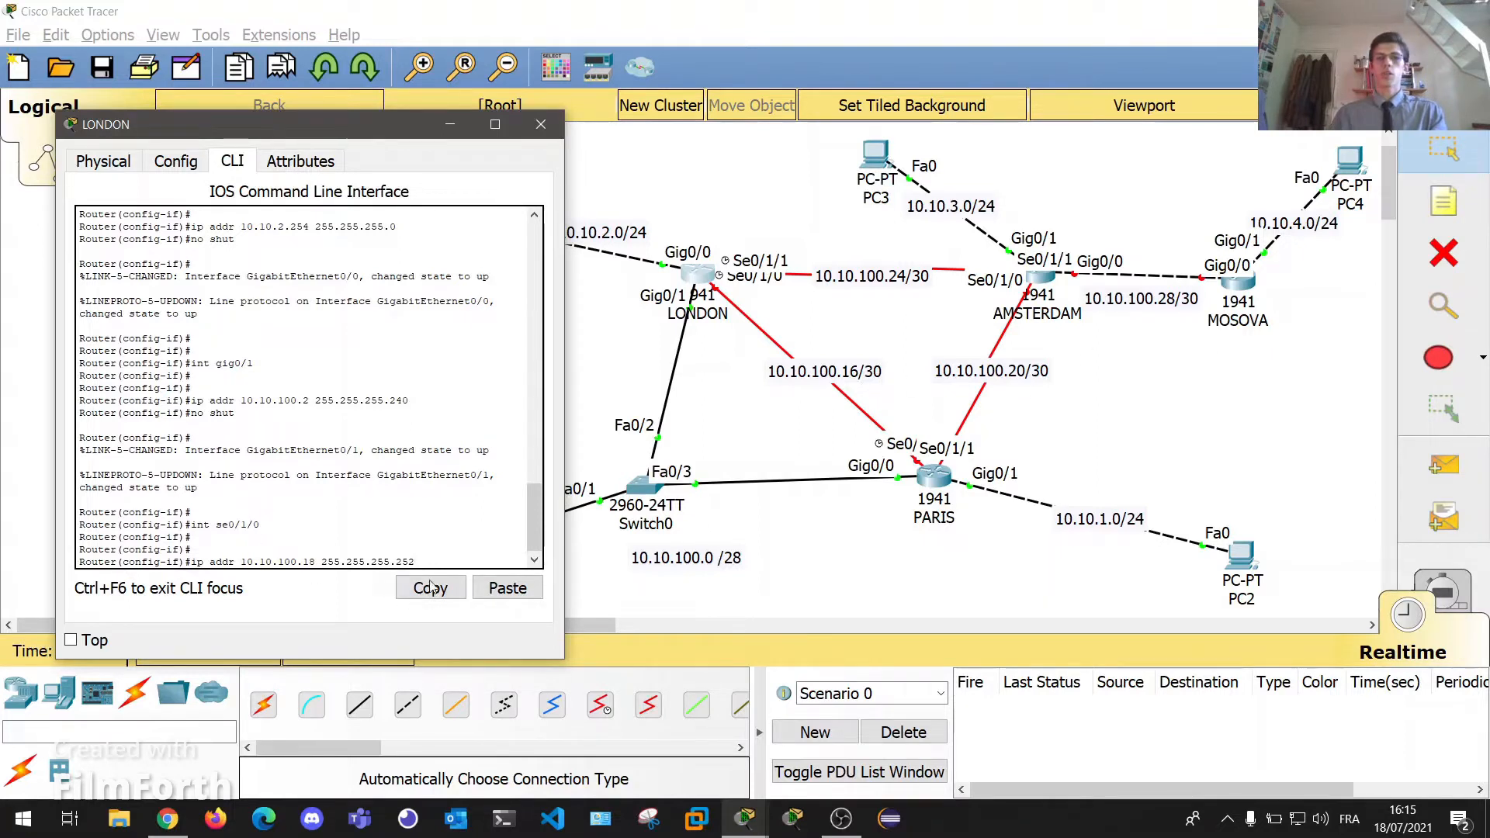
{"action": "key", "text": "Return"}
{"action": "type", "text": "no"}
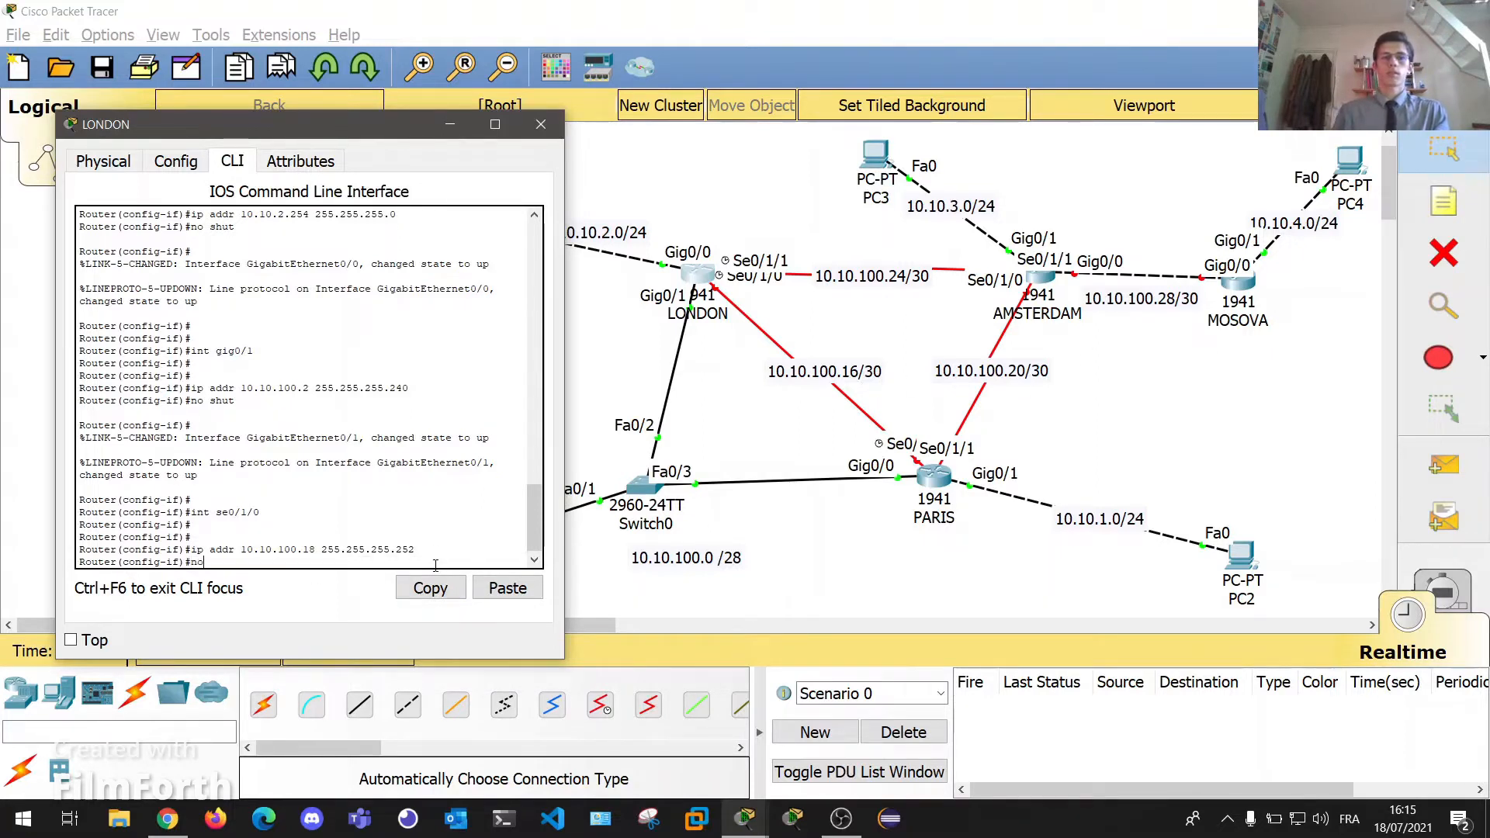
{"action": "type", "text": " shut"}
{"action": "key", "text": "Return"}
{"action": "key", "text": "Return"}
{"action": "key", "text": "Return"}
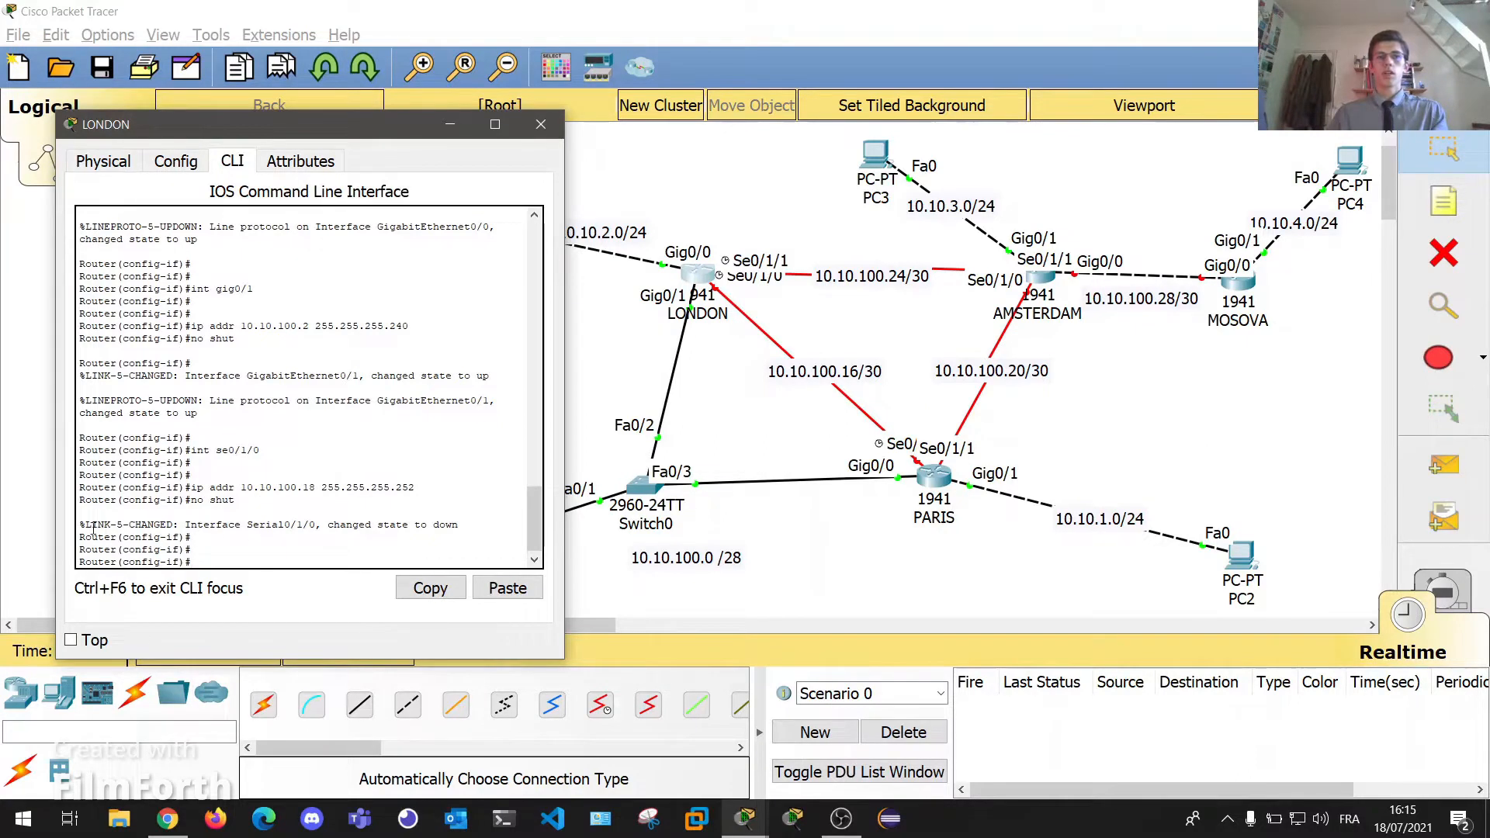
{"action": "left_click_drag", "start_coordinate": [243, 500], "coordinate": [191, 503]}
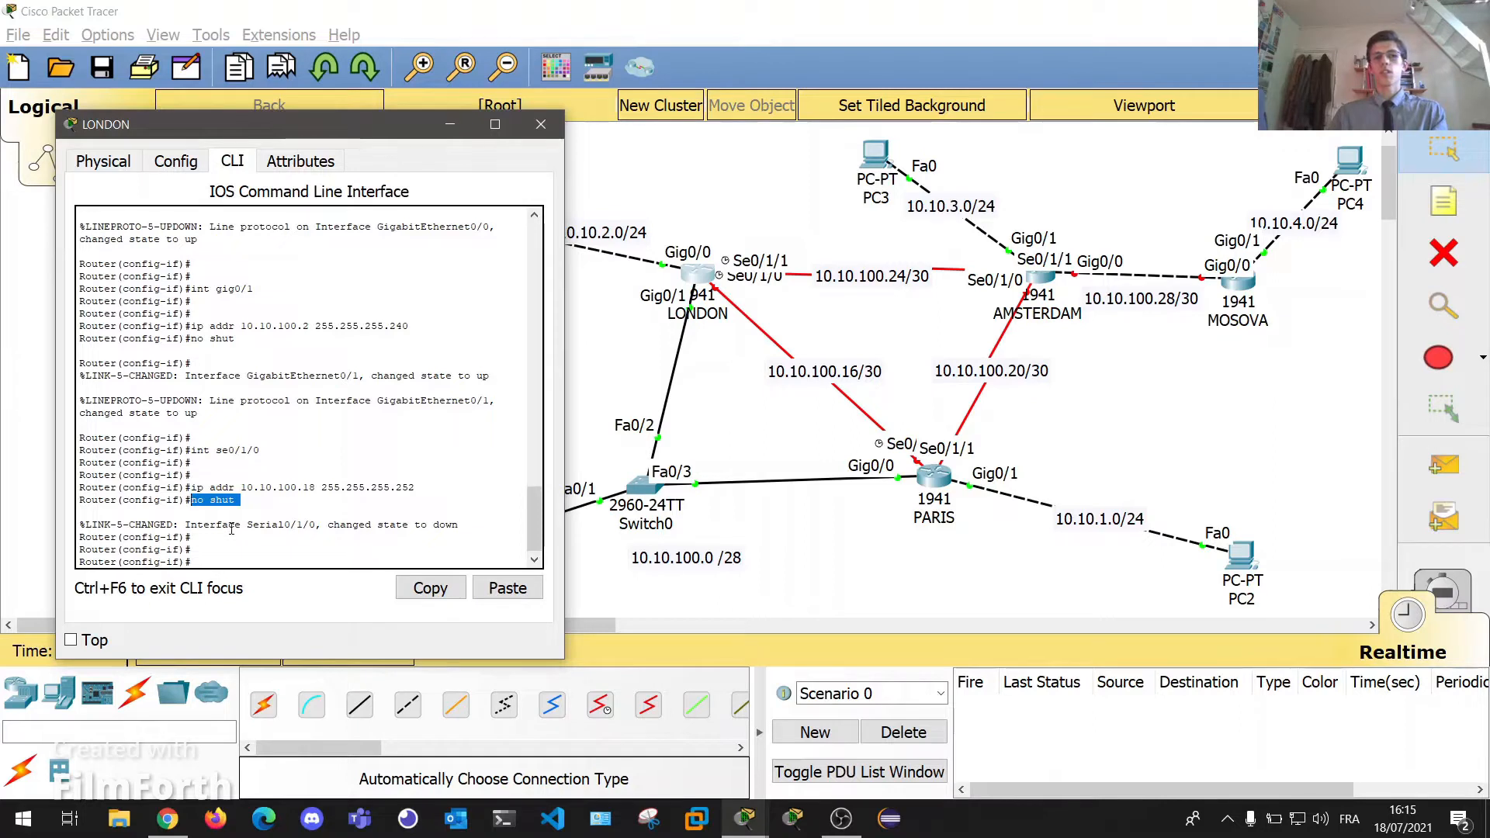
{"action": "left_click_drag", "start_coordinate": [426, 525], "coordinate": [458, 529]}
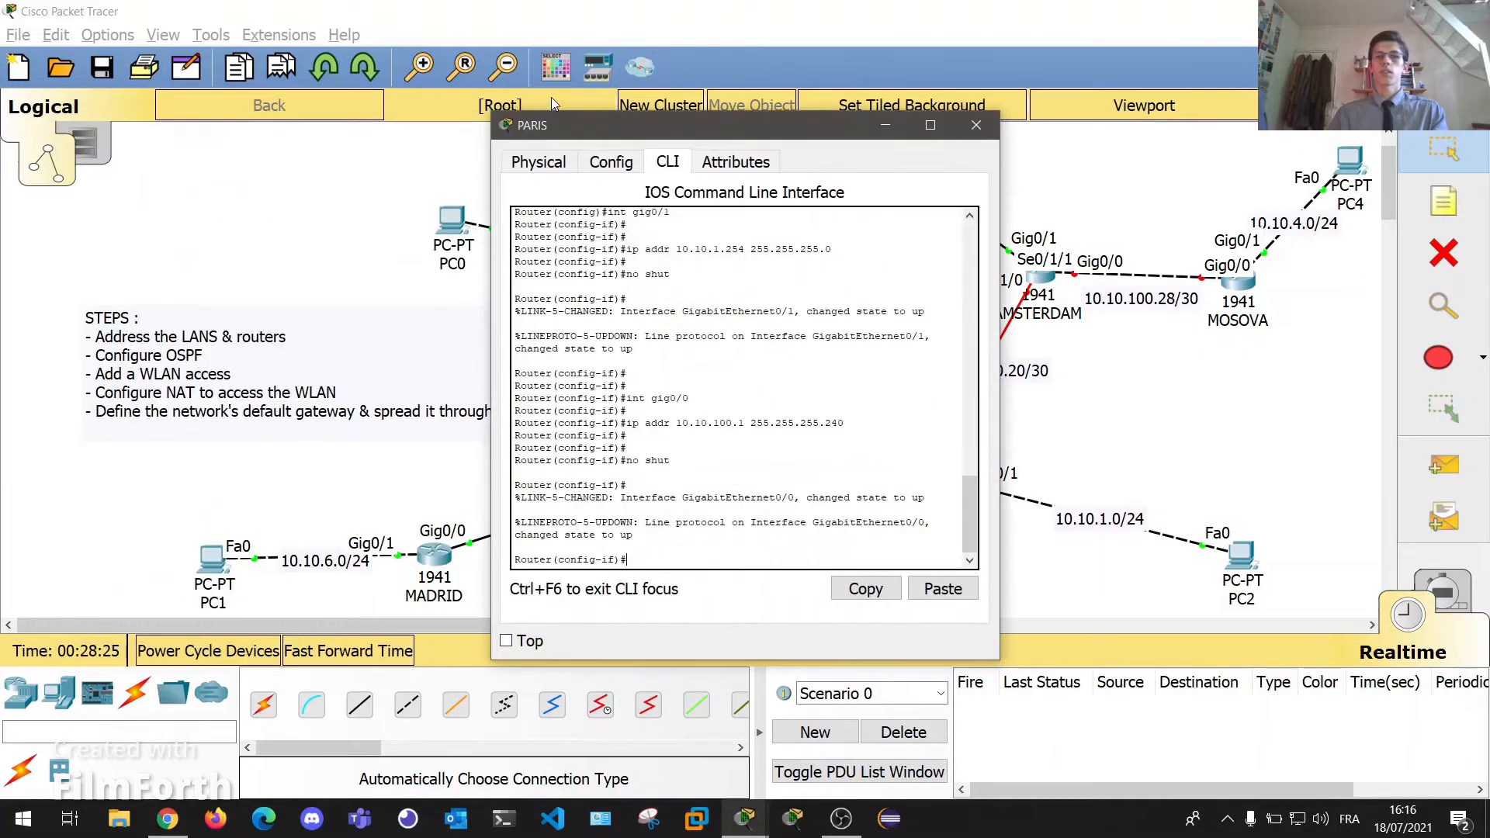
{"action": "left_click_drag", "start_coordinate": [687, 134], "coordinate": [1229, 137]}
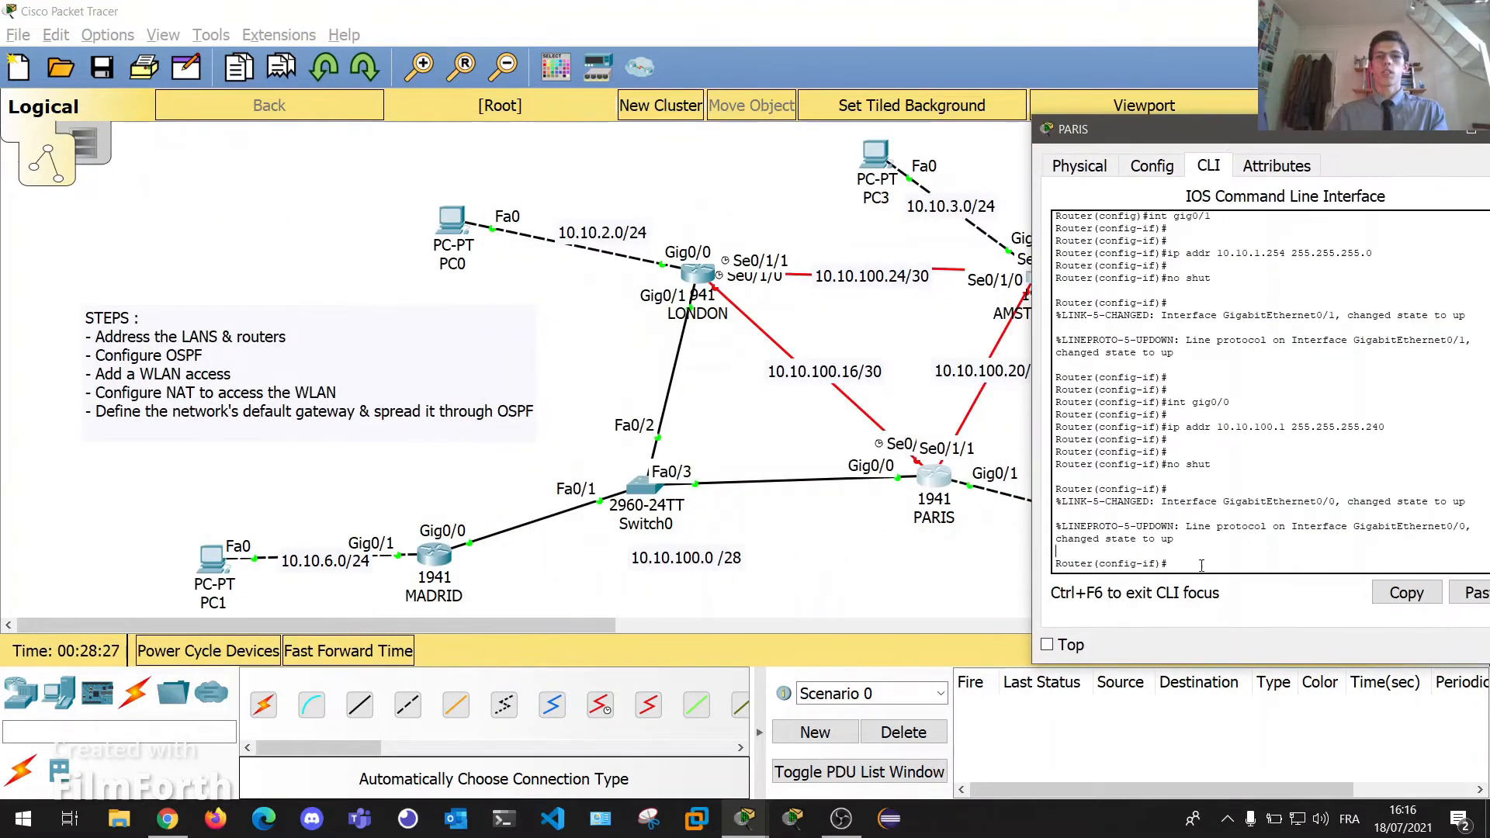
Nudge LONDON on the canvas and select PARIS's Se0/1/1 interface in its CLI.
{"action": "key", "text": "Return"}
{"action": "key", "text": "Return"}
{"action": "key", "text": "Return"}
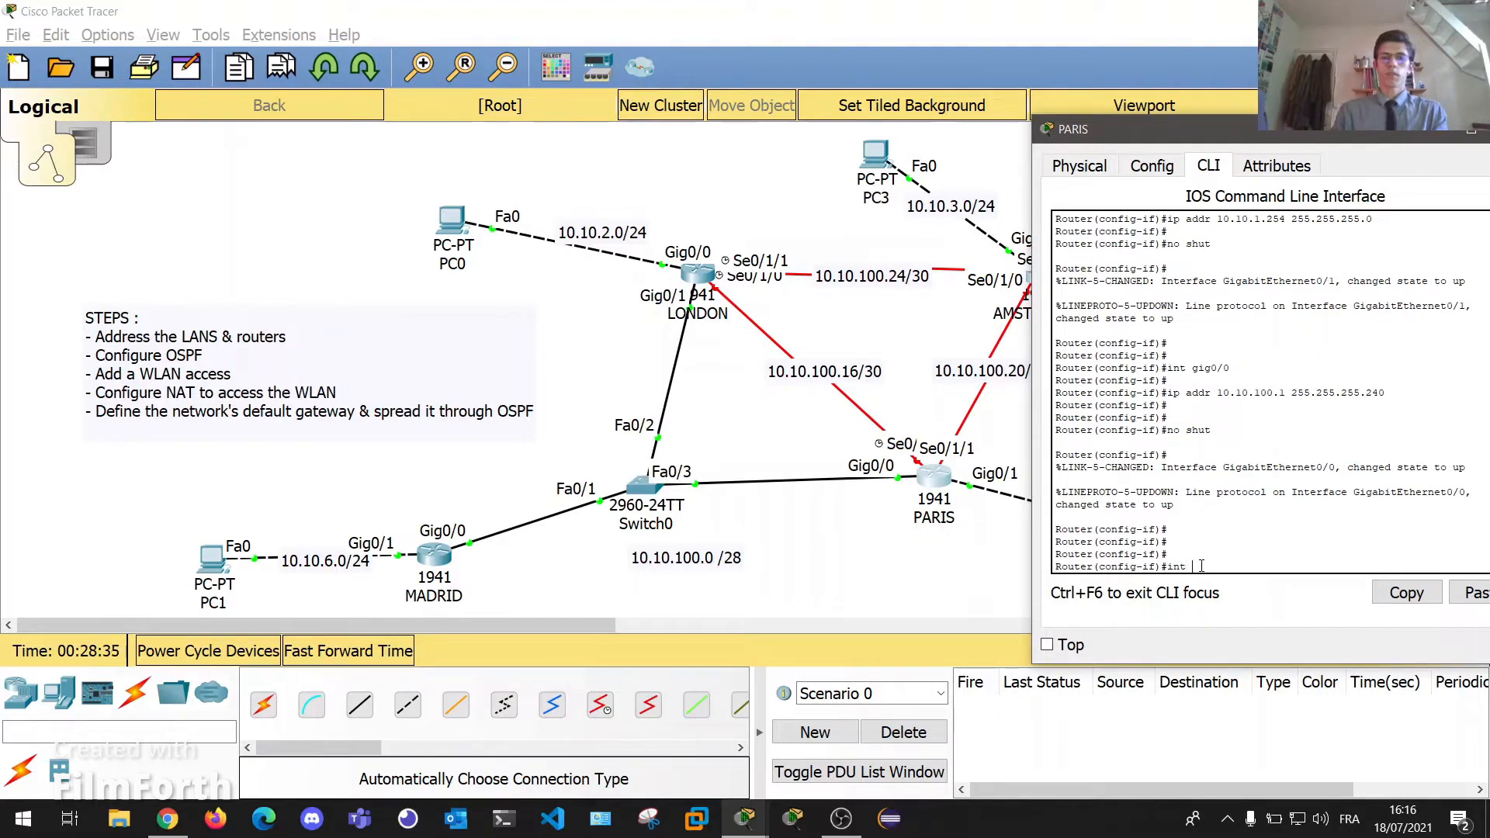
{"action": "left_click_drag", "start_coordinate": [697, 273], "coordinate": [661, 295]}
{"action": "left_click", "coordinate": [935, 473]}
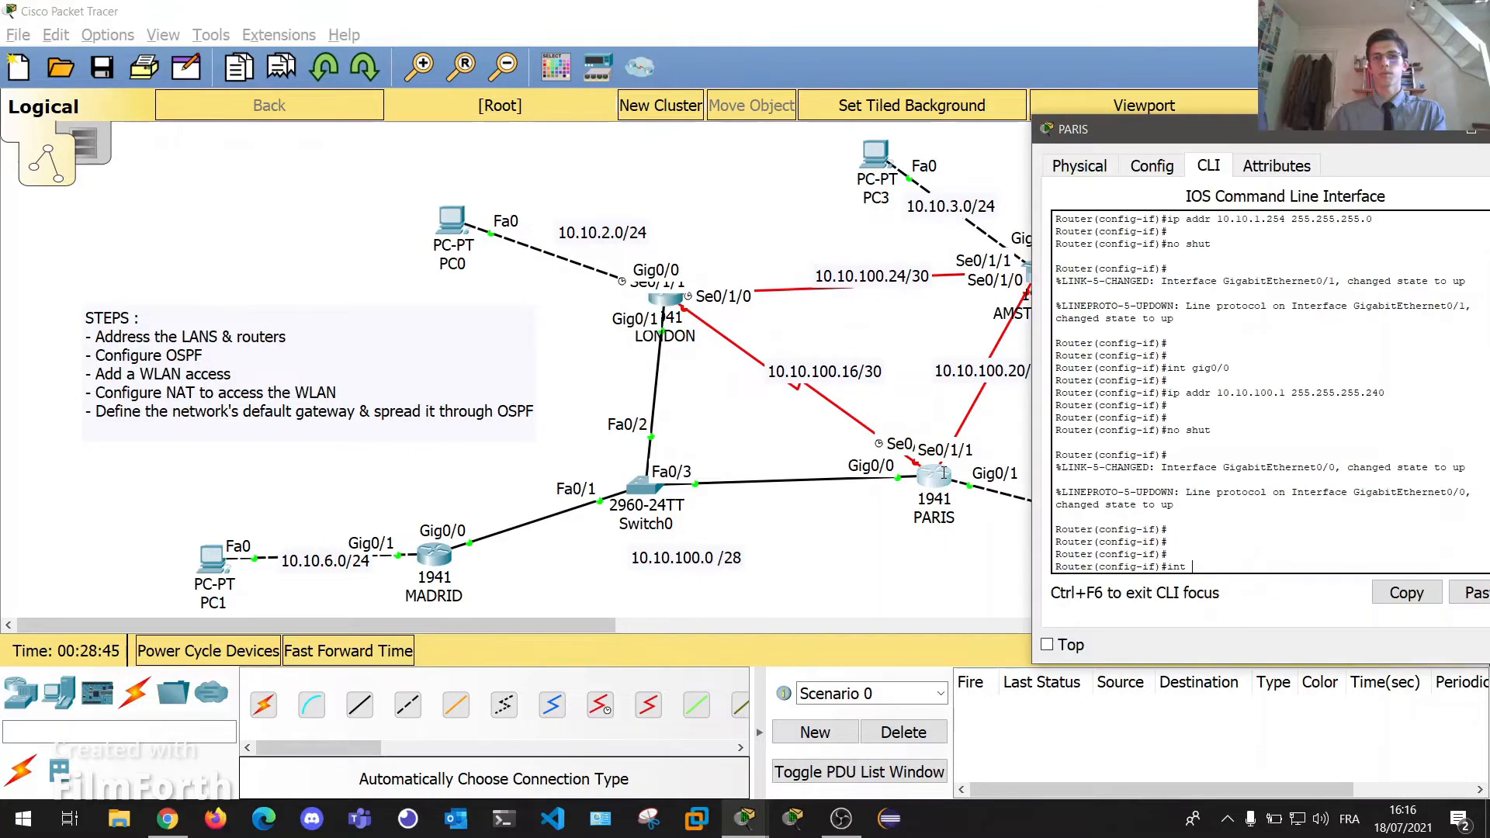
{"action": "type", "text": "se"}
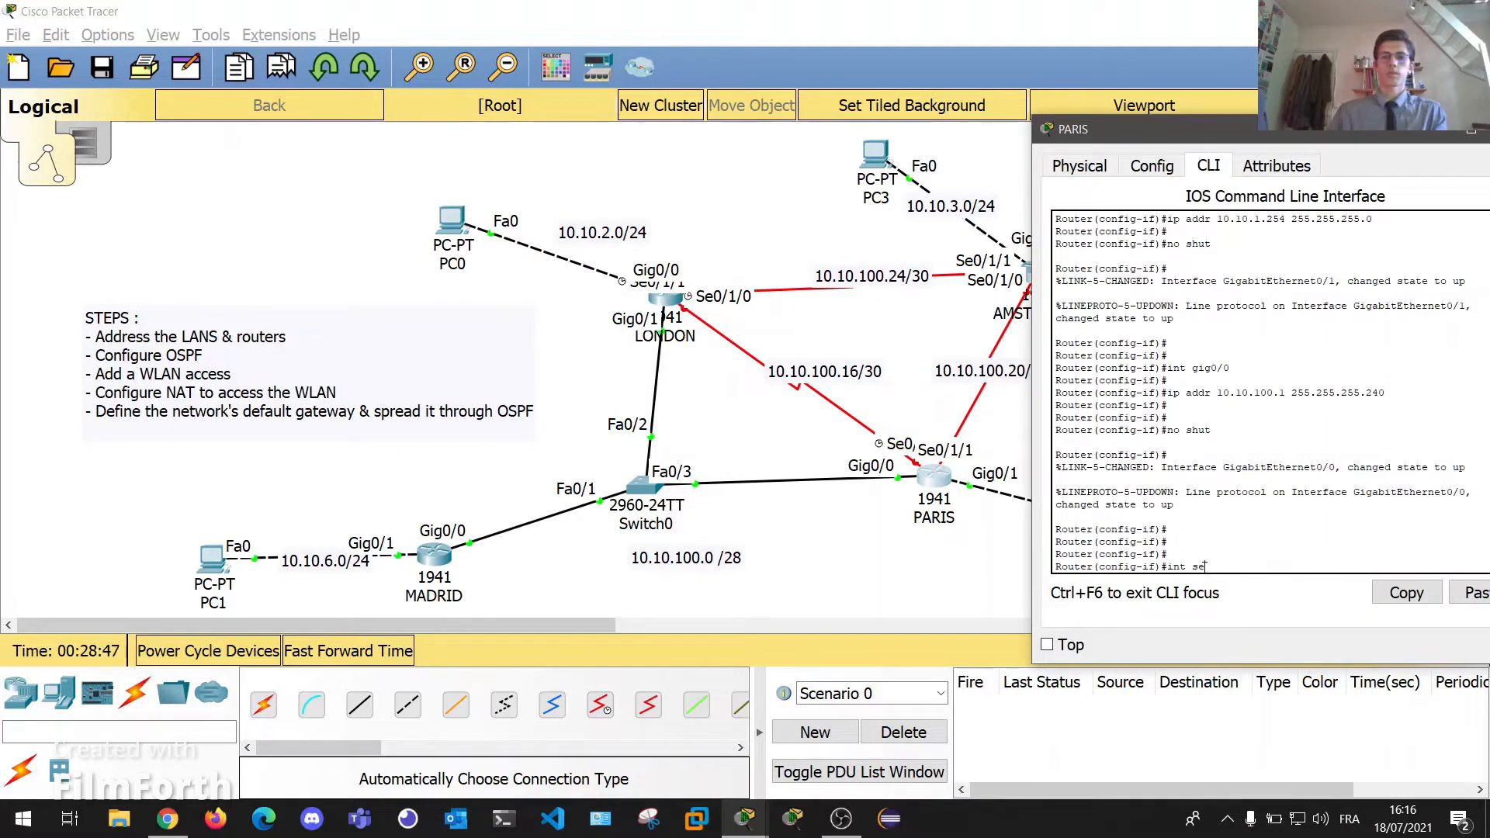
{"action": "type", "text": "0/1/1"}
{"action": "key", "text": "Return"}
{"action": "key", "text": "Return"}
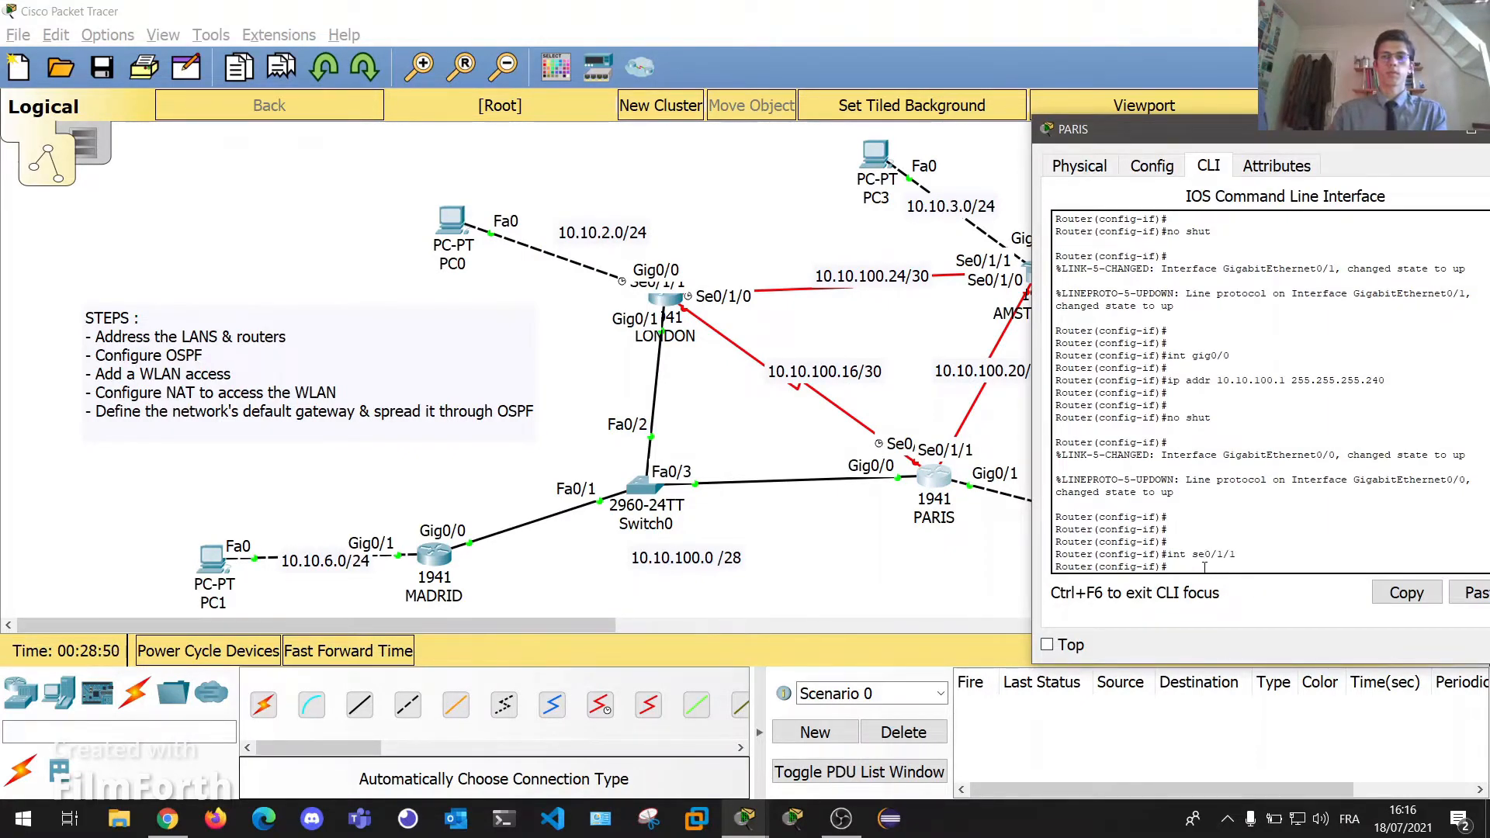
Assign 10.10.100.17 255.255.255.252 to Se0/1/1, enable it, and confirm the link comes up.
{"action": "type", "text": "ip addr 10"}
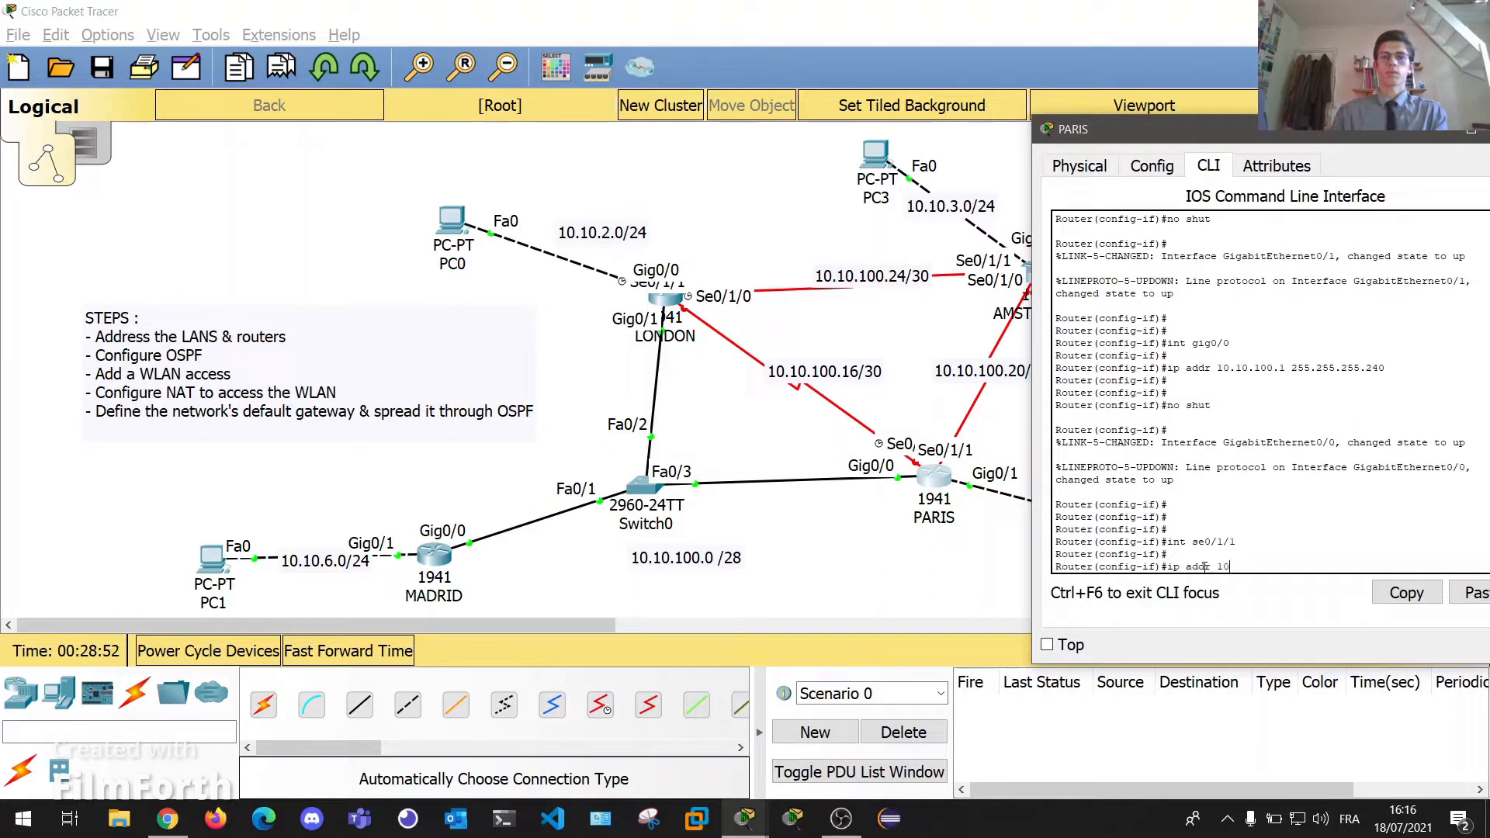
{"action": "type", "text": ".10.100.17 255.255.255.252"}
{"action": "key", "text": "Return"}
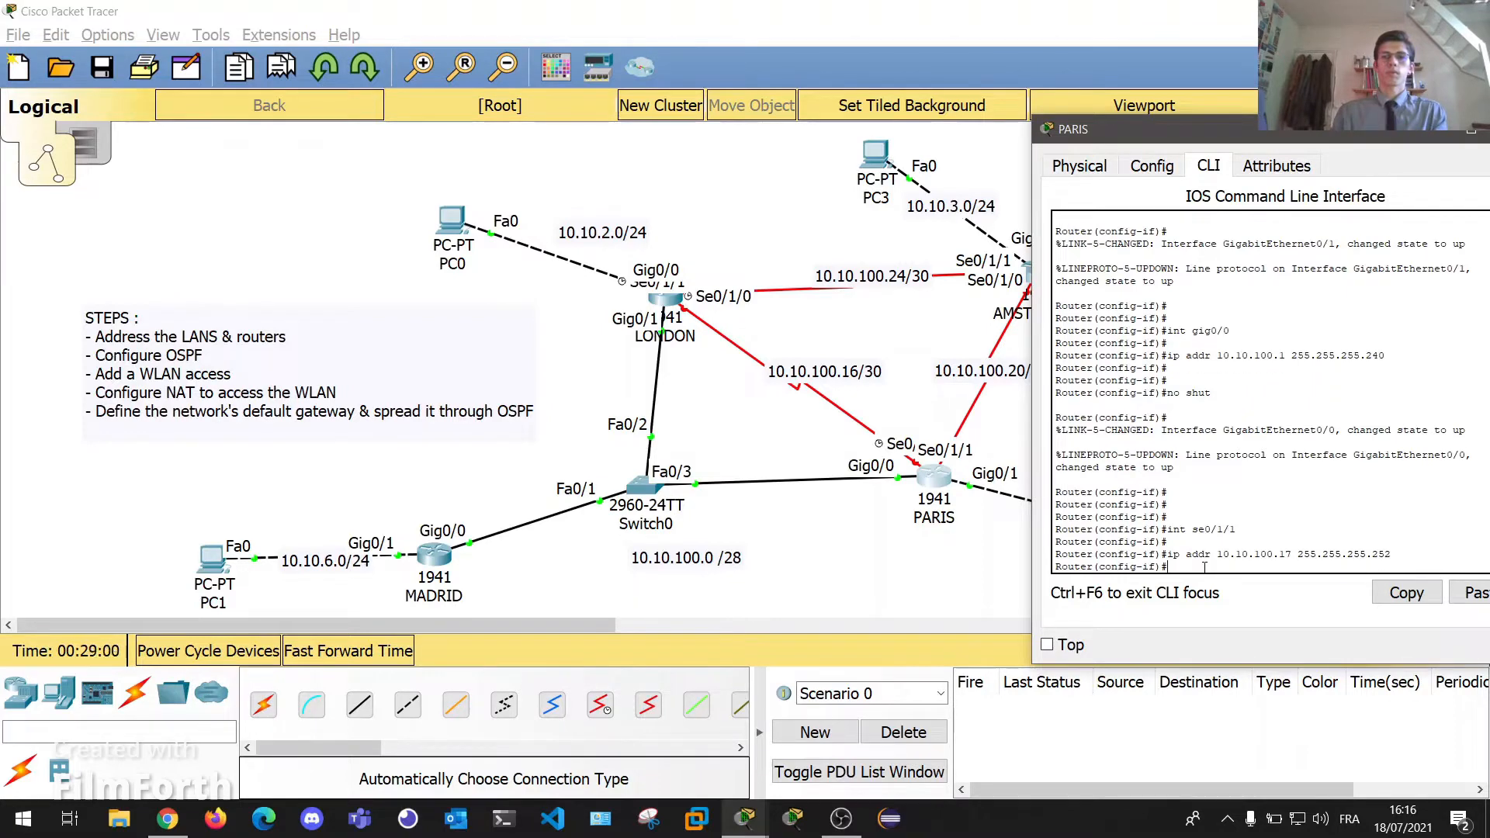
{"action": "type", "text": "no shut"}
{"action": "key", "text": "Return"}
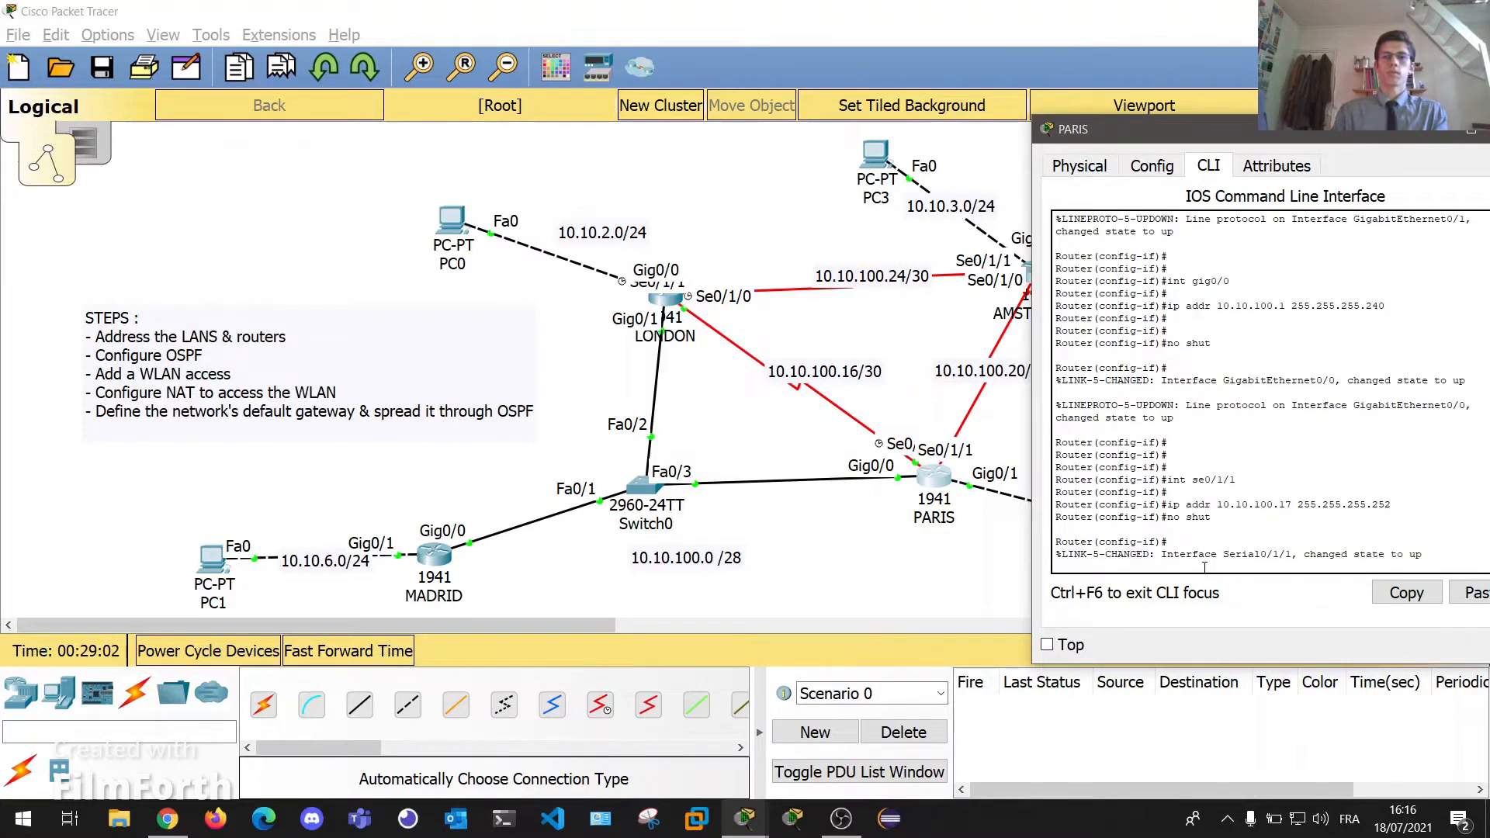
{"action": "key", "text": "Return"}
{"action": "key", "text": "Return"}
{"action": "key", "text": "Return"}
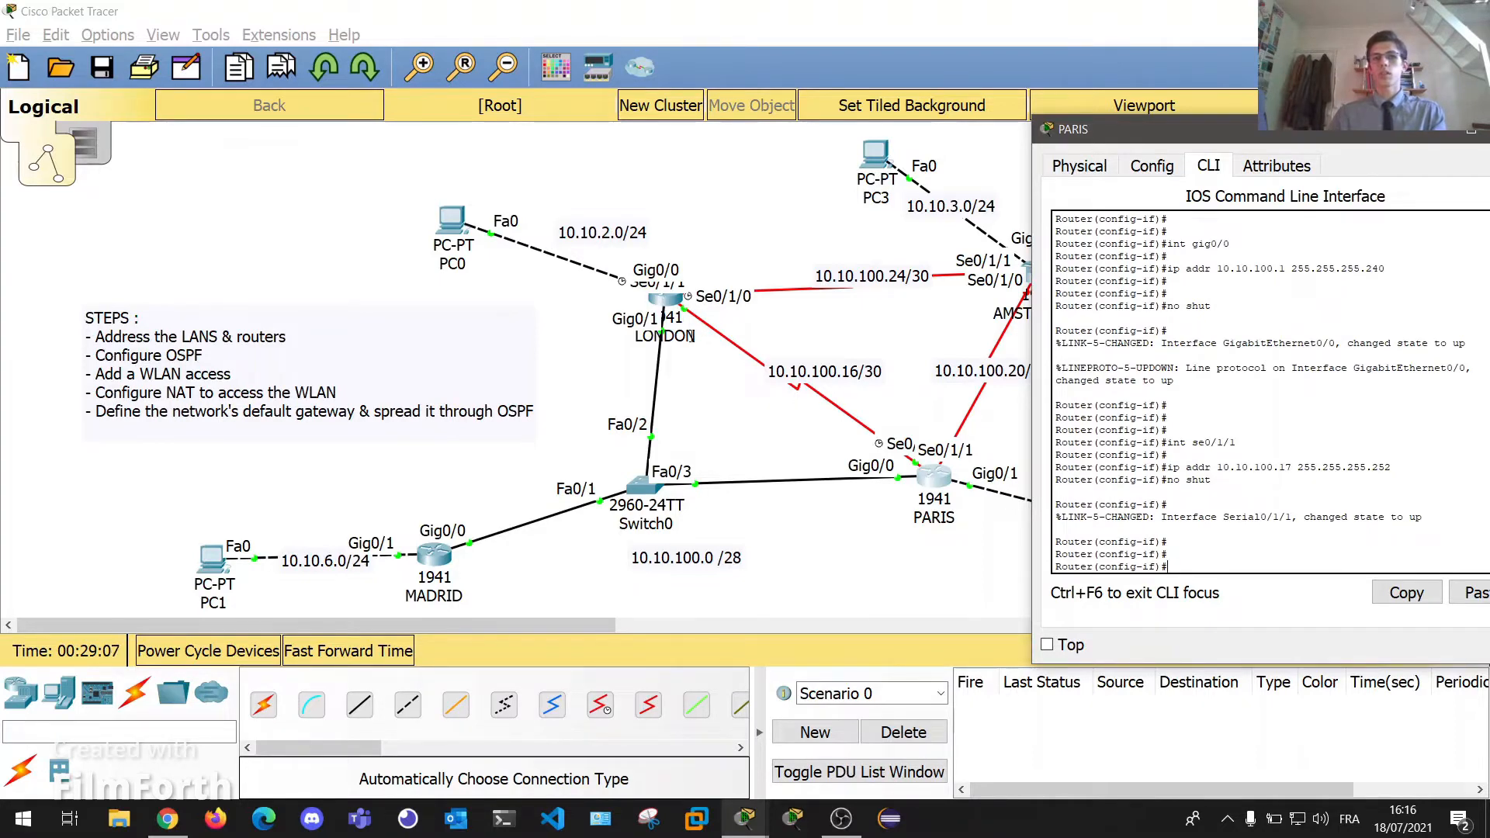
{"action": "left_click_drag", "start_coordinate": [706, 354], "coordinate": [681, 309]}
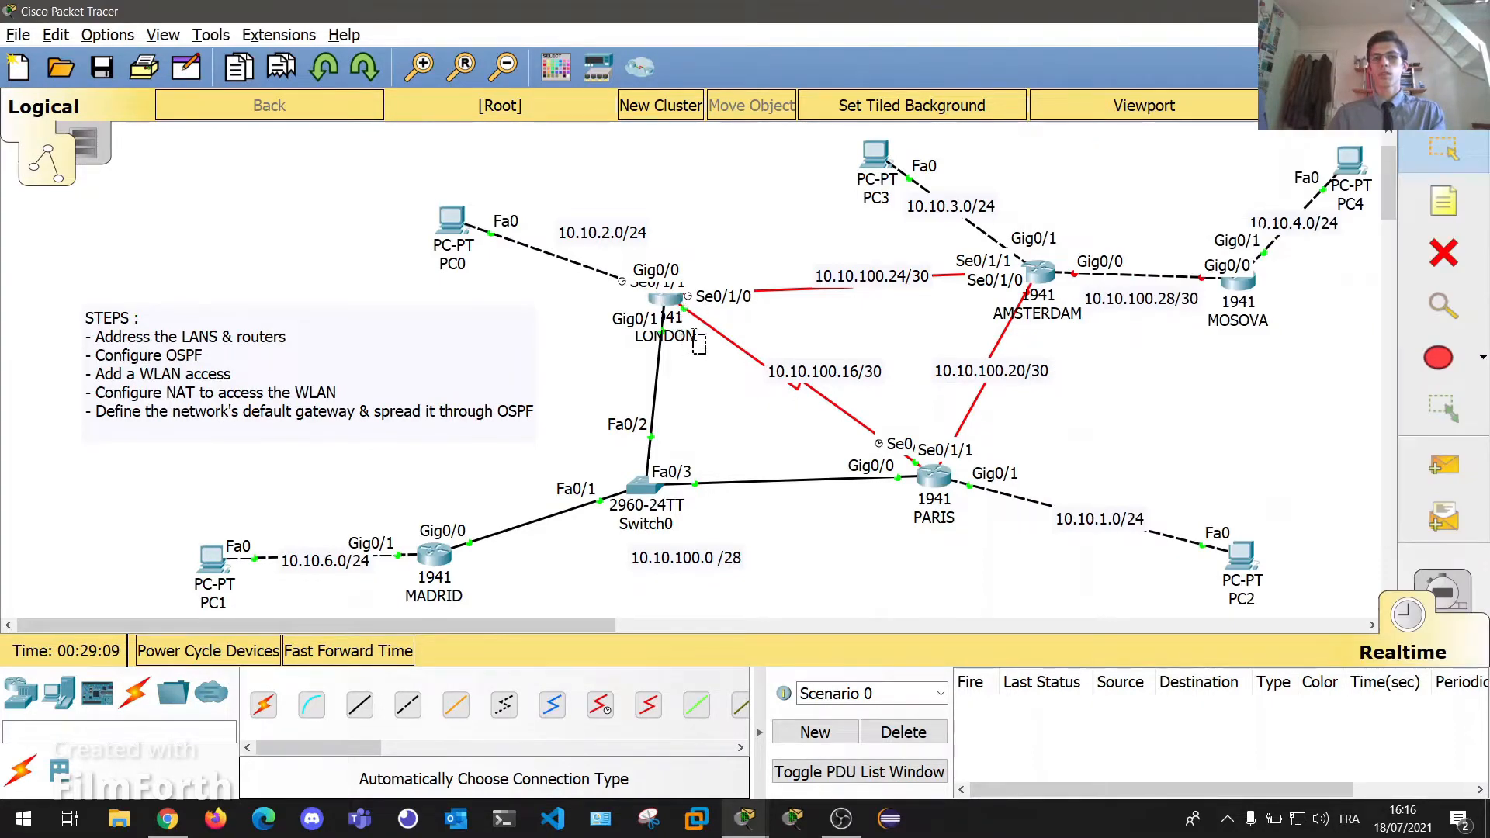
{"action": "left_click", "coordinate": [920, 470]}
{"action": "left_click", "coordinate": [1141, 565]}
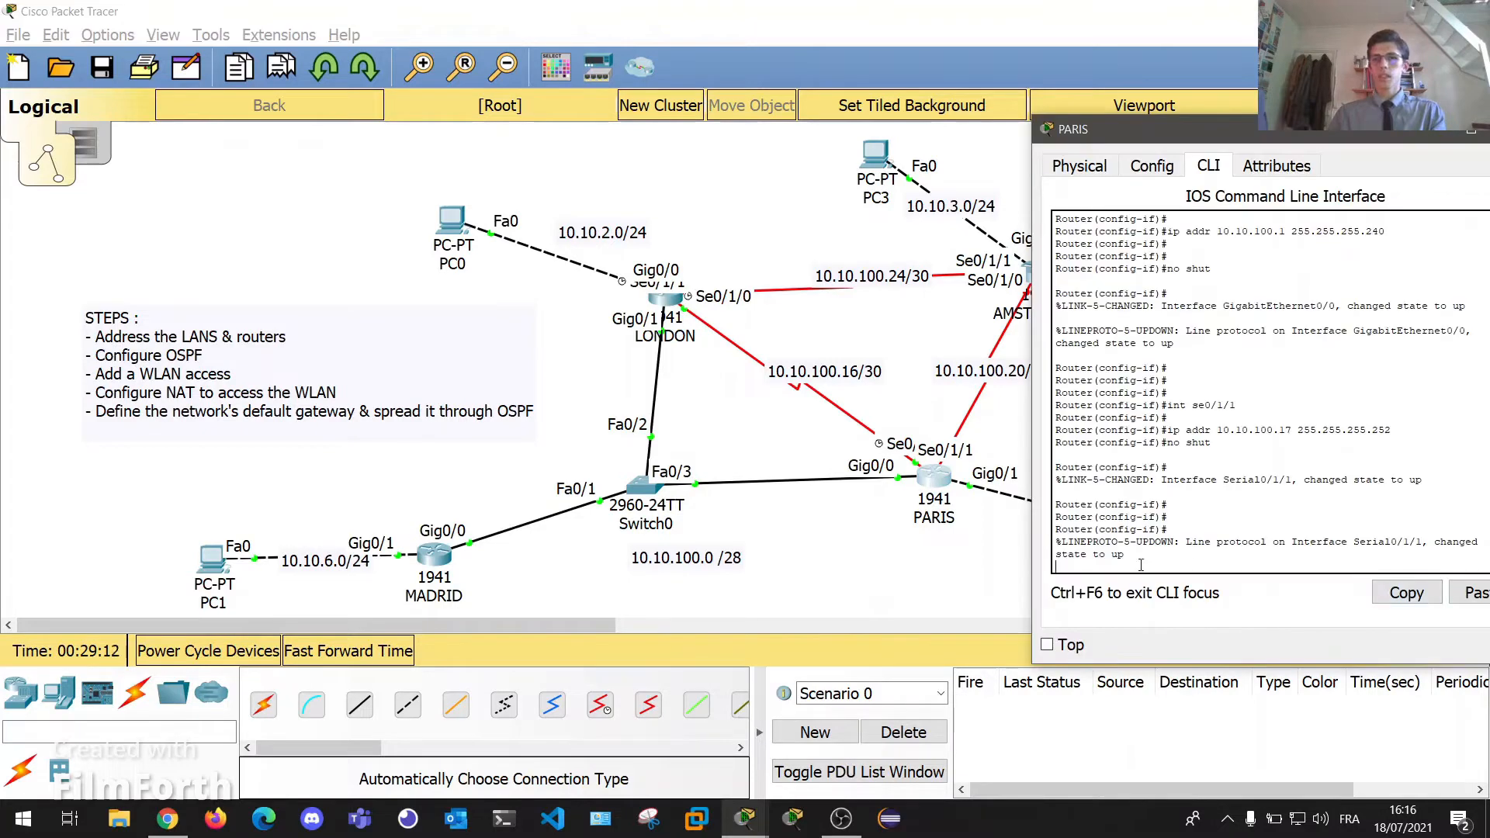
{"action": "left_click_drag", "start_coordinate": [1130, 555], "coordinate": [1106, 556]}
{"action": "left_click_drag", "start_coordinate": [1304, 126], "coordinate": [1104, 146]}
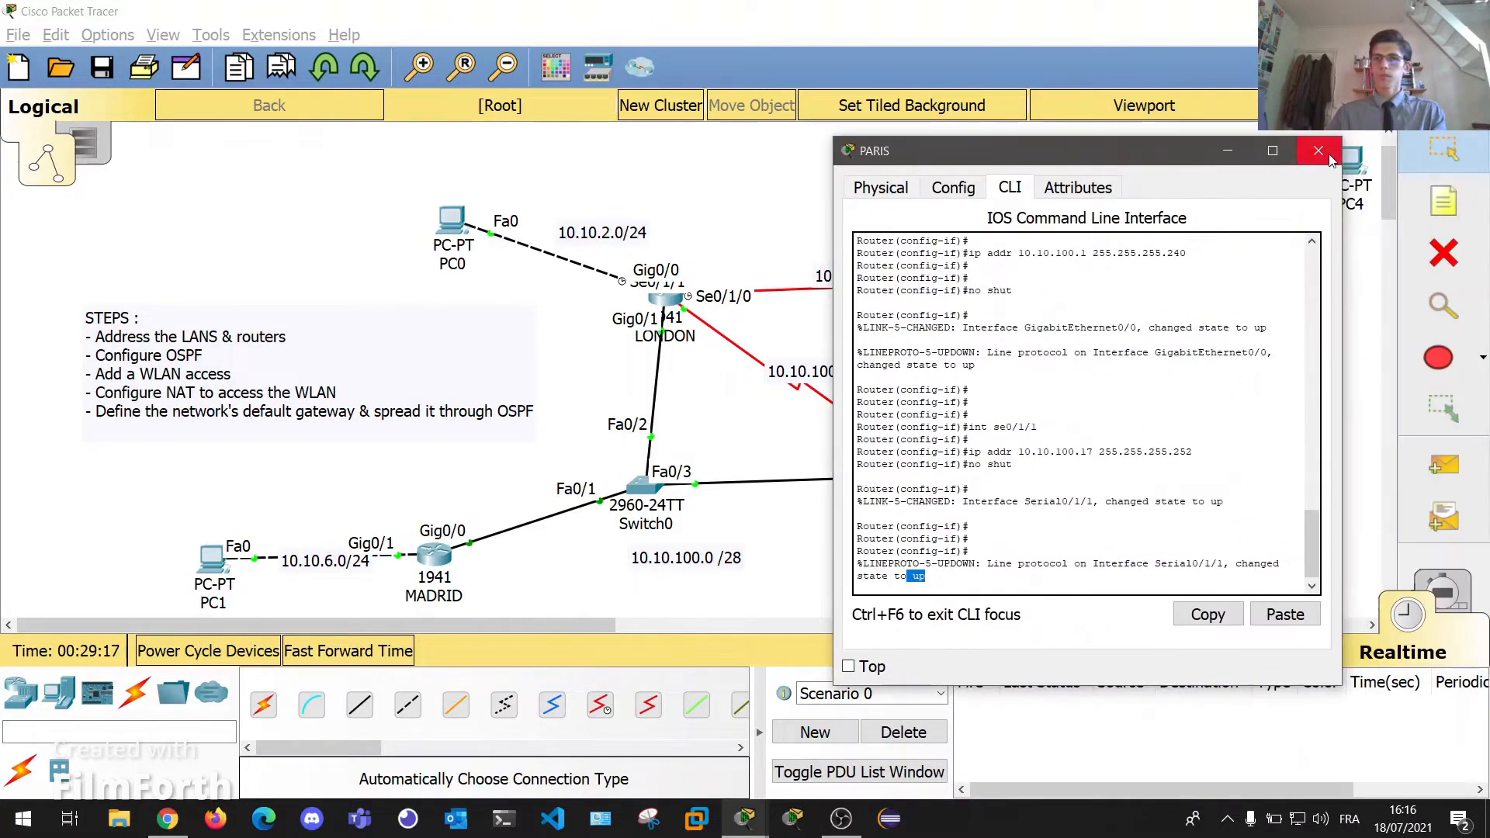
Move the AMSTERDAM router slightly right on the topology.
{"action": "left_click", "coordinate": [1329, 152]}
{"action": "left_click", "coordinate": [677, 309]}
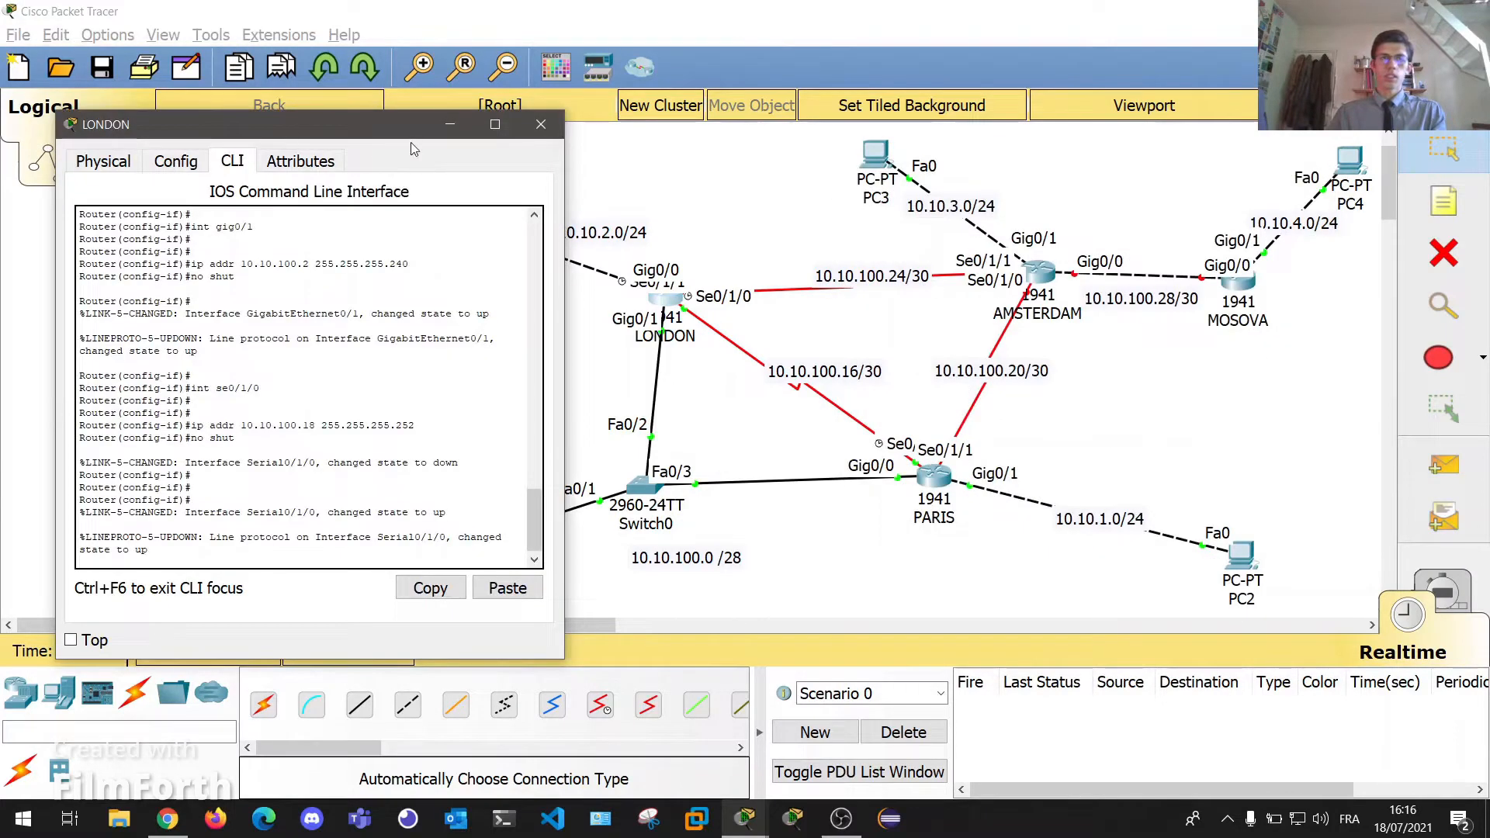
{"action": "left_click", "coordinate": [543, 127]}
{"action": "left_click", "coordinate": [934, 475]}
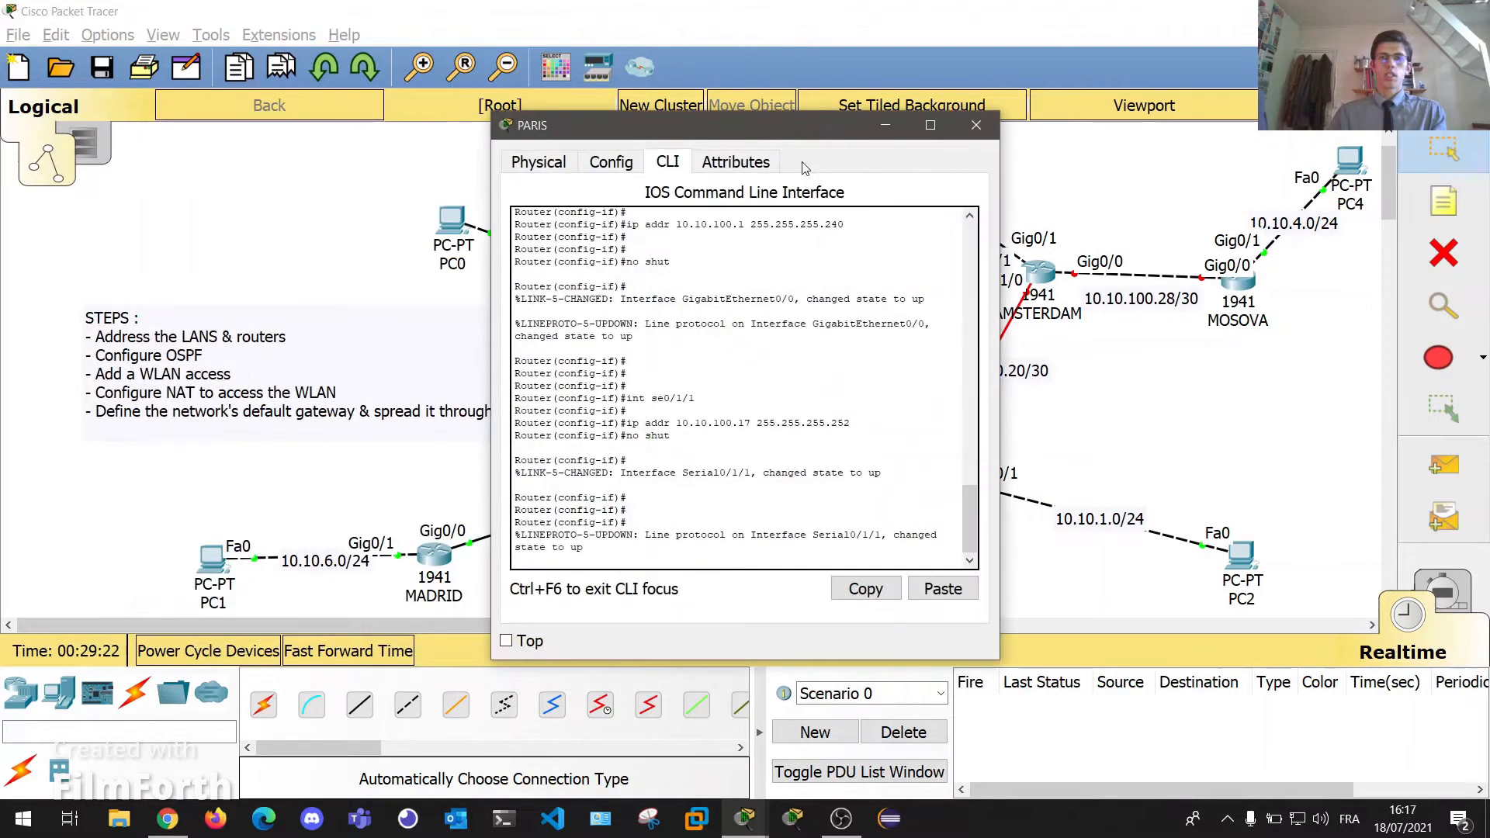
{"action": "left_click_drag", "start_coordinate": [802, 131], "coordinate": [477, 121]}
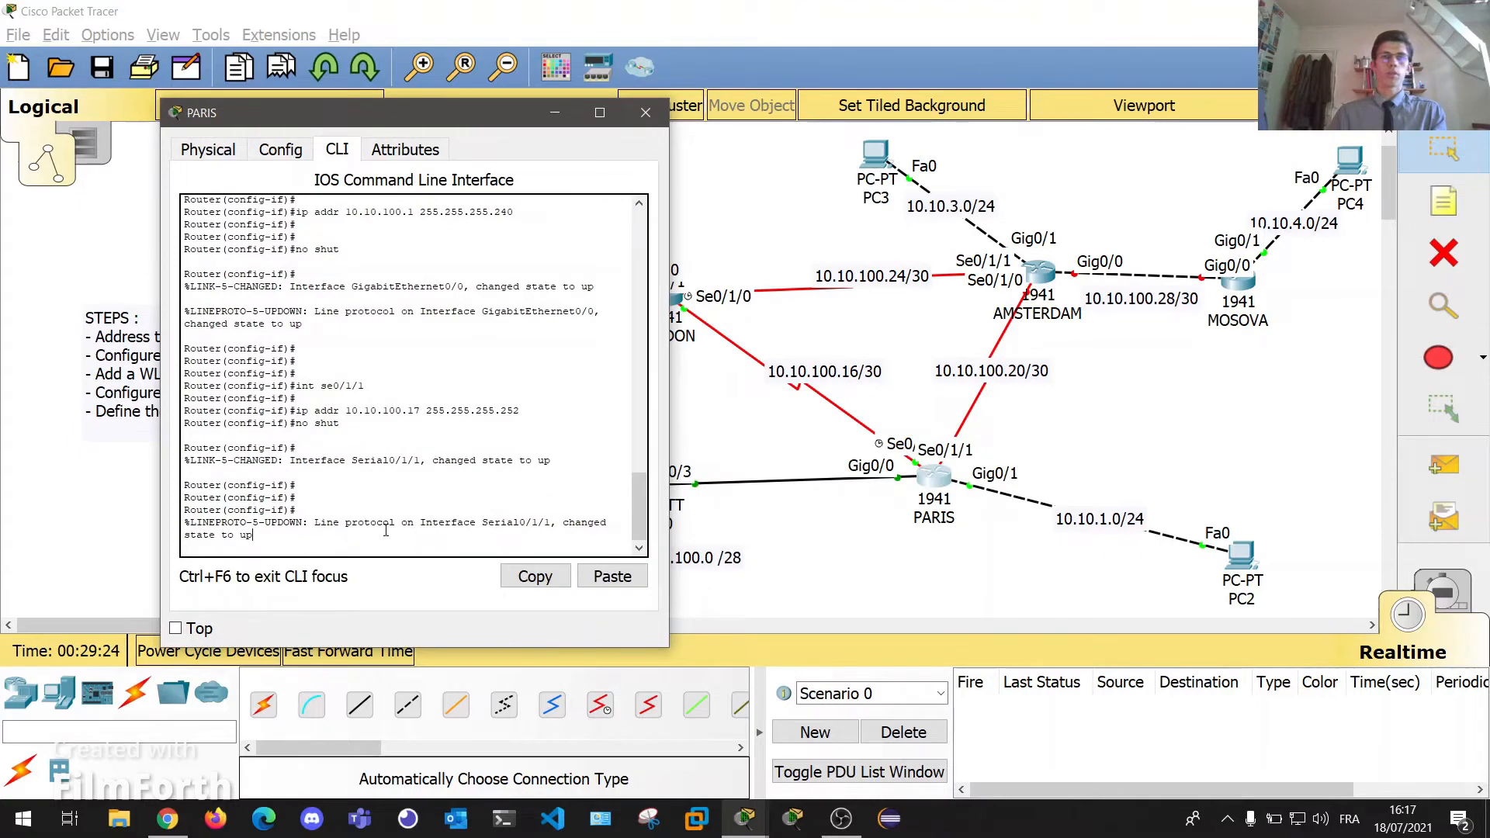
{"action": "key", "text": "Return"}
{"action": "key", "text": "Return"}
{"action": "key", "text": "Return"}
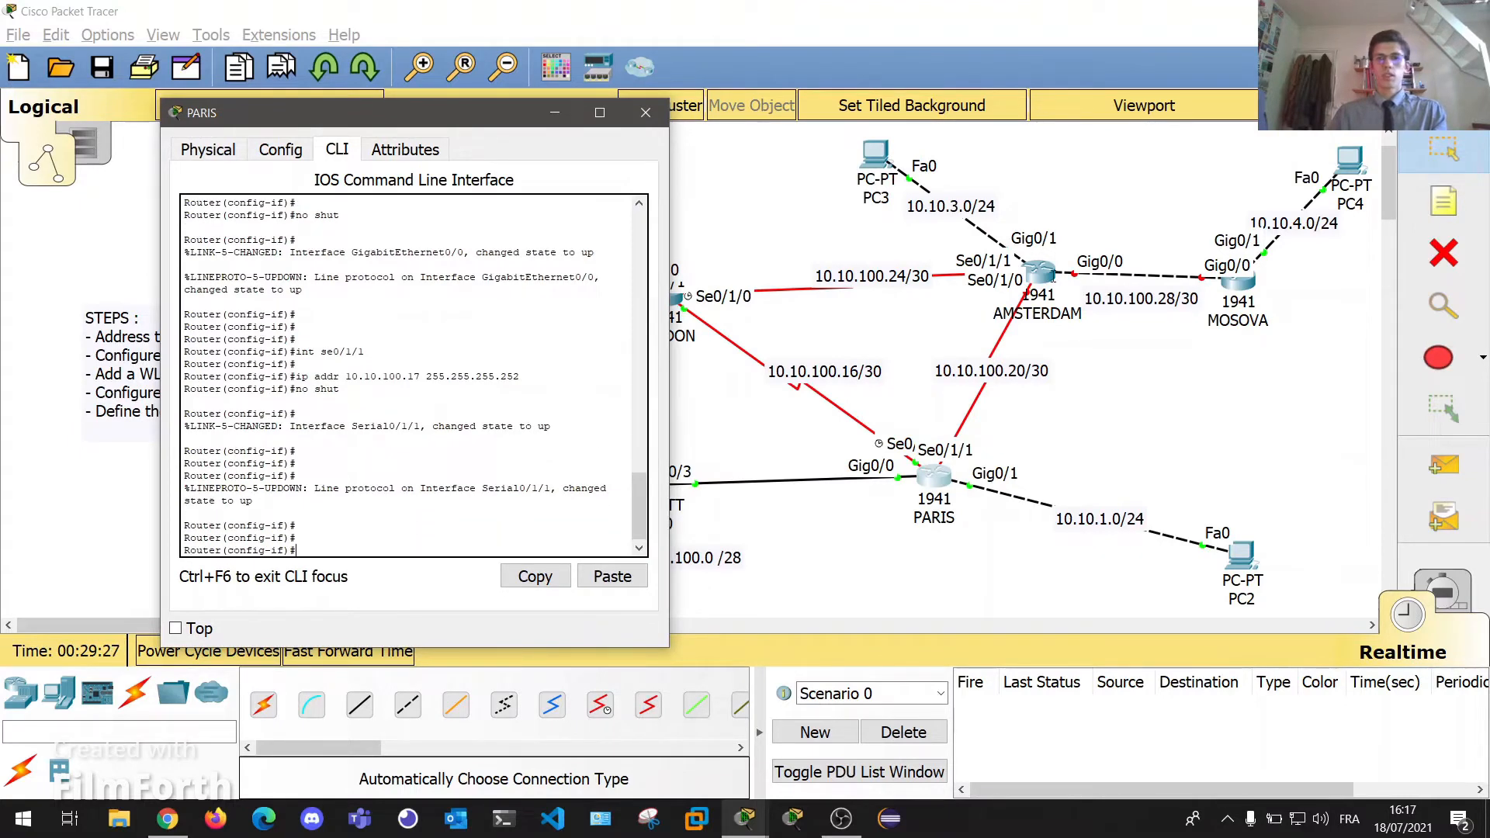
{"action": "left_click_drag", "start_coordinate": [1035, 270], "coordinate": [942, 291]}
{"action": "left_click_drag", "start_coordinate": [881, 301], "coordinate": [984, 295]}
Address PARIS's Se0/1/0 as 10.10.100.21 255.255.255.252 and enable it with no shut.
{"action": "left_click", "coordinate": [933, 475]}
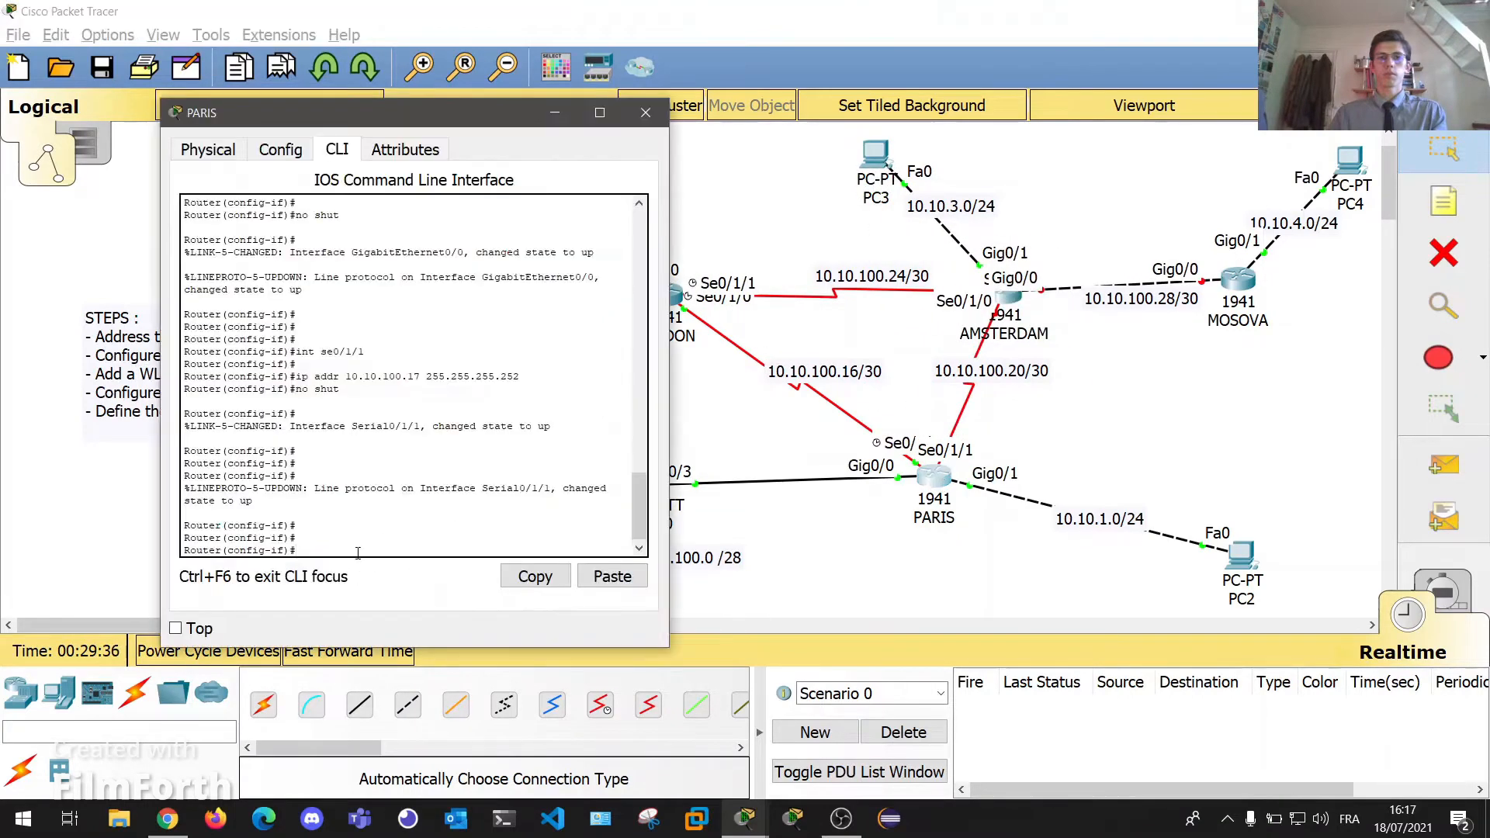
{"action": "type", "text": "int se "}
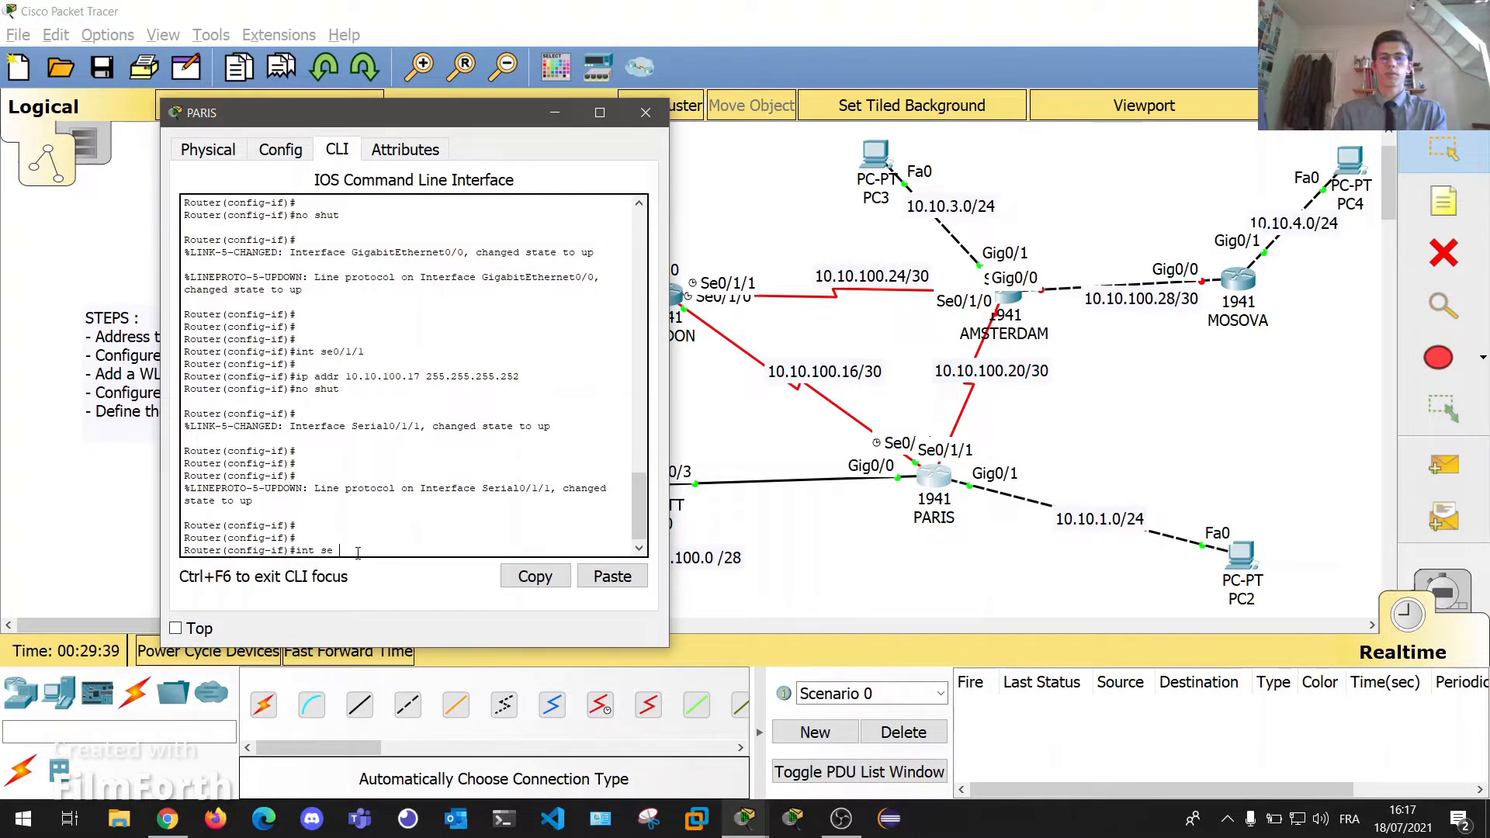
{"action": "type", "text": "0/1/0"}
{"action": "key", "text": "Return"}
{"action": "key", "text": "Return"}
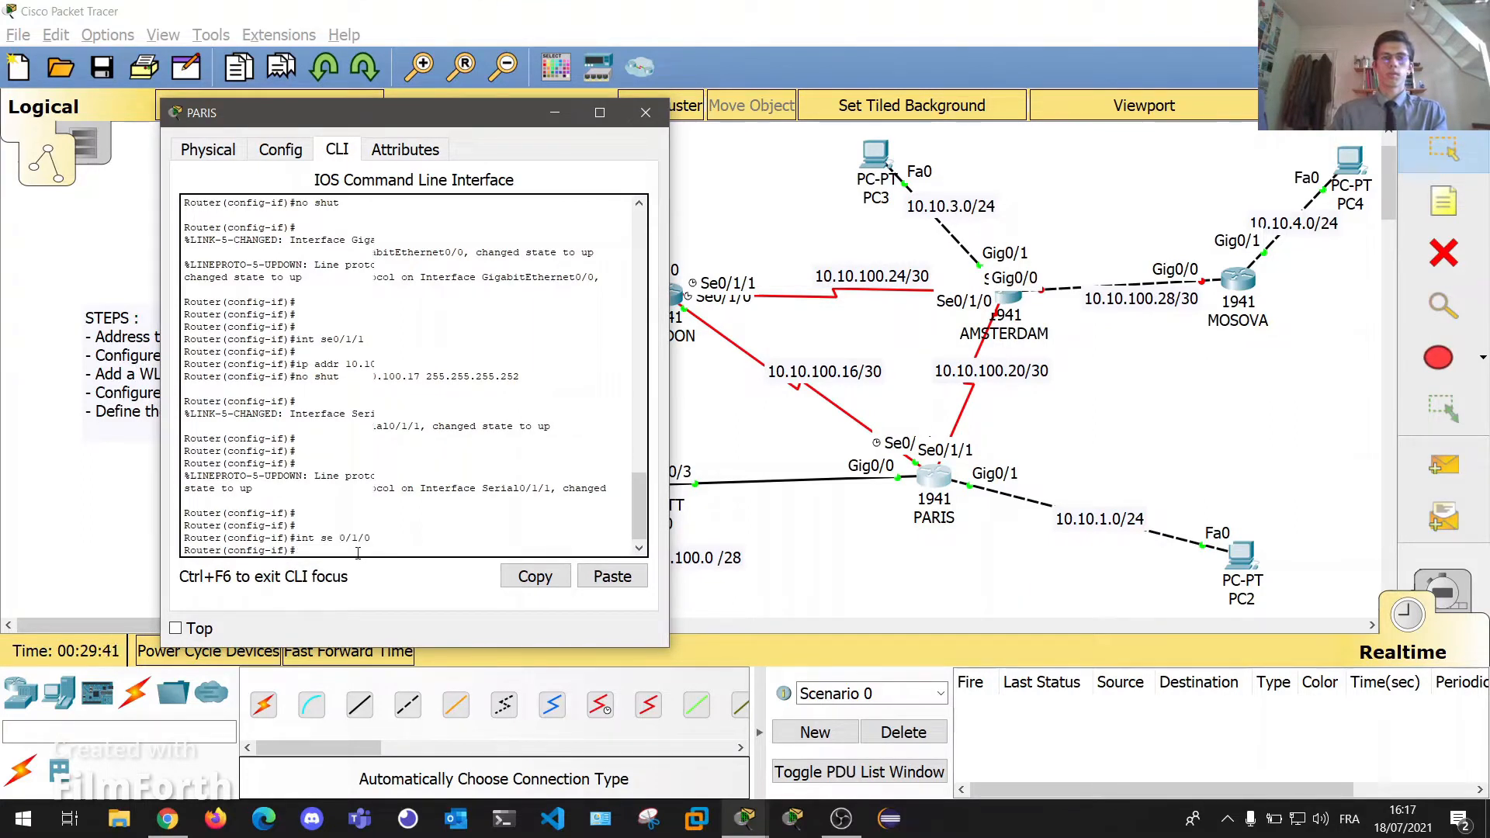
{"action": "type", "text": "ip addr "}
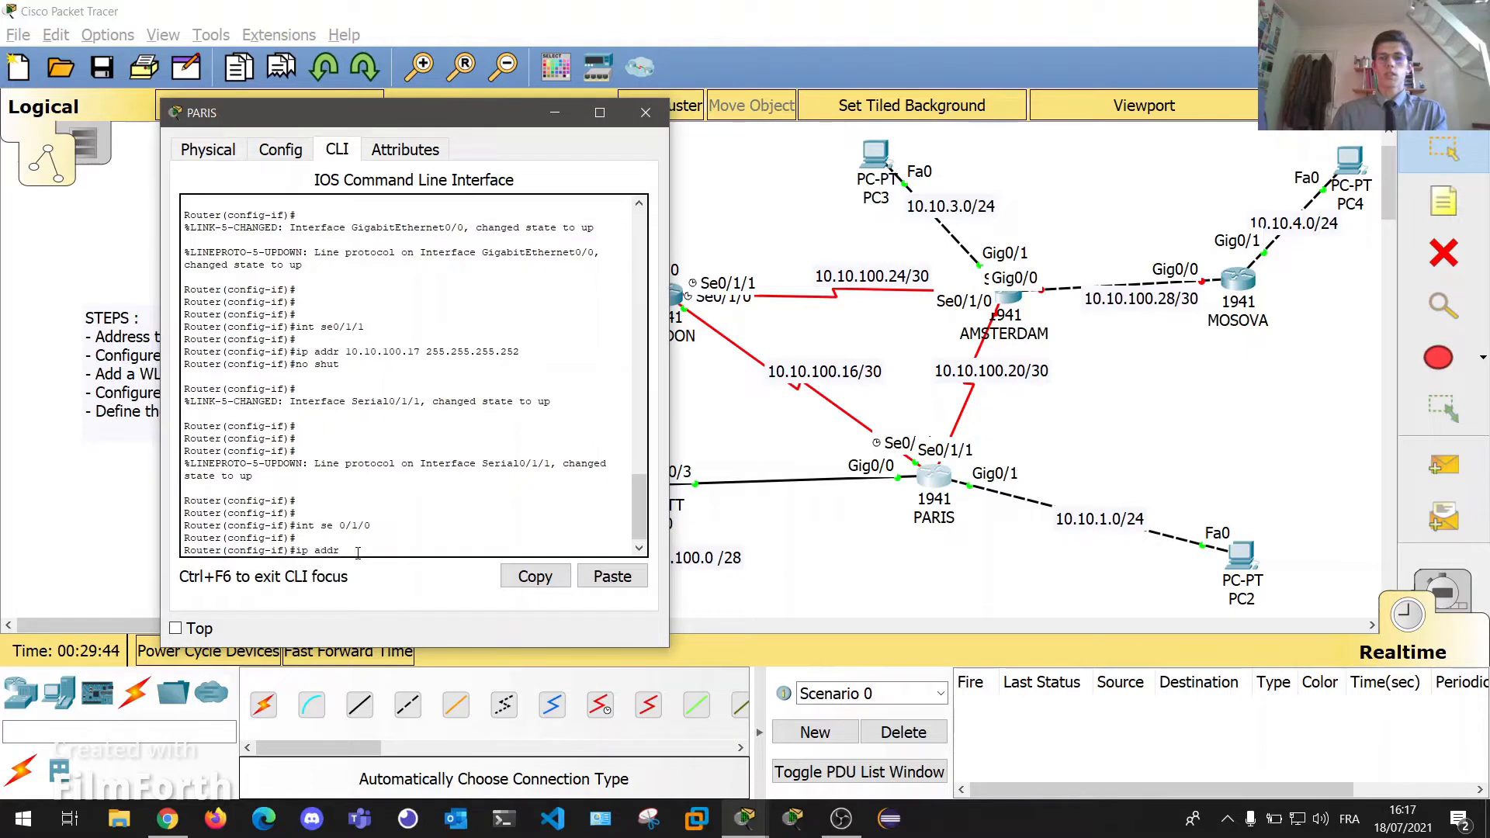
{"action": "type", "text": "10.10.100."}
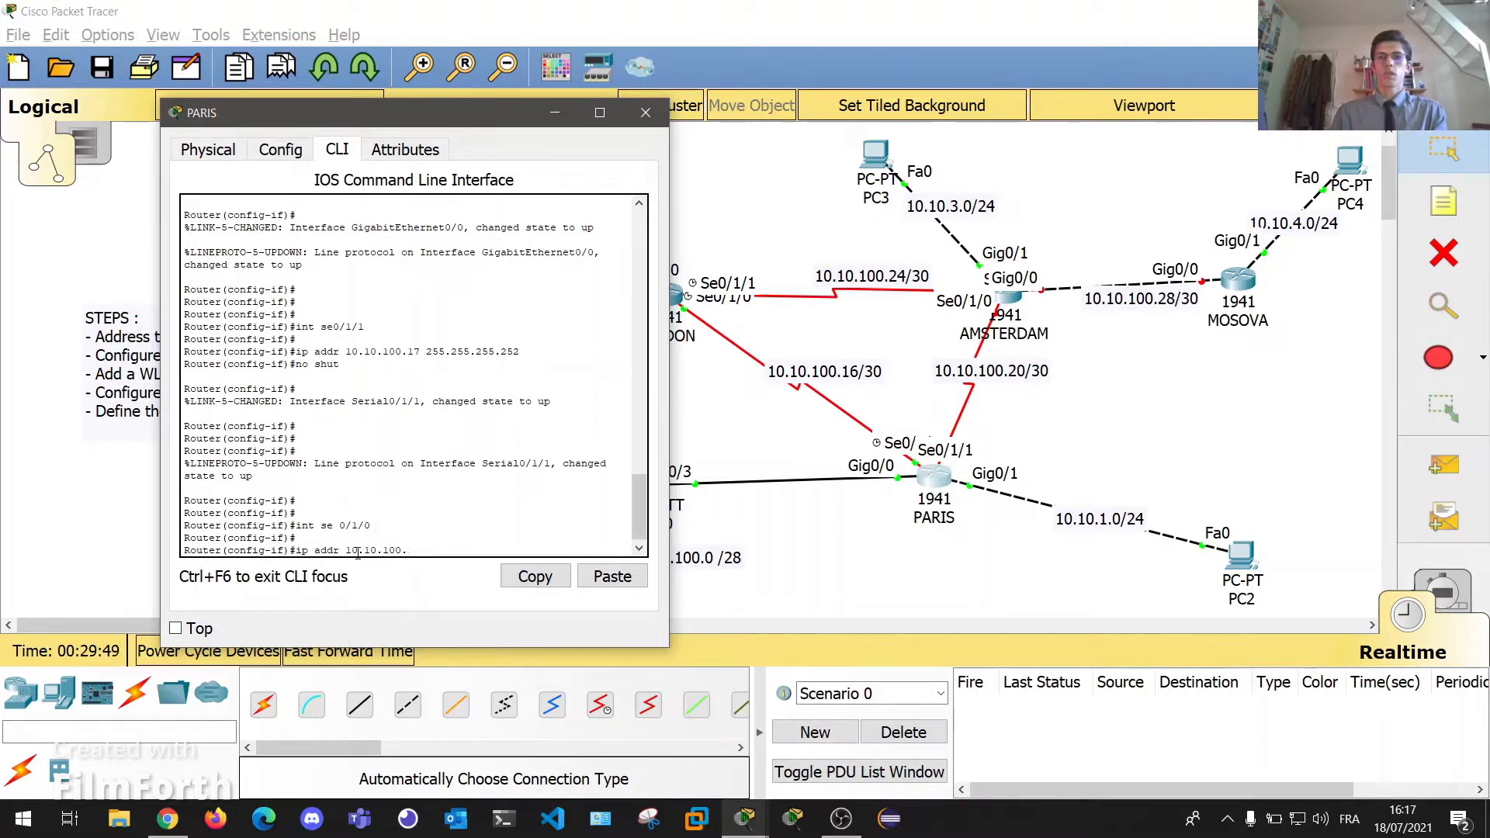
{"action": "type", "text": "21"}
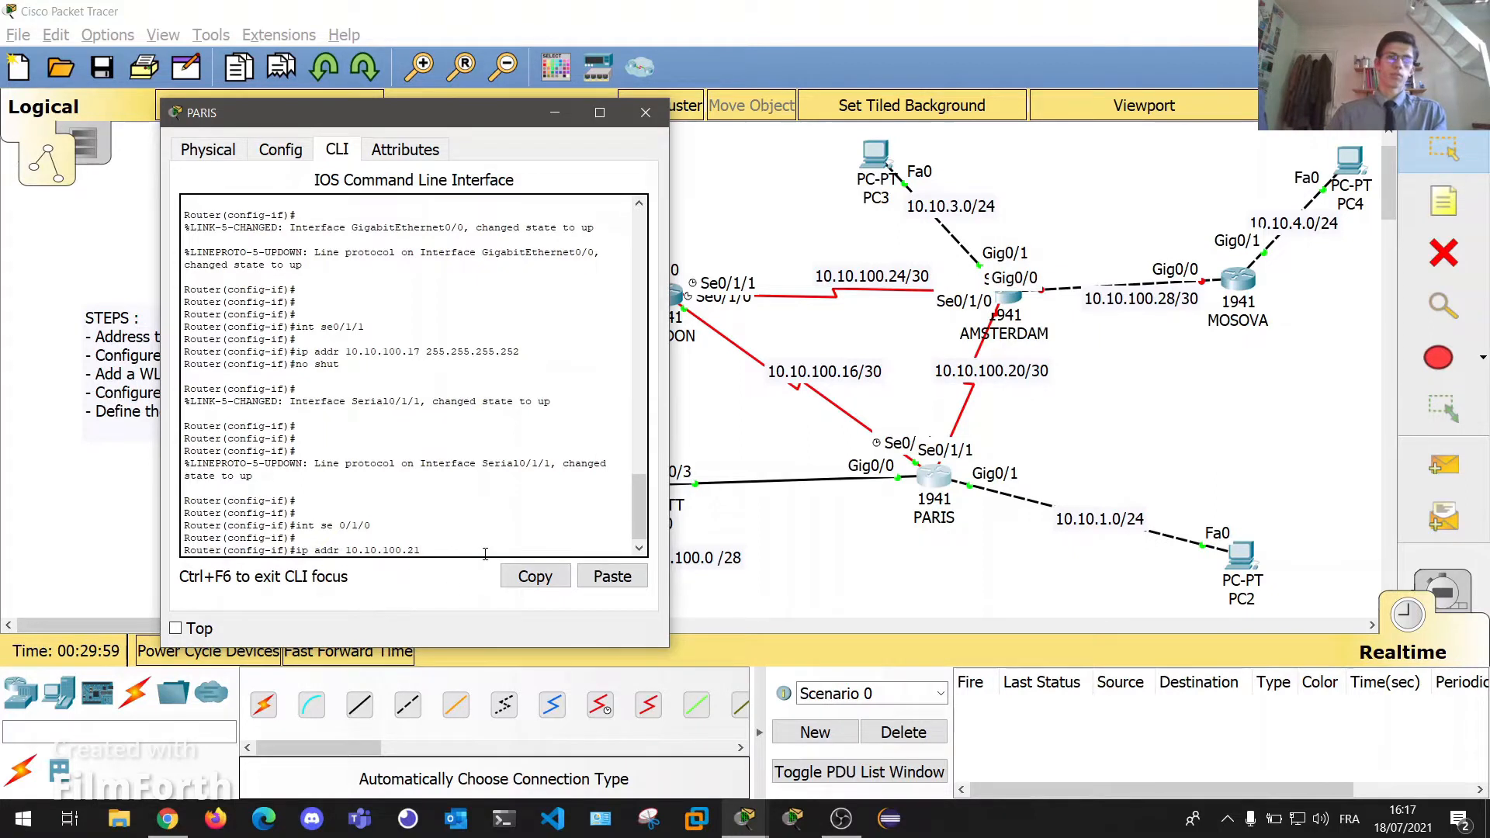
{"action": "type", "text": "255.255."}
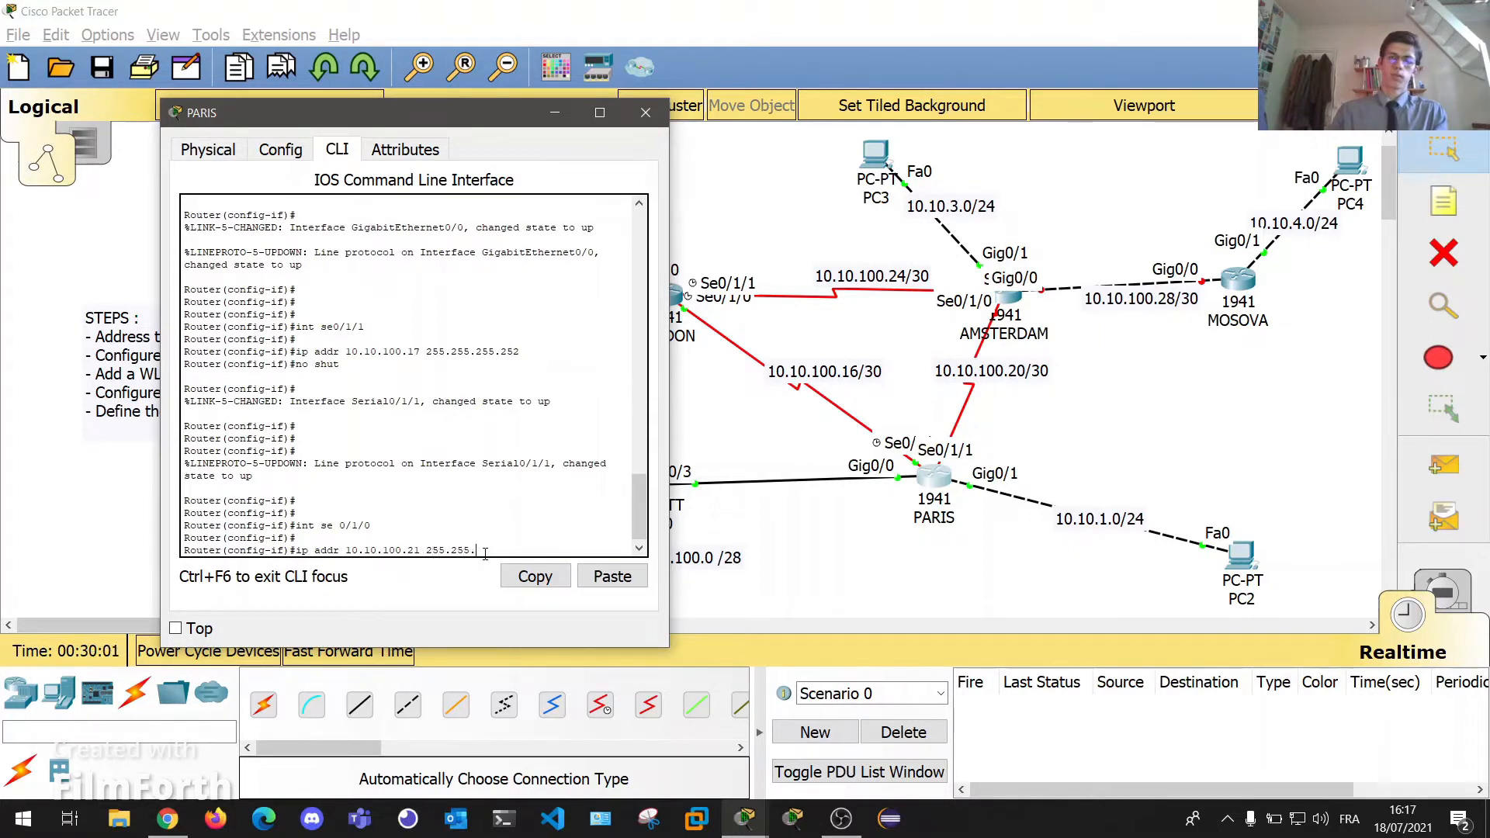
{"action": "type", "text": "255.252"}
{"action": "key", "text": "Return"}
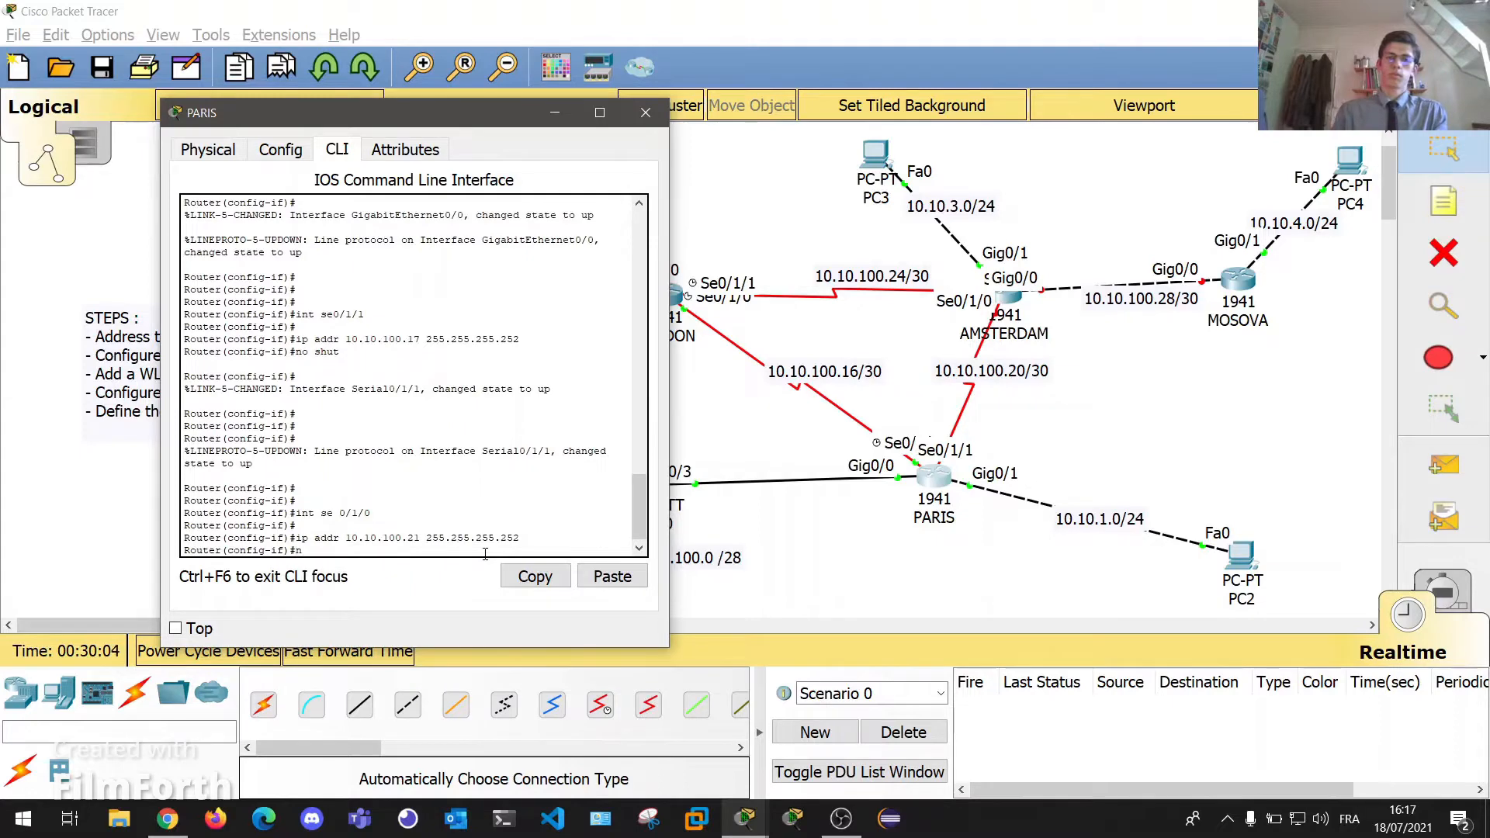
{"action": "type", "text": "no su"}
{"action": "key", "text": "BackSpace"}
{"action": "type", "text": "hut"}
{"action": "key", "text": "Return"}
{"action": "key", "text": "Return"}
{"action": "key", "text": "Return"}
{"action": "key", "text": "Return"}
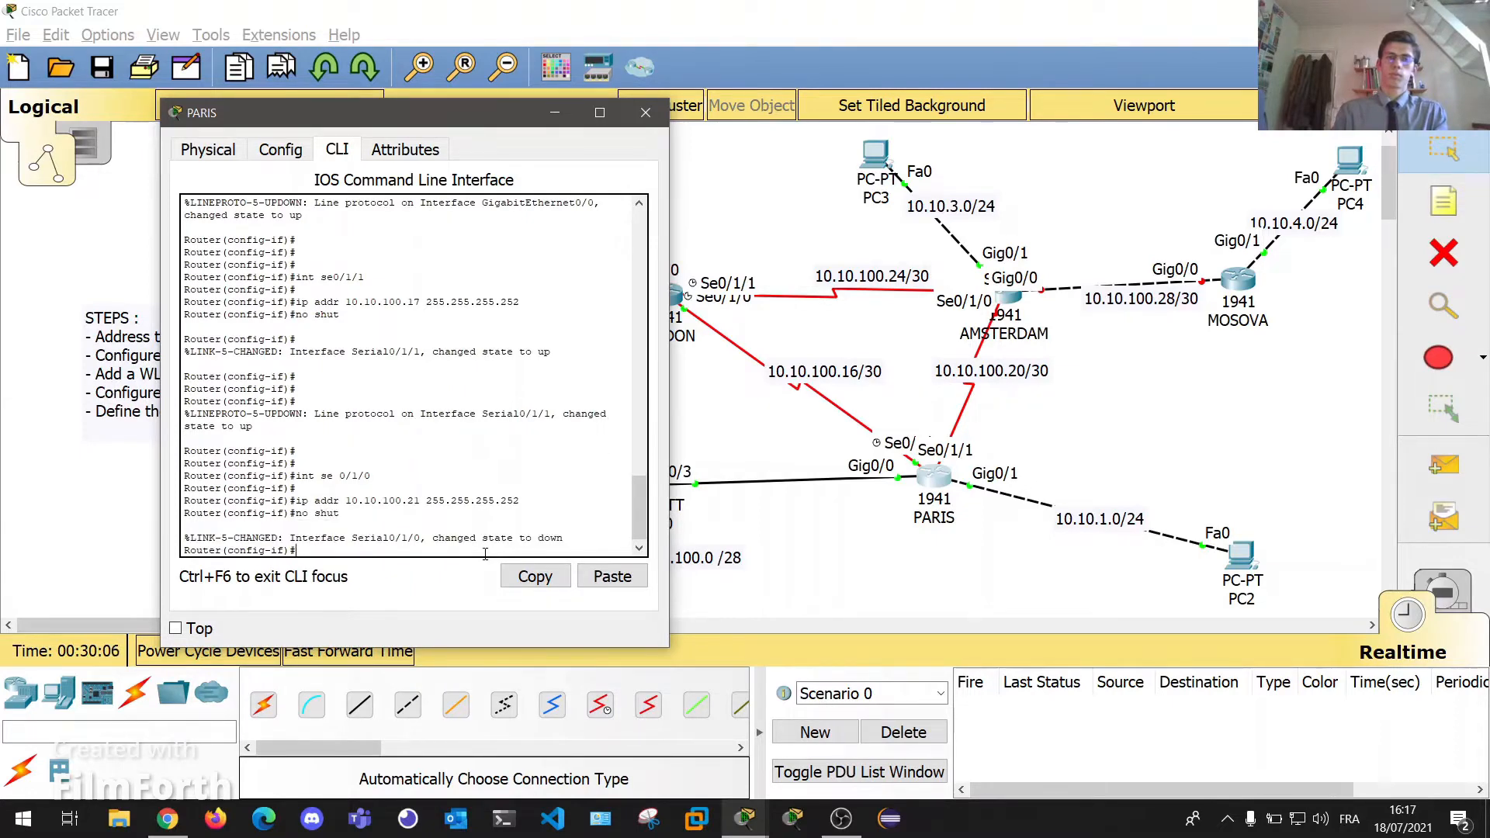
On AMSTERDAM's CLI, enter privileged mode ('en') and global configuration mode ('conf t').
{"action": "left_click", "coordinate": [645, 113]}
{"action": "left_click", "coordinate": [987, 303]}
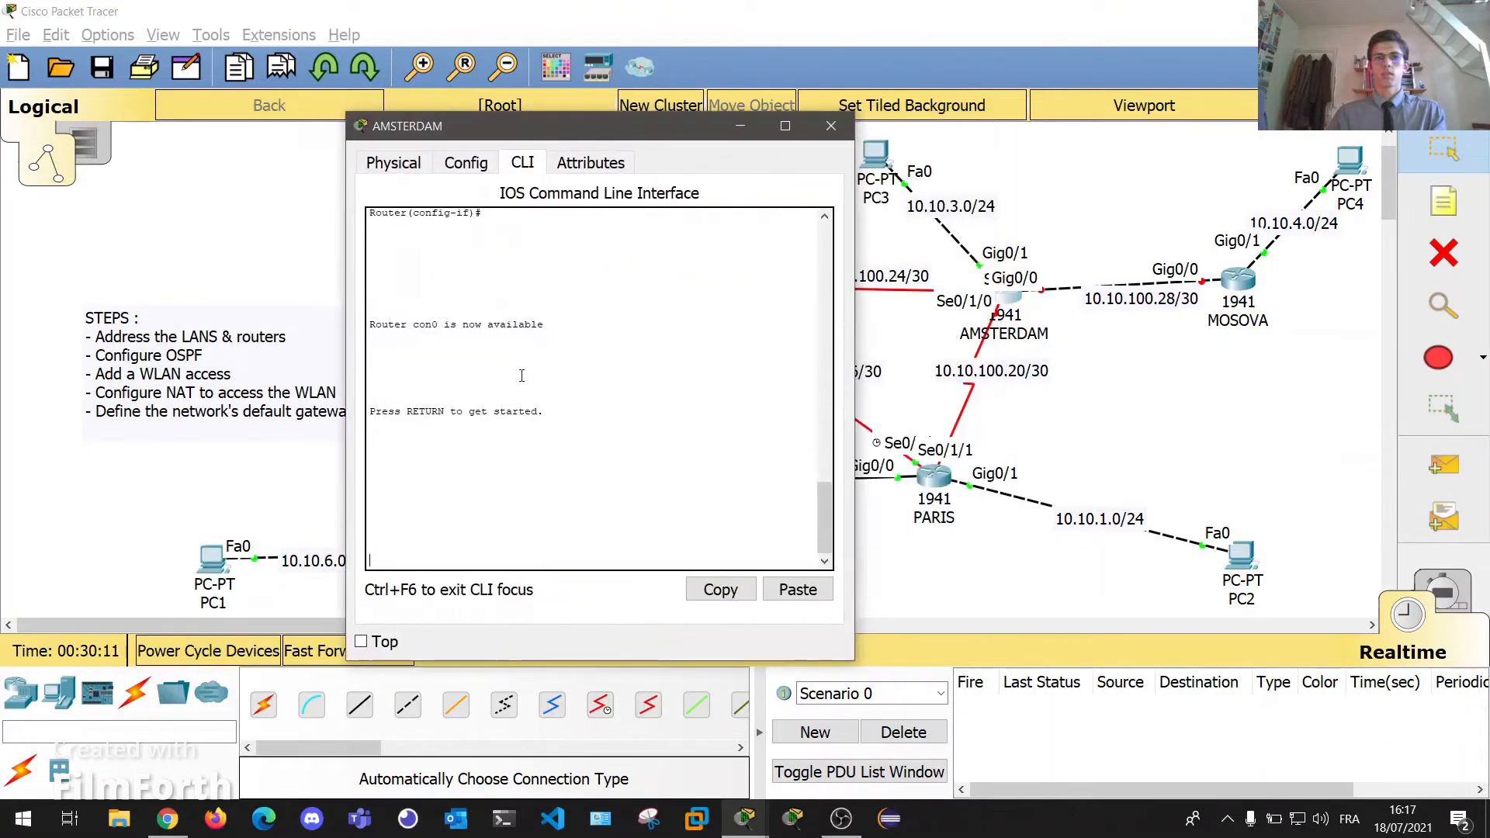
{"action": "key", "text": "Return"}
{"action": "key", "text": "Return"}
{"action": "key", "text": "Return"}
{"action": "type", "text": "en"}
{"action": "key", "text": "Return"}
{"action": "type", "text": "conf t"}
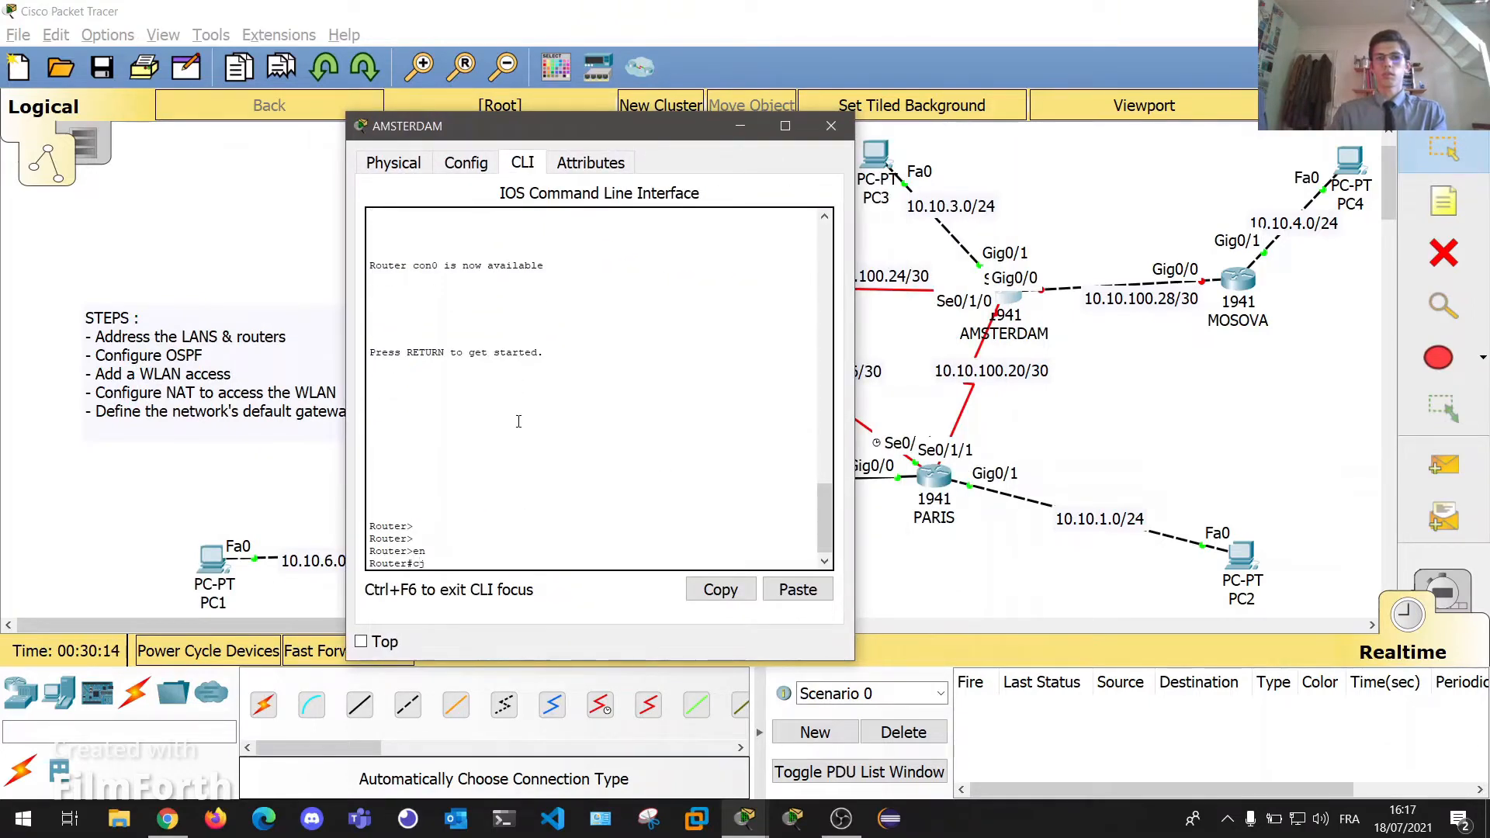
{"action": "key", "text": "Return"}
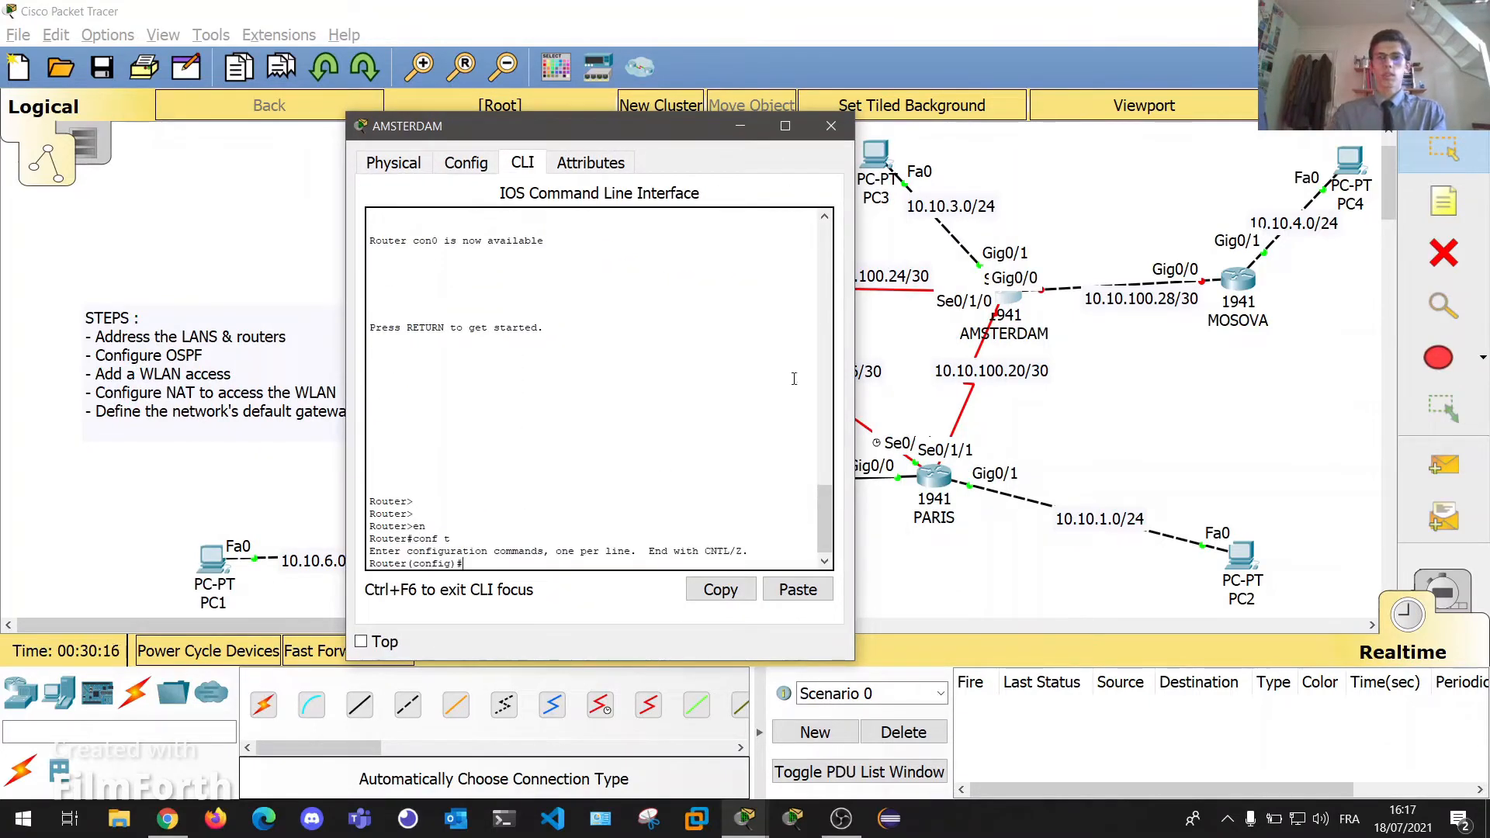
Set AMSTERDAM's Se0/1/0 to 10.10.100.22 255.255.255.252 and enable it, confirming the link is up.
{"action": "mouse_move", "coordinate": [938, 483]}
{"action": "left_mouse_down"}
{"action": "mouse_move", "coordinate": [866, 461]}
{"action": "mouse_move", "coordinate": [932, 473]}
{"action": "left_mouse_up"}
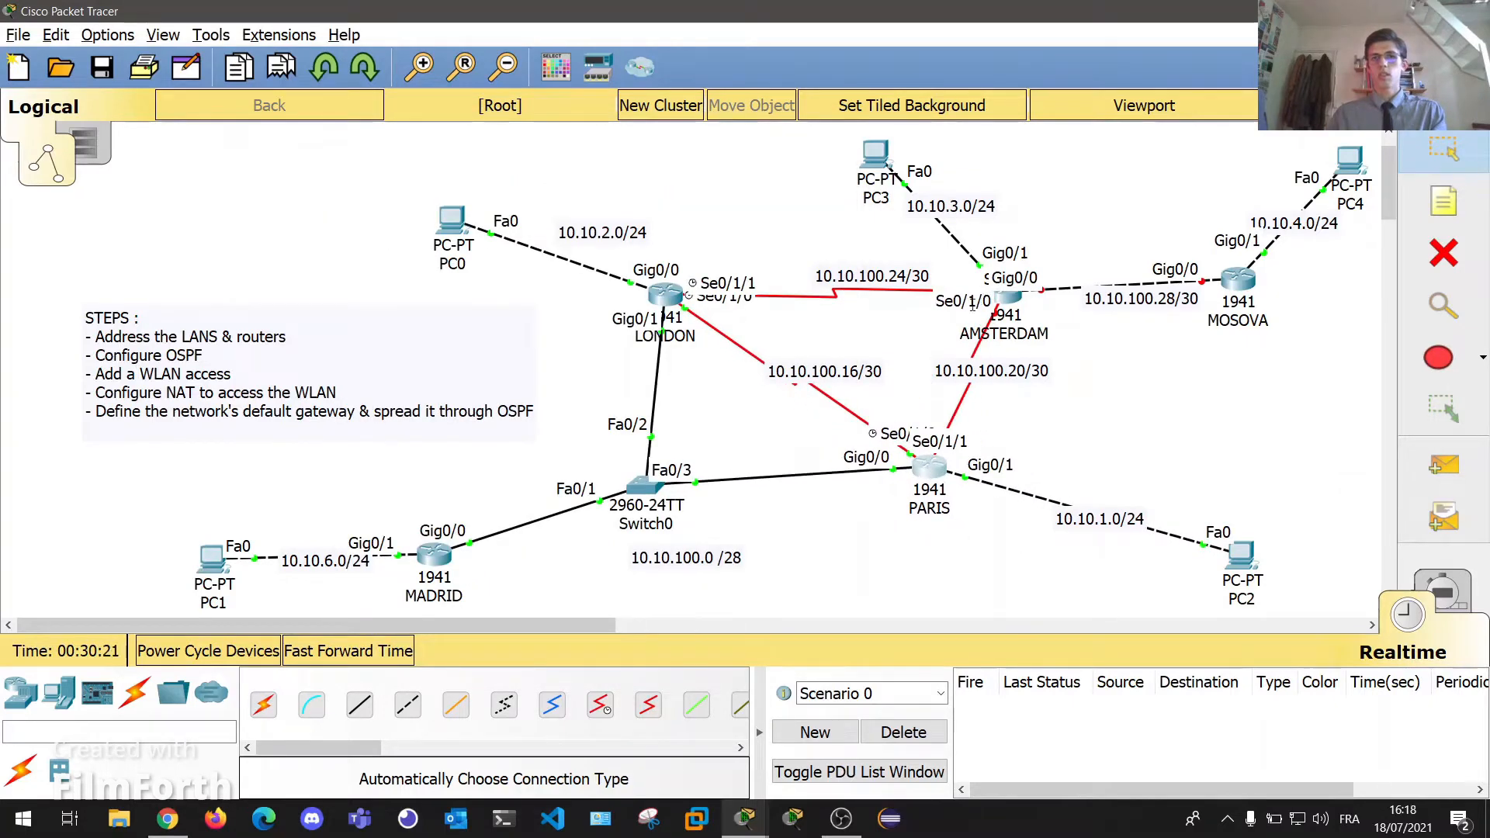
{"action": "left_click", "coordinate": [1010, 304]}
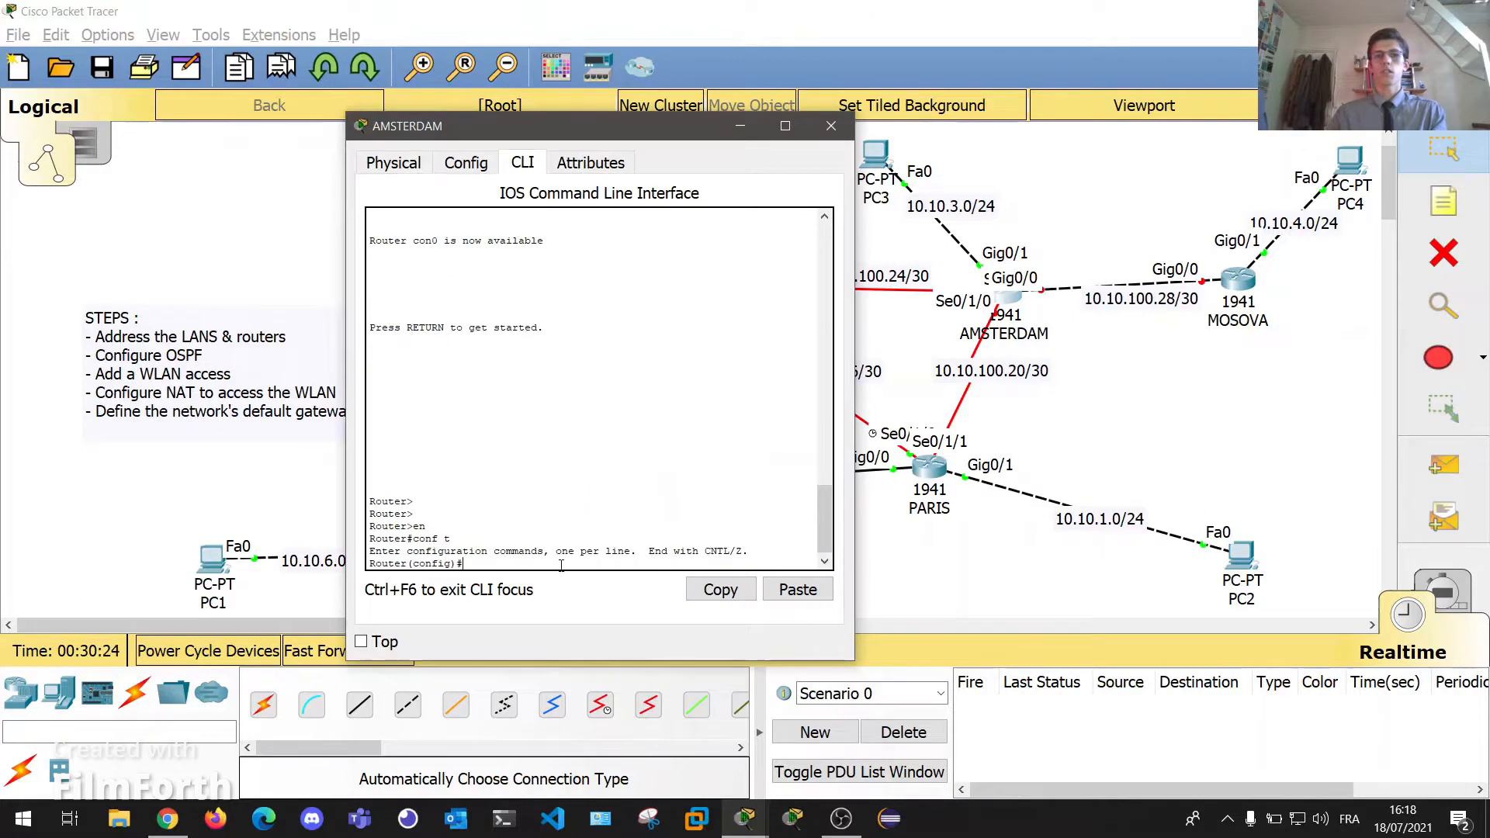
{"action": "type", "text": "int se0/1"}
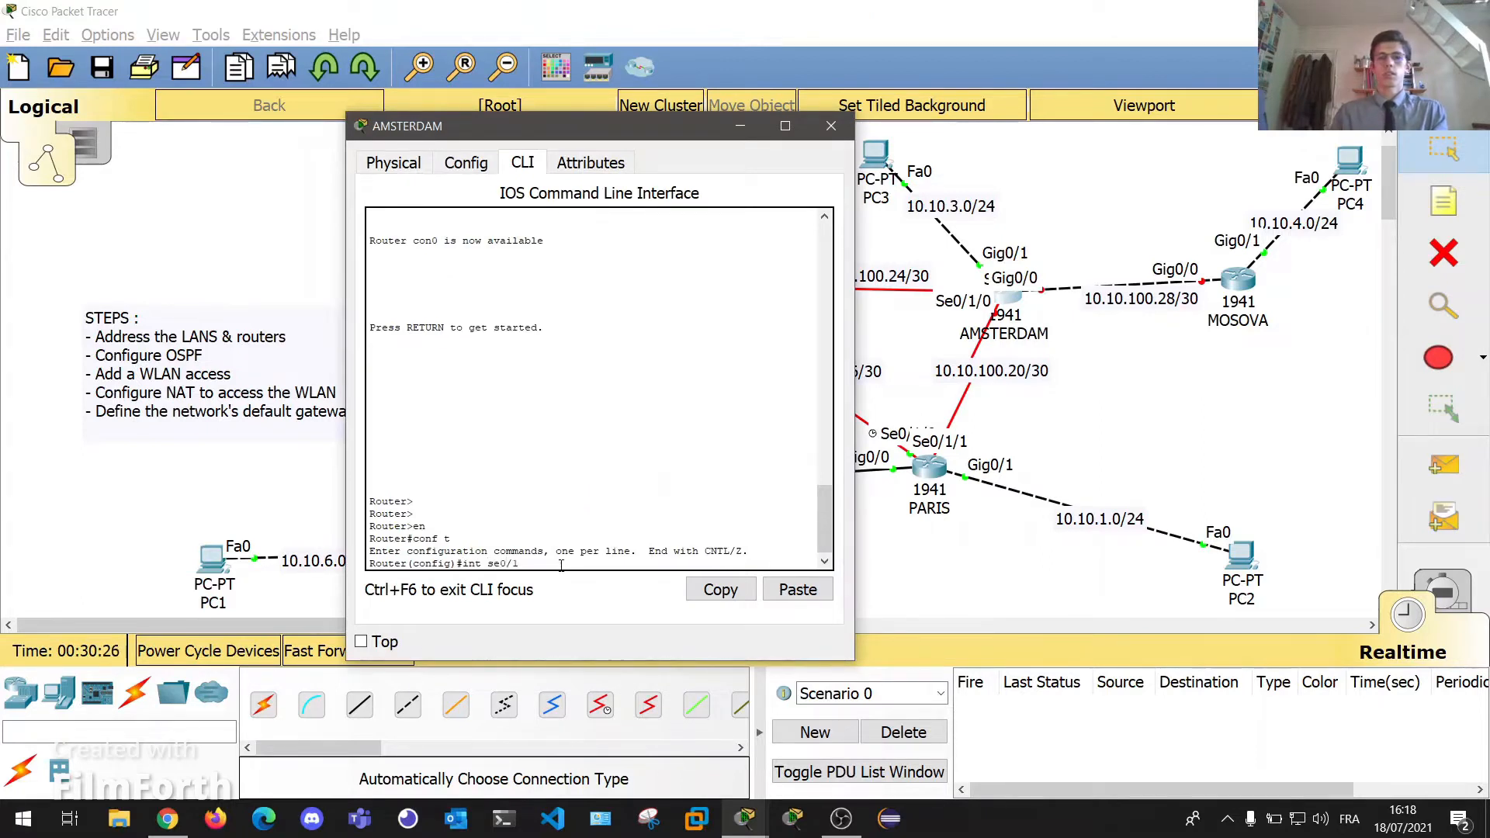
{"action": "type", "text": "/0"}
{"action": "key", "text": "Return"}
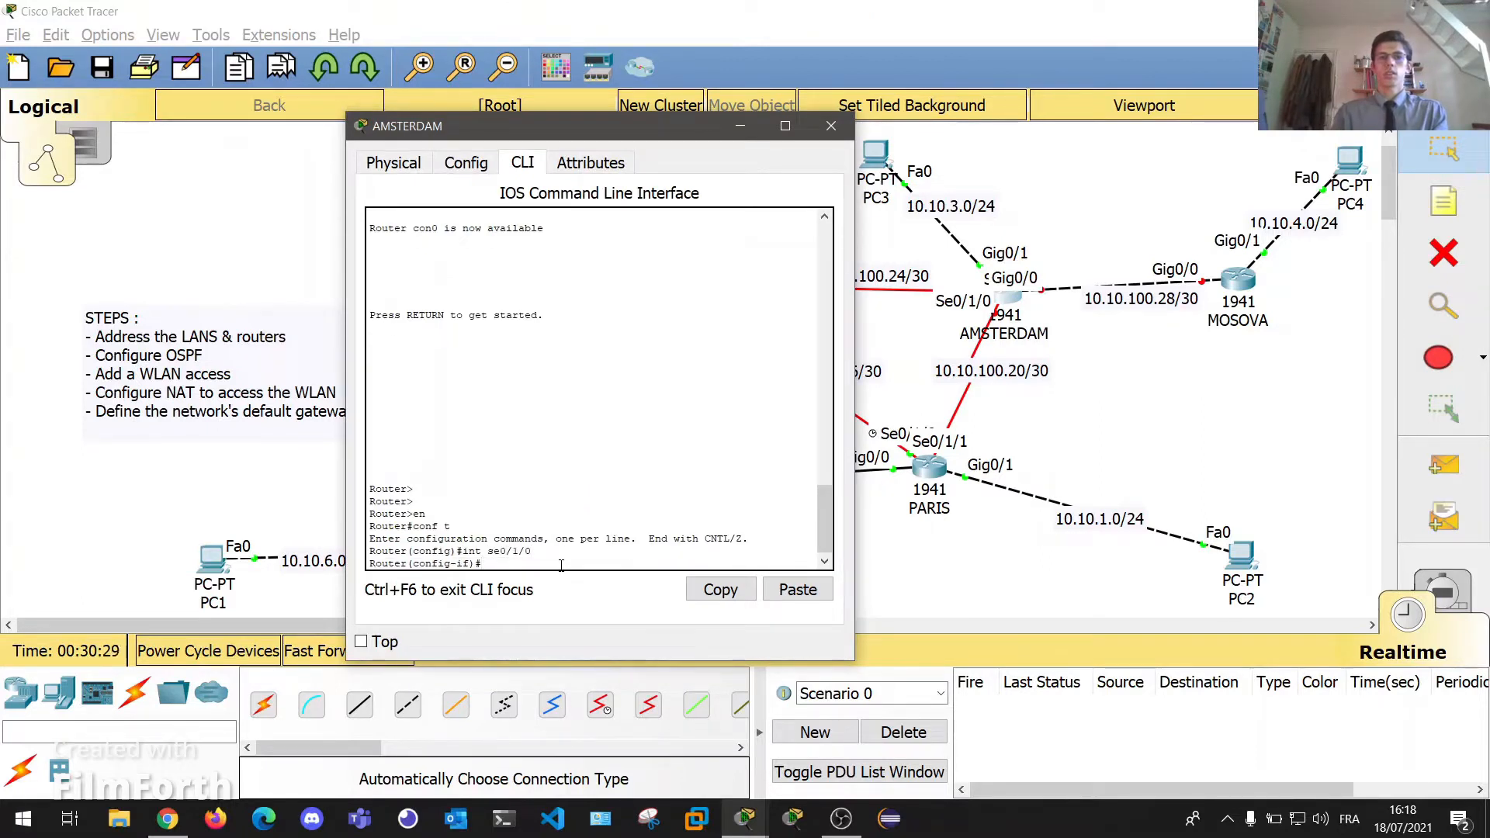
{"action": "type", "text": "ip addr 10.10.100."}
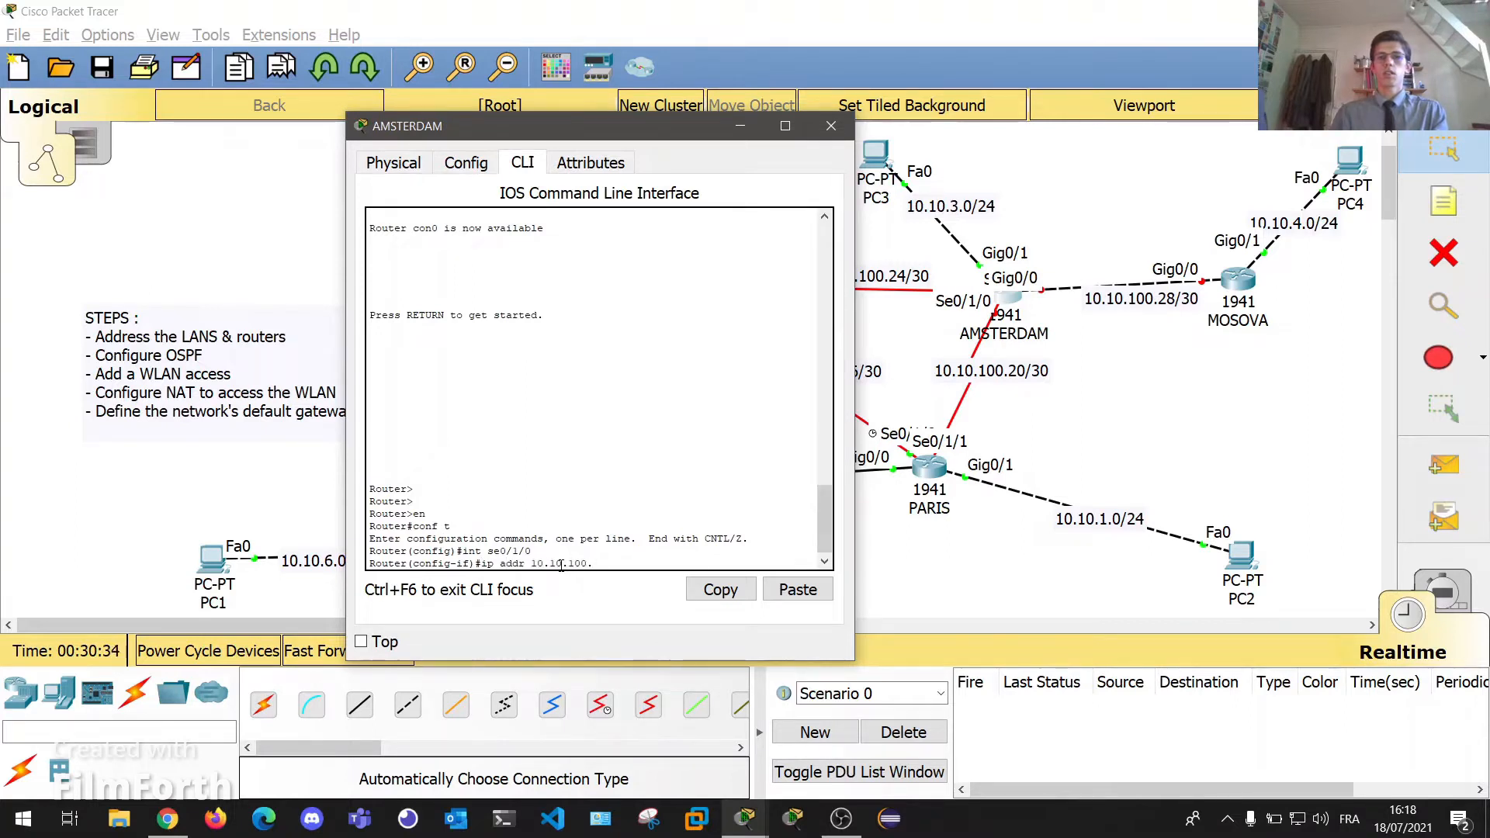
{"action": "type", "text": "22 255.255.255.252."}
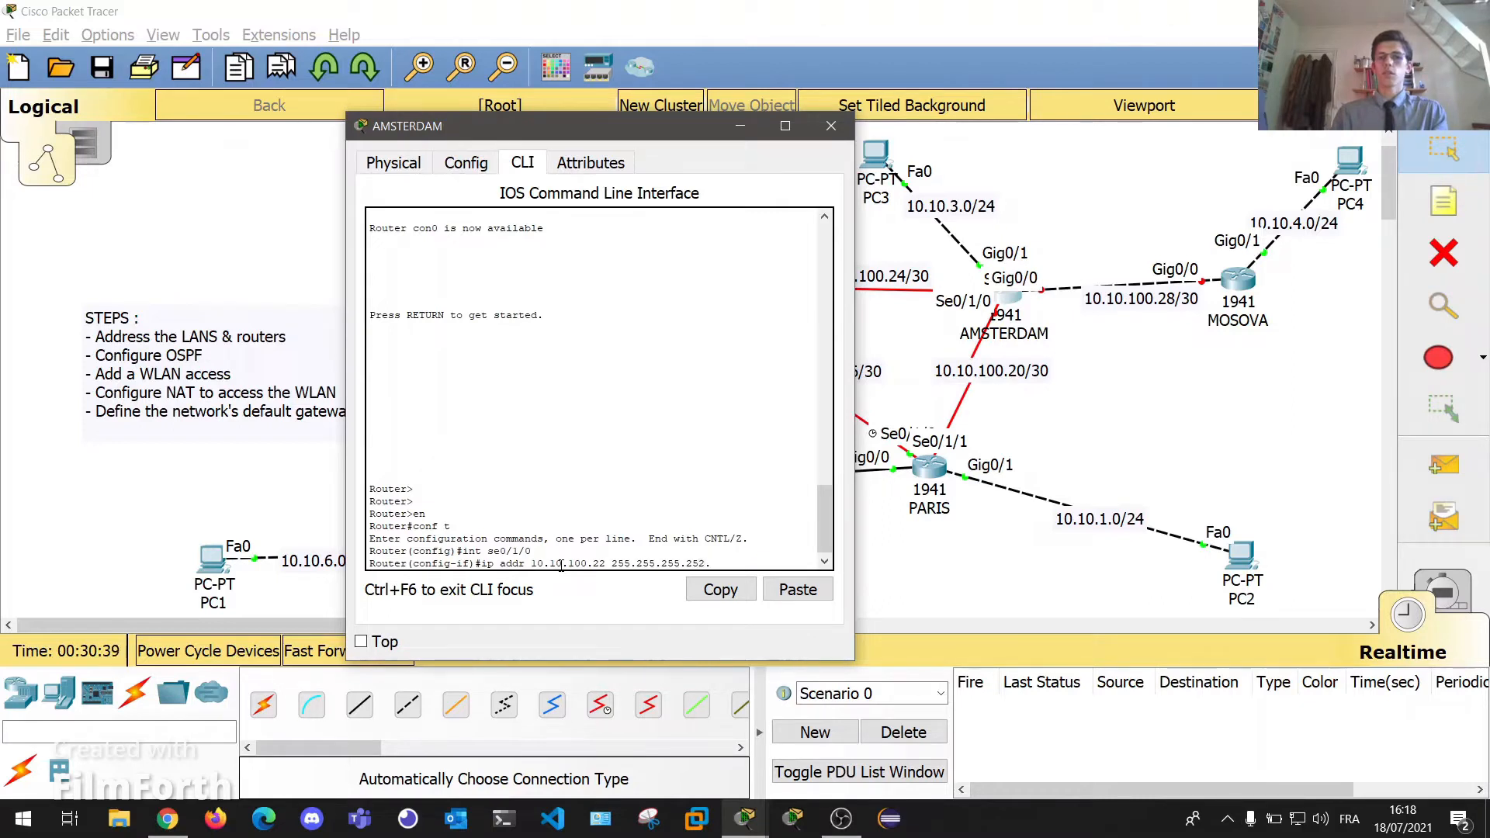
{"action": "key", "text": "Return"}
{"action": "type", "text": "no shut"}
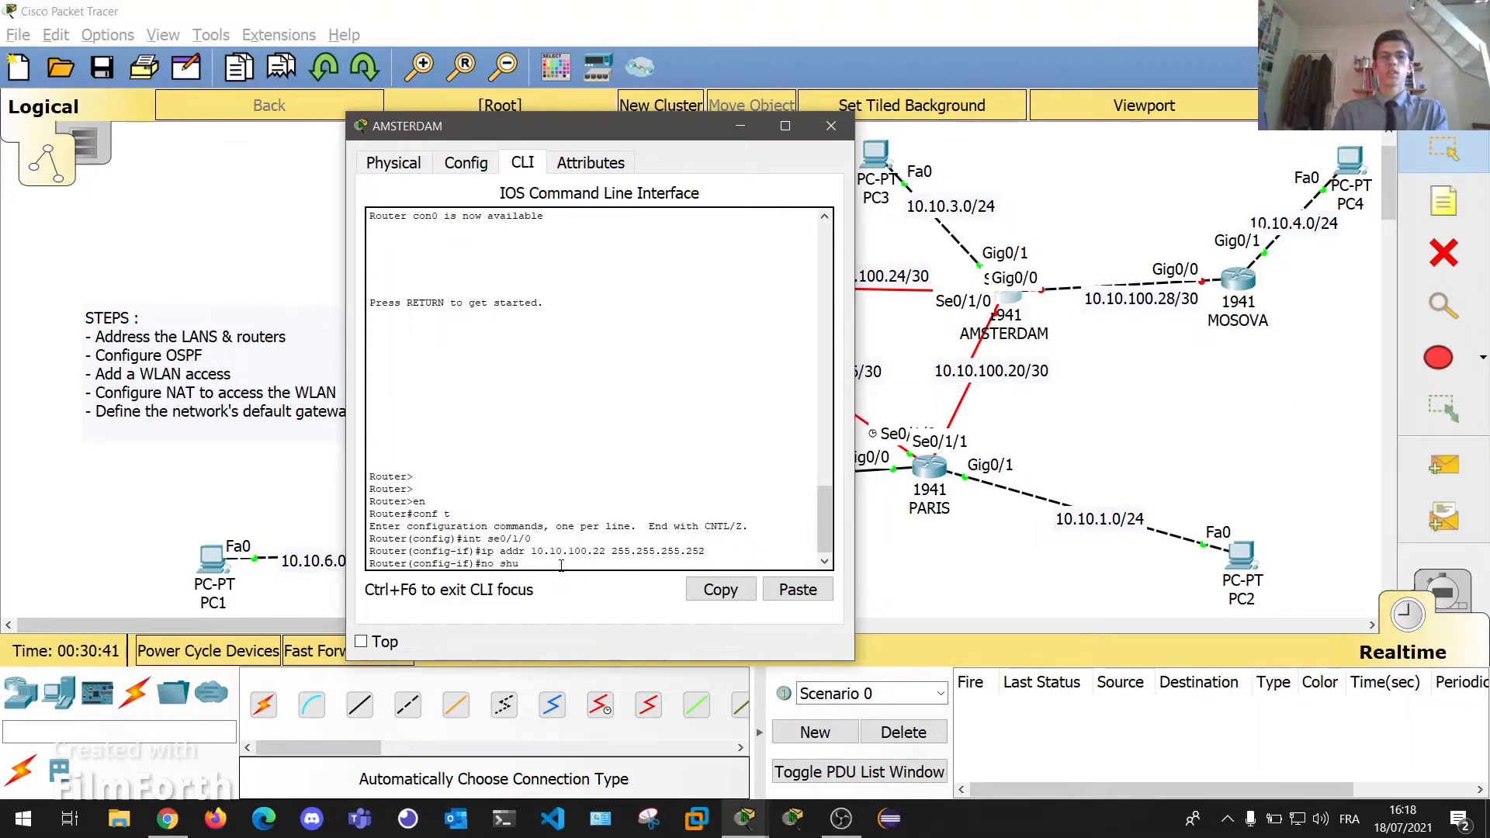
{"action": "key", "text": "Return"}
{"action": "key", "text": "Return"}
{"action": "key", "text": "Return"}
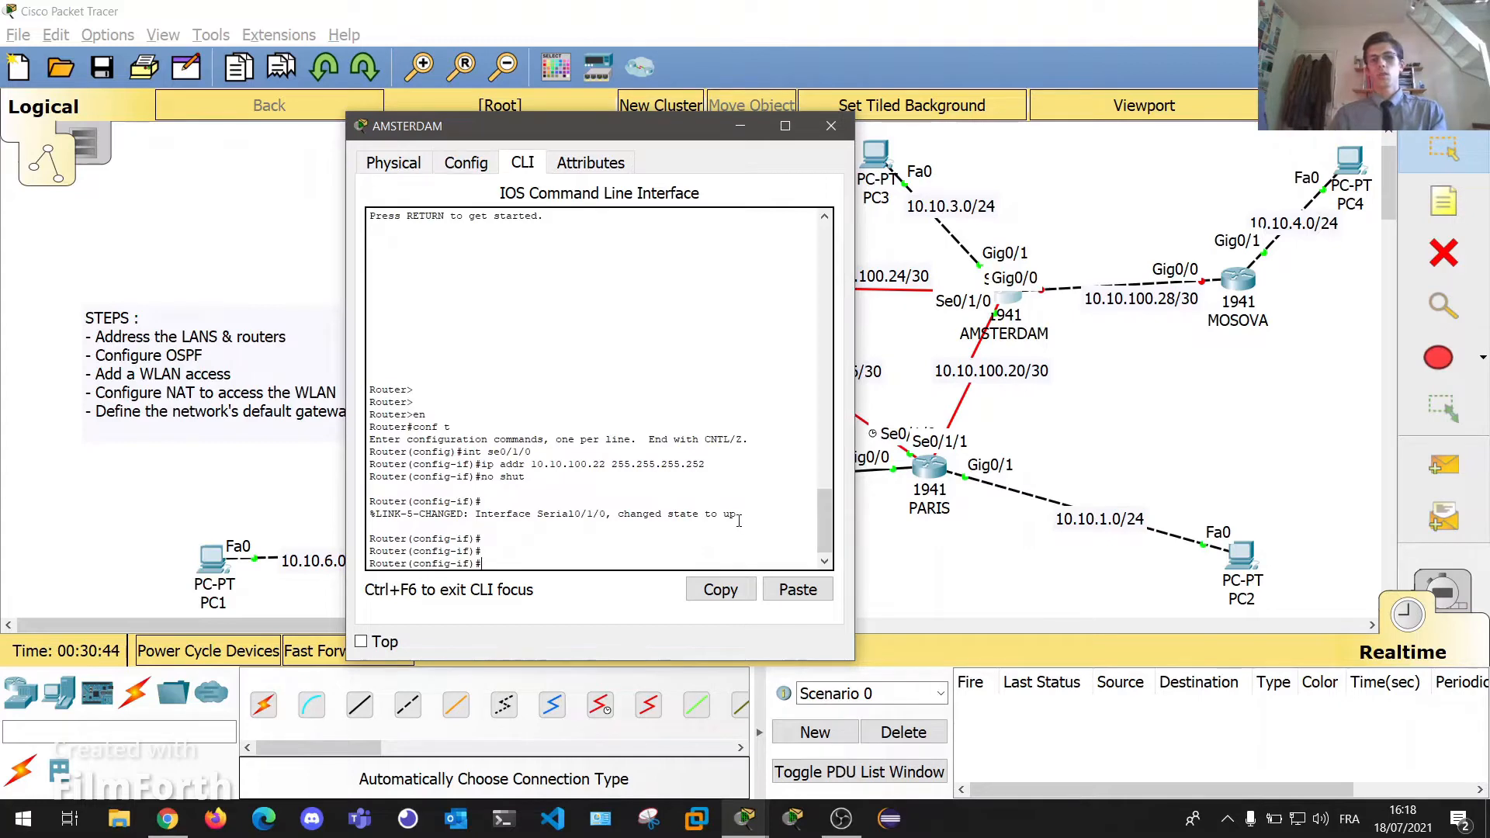
{"action": "left_click_drag", "start_coordinate": [737, 516], "coordinate": [712, 516]}
{"action": "left_click", "coordinate": [831, 126]}
{"action": "left_click", "coordinate": [664, 303]}
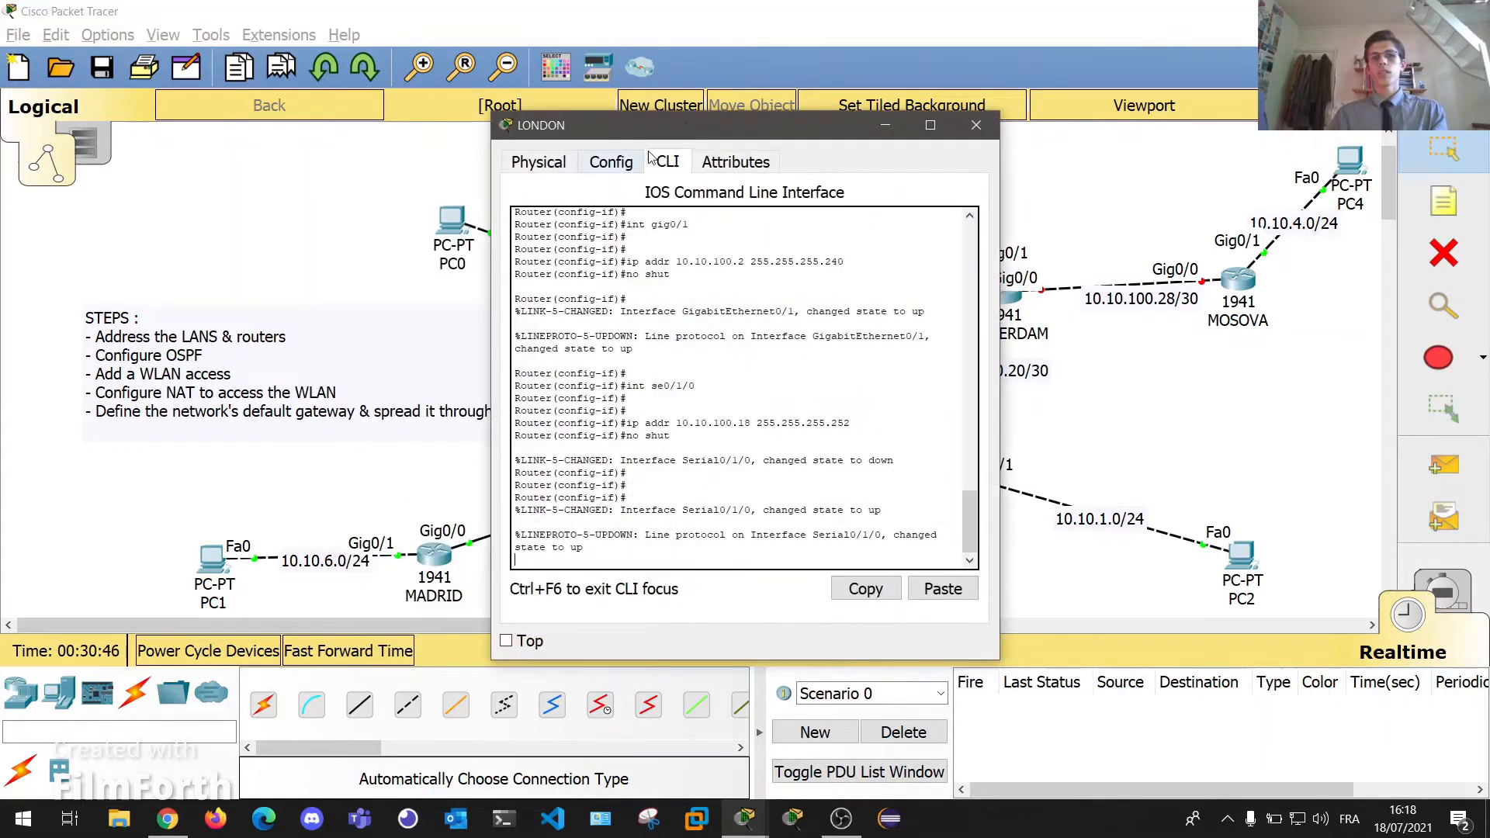
Move the LONDON console aside and nudge the AMSTERDAM router slightly up-left on the map.
{"action": "left_click_drag", "start_coordinate": [659, 130], "coordinate": [321, 128]}
{"action": "key", "text": "Return"}
{"action": "key", "text": "Return"}
{"action": "key", "text": "Return"}
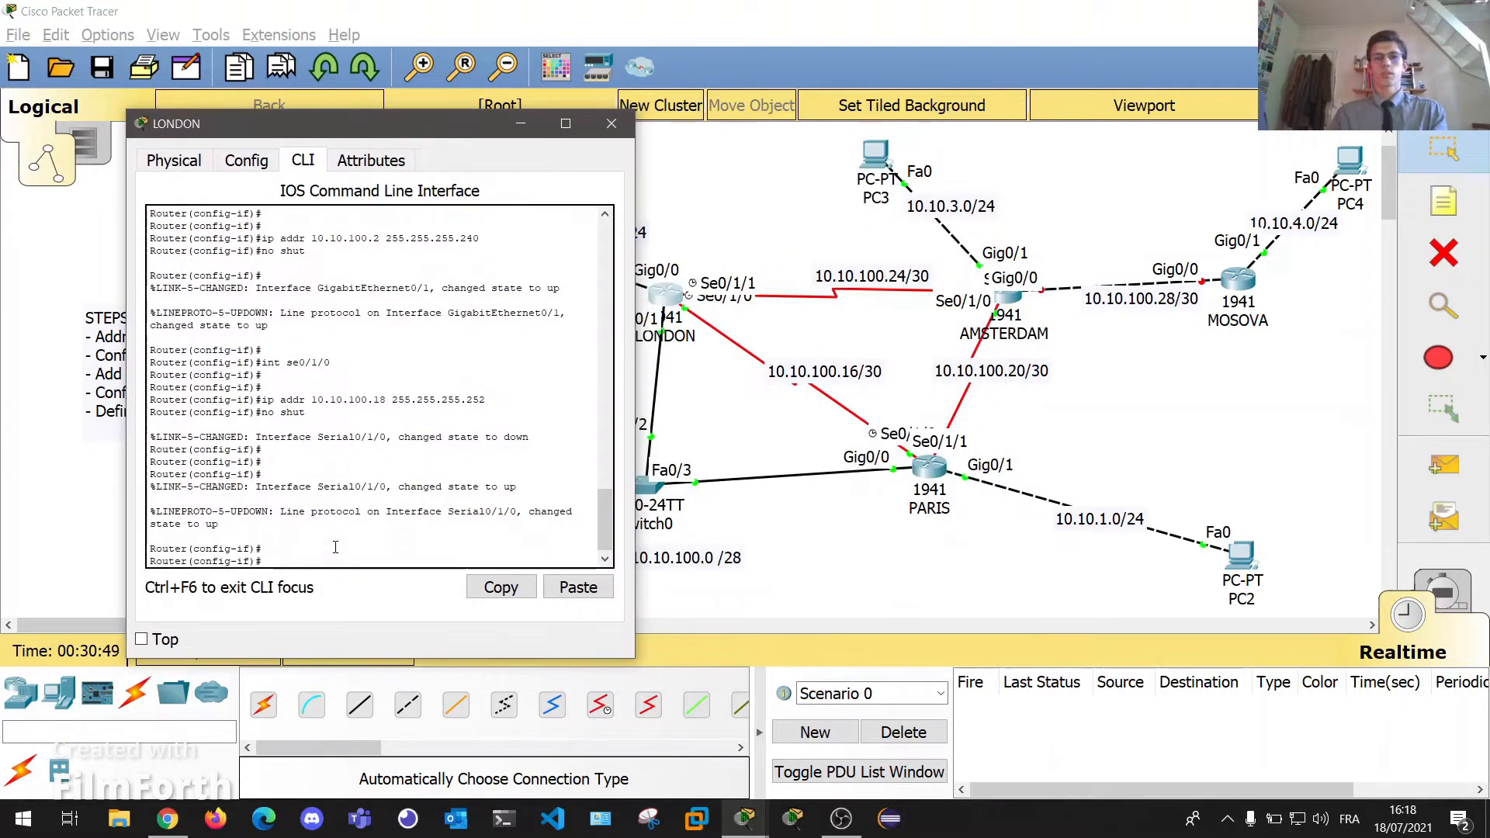
{"action": "type", "text": "e"}
{"action": "key", "text": "BackSpace"}
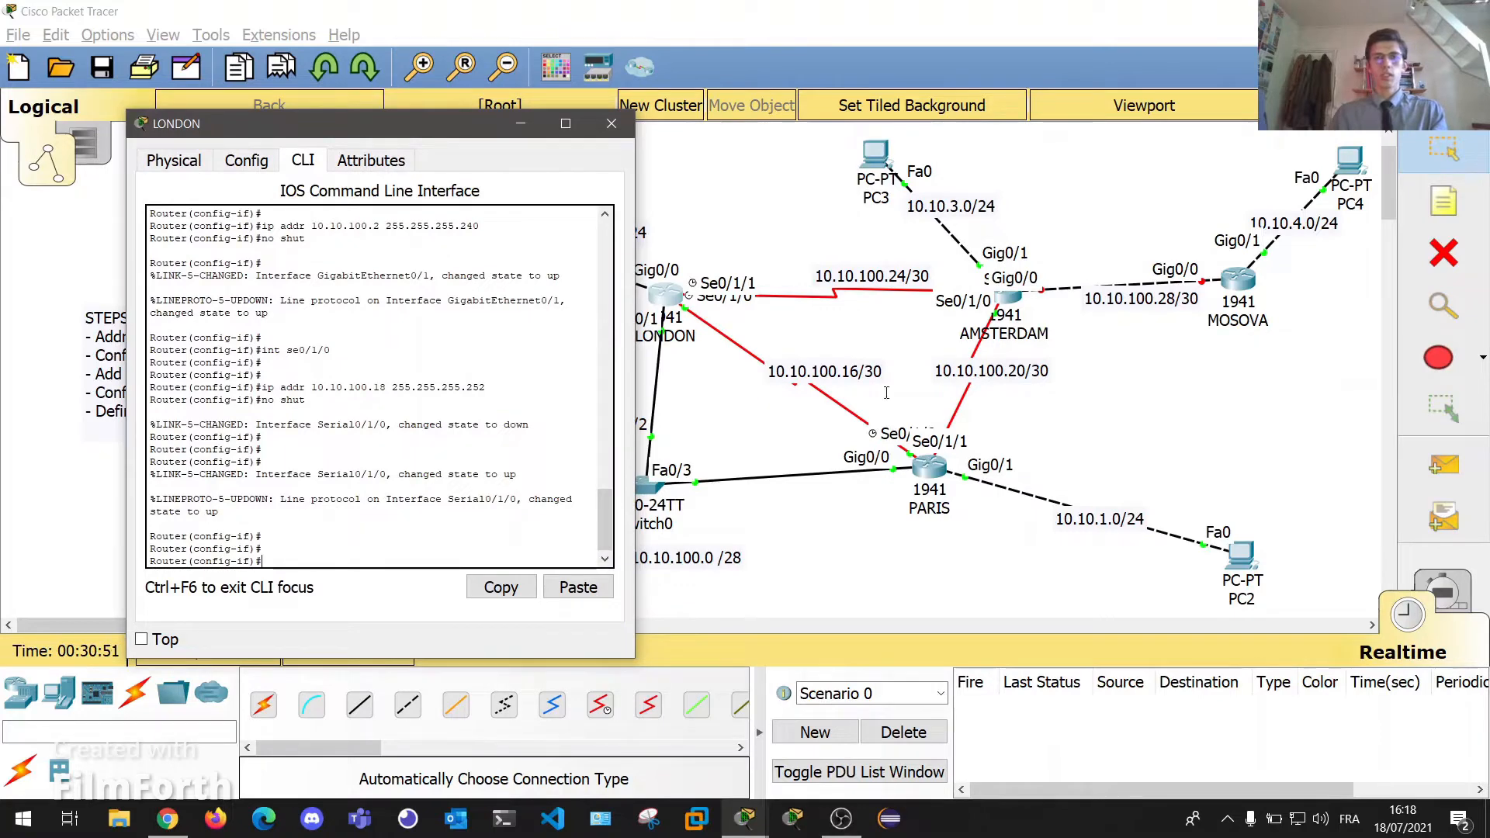
{"action": "left_click_drag", "start_coordinate": [1009, 299], "coordinate": [996, 293]}
{"action": "left_click", "coordinate": [996, 293]}
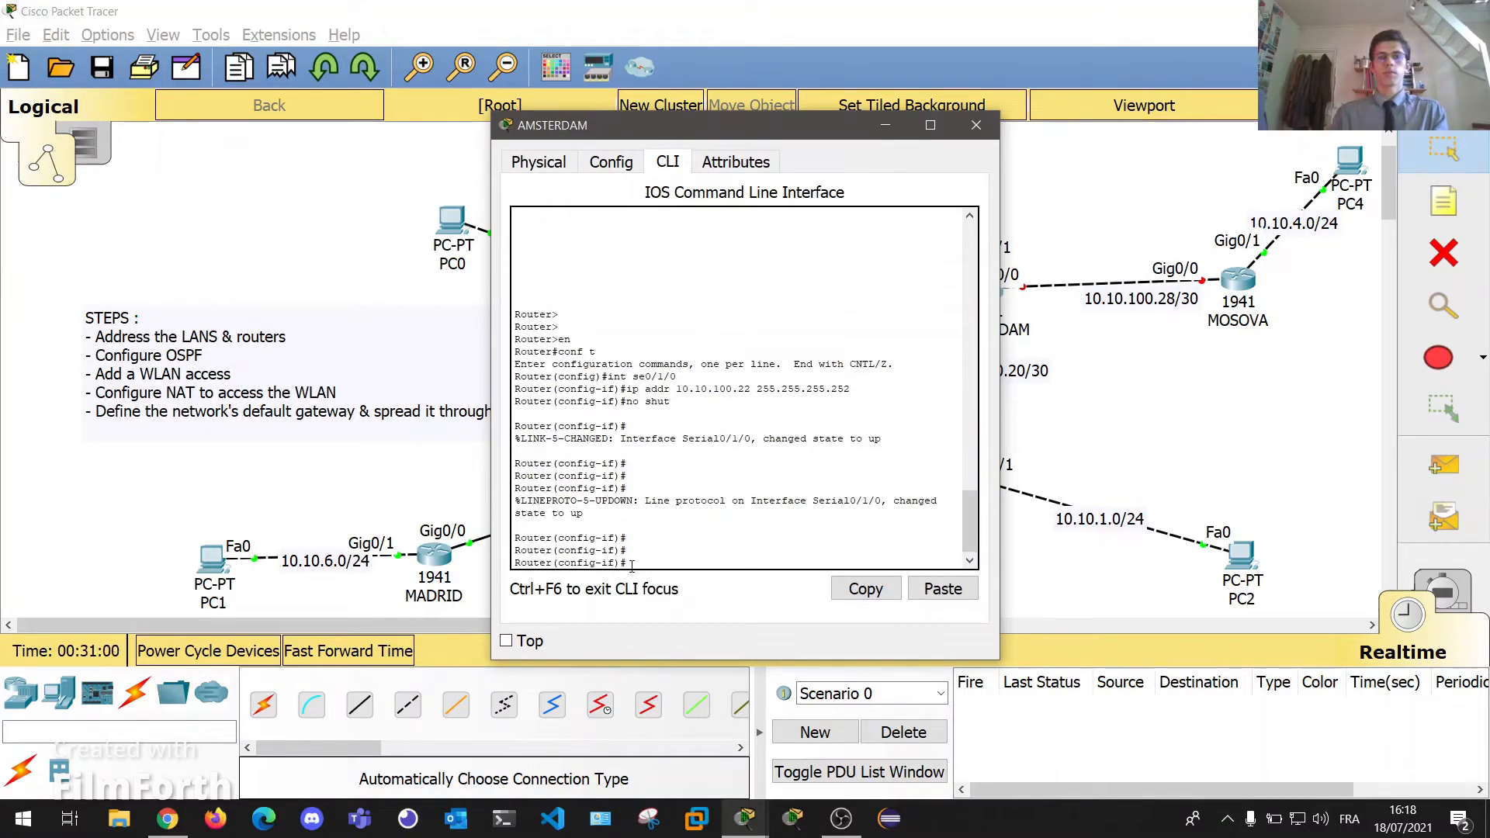
{"action": "left_click", "coordinate": [975, 125]}
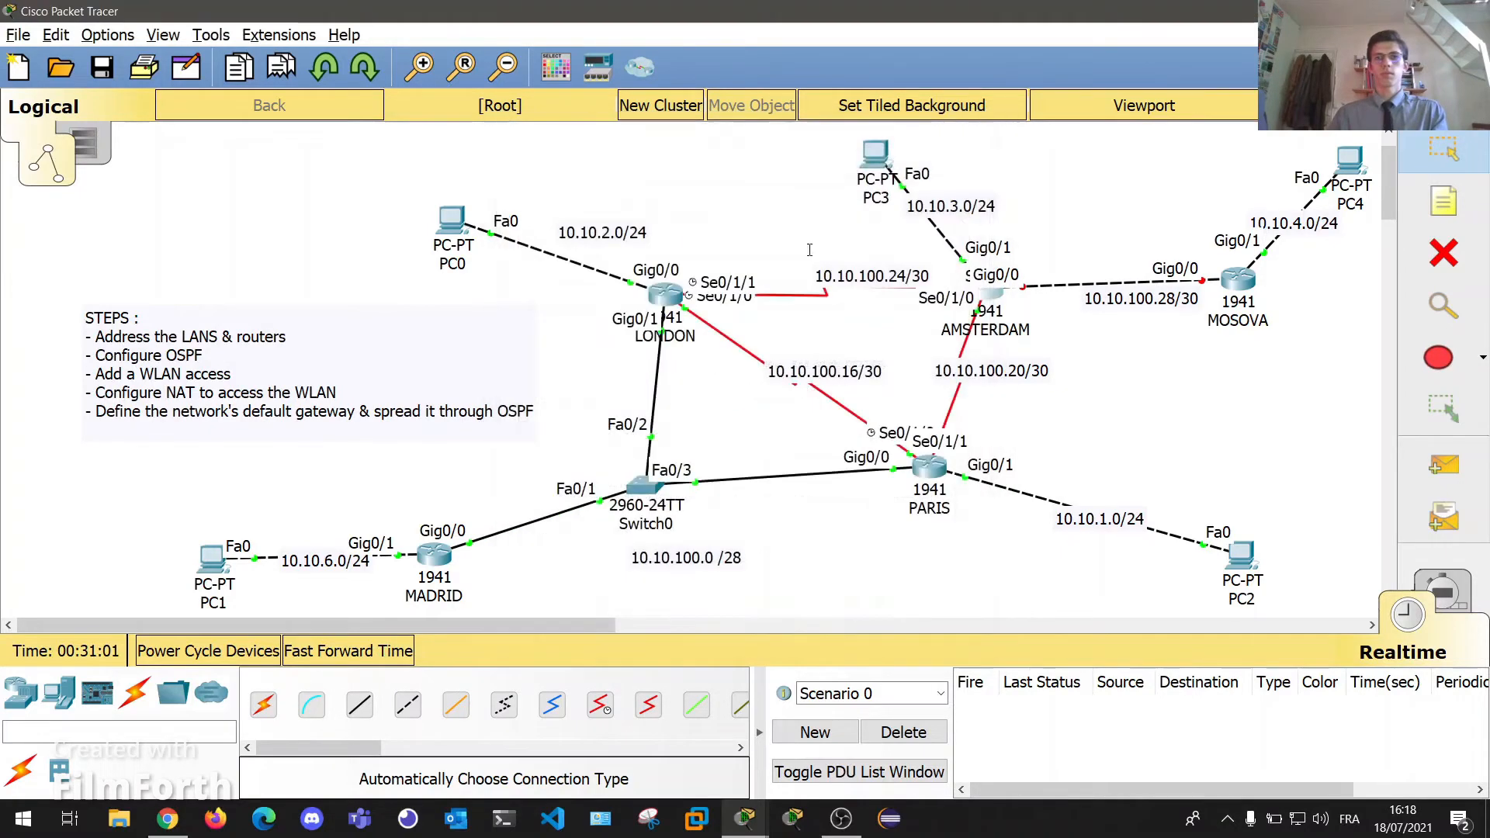
On LONDON, configure Se0/1/1 with 10.10.100.25 255.255.255.252 and no shutdown.
{"action": "left_click", "coordinate": [661, 291]}
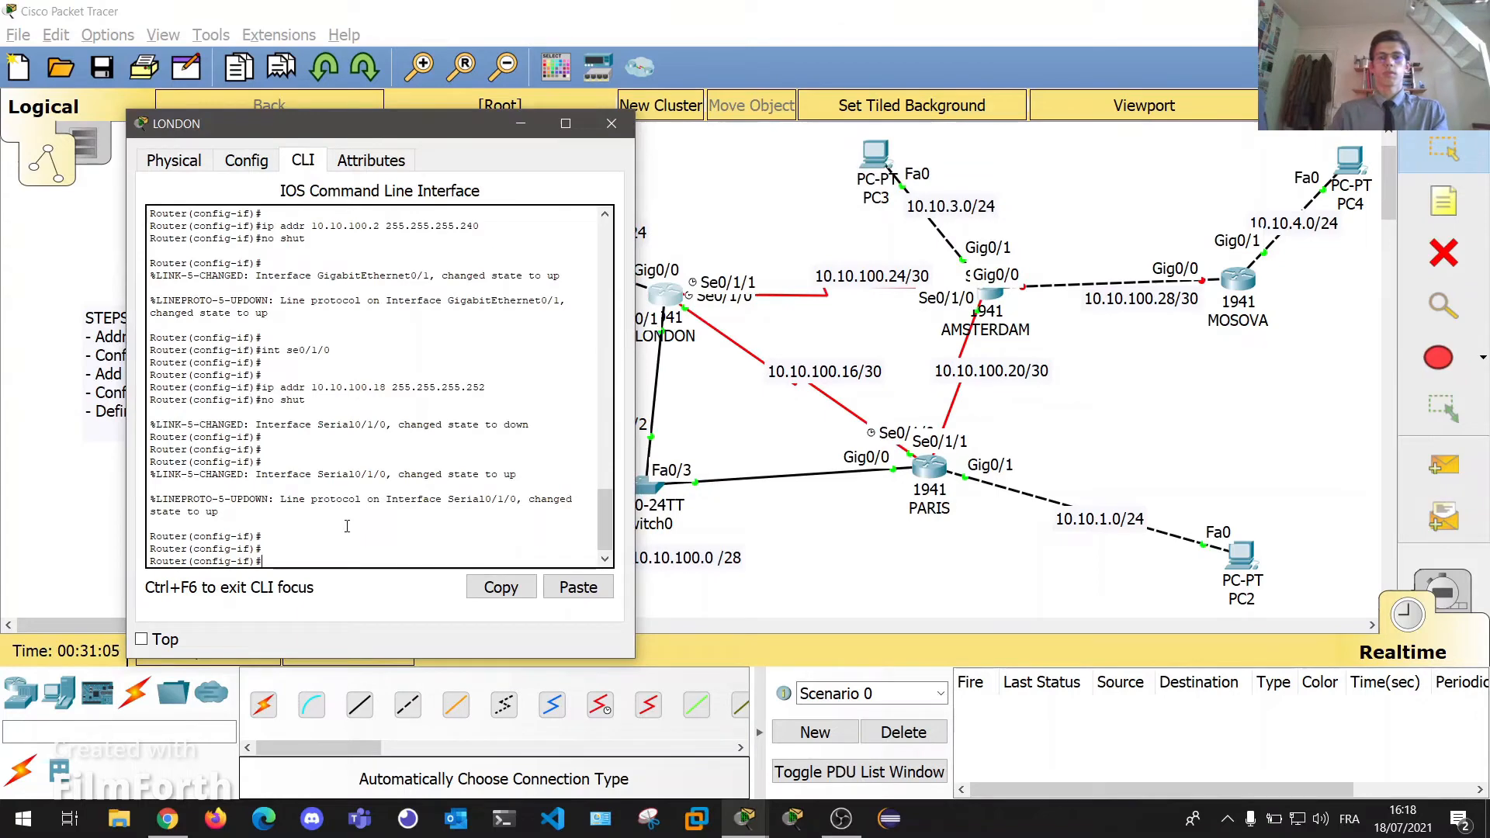
{"action": "type", "text": "int se 0/1/1"}
{"action": "key", "text": "Return"}
{"action": "key", "text": "Return"}
{"action": "type", "text": "ip addr "}
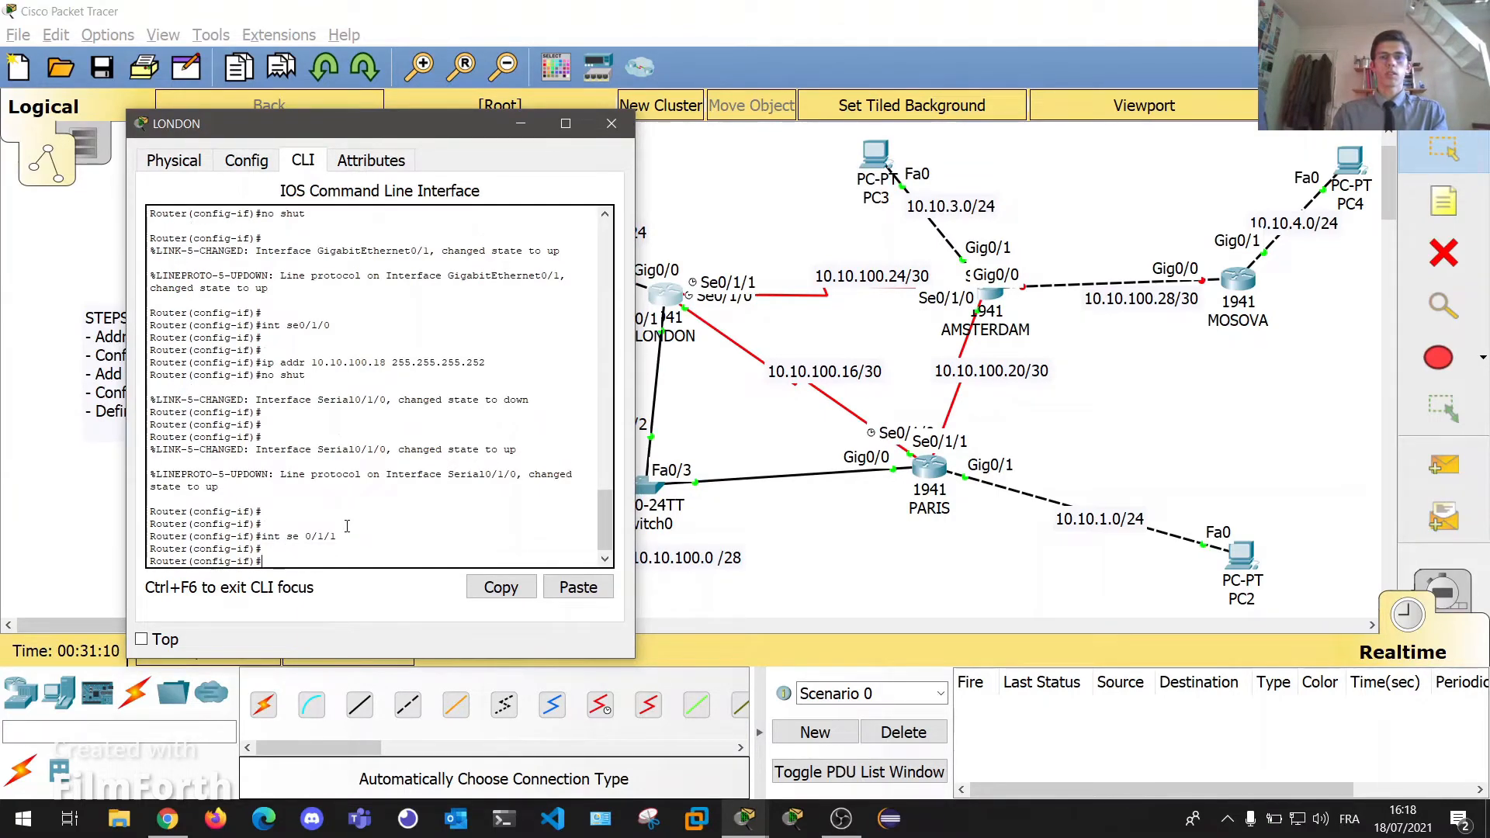
{"action": "type", "text": "10.10"}
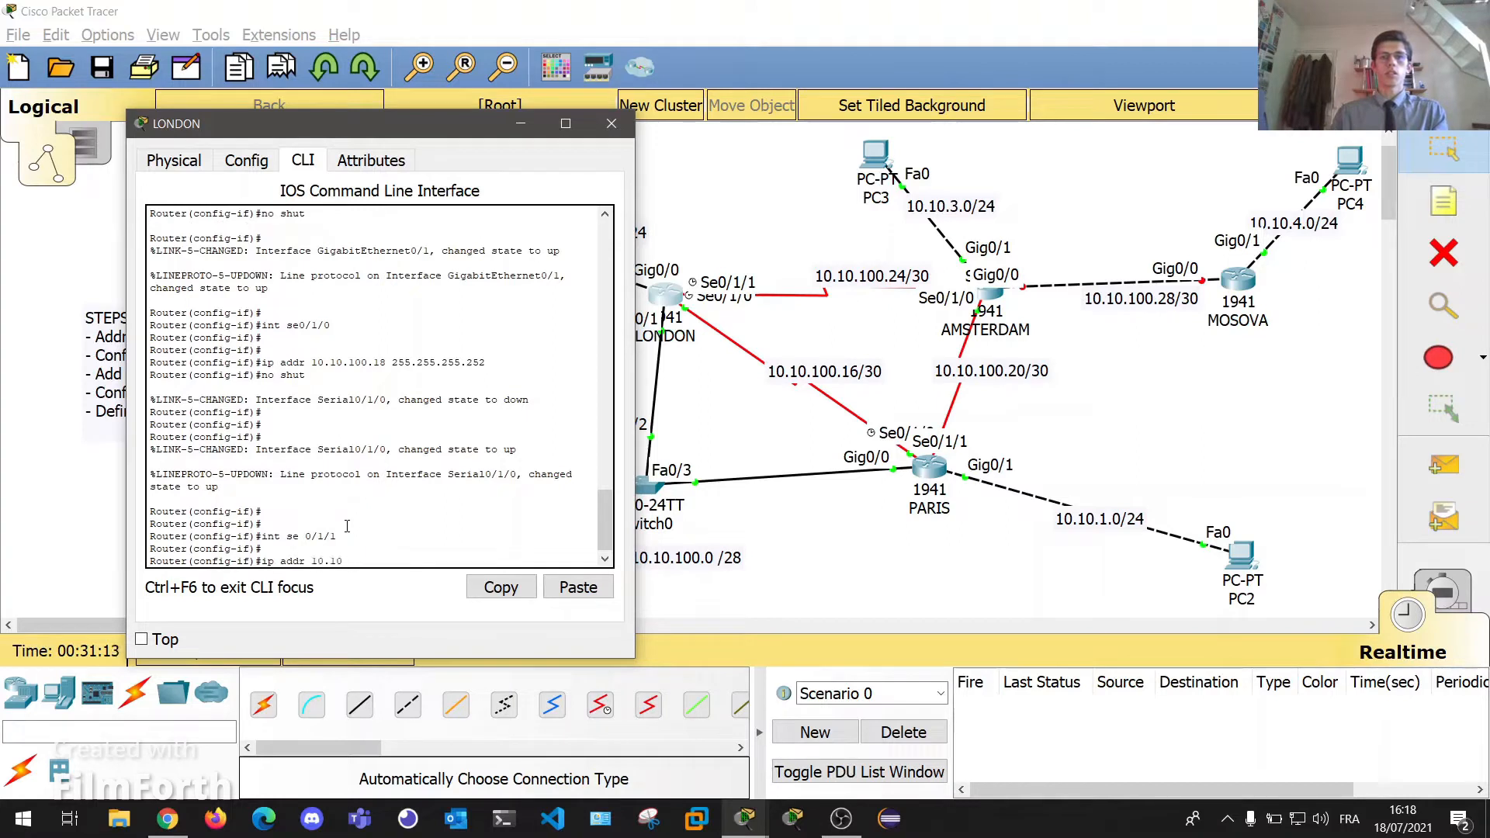
{"action": "type", "text": ".100."}
{"action": "left_click_drag", "start_coordinate": [326, 131], "coordinate": [510, 136]}
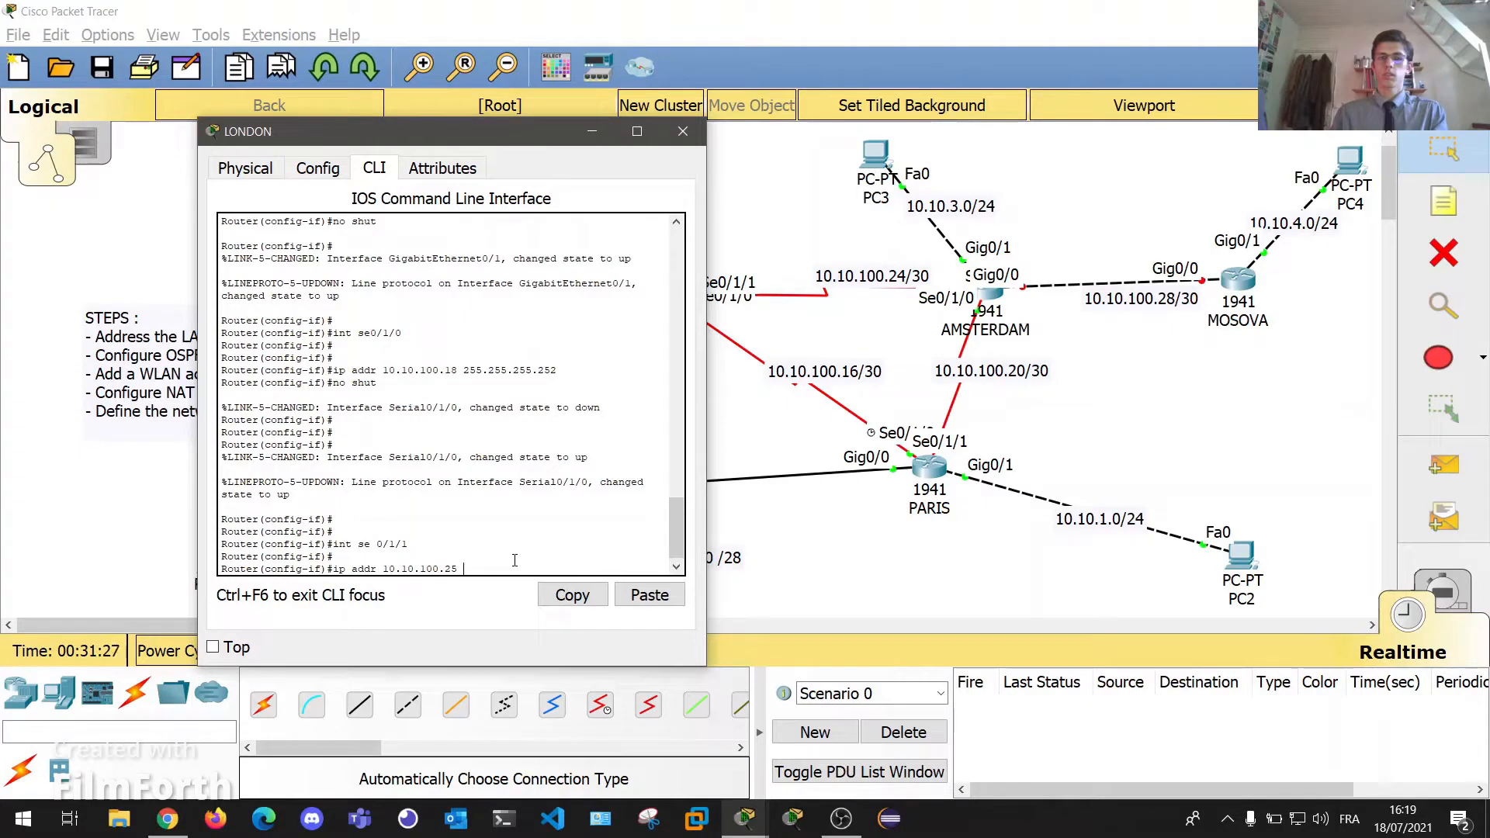
{"action": "type", "text": "55.255.255"}
{"action": "type", "text": ".252"}
{"action": "key", "text": "Return"}
{"action": "type", "text": "no s"}
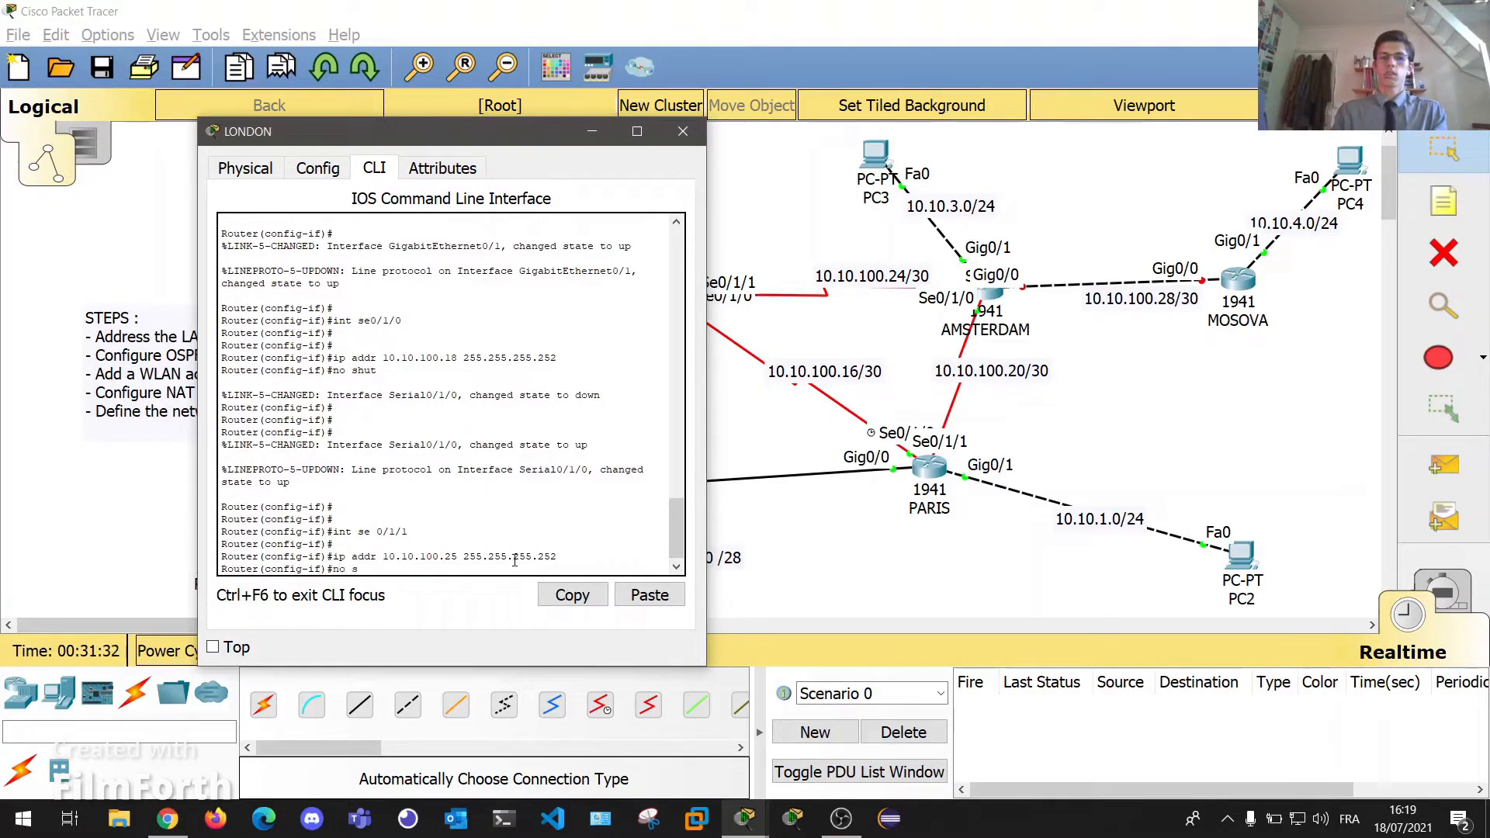
{"action": "type", "text": "hut"}
{"action": "key", "text": "Return"}
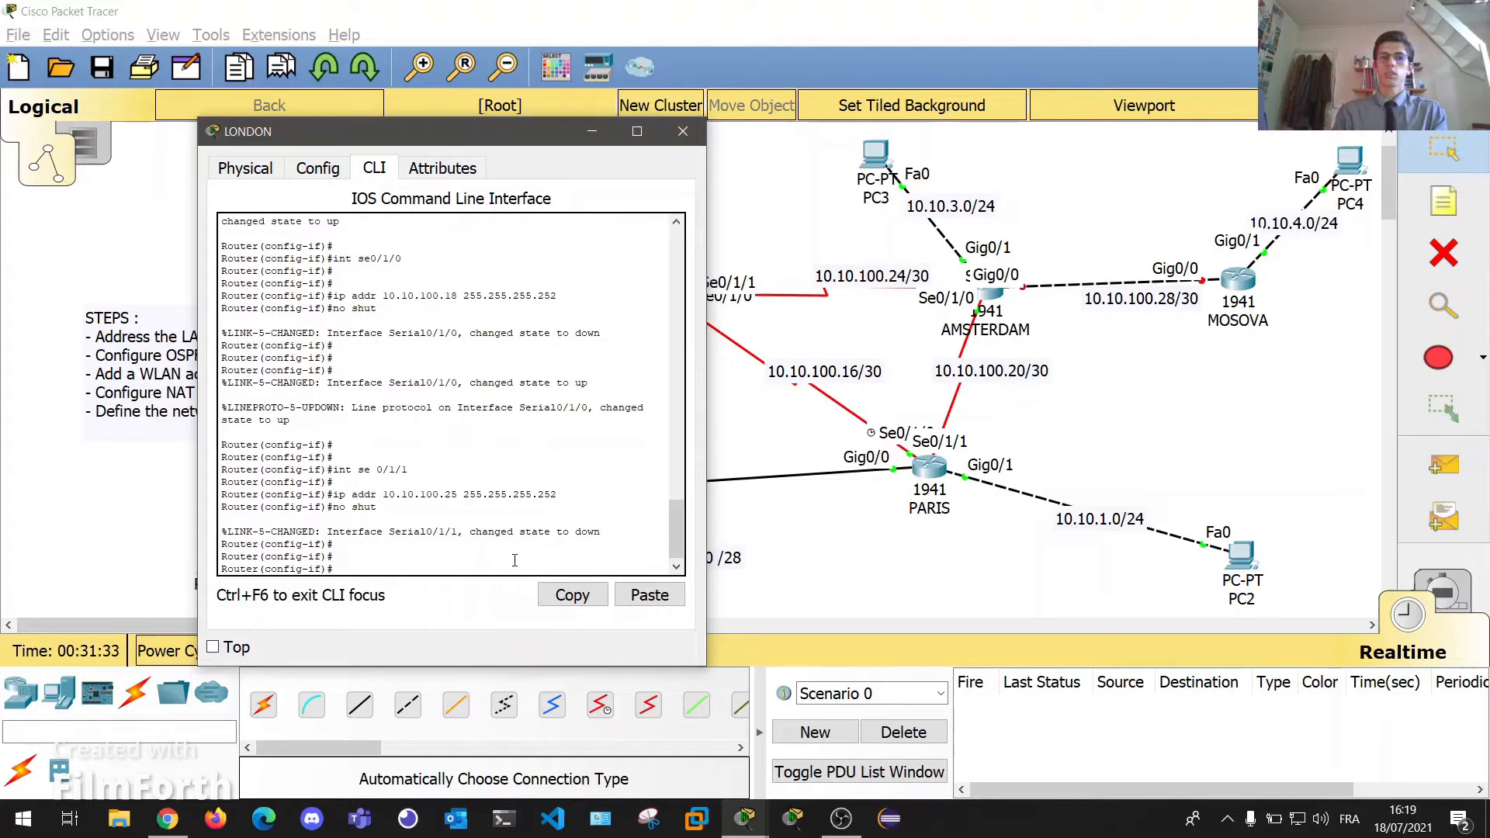
{"action": "left_click", "coordinate": [683, 132]}
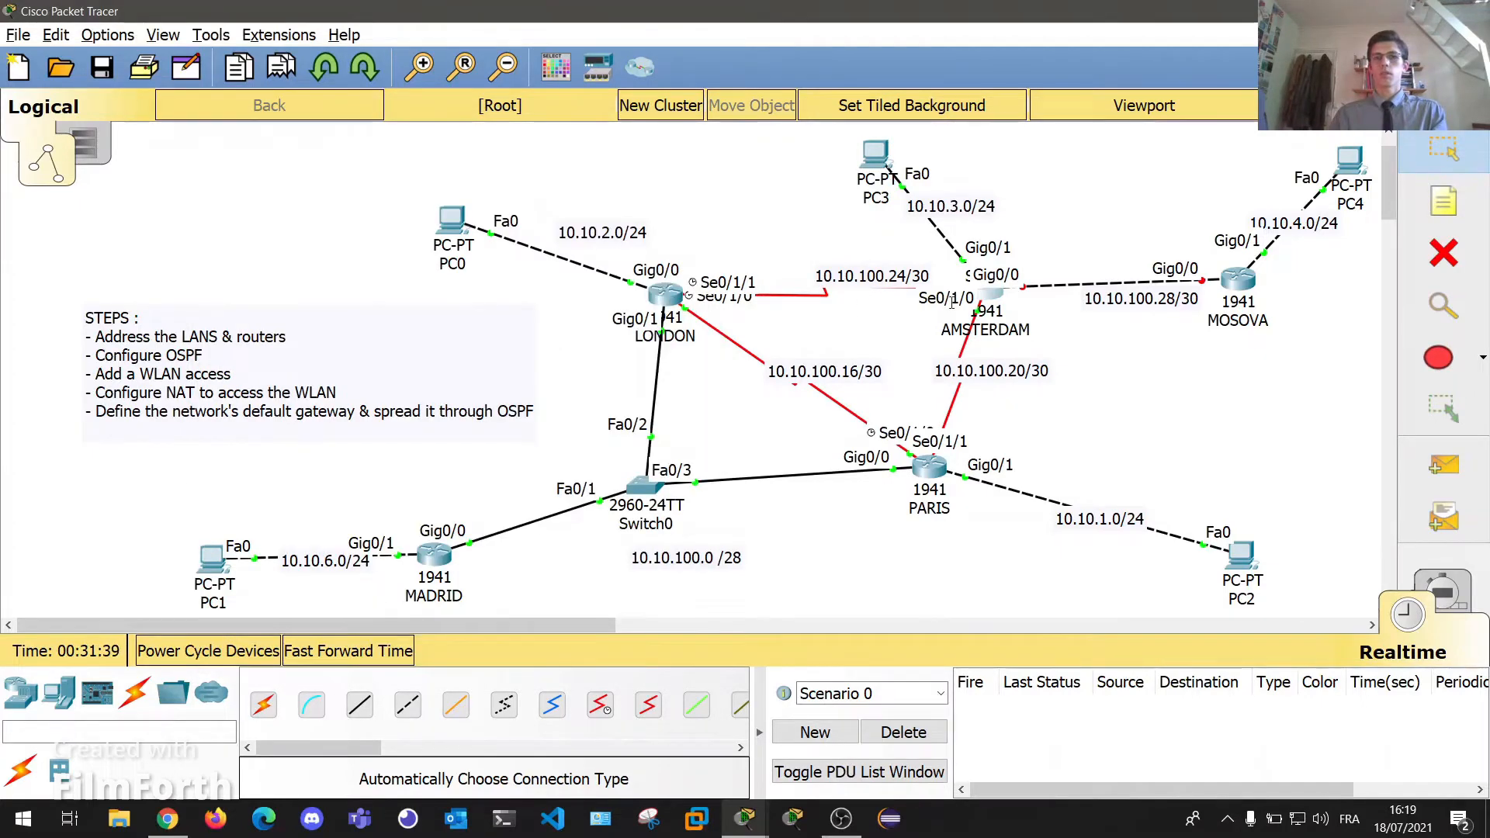
{"action": "left_click", "coordinate": [988, 296]}
On AMSTERDAM, configure Se0/1/1 with 10.10.100.26 255.255.255.252 and enable it.
{"action": "left_click_drag", "start_coordinate": [778, 123], "coordinate": [1306, 262]}
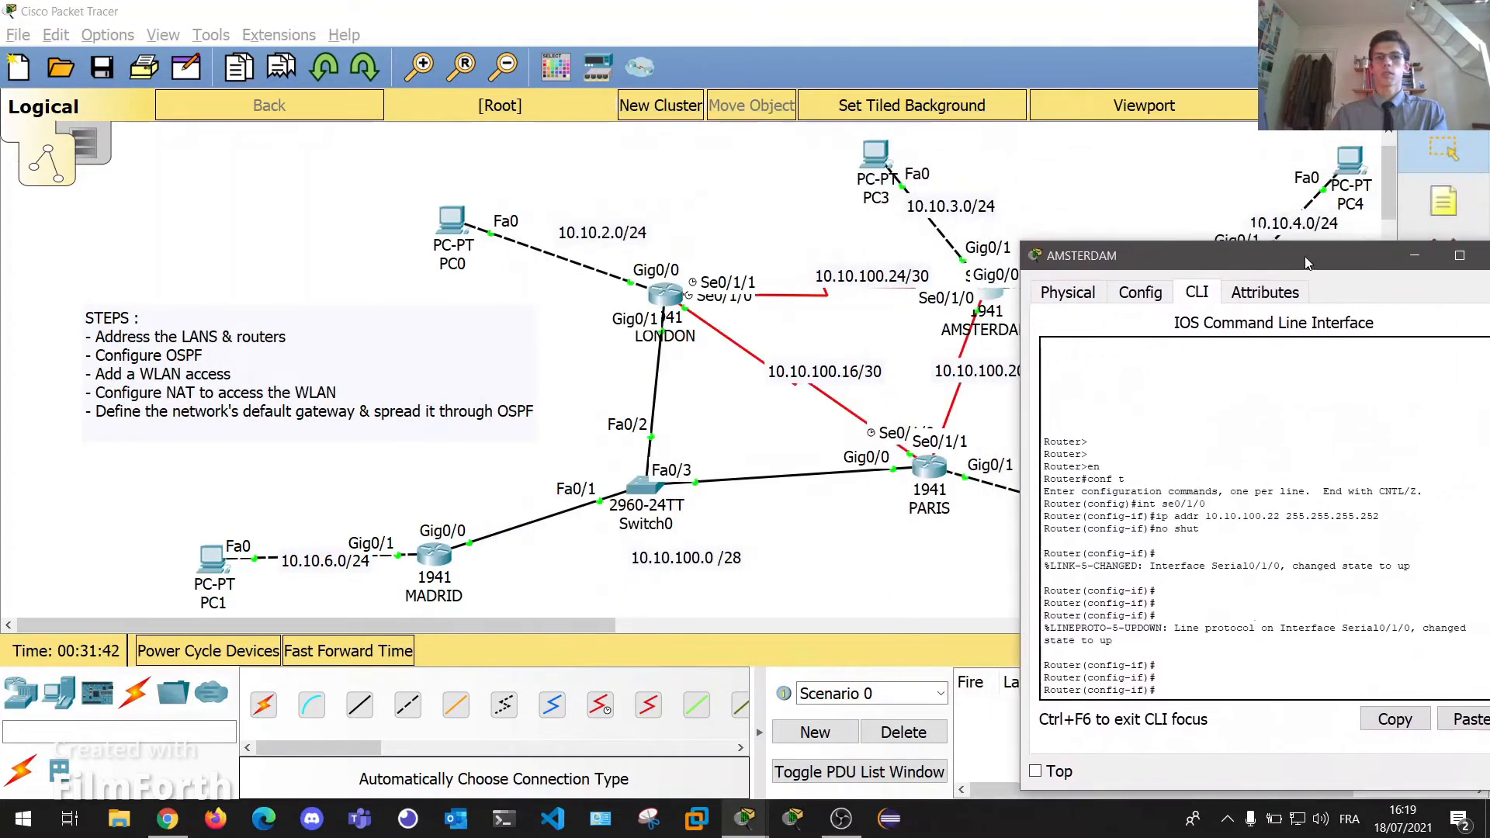
{"action": "mouse_move", "coordinate": [668, 293]}
{"action": "left_mouse_down"}
{"action": "mouse_move", "coordinate": [675, 242]}
{"action": "mouse_move", "coordinate": [892, 423]}
{"action": "mouse_move", "coordinate": [874, 432]}
{"action": "mouse_move", "coordinate": [688, 301]}
{"action": "mouse_move", "coordinate": [689, 335]}
{"action": "mouse_move", "coordinate": [685, 294]}
{"action": "left_mouse_up"}
{"action": "left_click", "coordinate": [1002, 295]}
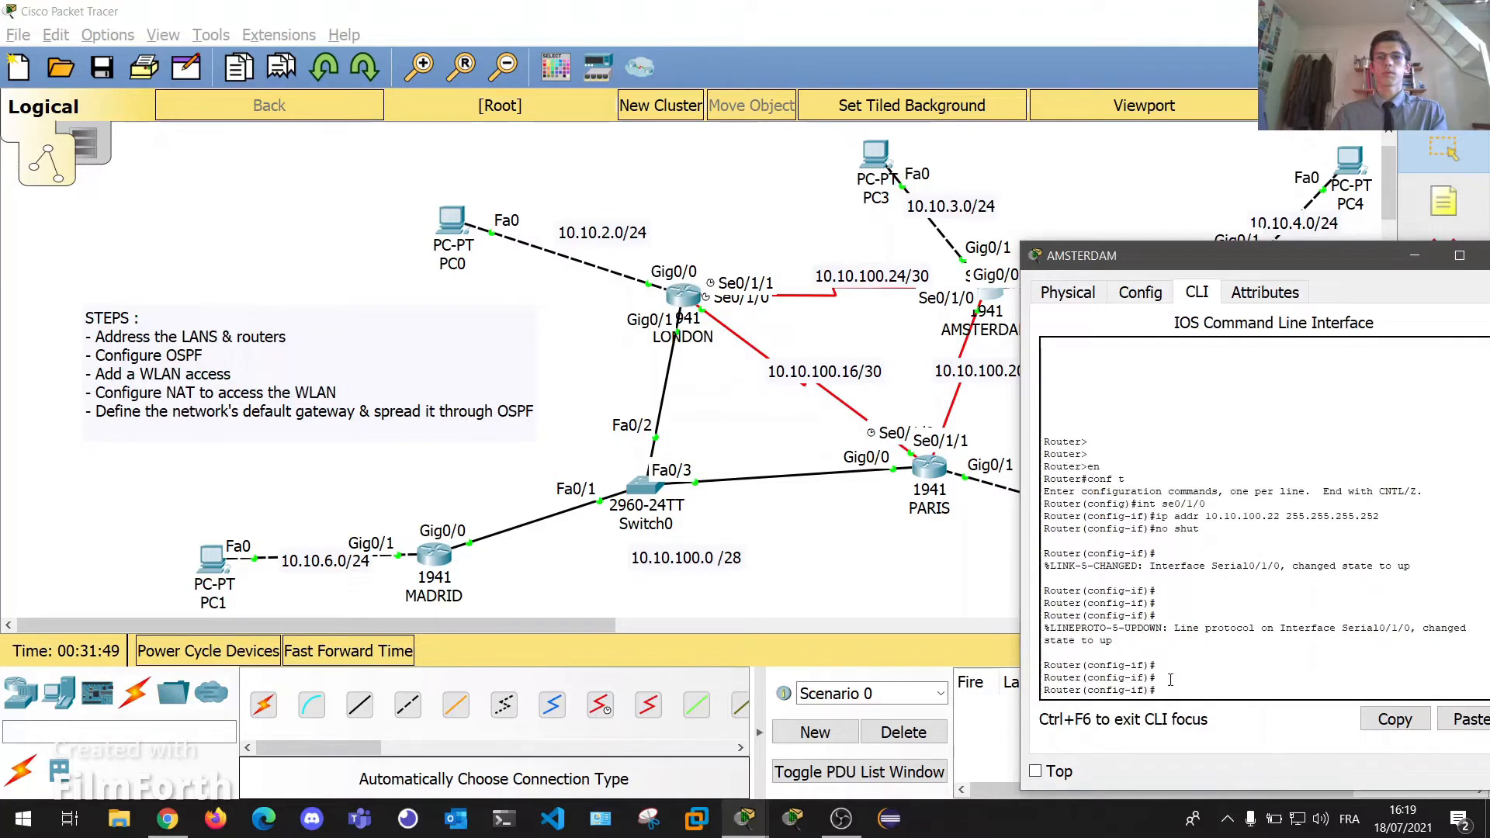
{"action": "type", "text": "int se 0"}
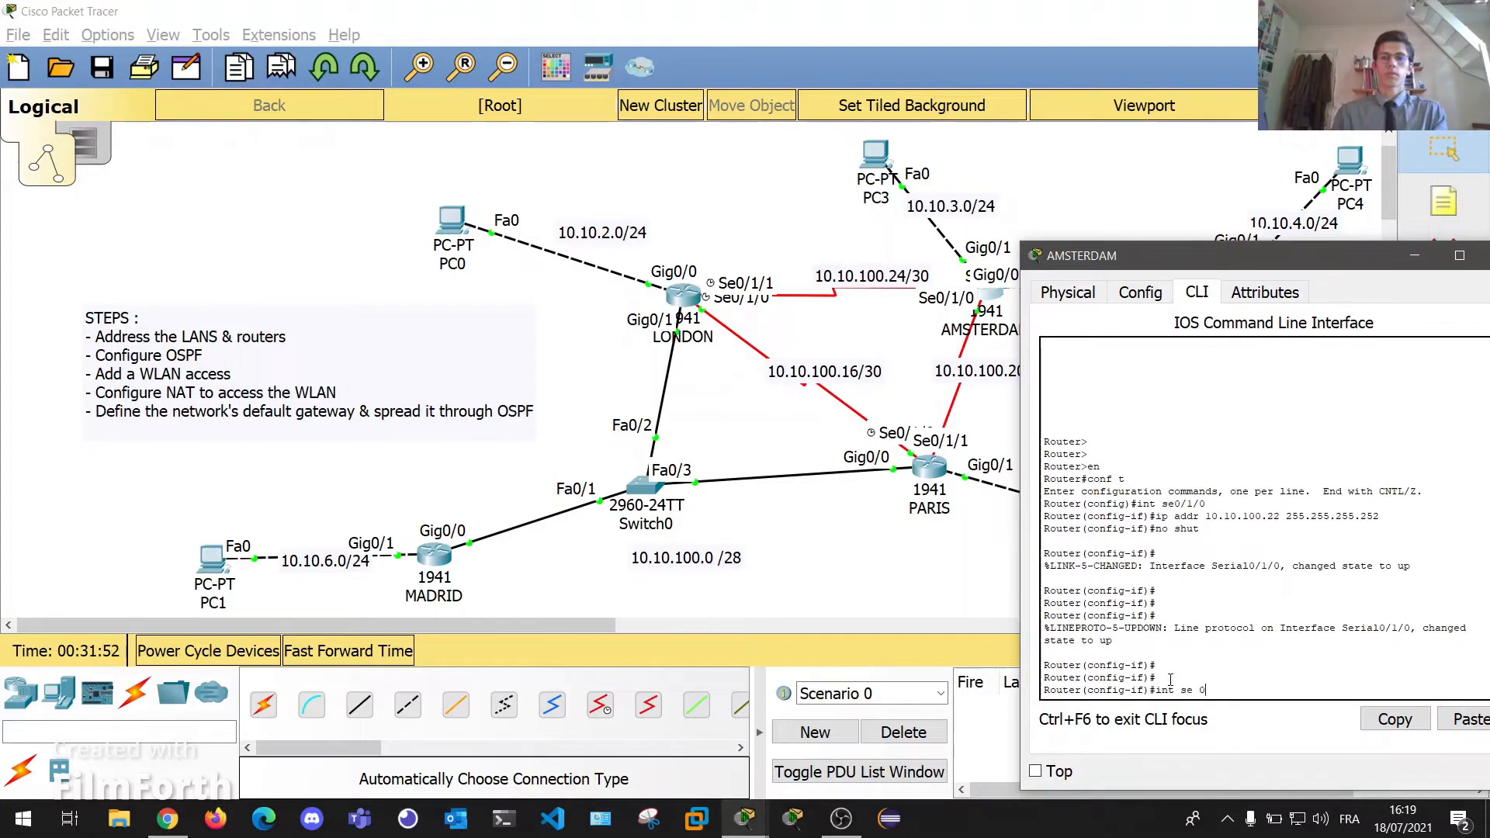
{"action": "type", "text": "/1/1"}
{"action": "key", "text": "Return"}
{"action": "key", "text": "Return"}
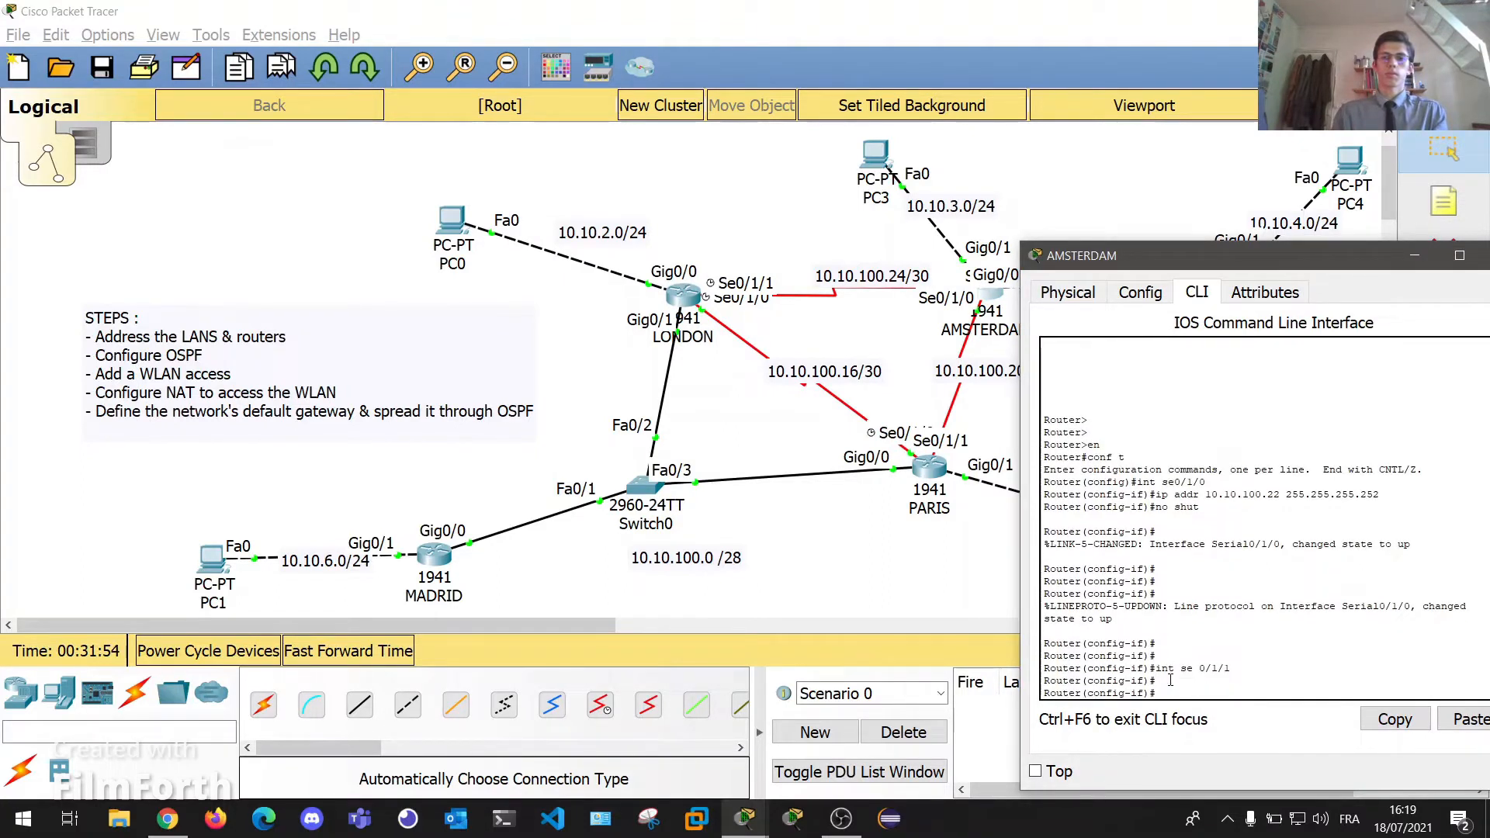
{"action": "type", "text": "ip addr 10.10.100.26 255.255"}
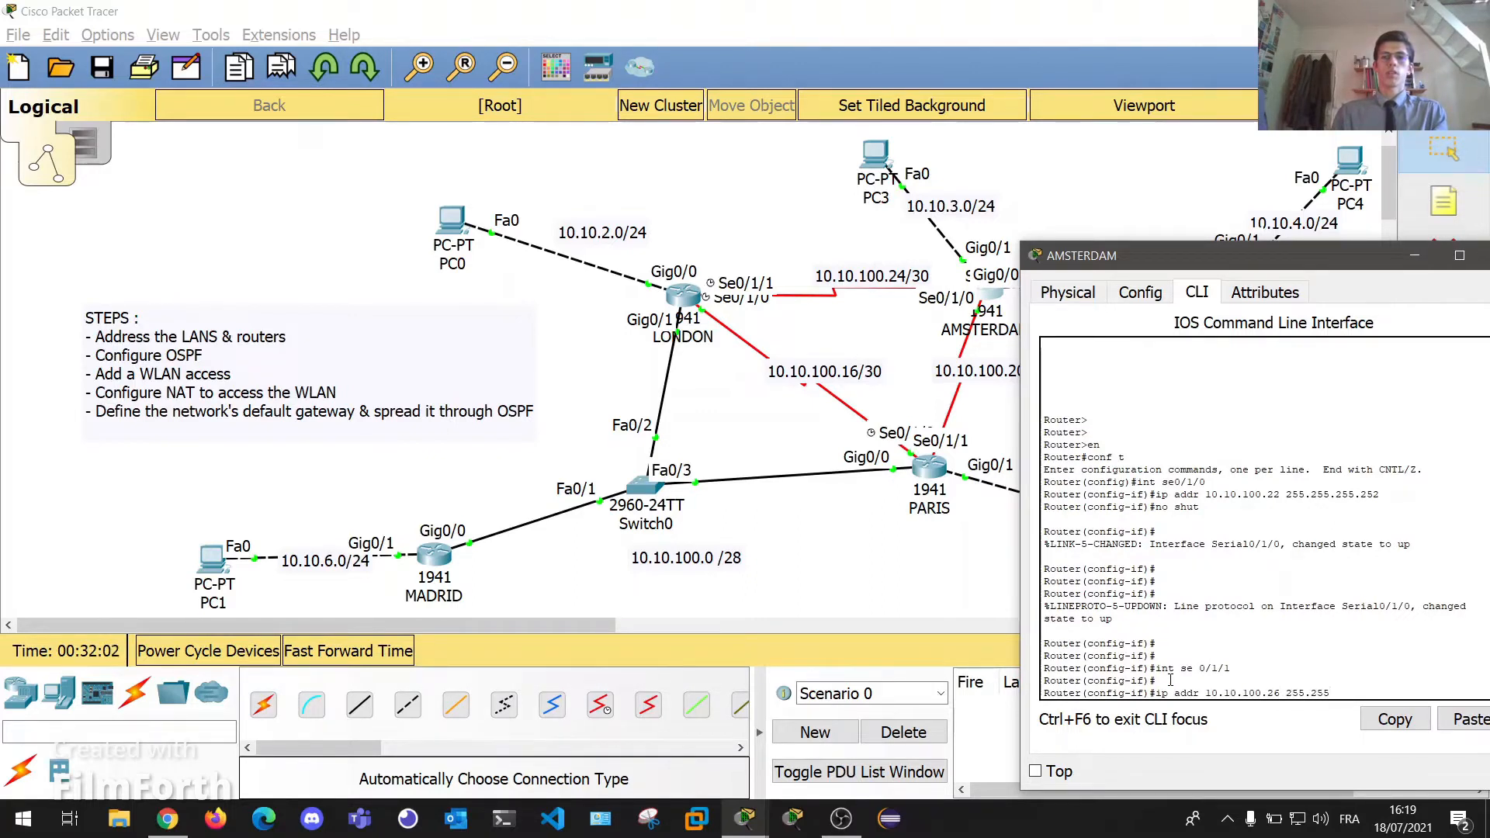
{"action": "type", "text": ".255.252"}
{"action": "key", "text": "Return"}
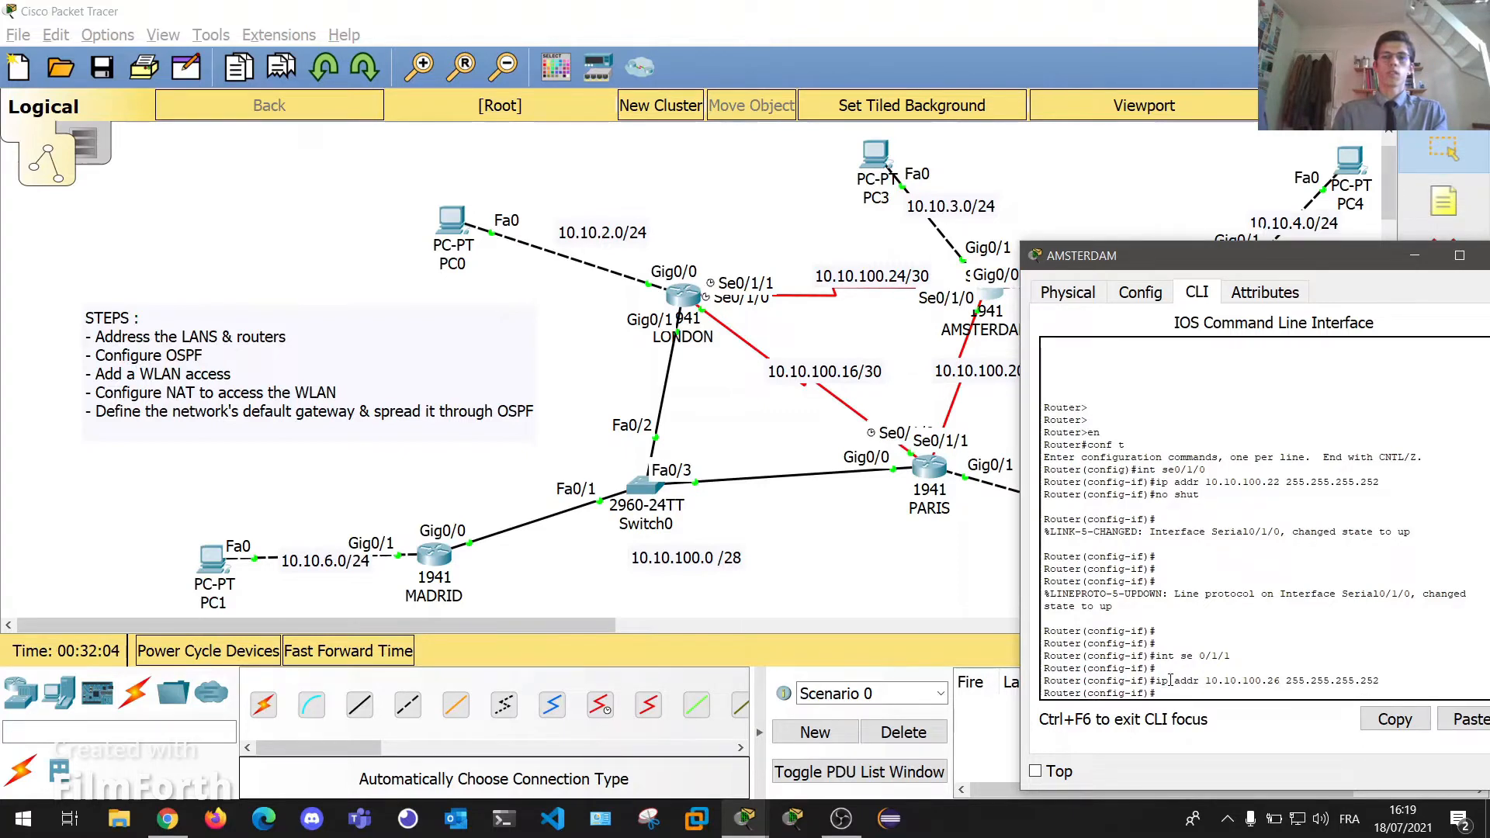
{"action": "type", "text": "t"}
{"action": "key", "text": "Return"}
{"action": "key", "text": "Return"}
{"action": "key", "text": "Return"}
{"action": "key", "text": "Return"}
{"action": "key", "text": "Return"}
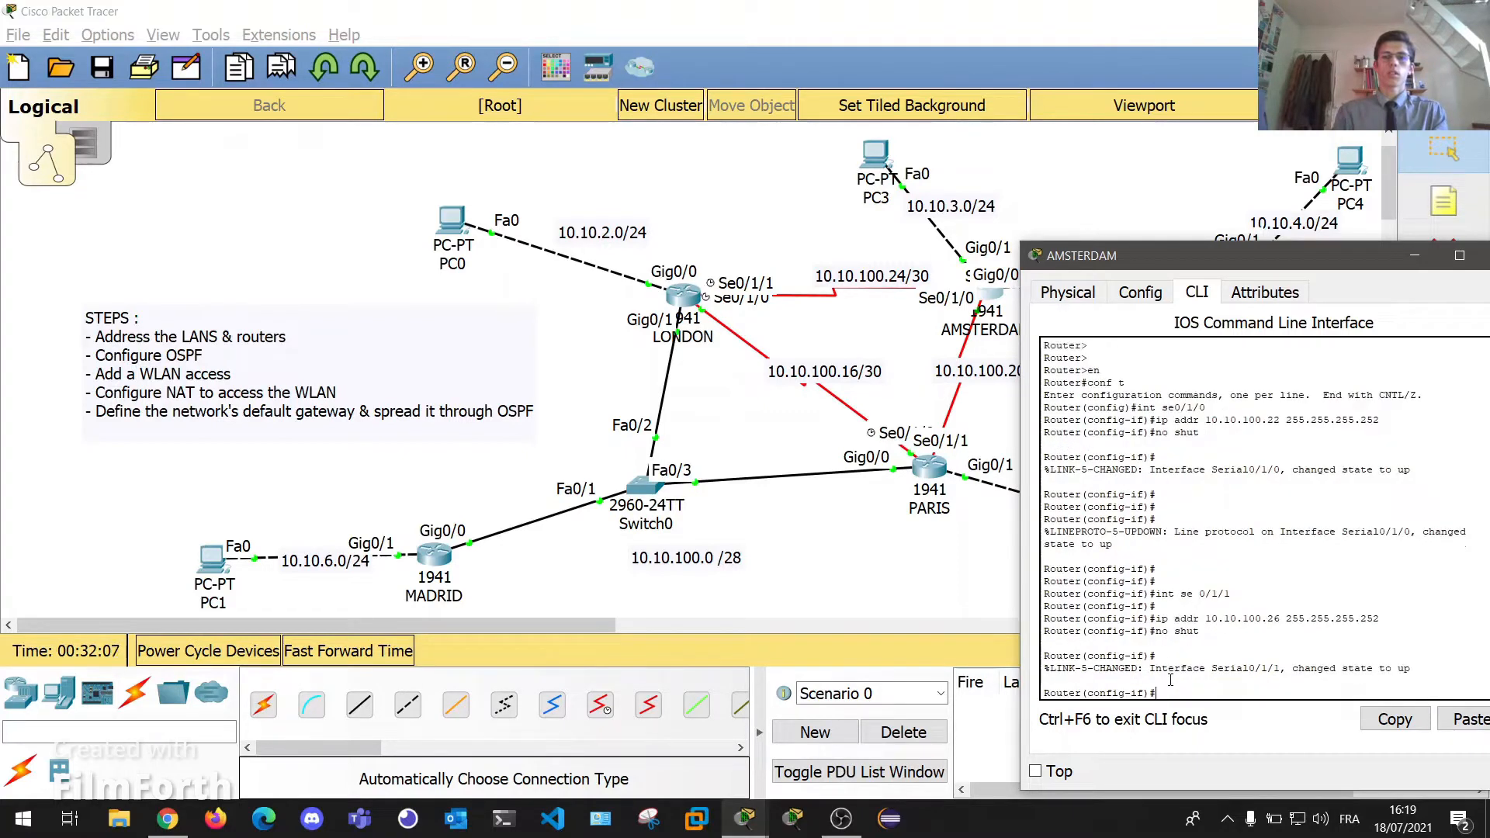
Close the AMSTERDAM console and move the MOSKOVA router slightly down on the map.
{"action": "left_click_drag", "start_coordinate": [1235, 256], "coordinate": [975, 256]}
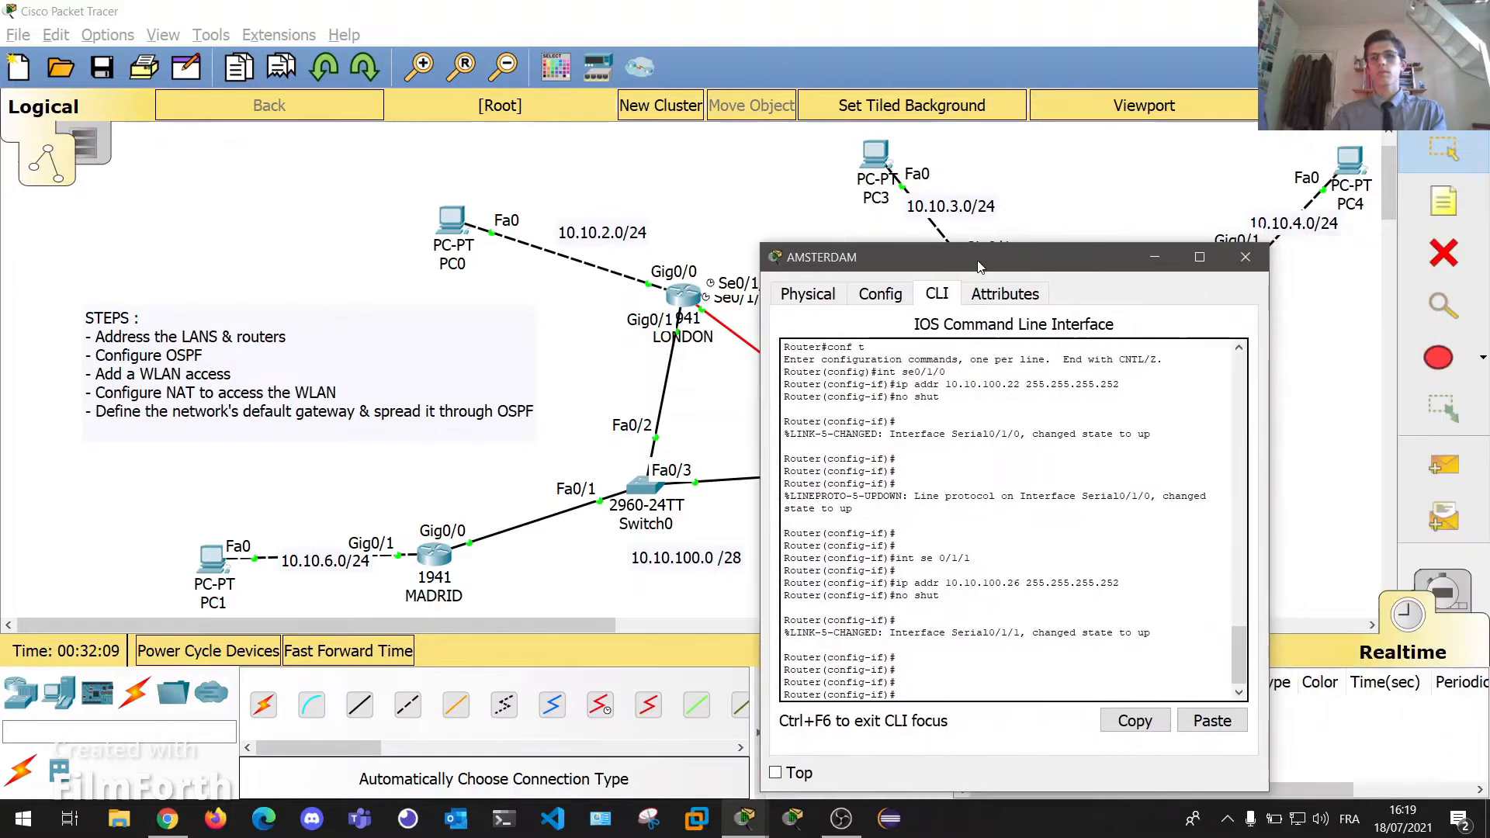
{"action": "left_click", "coordinate": [1239, 259]}
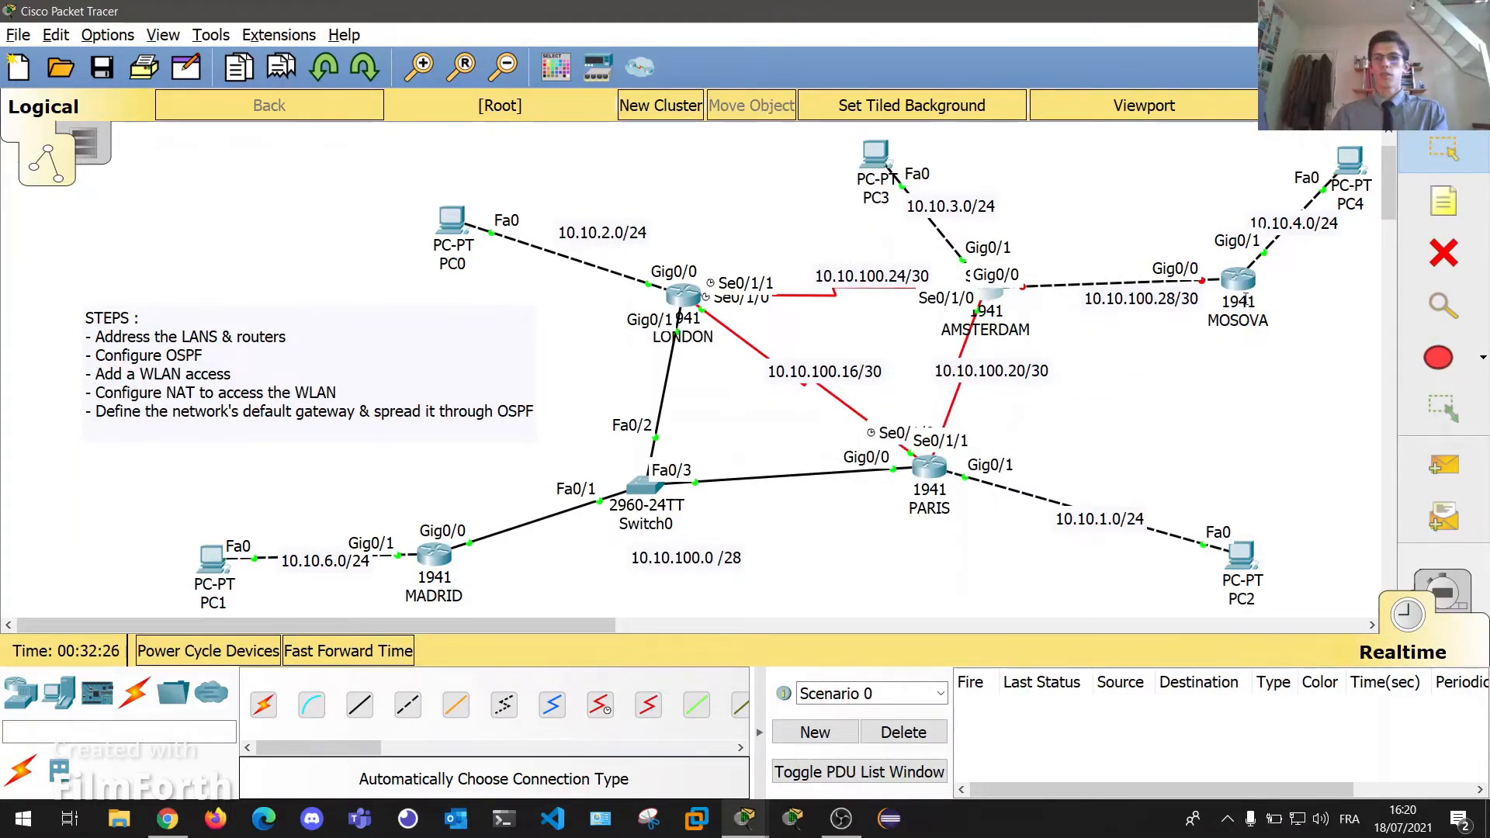
{"action": "left_click", "coordinate": [990, 293]}
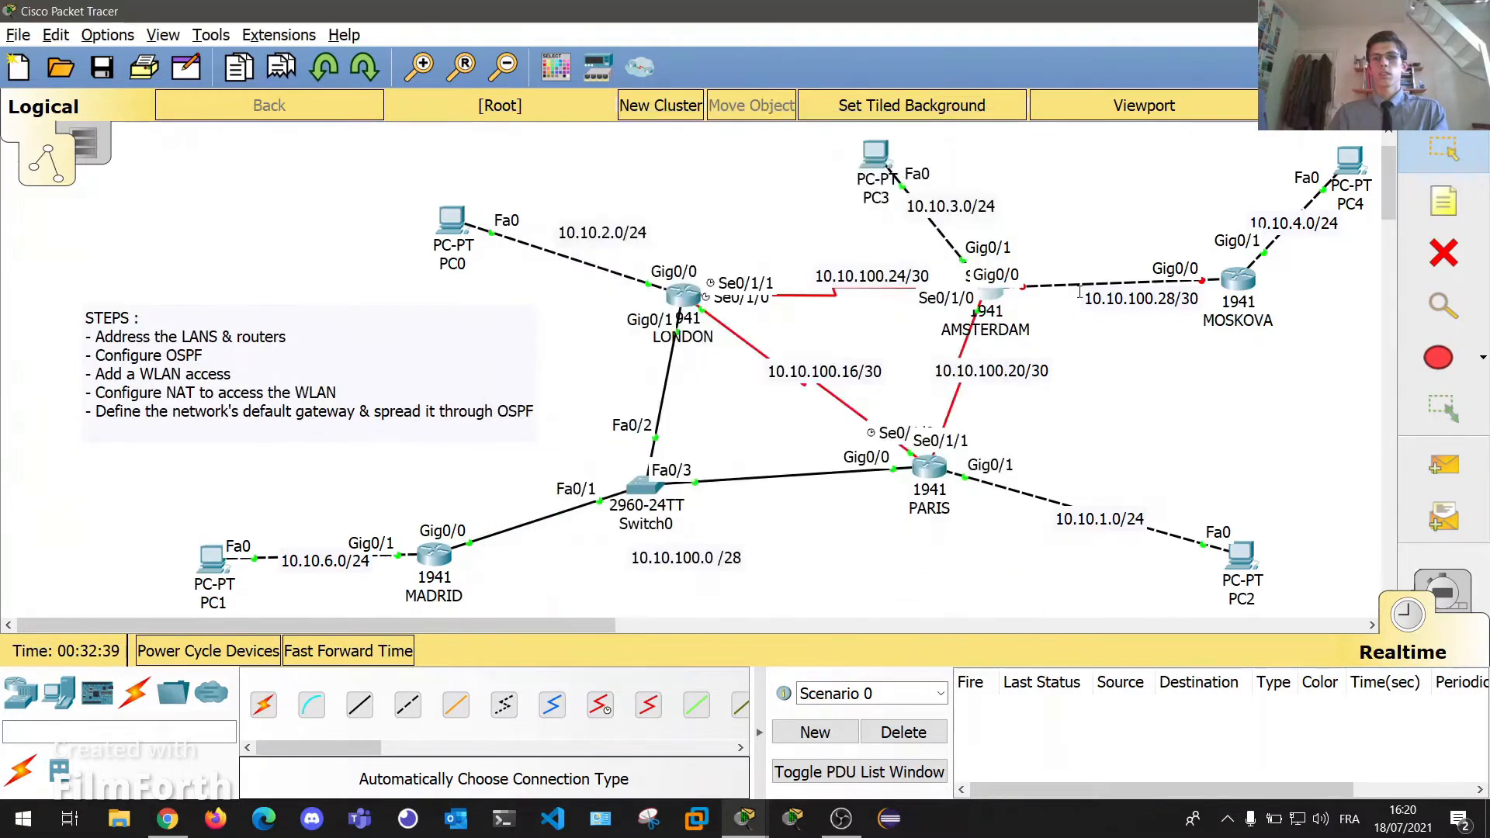
{"action": "mouse_move", "coordinate": [1239, 281]}
{"action": "left_mouse_down"}
{"action": "mouse_move", "coordinate": [1227, 324]}
{"action": "mouse_move", "coordinate": [1237, 294]}
{"action": "left_mouse_up"}
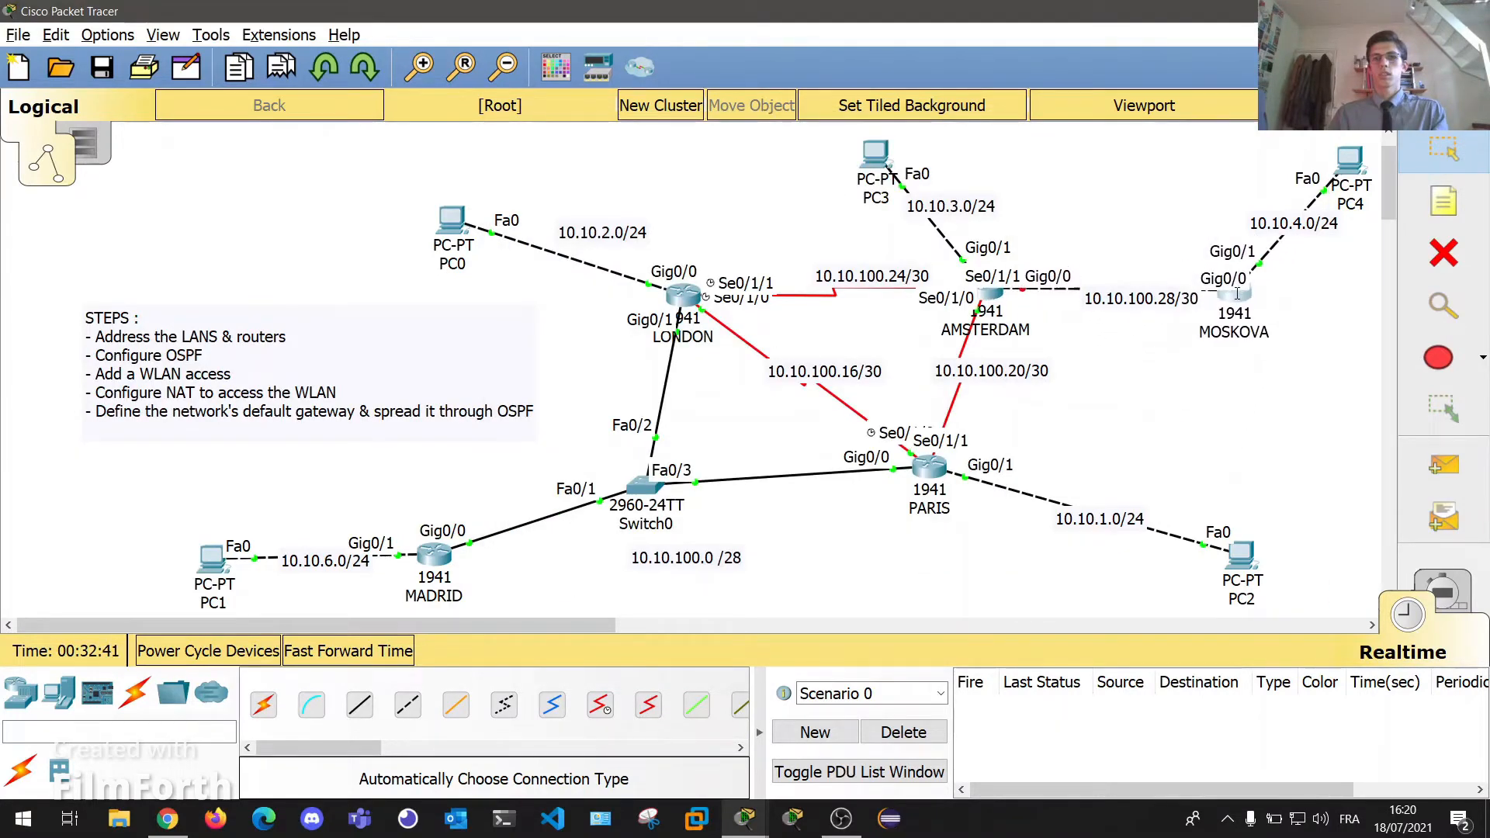
Exit the serial interface and set AMSTERDAM's Gig0/0 to 10.10.100.29 255.255.255.252 with no shutdown.
{"action": "left_click", "coordinate": [989, 295]}
{"action": "key", "text": "Return"}
{"action": "key", "text": "Return"}
{"action": "key", "text": "Return"}
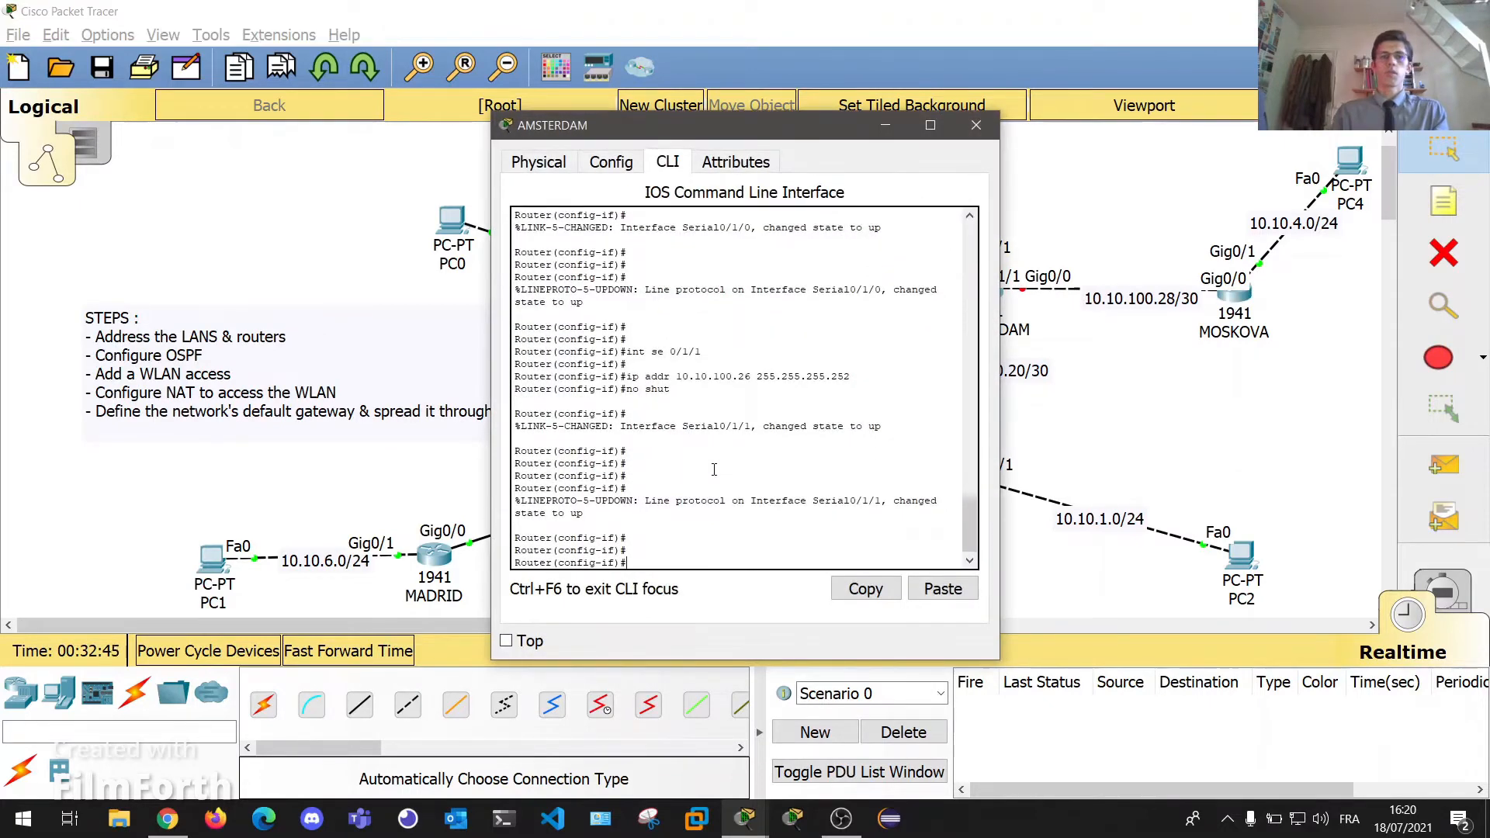
{"action": "type", "text": "ex"}
{"action": "key", "text": "Return"}
{"action": "key", "text": "Return"}
{"action": "key", "text": "Return"}
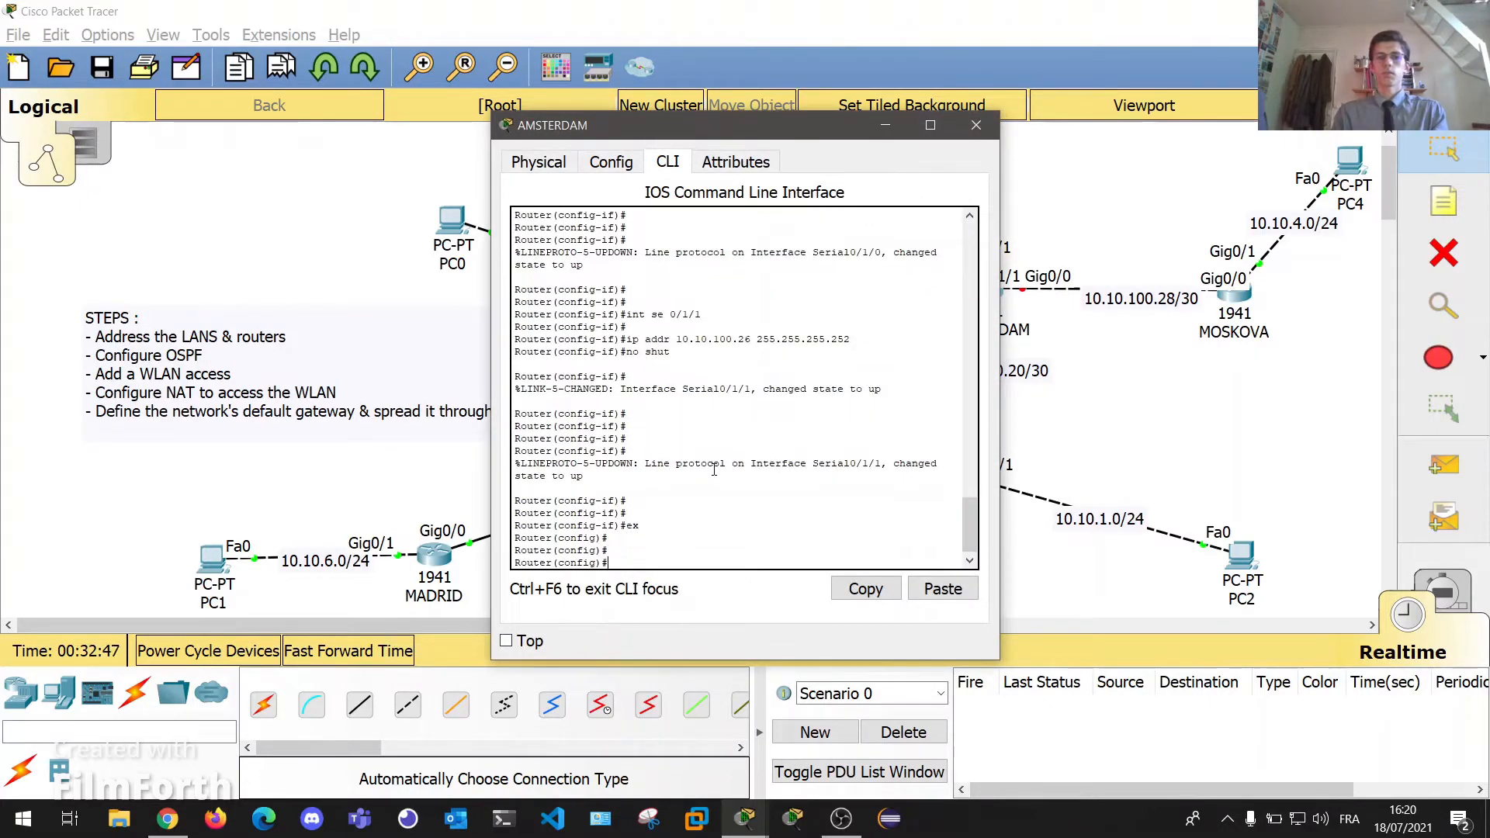
{"action": "type", "text": "int gig"}
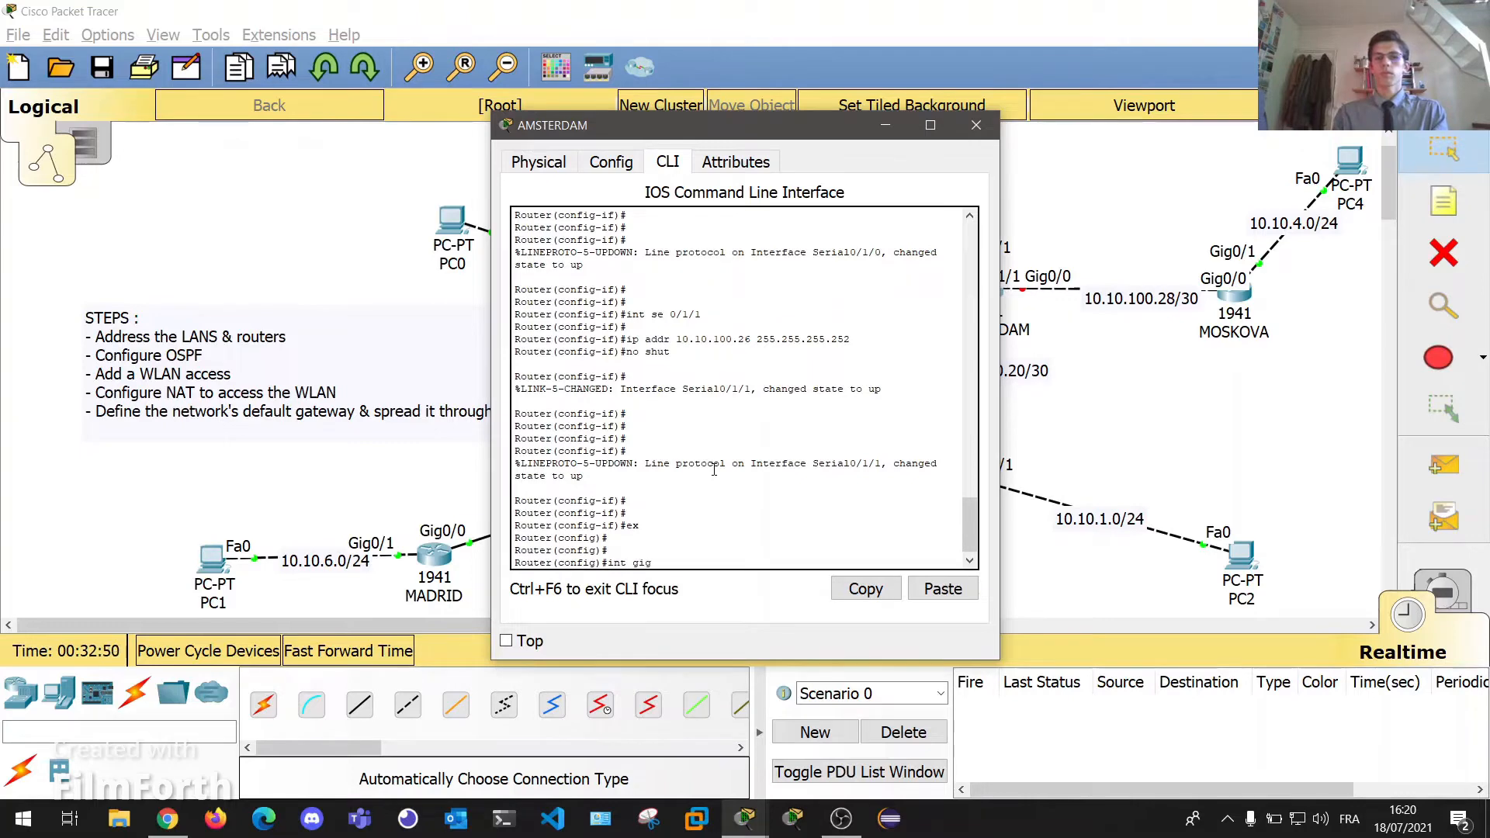
{"action": "type", "text": " 0/0"}
{"action": "key", "text": "Return"}
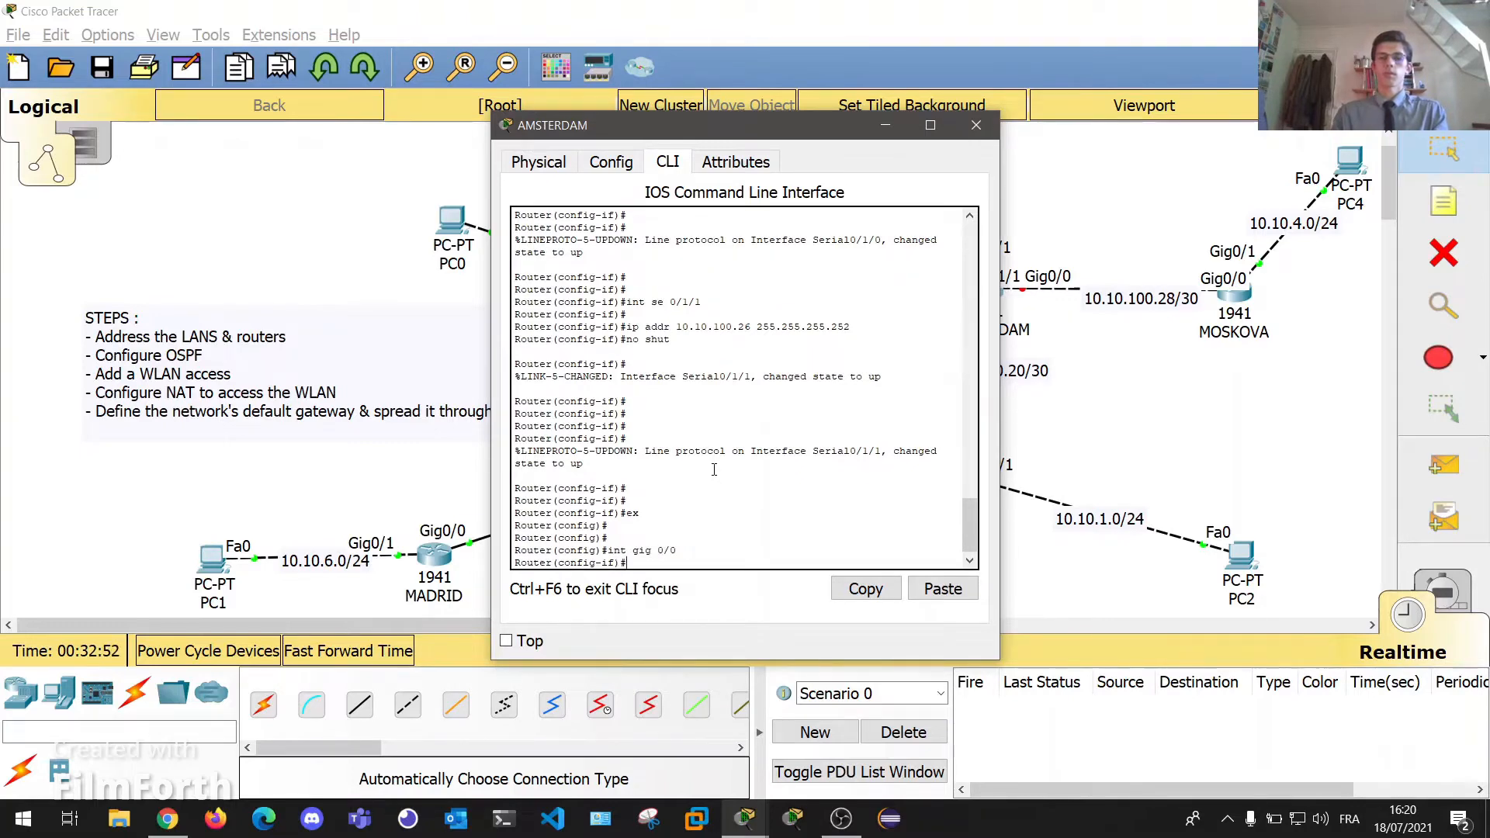
{"action": "type", "text": "ip addr"}
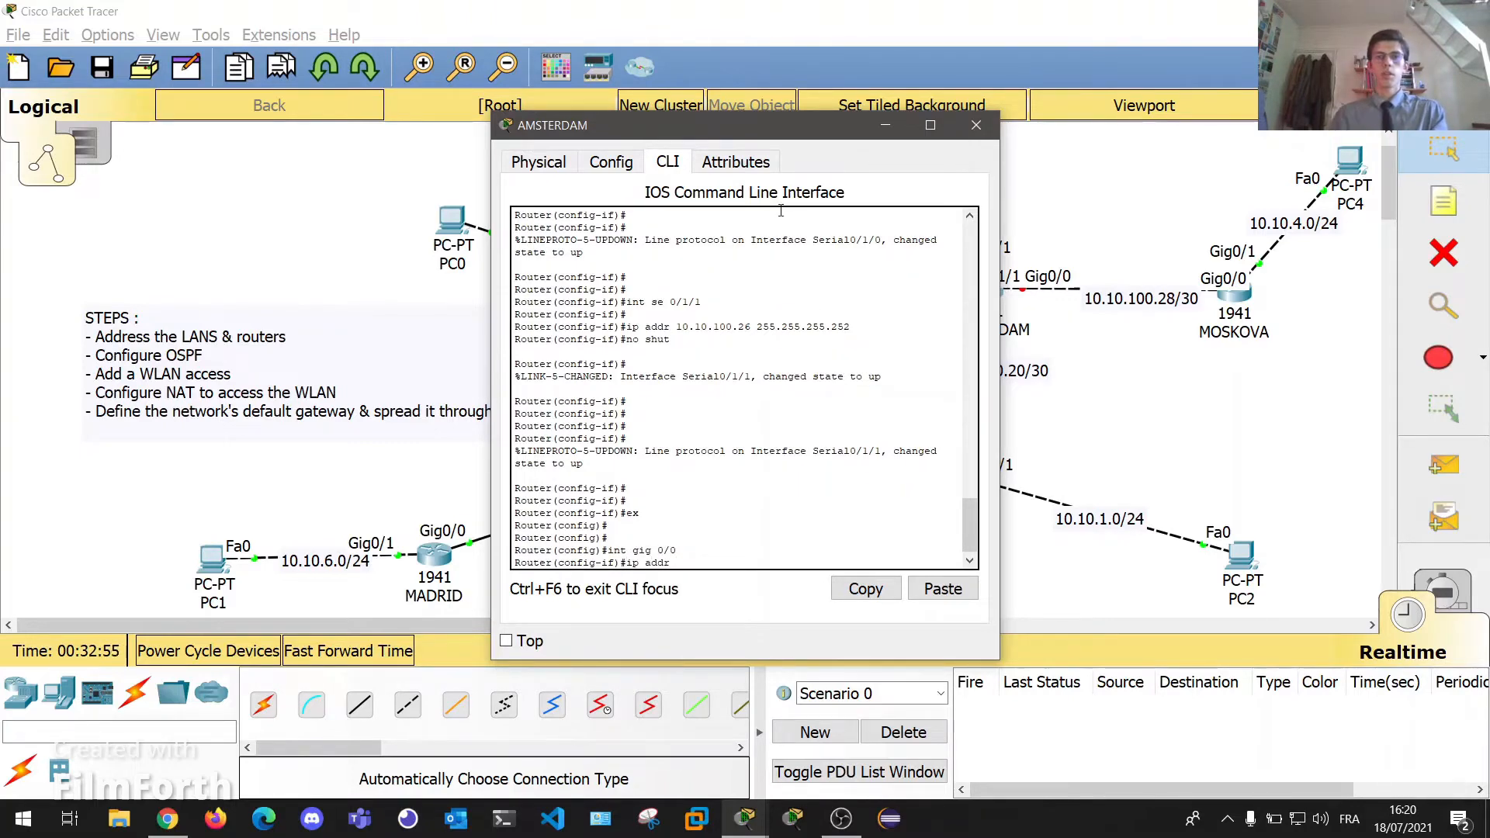
{"action": "left_click_drag", "start_coordinate": [776, 125], "coordinate": [537, 118]}
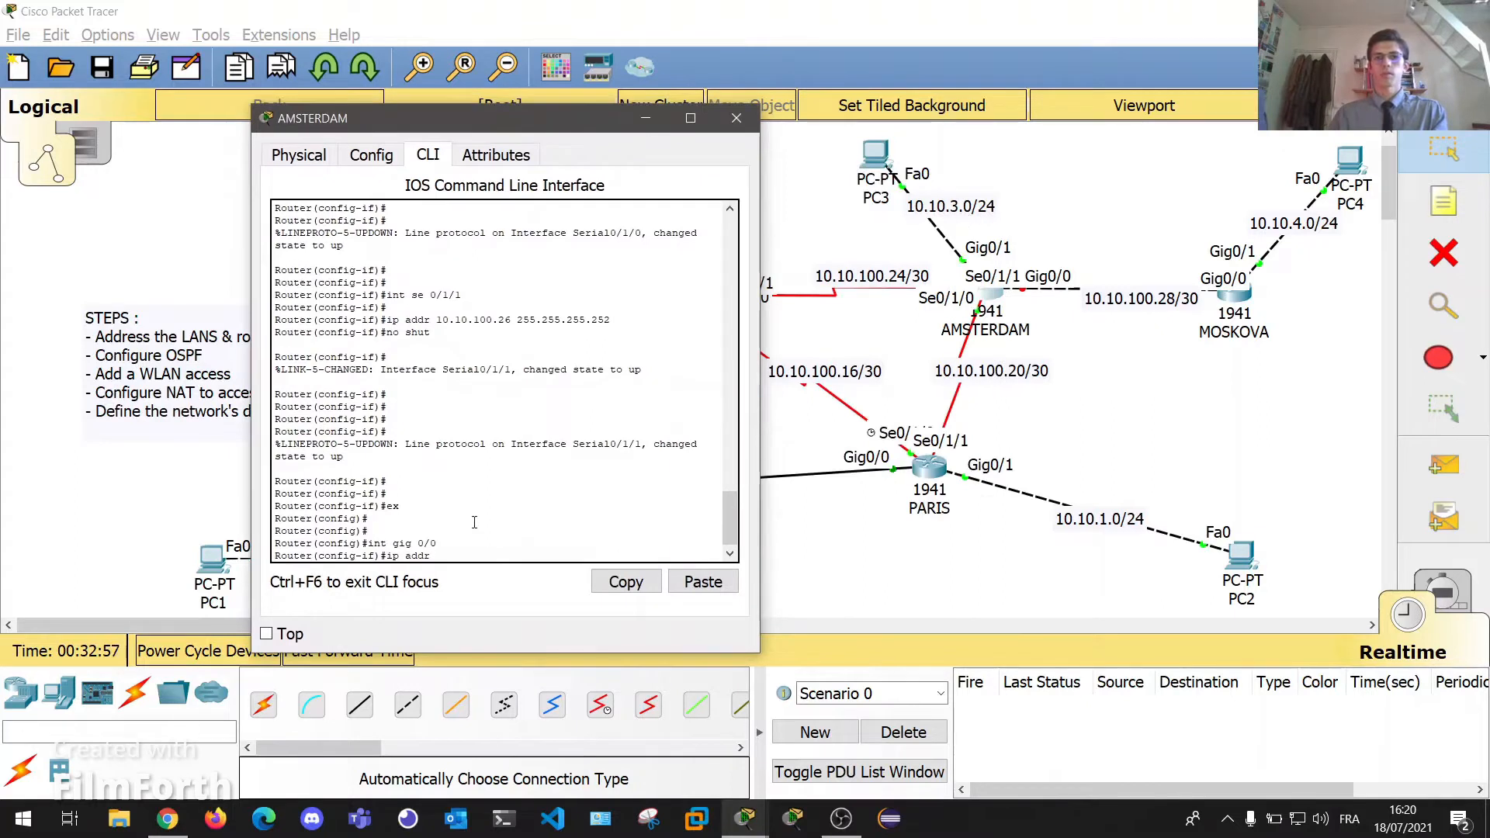
{"action": "type", "text": "10.10."}
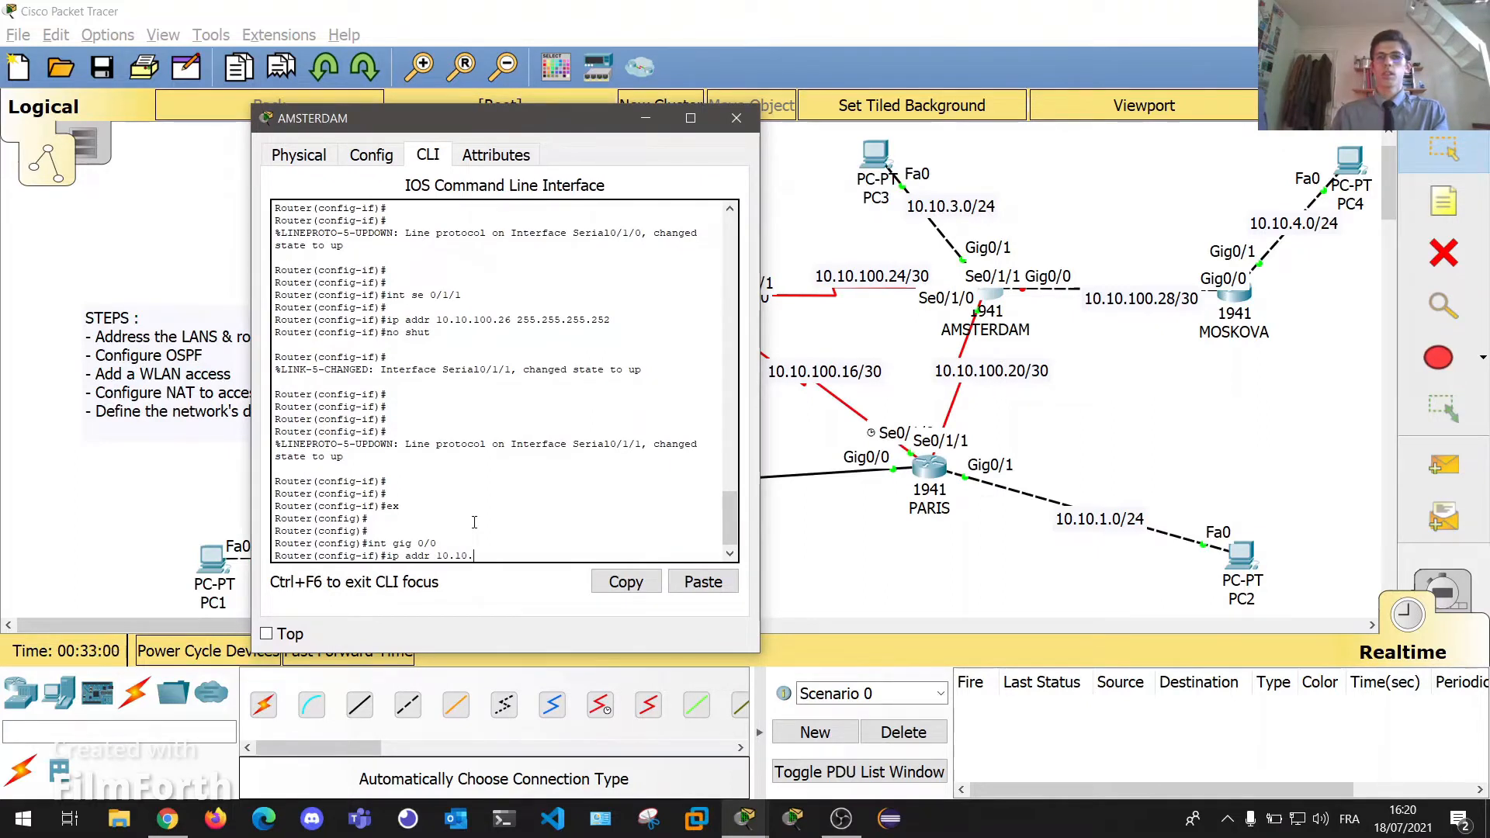
{"action": "type", "text": "100."}
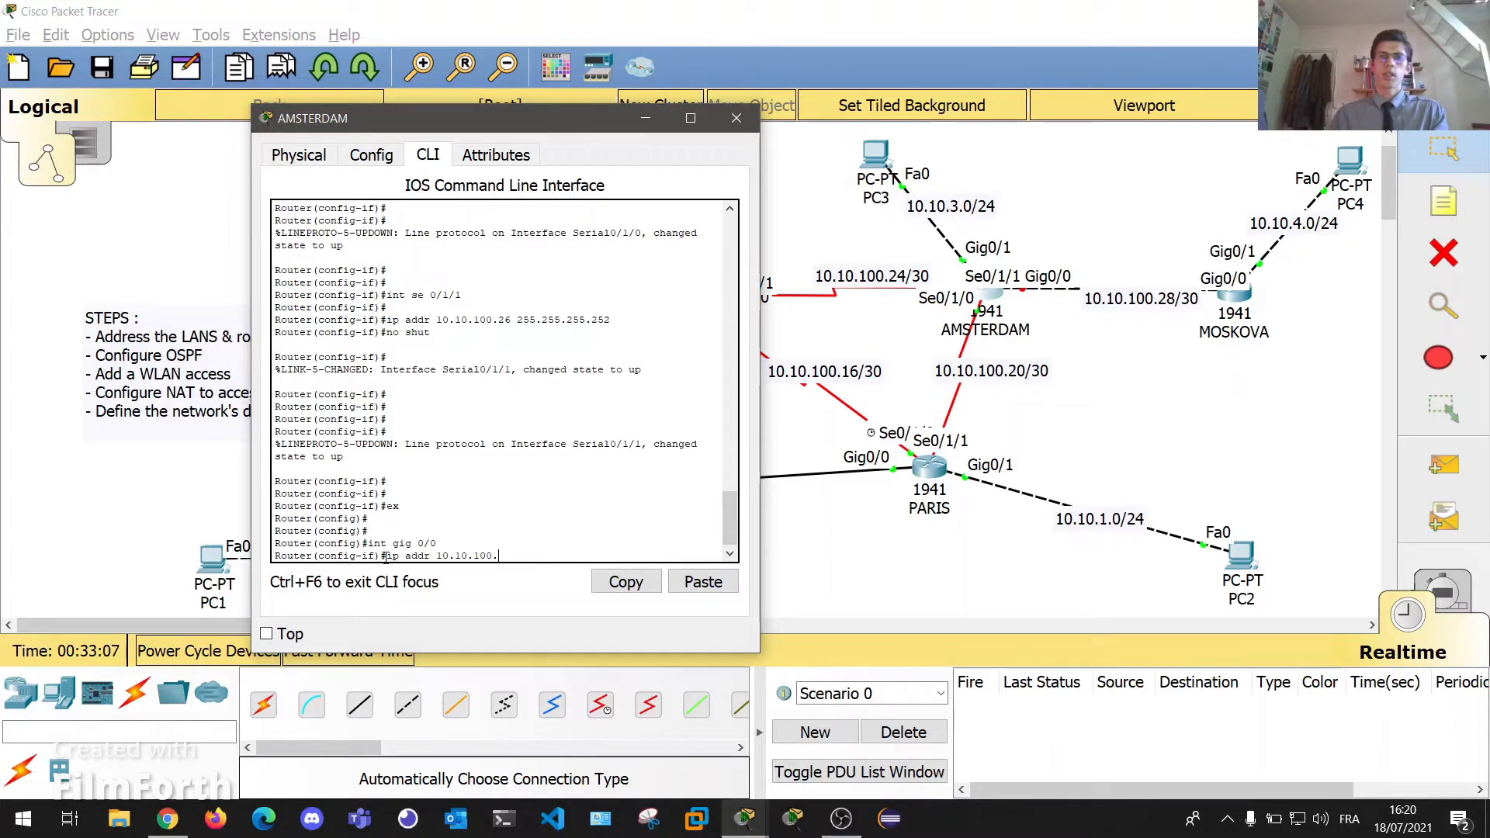
{"action": "type", "text": "29 255.255.2"}
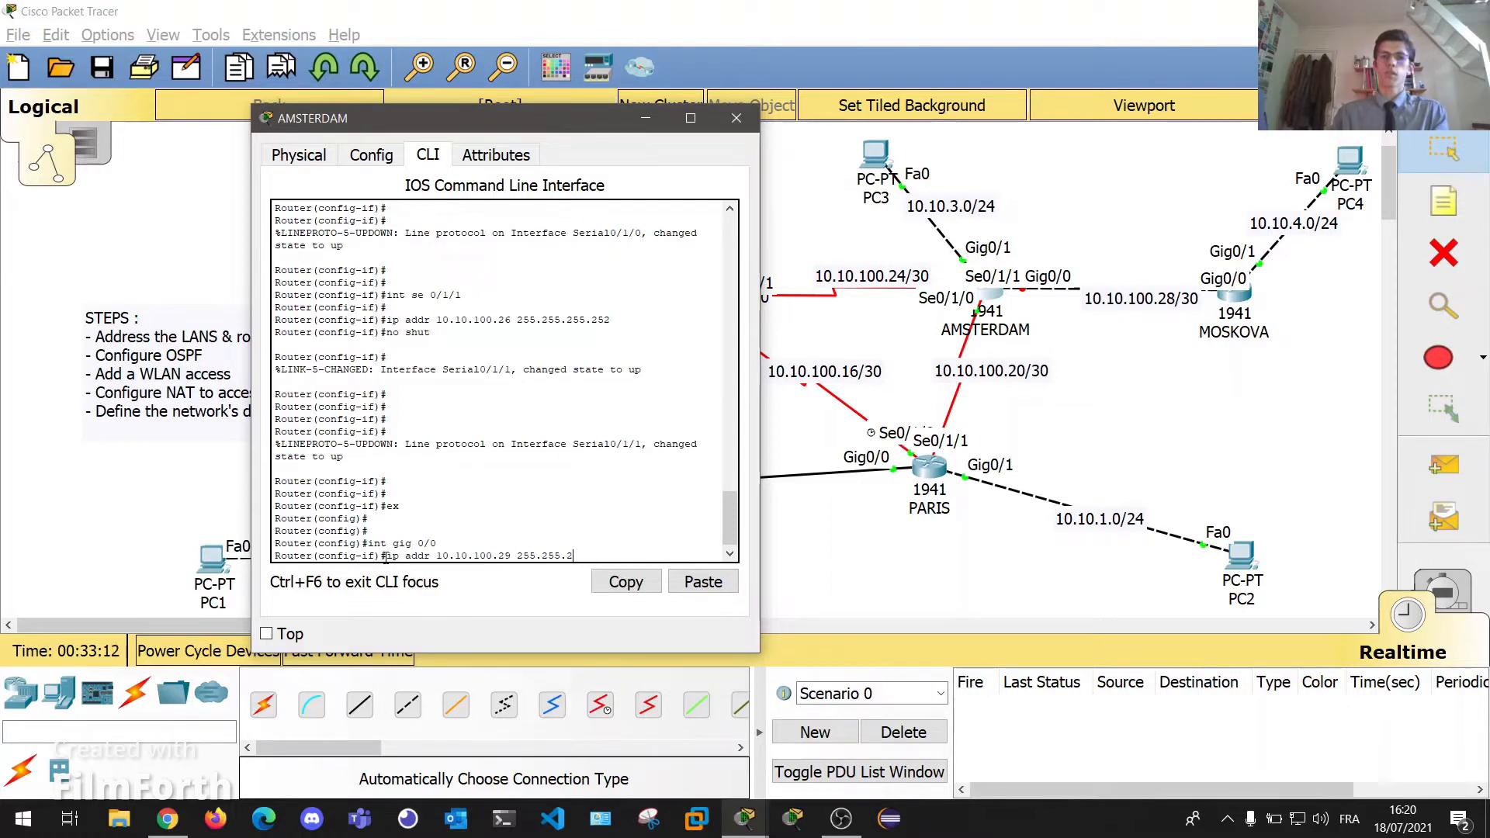
{"action": "type", "text": "55.252"}
{"action": "key", "text": "Return"}
{"action": "type", "text": "no shut"}
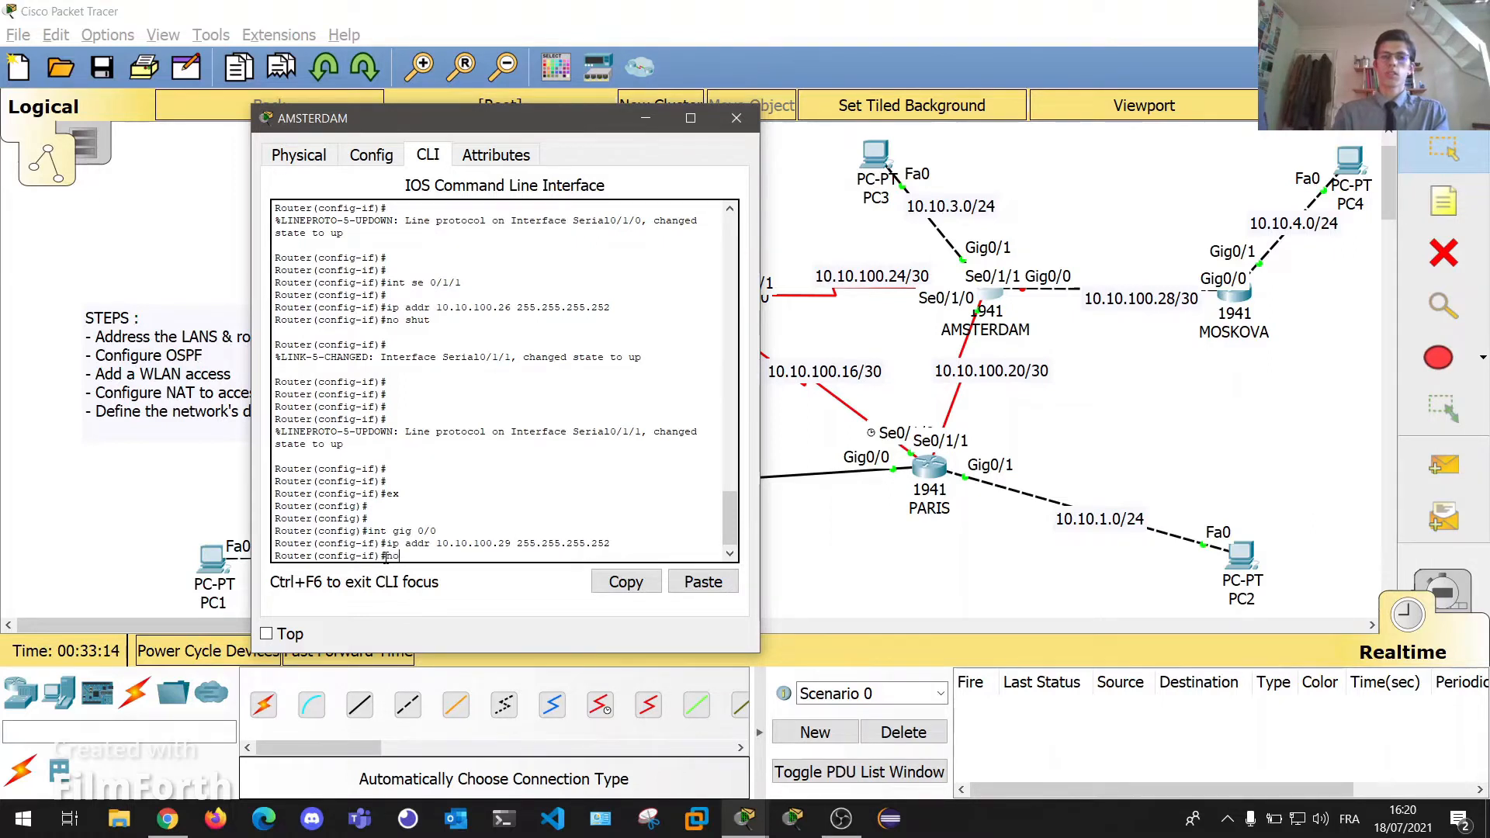
{"action": "key", "text": "Return"}
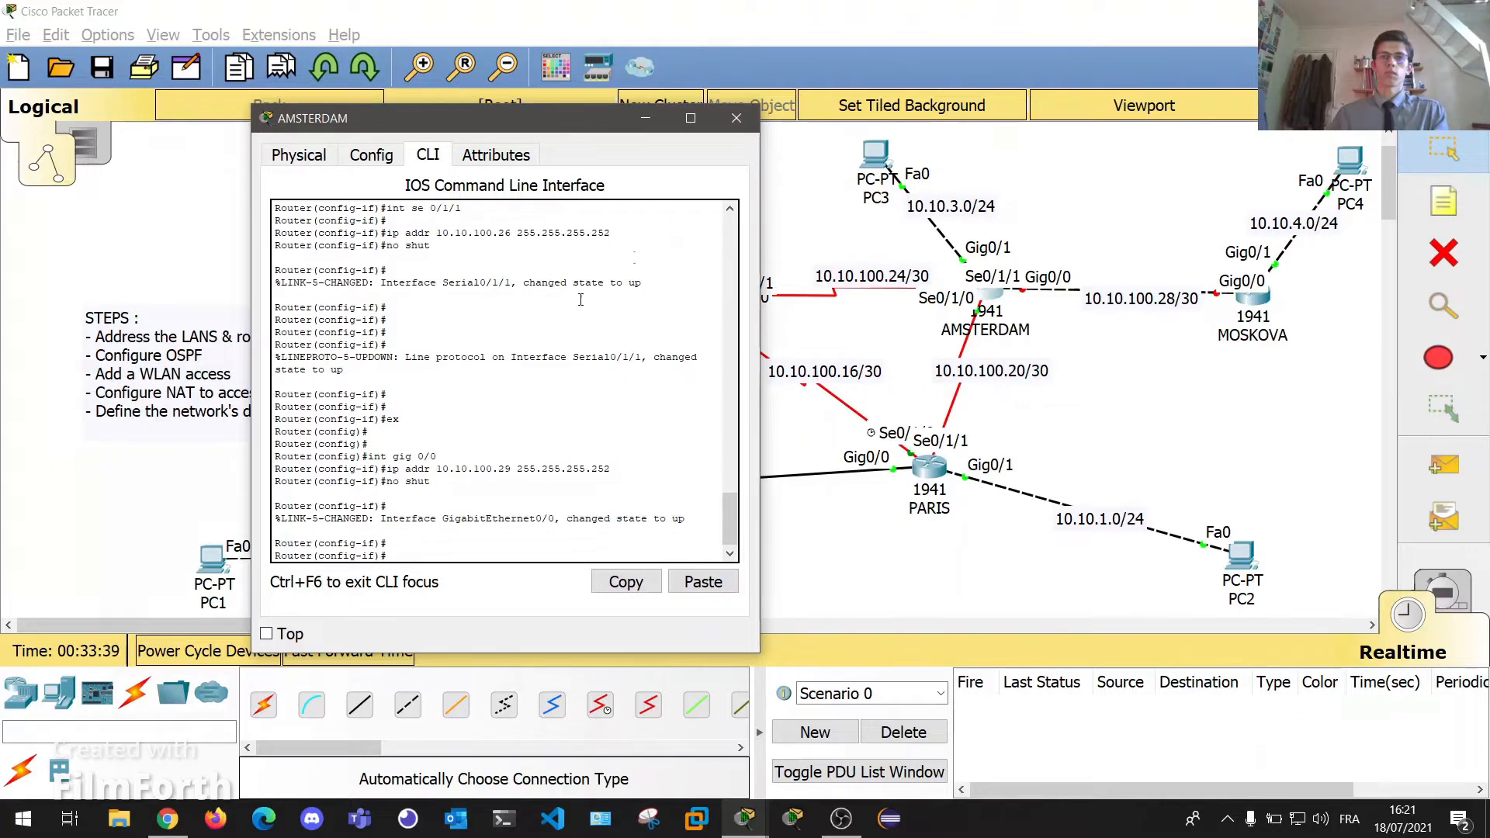
{"action": "left_click", "coordinate": [737, 118]}
Put MOSKOVA into global configuration mode with en and conf t.
{"action": "left_click", "coordinate": [1253, 299]}
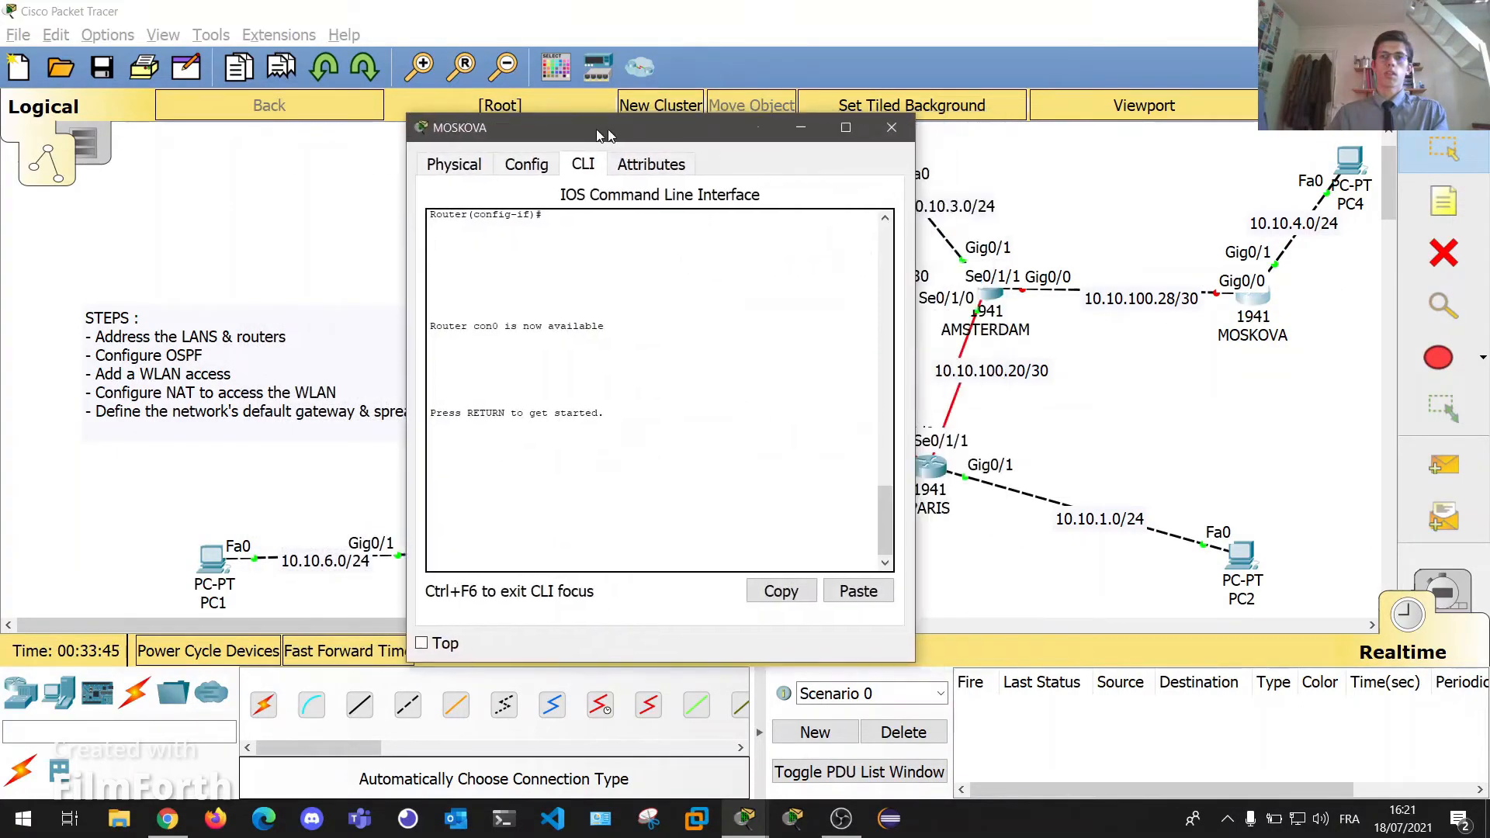
{"action": "key", "text": "Return"}
{"action": "key", "text": "Return"}
{"action": "key", "text": "Return"}
{"action": "type", "text": "en"}
{"action": "key", "text": "Return"}
{"action": "type", "text": "conf t"}
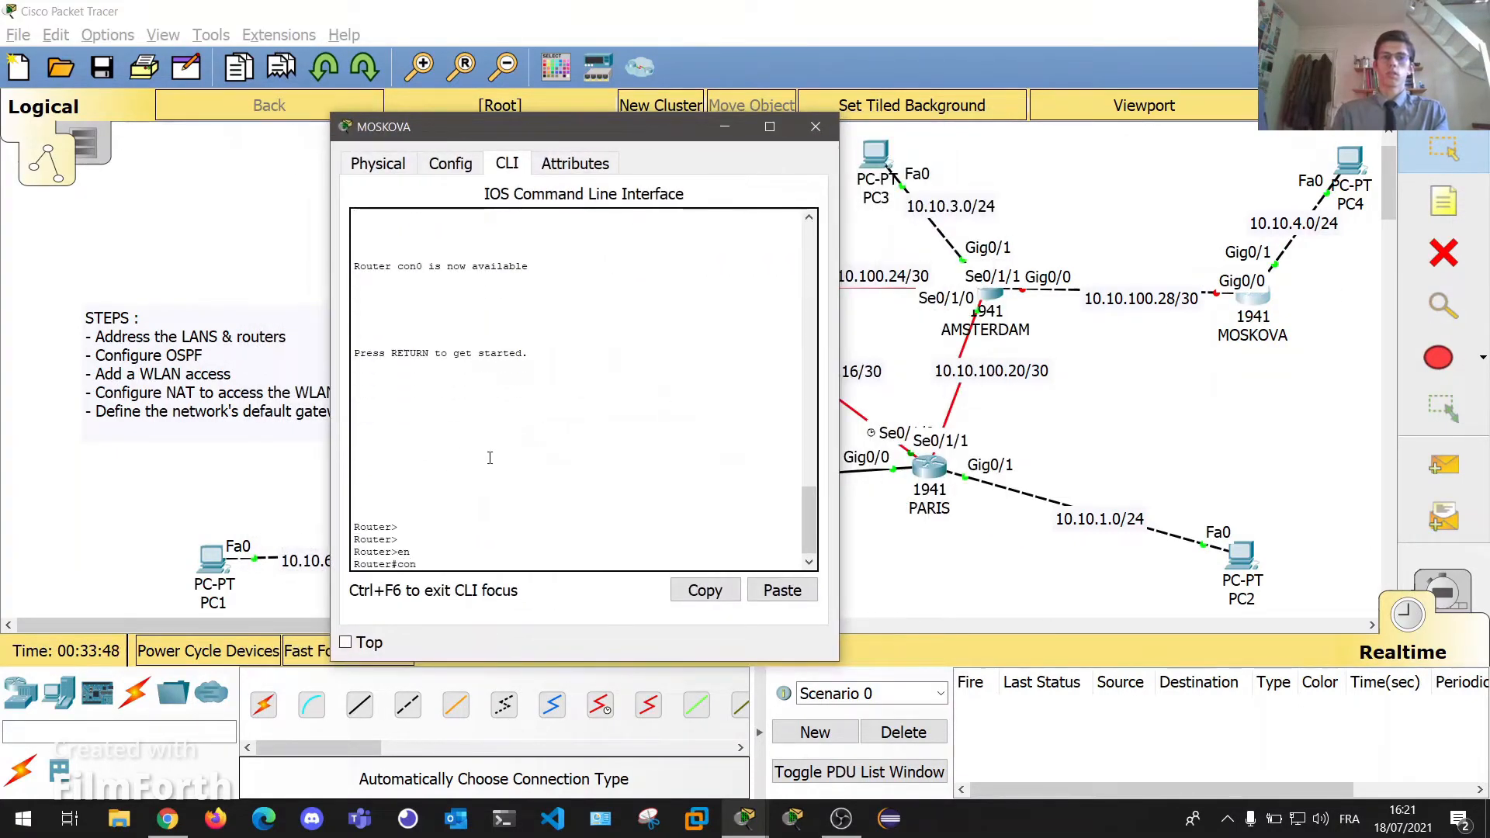
{"action": "key", "text": "Return"}
Set MOSKOVA's Gig0/0 to 10.10.100.30 255.255.255.252 with no shutdown, then close the window.
{"action": "type", "text": "int g0/0"}
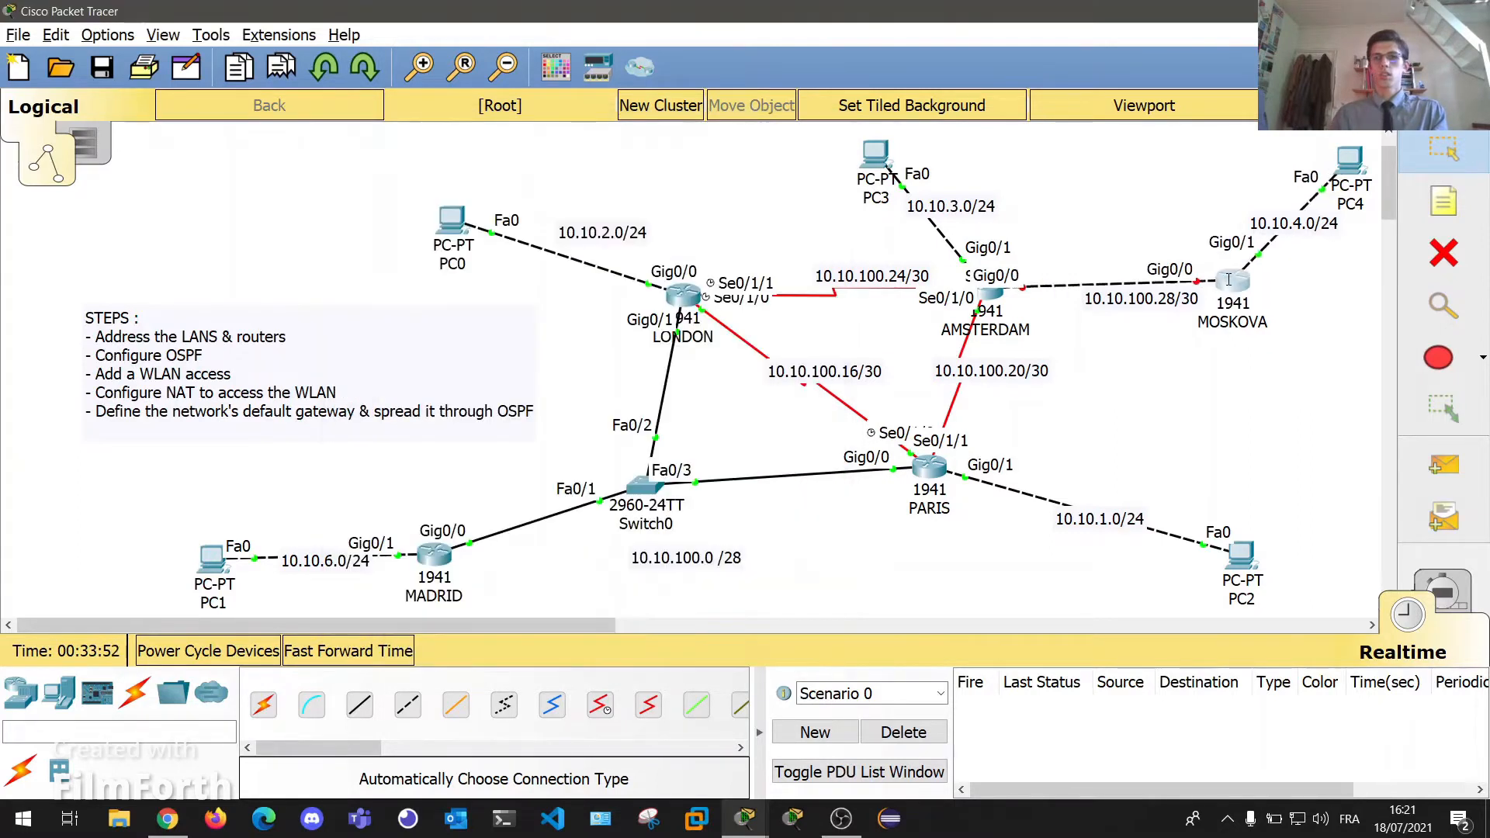
{"action": "mouse_move", "coordinate": [1229, 280]}
{"action": "left_mouse_down"}
{"action": "mouse_move", "coordinate": [1168, 233]}
{"action": "mouse_move", "coordinate": [1164, 280]}
{"action": "mouse_move", "coordinate": [1245, 294]}
{"action": "left_mouse_up"}
{"action": "left_click", "coordinate": [1244, 294]}
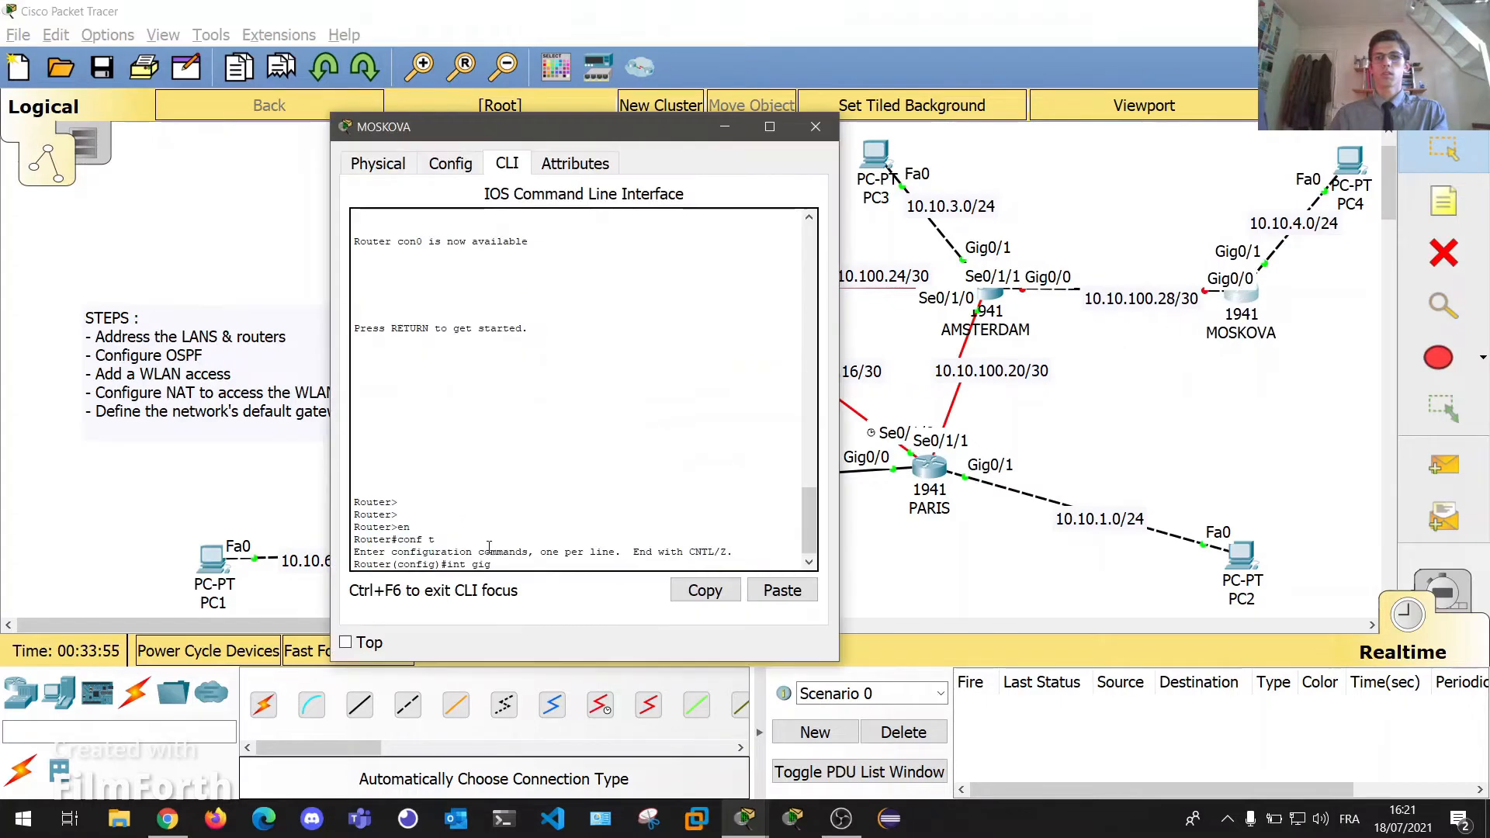
{"action": "key", "text": "Return"}
{"action": "key", "text": "Return"}
{"action": "key", "text": "Return"}
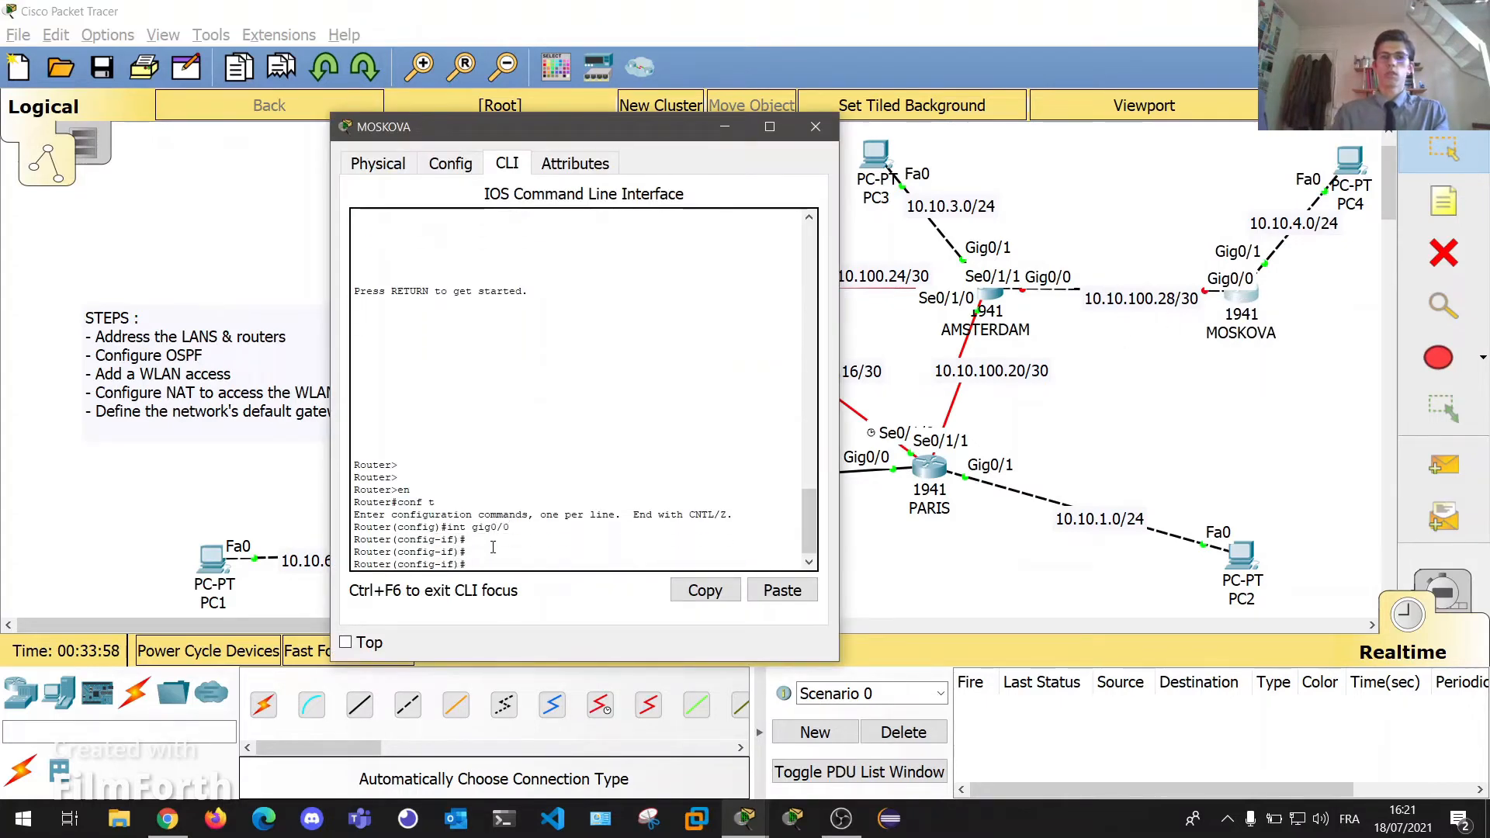
{"action": "type", "text": "ip addr 10.10"}
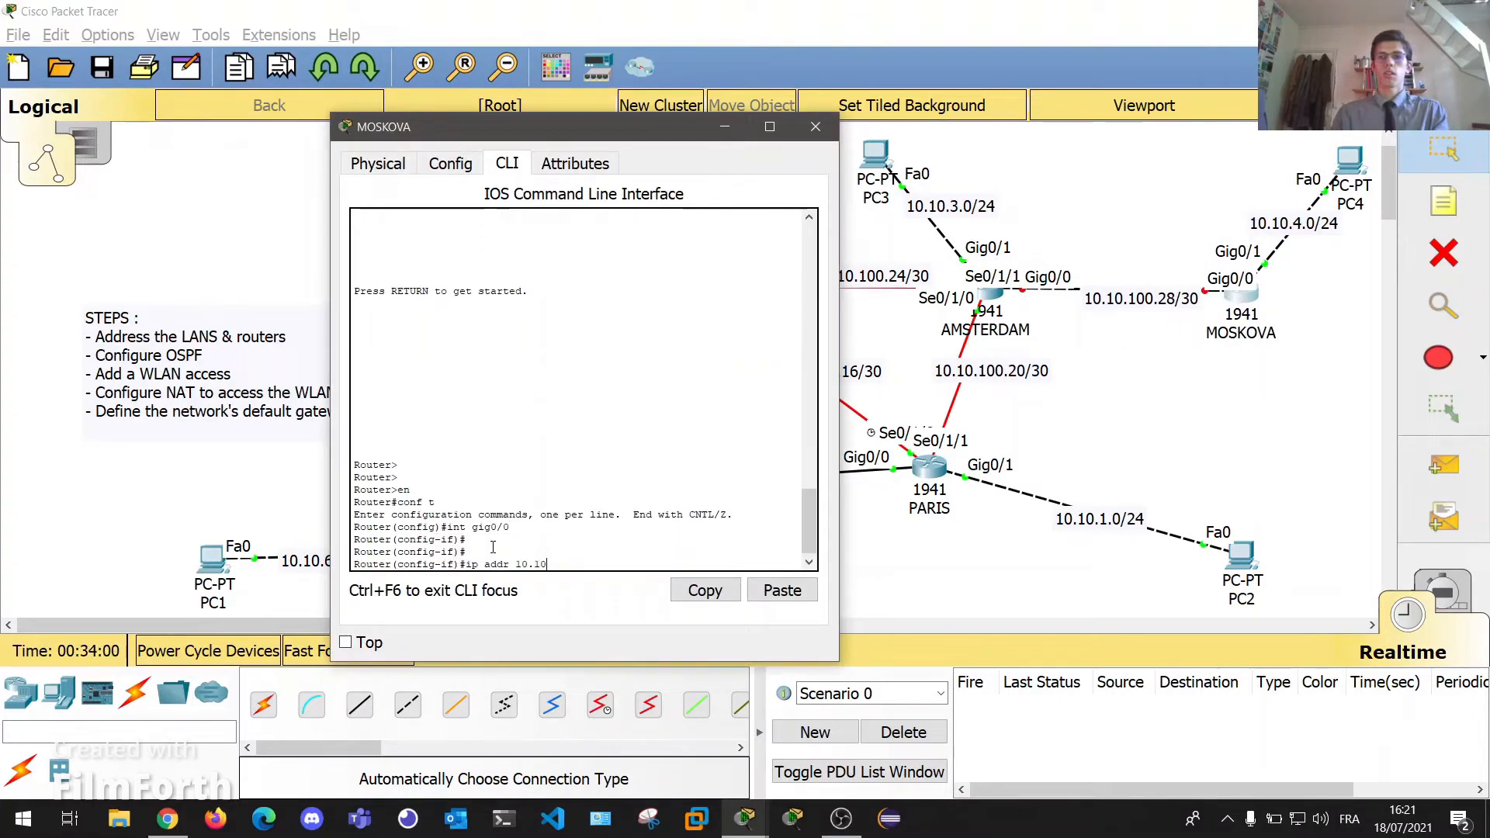
{"action": "type", "text": ".11"}
{"action": "key", "text": "BackSpace"}
{"action": "type", "text": "00.30 255.255.255.252"}
{"action": "key", "text": "Return"}
{"action": "type", "text": "no shut"}
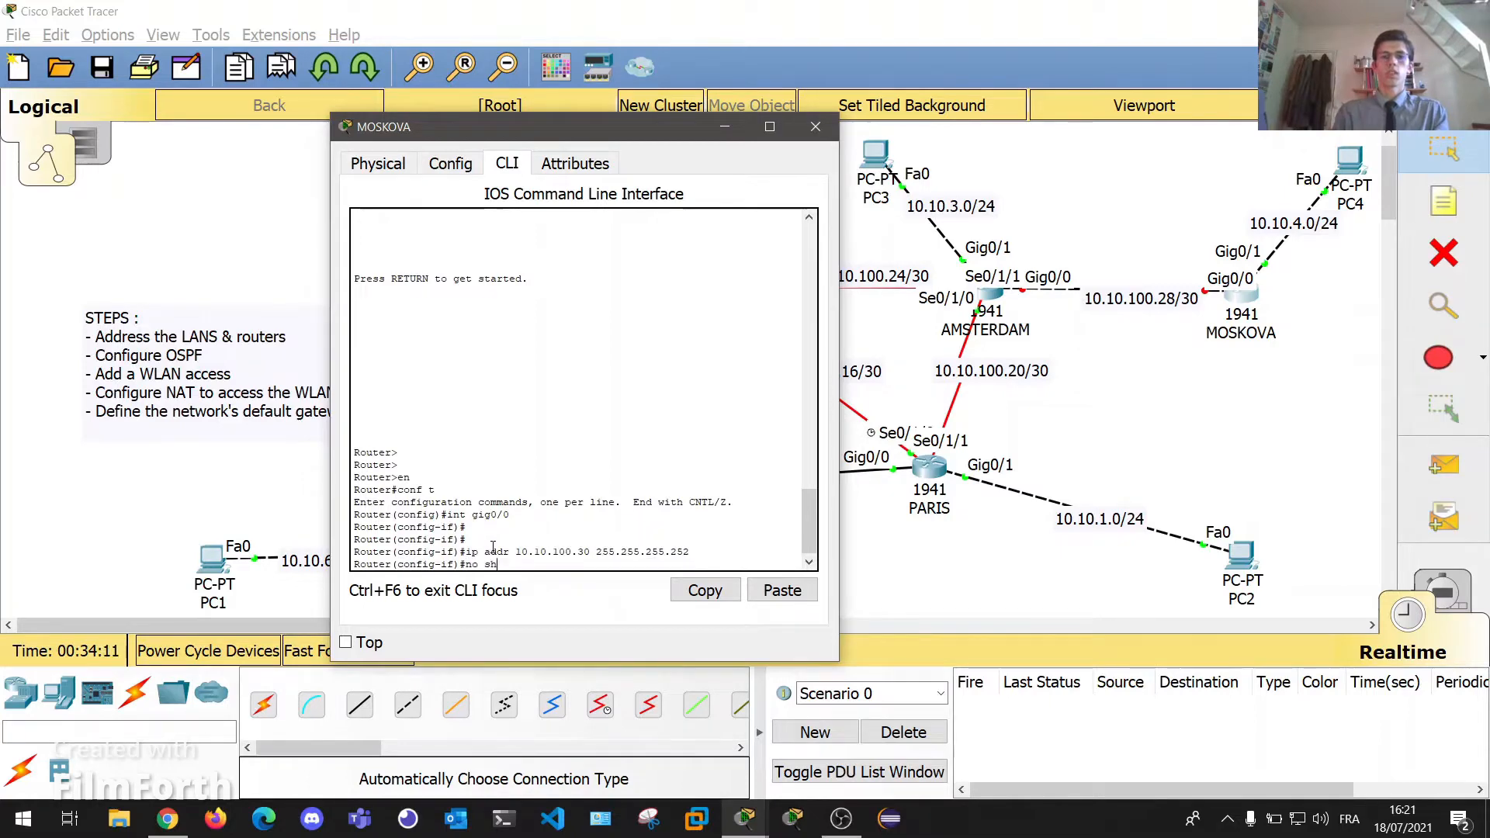
{"action": "key", "text": "Return"}
{"action": "key", "text": "Return"}
{"action": "key", "text": "Return"}
{"action": "key", "text": "Return"}
{"action": "key", "text": "Return"}
{"action": "key", "text": "Return"}
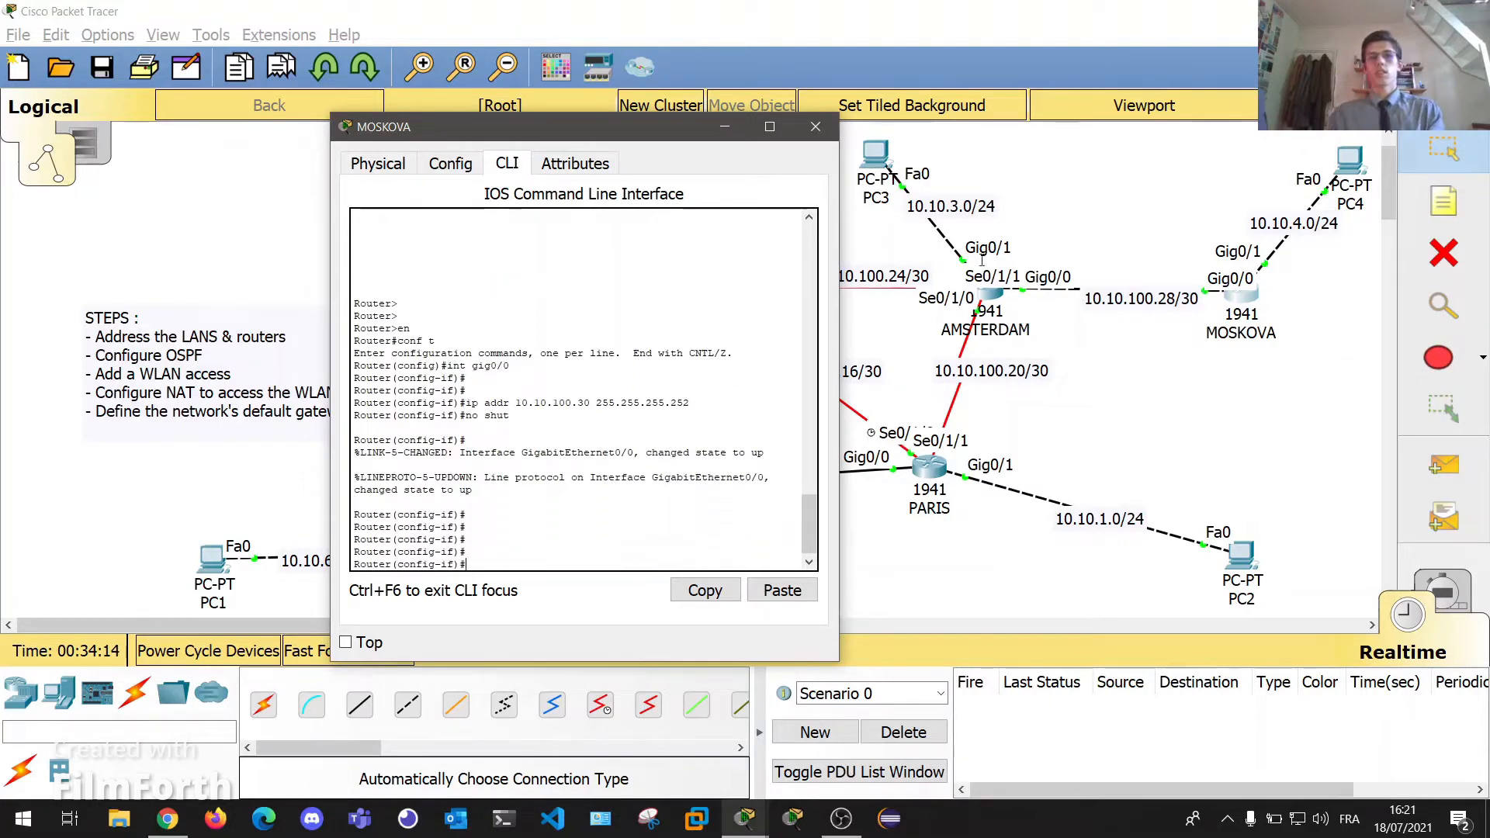
{"action": "left_click", "coordinate": [815, 127]}
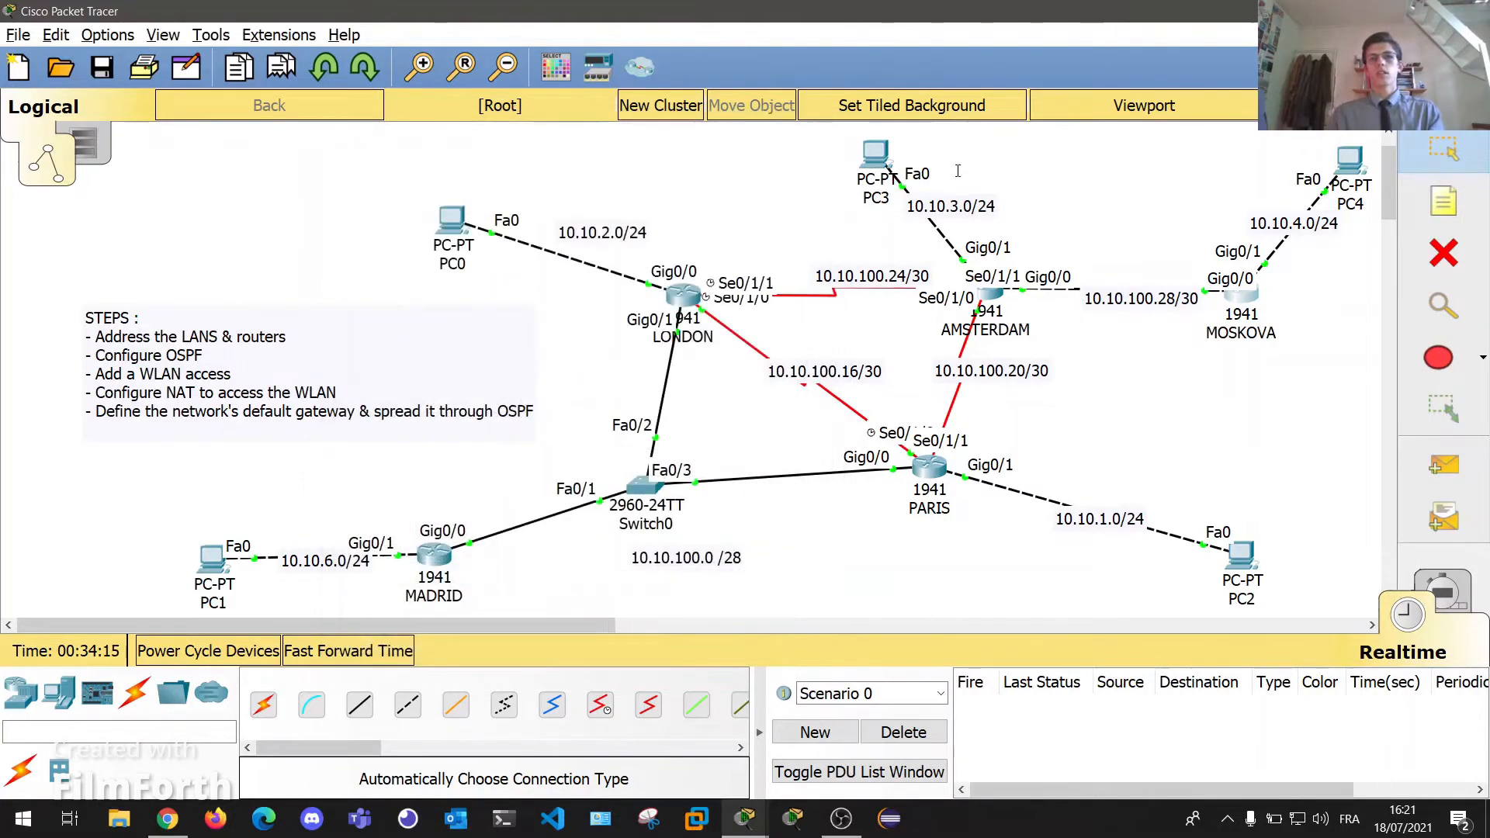
Select the first step in the STEPS note, then nudge PARIS slightly right and down.
{"action": "double_click", "coordinate": [106, 337]}
{"action": "left_click_drag", "start_coordinate": [84, 335], "coordinate": [194, 355]}
{"action": "left_click", "coordinate": [339, 329]}
{"action": "left_click", "coordinate": [265, 221]}
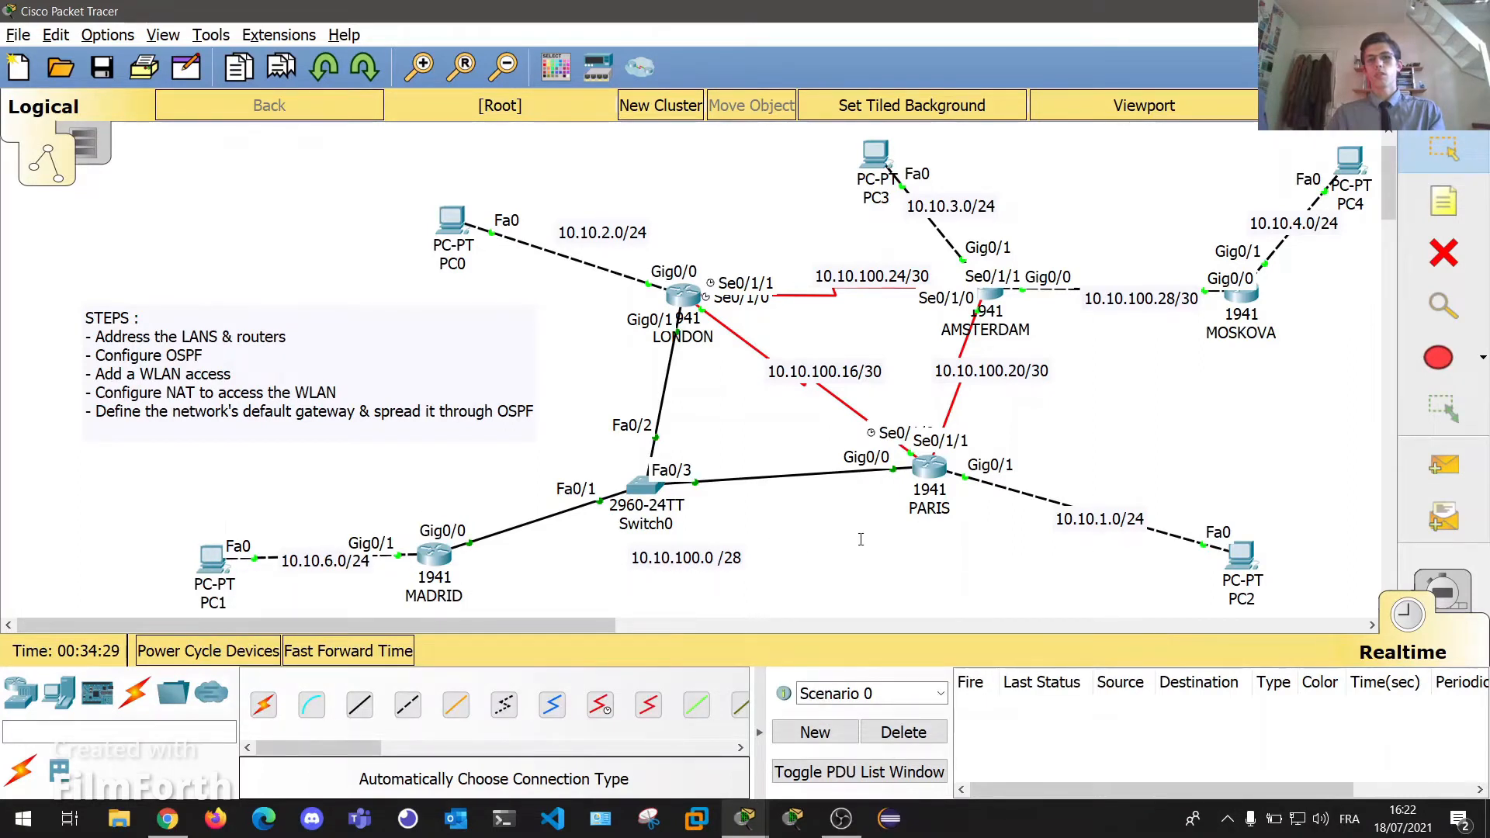
{"action": "left_click_drag", "start_coordinate": [930, 468], "coordinate": [944, 478]}
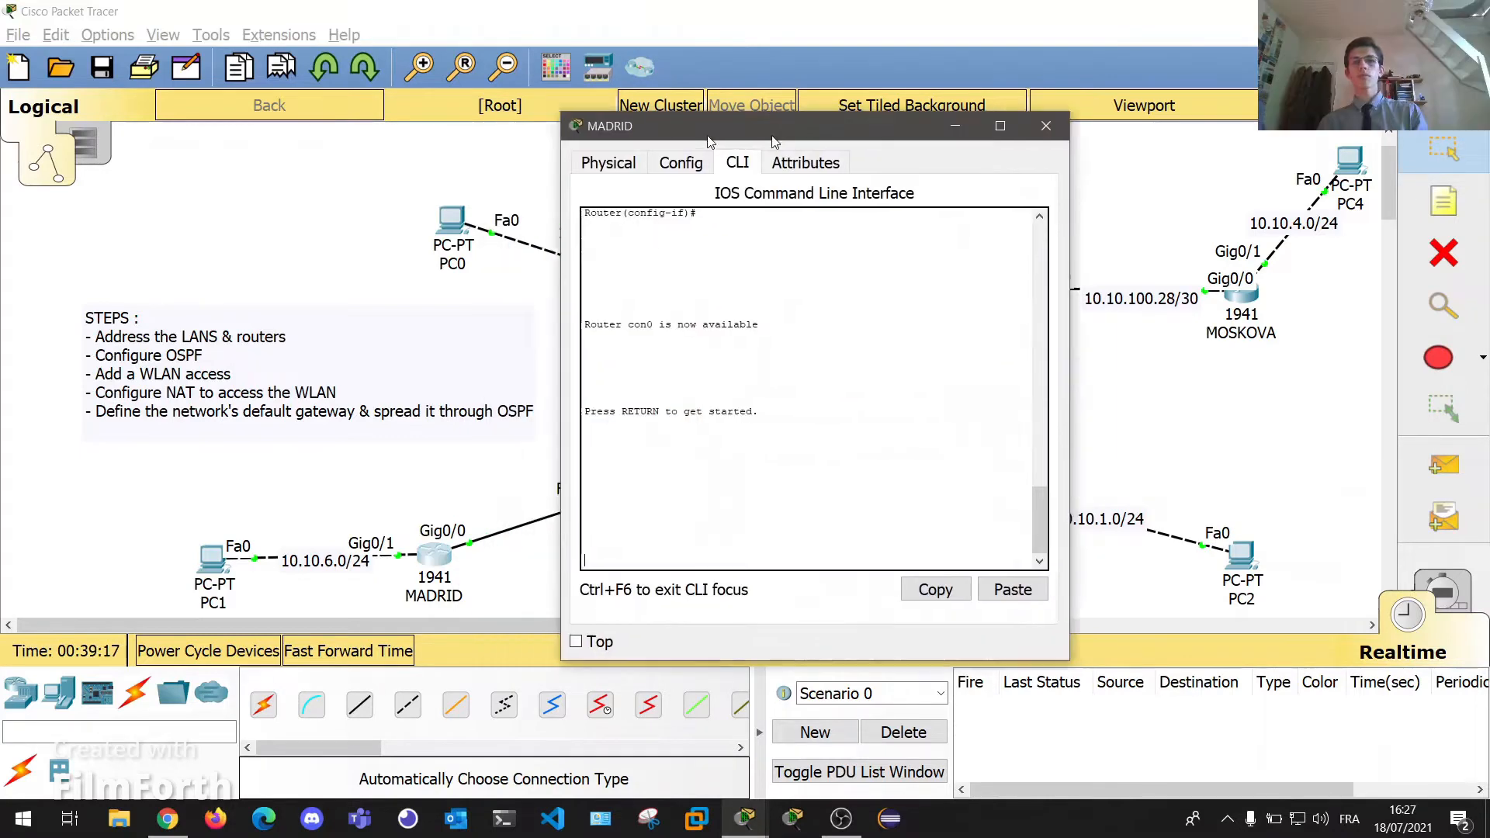
Move MADRID's console aside and enter en, then conf t, on MADRID.
{"action": "left_click_drag", "start_coordinate": [807, 135], "coordinate": [1014, 134]}
{"action": "key", "text": "Return"}
{"action": "key", "text": "Return"}
{"action": "type", "text": "en"}
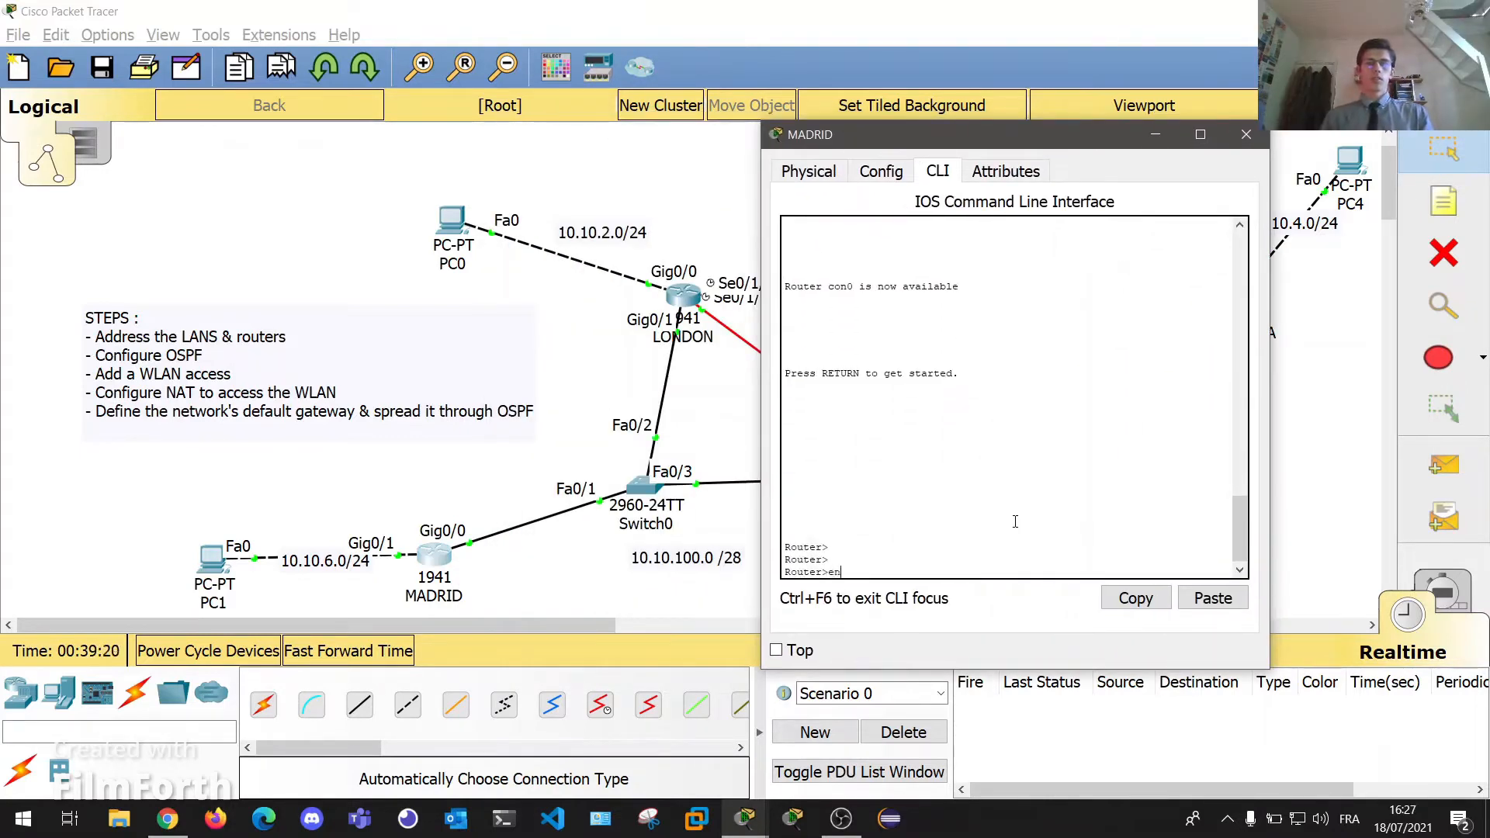
{"action": "key", "text": "Return"}
{"action": "type", "text": "conf t"}
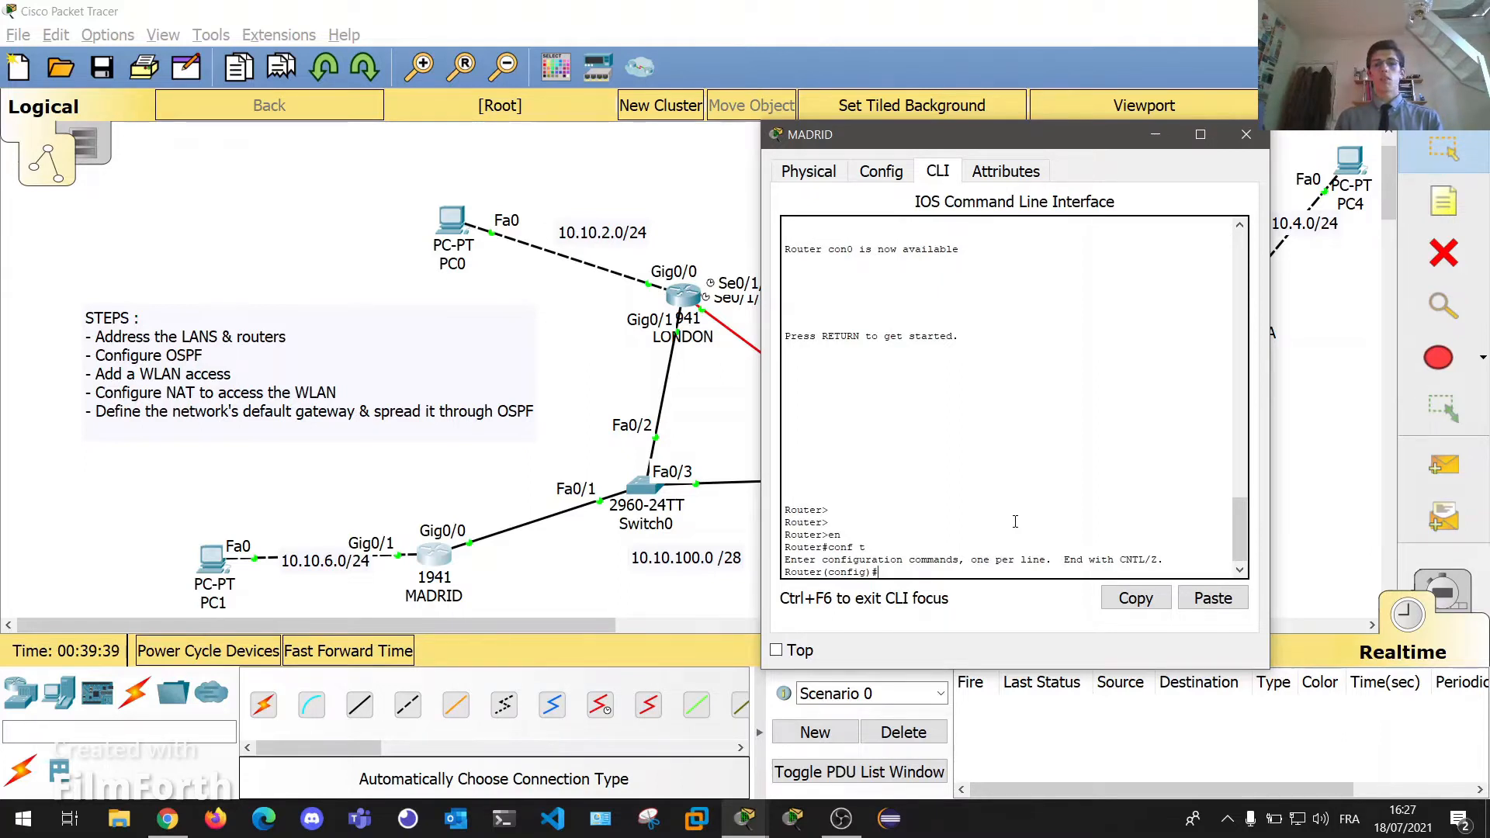
Enter 'router ospf 10' on MADRID using Tab completion.
{"action": "type", "text": "route"}
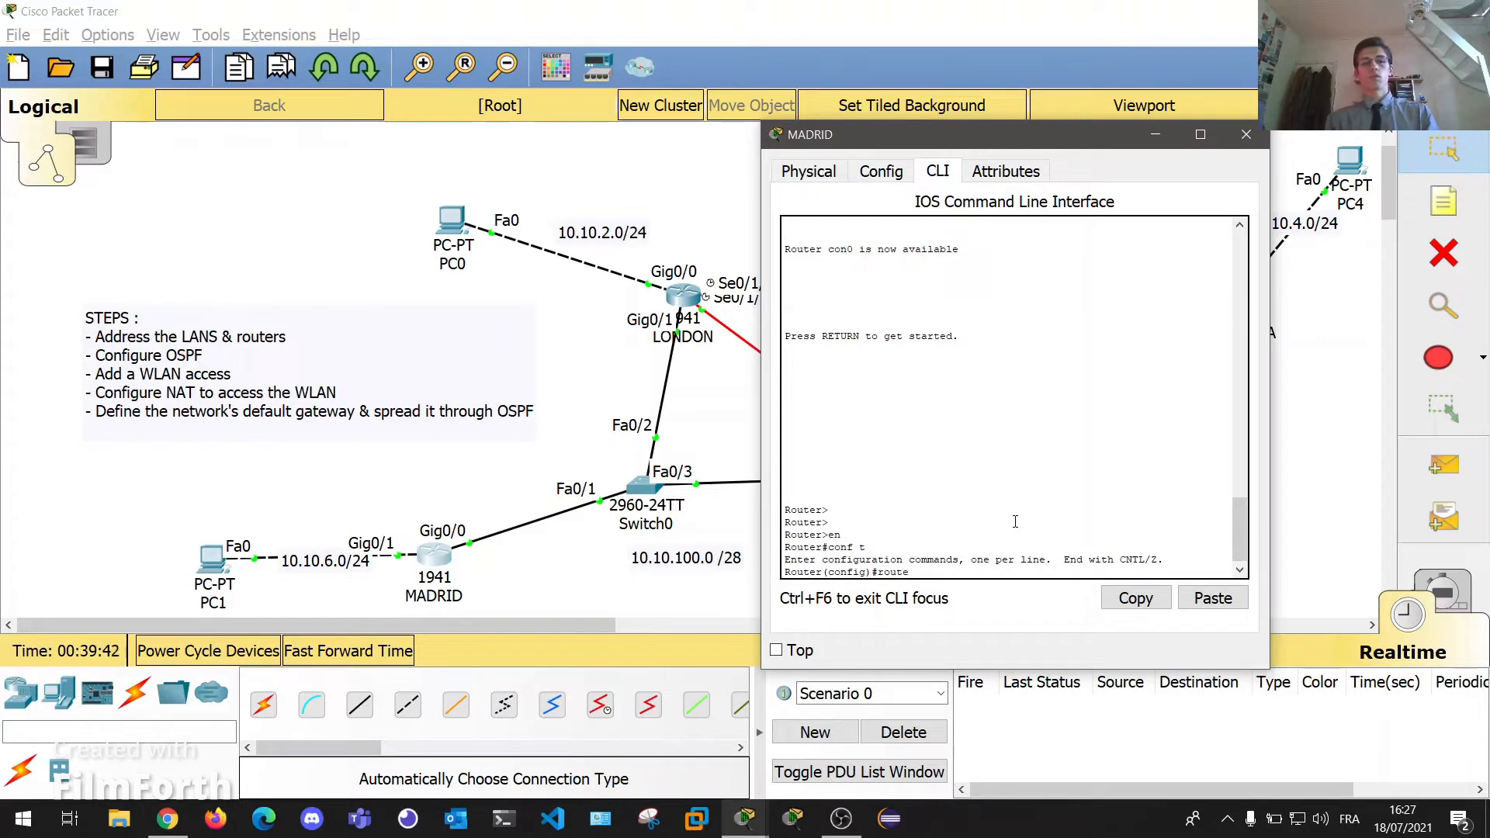
{"action": "type", "text": "r"}
{"action": "key", "text": "Tab"}
{"action": "type", "text": "ospf"}
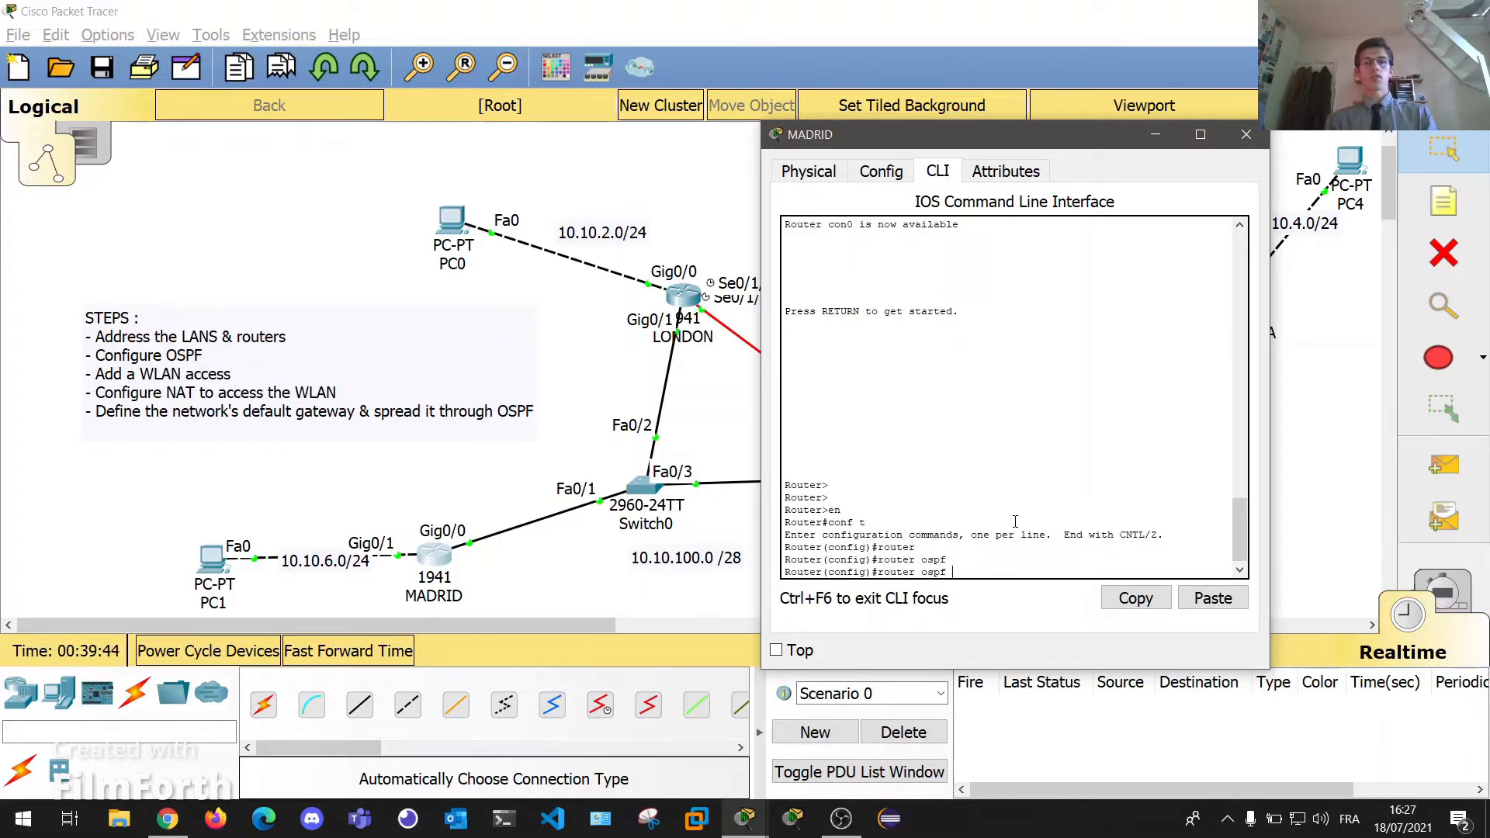
{"action": "key", "text": "Tab"}
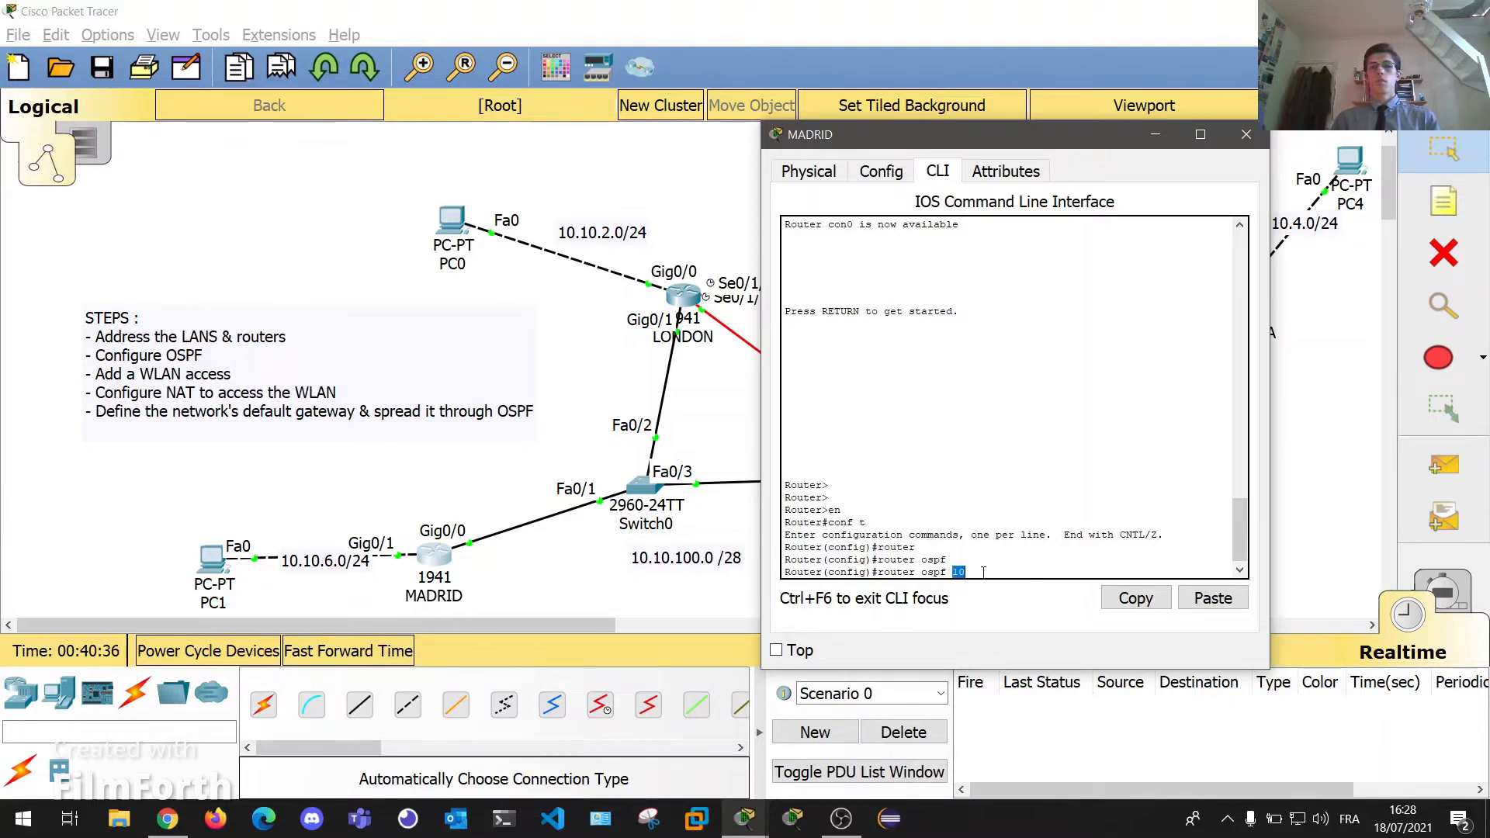
{"action": "left_click", "coordinate": [983, 572]}
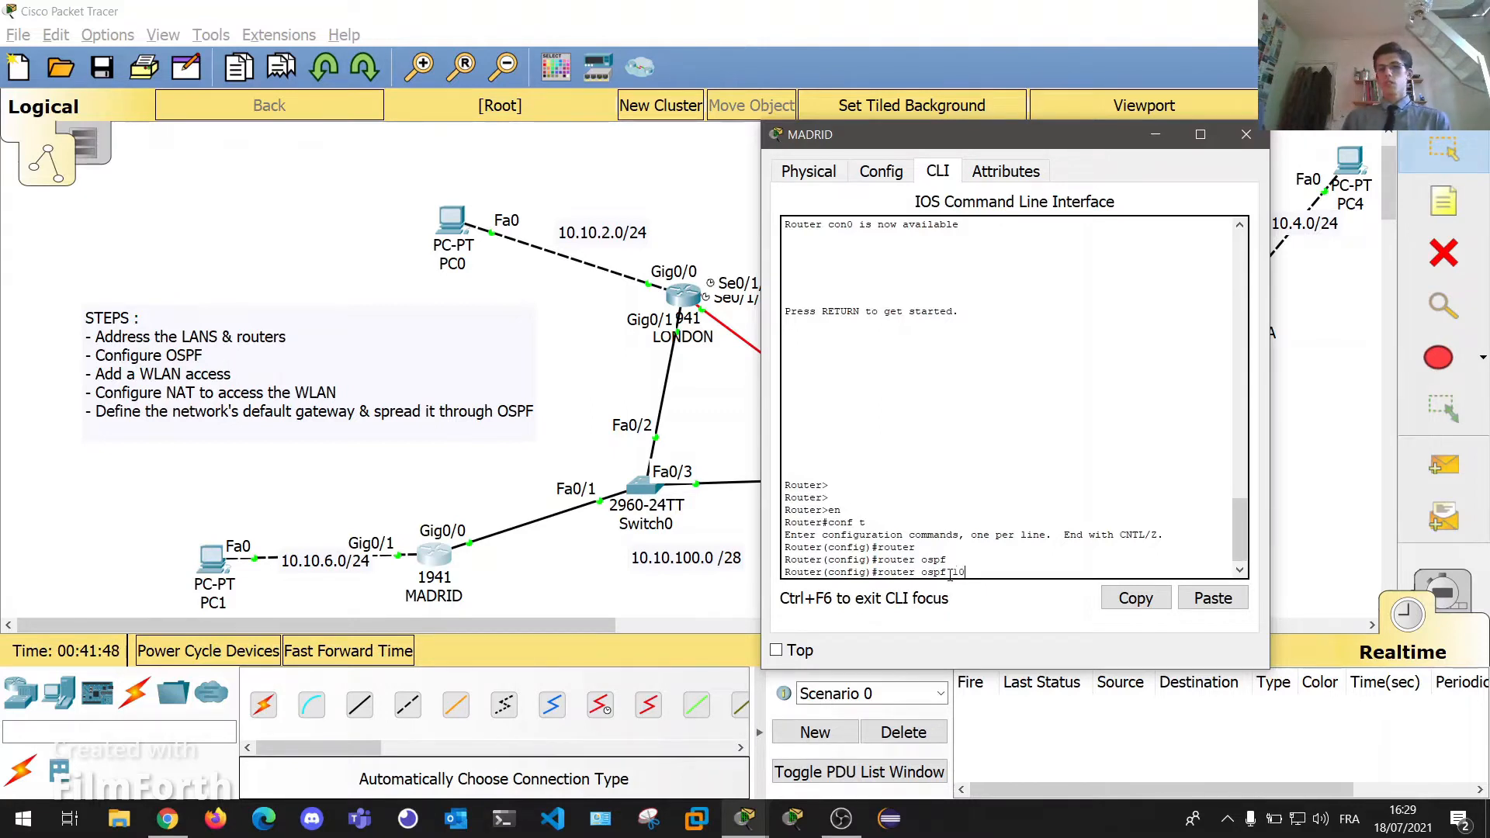
{"action": "left_click_drag", "start_coordinate": [951, 573], "coordinate": [965, 573]}
{"action": "left_click", "coordinate": [989, 563]}
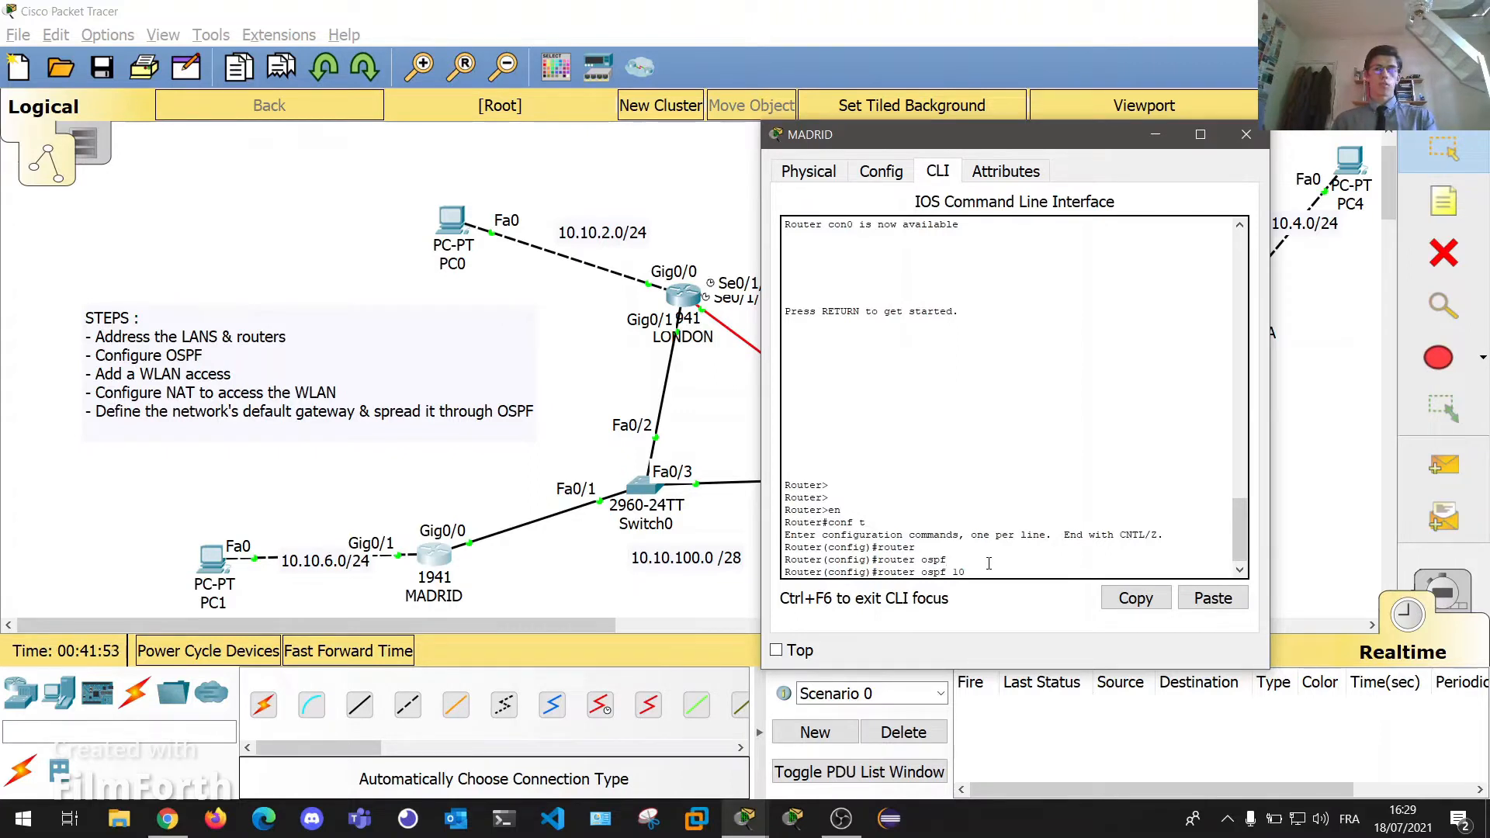
{"action": "key", "text": "Return"}
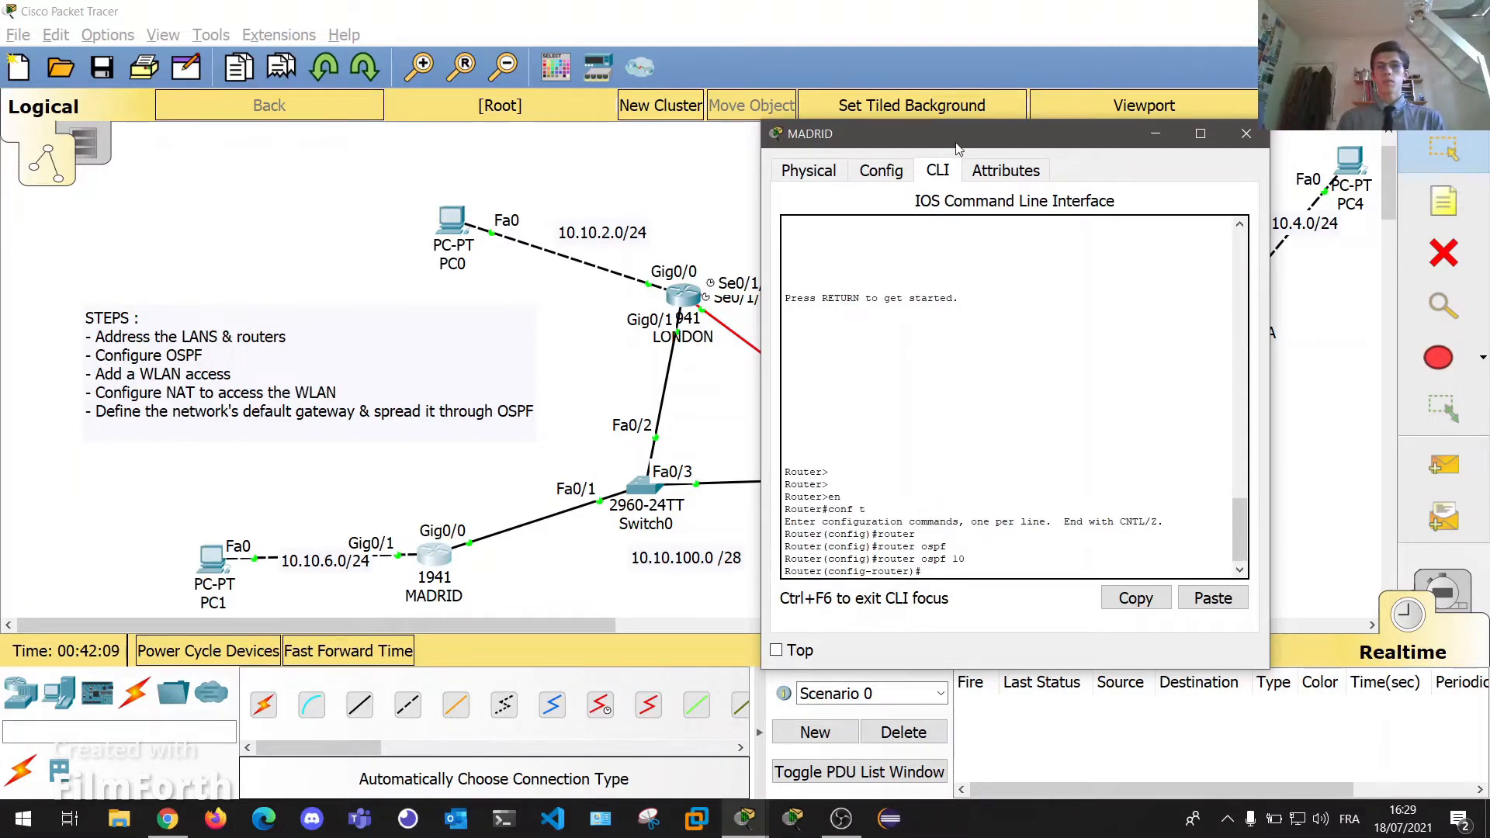
{"action": "left_click_drag", "start_coordinate": [955, 140], "coordinate": [1064, 146]}
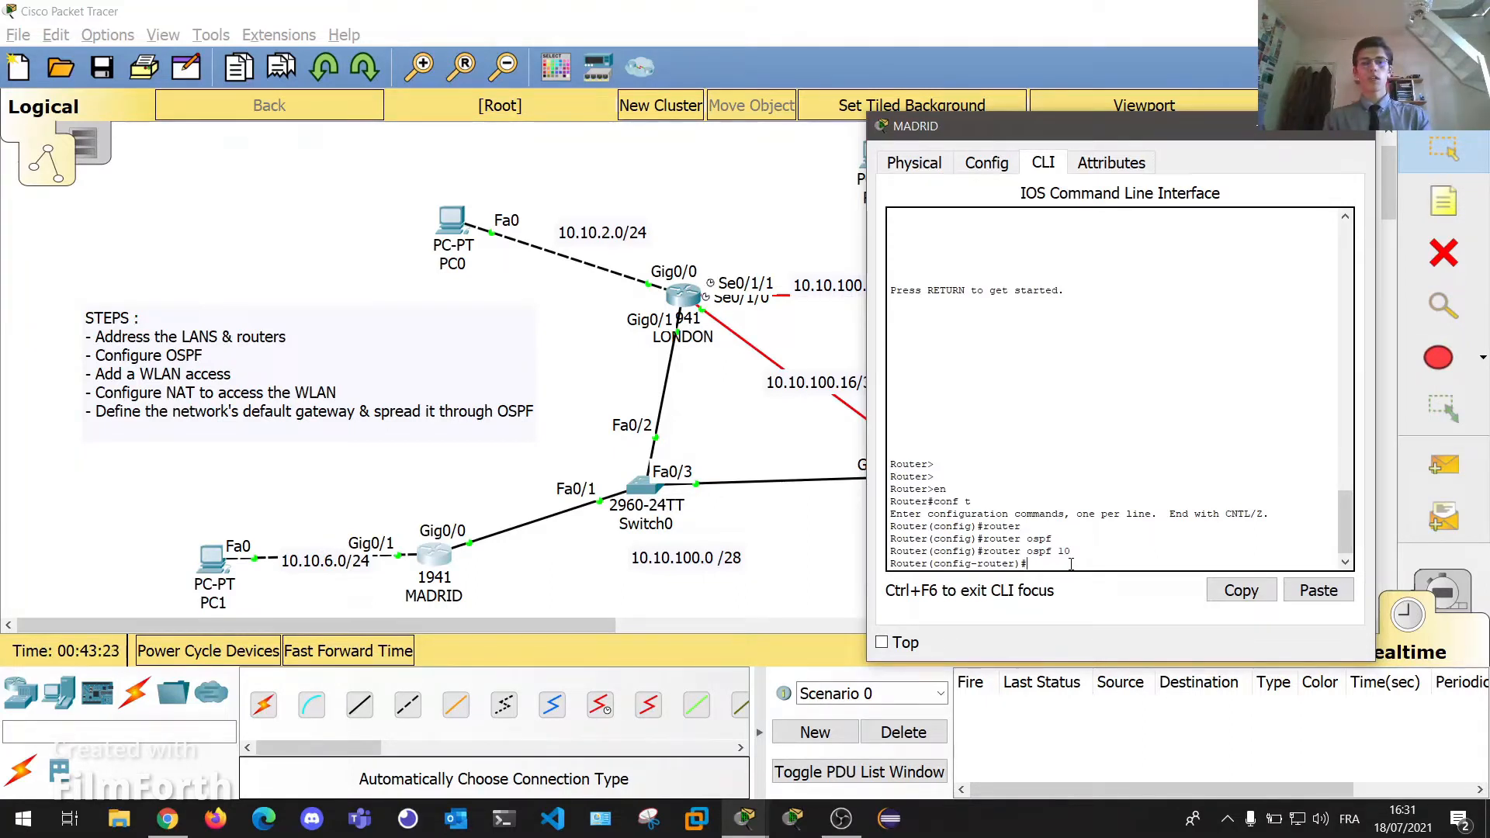
Enter 'router-id 6.6.6.6' in MADRID's OSPF process.
{"action": "type", "text": "rou"}
{"action": "key", "text": "Tab"}
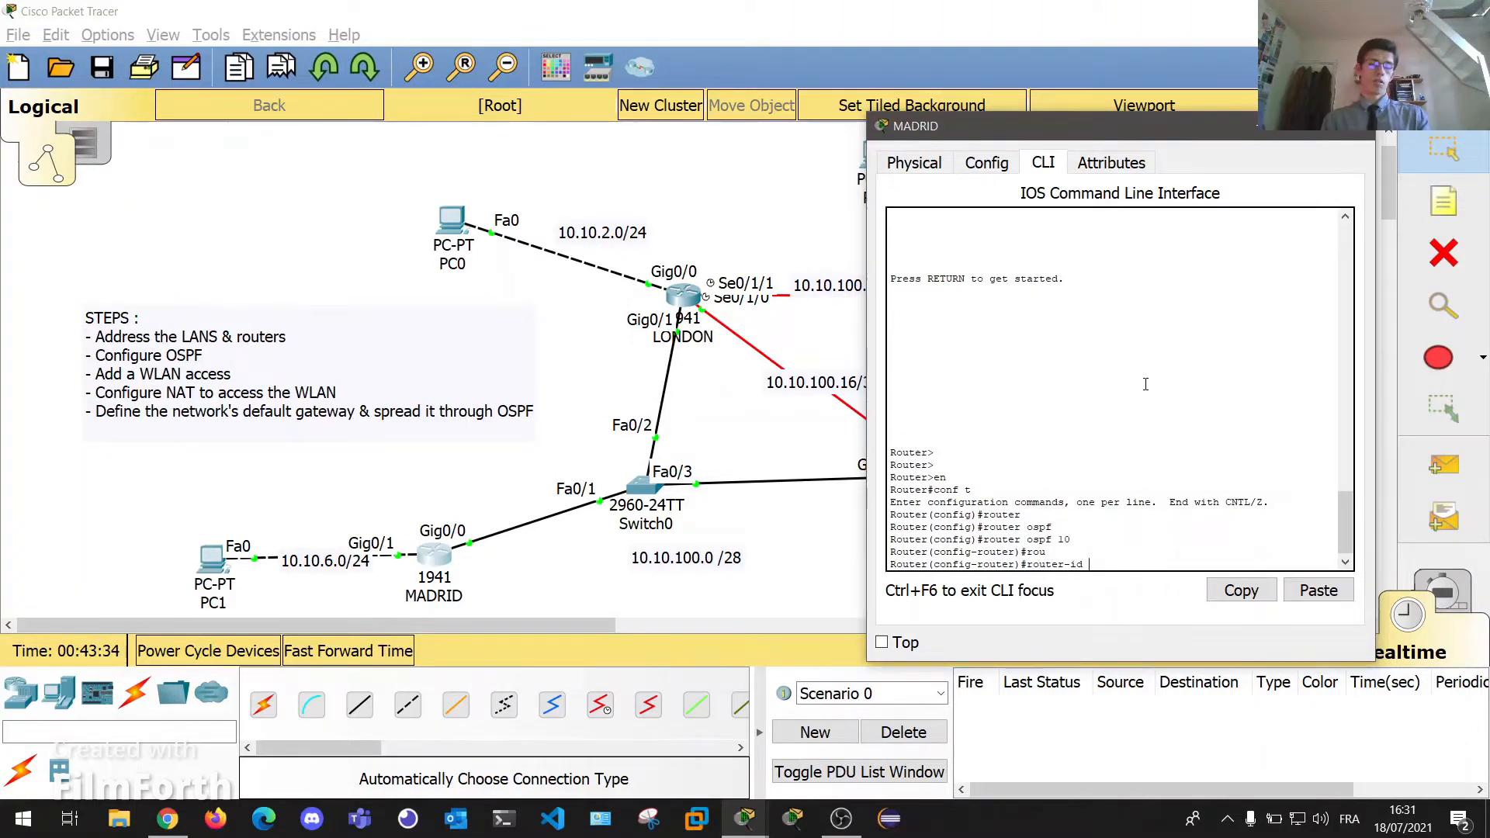
{"action": "type", "text": "6.6.6.6"}
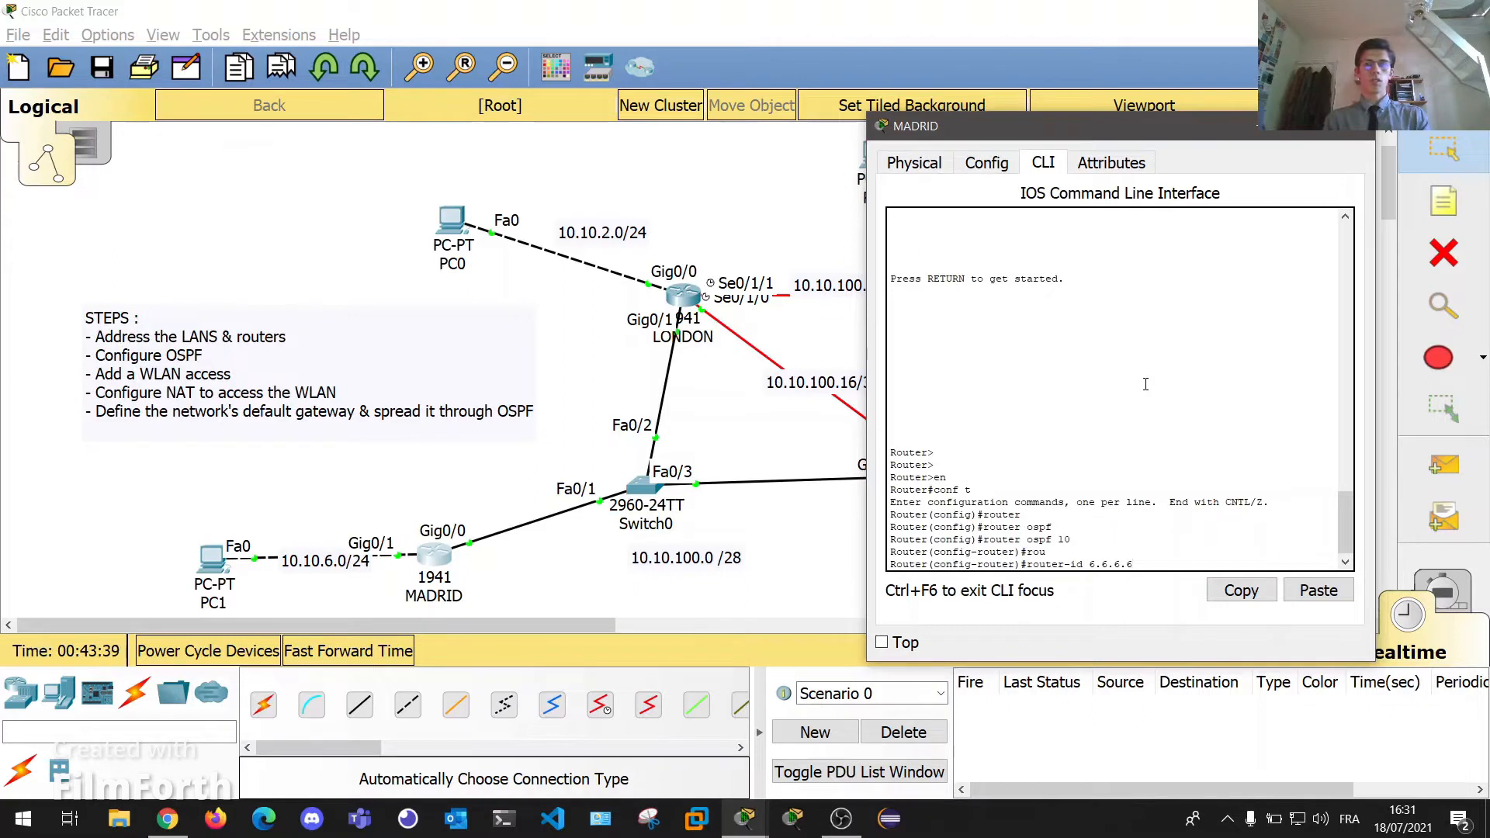
{"action": "key", "text": "Return"}
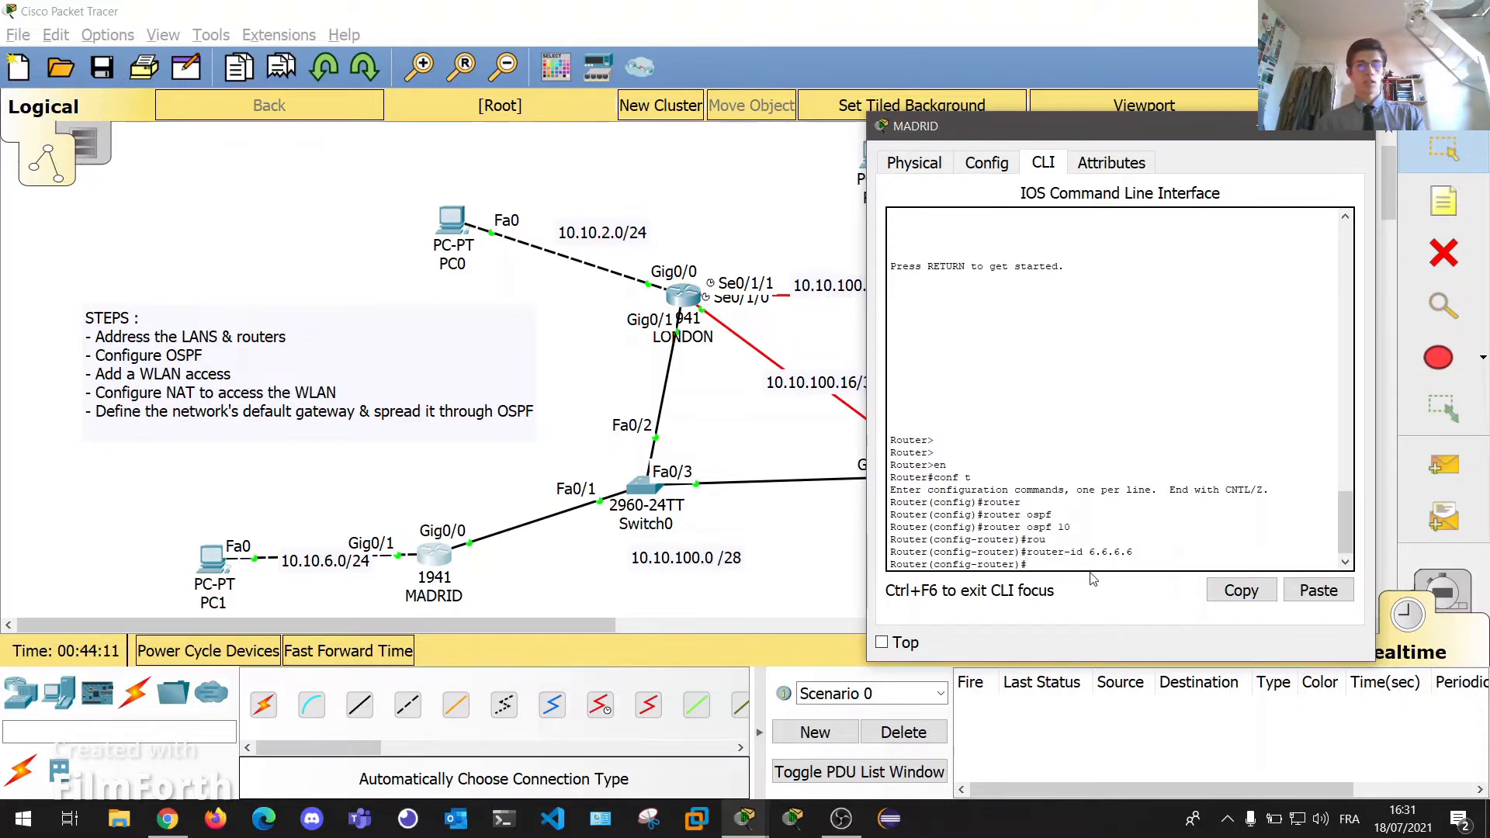
Type 'network 10.10.6.0 0.0.0.255 area 0' at MADRID's OSPF prompt.
{"action": "type", "text": "netwo"}
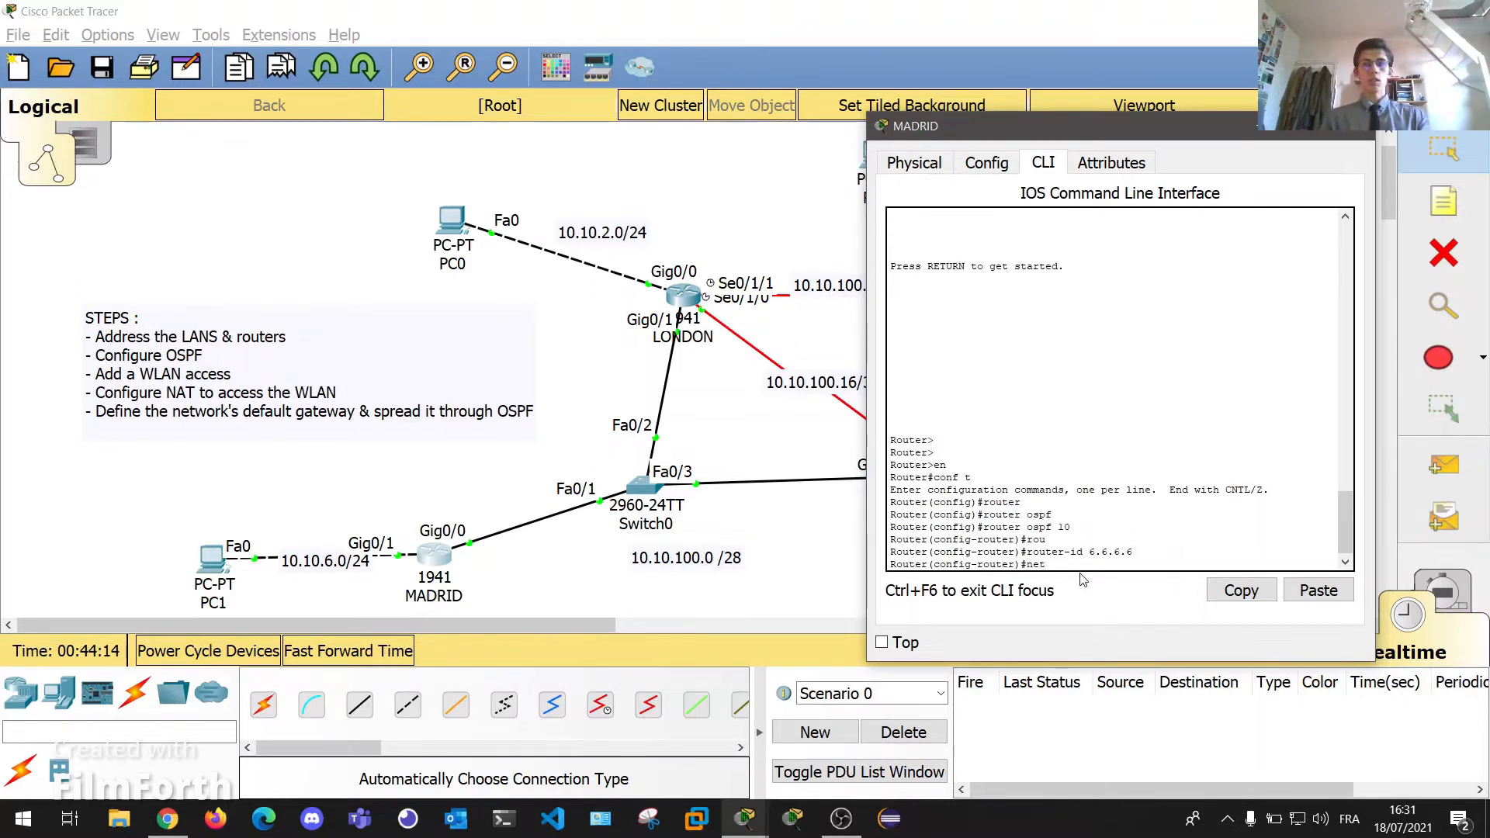
{"action": "key", "text": "Tab"}
{"action": "type", "text": "10.1"}
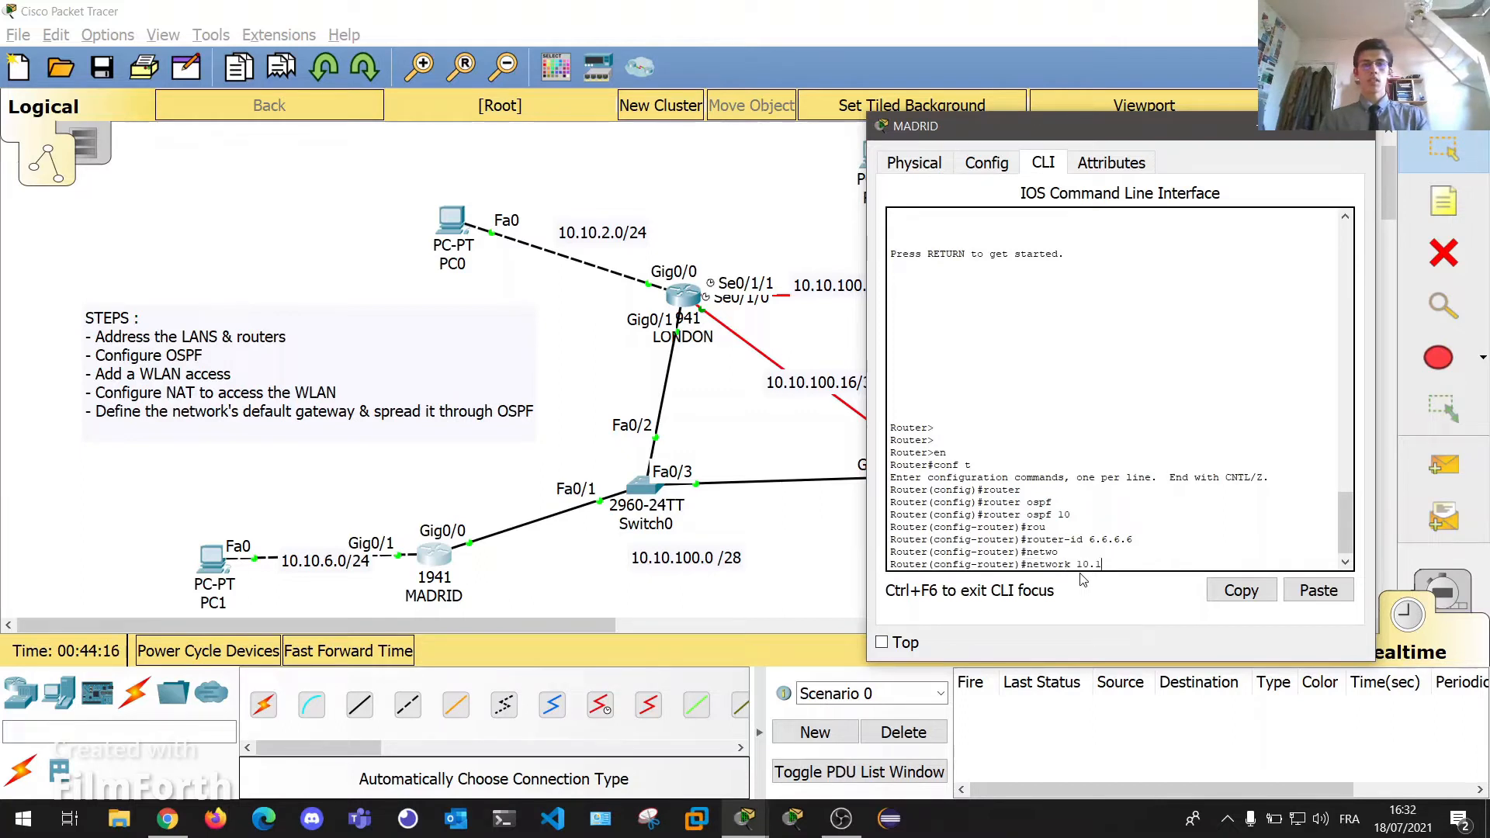
{"action": "type", "text": "0.6.0"}
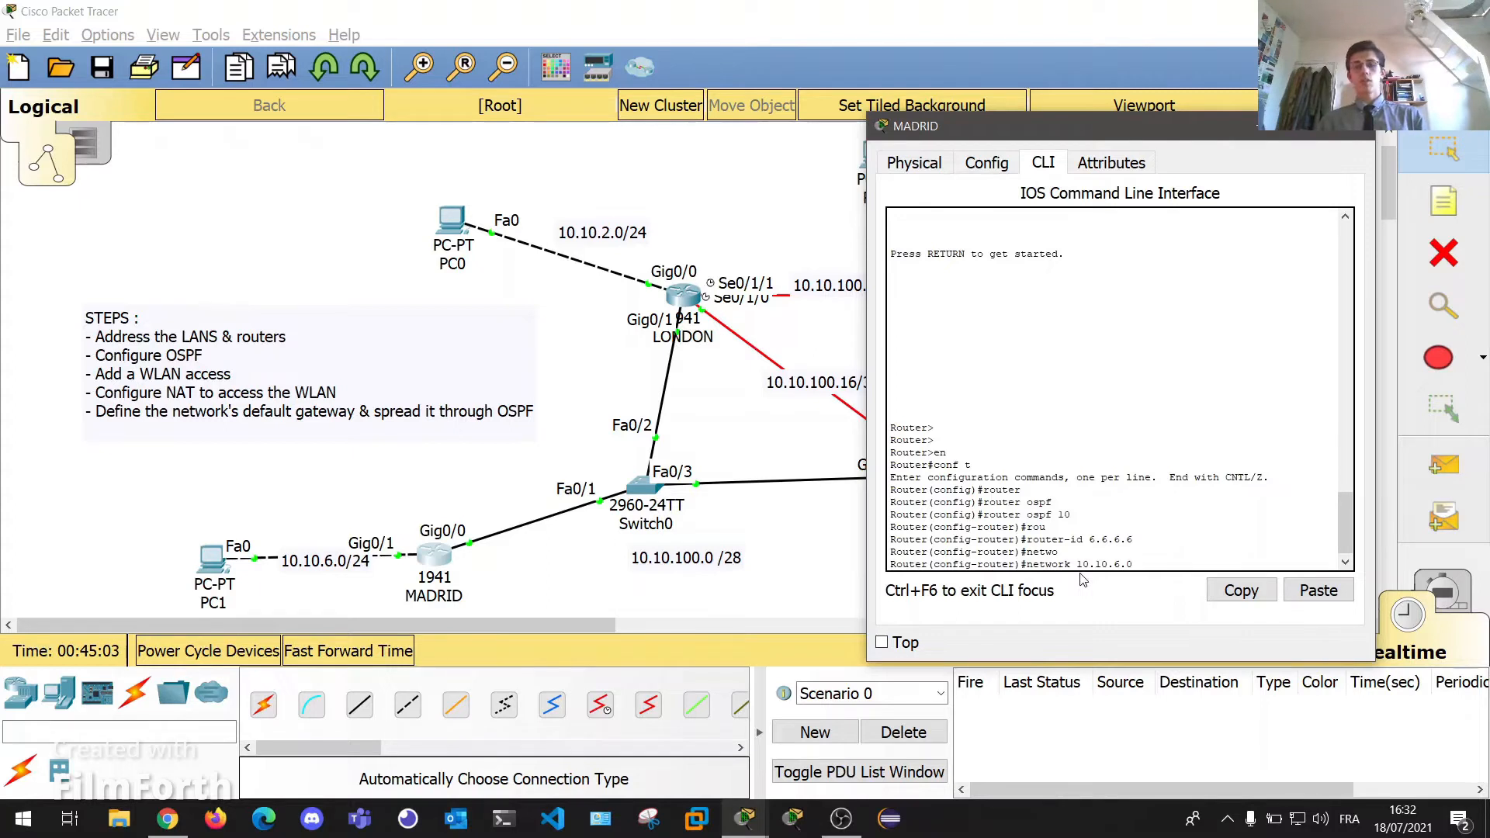
{"action": "type", "text": "0"}
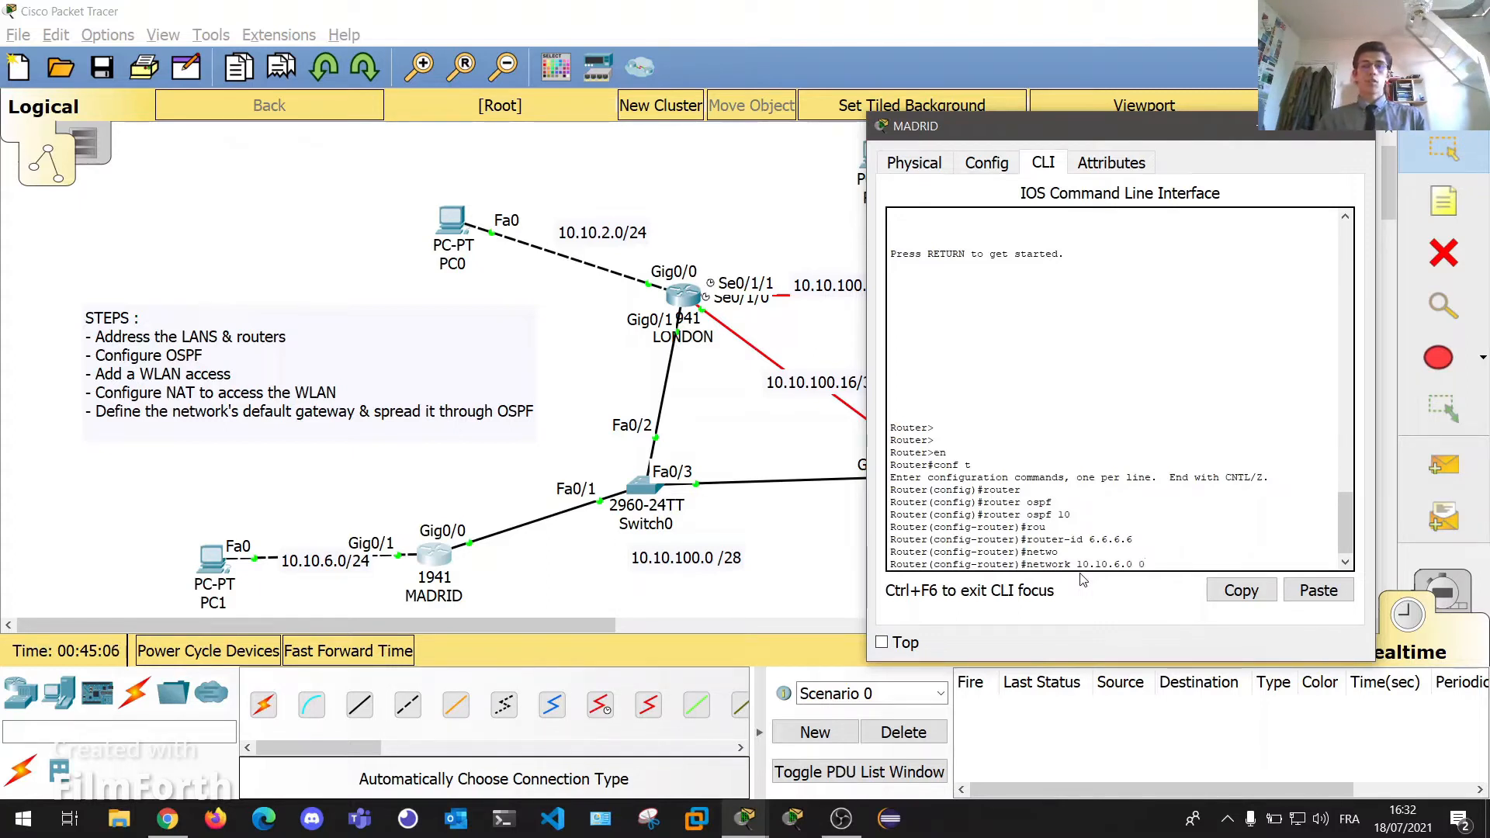
{"action": "type", "text": ".0.0.255"}
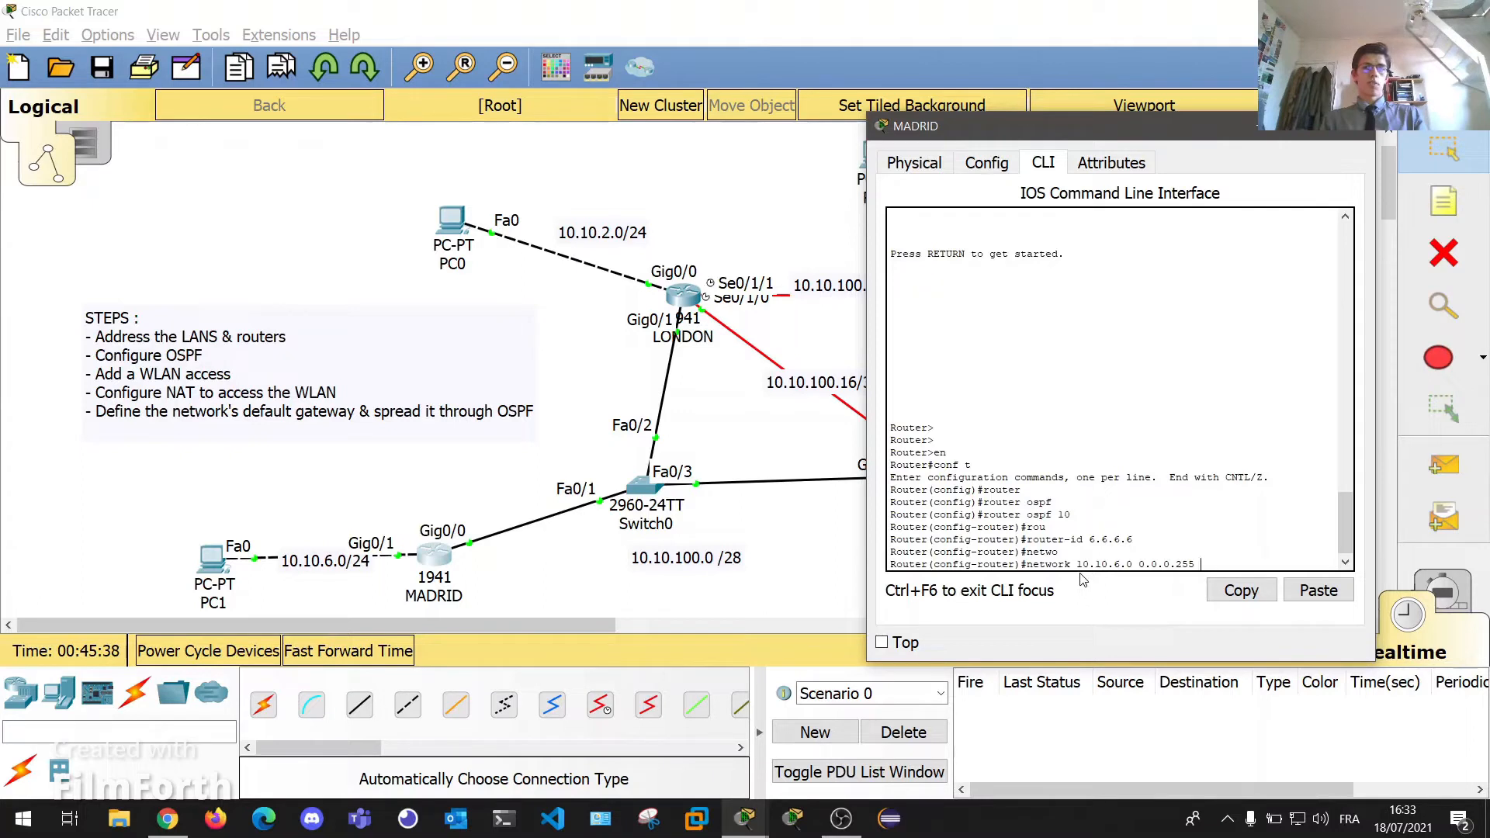
{"action": "type", "text": "area 0"}
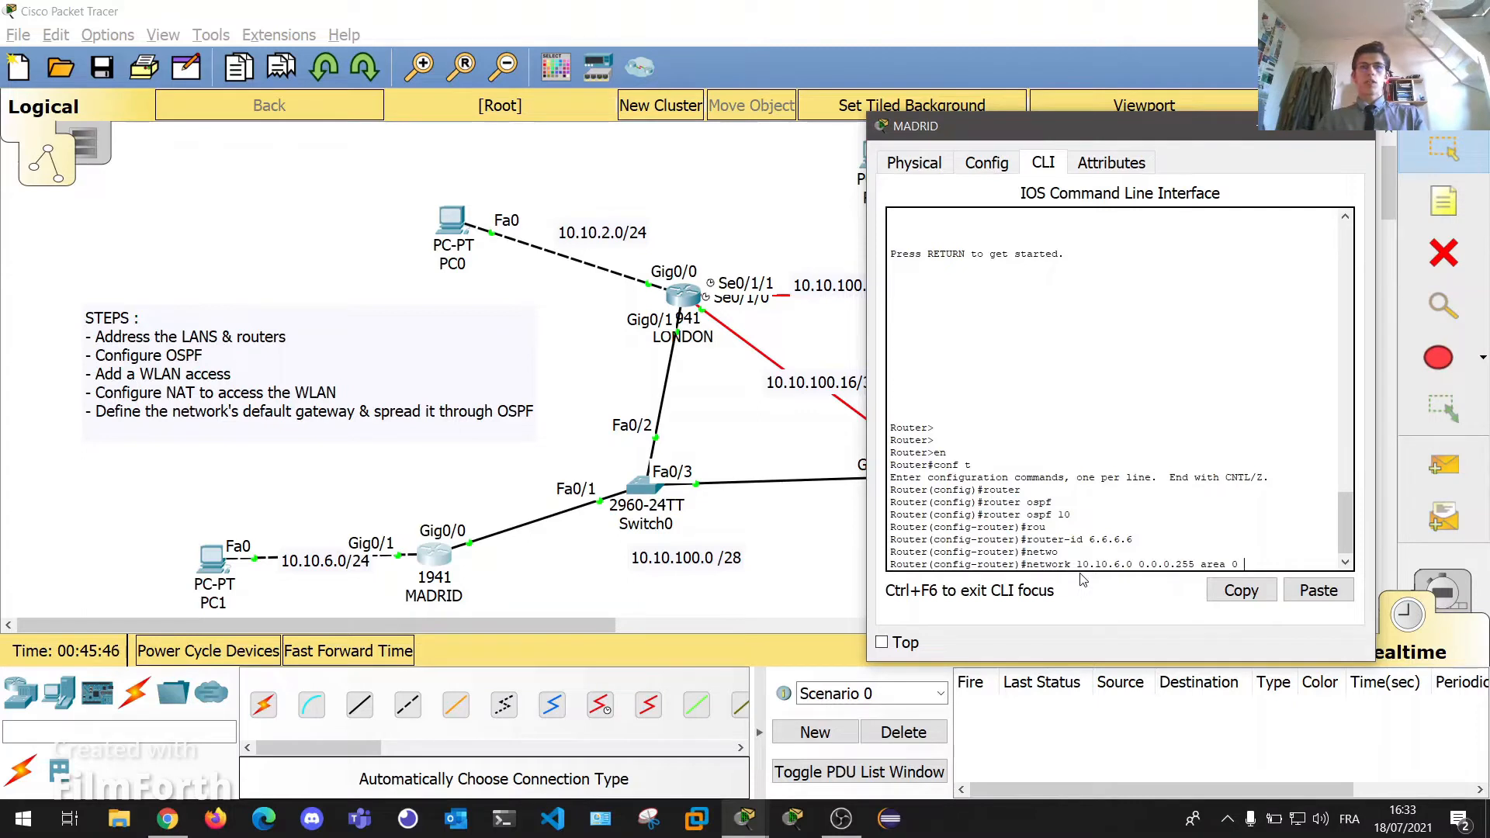
{"action": "left_click_drag", "start_coordinate": [912, 133], "coordinate": [980, 214]}
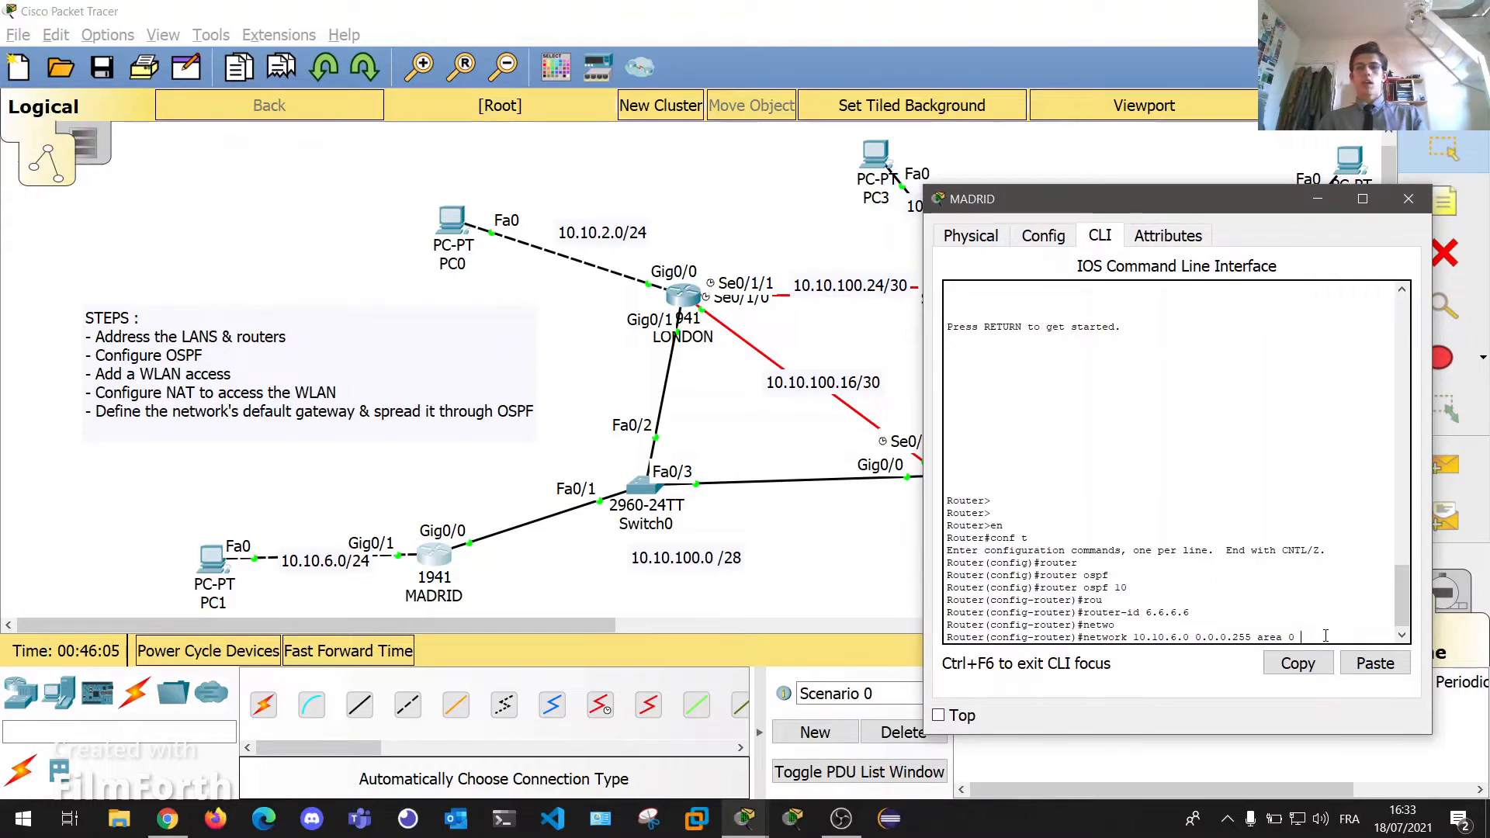
Commit the 10.10.6.0 network, add 'network 10.10.100.0 0.0.0.15 area 0', and close MADRID's console.
{"action": "key", "text": "Return"}
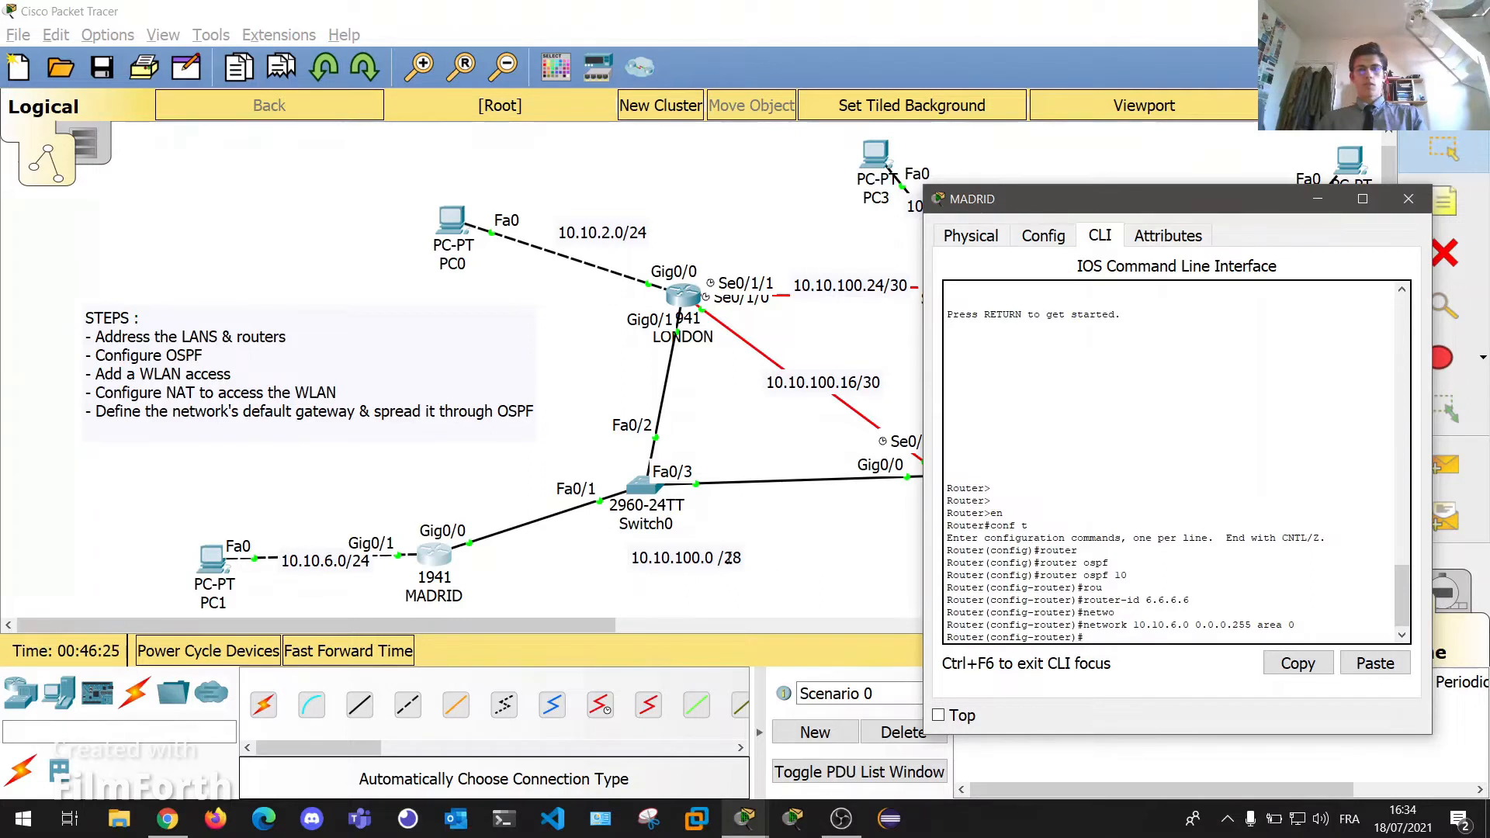
{"action": "type", "text": "netw"}
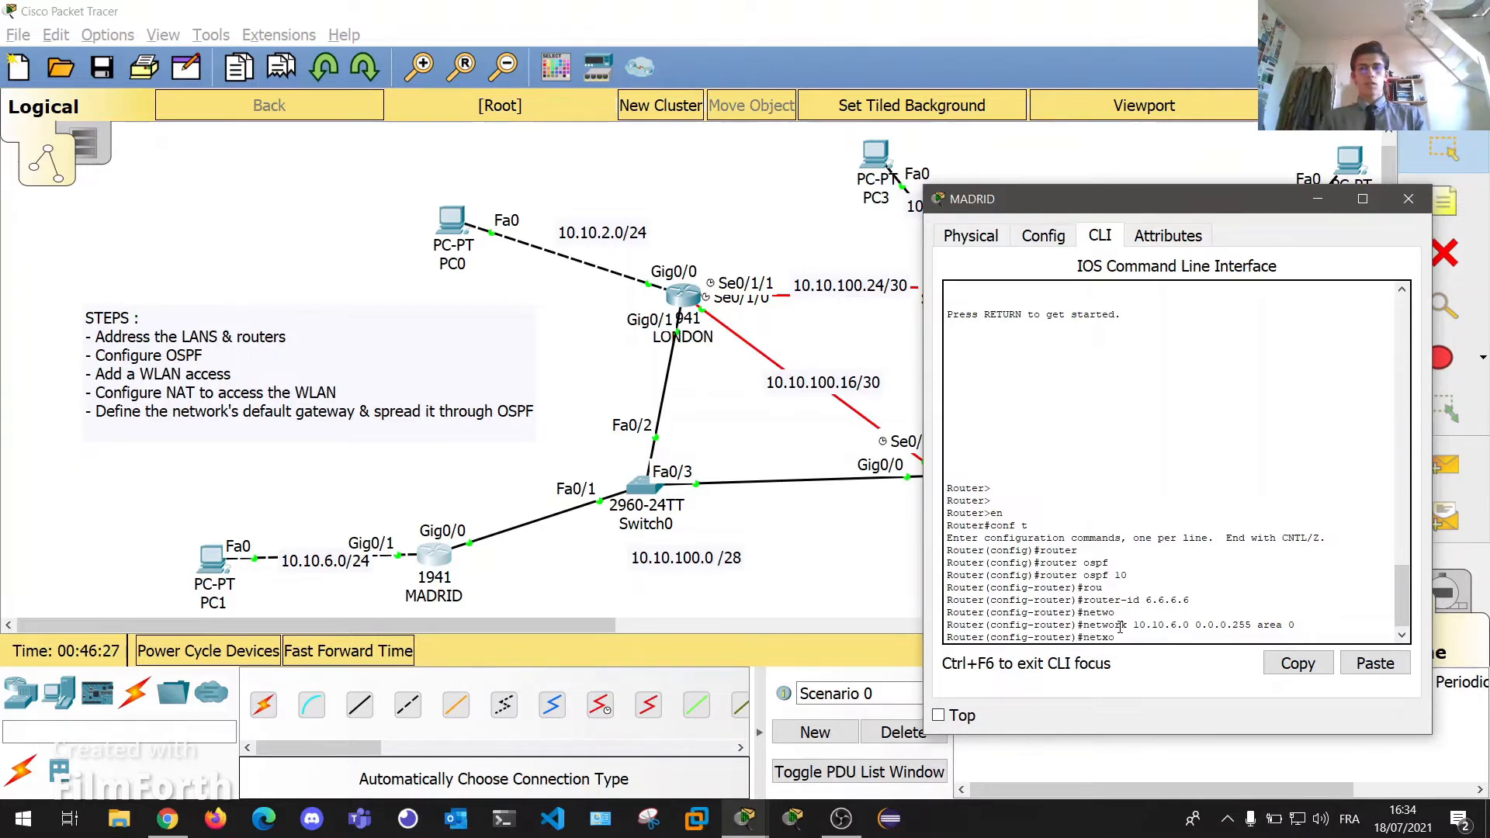
{"action": "type", "text": "ork 10"}
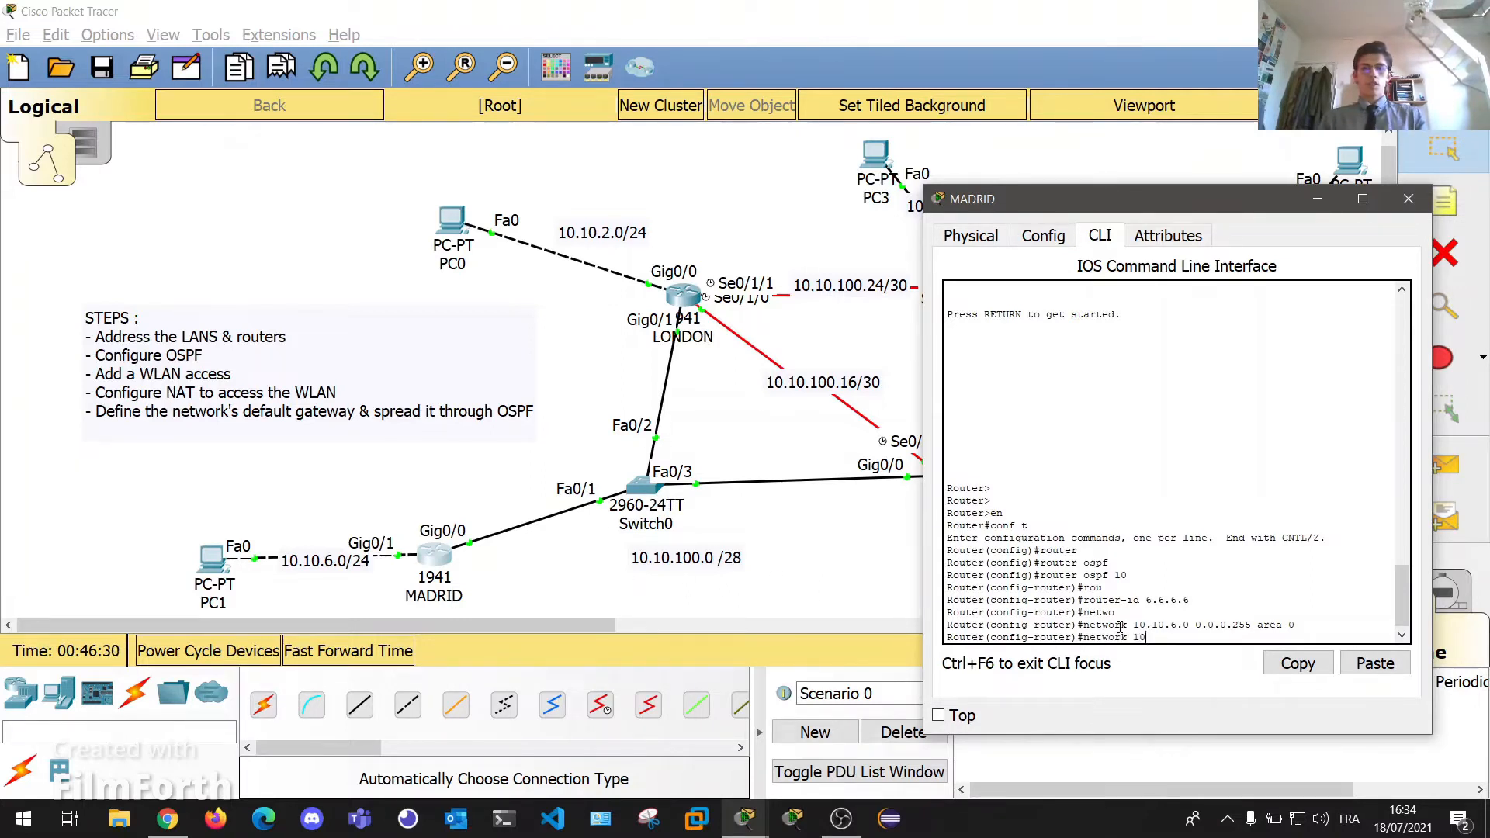
{"action": "type", "text": ".10.100.0 0"}
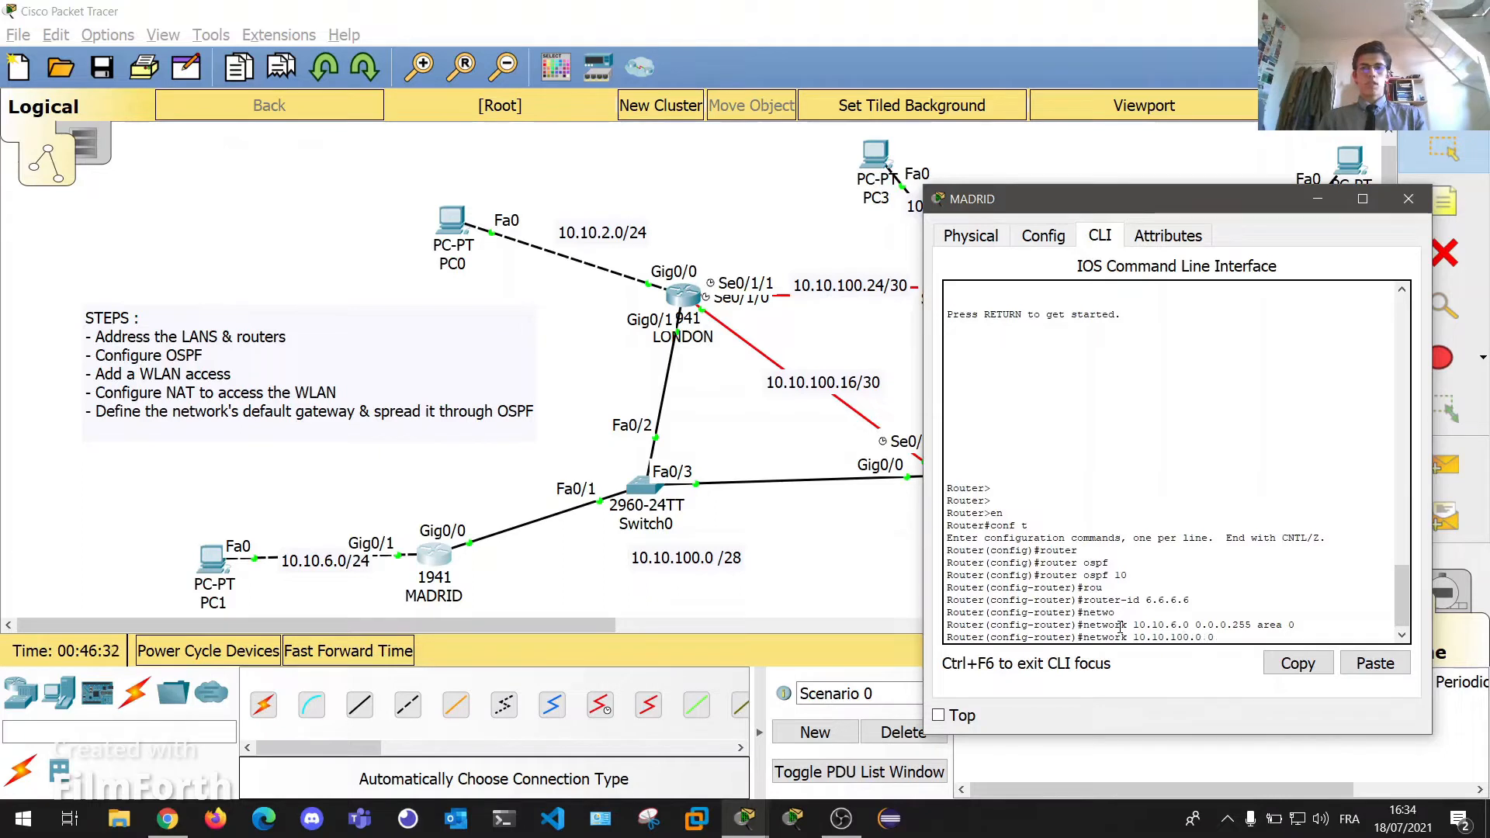
{"action": "type", "text": ".0.0."}
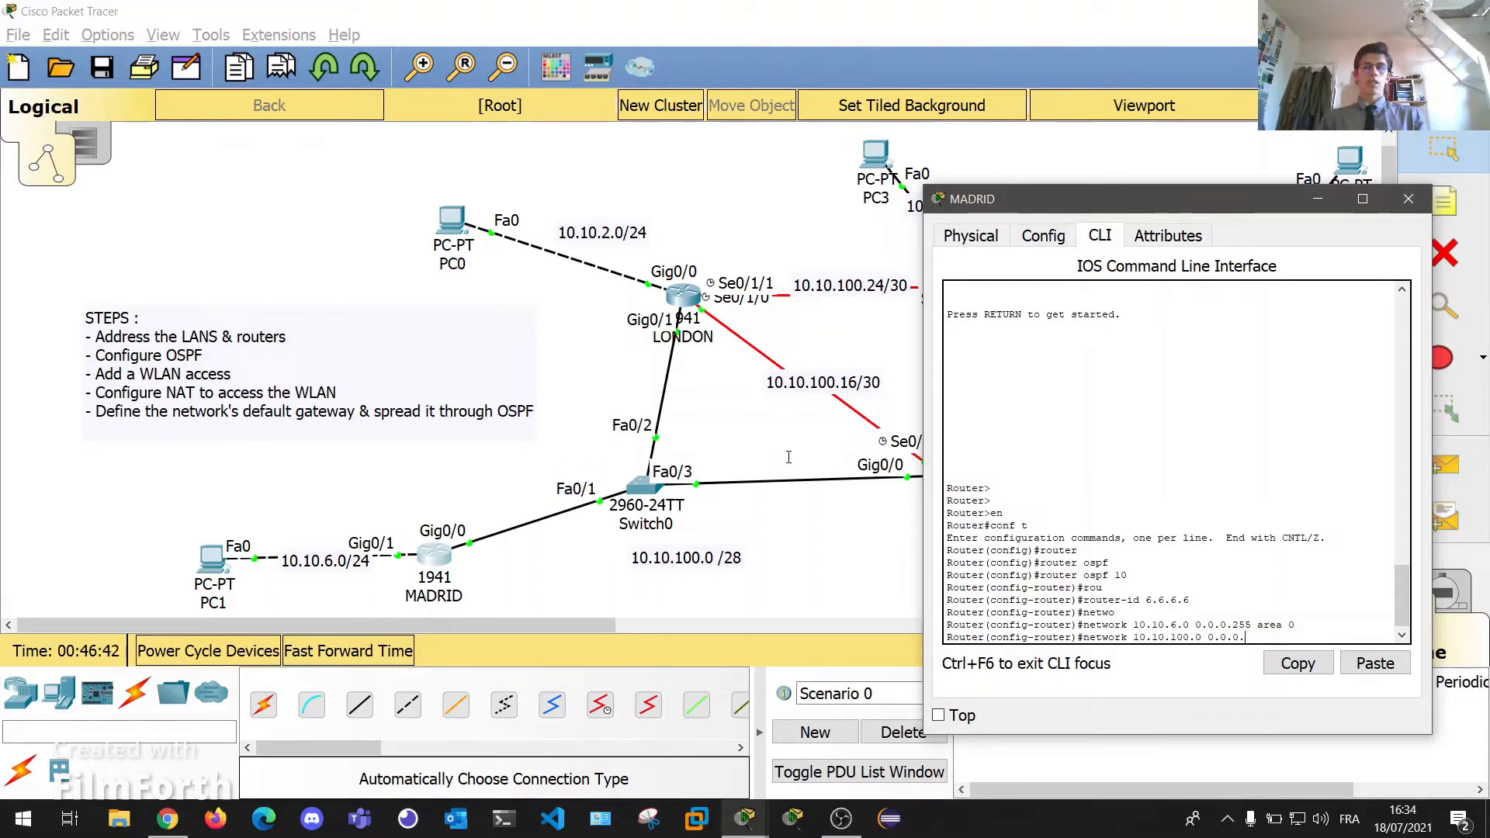
{"action": "type", "text": "15"}
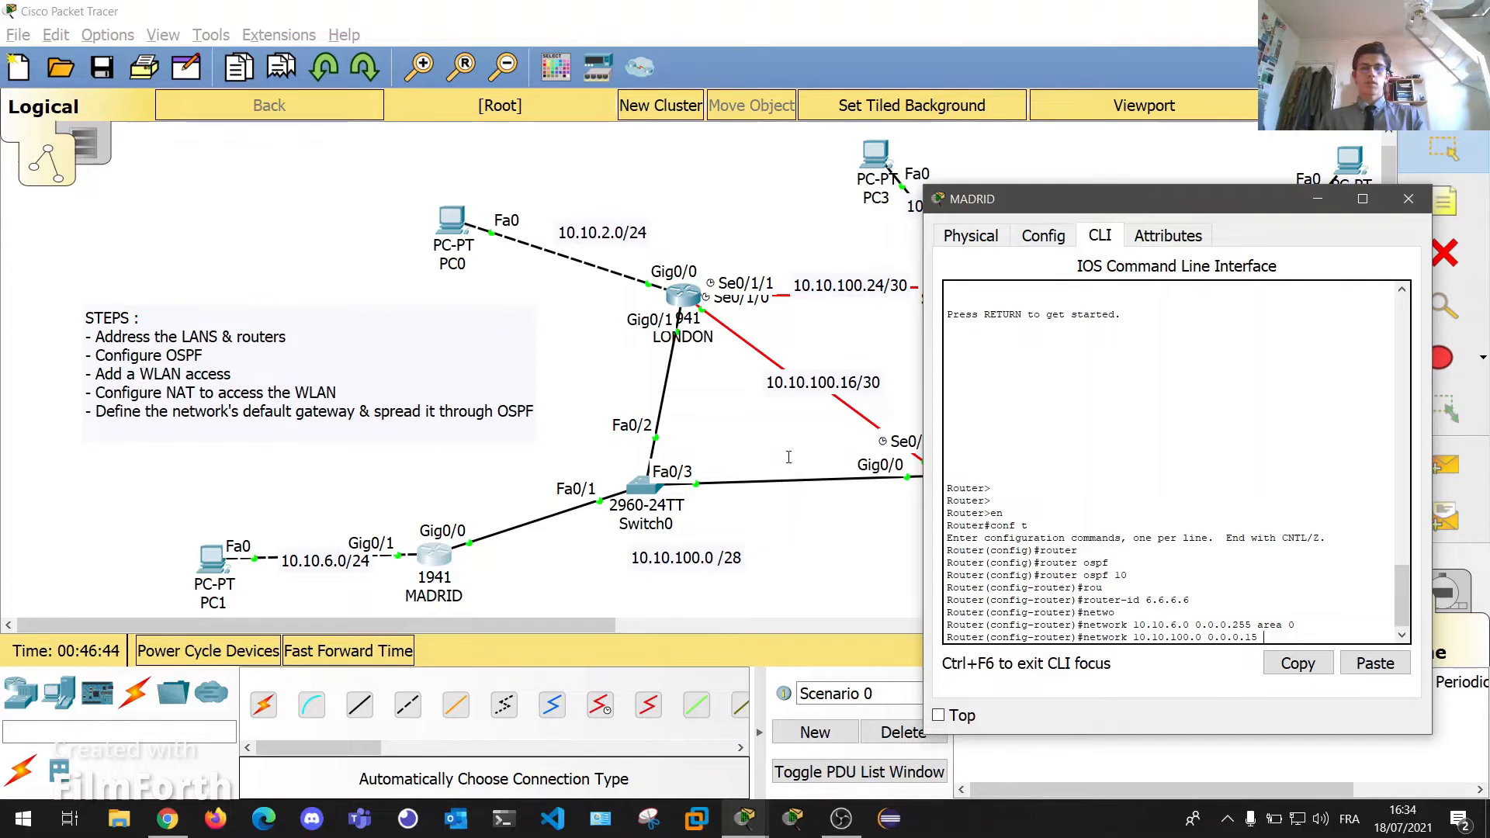
{"action": "key", "text": "BackSpace"}
{"action": "key", "text": "BackSpace"}
{"action": "type", "text": "a 0"}
{"action": "key", "text": "Return"}
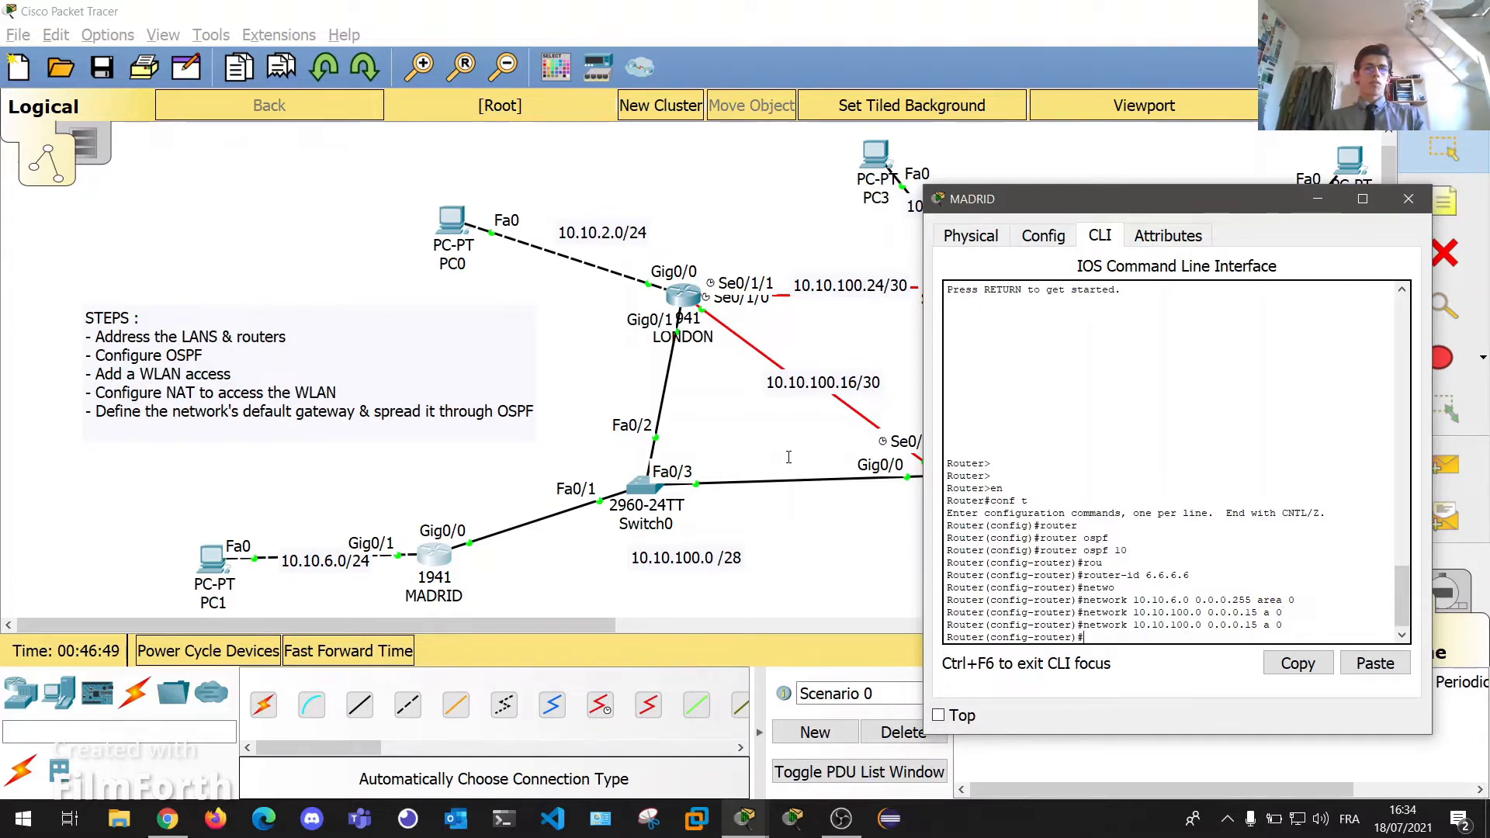
{"action": "left_click", "coordinate": [1409, 198]}
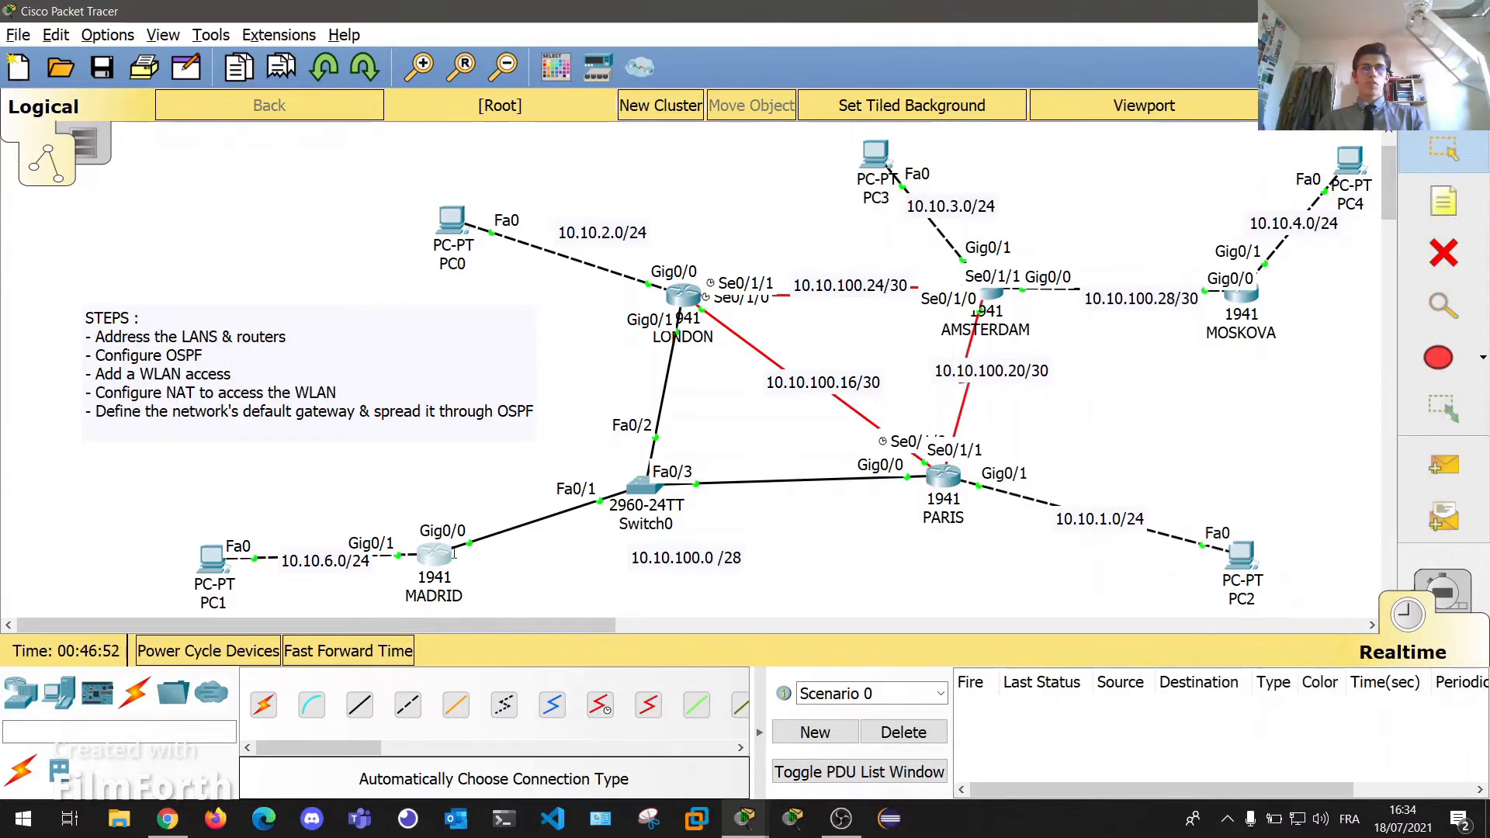
Open LONDON's CLI console, move it clear of the topology, and wake the prompt.
{"action": "left_click", "coordinate": [667, 296]}
{"action": "left_click_drag", "start_coordinate": [677, 128], "coordinate": [1094, 153]}
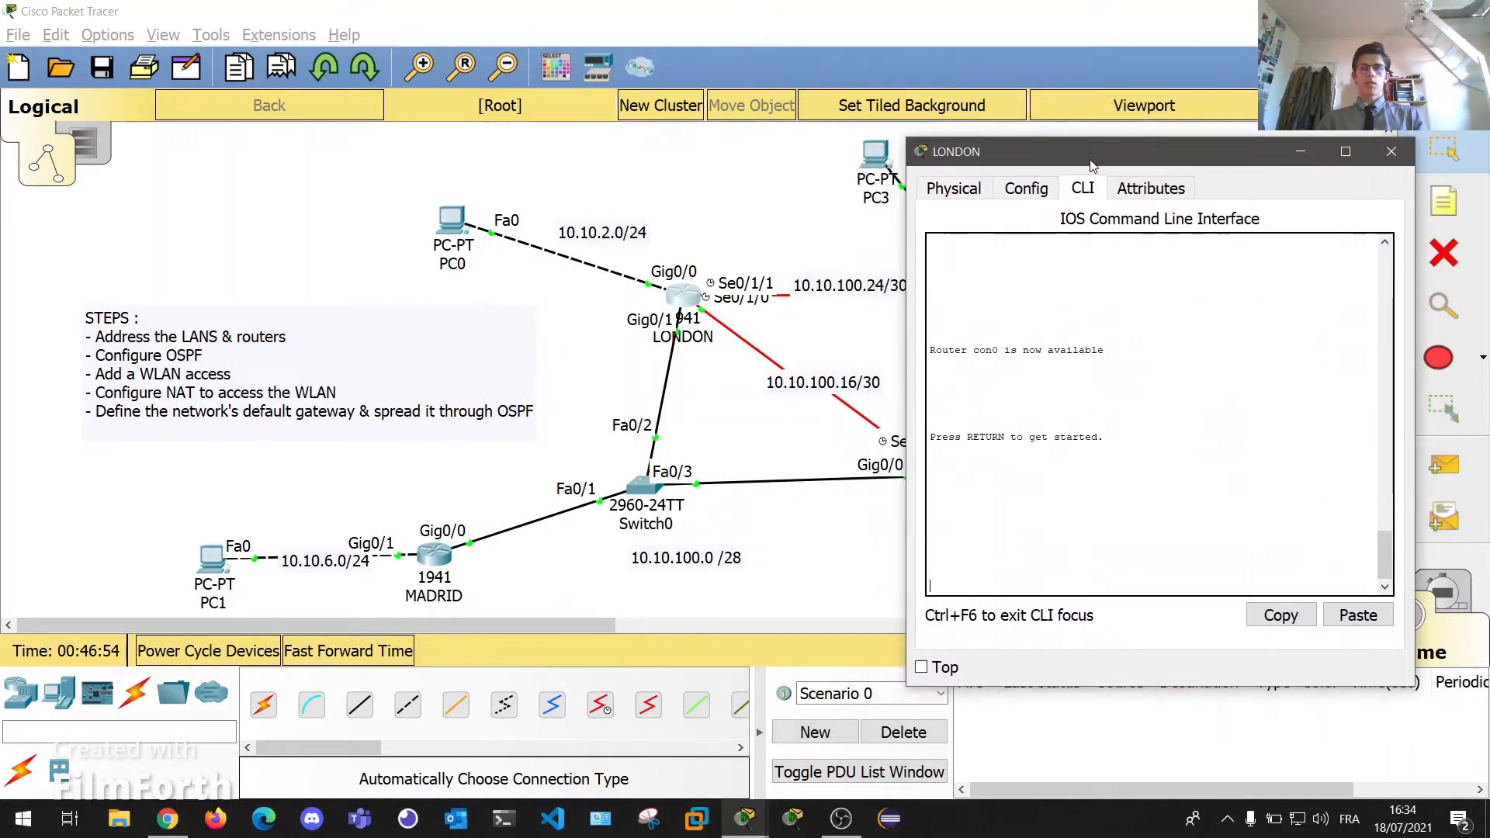
{"action": "key", "text": "Return"}
{"action": "key", "text": "Return"}
{"action": "type", "text": "conf t"}
{"action": "key", "text": "Return"}
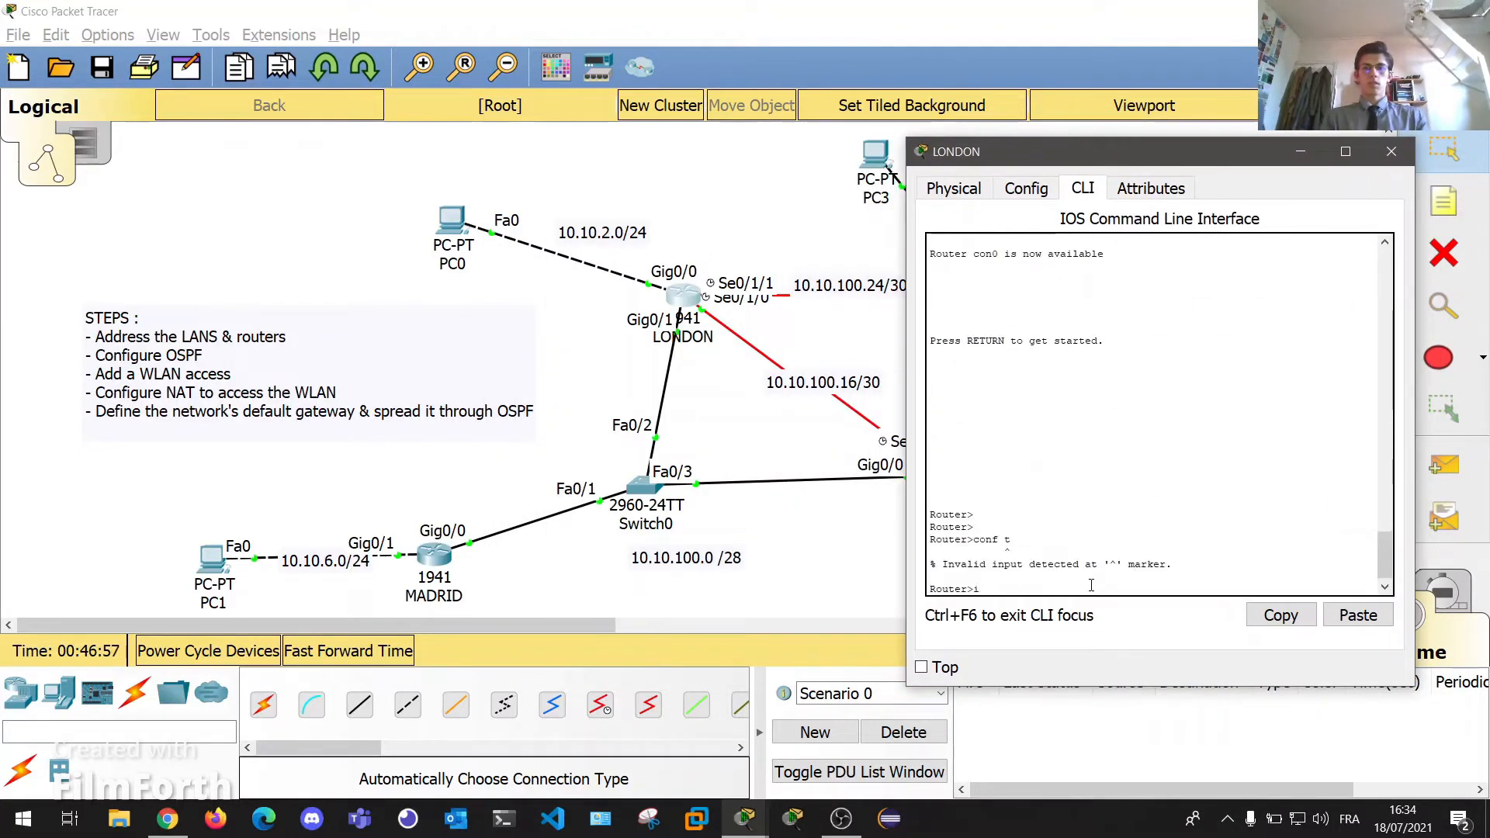
Enter privileged and global configuration mode on LONDON, then type 'router ospf 10' without running it.
{"action": "type", "text": "i"}
{"action": "key", "text": "BackSpace"}
{"action": "type", "text": "en"}
{"action": "key", "text": "Return"}
{"action": "type", "text": "conf t"}
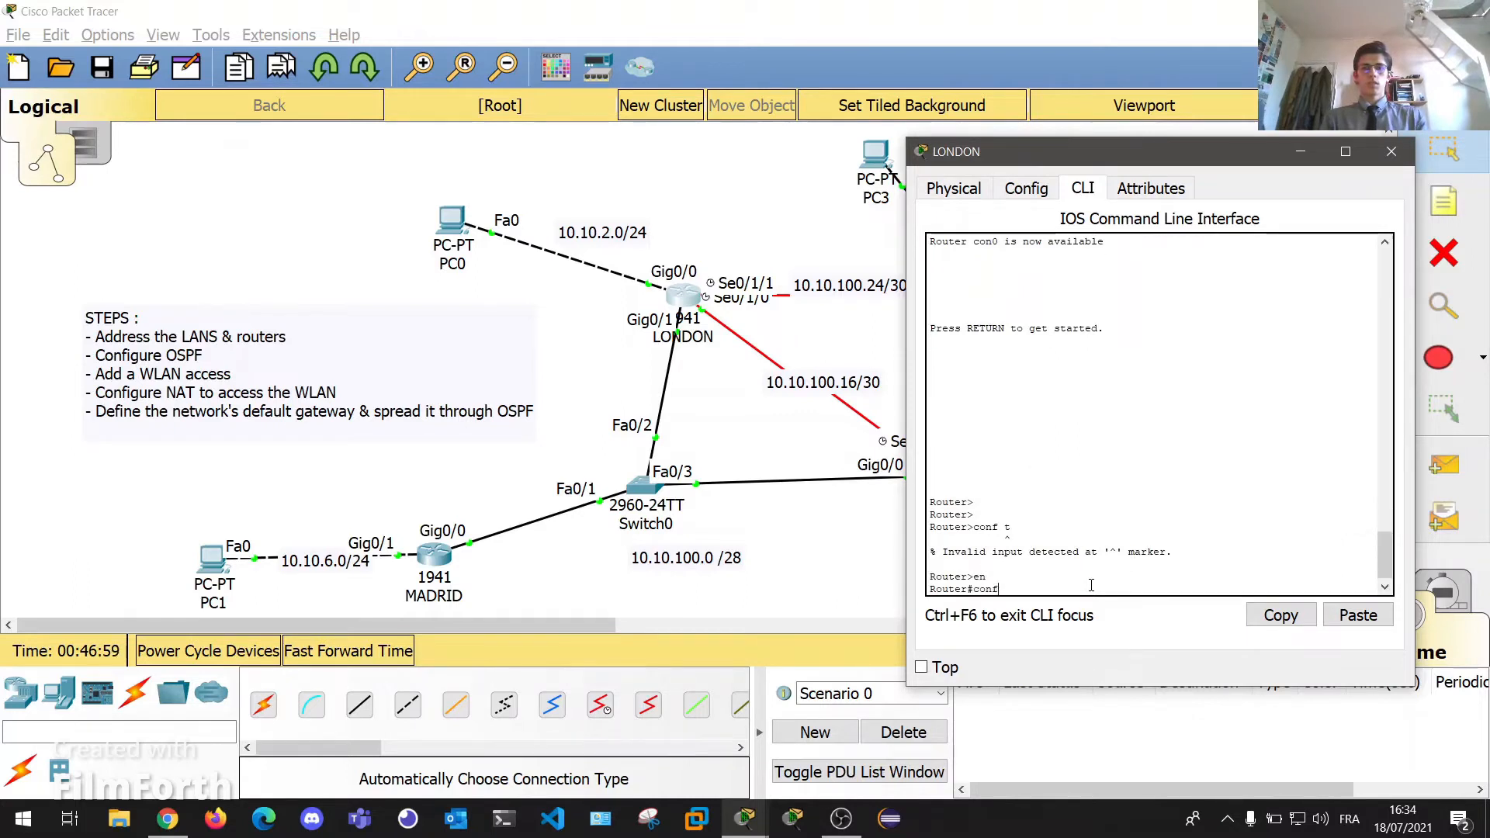
{"action": "key", "text": "Return"}
{"action": "type", "text": "i"}
{"action": "key", "text": "BackSpace"}
{"action": "type", "text": "r(config)#r"}
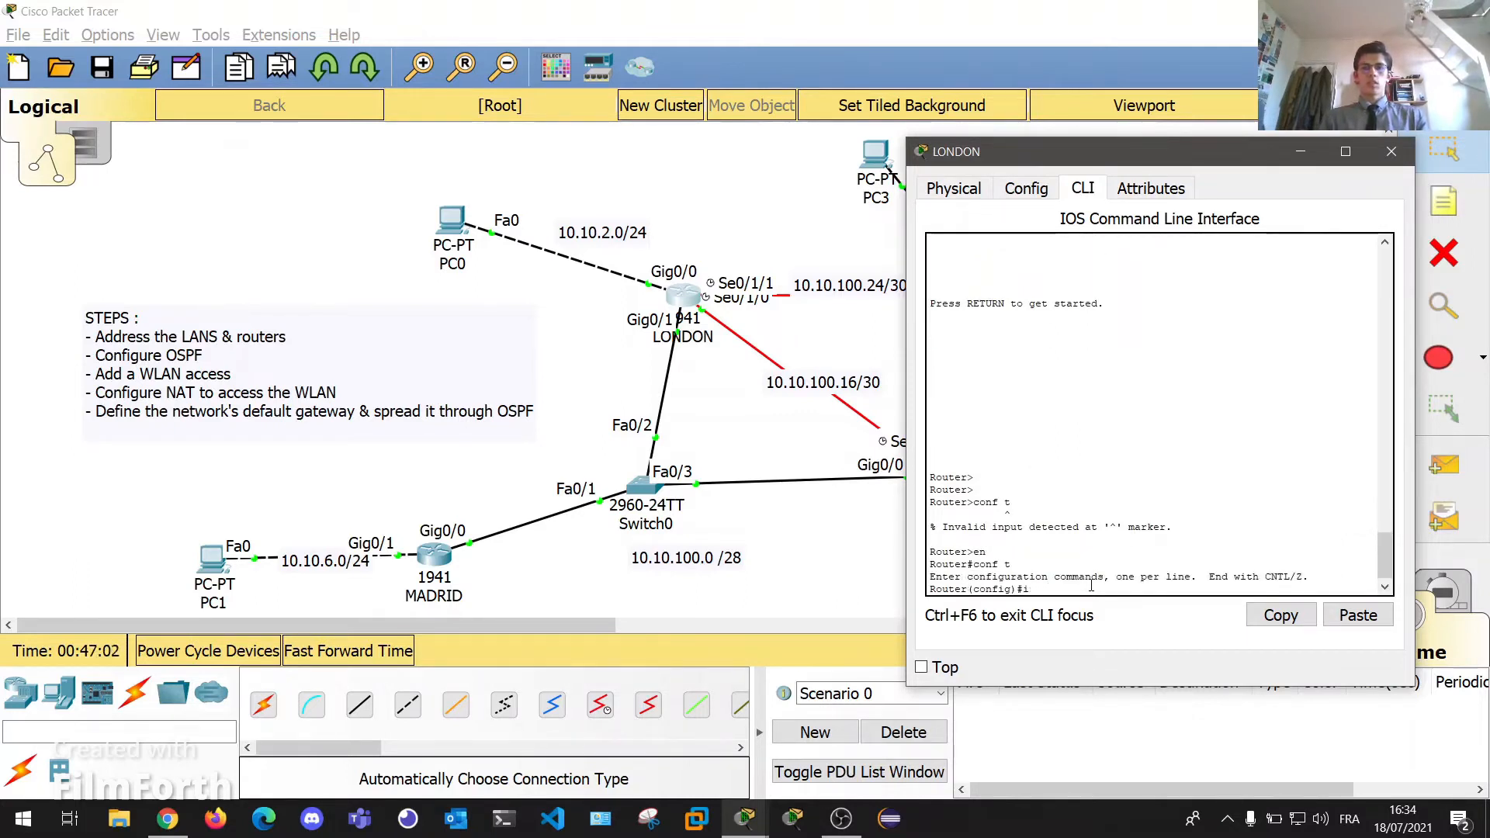
{"action": "type", "text": "outer ospf "}
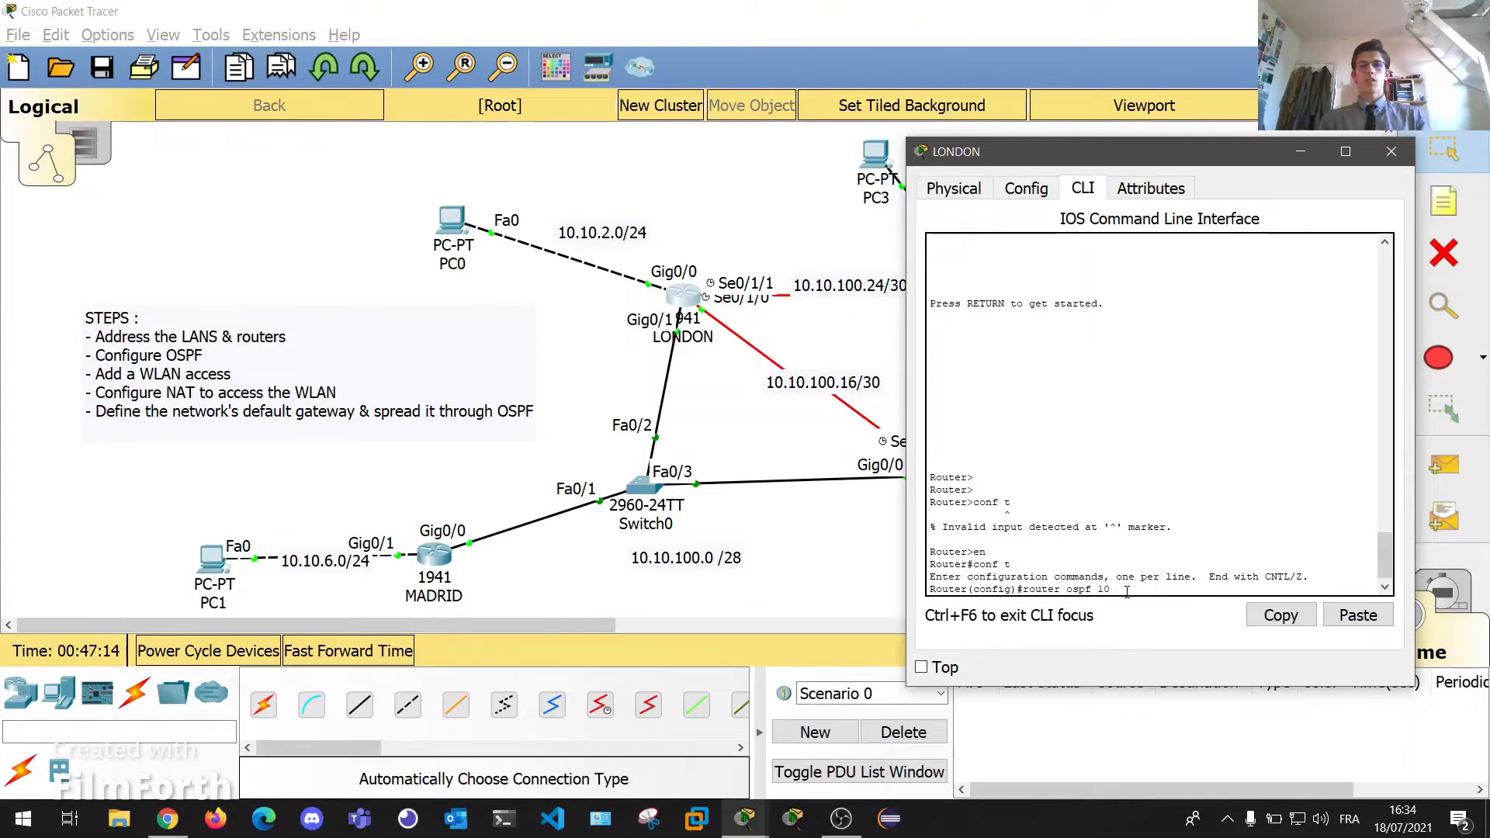
{"action": "type", "text": "10"}
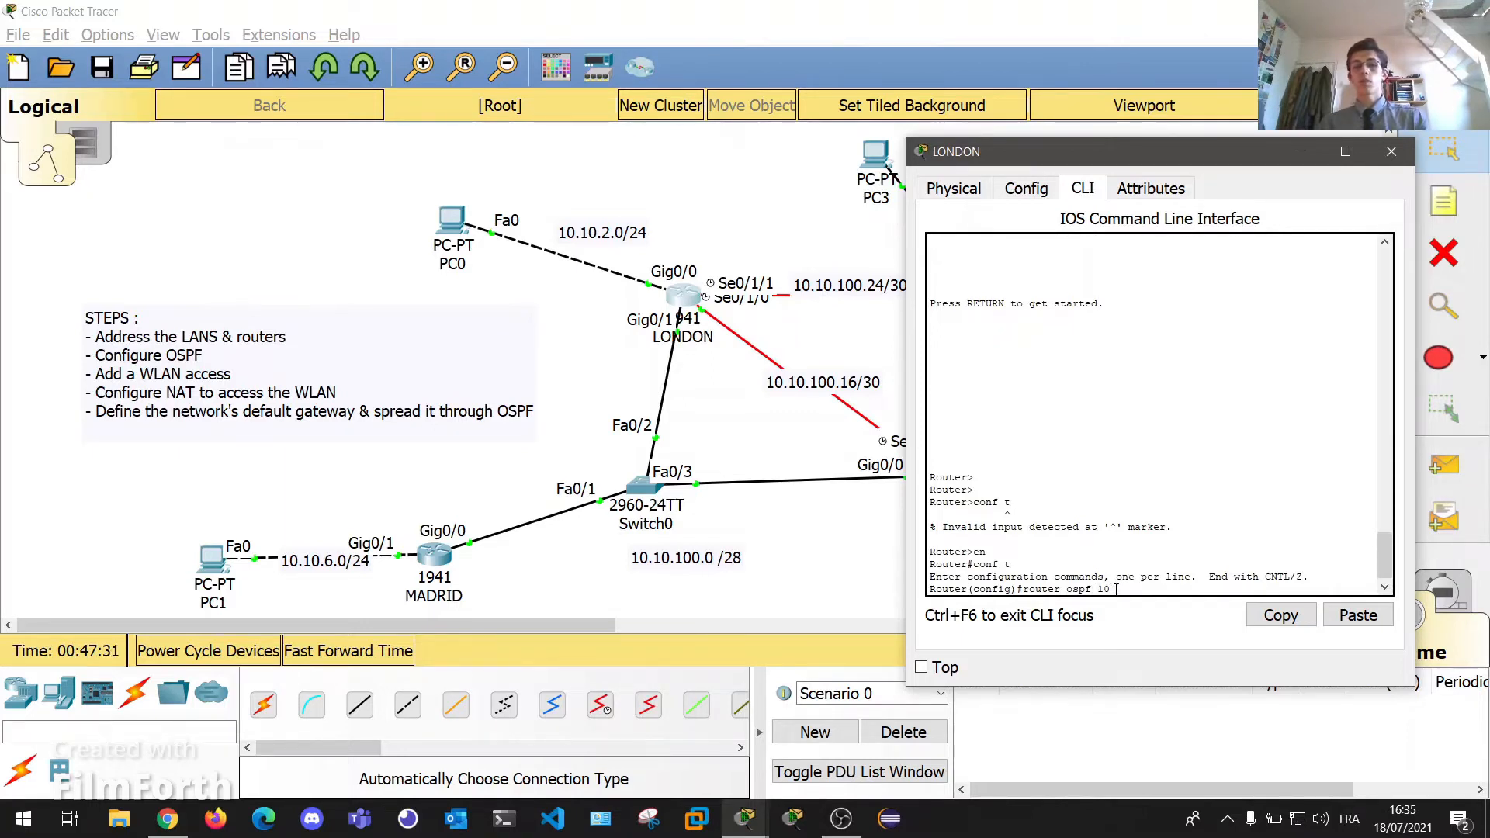
{"action": "left_click_drag", "start_coordinate": [1115, 589], "coordinate": [1021, 594]}
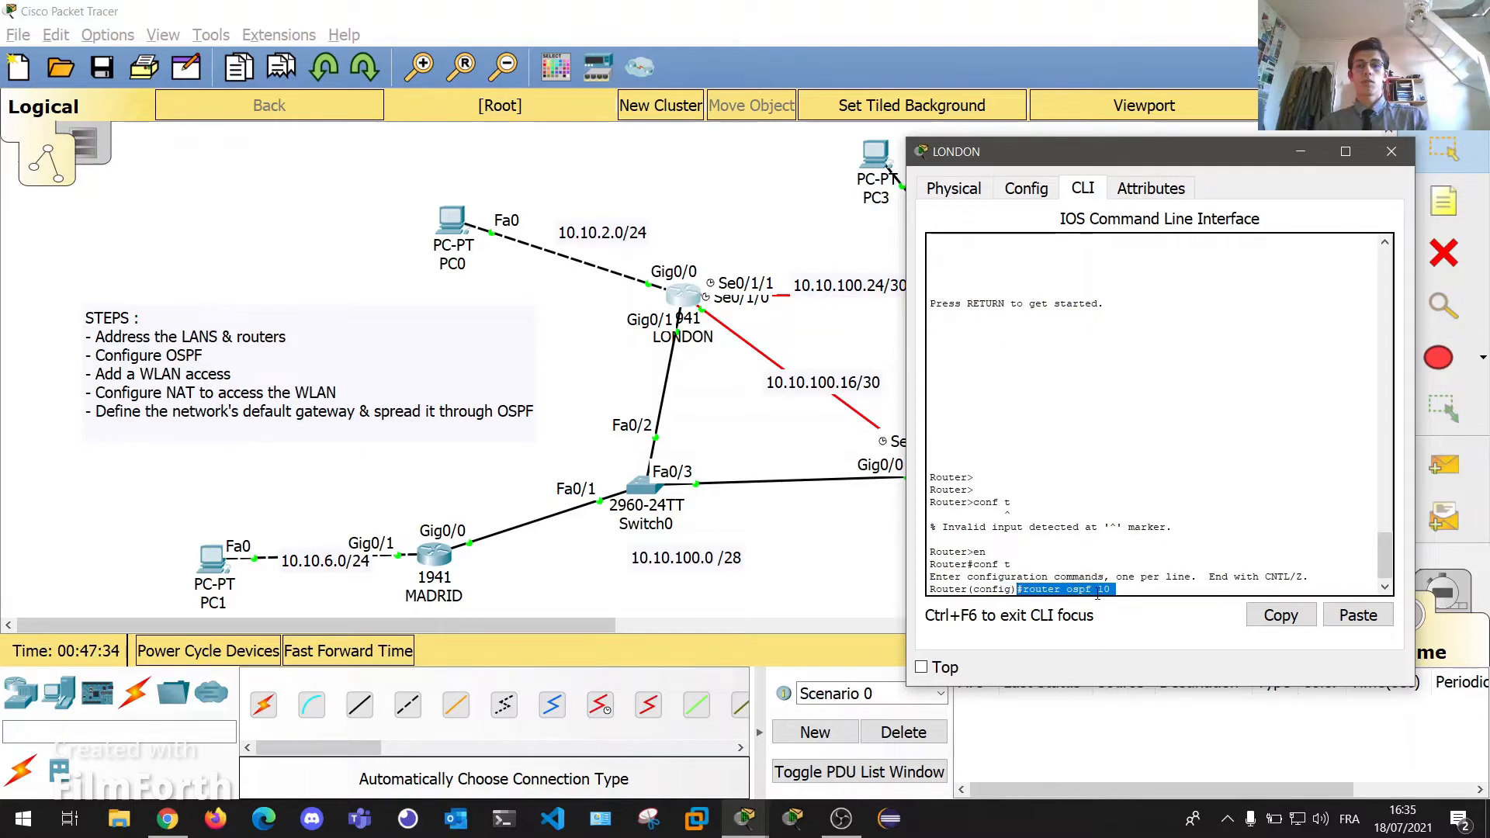
Run router ospf 10 on LONDON, set router-id 2.2.2.2, and begin a network statement.
{"action": "left_click", "coordinate": [1201, 592]}
{"action": "key", "text": "Return"}
{"action": "key", "text": "Return"}
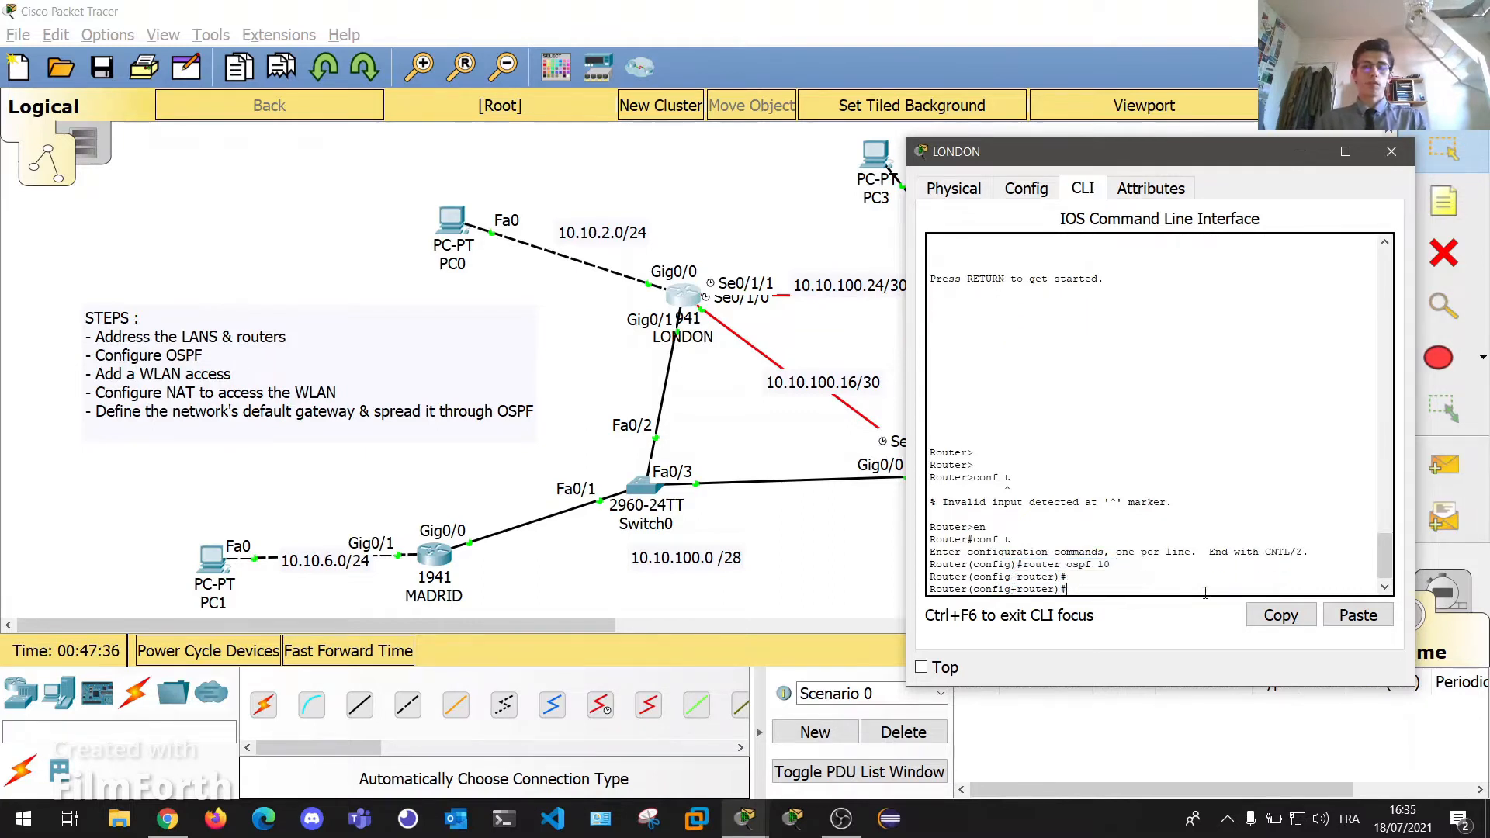
{"action": "type", "text": "router id"}
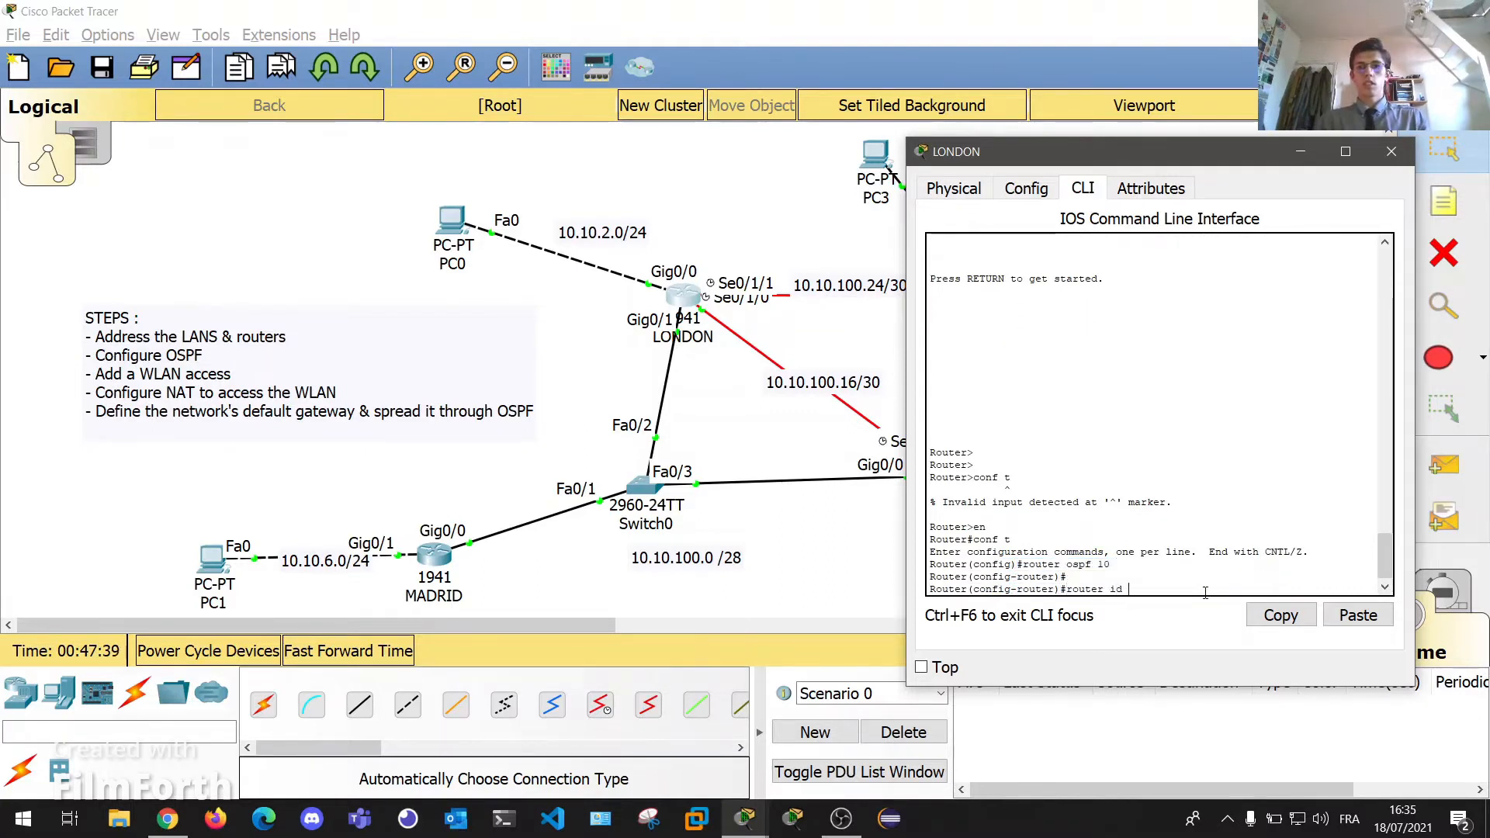
{"action": "key", "text": "Tab"}
{"action": "key", "text": "BackSpace"}
{"action": "key", "text": "BackSpace"}
{"action": "key", "text": "BackSpace"}
{"action": "key", "text": "Tab"}
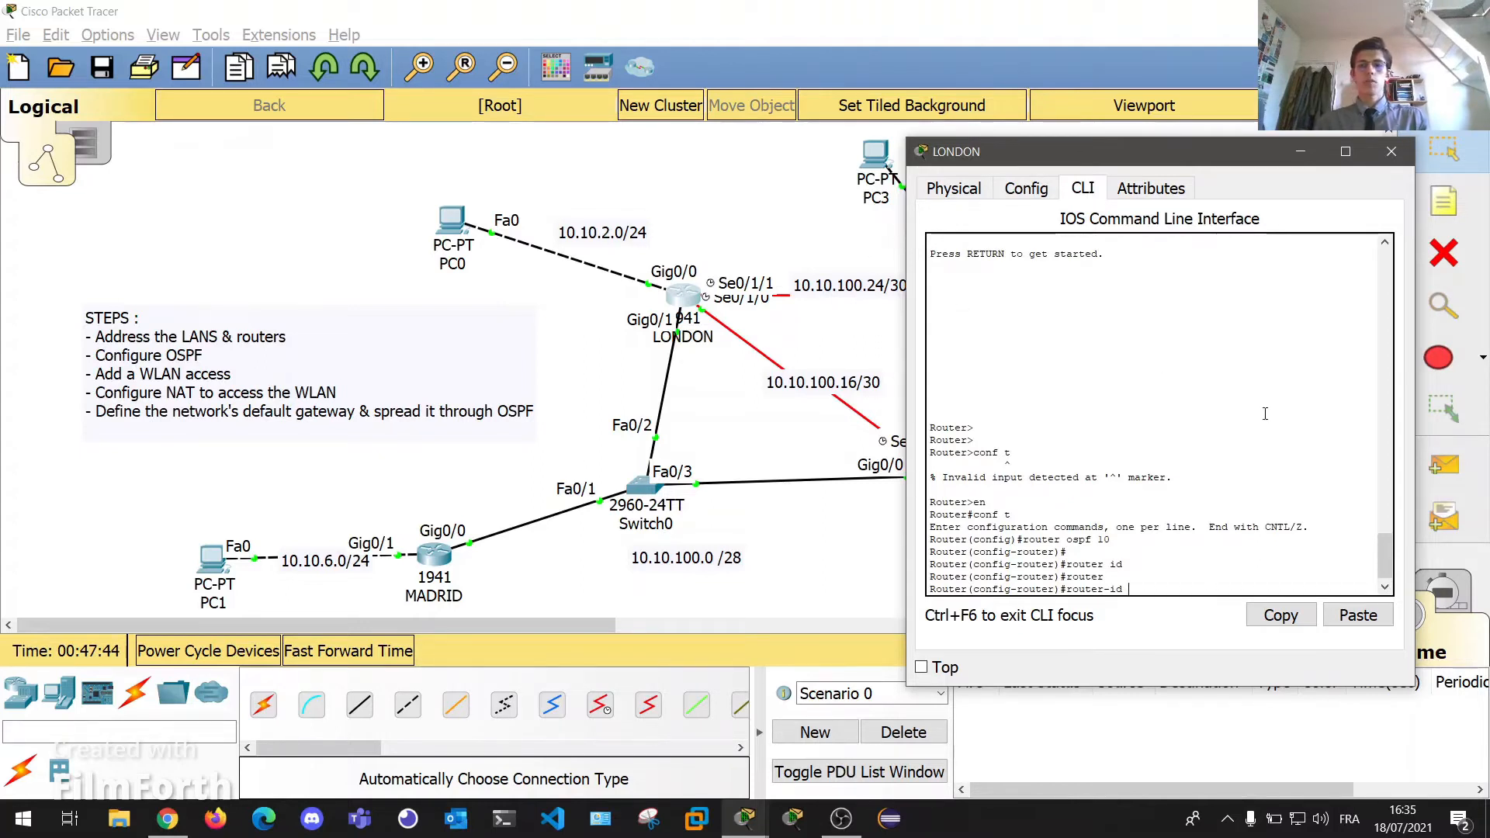
{"action": "type", "text": "2.2.2.2"}
{"action": "key", "text": "Return"}
{"action": "key", "text": "Return"}
{"action": "key", "text": "Return"}
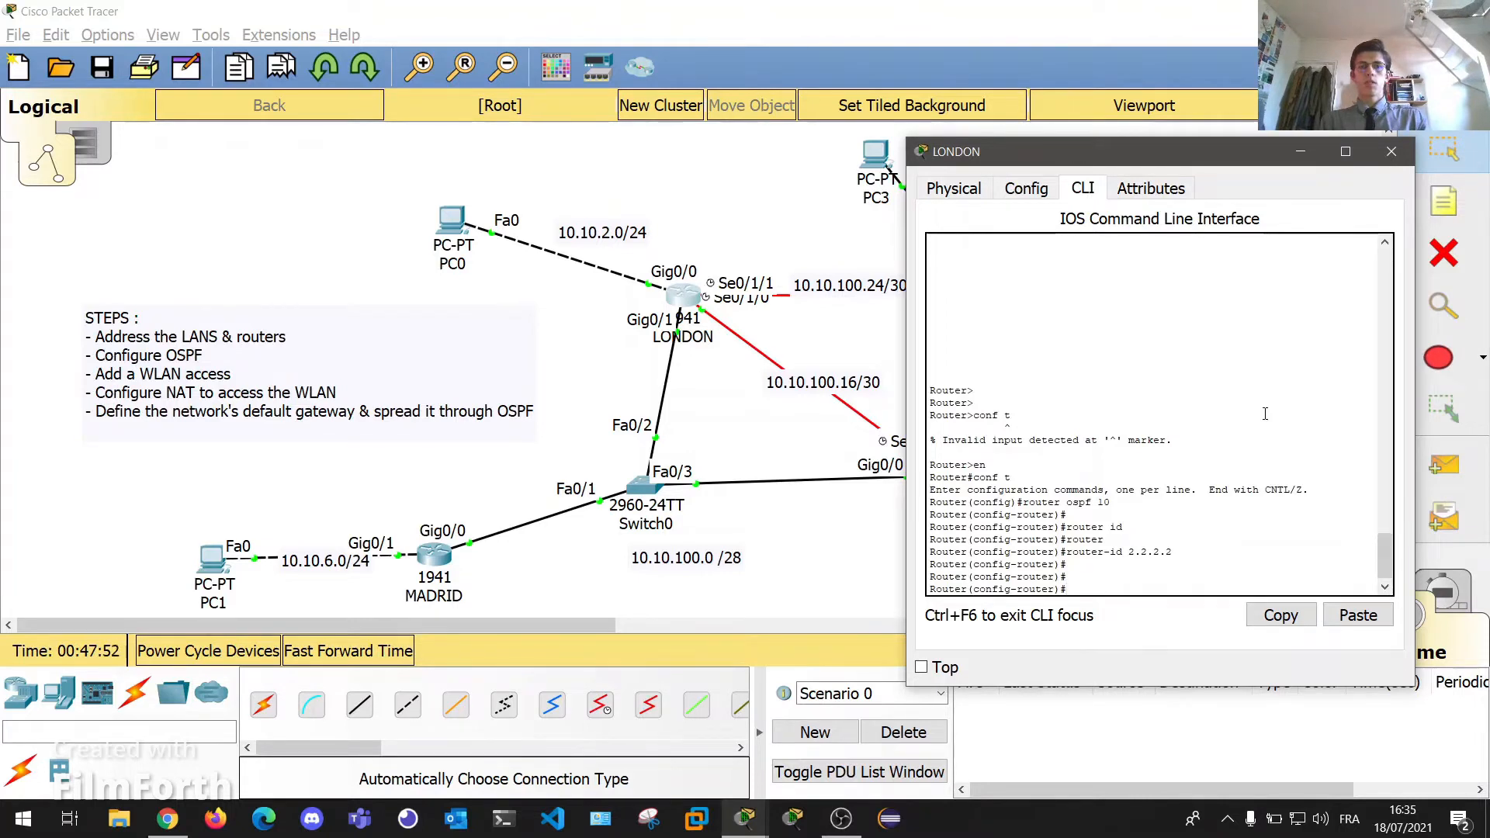
{"action": "type", "text": "network"}
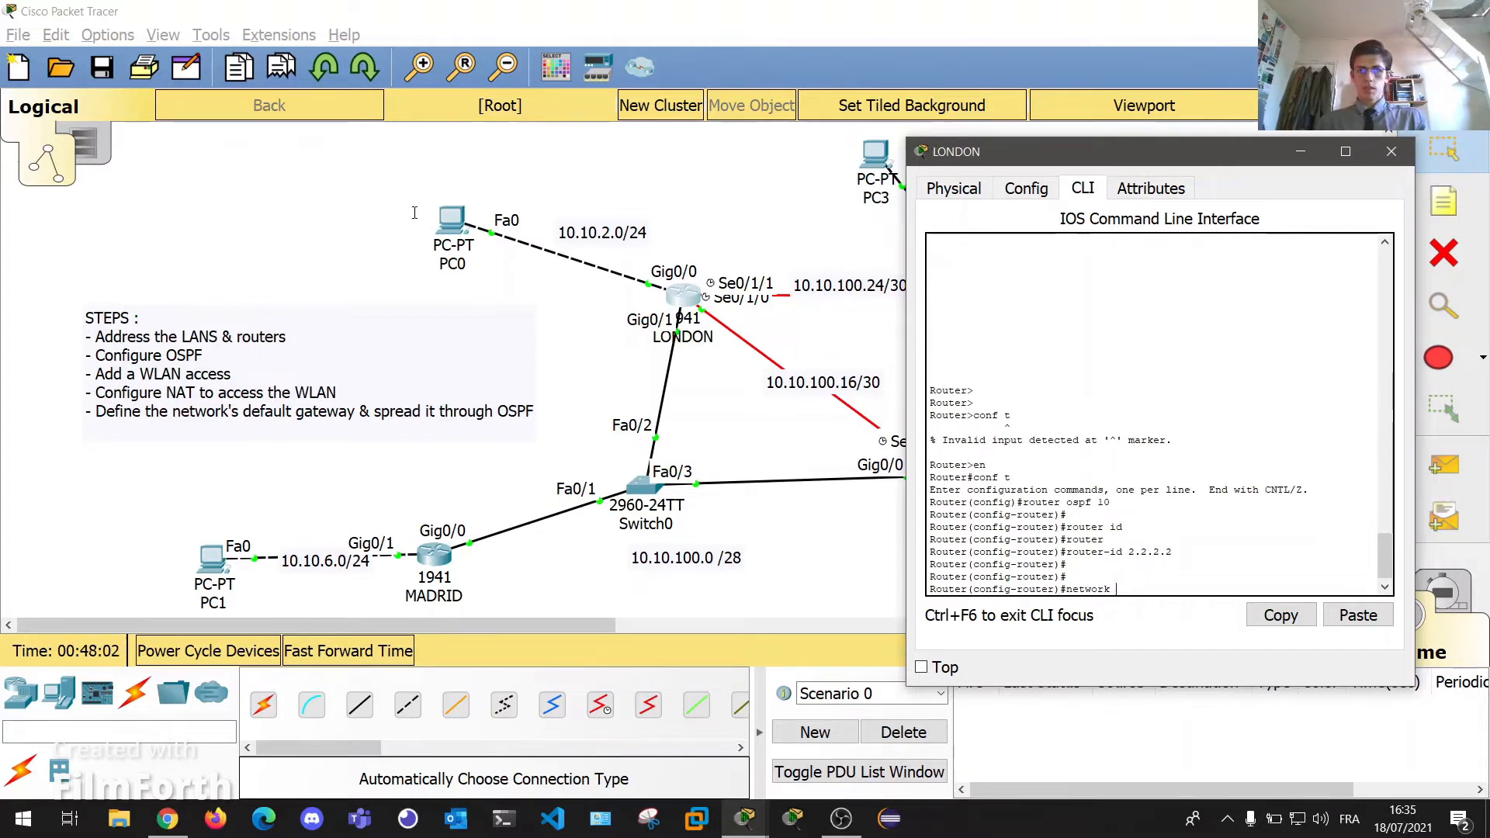
Advertise 10.10.2.0 0.0.0.255 and 10.10.100.0 in OSPF area 0, then start a 10.10.100.16 network statement.
{"action": "type", "text": "10.10.2."}
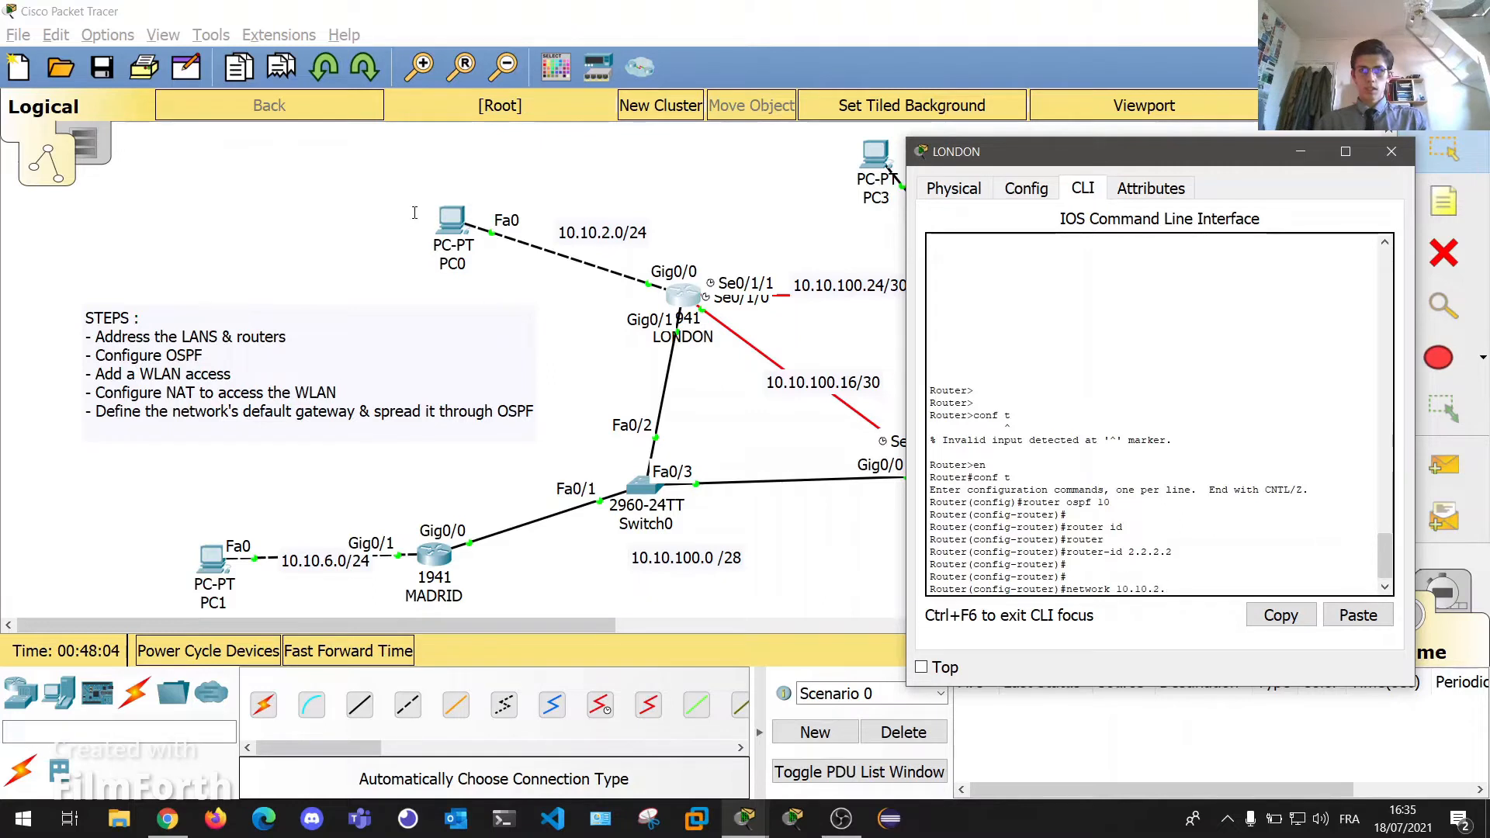
{"action": "type", "text": "0 0.0.0.255 area 0"}
{"action": "key", "text": "Return"}
{"action": "key", "text": "Return"}
{"action": "key", "text": "Return"}
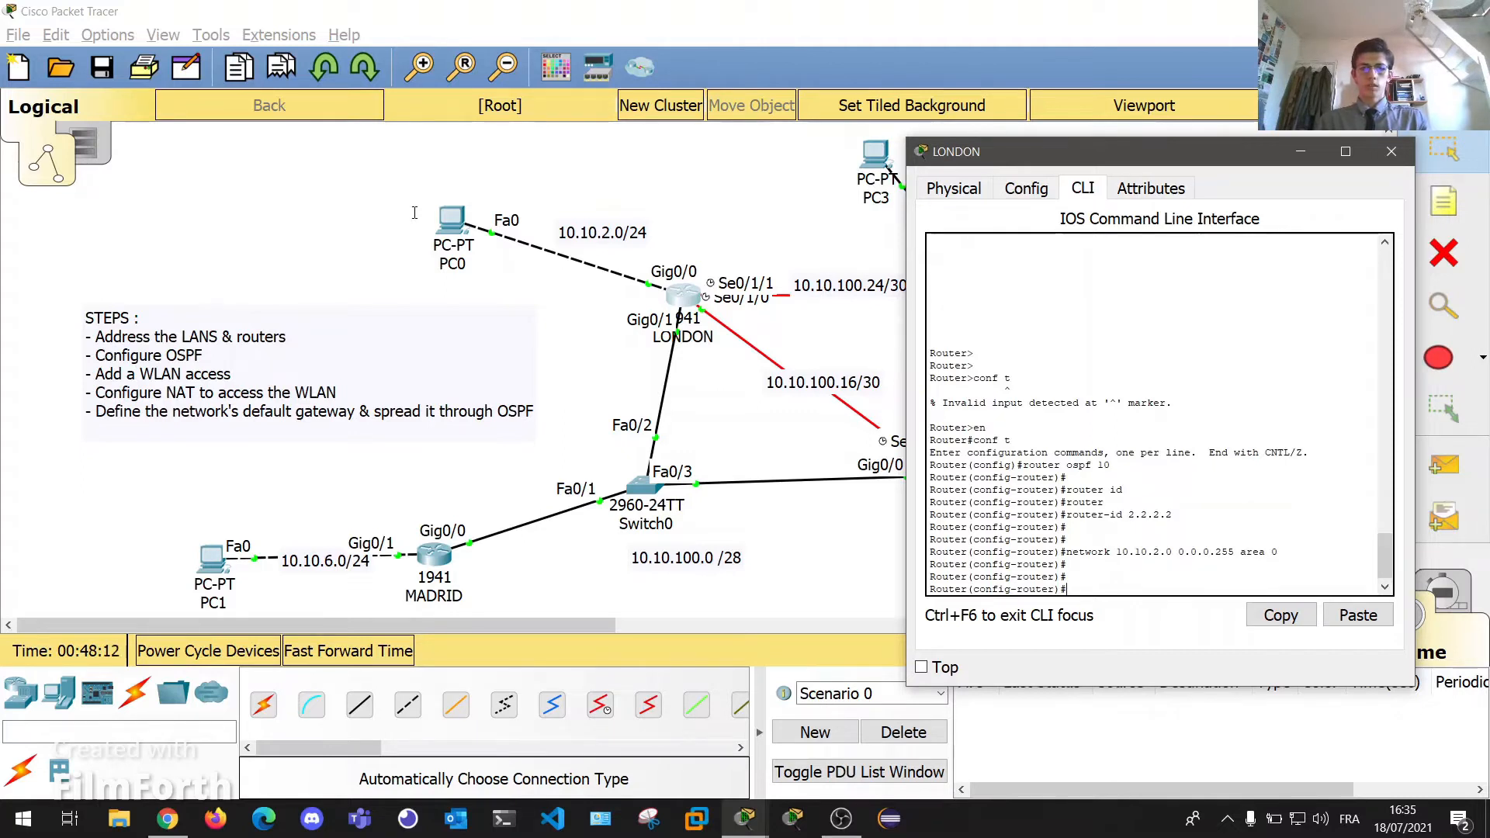
{"action": "type", "text": "network 10.10.100.0"}
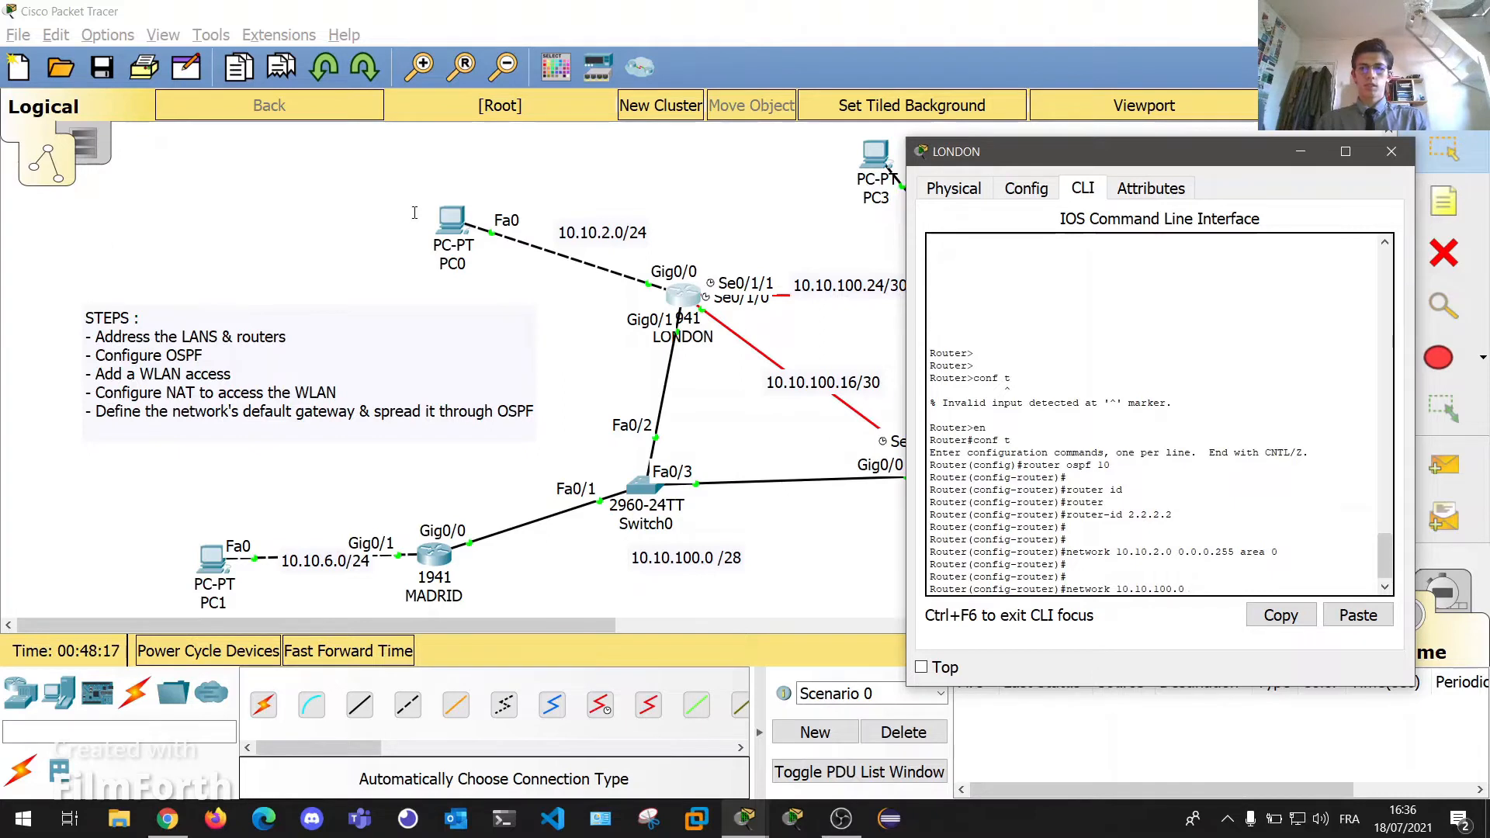
{"action": "type", "text": " 0.0.0."}
{"action": "type", "text": "12"}
{"action": "type", "text": " area 0"}
{"action": "key", "text": "Return"}
{"action": "key", "text": "Return"}
{"action": "key", "text": "Return"}
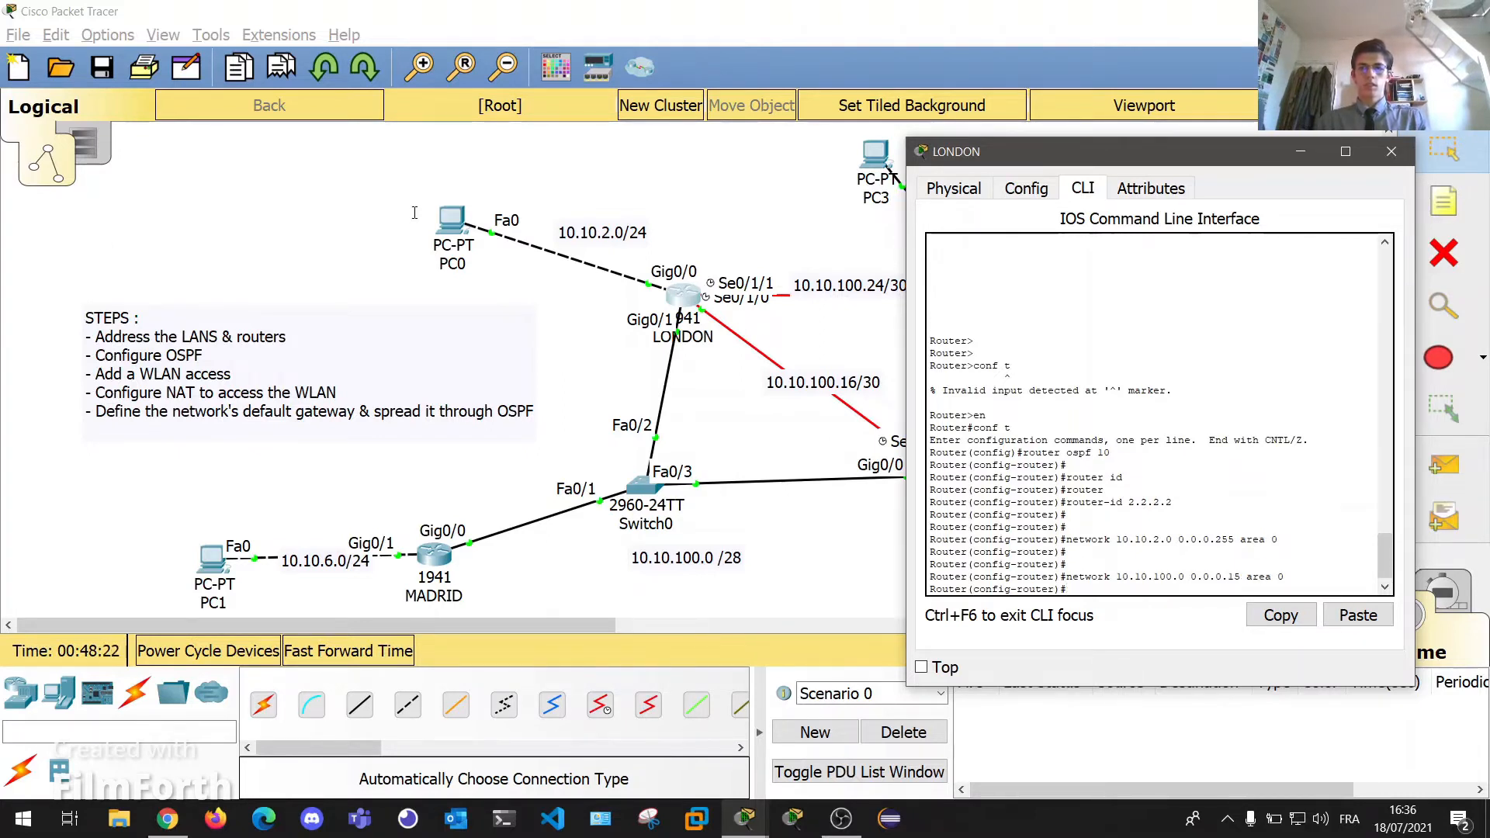
{"action": "type", "text": "network"}
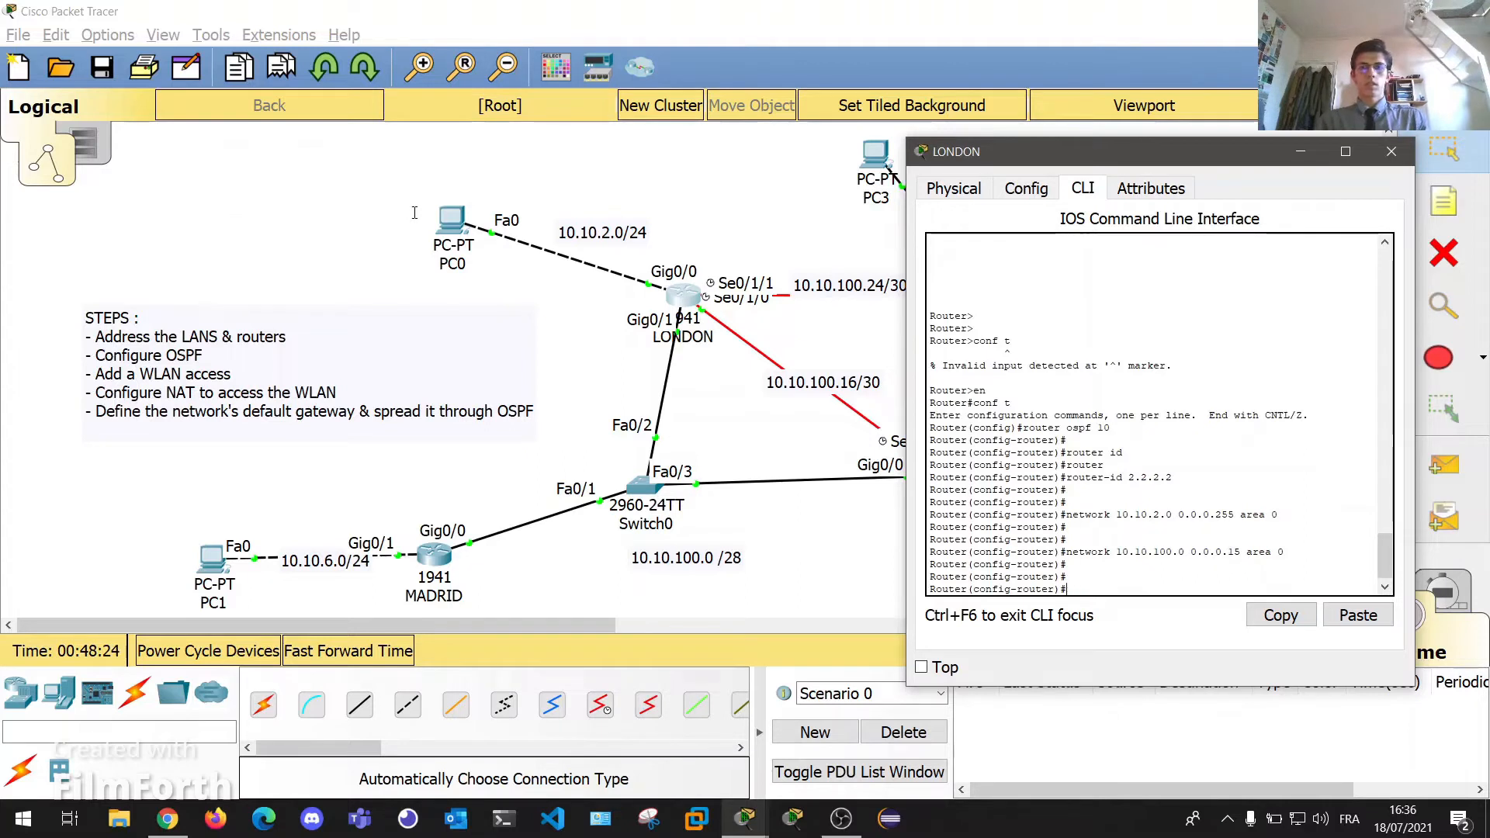
{"action": "type", "text": " 10.10.100.16"}
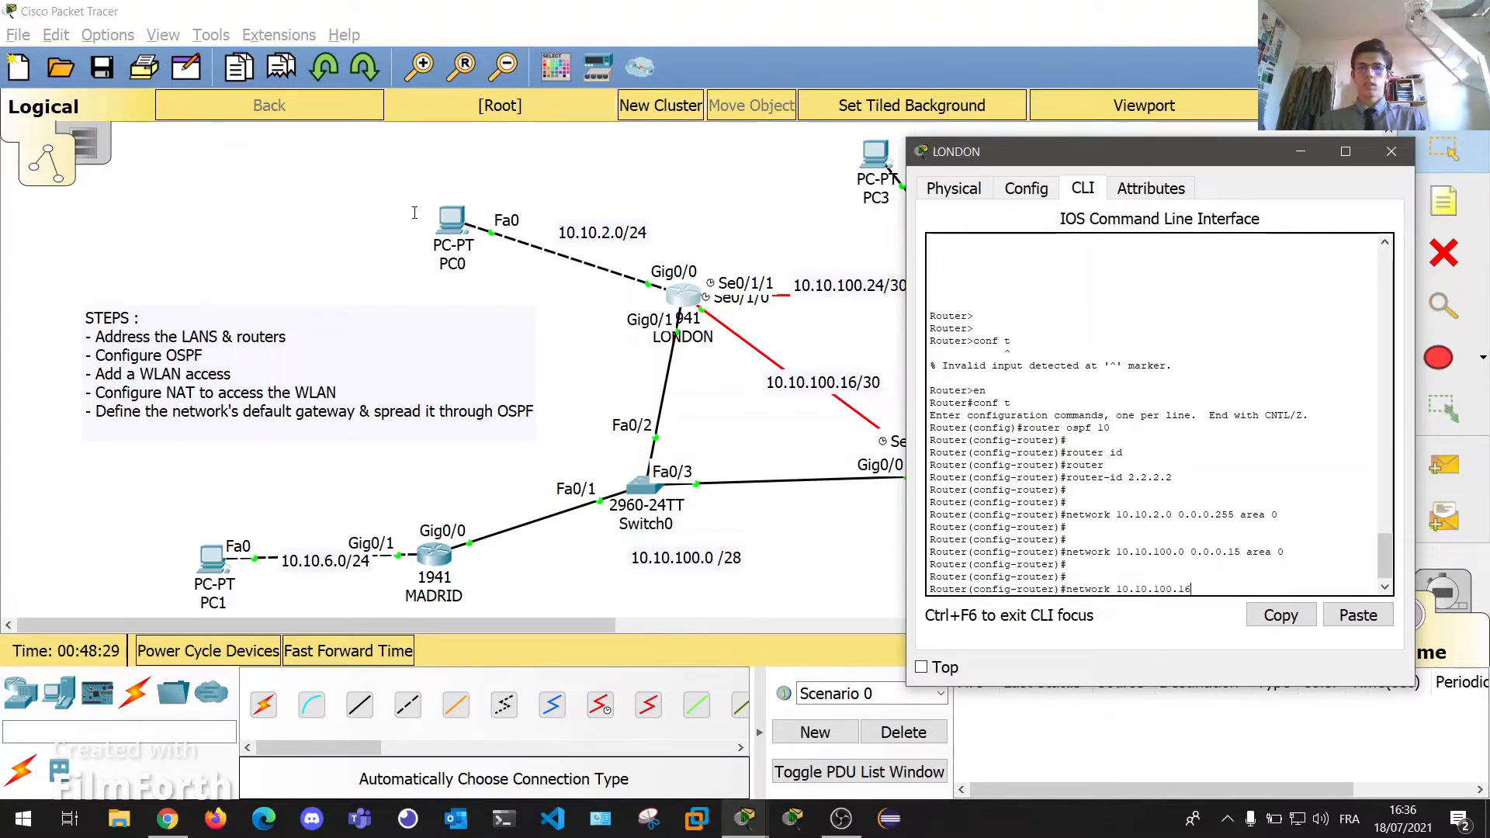
{"action": "type", "text": " 0.0.0."}
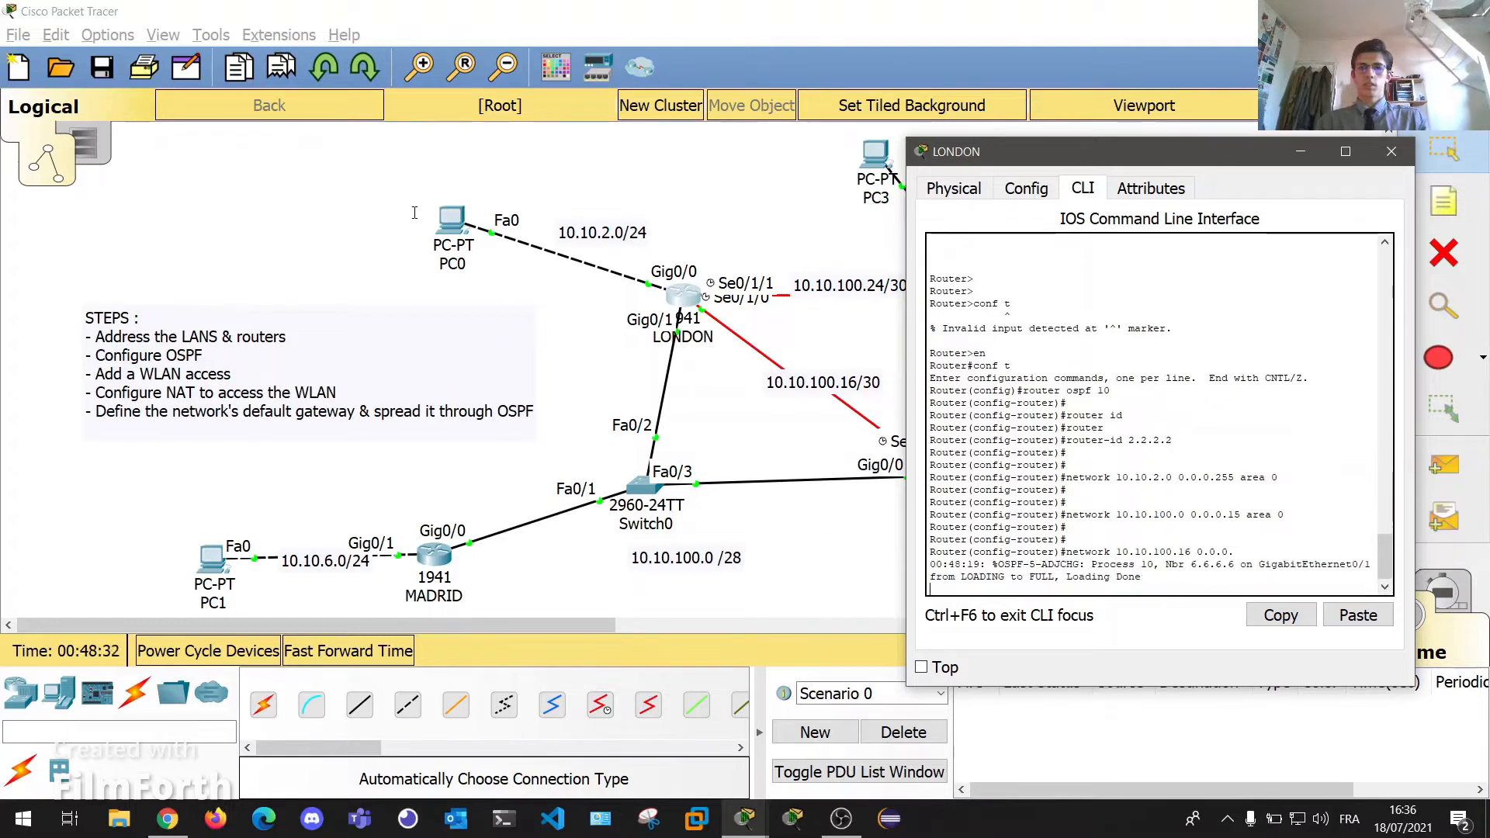
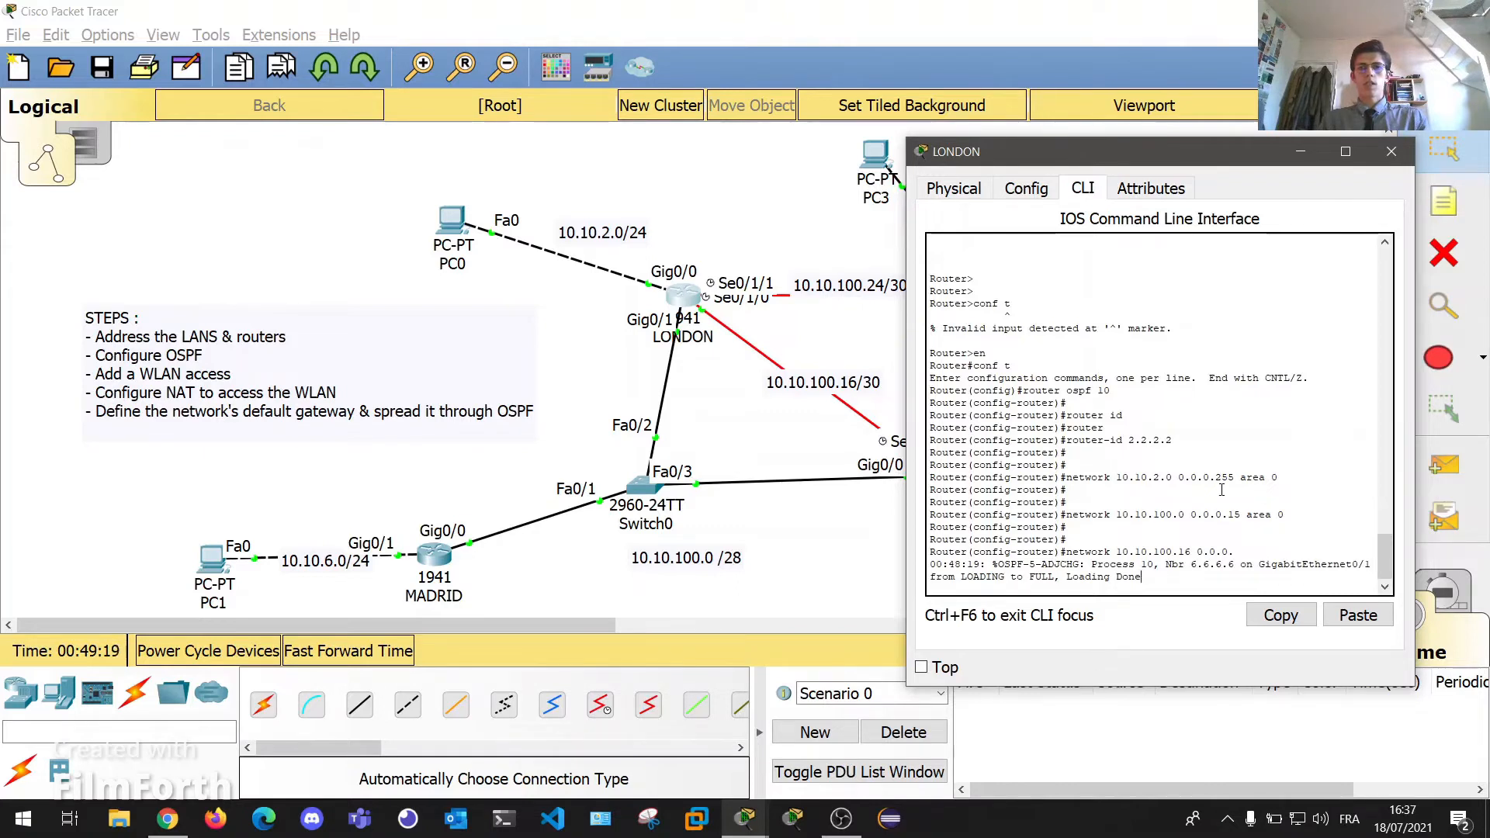
On LONDON, advertise 10.10.100.16 0.0.0.3 and 10.10.100.24 0.0.0.255 in OSPF area 0.
{"action": "type", "text": "3"}
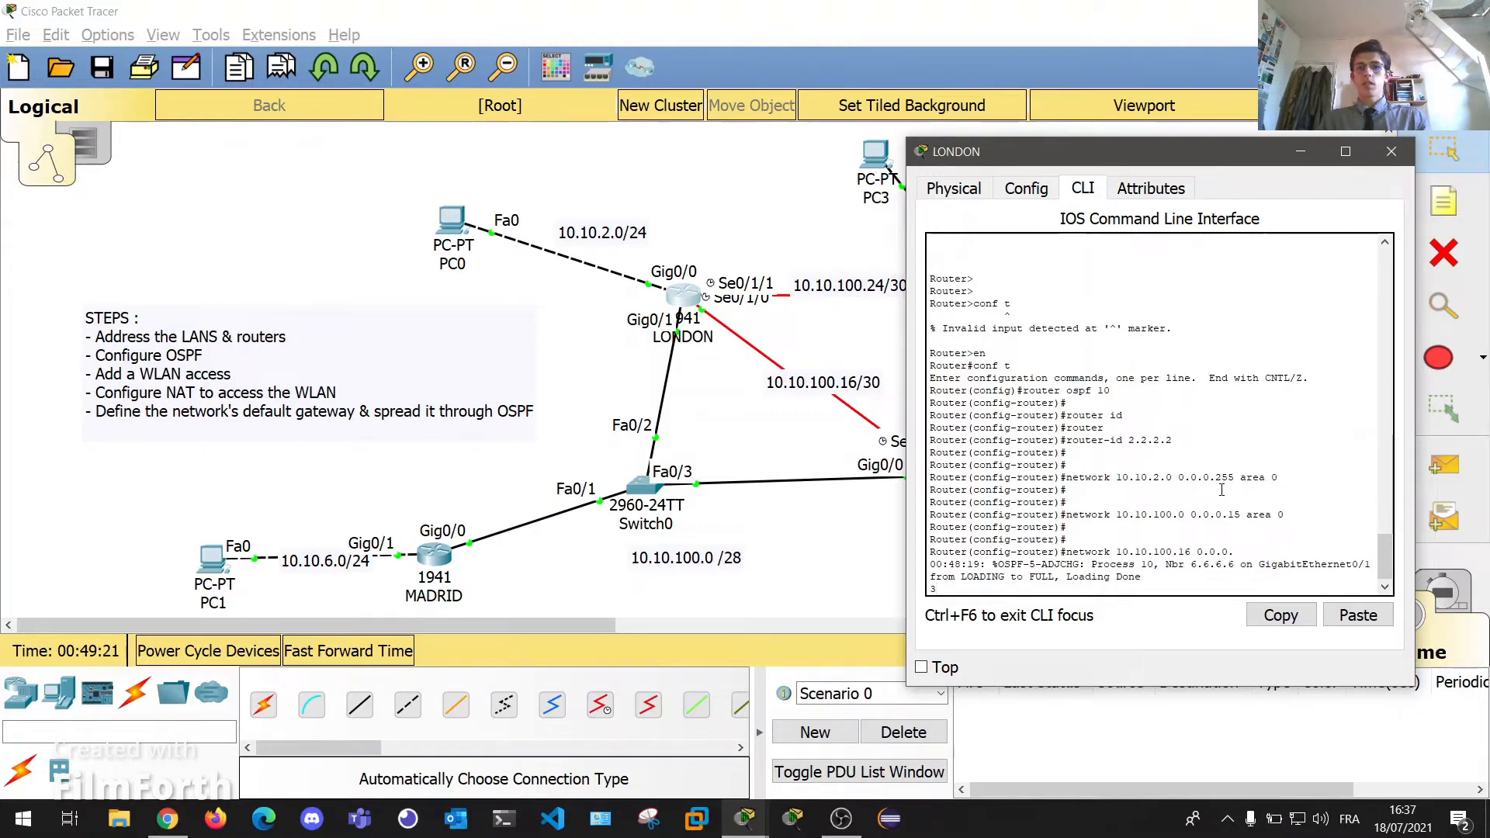
{"action": "type", "text": " area 0"}
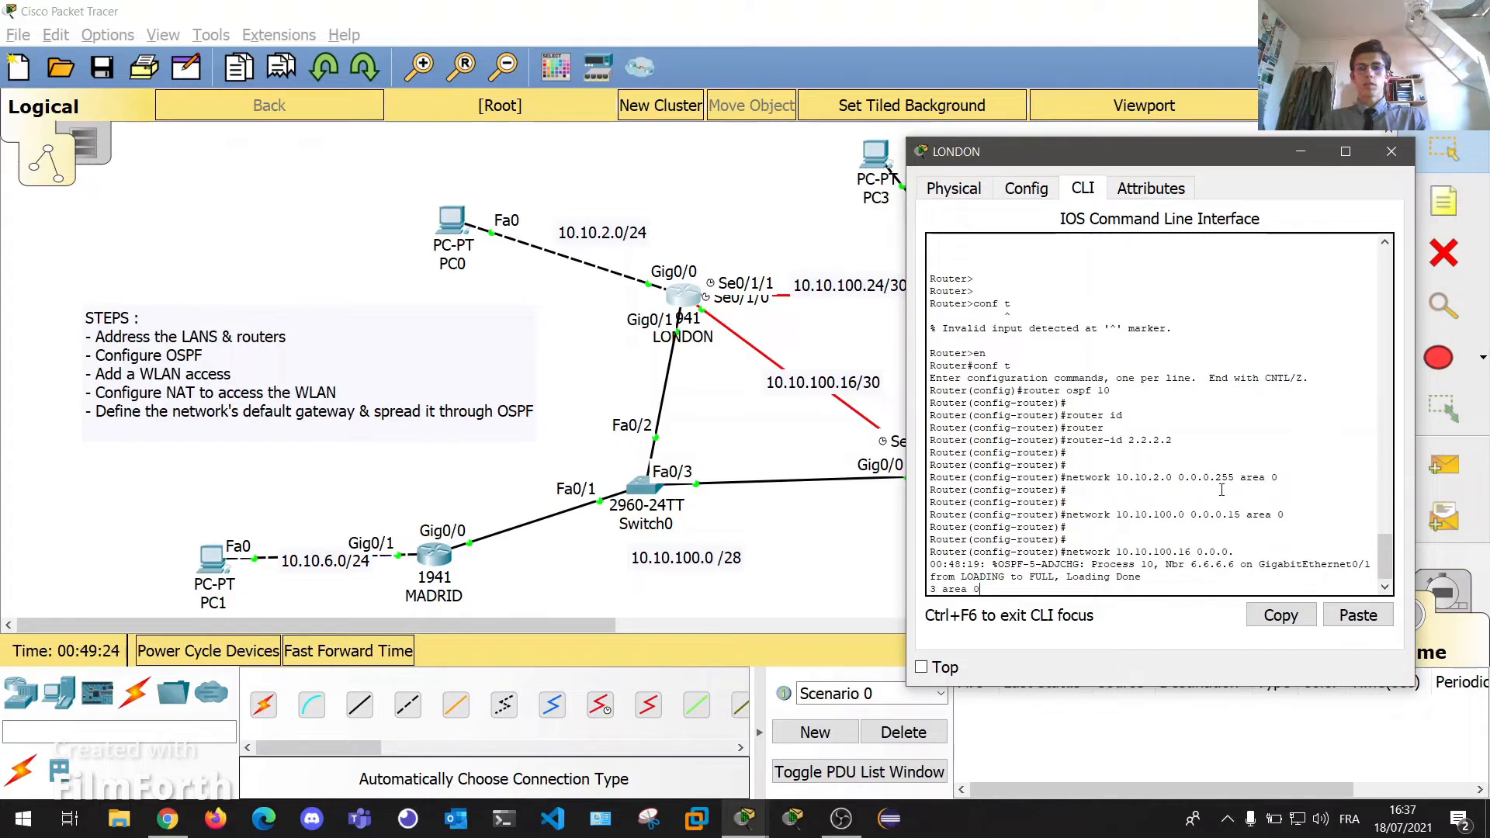
{"action": "key", "text": "Return"}
{"action": "key", "text": "Up"}
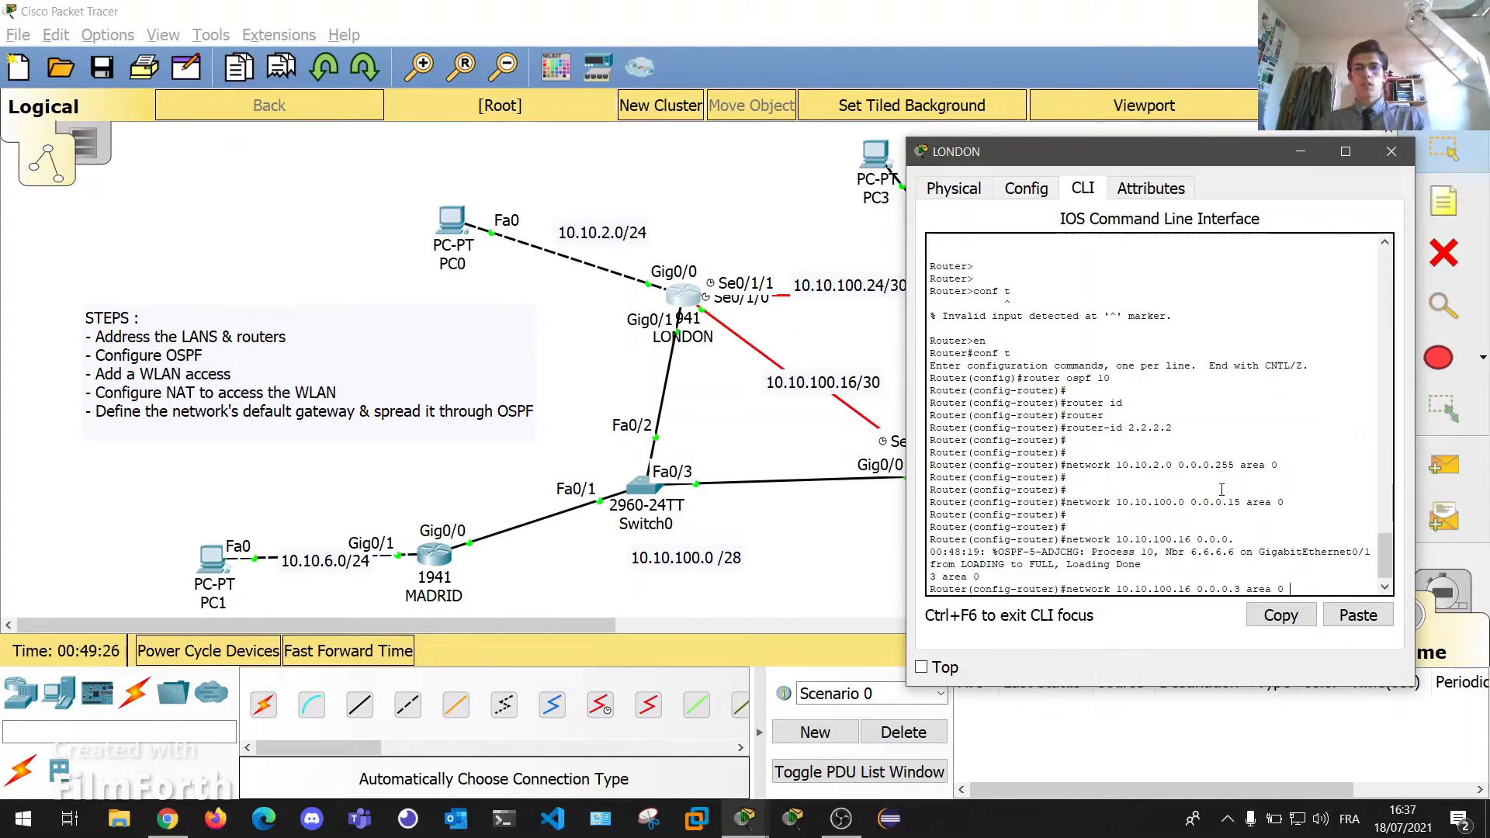
{"action": "left_click_drag", "start_coordinate": [1290, 590], "coordinate": [1065, 595]}
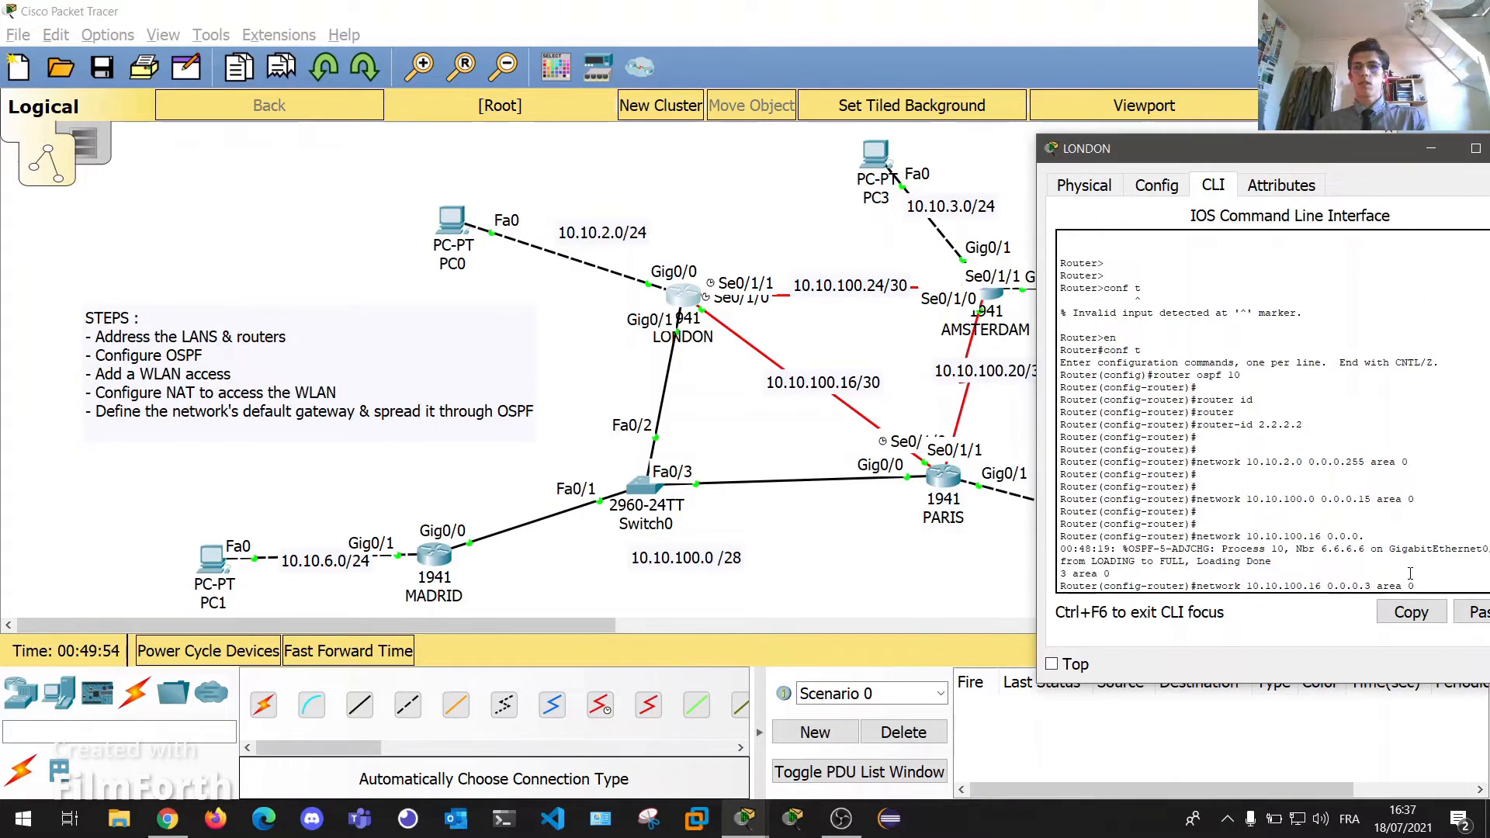
{"action": "key", "text": "BackSpace"}
{"action": "key", "text": "BackSpace"}
{"action": "key", "text": "BackSpace"}
{"action": "key", "text": "BackSpace"}
{"action": "key", "text": "BackSpace"}
{"action": "key", "text": "BackSpace"}
{"action": "key", "text": "BackSpace"}
{"action": "key", "text": "BackSpace"}
{"action": "key", "text": "BackSpace"}
{"action": "key", "text": "BackSpace"}
{"action": "key", "text": "BackSpace"}
{"action": "key", "text": "BackSpace"}
{"action": "key", "text": "BackSpace"}
{"action": "key", "text": "BackSpace"}
{"action": "key", "text": "BackSpace"}
{"action": "key", "text": "BackSpace"}
{"action": "key", "text": "BackSpace"}
{"action": "key", "text": "BackSpace"}
{"action": "key", "text": "BackSpace"}
{"action": "key", "text": "BackSpace"}
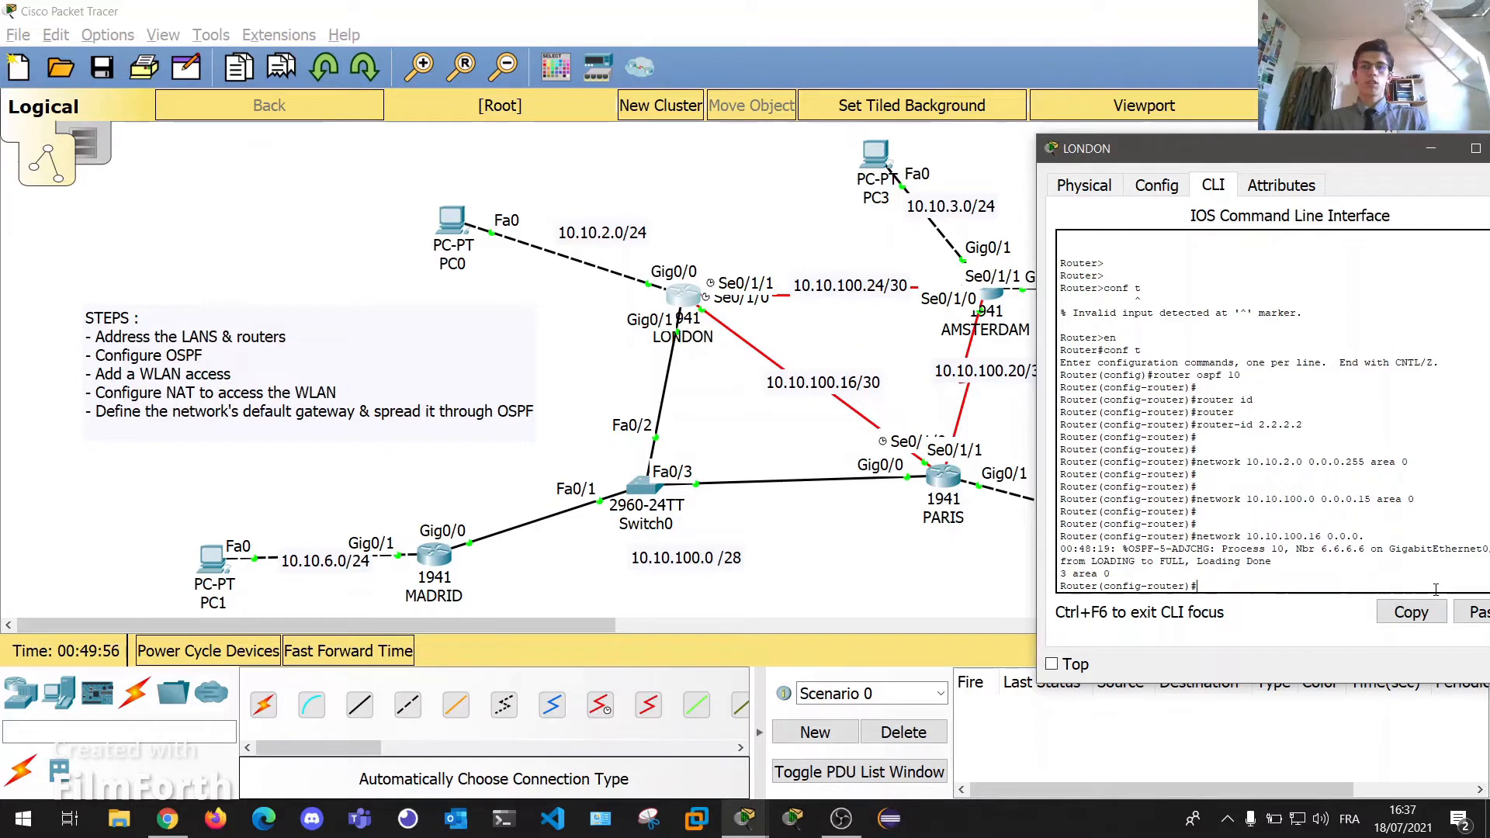
{"action": "type", "text": "work"}
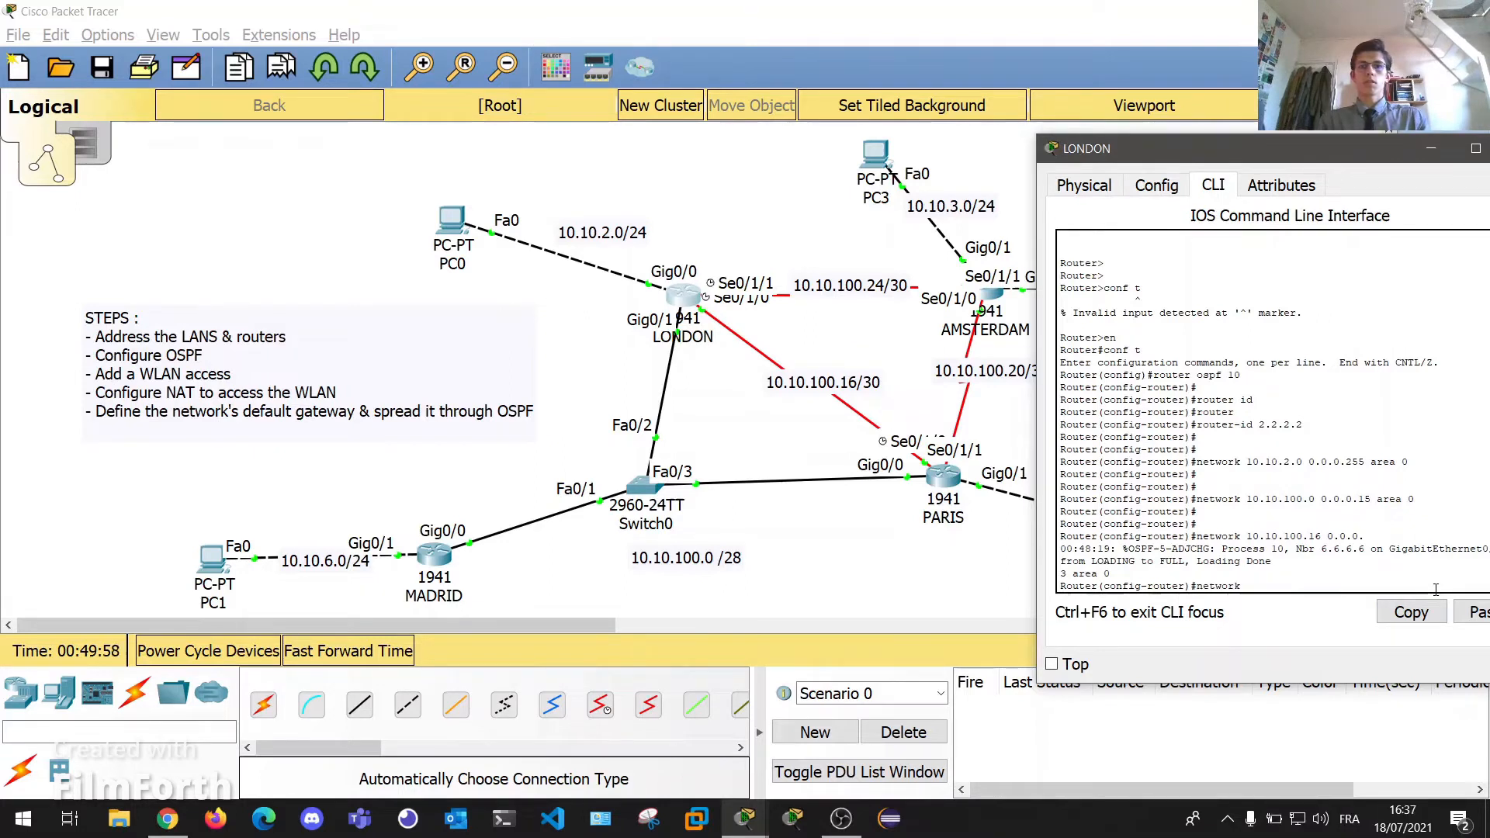
{"action": "type", "text": " 10.10.100.2"}
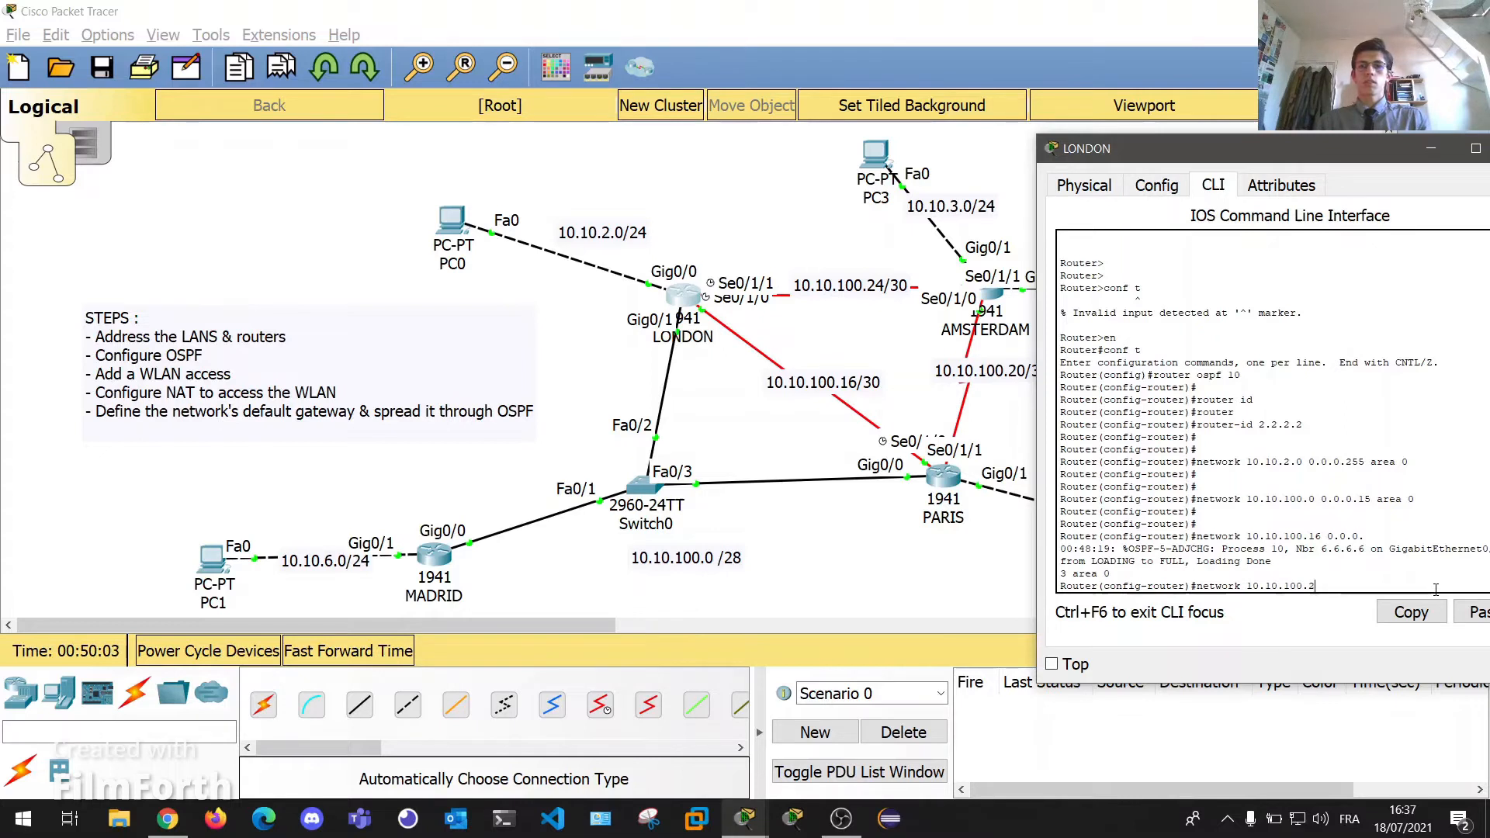
{"action": "type", "text": "4 0.0.0.2"}
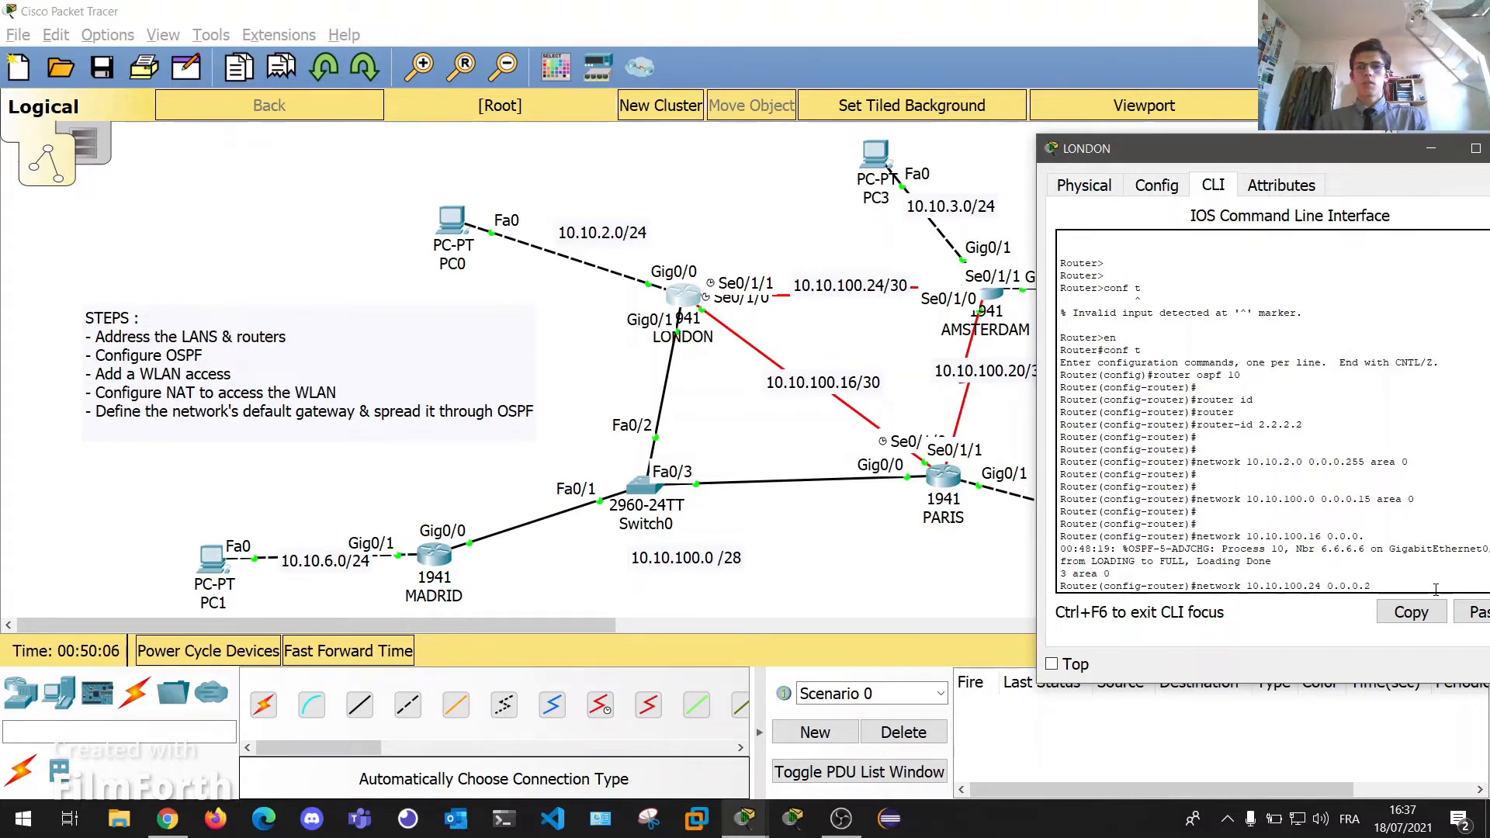
{"action": "type", "text": "55 area 0"}
{"action": "key", "text": "Return"}
{"action": "key", "text": "Return"}
{"action": "key", "text": "Return"}
{"action": "key", "text": "Return"}
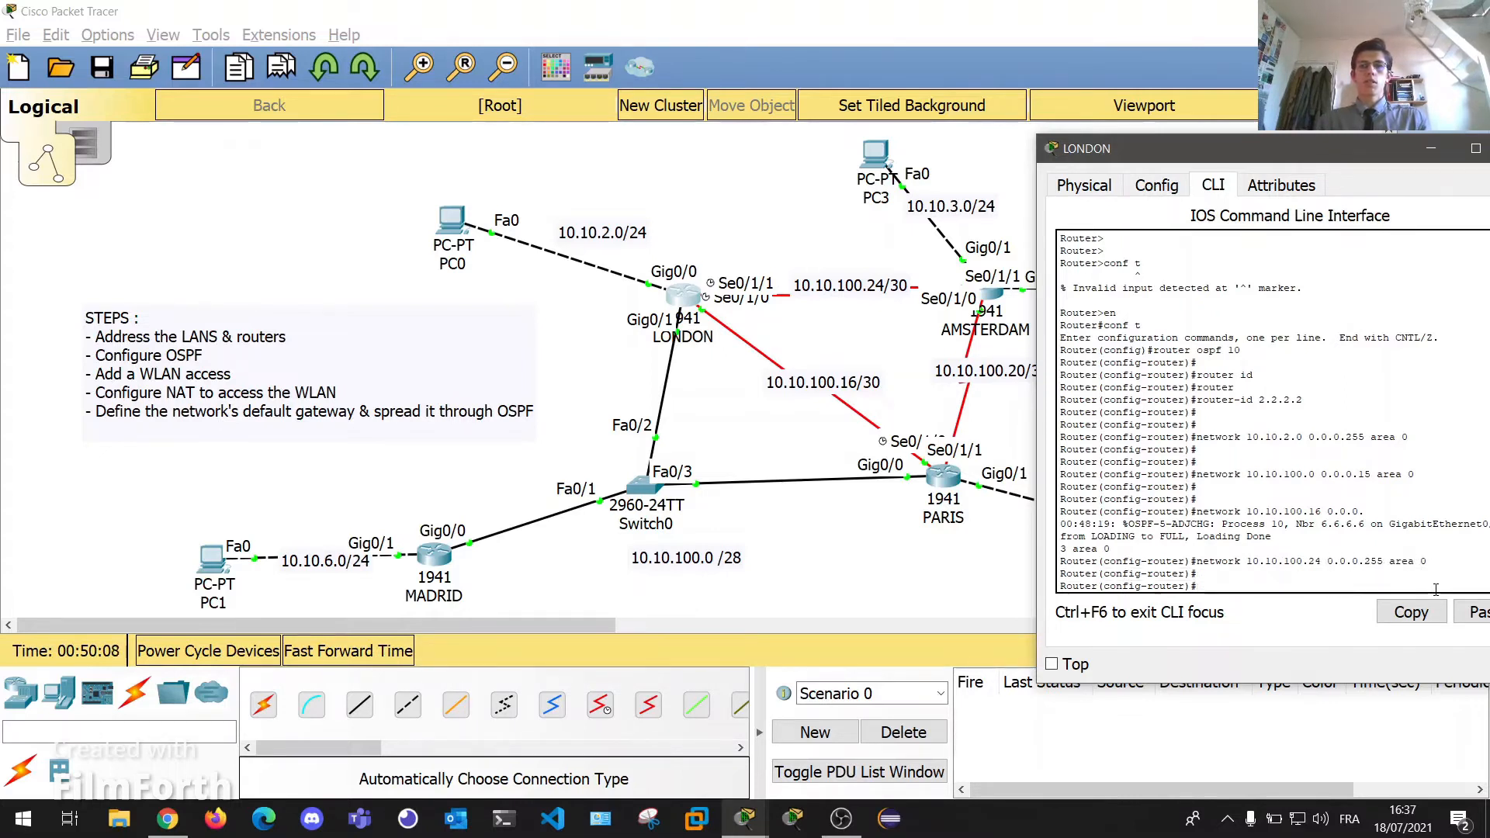
{"action": "left_click_drag", "start_coordinate": [1297, 147], "coordinate": [1201, 154]}
Close LONDON's console and open PARIS's CLI in global configuration mode.
{"action": "left_click", "coordinate": [1426, 155]}
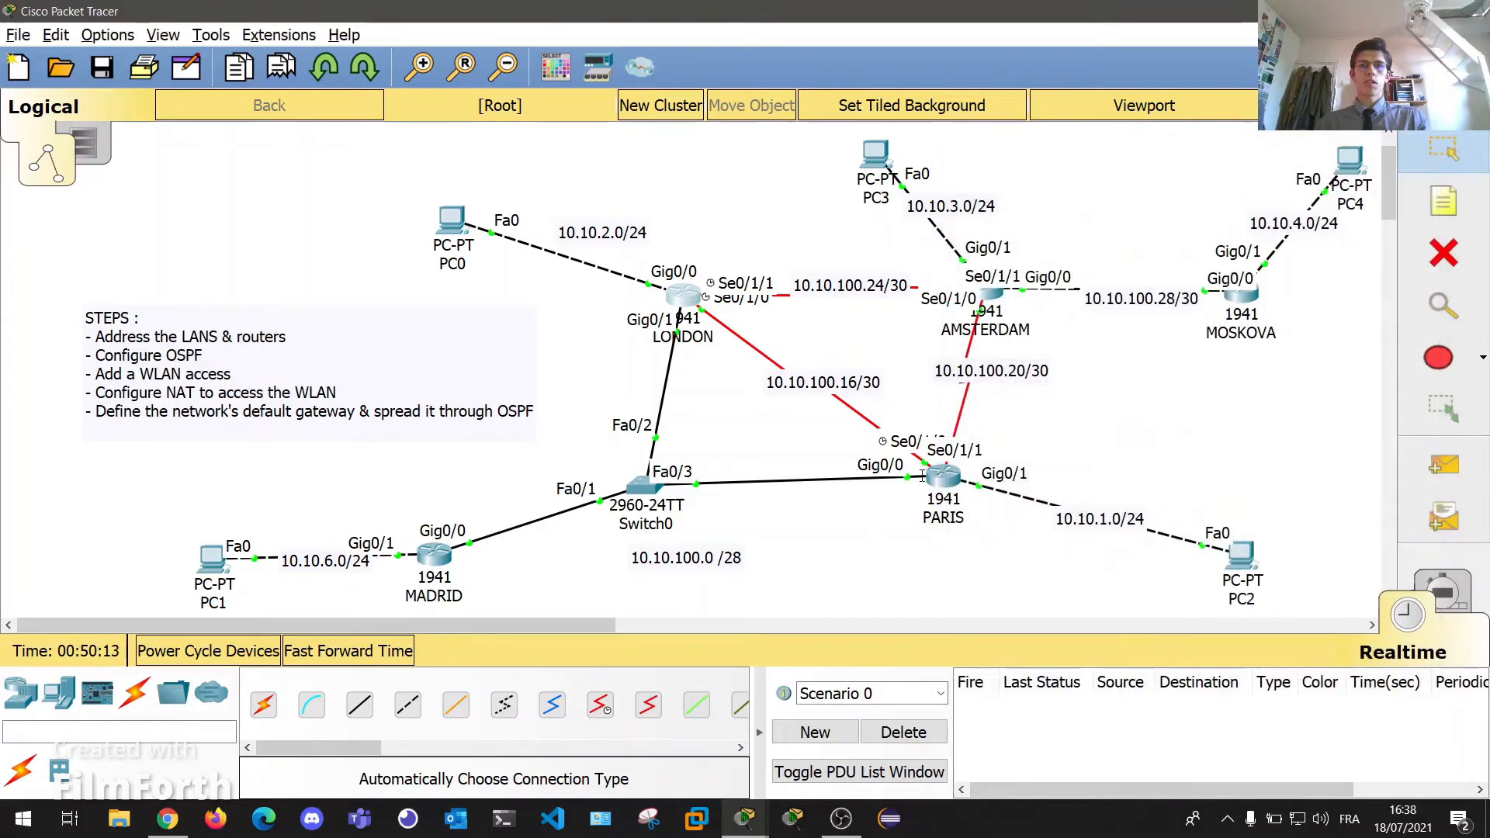
{"action": "left_click", "coordinate": [947, 476]}
{"action": "left_click_drag", "start_coordinate": [1209, 137], "coordinate": [1232, 136]}
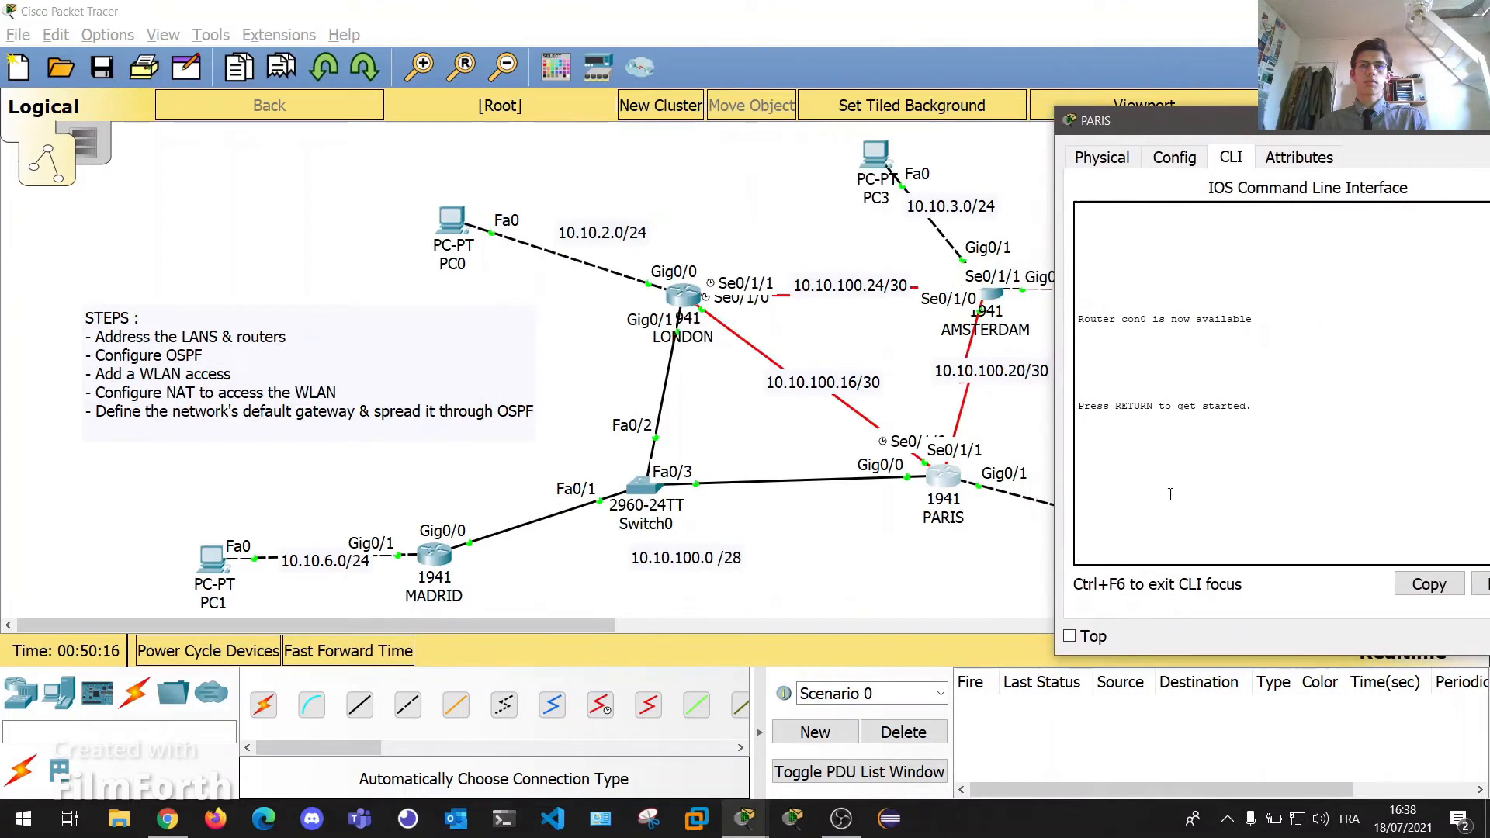
{"action": "key", "text": "Return"}
{"action": "type", "text": "en"}
{"action": "key", "text": "Return"}
{"action": "type", "text": "co"}
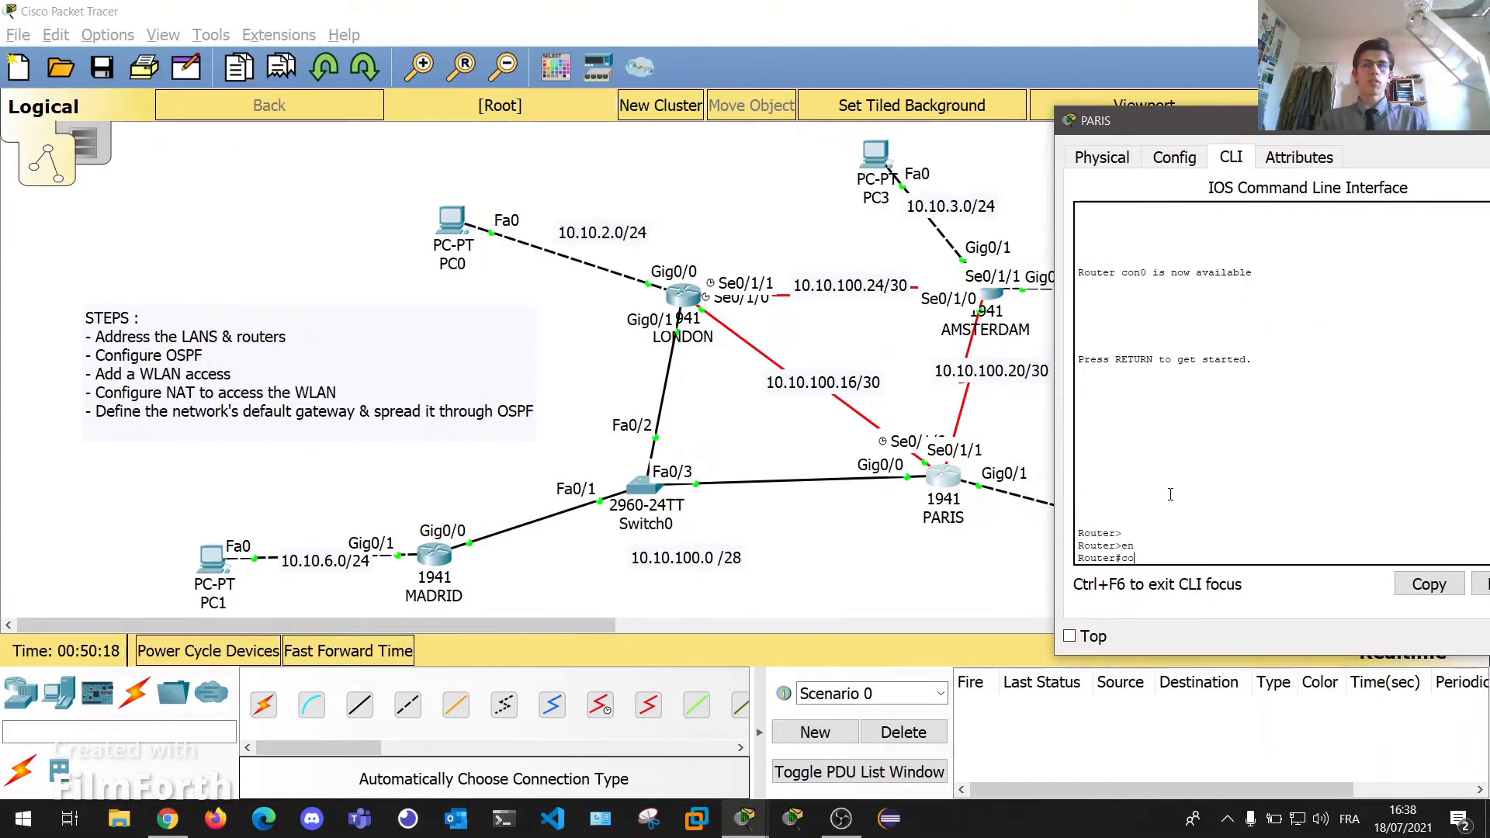
{"action": "type", "text": "nf t"}
{"action": "key", "text": "Return"}
Start OSPF process 10 on PARIS with router ID 1.1.1.1.
{"action": "type", "text": "int "}
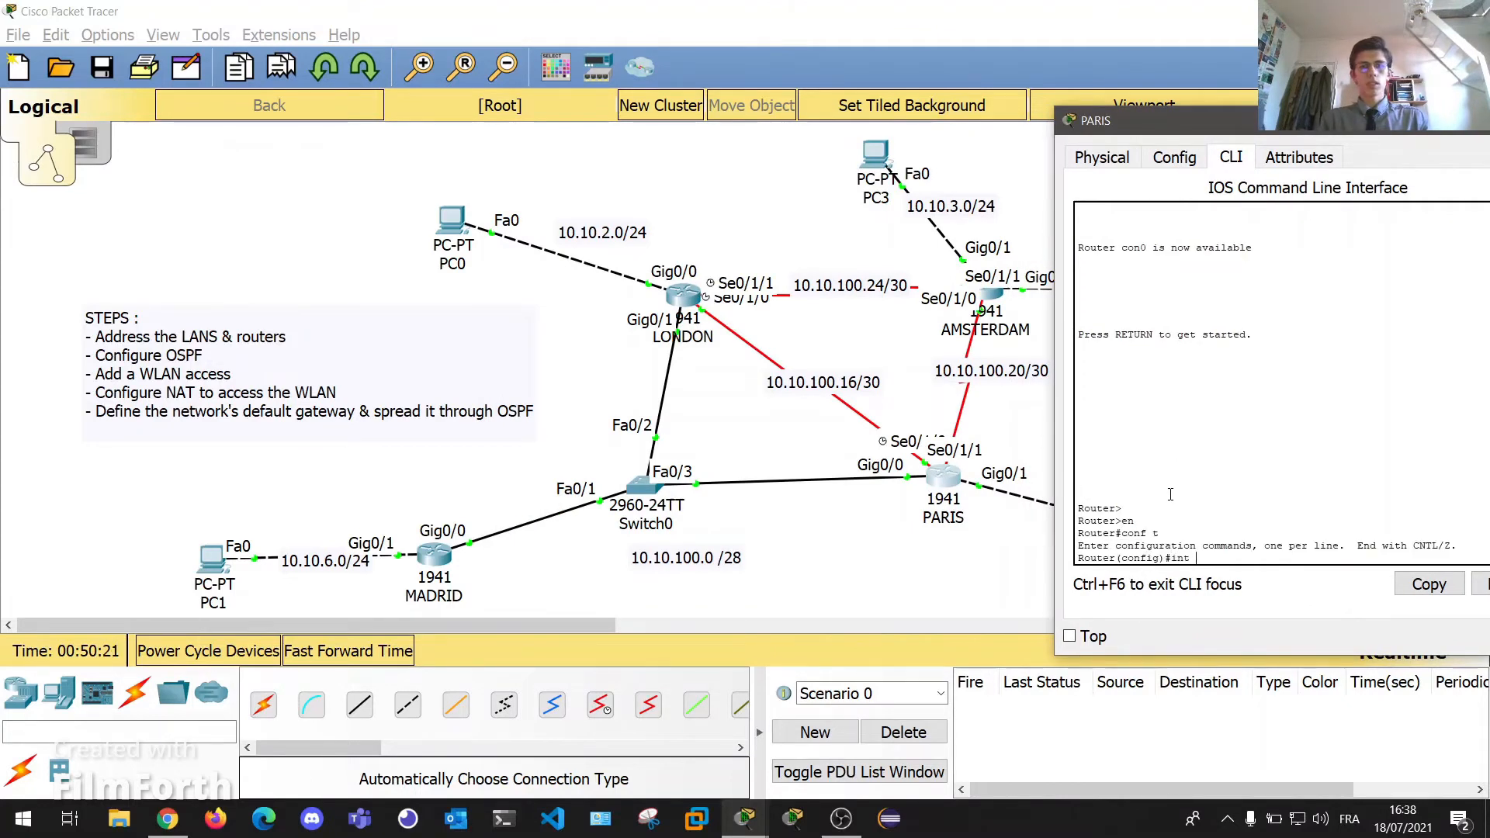
{"action": "type", "text": "gig"}
{"action": "key", "text": "BackSpace"}
{"action": "key", "text": "BackSpace"}
{"action": "key", "text": "BackSpace"}
{"action": "key", "text": "BackSpace"}
{"action": "key", "text": "BackSpace"}
{"action": "key", "text": "BackSpace"}
{"action": "key", "text": "BackSpace"}
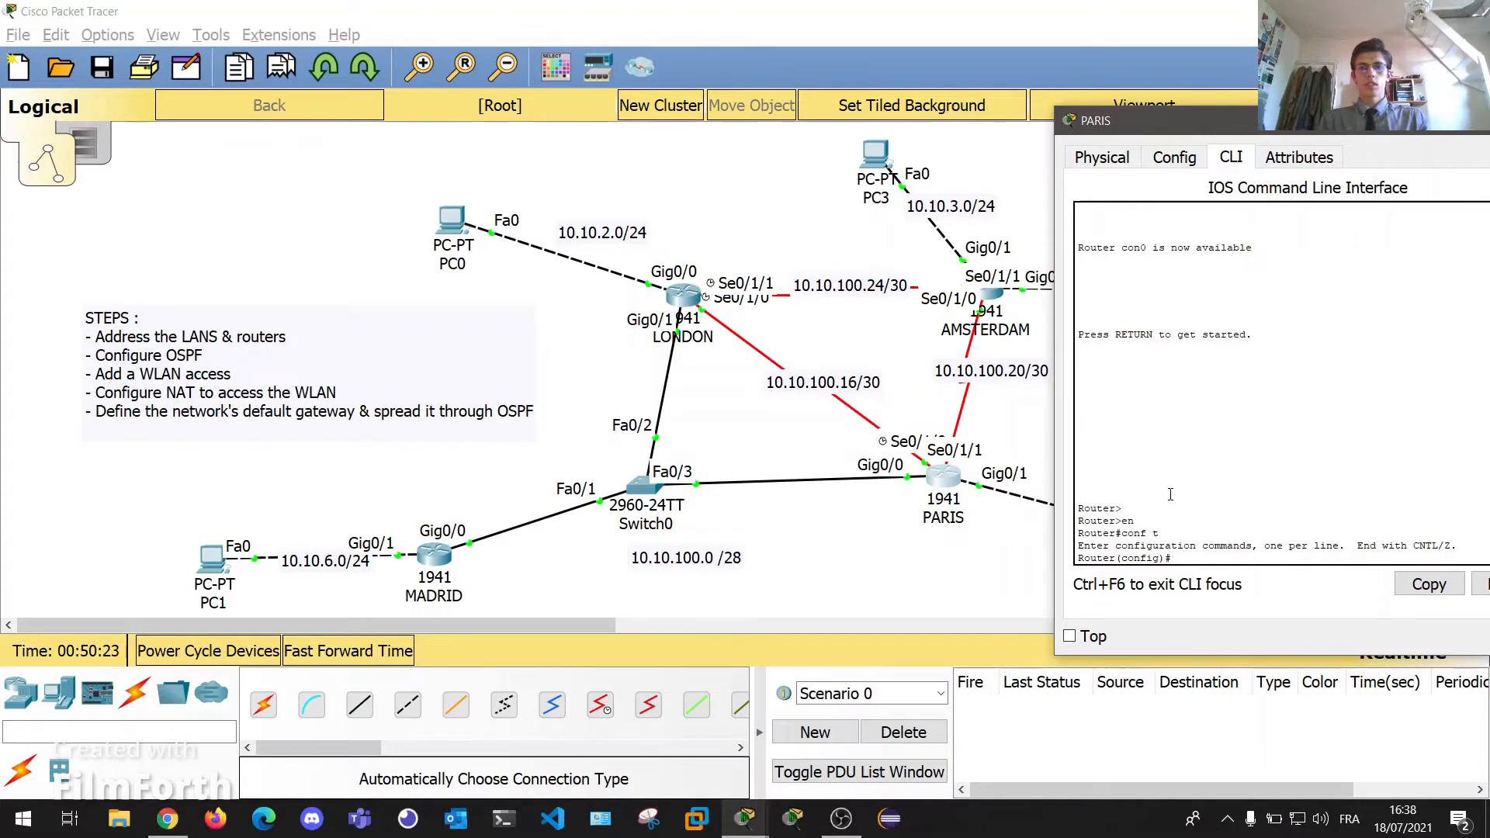
{"action": "type", "text": "router ospf 10"}
{"action": "key", "text": "Return"}
{"action": "type", "text": "router-"}
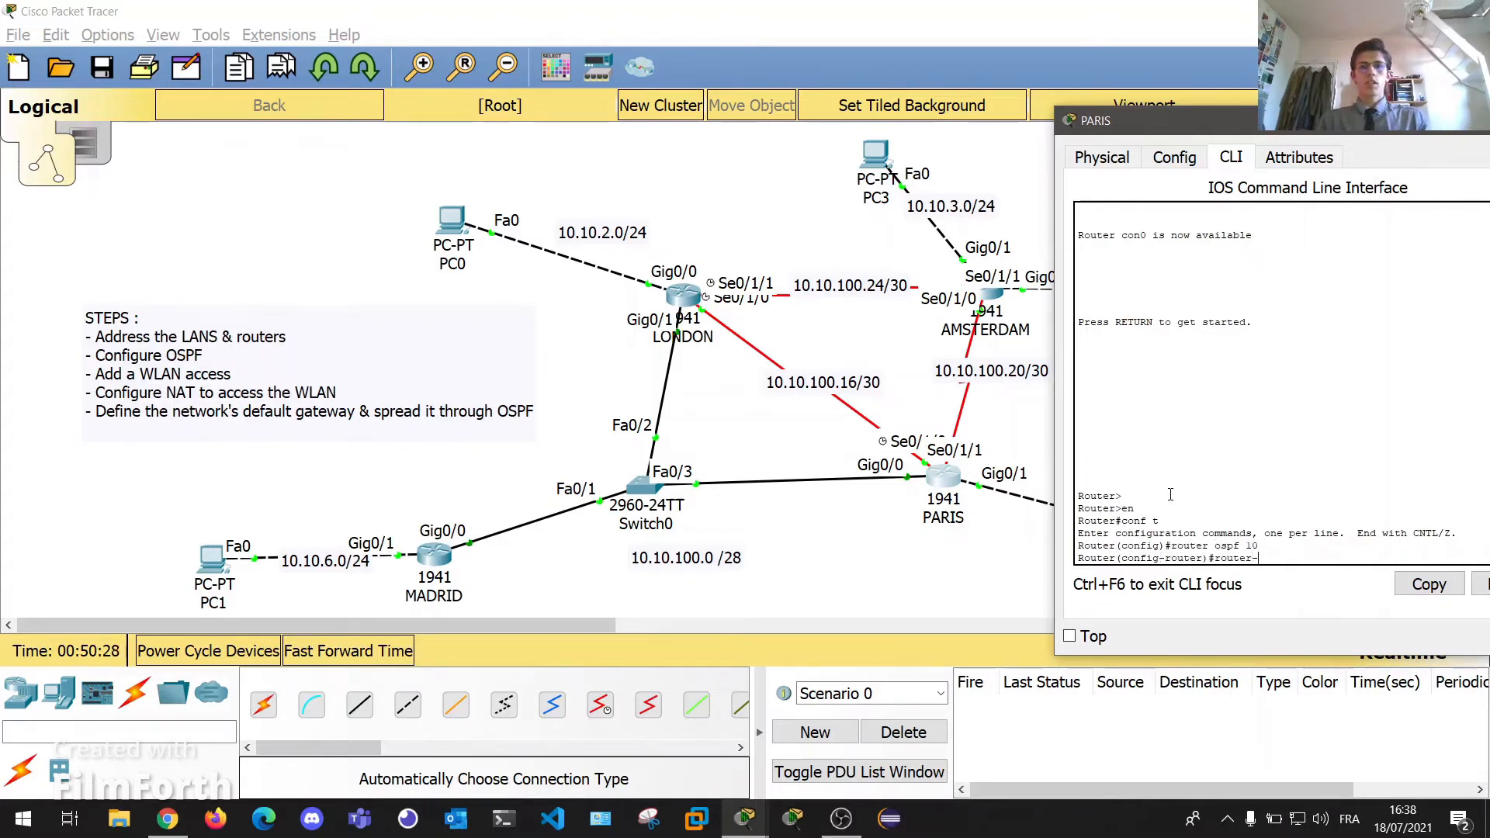
{"action": "key", "text": "Tab"}
{"action": "left_click_drag", "start_coordinate": [1267, 128], "coordinate": [478, 137]}
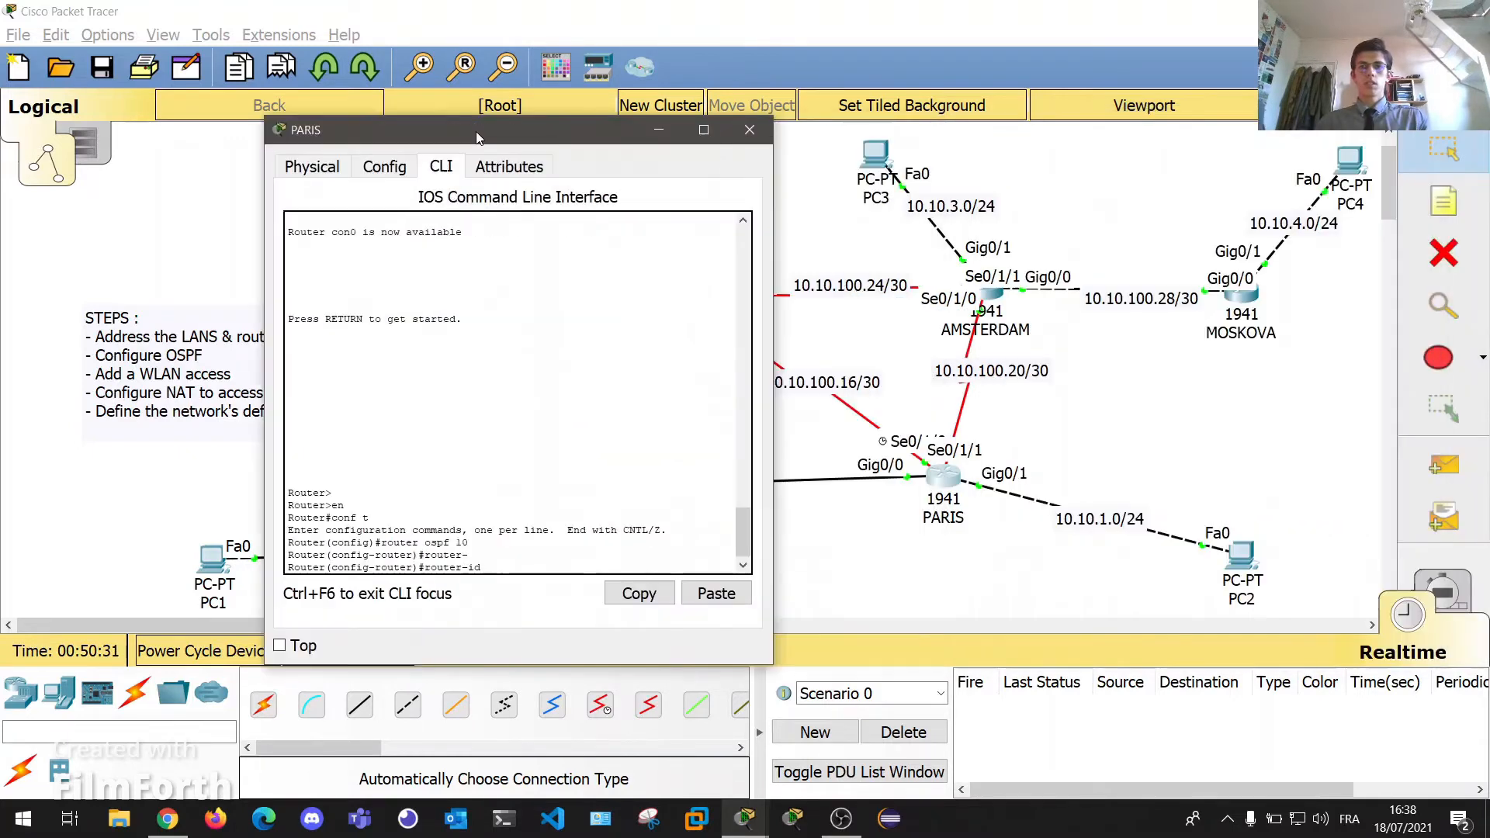
{"action": "type", "text": "1"}
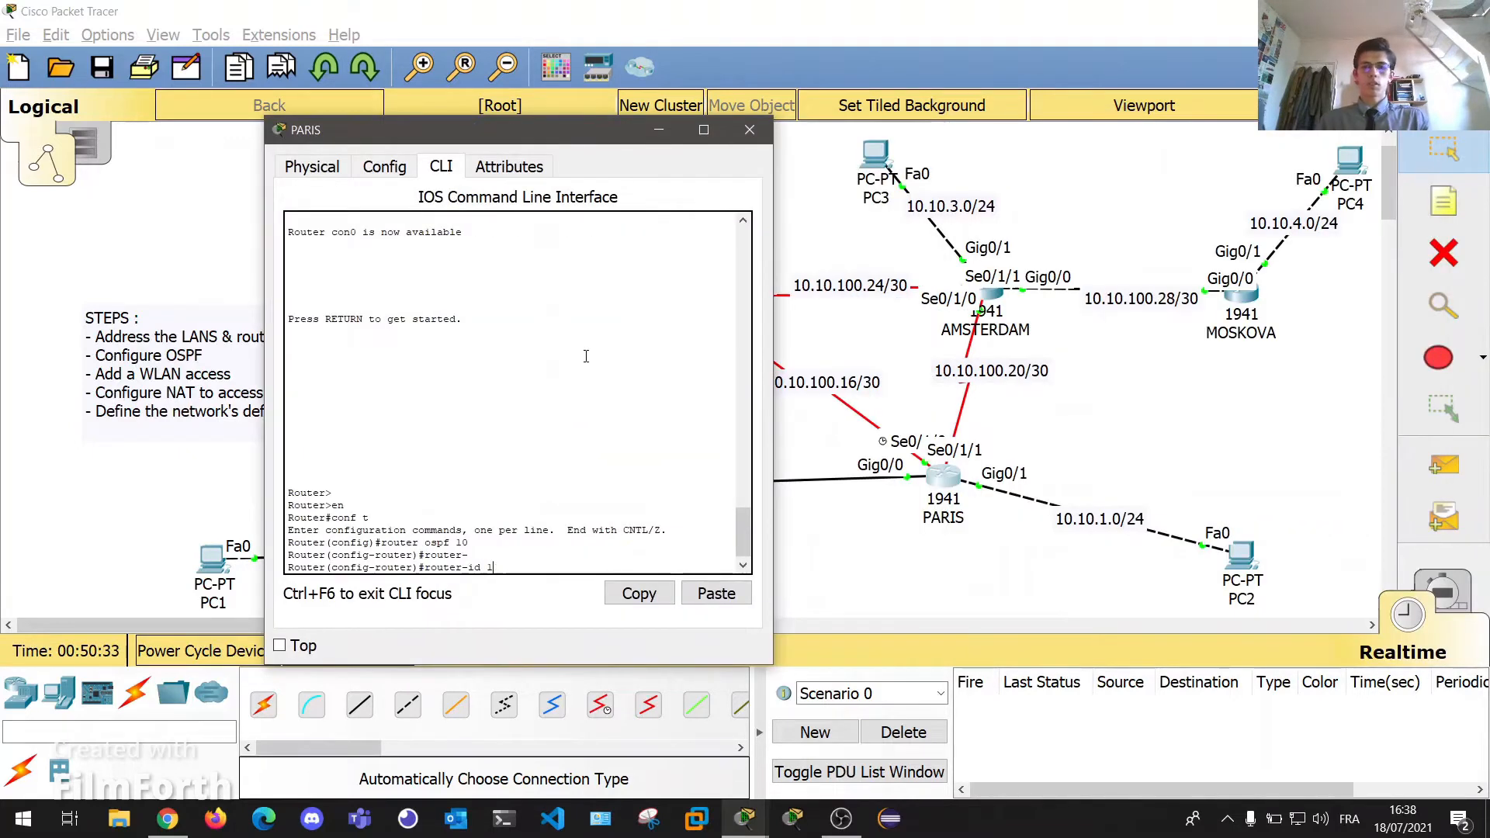
{"action": "type", "text": "1.1.1.1"}
{"action": "key", "text": "Return"}
Advertise 10.10.1.0 0.0.0.255 and 10.10.100.0 0.0.0.15 in area 0 on PARIS.
{"action": "type", "text": "ne"}
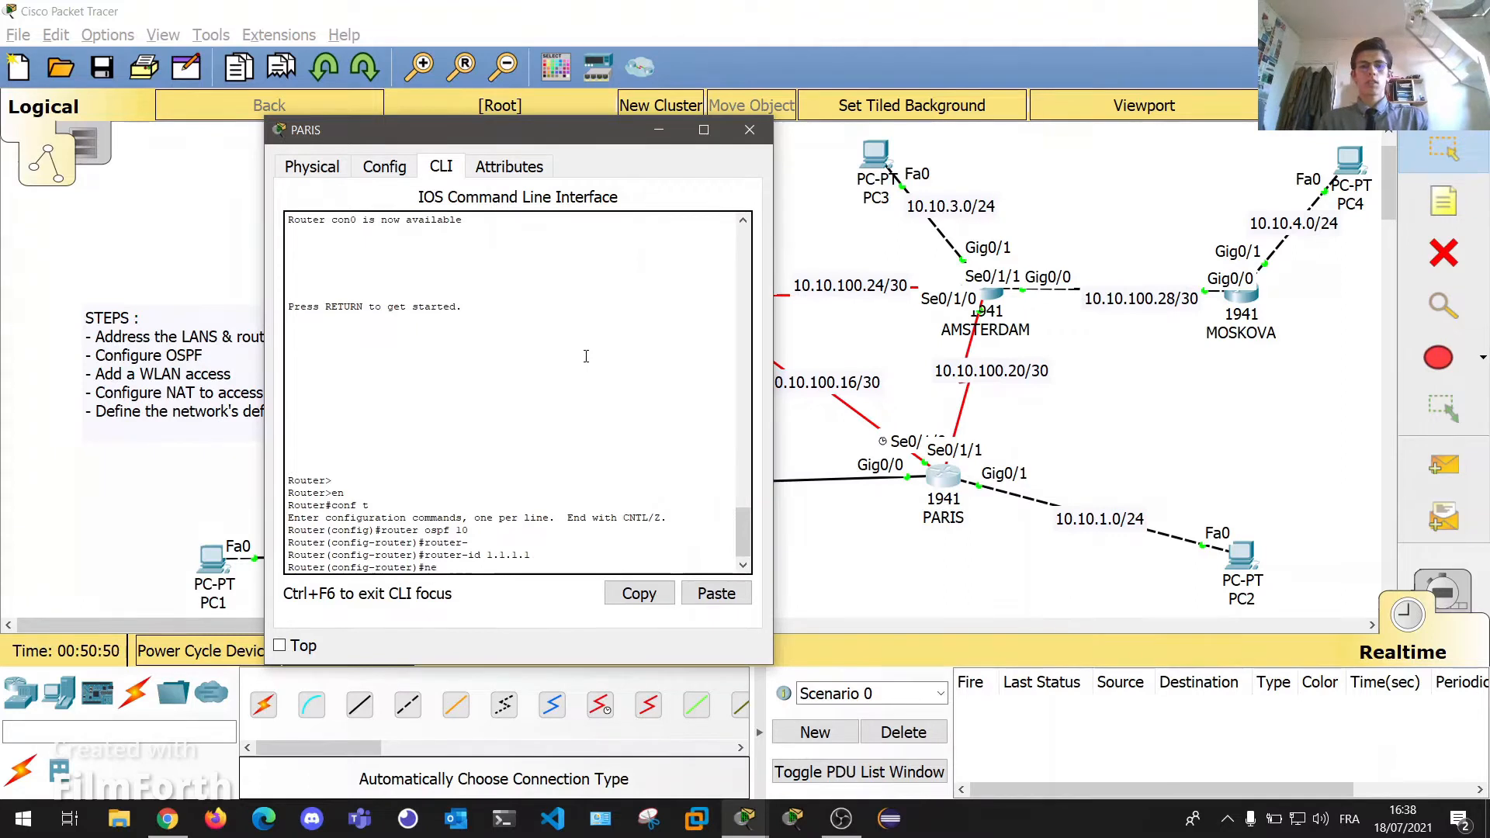
{"action": "type", "text": "twork 10.10."}
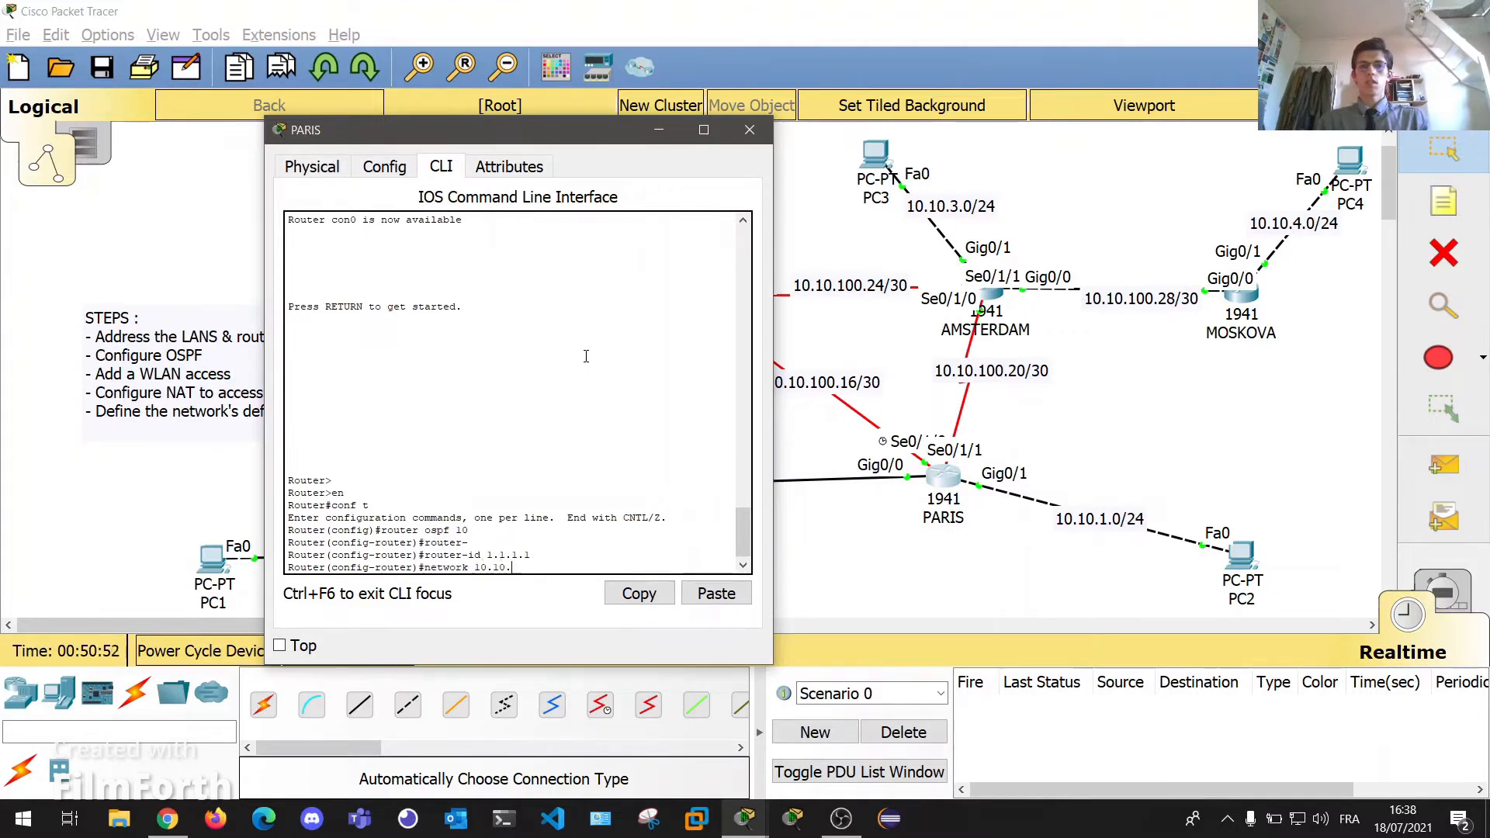
{"action": "type", "text": "1.0 0.0.0.255"}
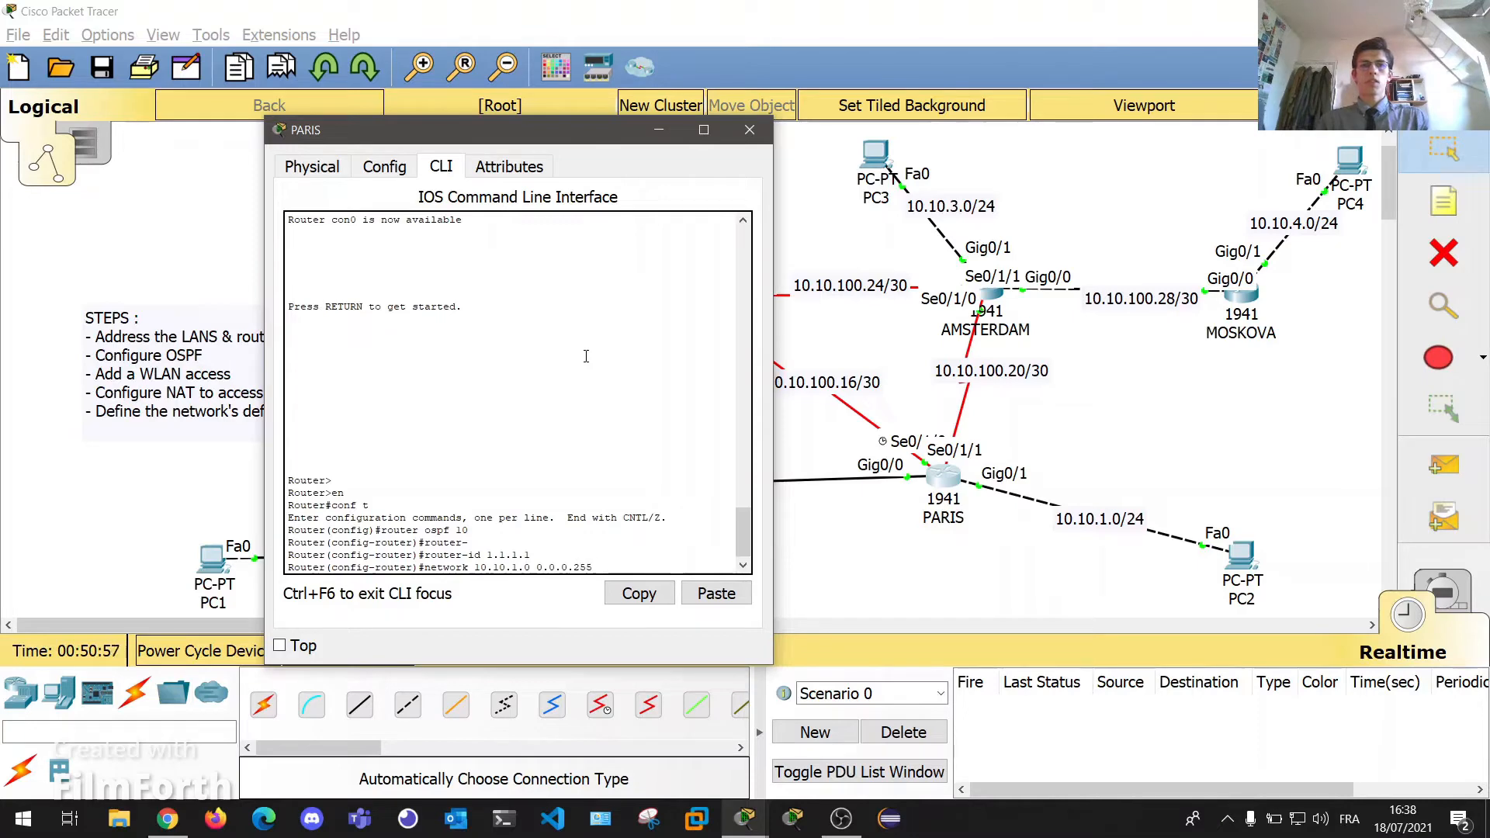
{"action": "type", "text": " area 0"}
{"action": "key", "text": "Return"}
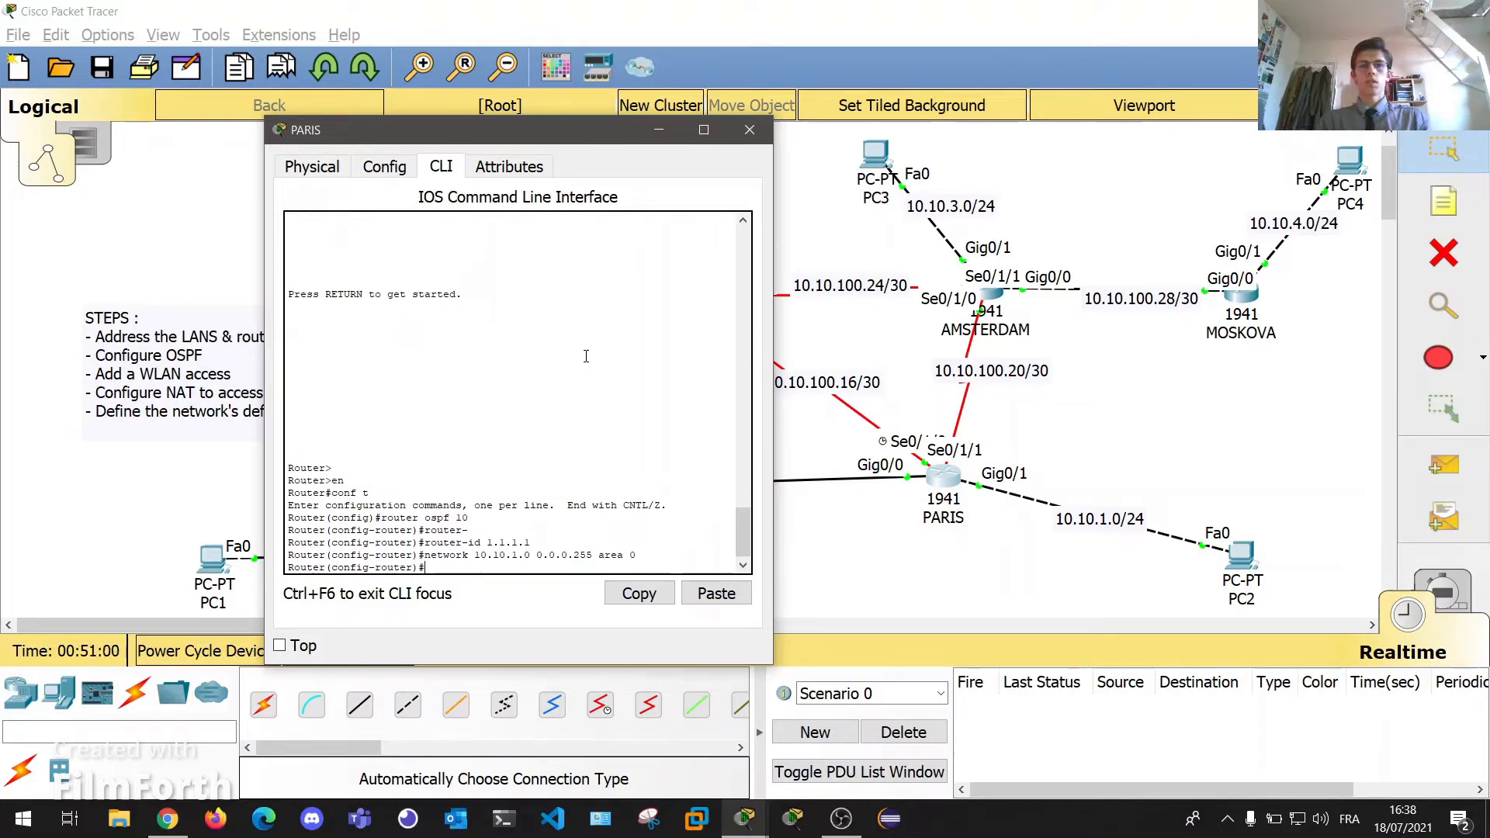
{"action": "left_click_drag", "start_coordinate": [492, 125], "coordinate": [1225, 169]}
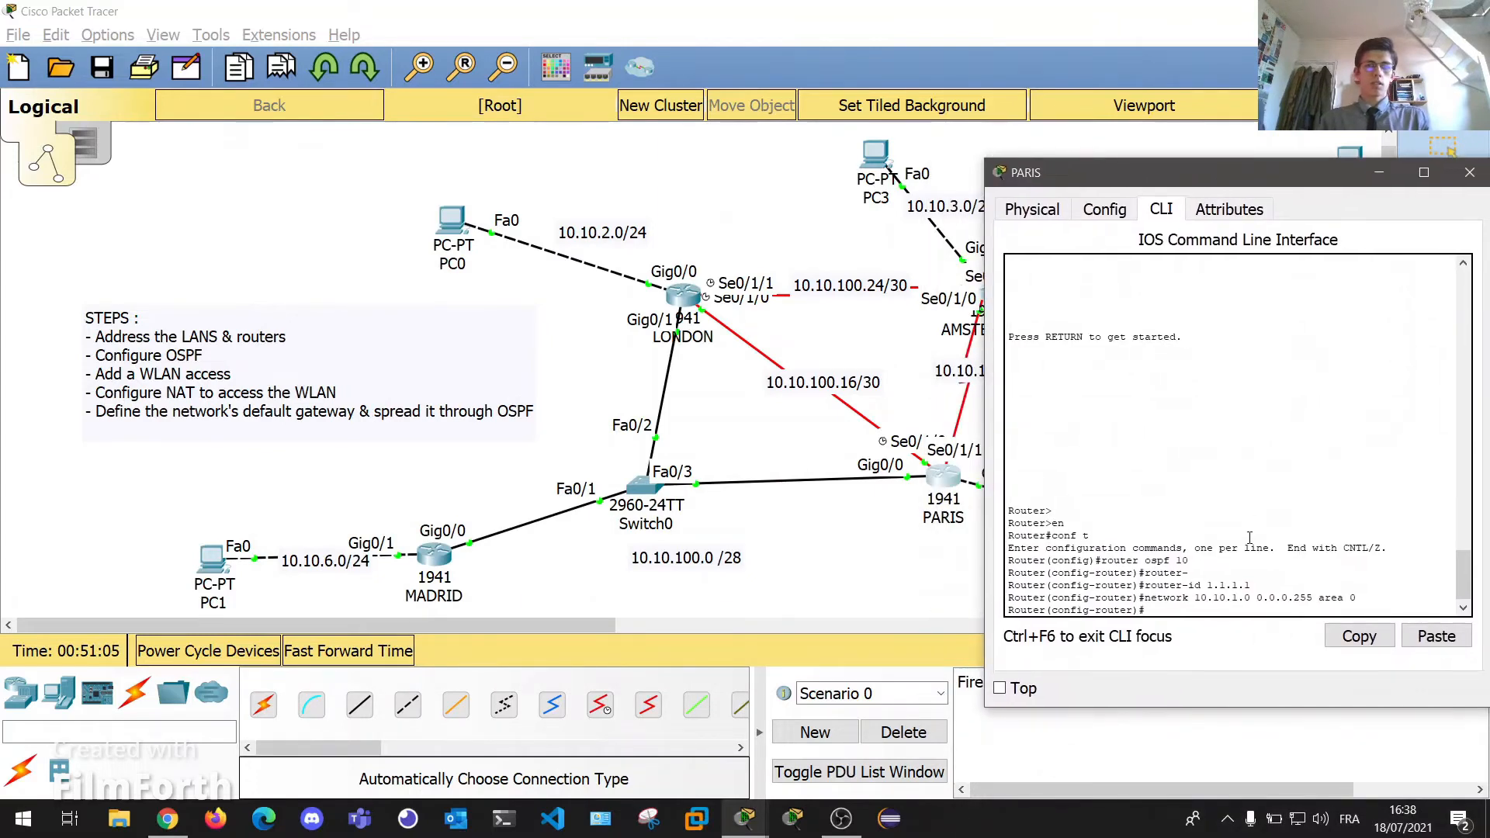
{"action": "type", "text": "netwr"}
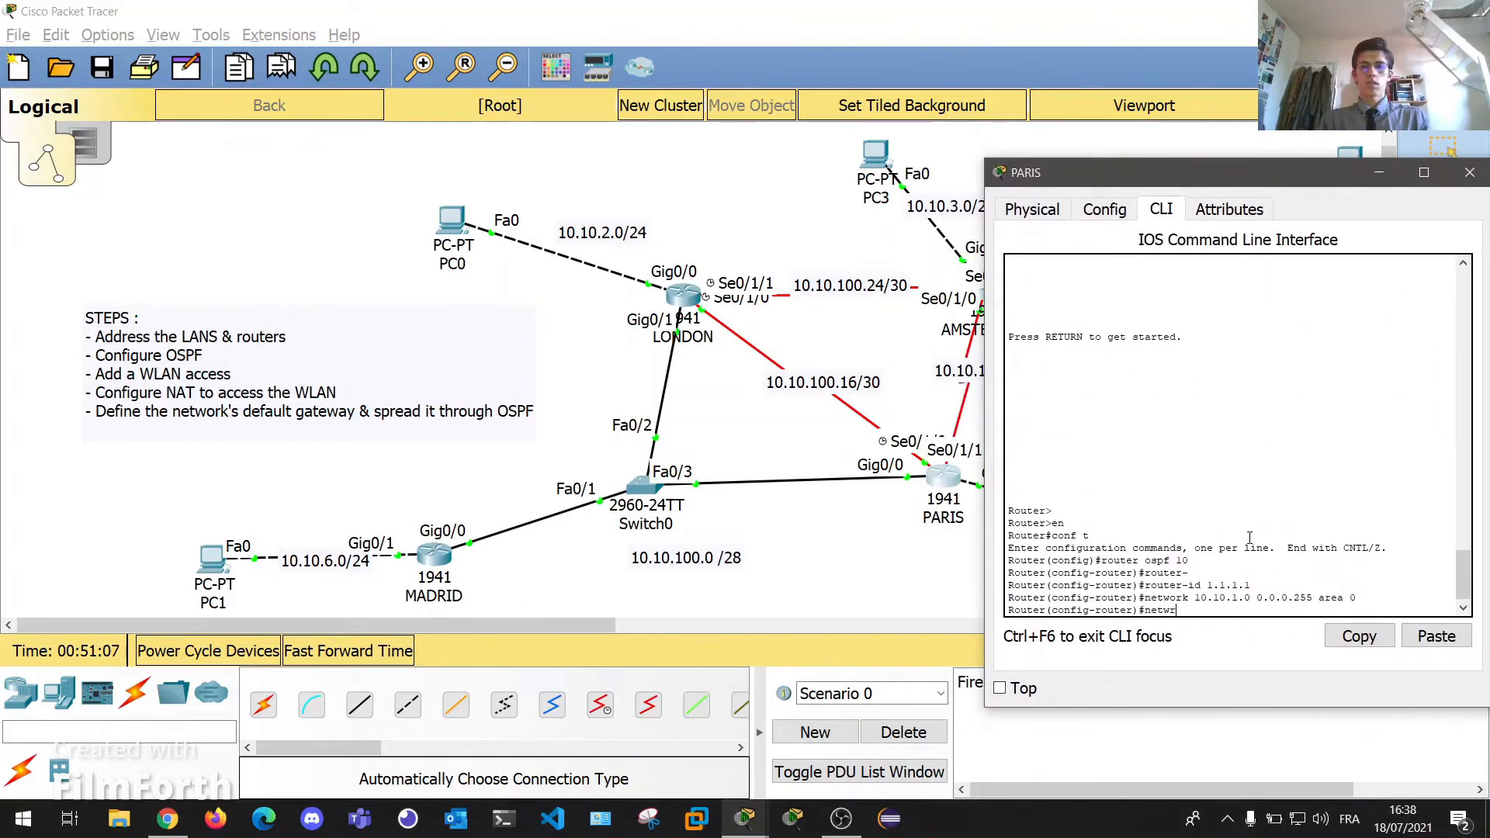
{"action": "key", "text": "BackSpace"}
{"action": "type", "text": "ork 10.10.100.0 0.0.0"}
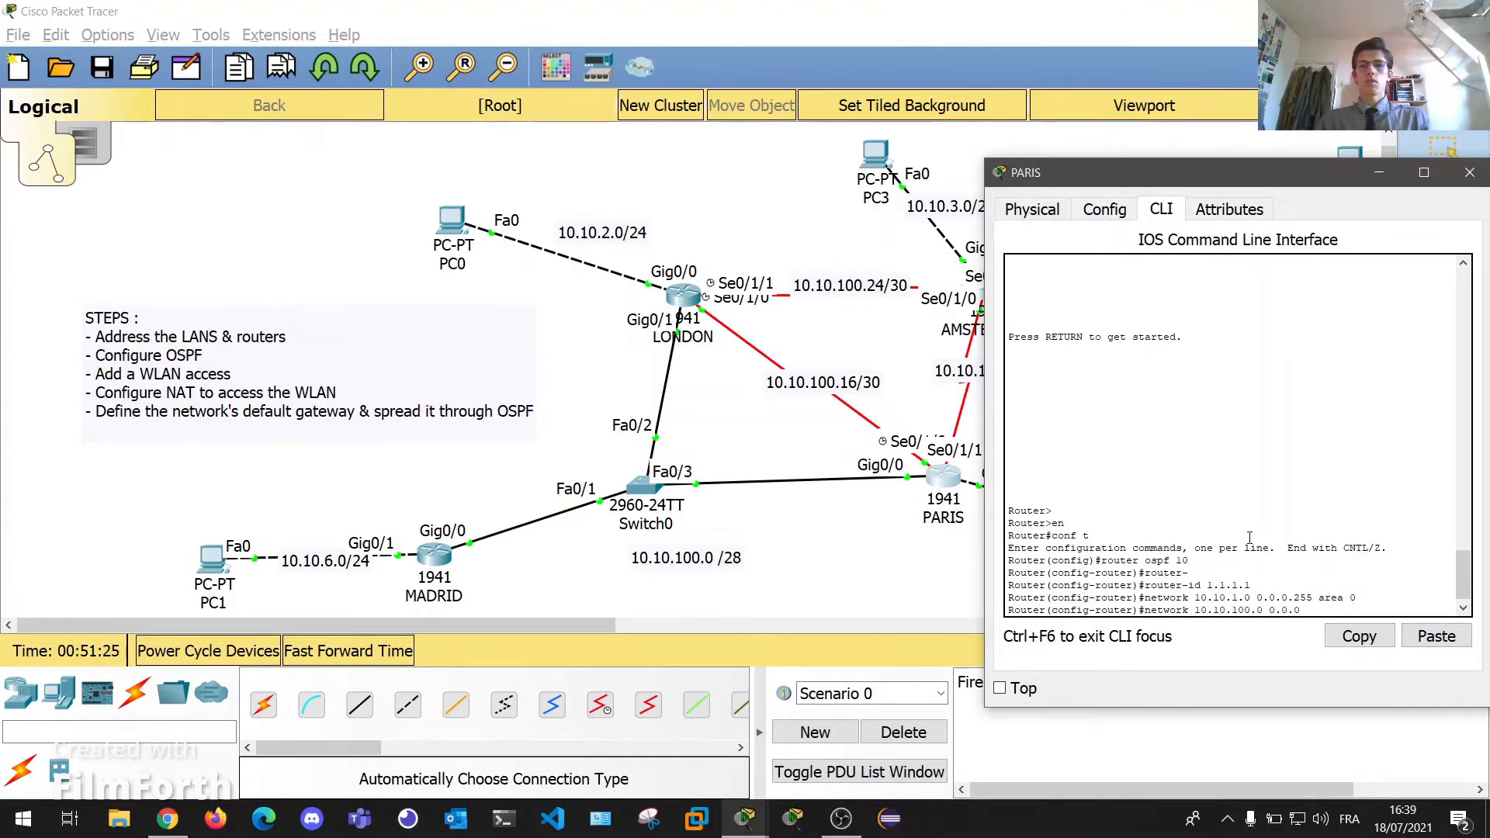
{"action": "type", "text": ".15 area 0"}
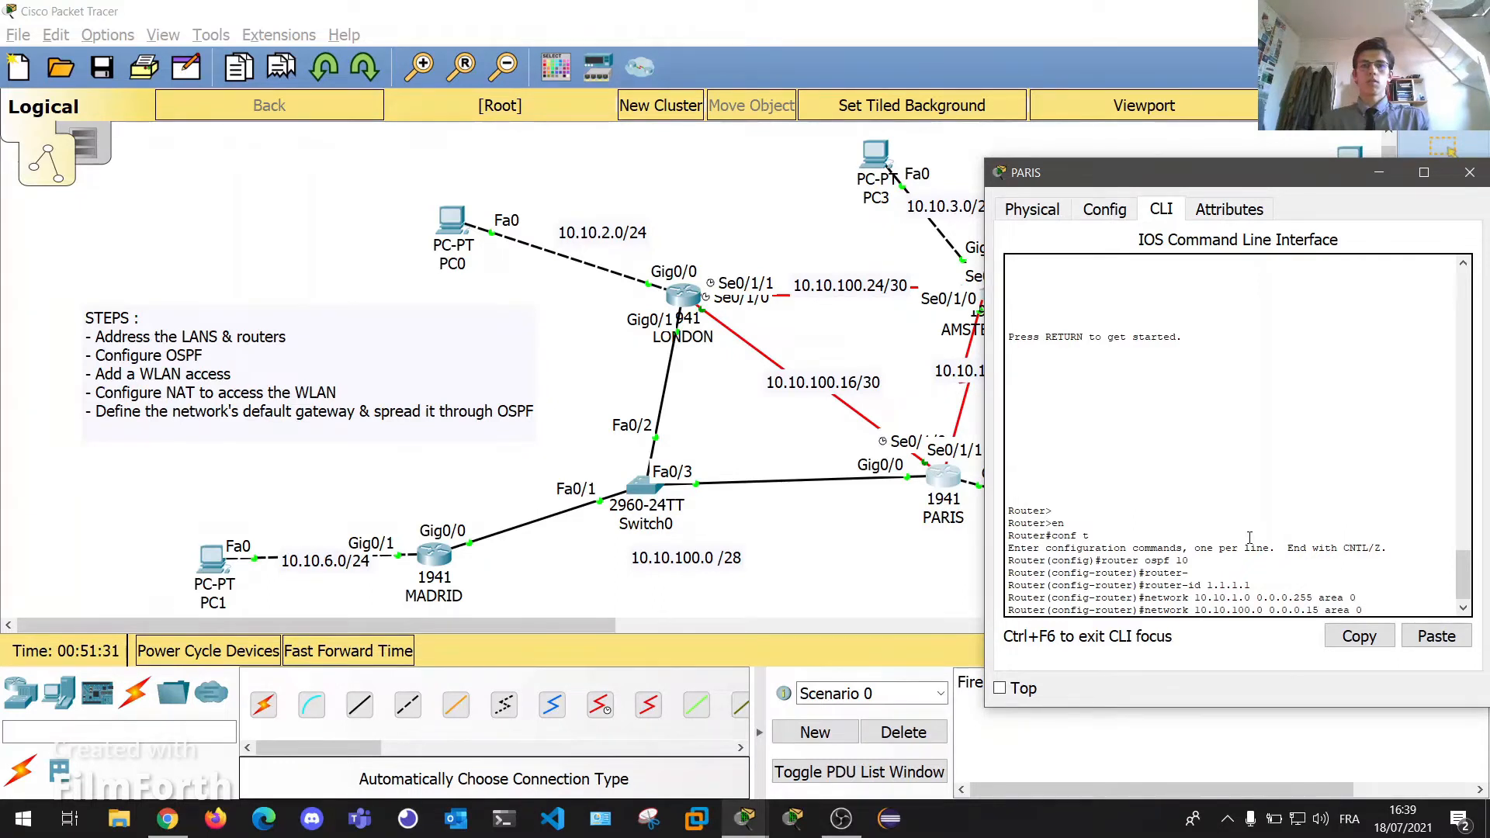
{"action": "key", "text": "Return"}
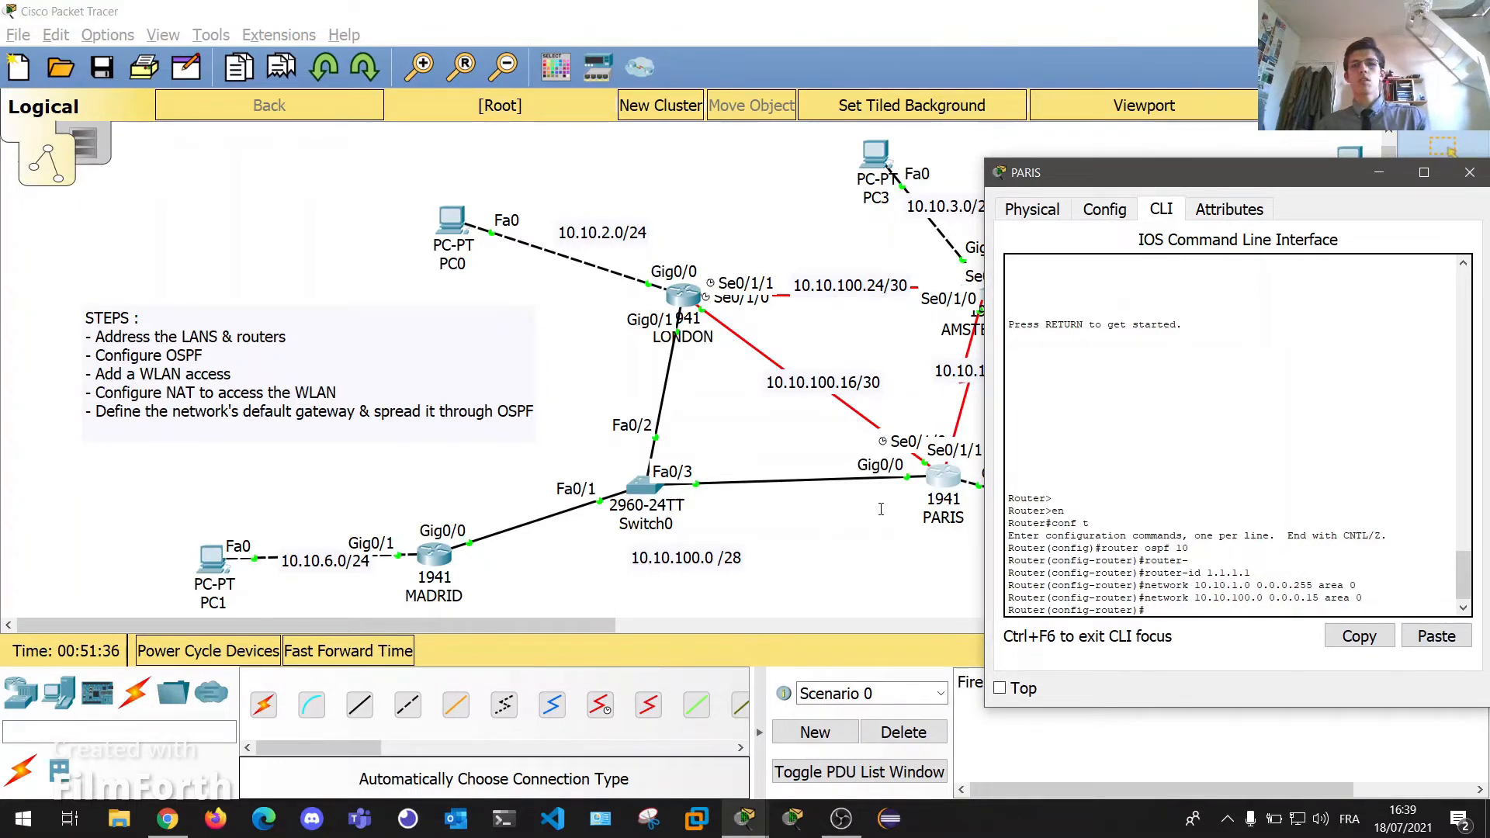
Check the adjacency messages for 2.2.2.2 and 6.6.6.6, then advertise 10.10.100.16 0.0.0.3 in area 0.
{"action": "triple_click", "coordinate": [1220, 598]}
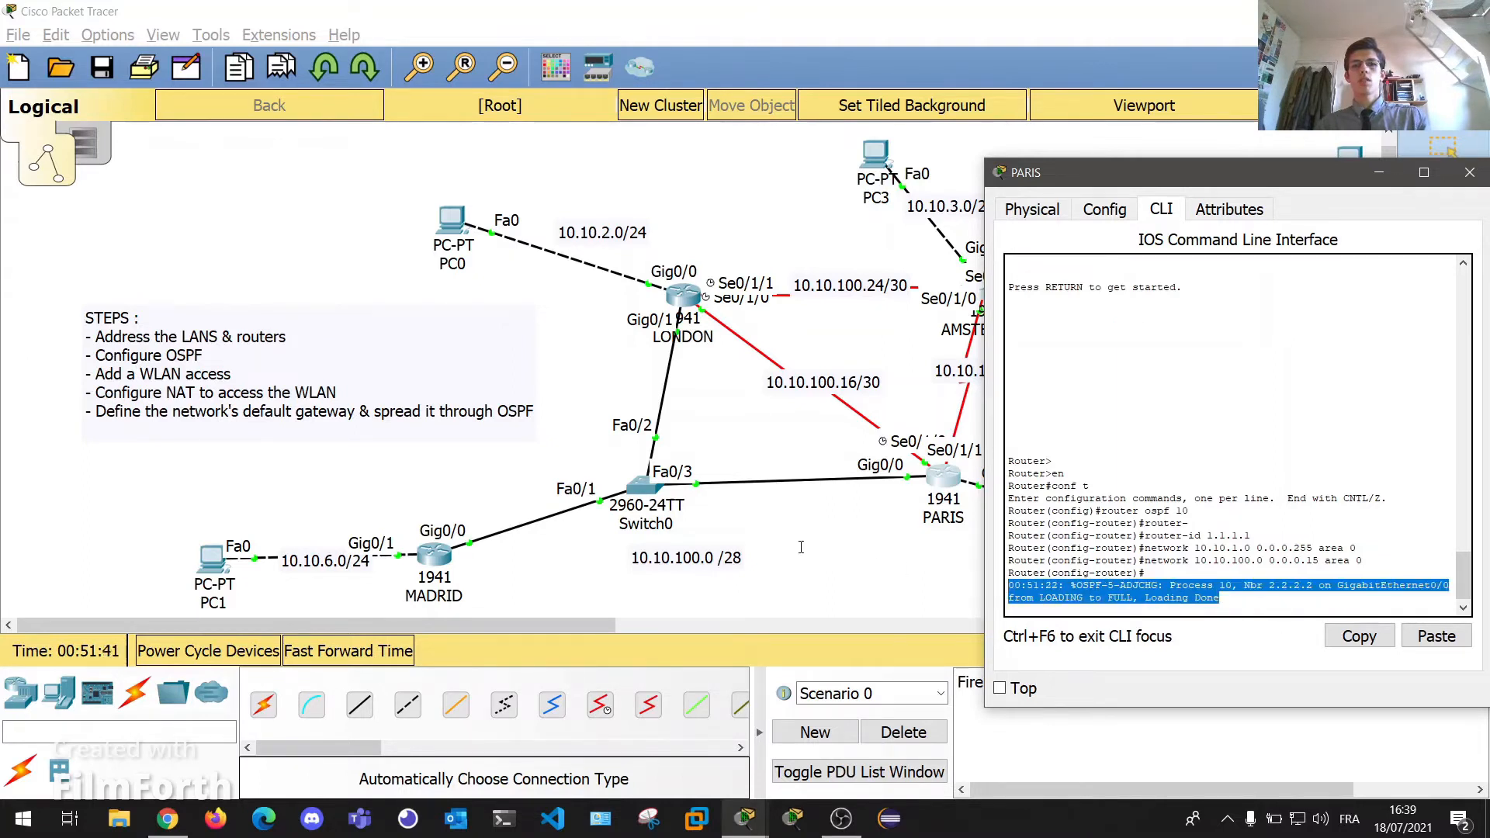
{"action": "triple_click", "coordinate": [1224, 590]}
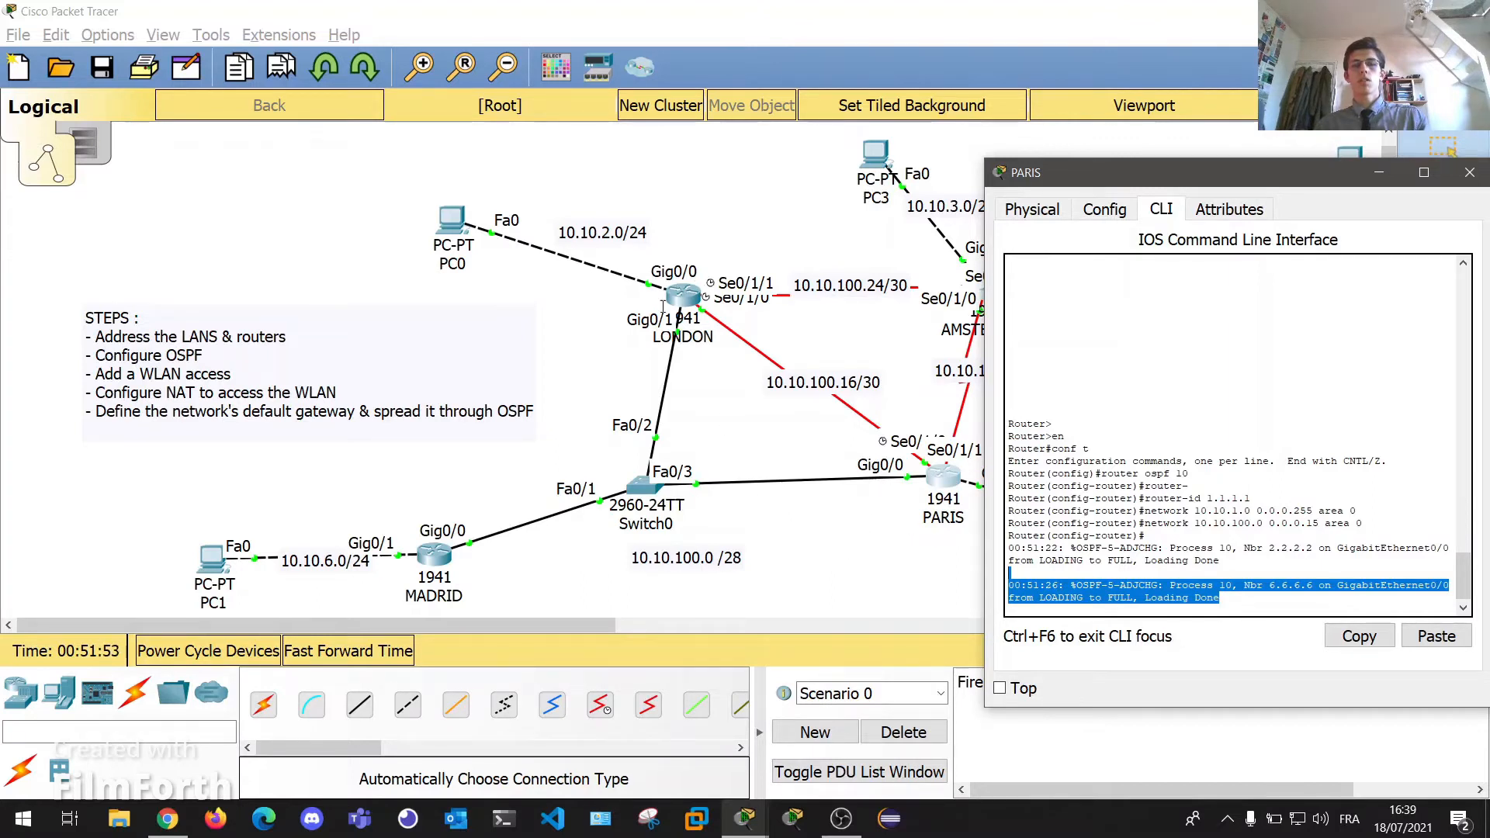
{"action": "left_click_drag", "start_coordinate": [1256, 580], "coordinate": [1269, 627]}
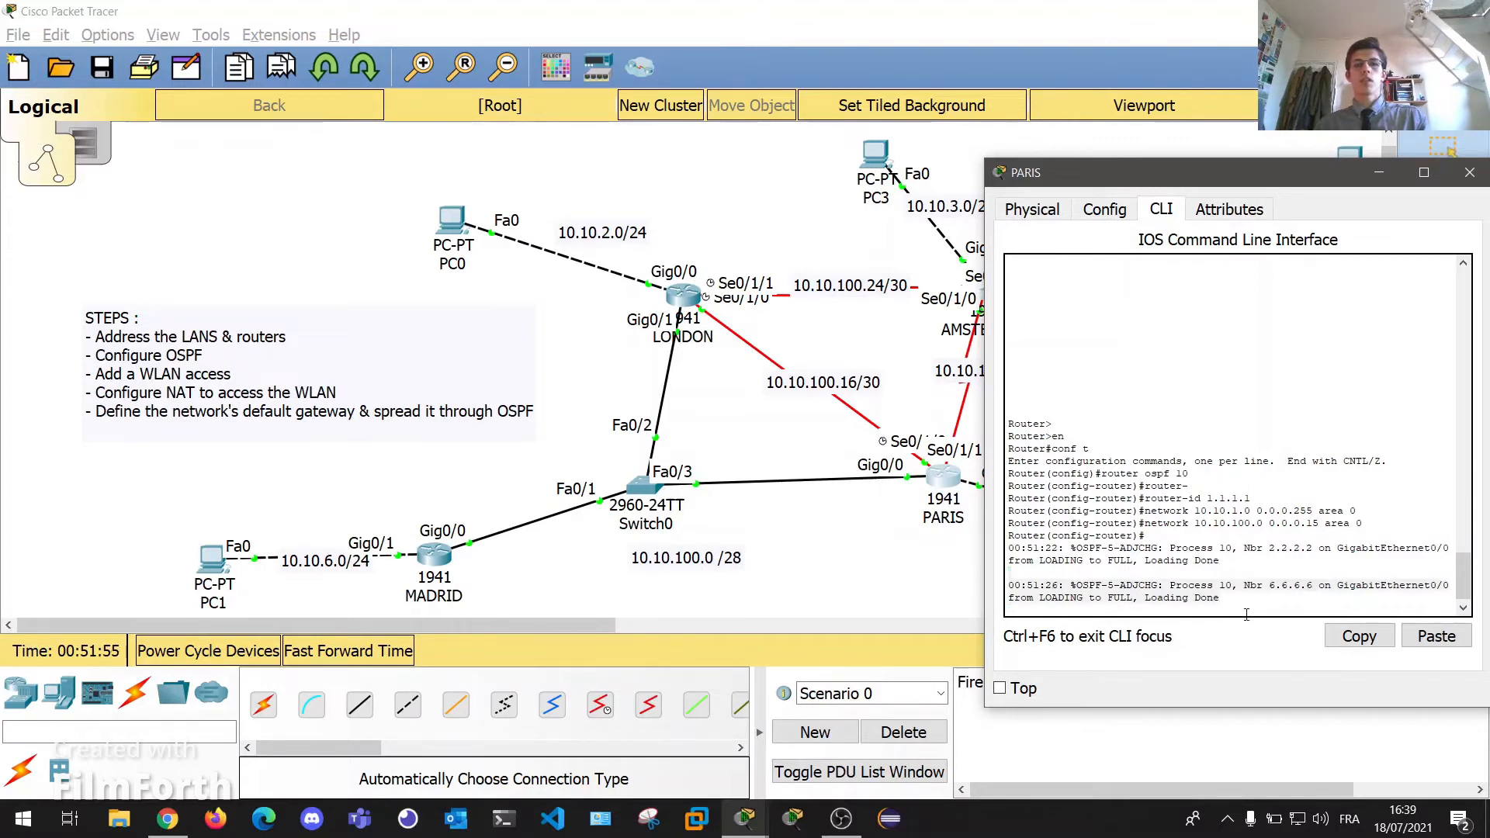
{"action": "mouse_move", "coordinate": [811, 380]}
{"action": "left_mouse_down"}
{"action": "mouse_move", "coordinate": [786, 379]}
{"action": "mouse_move", "coordinate": [812, 380]}
{"action": "left_mouse_up"}
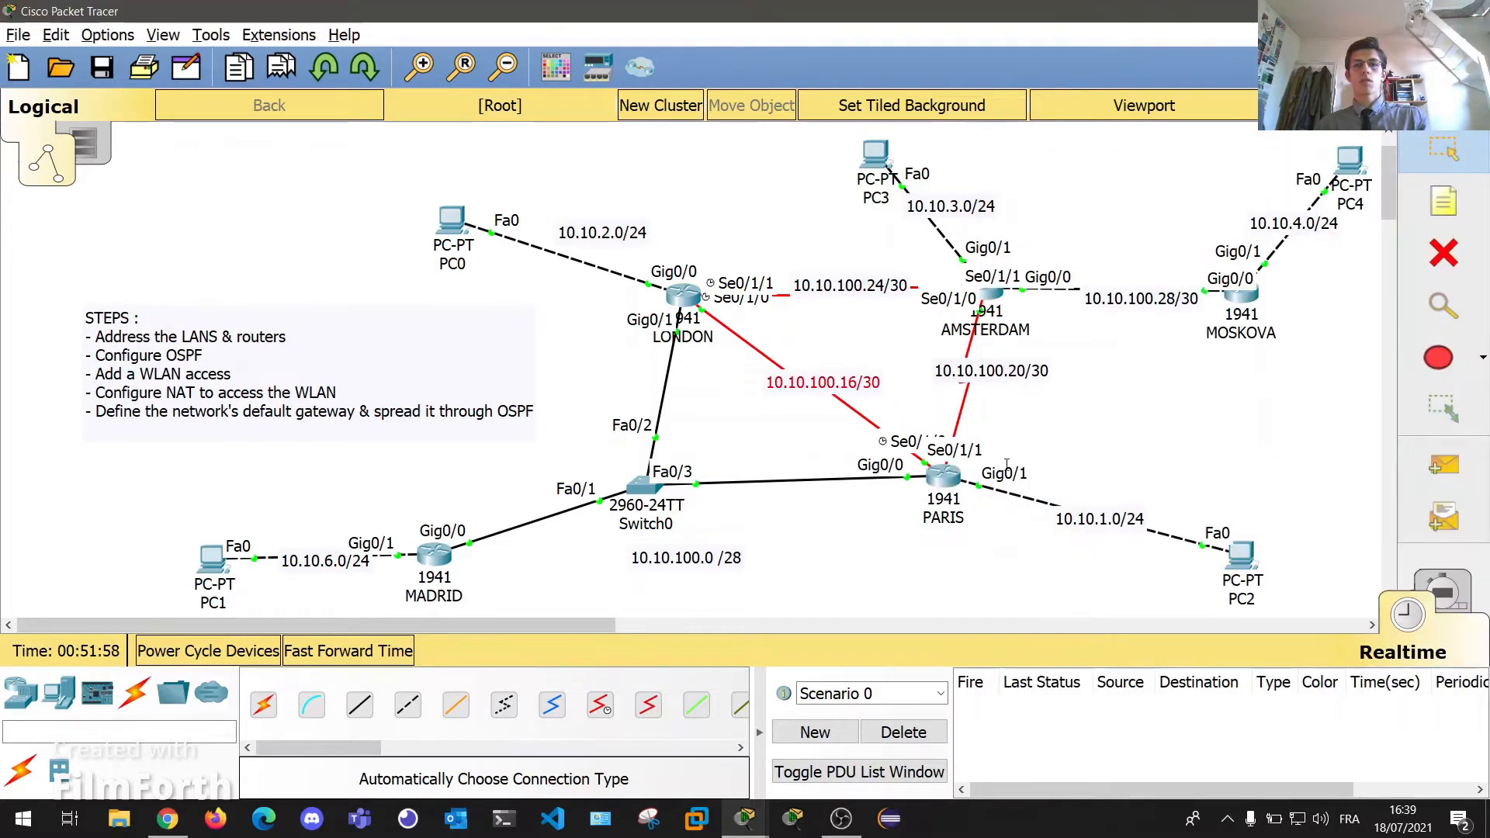
{"action": "left_click", "coordinate": [945, 474]}
{"action": "key", "text": "Return"}
{"action": "key", "text": "Return"}
{"action": "key", "text": "Return"}
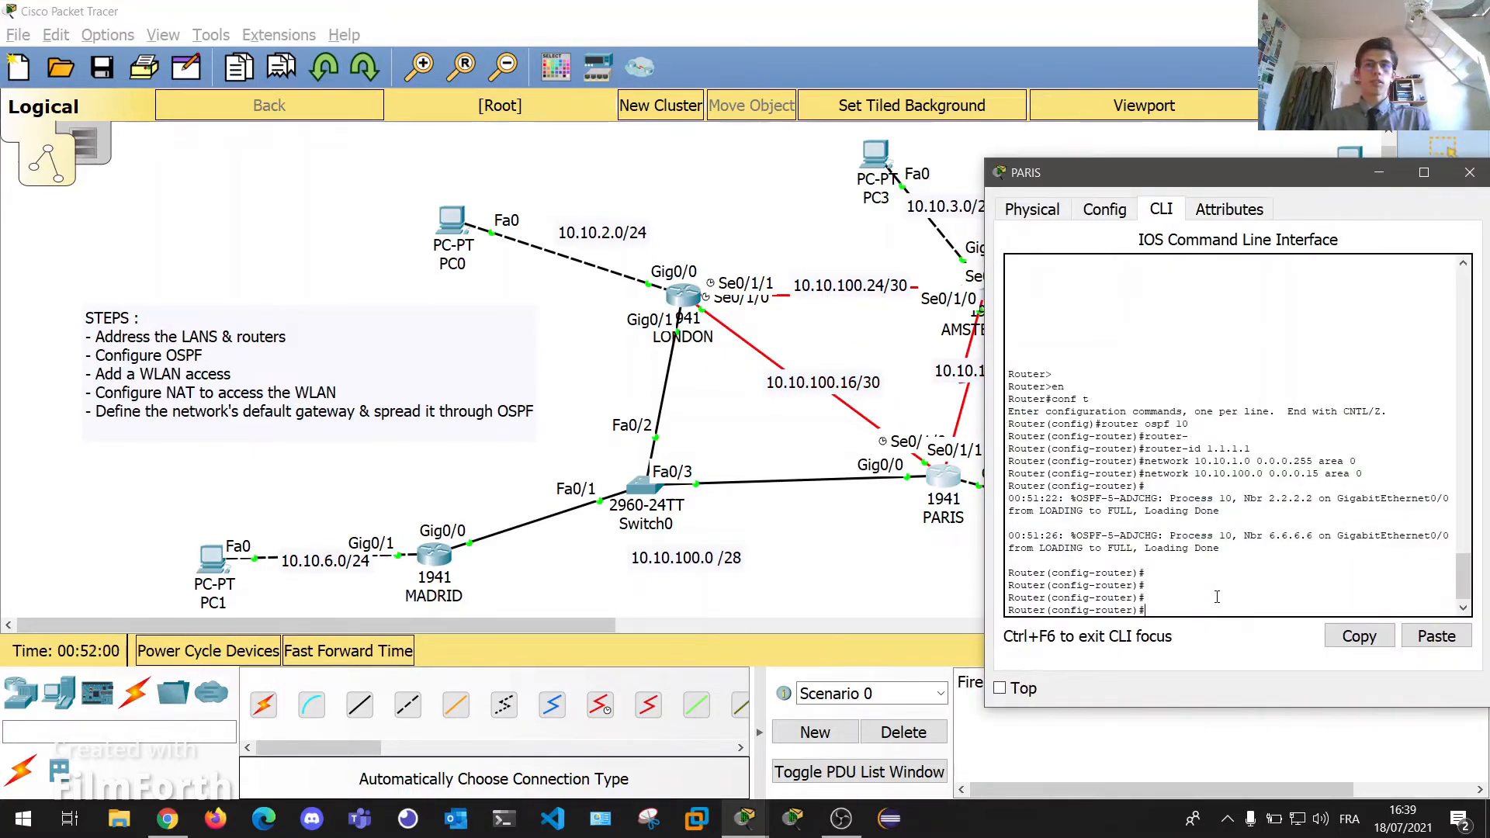
{"action": "type", "text": "netw"}
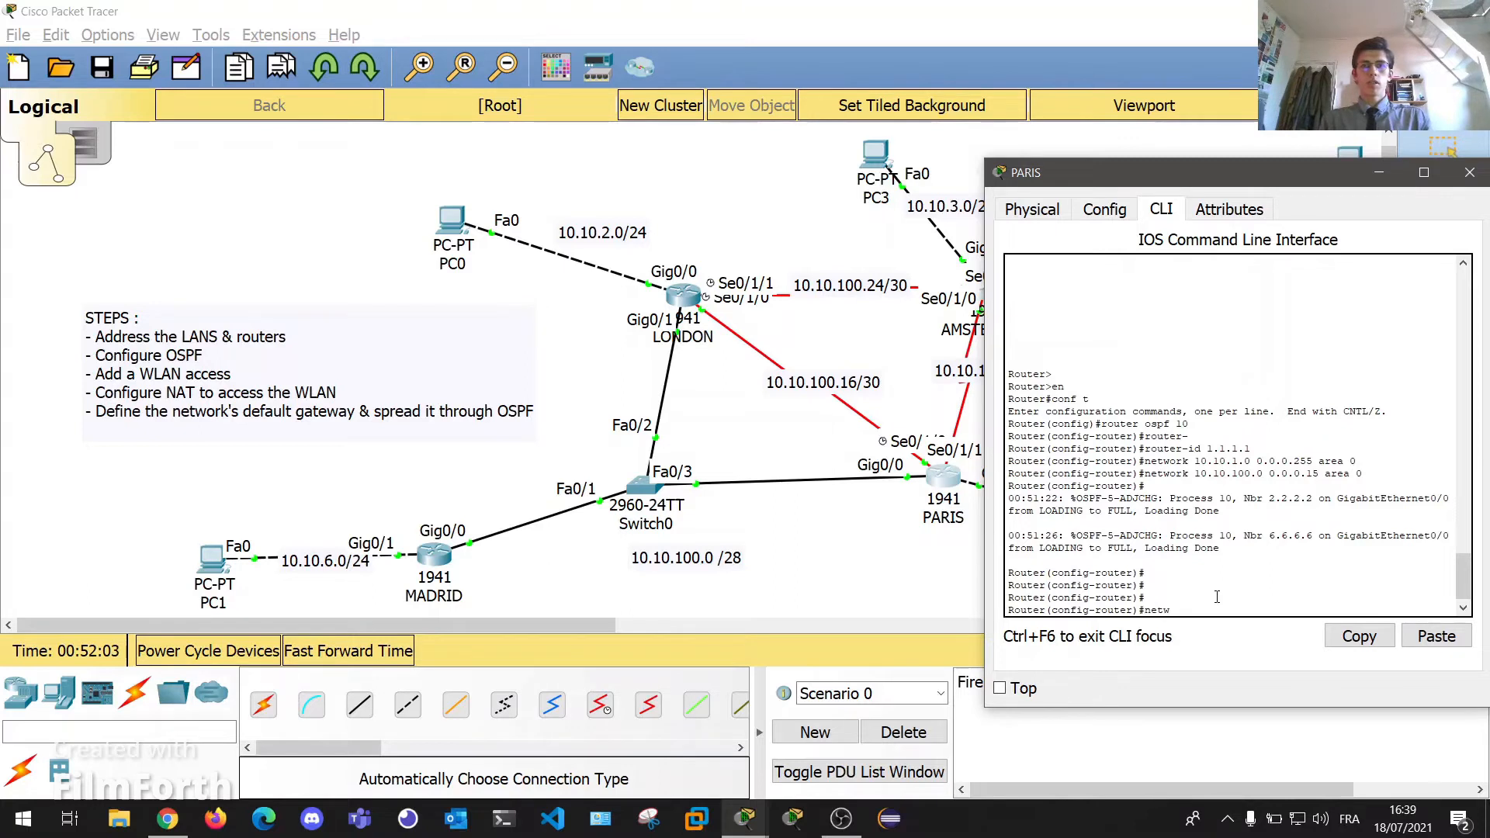
{"action": "type", "text": "ork 10.10.100.16"}
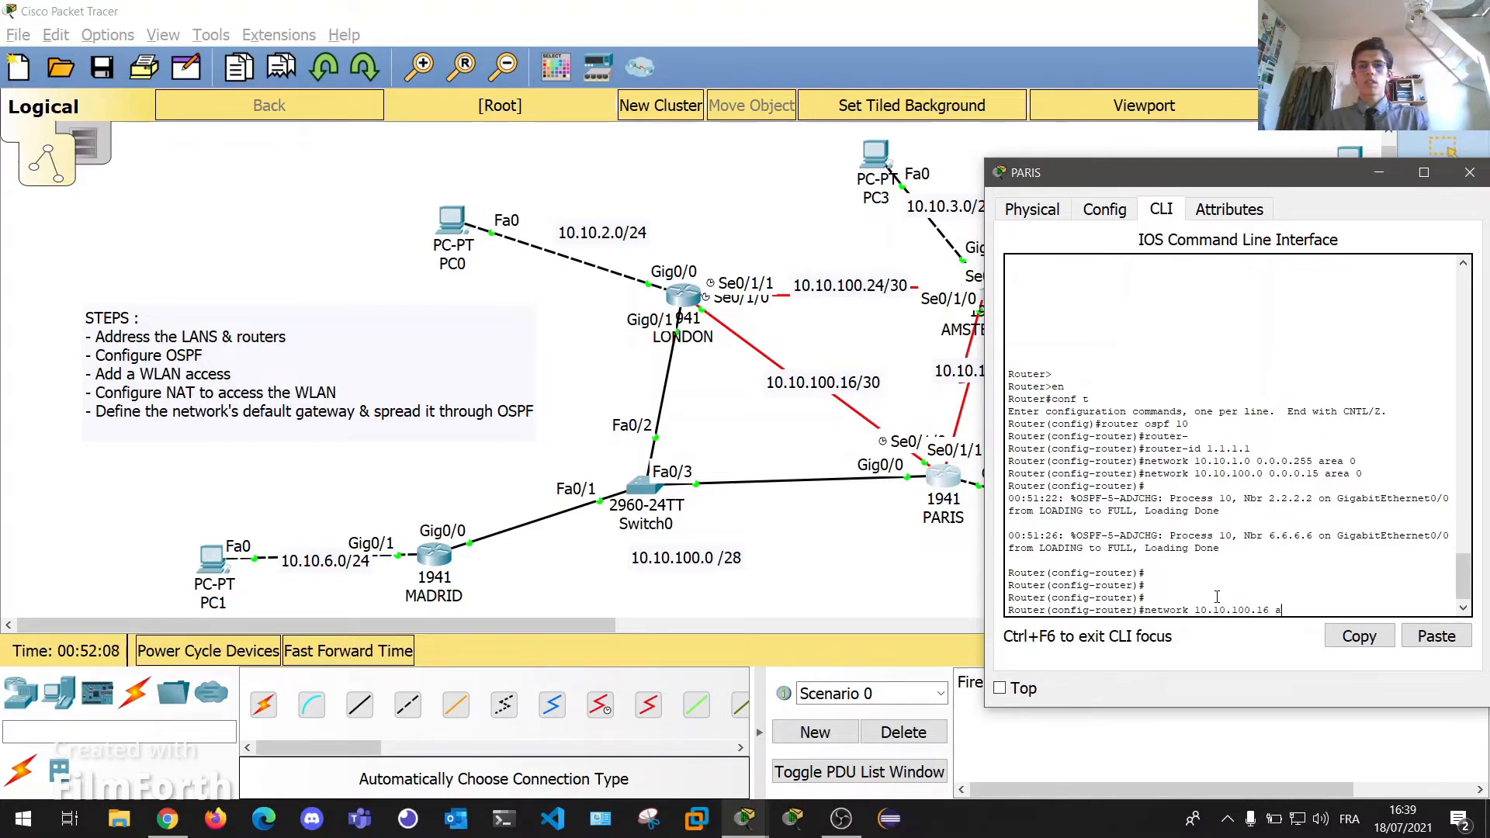
{"action": "type", "text": " 0.0.0.3 area 0"}
{"action": "key", "text": "Return"}
{"action": "key", "text": "Return"}
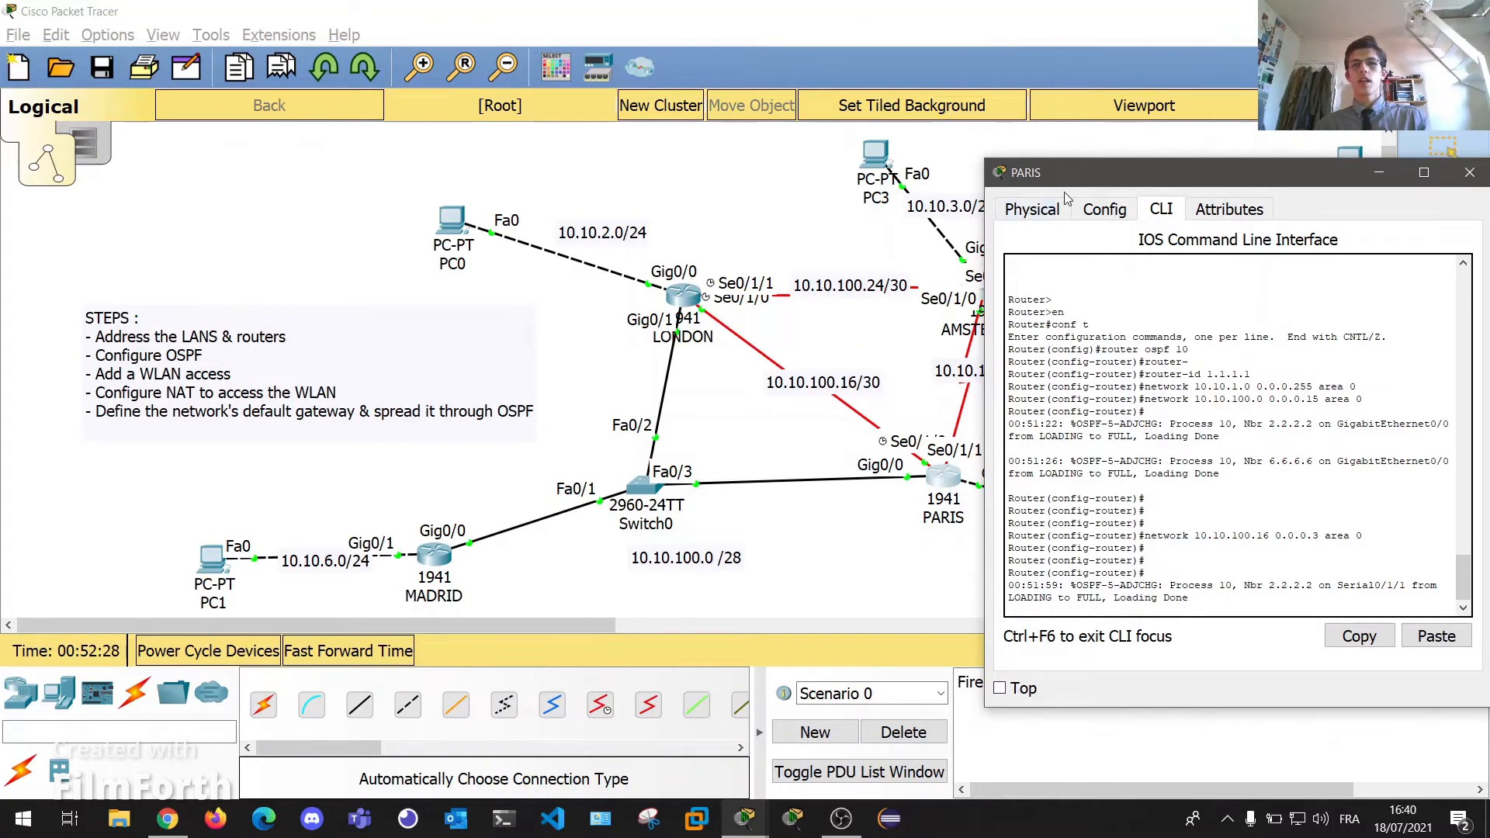
Advertise 10.10.100.20 0.0.0.3 in area 0 and close the PARIS console.
{"action": "left_click_drag", "start_coordinate": [1064, 175], "coordinate": [1240, 159]}
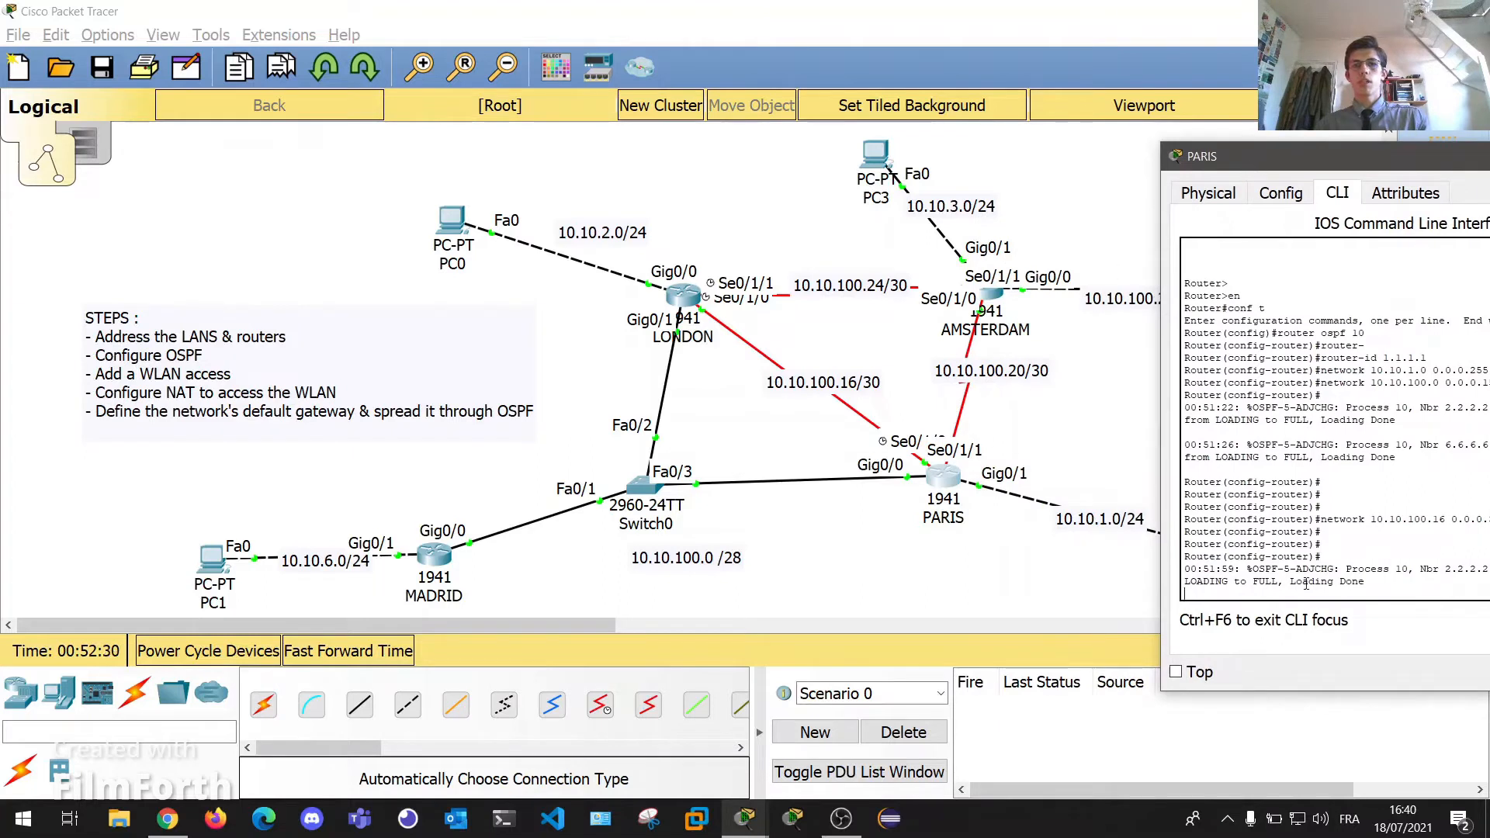
{"action": "key", "text": "Return"}
{"action": "key", "text": "Return"}
{"action": "key", "text": "Return"}
{"action": "key", "text": "Return"}
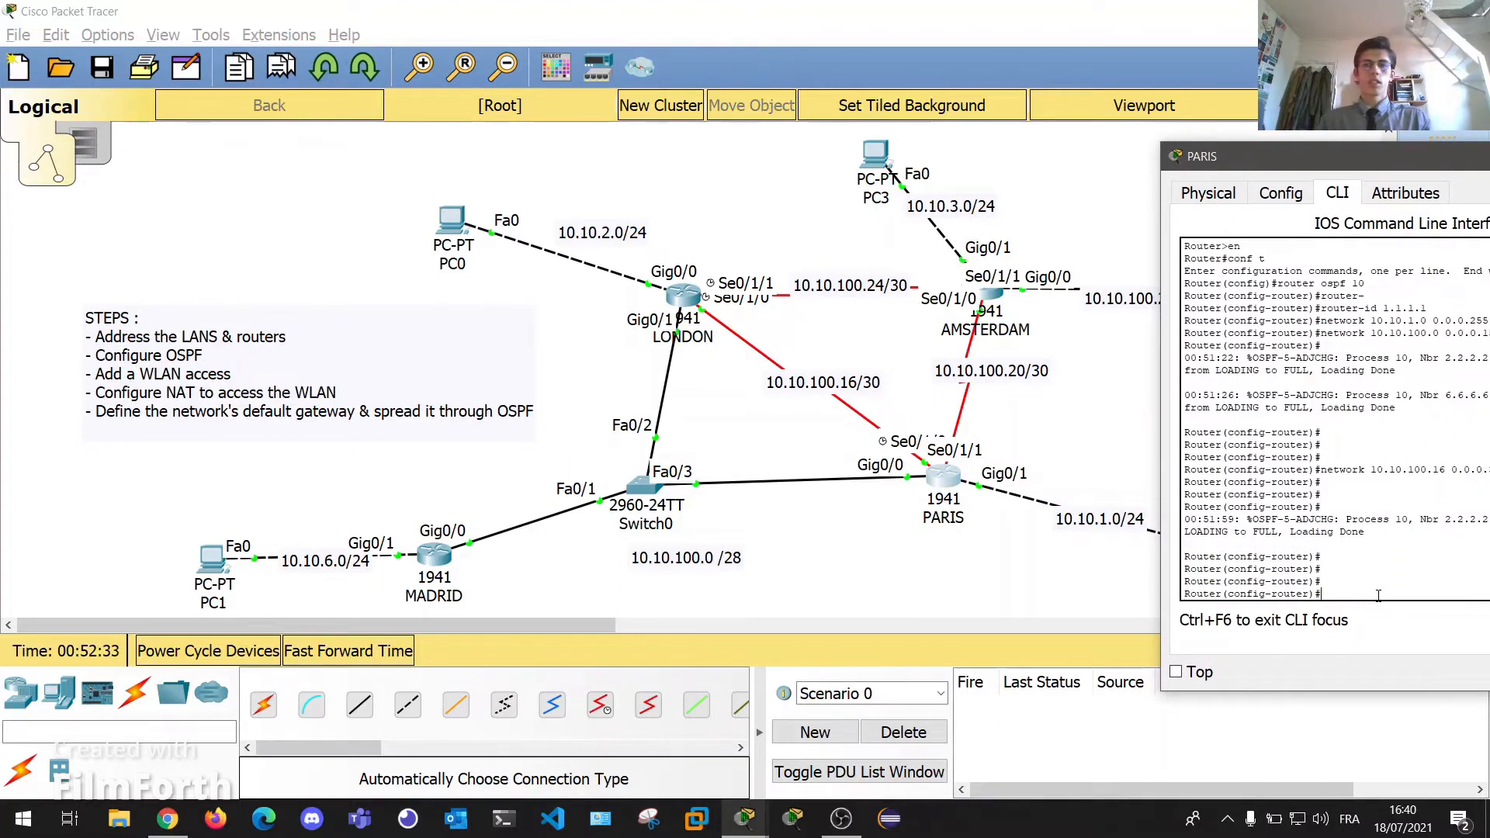
{"action": "type", "text": "network"}
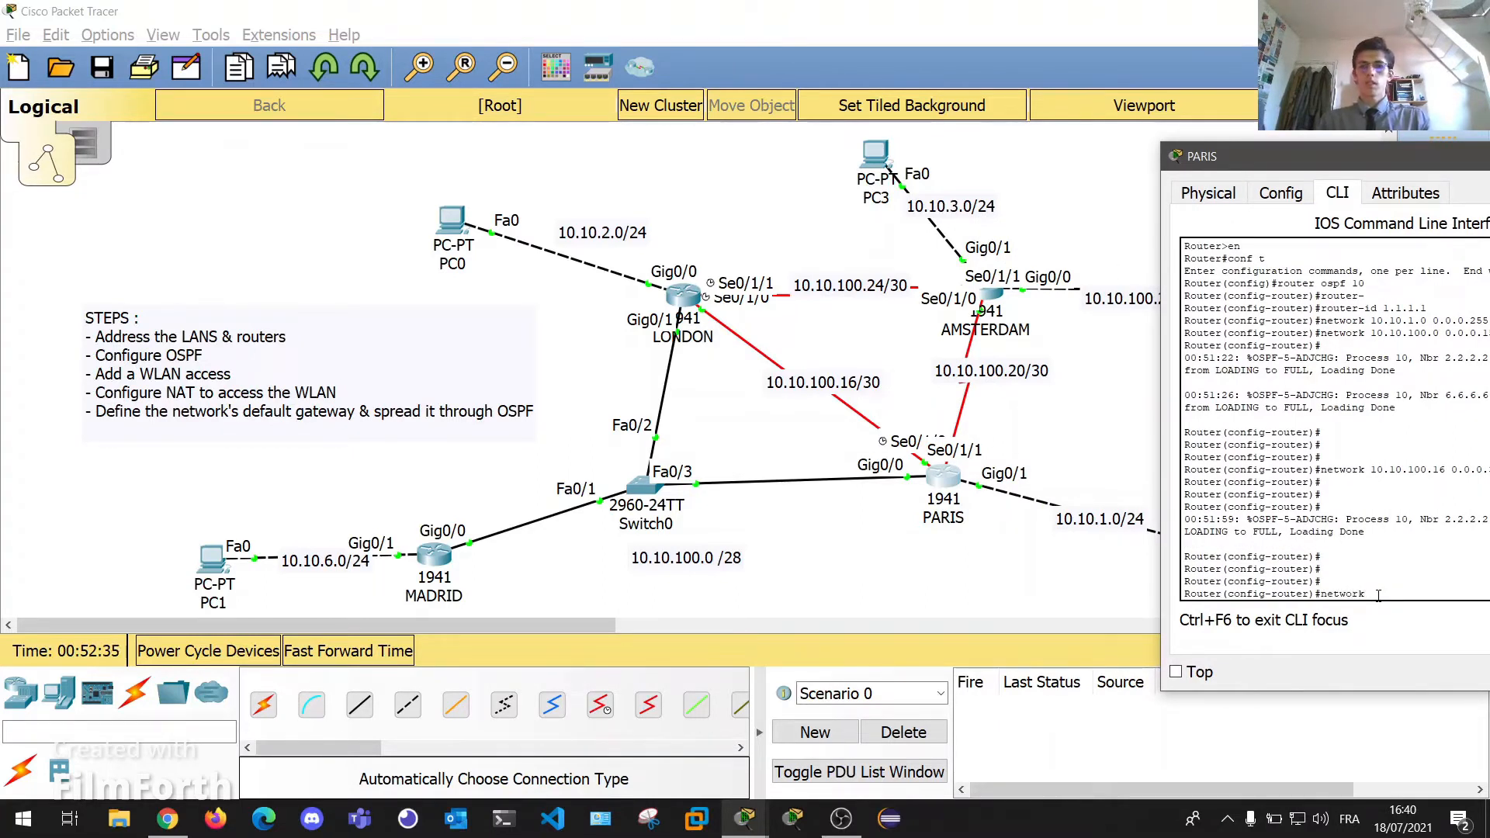
{"action": "type", "text": " 10.10.100"}
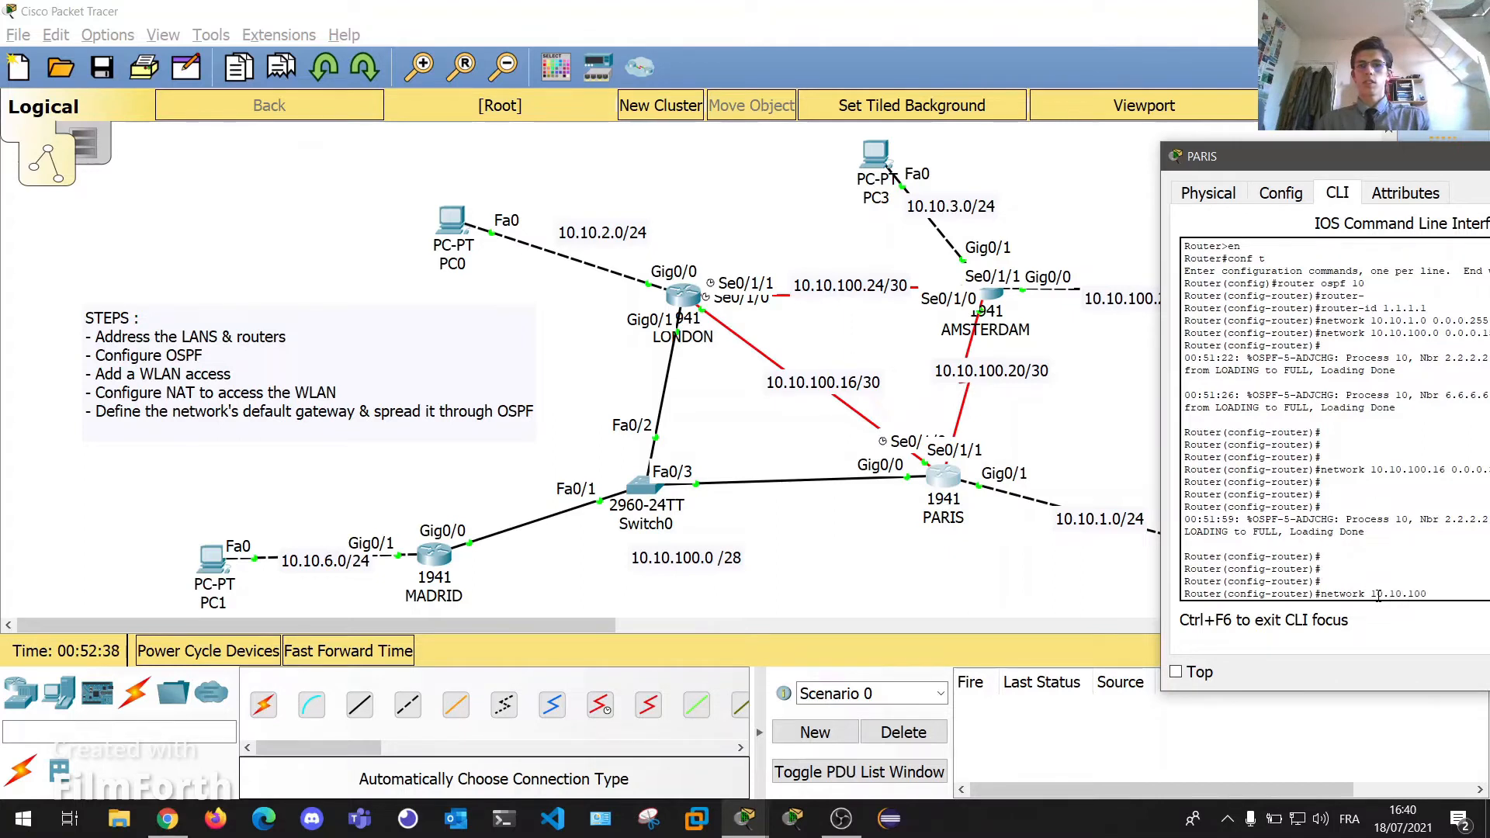
{"action": "type", "text": ".20 0.0.0."}
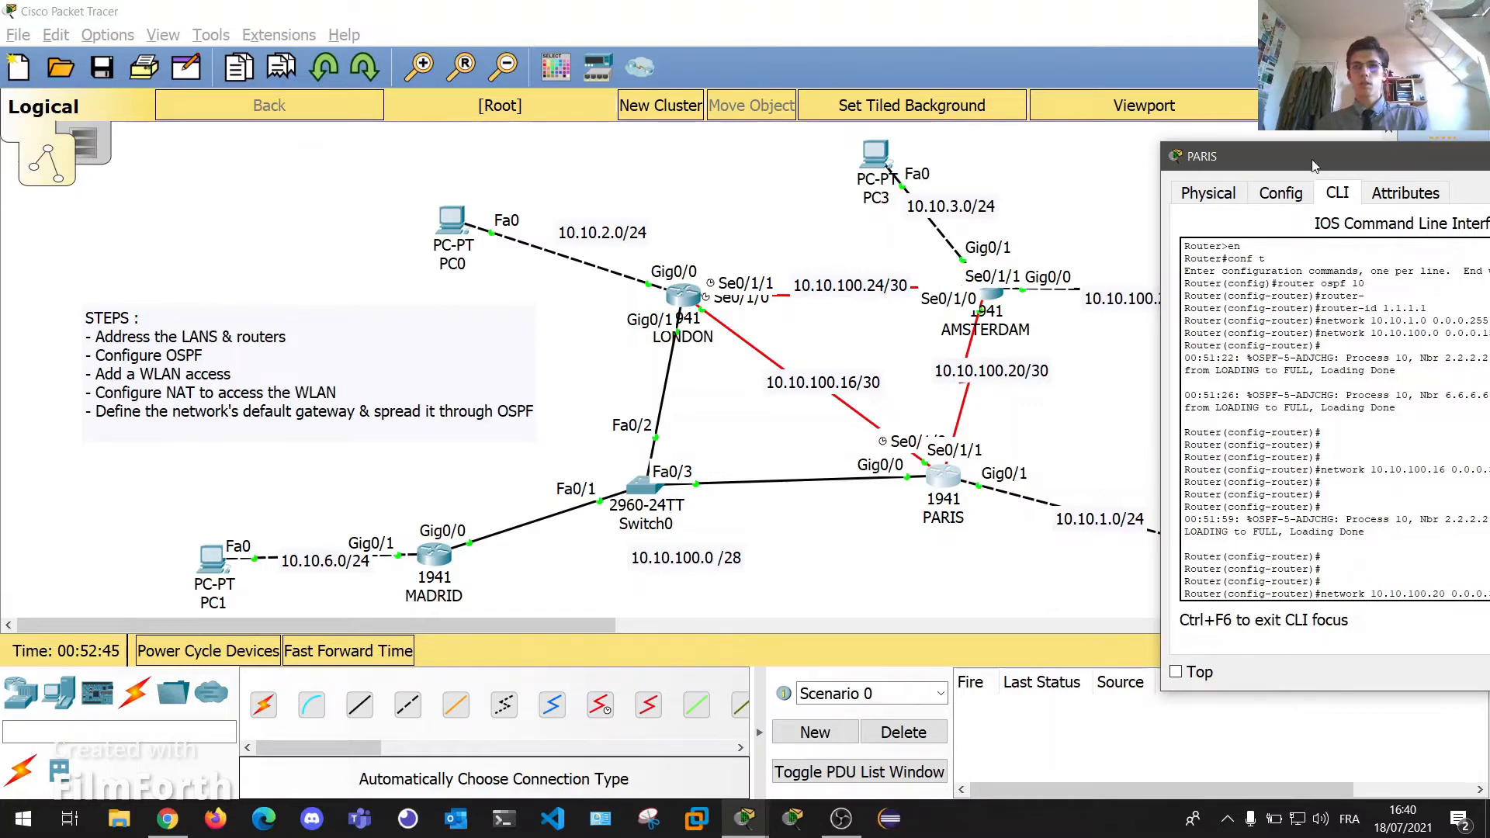
{"action": "left_click_drag", "start_coordinate": [1311, 165], "coordinate": [1179, 135]}
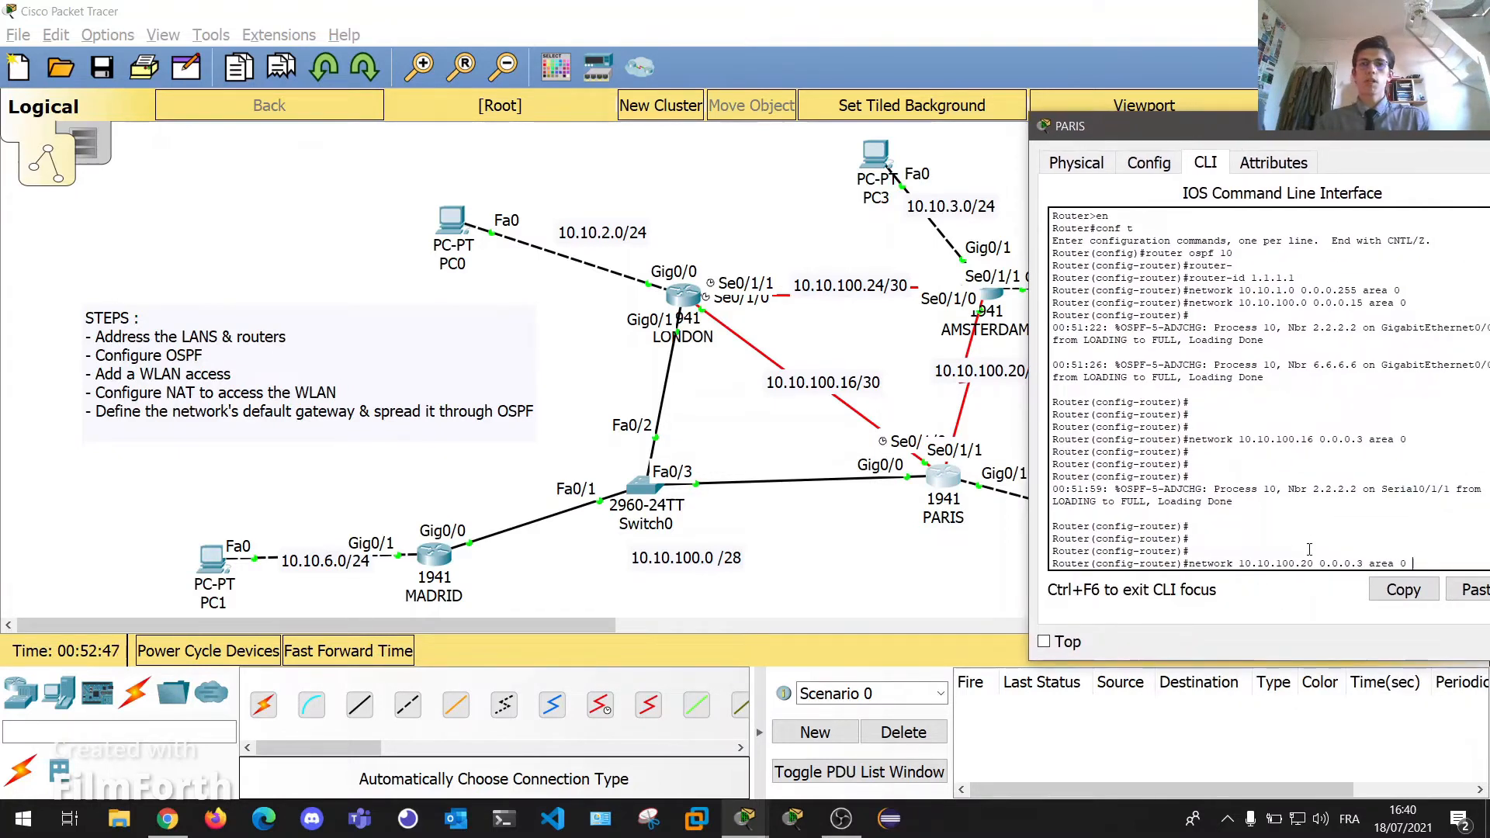
{"action": "key", "text": "Return"}
{"action": "key", "text": "Return"}
{"action": "key", "text": "Return"}
{"action": "key", "text": "Return"}
{"action": "left_click_drag", "start_coordinate": [1265, 130], "coordinate": [798, 205]}
{"action": "left_click", "coordinate": [1046, 202]}
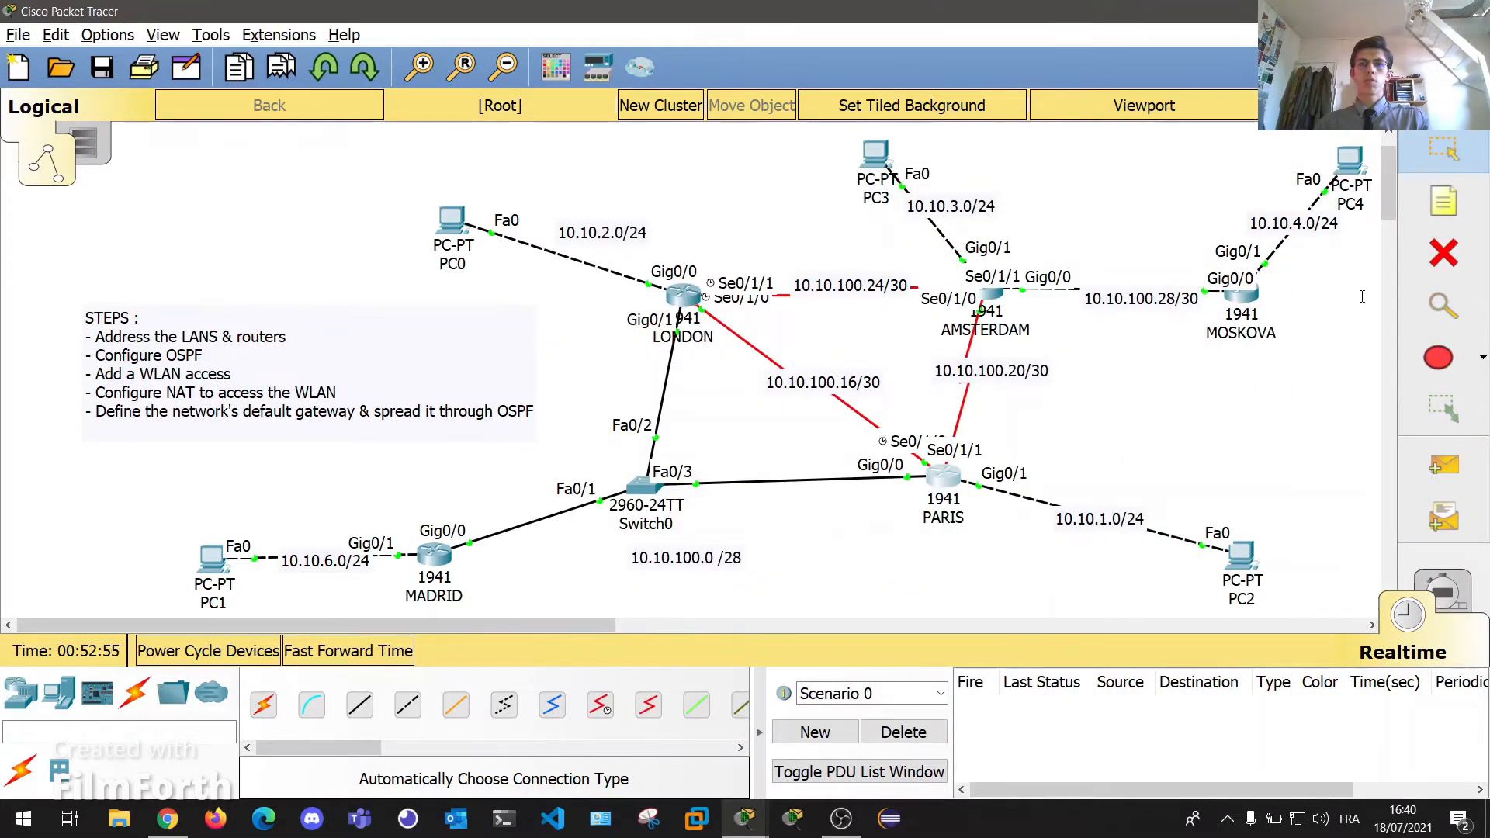
Open AMSTERDAM's CLI and start OSPF process 10 in global configuration mode.
{"action": "left_click", "coordinate": [993, 298]}
{"action": "left_click_drag", "start_coordinate": [632, 132], "coordinate": [223, 161]}
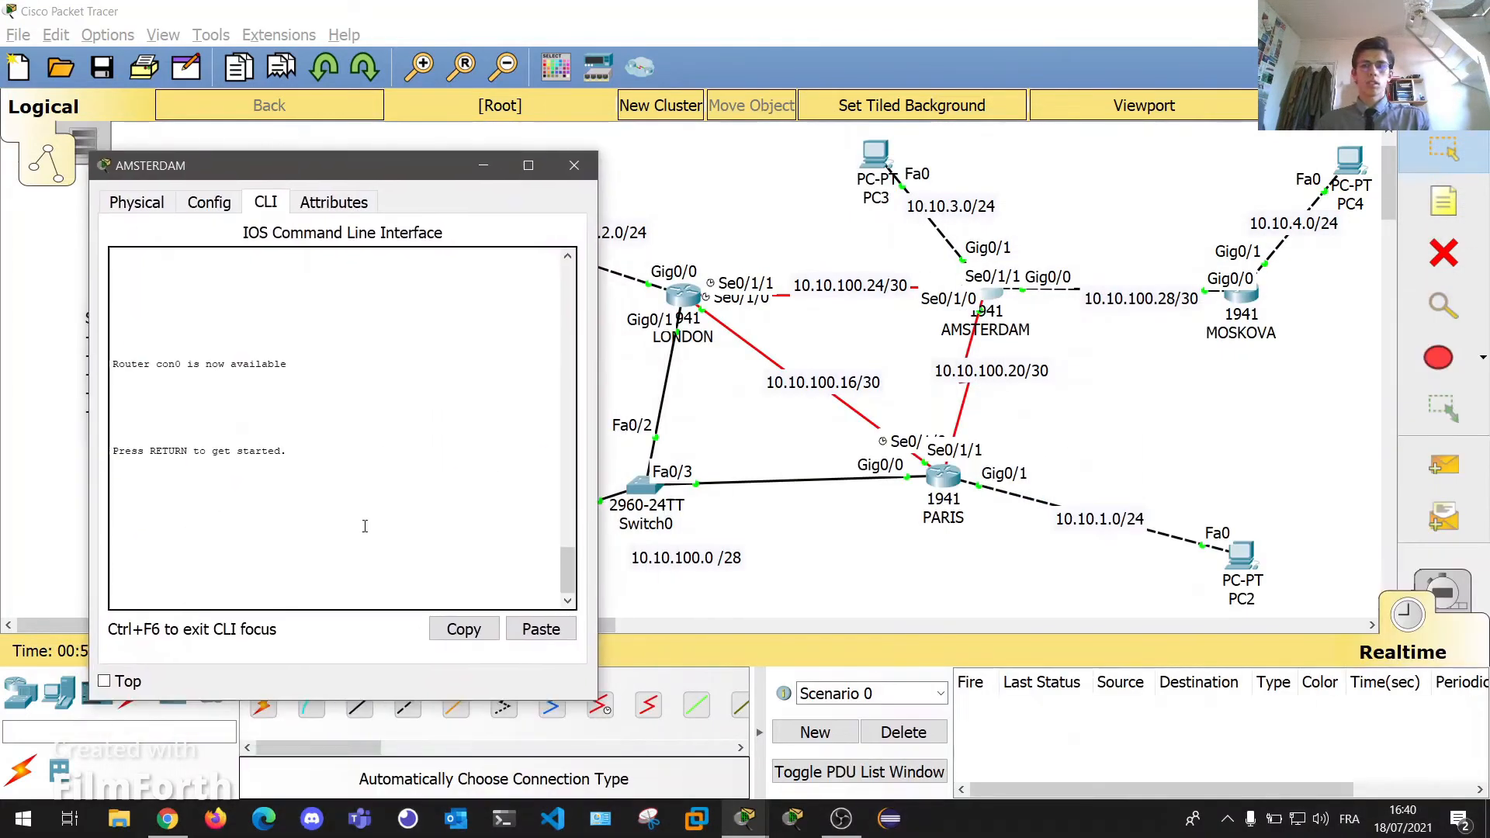
{"action": "key", "text": "Return"}
{"action": "key", "text": "Return"}
{"action": "type", "text": "en"}
{"action": "key", "text": "Return"}
{"action": "type", "text": "conf t"}
{"action": "key", "text": "Return"}
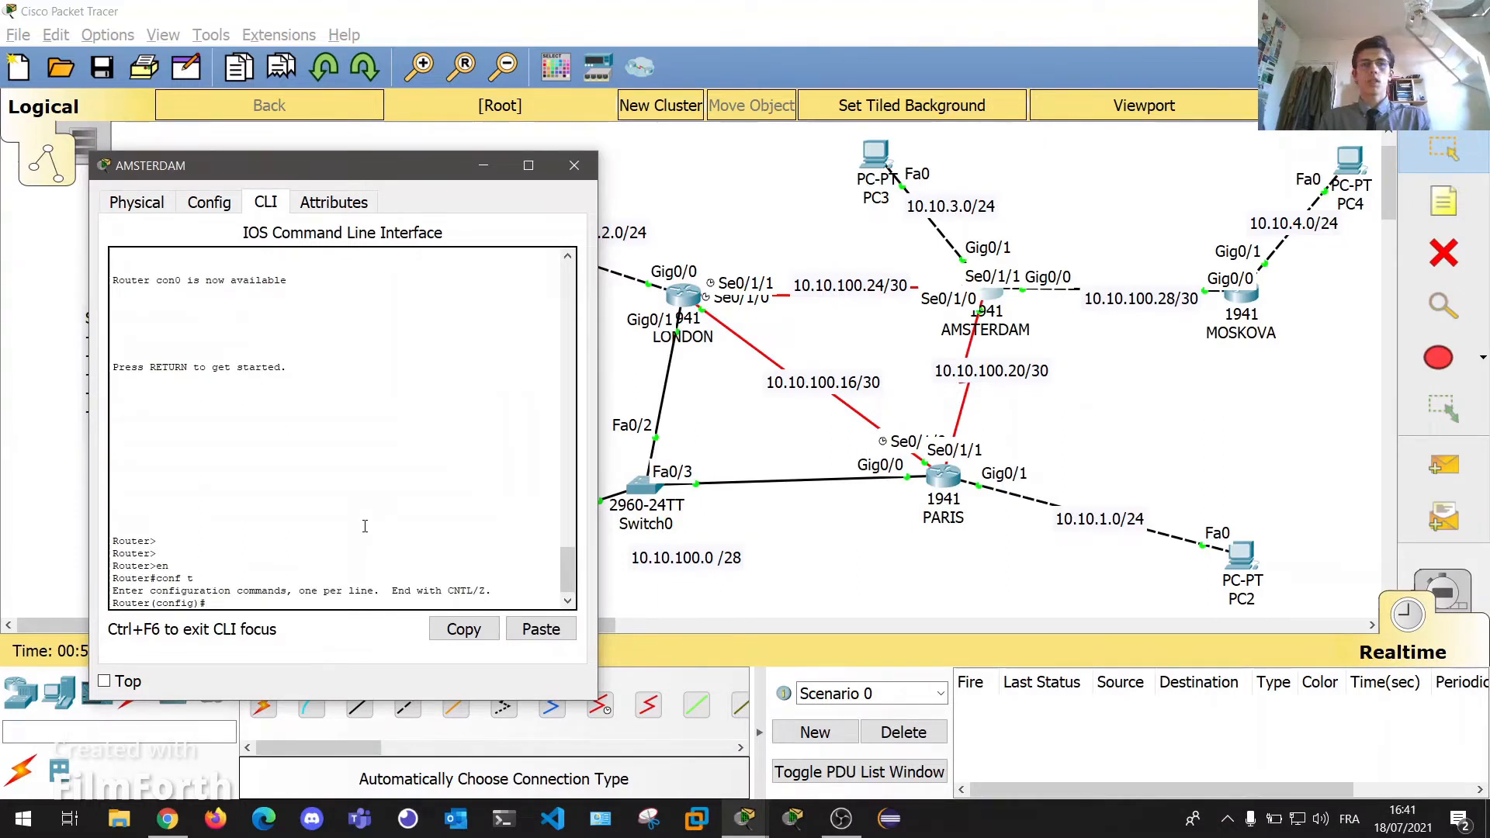
{"action": "type", "text": "router"}
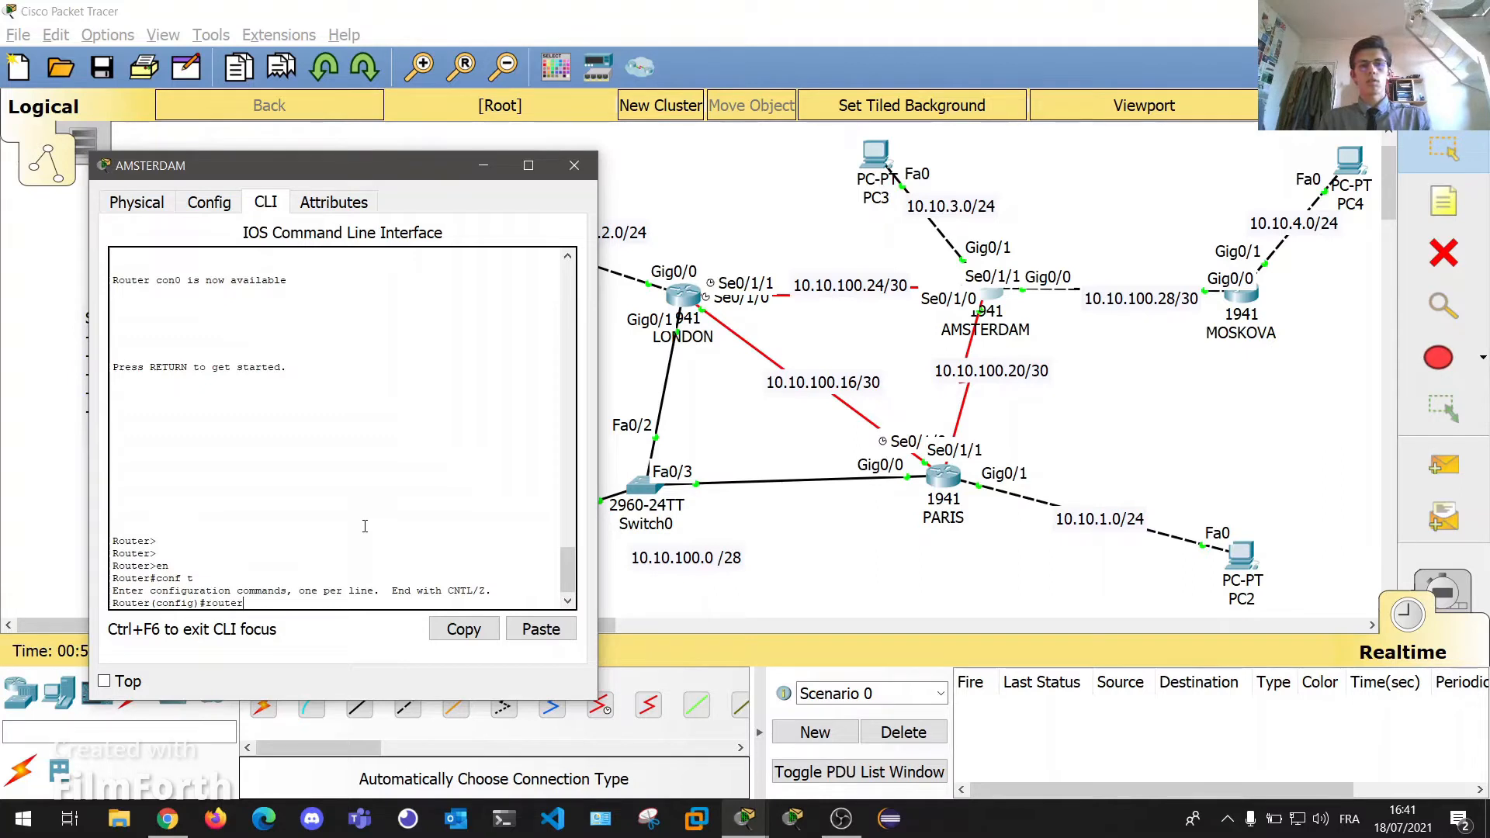
{"action": "type", "text": " ospf 10"}
{"action": "key", "text": "Return"}
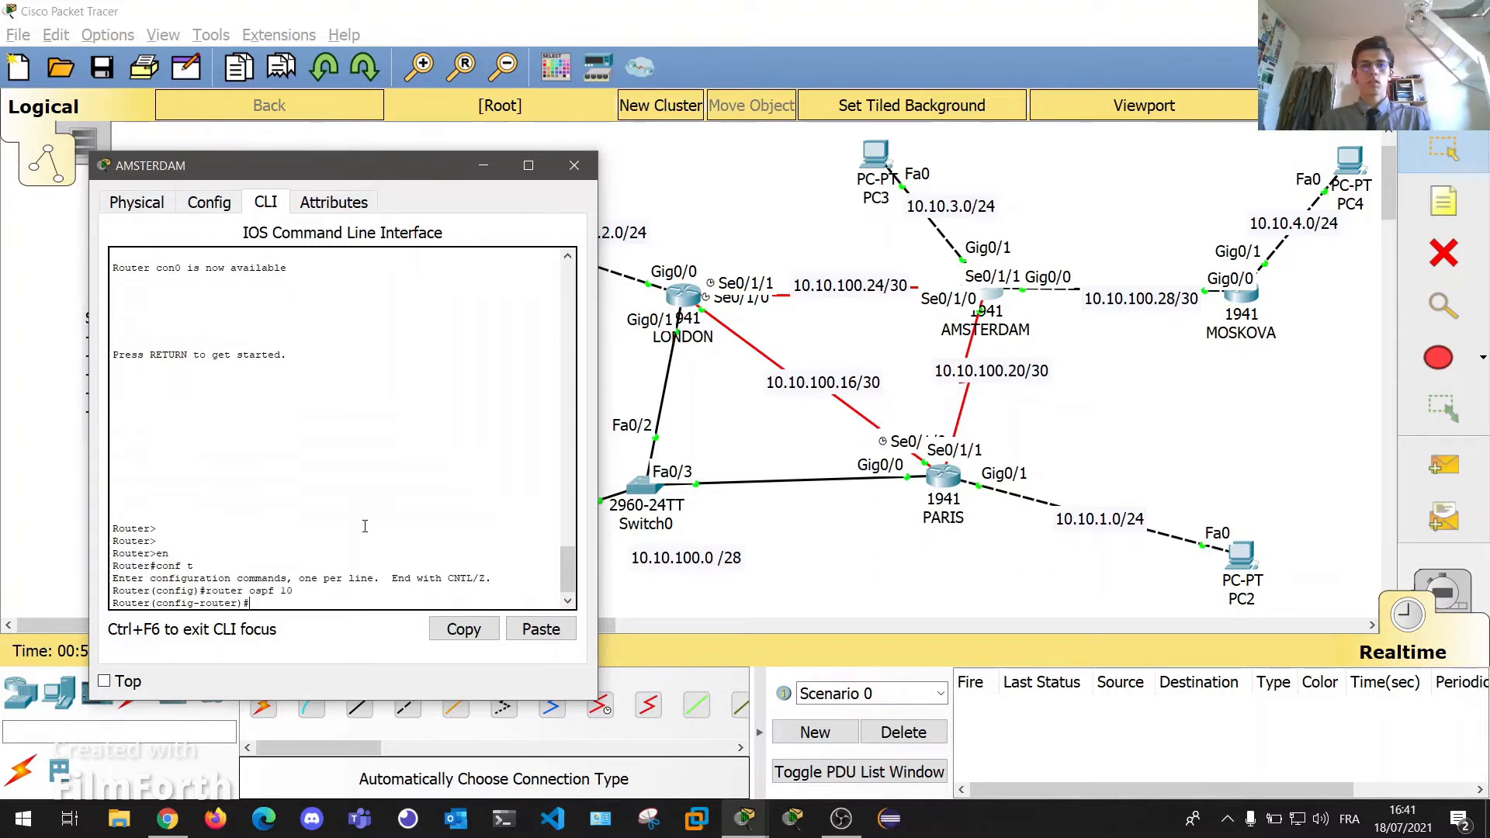
Advertise the 10.10.100.20 and 10.10.100.24 /30 links (0.0.0.3) in area 0.
{"action": "type", "text": "network 10"}
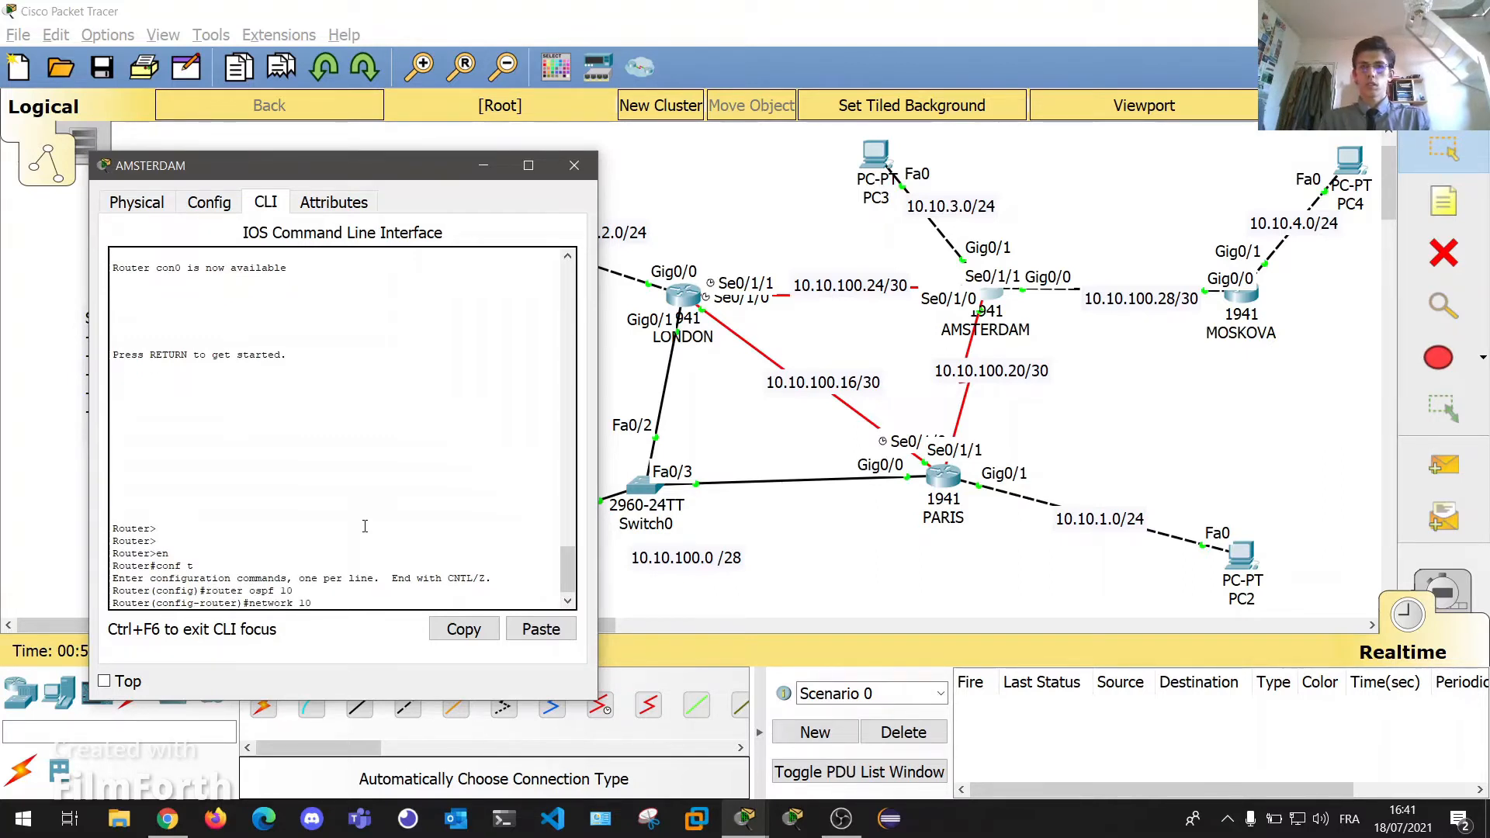
{"action": "type", "text": ".10.100.20 a"}
{"action": "type", "text": "0.0.0.3 "}
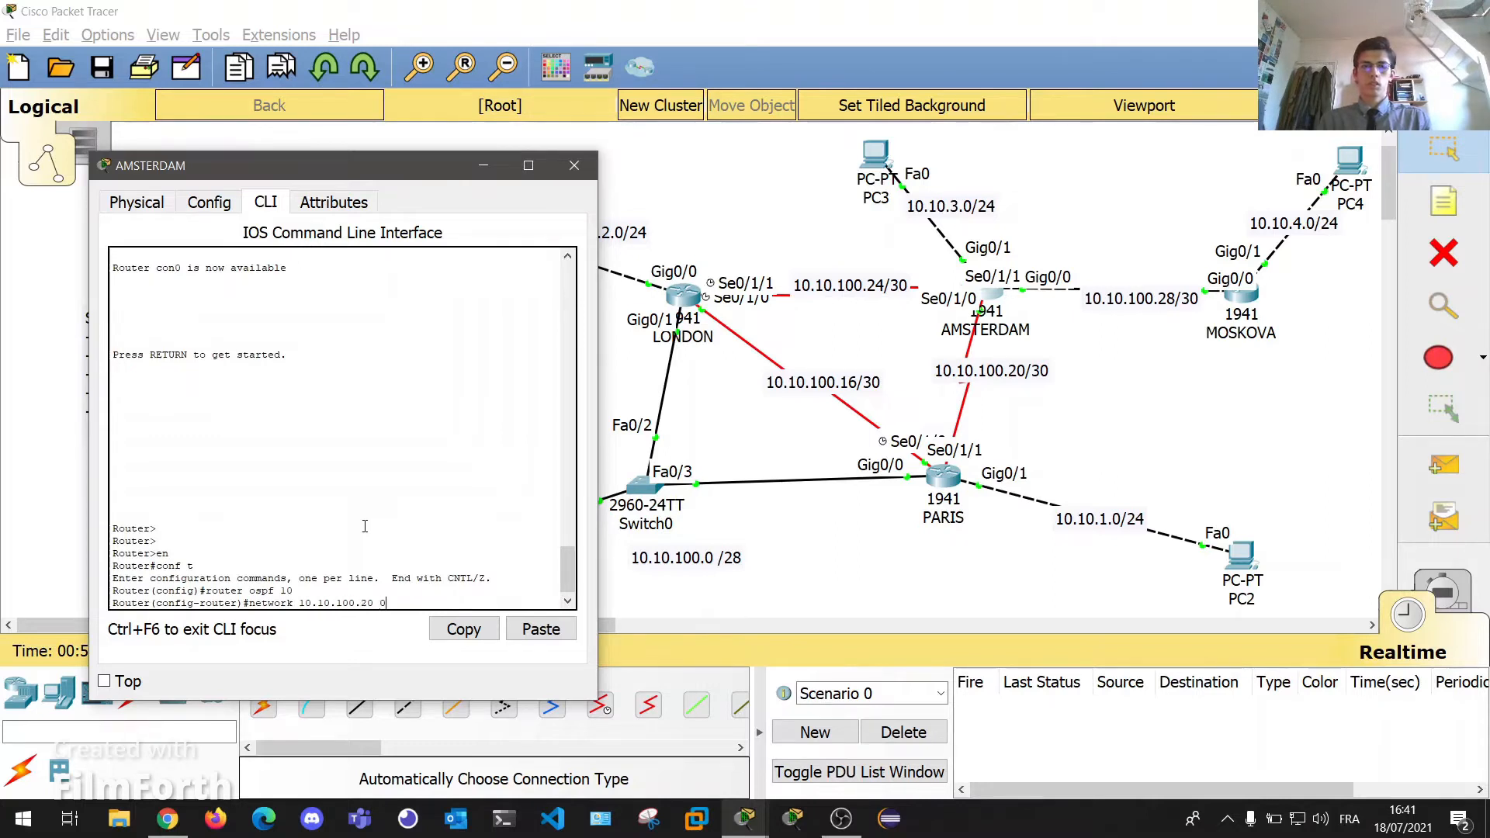
{"action": "type", "text": "are"}
{"action": "key", "text": "Return"}
{"action": "key", "text": "Return"}
{"action": "key", "text": "Return"}
{"action": "key", "text": "Return"}
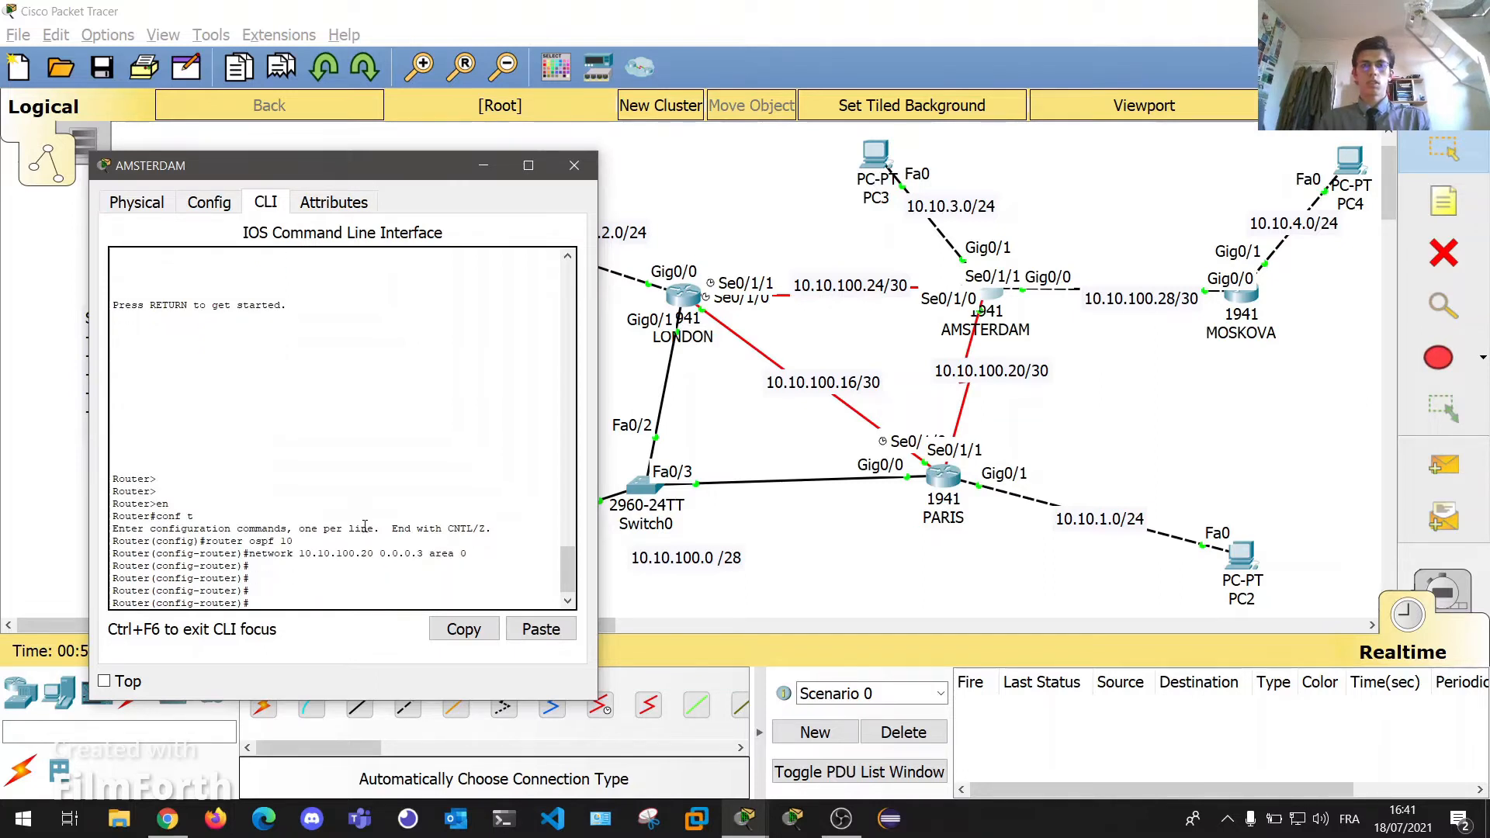
{"action": "key", "text": "Return"}
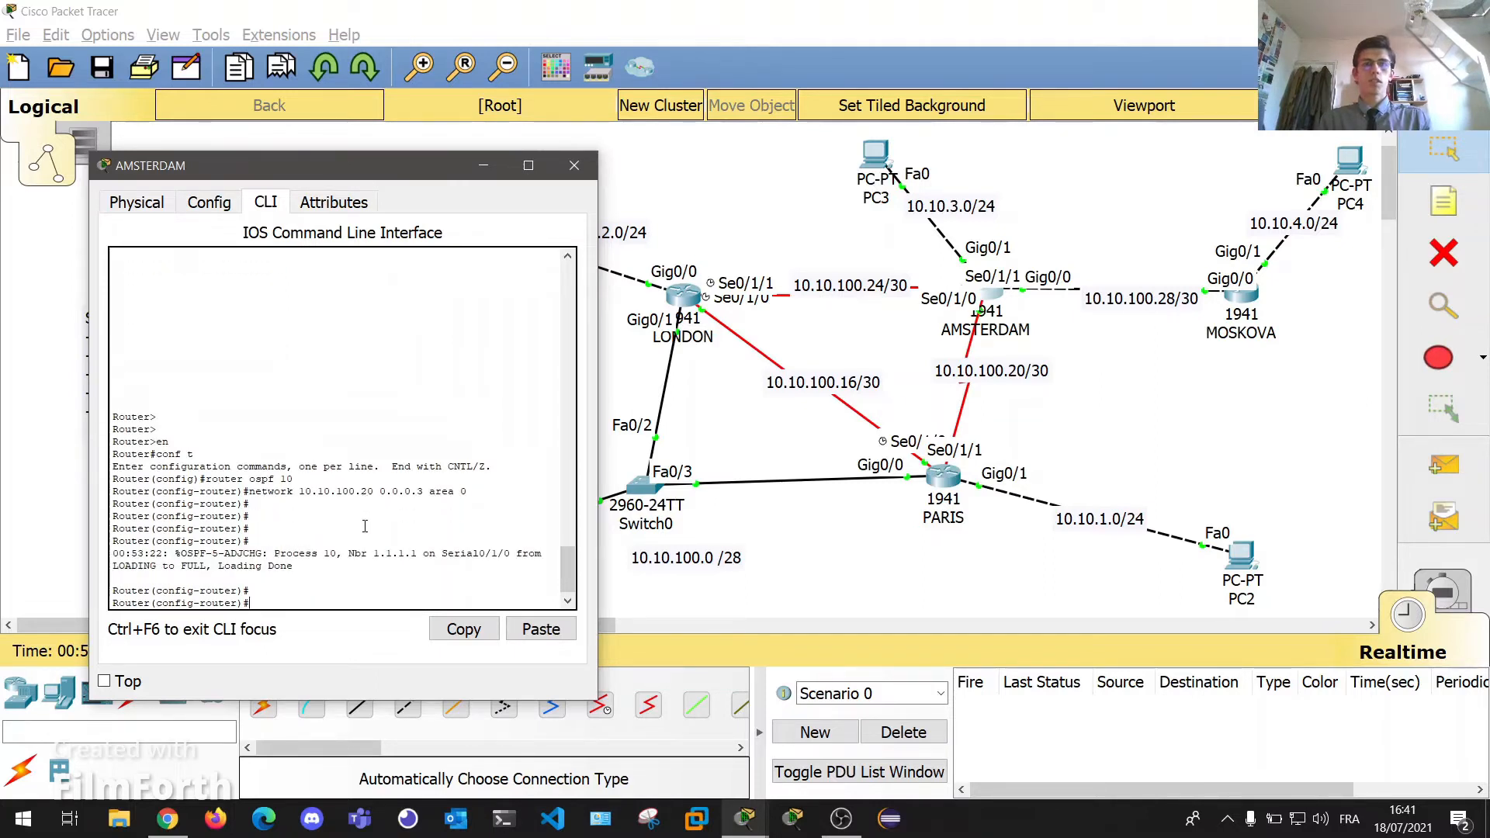
{"action": "type", "text": "network"}
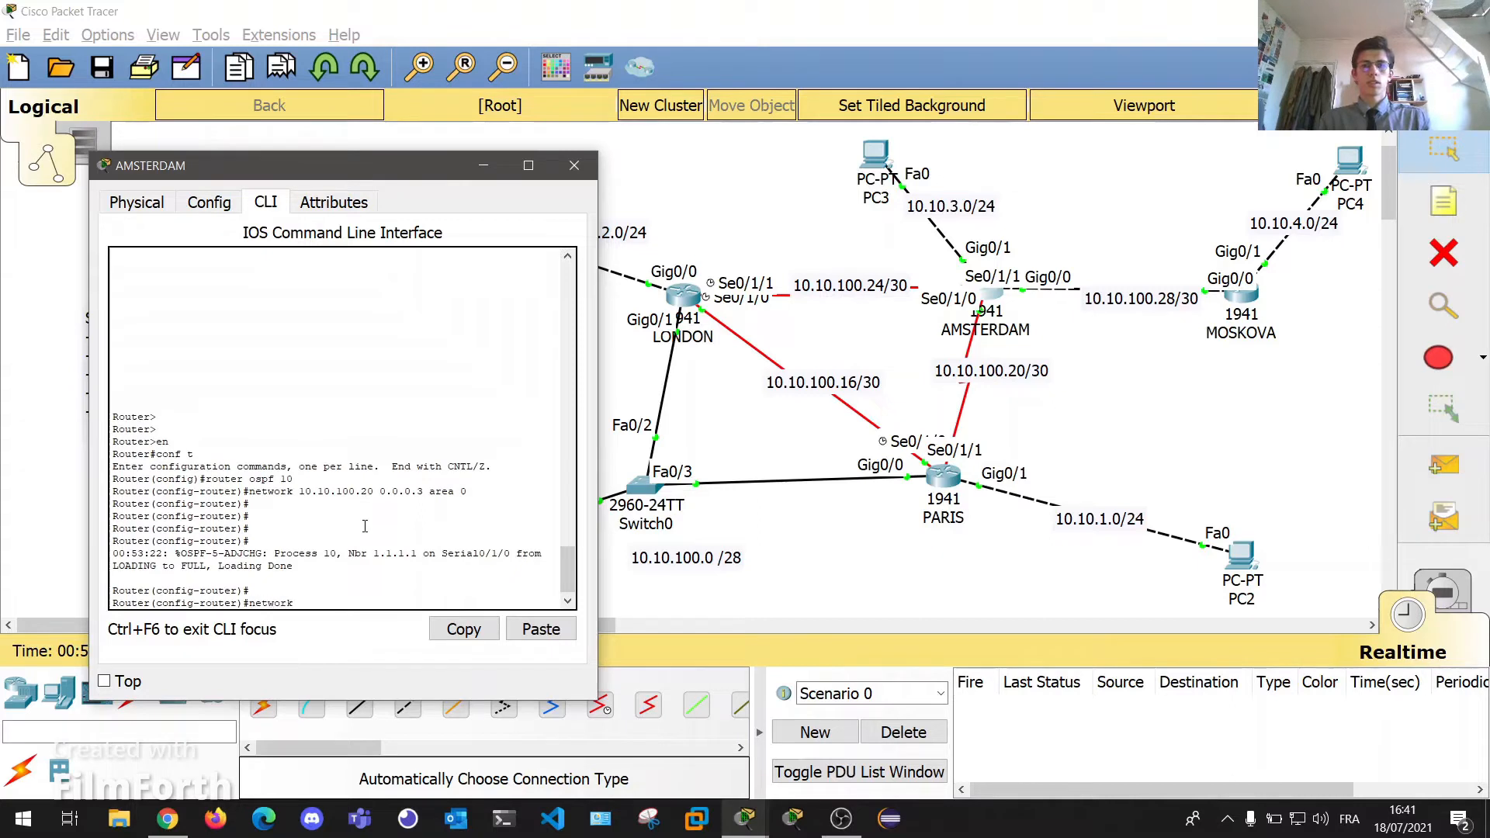
{"action": "type", "text": " 10.10.100.2"}
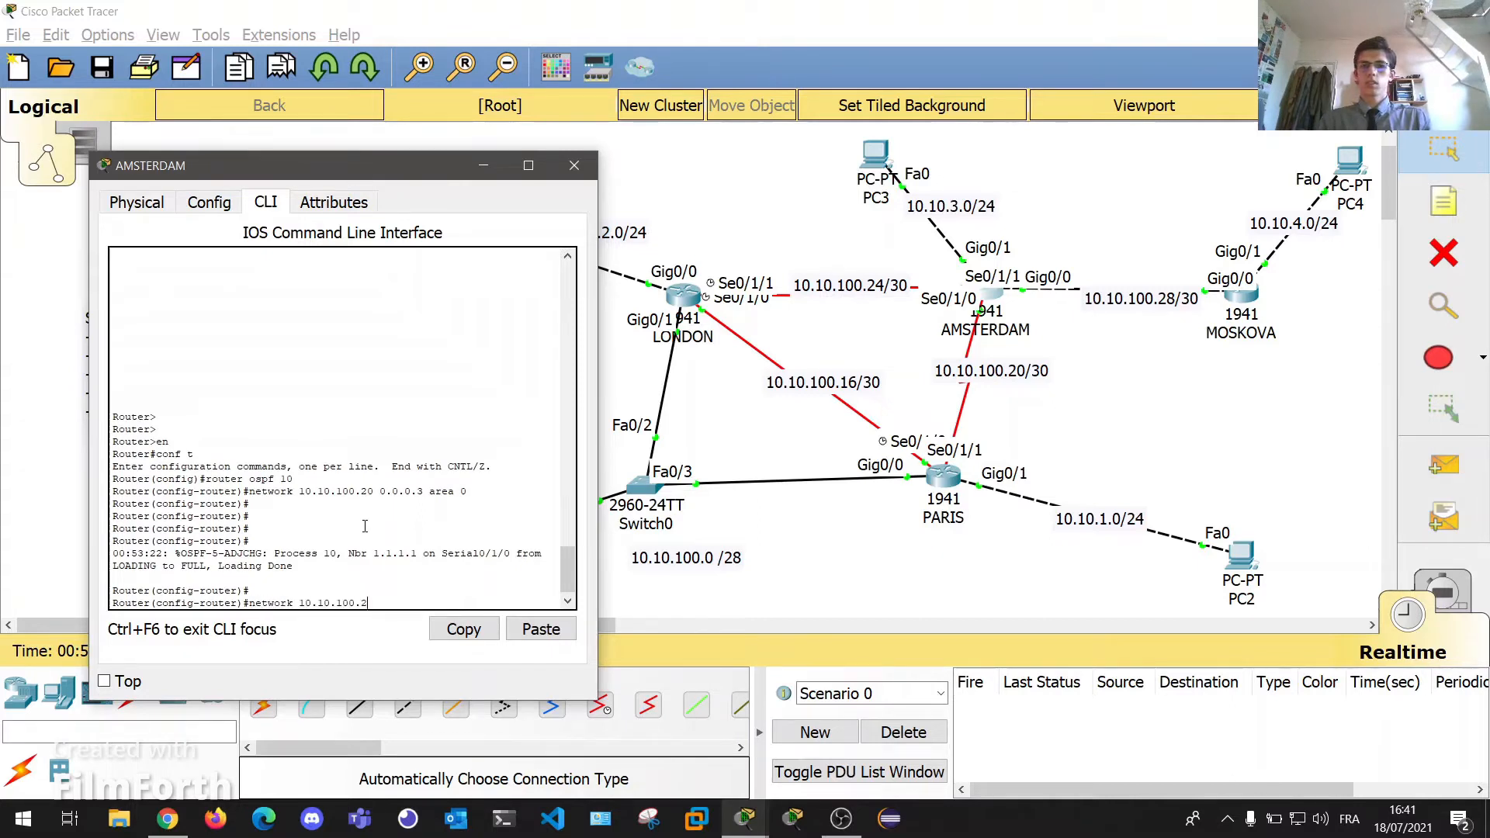
{"action": "type", "text": "4 0.0.0.3 area 0"}
{"action": "key", "text": "Return"}
{"action": "key", "text": "Return"}
{"action": "key", "text": "Return"}
{"action": "key", "text": "Return"}
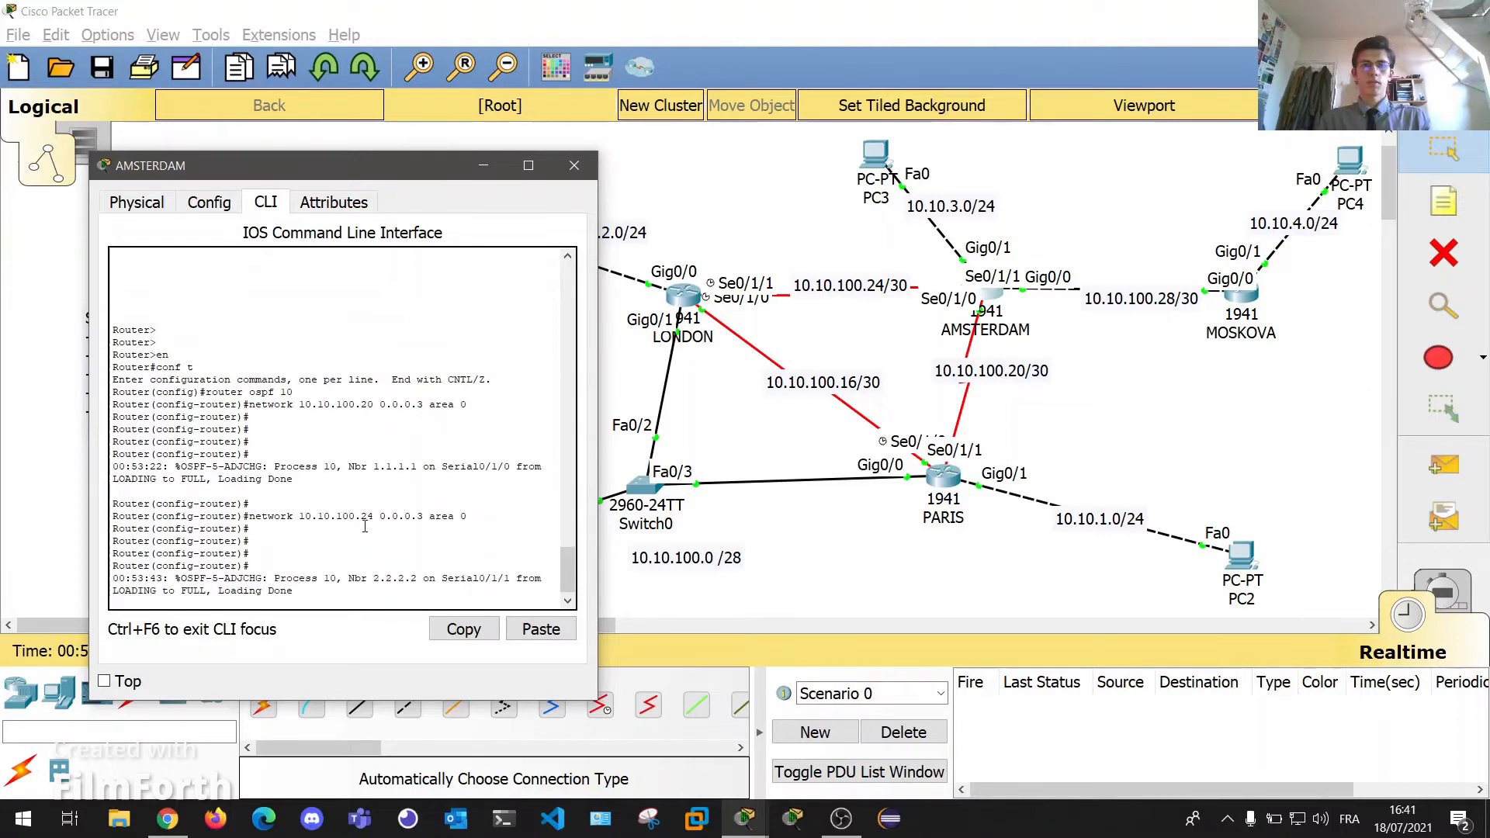
{"action": "key", "text": "Return"}
{"action": "key", "text": "Return"}
{"action": "key", "text": "Return"}
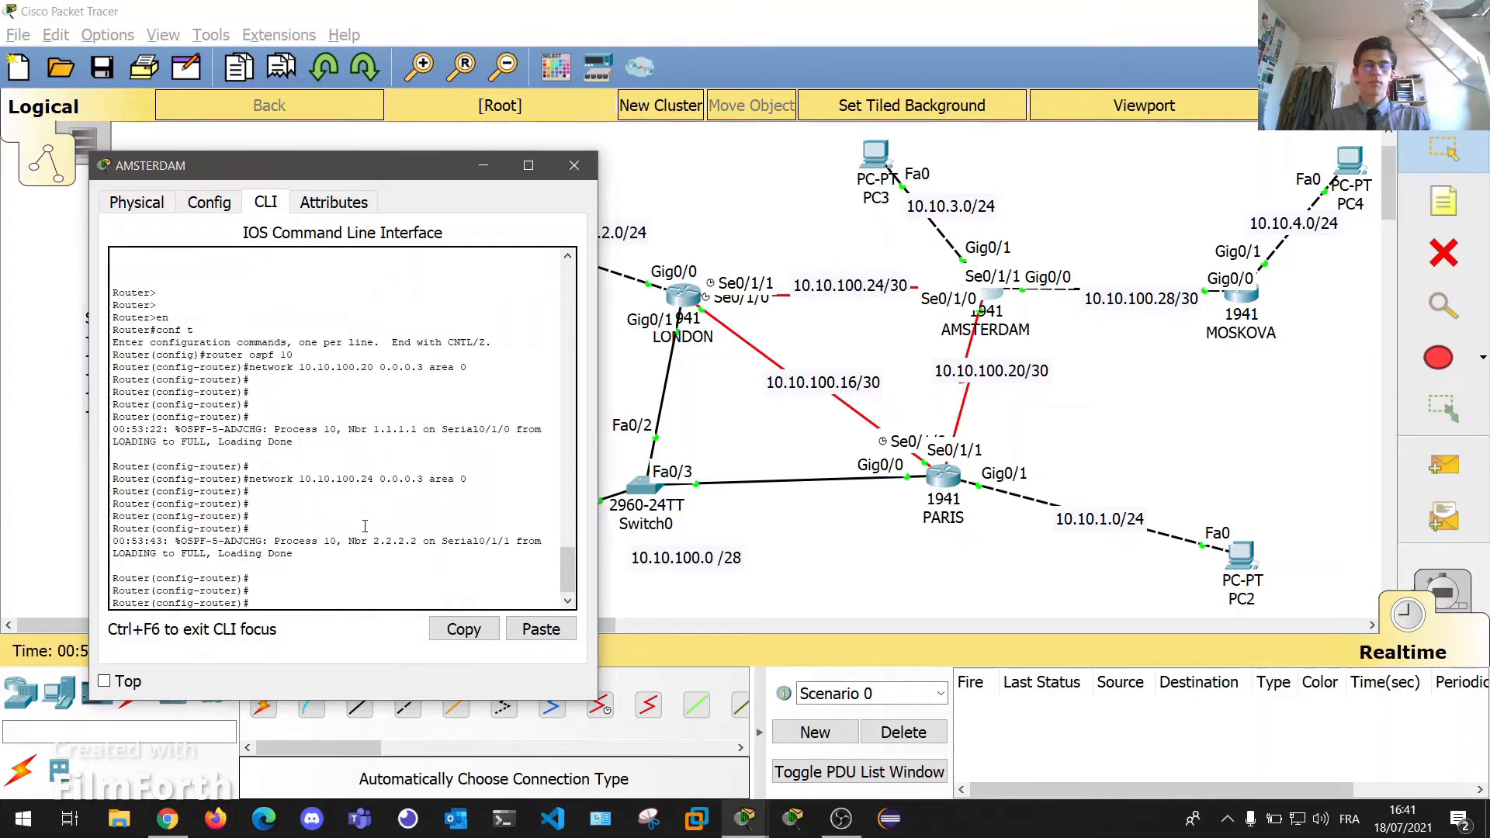
Advertise 10.10.3.0 0.0.0.255 and 10.10.100.28 0.0.0.3 in area 0, then close AMSTERDAM's console.
{"action": "type", "text": "network 10.10.3.0 0.0.0.255 area 0"}
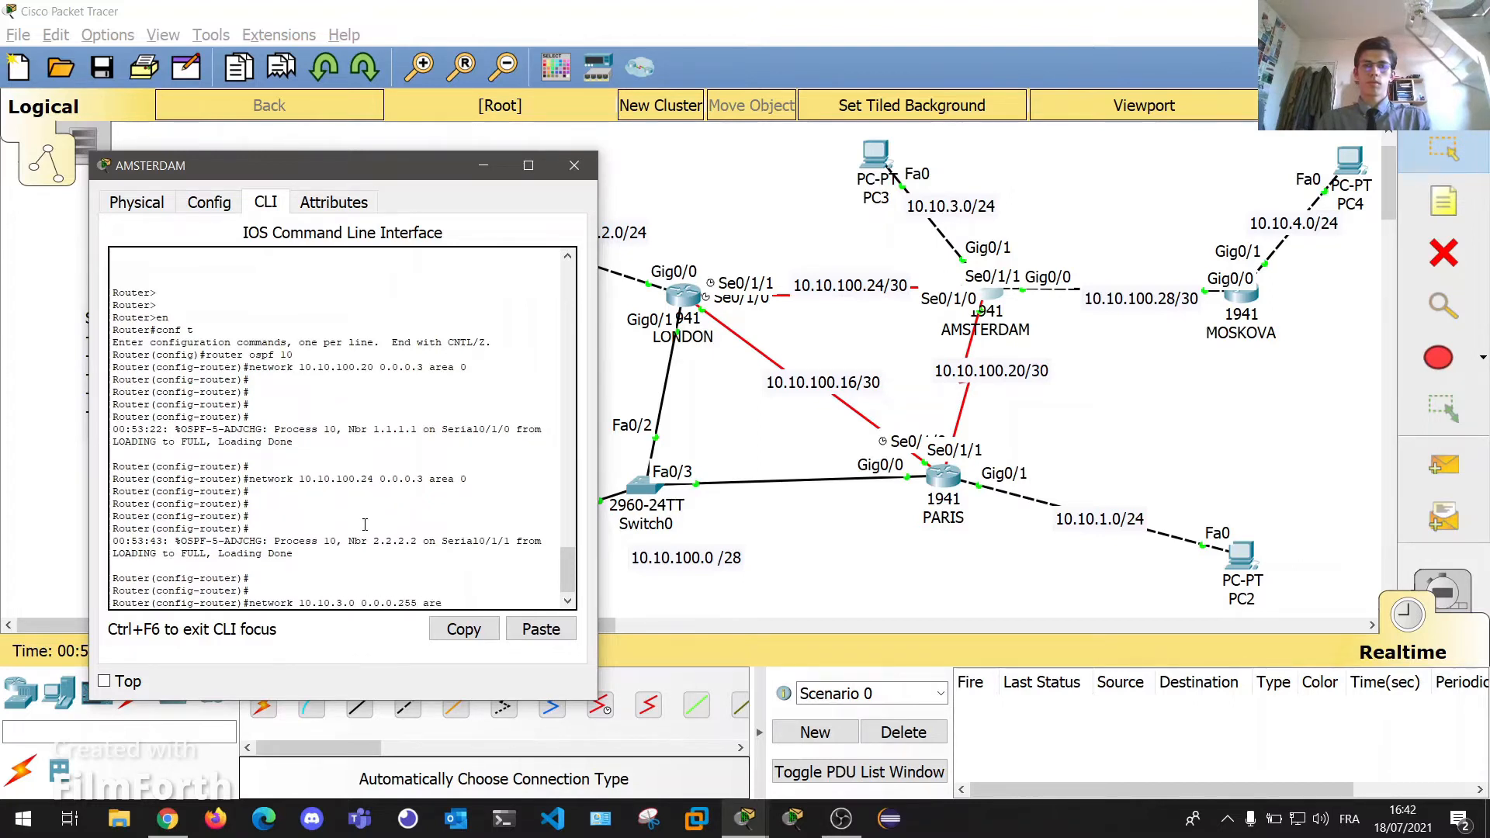
{"action": "key", "text": "Return"}
{"action": "key", "text": "Return"}
{"action": "key", "text": "Return"}
{"action": "key", "text": "Return"}
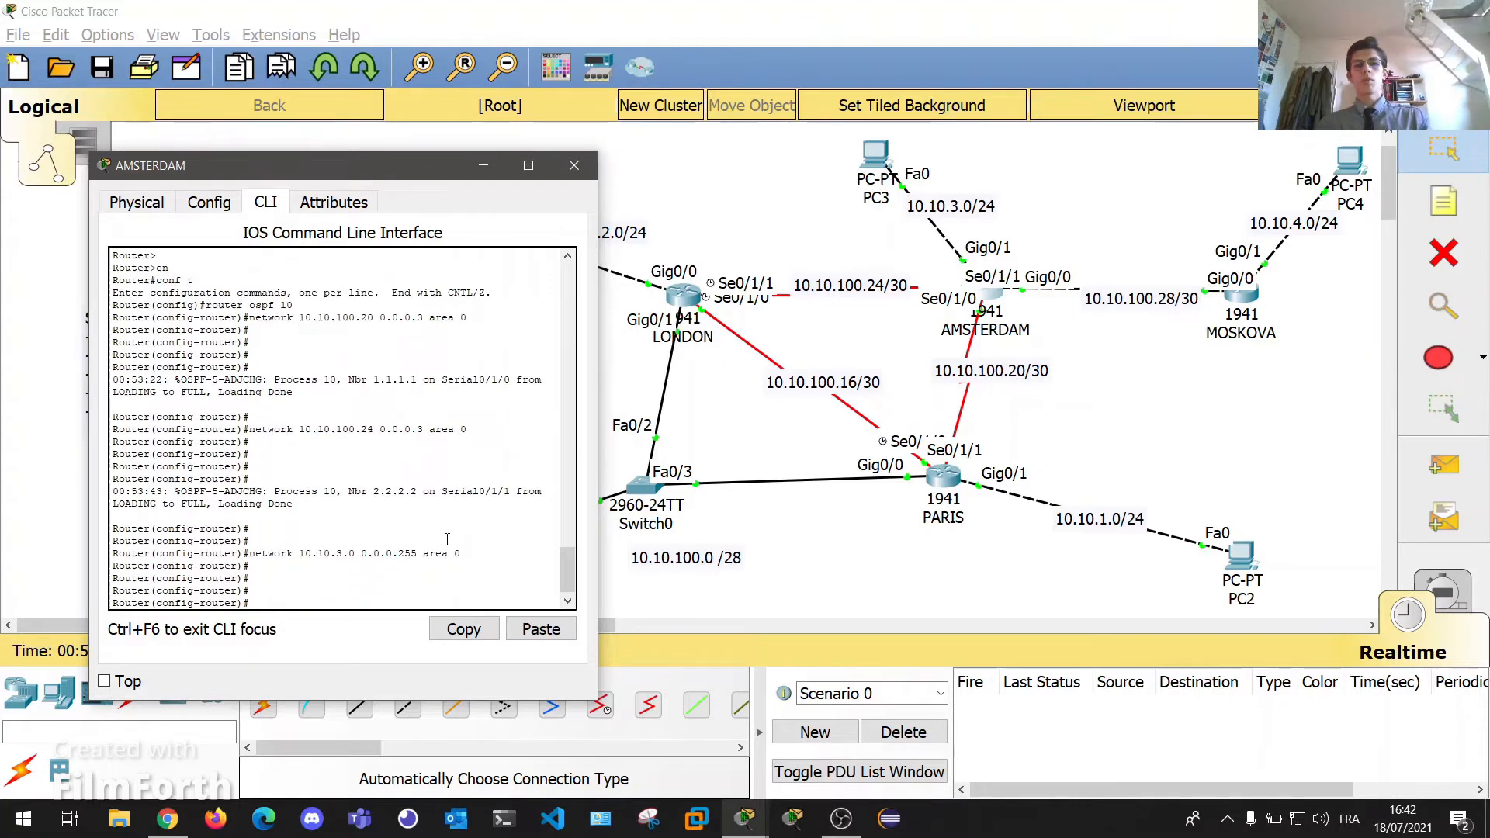
{"action": "left_click_drag", "start_coordinate": [462, 553], "coordinate": [367, 554]}
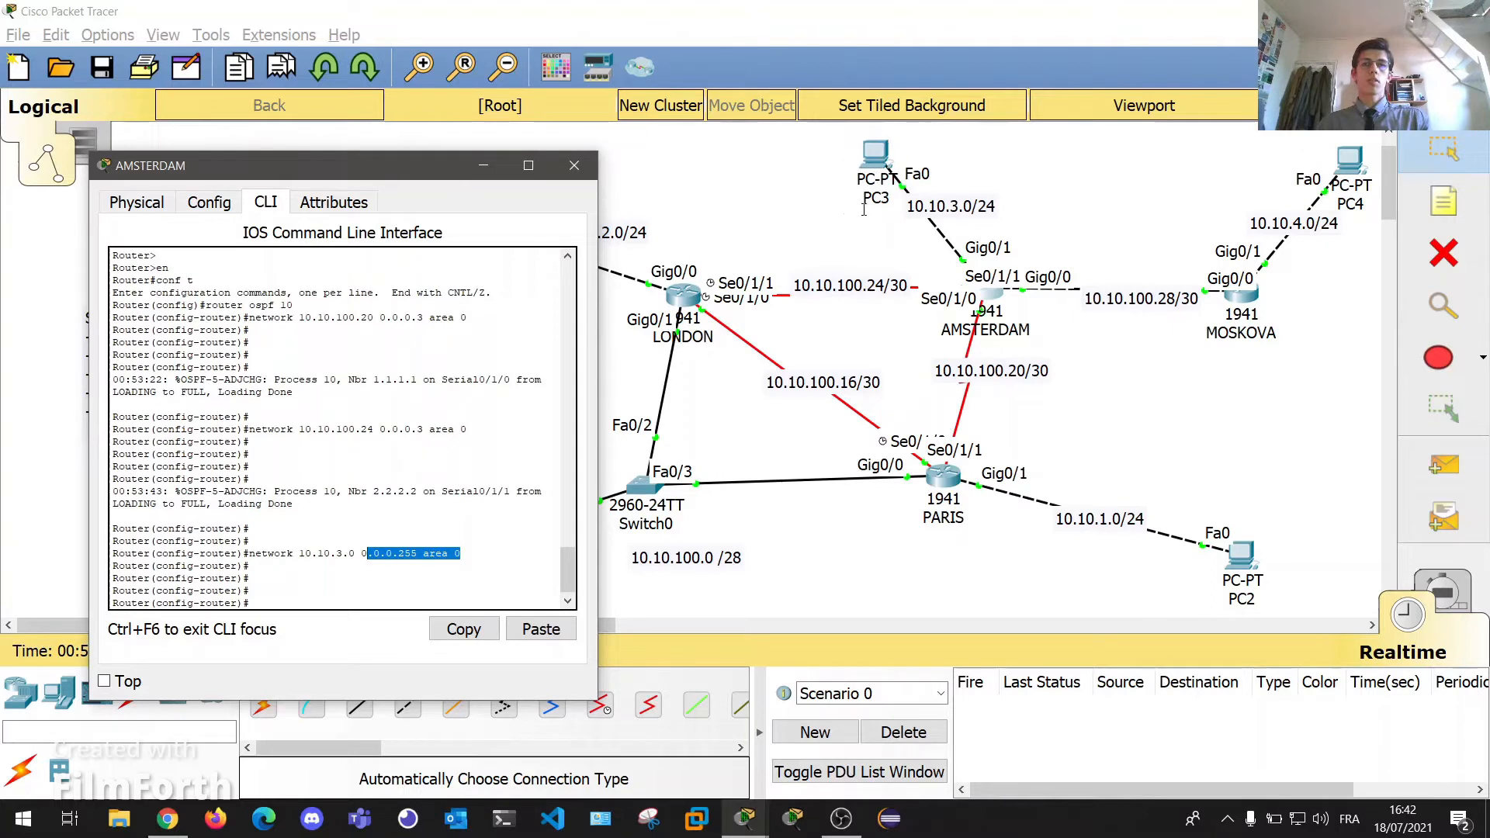
{"action": "left_click", "coordinate": [385, 604]}
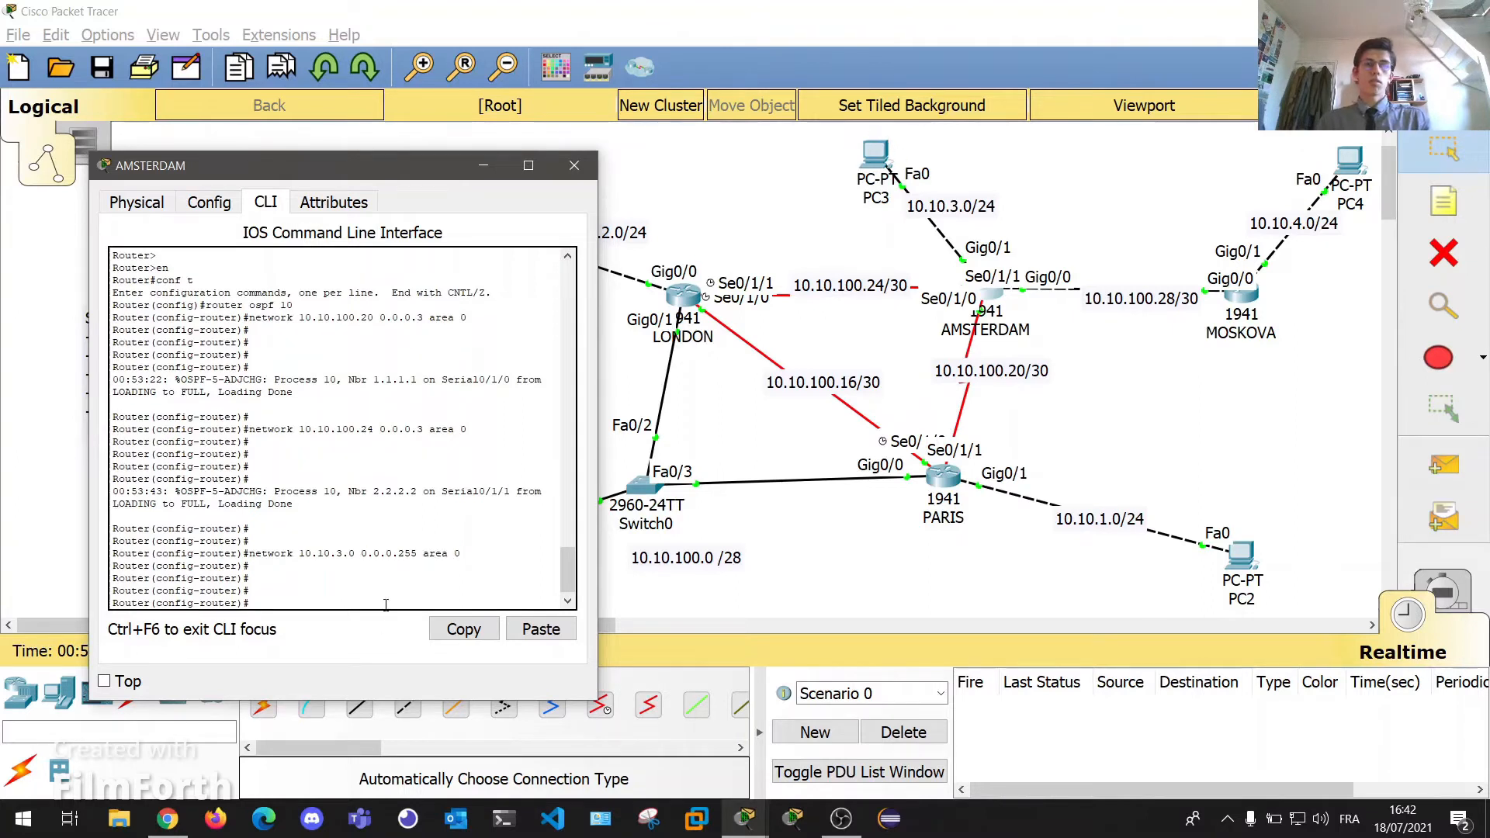
{"action": "key", "text": "Return"}
{"action": "key", "text": "Return"}
{"action": "type", "text": "n"}
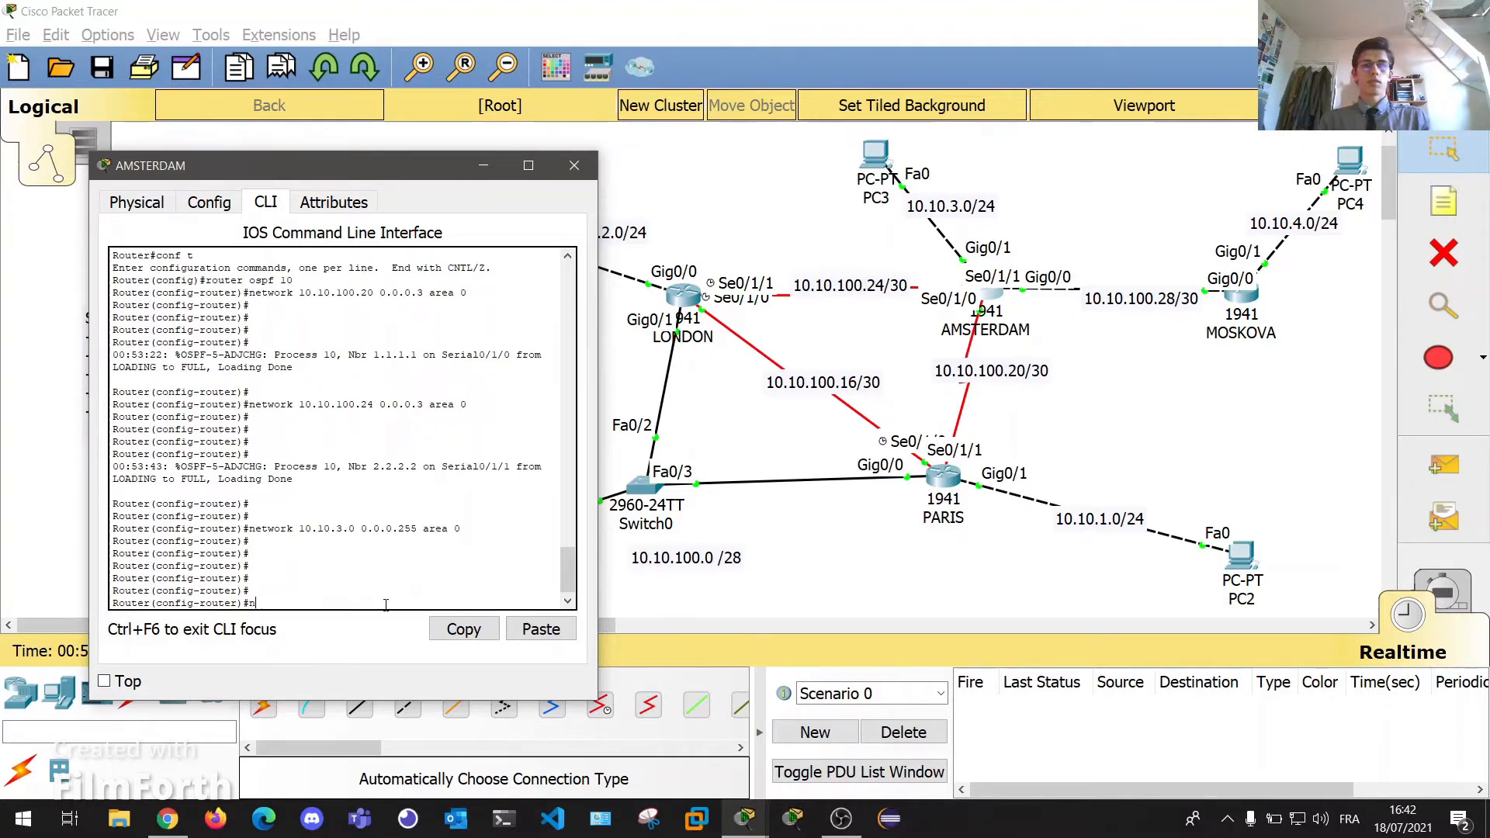
{"action": "type", "text": "etwork 10.10.100.28 area"}
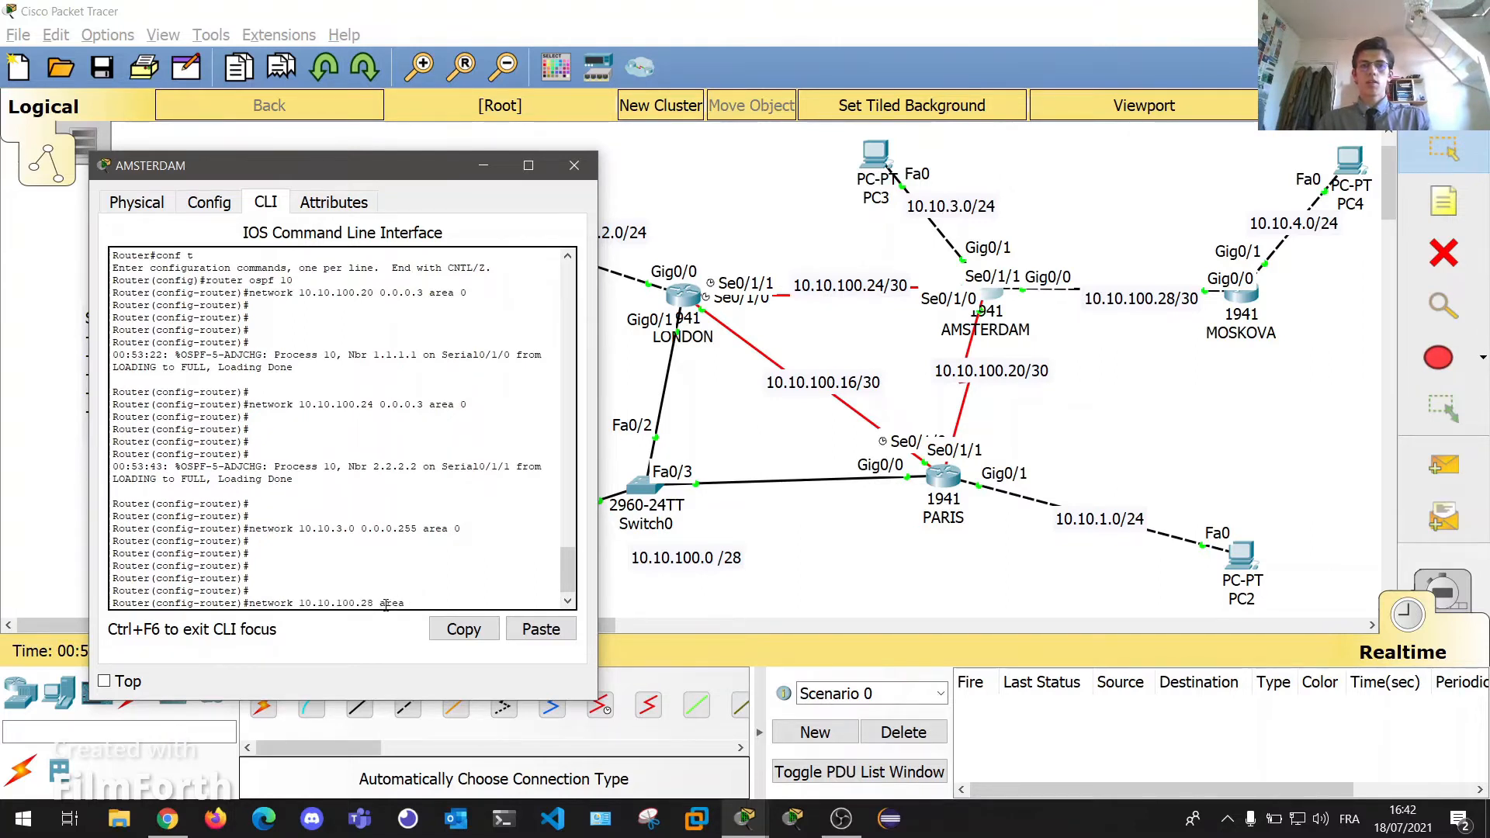
{"action": "key", "text": "BackSpace"}
{"action": "type", "text": "0.0.0.3 ar"}
{"action": "type", "text": " a"}
{"action": "type", "text": "rea 0"}
{"action": "key", "text": "Return"}
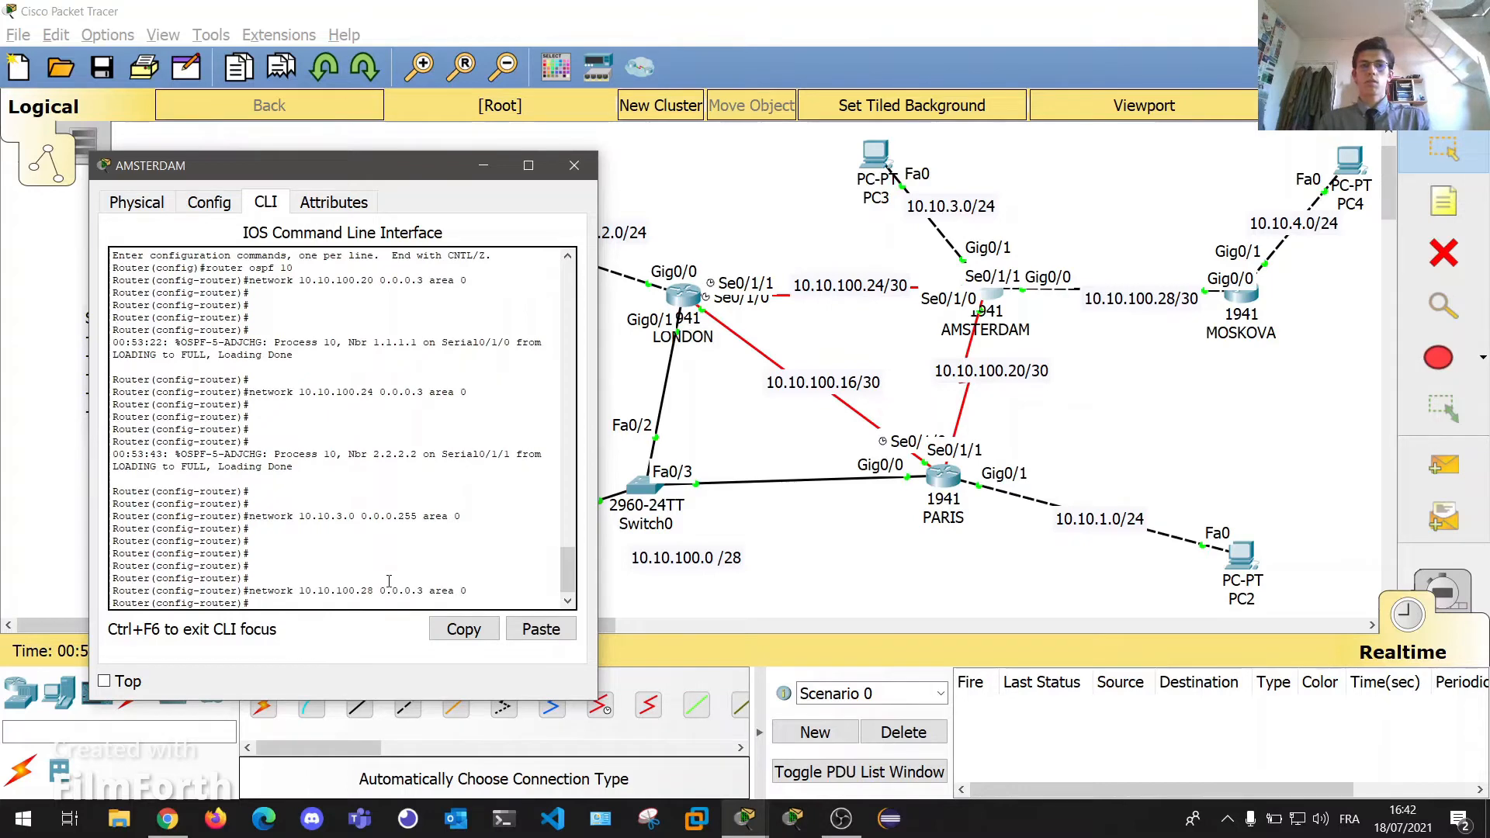
{"action": "left_click", "coordinate": [575, 166]}
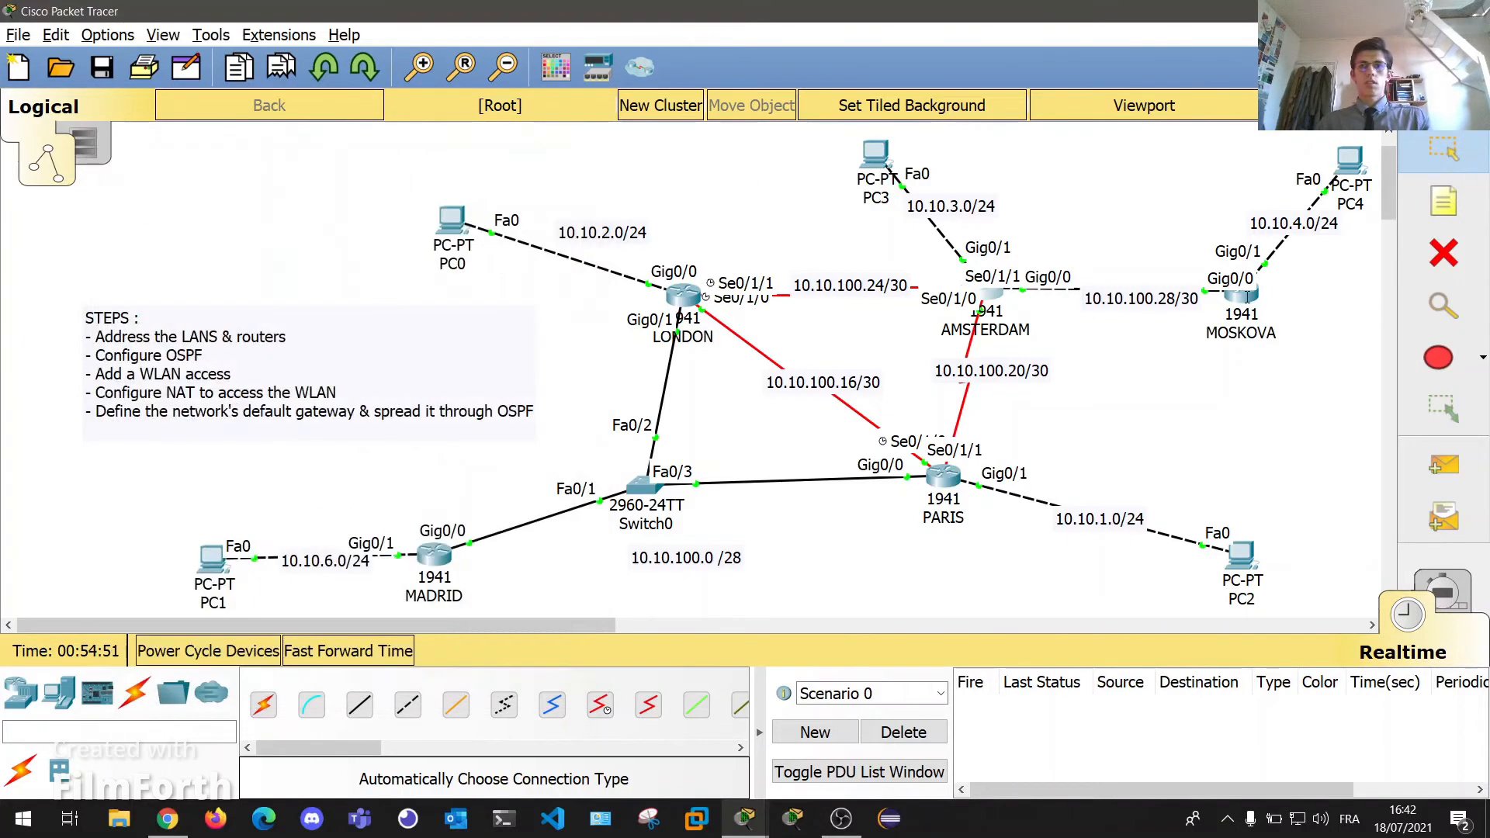
Open MOSKOVA's CLI and start OSPF process 10 in global configuration mode.
{"action": "left_click", "coordinate": [1241, 294]}
{"action": "left_click_drag", "start_coordinate": [709, 124], "coordinate": [303, 144]}
{"action": "key", "text": "Return"}
{"action": "key", "text": "Return"}
{"action": "key", "text": "Return"}
{"action": "key", "text": "Return"}
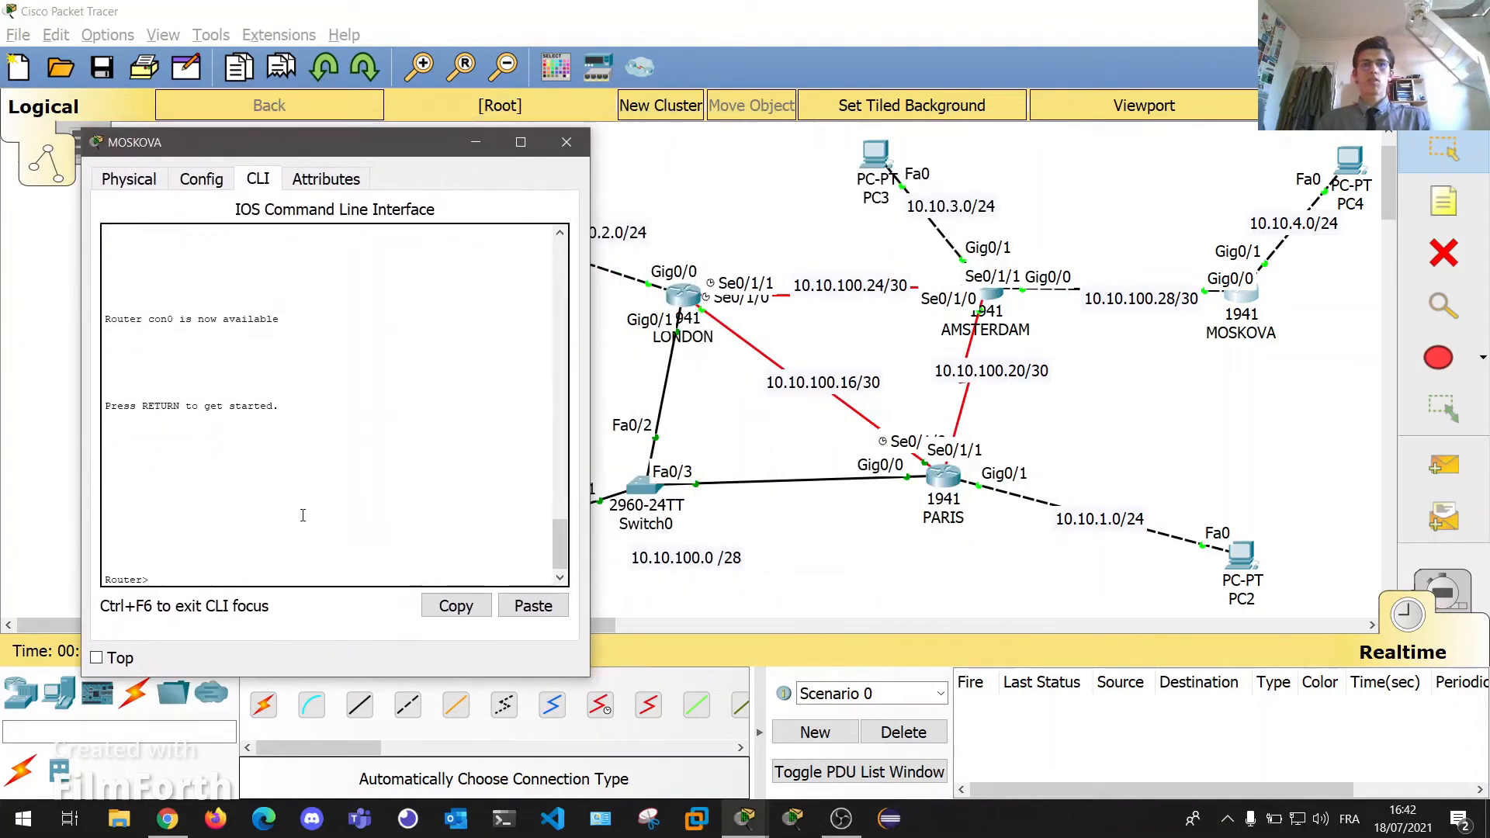
{"action": "type", "text": "en"}
{"action": "key", "text": "Return"}
{"action": "type", "text": "conf t"}
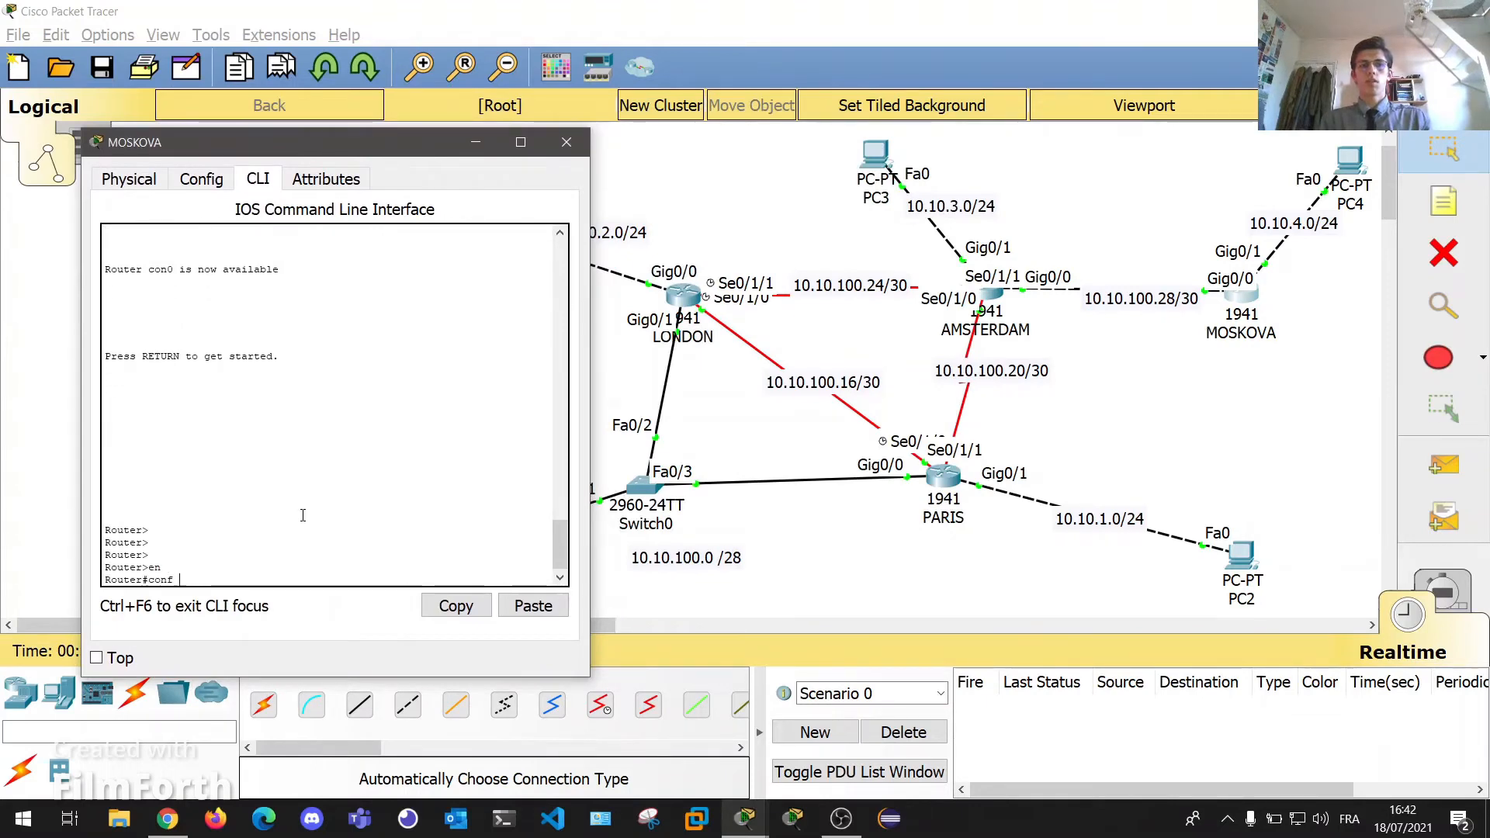
{"action": "key", "text": "Return"}
{"action": "type", "text": "rout"}
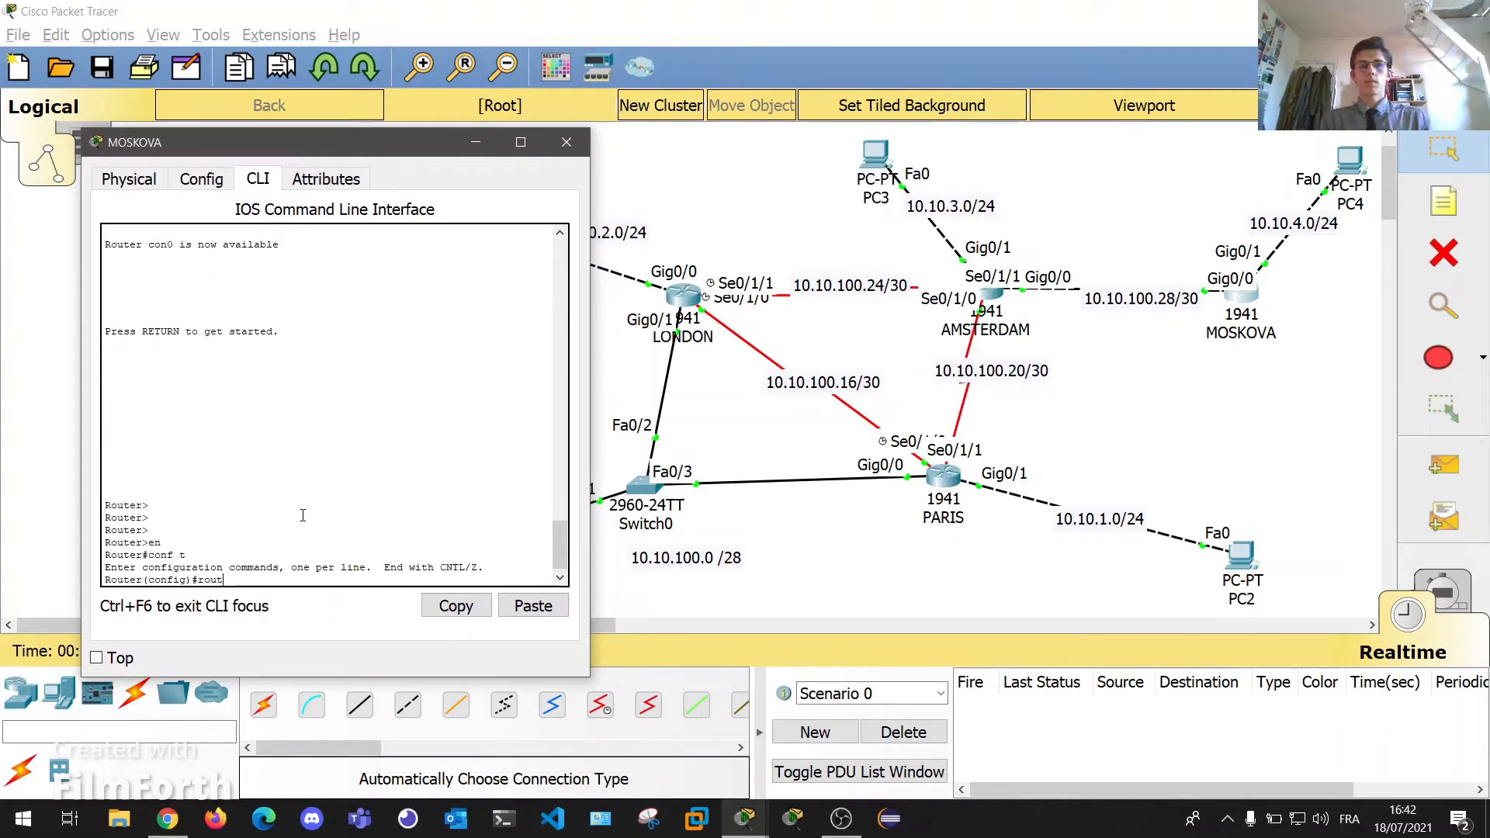
{"action": "type", "text": "er ospf 10"}
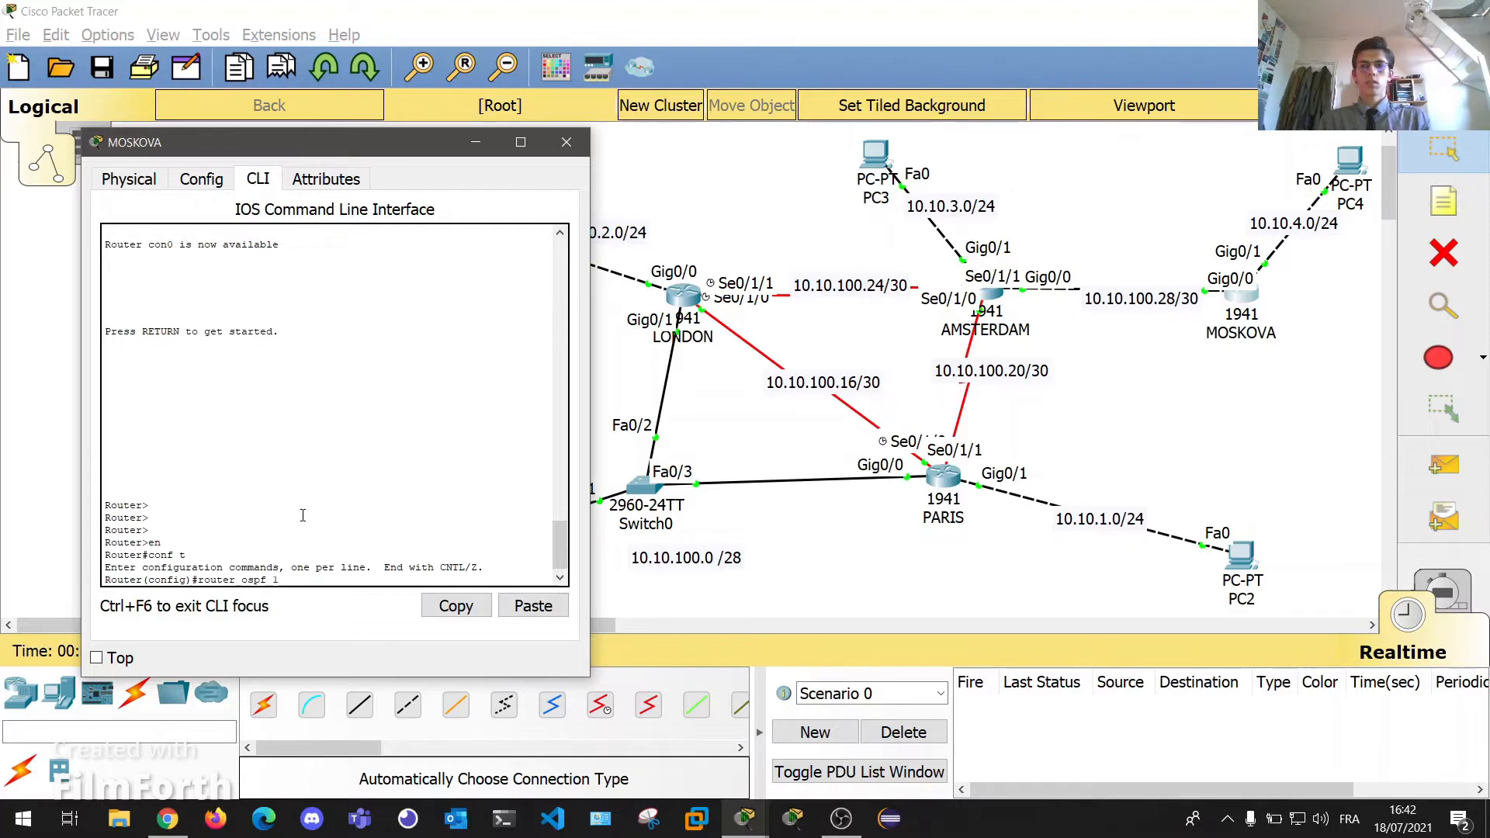
{"action": "key", "text": "Return"}
Set MOSKOVA's OSPF router ID to 4.4.4.4.
{"action": "type", "text": "ip a"}
{"action": "key", "text": "BackSpace"}
{"action": "key", "text": "BackSpace"}
{"action": "key", "text": "BackSpace"}
{"action": "key", "text": "BackSpace"}
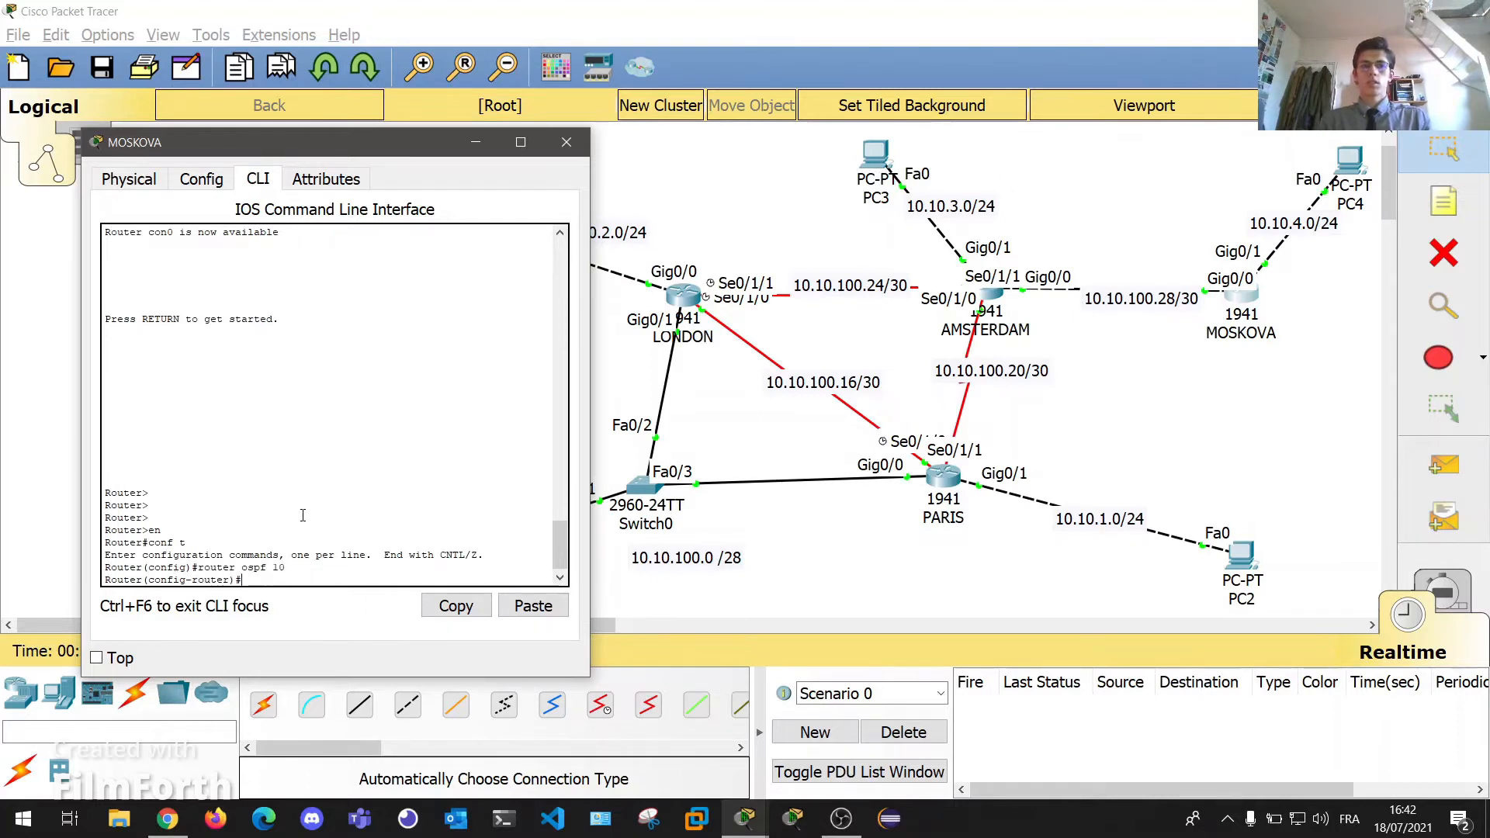
{"action": "type", "text": "router"}
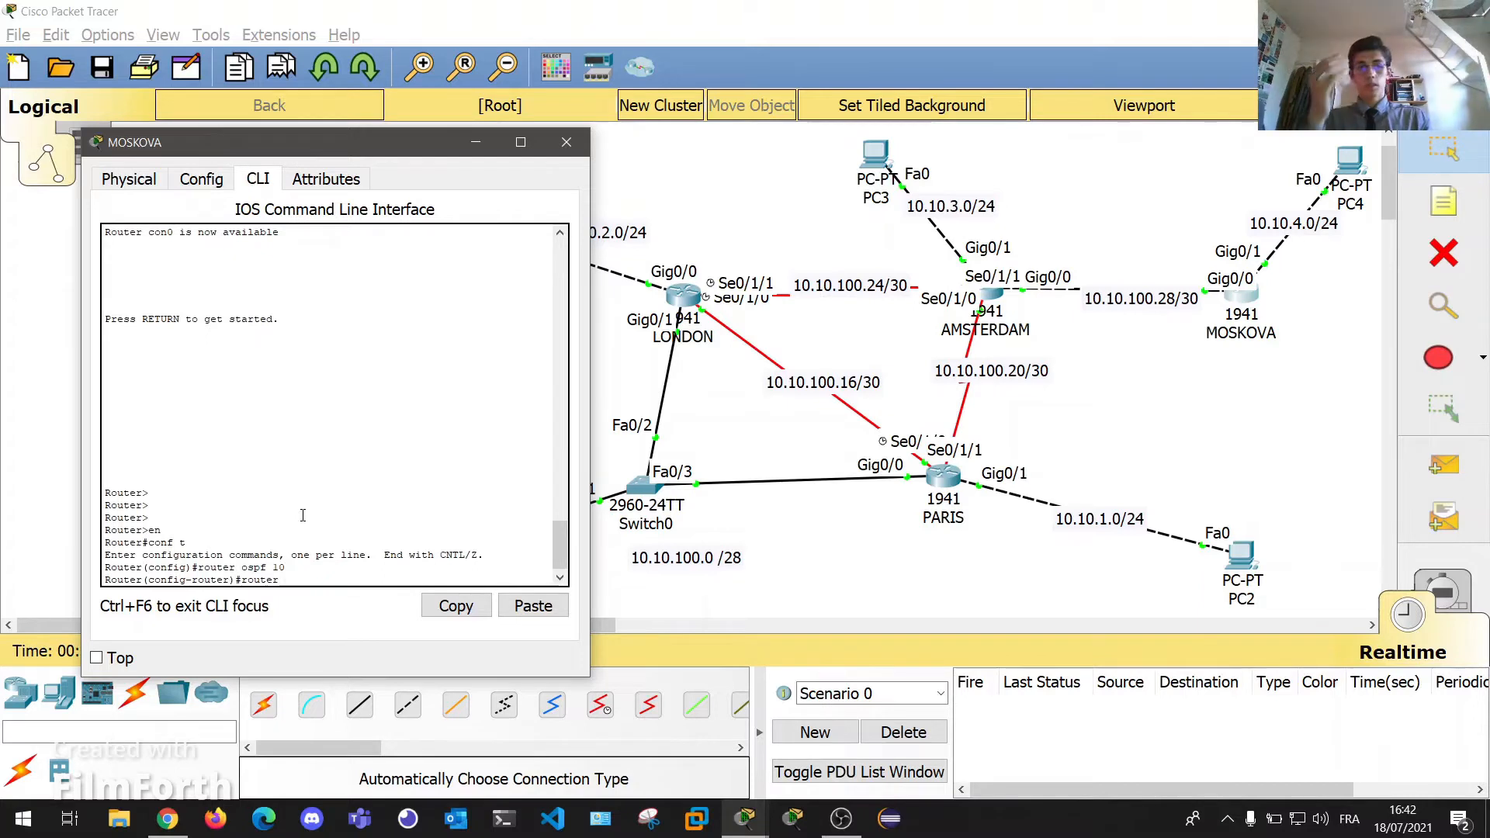
{"action": "type", "text": "-id"}
{"action": "type", "text": "1"}
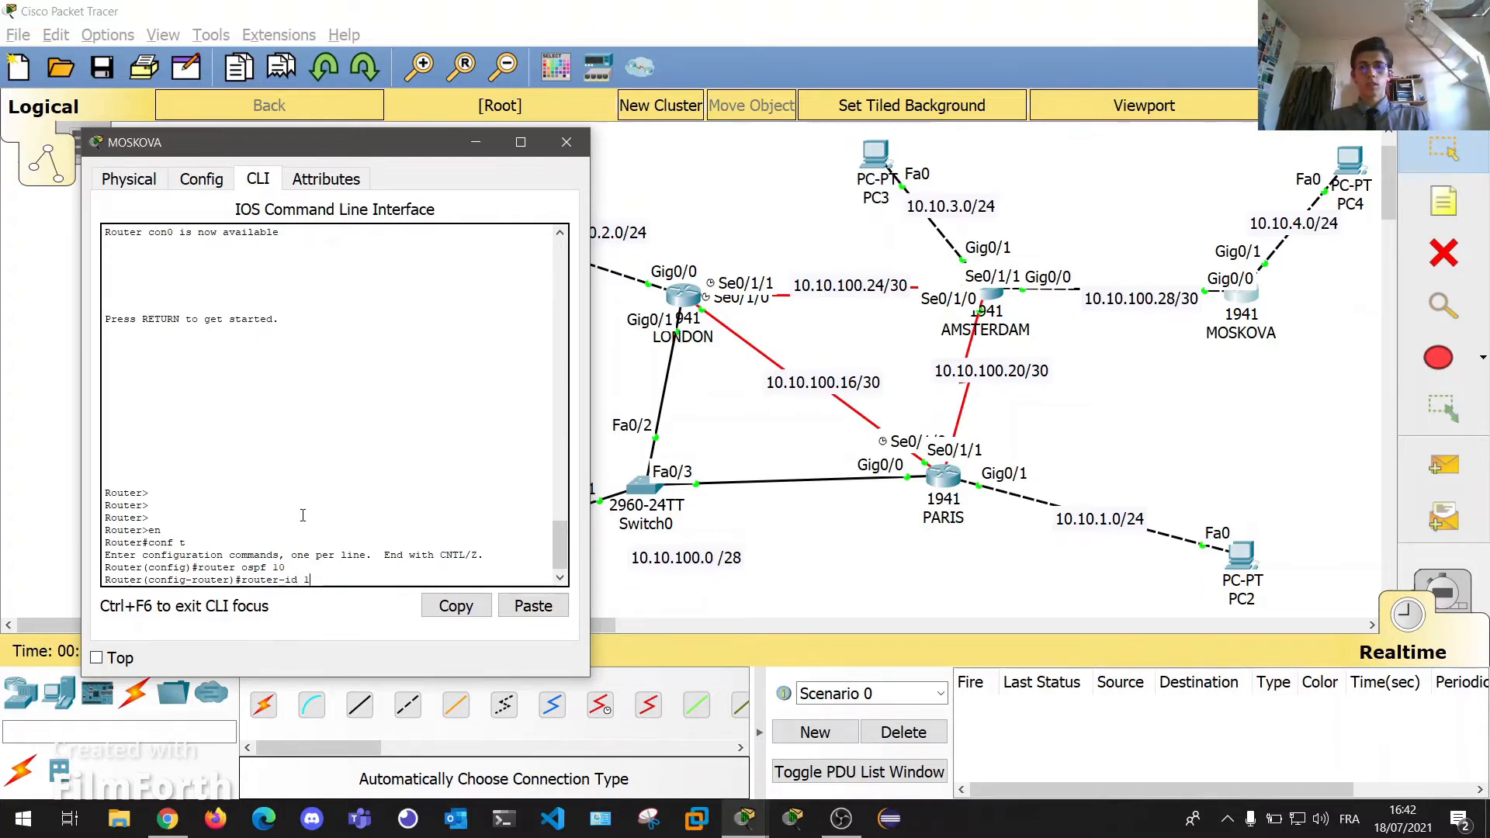
{"action": "type", "text": "0.10.1"}
{"action": "type", "text": "1"}
{"action": "type", "text": " 4.4.4.4"}
{"action": "key", "text": "Return"}
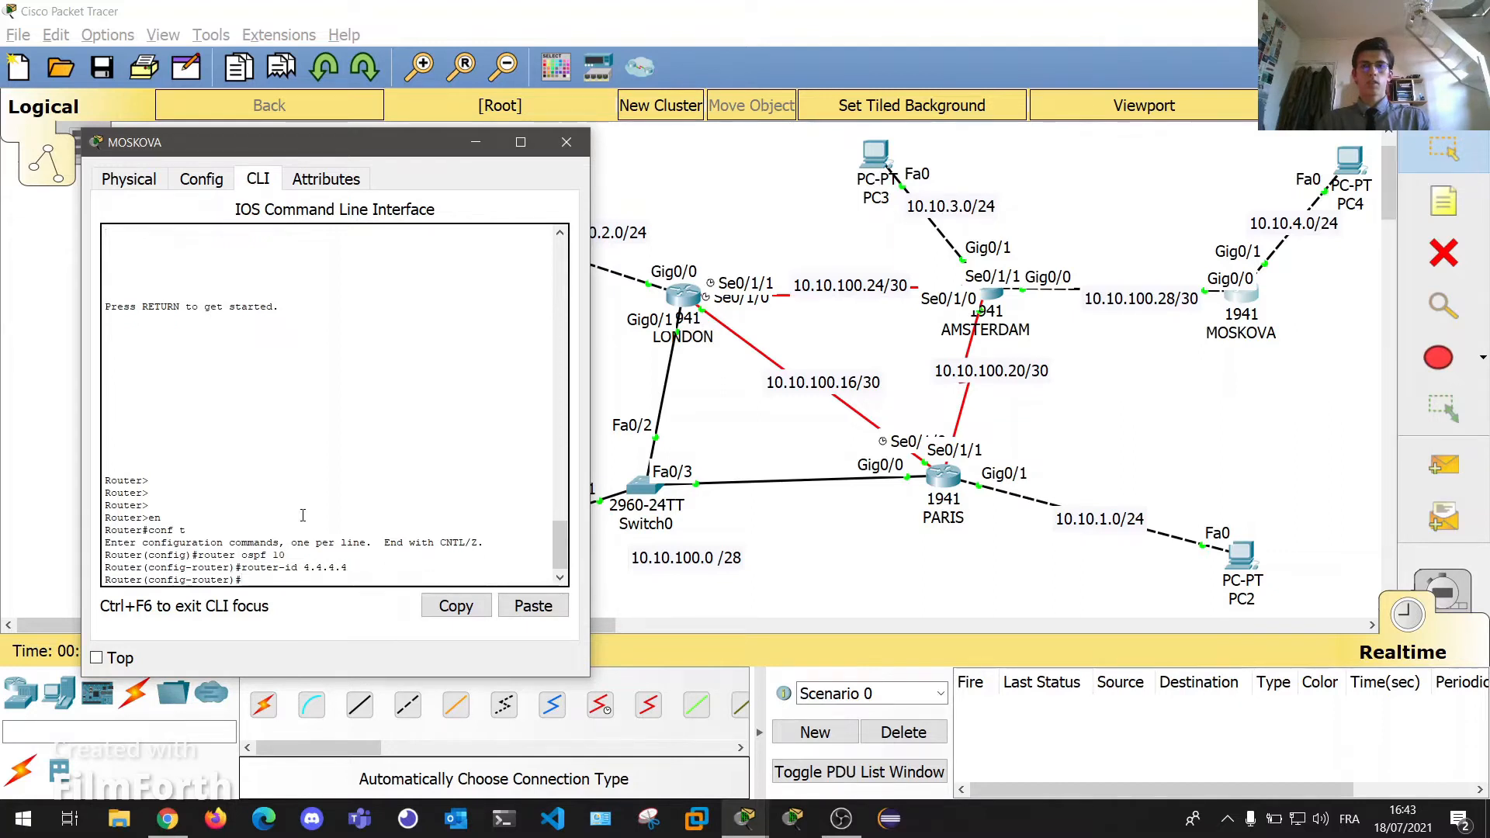
Advertise 10.10.100.28 0.0.0.3 and 10.10.4.0 0.0.0.255 in area 0.
{"action": "type", "text": "network 10.10.100.28 "}
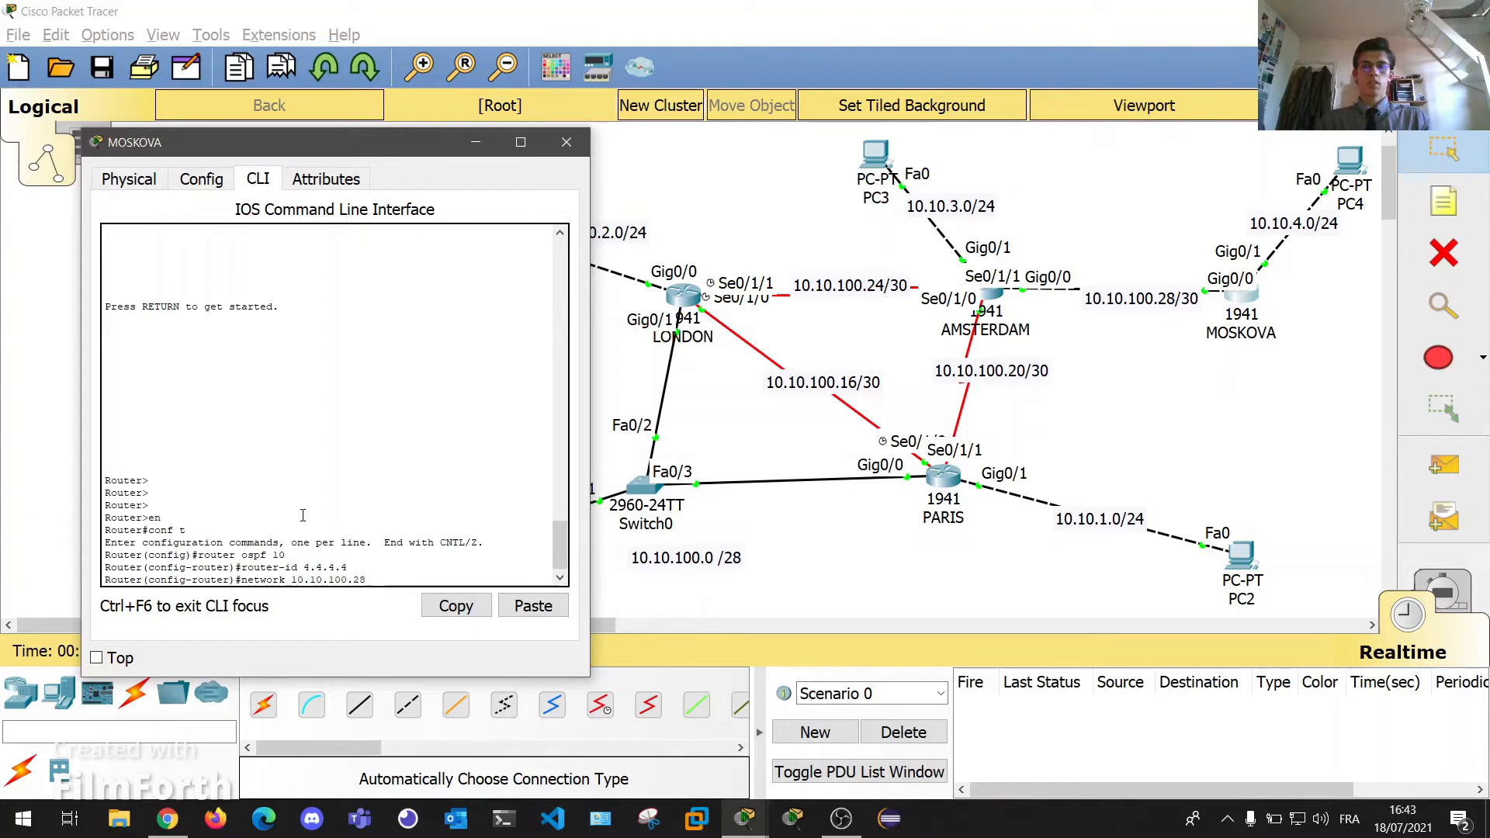
{"action": "type", "text": "0.0.0.3 area 0"}
{"action": "key", "text": "Return"}
{"action": "key", "text": "Return"}
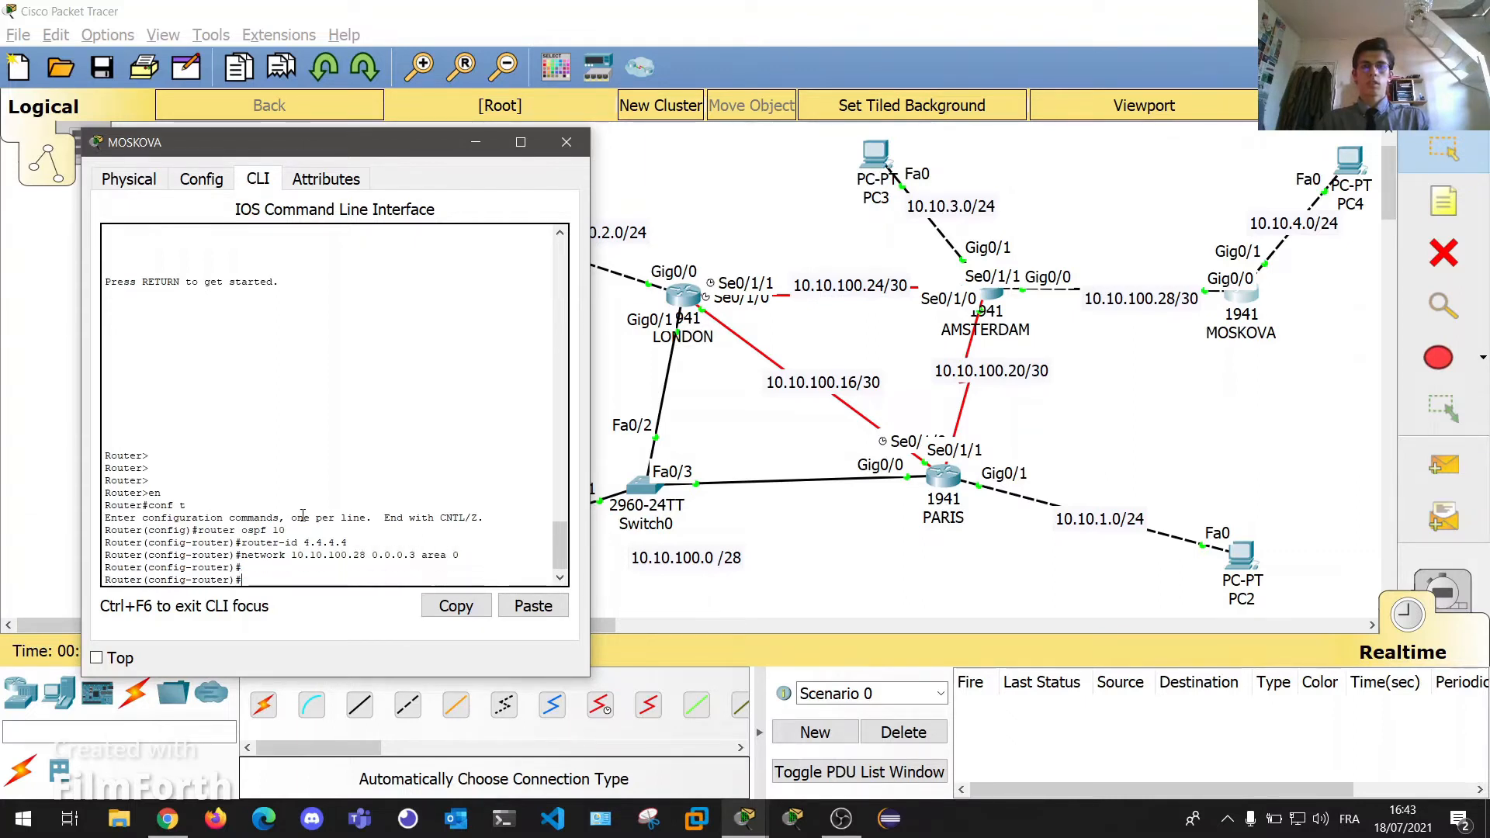
{"action": "type", "text": "network 10.10.100."}
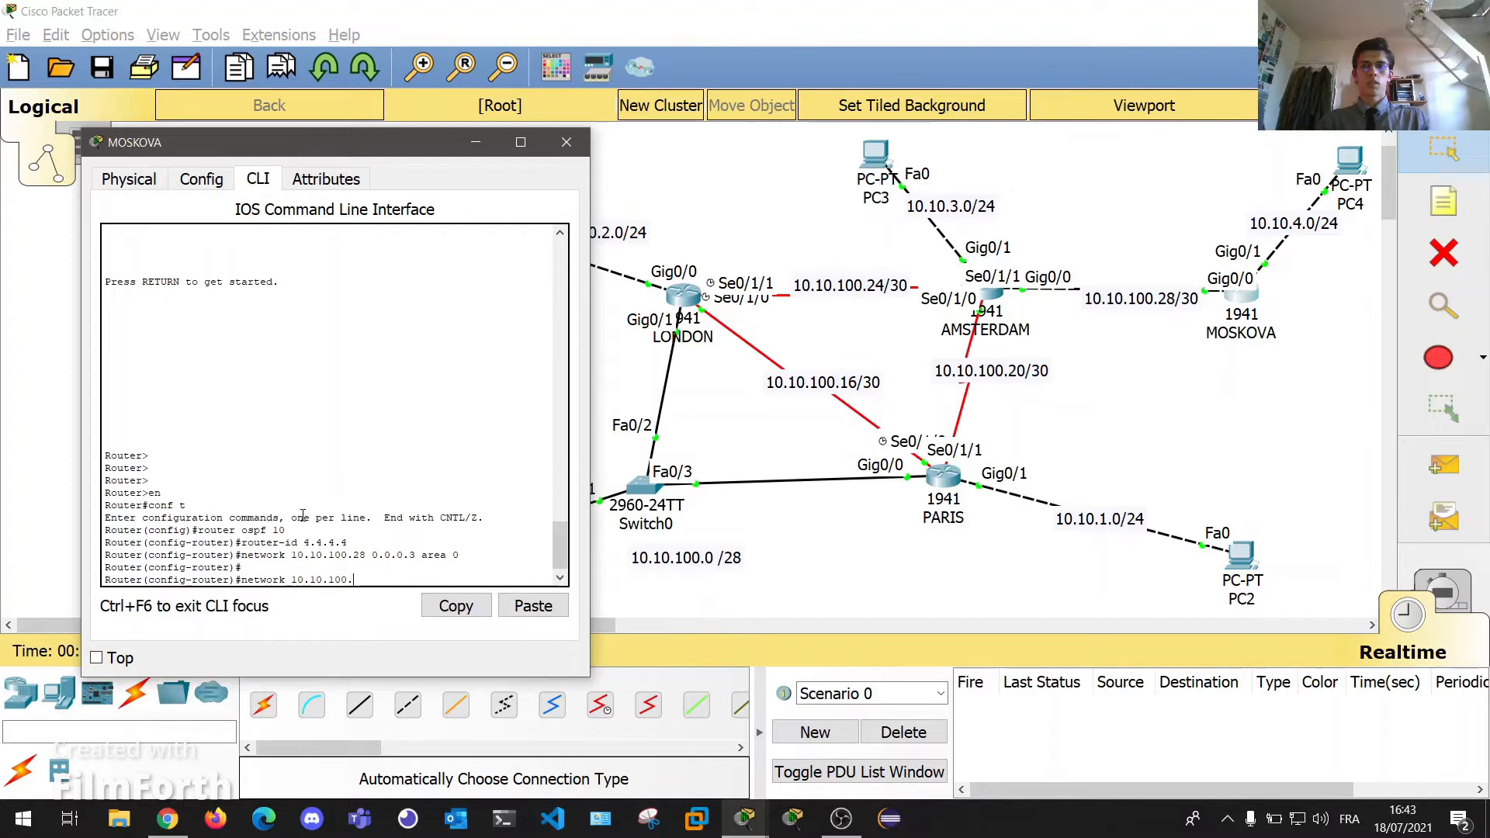
{"action": "type", "text": "4"}
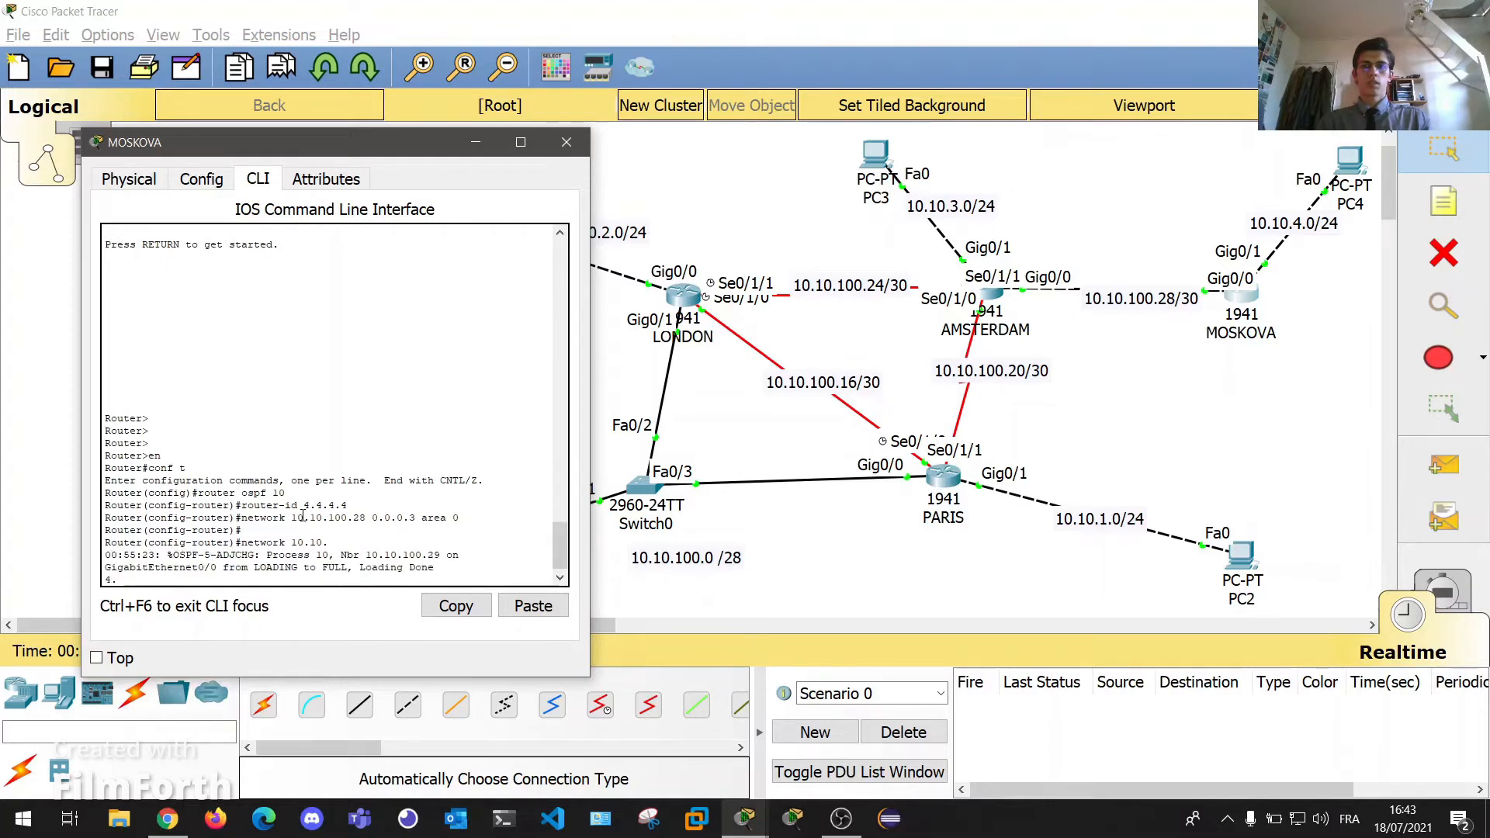
{"action": "type", "text": ".0 0.0.0.255"}
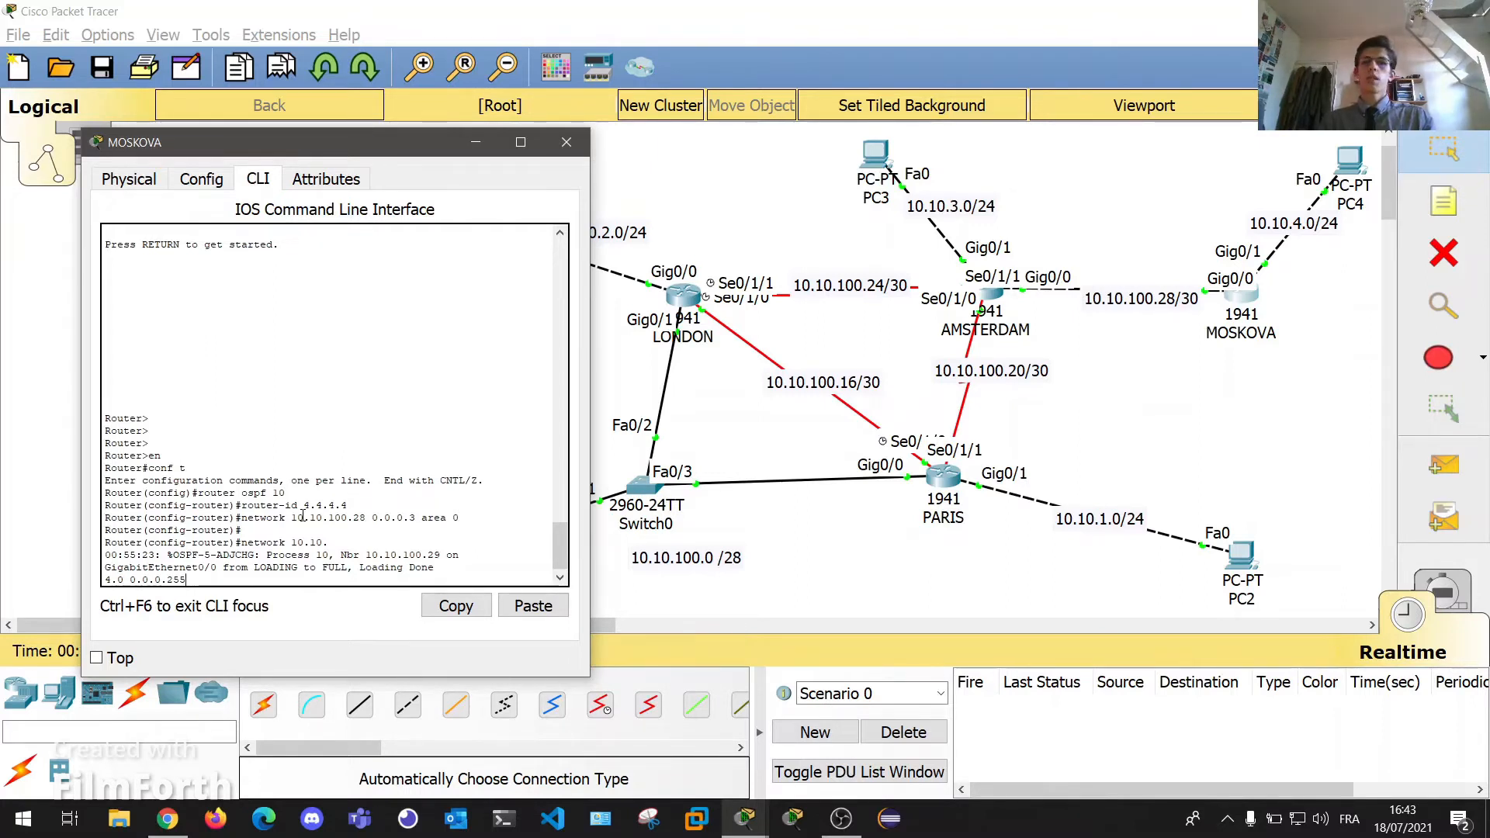
{"action": "type", "text": " area 0"}
{"action": "key", "text": "Return"}
{"action": "key", "text": "Return"}
{"action": "key", "text": "Return"}
{"action": "key", "text": "Return"}
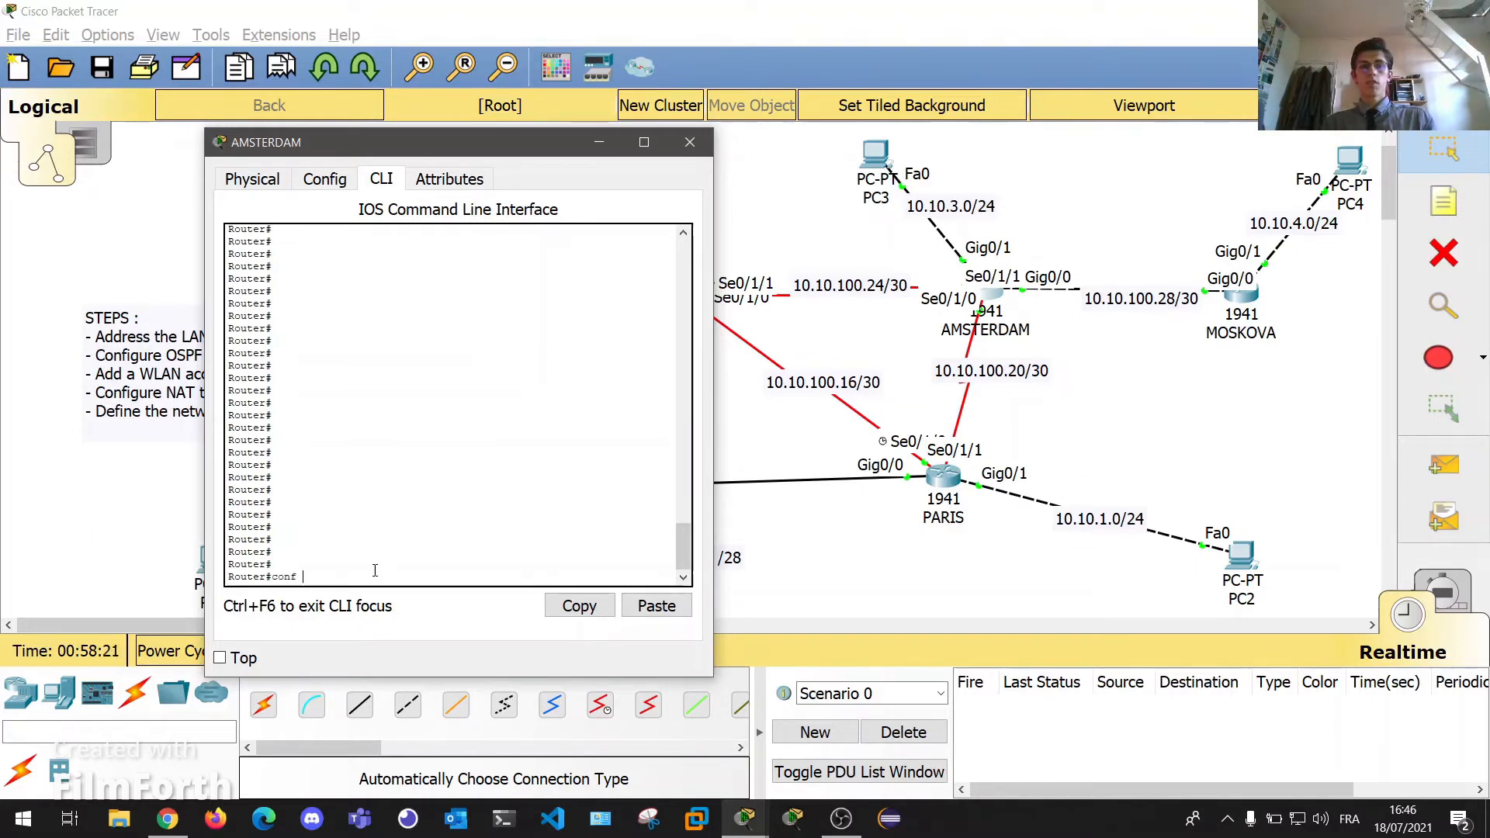
Set AMSTERDAM's OSPF 10 router ID to 3.3.3.3.
{"action": "type", "text": "t"}
{"action": "key", "text": "Return"}
{"action": "type", "text": "router ospf 1"}
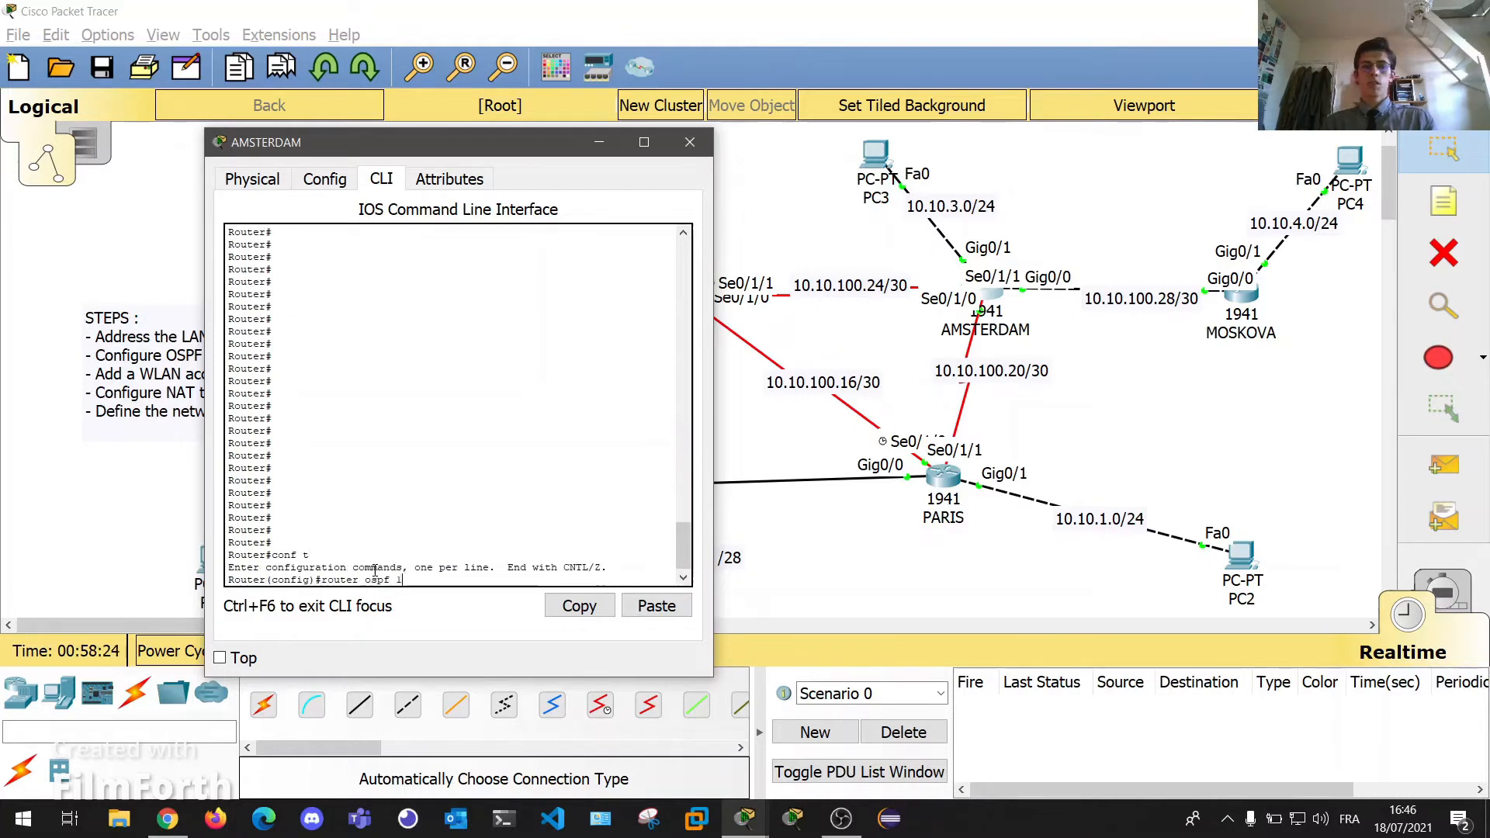
{"action": "type", "text": "0"}
{"action": "key", "text": "Return"}
{"action": "key", "text": "Return"}
{"action": "key", "text": "Return"}
{"action": "type", "text": "router)#ro"}
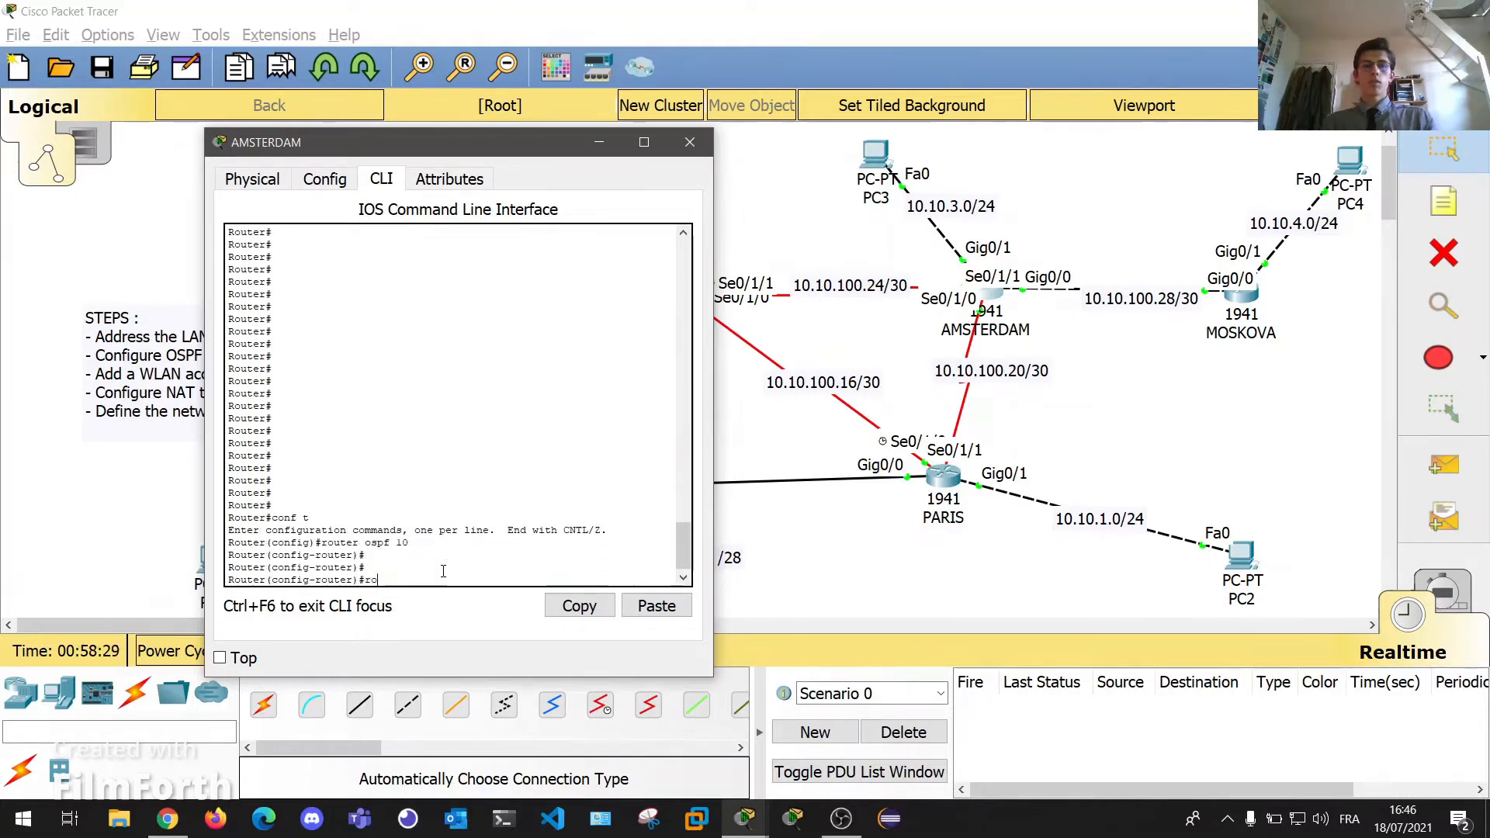
{"action": "key", "text": "Tab"}
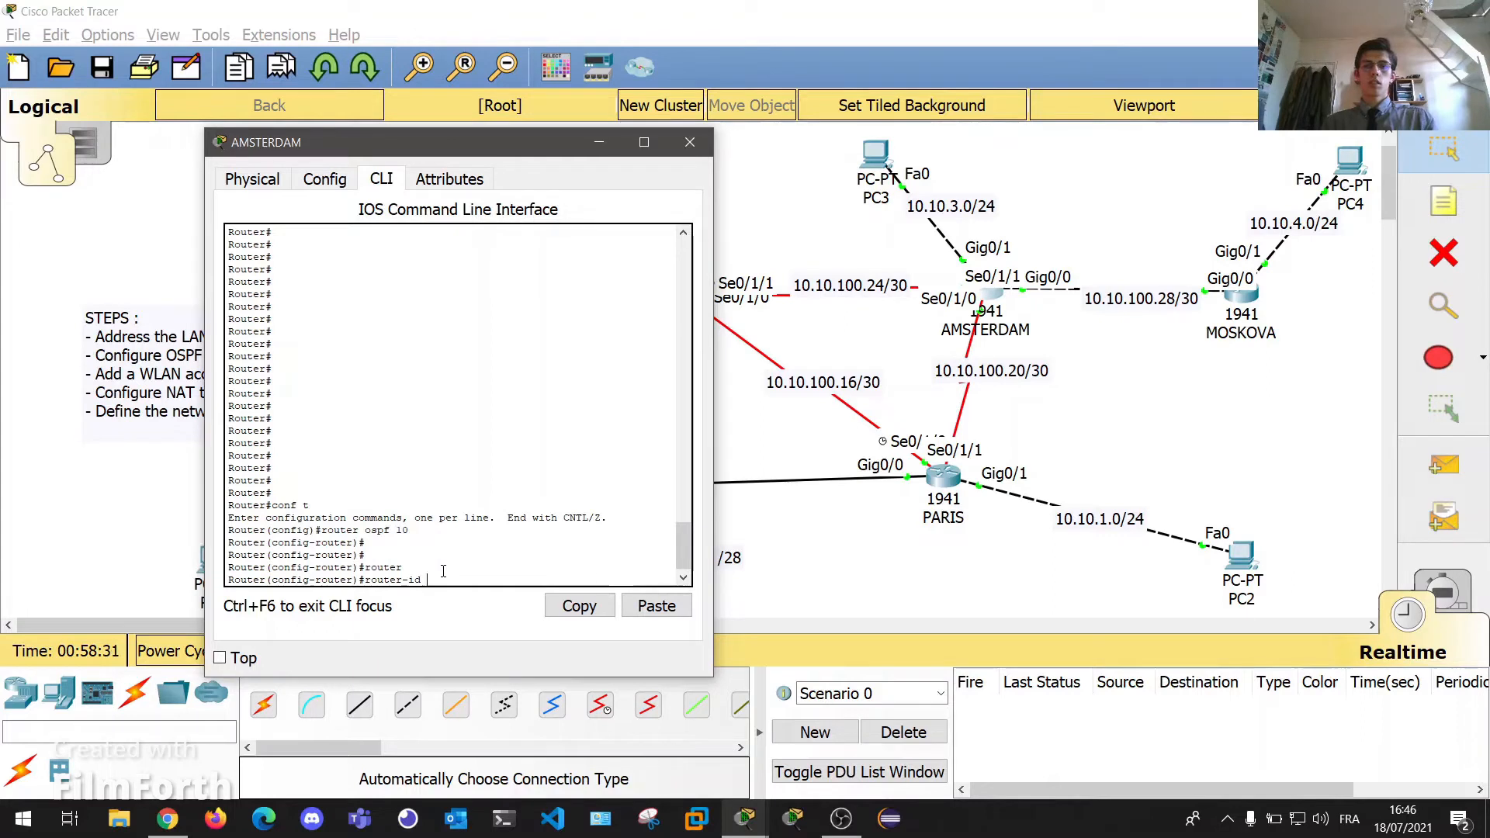
{"action": "type", "text": "3.3.3.3"}
{"action": "key", "text": "Return"}
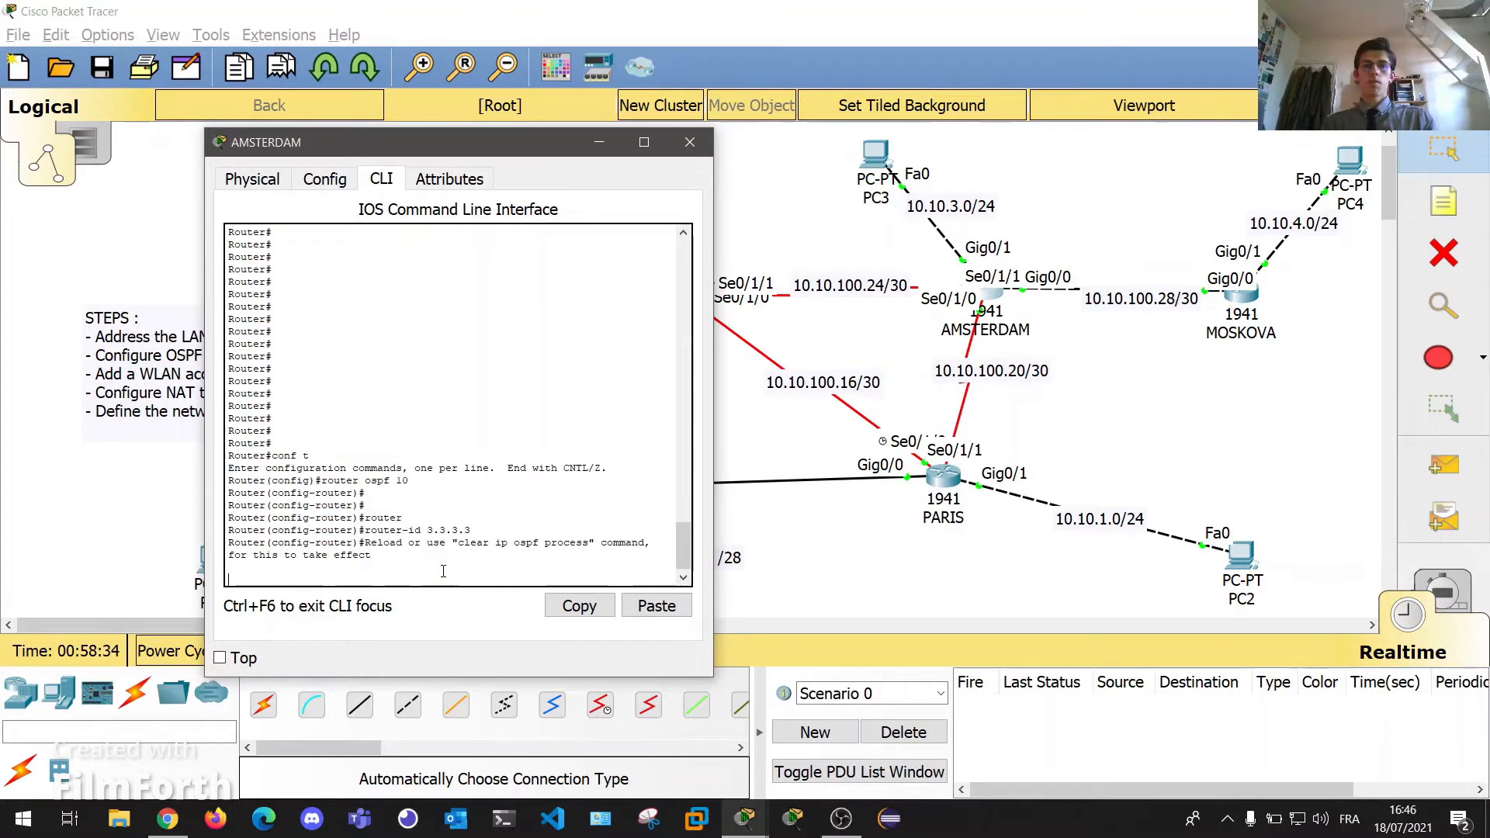
{"action": "key", "text": "Return"}
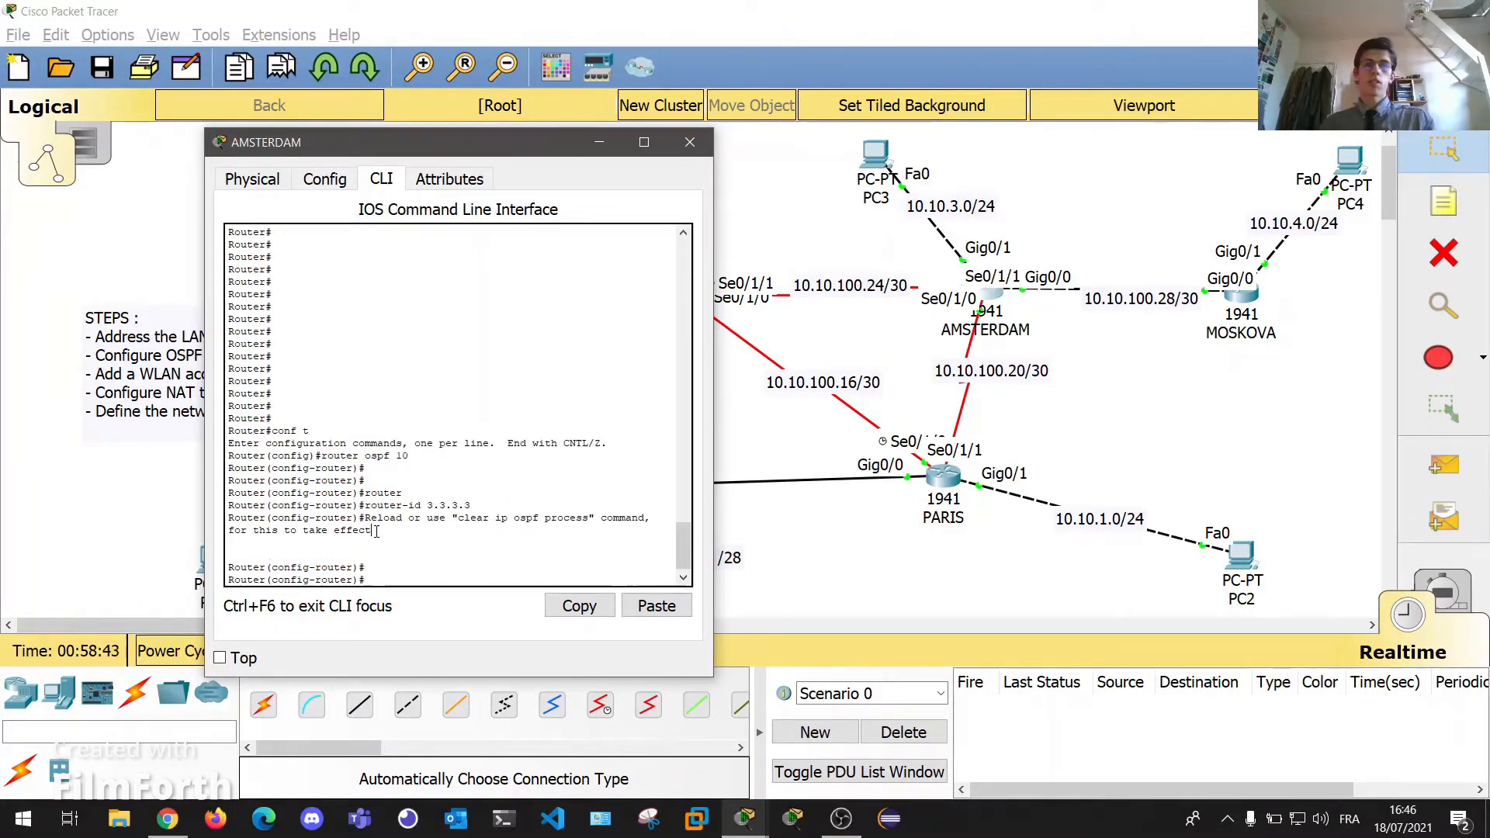
{"action": "left_click_drag", "start_coordinate": [377, 532], "coordinate": [367, 518]}
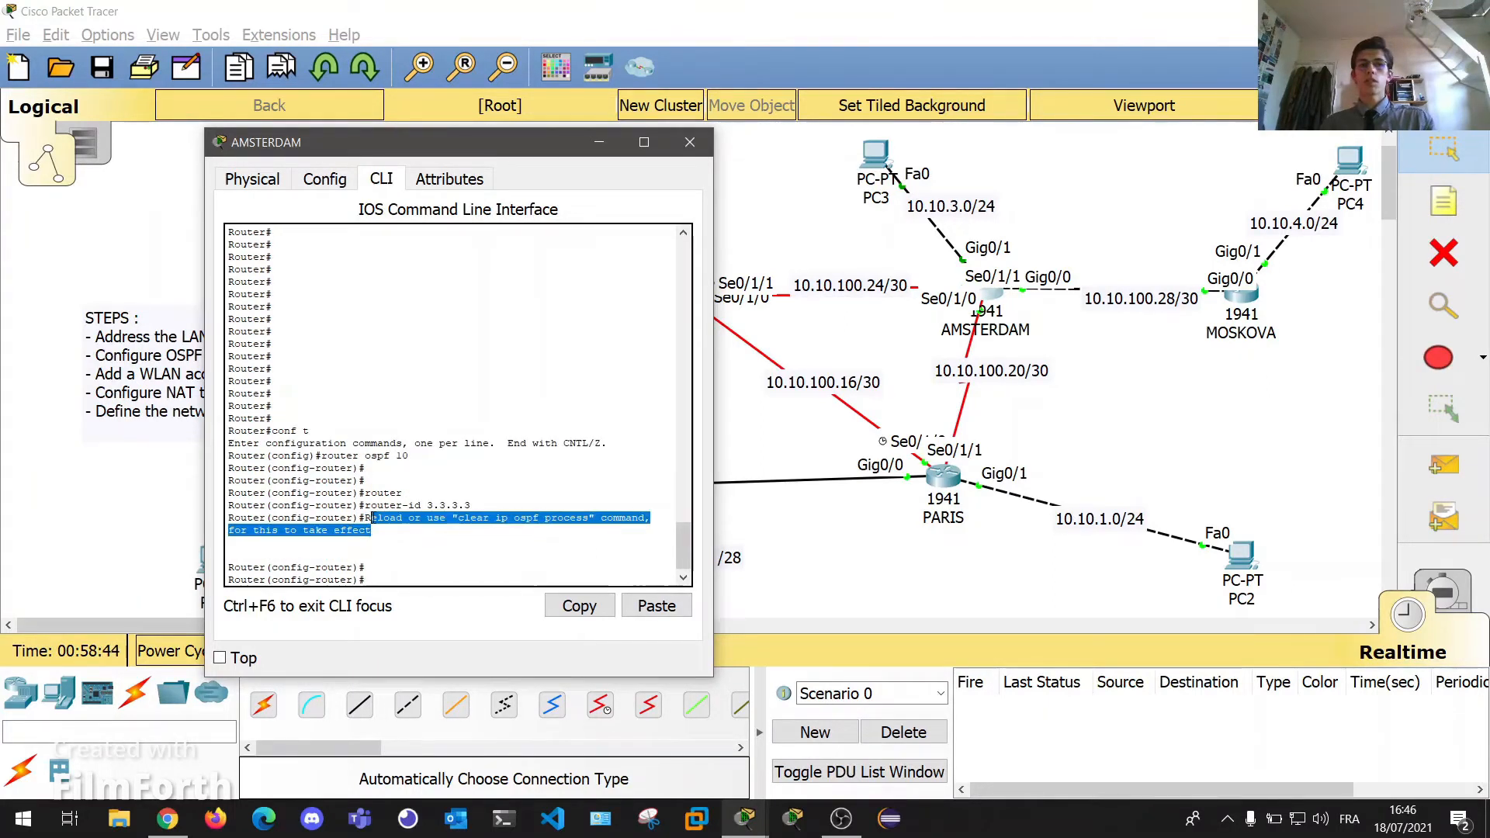
{"action": "left_click", "coordinate": [491, 565]}
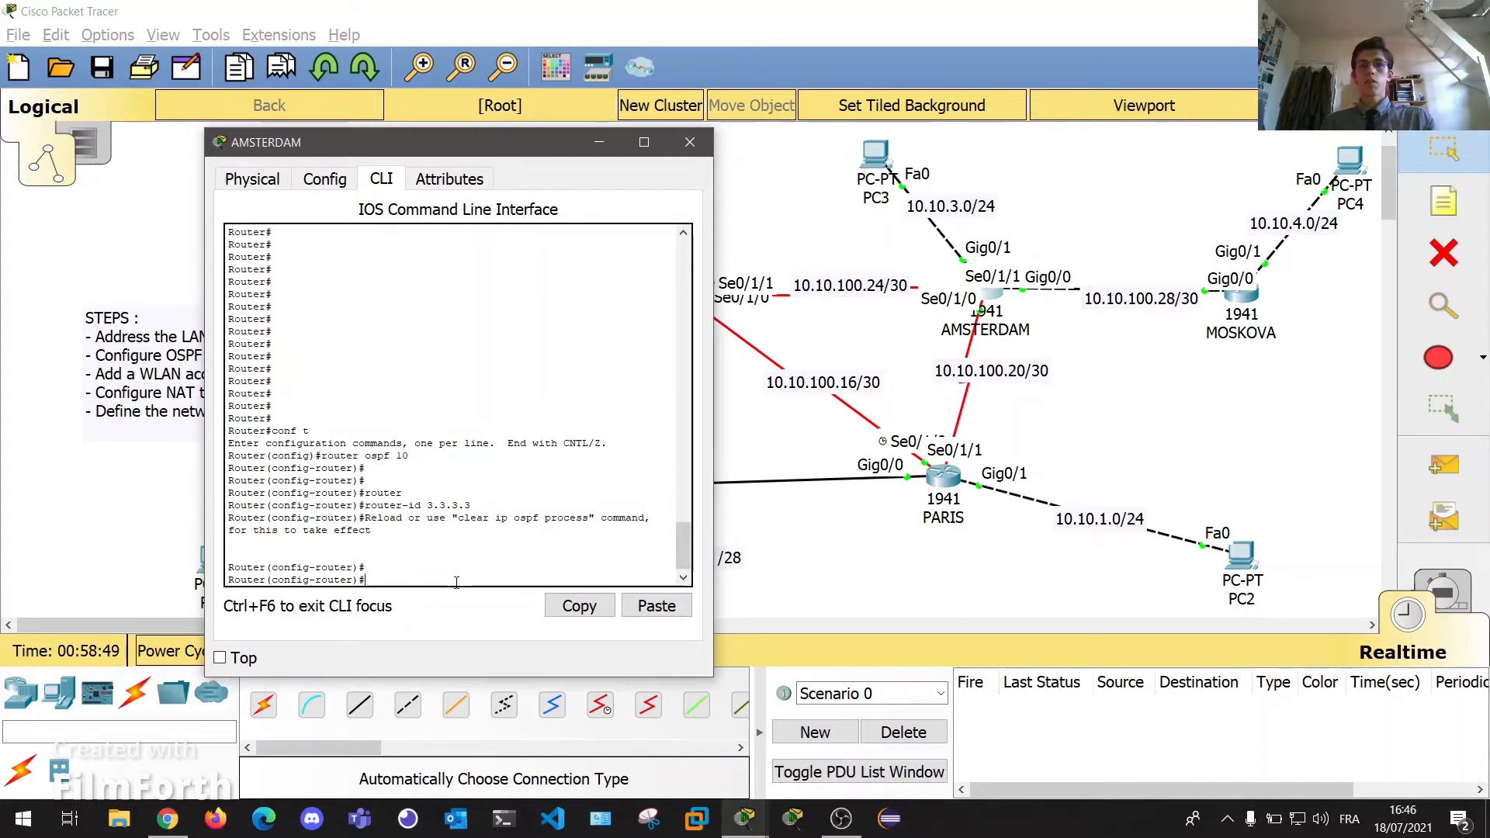
Leave configuration mode and reset the OSPF process with clear ip ospf process, confirming yes.
{"action": "type", "text": "exit"}
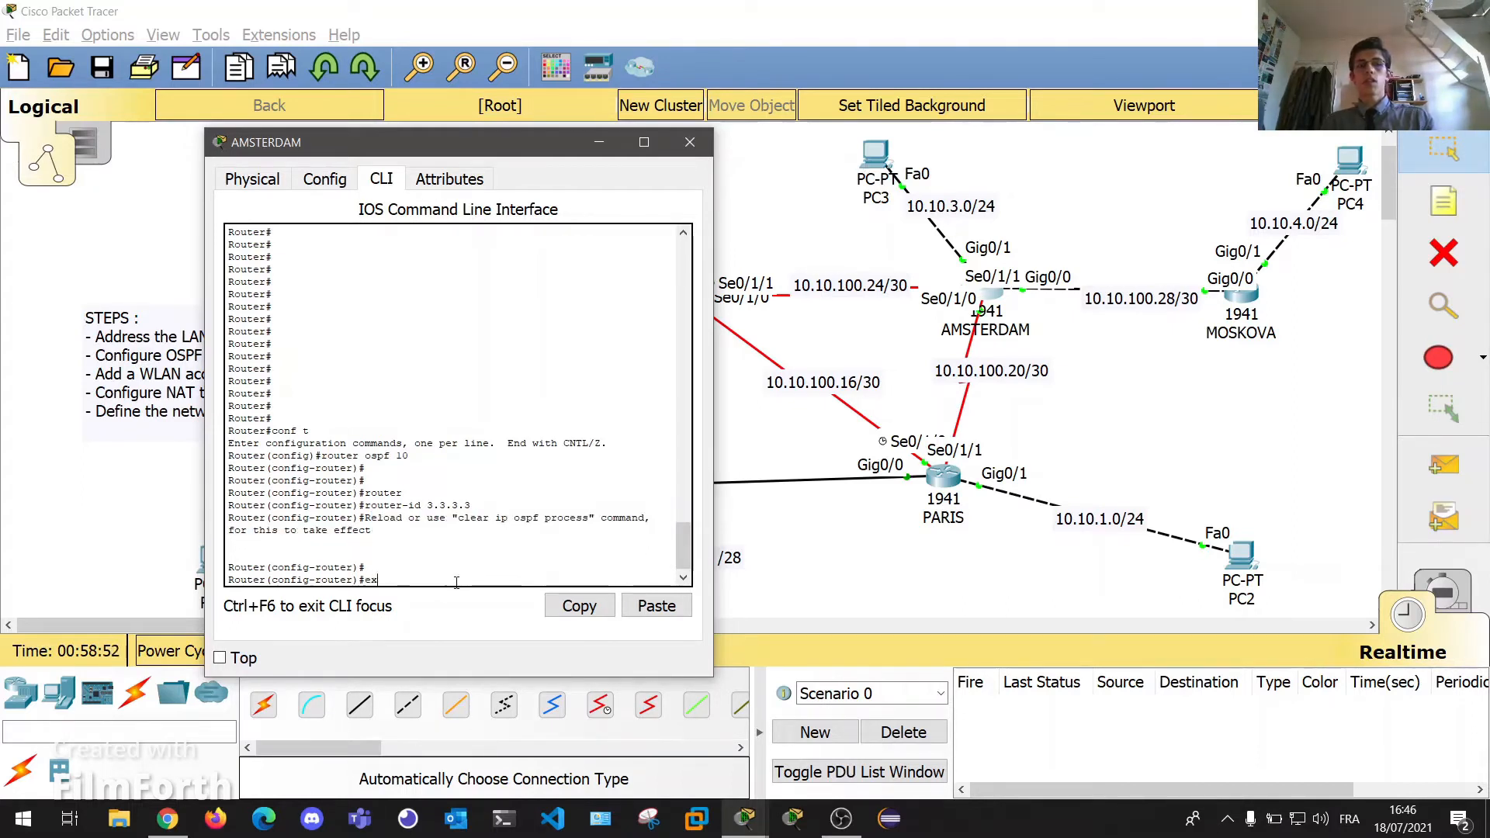
{"action": "key", "text": "Return"}
{"action": "key", "text": "Return"}
{"action": "key", "text": "Return"}
{"action": "type", "text": "ex"}
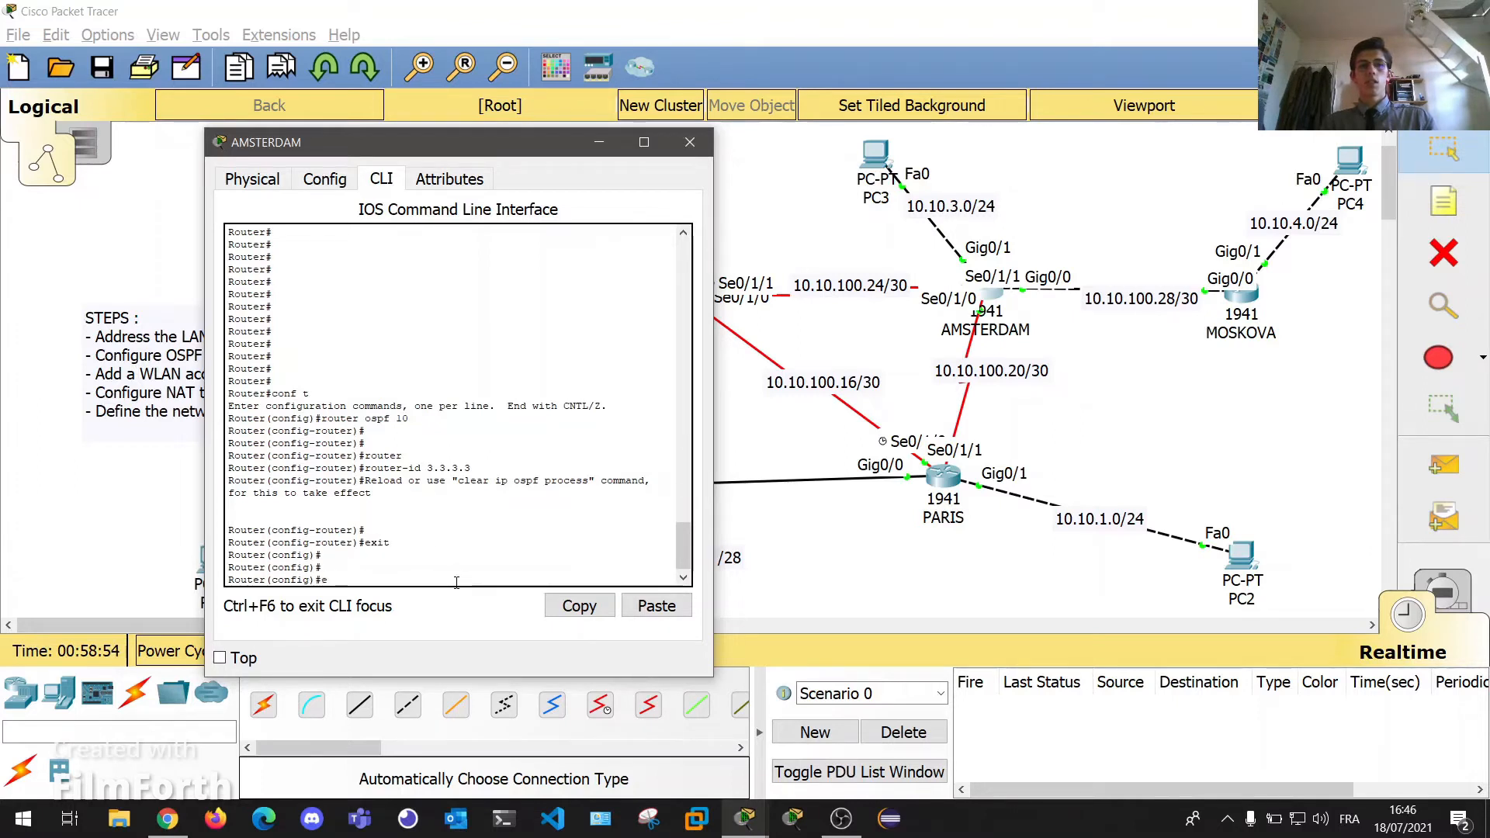
{"action": "key", "text": "Return"}
{"action": "key", "text": "Return"}
{"action": "key", "text": "Return"}
{"action": "key", "text": "Return"}
{"action": "type", "text": "clear i"}
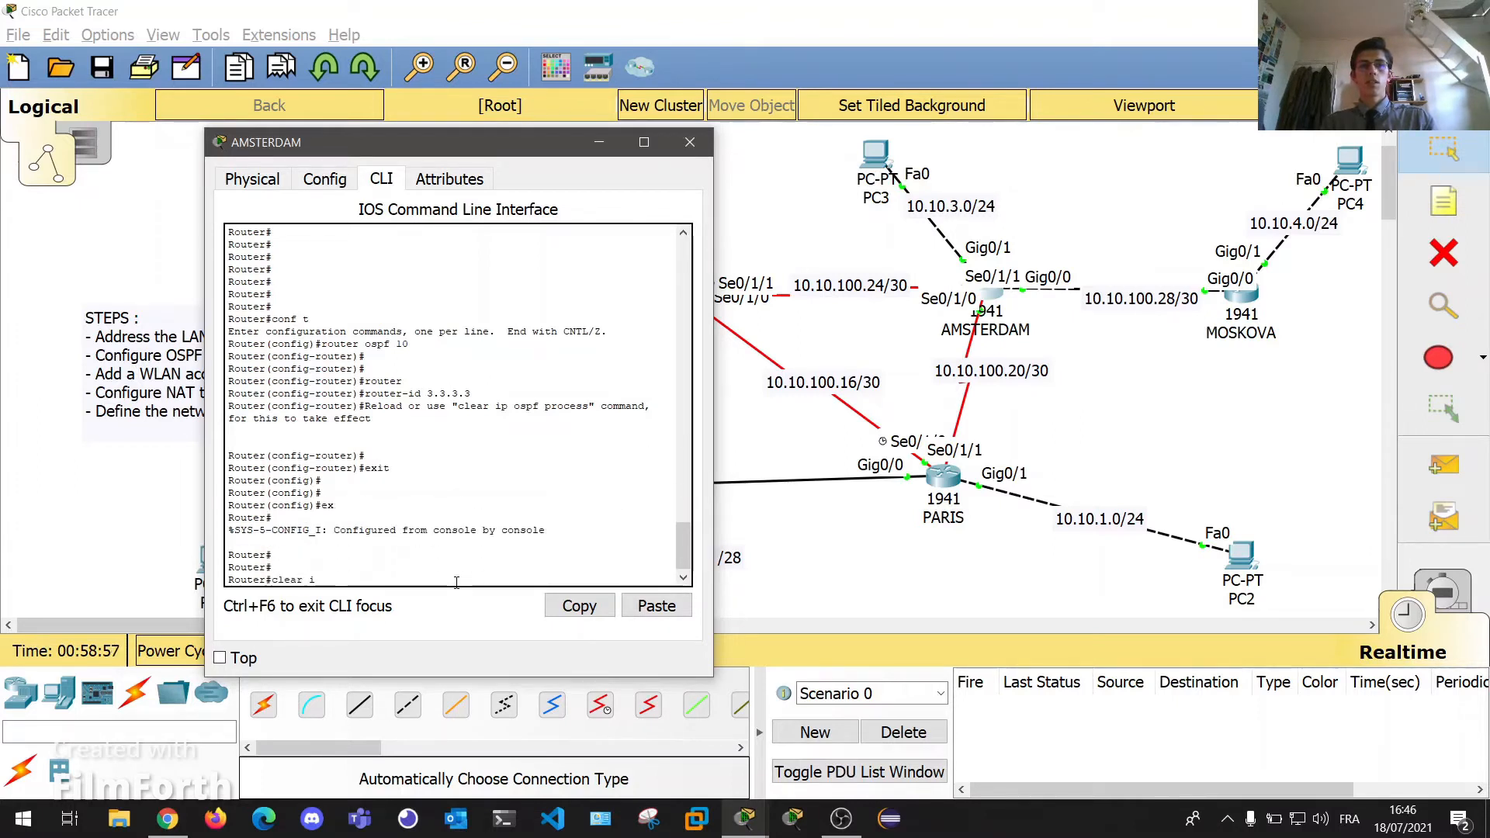
{"action": "type", "text": "p ospf pro"}
{"action": "key", "text": "Tab"}
{"action": "key", "text": "Return"}
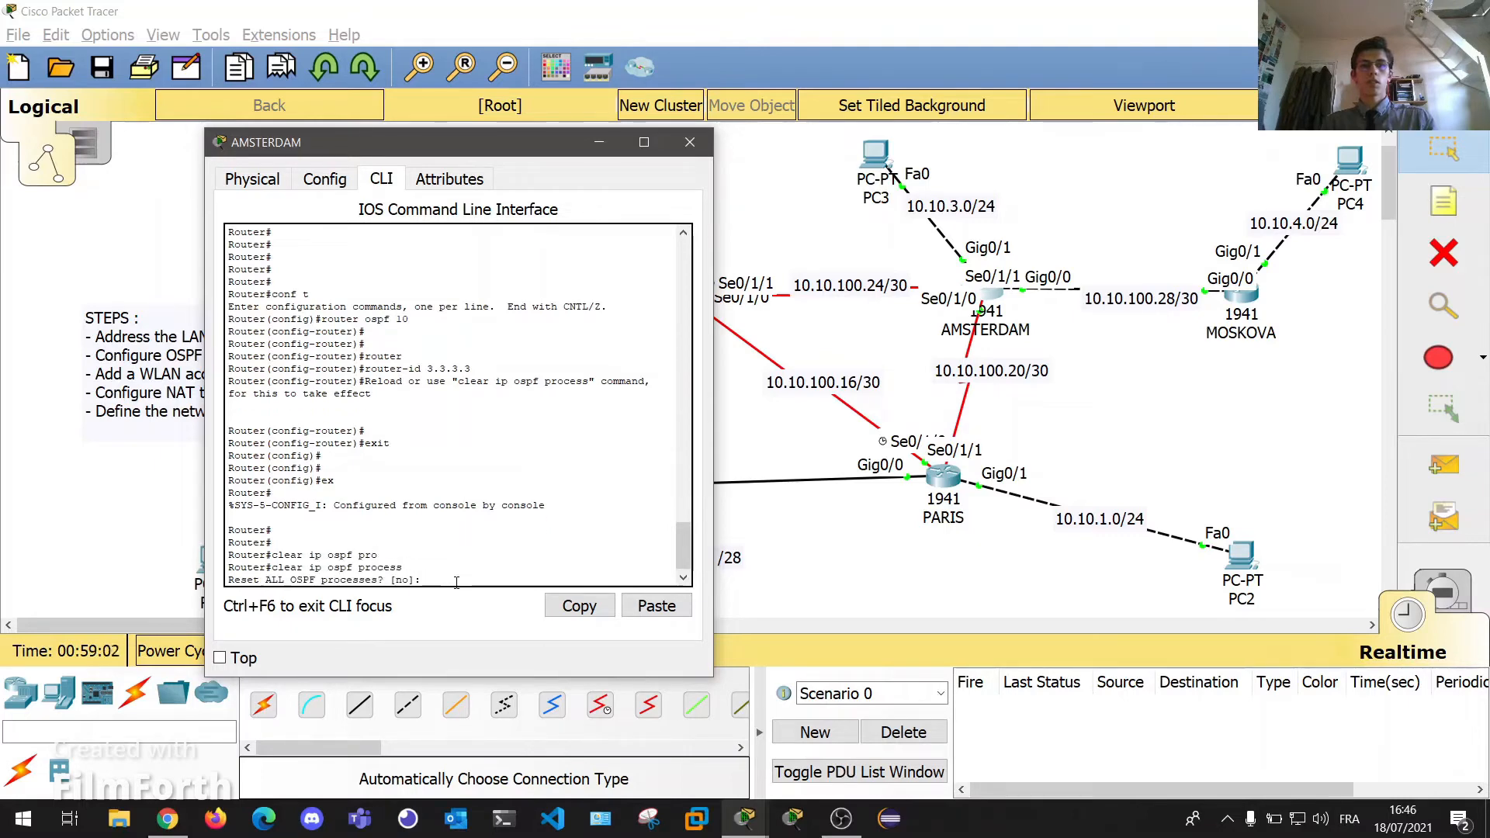
{"action": "type", "text": "yes"}
{"action": "key", "text": "Return"}
{"action": "key", "text": "Return"}
{"action": "key", "text": "Return"}
{"action": "key", "text": "Return"}
{"action": "key", "text": "Return"}
{"action": "key", "text": "Return"}
{"action": "key", "text": "Return"}
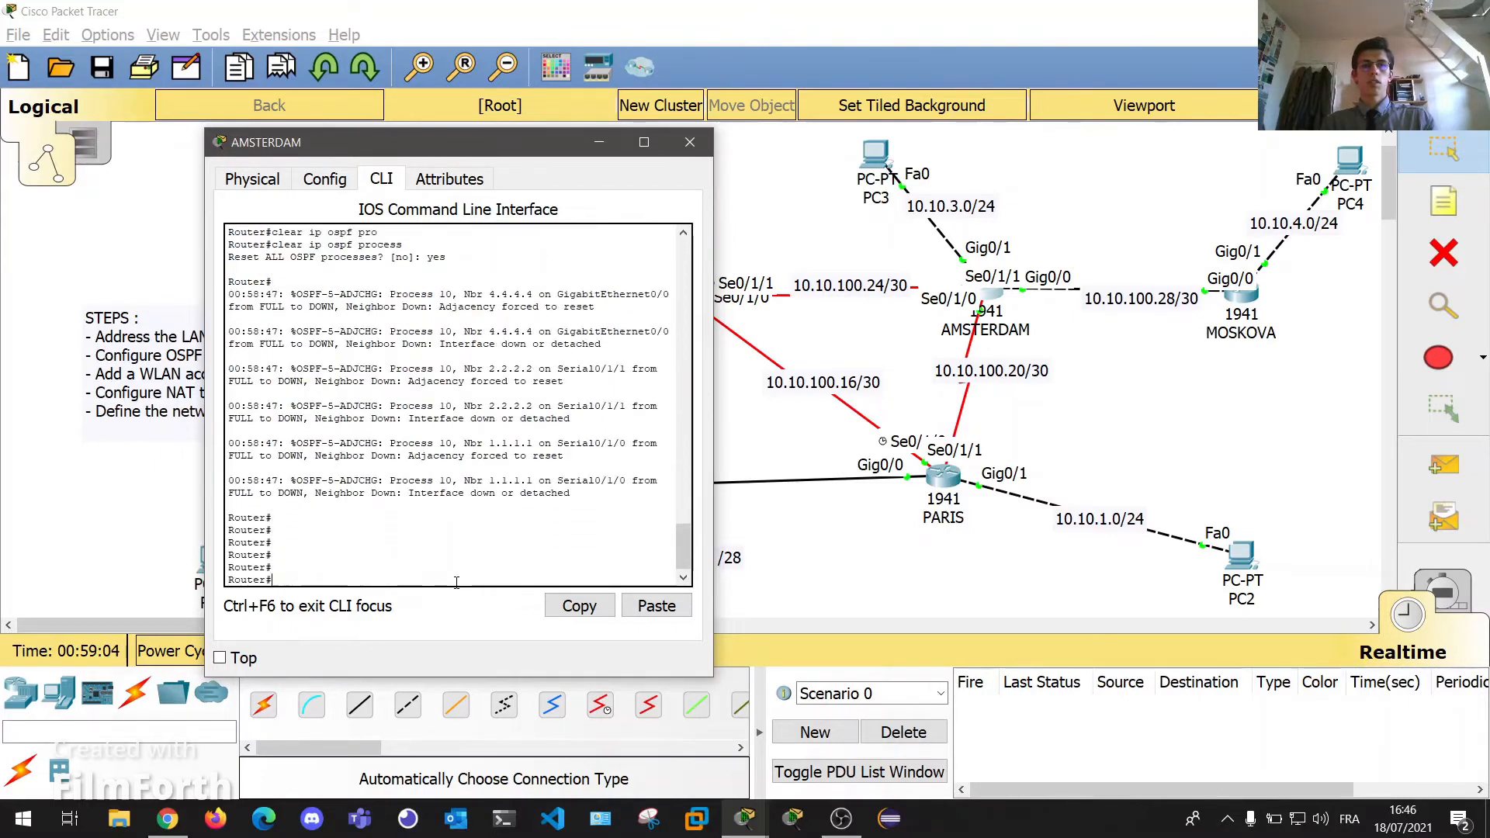
{"action": "key", "text": "Return"}
{"action": "key", "text": "Return"}
{"action": "key", "text": "Return"}
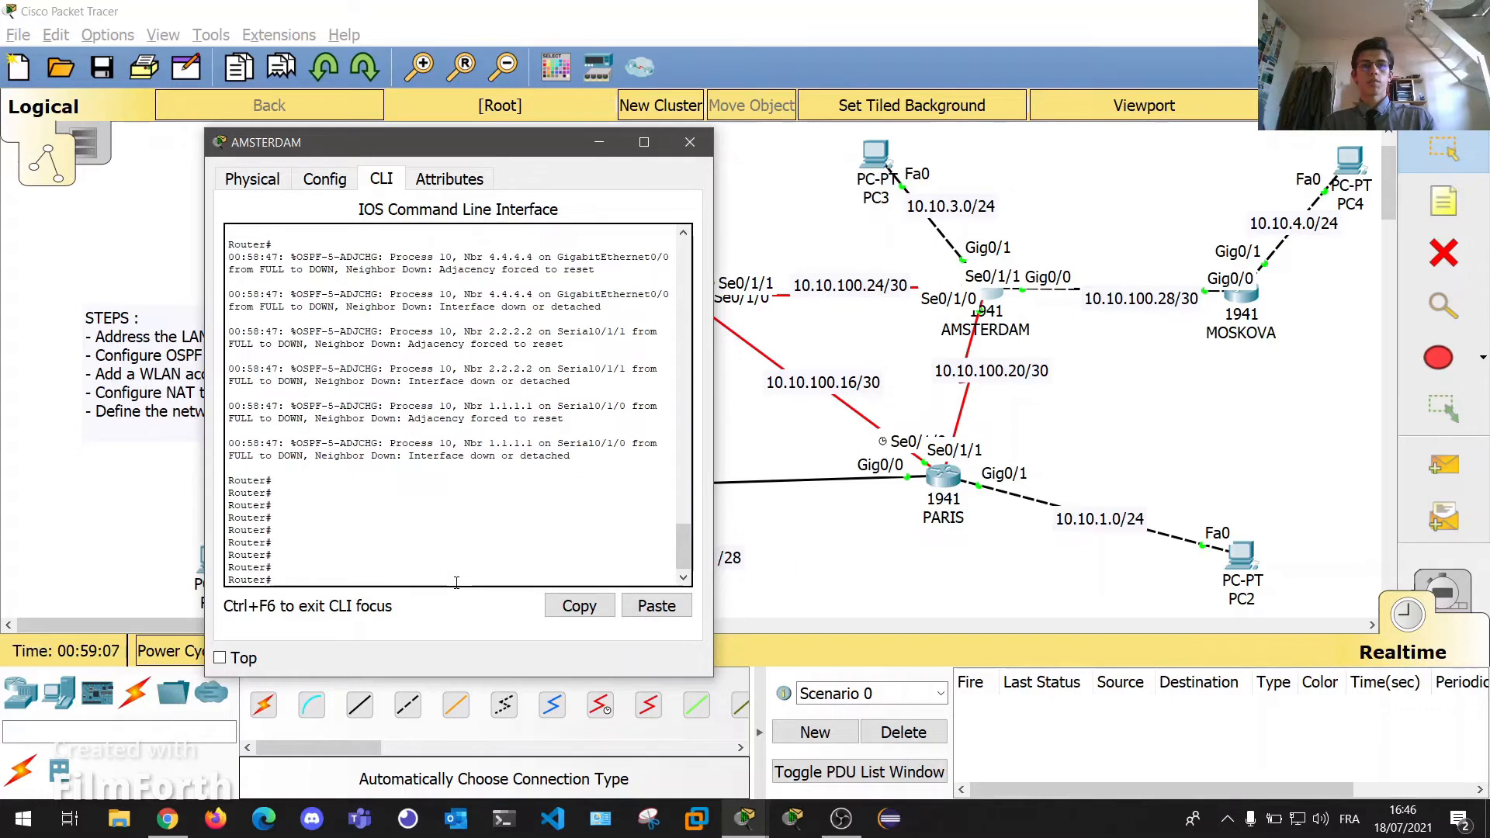
{"action": "key", "text": "Return"}
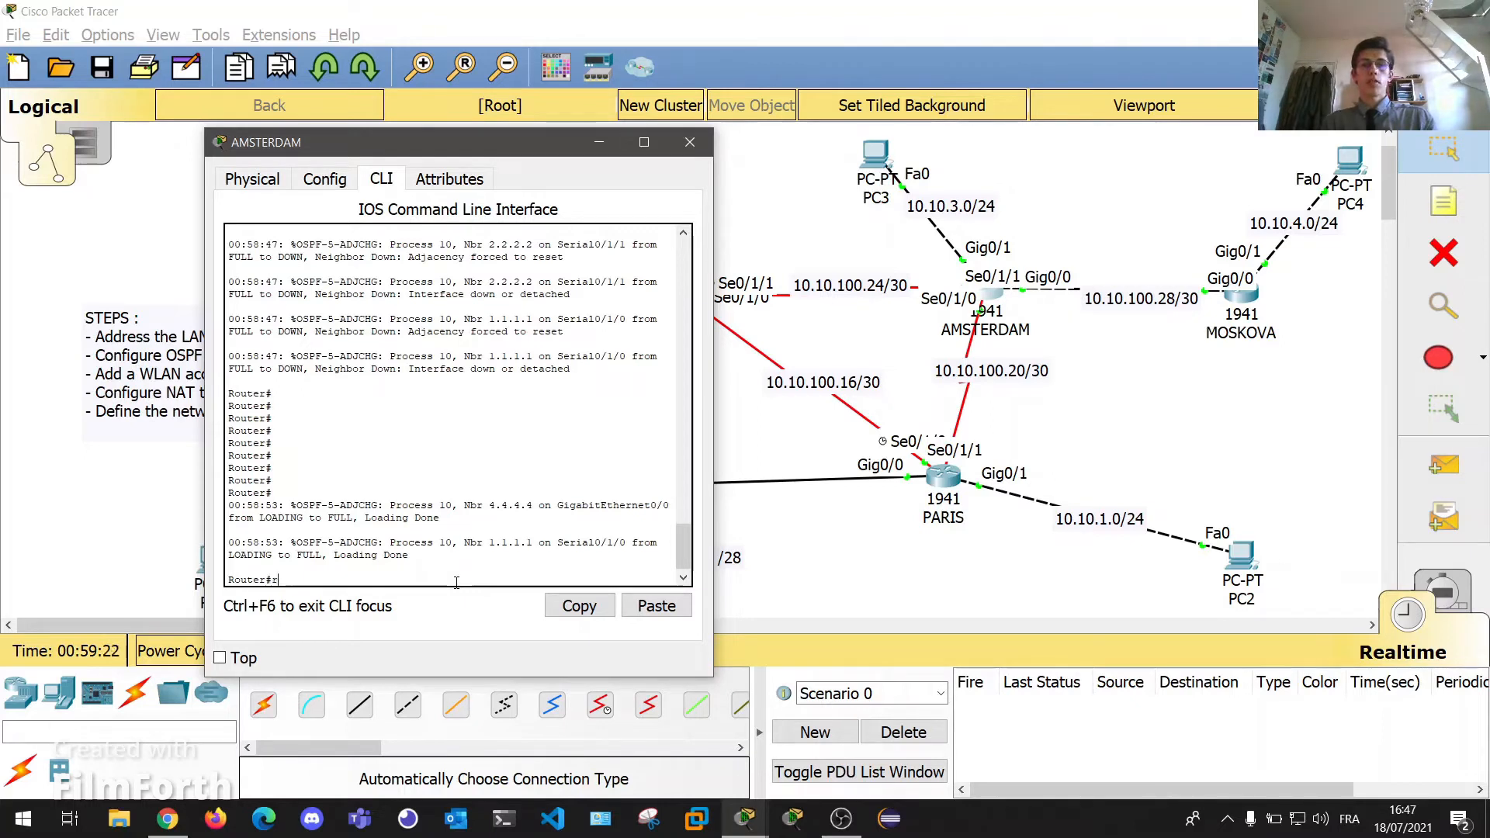
Display the running configuration and review the OSPF network statements.
{"action": "key", "text": "BackSpace"}
{"action": "type", "text": "show ru"}
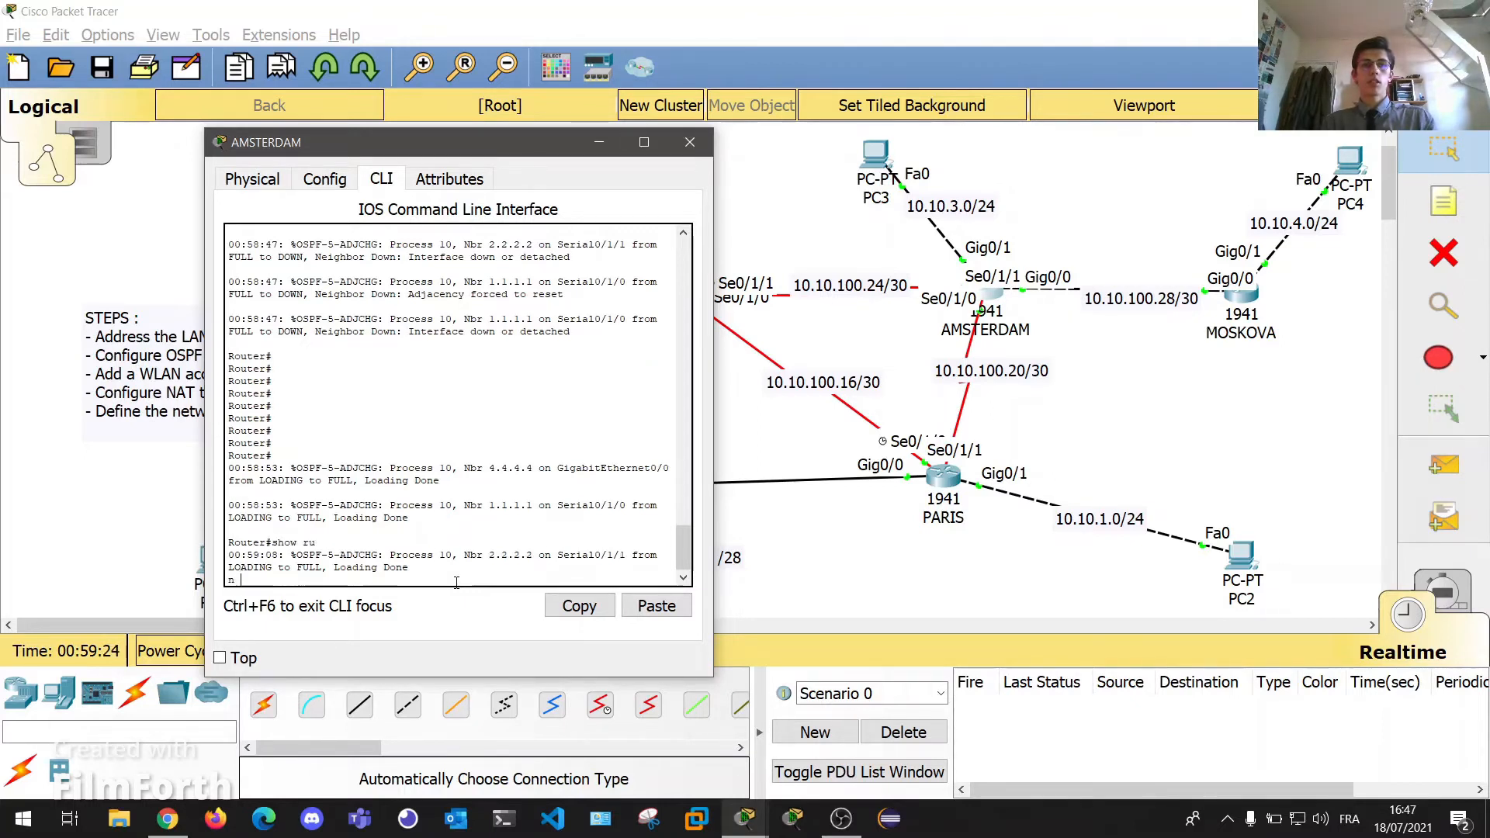
{"action": "key", "text": "Return"}
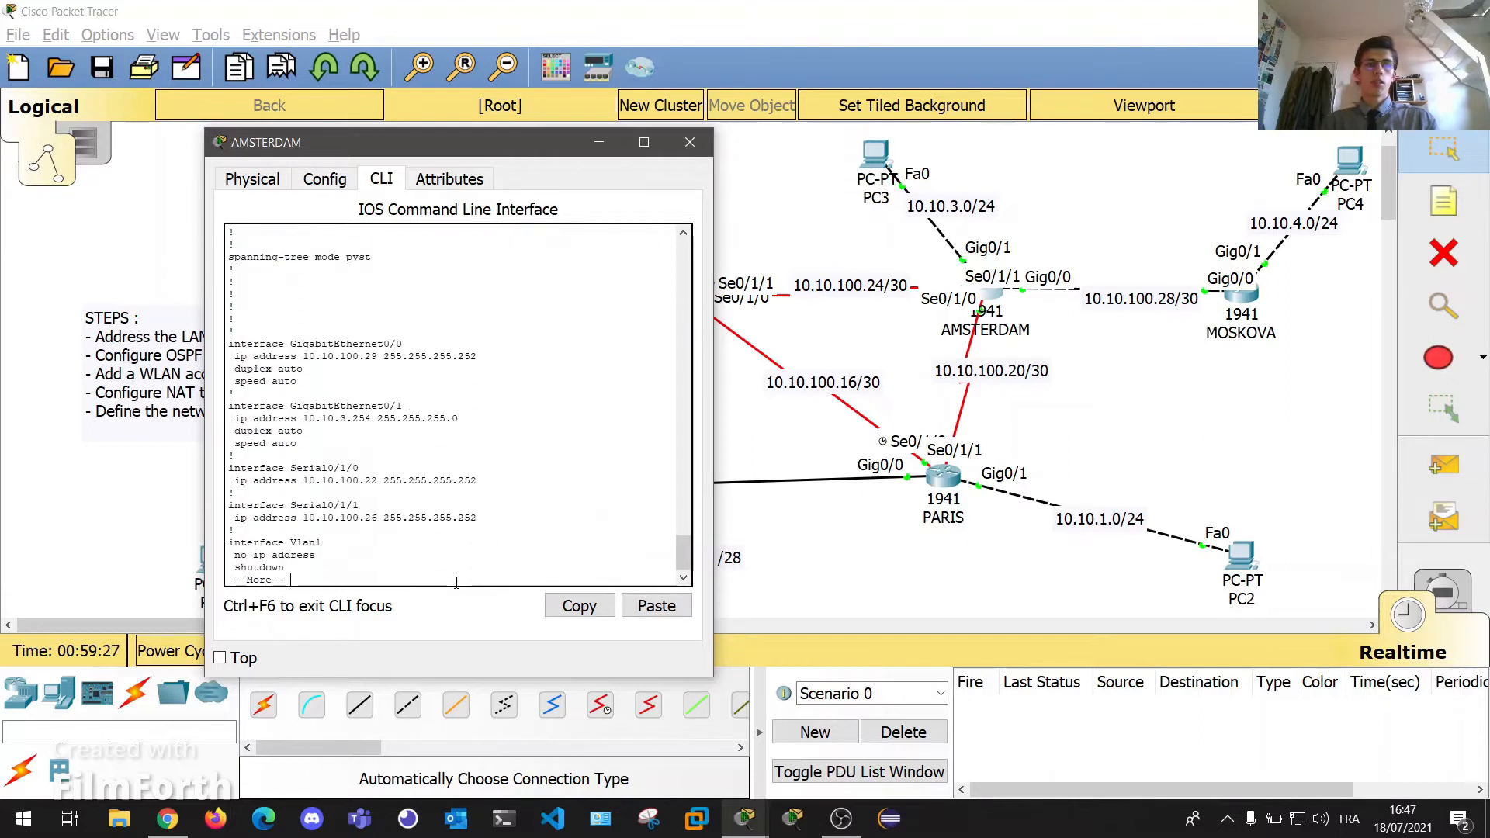
{"action": "key", "text": "space"}
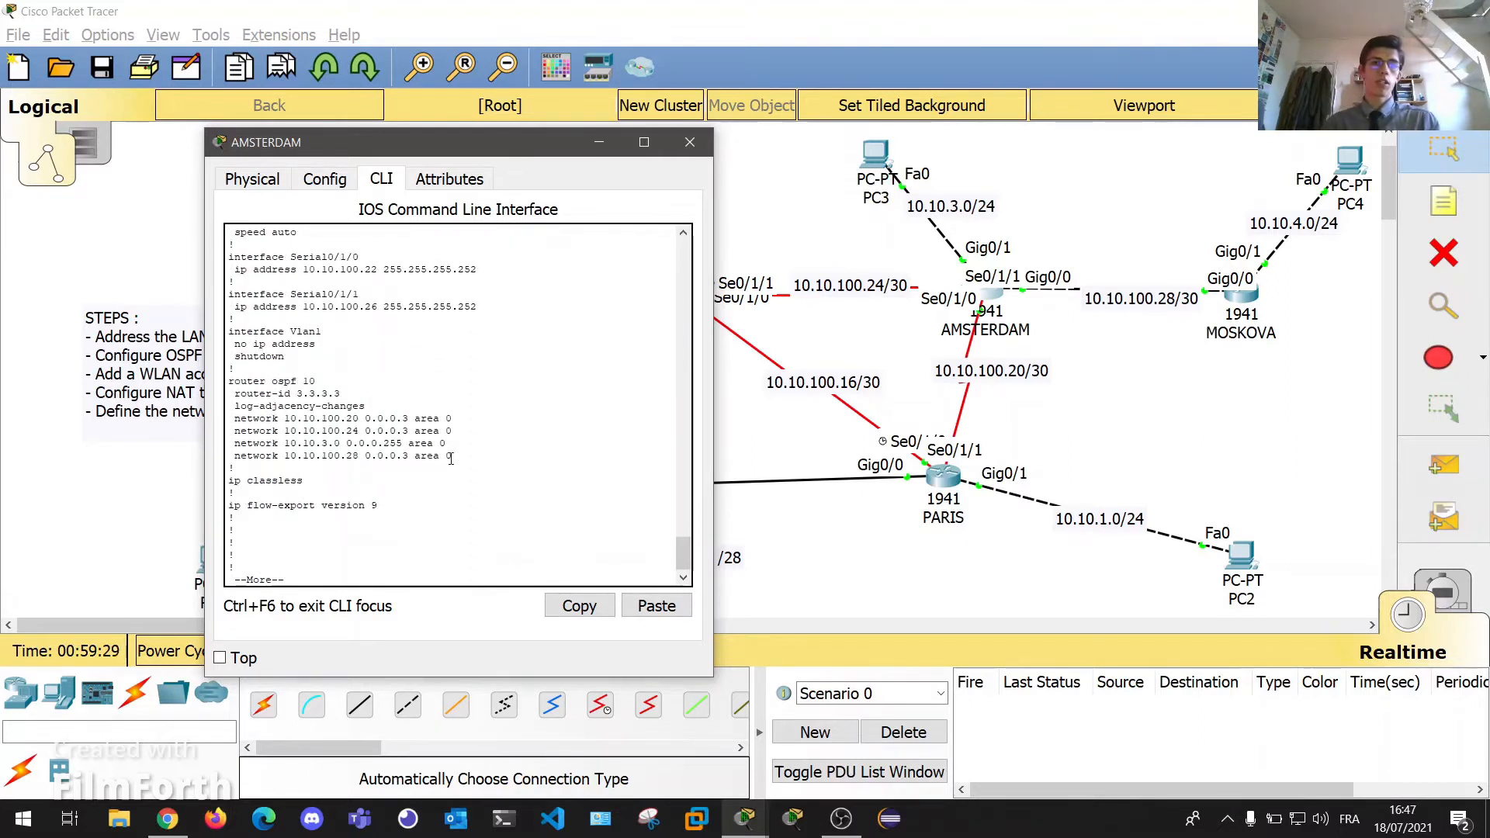
{"action": "left_click_drag", "start_coordinate": [451, 459], "coordinate": [359, 394]}
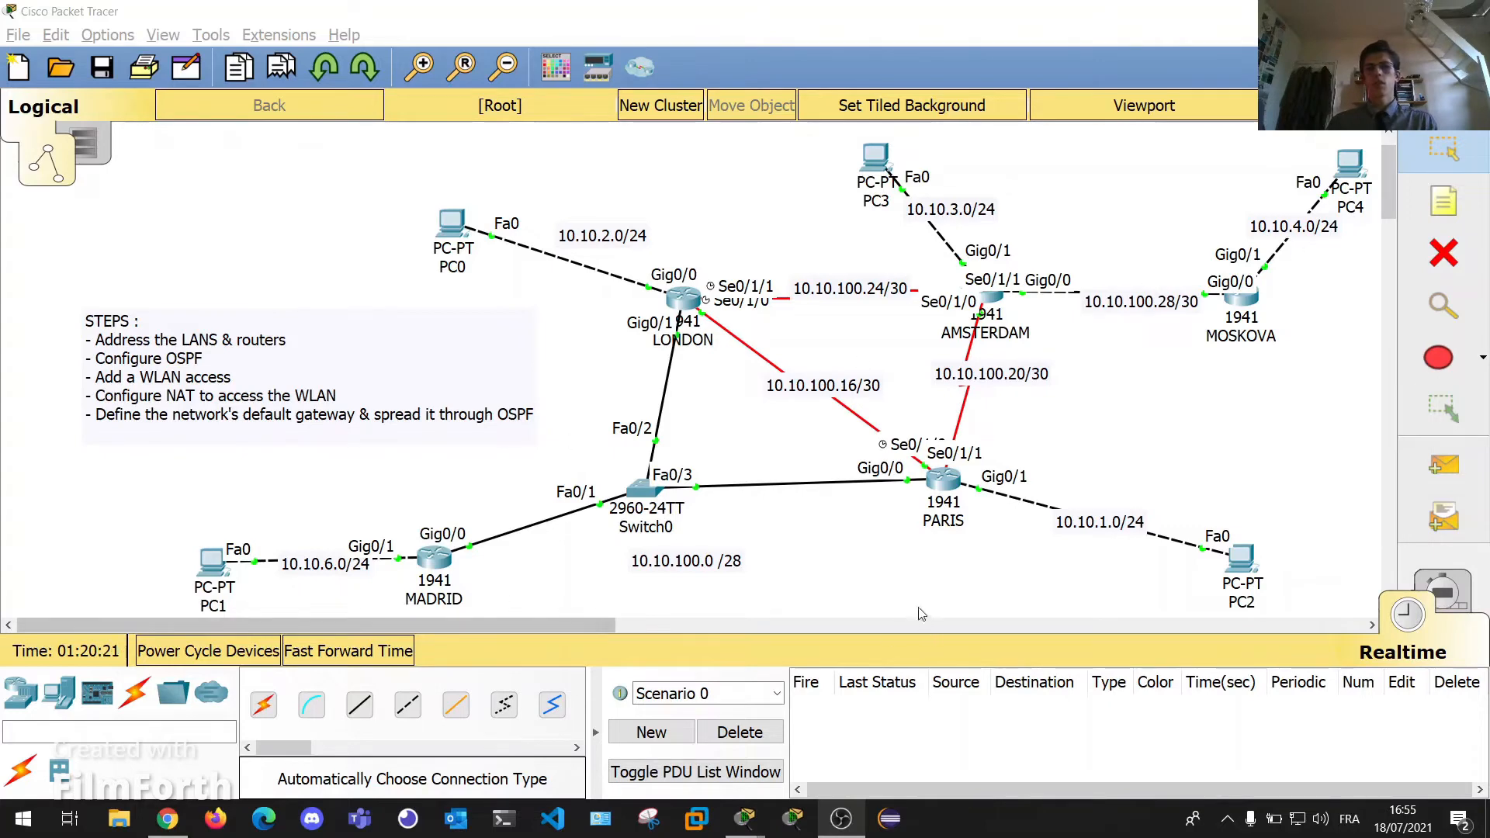
Save MADRID's running configuration with 'en' and 'write mem'.
{"action": "left_click", "coordinate": [435, 576]}
{"action": "key", "text": "Return"}
{"action": "key", "text": "Return"}
{"action": "key", "text": "Return"}
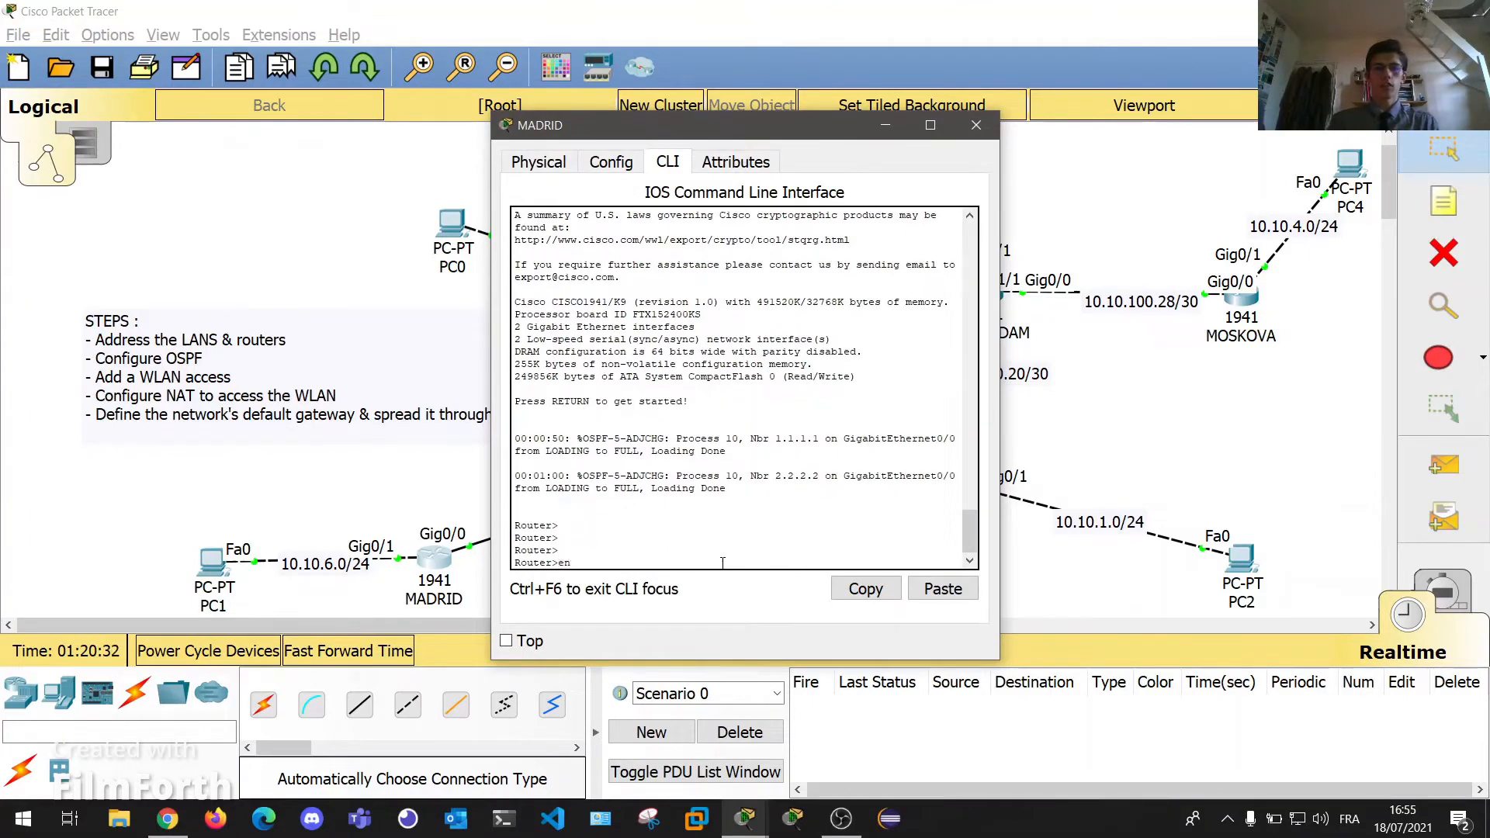
{"action": "type", "text": "en"}
{"action": "key", "text": "Return"}
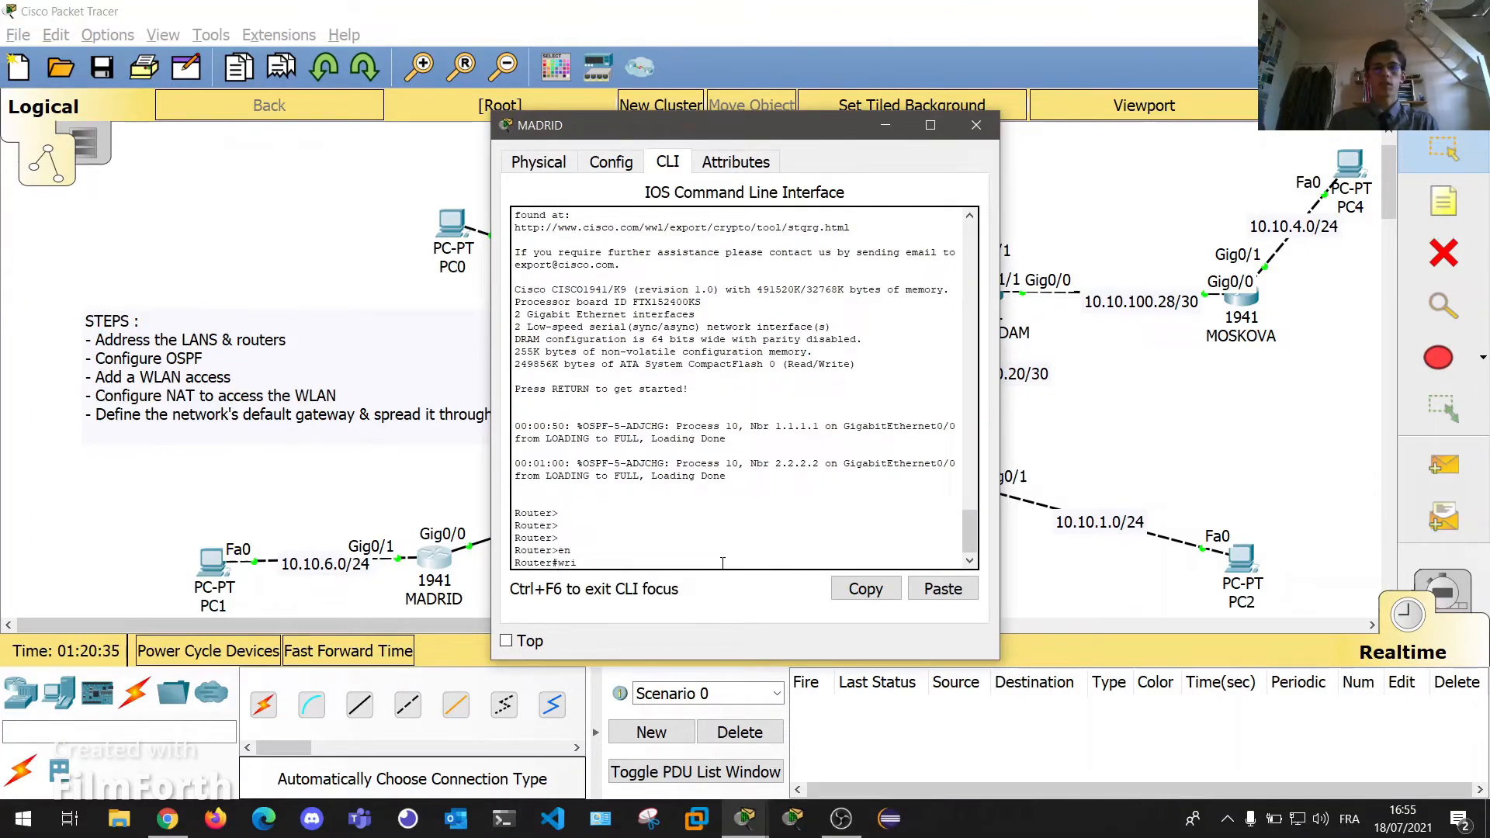
{"action": "type", "text": "write mem"}
{"action": "key", "text": "Return"}
{"action": "left_click", "coordinate": [976, 125]}
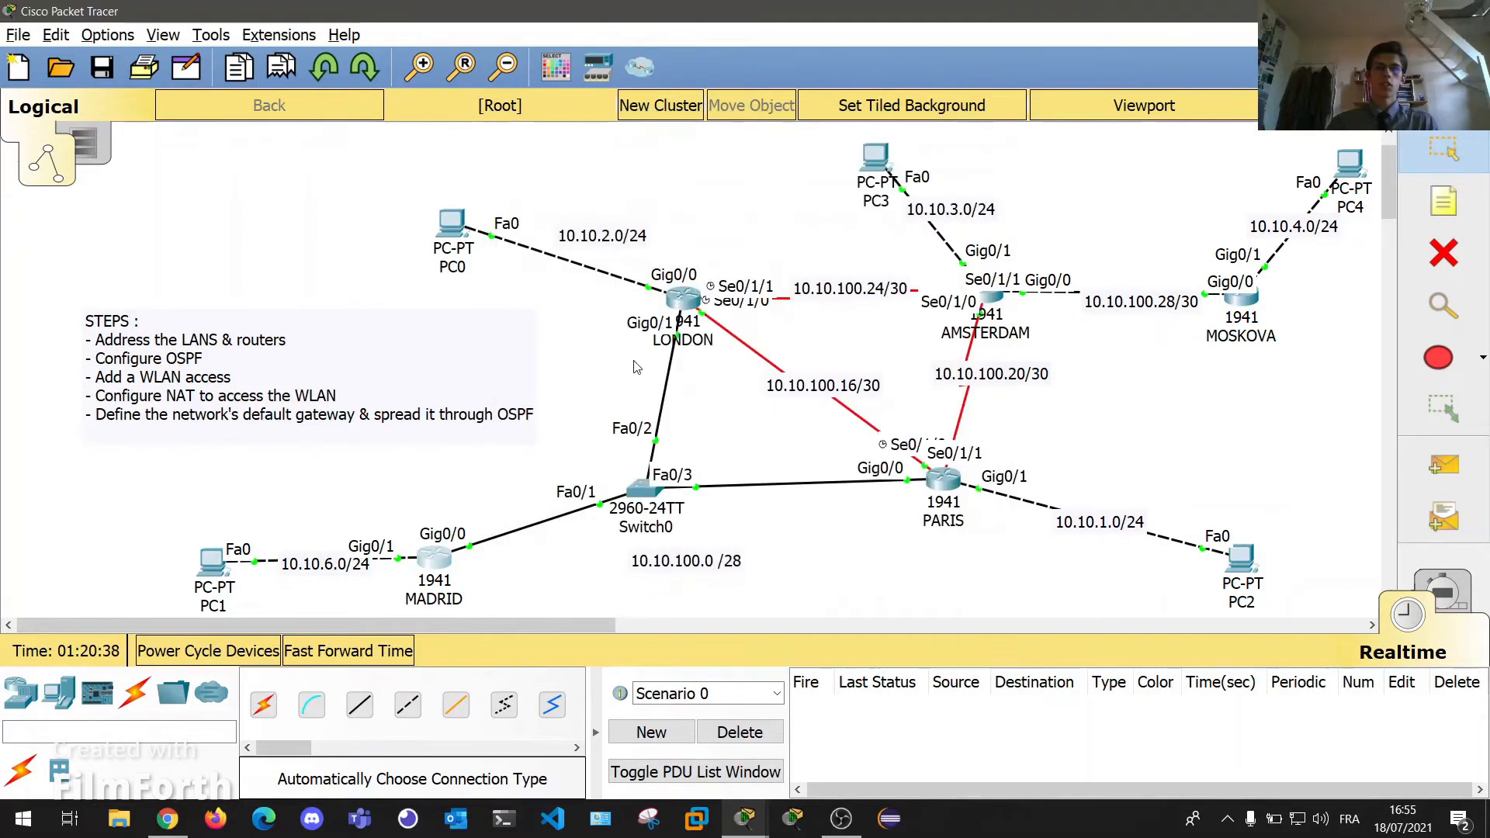
Save LONDON's configuration with 'write mem' and dismiss the background image dialog.
{"action": "left_click", "coordinate": [683, 305]}
{"action": "key", "text": "Return"}
{"action": "key", "text": "Return"}
{"action": "key", "text": "Return"}
{"action": "type", "text": "en"}
{"action": "key", "text": "Return"}
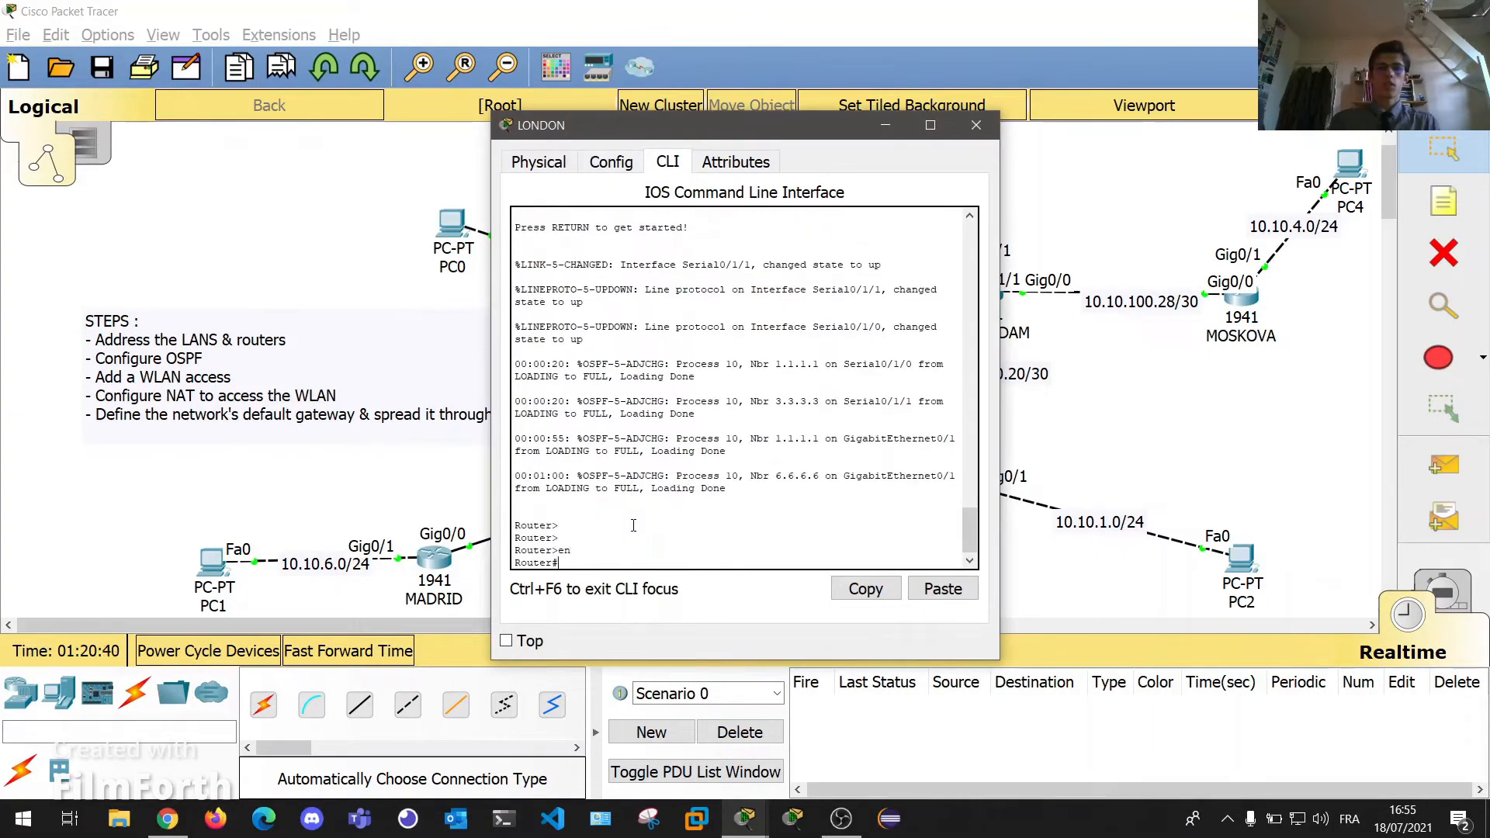
{"action": "type", "text": "write mem"}
{"action": "key", "text": "Return"}
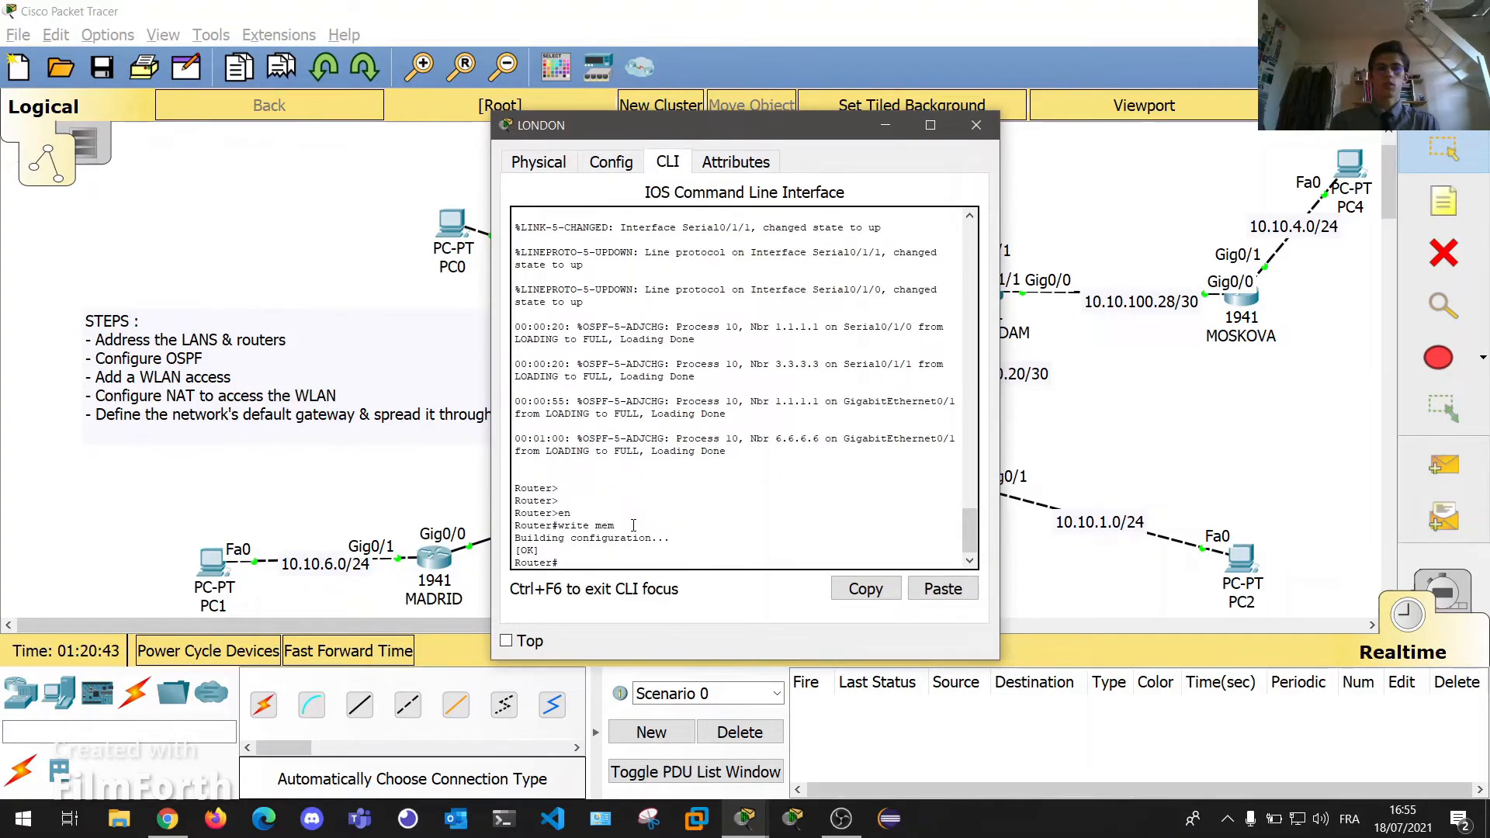
{"action": "double_click", "coordinate": [975, 118]}
{"action": "left_click", "coordinate": [939, 153]}
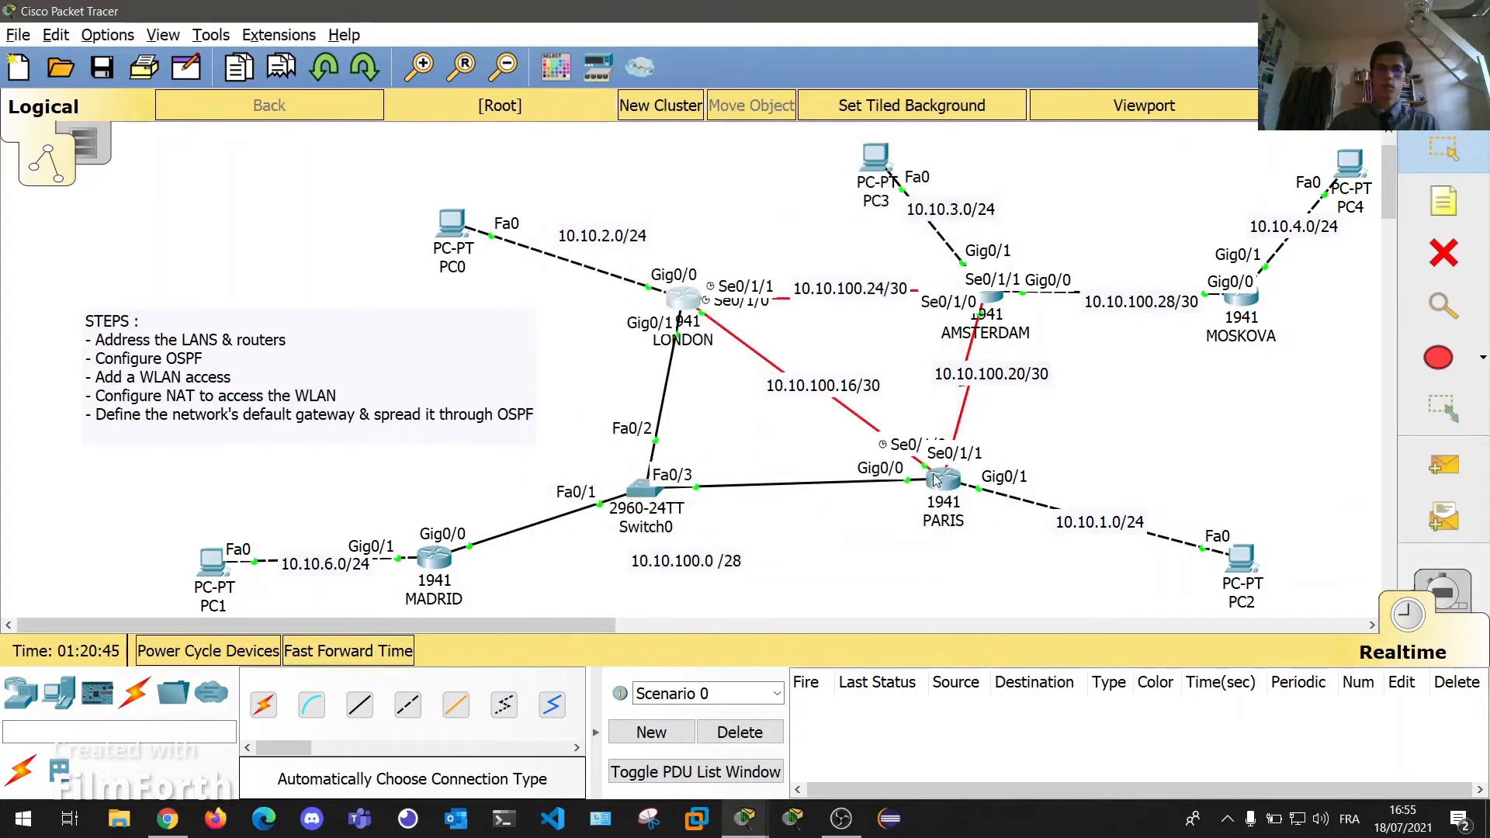
Save PARIS's running configuration to startup with 'write mem'.
{"action": "left_click", "coordinate": [882, 469]}
{"action": "key", "text": "Return"}
{"action": "key", "text": "Return"}
{"action": "key", "text": "Return"}
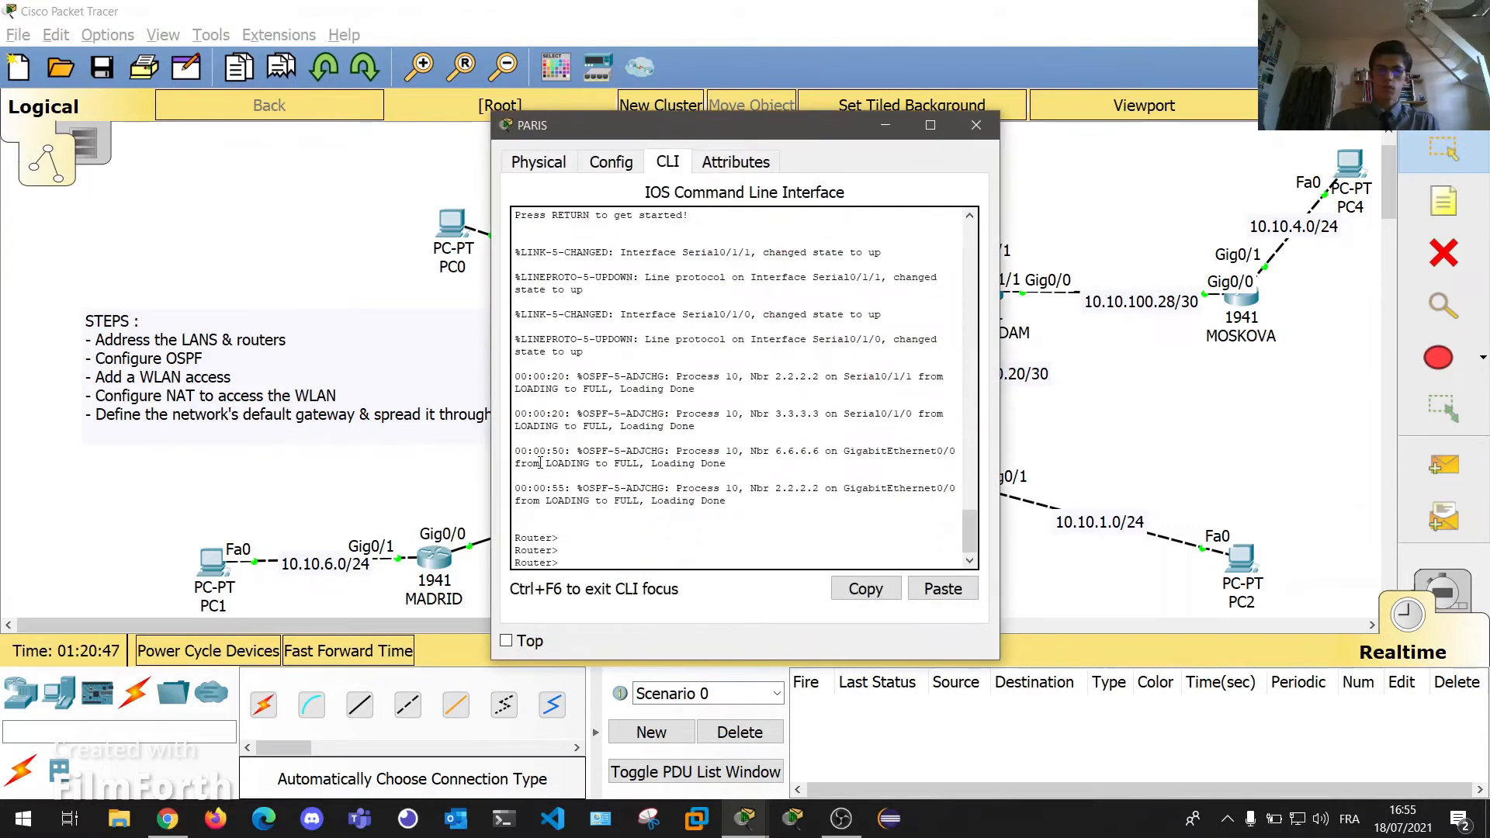
{"action": "type", "text": "en"}
{"action": "key", "text": "Return"}
{"action": "type", "text": "write mem"}
{"action": "key", "text": "Return"}
{"action": "left_click", "coordinate": [976, 125]}
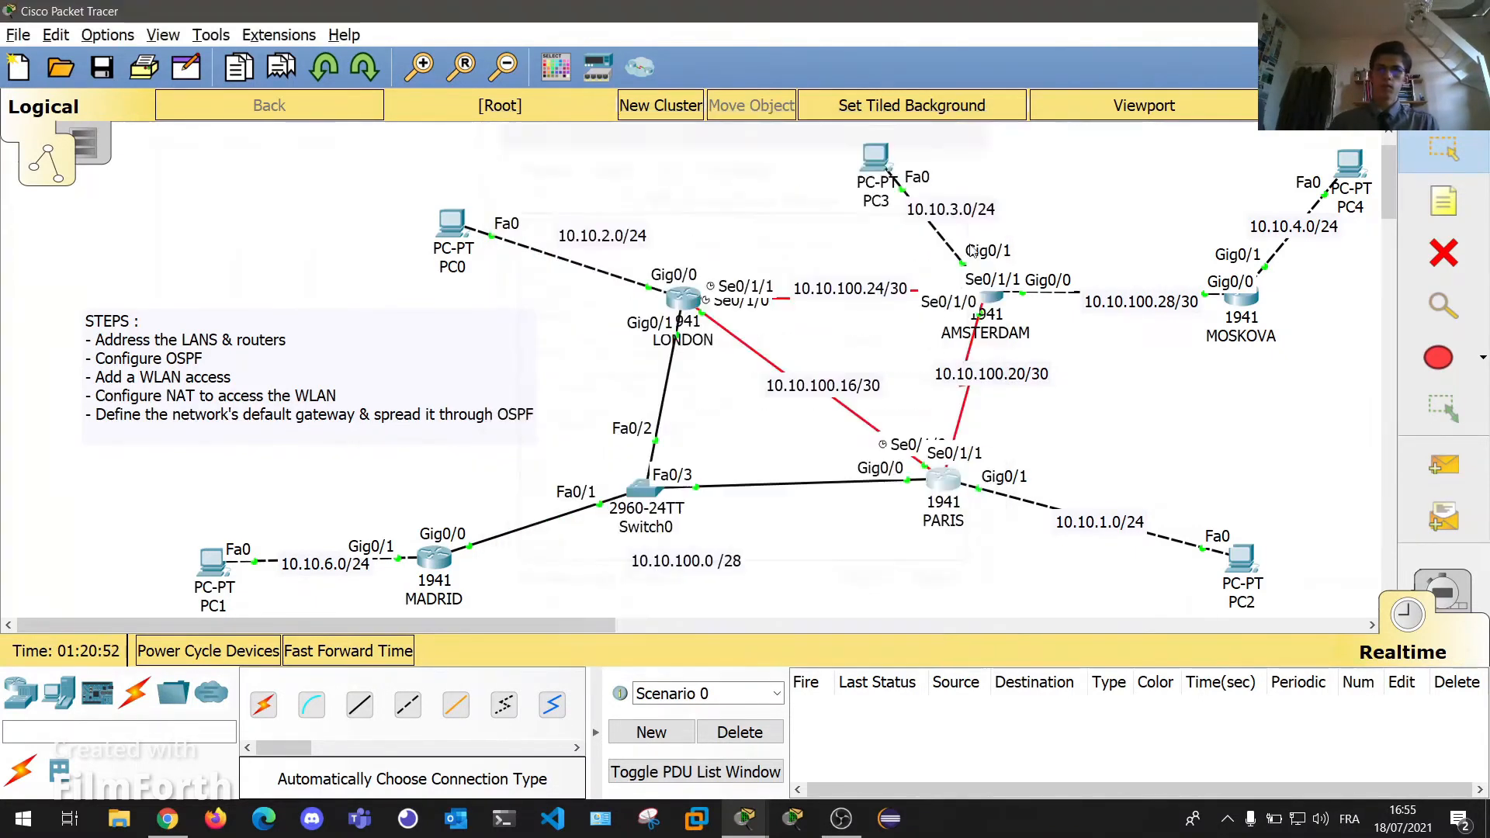
Save AMSTERDAM's running configuration to startup with 'write mem'.
{"action": "left_click", "coordinate": [991, 293]}
{"action": "key", "text": "Return"}
{"action": "key", "text": "Return"}
{"action": "key", "text": "Return"}
{"action": "key", "text": "Return"}
{"action": "type", "text": "en"}
{"action": "key", "text": "Return"}
{"action": "type", "text": "write mem"}
Save MOSKOVA's configuration to memory and close its window.
{"action": "key", "text": "Return"}
{"action": "left_click", "coordinate": [976, 125]}
{"action": "left_click", "coordinate": [1242, 297]}
{"action": "key", "text": "Return"}
{"action": "key", "text": "Return"}
{"action": "key", "text": "Return"}
{"action": "key", "text": "Return"}
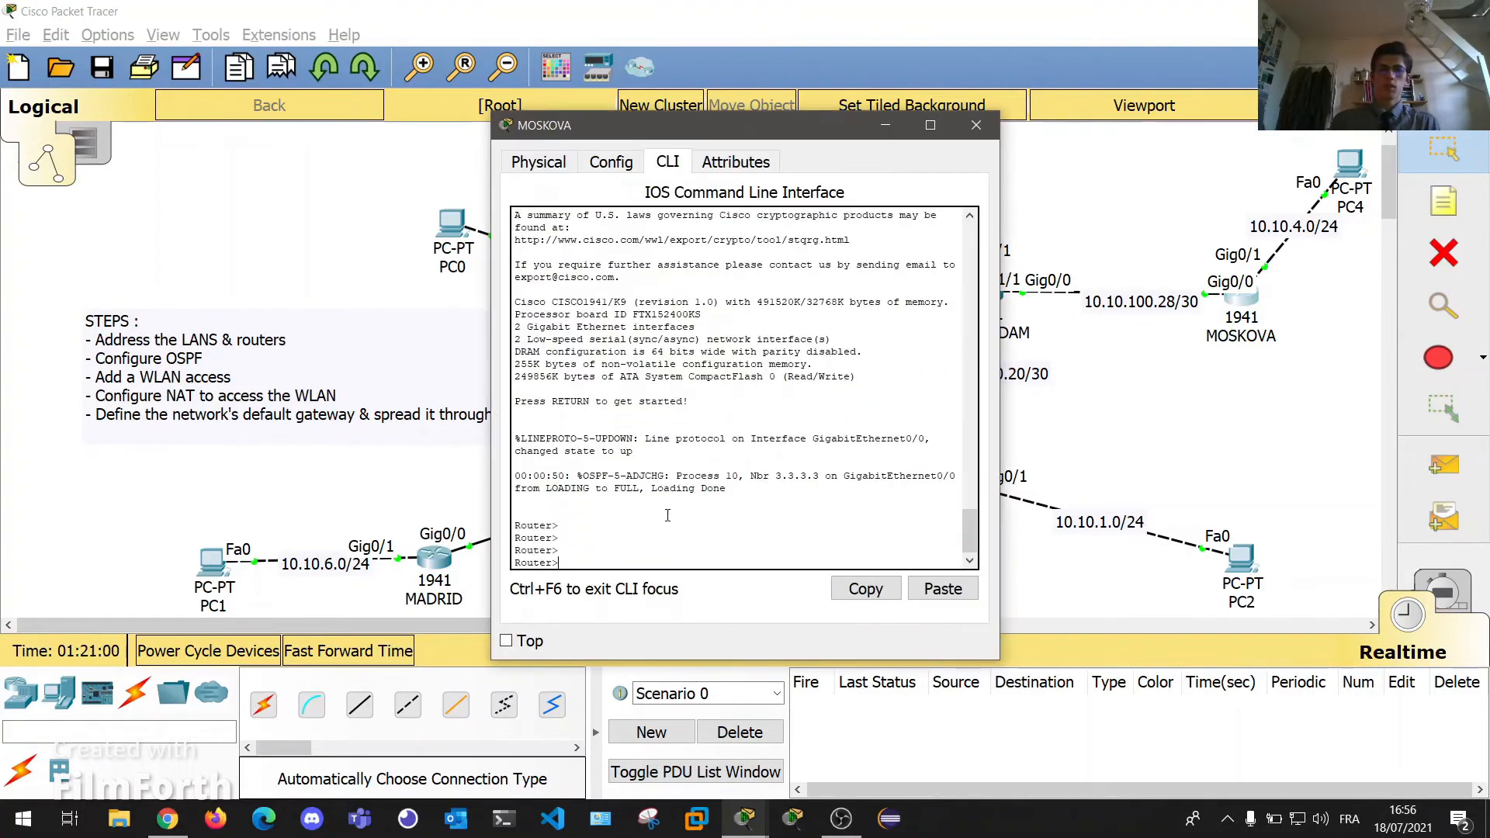
{"action": "key", "text": "Return"}
{"action": "left_click", "coordinate": [976, 125]}
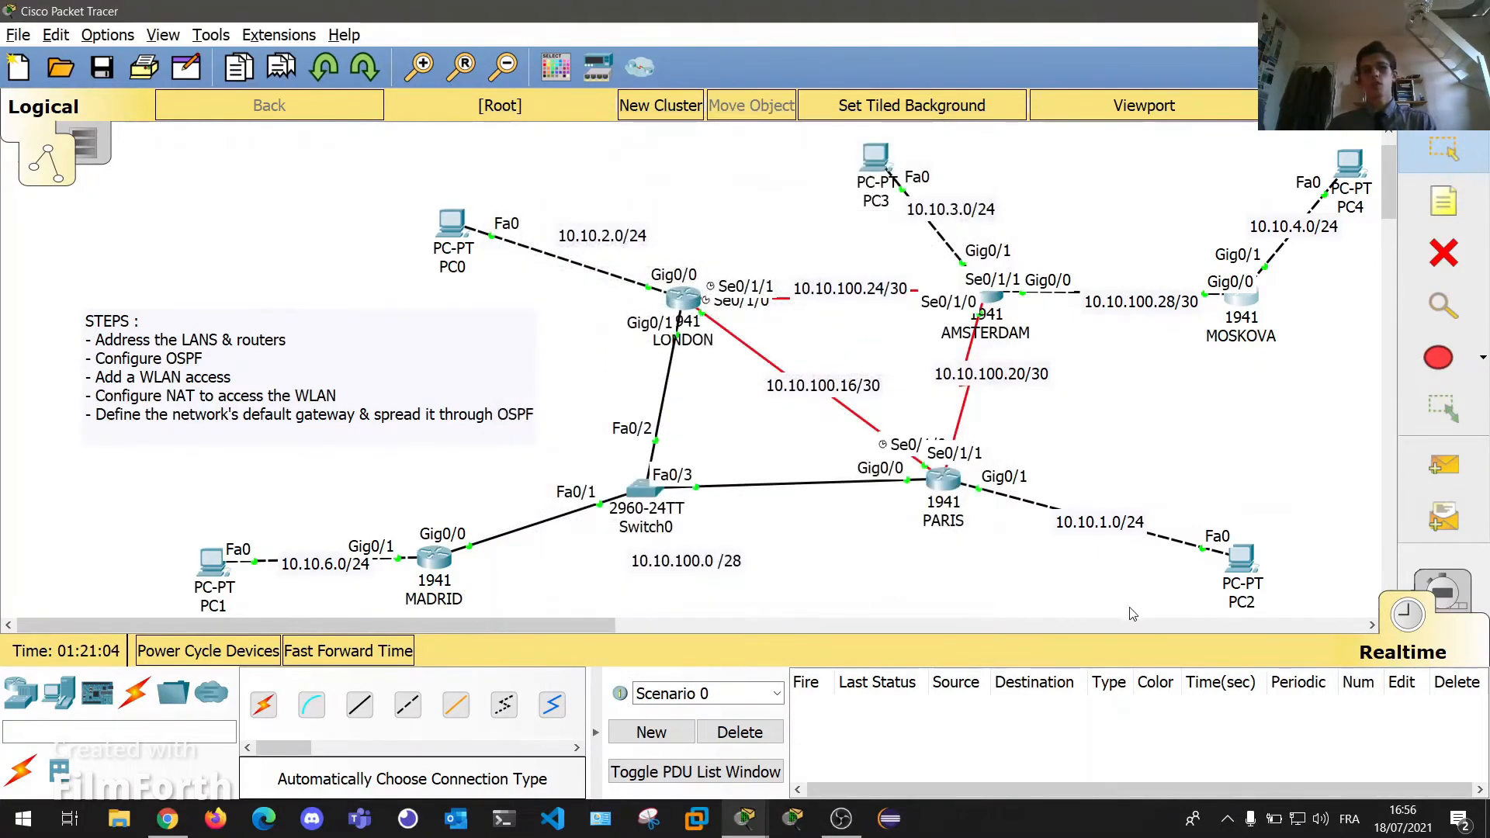
Power-cycle all devices, confirm the reset, and fast-forward time twice until links turn green.
{"action": "left_click", "coordinate": [278, 654]}
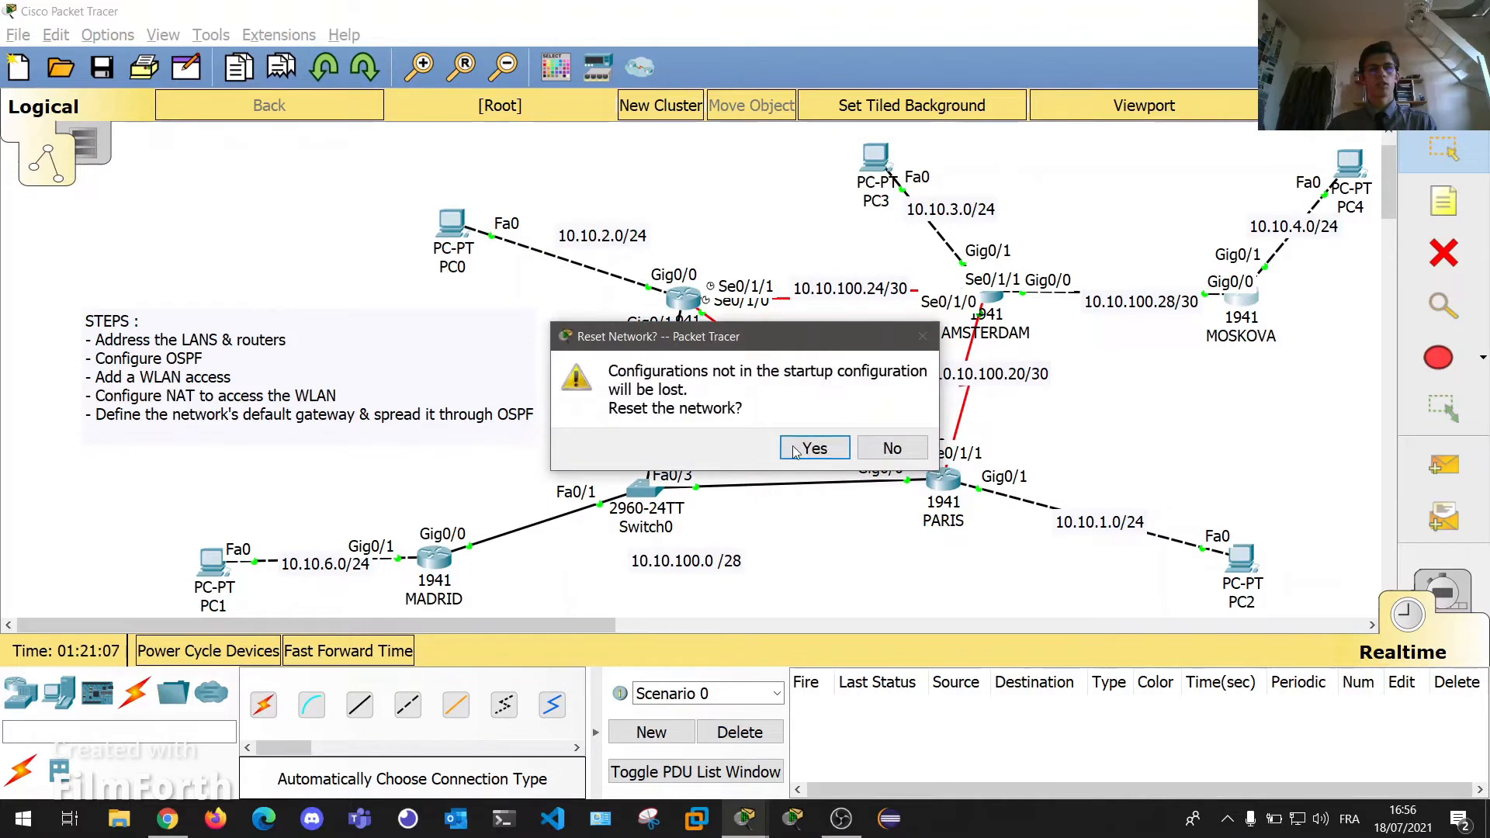
{"action": "left_click", "coordinate": [825, 452]}
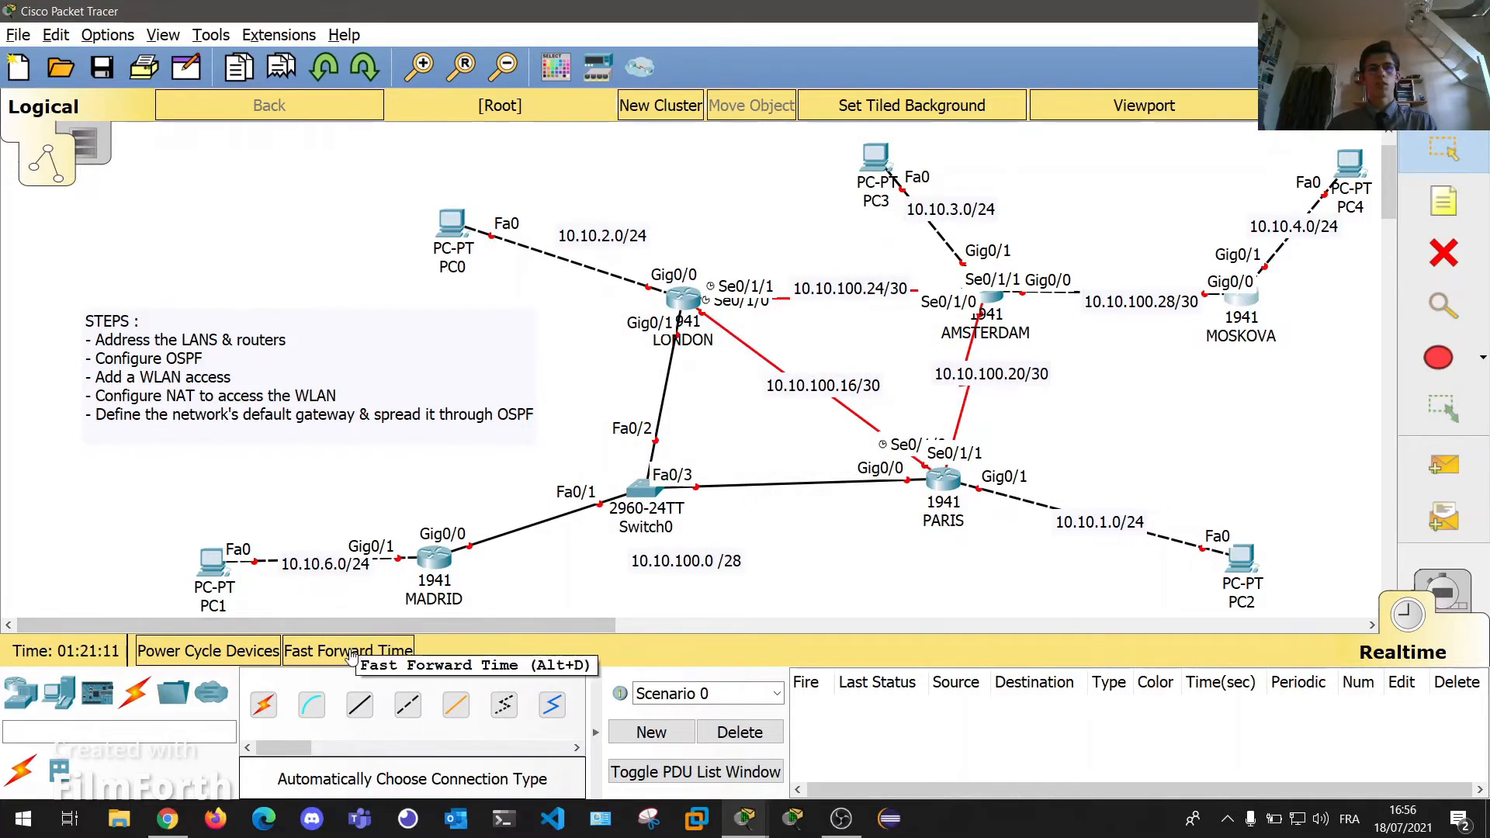
{"action": "left_click", "coordinate": [352, 652]}
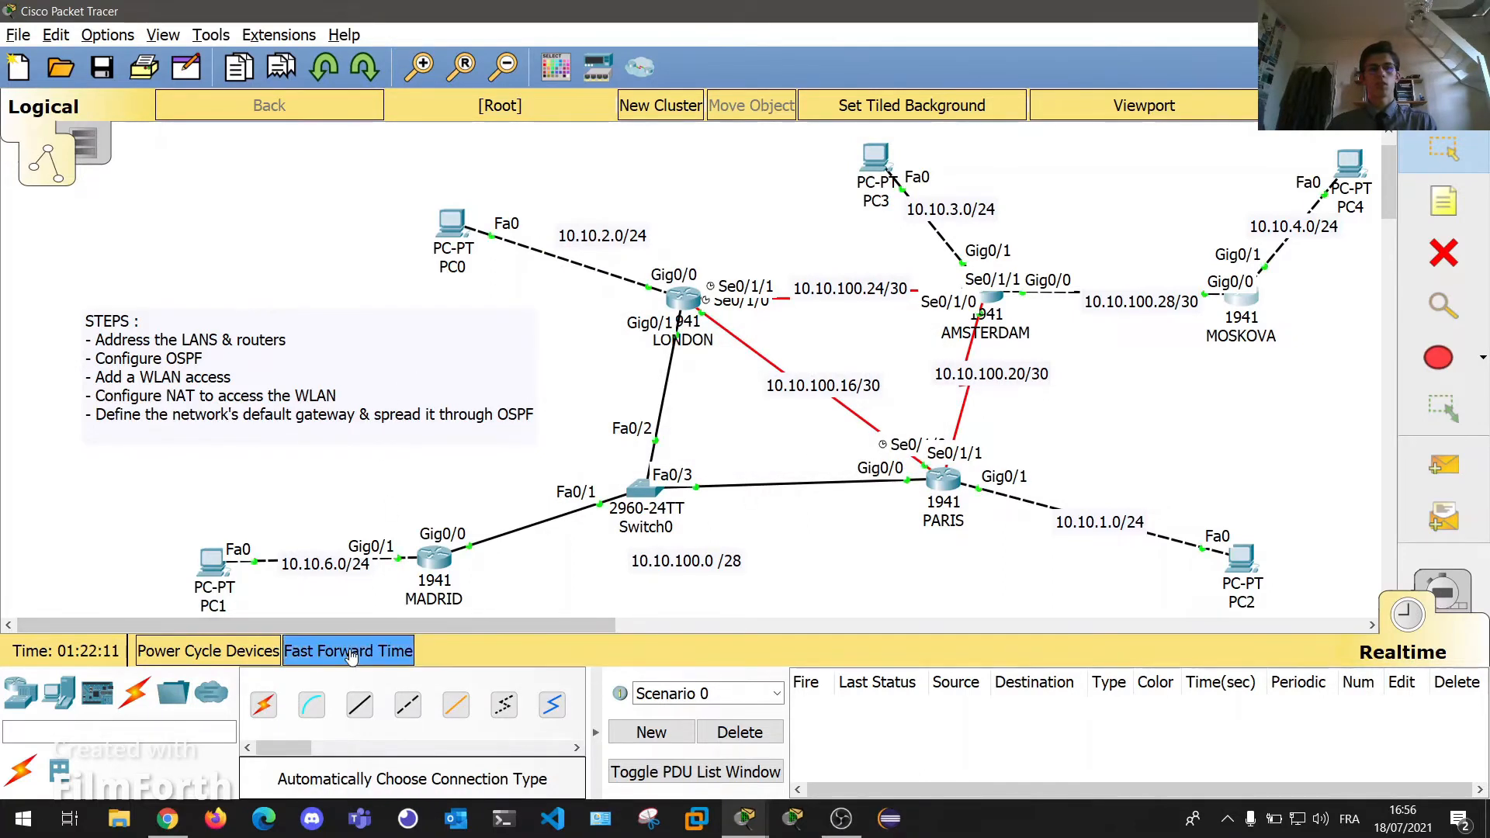
{"action": "left_click", "coordinate": [352, 652]}
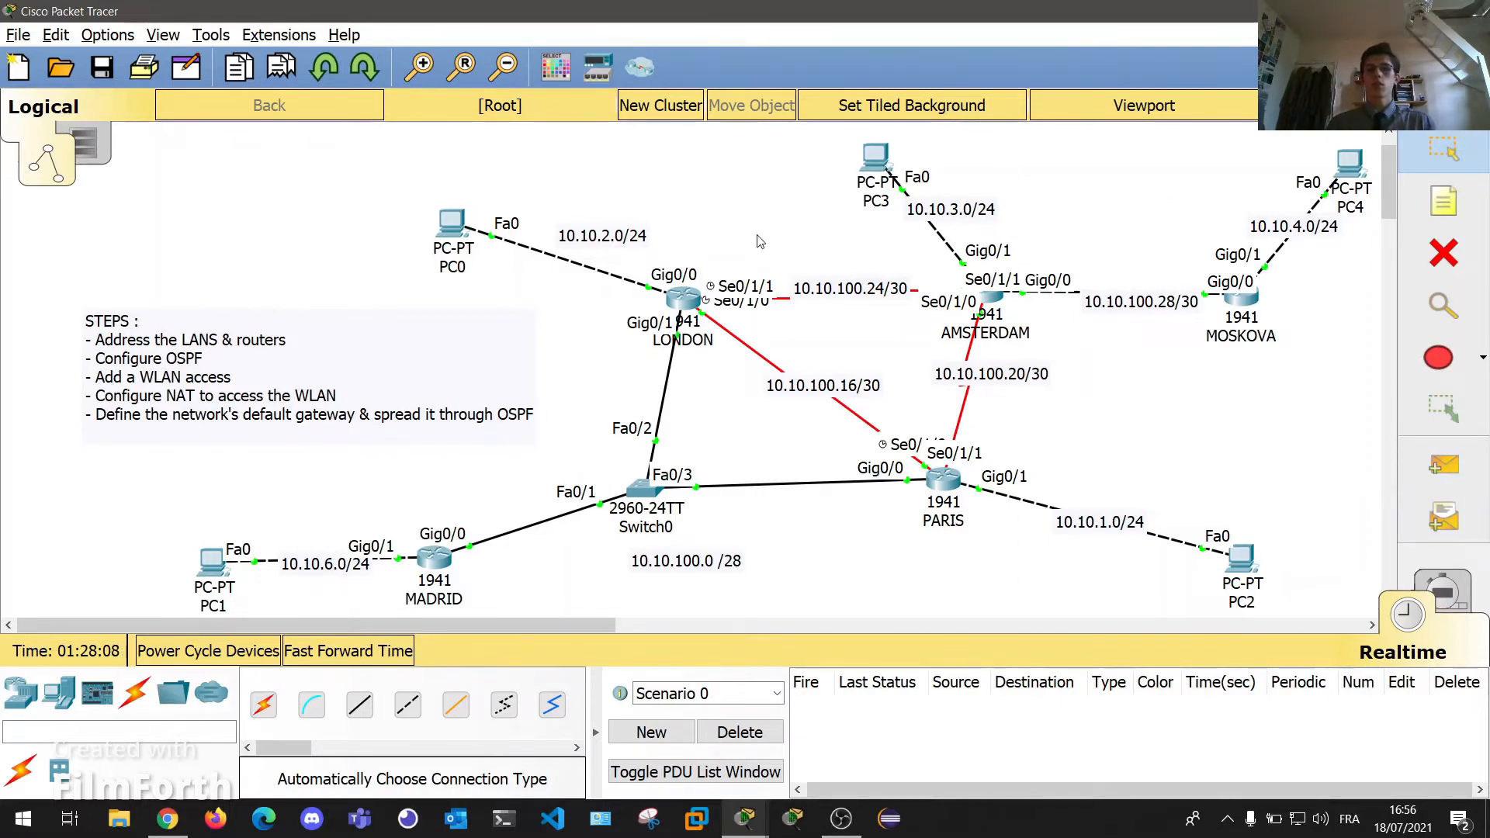
Send two simple PDU pings from PC1 to PC4.
{"action": "left_click", "coordinate": [1444, 464]}
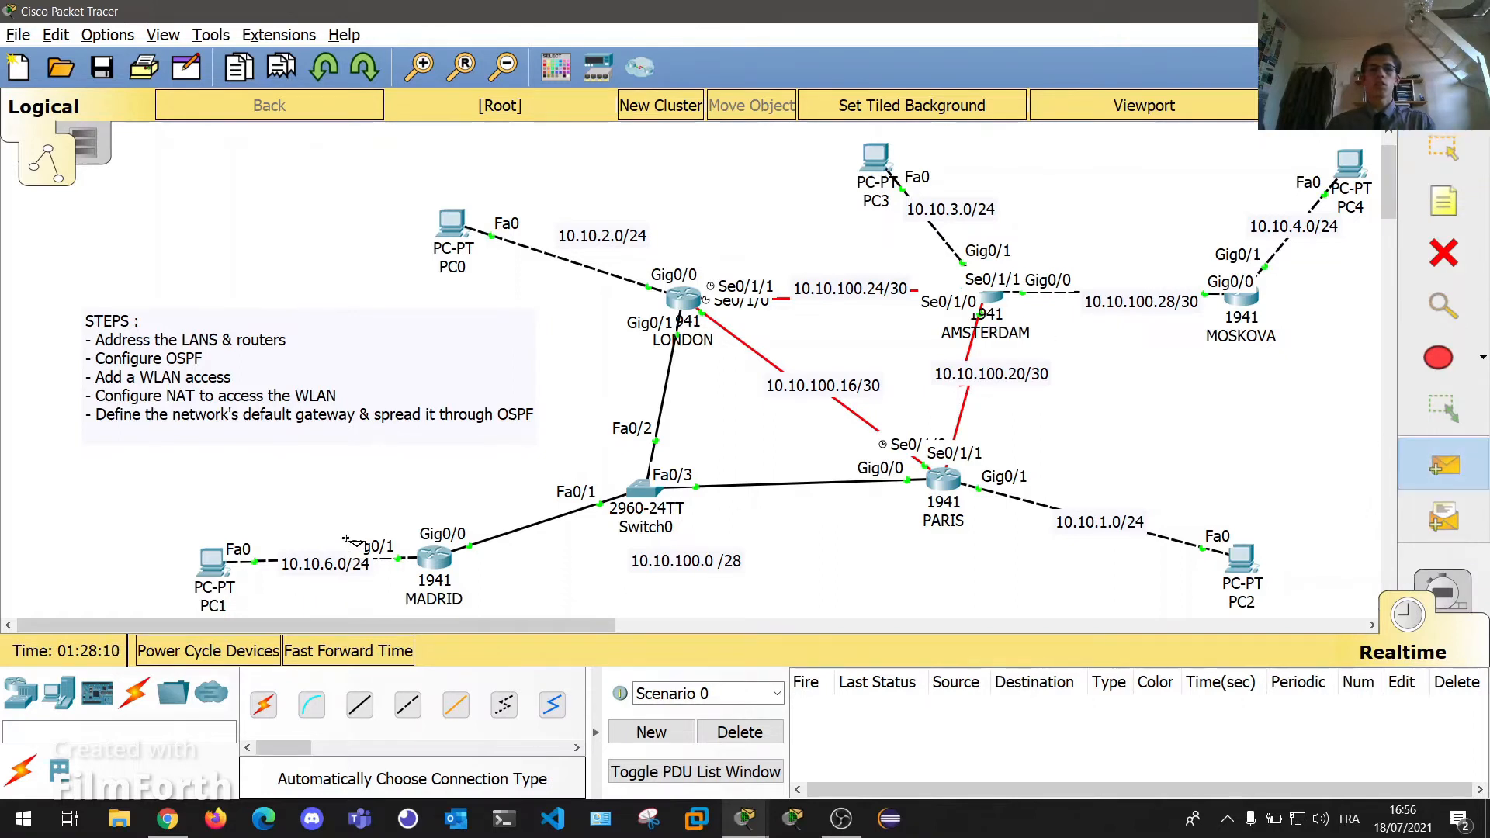
{"action": "left_click", "coordinate": [216, 567]}
{"action": "left_click", "coordinate": [1357, 172]}
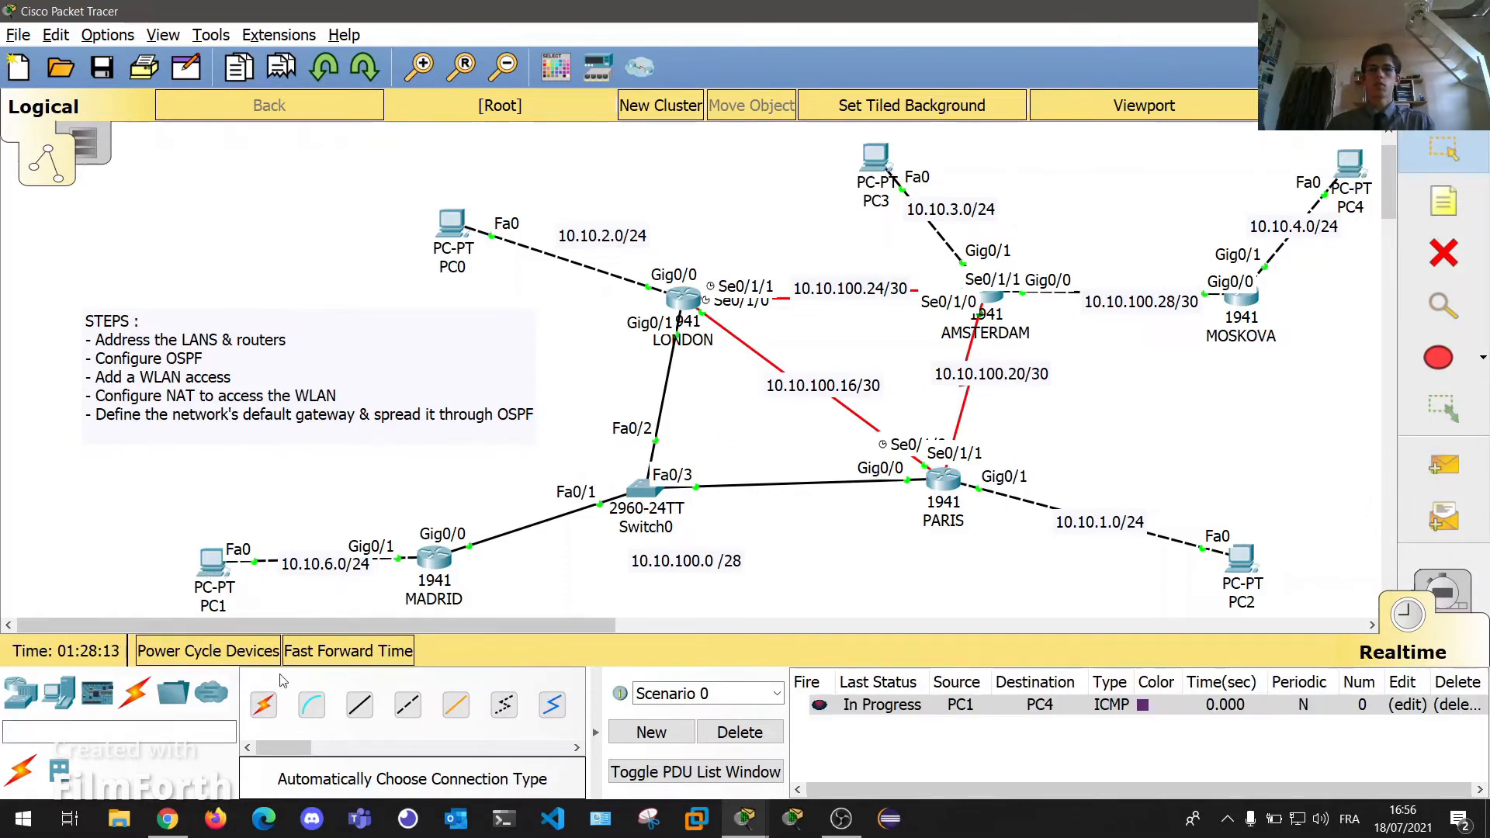
{"action": "left_click", "coordinate": [1444, 464]}
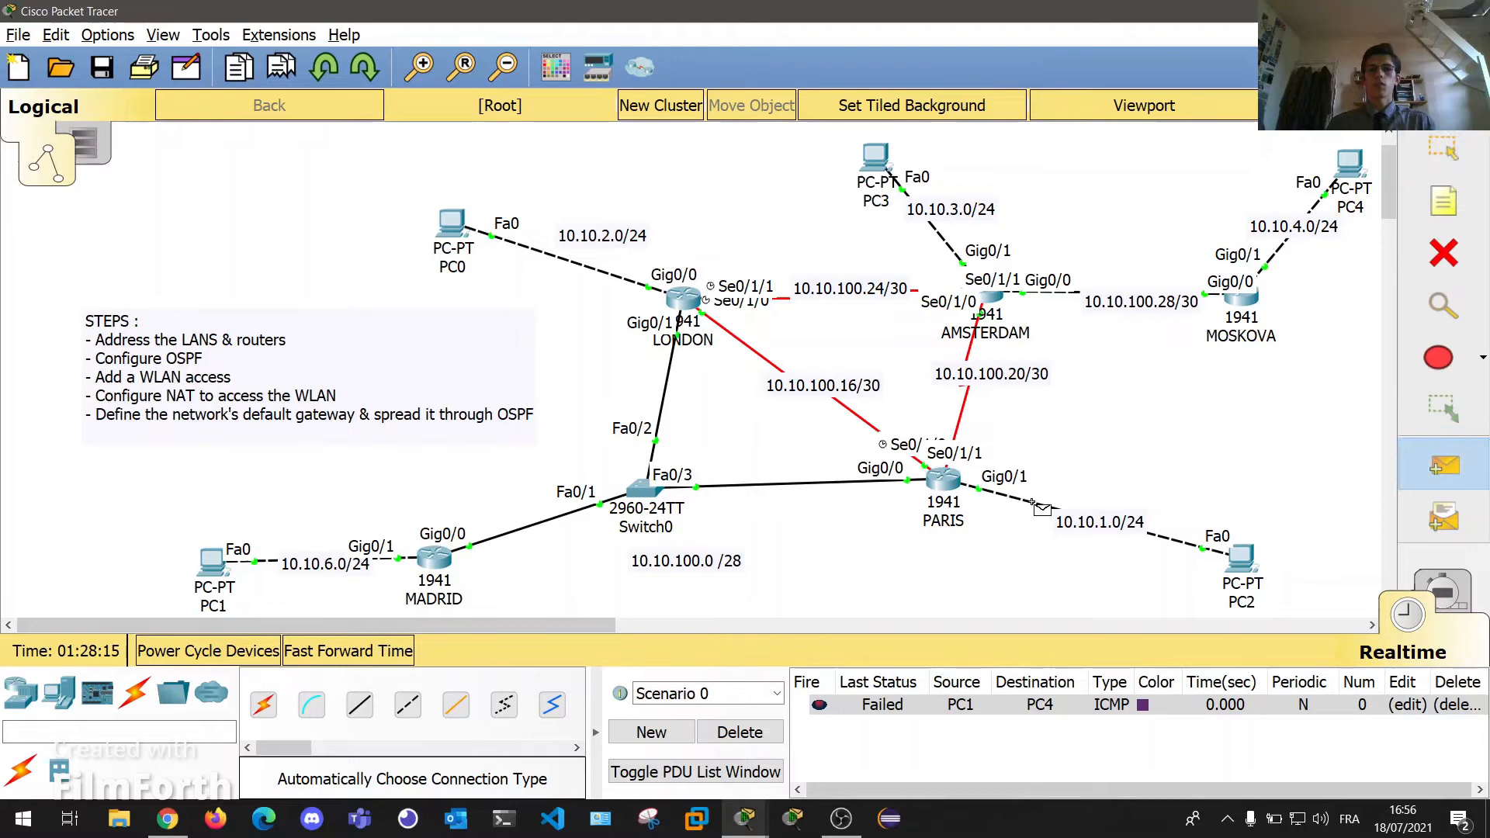
{"action": "left_click", "coordinate": [212, 562]}
{"action": "left_click", "coordinate": [1351, 170]}
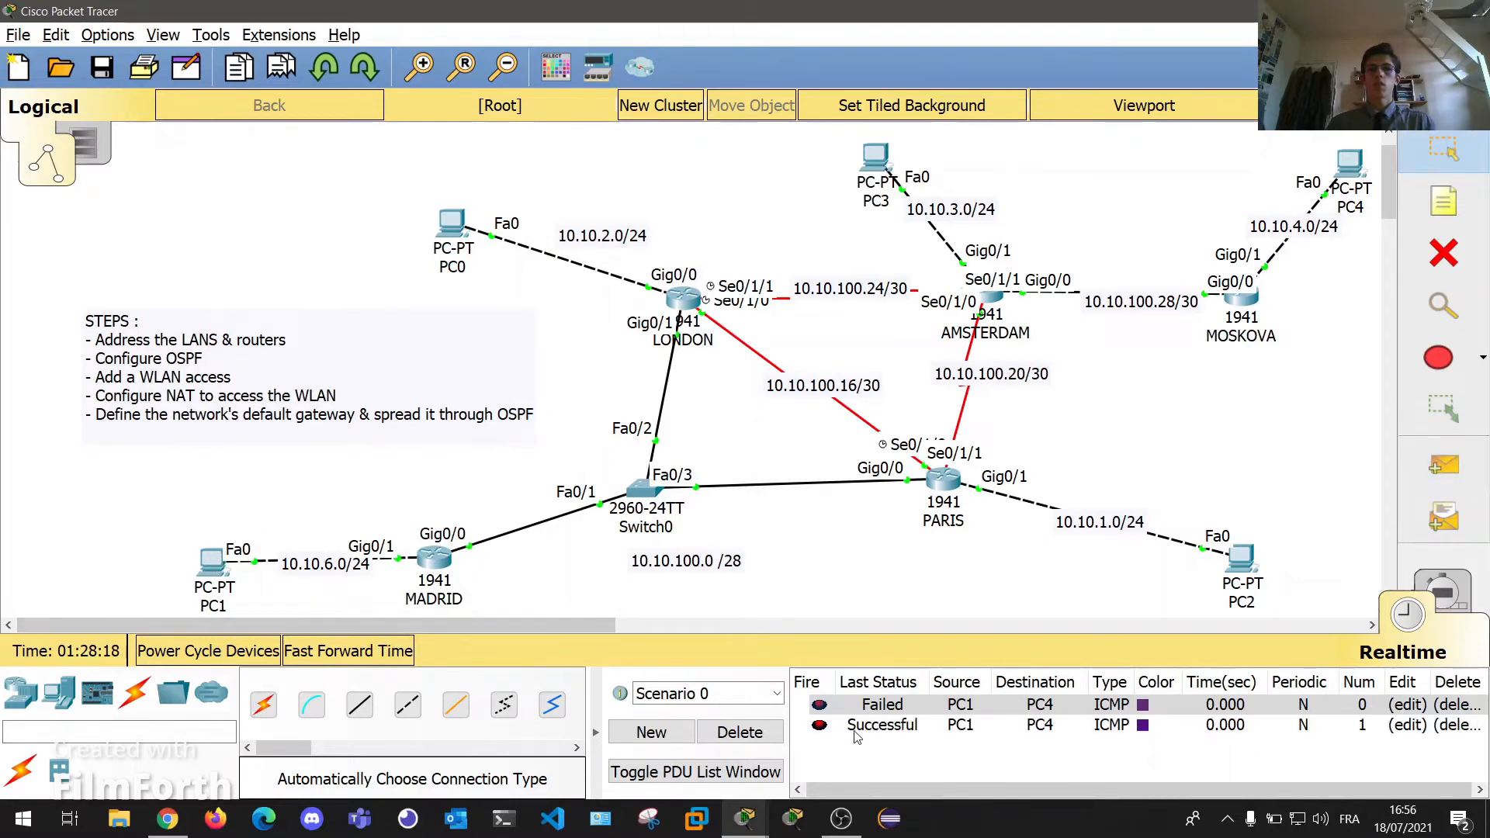
Send two PC2-to-PC0 pings and delete the earlier ping entries.
{"action": "left_click", "coordinate": [1444, 464]}
{"action": "left_click", "coordinate": [1242, 557]}
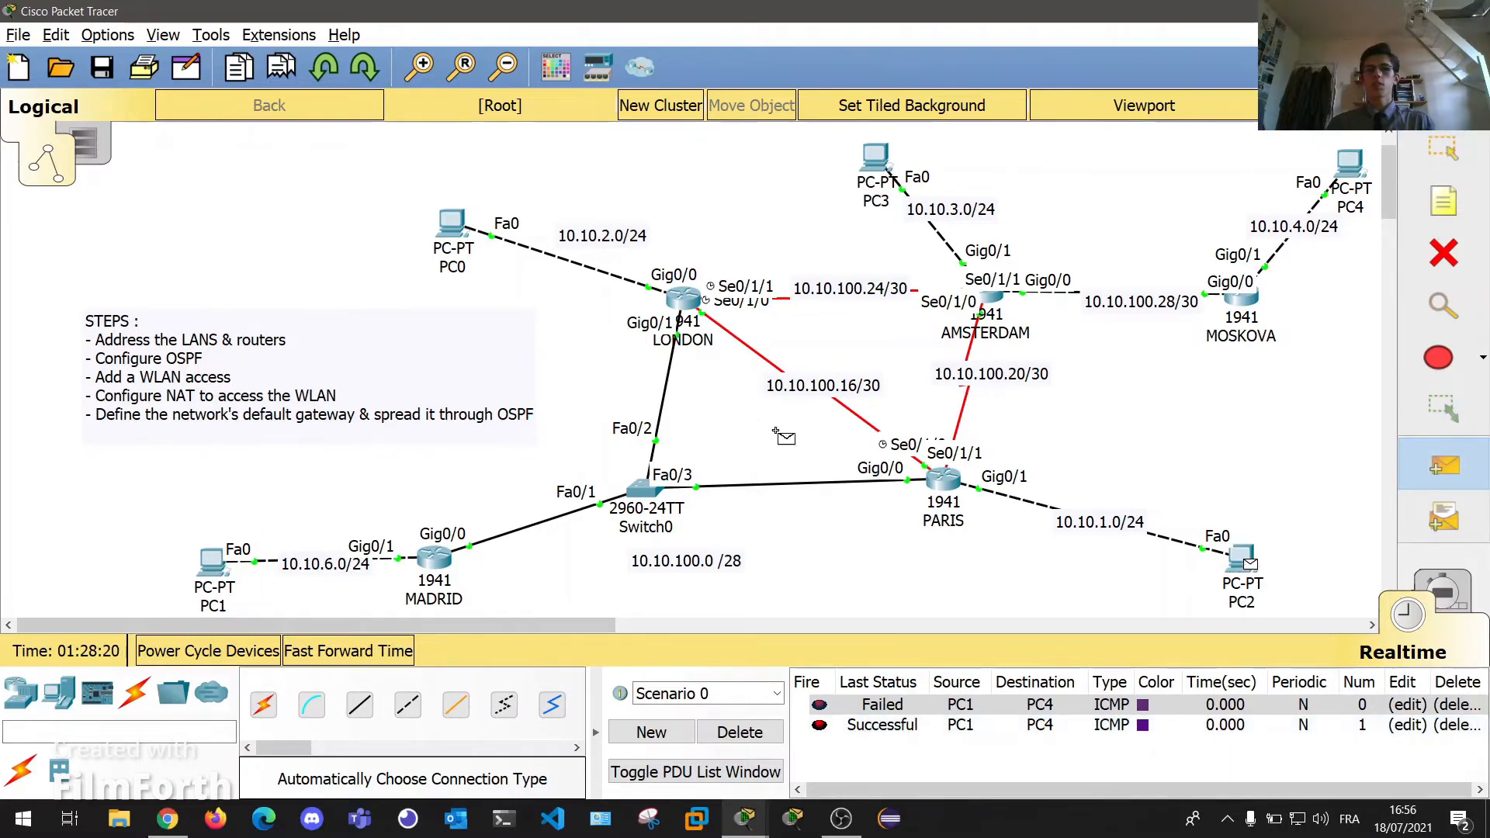
{"action": "left_click", "coordinate": [450, 224]}
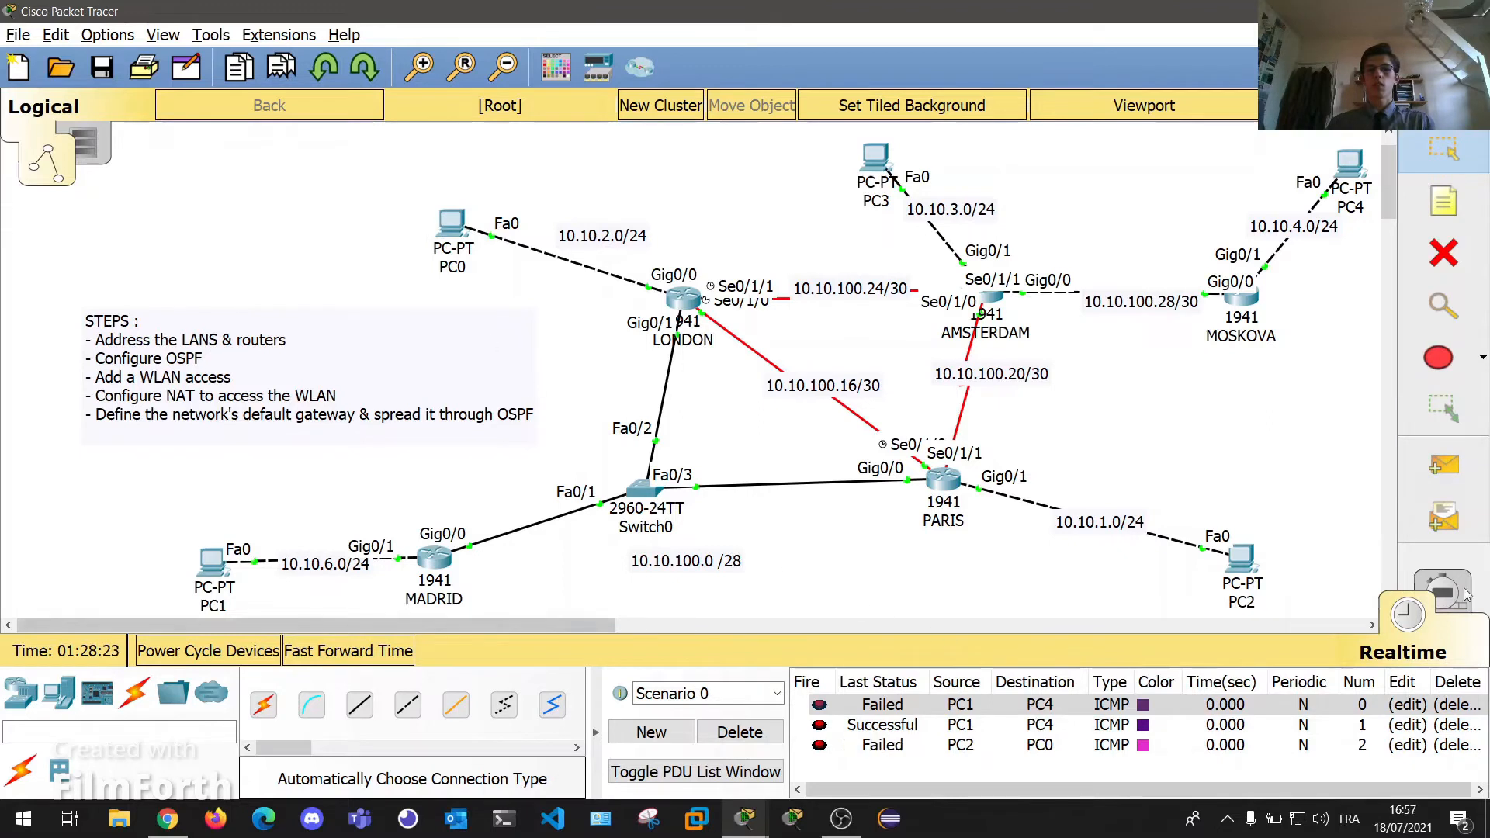
{"action": "left_click", "coordinate": [1443, 465]}
{"action": "left_click", "coordinate": [1241, 558]}
{"action": "left_click", "coordinate": [448, 229]}
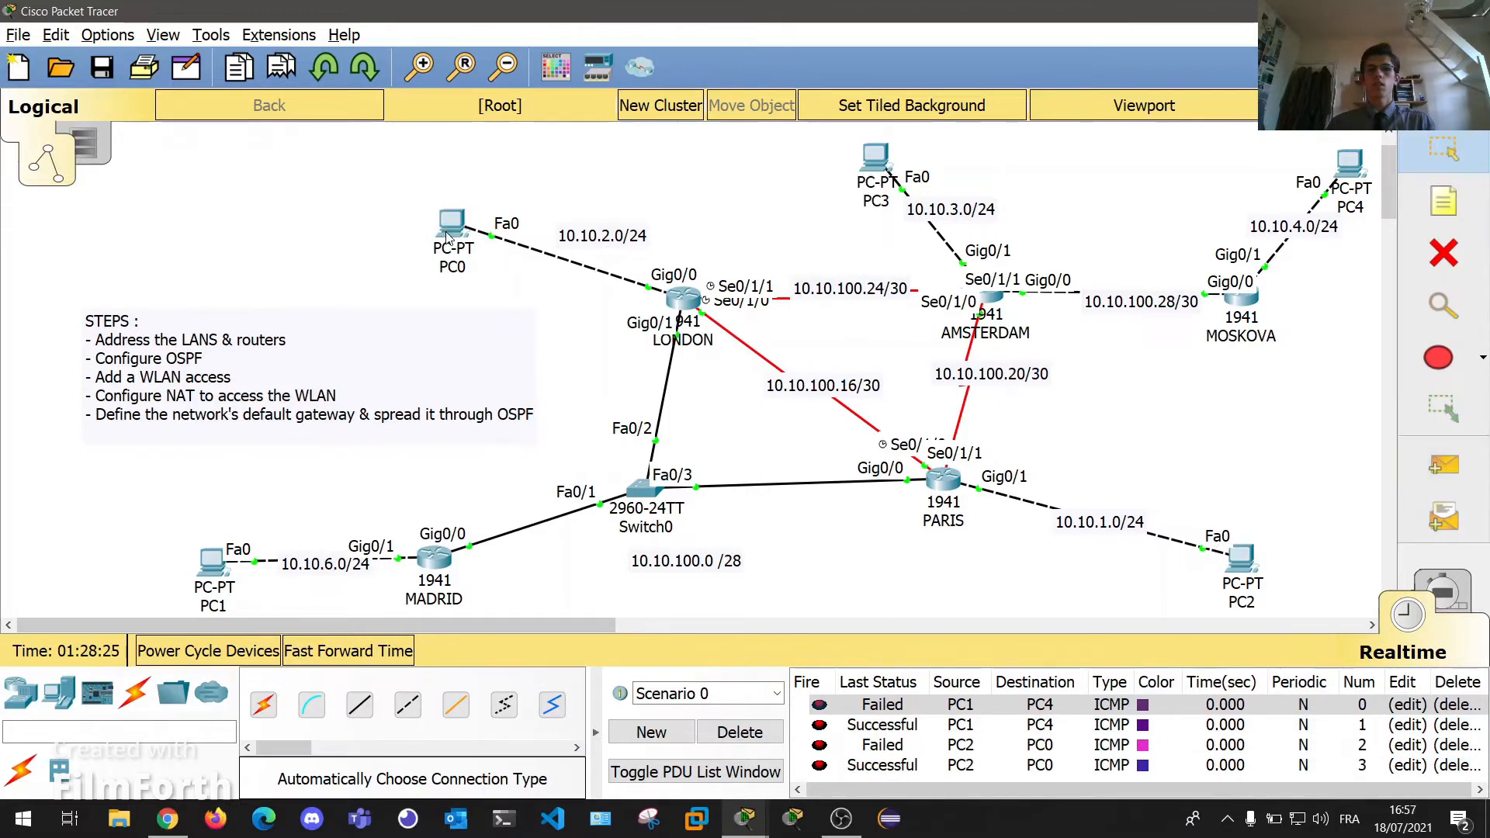
{"action": "double_click", "coordinate": [1471, 705]}
{"action": "double_click", "coordinate": [1472, 706]}
{"action": "double_click", "coordinate": [1472, 706]}
{"action": "double_click", "coordinate": [1472, 706]}
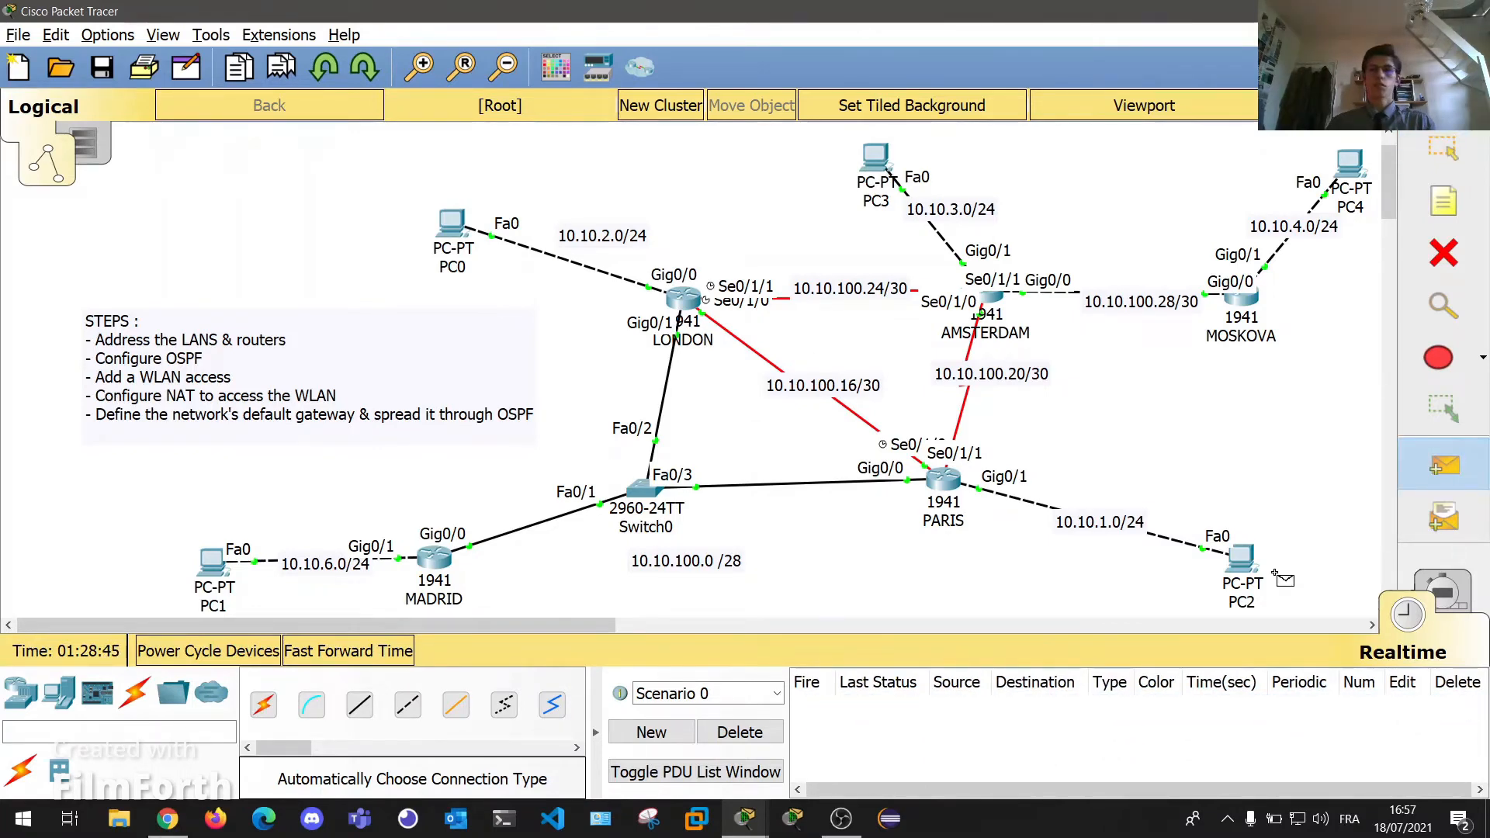
Ping from PC2 to PC1, PC4 and PC3, deleting the PC2-to-PC1 and PC2-to-PC4 entries.
{"action": "left_click", "coordinate": [1242, 560]}
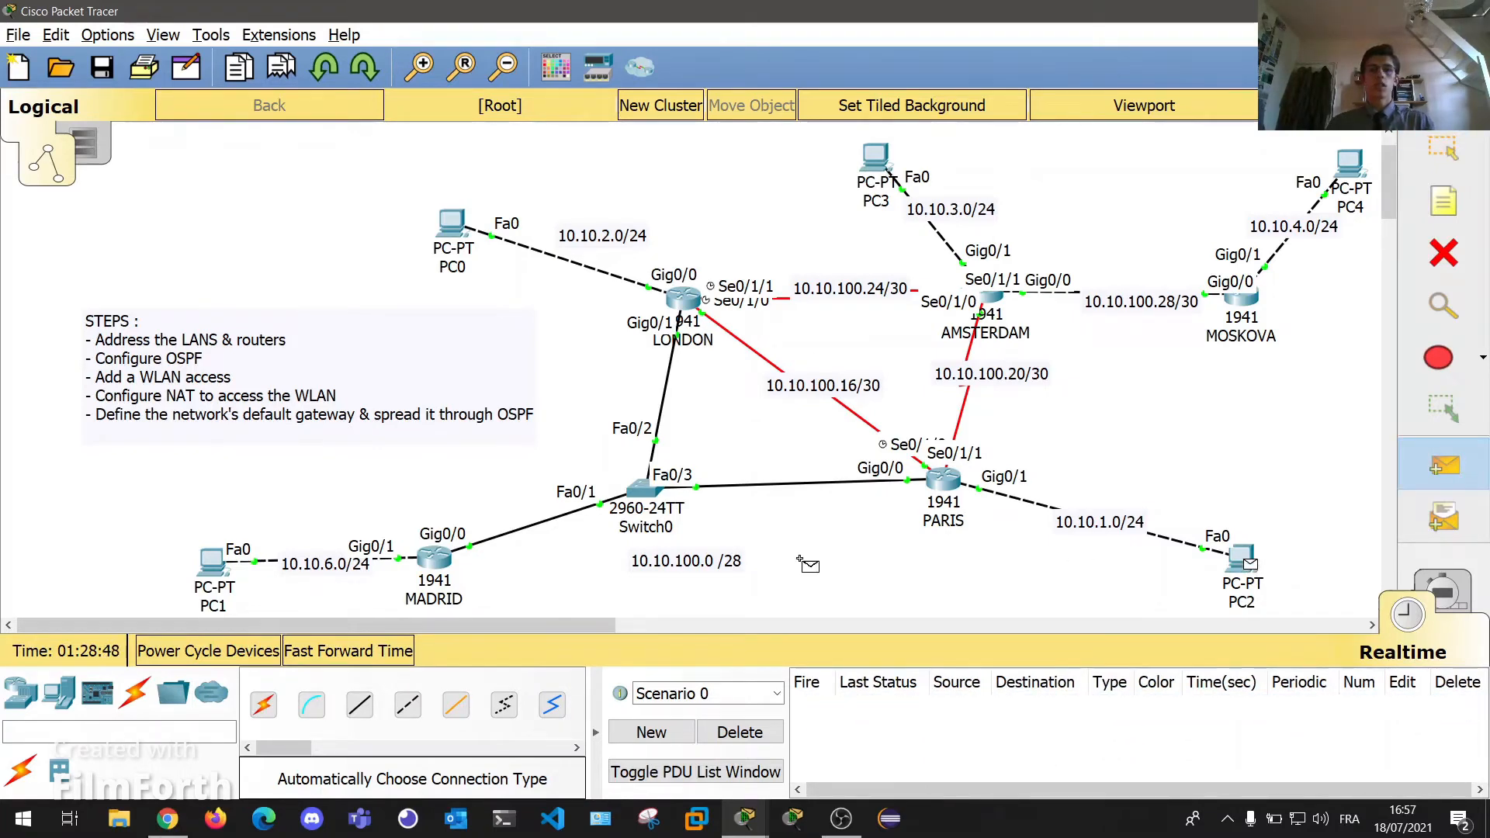
{"action": "left_click", "coordinate": [214, 563]}
{"action": "double_click", "coordinate": [1459, 705]}
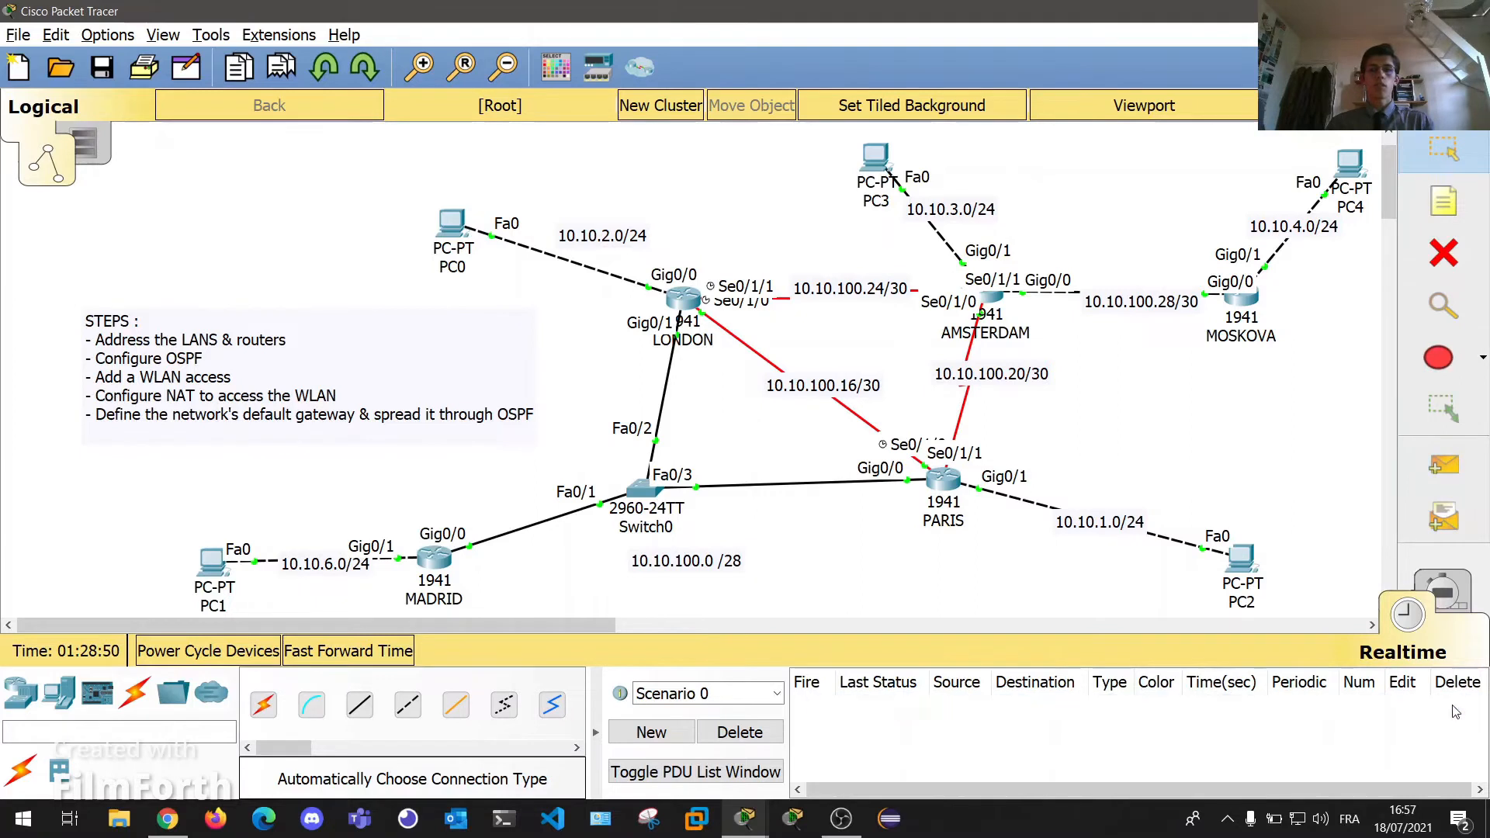
{"action": "left_click", "coordinate": [1444, 466]}
{"action": "left_click", "coordinate": [1242, 560]}
{"action": "left_click", "coordinate": [1349, 204]}
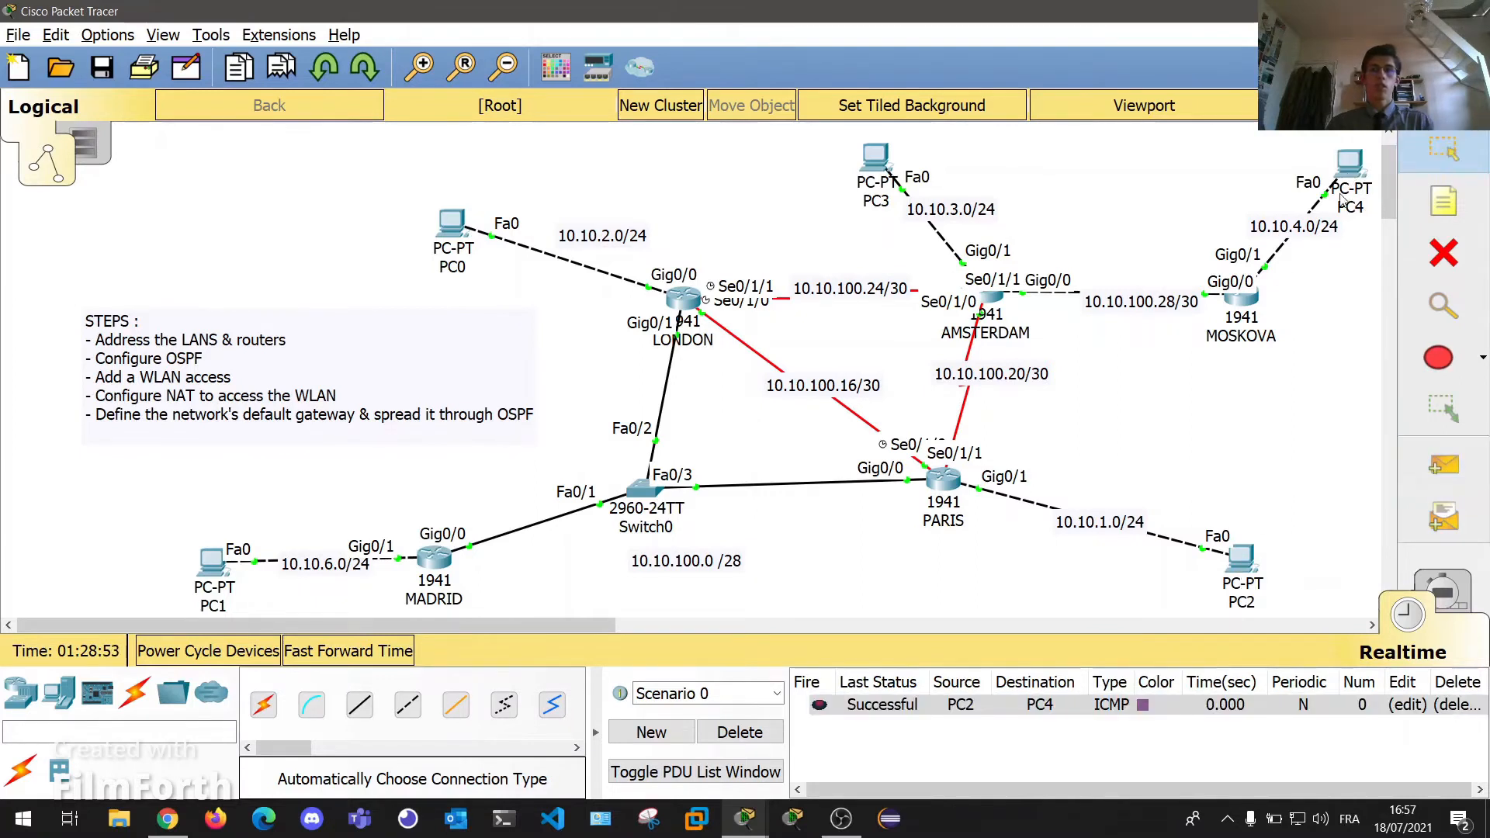
{"action": "left_click", "coordinate": [1444, 466]}
{"action": "left_click", "coordinate": [877, 157]}
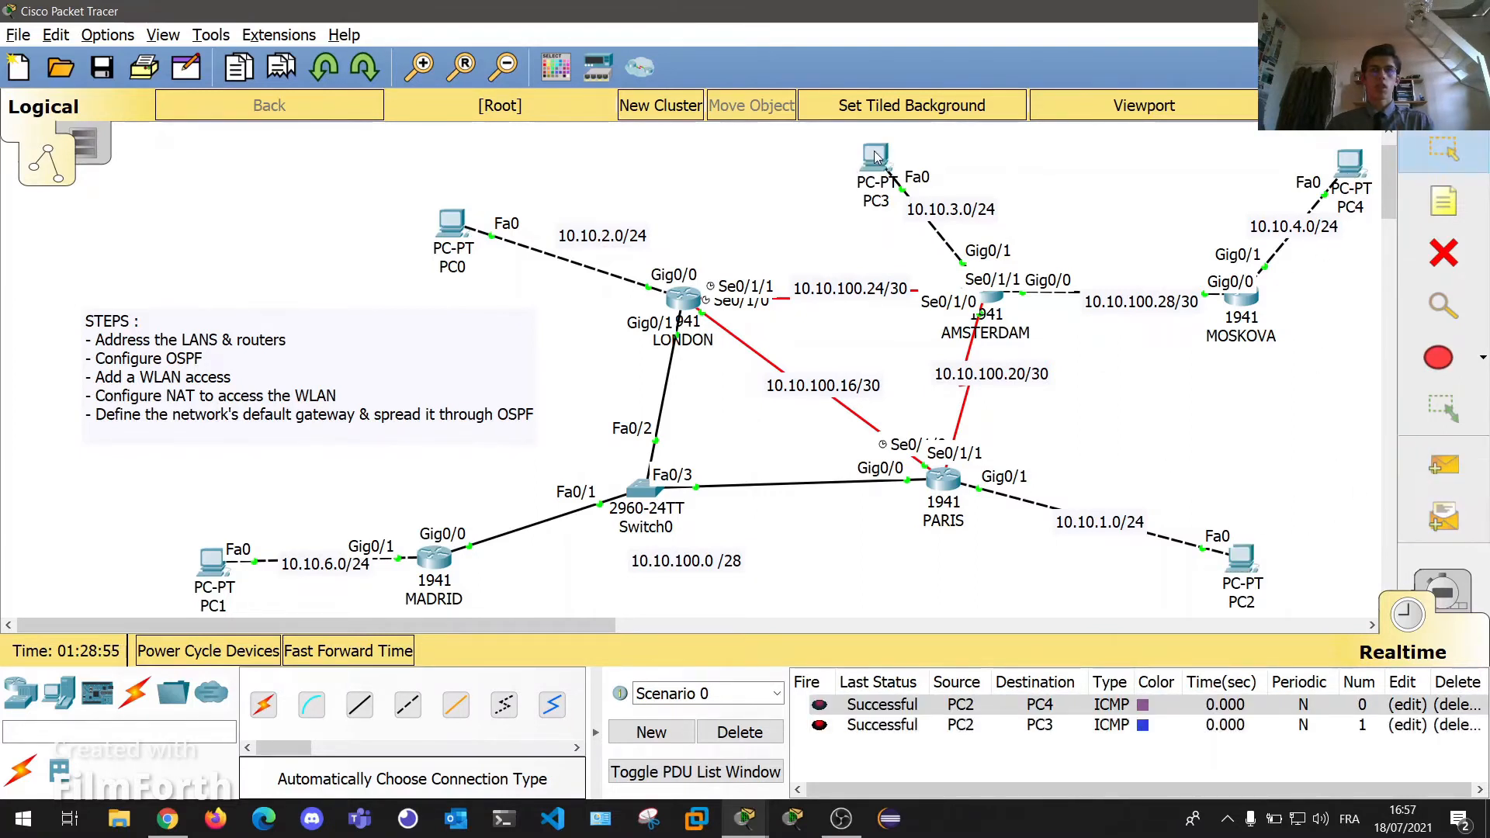
{"action": "double_click", "coordinate": [1449, 705]}
Ping PC2 to PC0, then delete the remaining PC2-to-PC3 and PC2-to-PC0 entries.
{"action": "left_click", "coordinate": [1444, 465]}
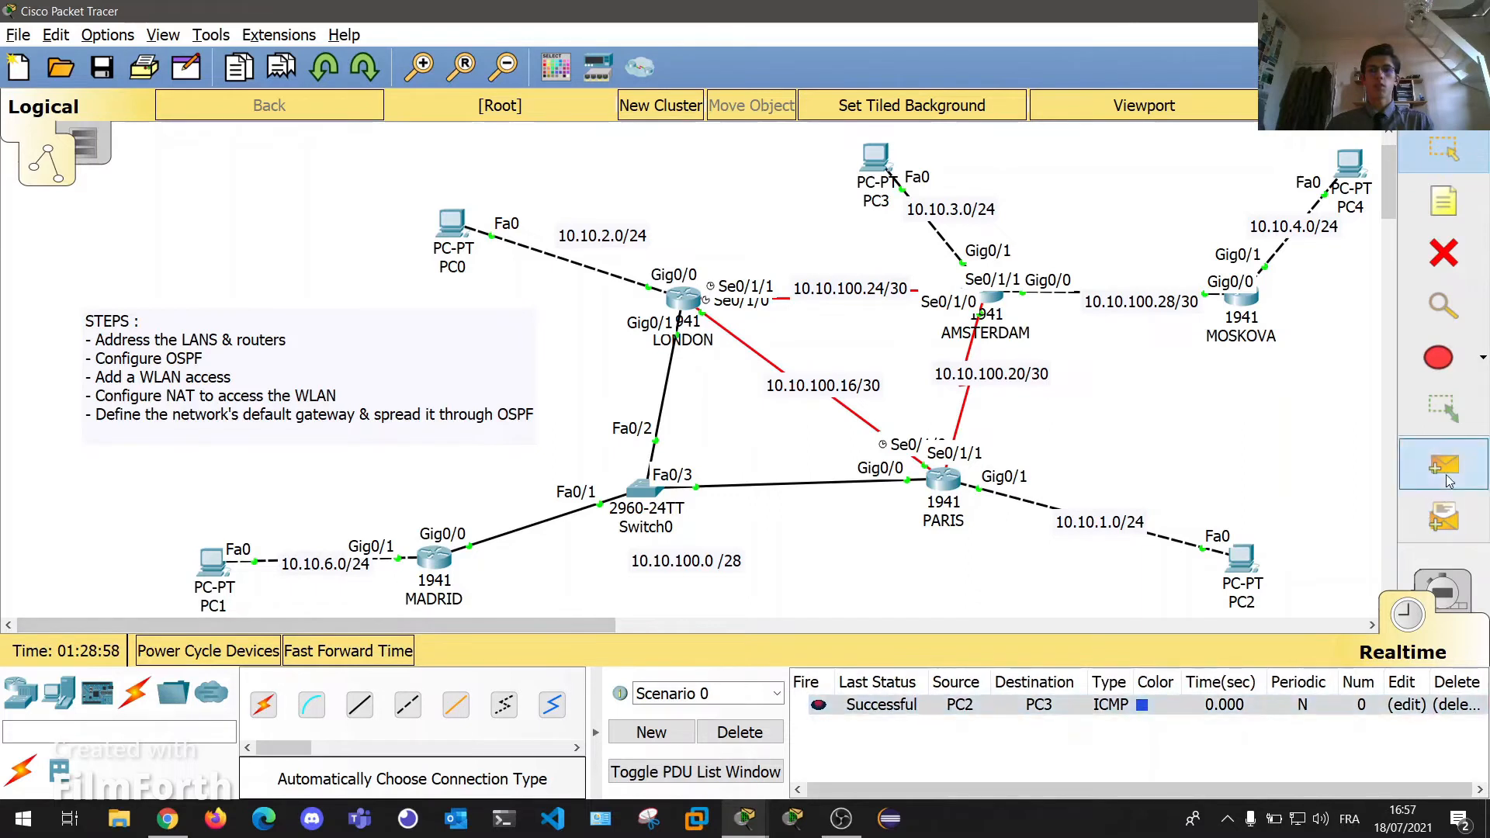
{"action": "left_click", "coordinate": [1241, 559]}
{"action": "left_click", "coordinate": [454, 225]}
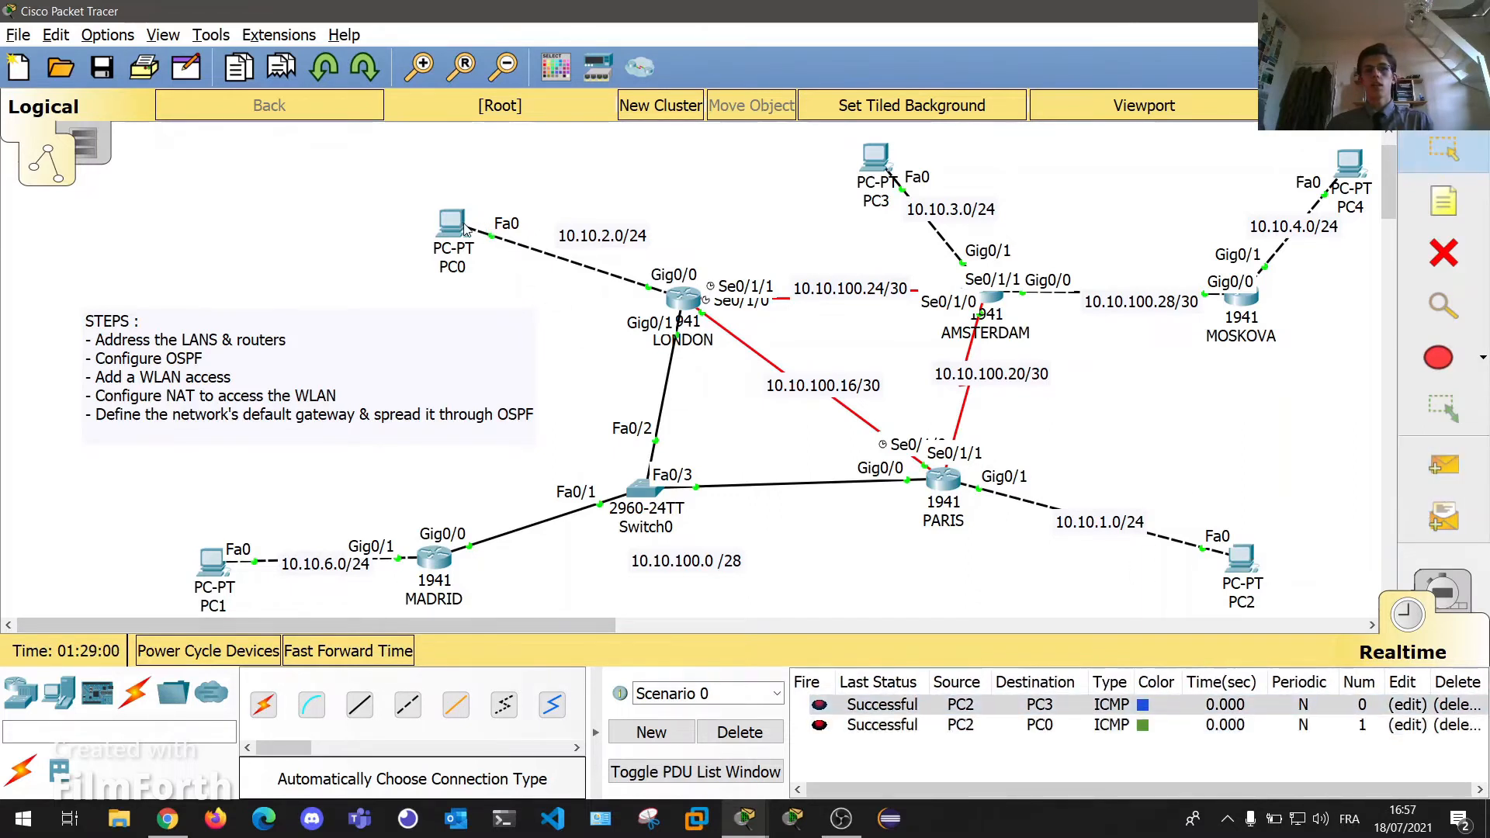
{"action": "double_click", "coordinate": [1457, 705]}
{"action": "double_click", "coordinate": [1457, 705]}
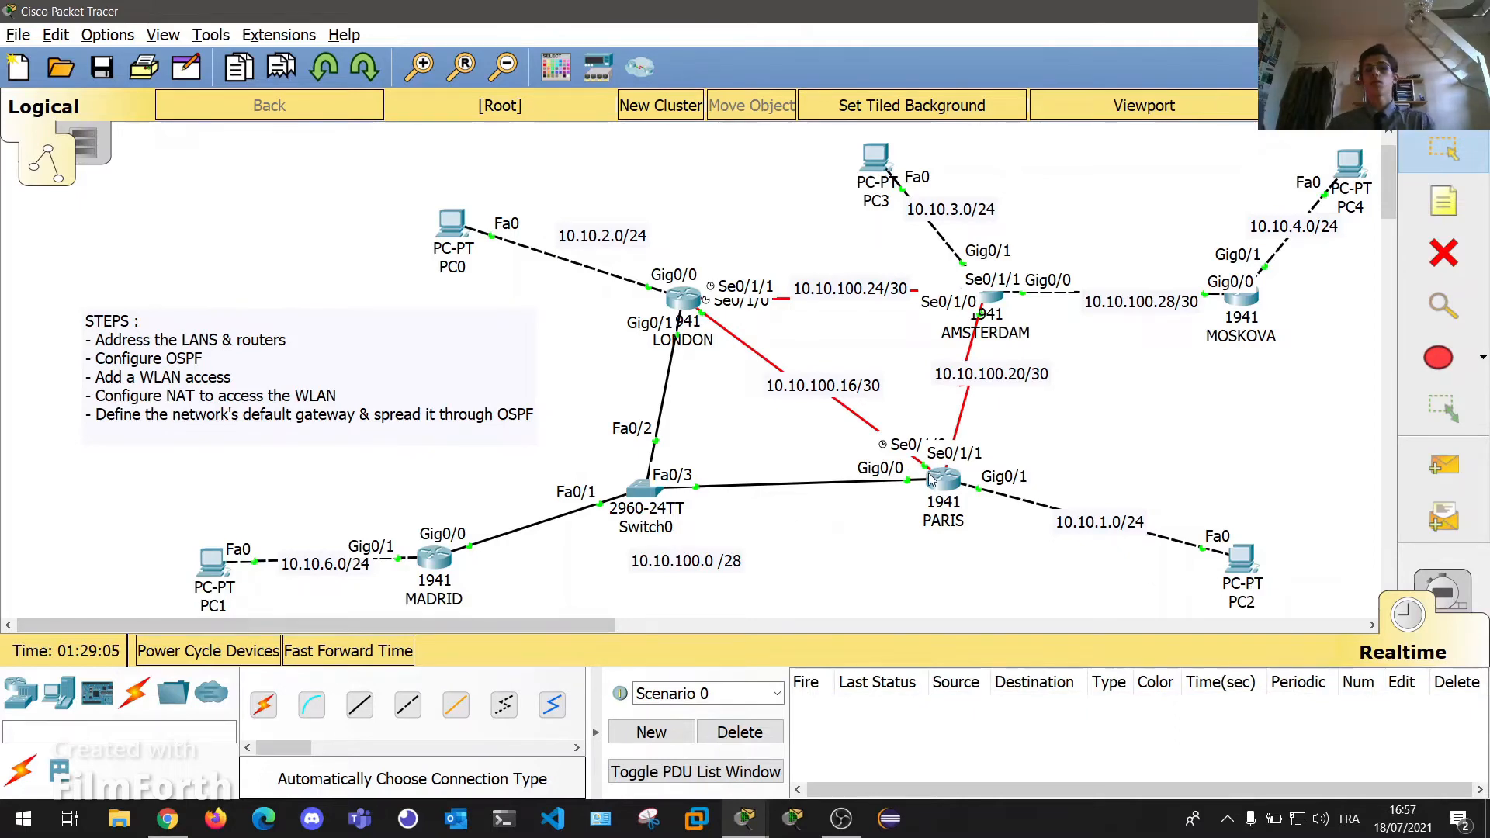
{"action": "mouse_move", "coordinate": [931, 482]}
{"action": "left_click", "coordinate": [934, 481]}
{"action": "left_click_drag", "start_coordinate": [719, 140], "coordinate": [1190, 196]}
{"action": "key", "text": "Return"}
{"action": "key", "text": "Return"}
{"action": "key", "text": "Return"}
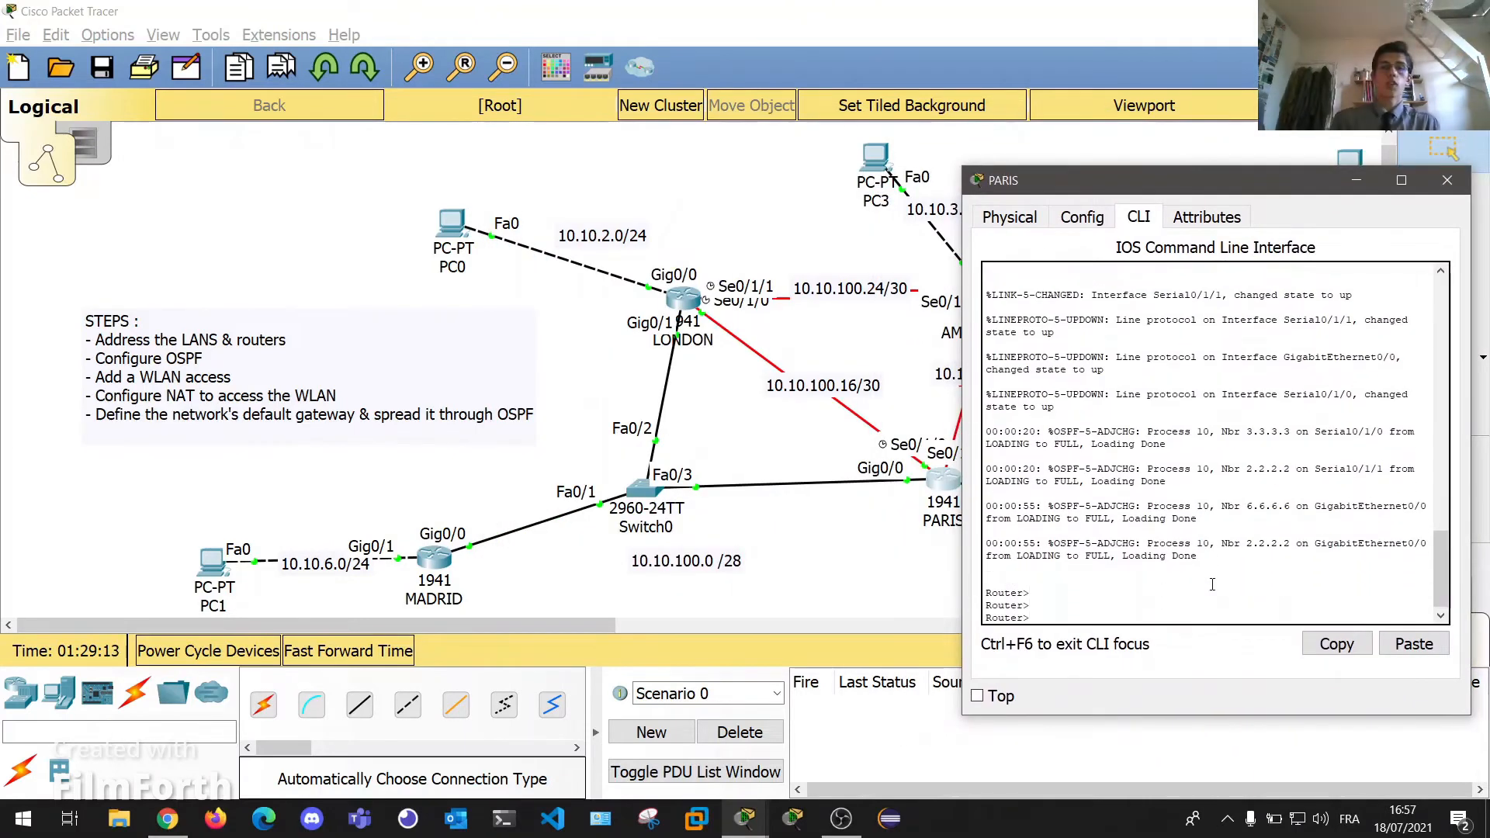
{"action": "type", "text": "en"}
{"action": "key", "text": "Return"}
{"action": "key", "text": "Return"}
{"action": "key", "text": "Return"}
{"action": "key", "text": "Return"}
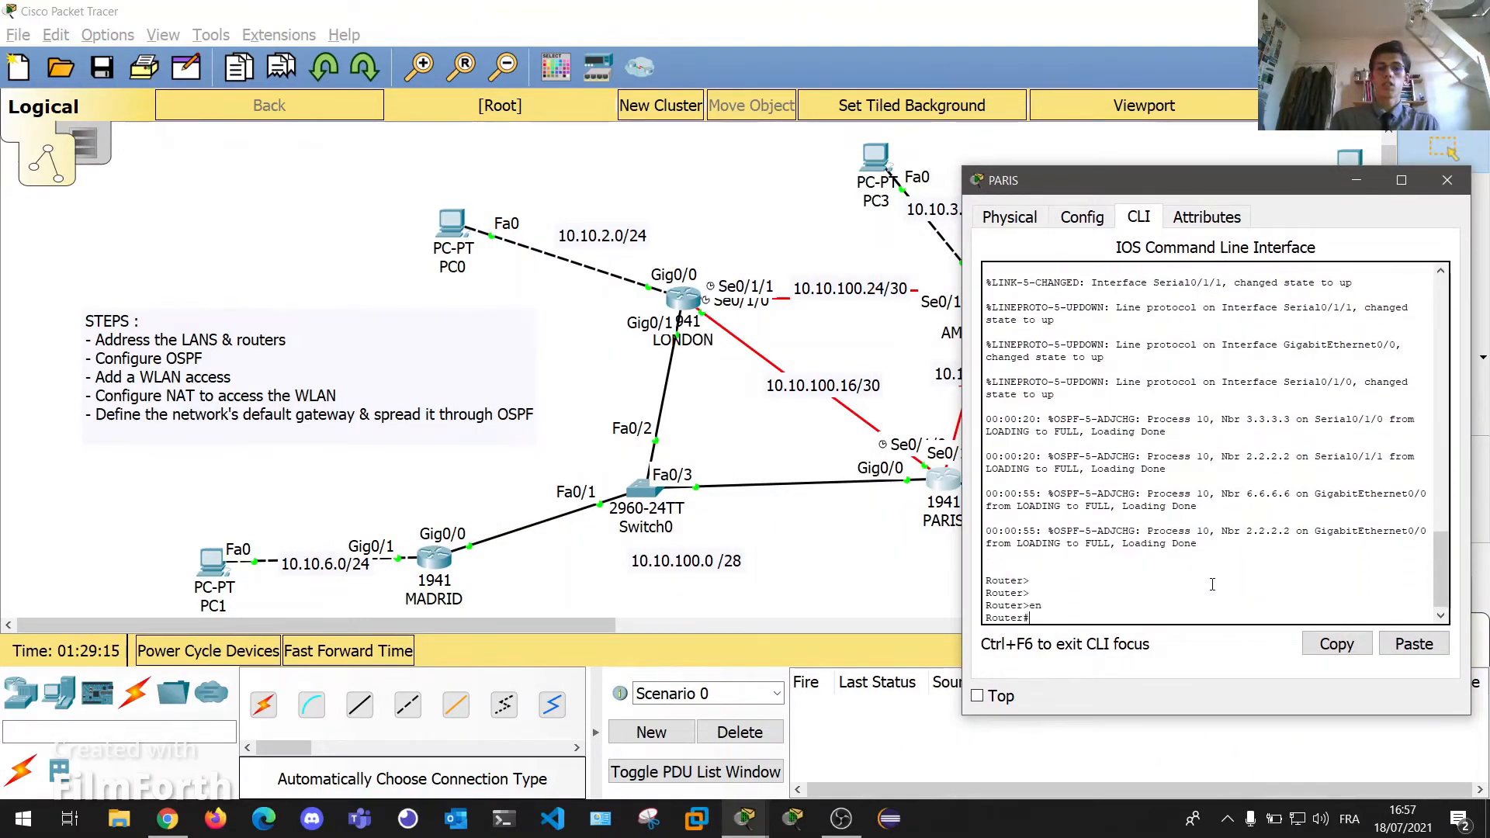
{"action": "type", "text": "sh"}
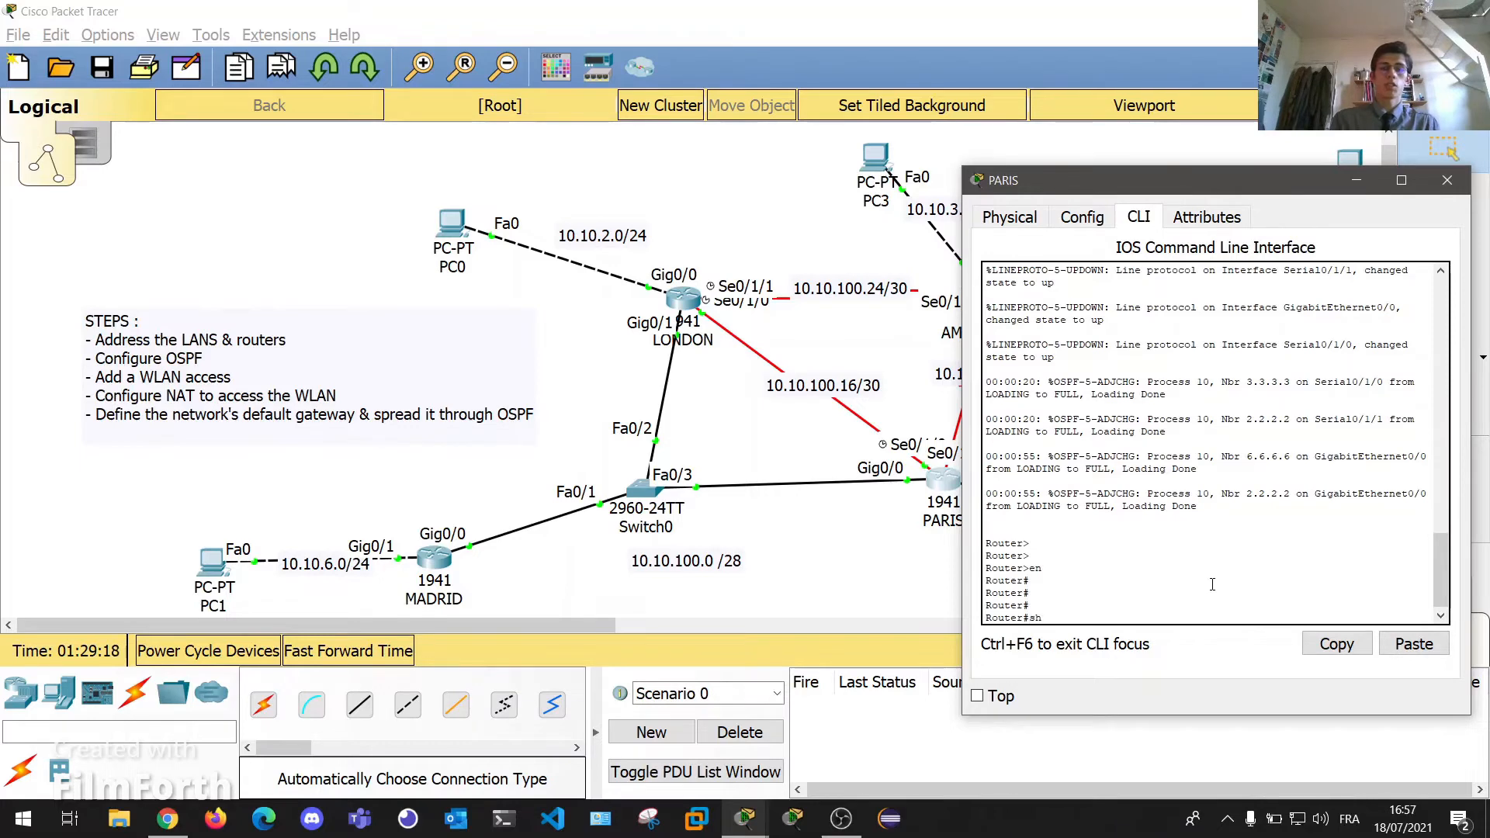
{"action": "type", "text": "ow ip route"}
{"action": "key", "text": "Return"}
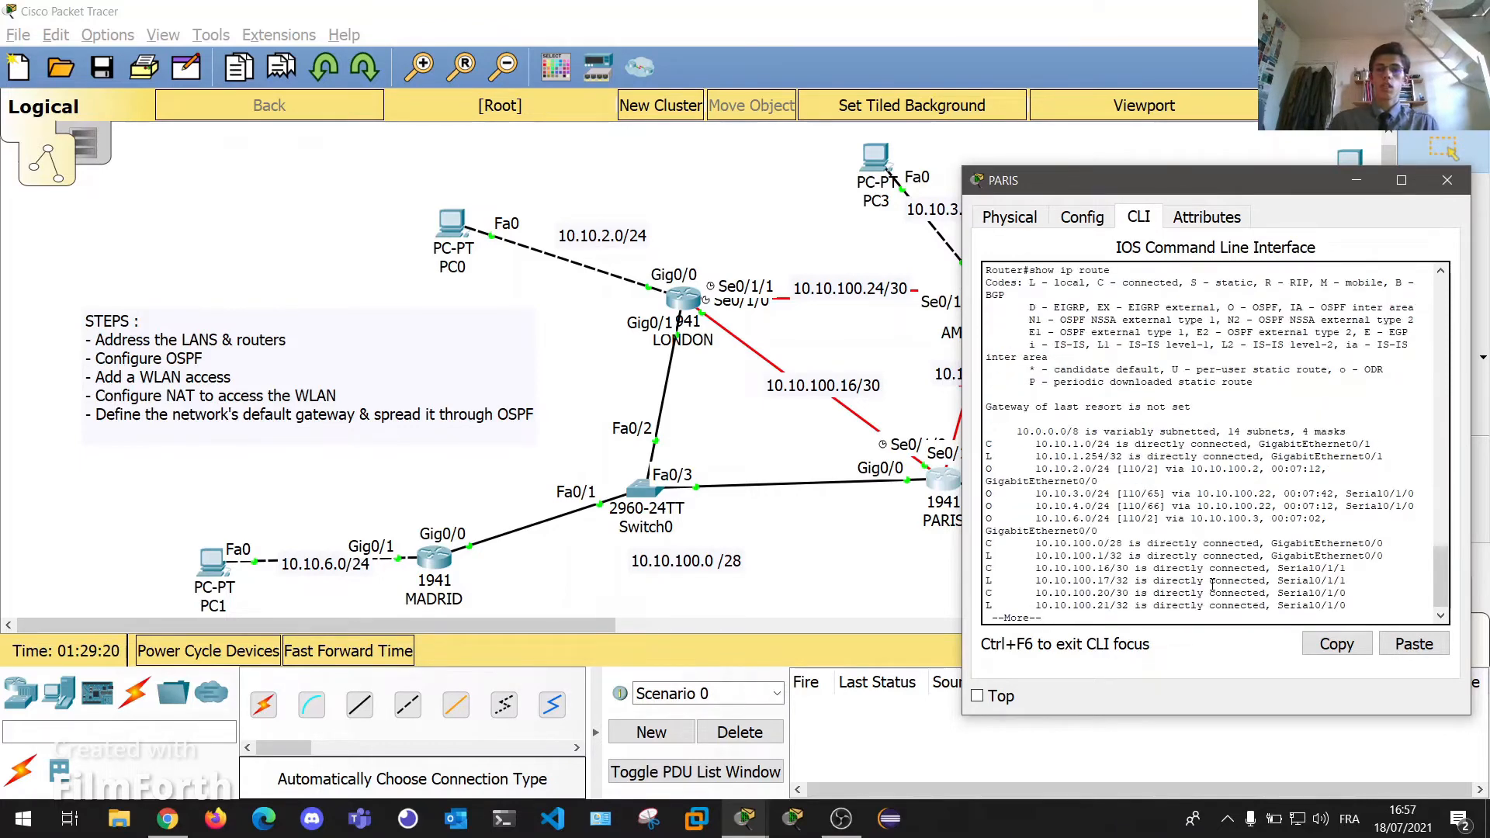
{"action": "left_click_drag", "start_coordinate": [961, 470], "coordinate": [703, 470]}
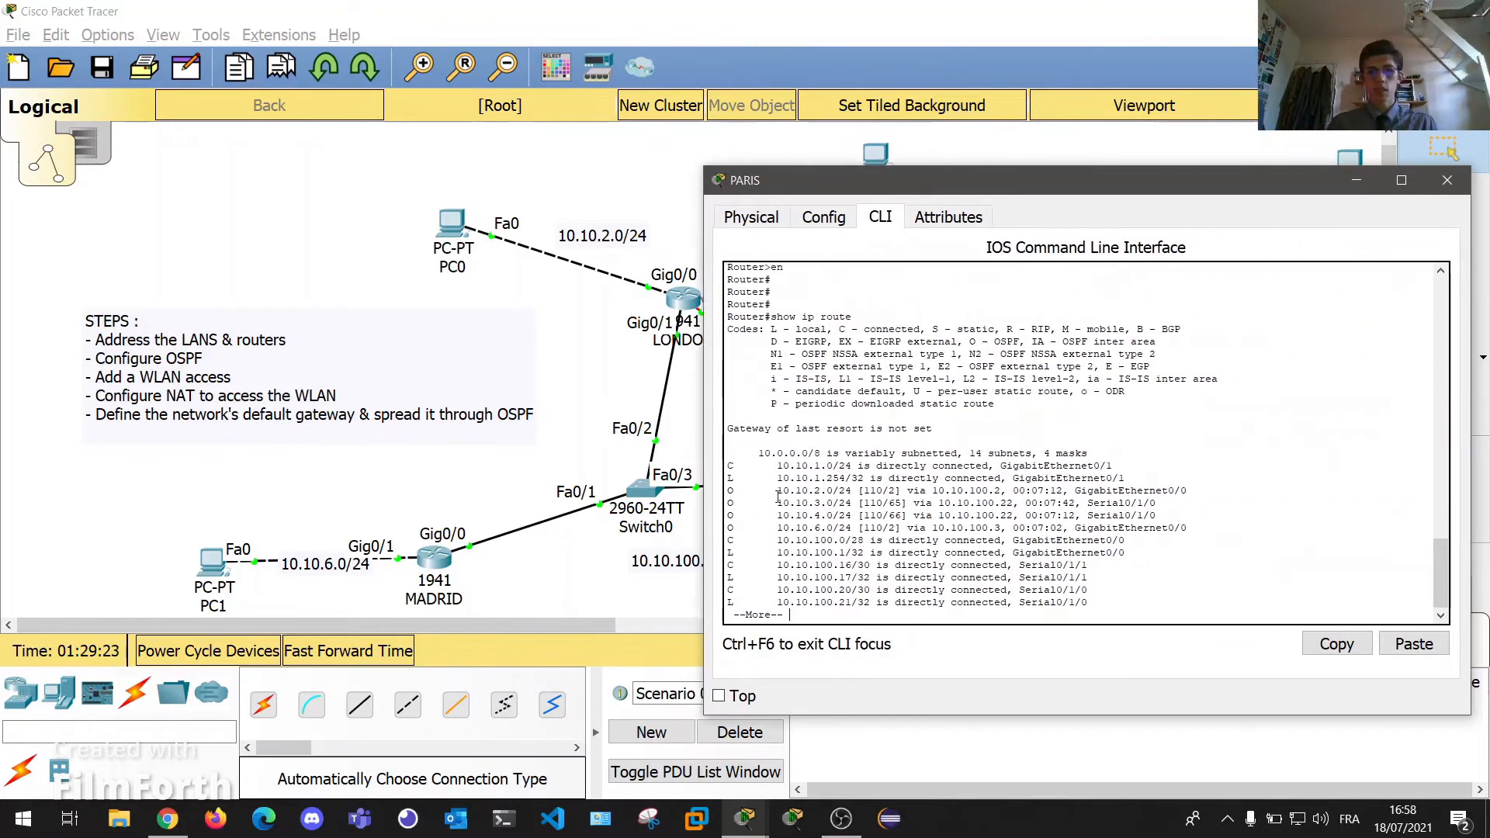
{"action": "key", "text": "space"}
{"action": "key", "text": "Return"}
{"action": "key", "text": "Return"}
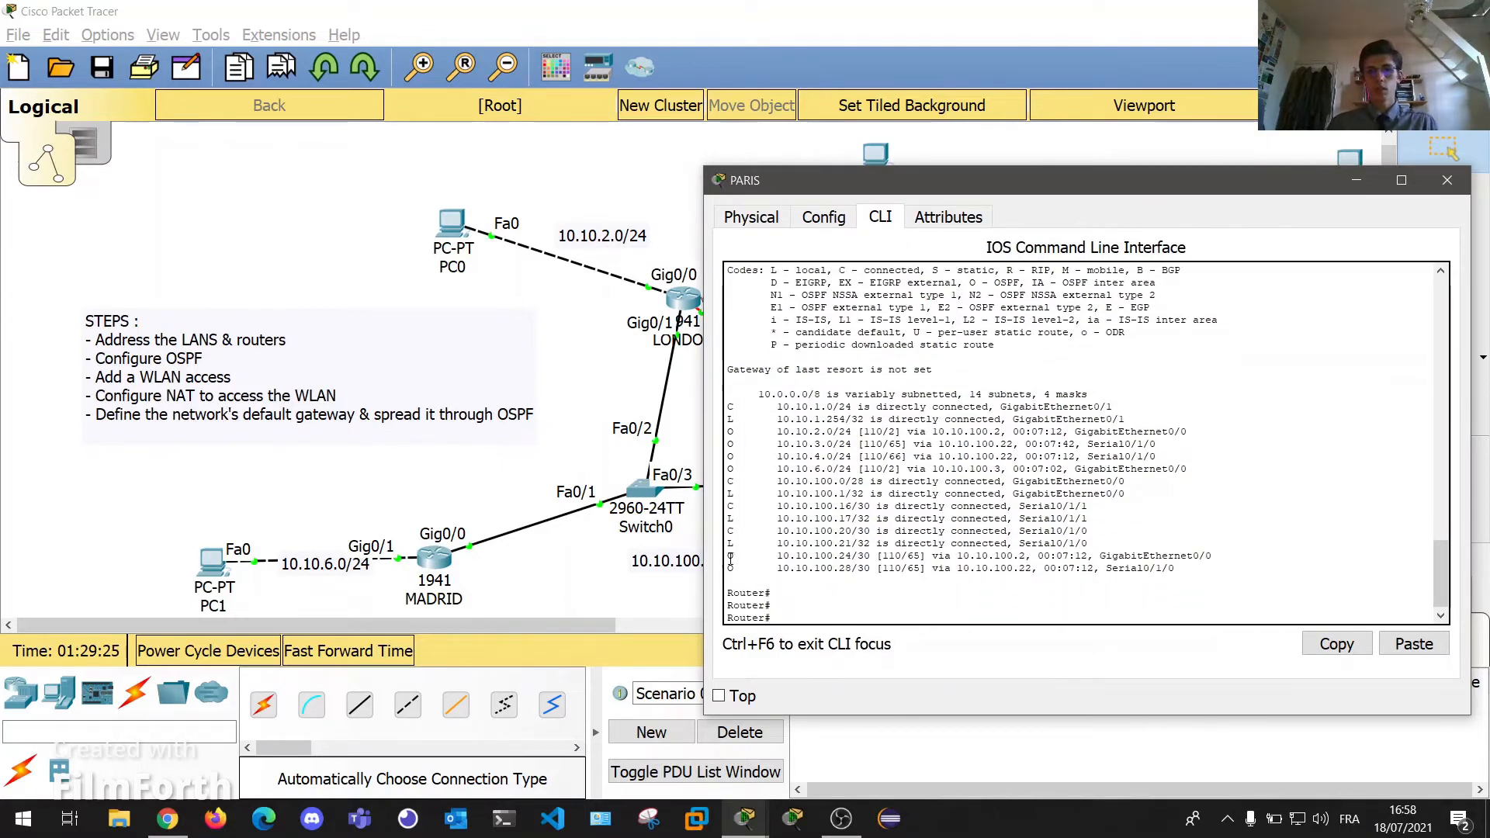
{"action": "left_click_drag", "start_coordinate": [734, 563], "coordinate": [731, 458]}
{"action": "left_click", "coordinate": [734, 448]}
{"action": "scroll", "coordinate": [730, 472], "scroll_direction": "up", "scroll_amount": 1}
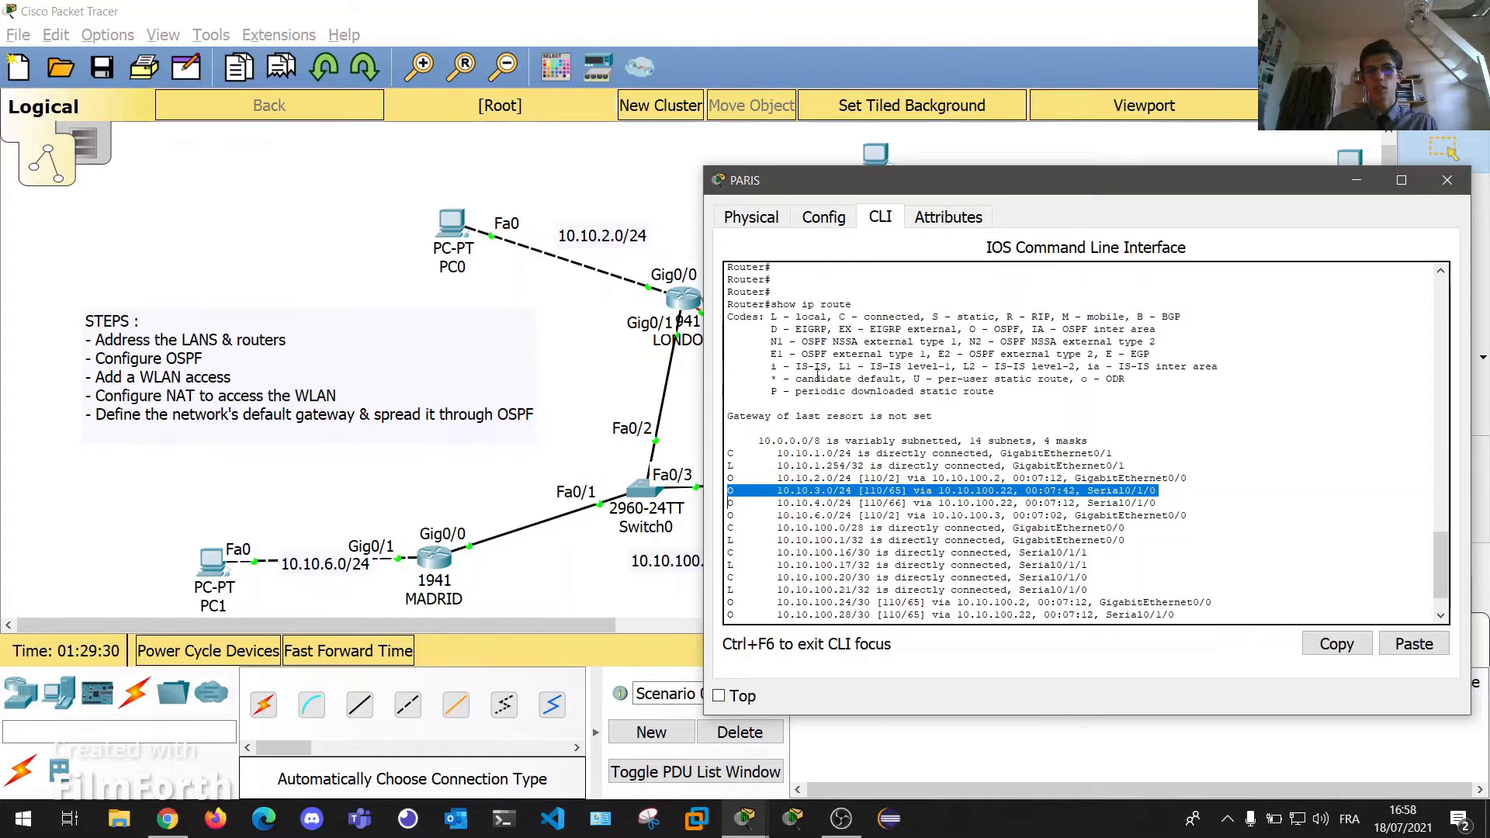
{"action": "left_click_drag", "start_coordinate": [963, 329], "coordinate": [1024, 329]}
{"action": "scroll", "coordinate": [837, 448], "scroll_direction": "down", "scroll_amount": 1}
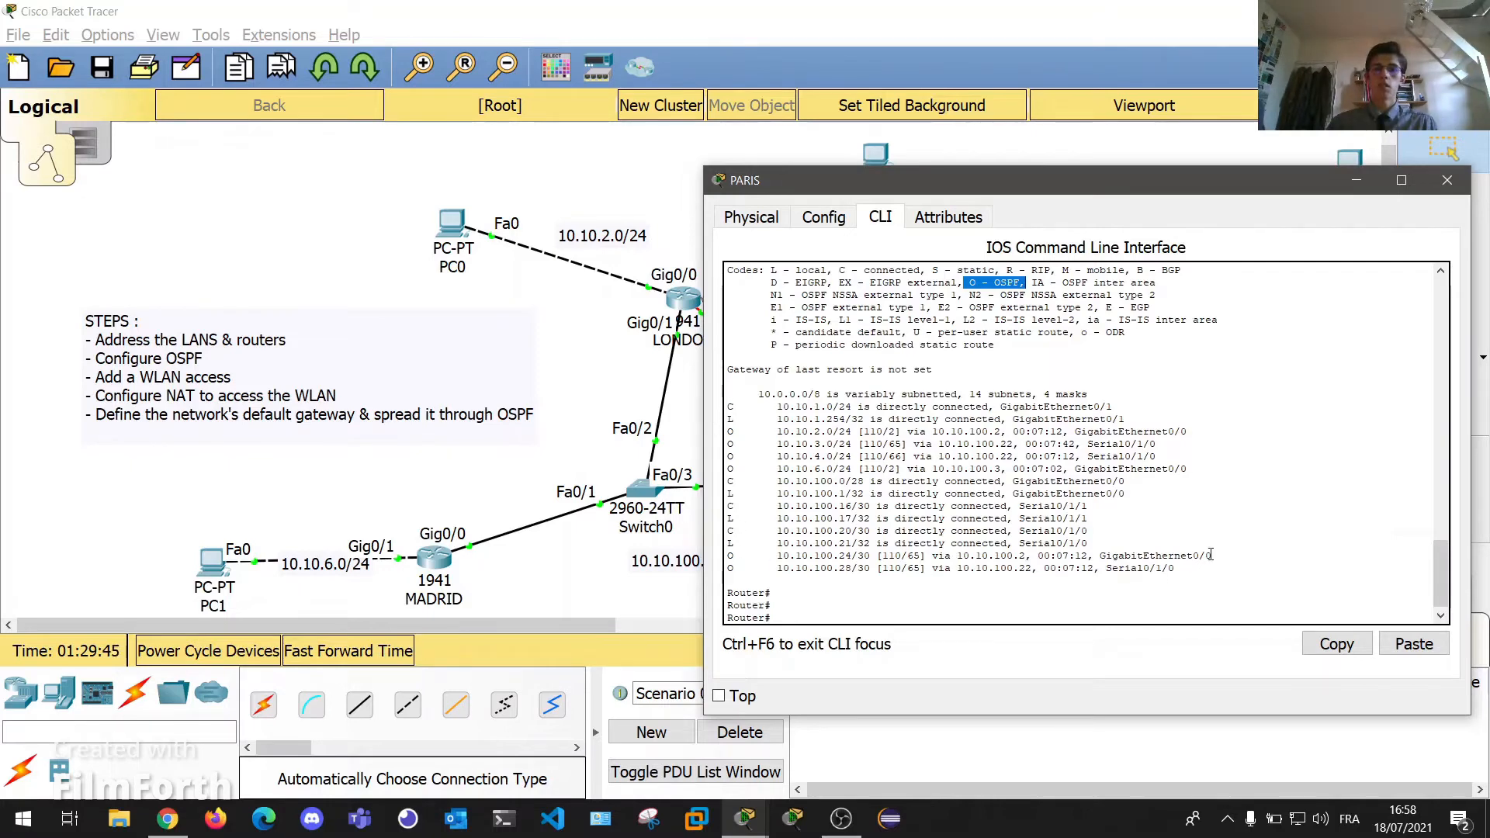
{"action": "left_click_drag", "start_coordinate": [1175, 573], "coordinate": [698, 386]}
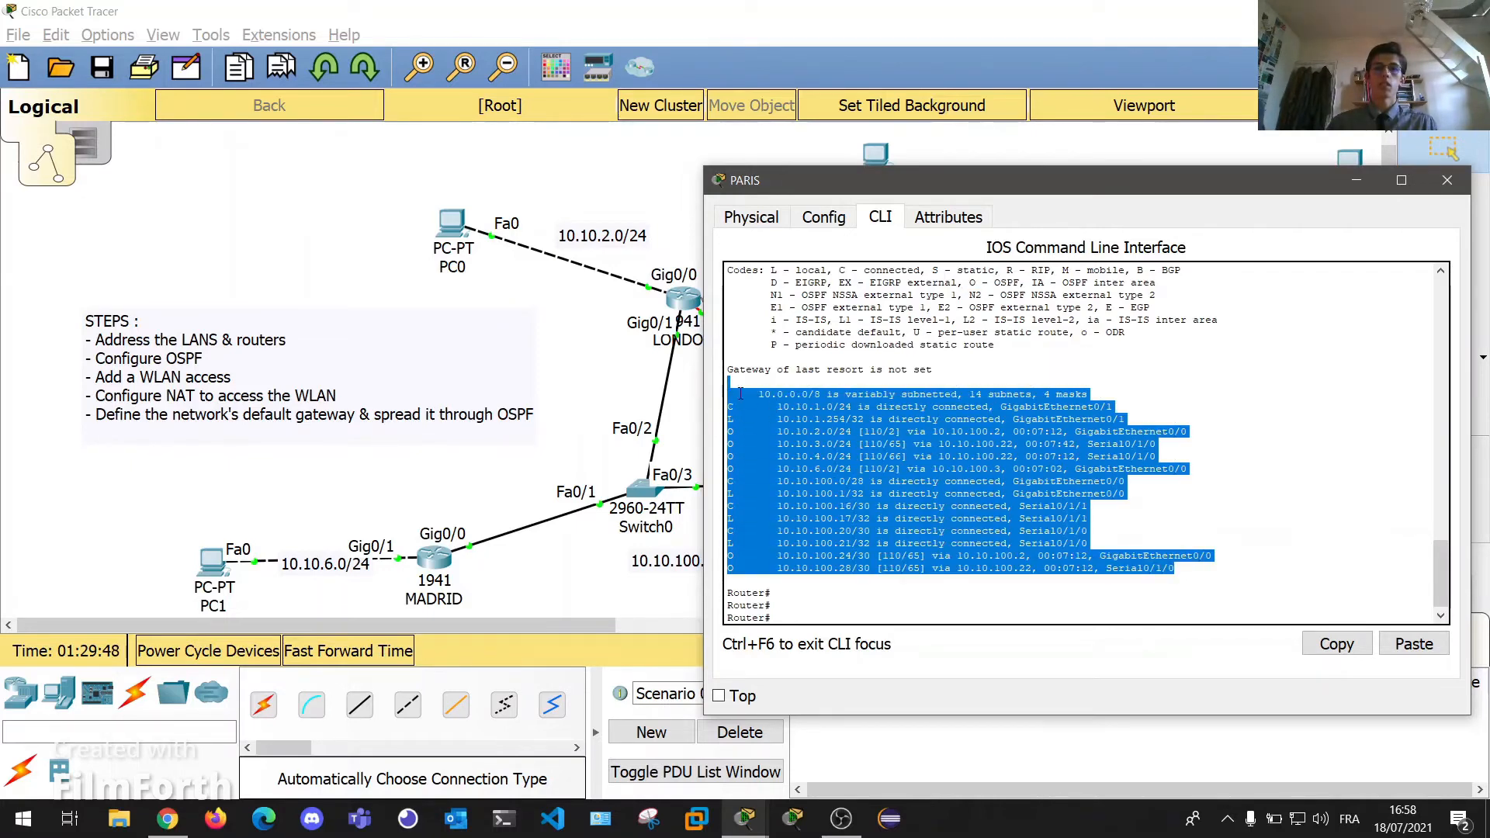
{"action": "left_click", "coordinate": [729, 392]}
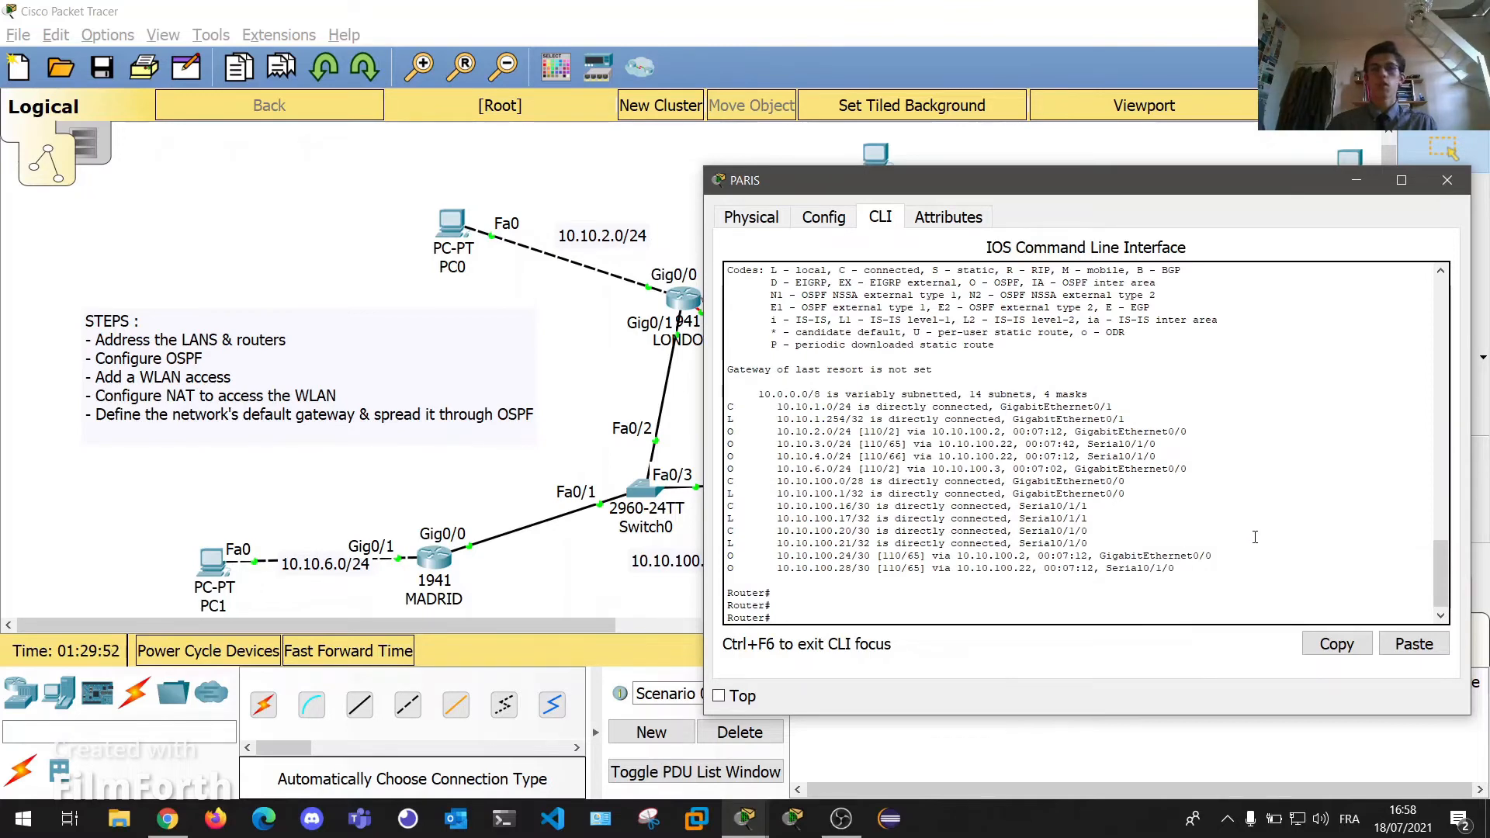
Close PARIS and place a 1941 router and a server in the topology.
{"action": "left_click", "coordinate": [1447, 180]}
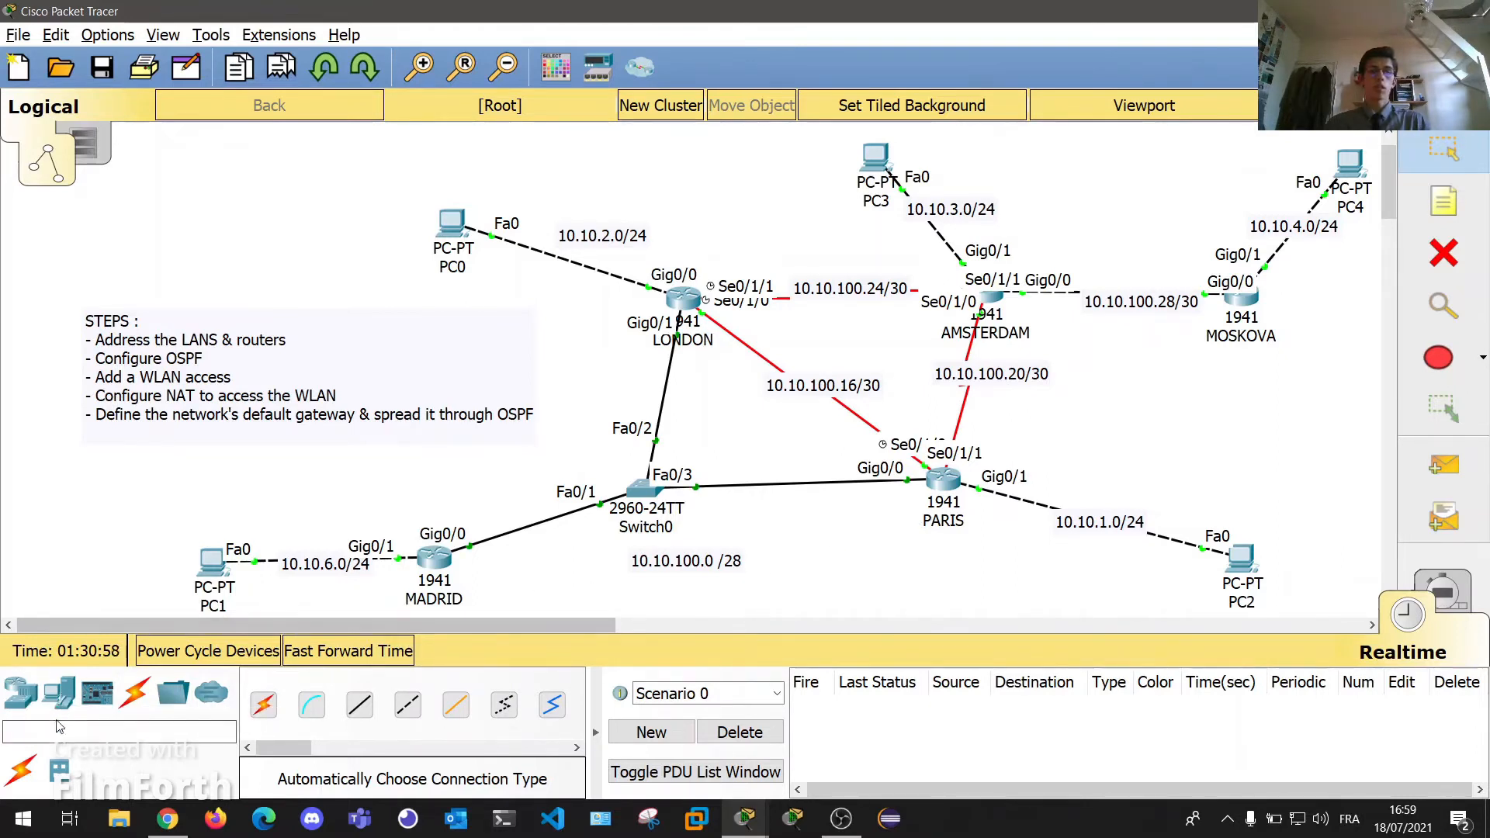
{"action": "left_click", "coordinate": [23, 694]}
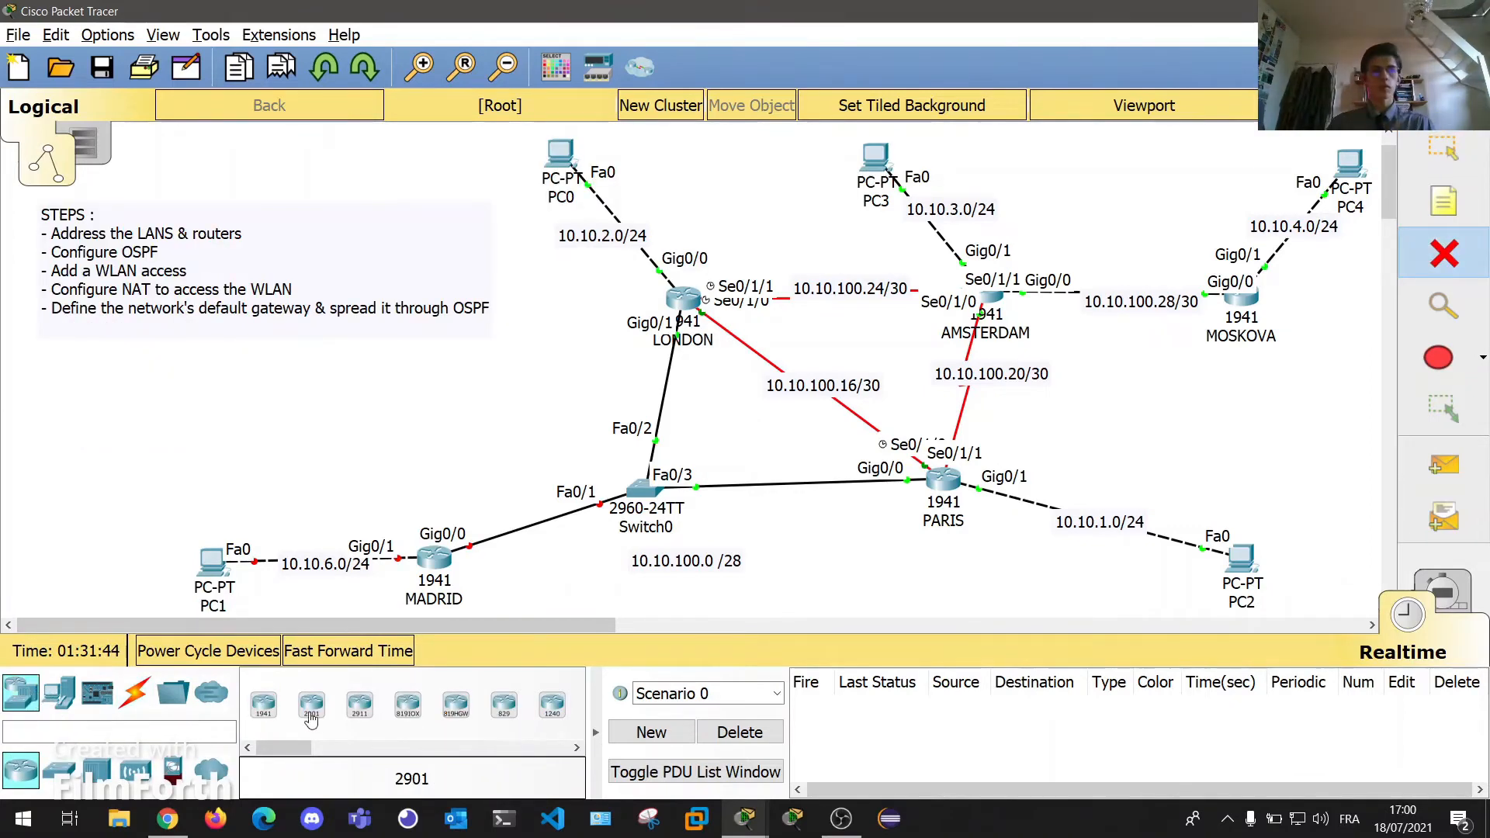
{"action": "left_click", "coordinate": [265, 709]}
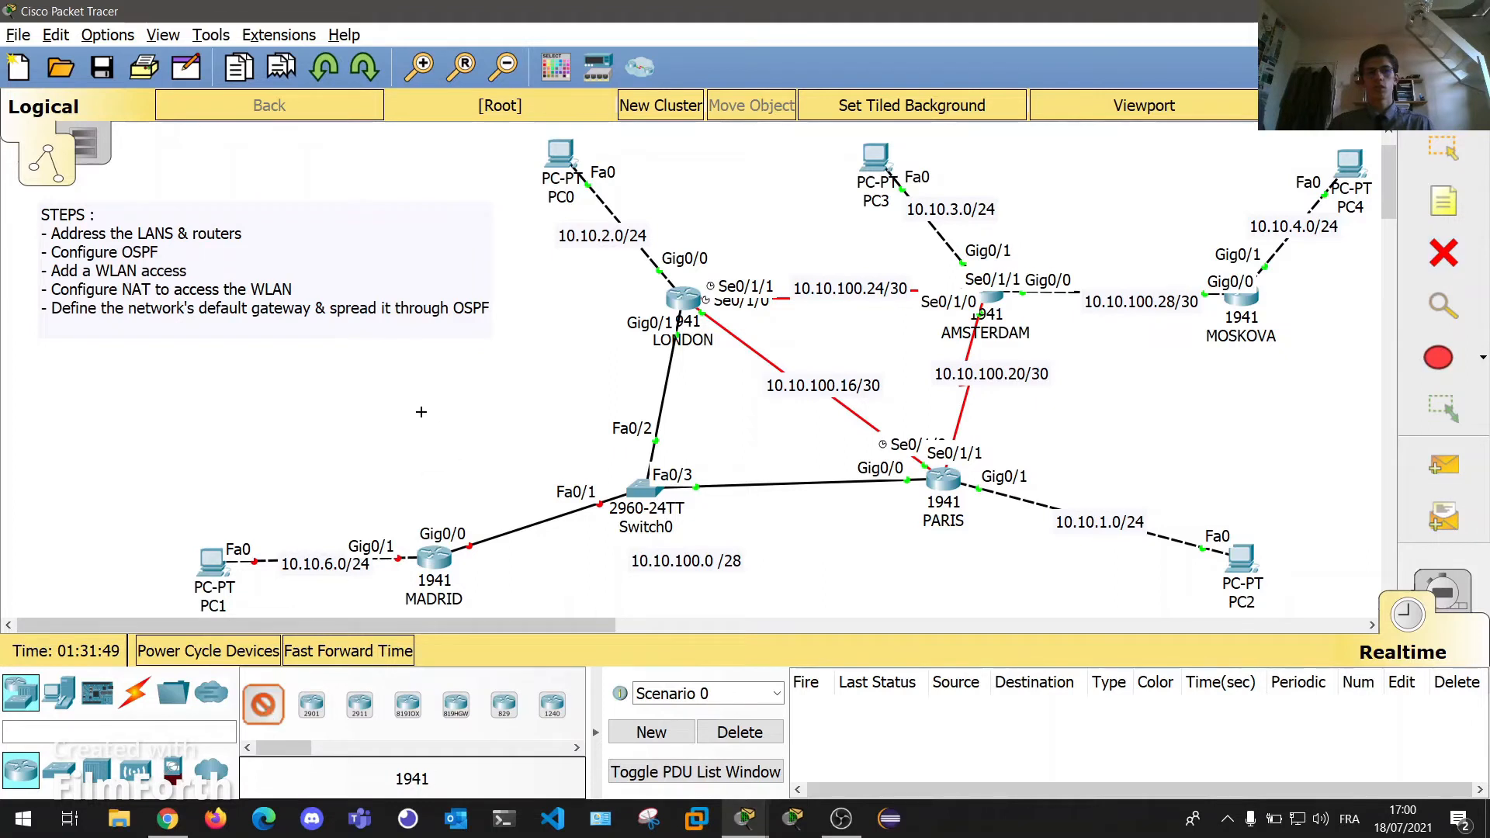
{"action": "left_click", "coordinate": [347, 410]}
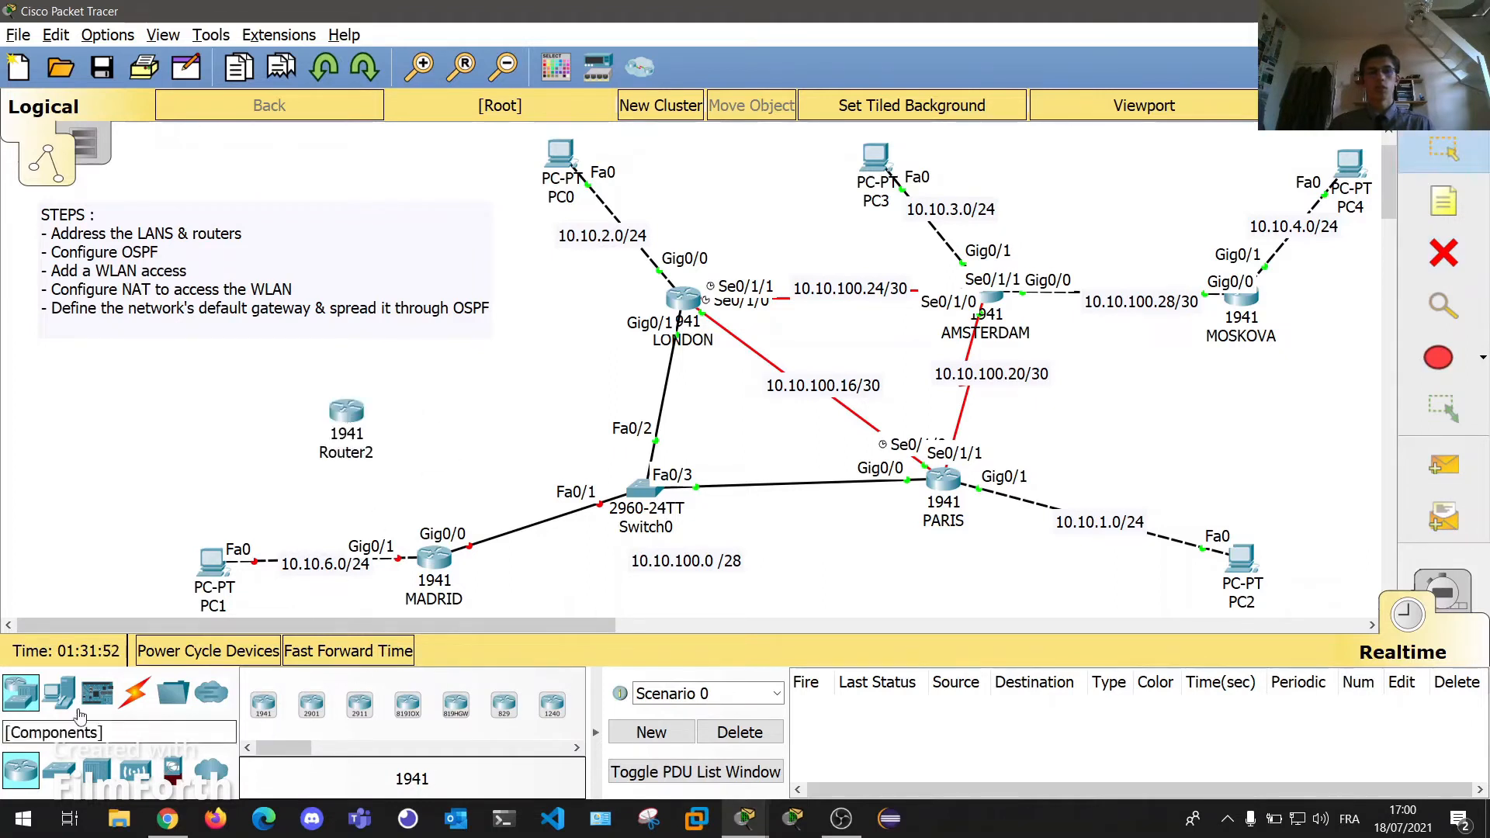
{"action": "left_click", "coordinate": [58, 694]}
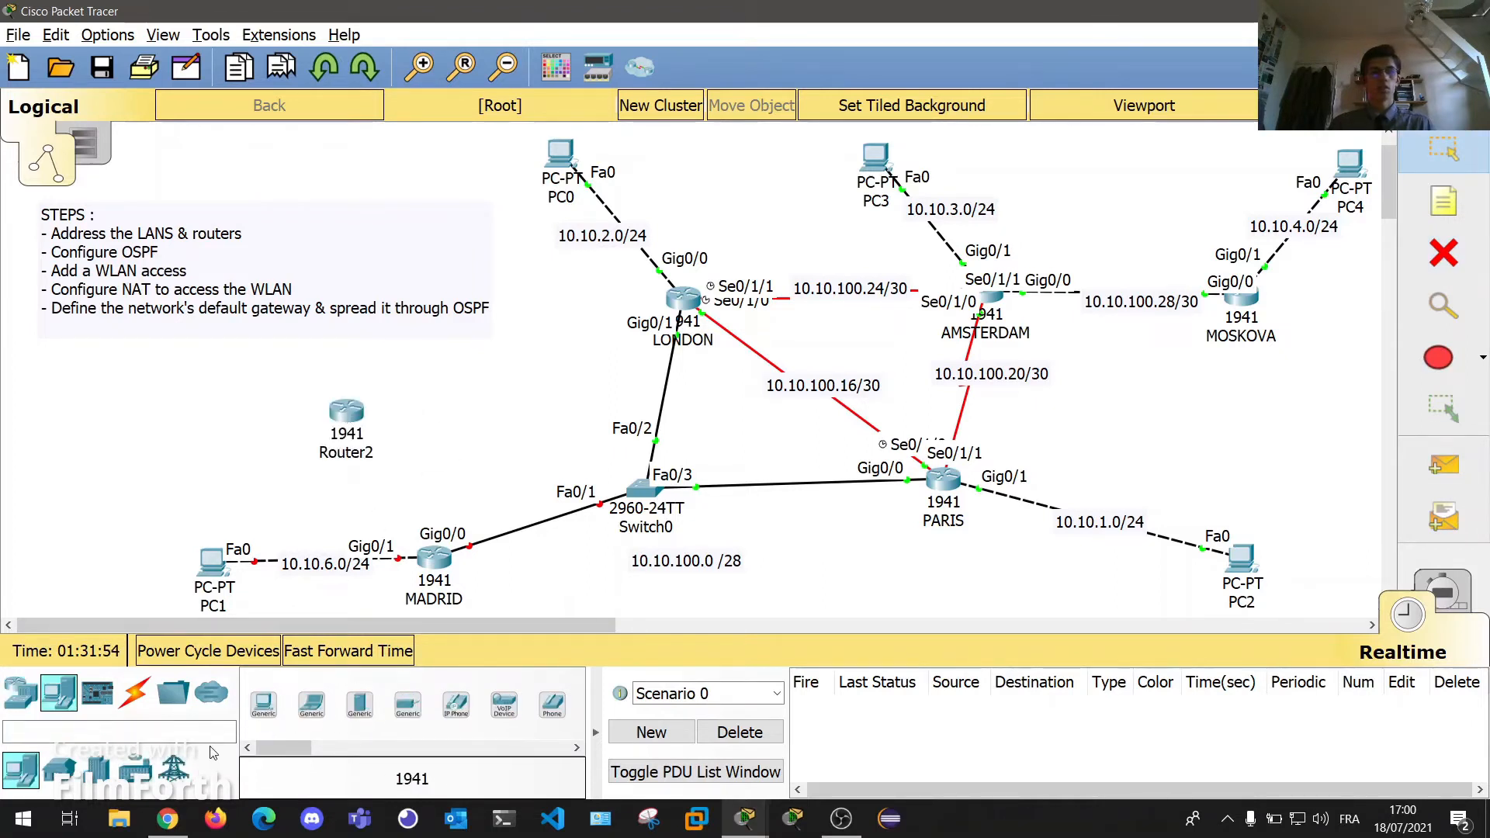
{"action": "left_click", "coordinate": [359, 705]}
{"action": "left_click", "coordinate": [155, 388]}
Add a 2960 switch and arrange Server0, Switch1 and Router2 in a row.
{"action": "left_click", "coordinate": [21, 693]}
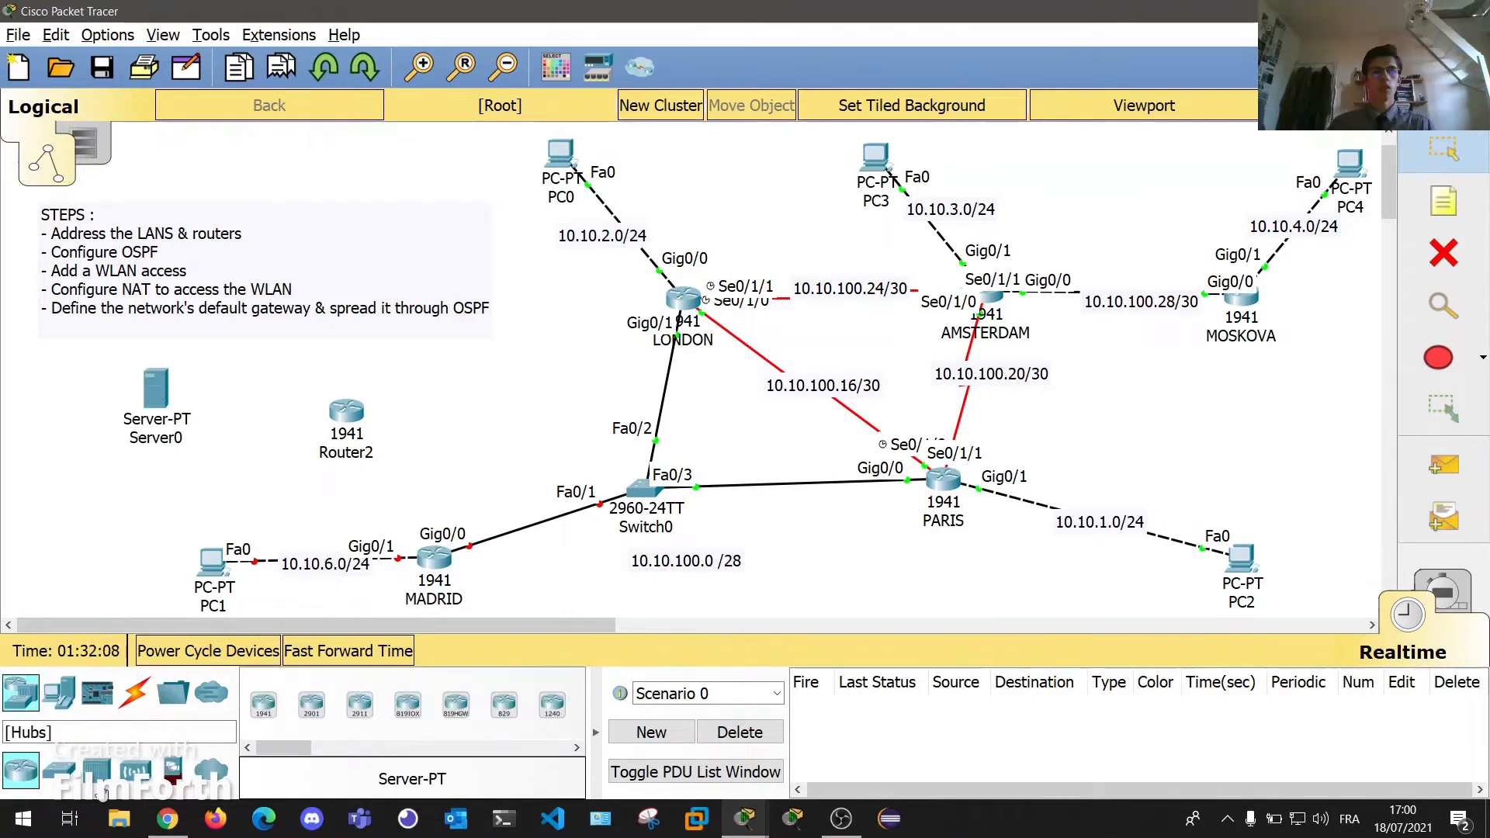
{"action": "left_click", "coordinate": [58, 769]}
{"action": "left_click", "coordinate": [266, 715]}
{"action": "left_click", "coordinate": [251, 394]}
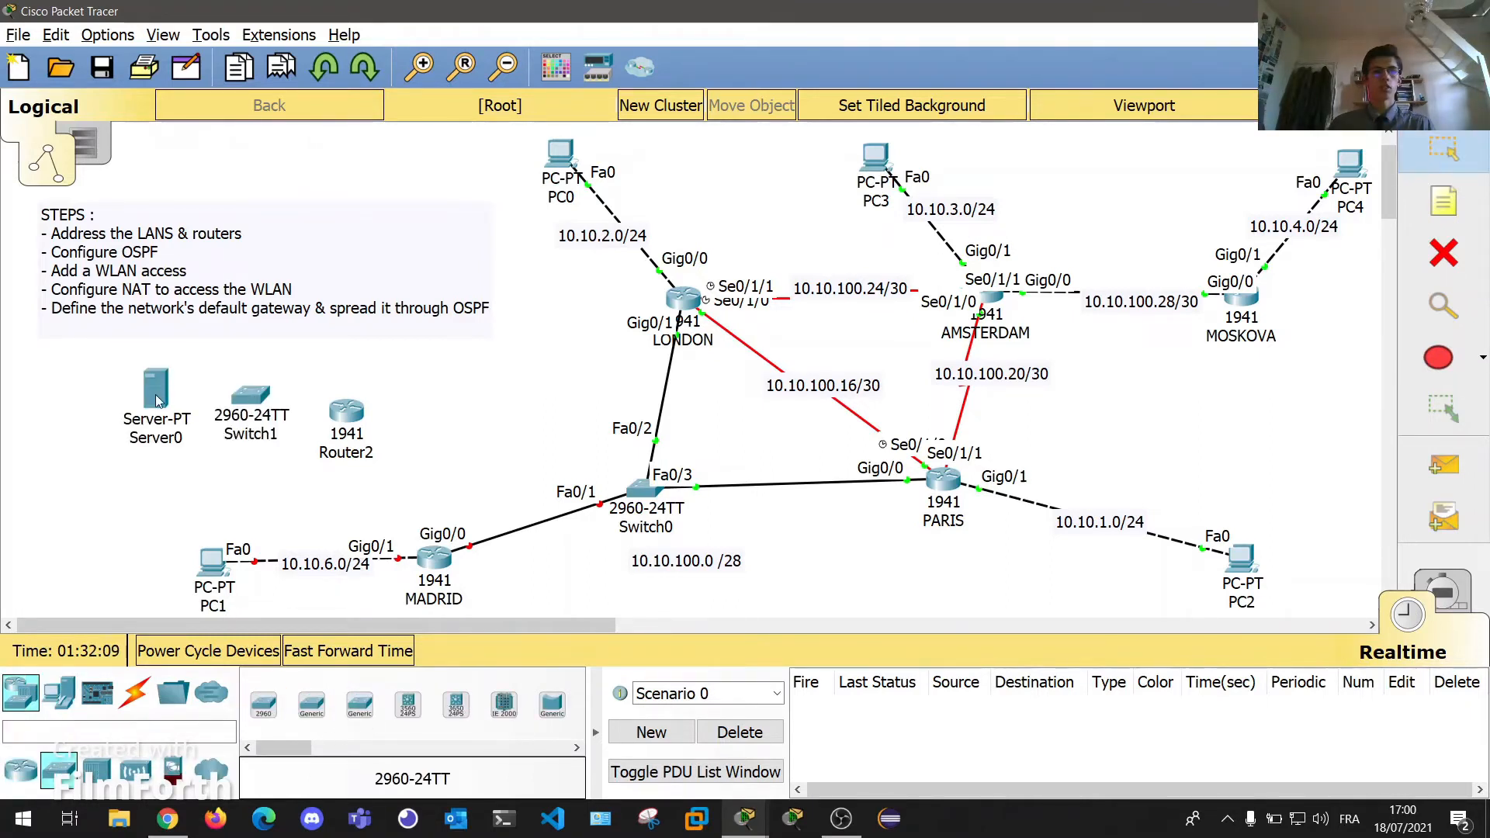
{"action": "left_click_drag", "start_coordinate": [158, 394], "coordinate": [106, 378]}
{"action": "left_click_drag", "start_coordinate": [261, 402], "coordinate": [229, 394]}
{"action": "left_click_drag", "start_coordinate": [346, 410], "coordinate": [337, 398]}
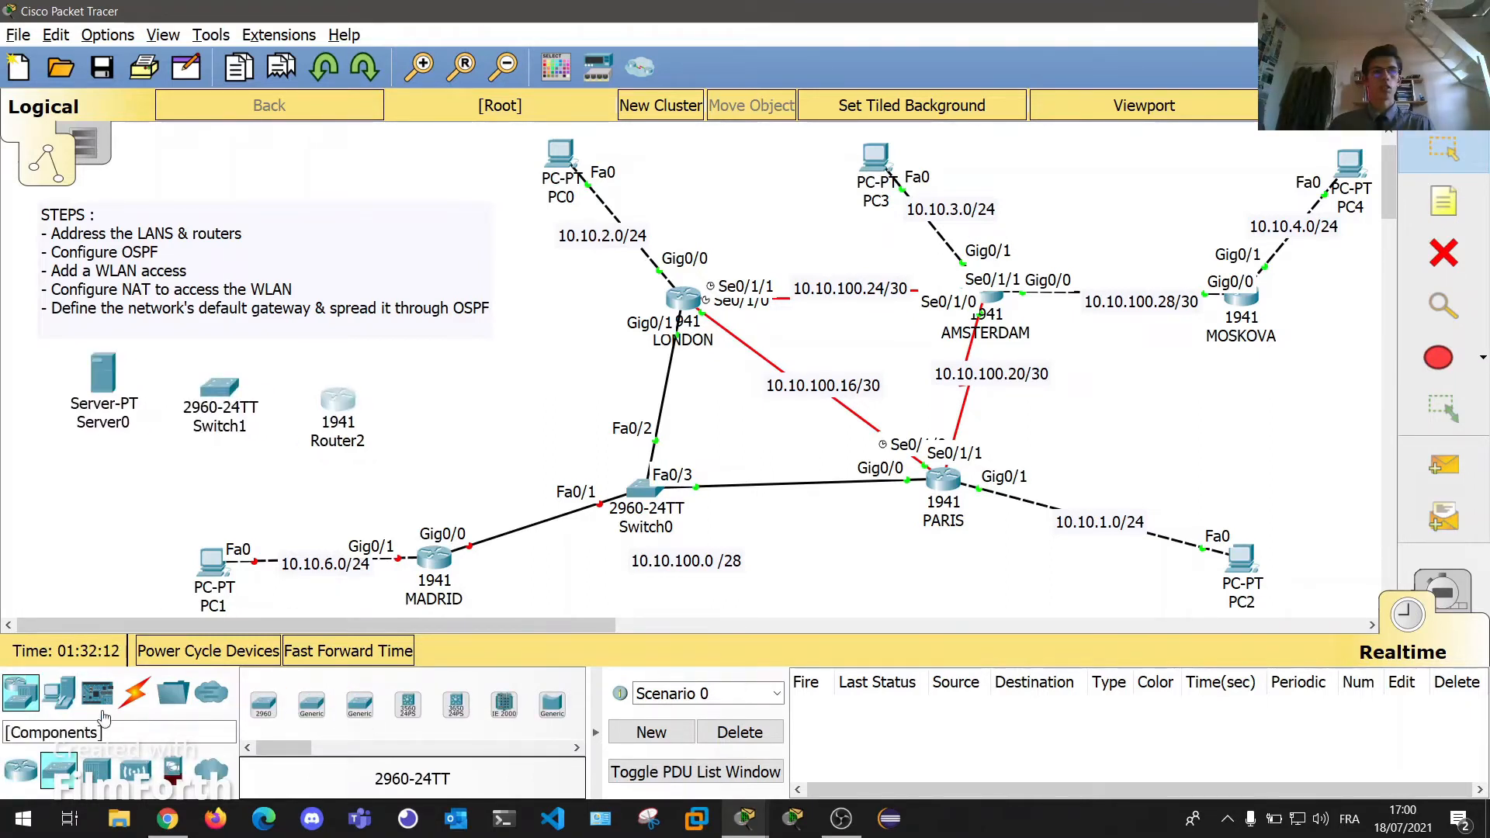
Auto-cable Server0 to Switch1 and Switch1 to Router2.
{"action": "left_click", "coordinate": [134, 693]}
{"action": "left_click", "coordinate": [264, 706]}
{"action": "left_click", "coordinate": [104, 374]}
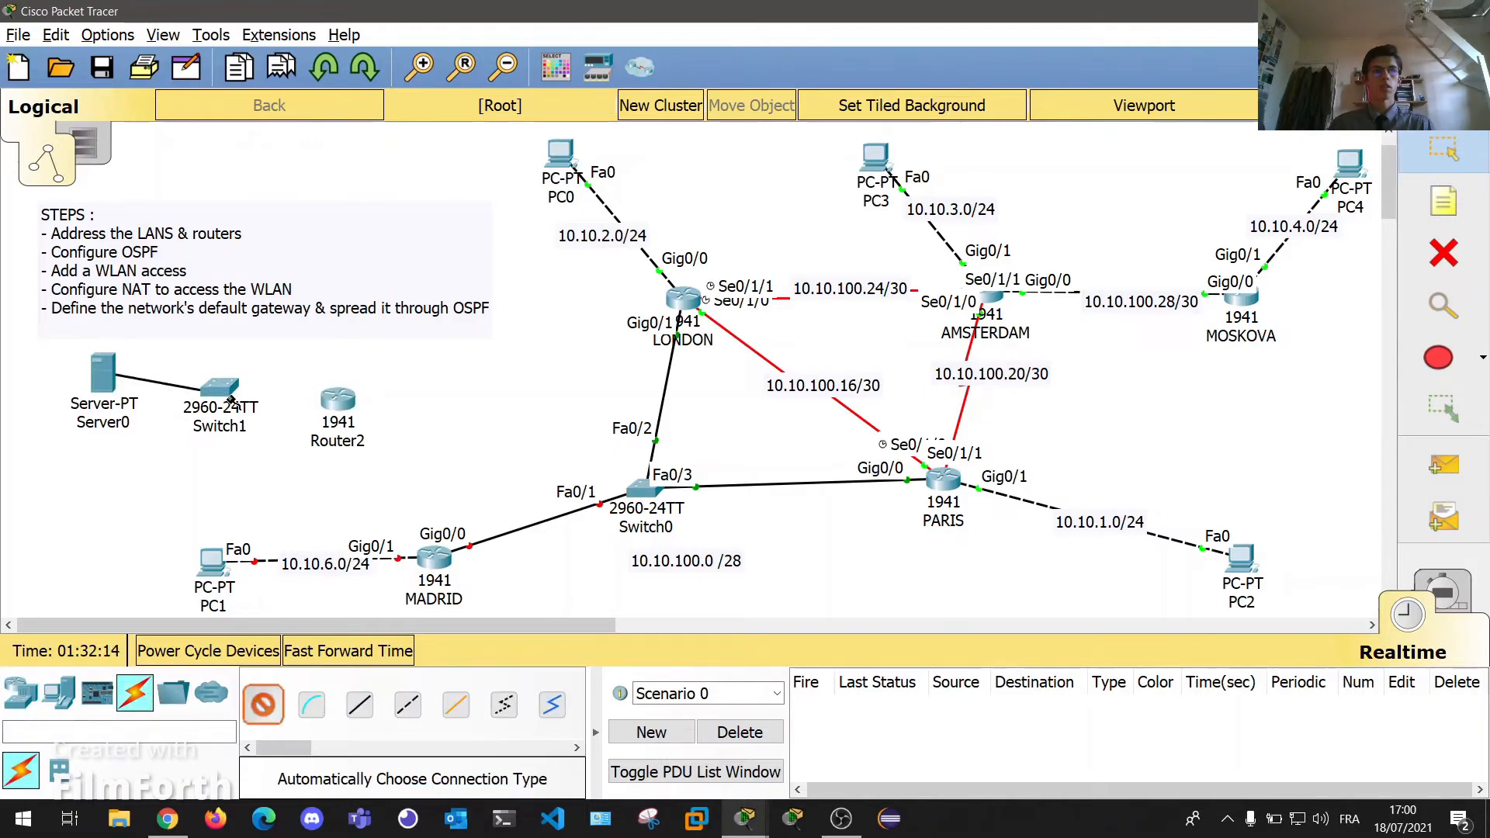
{"action": "left_click", "coordinate": [219, 388]}
{"action": "left_click", "coordinate": [221, 391]}
{"action": "left_click", "coordinate": [338, 399]}
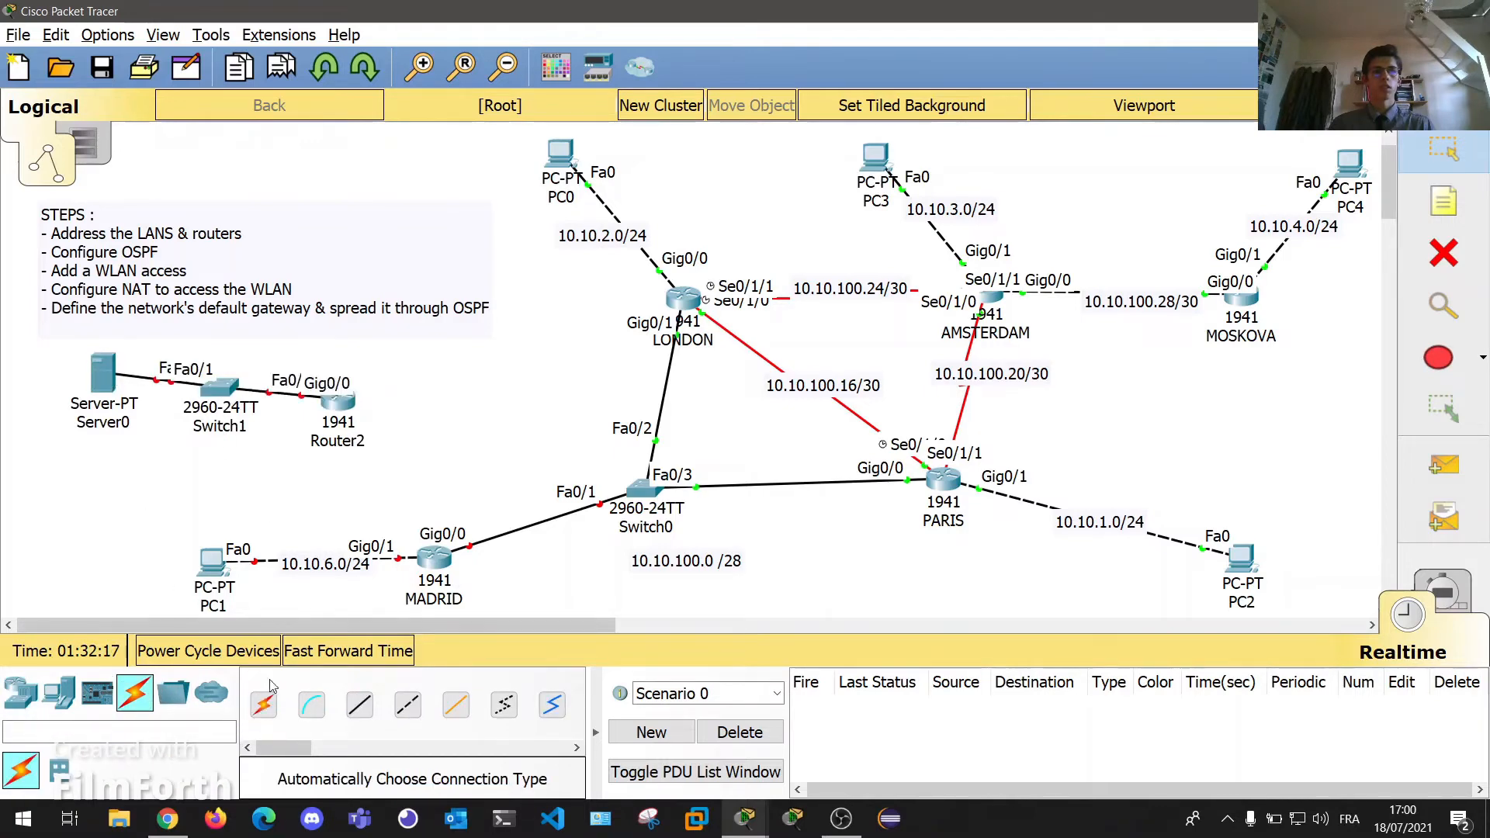
Install an HWIC-2T module in Router2 and auto-cable Router2 to MADRID.
{"action": "left_click", "coordinate": [335, 398]}
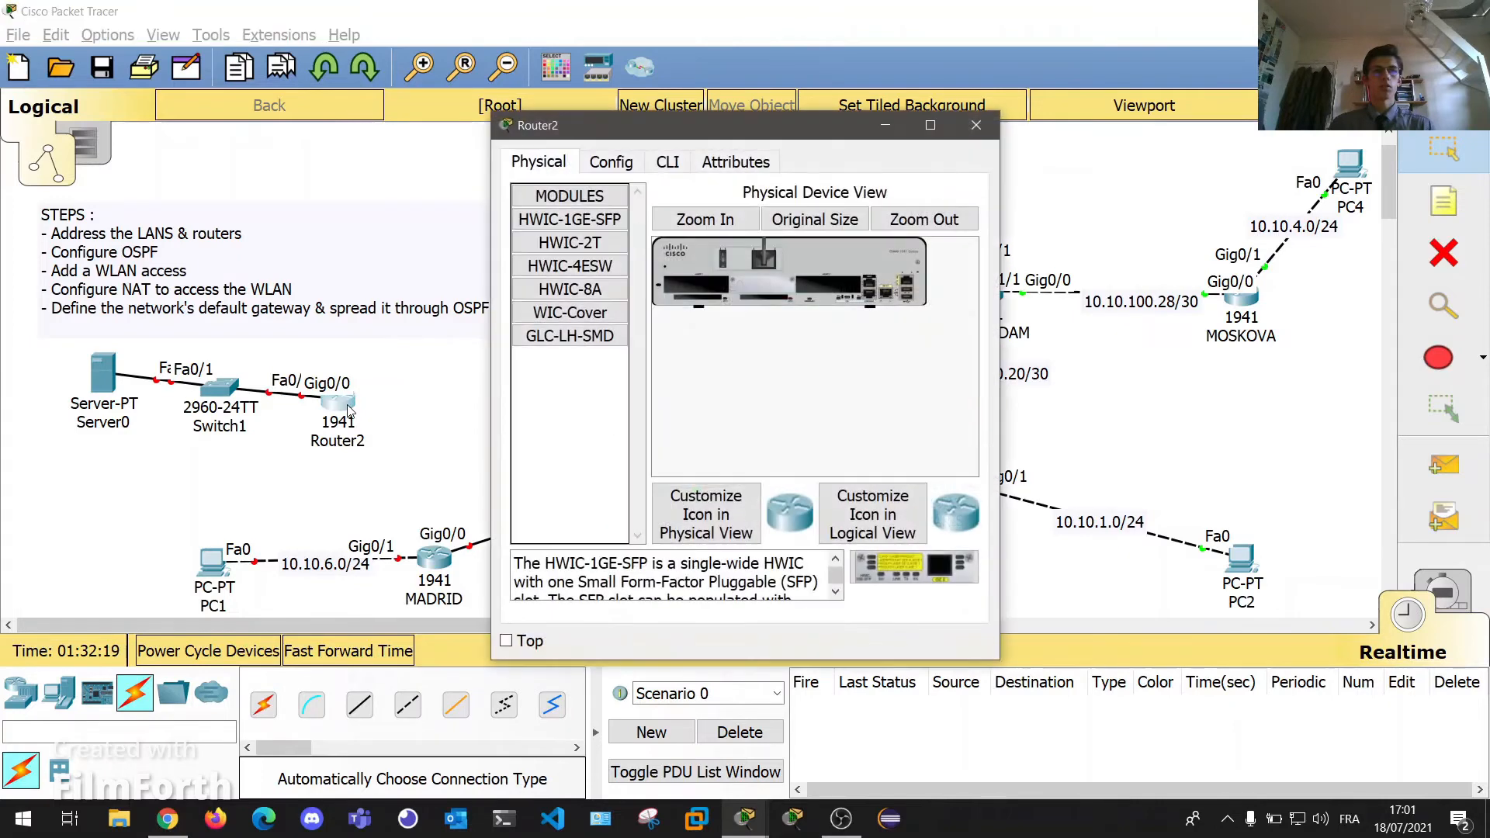
{"action": "left_click_drag", "start_coordinate": [569, 243], "coordinate": [688, 294]}
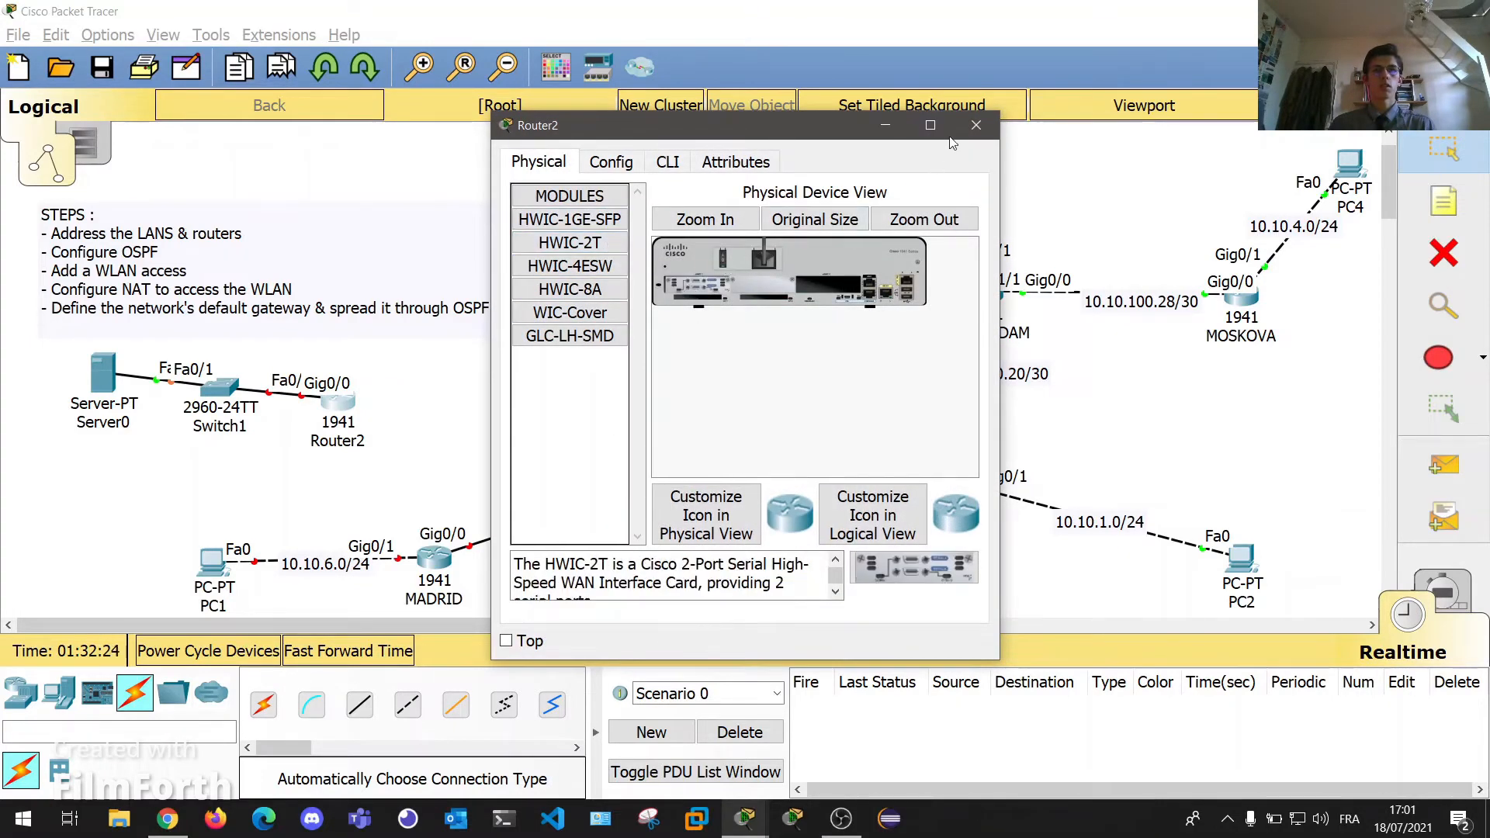
{"action": "left_click", "coordinate": [976, 125]}
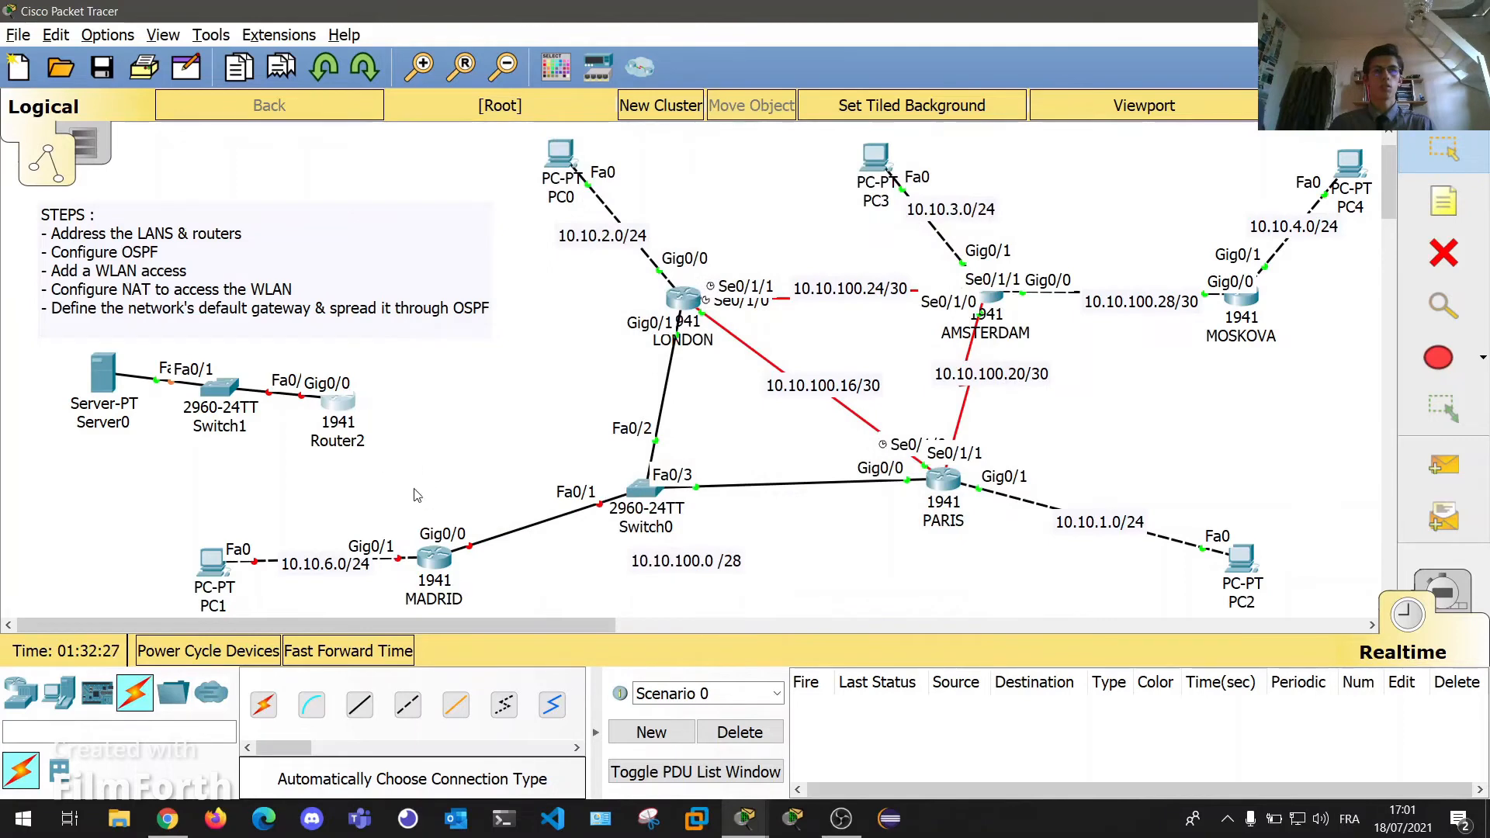
{"action": "left_click", "coordinate": [263, 705]}
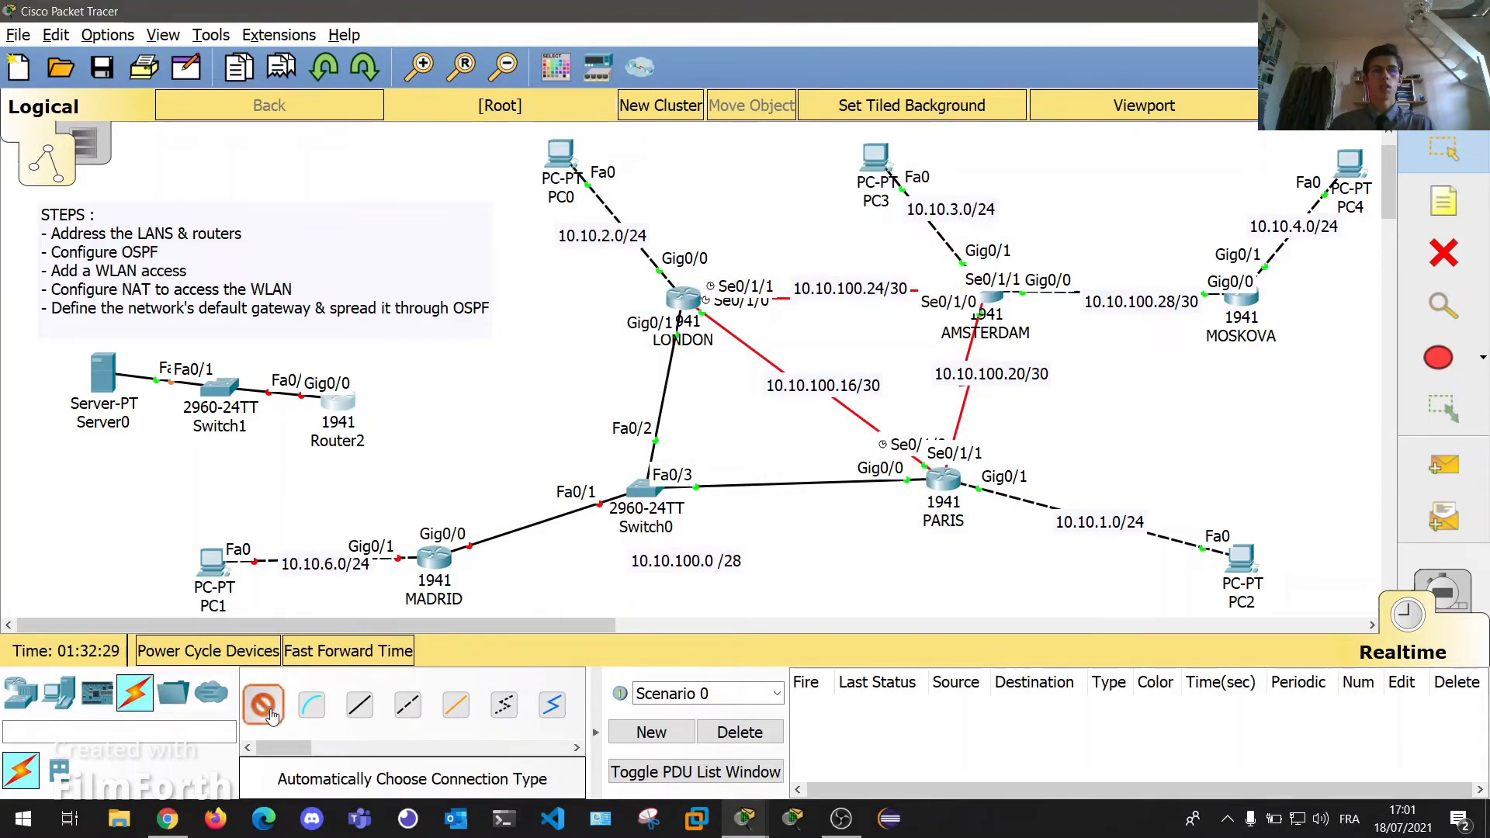
{"action": "left_click", "coordinate": [336, 401]}
{"action": "left_click", "coordinate": [433, 554]}
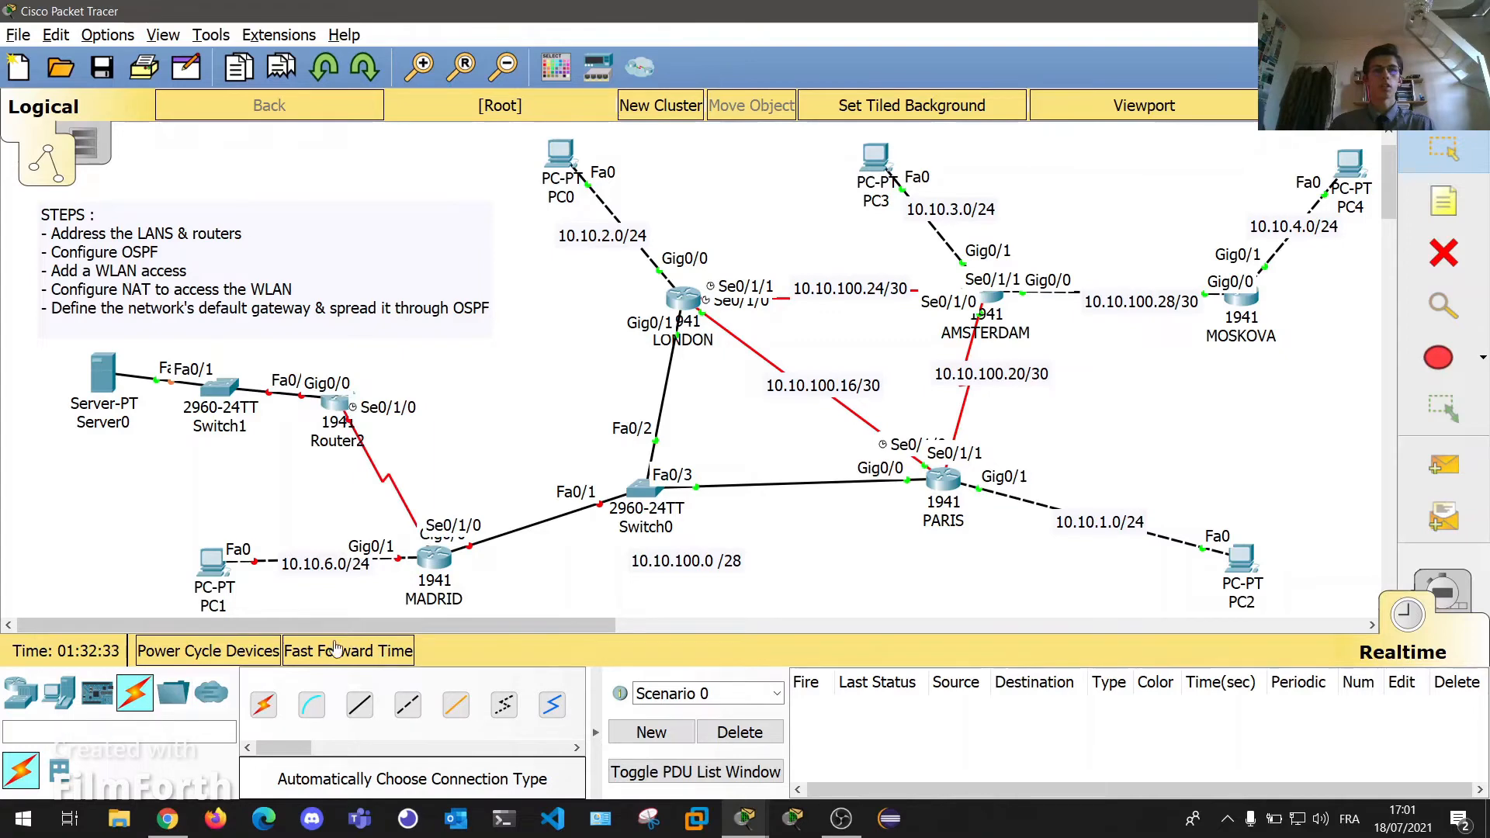
Fast-forward time so links come up and reposition Switch1 and Server0.
{"action": "left_click", "coordinate": [342, 656]}
{"action": "left_click", "coordinate": [341, 656]}
{"action": "left_click", "coordinate": [341, 656]}
{"action": "mouse_move", "coordinate": [212, 390]}
{"action": "left_mouse_down"}
{"action": "mouse_move", "coordinate": [242, 379]}
{"action": "mouse_move", "coordinate": [211, 372]}
{"action": "left_mouse_up"}
{"action": "left_click_drag", "start_coordinate": [106, 391], "coordinate": [88, 401]}
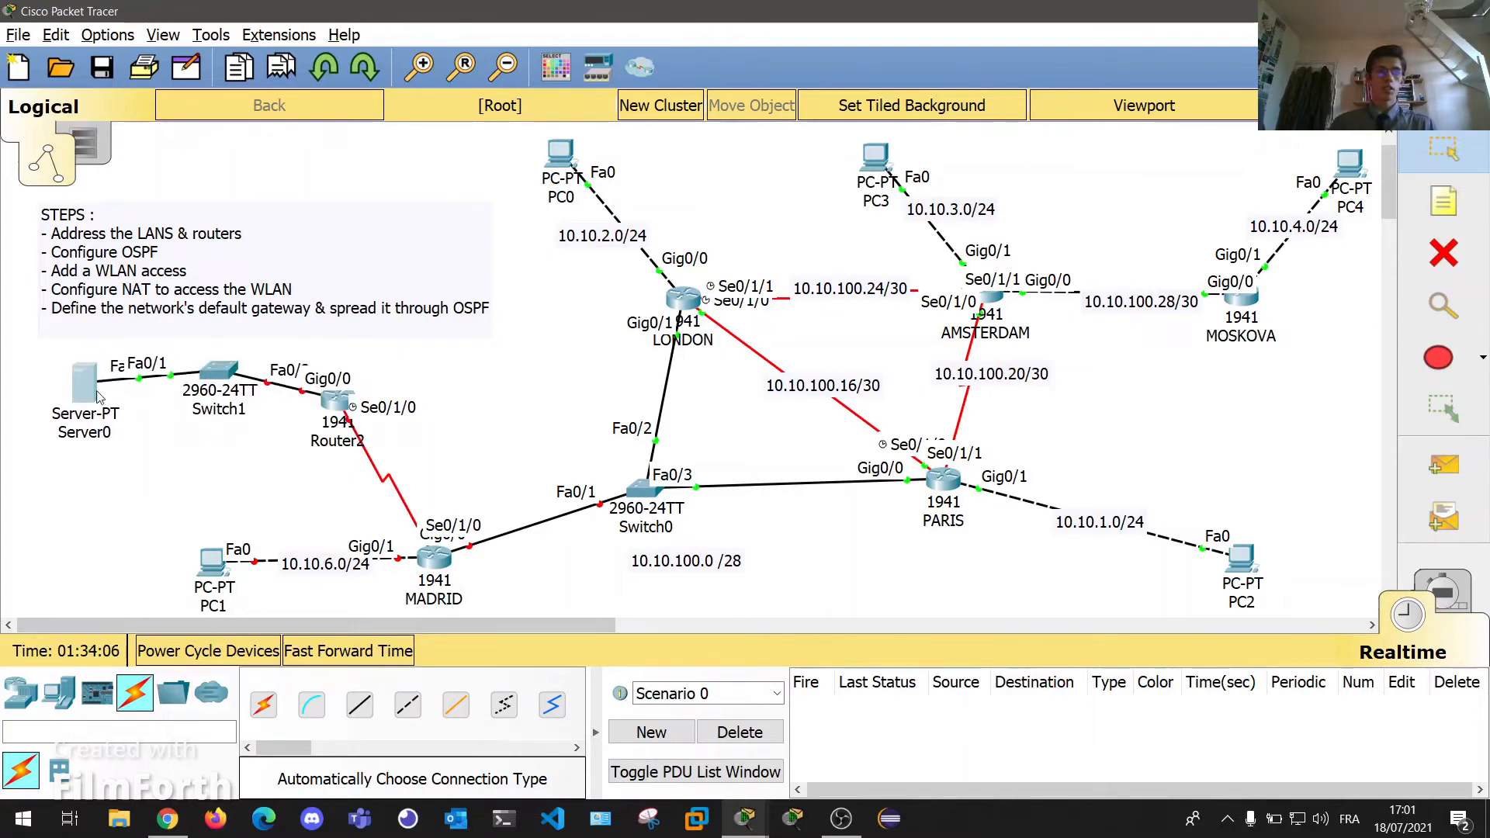
In Server0's IP Configuration, enter 8.8.8.8, mask 255.255.255.0 and gateway 8.8.8.254.
{"action": "left_click", "coordinate": [89, 400]}
{"action": "left_click", "coordinate": [1044, 186]}
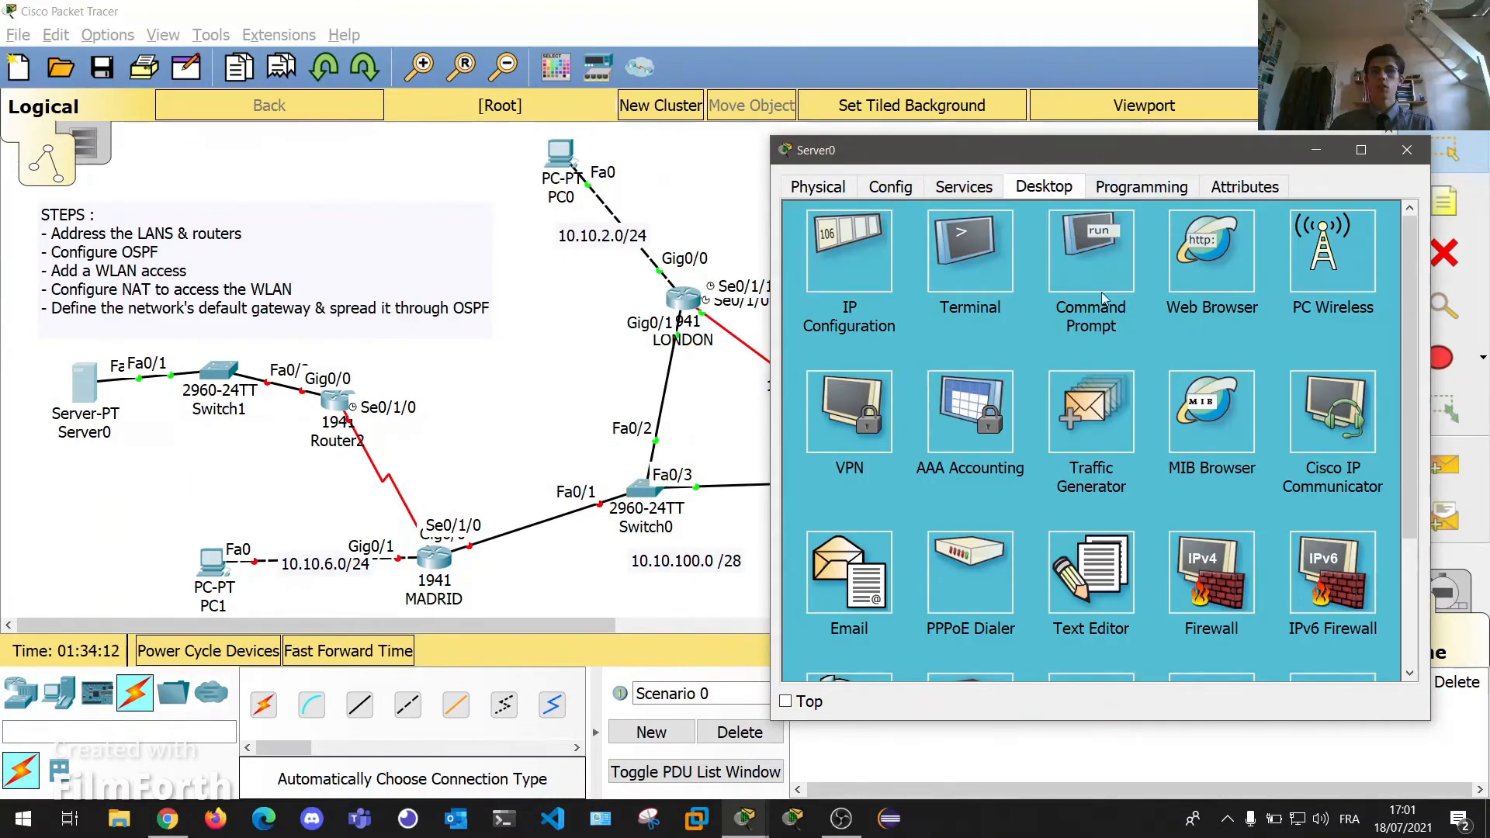
{"action": "left_click", "coordinate": [846, 240]}
{"action": "left_click", "coordinate": [1086, 294]}
{"action": "type", "text": "8.8.8.8"}
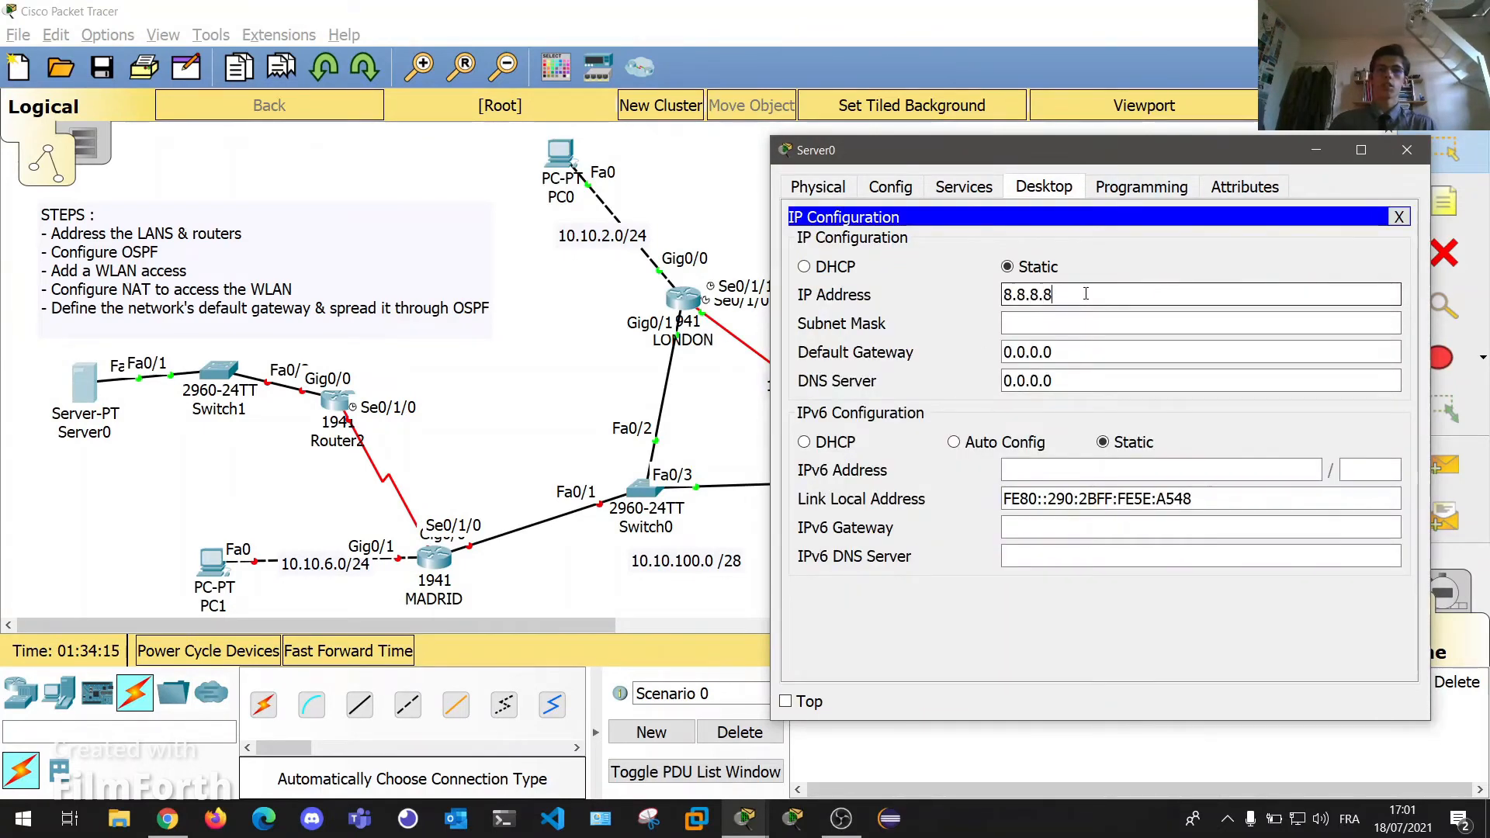
{"action": "key", "text": "Tab"}
{"action": "type", "text": "25"}
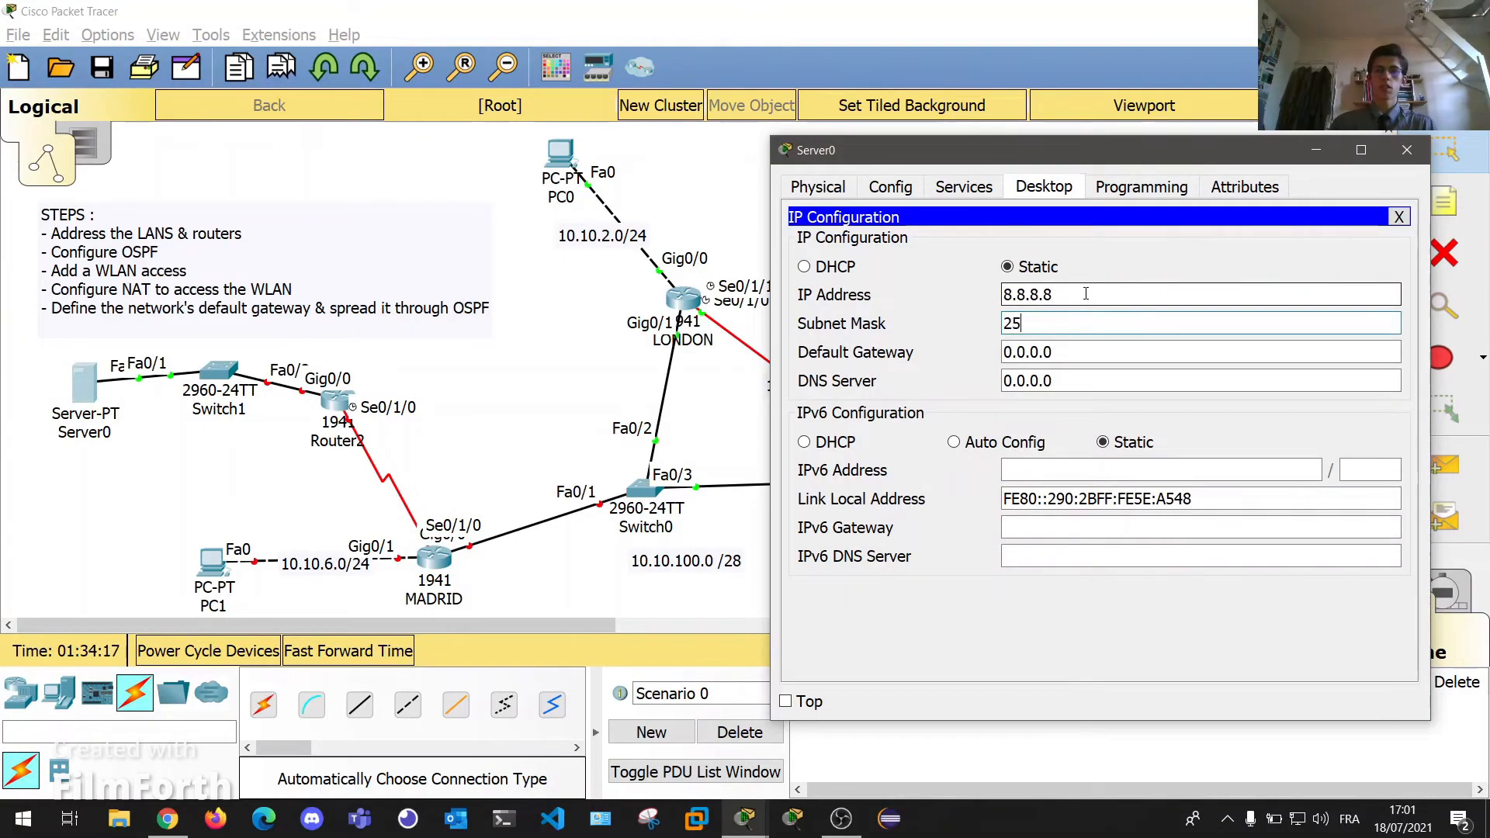
{"action": "type", "text": "5.255.255."}
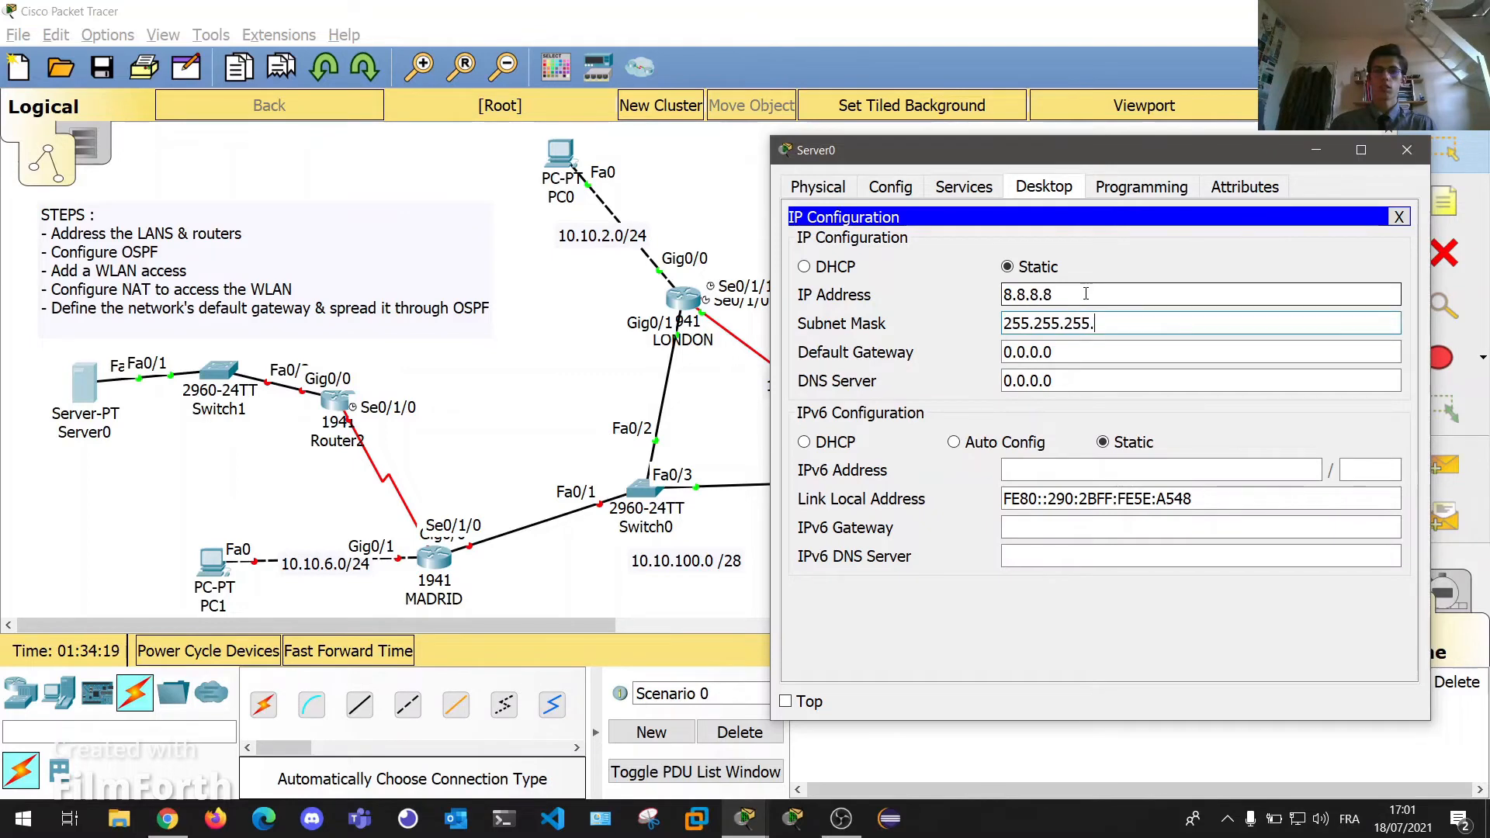
{"action": "type", "text": "0"}
{"action": "key", "text": "Tab"}
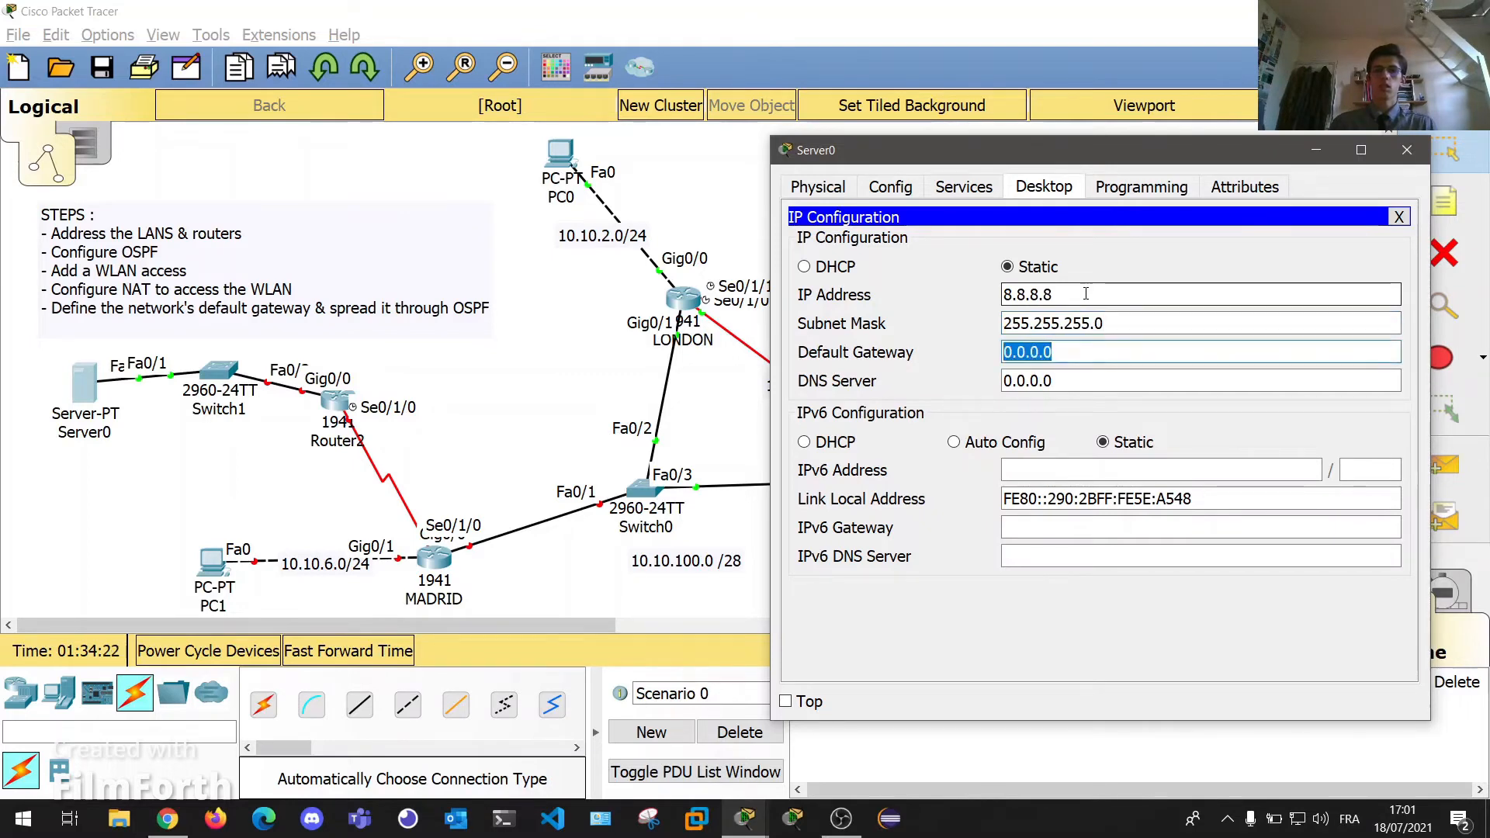
{"action": "type", "text": "8.8.8."}
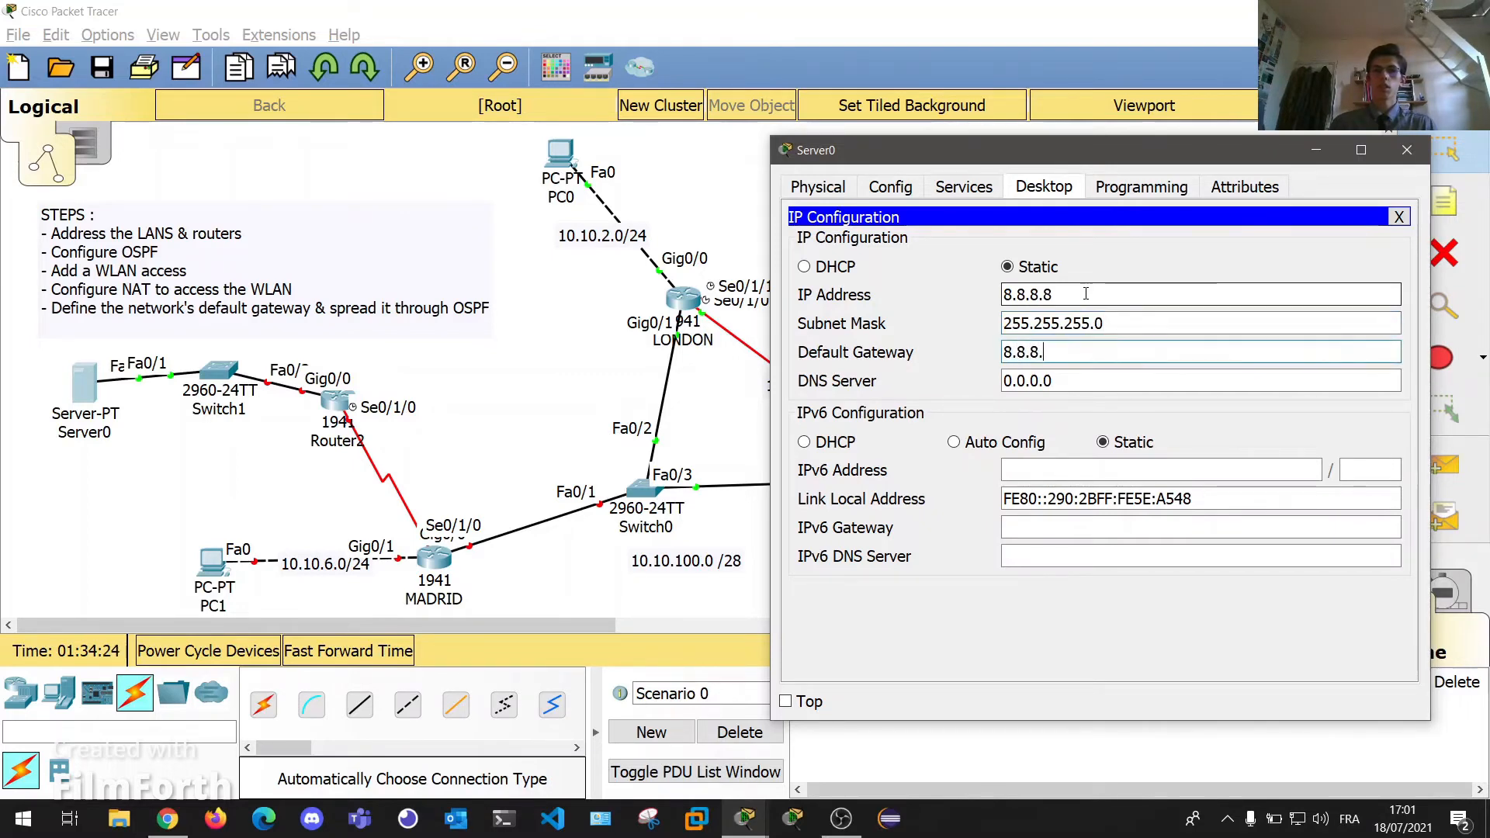
{"action": "type", "text": "8"}
{"action": "type", "text": "254"}
{"action": "key", "text": "Tab"}
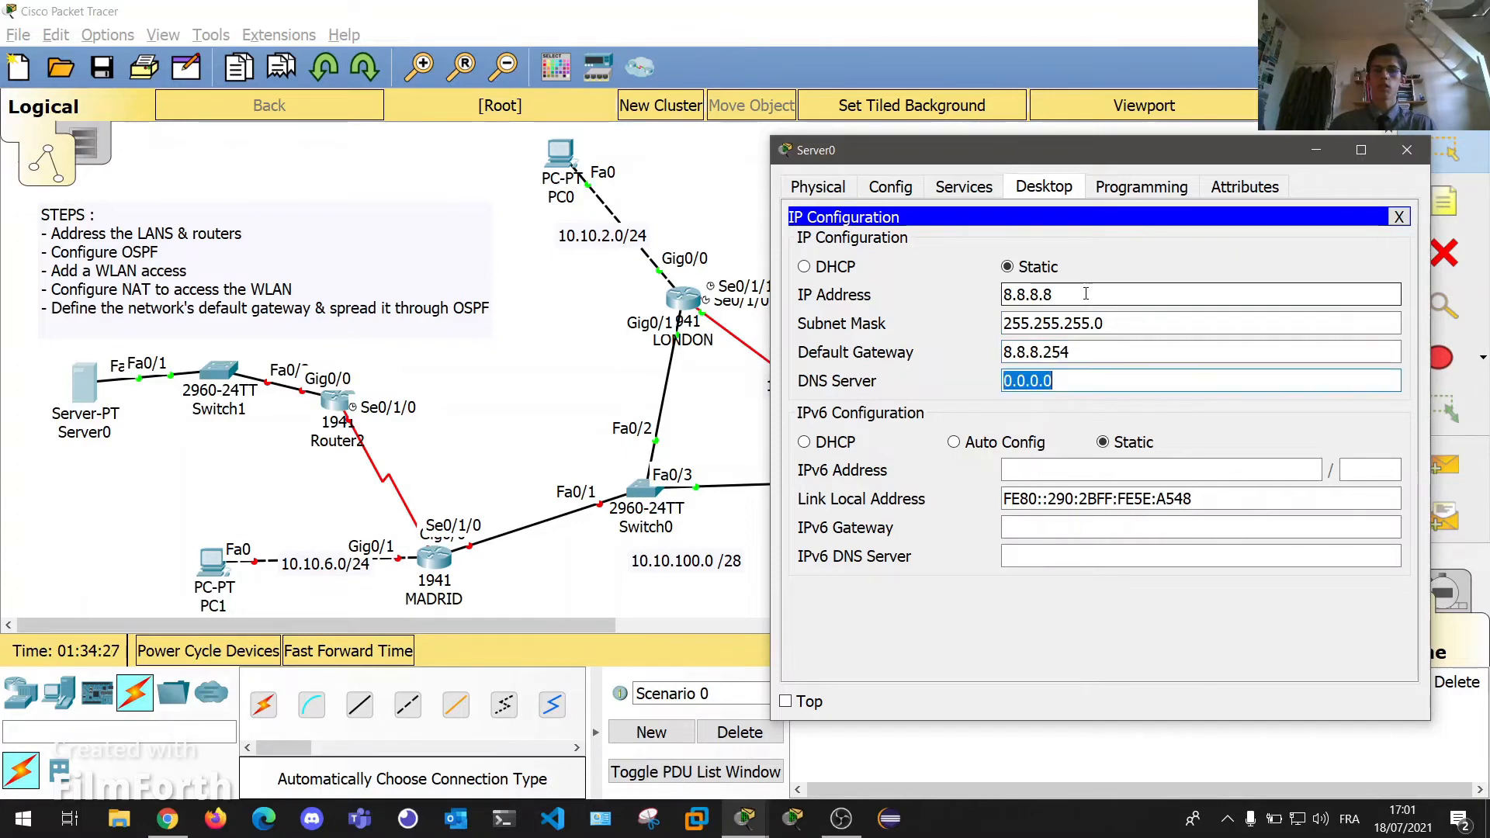
{"action": "left_click", "coordinate": [1408, 150]}
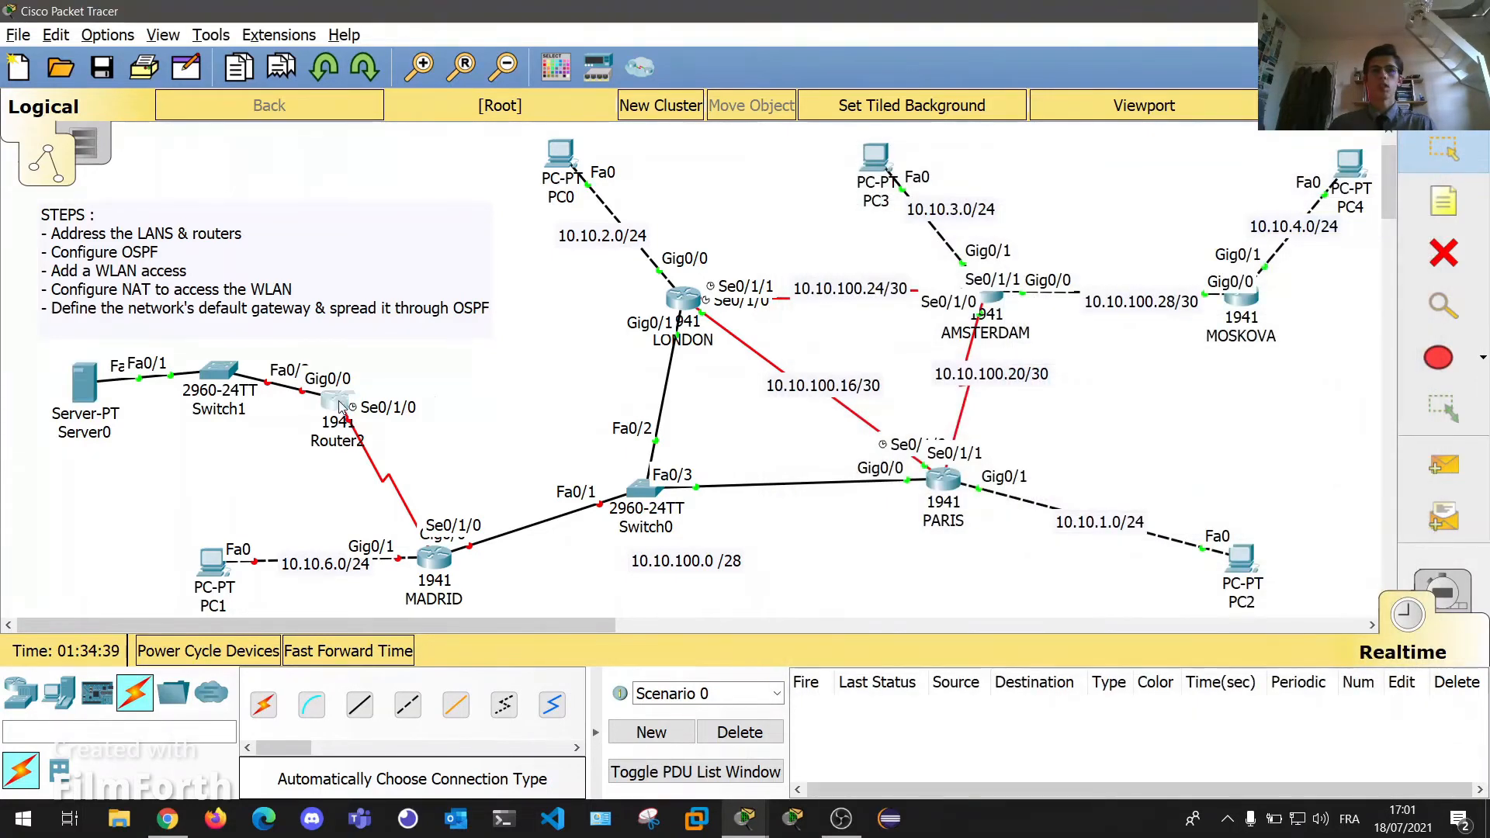
Open Router2's CLI and decline the initial configuration dialog.
{"action": "left_click", "coordinate": [335, 400]}
{"action": "left_click_drag", "start_coordinate": [637, 117], "coordinate": [902, 121]}
{"action": "left_click", "coordinate": [933, 157]}
{"action": "key", "text": "Return"}
{"action": "key", "text": "Return"}
{"action": "key", "text": "Return"}
{"action": "key", "text": "Return"}
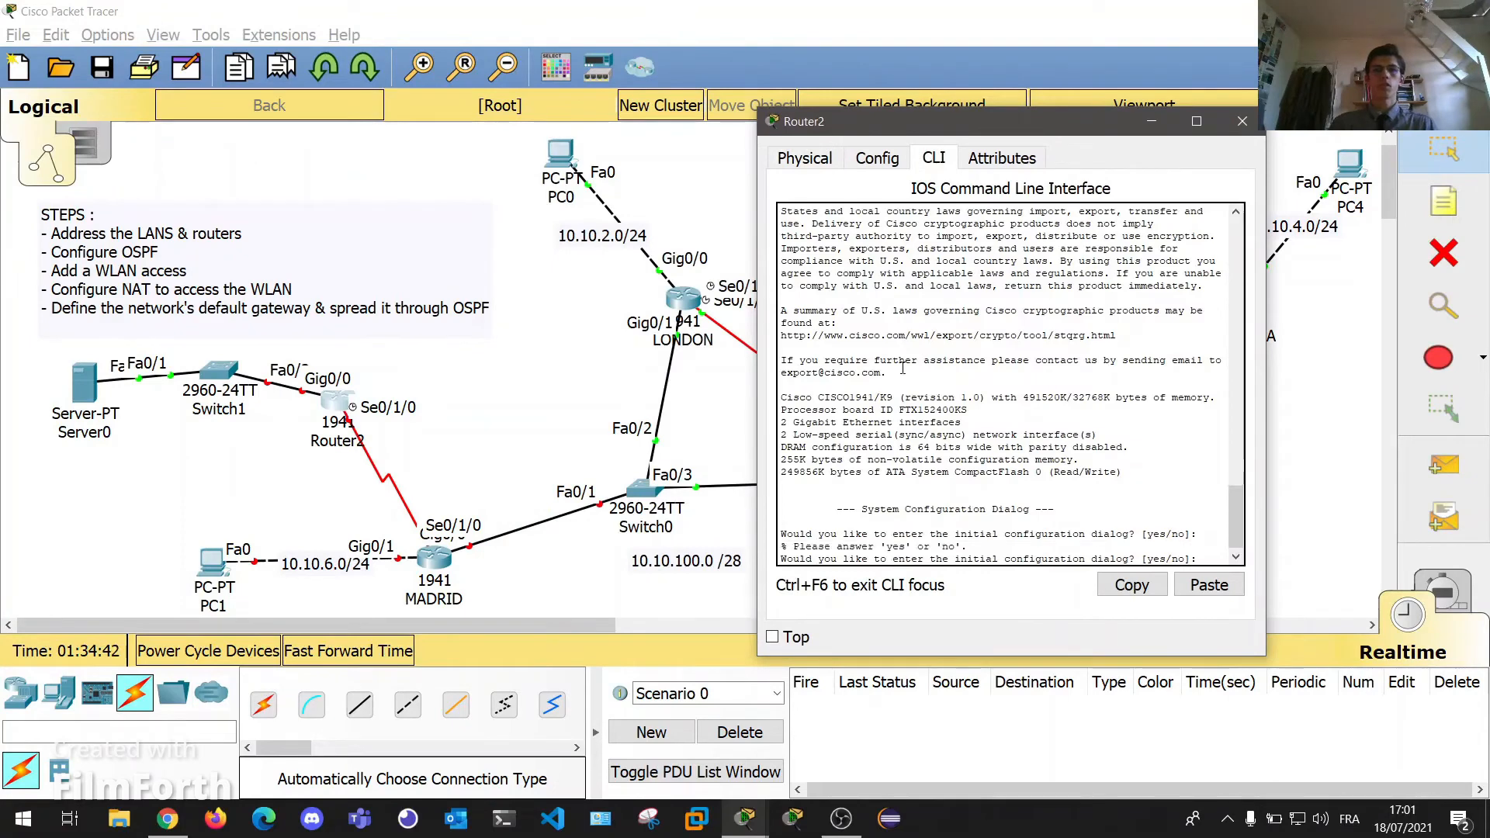
{"action": "type", "text": "n"}
{"action": "type", "text": "xit"}
{"action": "key", "text": "Return"}
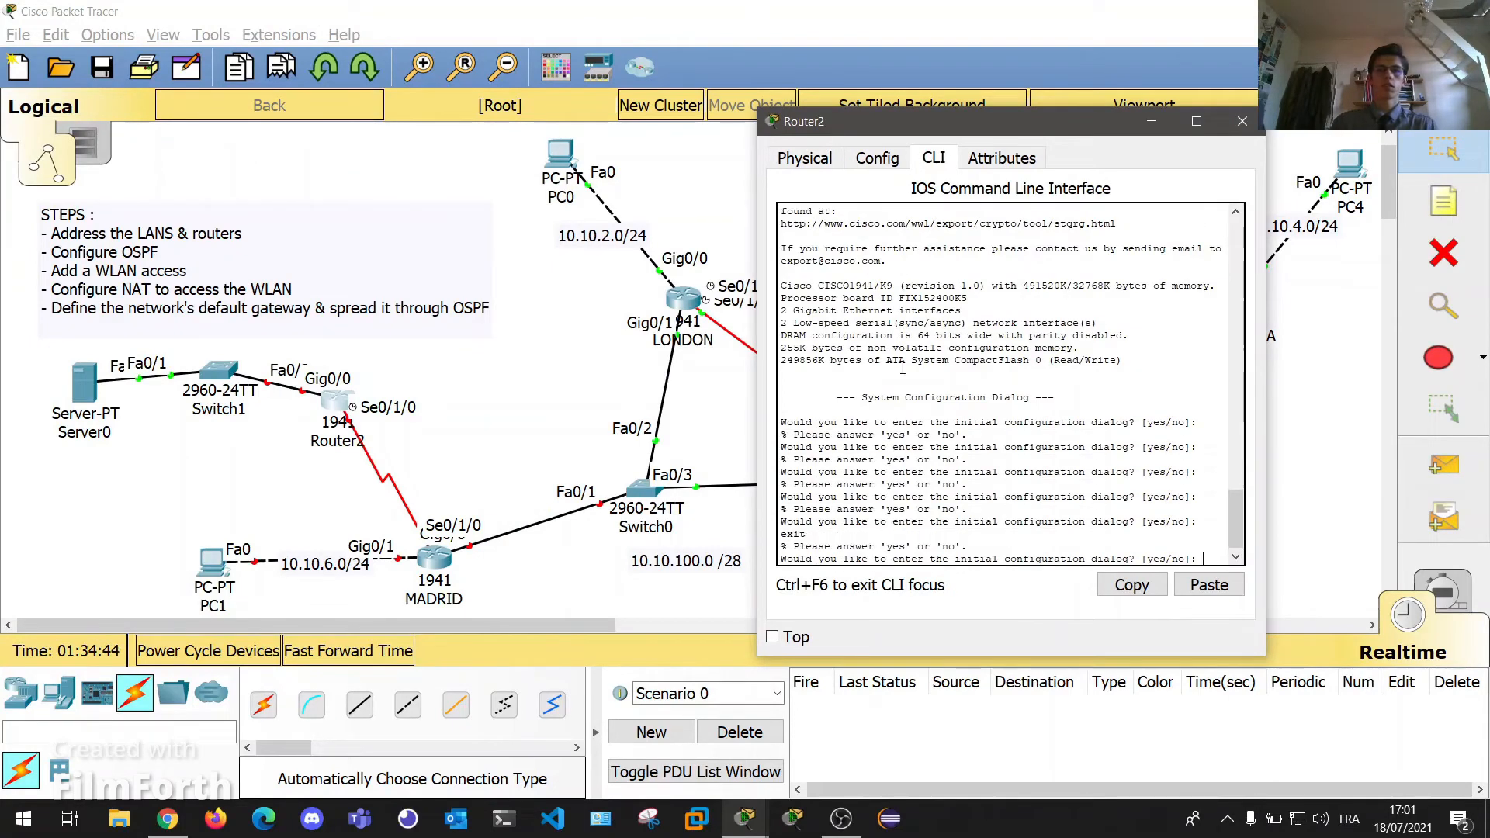
{"action": "key", "text": "Return"}
{"action": "key", "text": "Return"}
{"action": "key", "text": "Return"}
{"action": "key", "text": "Return"}
{"action": "key", "text": "Return"}
{"action": "key", "text": "Return"}
{"action": "key", "text": "Return"}
{"action": "key", "text": "Return"}
{"action": "key", "text": "Return"}
{"action": "key", "text": "Return"}
{"action": "key", "text": "Return"}
{"action": "key", "text": "Return"}
{"action": "key", "text": "Return"}
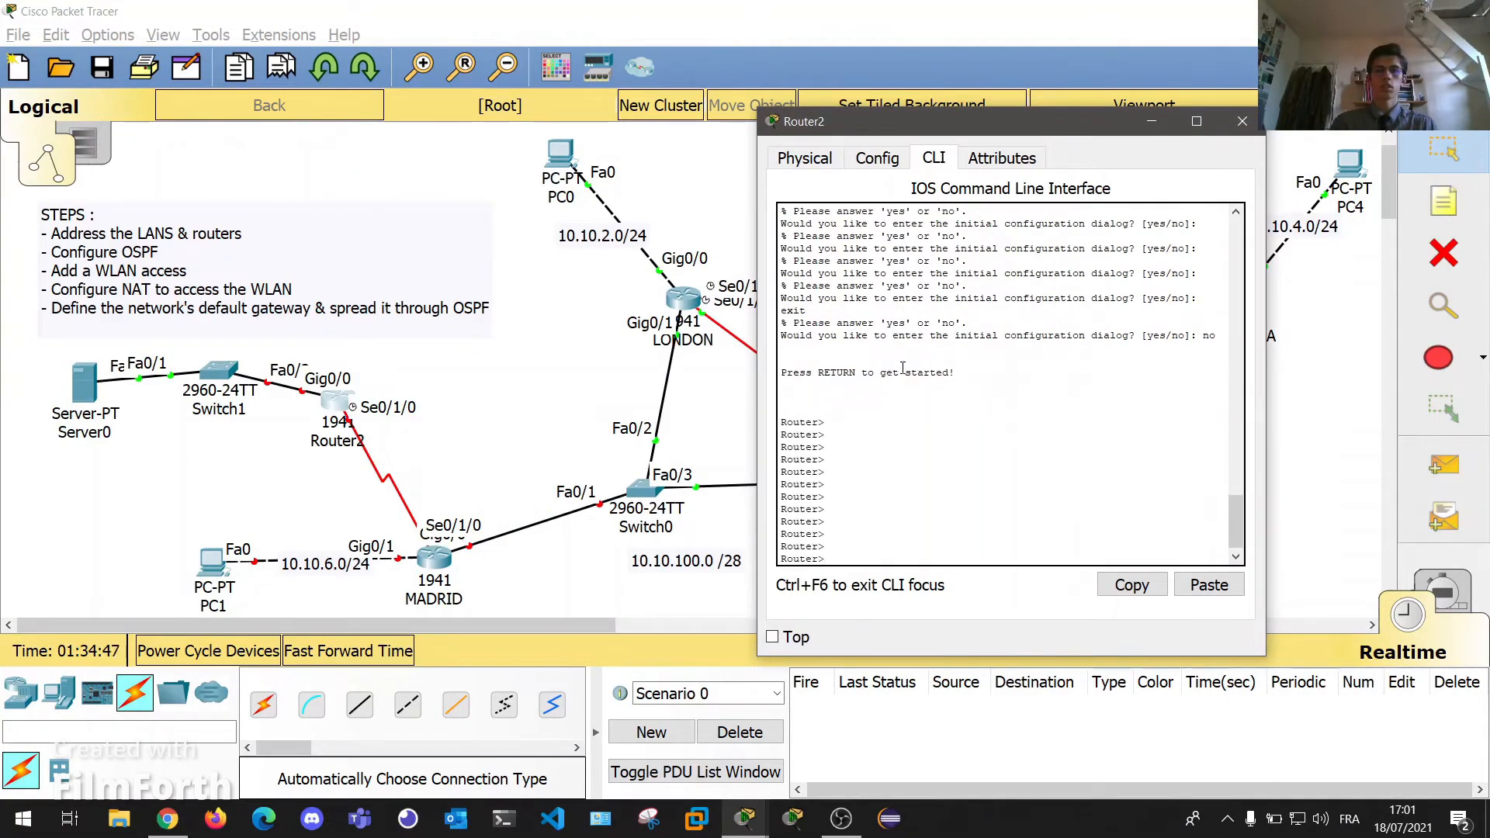
Configure Gig0/0 as 8.8.8.254 255.255.255.0 with no shut, then close Router2.
{"action": "type", "text": "conf"}
{"action": "key", "text": "Return"}
{"action": "type", "text": "conf t"}
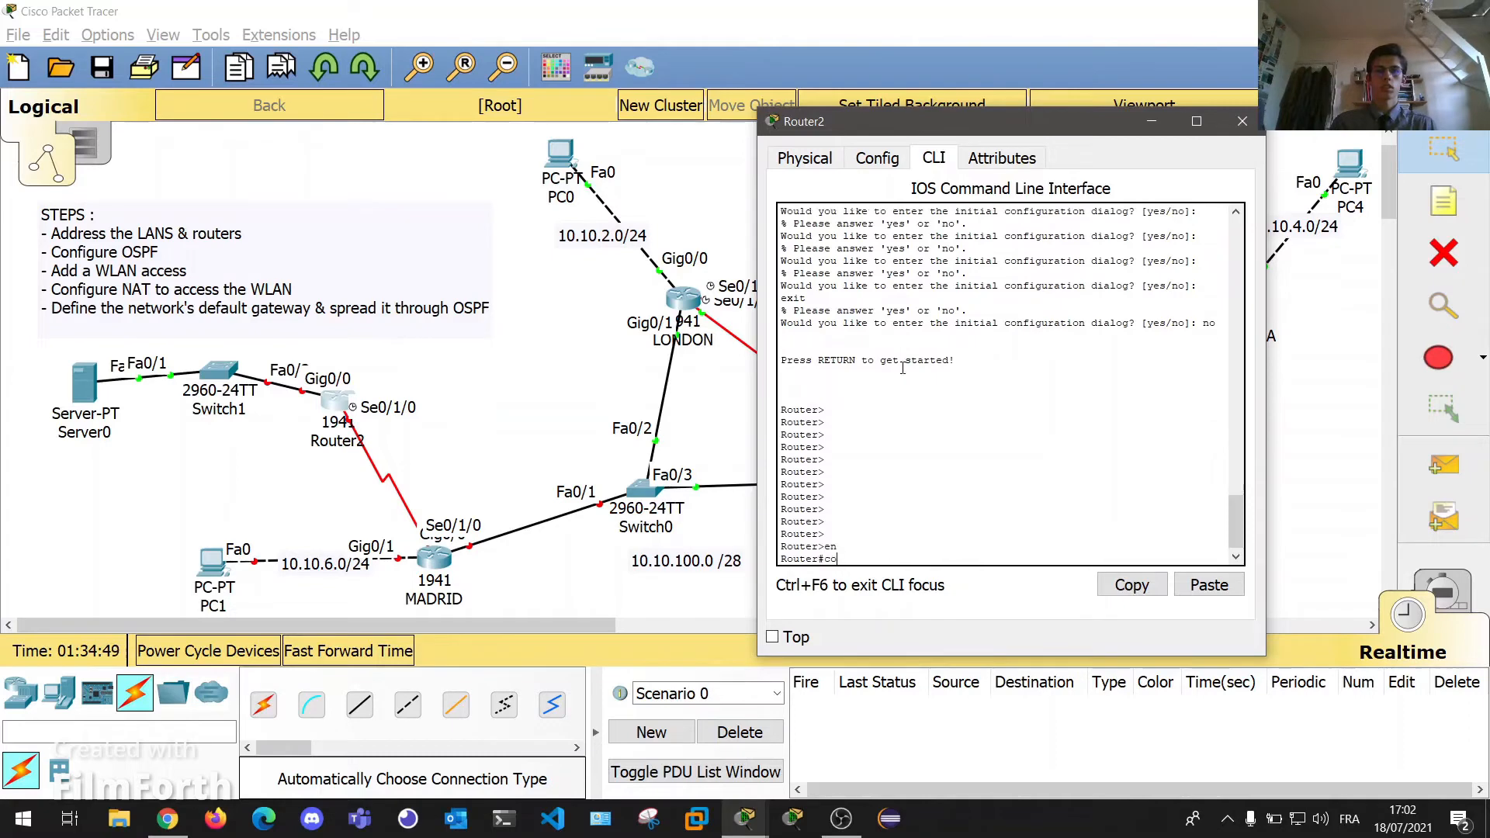
{"action": "key", "text": "Return"}
{"action": "type", "text": "int gi"}
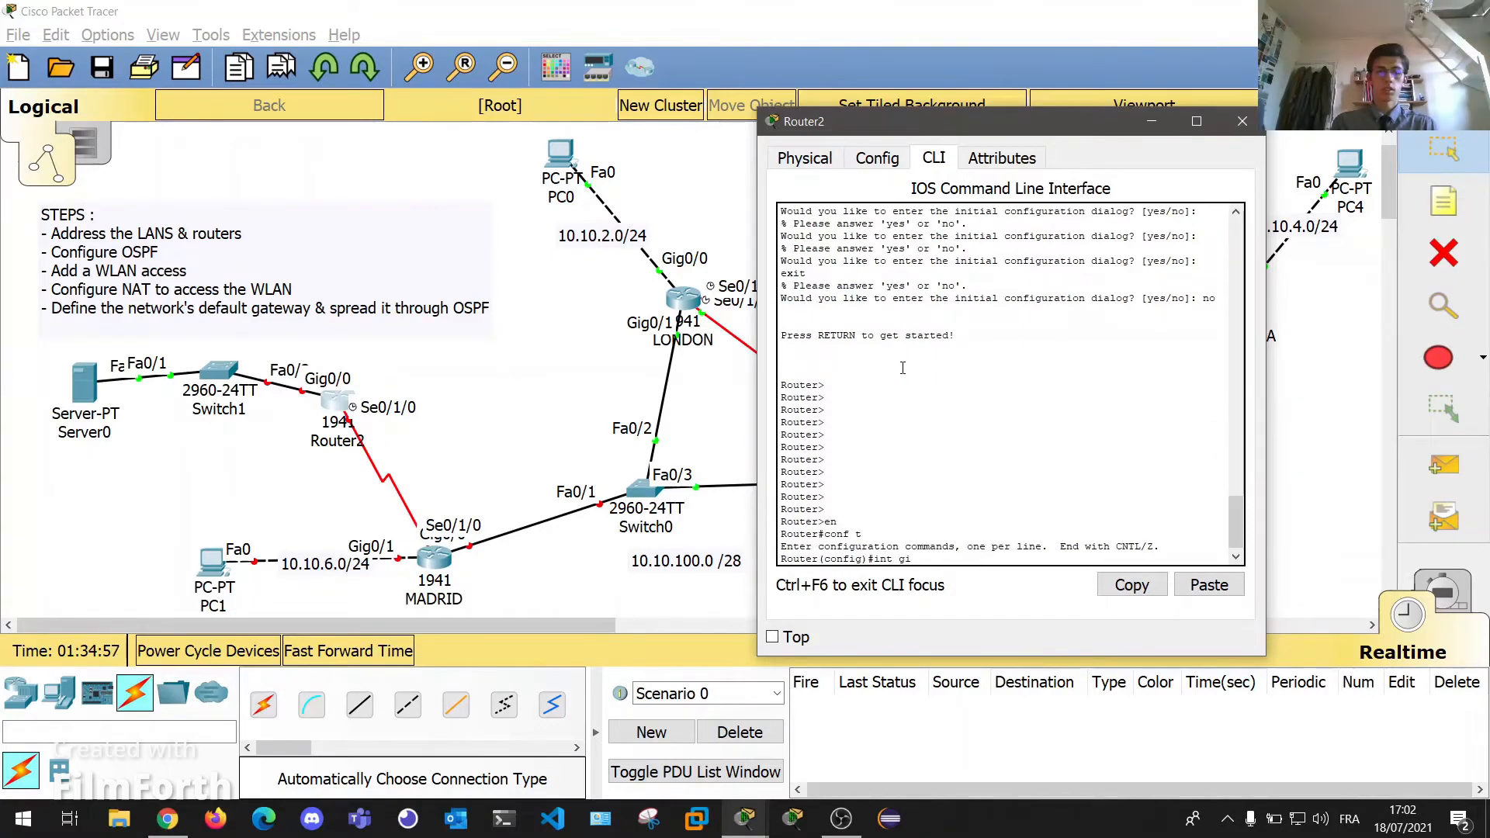
{"action": "type", "text": "g0"}
{"action": "type", "text": "/0"}
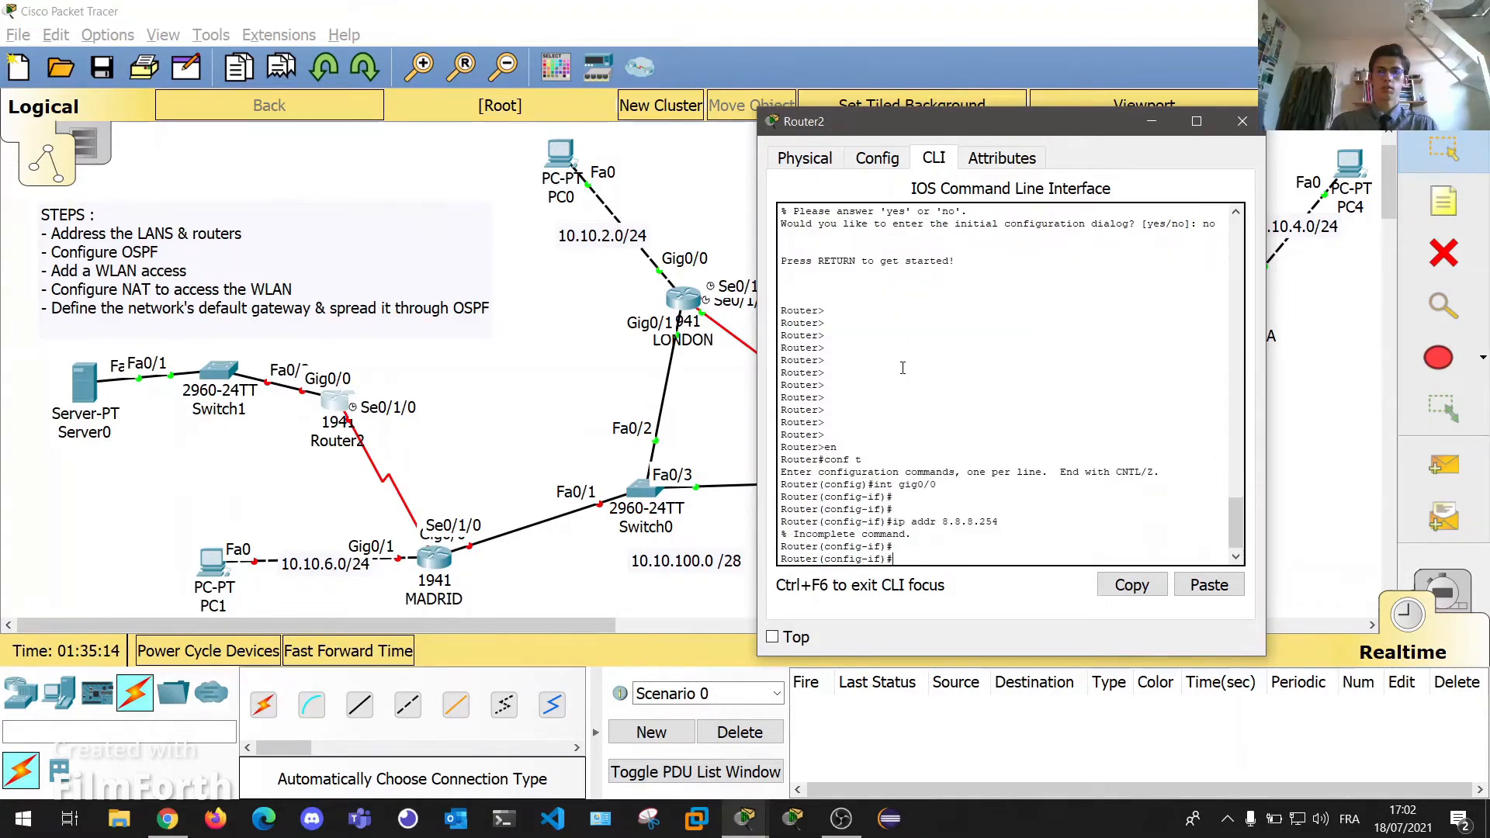
{"action": "key", "text": "Up"}
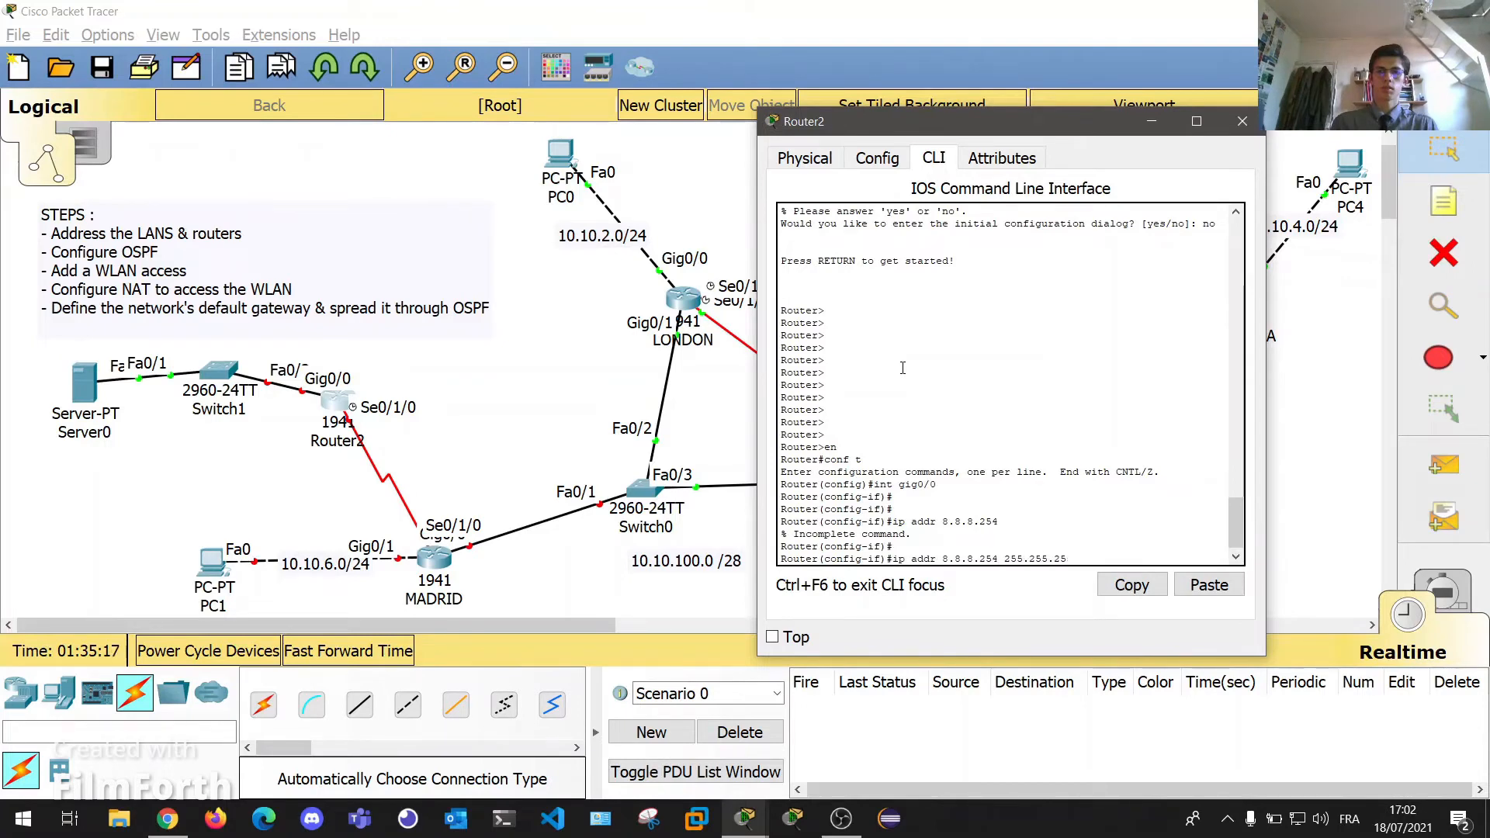
{"action": "key", "text": "Return"}
{"action": "key", "text": "Return"}
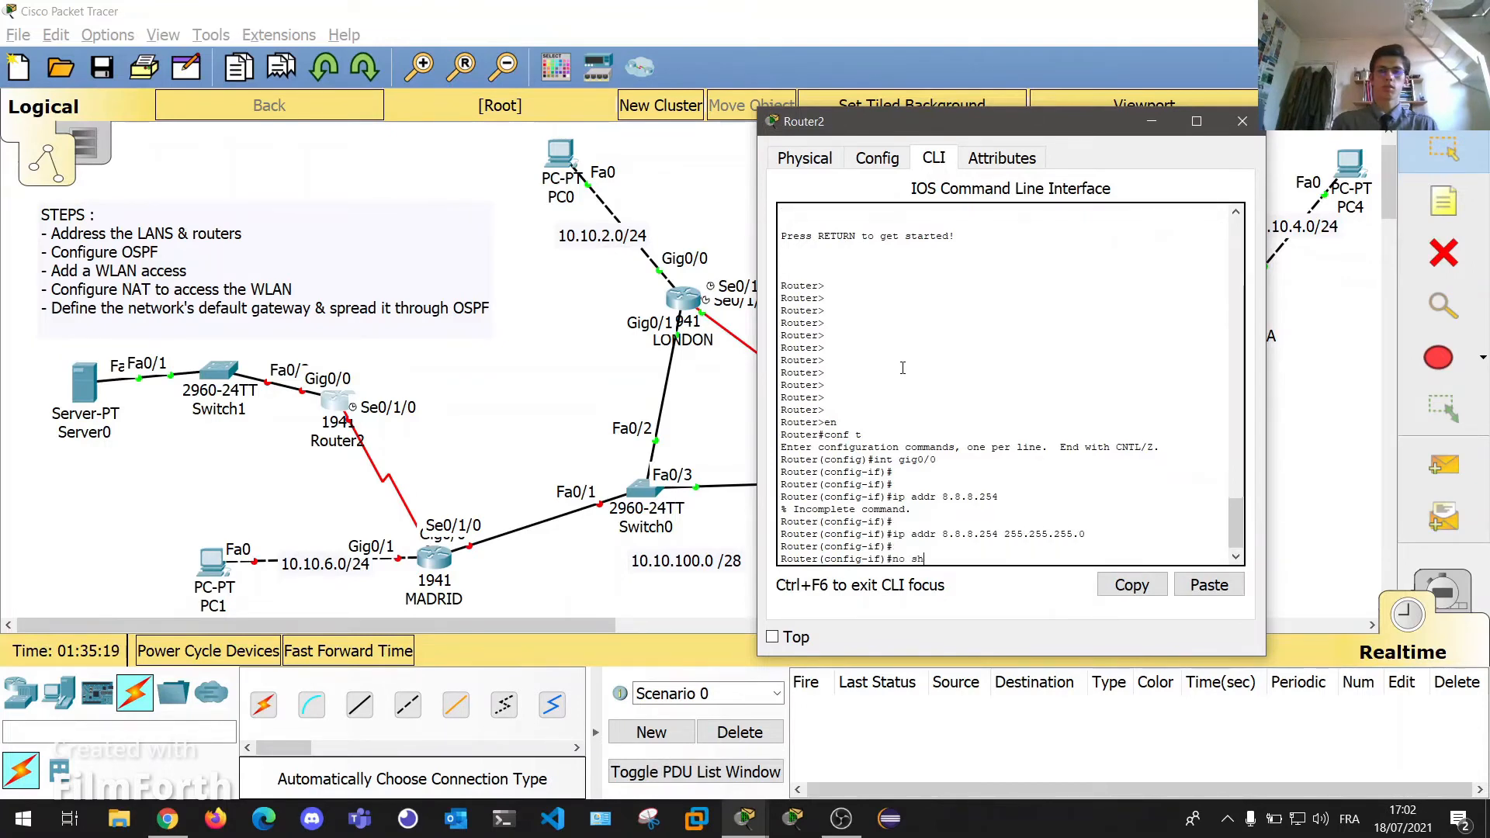
{"action": "type", "text": "no shut"}
{"action": "key", "text": "Return"}
{"action": "key", "text": "Return"}
{"action": "key", "text": "Return"}
{"action": "key", "text": "Return"}
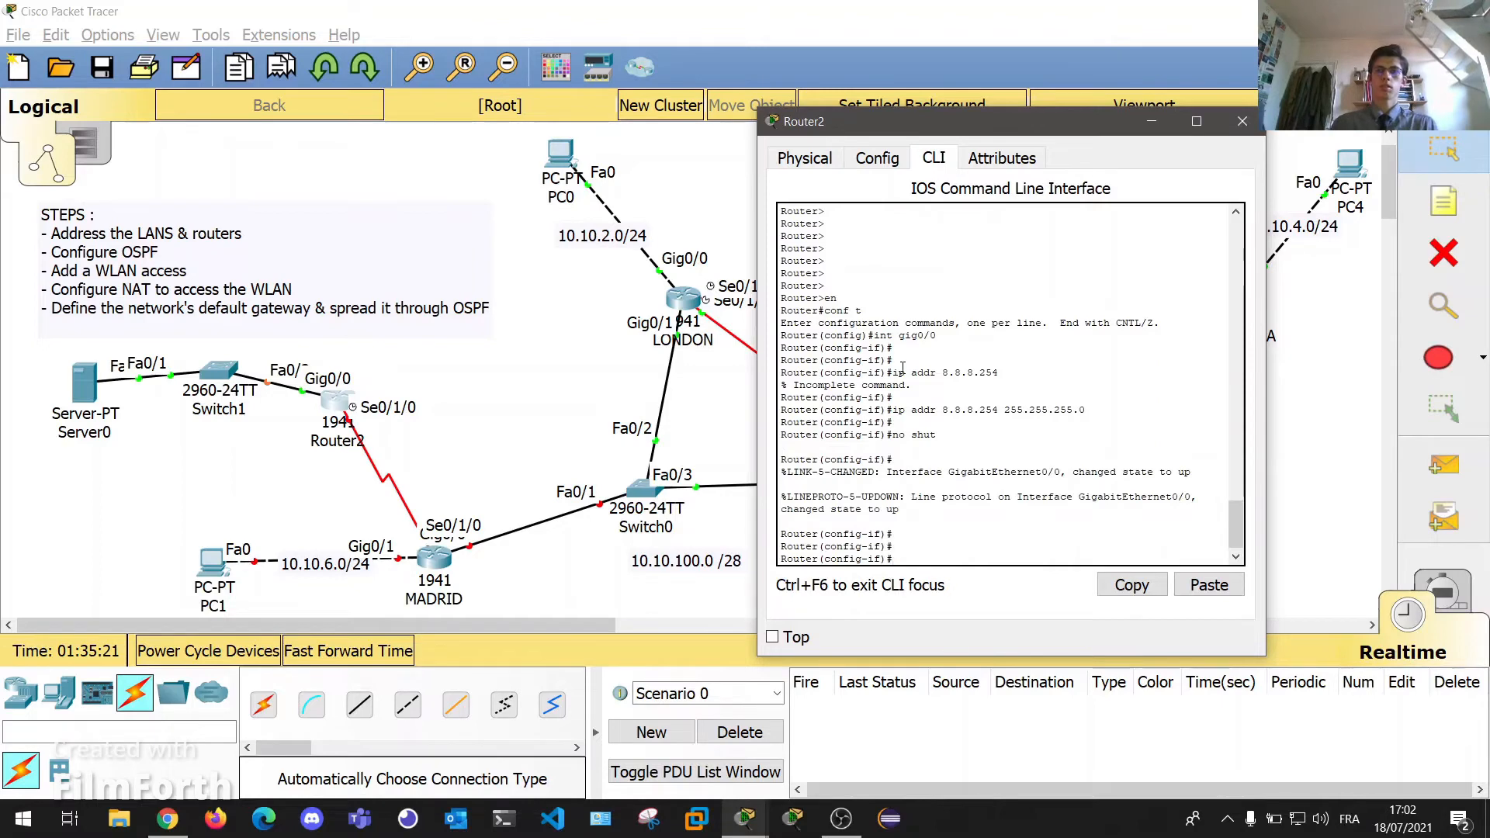
{"action": "left_click", "coordinate": [1242, 123]}
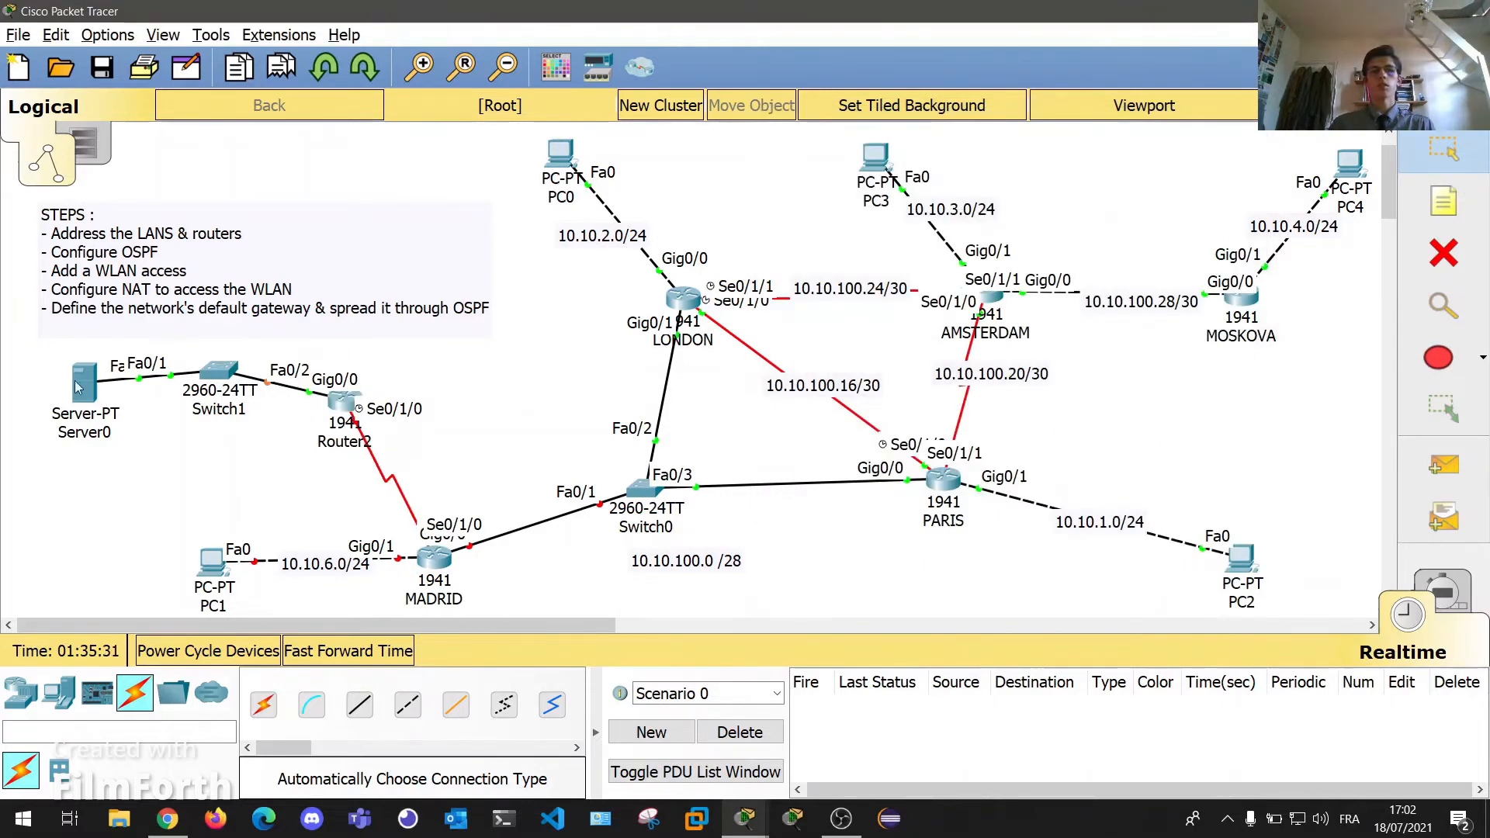
Rename Server0 to GOOGLE.
{"action": "left_click", "coordinate": [87, 435]}
{"action": "type", "text": "GOOGLE"}
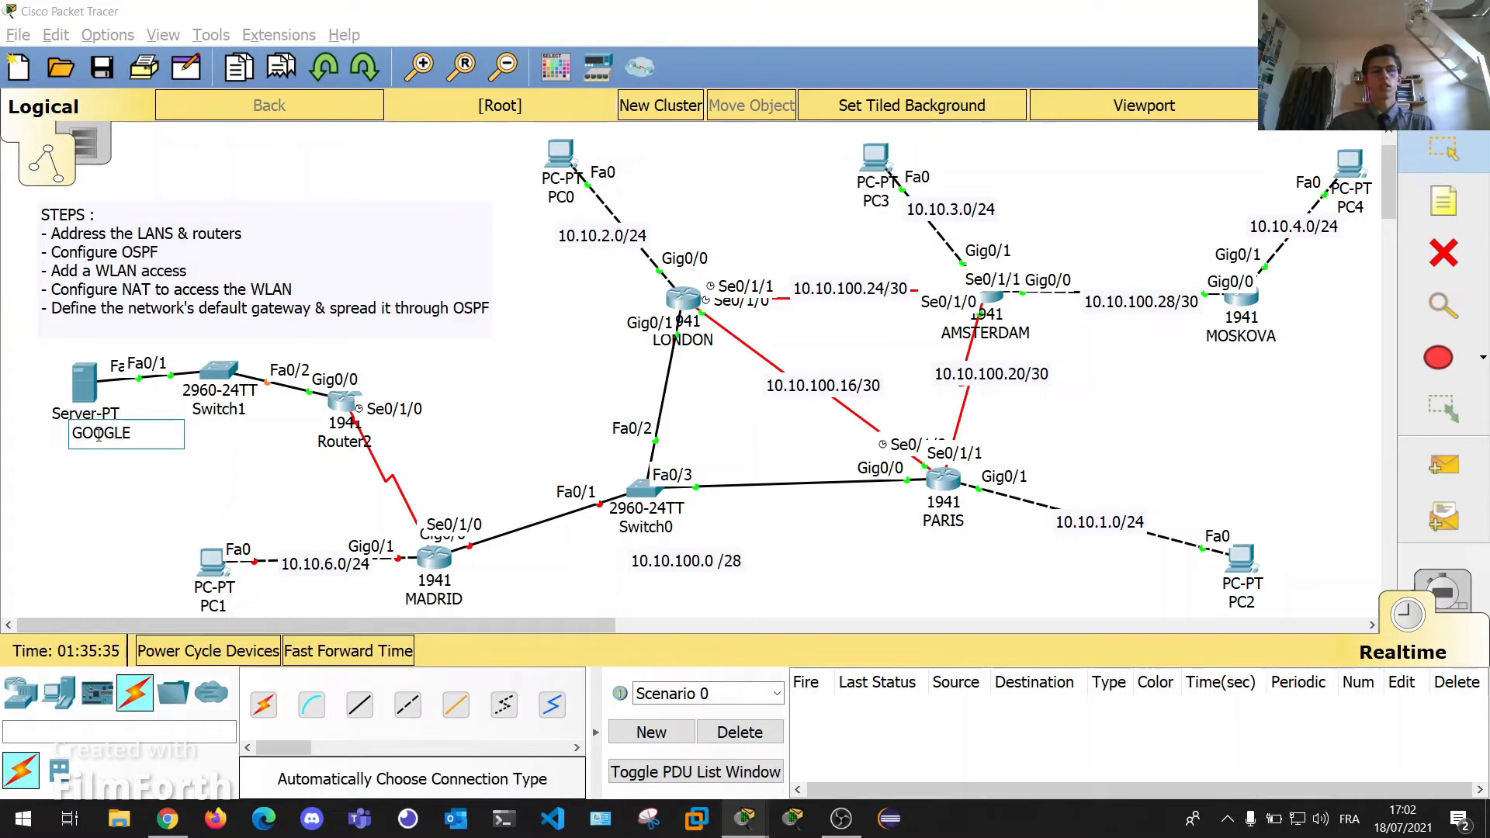
{"action": "key", "text": "Return"}
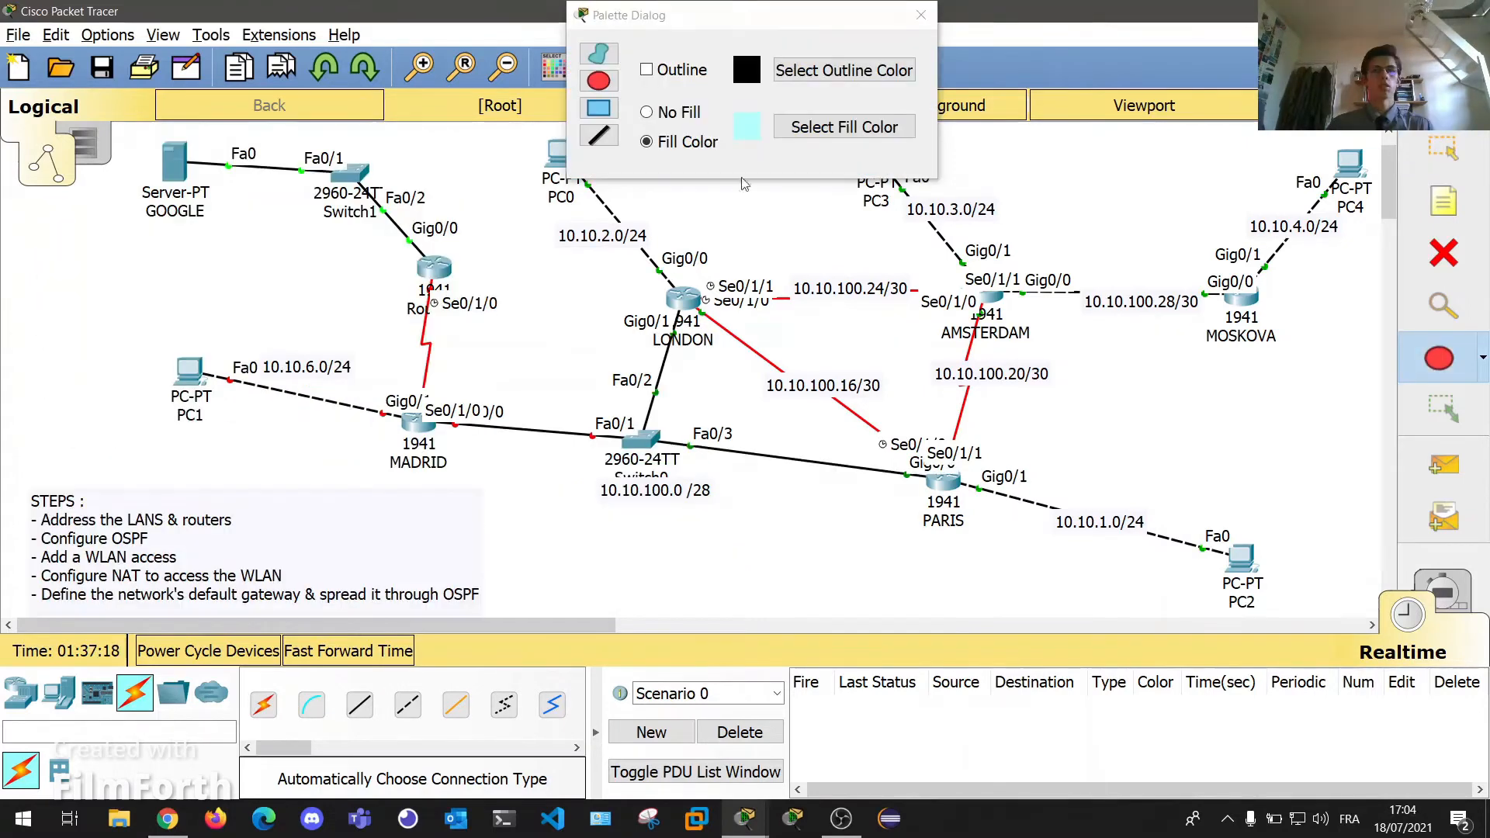
Draw a cyan ellipse around GOOGLE, Switch1 and Router2, and move PC1 lower.
{"action": "left_click_drag", "start_coordinate": [757, 10], "coordinate": [758, 67]}
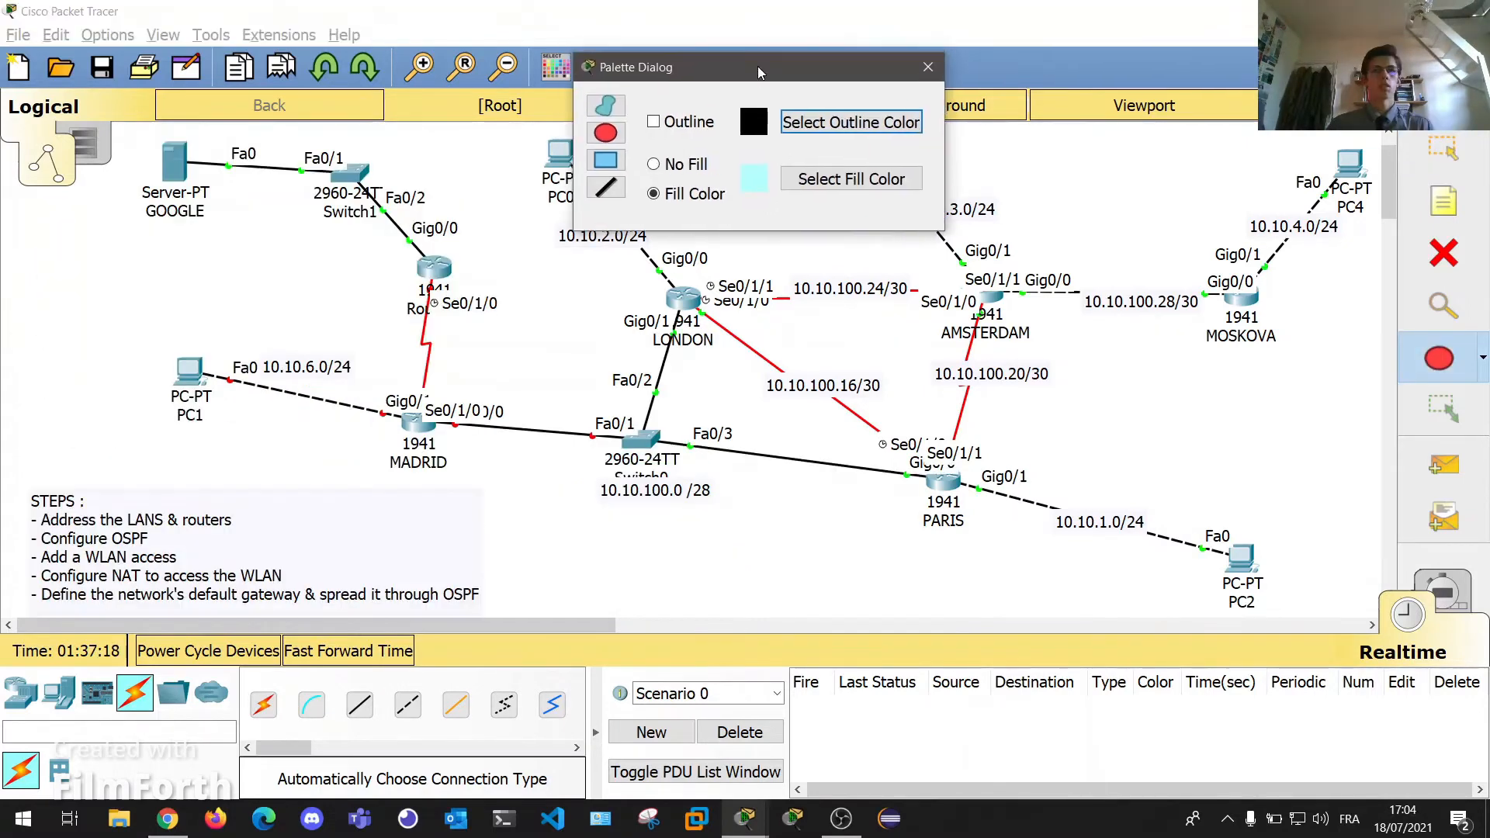
{"action": "left_click", "coordinate": [928, 67]}
{"action": "left_click", "coordinate": [180, 232]}
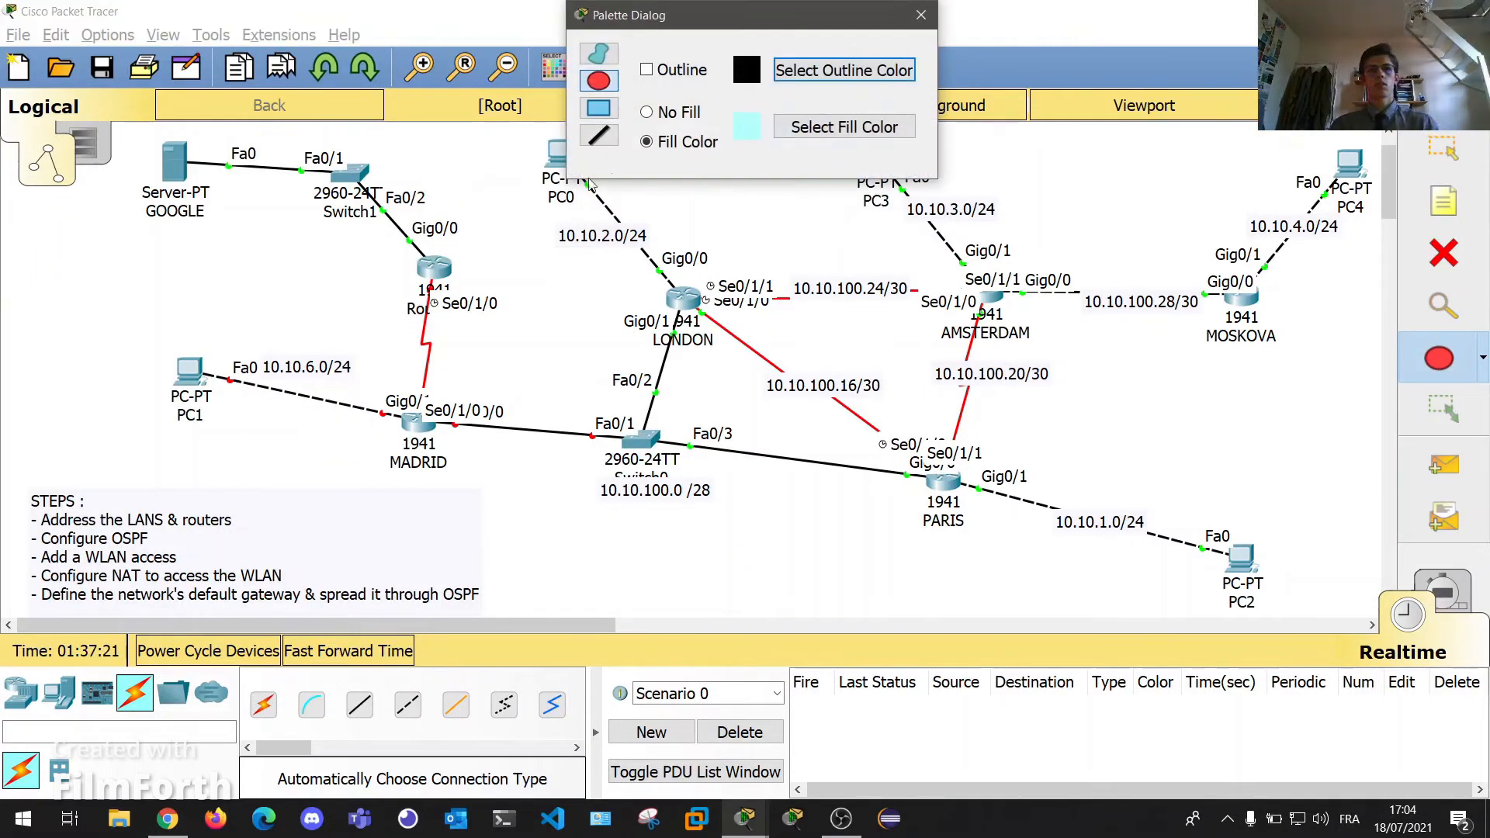
{"action": "left_click_drag", "start_coordinate": [129, 145], "coordinate": [504, 343]}
{"action": "left_click_drag", "start_coordinate": [190, 371], "coordinate": [176, 418]}
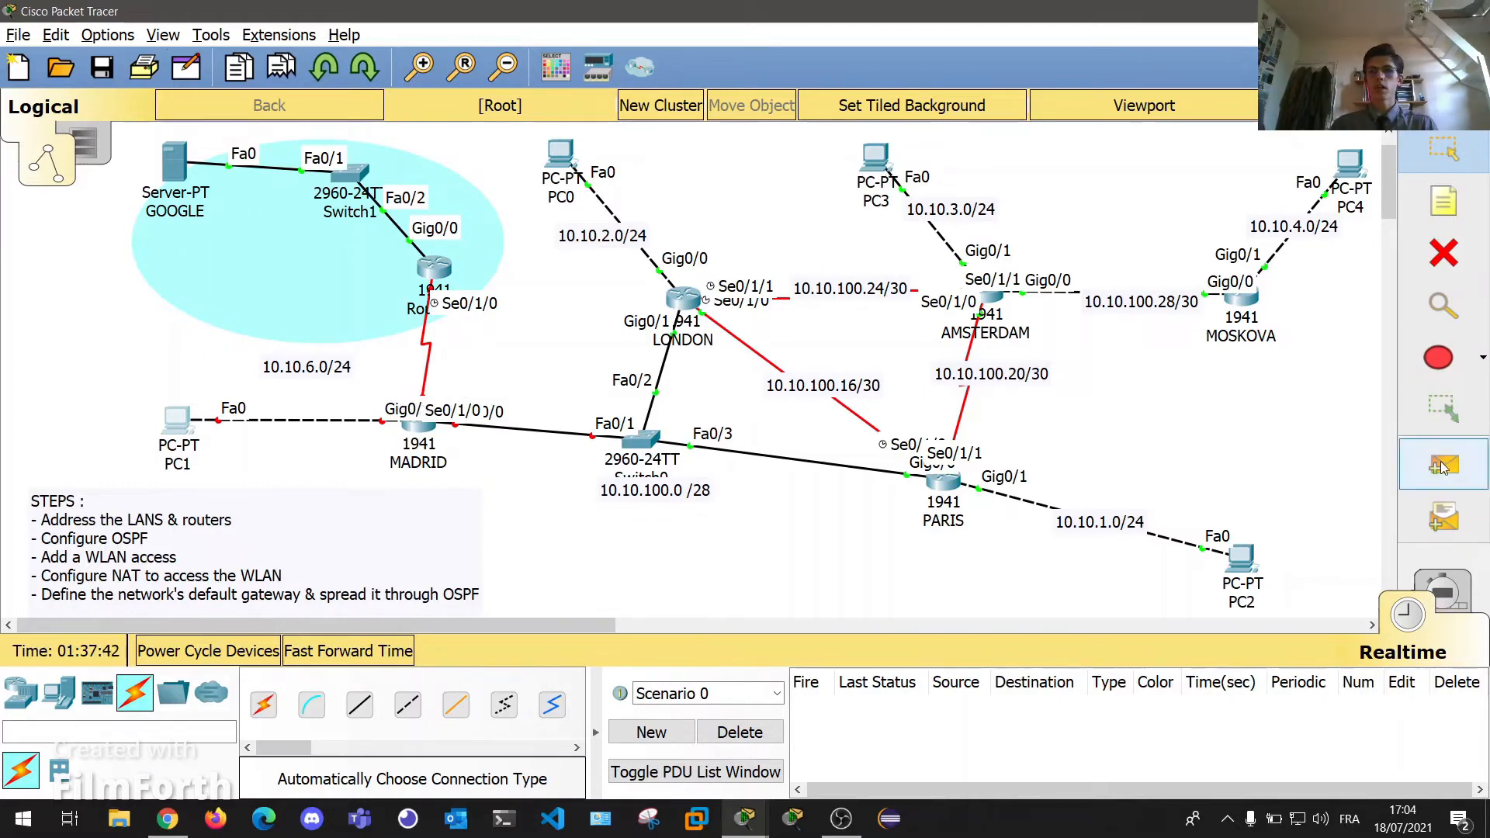
Add a 200.0.0.1/30 note beside MADRID's end of the serial link.
{"action": "key", "text": "n"}
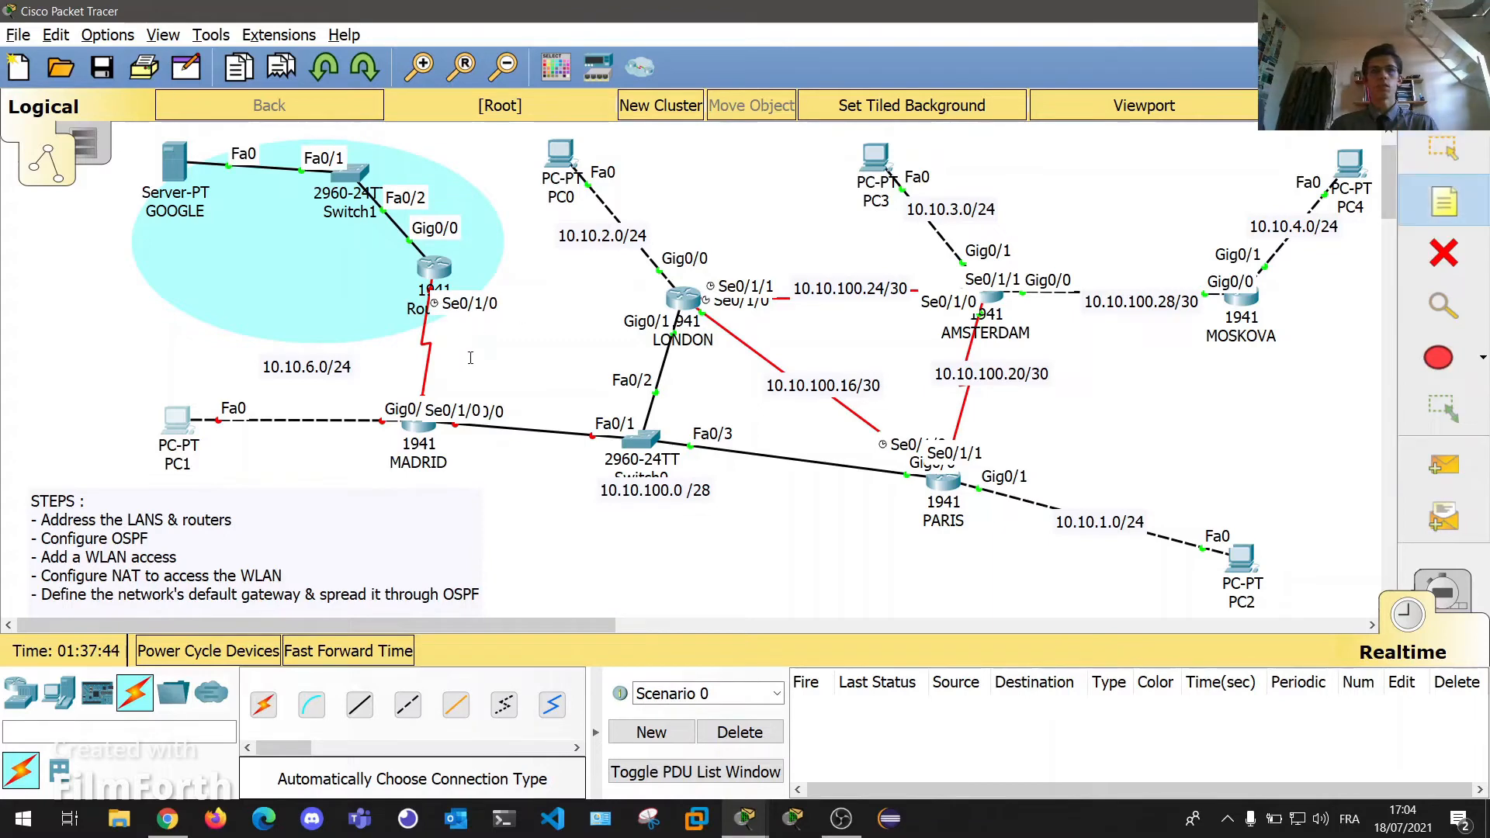
{"action": "left_click", "coordinate": [417, 399]}
{"action": "type", "text": "200."}
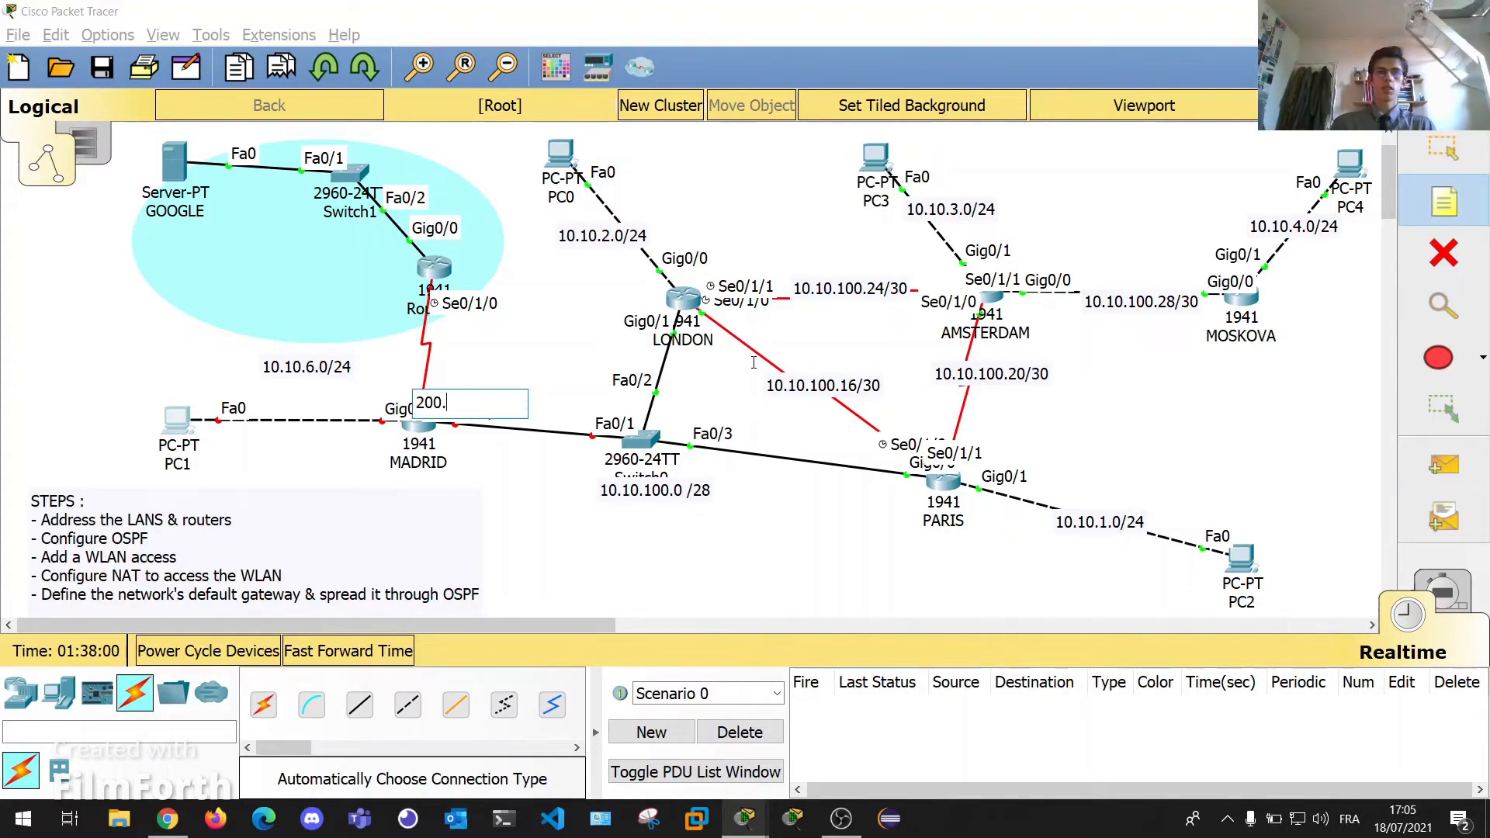
{"action": "type", "text": "0.0.1/30"}
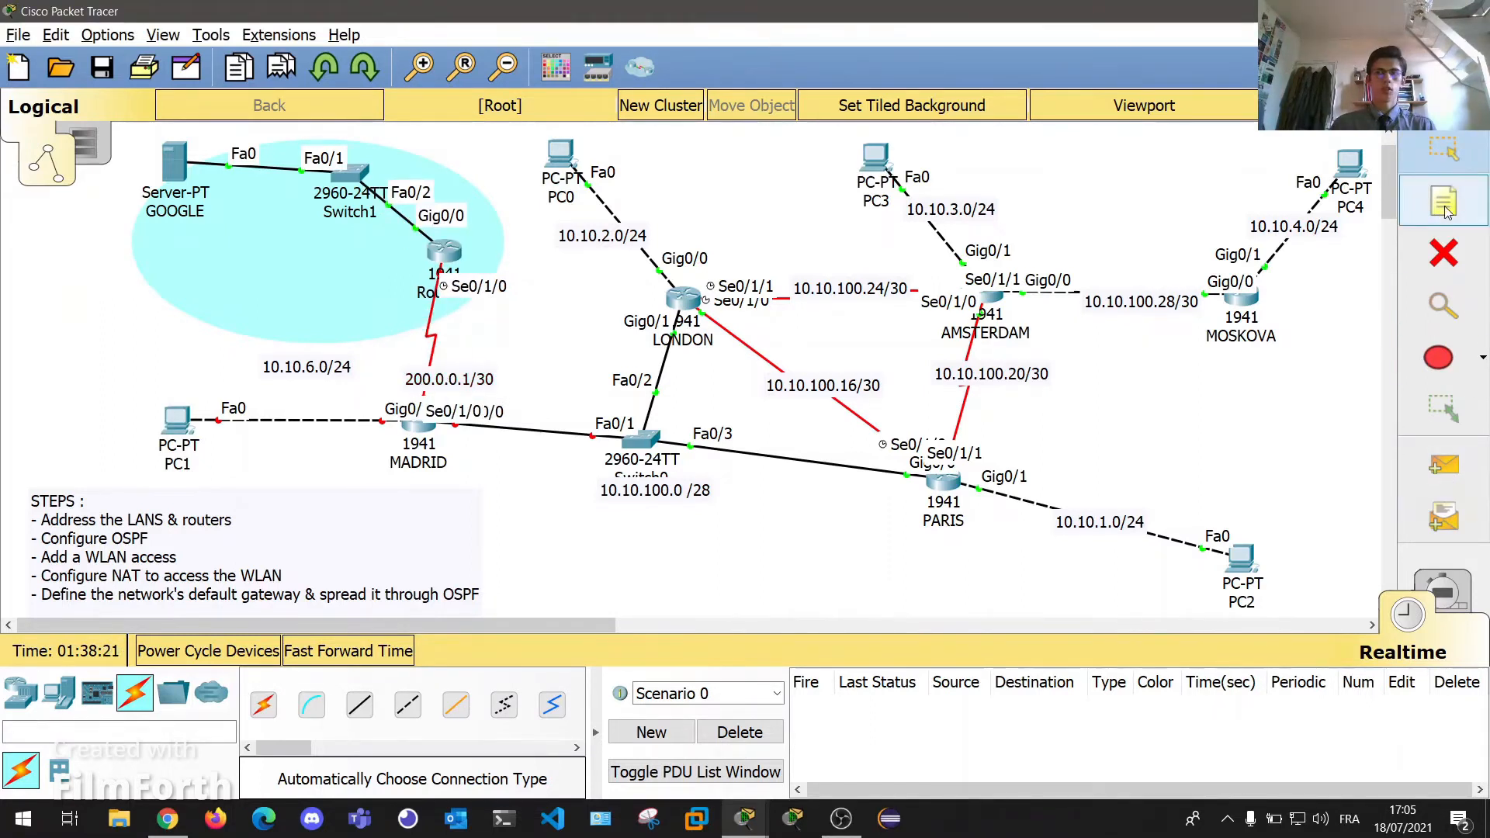
Add a 200.0.0.2/30 note and position it beside the GOOGLE-side router's serial port.
{"action": "left_click", "coordinate": [380, 292]}
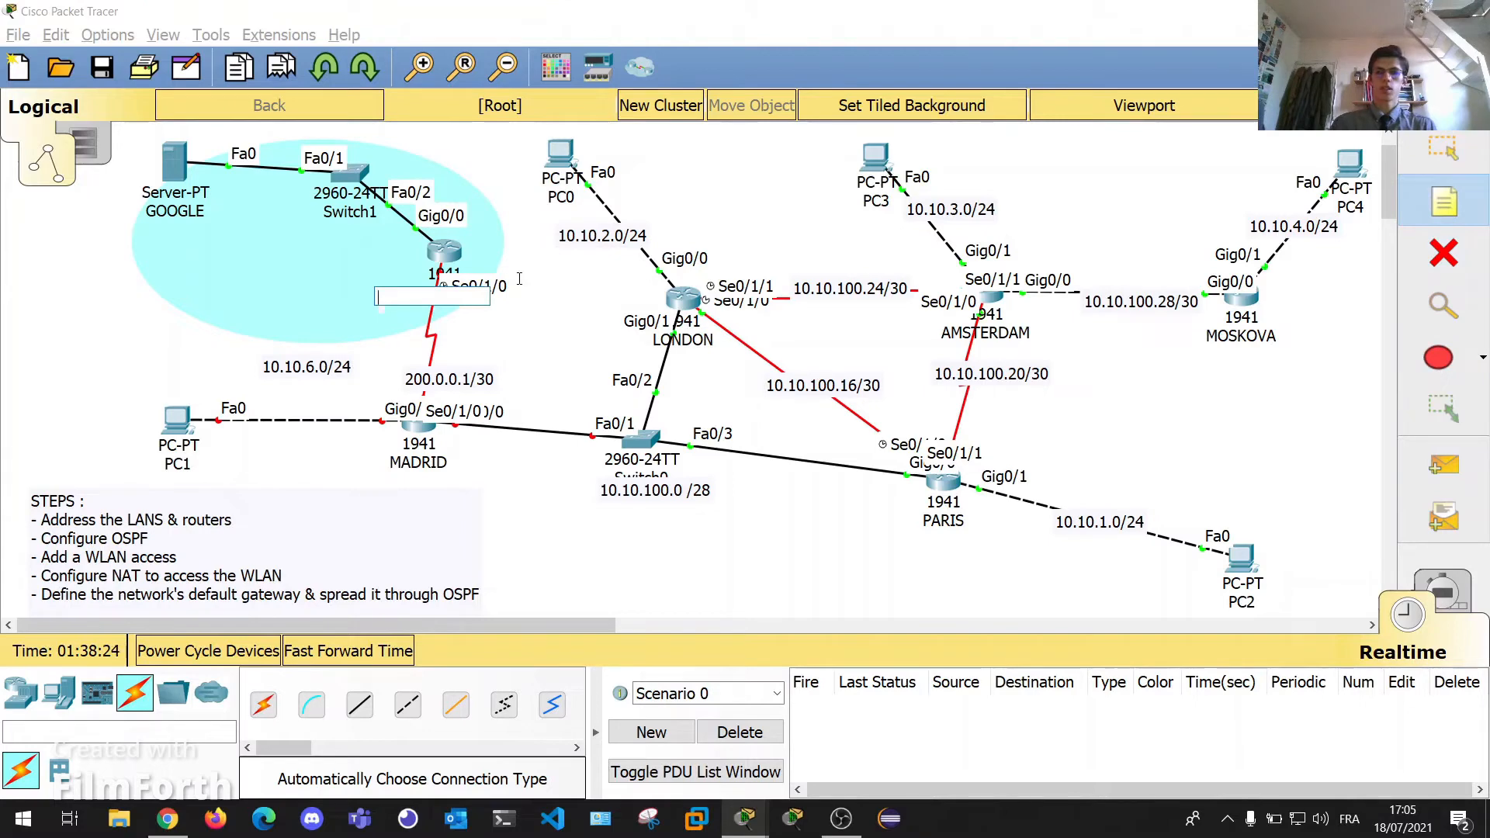
{"action": "type", "text": "200.0.0.2/30"}
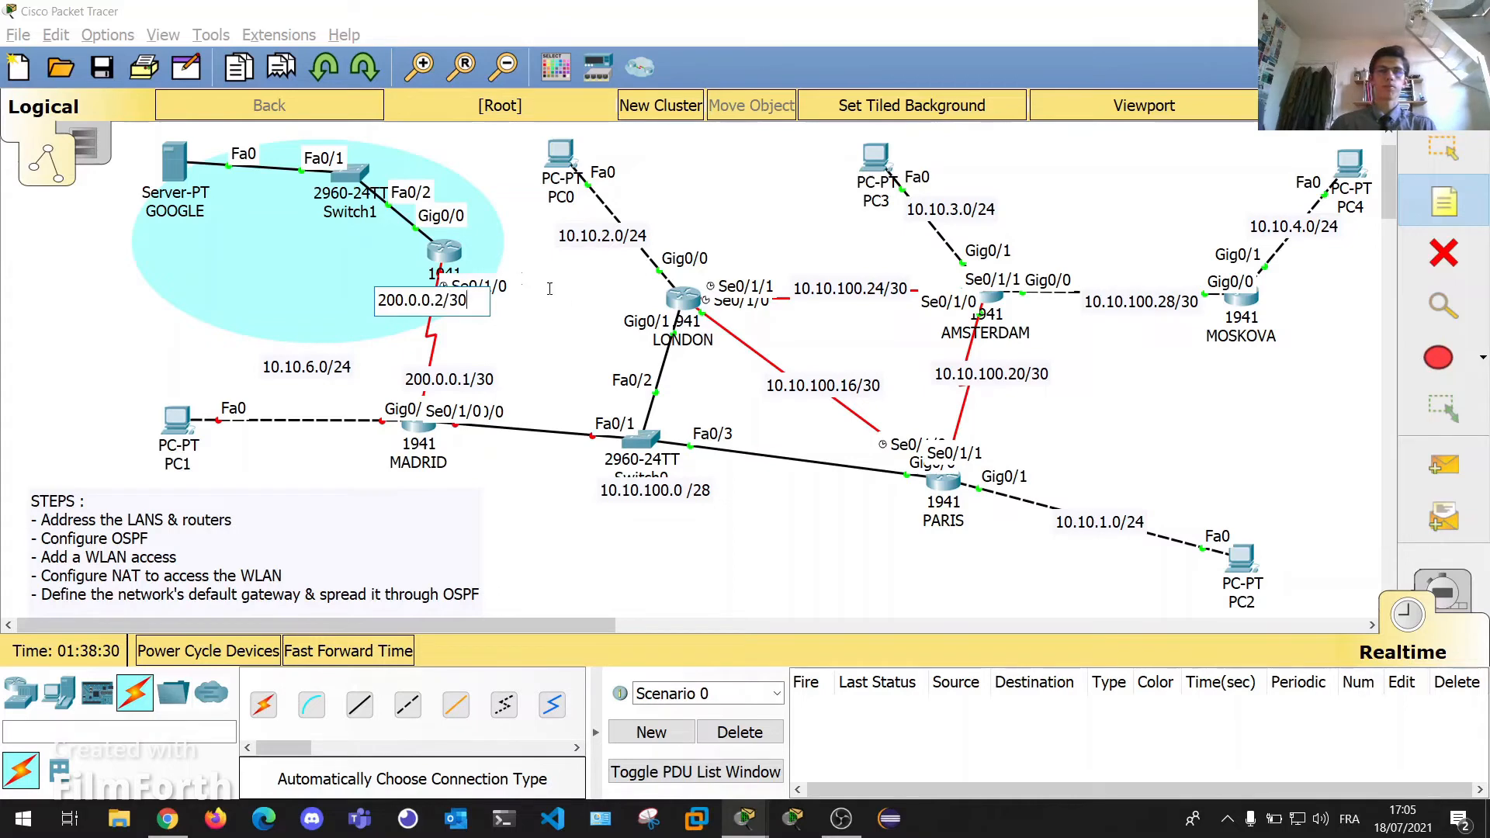
{"action": "left_click", "coordinate": [519, 277]}
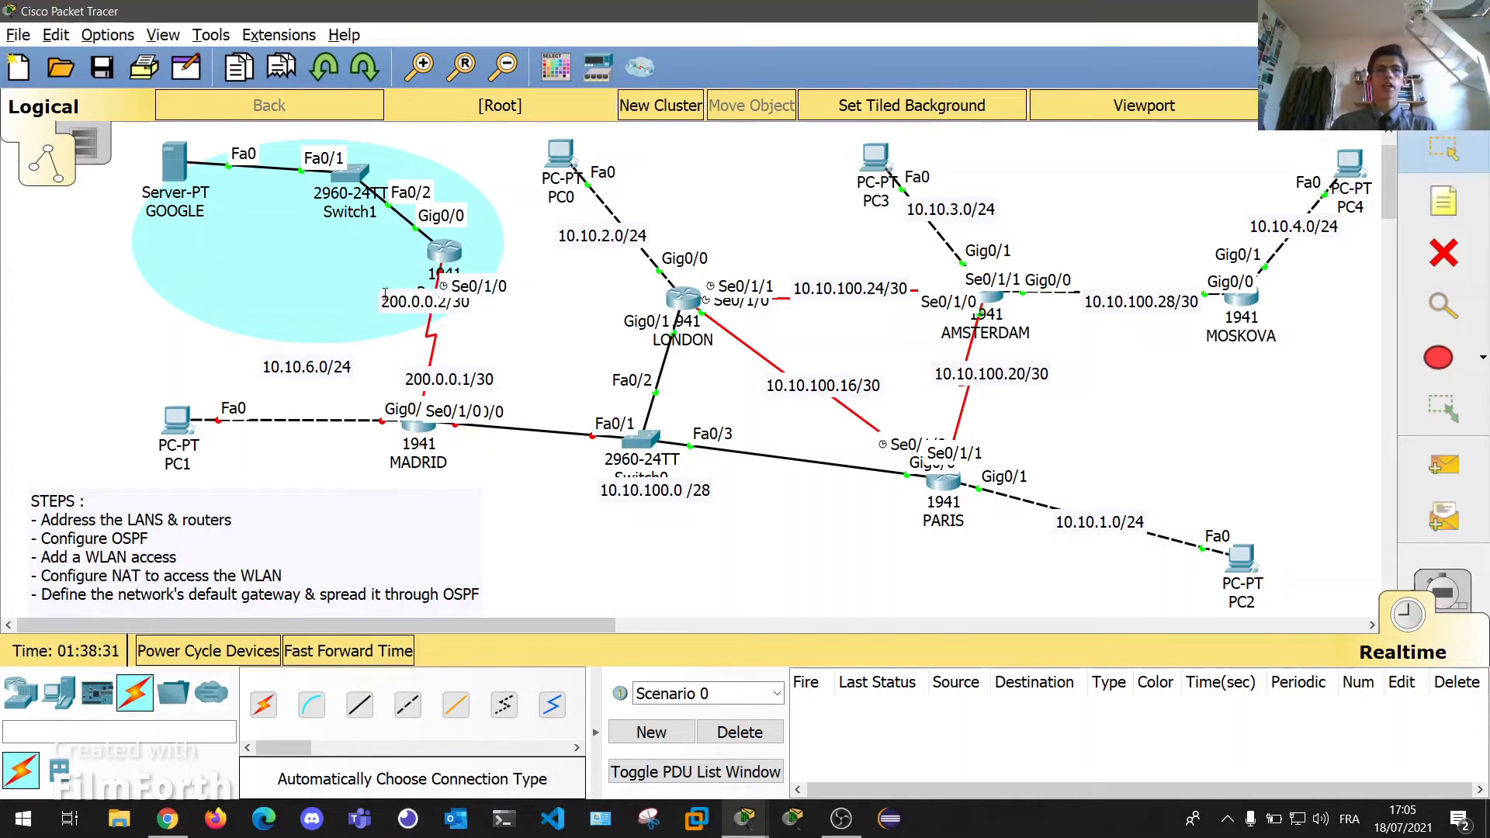
{"action": "left_click_drag", "start_coordinate": [396, 295], "coordinate": [360, 272]}
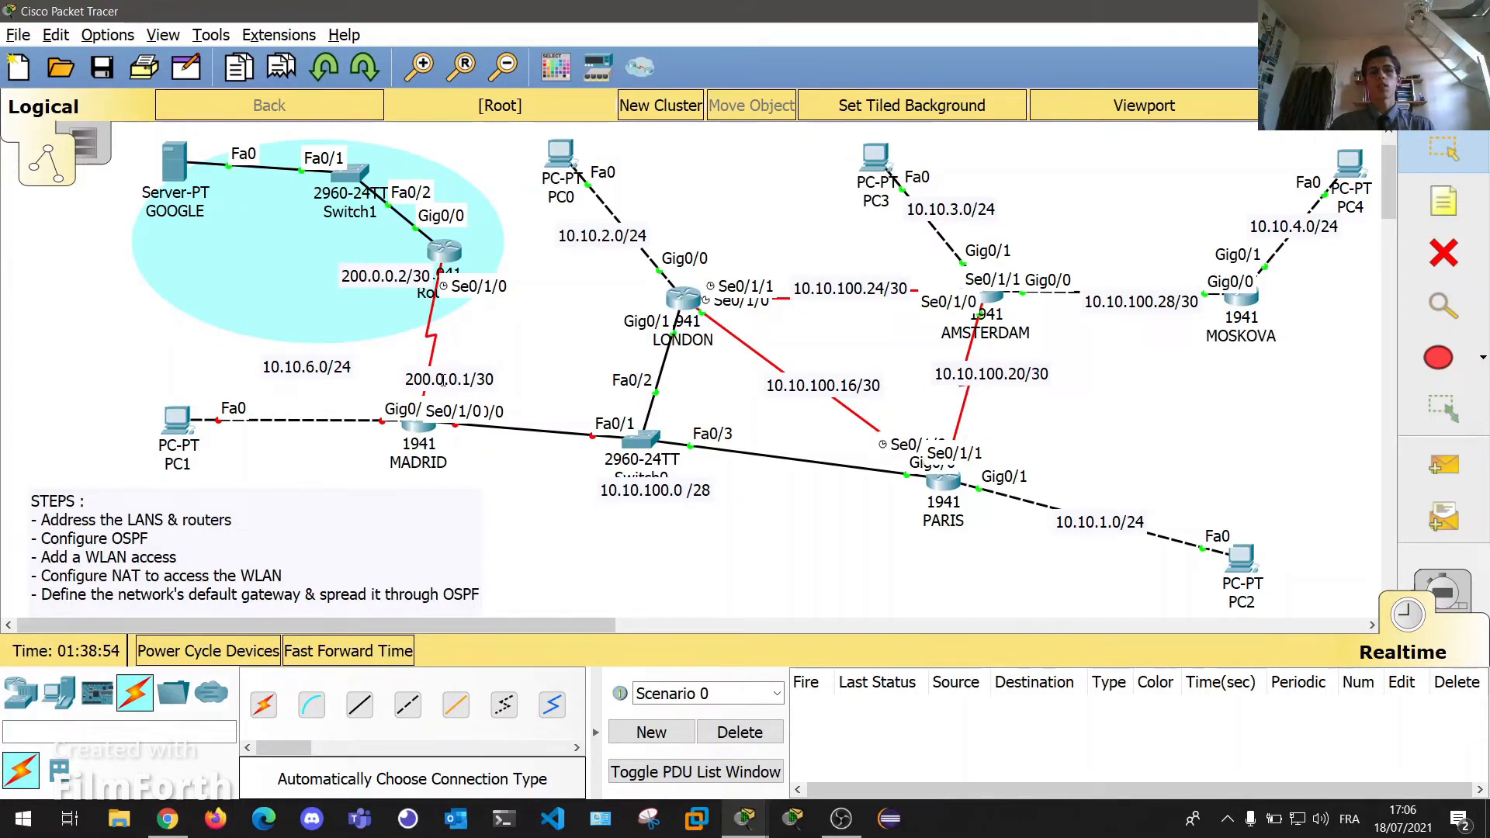
Open MADRID's CLI and enter global configuration mode with en and conf t.
{"action": "left_click", "coordinate": [417, 440]}
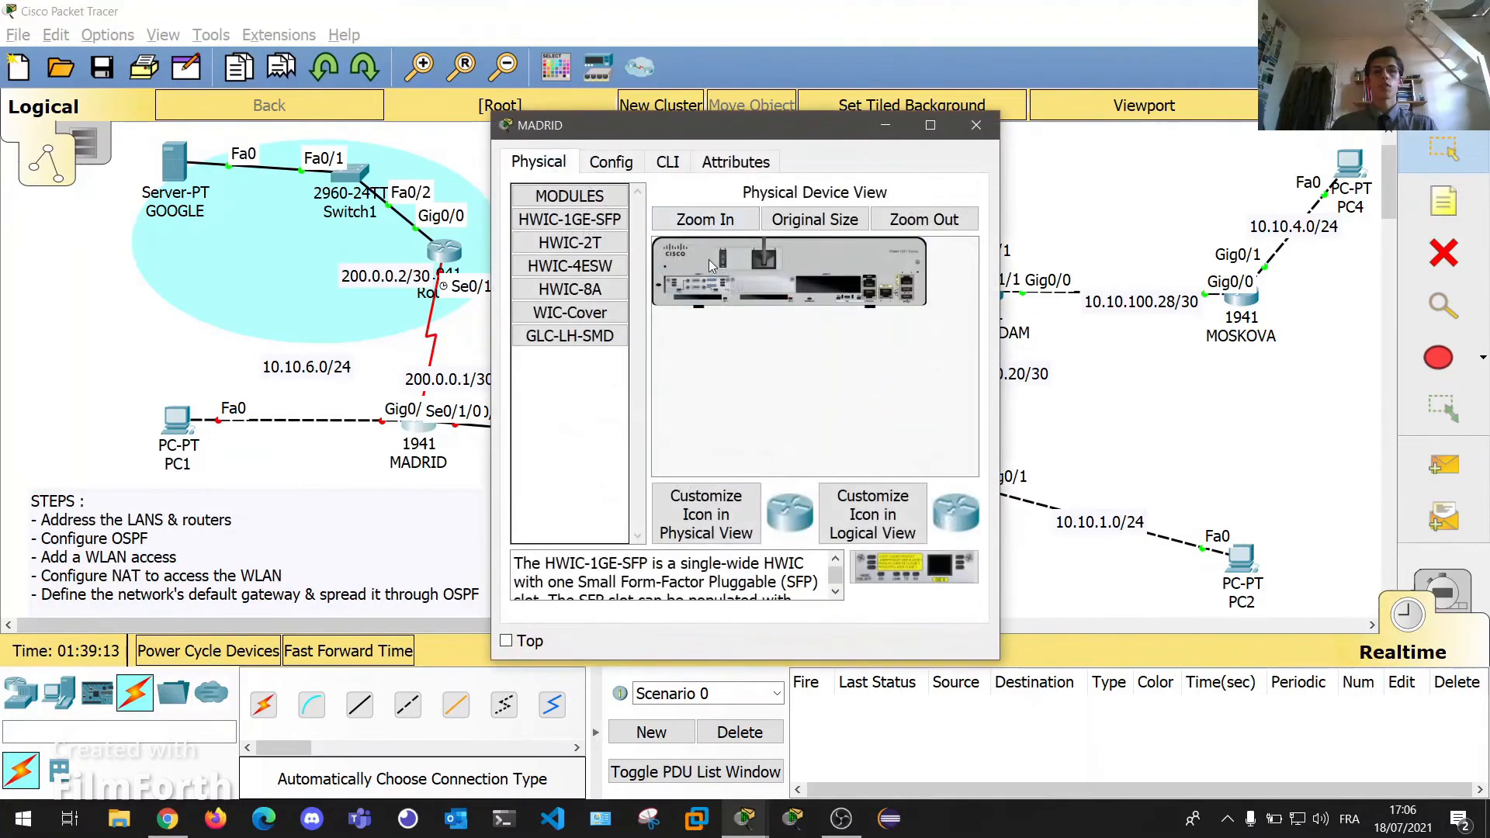
{"action": "left_click", "coordinate": [976, 125]}
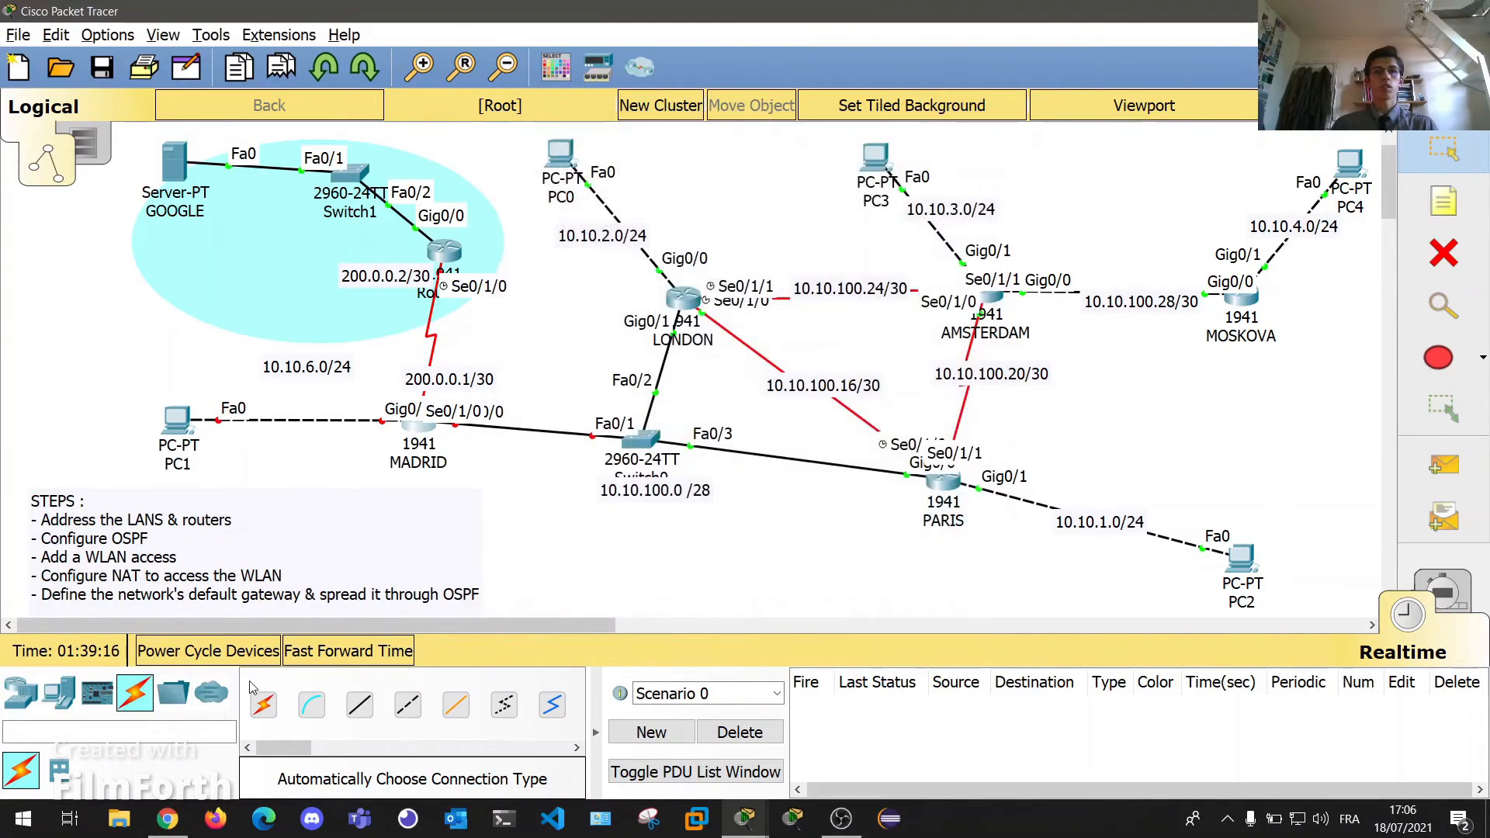
{"action": "left_click", "coordinate": [419, 425]}
{"action": "left_click_drag", "start_coordinate": [621, 125], "coordinate": [824, 102]}
{"action": "left_click", "coordinate": [870, 138]}
{"action": "key", "text": "Return"}
{"action": "key", "text": "Return"}
{"action": "type", "text": "en"}
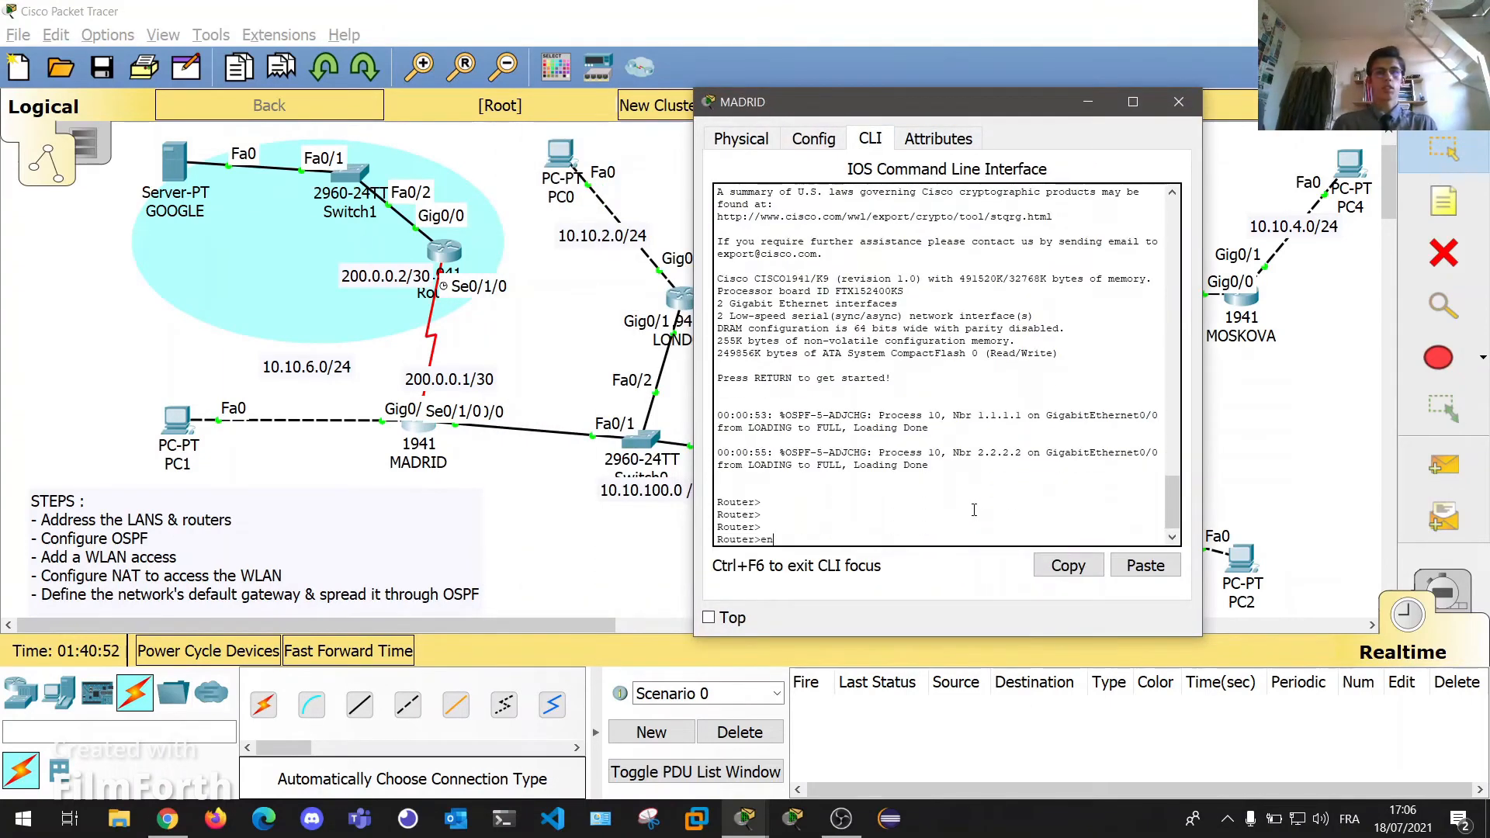
{"action": "key", "text": "Return"}
{"action": "type", "text": "conf t"}
{"action": "key", "text": "Return"}
Give MADRID's Serial0/1/0 the address 200.0.0.1 255.255.255.252 and bring it up with no shut.
{"action": "type", "text": "int "}
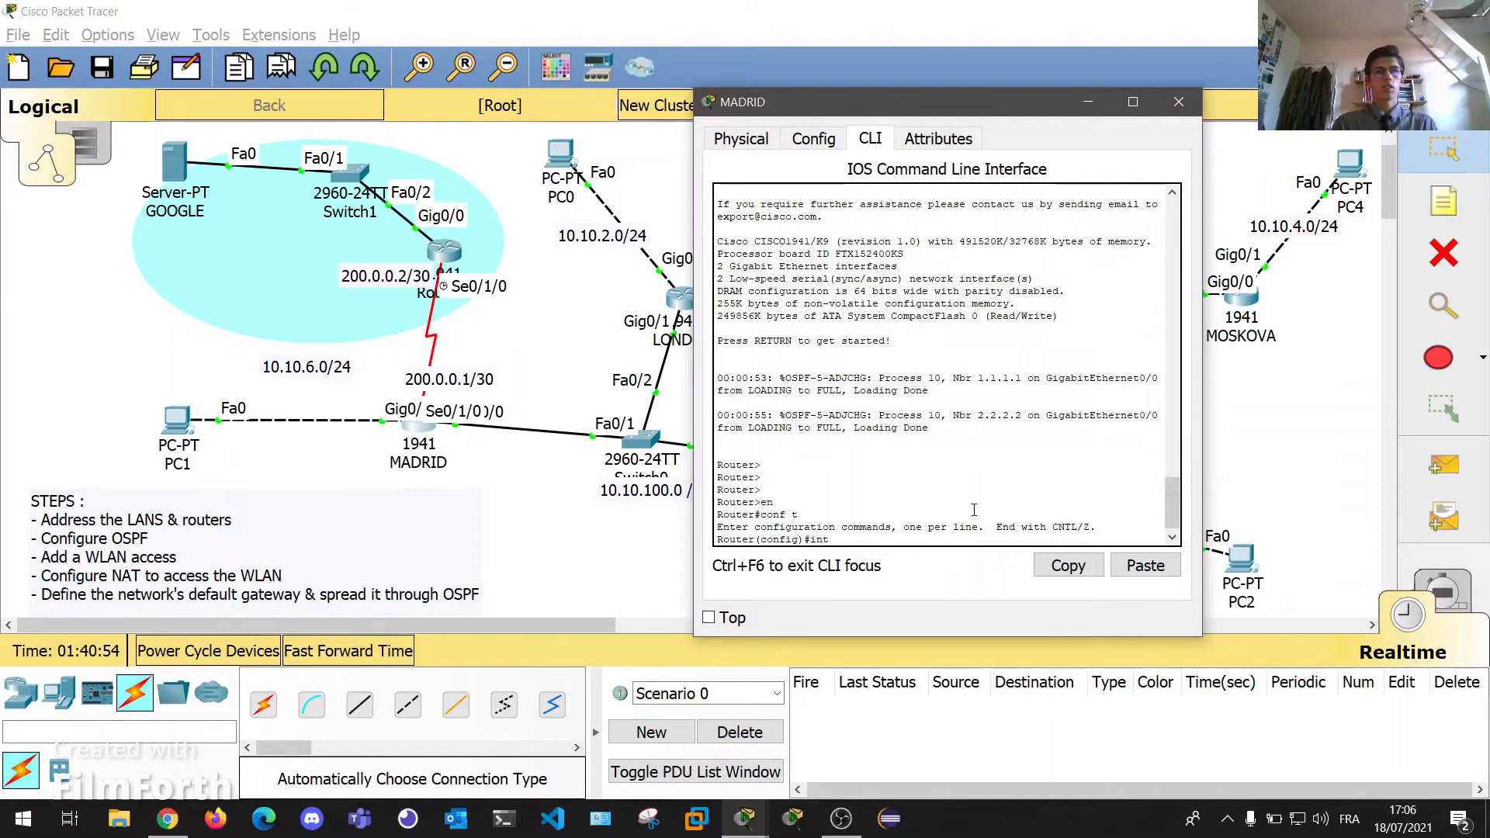
{"action": "type", "text": "se0/1"}
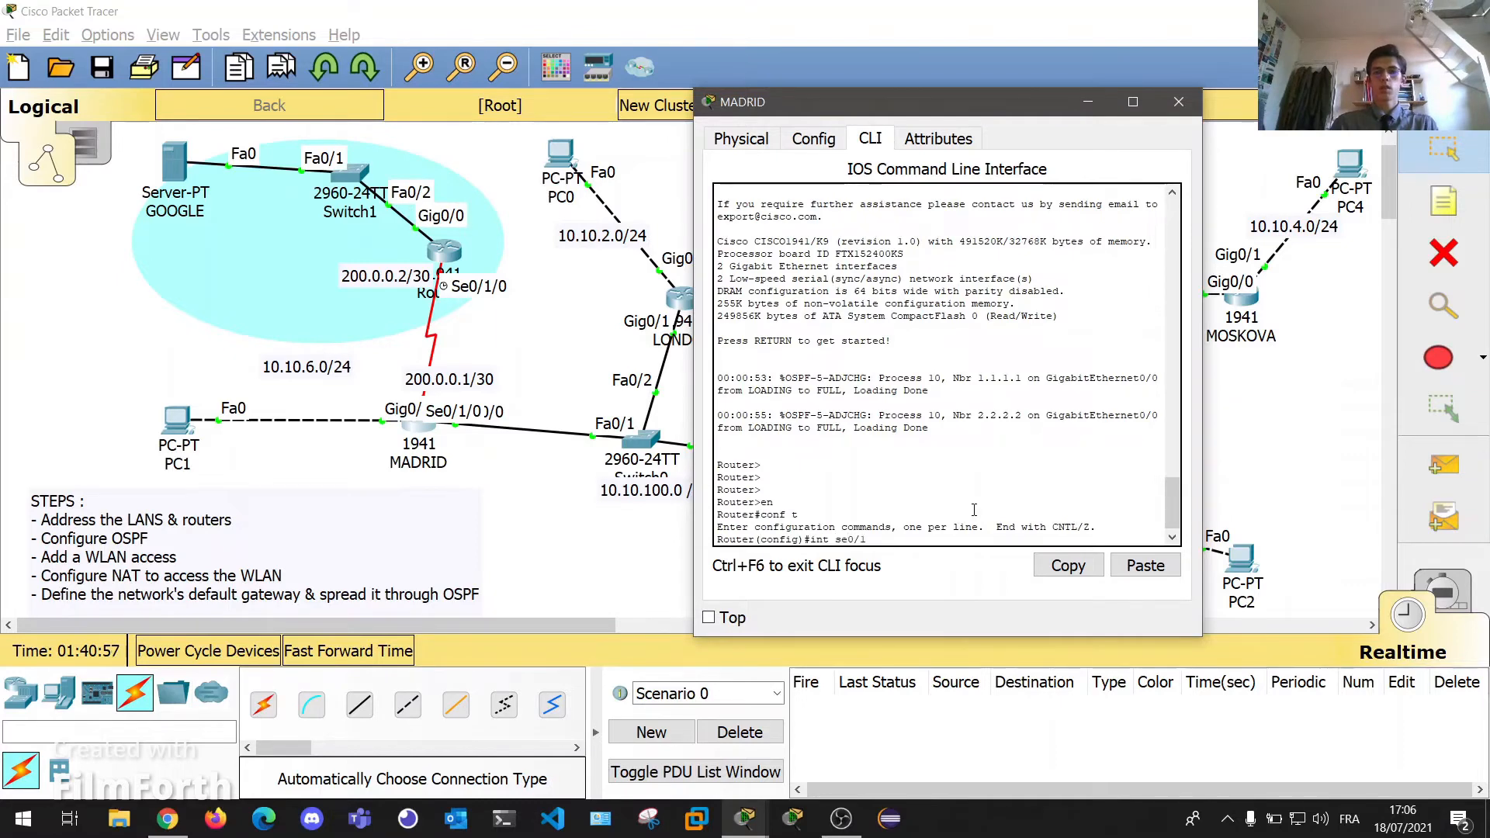
{"action": "key", "text": "Return"}
{"action": "key", "text": "Return"}
{"action": "key", "text": "Return"}
{"action": "key", "text": "Return"}
{"action": "key", "text": "Return"}
{"action": "key", "text": "Return"}
{"action": "key", "text": "Return"}
{"action": "key", "text": "Return"}
{"action": "key", "text": "Return"}
{"action": "key", "text": "Return"}
{"action": "key", "text": "Return"}
{"action": "key", "text": "Return"}
{"action": "key", "text": "Return"}
{"action": "key", "text": "Return"}
{"action": "key", "text": "Return"}
{"action": "key", "text": "Return"}
{"action": "key", "text": "Return"}
{"action": "key", "text": "Return"}
{"action": "key", "text": "Return"}
{"action": "key", "text": "Return"}
{"action": "type", "text": "ip addr"}
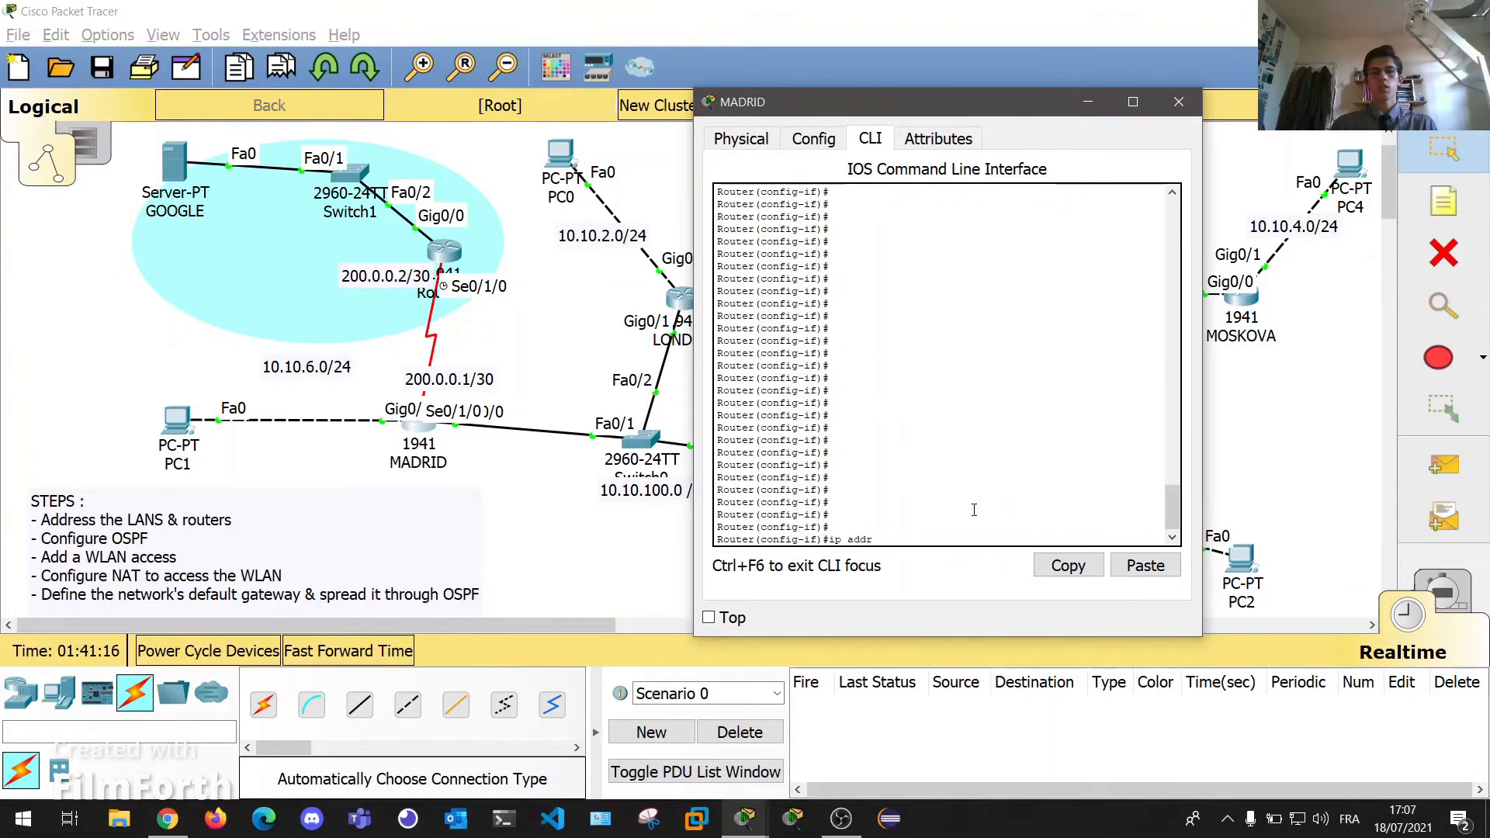
{"action": "type", "text": " 200.0.0.1 255.255.255.252"}
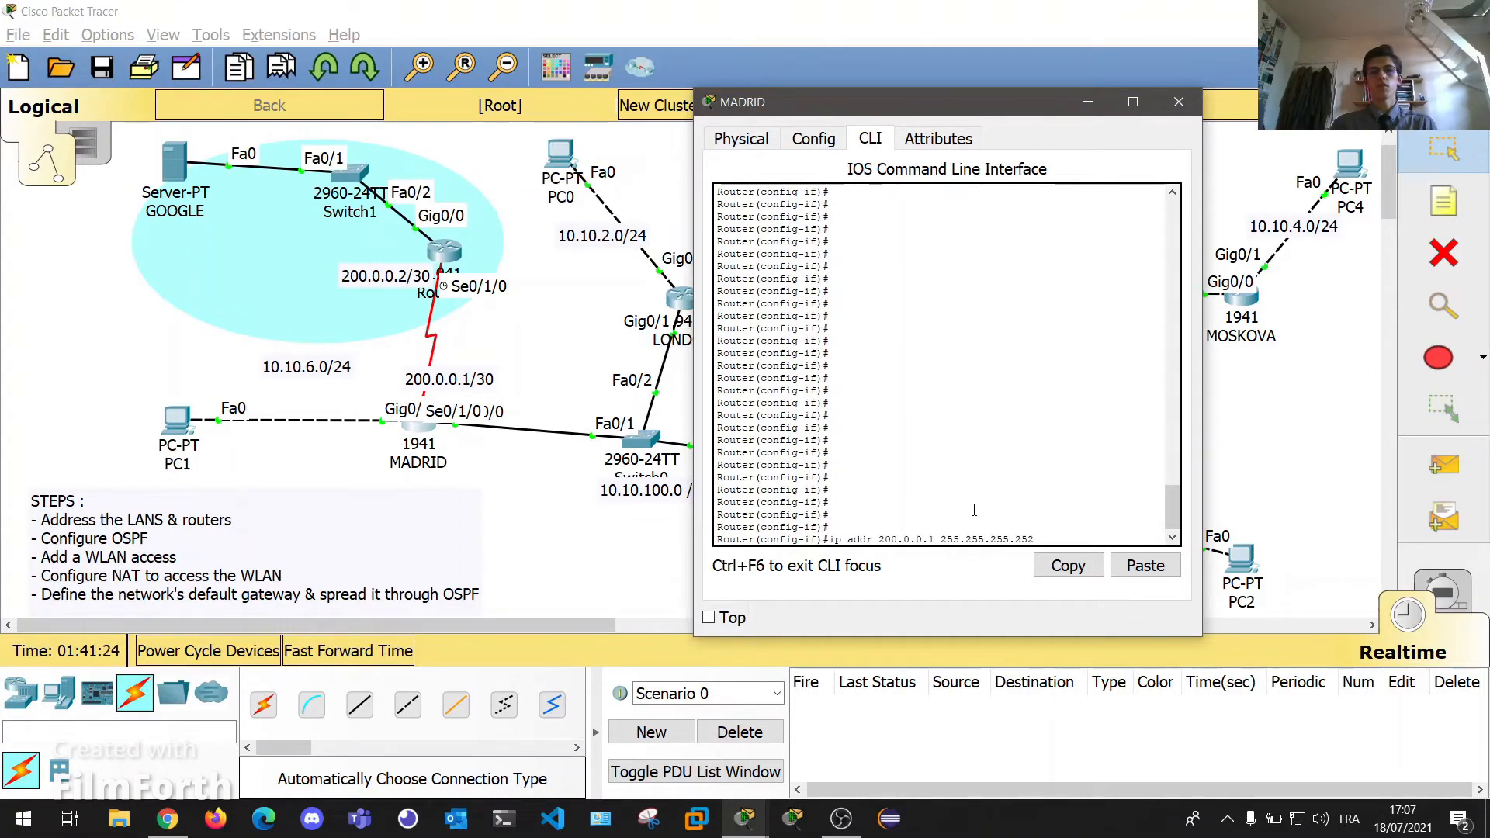
{"action": "key", "text": "Return"}
{"action": "key", "text": "Return"}
{"action": "key", "text": "Return"}
{"action": "type", "text": "no shut"}
{"action": "key", "text": "Return"}
{"action": "key", "text": "Return"}
{"action": "key", "text": "Return"}
{"action": "key", "text": "Return"}
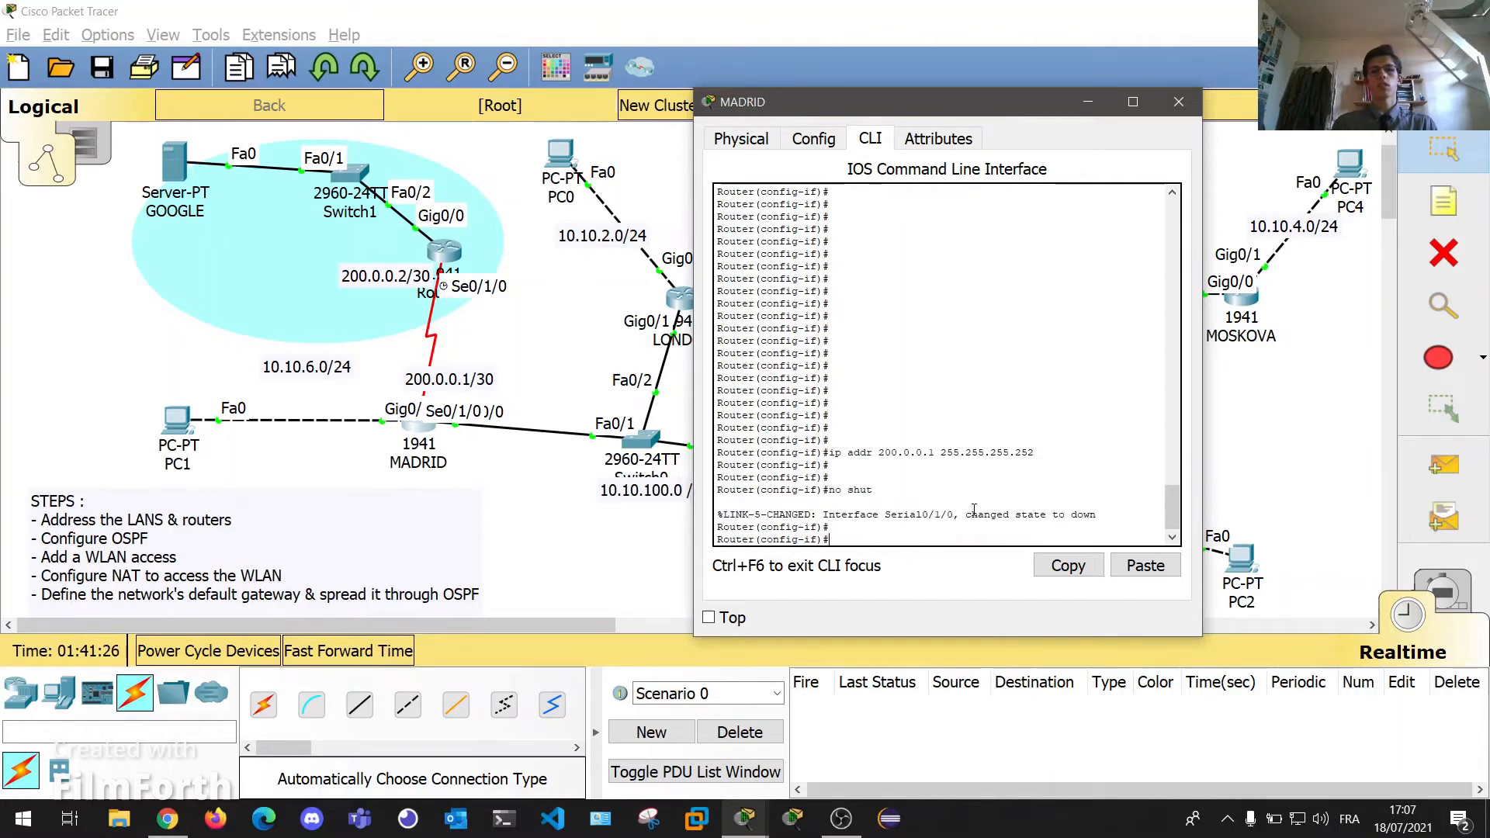
{"action": "left_click", "coordinate": [1178, 102]}
{"action": "left_click", "coordinate": [681, 297]}
Assign Router2's Serial0/1/0 the address 200.0.0.2 255.255.255.252 and enable it.
{"action": "left_click_drag", "start_coordinate": [709, 124], "coordinate": [1141, 131]}
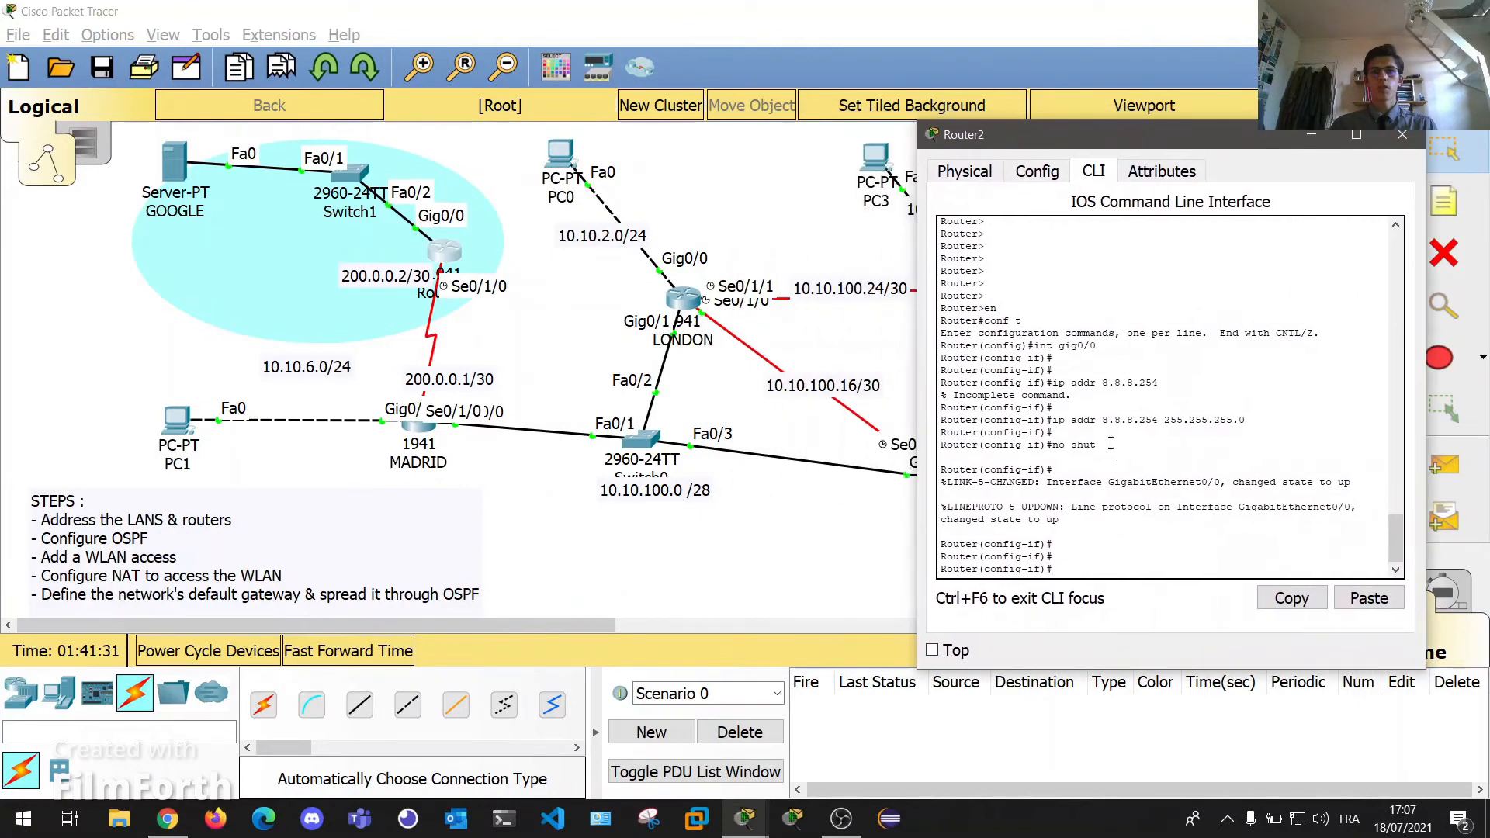
{"action": "key", "text": "Return"}
{"action": "key", "text": "Return"}
{"action": "key", "text": "Return"}
{"action": "type", "text": "int se"}
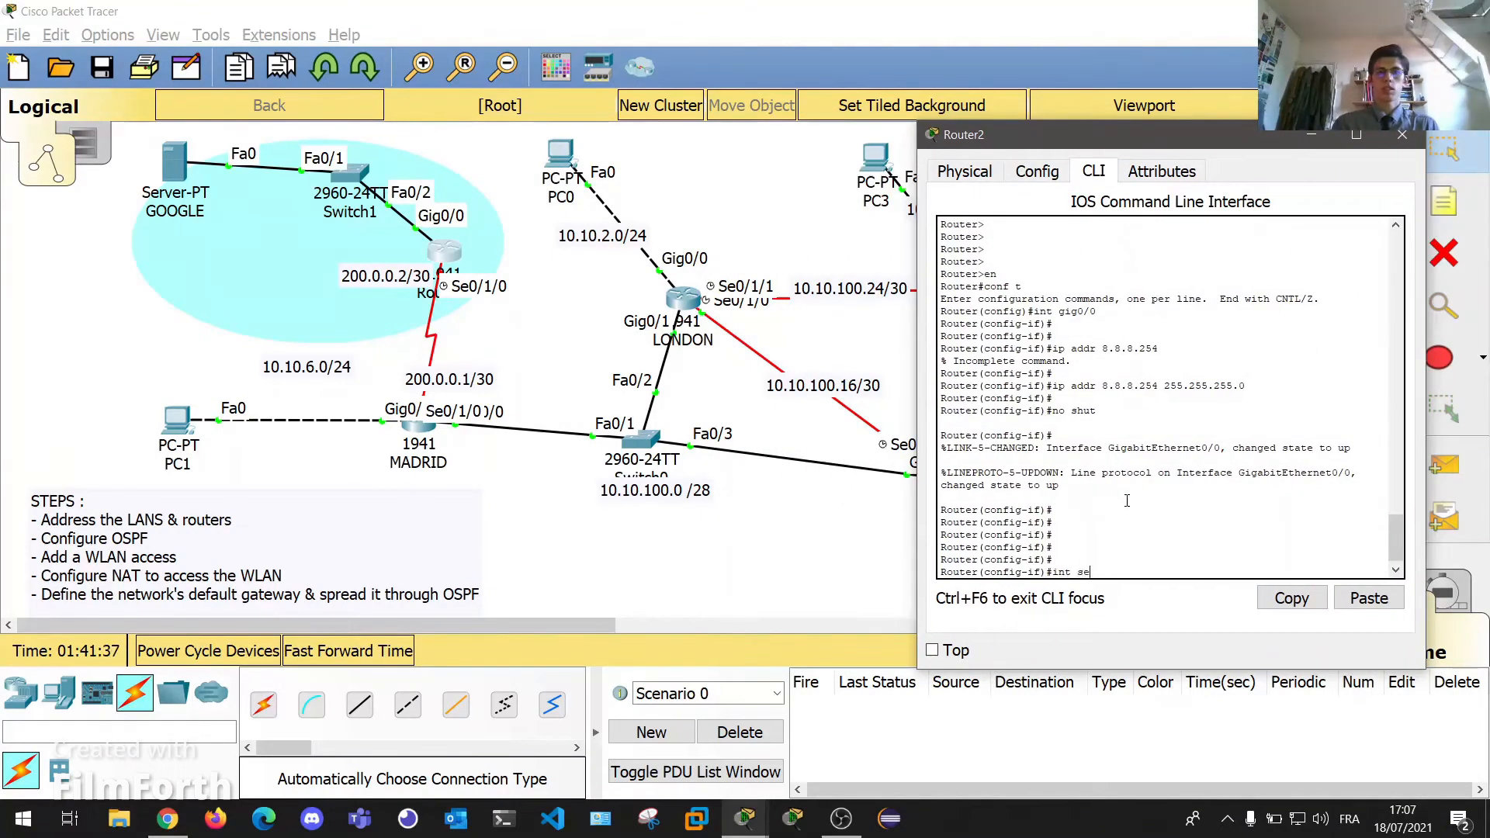
{"action": "type", "text": "0/1/0"}
{"action": "key", "text": "Return"}
{"action": "key", "text": "Return"}
{"action": "key", "text": "Return"}
{"action": "type", "text": "ip a"}
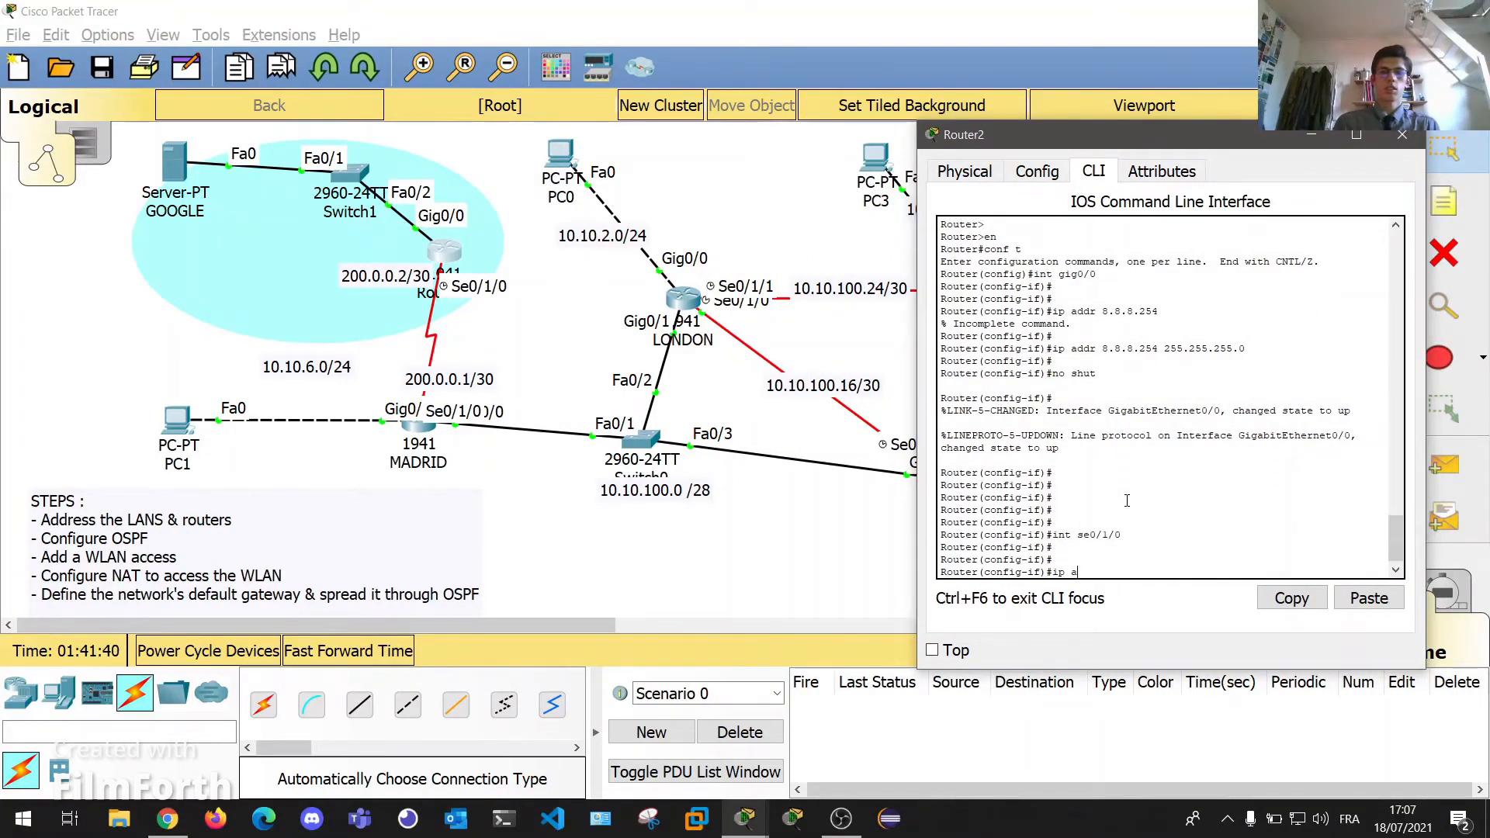
{"action": "type", "text": "ddr 200.0.0.2"}
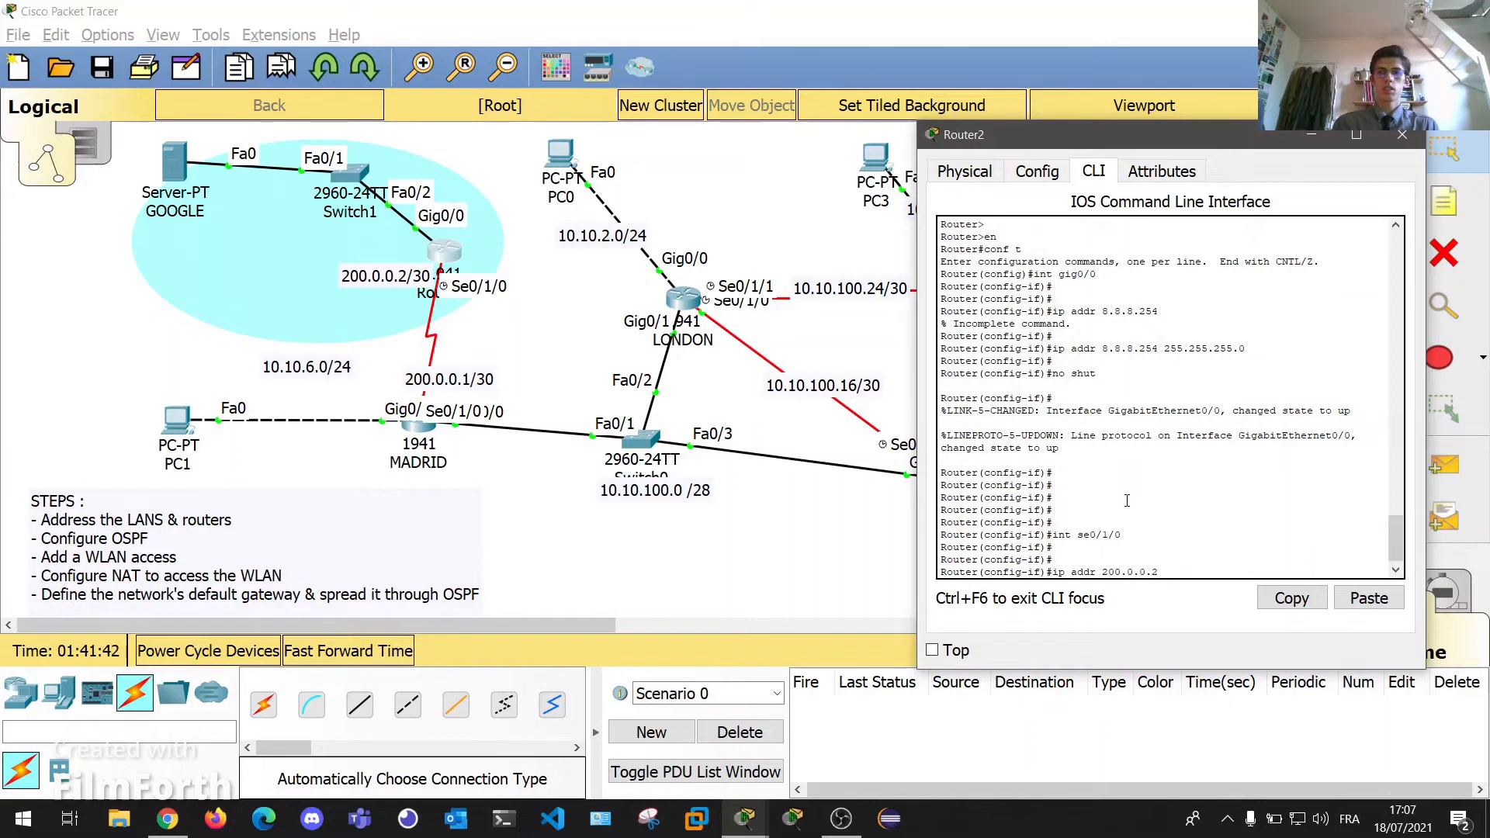
{"action": "type", "text": " 255.255.255.252"}
{"action": "key", "text": "Return"}
{"action": "key", "text": "Return"}
{"action": "key", "text": "Return"}
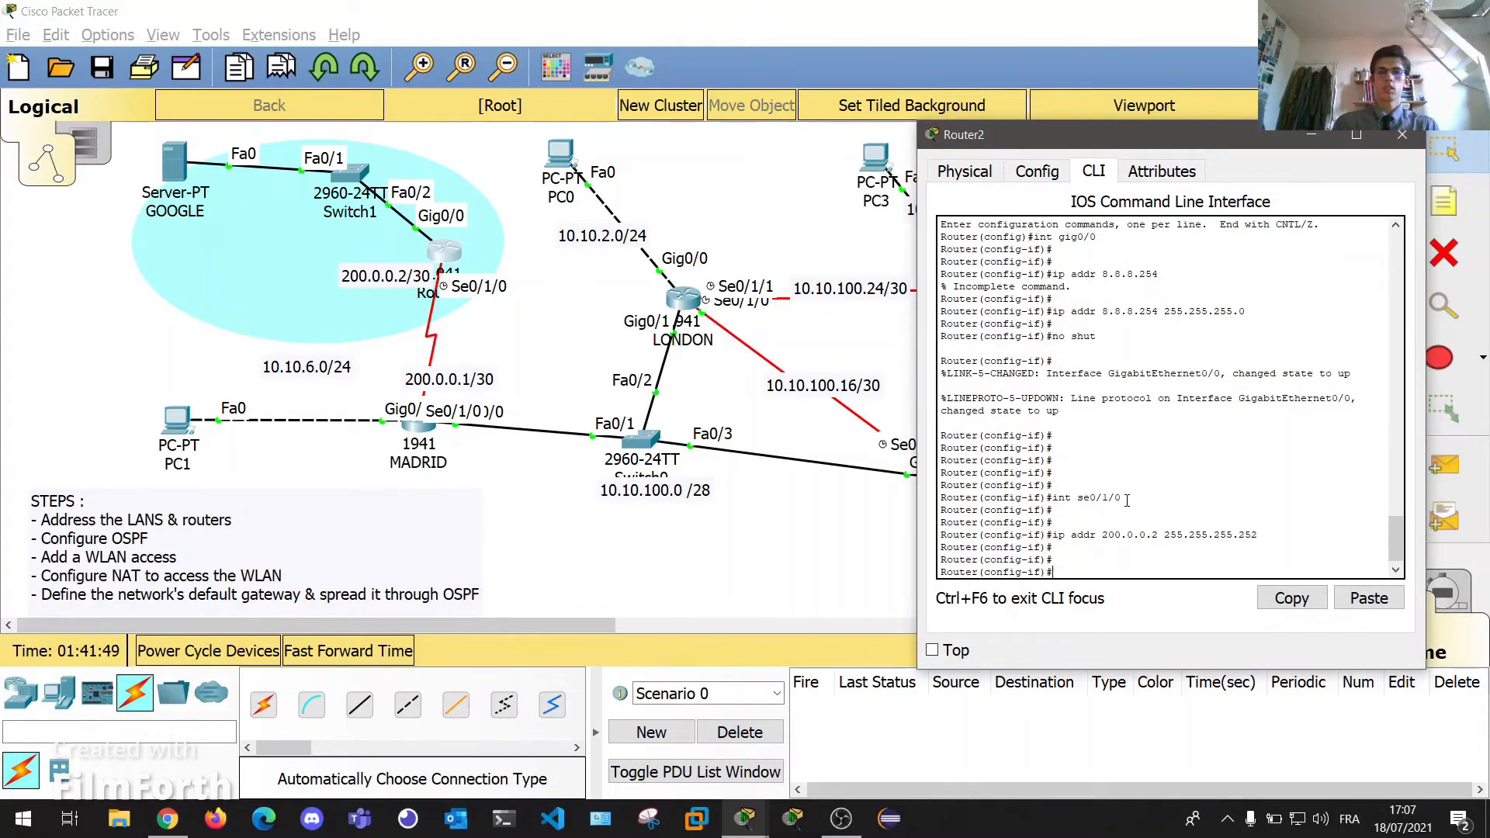
{"action": "type", "text": "no shu"}
{"action": "key", "text": "Return"}
{"action": "key", "text": "Return"}
{"action": "key", "text": "Return"}
{"action": "key", "text": "Return"}
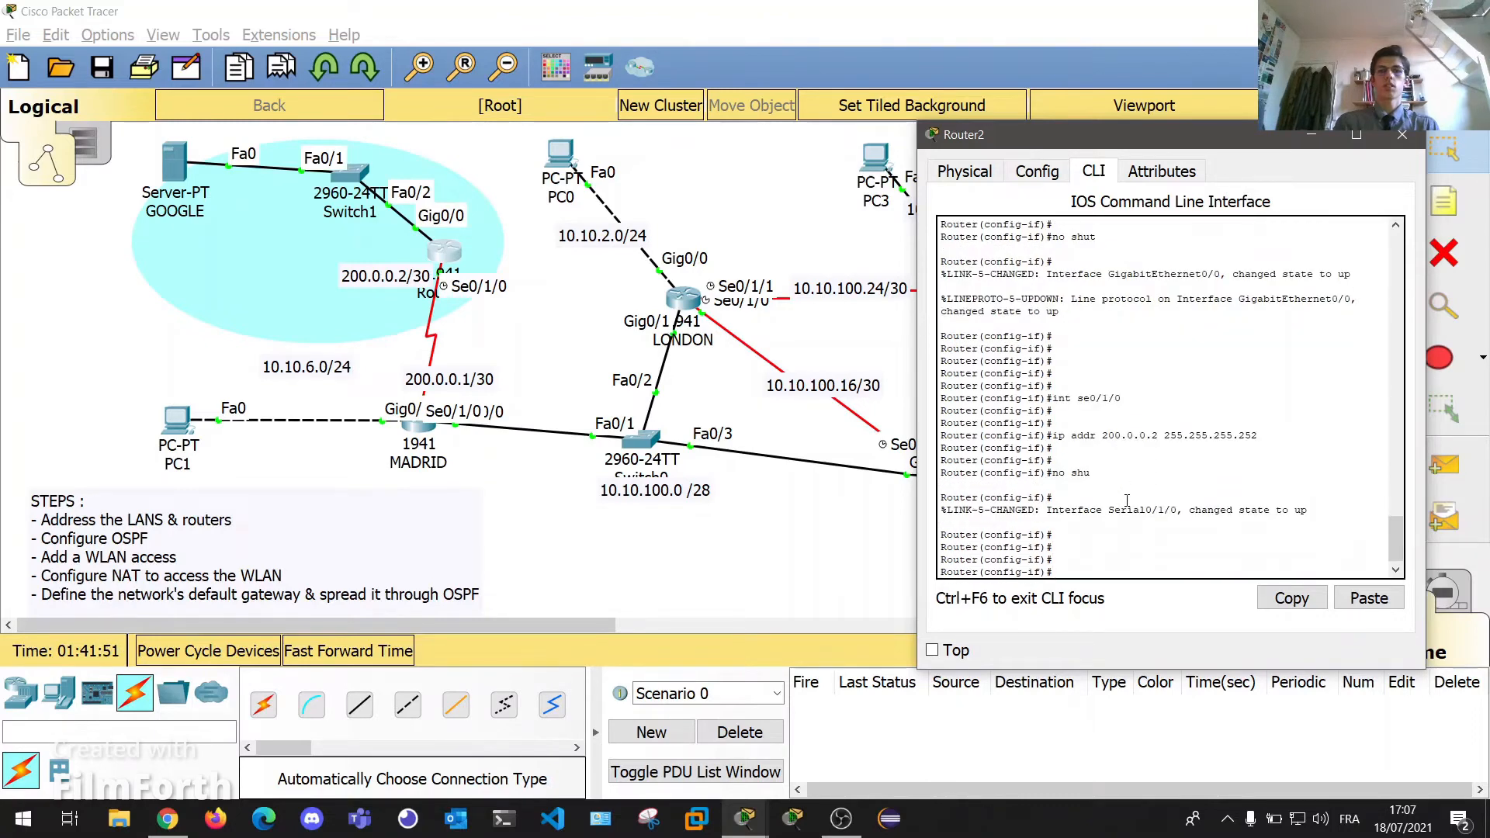
Close Router2's window and open the MADRID router's command line.
{"action": "left_click", "coordinate": [1402, 134]}
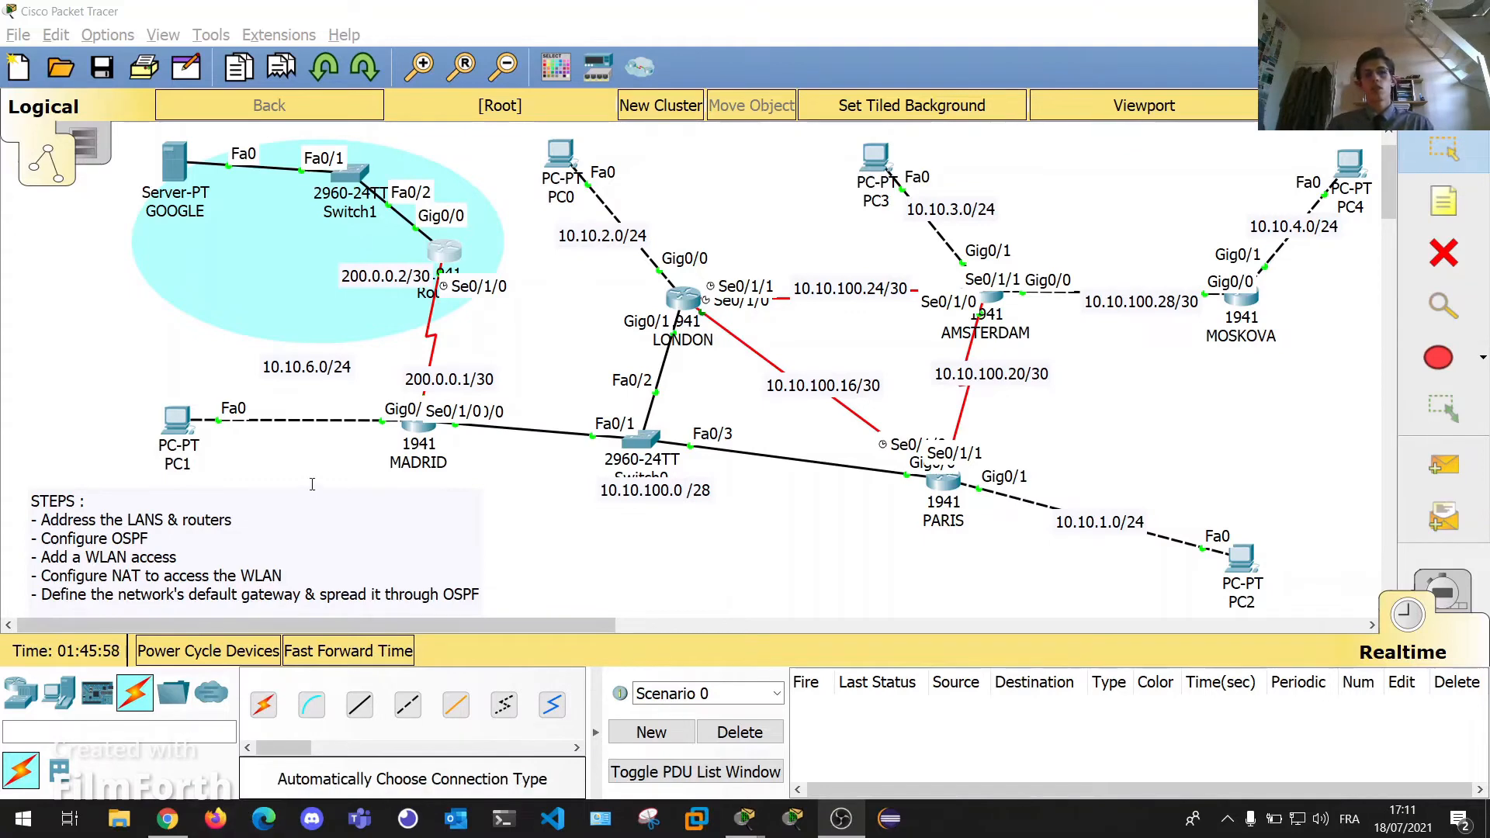
{"action": "left_click", "coordinate": [530, 336]}
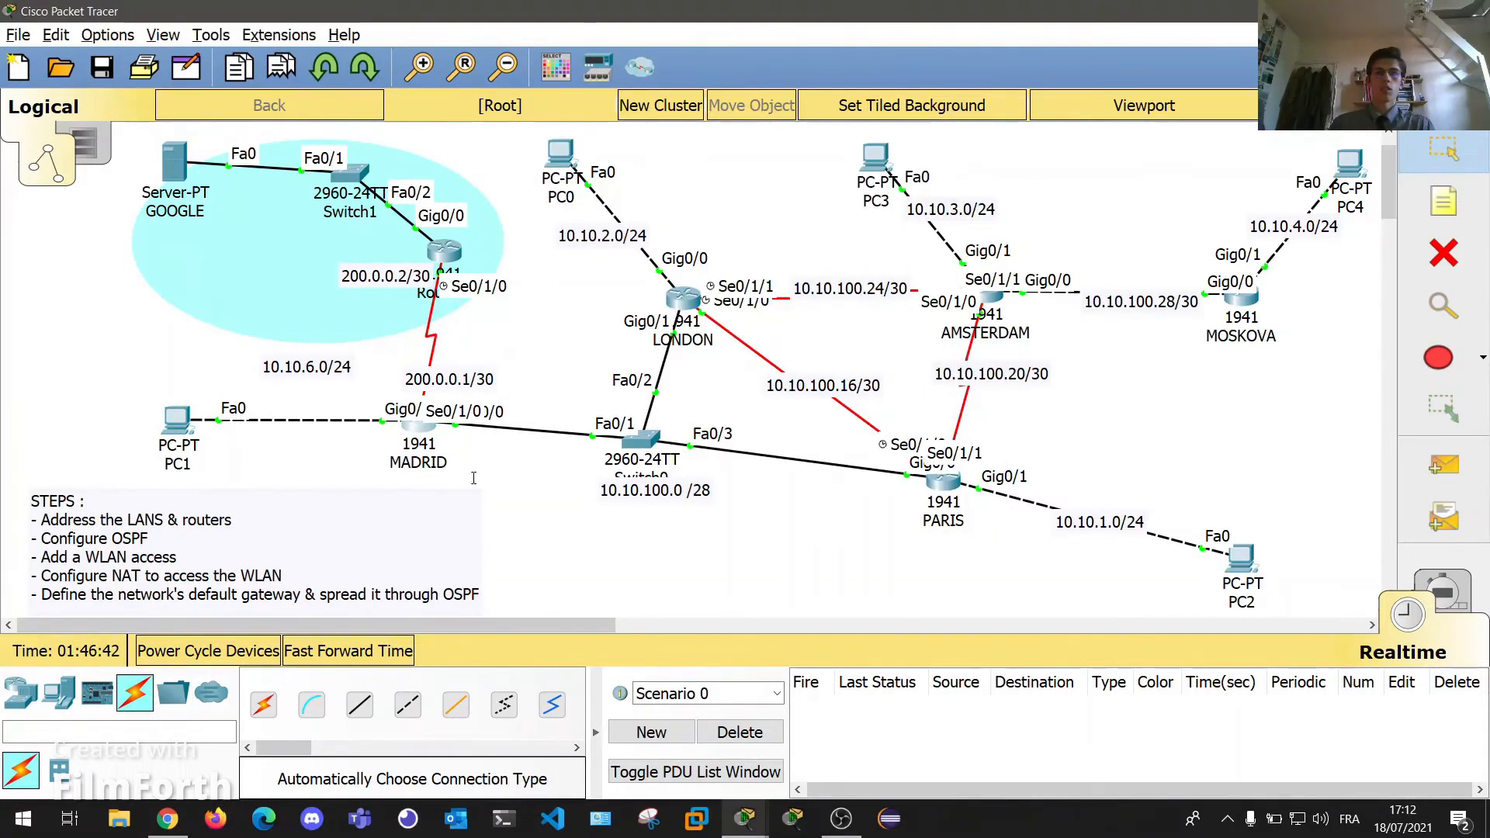
{"action": "left_click", "coordinate": [420, 428]}
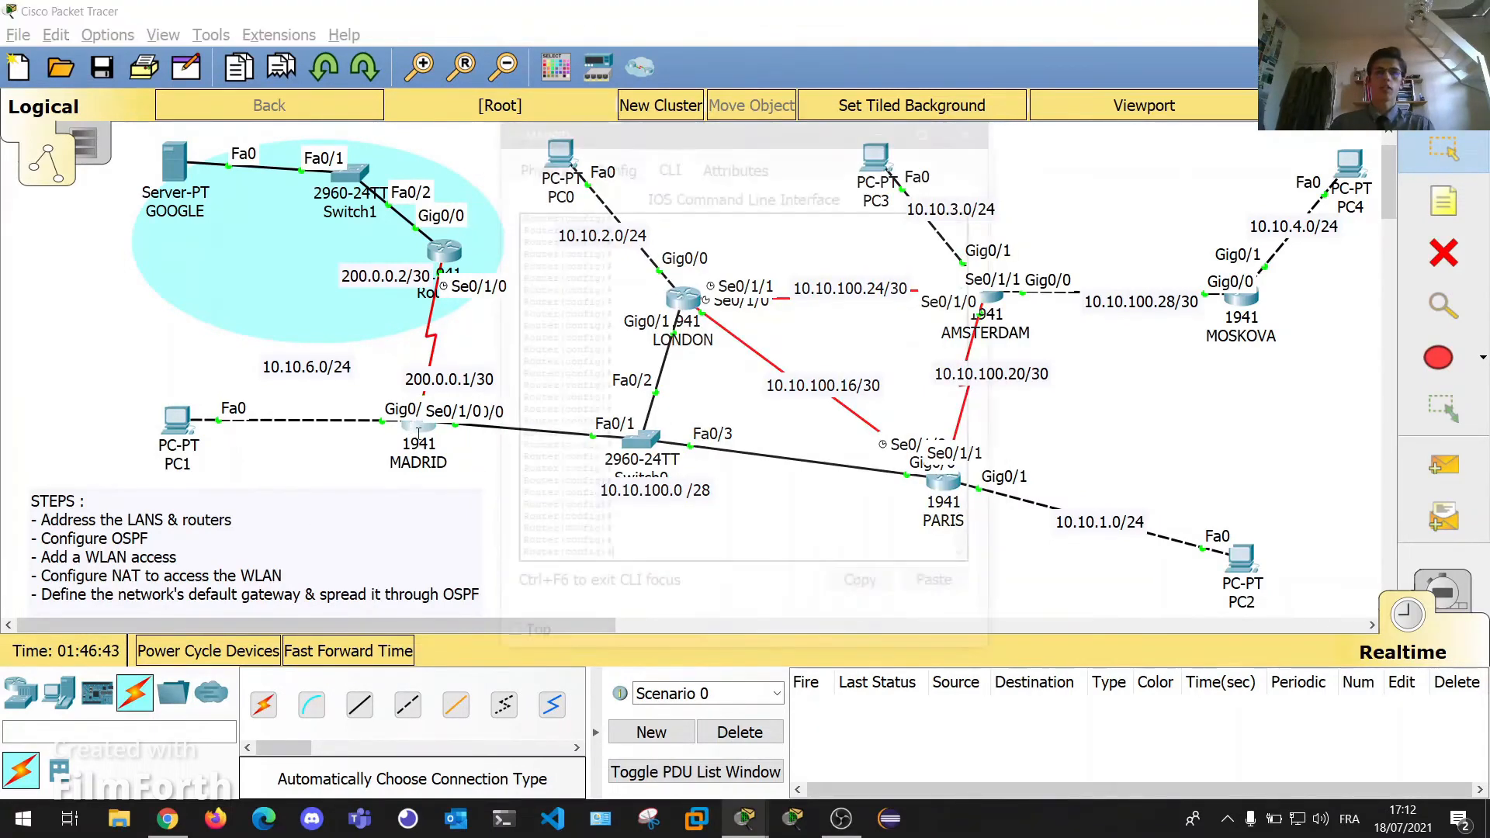
On MADRID, create a standard access list named NAT with ip access-list standard NAT.
{"action": "left_click", "coordinate": [750, 545]}
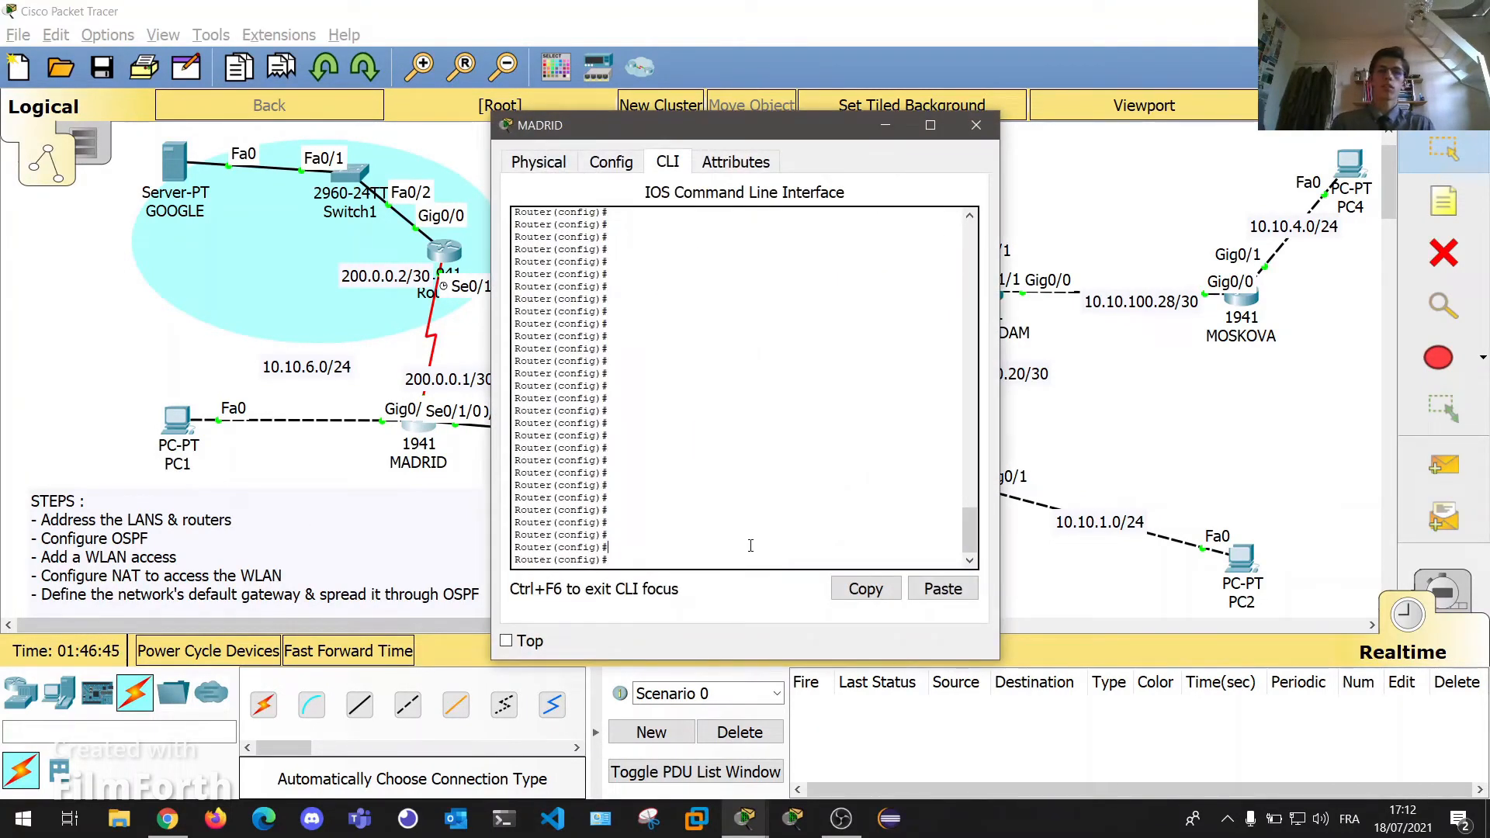
{"action": "type", "text": "ip acces"}
{"action": "key", "text": "Tab"}
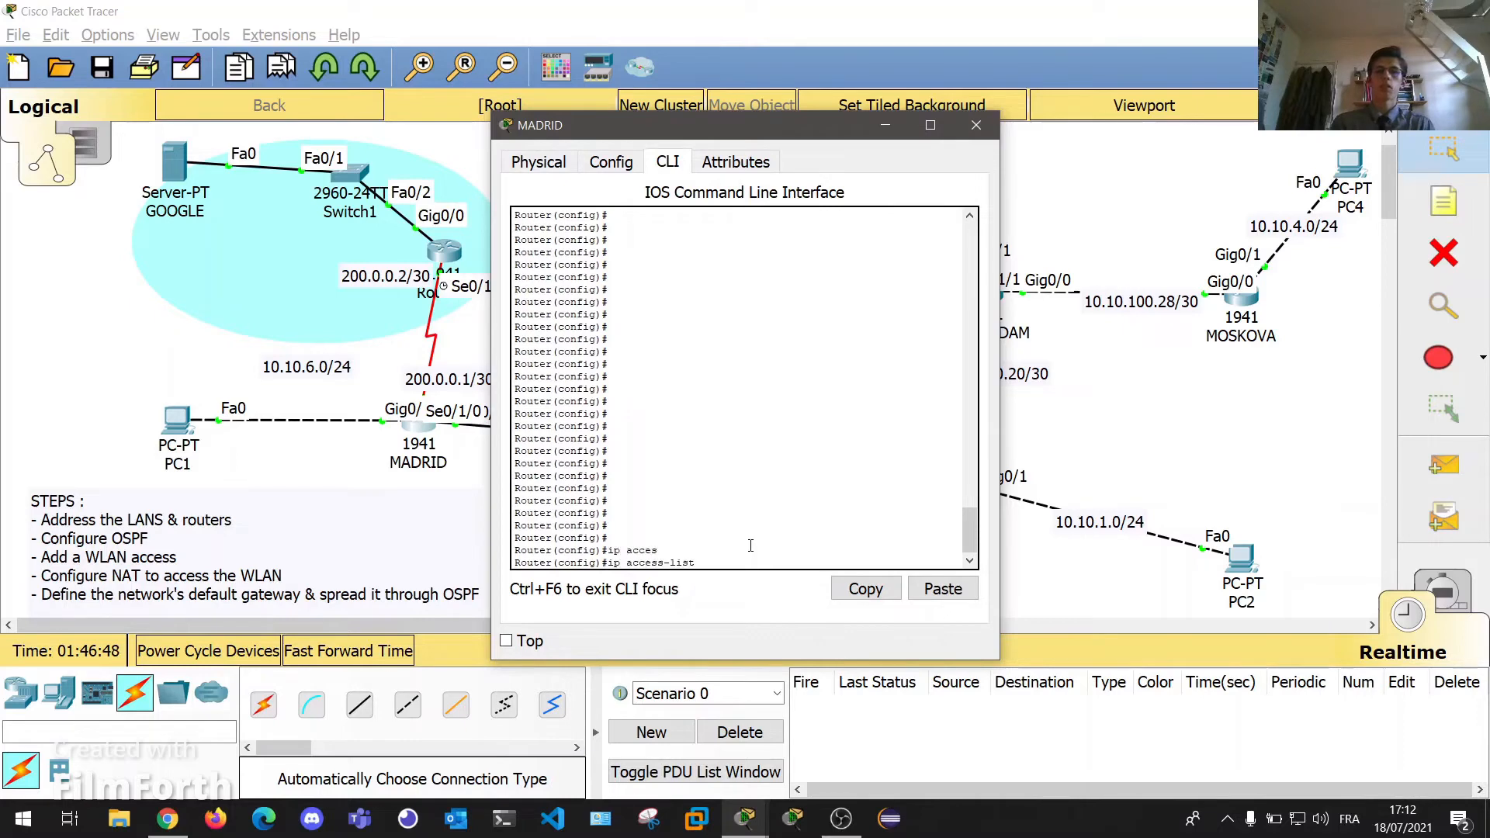
{"action": "type", "text": "star"}
{"action": "key", "text": "Tab"}
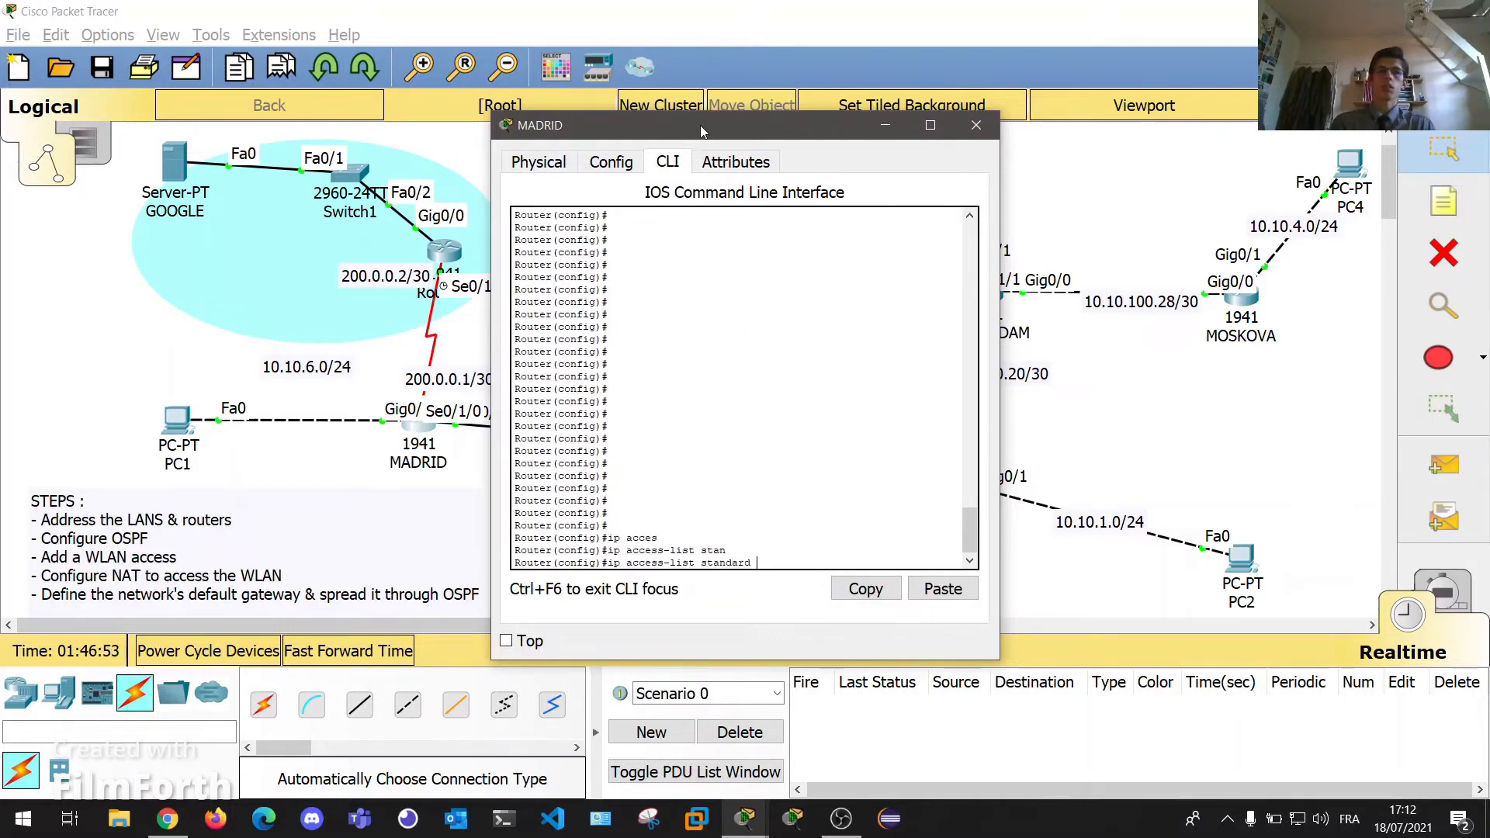
{"action": "left_click_drag", "start_coordinate": [700, 124], "coordinate": [1116, 127]}
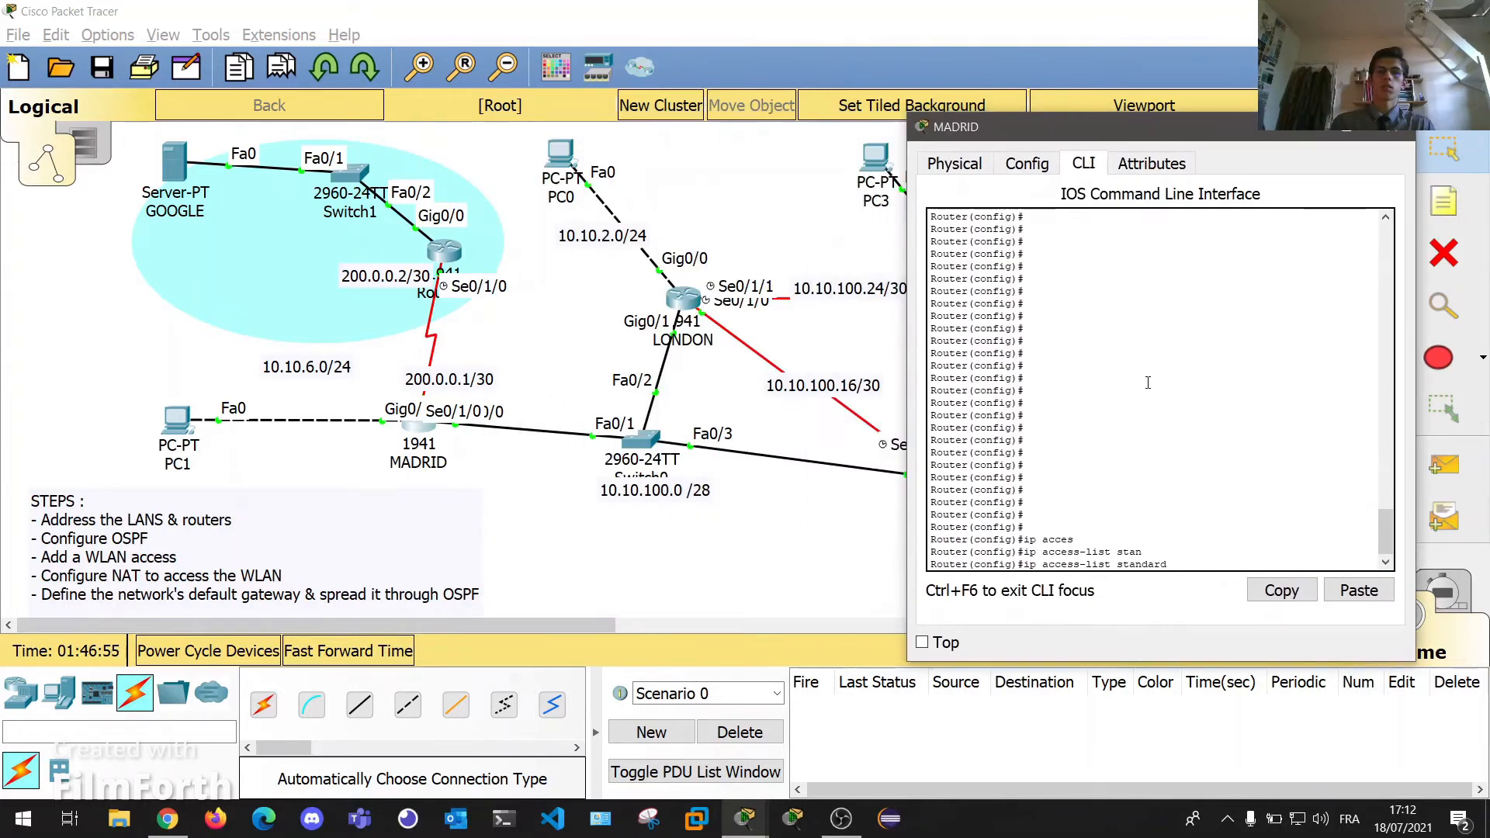
{"action": "type", "text": "NAT"}
{"action": "key", "text": "Return"}
{"action": "key", "text": "Return"}
{"action": "key", "text": "Return"}
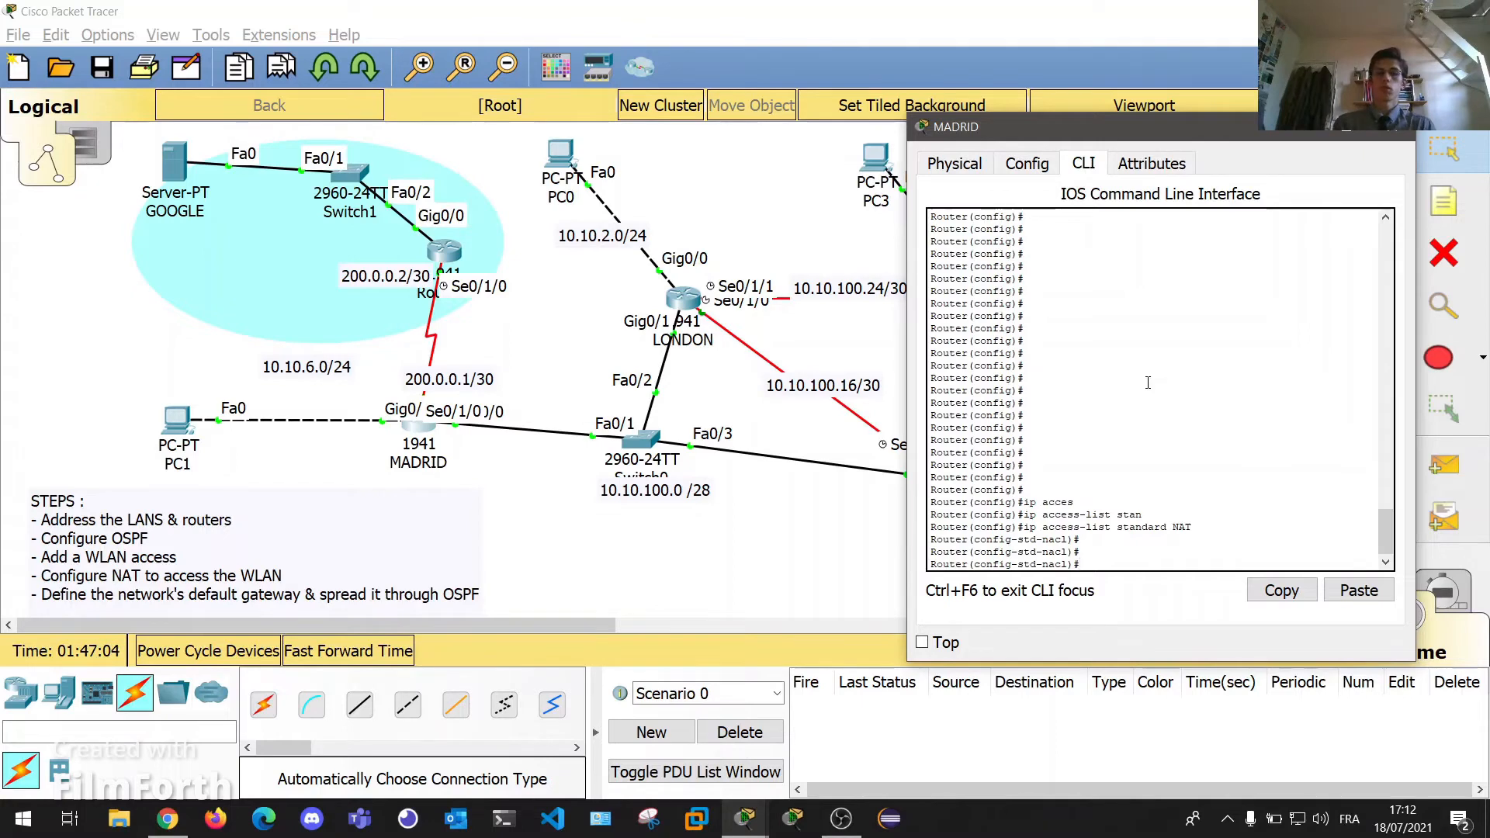
Permit 10.10.6.0, 10.10.1.0 and 10.10.2.0 with wildcard 0.0.0.255 in the NAT list.
{"action": "type", "text": "perm"}
{"action": "key", "text": "Tab"}
{"action": "type", "text": "10.1"}
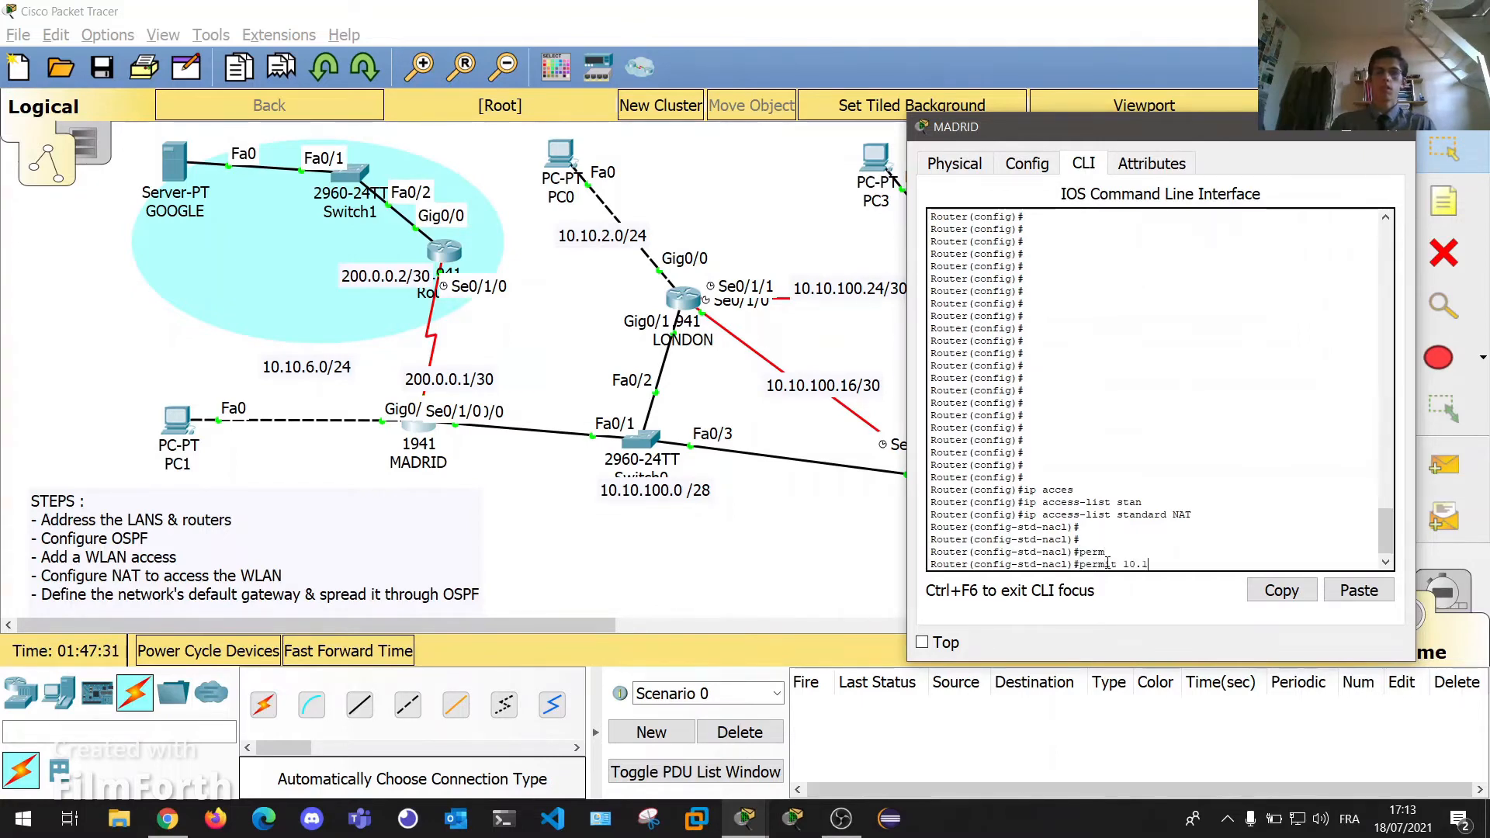
{"action": "type", "text": "0.6.0 0"}
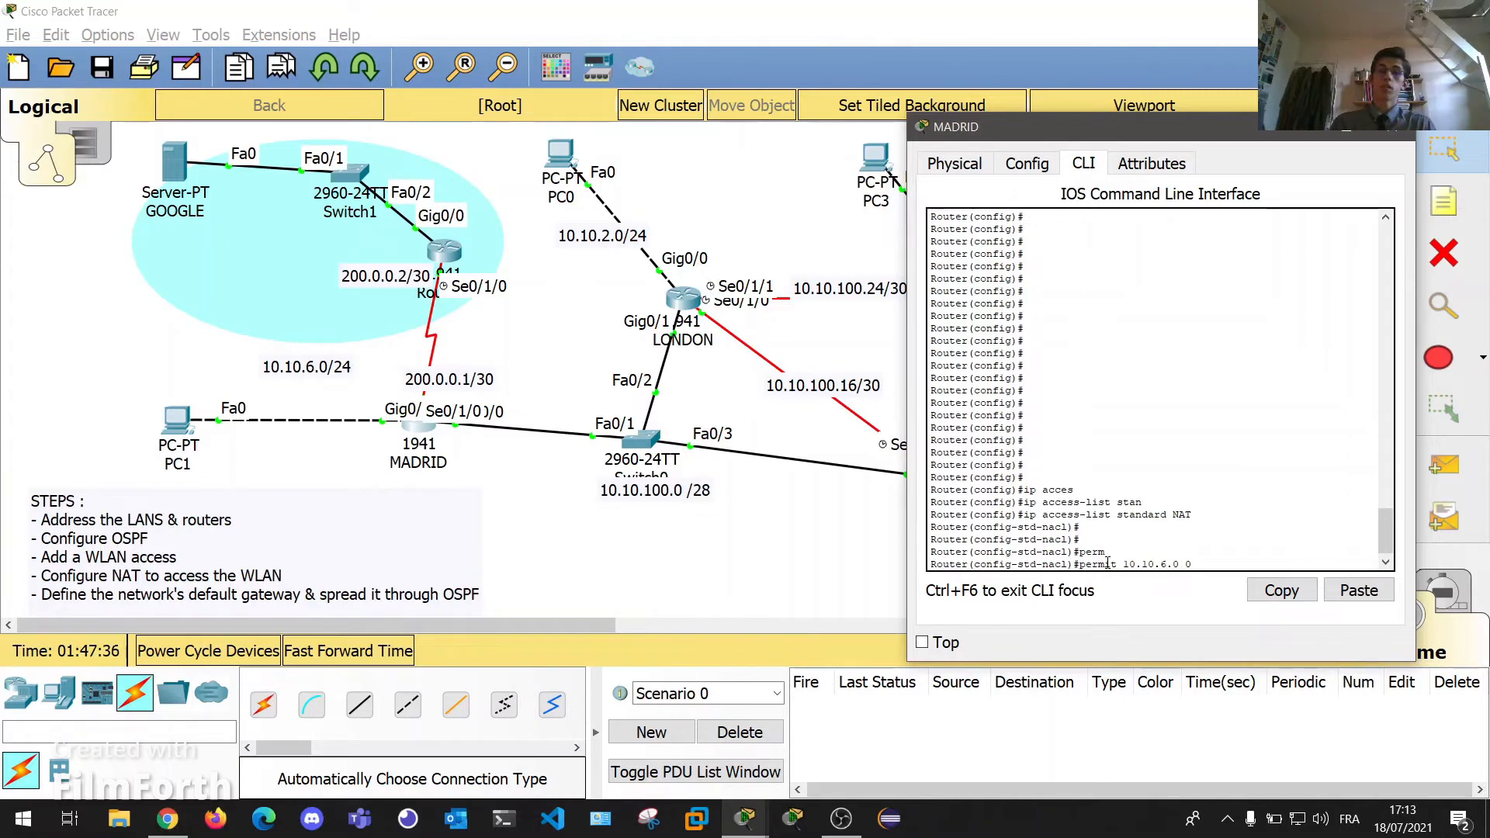
{"action": "type", "text": ".0.0.255"}
{"action": "key", "text": "Return"}
{"action": "key", "text": "Up"}
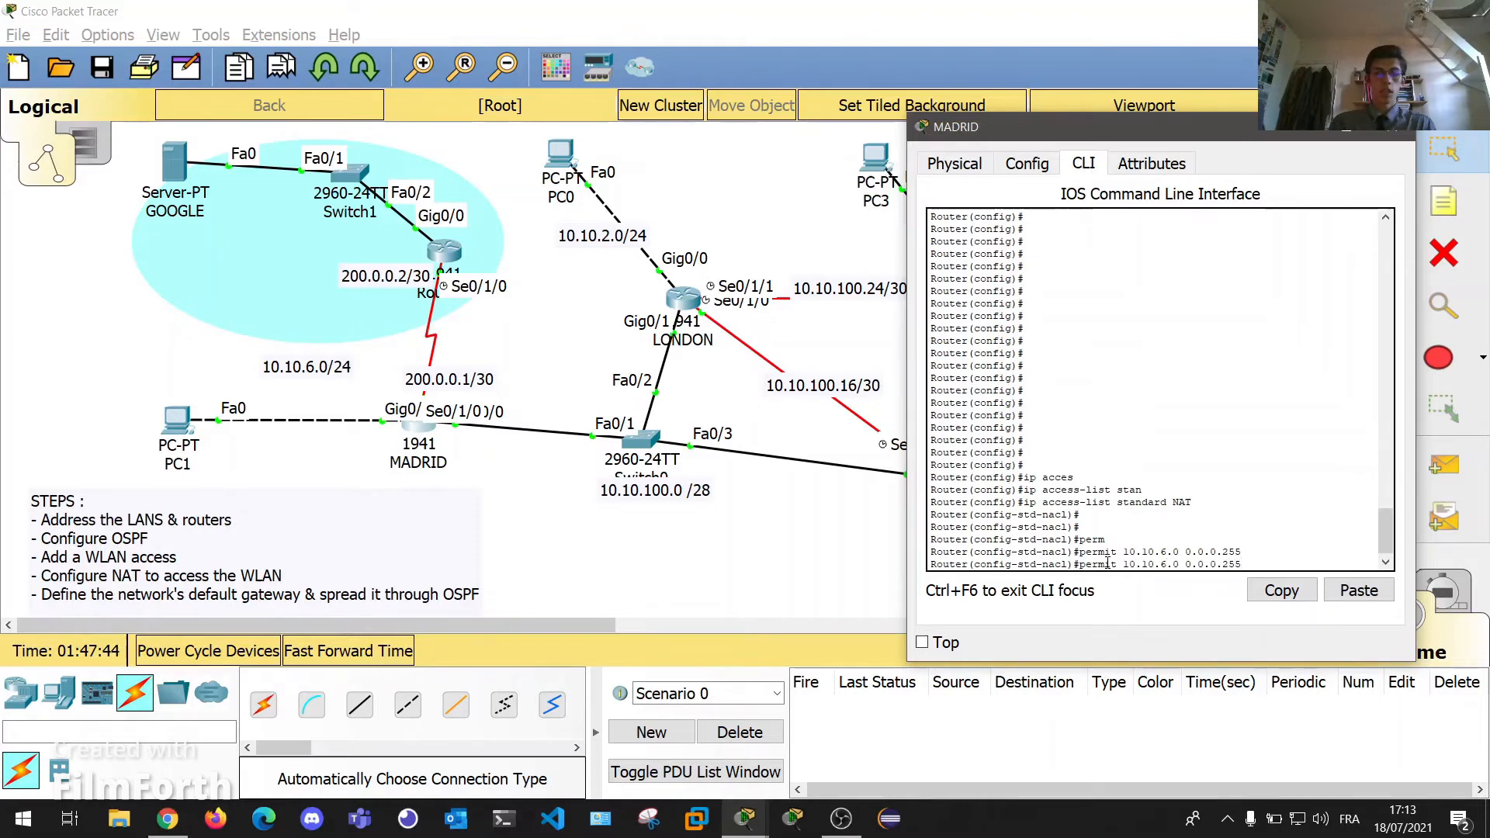
{"action": "key", "text": "BackSpace"}
{"action": "type", "text": "1"}
{"action": "key", "text": "Return"}
{"action": "key", "text": "Up"}
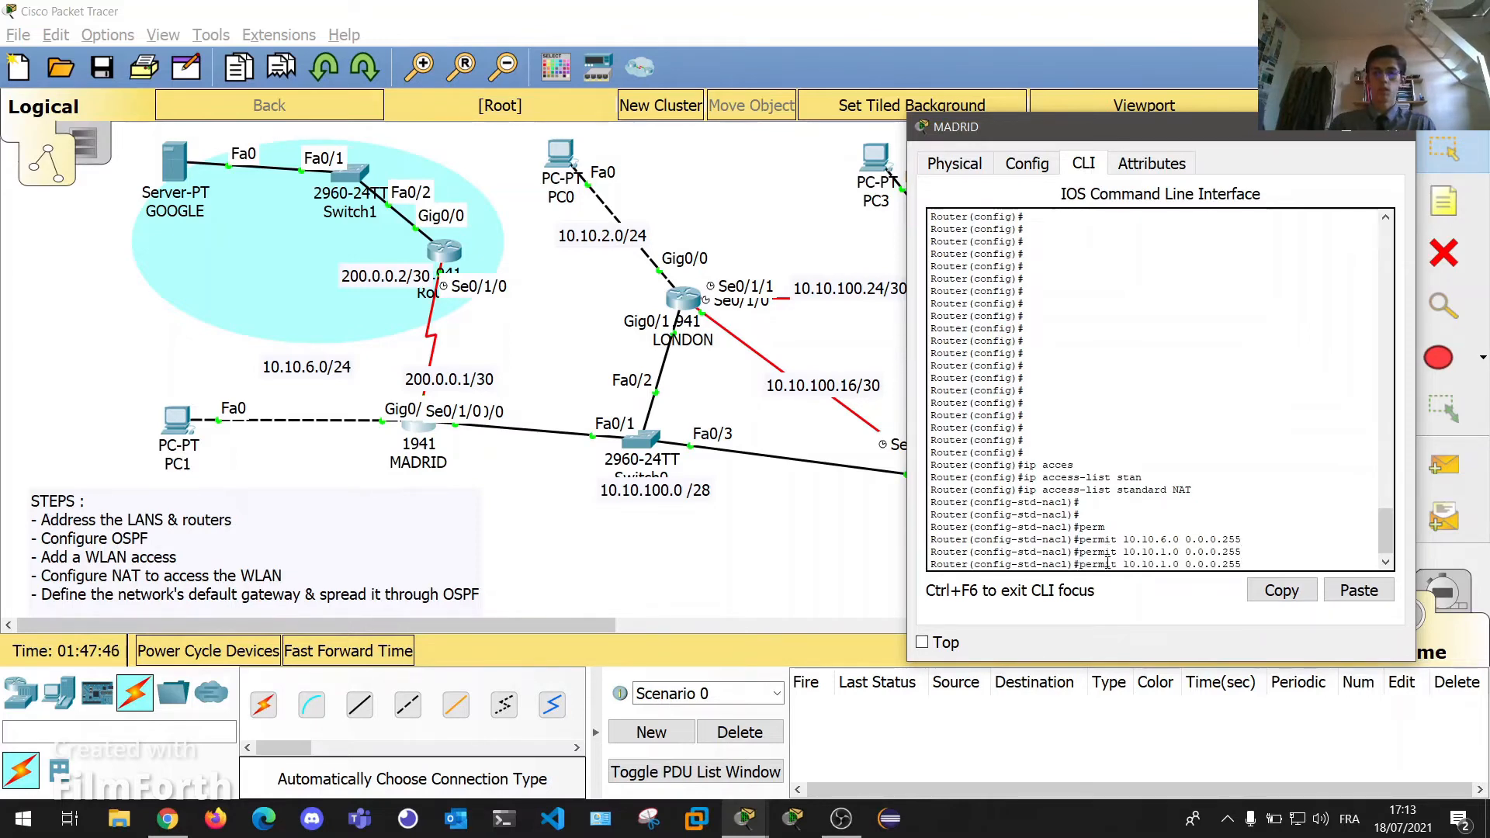
{"action": "key", "text": "BackSpace"}
{"action": "type", "text": "2"}
{"action": "key", "text": "Return"}
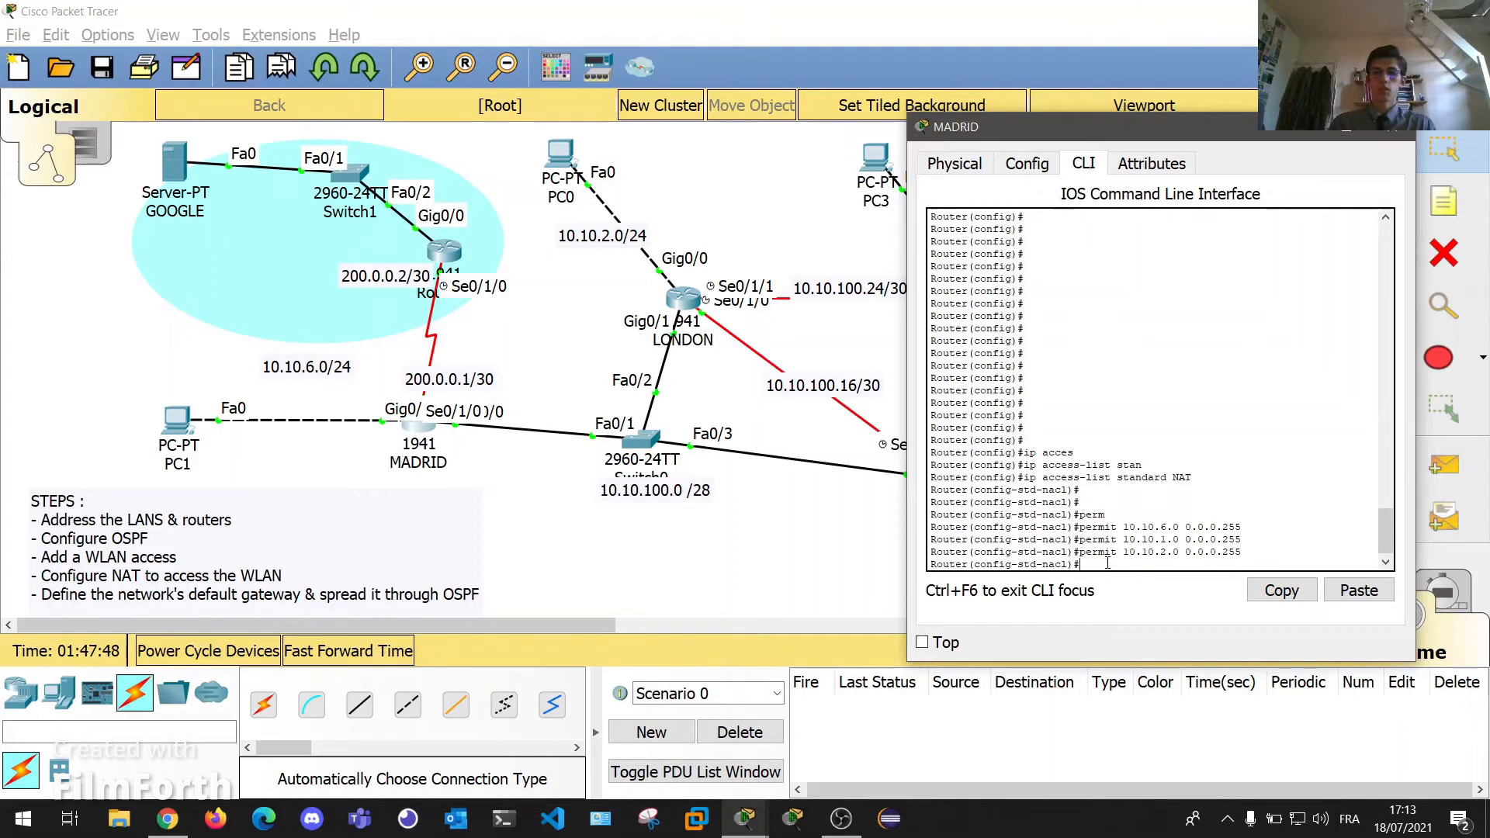
Permit 10.10.3.0, 10.10.4.0 and 10.10.5.0 with wildcard 0.0.0.255 in the NAT list.
{"action": "key", "text": "Up"}
{"action": "key", "text": "BackSpace"}
{"action": "type", "text": "3.0 0.0.0.255"}
{"action": "key", "text": "Return"}
{"action": "key", "text": "Up"}
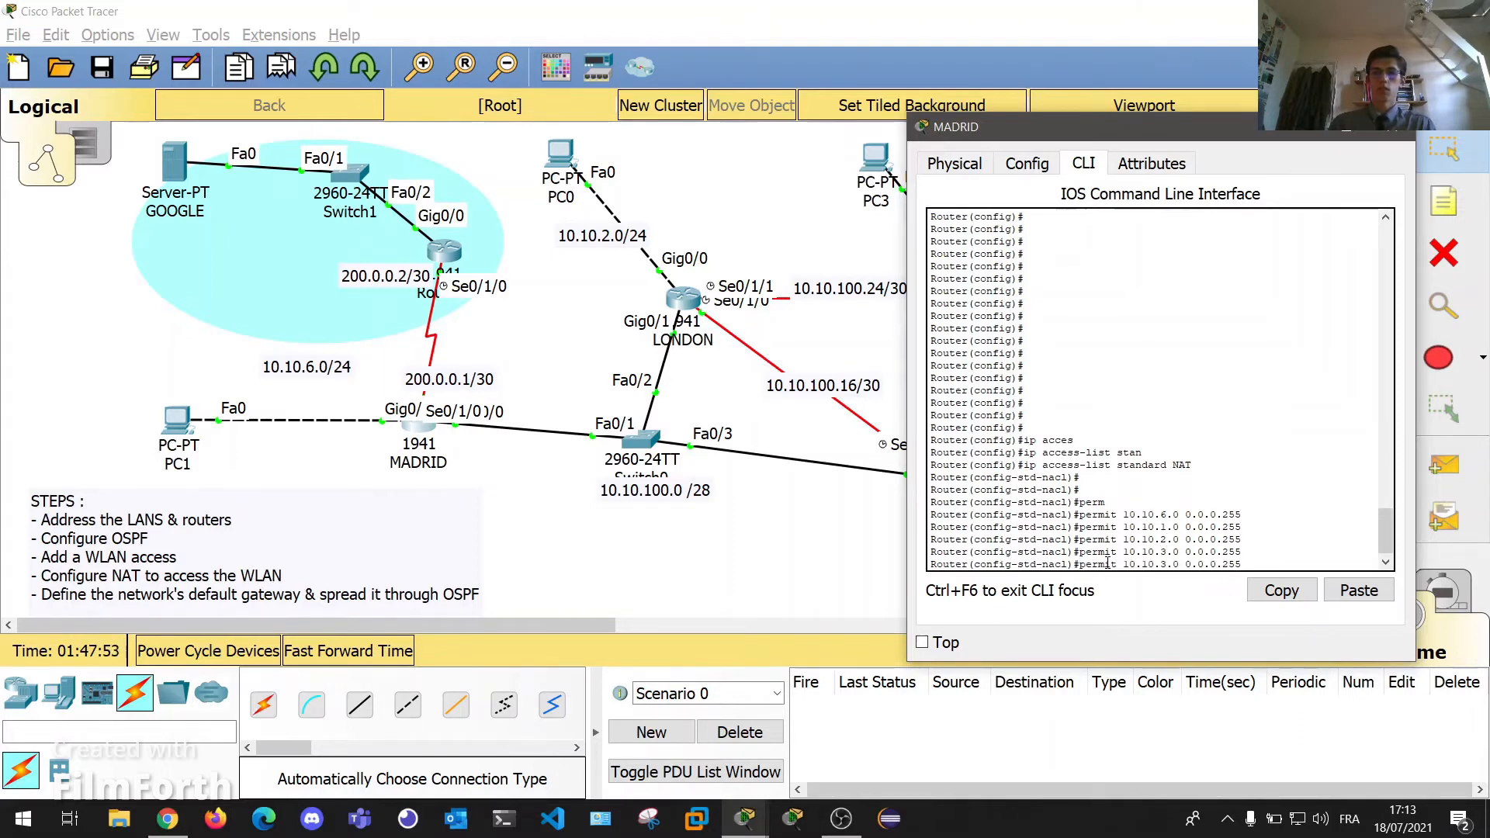
{"action": "key", "text": "BackSpace"}
{"action": "type", "text": "4"}
{"action": "key", "text": "Return"}
{"action": "key", "text": "Up"}
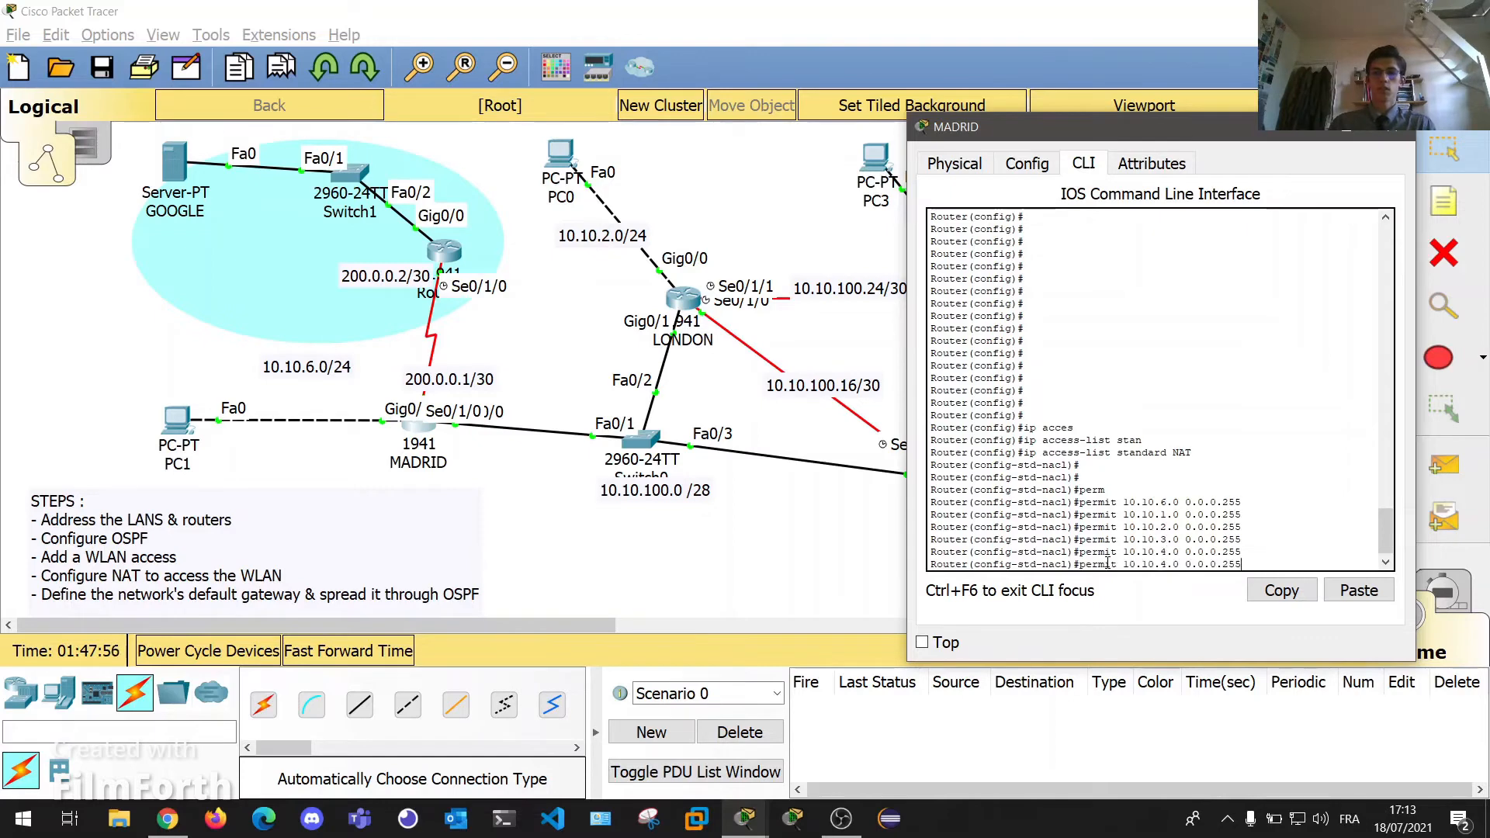
{"action": "key", "text": "BackSpace"}
{"action": "type", "text": "5"}
{"action": "key", "text": "Return"}
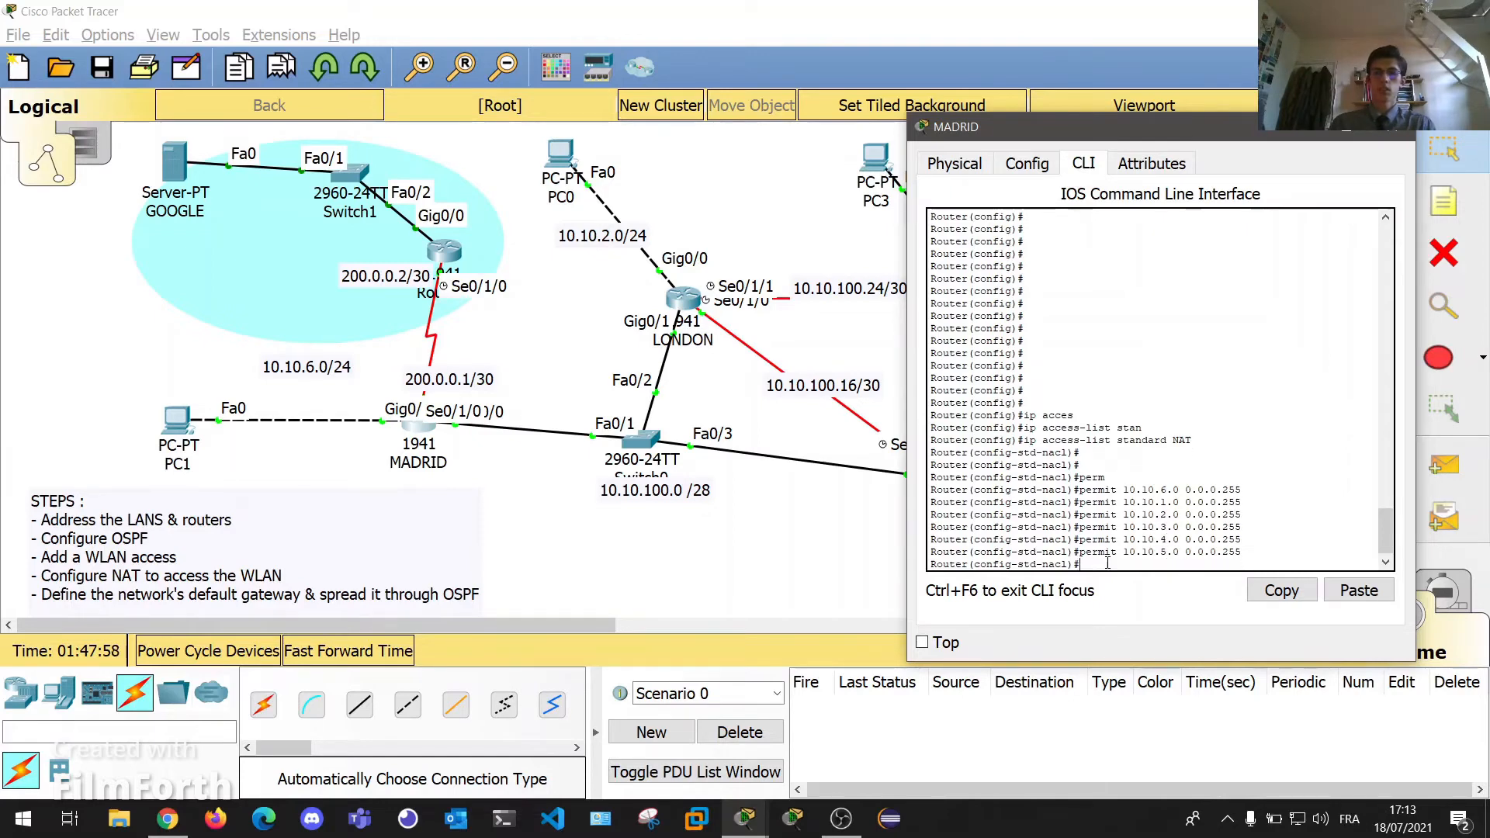
Permit 10.10.100.0 0.0.0.15, then 10.10.100.20, .24, .16 and .28 with wildcard 0.0.0.3.
{"action": "left_click_drag", "start_coordinate": [1096, 136], "coordinate": [219, 127]}
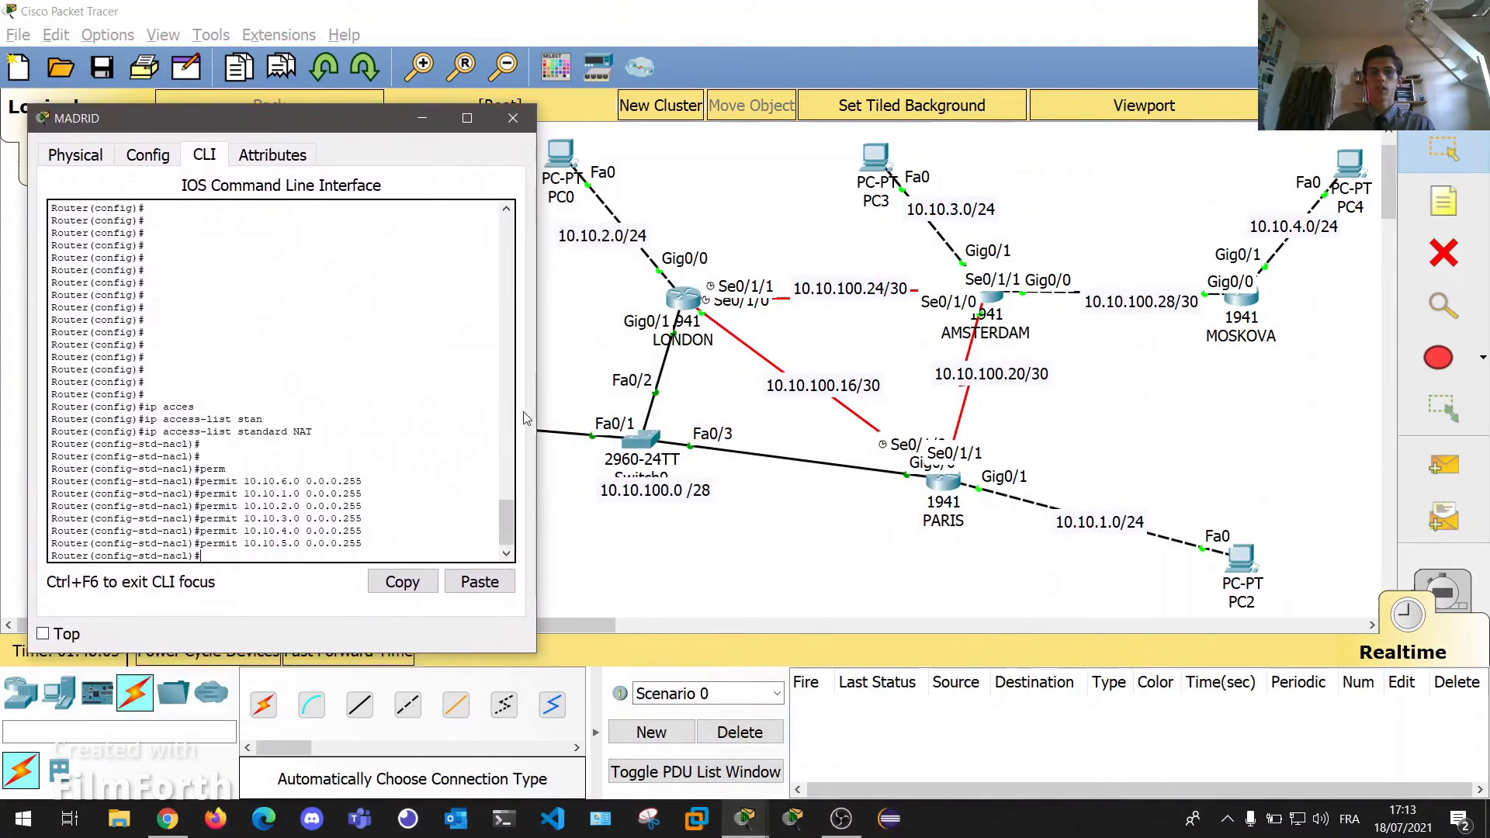
{"action": "type", "text": "permit "}
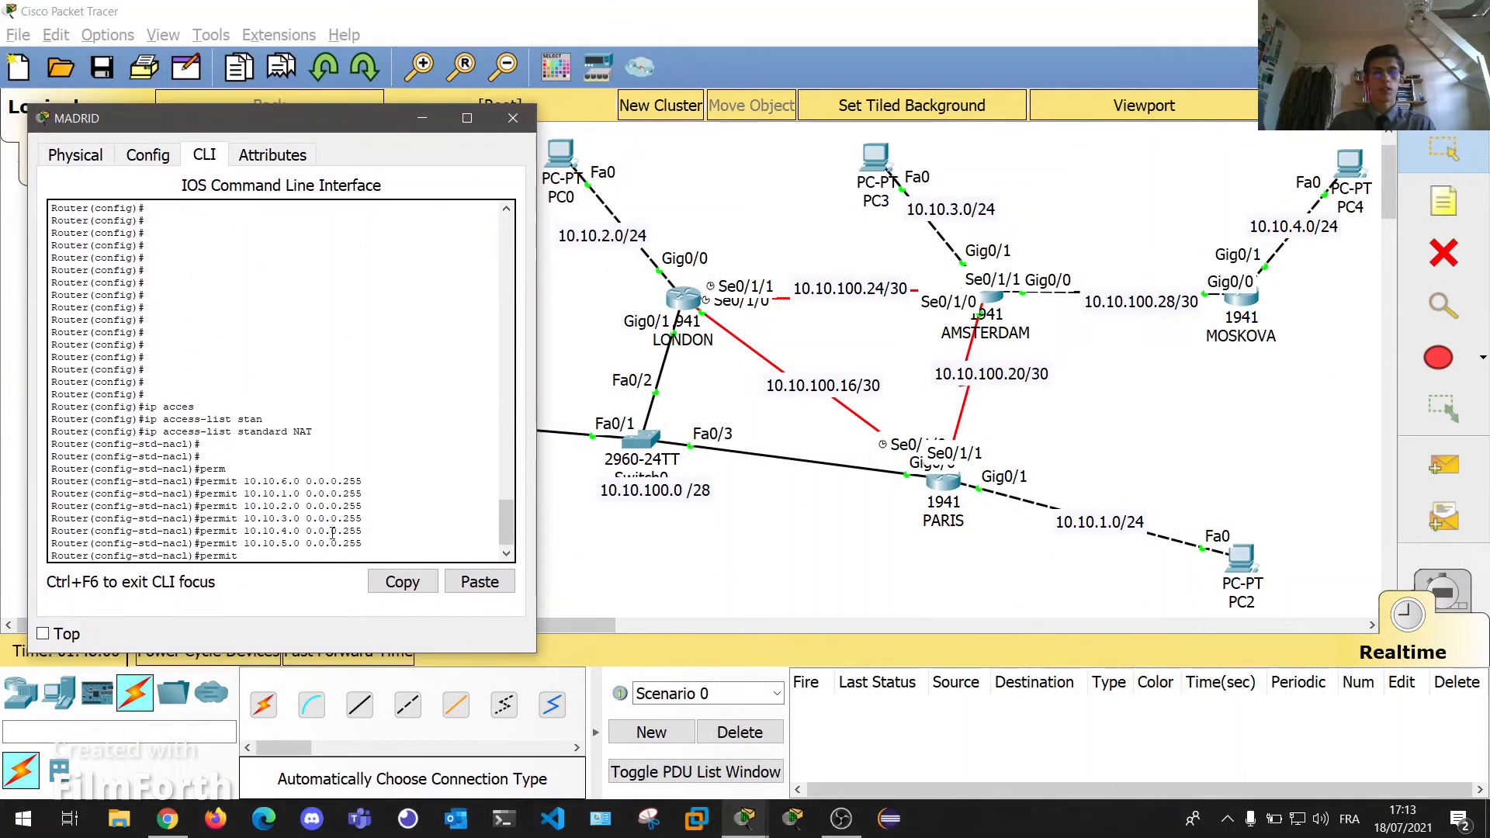
{"action": "type", "text": "10.10.100.0 0.0."}
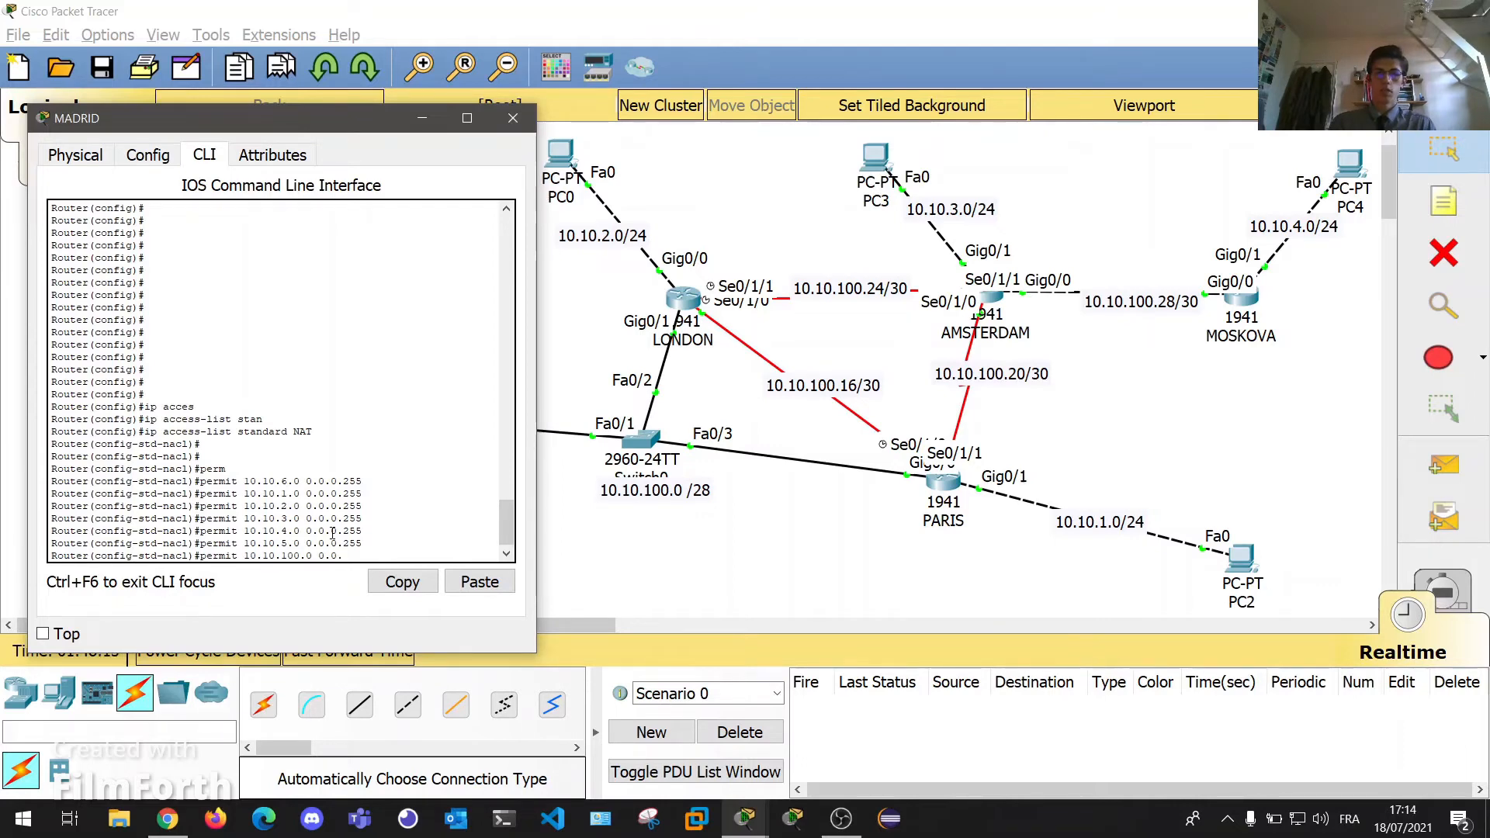
{"action": "type", "text": "0.15"}
{"action": "key", "text": "Return"}
{"action": "key", "text": "Return"}
{"action": "key", "text": "Return"}
{"action": "key", "text": "Return"}
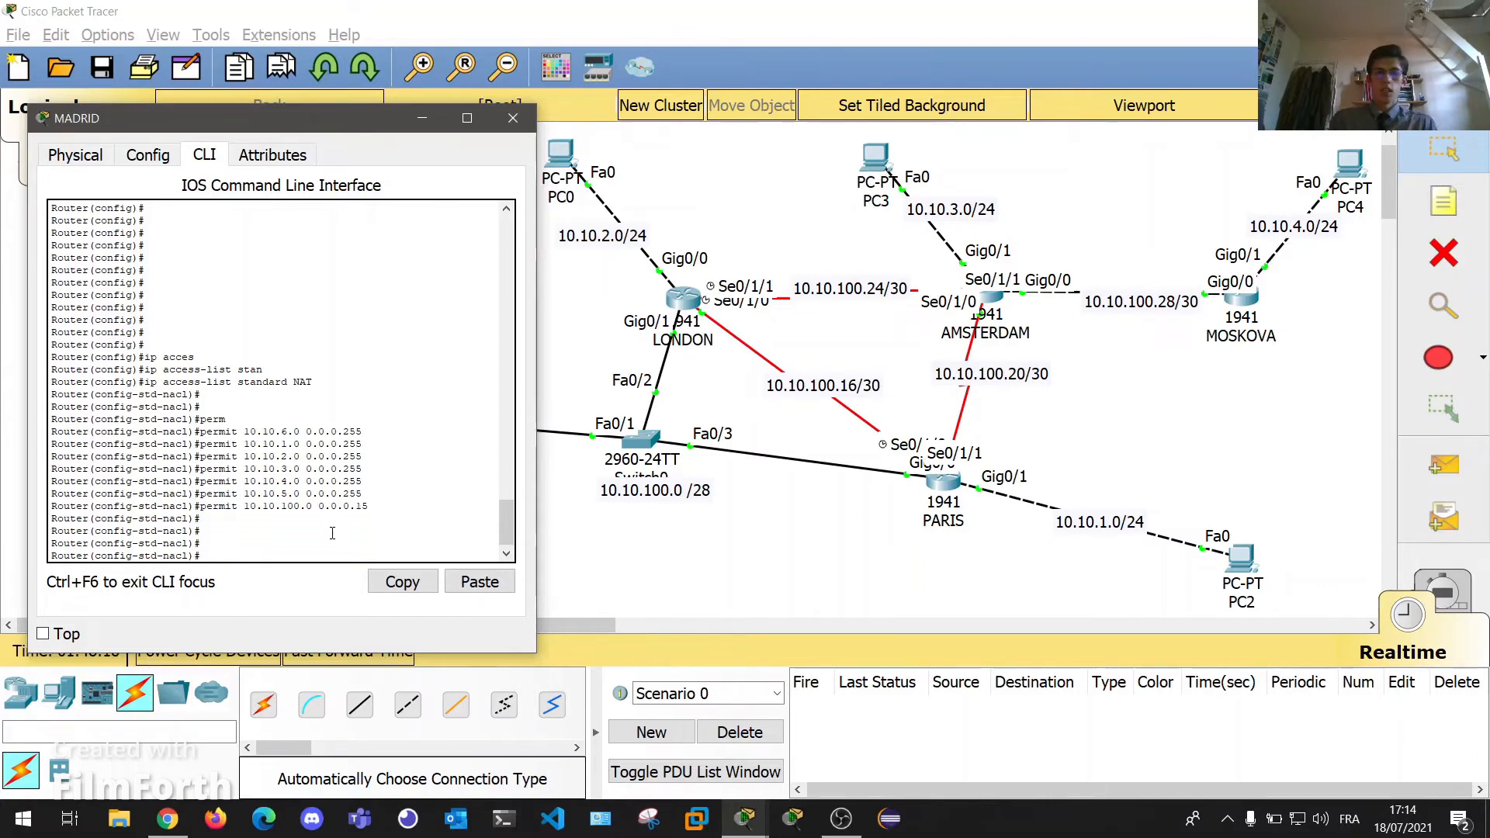
{"action": "type", "text": "permit "}
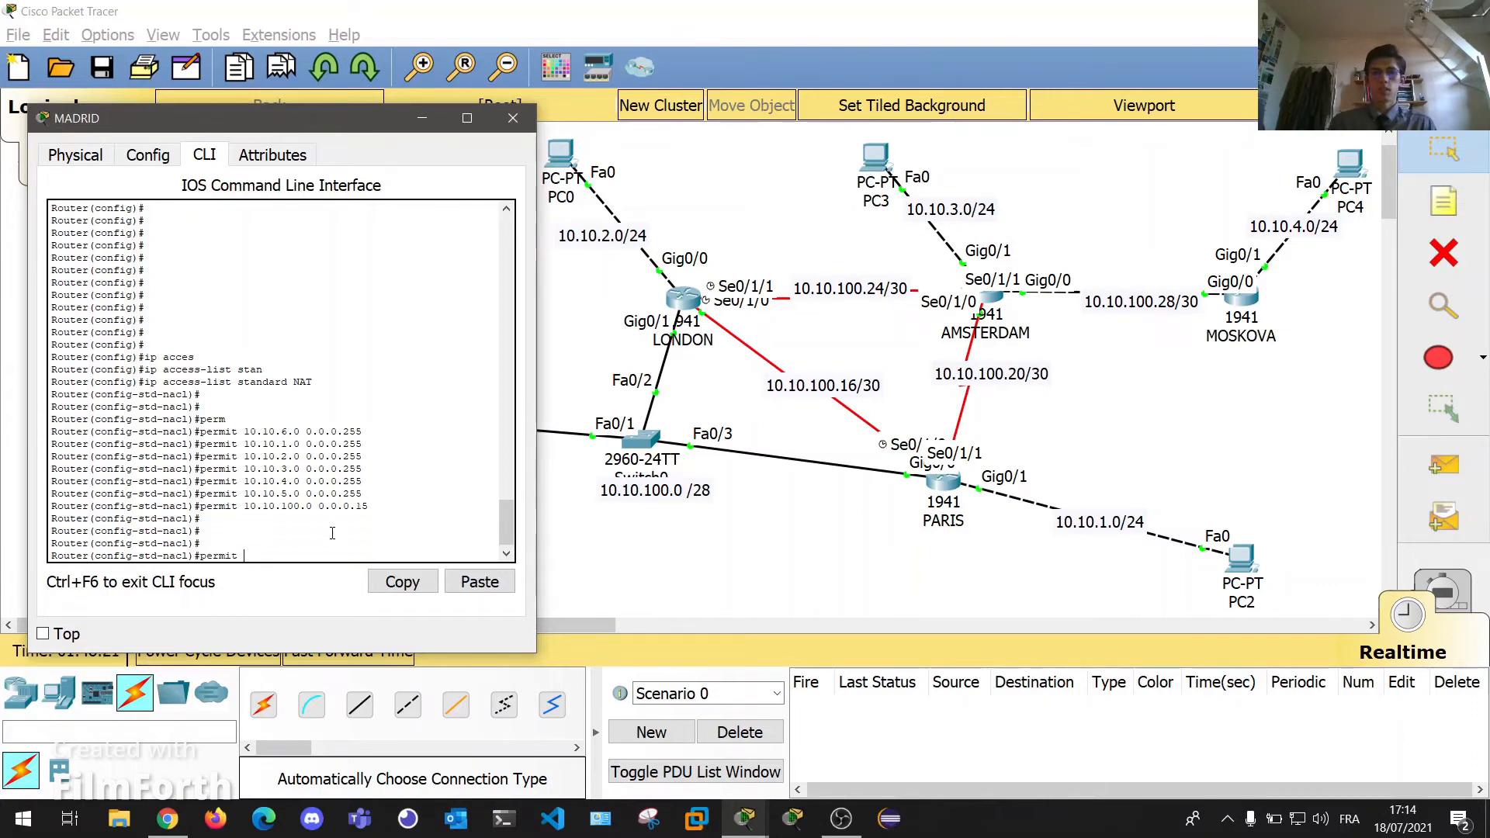
{"action": "type", "text": "10.10.100.20 0.0.0.3"}
{"action": "key", "text": "Return"}
{"action": "key", "text": "Return"}
{"action": "key", "text": "Return"}
{"action": "type", "text": "permi"}
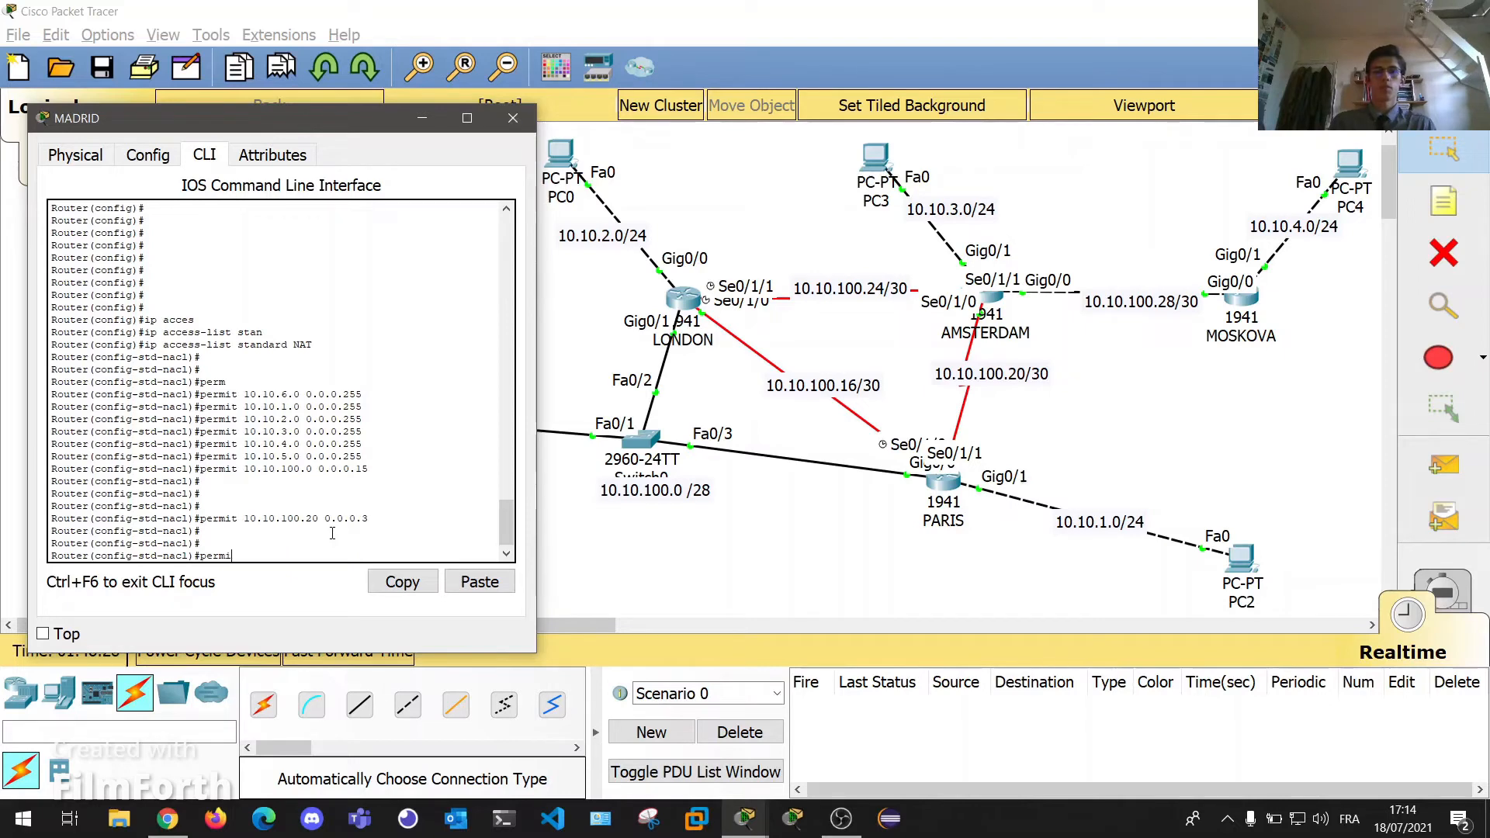
{"action": "type", "text": "t 10.10.100.24 0.0.0.3"}
{"action": "key", "text": "Return"}
{"action": "key", "text": "Return"}
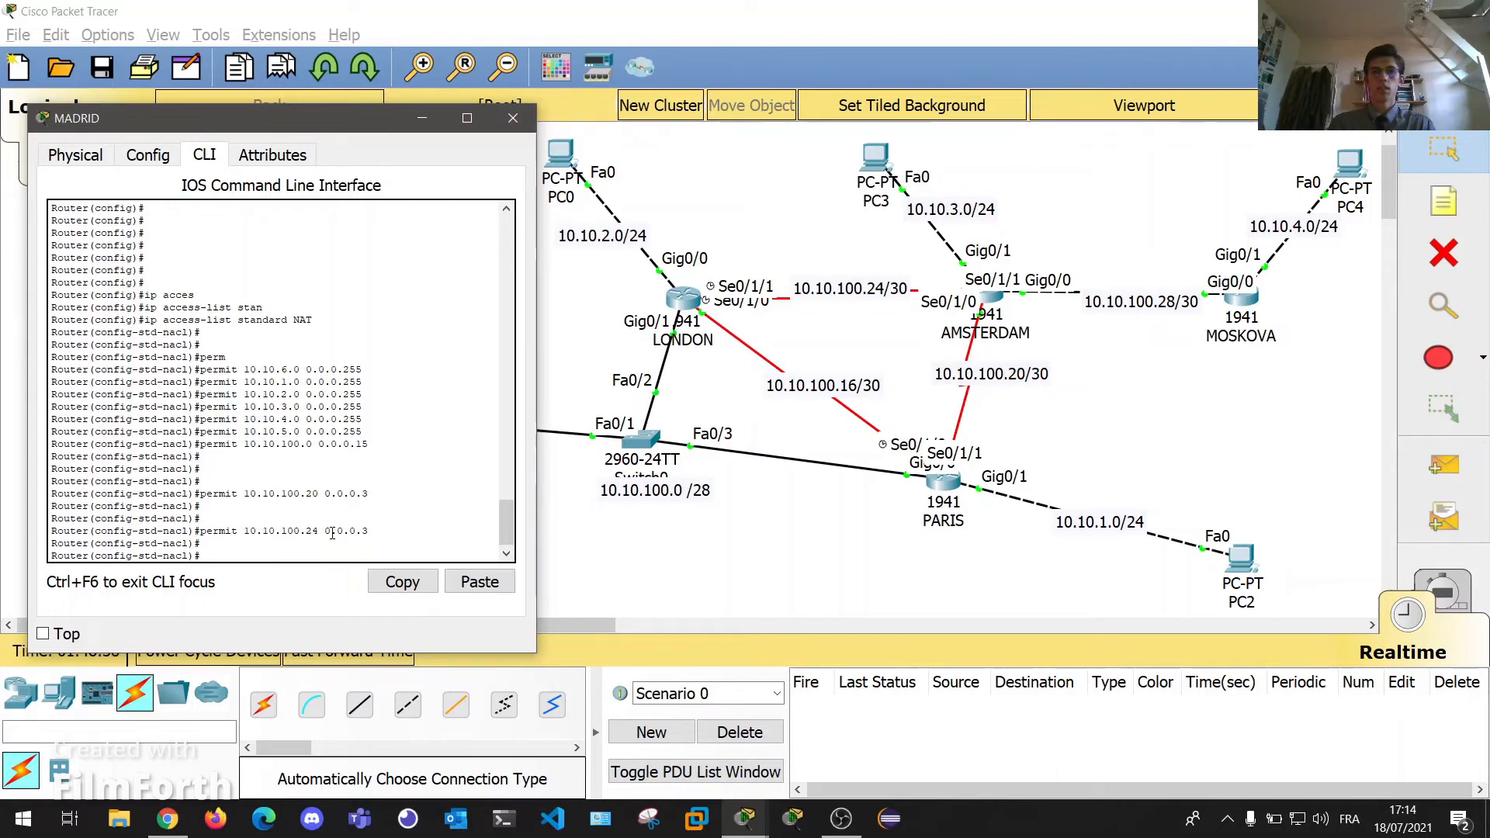
{"action": "type", "text": "permit 1"}
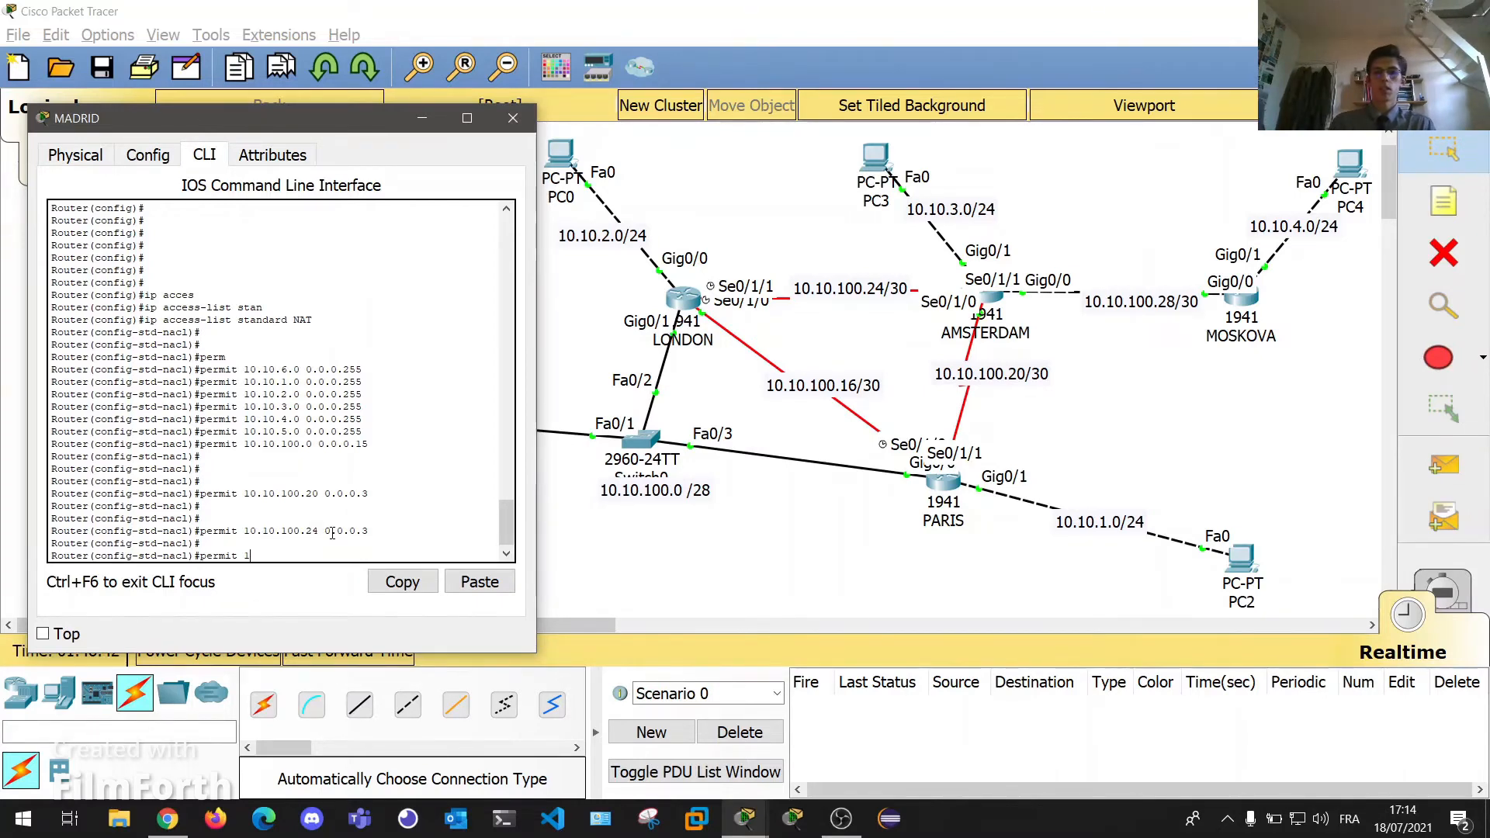
{"action": "type", "text": "0.10.100.16 0.0.0.3"}
{"action": "key", "text": "Return"}
{"action": "type", "text": "permit 10"}
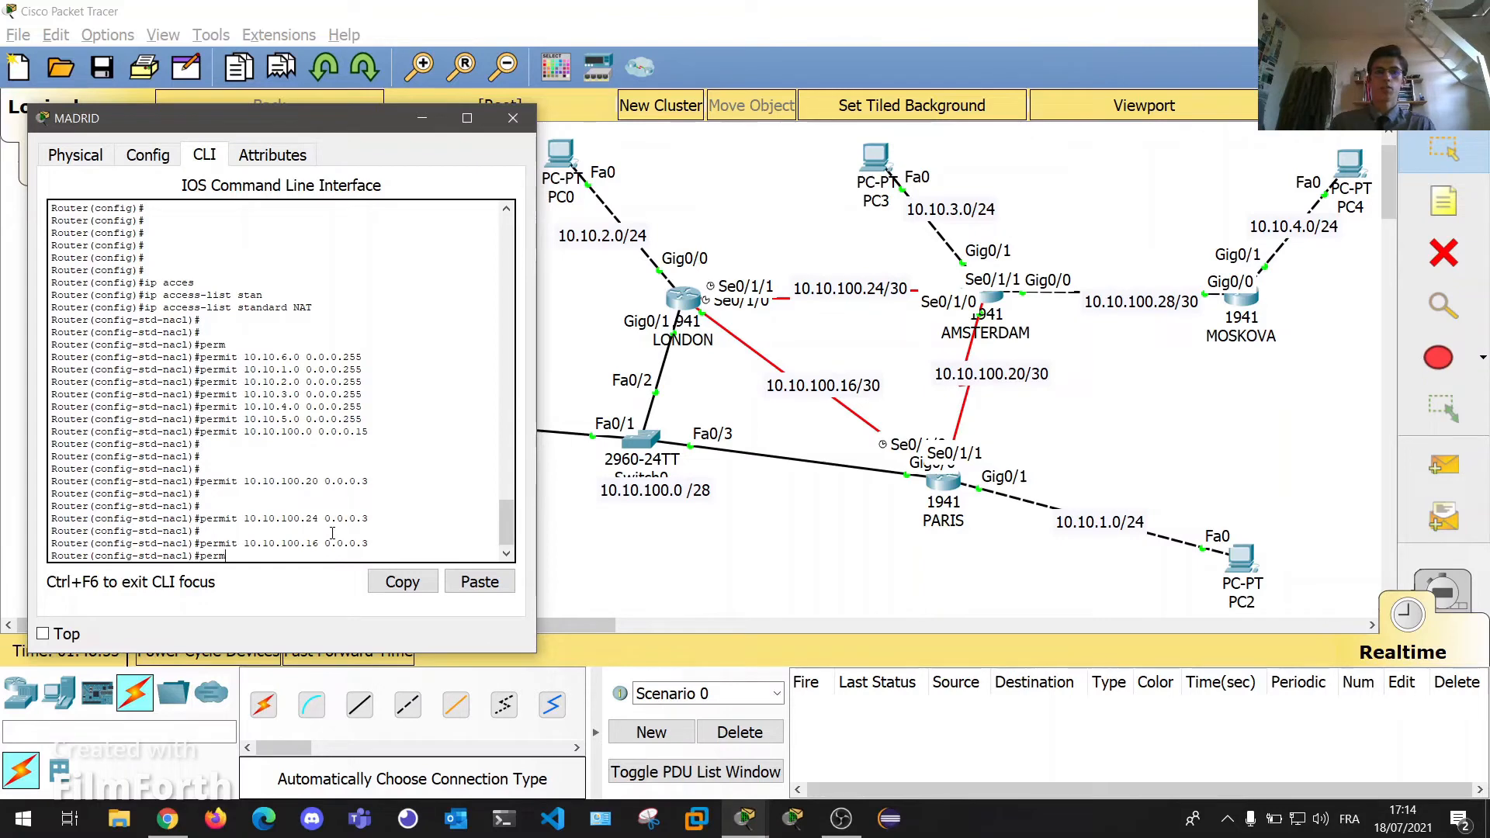
{"action": "type", "text": ".10.100.287 0.0.0.3"}
{"action": "key", "text": "Return"}
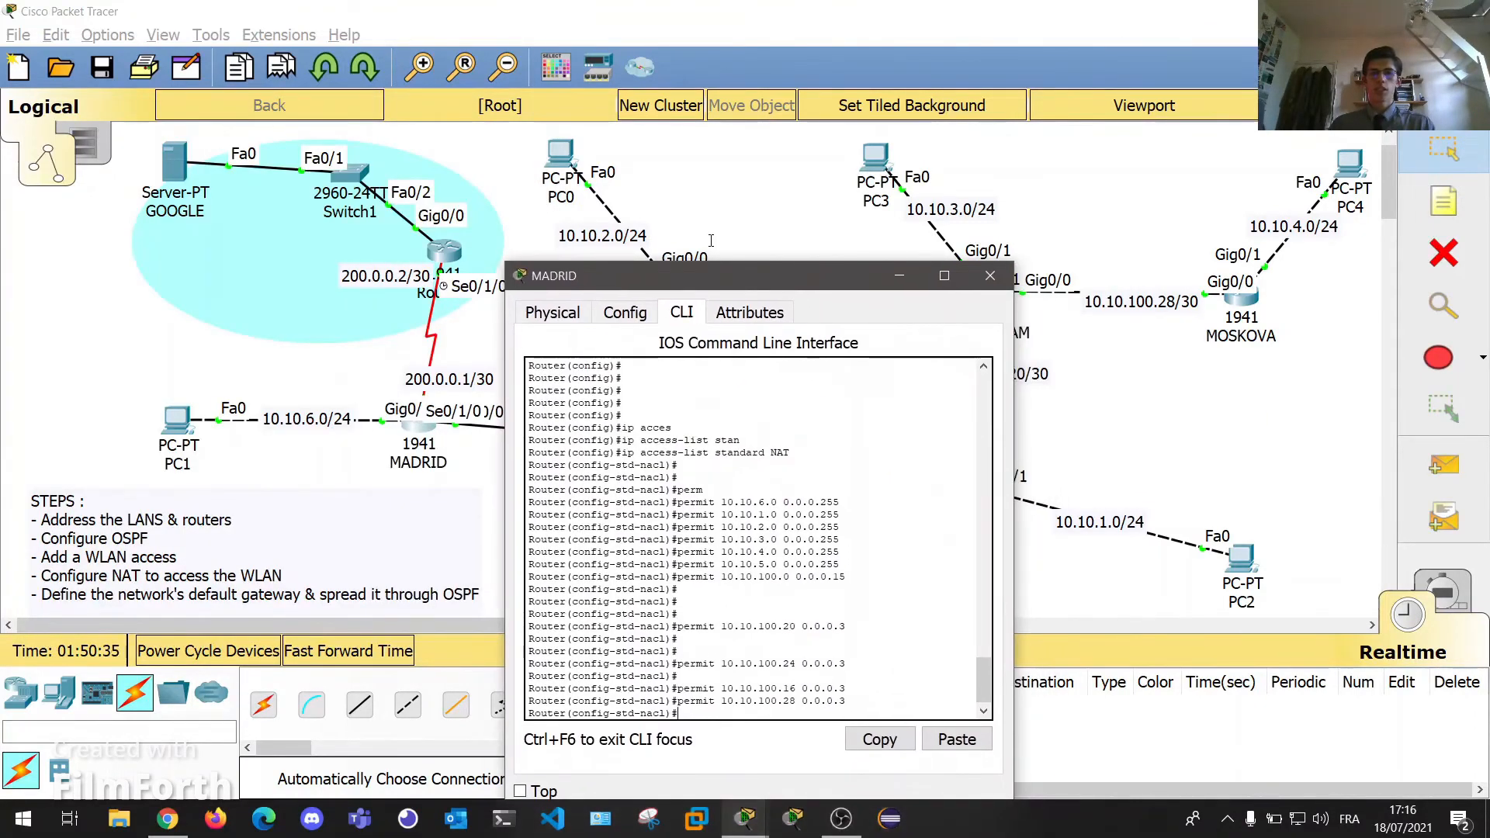
{"action": "left_click_drag", "start_coordinate": [721, 267], "coordinate": [1043, 207]}
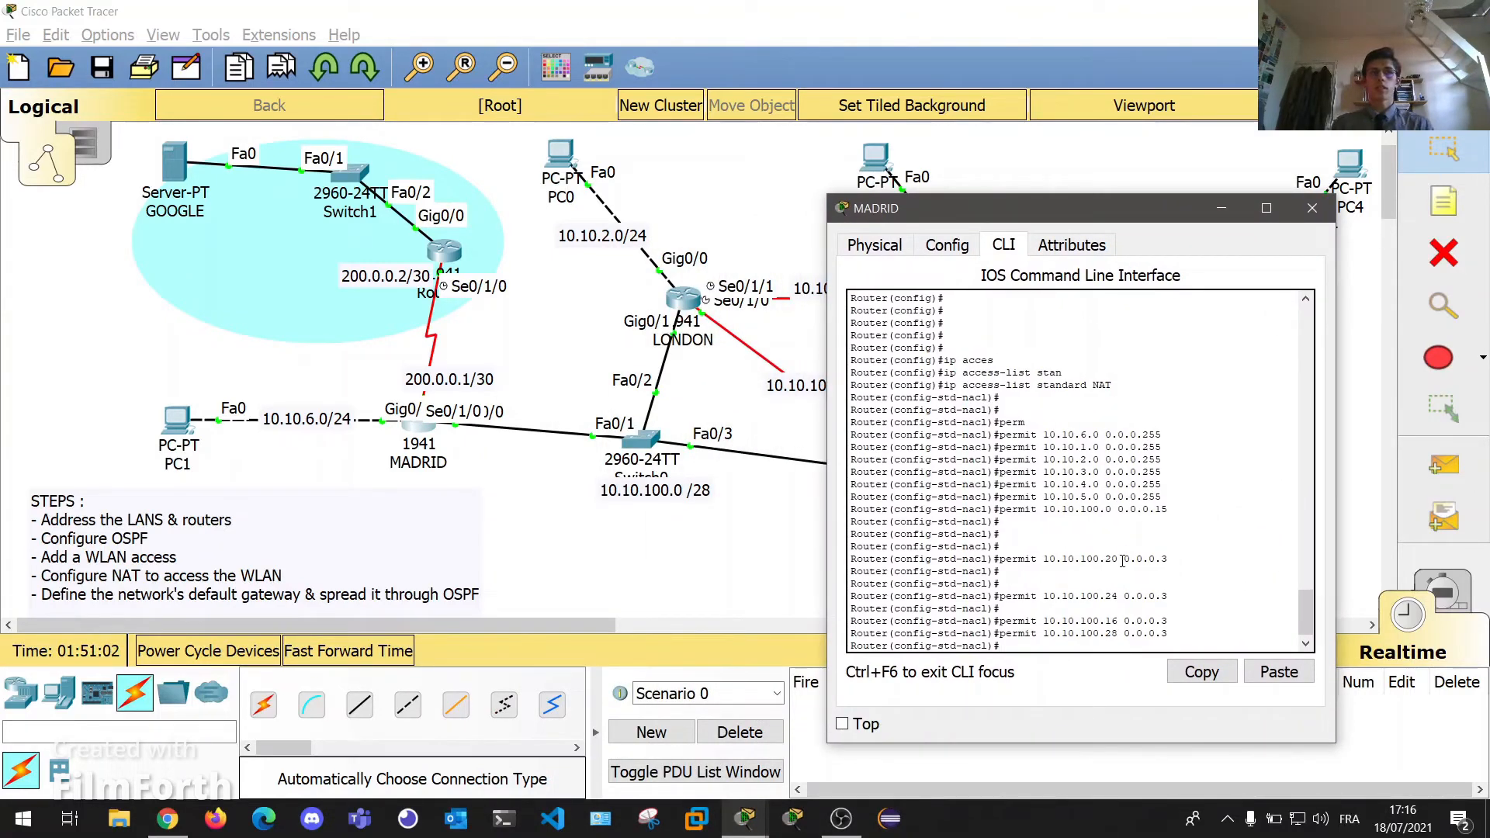
Exit the access-list mode and type ip nat inside source list NAT on MADRID.
{"action": "type", "text": "ex"}
{"action": "key", "text": "Return"}
{"action": "key", "text": "Return"}
{"action": "key", "text": "Return"}
{"action": "key", "text": "Return"}
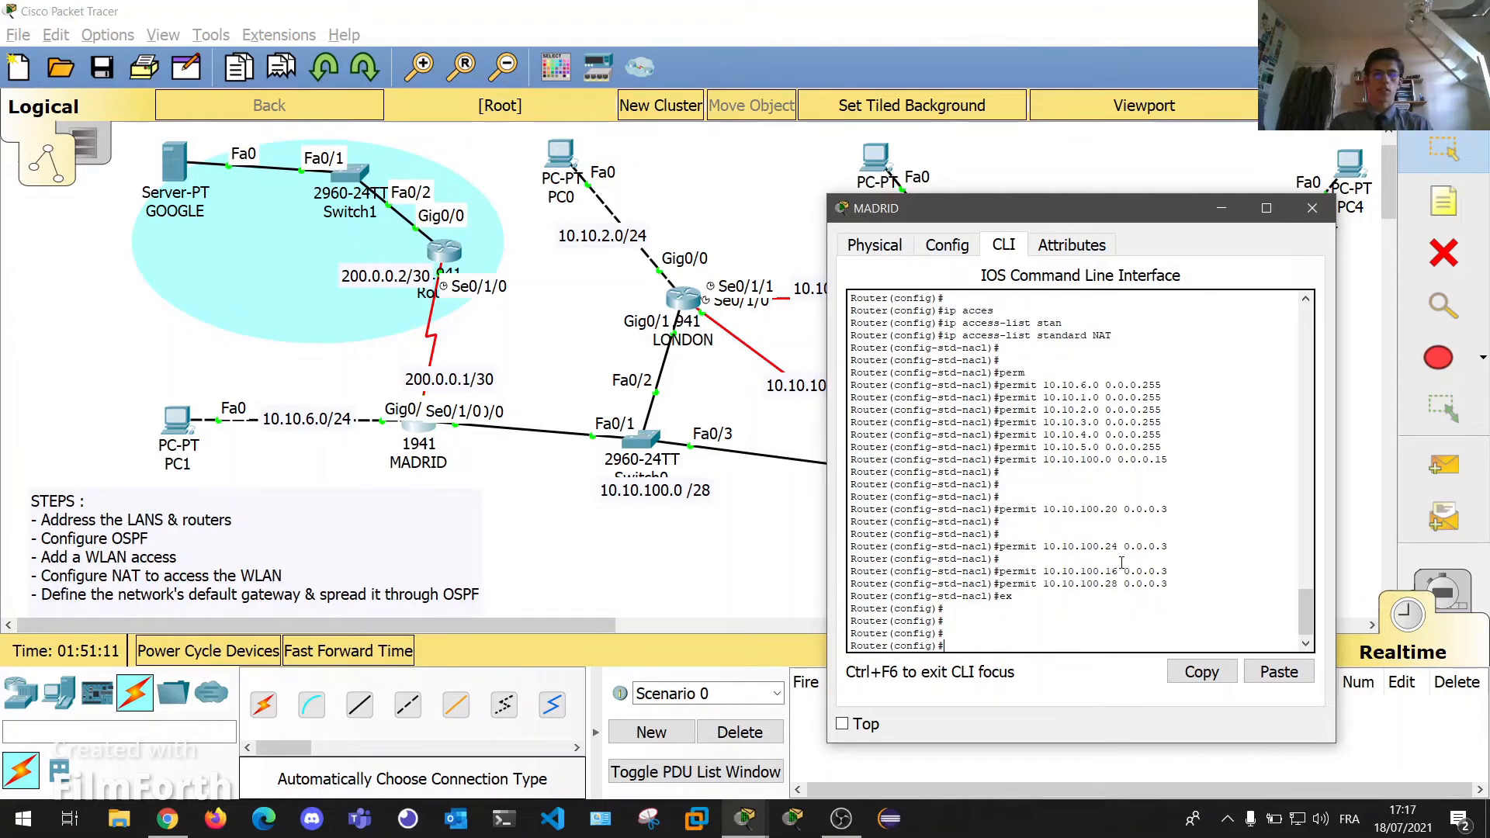
{"action": "type", "text": "ip nat insid"}
{"action": "key", "text": "Tab"}
{"action": "type", "text": "source list "}
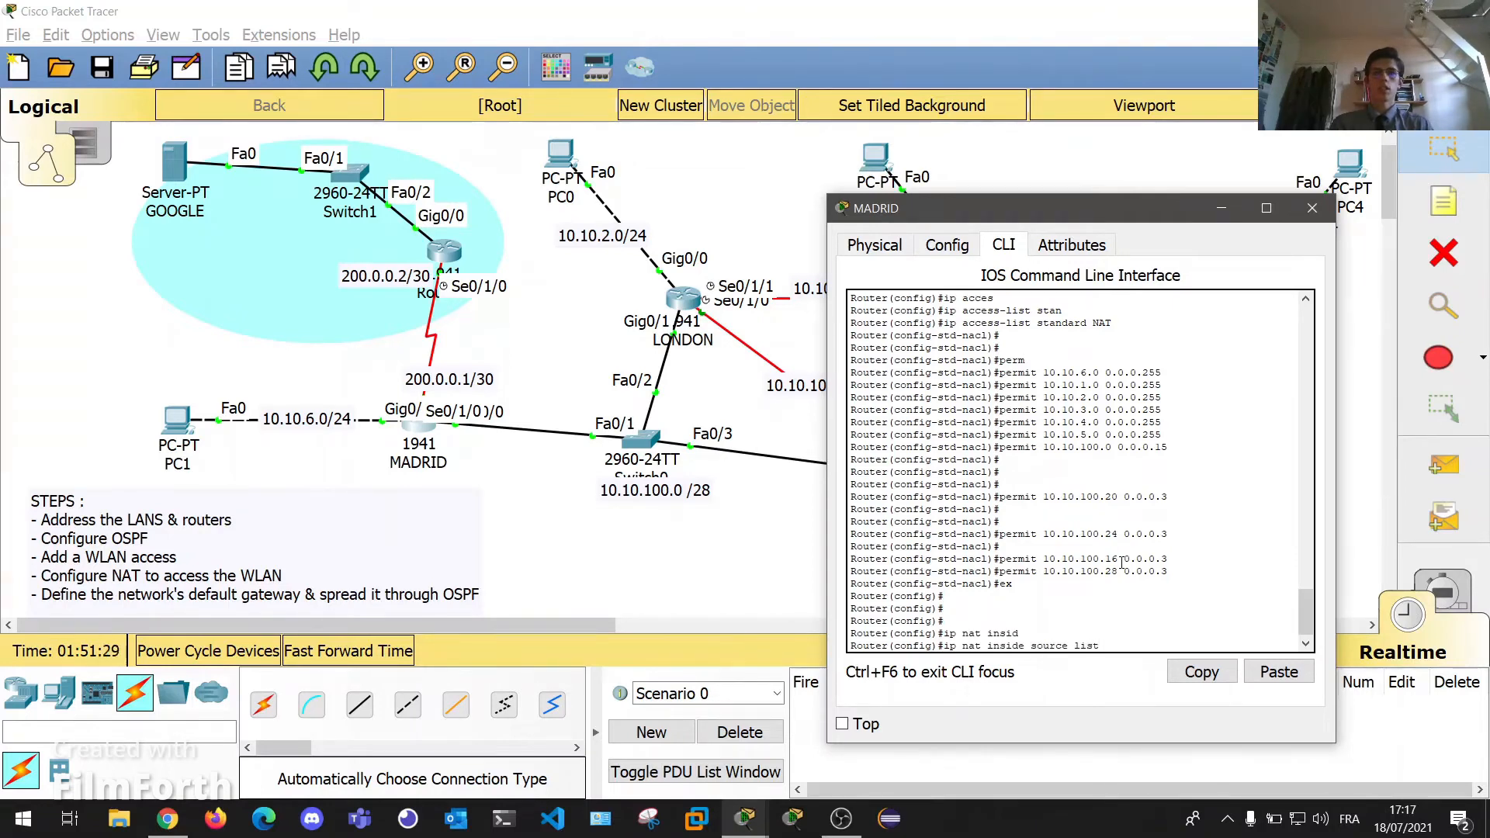
{"action": "type", "text": "NAT"}
{"action": "left_click_drag", "start_coordinate": [1113, 323], "coordinate": [1088, 327]}
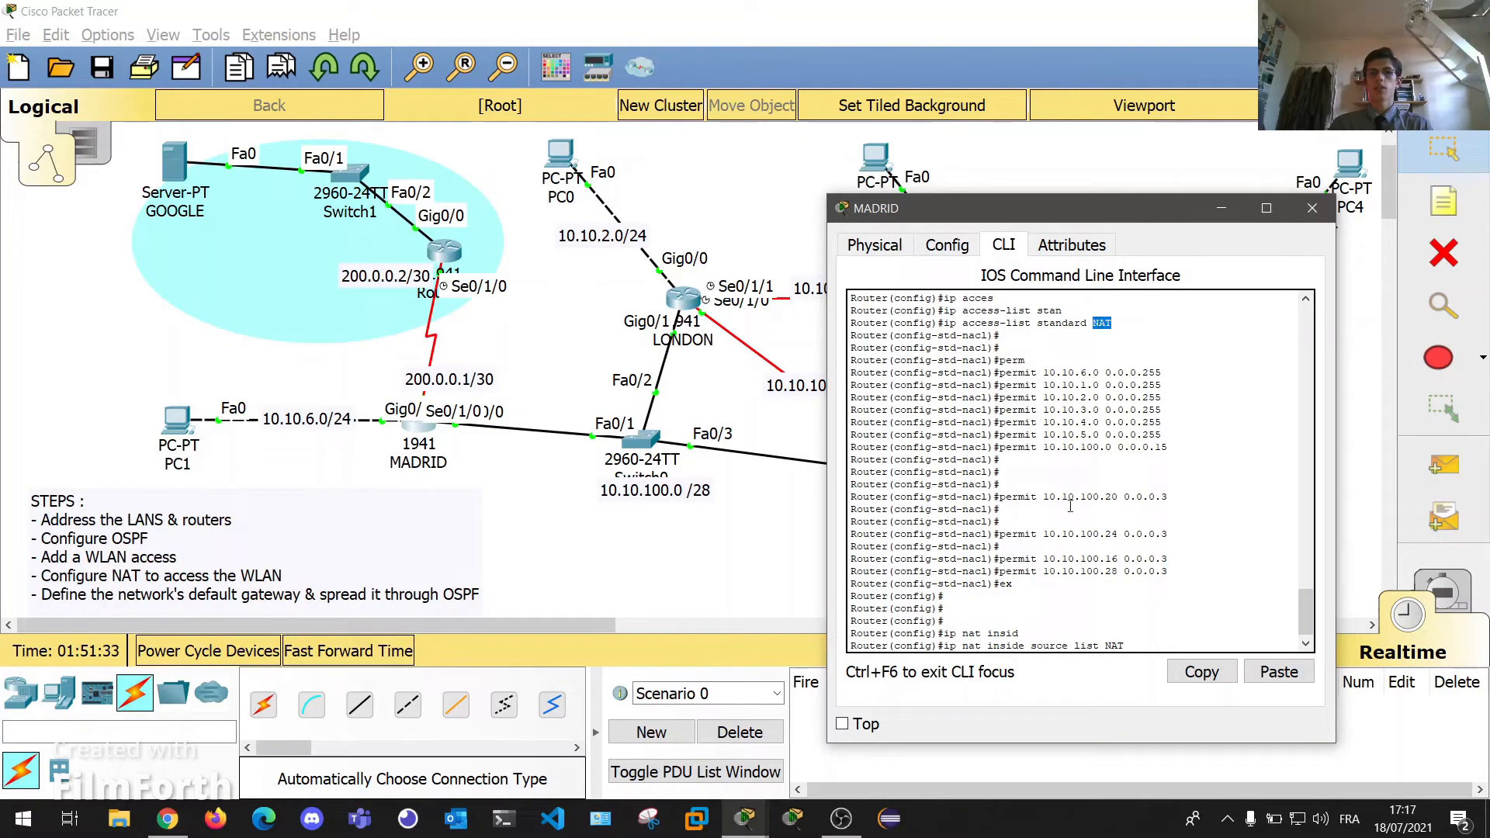
{"action": "left_click", "coordinate": [1146, 639]}
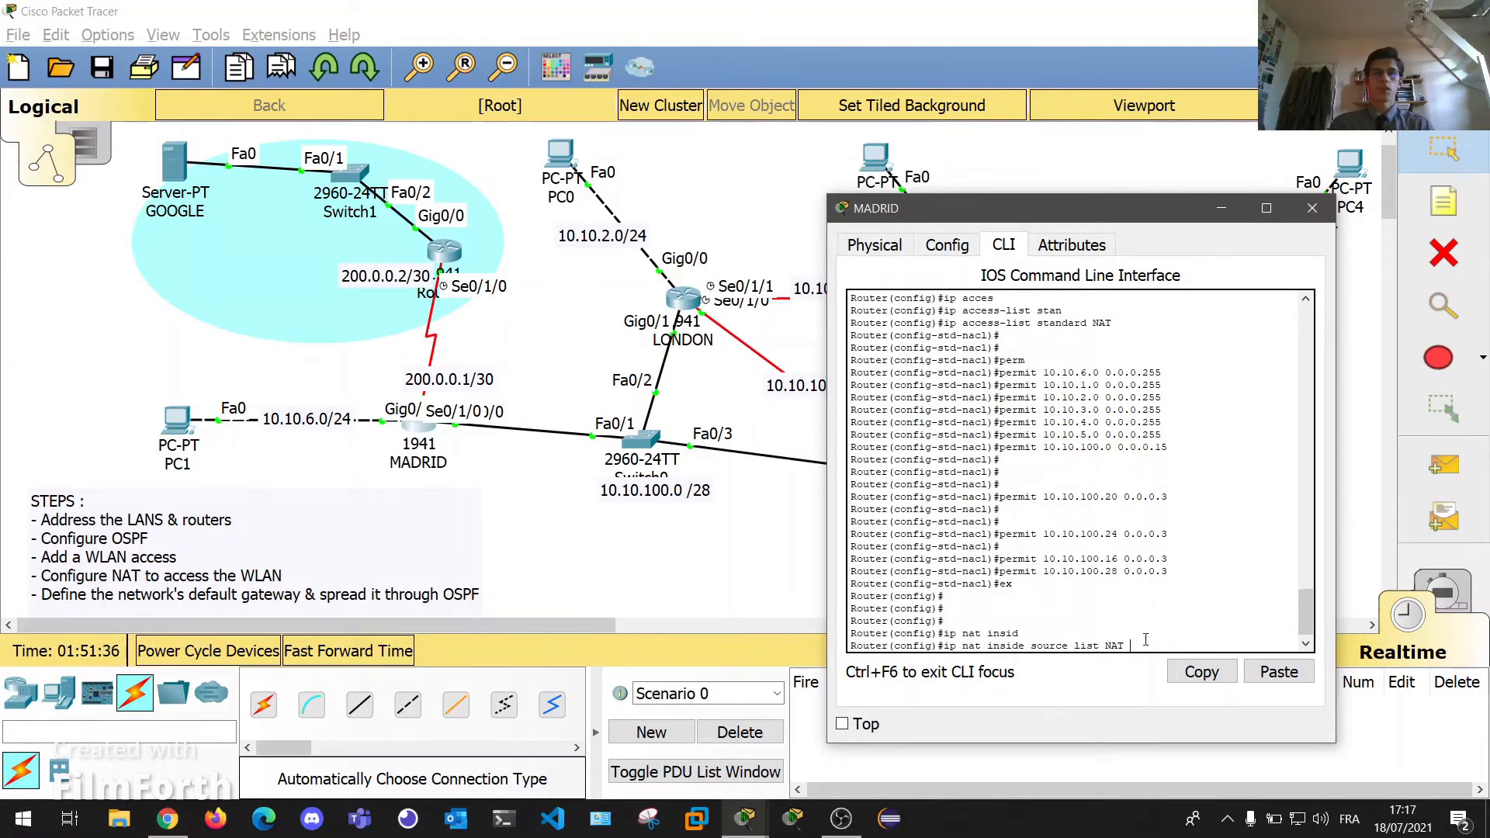
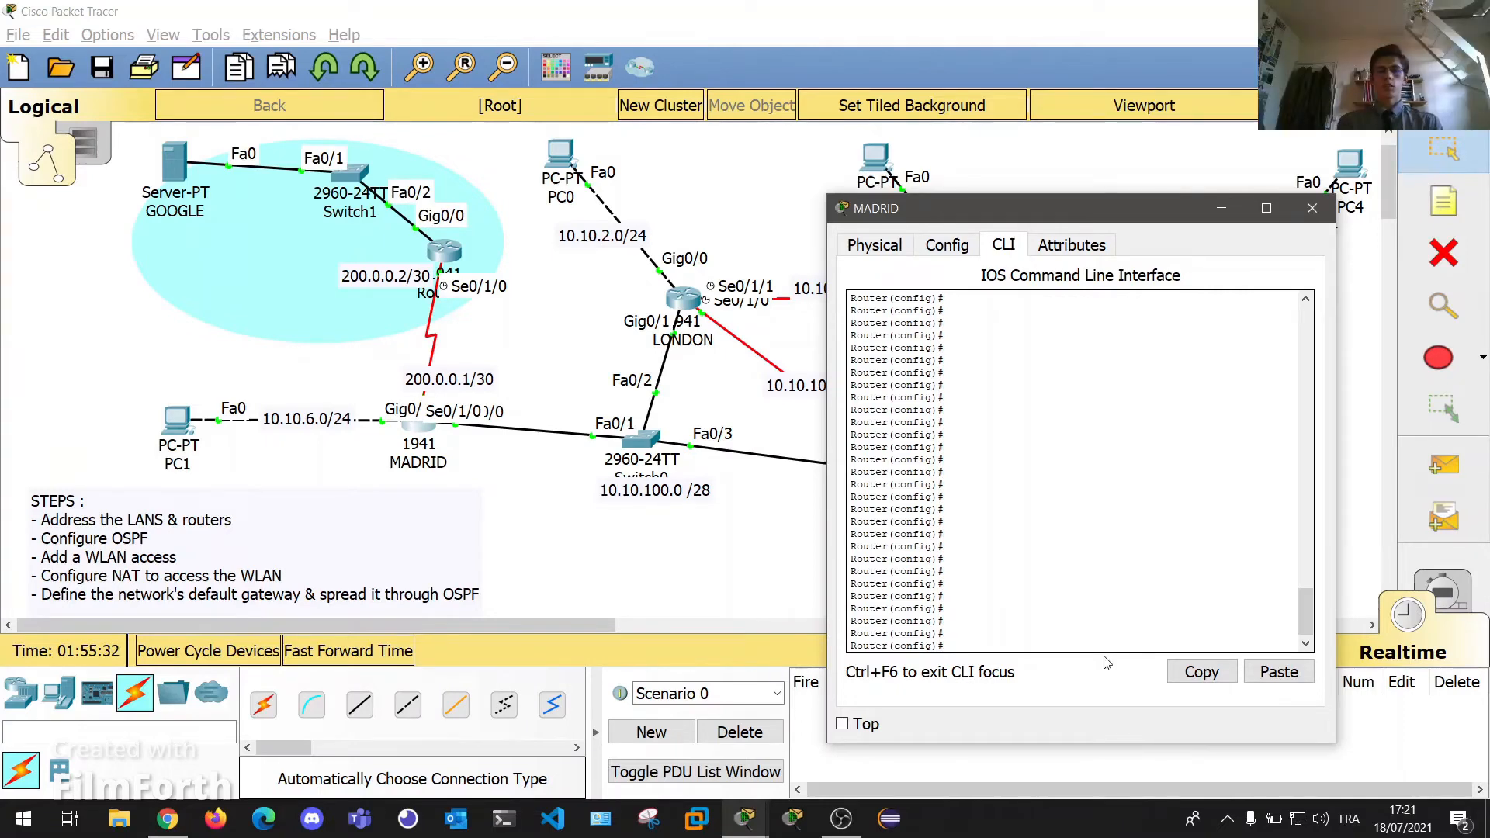
On MADRID, enter ip nat pool PUBLIC_IP 200.0.0.1 200.0.0.1 netmask 255.255.255.252, checking options with ?
{"action": "type", "text": "ip n"}
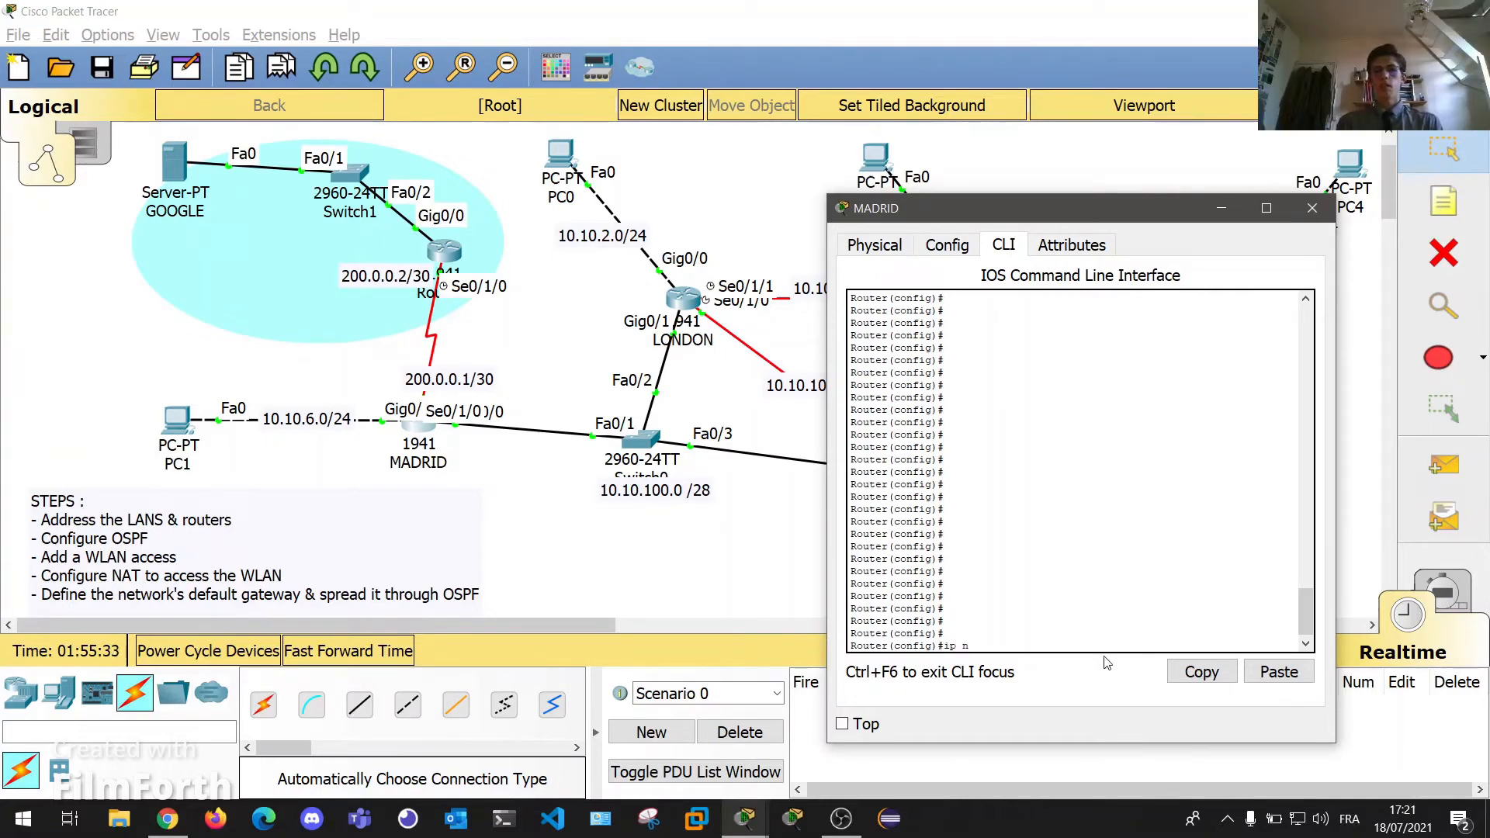
{"action": "type", "text": "at pool"}
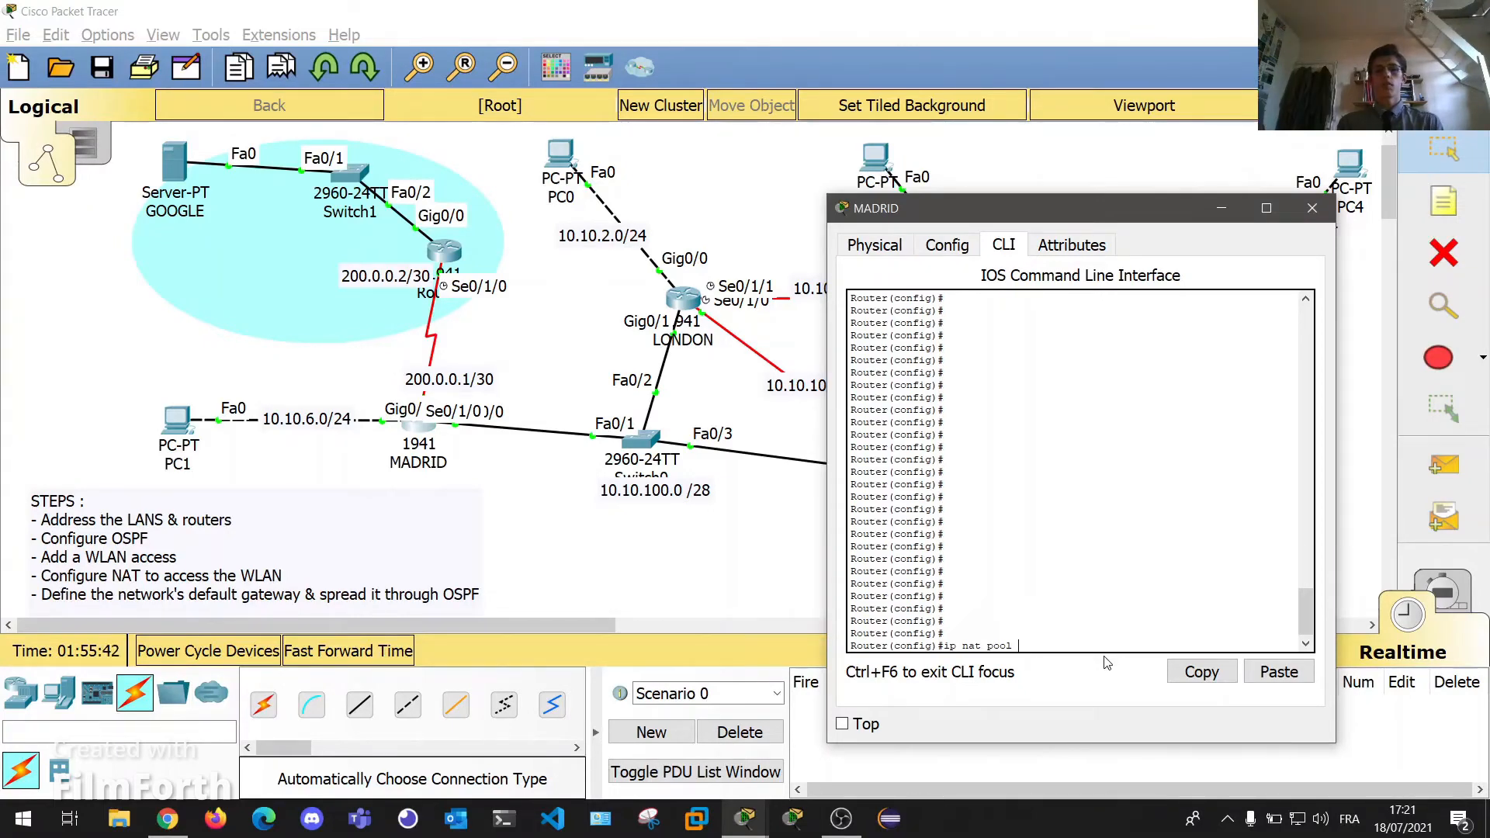
{"action": "type", "text": "PUBLIC_IP"}
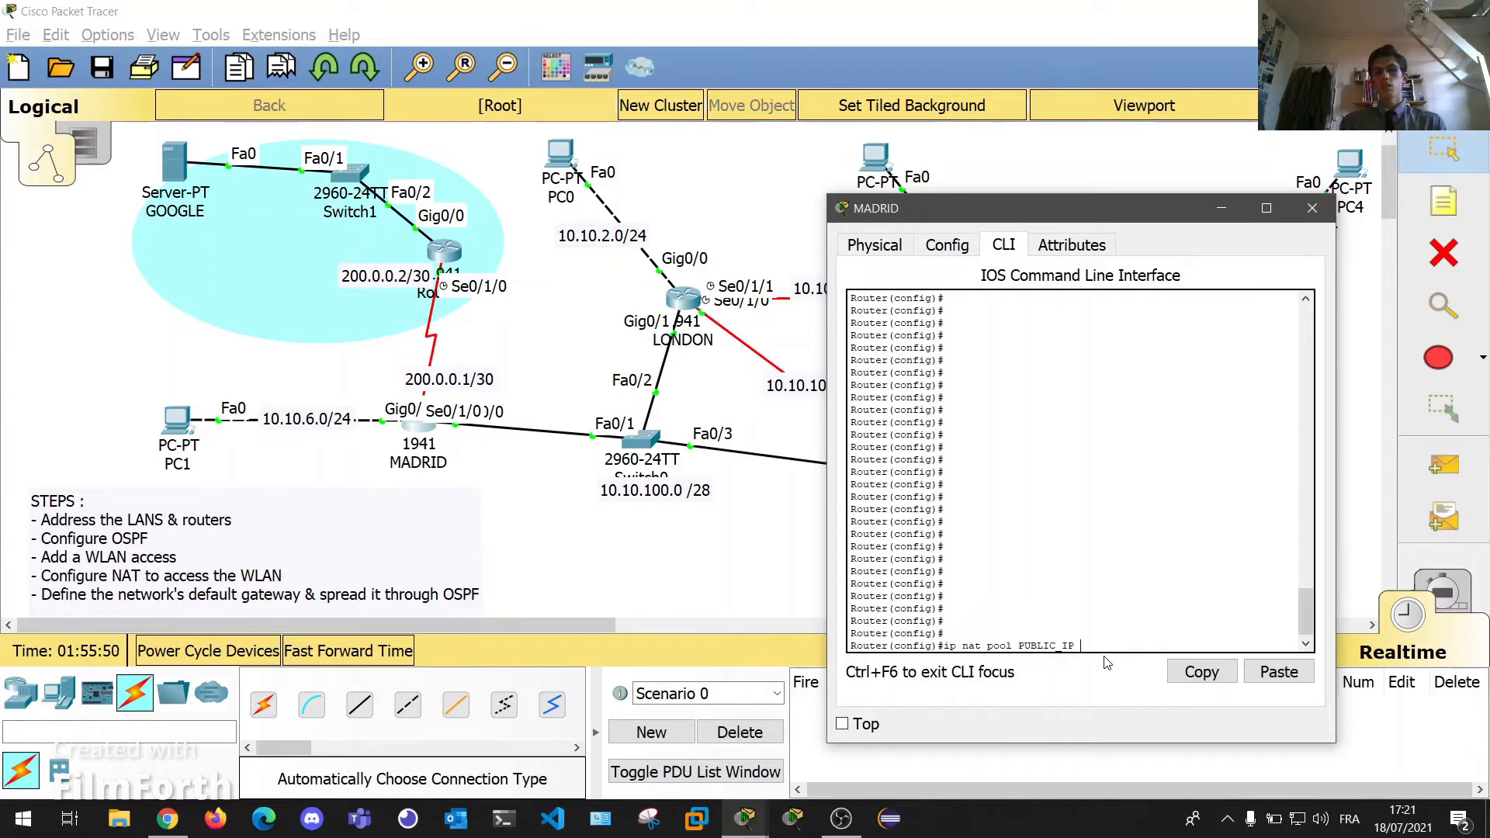
{"action": "type", "text": " ?"}
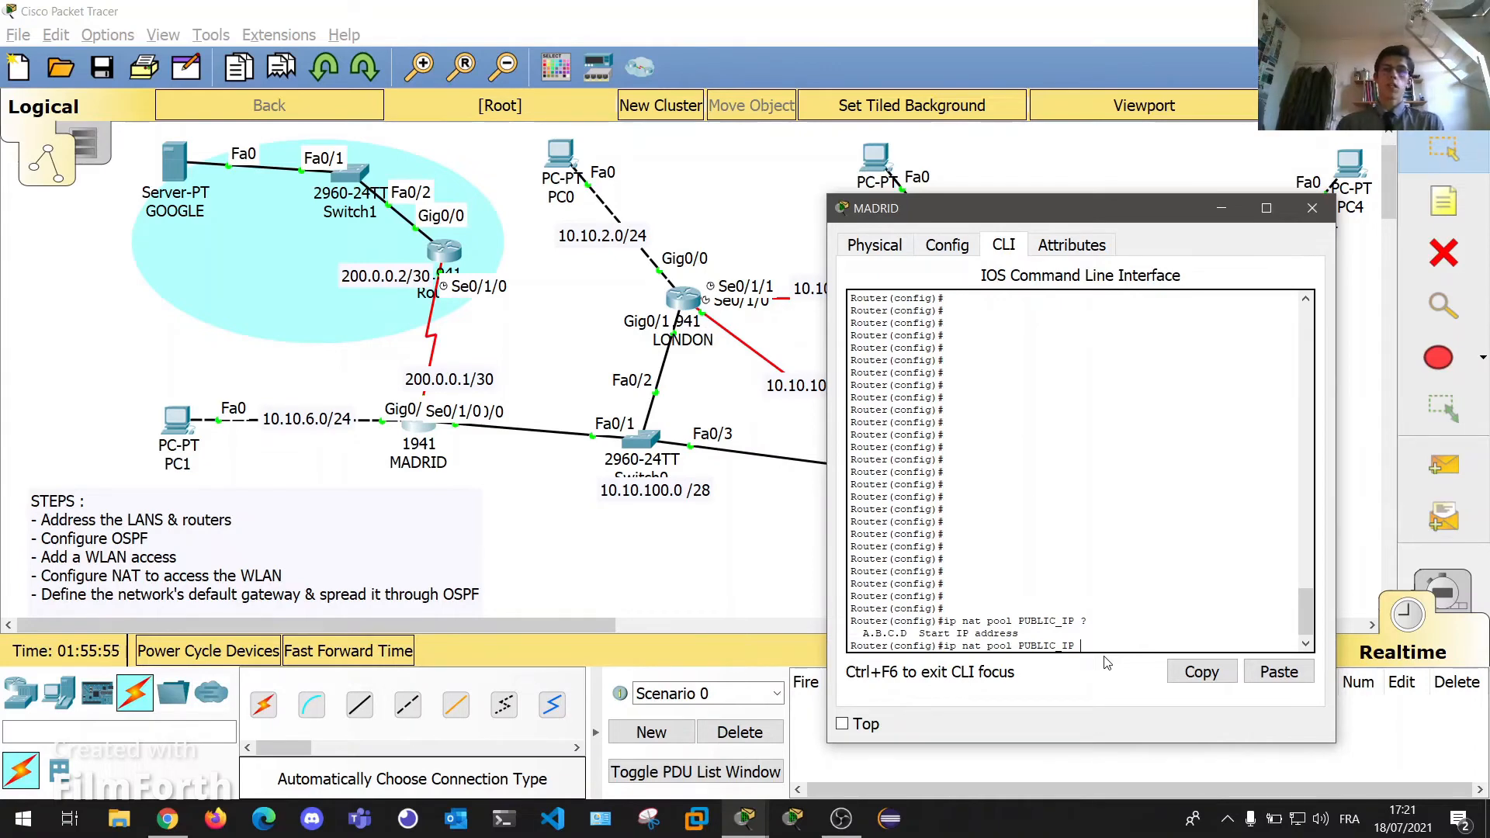
{"action": "type", "text": "200.0."}
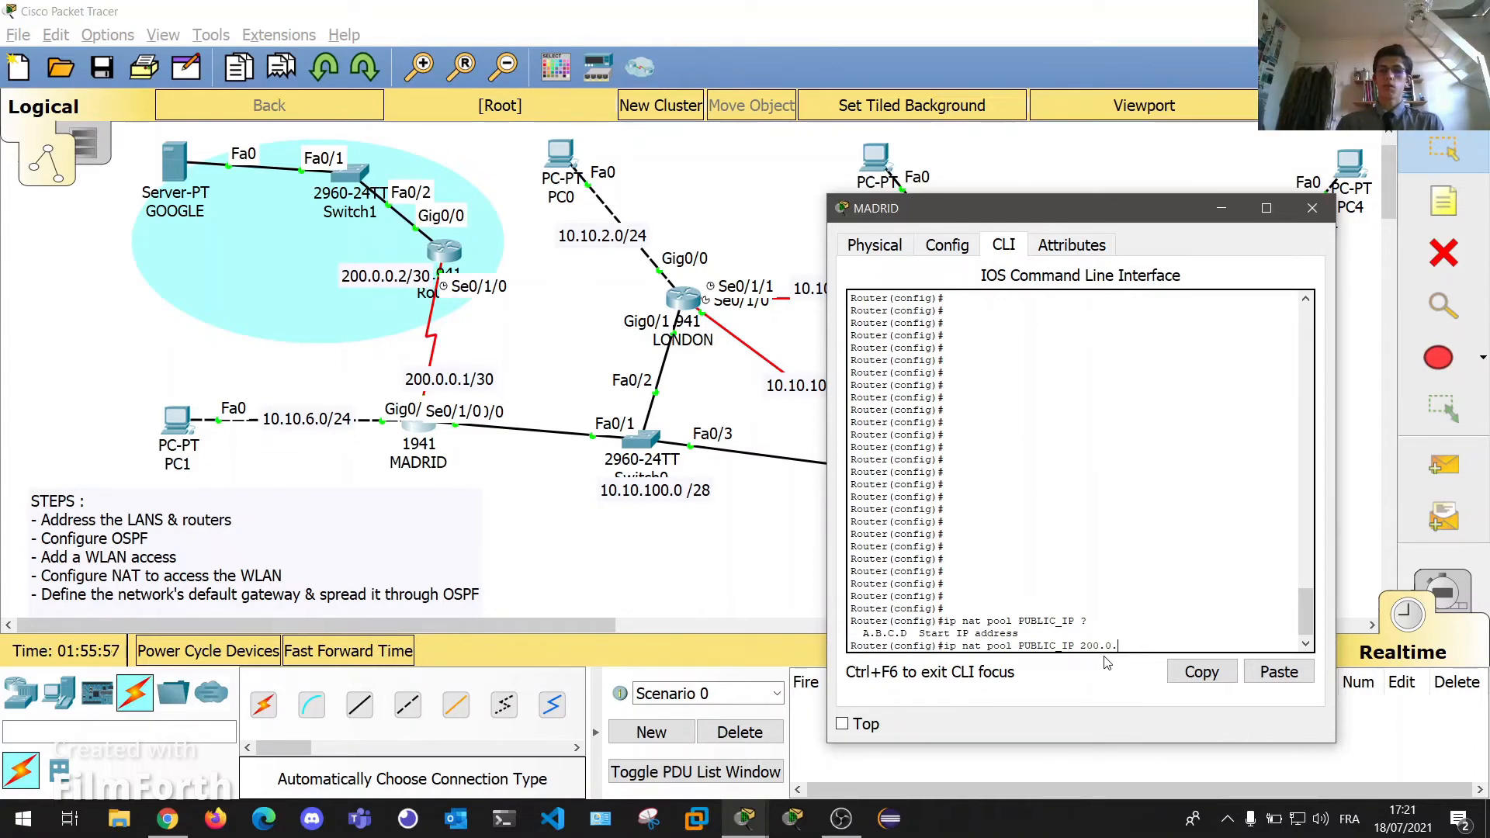
{"action": "type", "text": "0.1"}
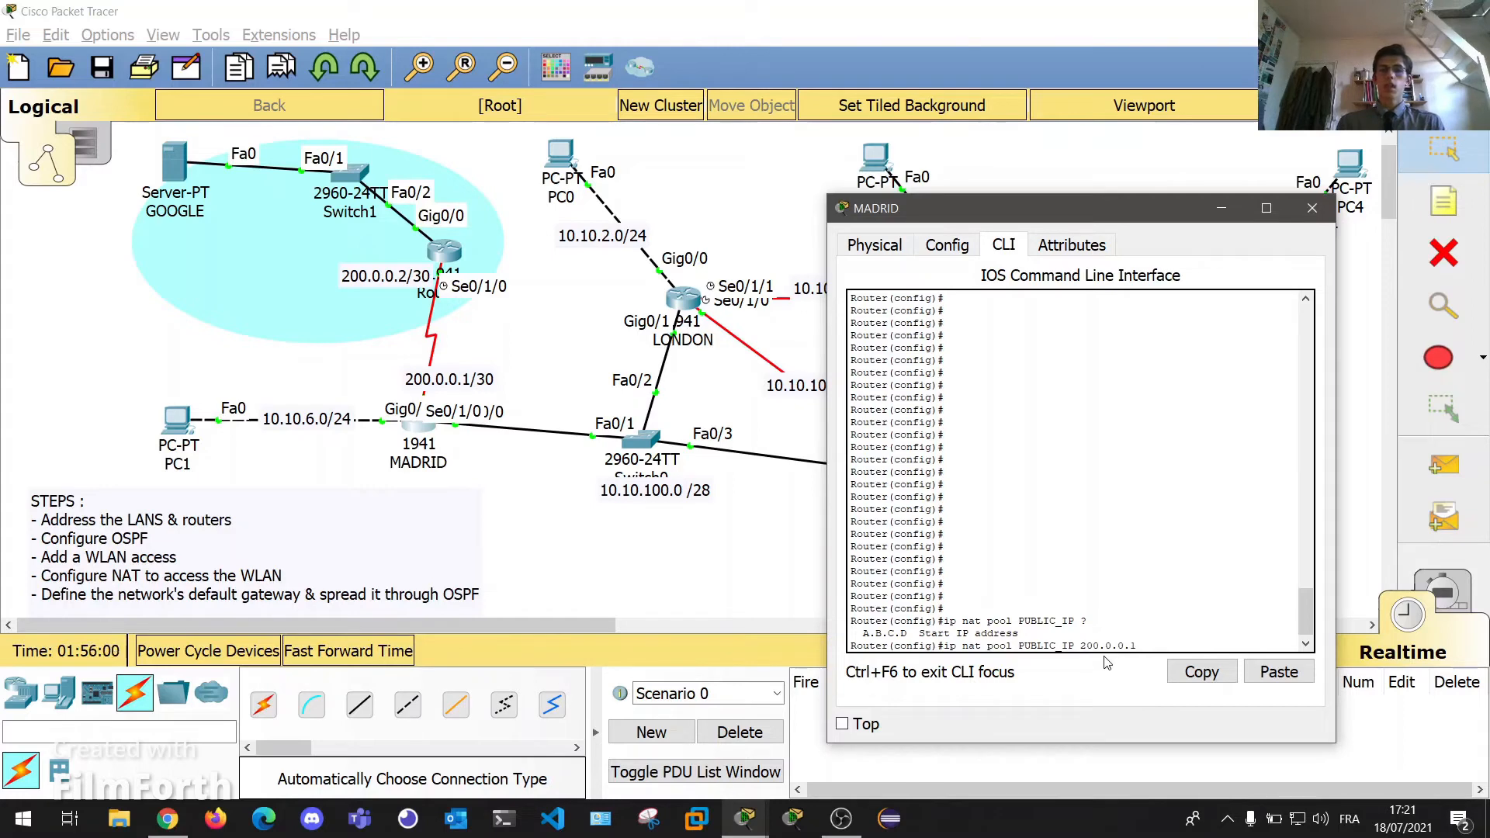
{"action": "type", "text": " ?"}
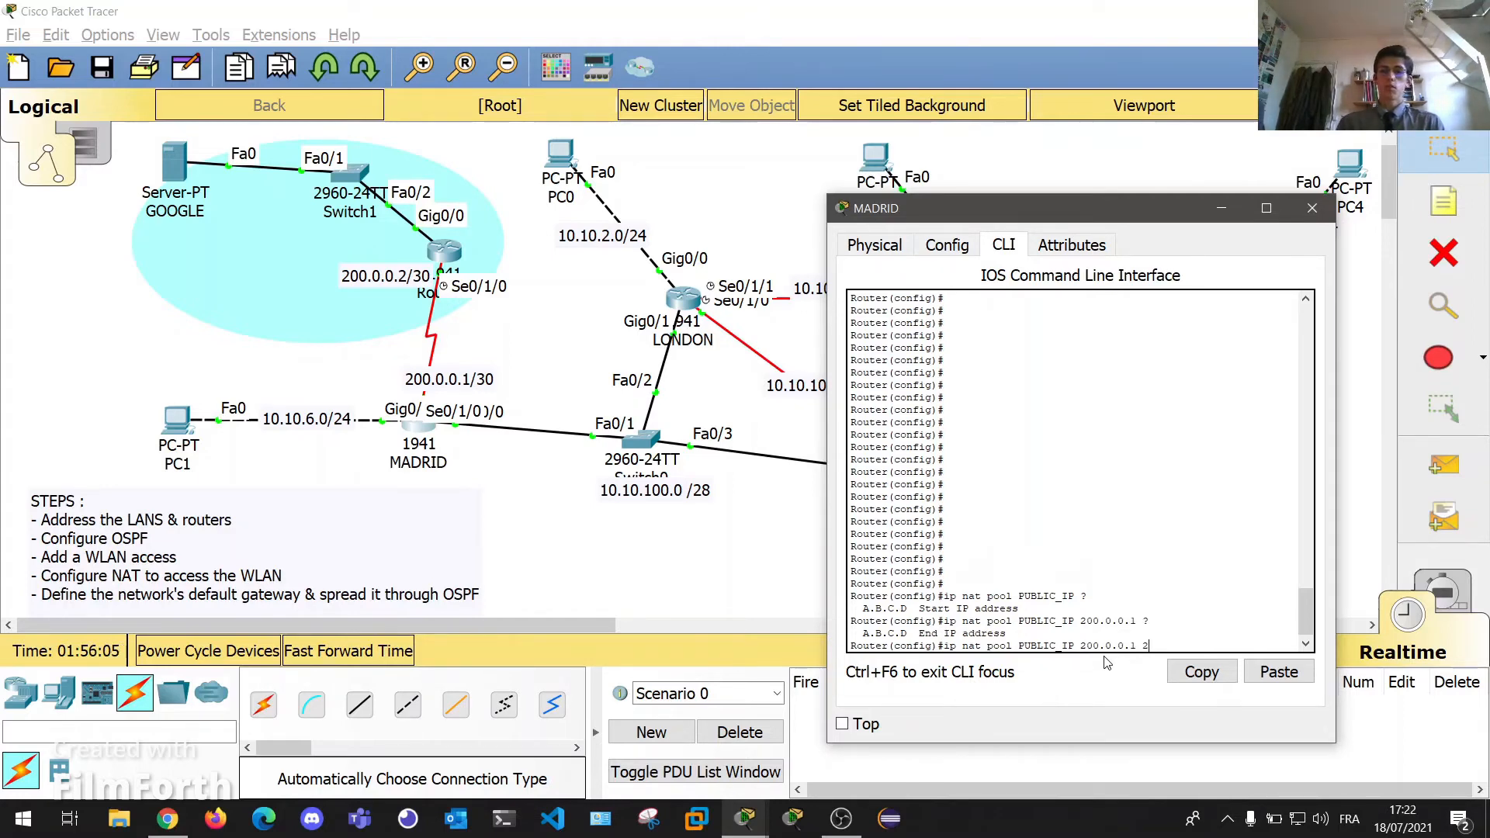
{"action": "type", "text": "200.0.0.1"}
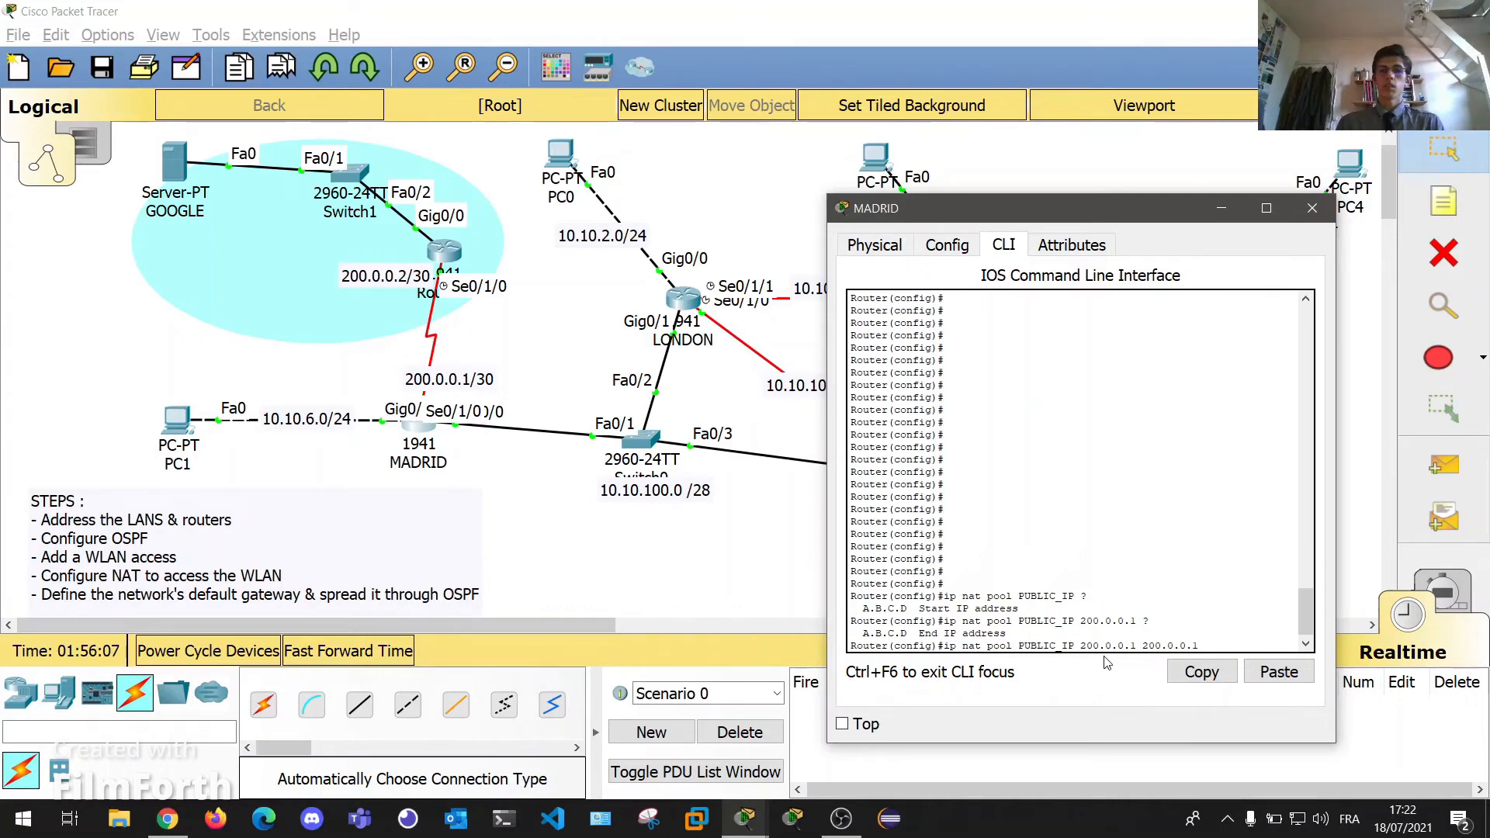
{"action": "type", "text": " ?net"}
{"action": "key", "text": "Tab"}
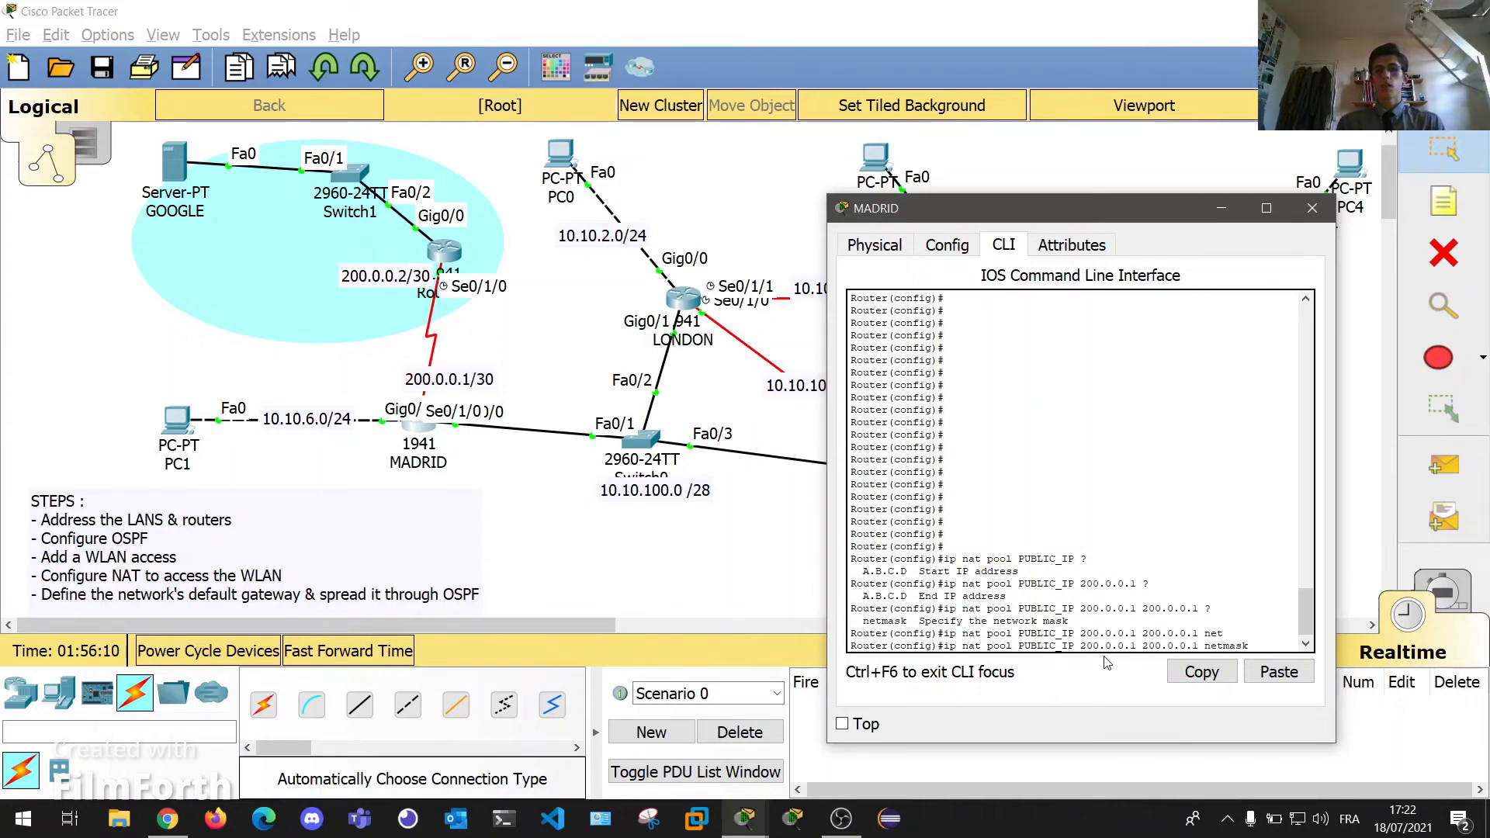
{"action": "type", "text": "?"}
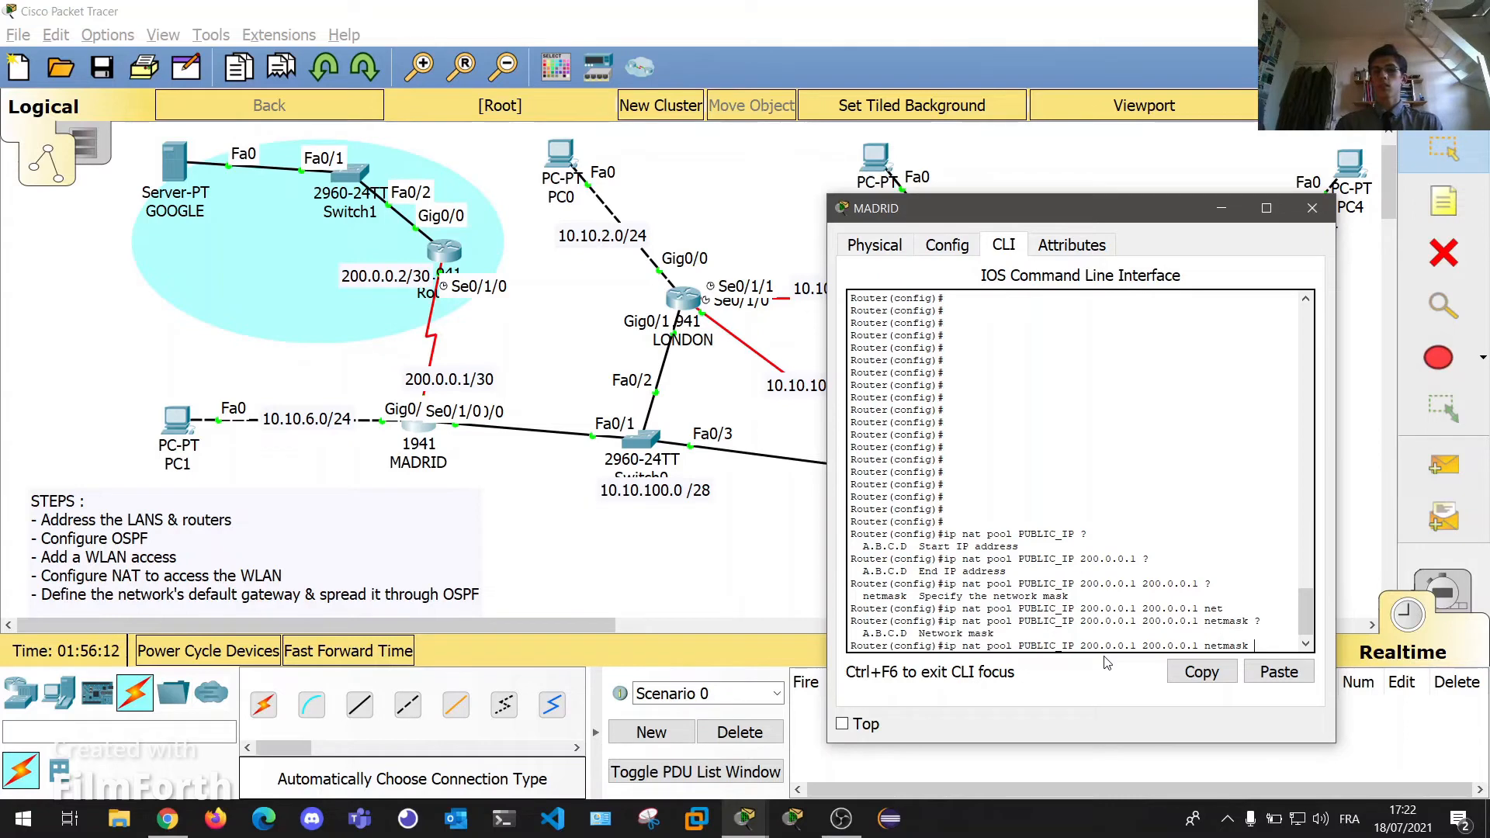
{"action": "type", "text": "255.255.255.252"}
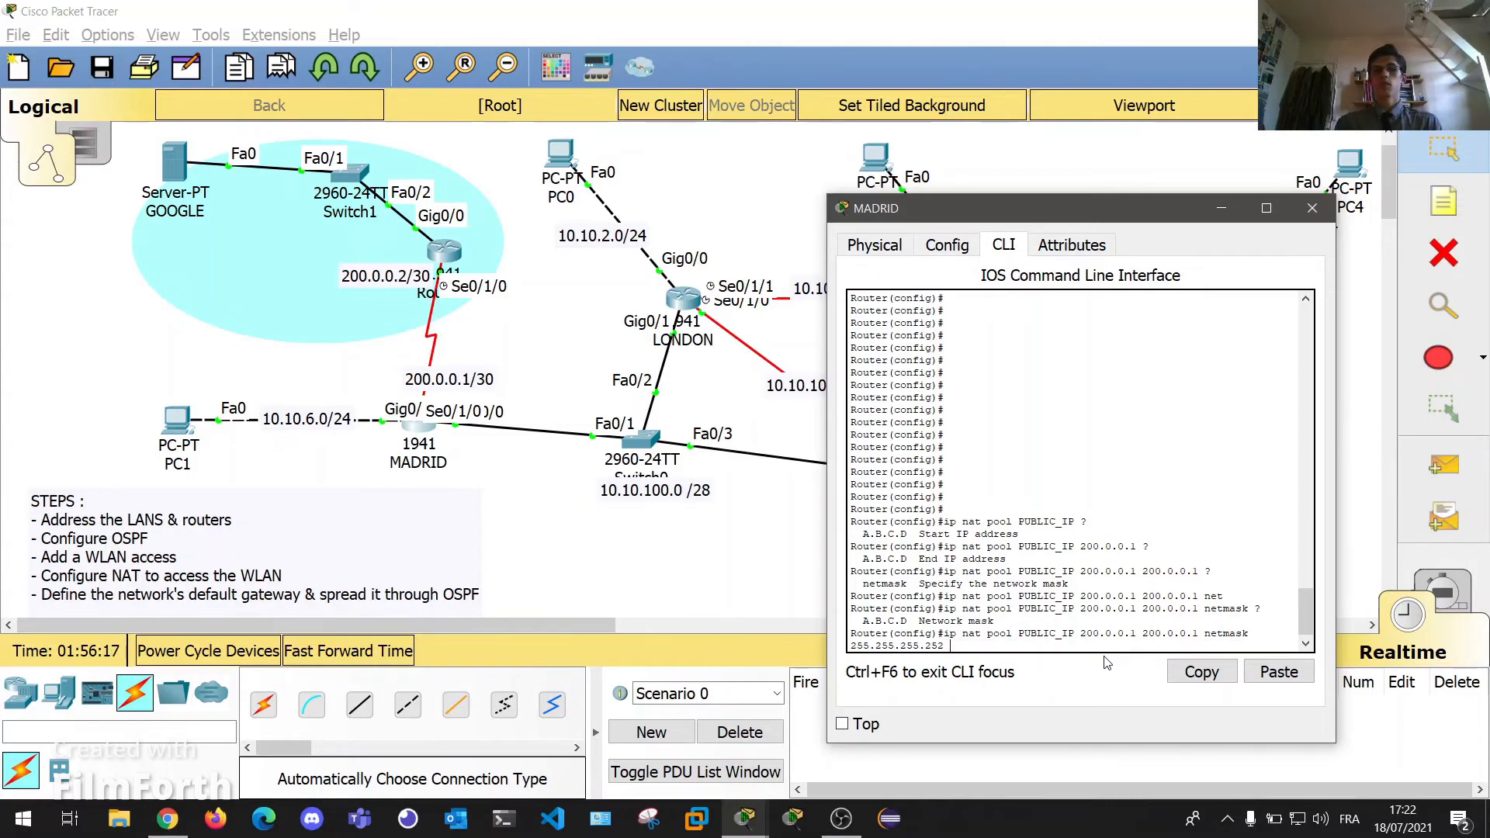
{"action": "key", "text": "Return"}
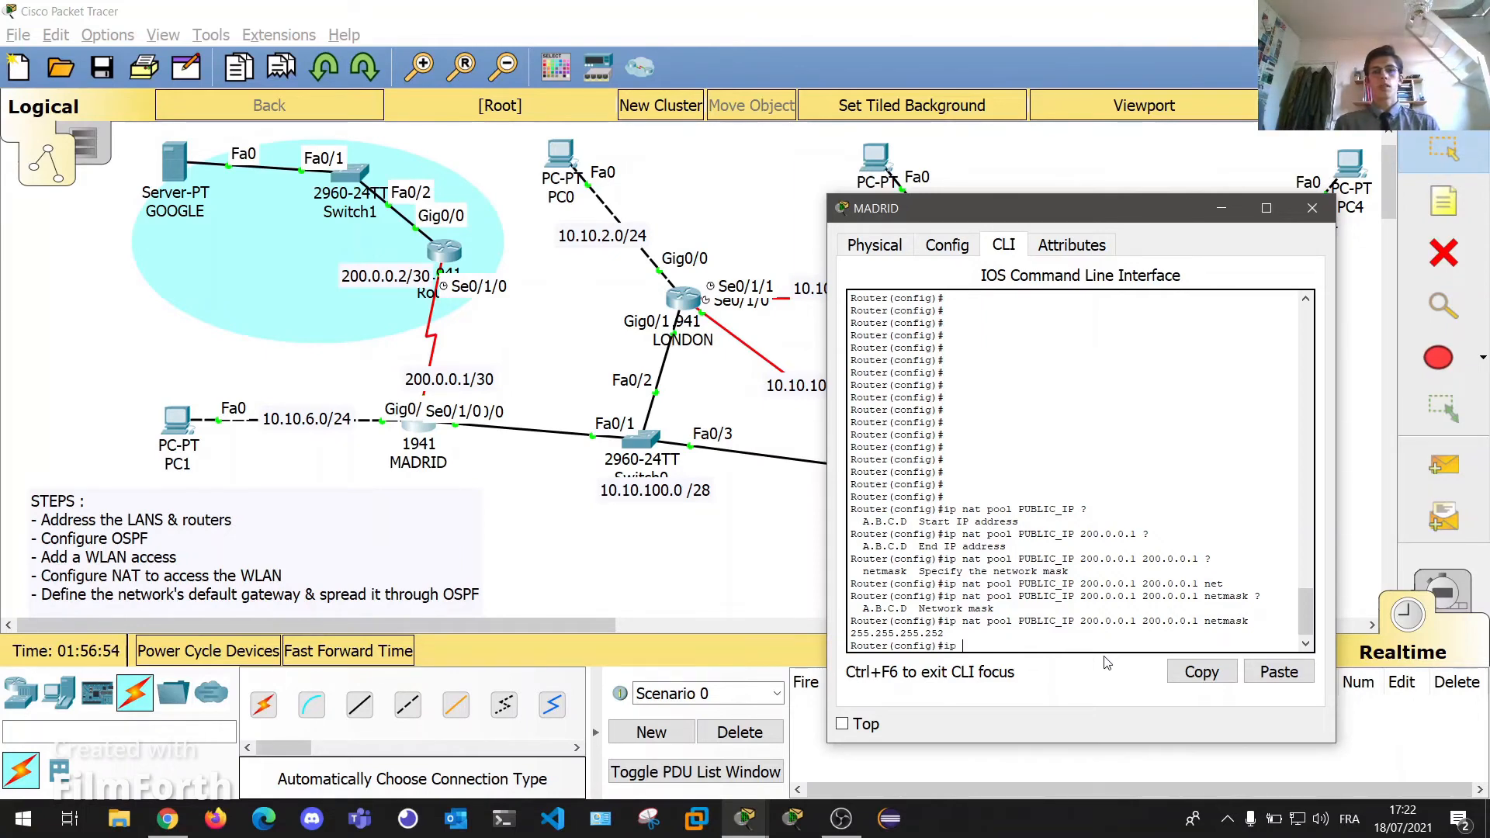
Enter ip nat inside source list NAT pool PUBLIC_IP overload on MADRID.
{"action": "type", "text": "nat inside"}
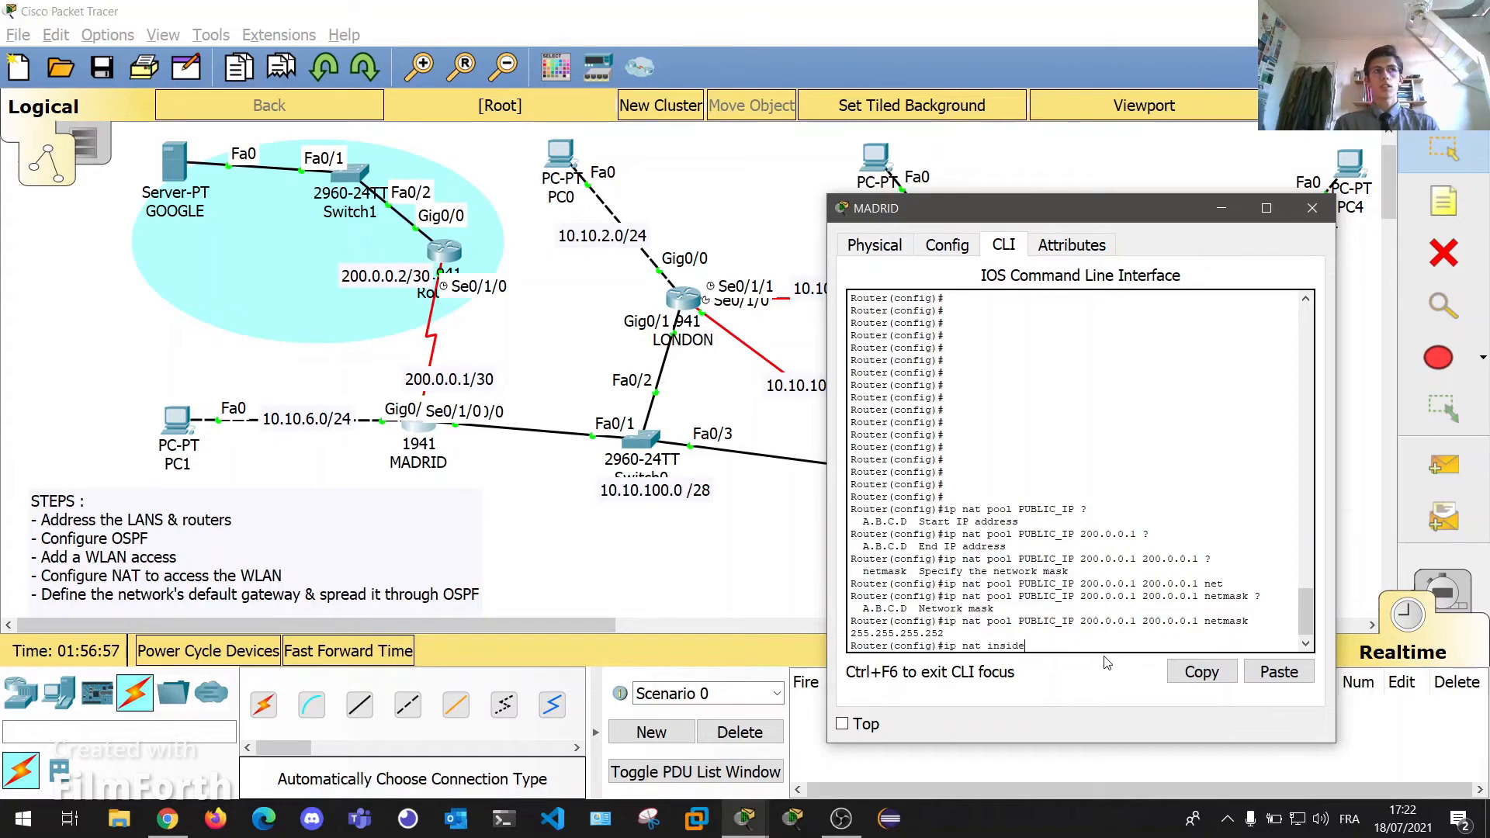
{"action": "type", "text": " source li"}
{"action": "key", "text": "Tab"}
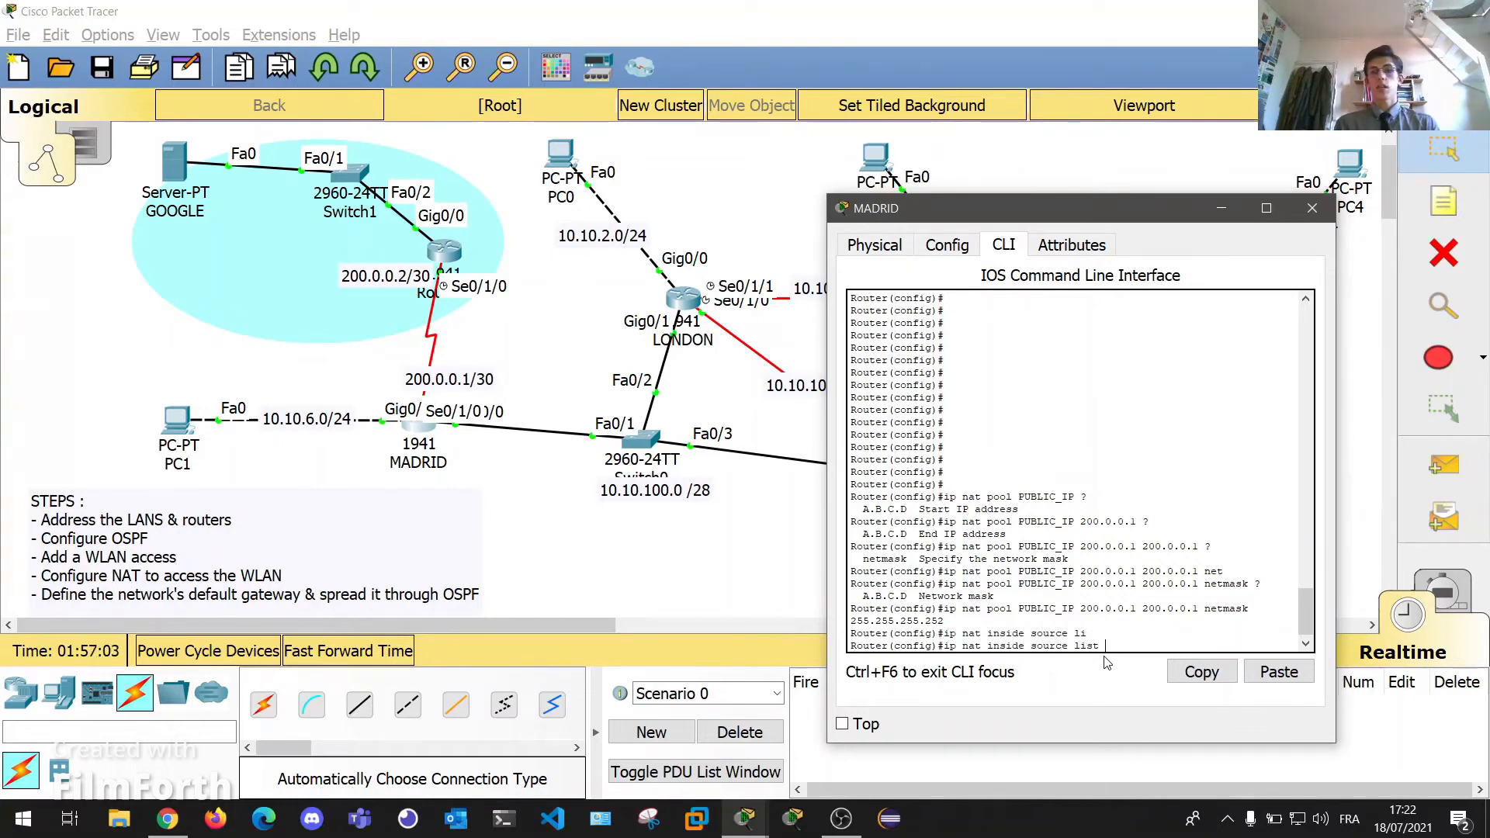
{"action": "type", "text": "NA"}
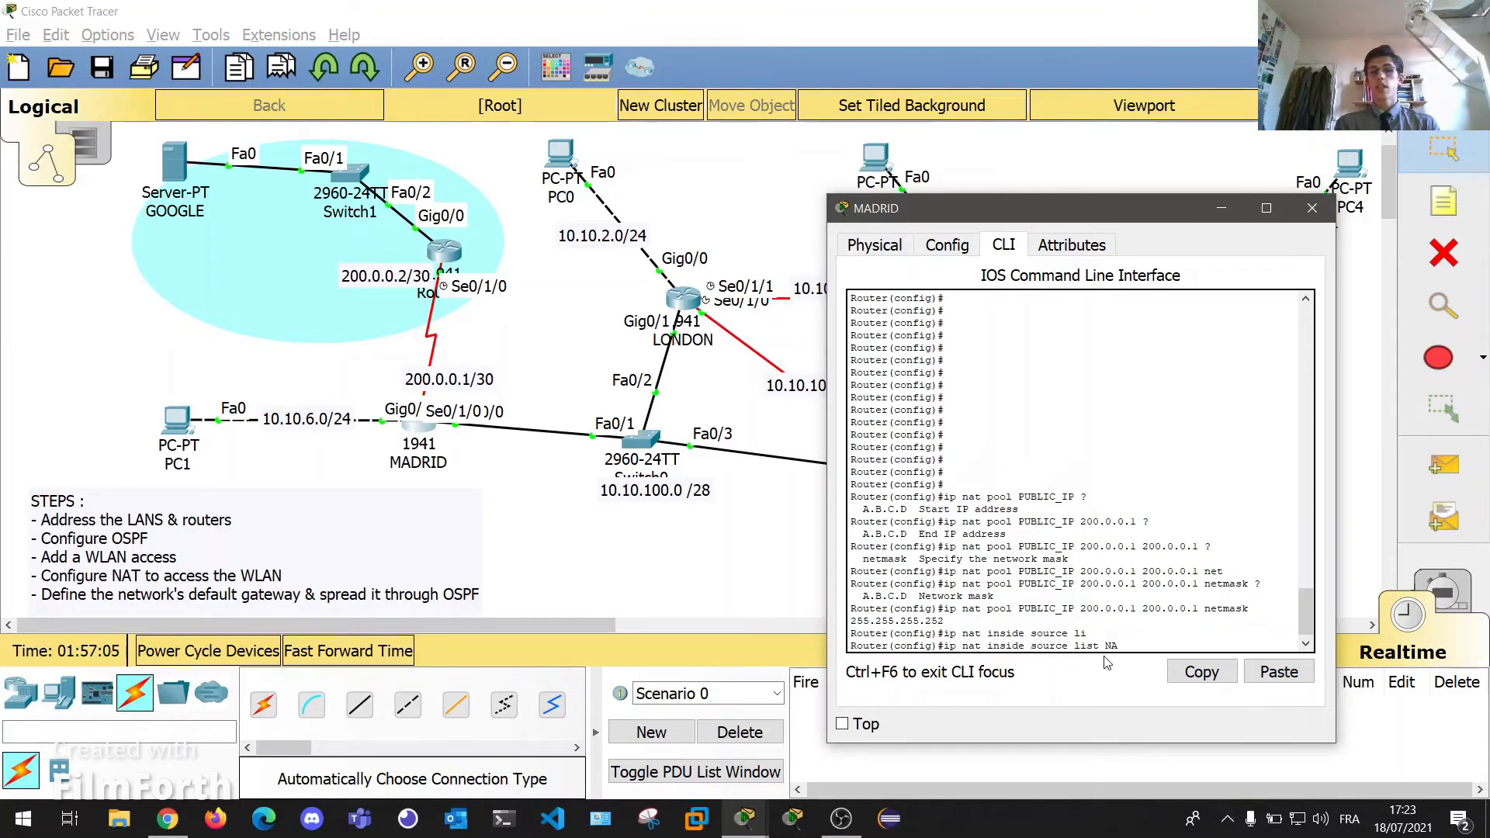
{"action": "type", "text": "T pool"}
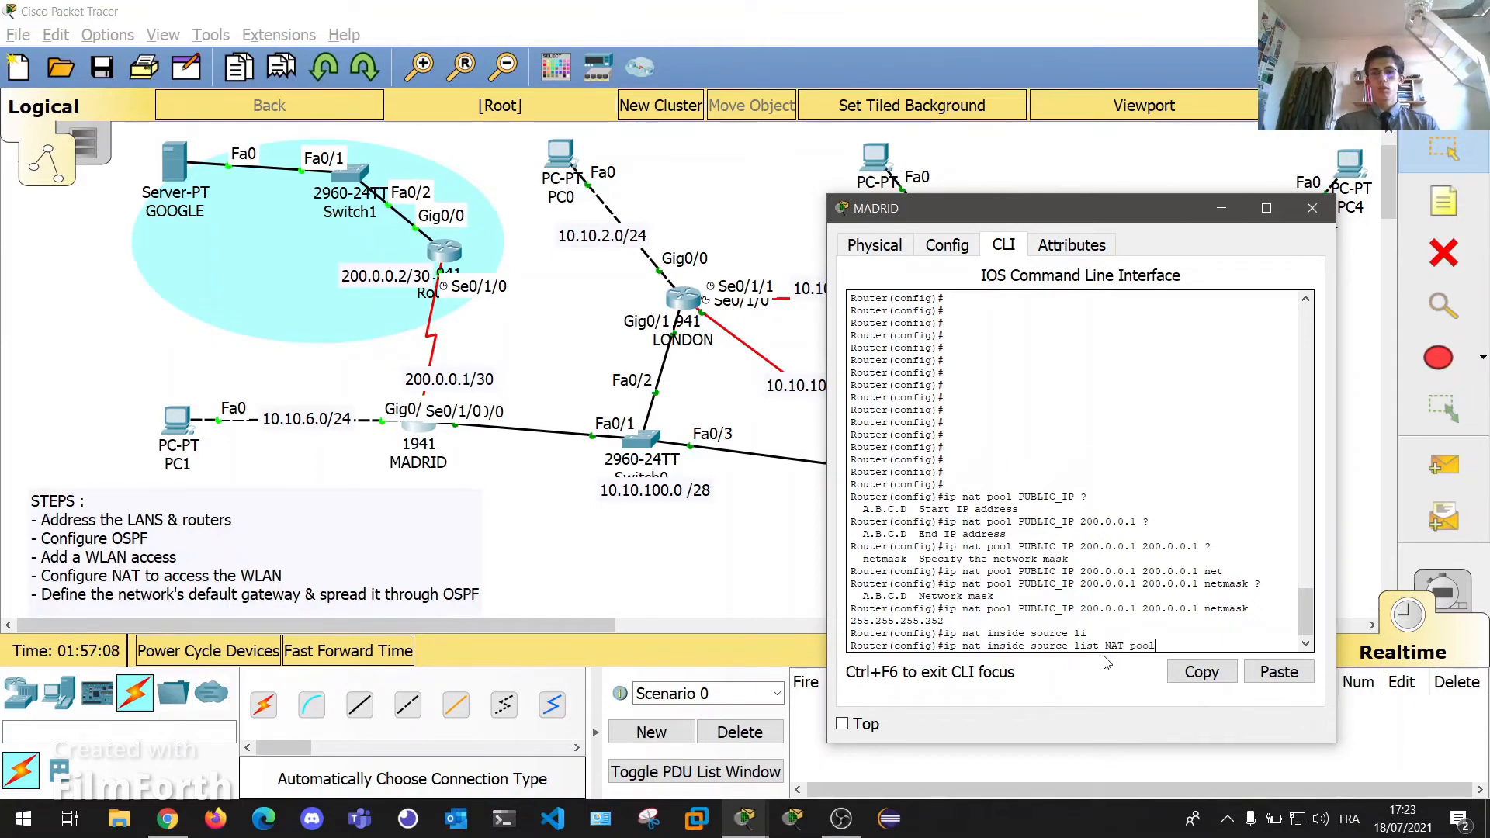
{"action": "key", "text": "Tab"}
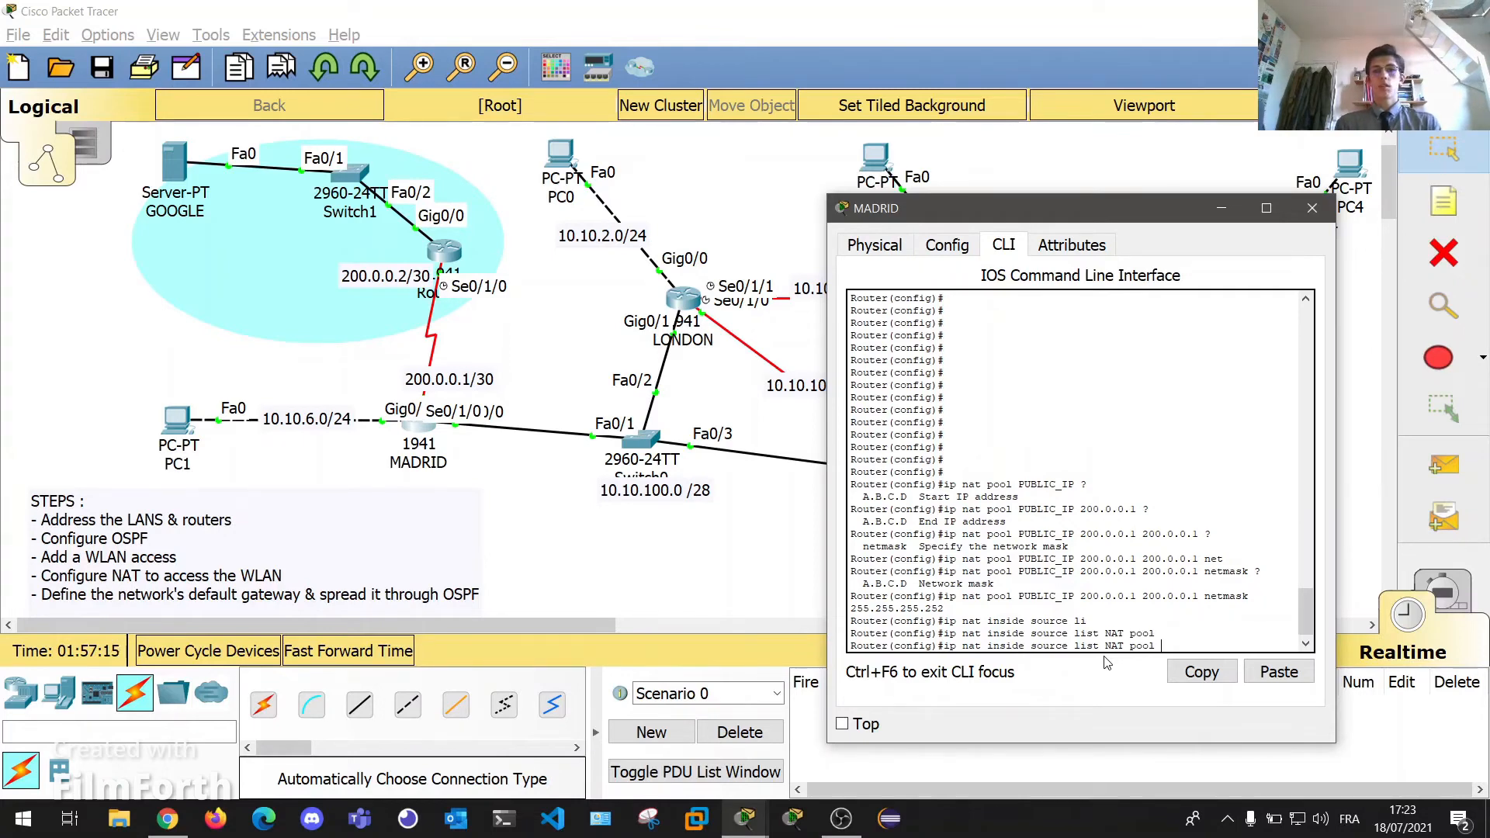
{"action": "type", "text": "PUBLIC_IP"}
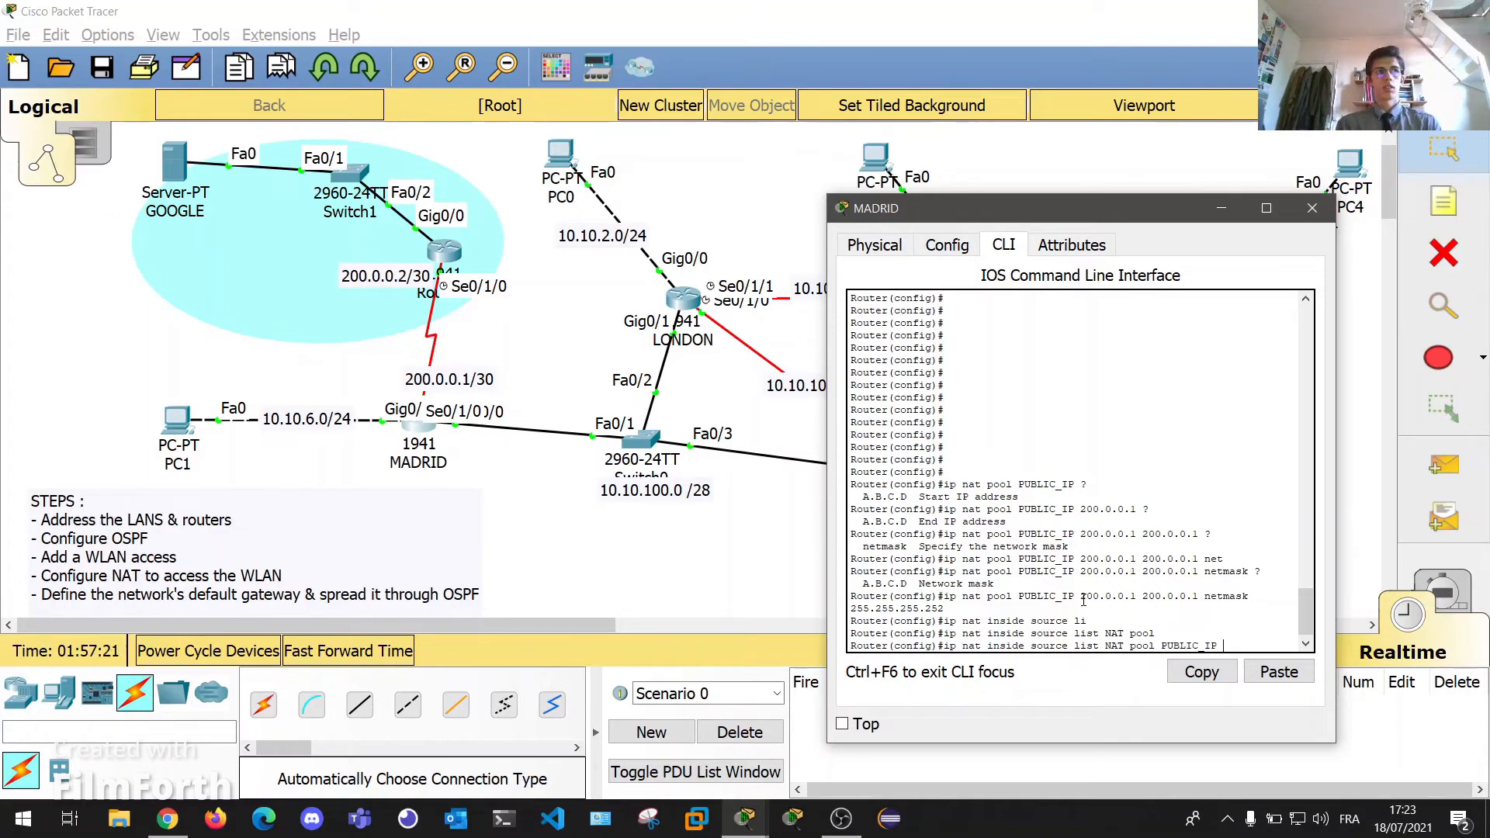
{"action": "type", "text": " ?"}
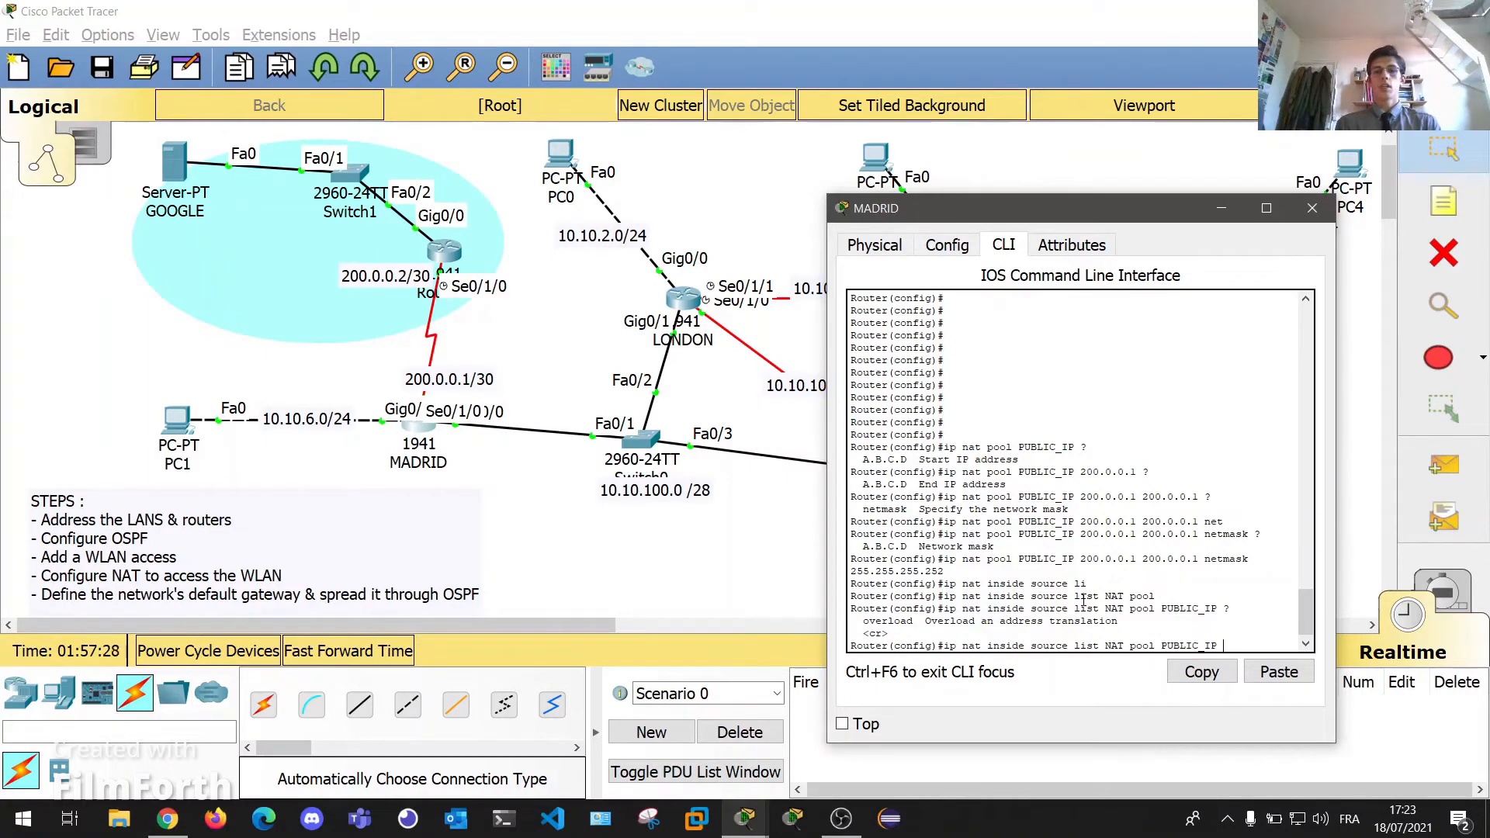
{"action": "type", "text": "over"}
{"action": "key", "text": "Tab"}
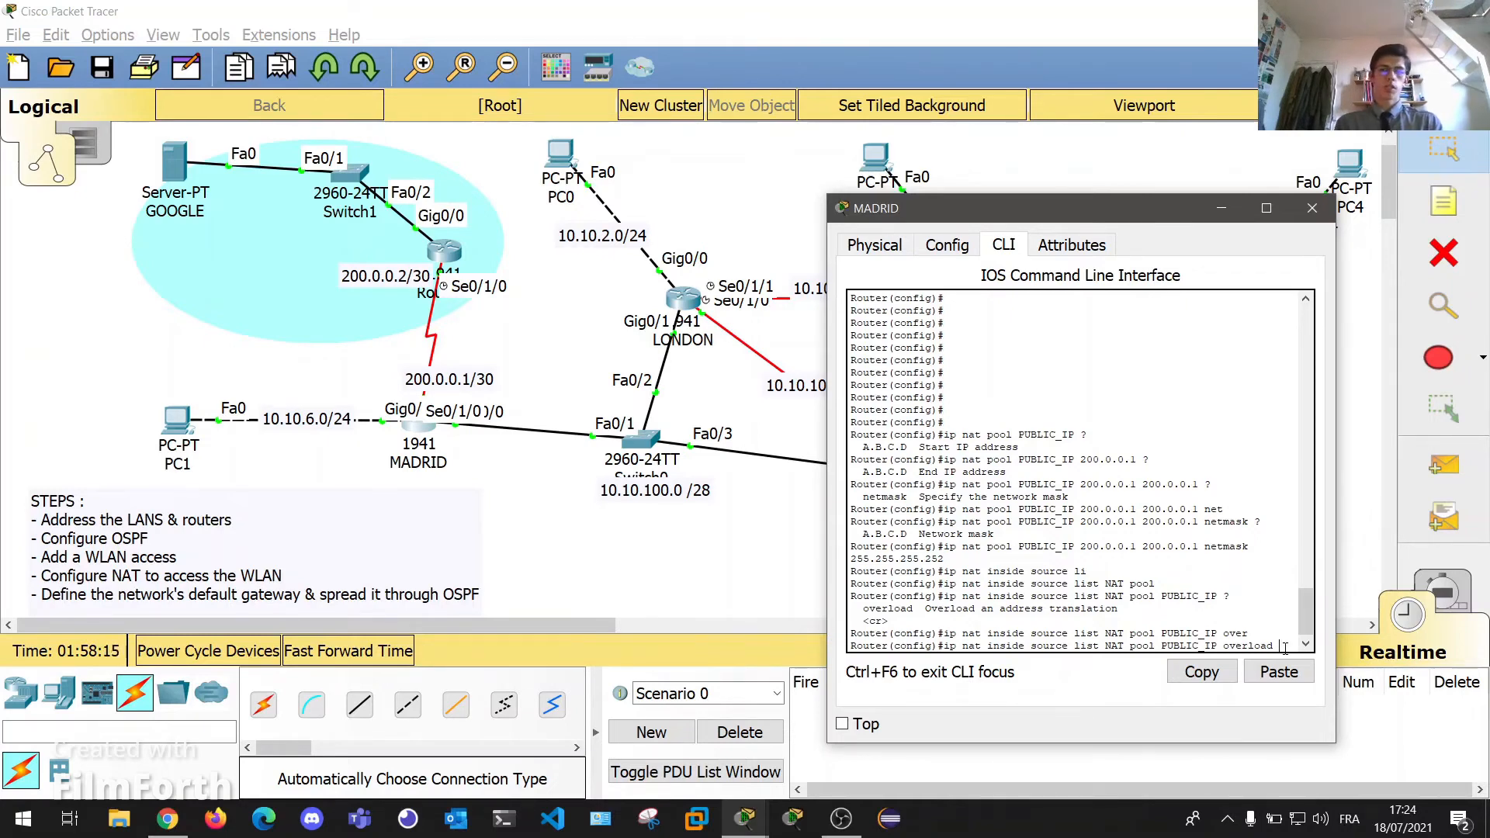
{"action": "key", "text": "Return"}
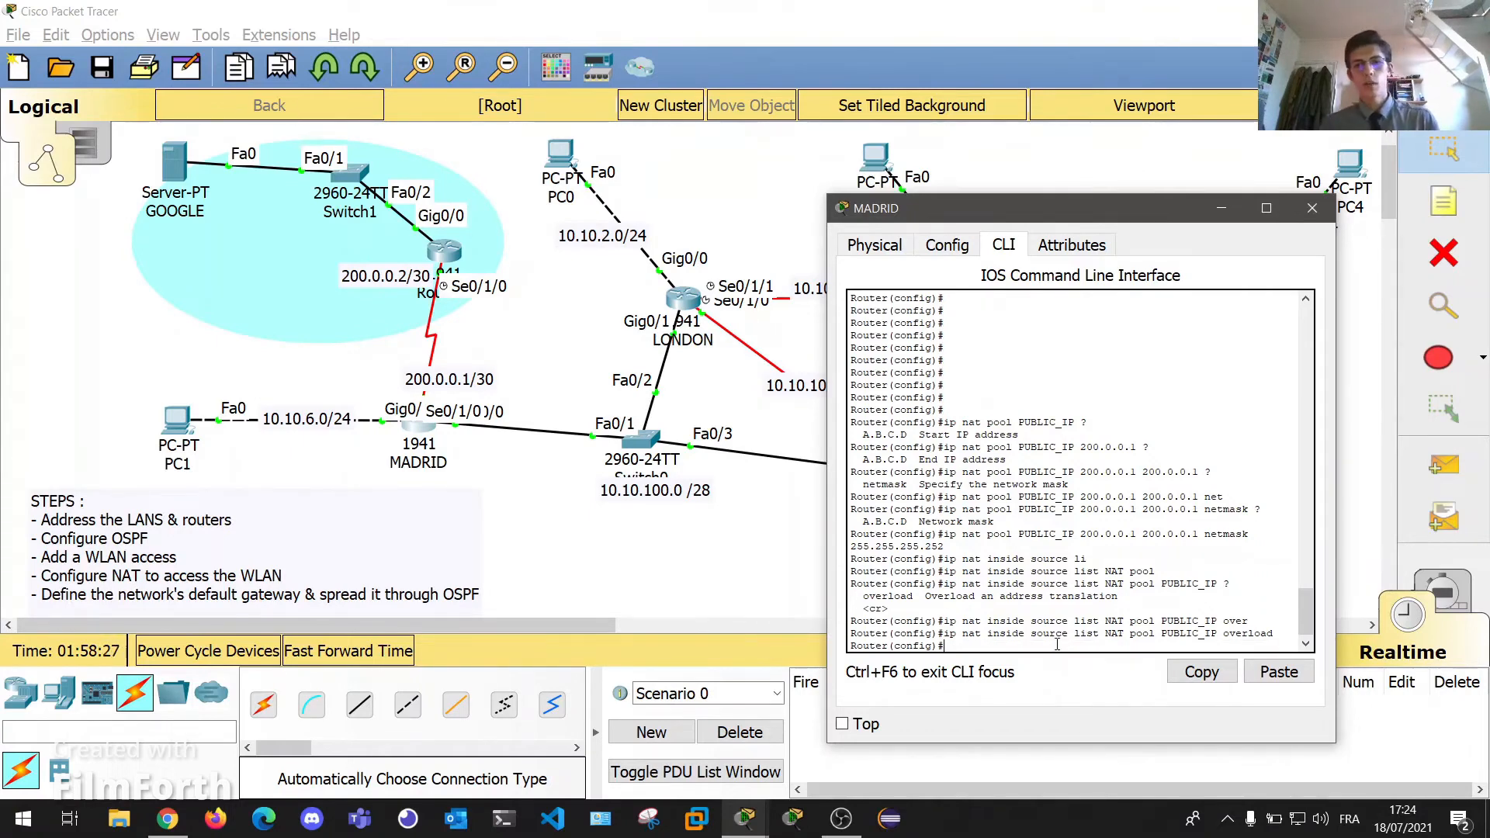
{"action": "key", "text": "Return"}
{"action": "key", "text": "Return"}
{"action": "key", "text": "Return"}
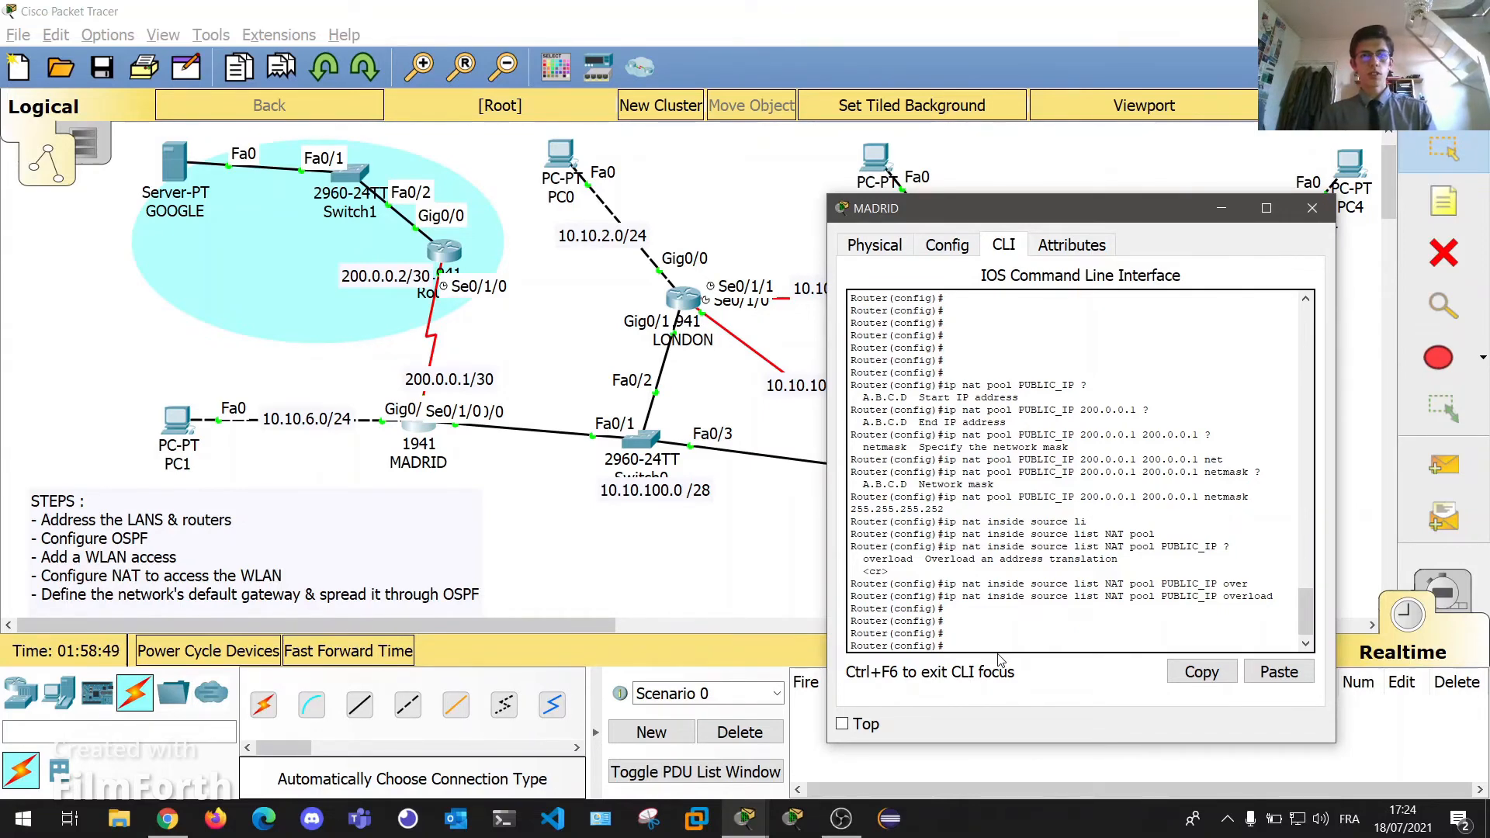
Mark MADRID's serial 0/1/0 interface as ip nat outside.
{"action": "type", "text": "int"}
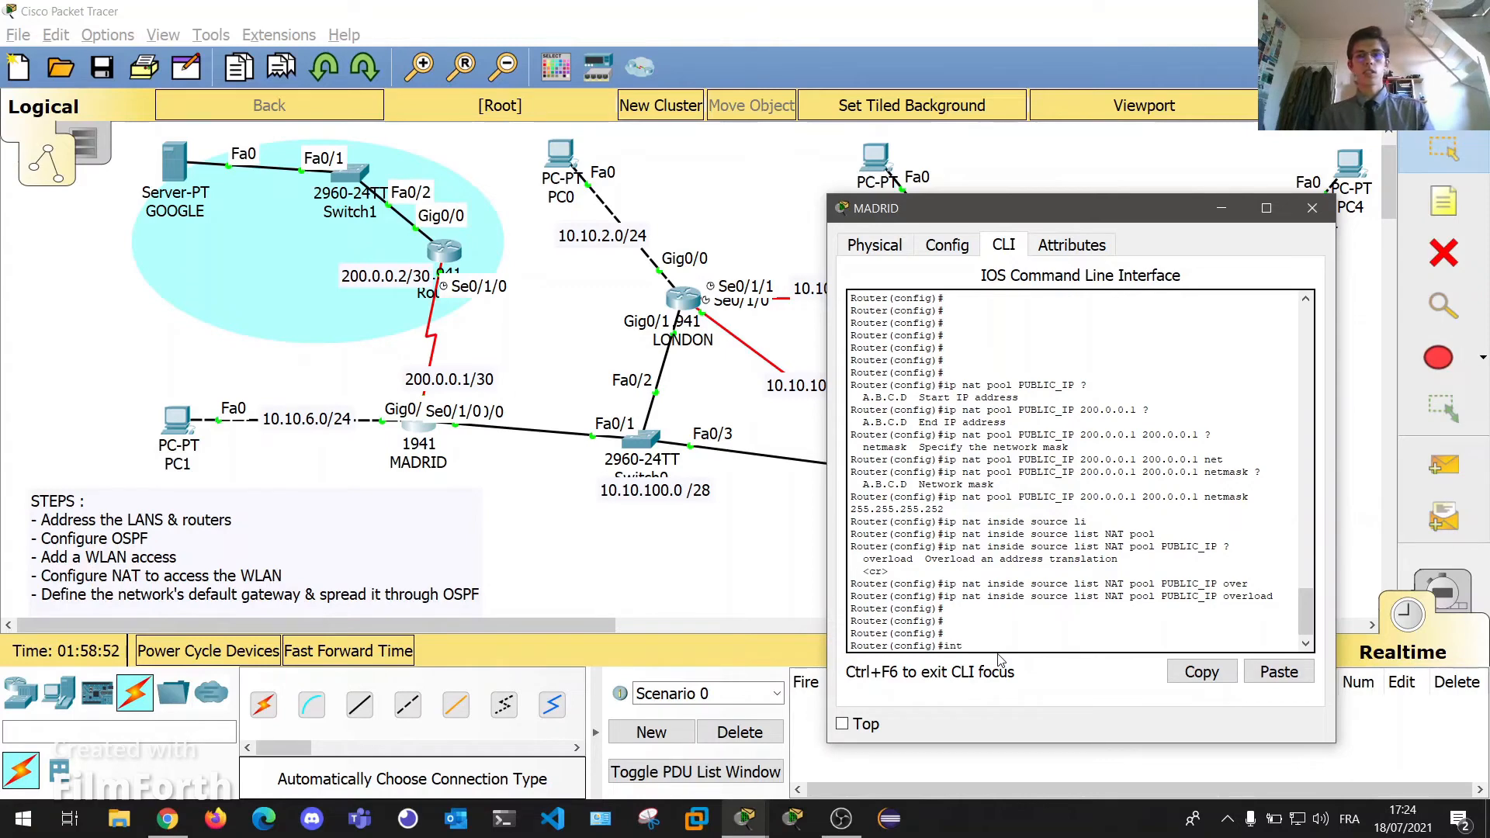
{"action": "type", "text": " se 0/1/0"}
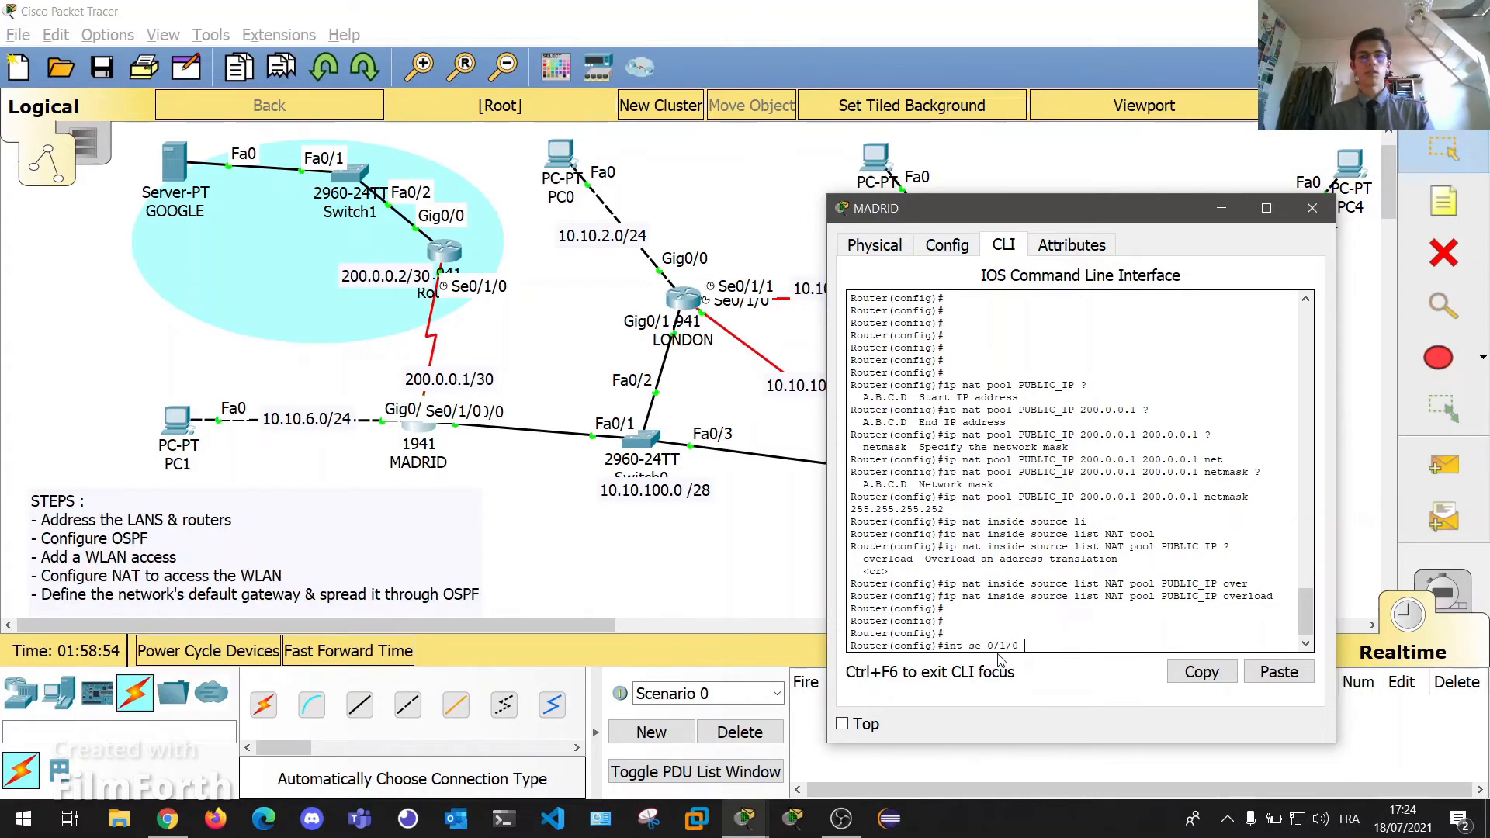
{"action": "key", "text": "Tab"}
{"action": "key", "text": "Return"}
{"action": "type", "text": "ip nat"}
{"action": "key", "text": "Tab"}
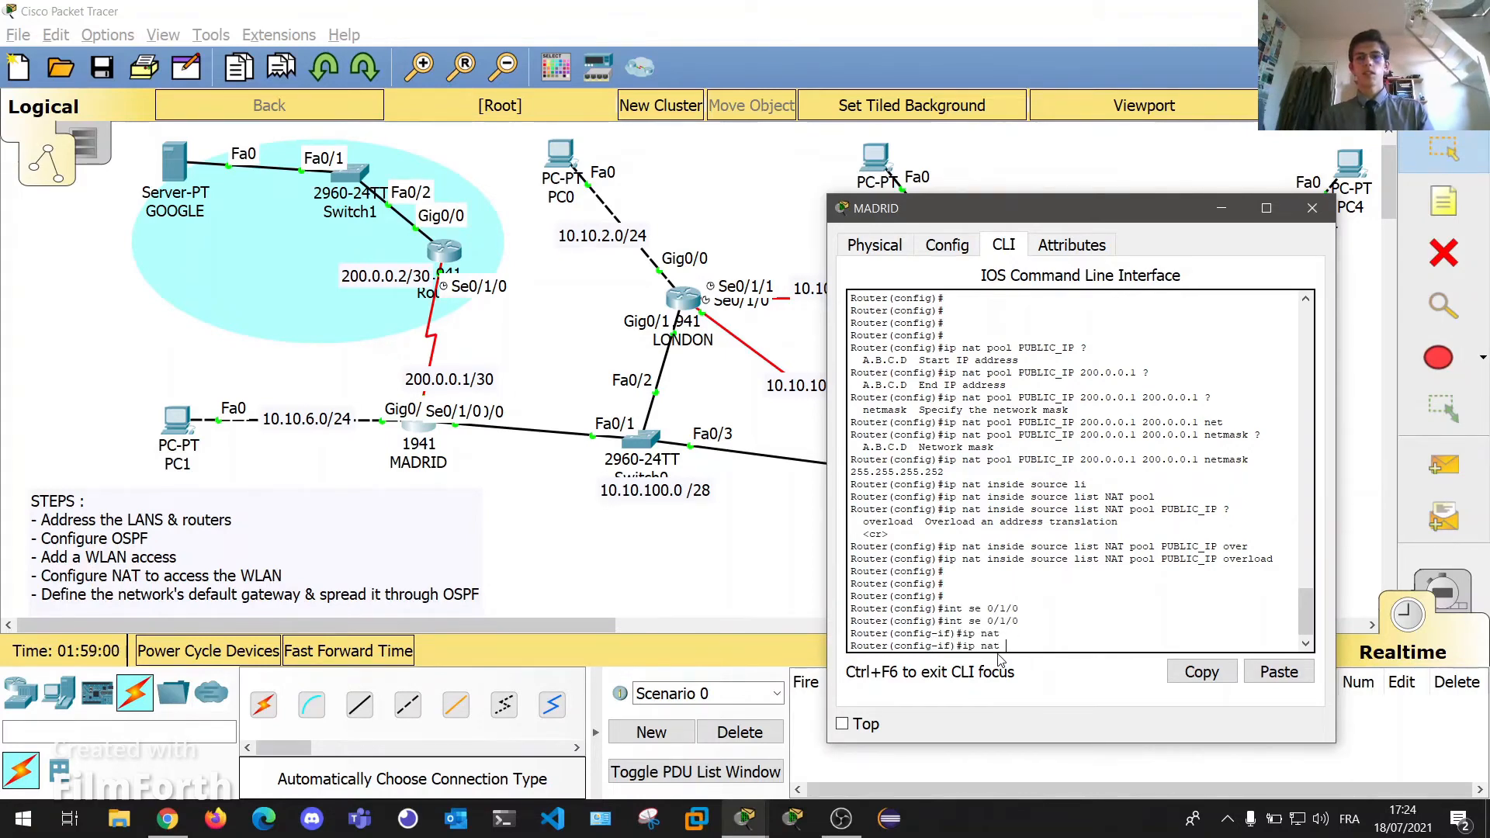
{"action": "type", "text": "outside"}
{"action": "key", "text": "Return"}
{"action": "key", "text": "Return"}
{"action": "key", "text": "Return"}
{"action": "key", "text": "Return"}
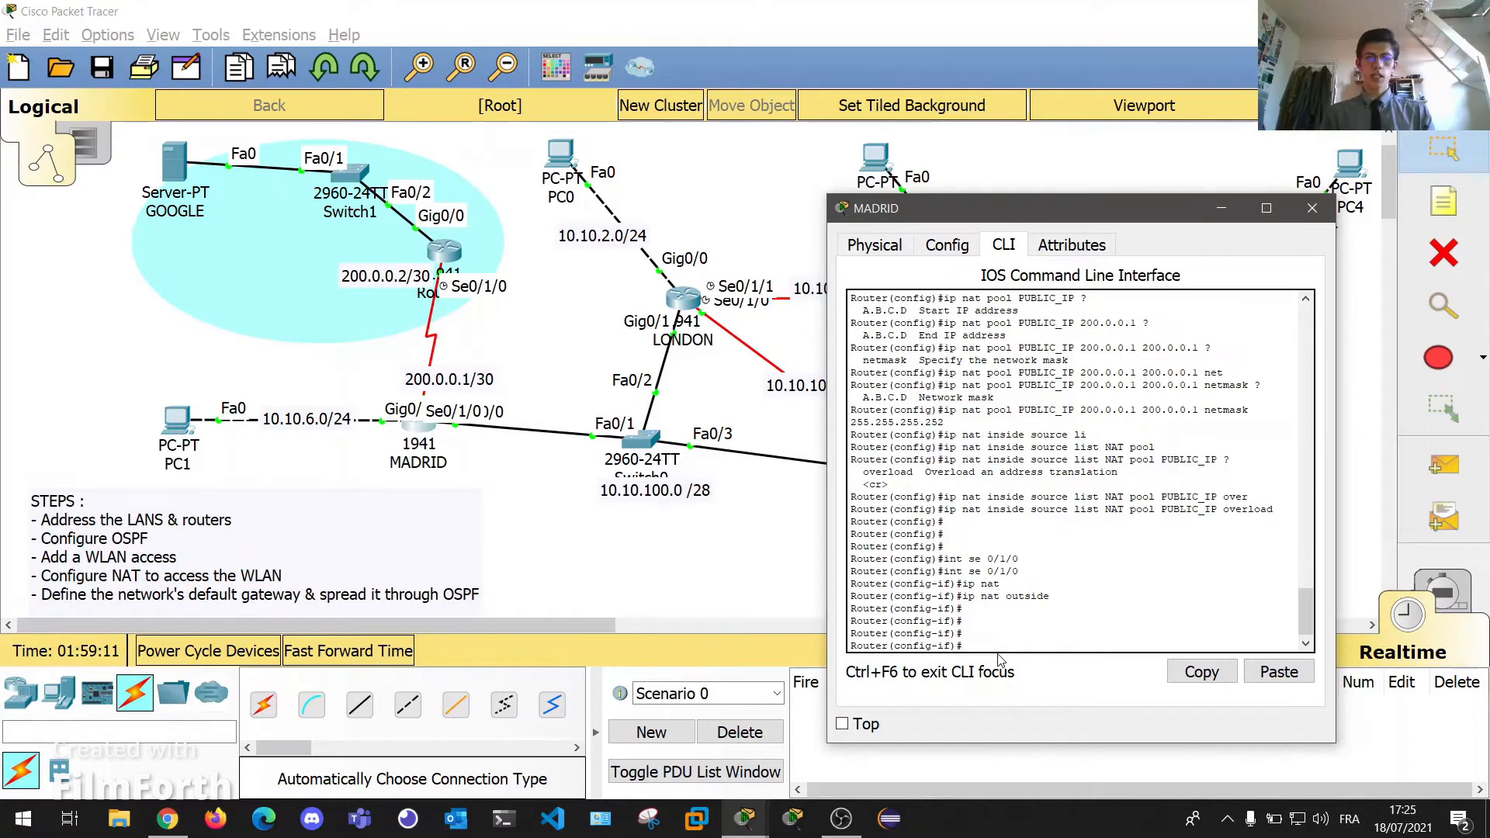
Set ip nat inside on MADRID's gig0/1 and gig0/0 interfaces.
{"action": "type", "text": "int gig0"}
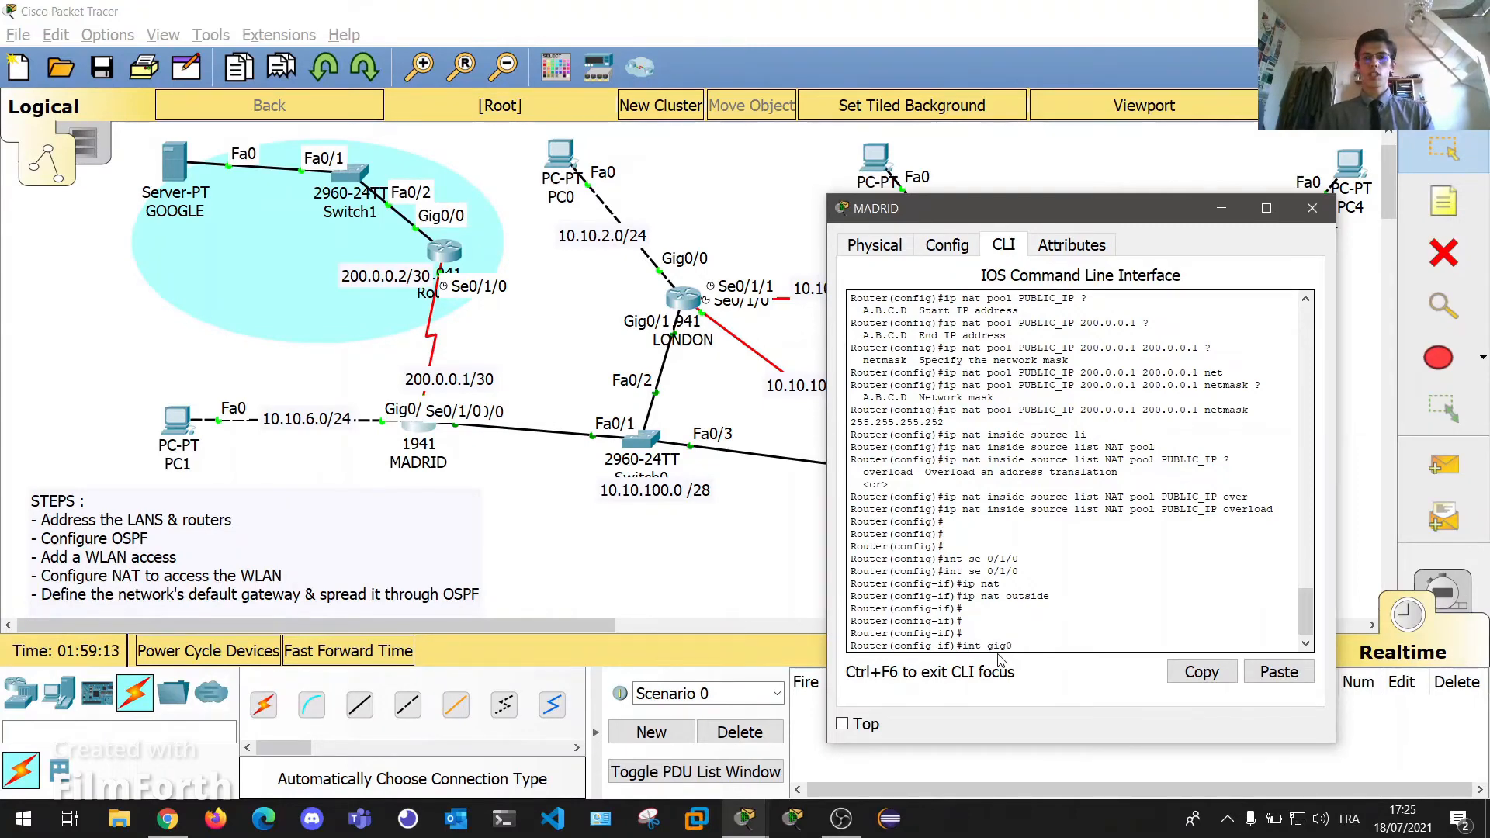
{"action": "type", "text": "/1"}
{"action": "key", "text": "Return"}
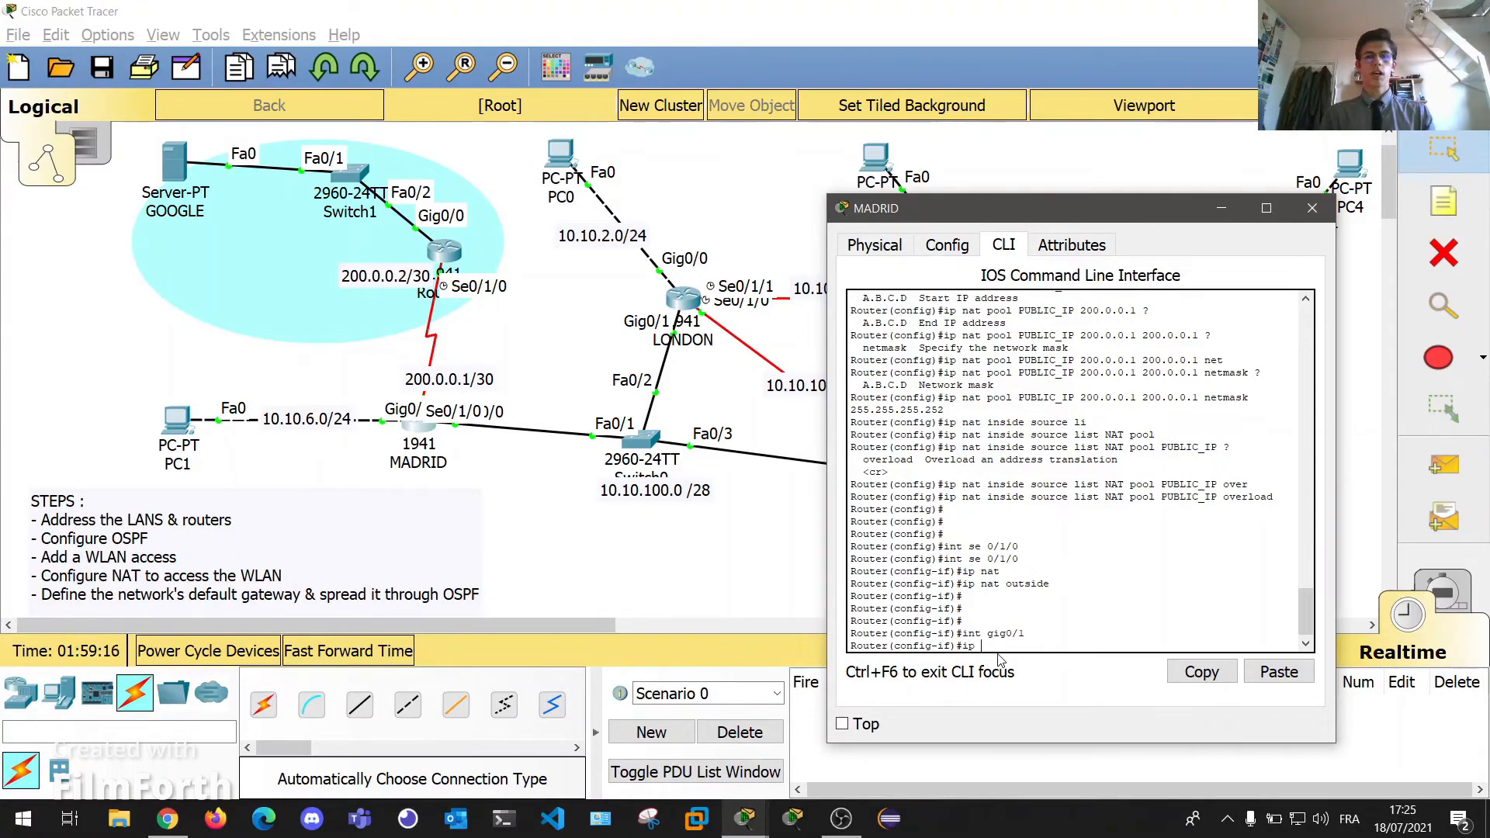
{"action": "type", "text": "ip nat i"}
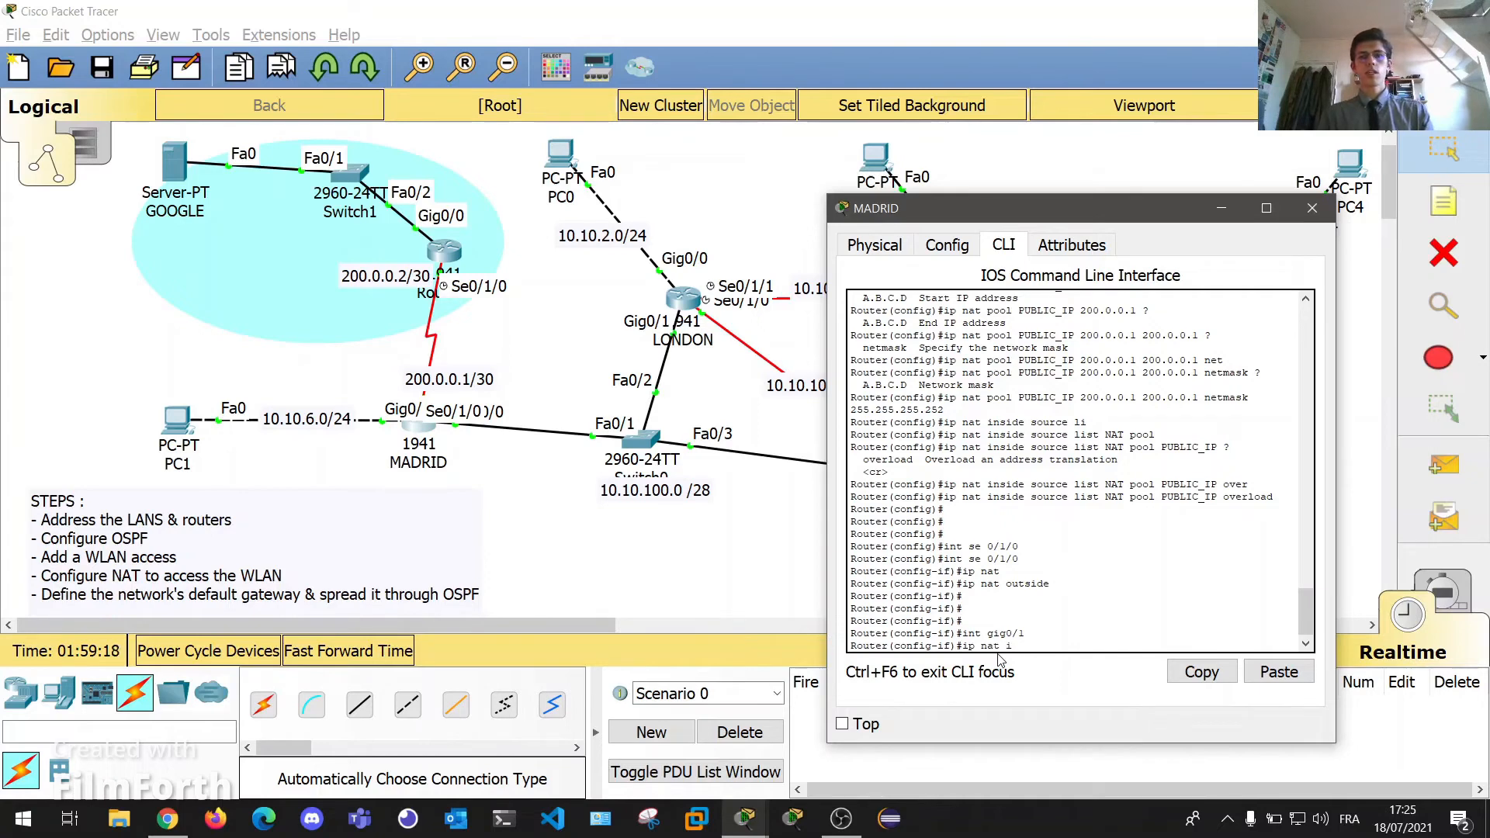
{"action": "type", "text": "nside"}
{"action": "key", "text": "Return"}
{"action": "type", "text": "int gig0/"}
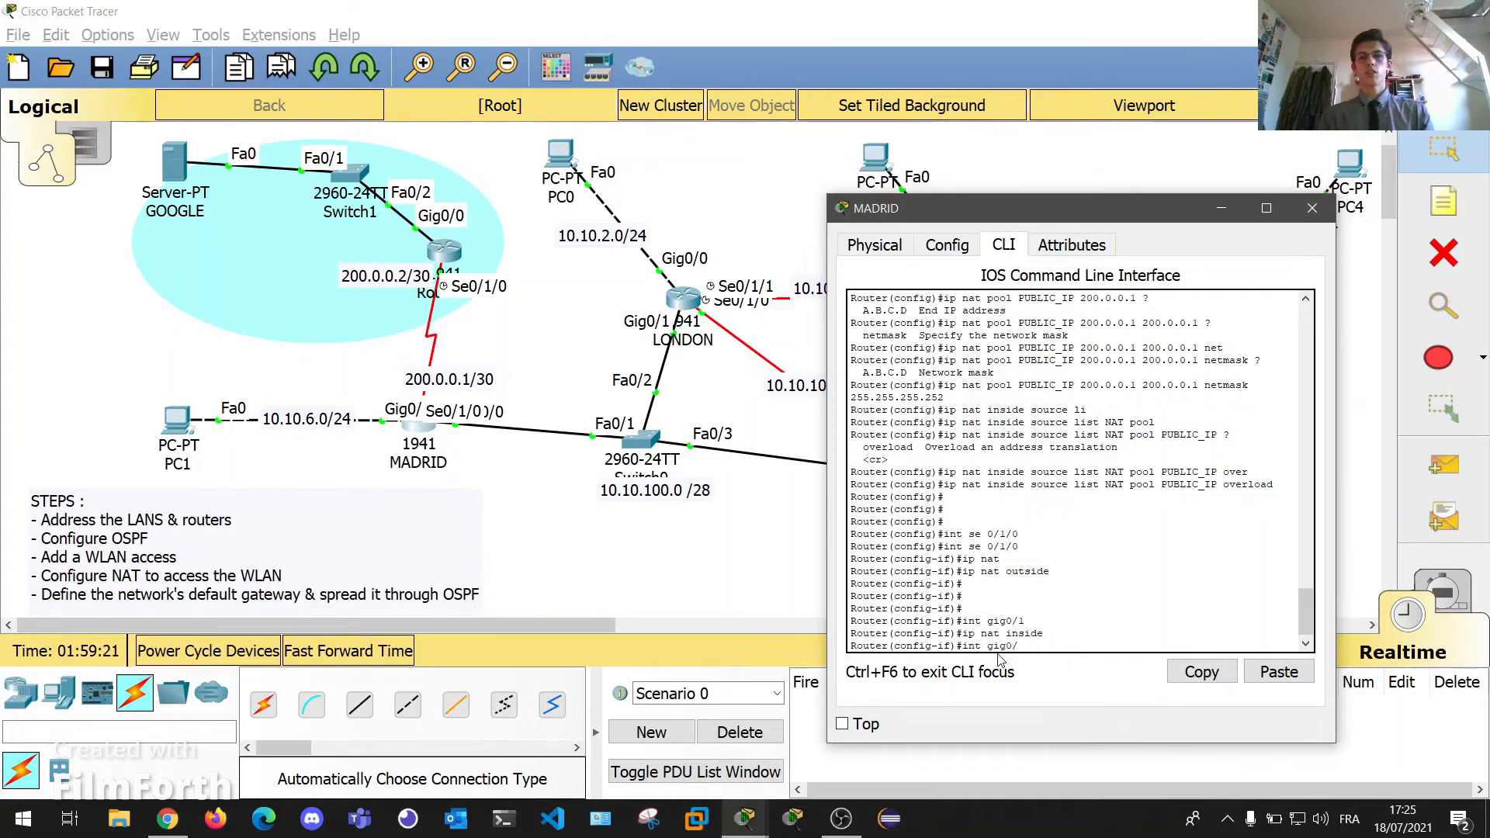
{"action": "type", "text": "0"}
{"action": "key", "text": "Return"}
{"action": "type", "text": "ip"}
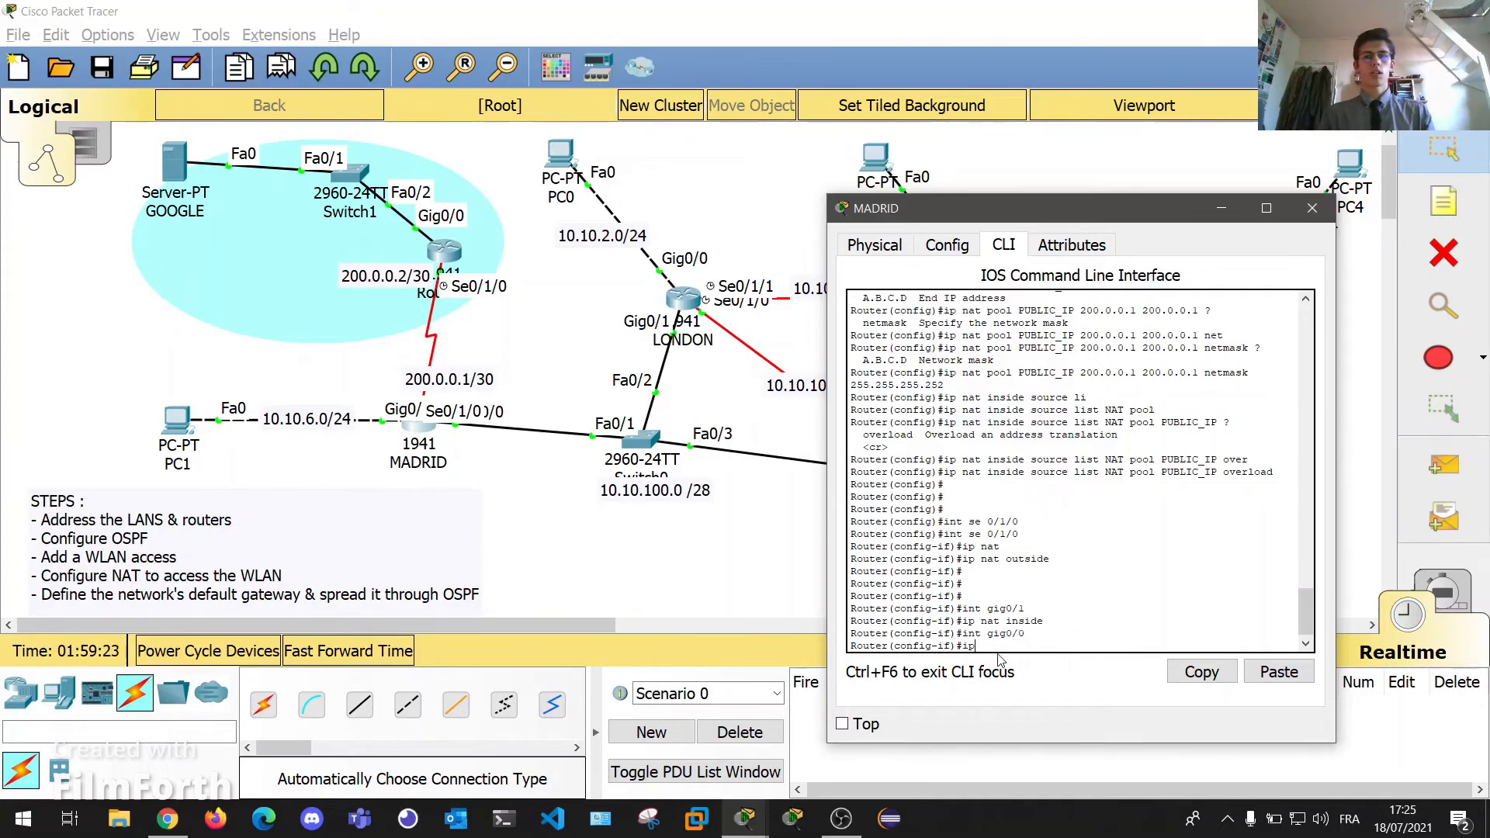
{"action": "type", "text": " nat inside"}
{"action": "key", "text": "Return"}
{"action": "key", "text": "Return"}
{"action": "key", "text": "Return"}
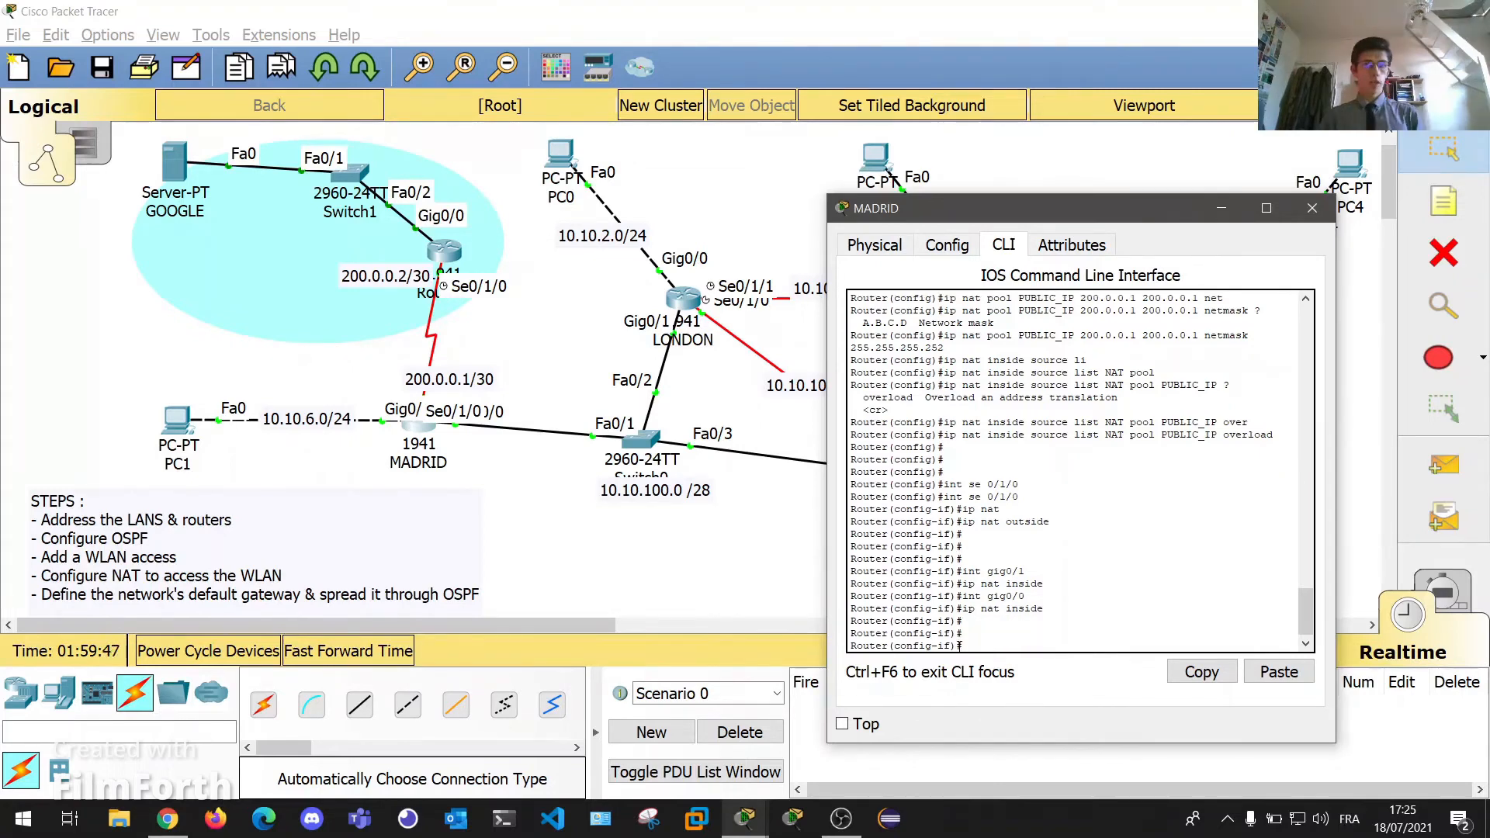
{"action": "key", "text": "Return"}
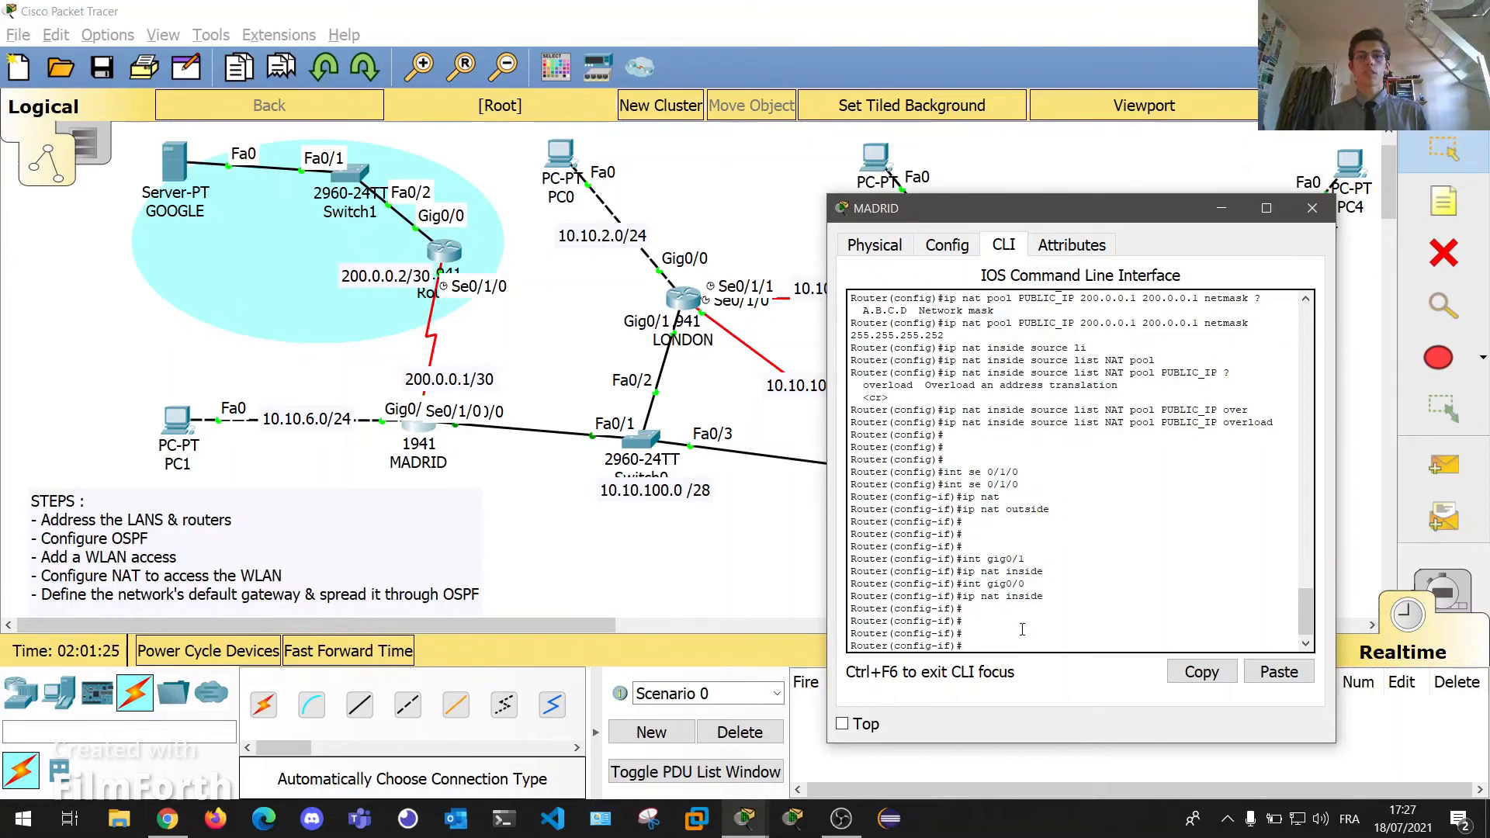
{"action": "key", "text": "Return"}
{"action": "key", "text": "Return"}
{"action": "key", "text": "Return"}
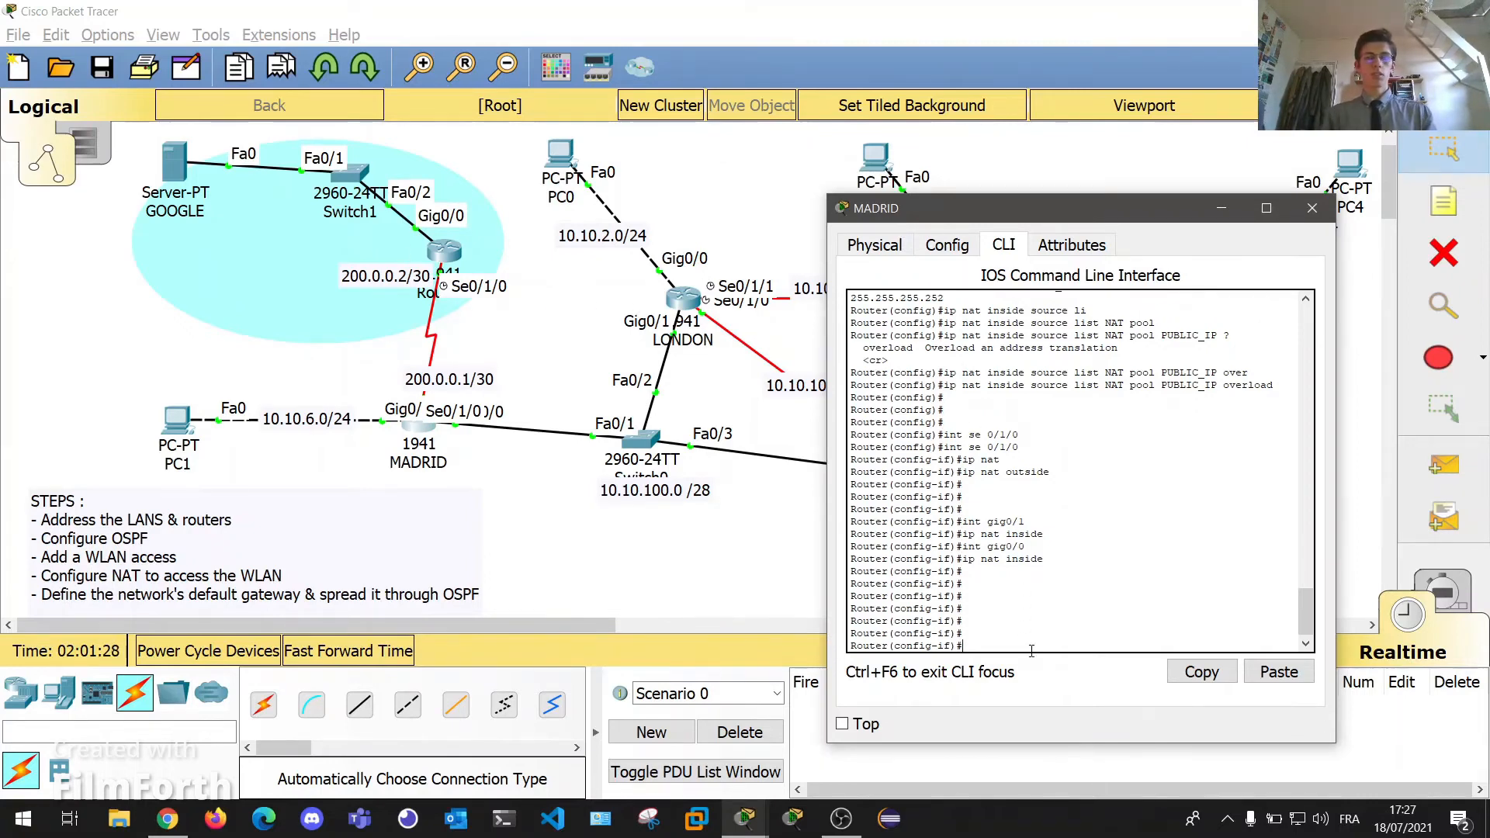
Exit interface mode, start router ospf 10, and type network 200.0.0.0 0.0.0.3 area 0.
{"action": "type", "text": "router"}
{"action": "key", "text": "BackSpace"}
{"action": "key", "text": "BackSpace"}
{"action": "key", "text": "BackSpace"}
{"action": "key", "text": "BackSpace"}
{"action": "key", "text": "BackSpace"}
{"action": "type", "text": "exit"}
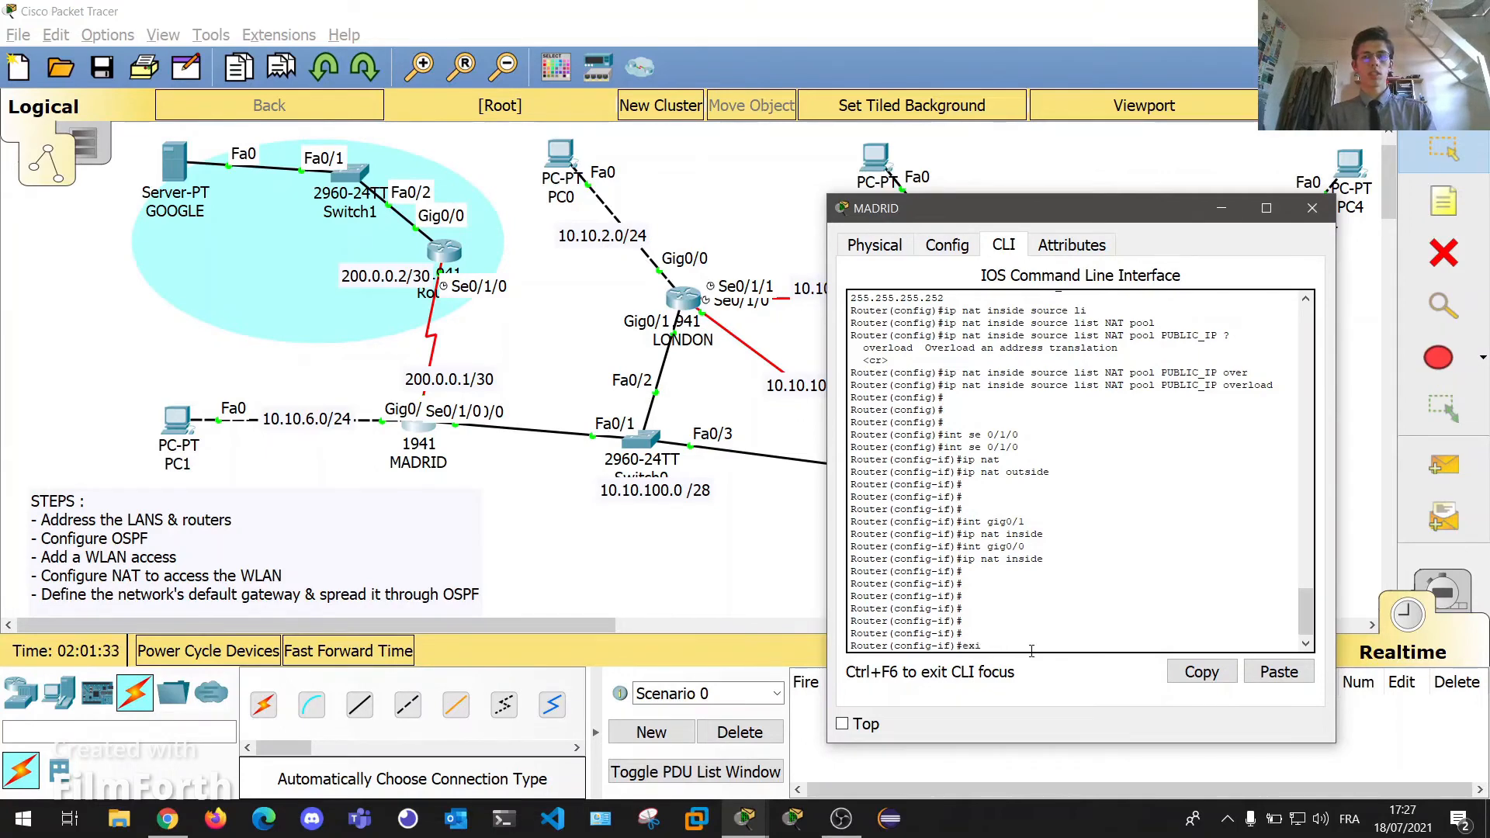
{"action": "key", "text": "Return"}
{"action": "key", "text": "Return"}
{"action": "key", "text": "Return"}
{"action": "type", "text": "ex"}
{"action": "key", "text": "BackSpace"}
{"action": "key", "text": "BackSpace"}
{"action": "type", "text": "router ospf 10"}
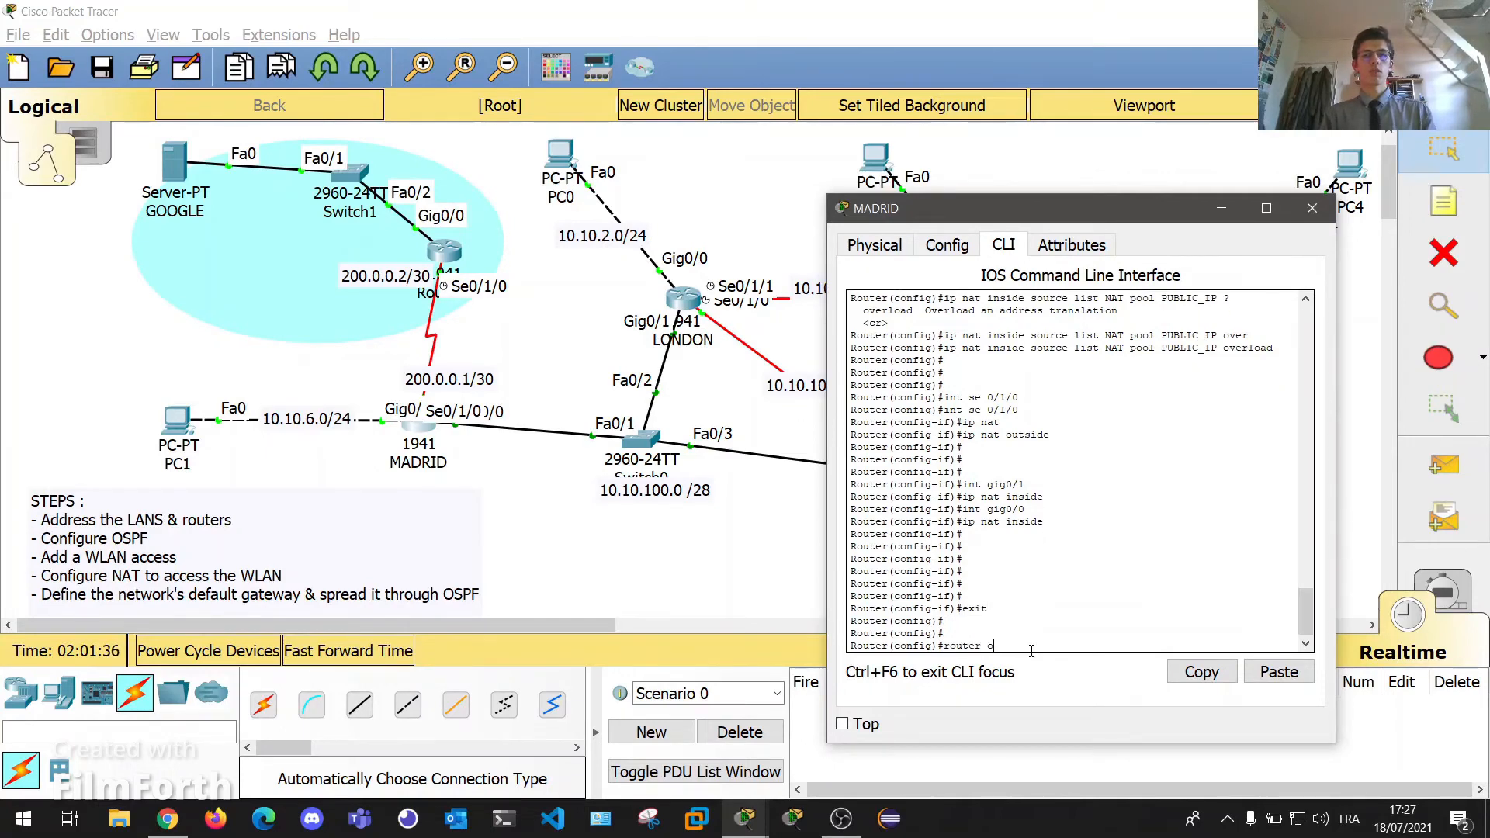
{"action": "key", "text": "Return"}
{"action": "key", "text": "Return"}
{"action": "key", "text": "Return"}
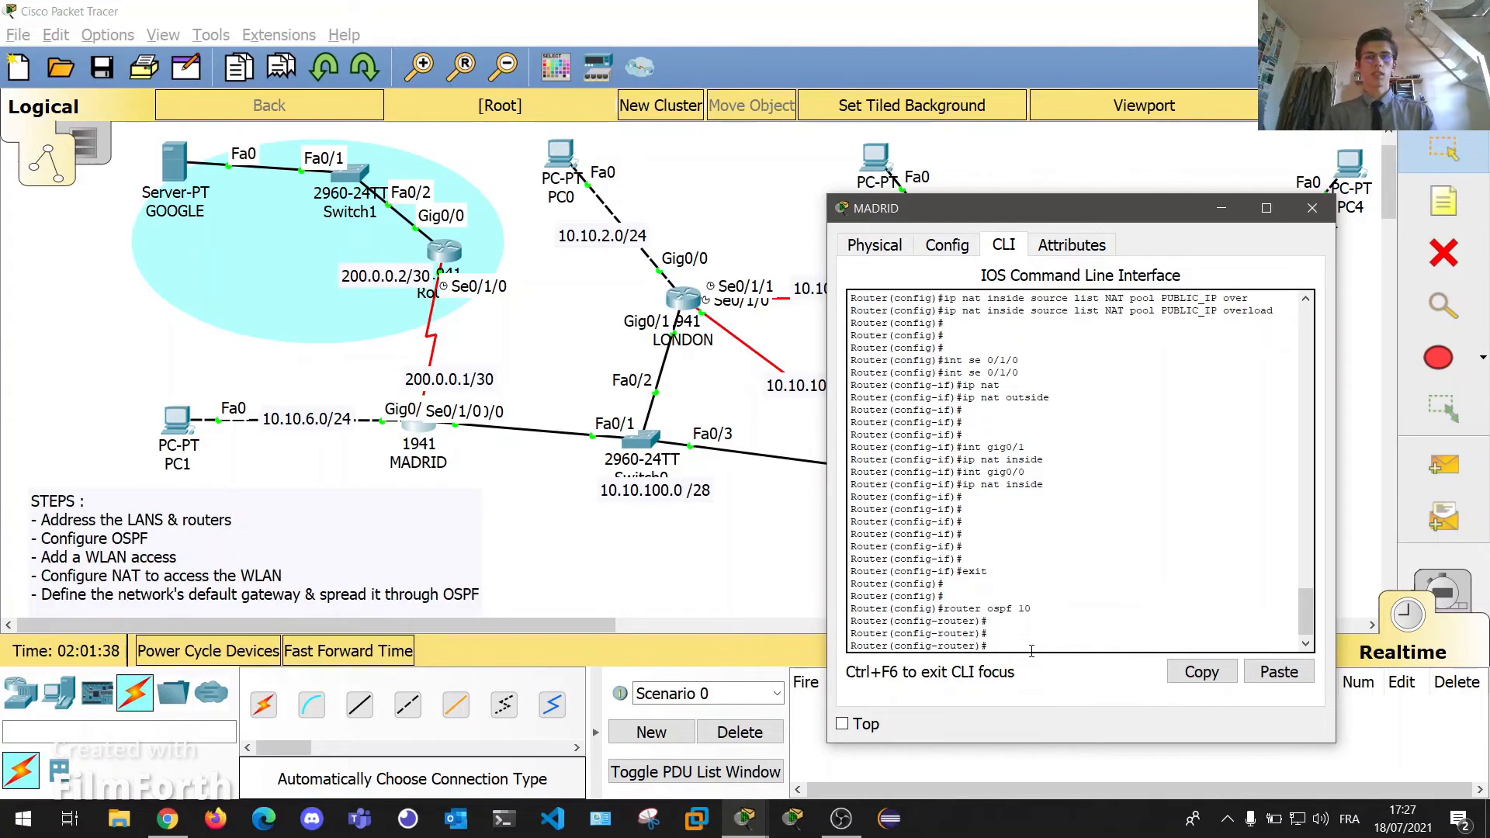
{"action": "type", "text": "network 200"}
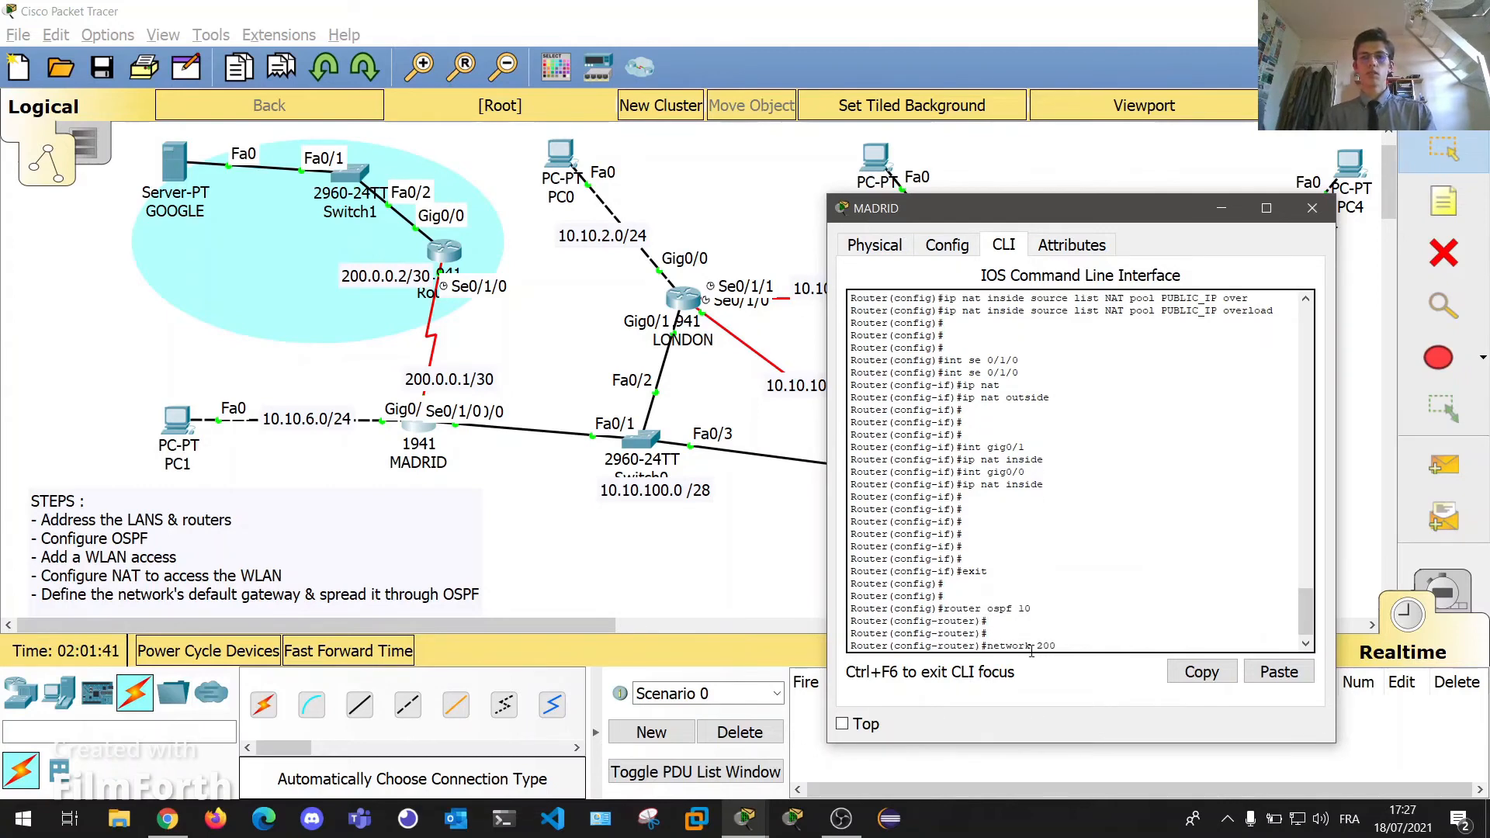
{"action": "type", "text": ".0.0."}
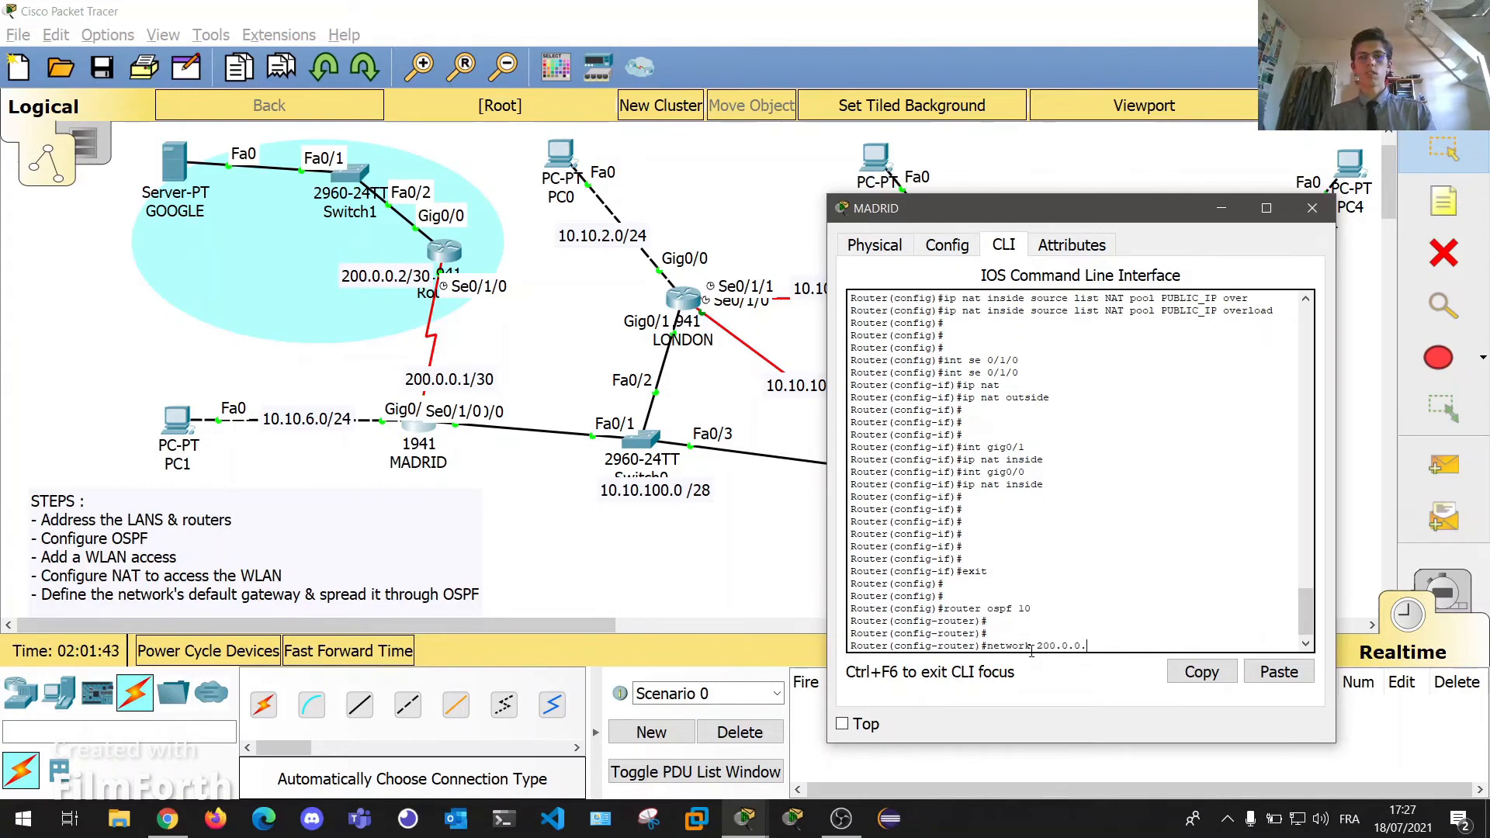
{"action": "type", "text": "00"}
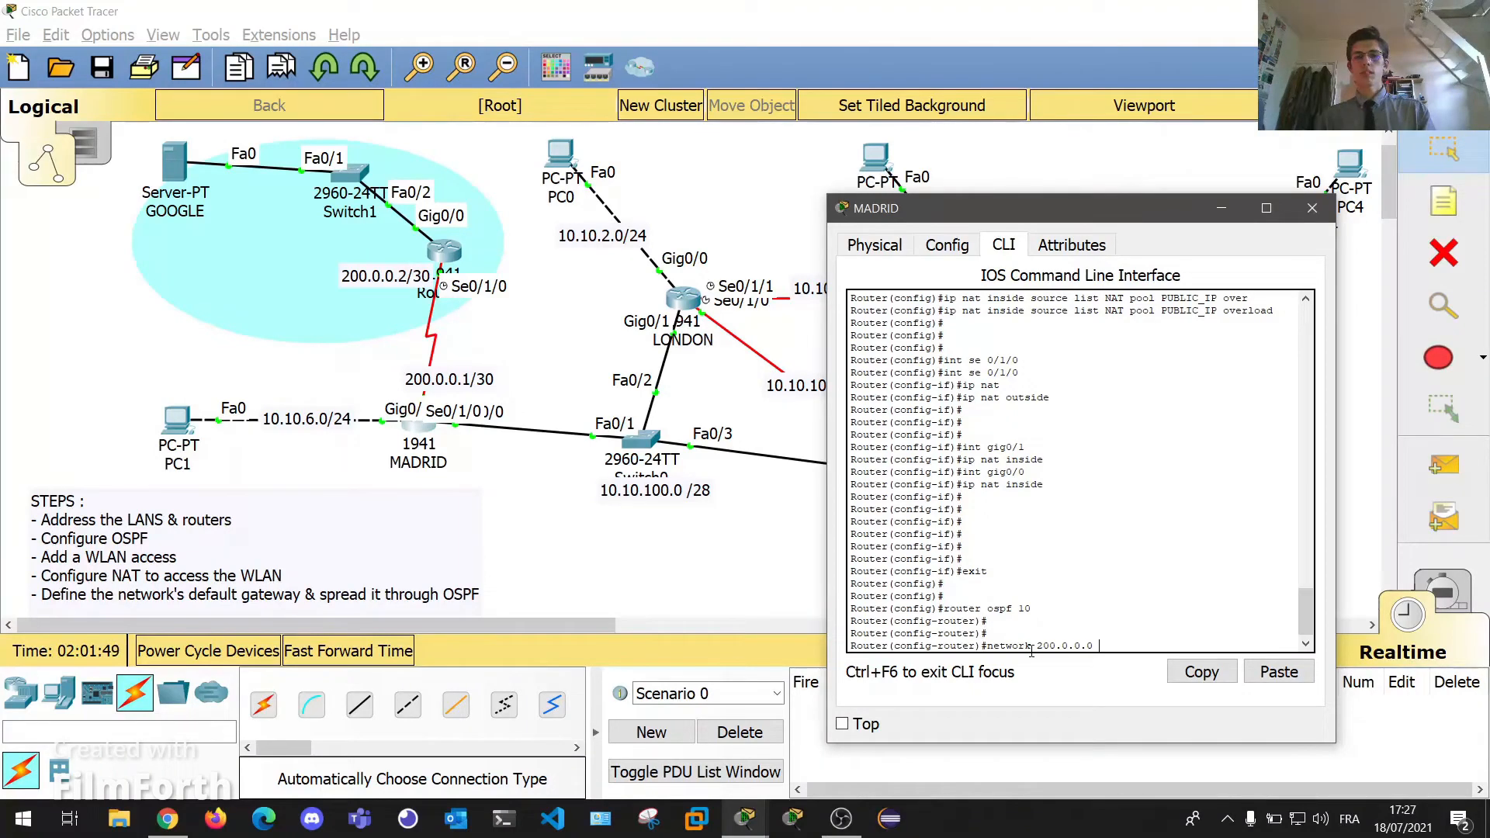
{"action": "type", "text": " 0.0.0.3"}
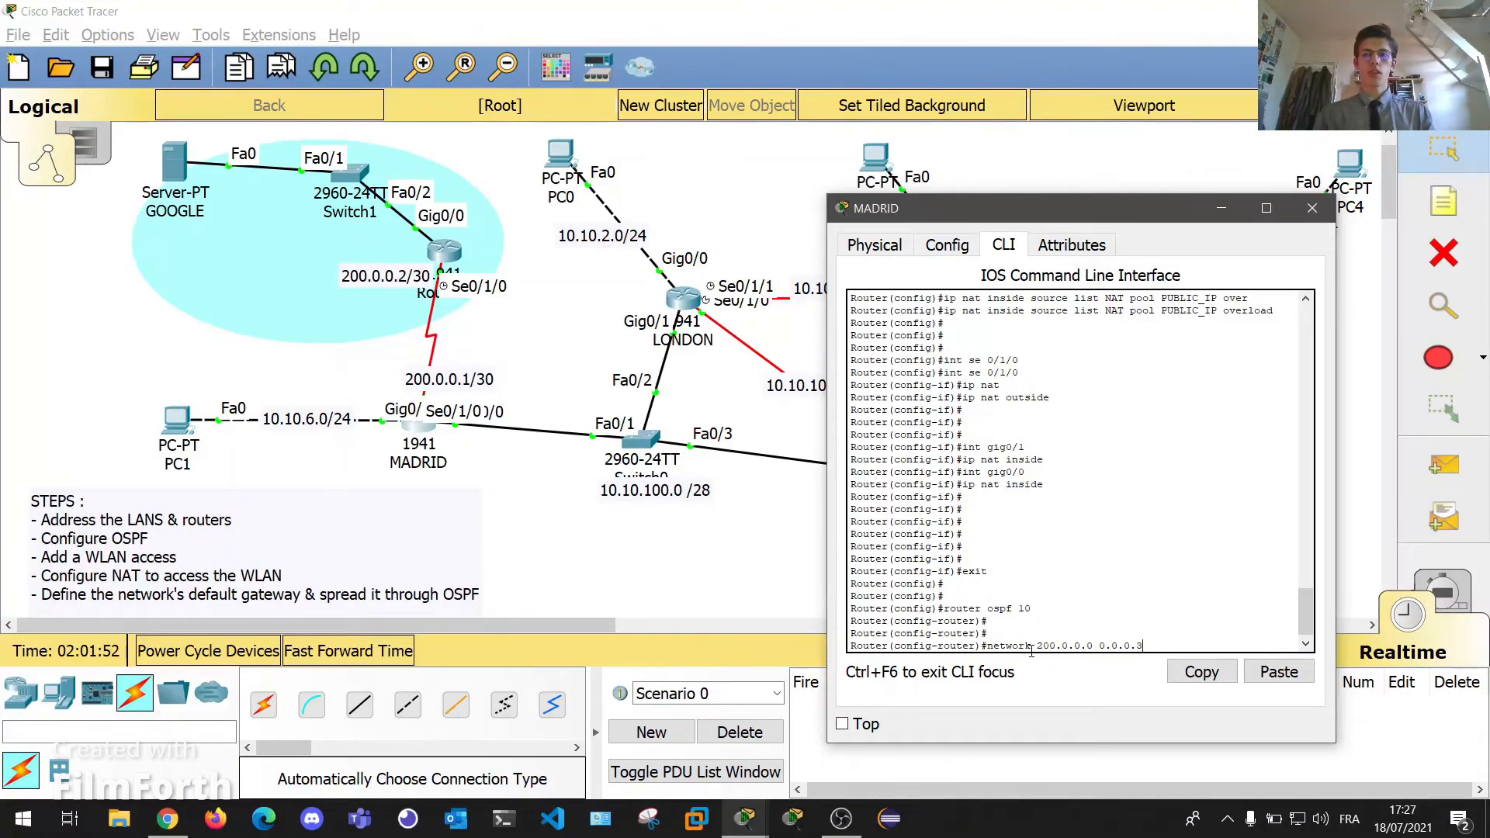
{"action": "type", "text": " area 0"}
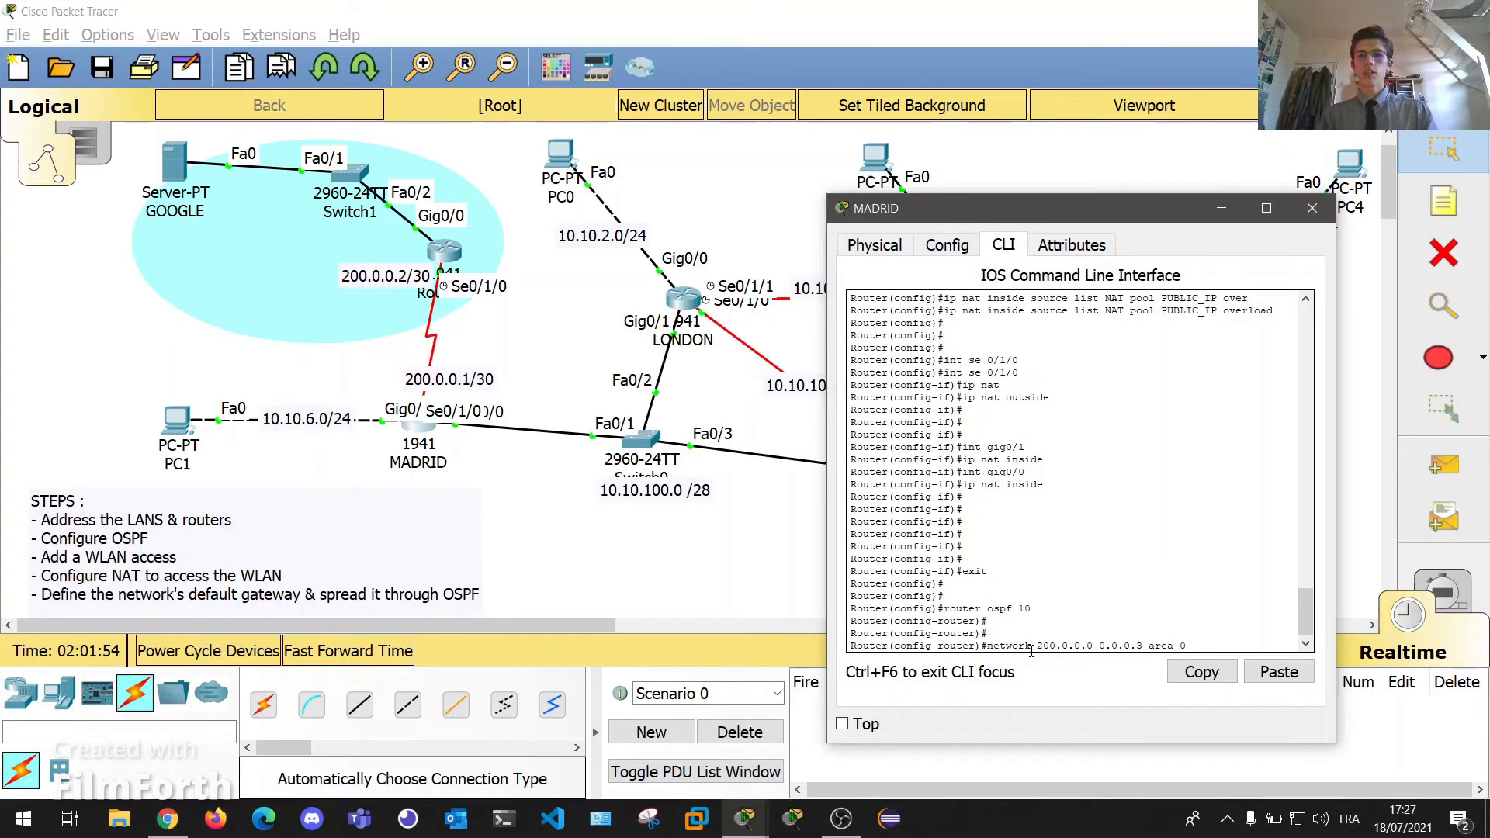
Confirm the 200.0.0.0 0.0.0.3 area 0 network and rename the upstream router to NEW YORK.
{"action": "key", "text": "Return"}
{"action": "key", "text": "Return"}
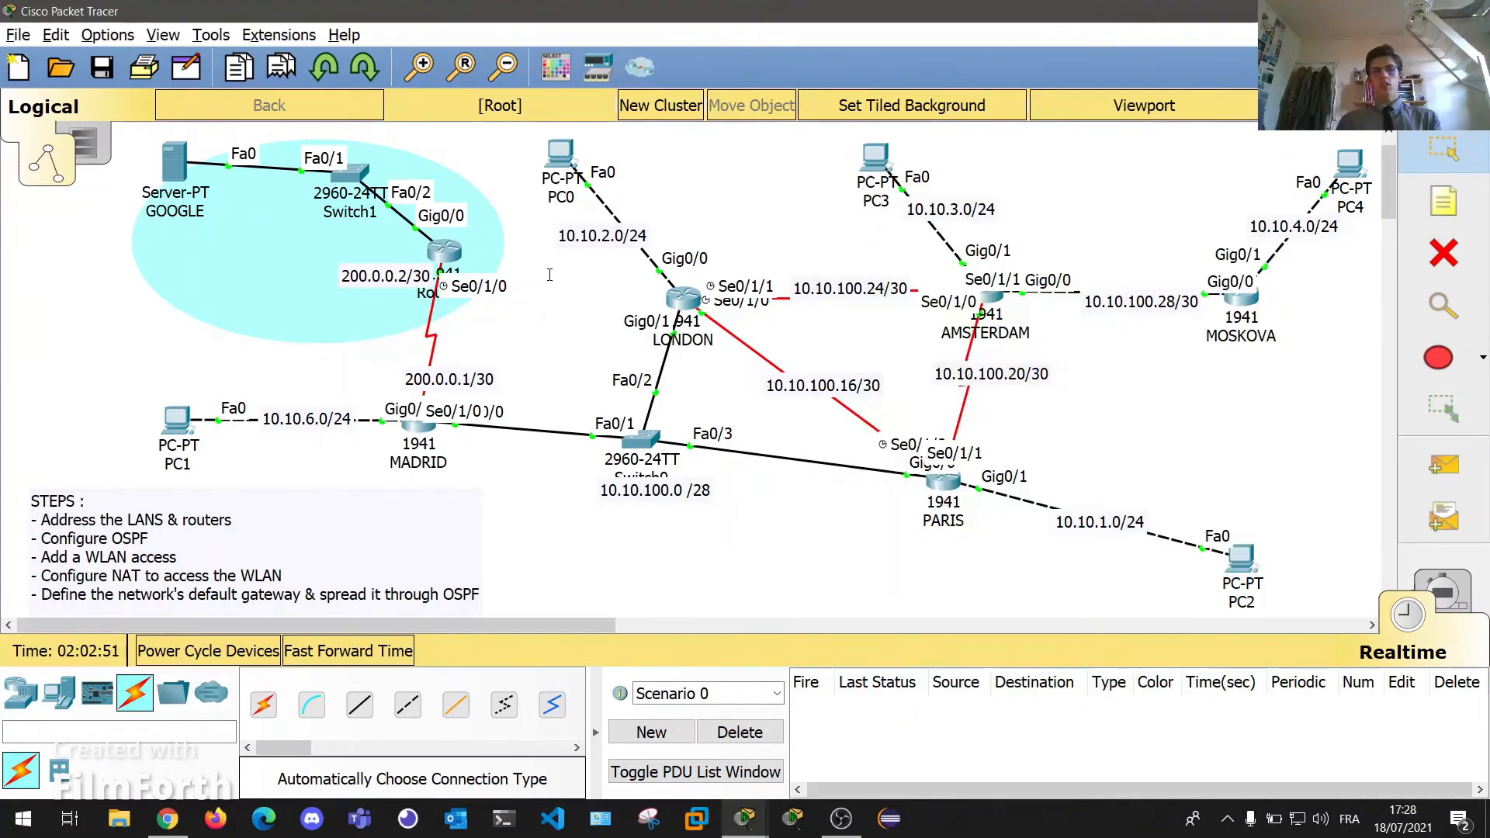
{"action": "left_click", "coordinate": [426, 298]}
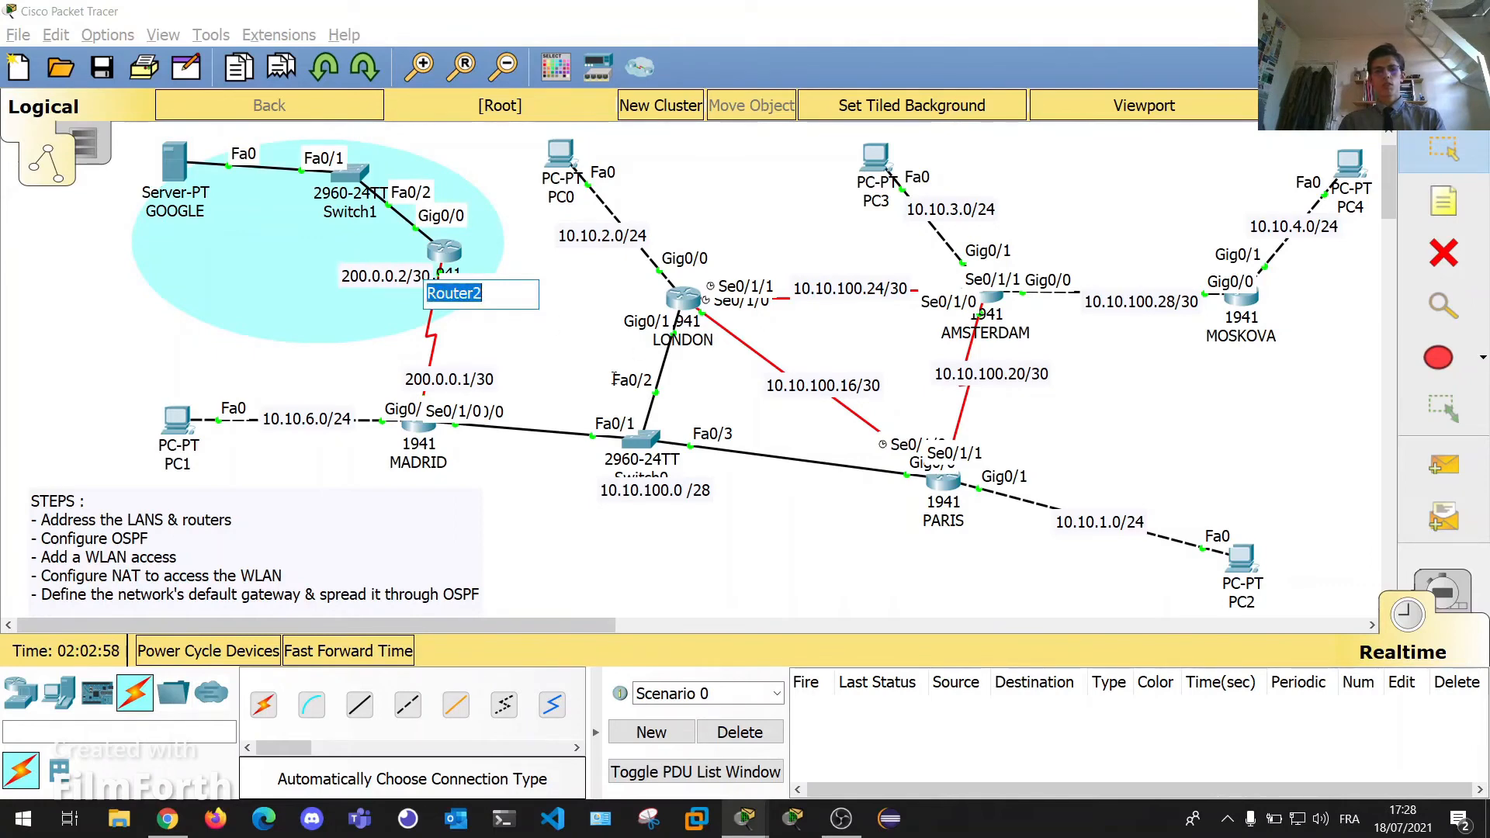
{"action": "type", "text": "NEW YORK"}
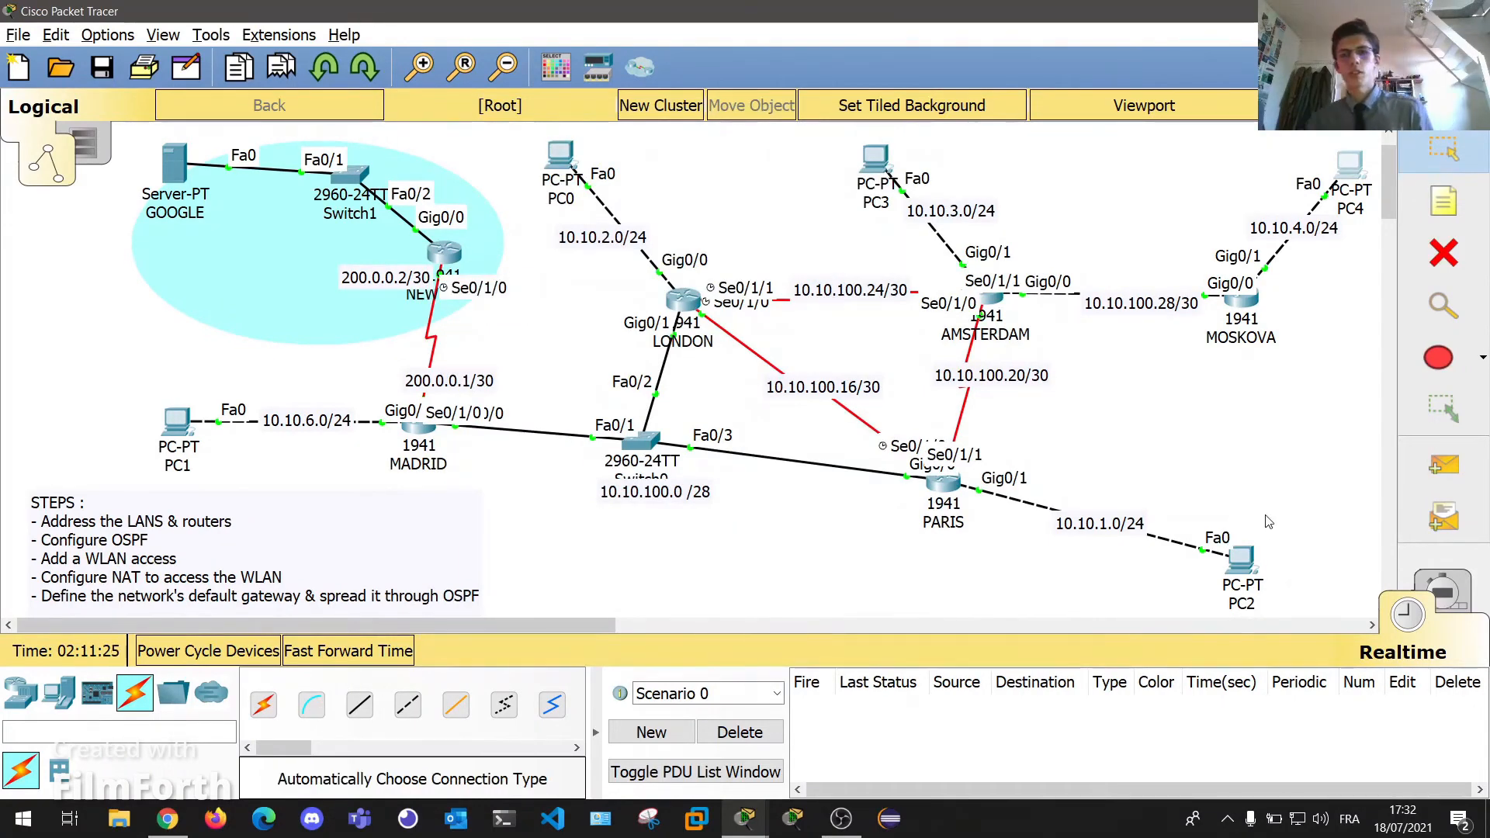
{"action": "left_click", "coordinate": [1240, 556]}
Ping 200.0.0.2 from PC2's command prompt with 0% loss, then switch to Simulation mode.
{"action": "left_click_drag", "start_coordinate": [699, 107], "coordinate": [867, 108]}
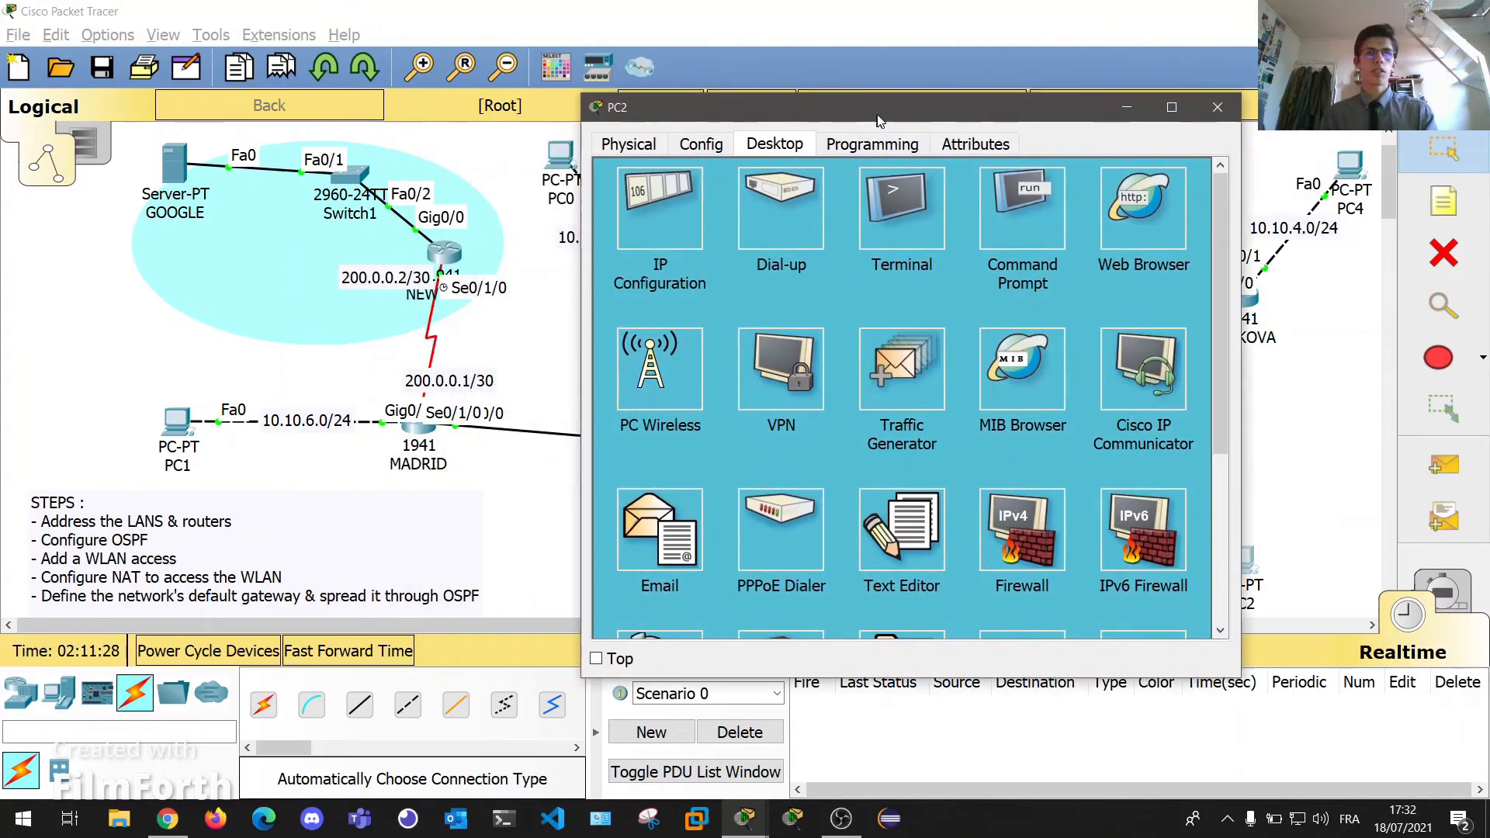
{"action": "left_click", "coordinate": [1000, 274]}
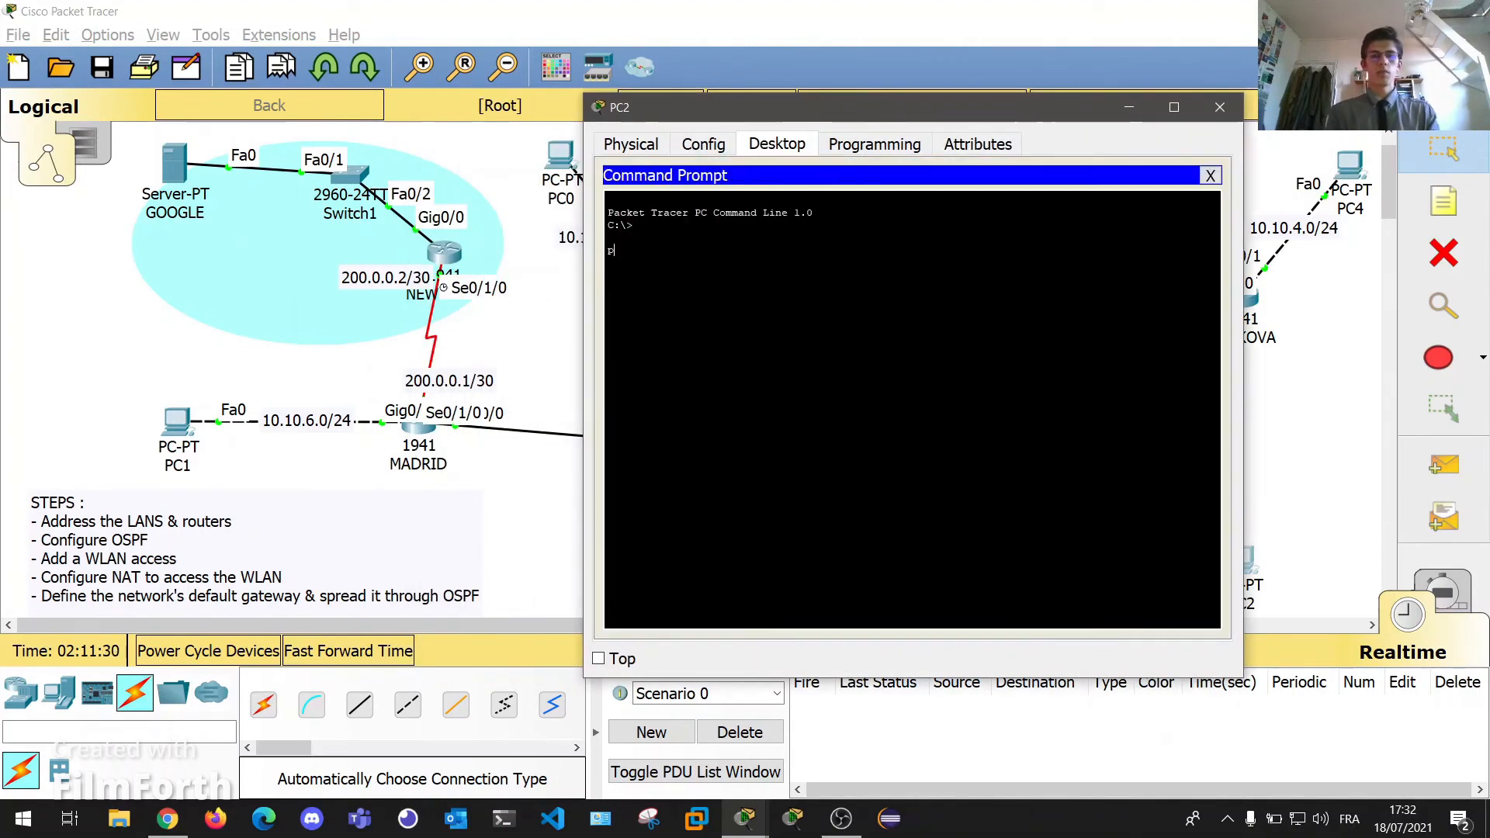
{"action": "type", "text": "ping 200.0.0"}
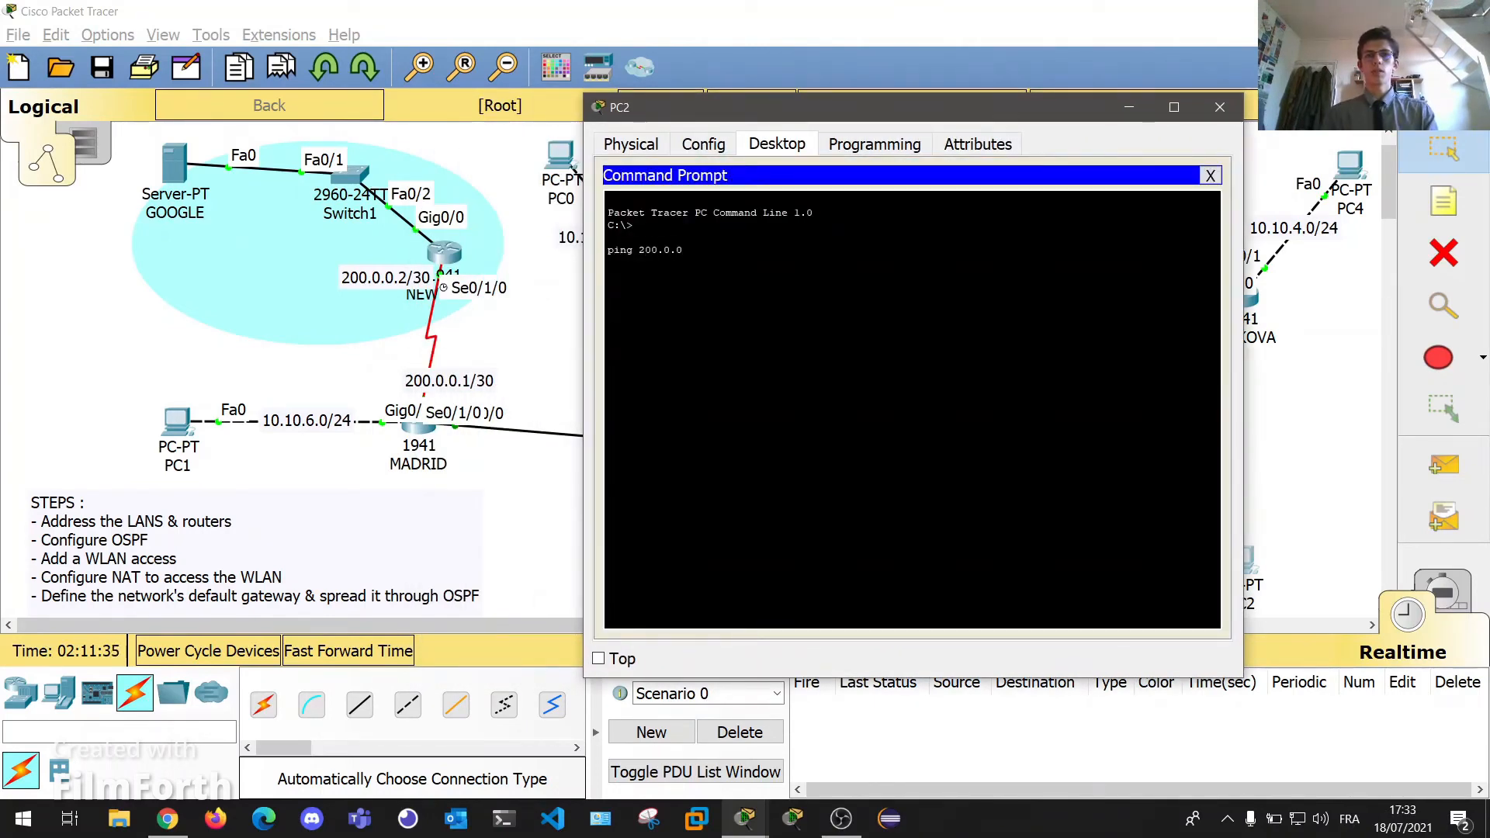
{"action": "type", "text": ".2"}
{"action": "key", "text": "Return"}
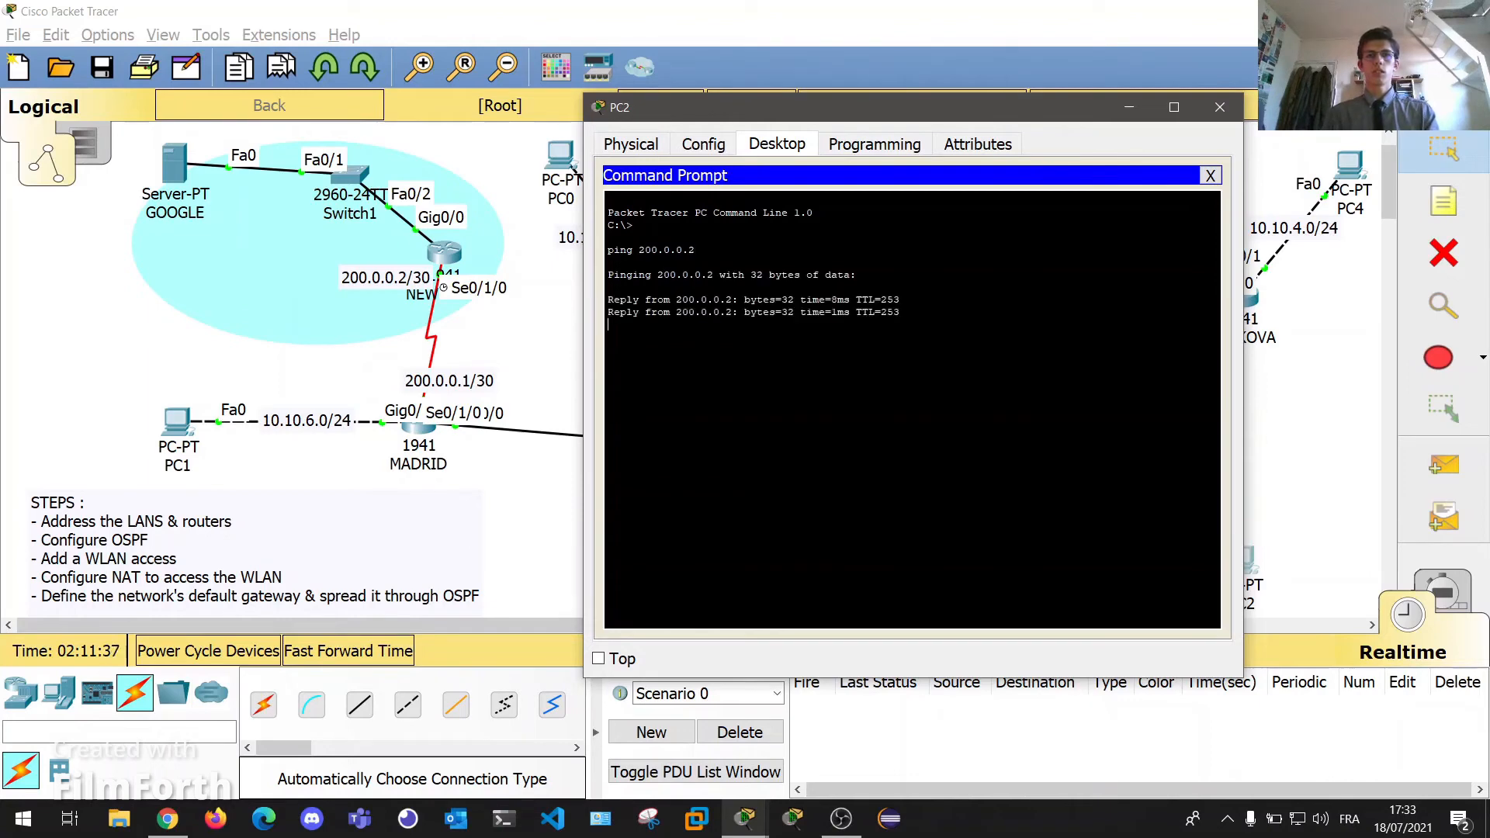
{"action": "left_click", "coordinate": [1219, 111]}
{"action": "key", "text": "shift+s"}
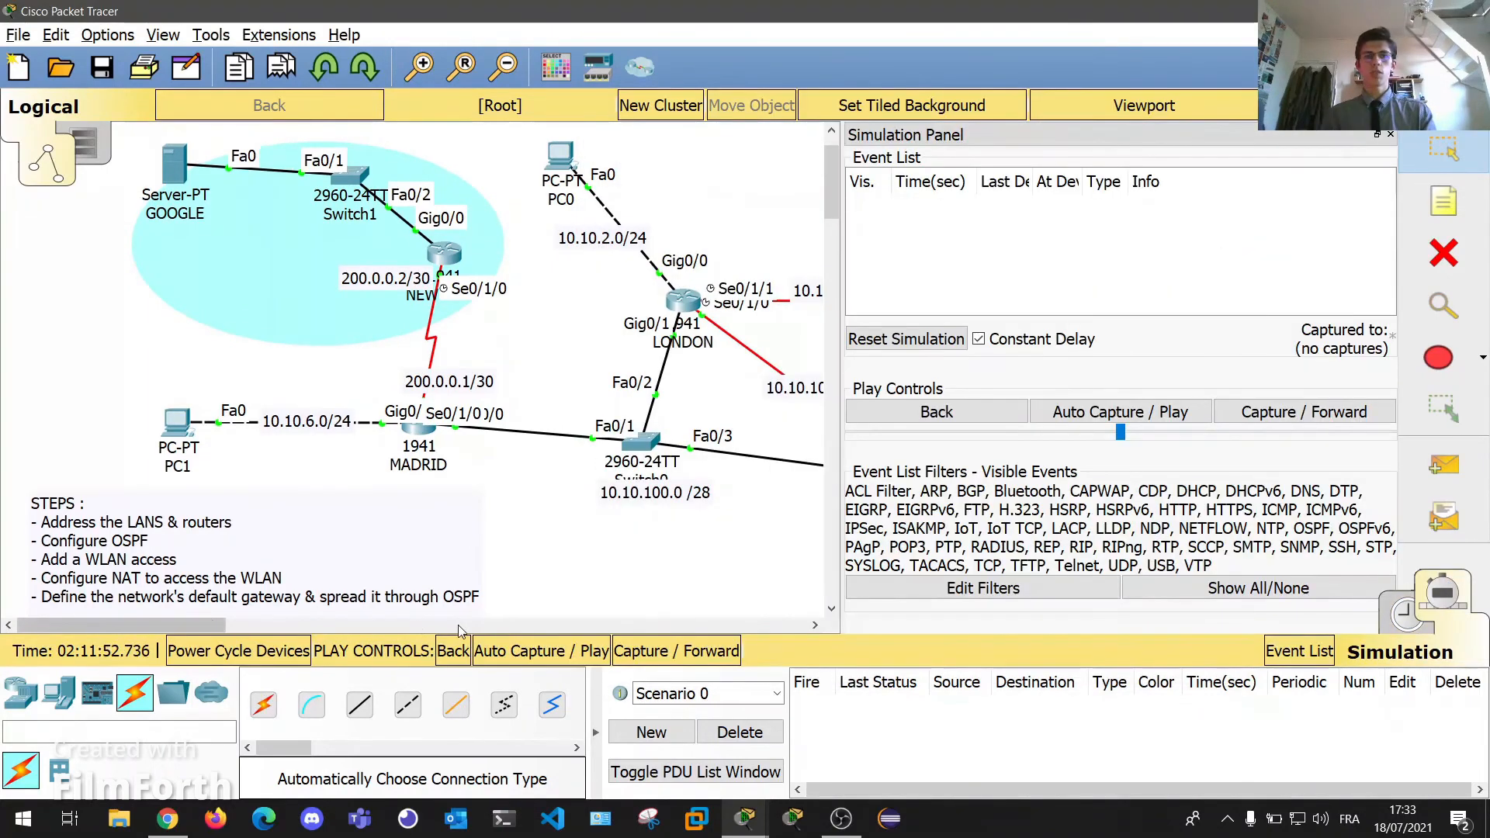
Rerun PC2's ping to 200.0.0.2 in simulation mode.
{"action": "left_click_drag", "start_coordinate": [213, 625], "coordinate": [396, 637]}
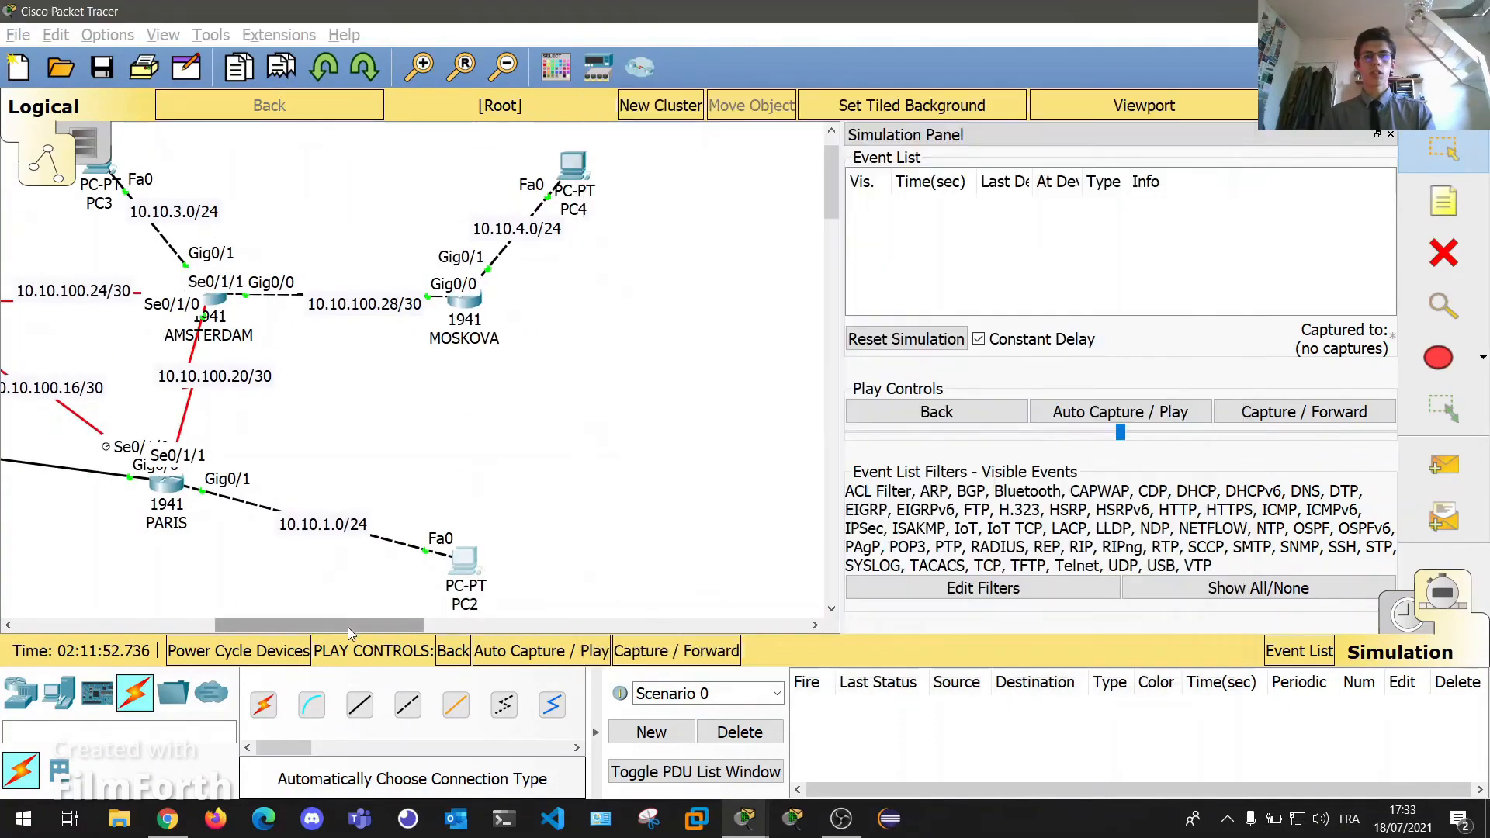
{"action": "left_click_drag", "start_coordinate": [348, 627], "coordinate": [260, 627]}
{"action": "left_click", "coordinate": [807, 565]}
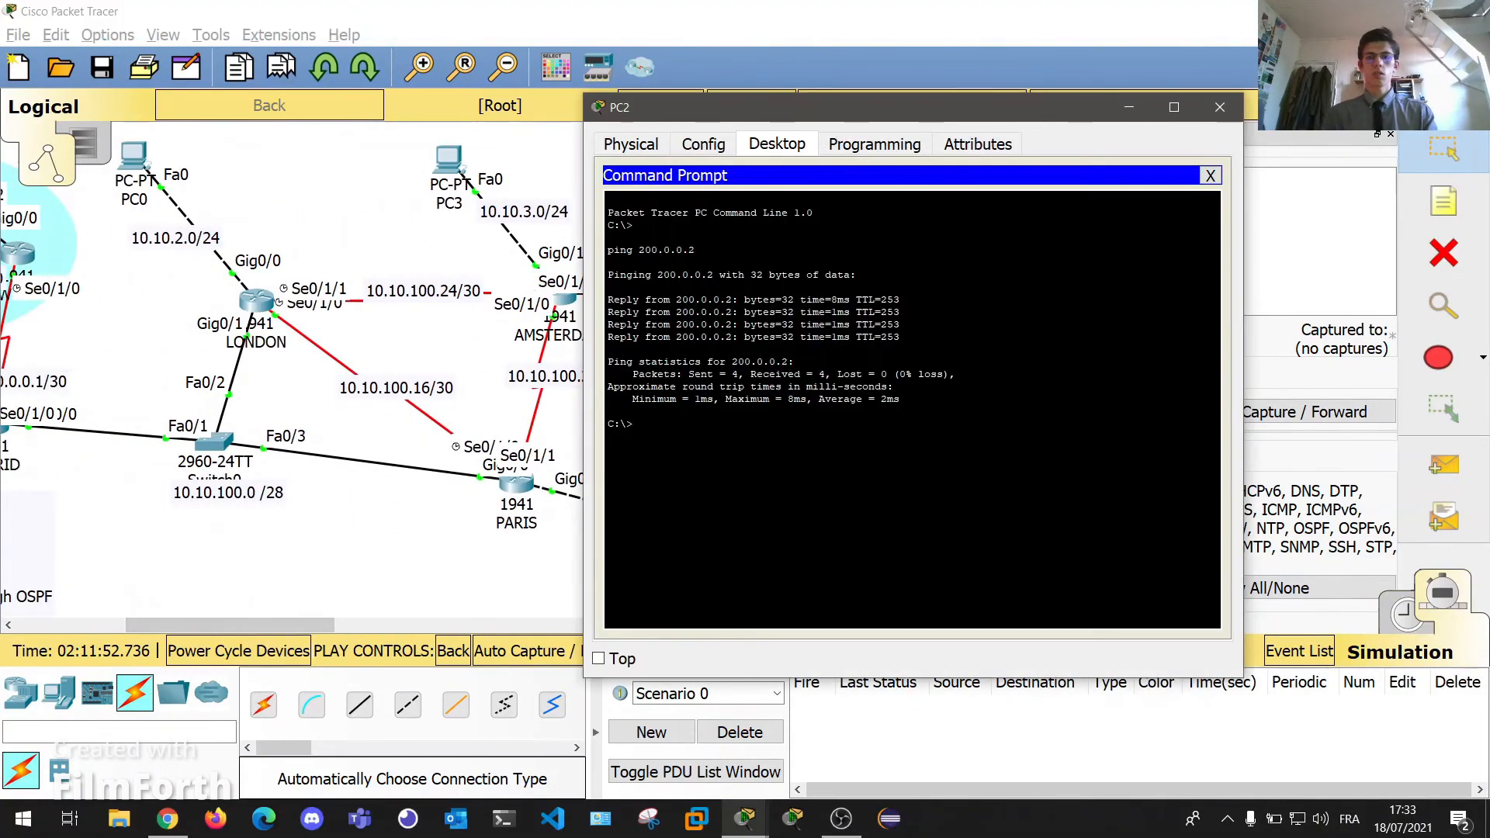
{"action": "key", "text": "Up"}
{"action": "key", "text": "Return"}
{"action": "left_click", "coordinate": [478, 605]}
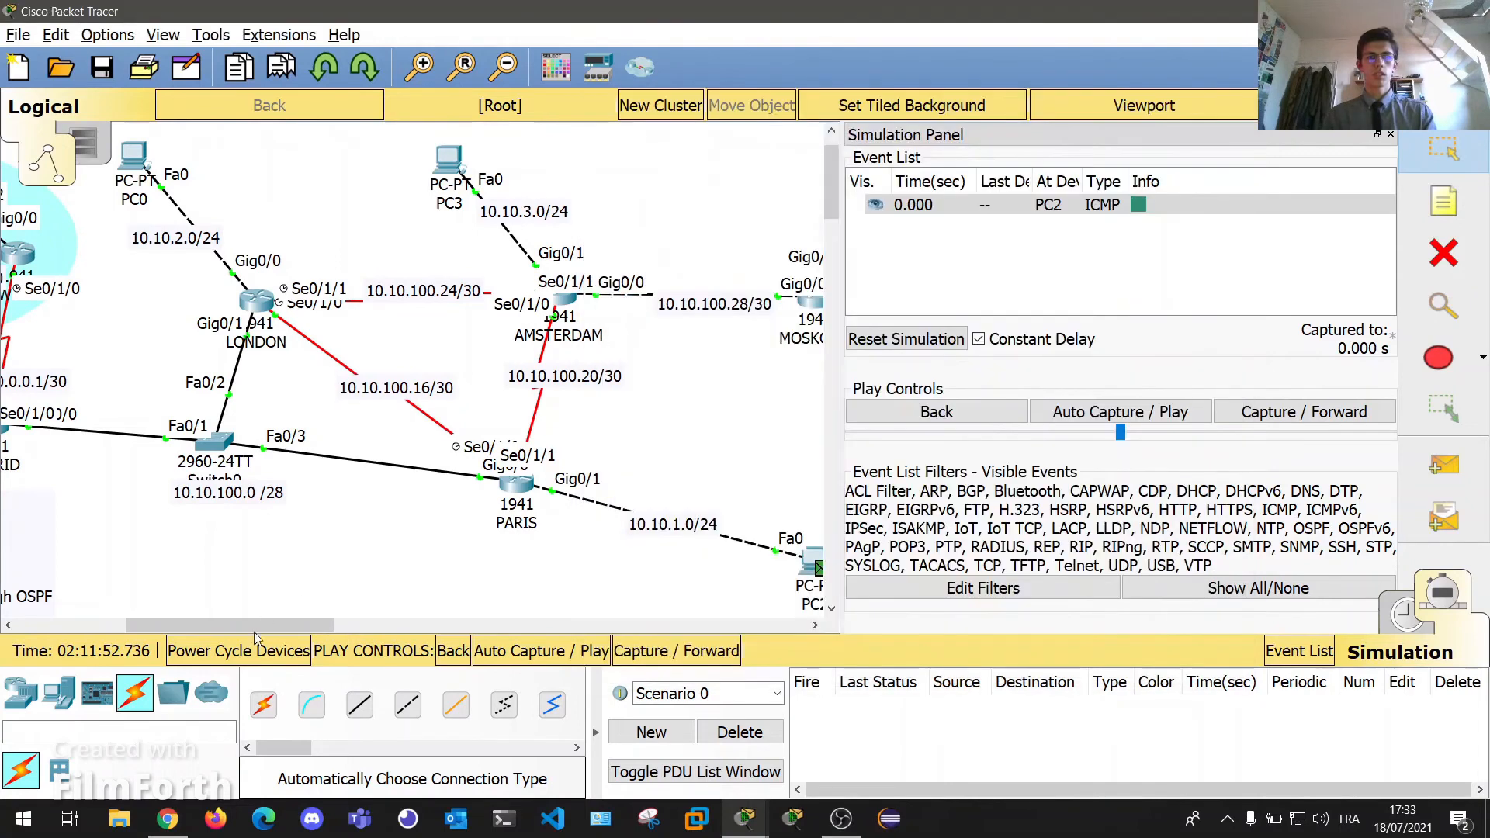
Step the ICMP packet through PARIS and Switch0 to MADRID and show its details.
{"action": "left_click", "coordinate": [668, 654]}
{"action": "left_click", "coordinate": [668, 654]}
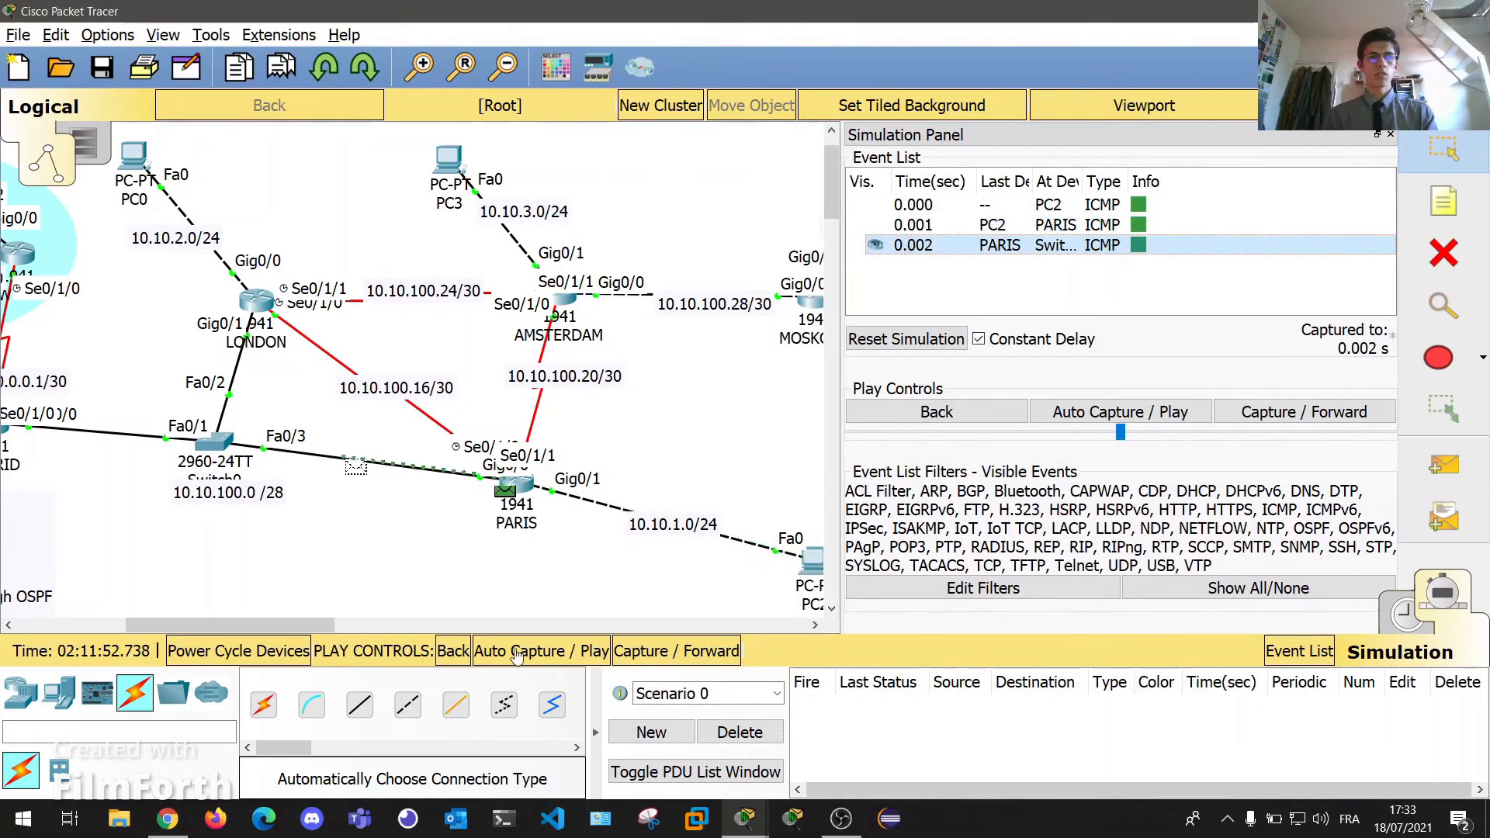
{"action": "left_click_drag", "start_coordinate": [303, 627], "coordinate": [225, 632]}
{"action": "left_click", "coordinate": [674, 649]}
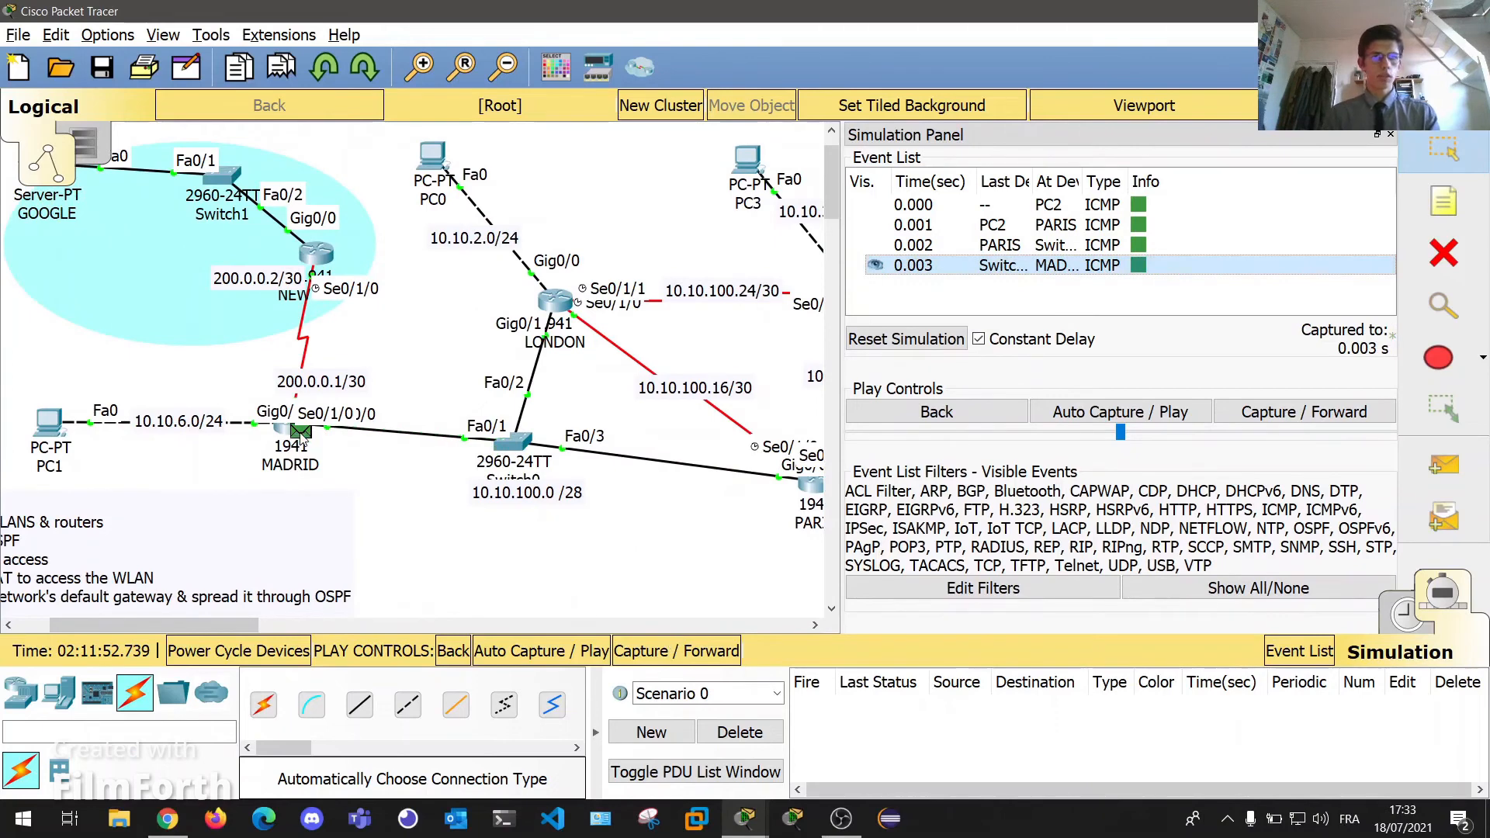
{"action": "left_click", "coordinate": [1139, 265]}
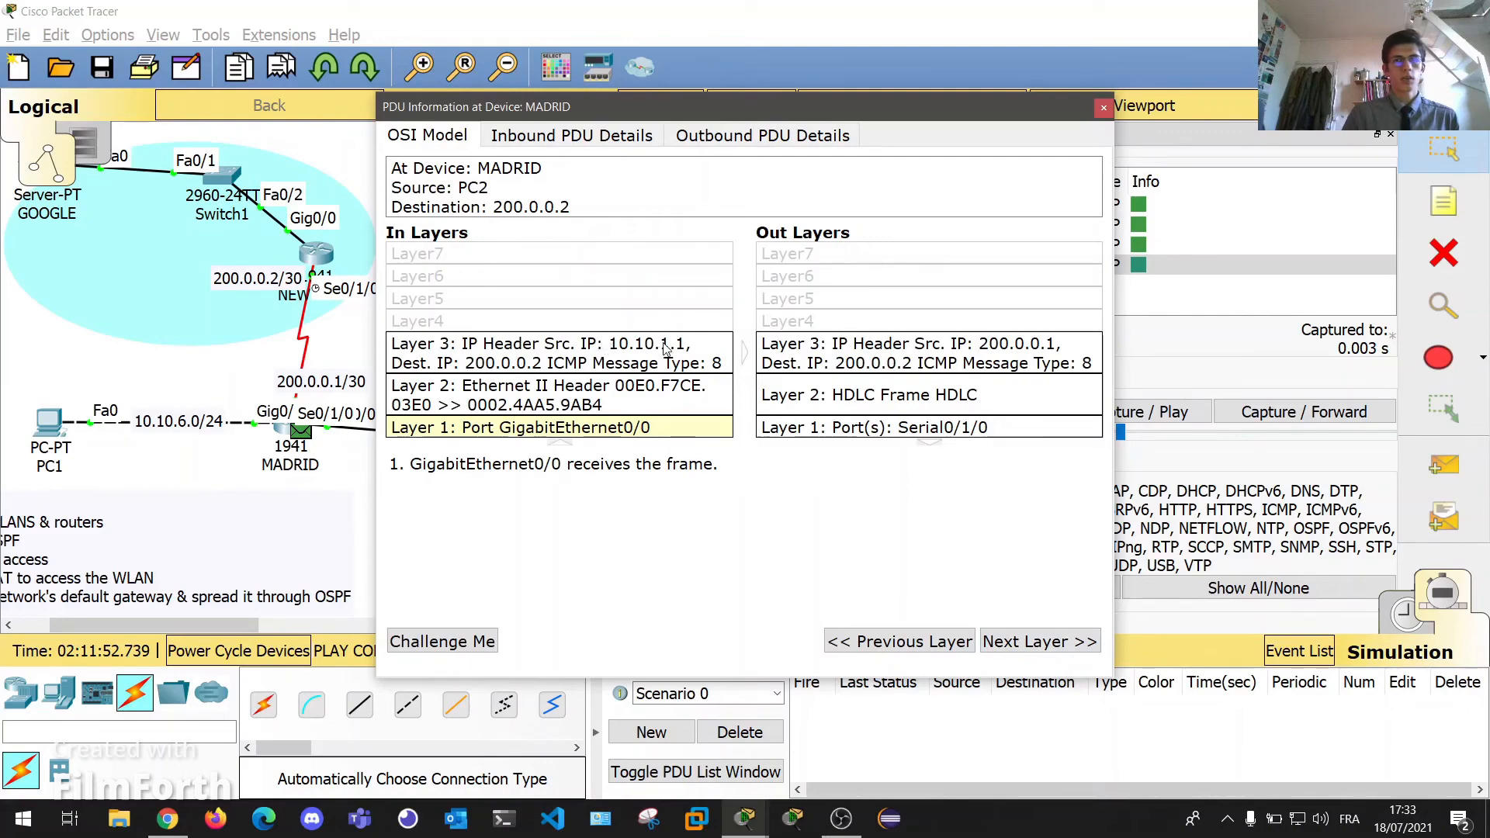
Check MADRID's outgoing Layer 3 routing decision for the ICMP request.
{"action": "left_click_drag", "start_coordinate": [673, 113], "coordinate": [323, 674]}
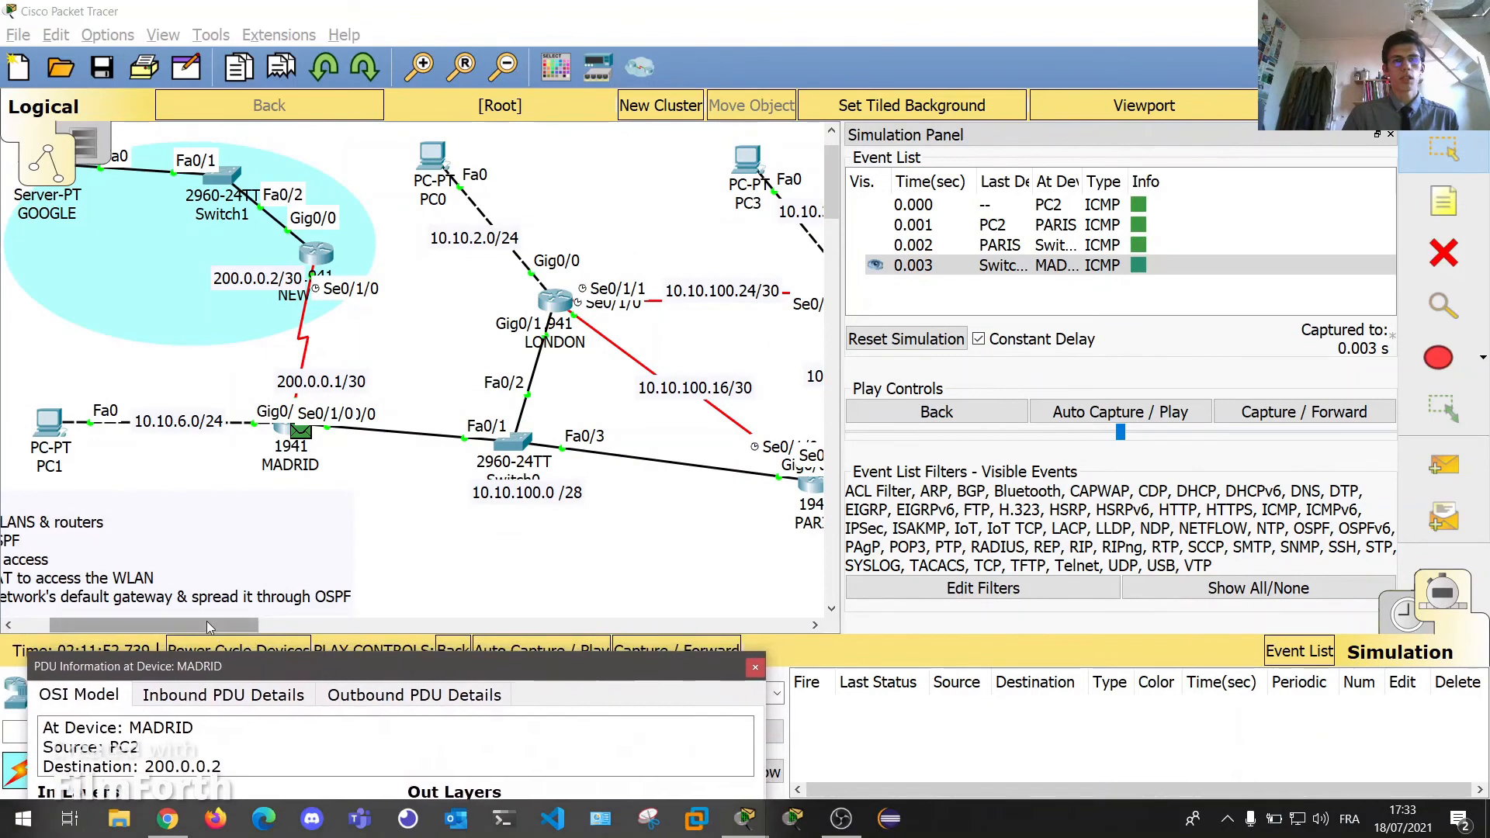
{"action": "left_click_drag", "start_coordinate": [207, 625], "coordinate": [307, 626]}
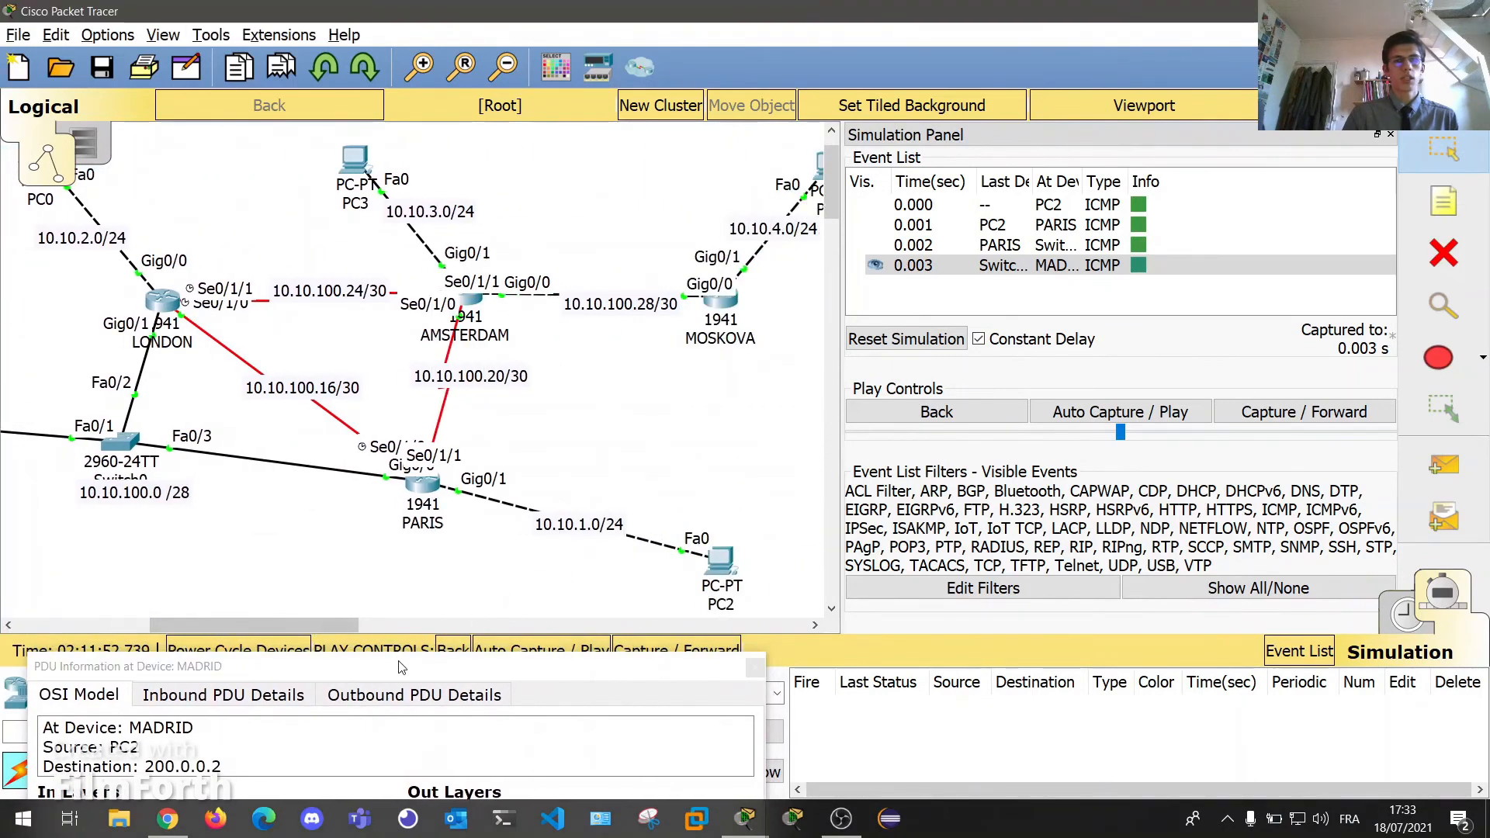
{"action": "left_click_drag", "start_coordinate": [401, 668], "coordinate": [407, 621]}
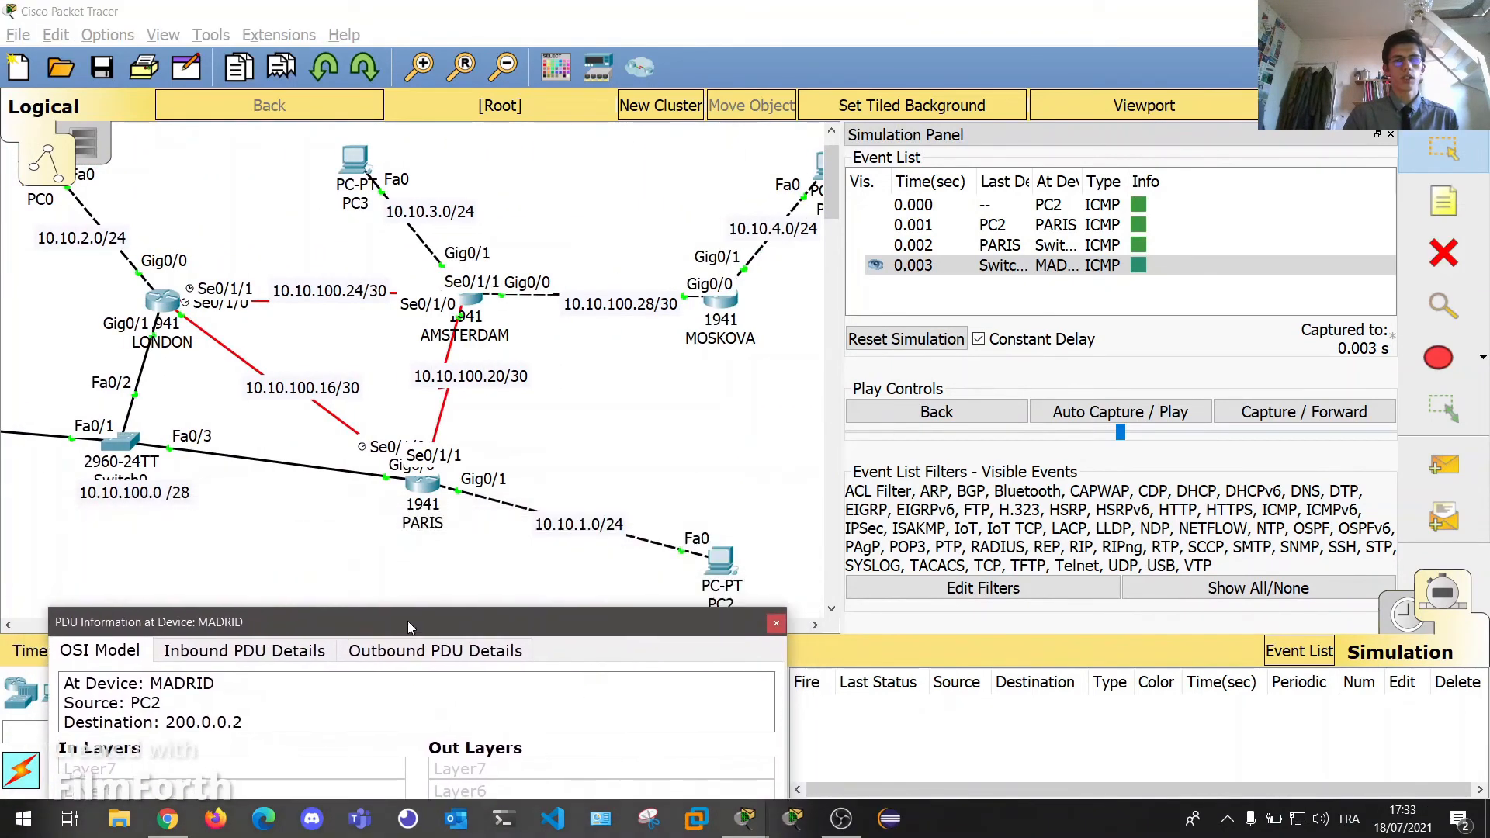
{"action": "left_click_drag", "start_coordinate": [566, 624], "coordinate": [555, 685]}
{"action": "left_click_drag", "start_coordinate": [318, 626], "coordinate": [247, 627]}
{"action": "left_click_drag", "start_coordinate": [312, 677], "coordinate": [677, 280]}
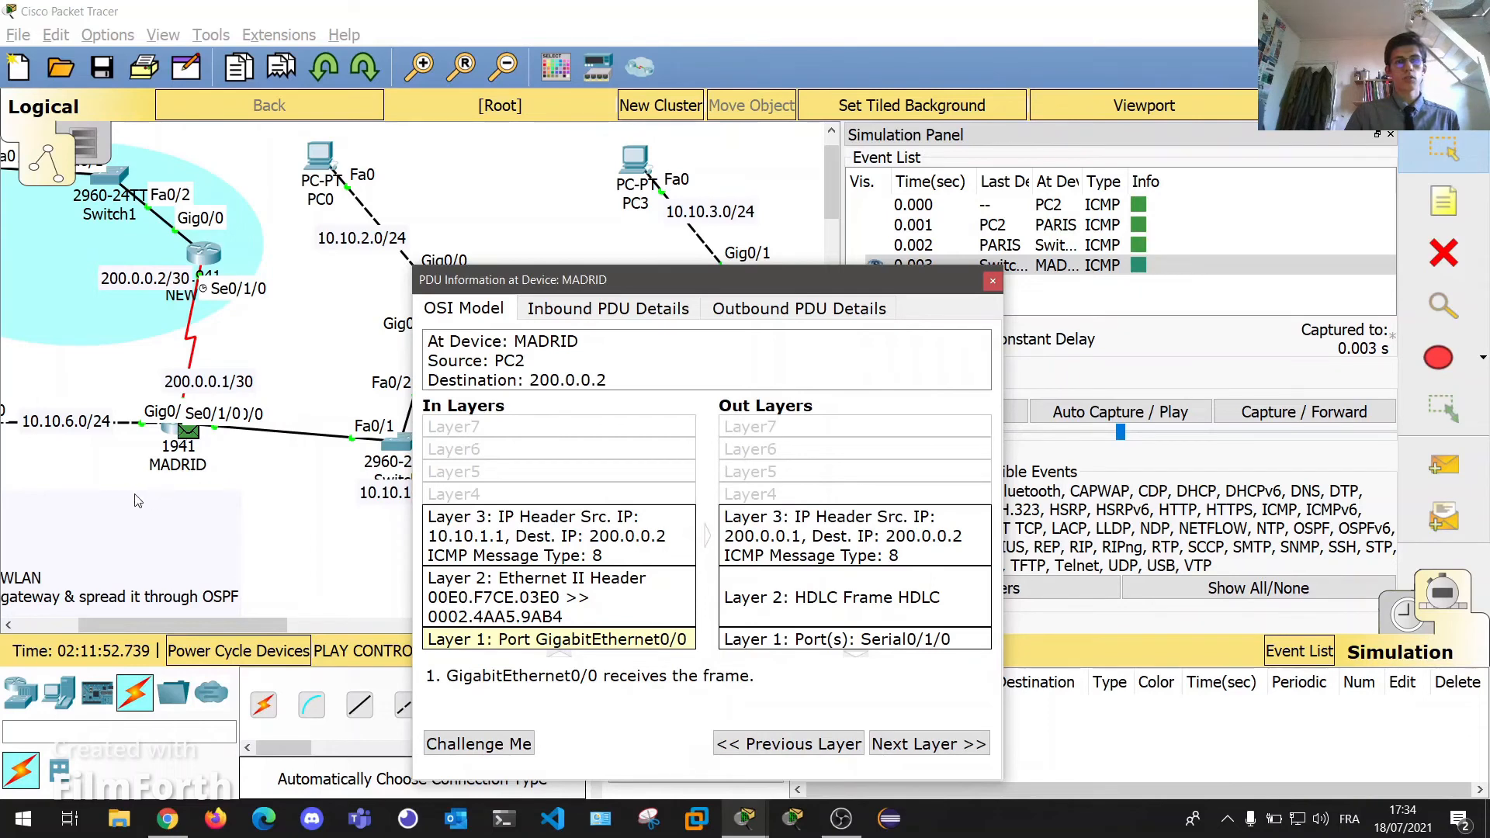
{"action": "left_click", "coordinate": [803, 554]}
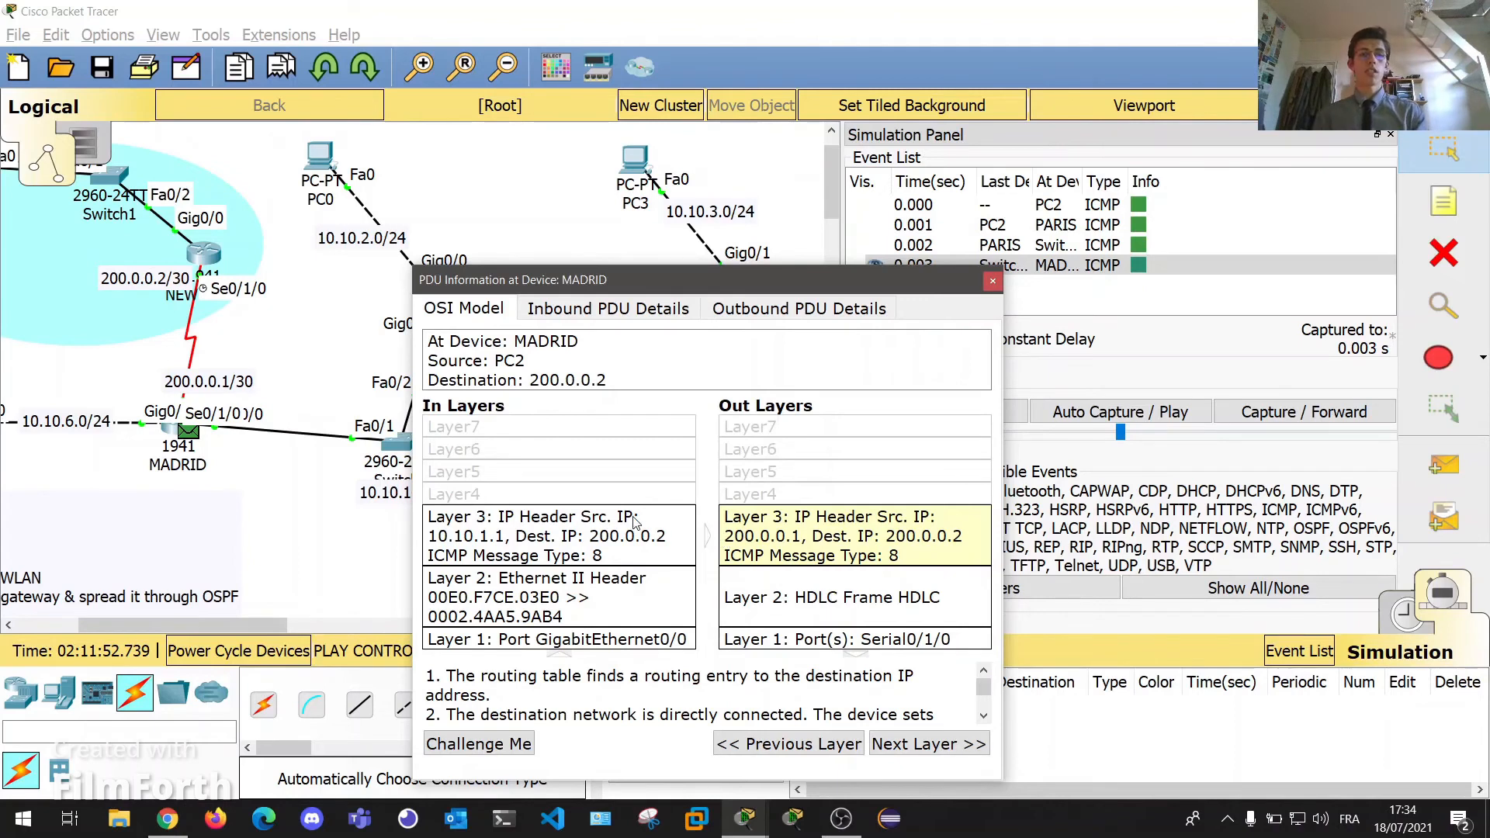
{"action": "left_click", "coordinate": [840, 817]}
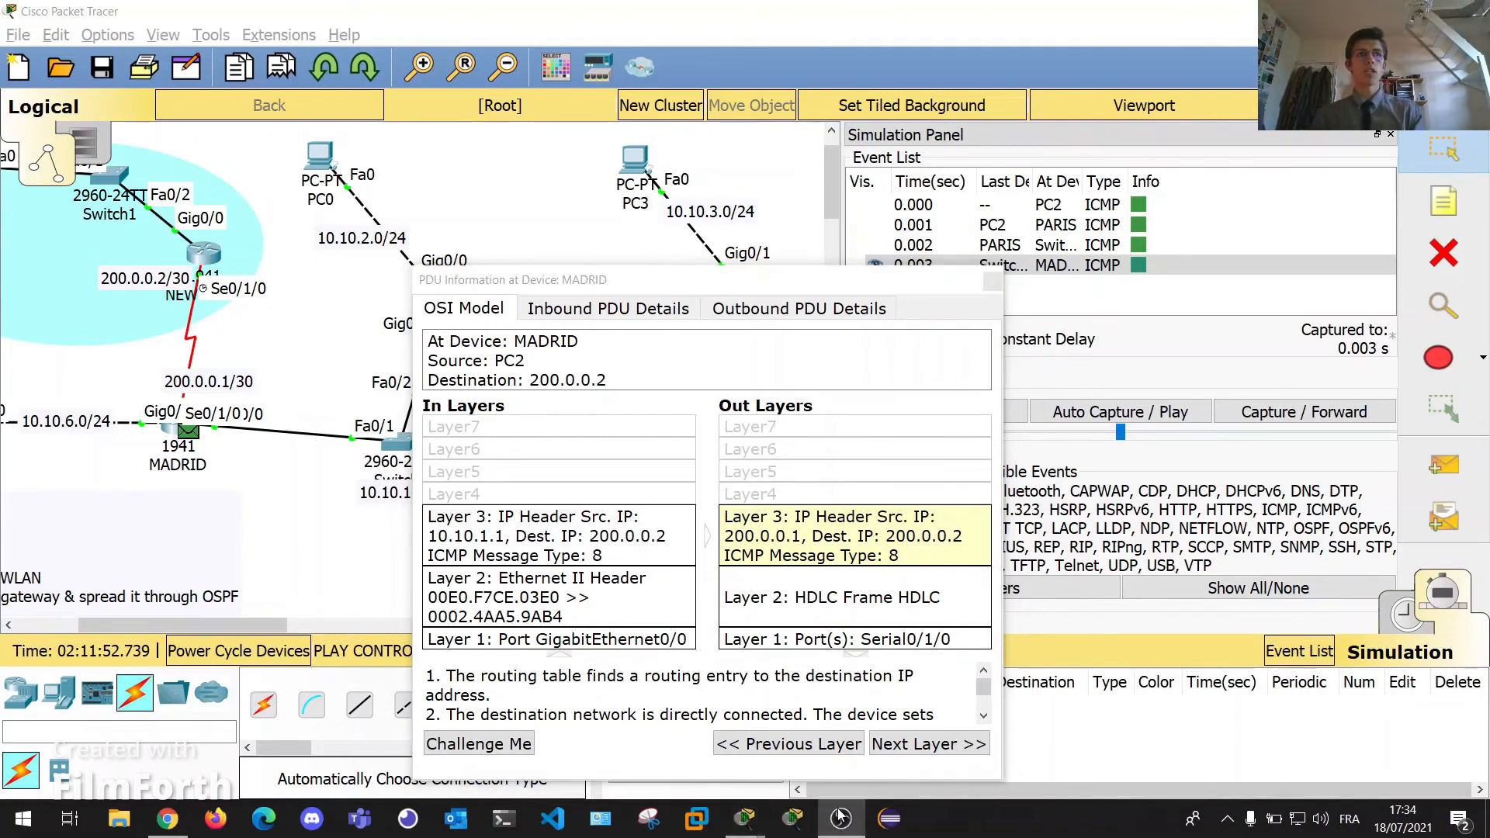
{"action": "left_click", "coordinate": [841, 816]}
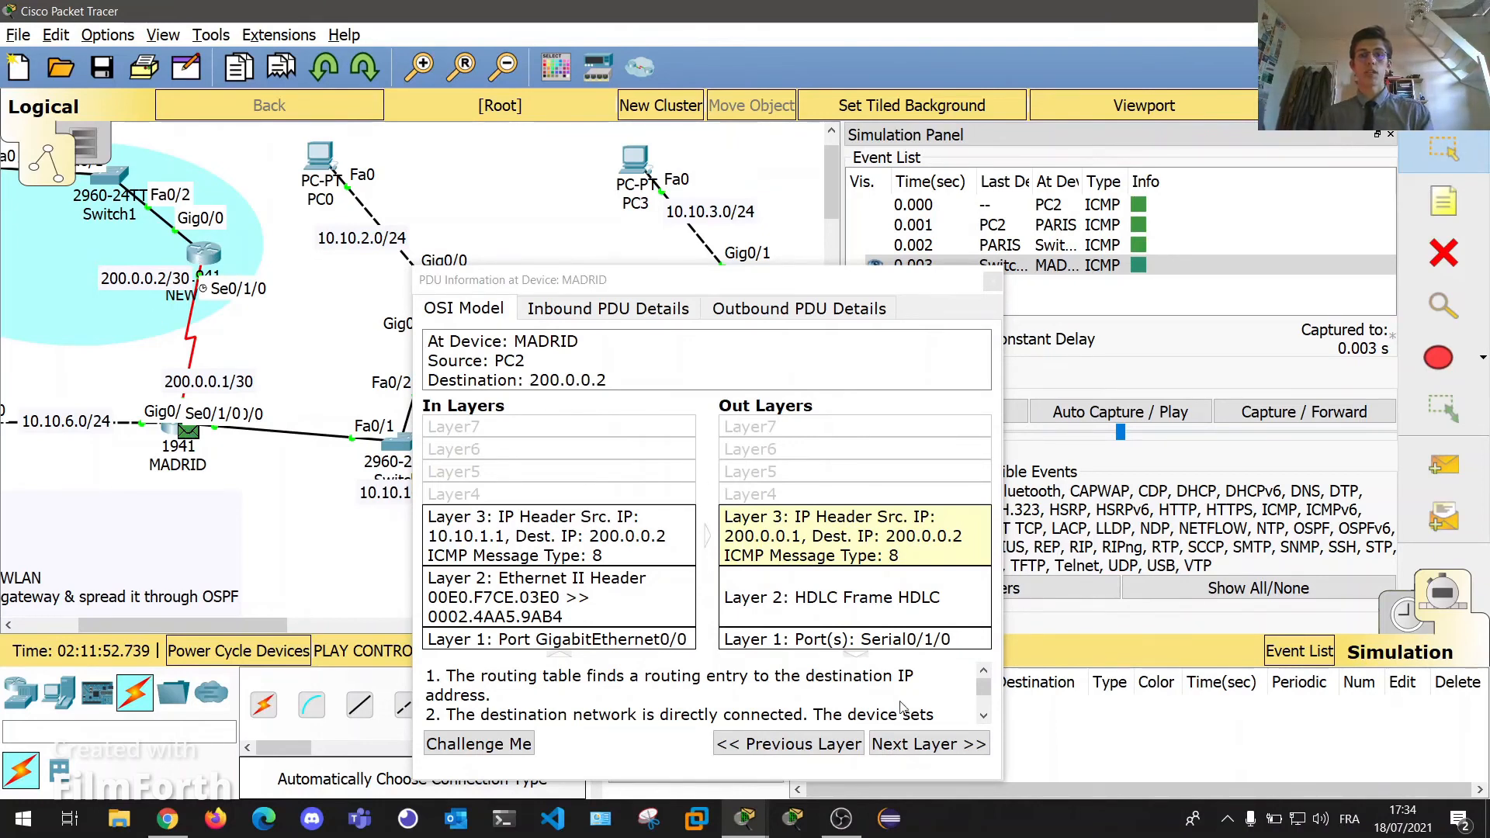
Step the echo reply from NEW back to MADRID and confirm it is forwarded toward 10.10.1.1.
{"action": "left_click", "coordinate": [993, 282]}
{"action": "left_click", "coordinate": [682, 656]}
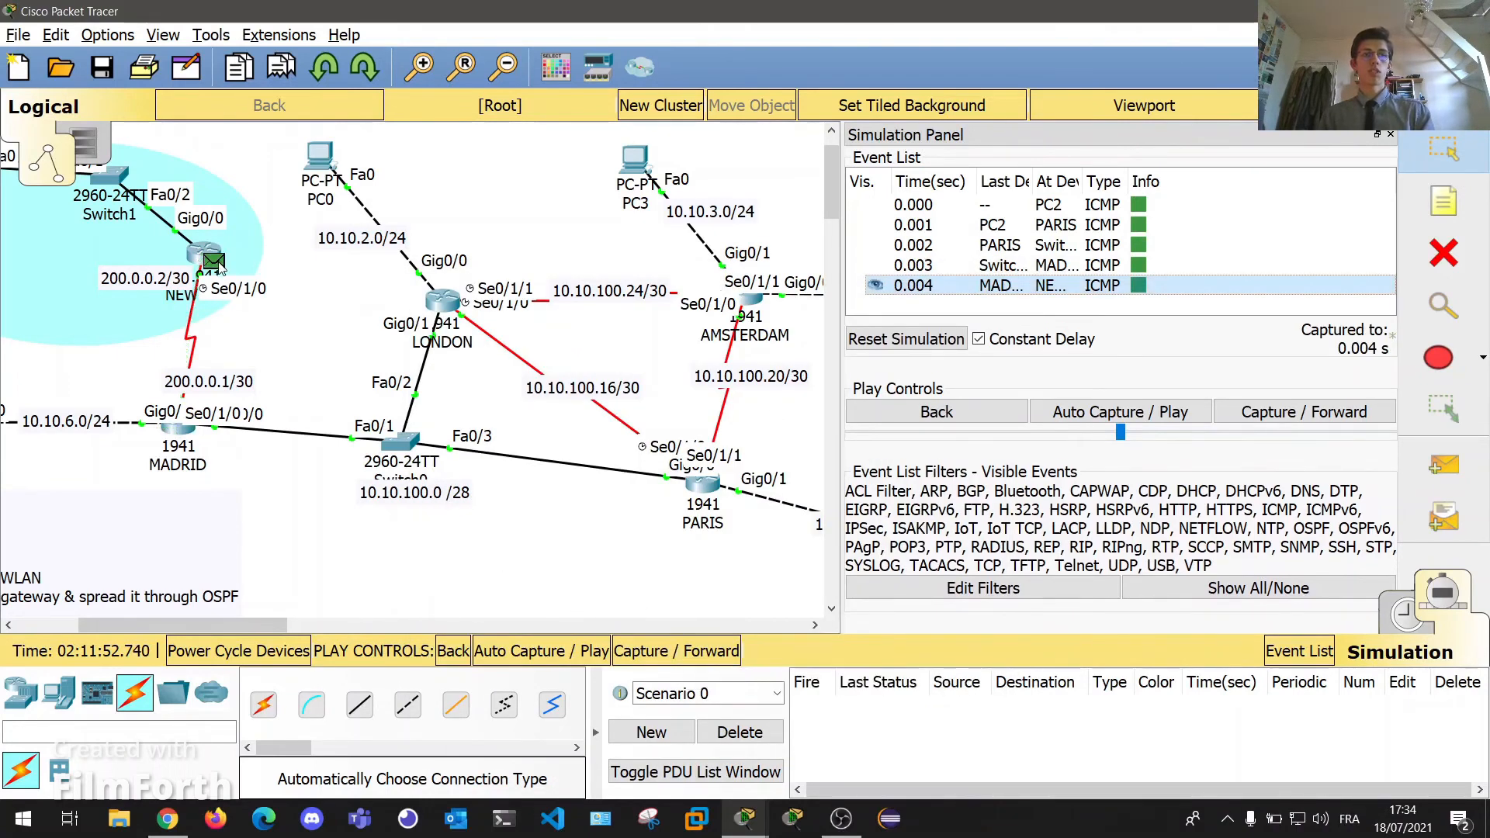
{"action": "left_click", "coordinate": [701, 654]}
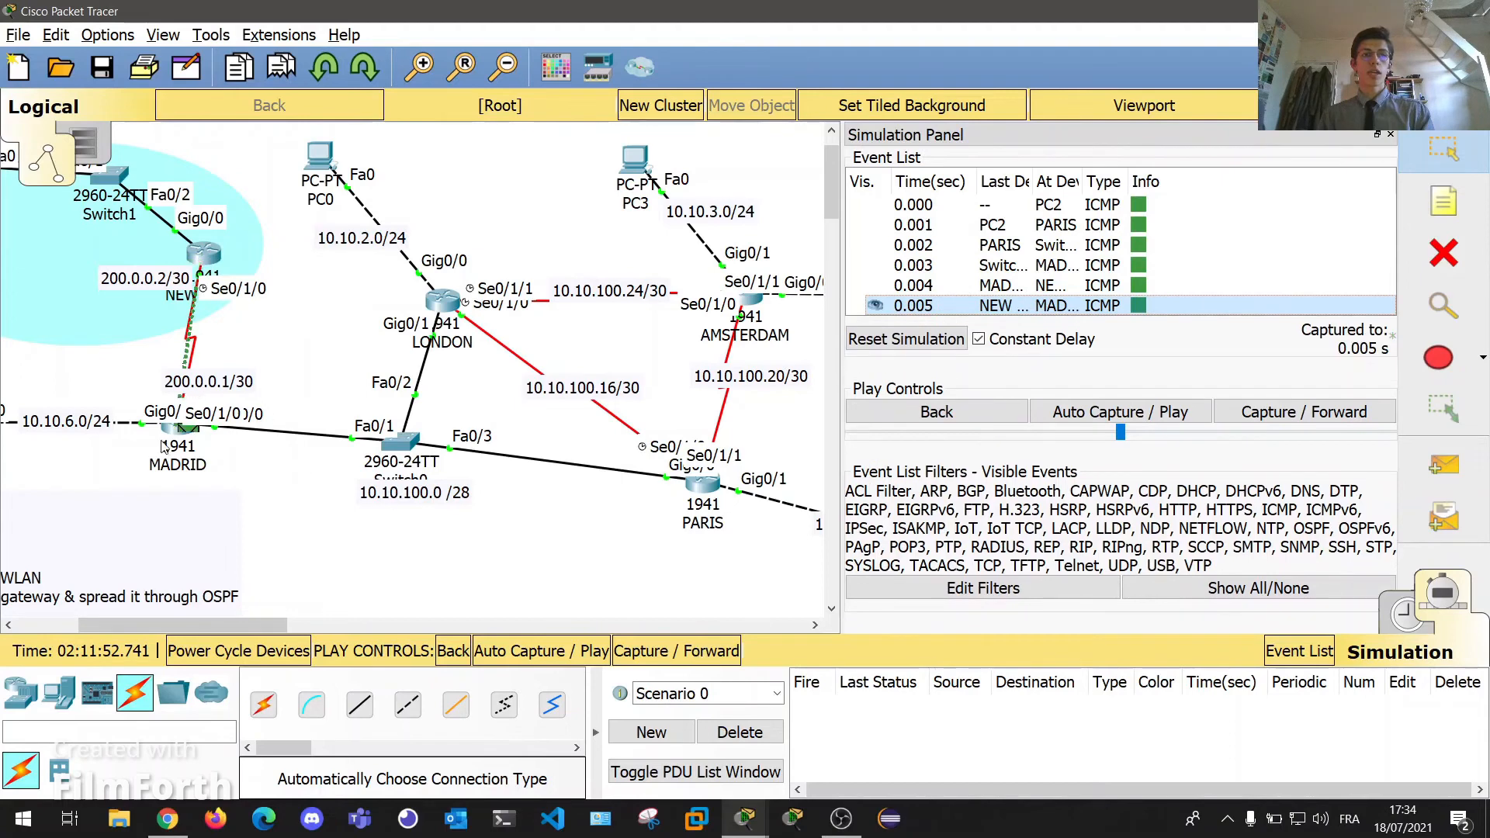
{"action": "left_click", "coordinate": [189, 432]}
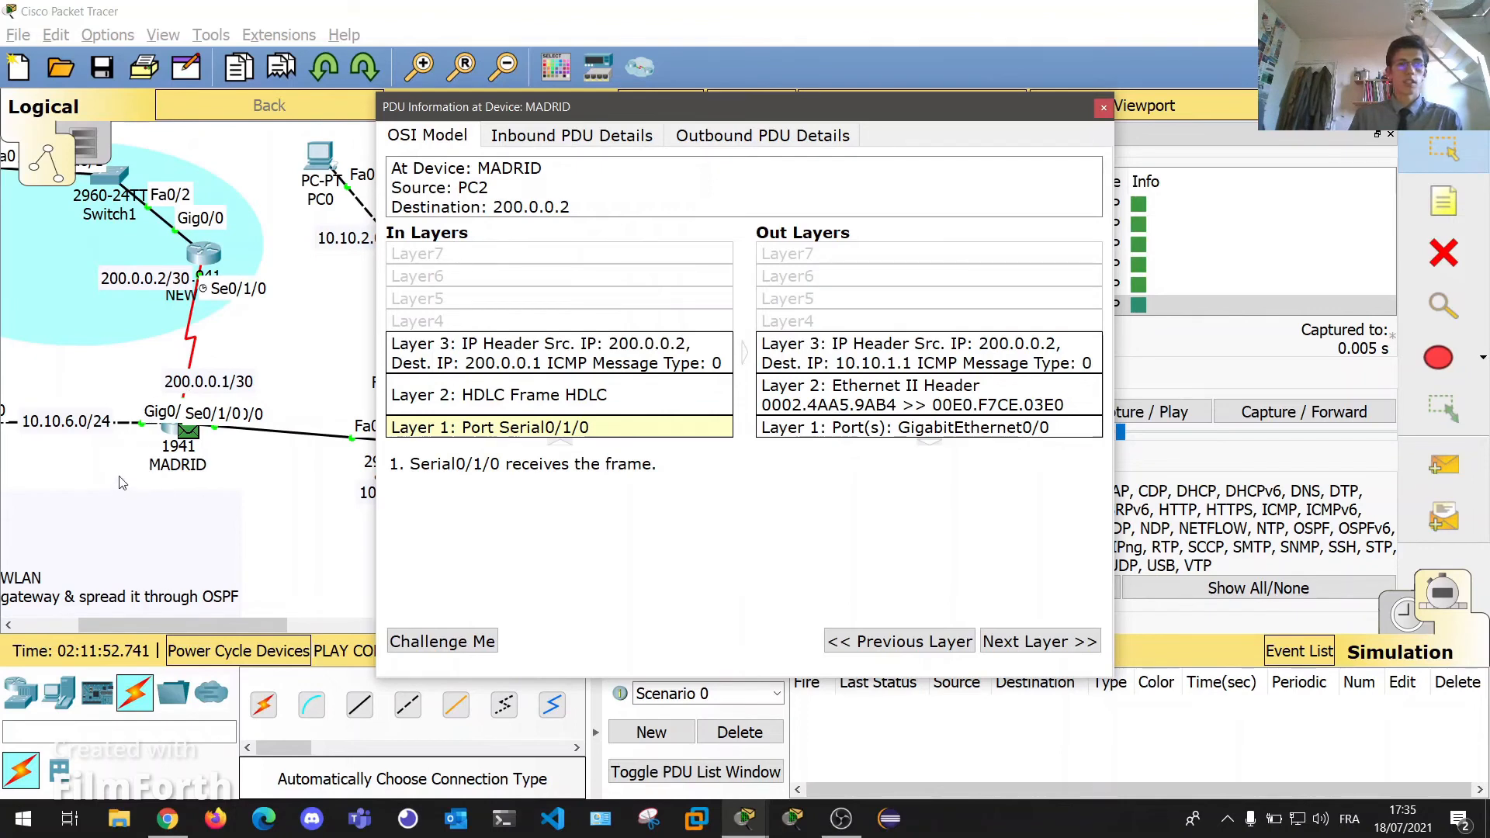
{"action": "left_click", "coordinate": [815, 363]}
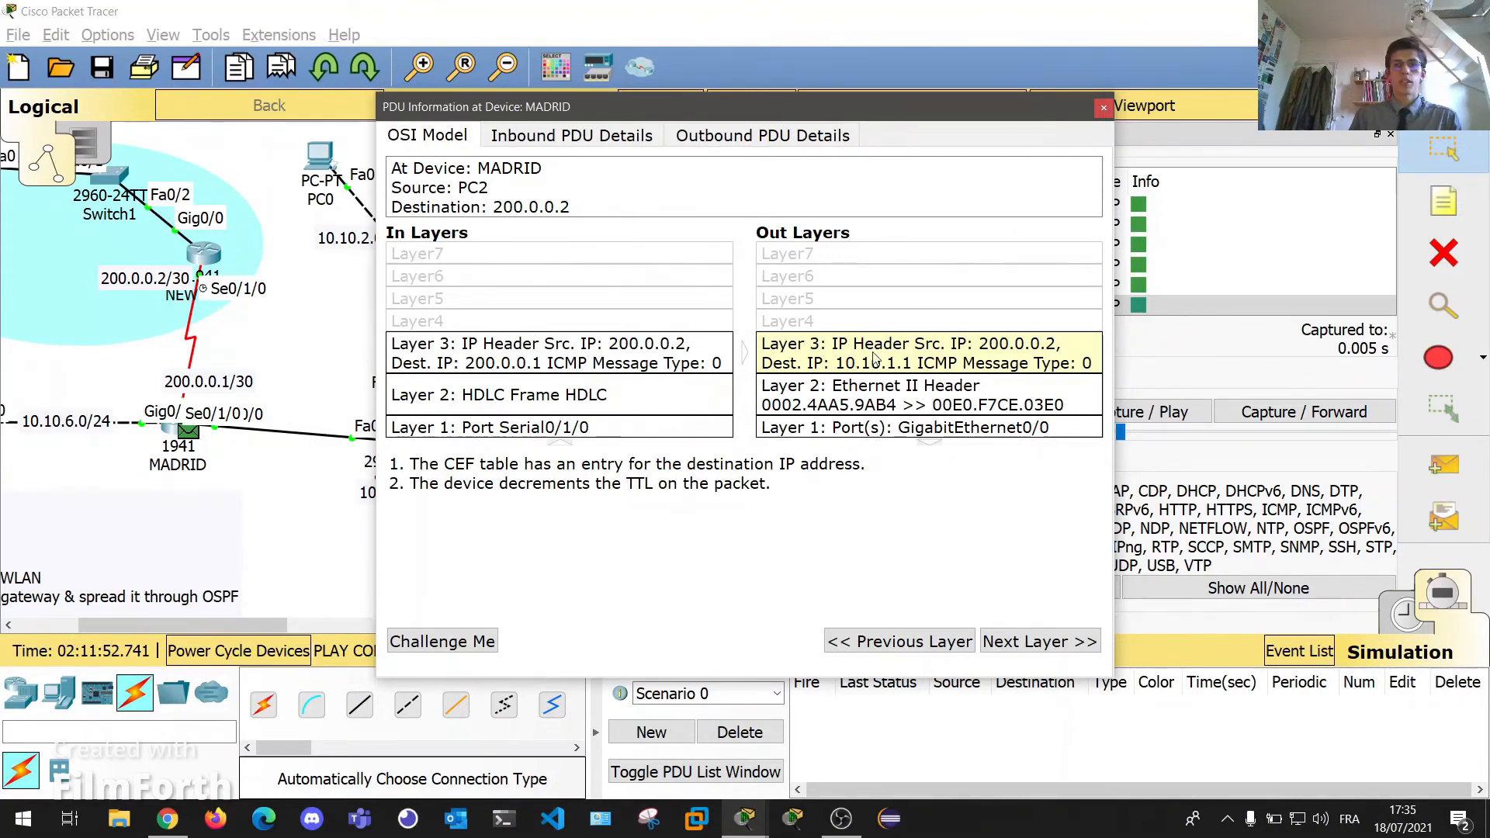
{"action": "left_click", "coordinate": [1104, 109]}
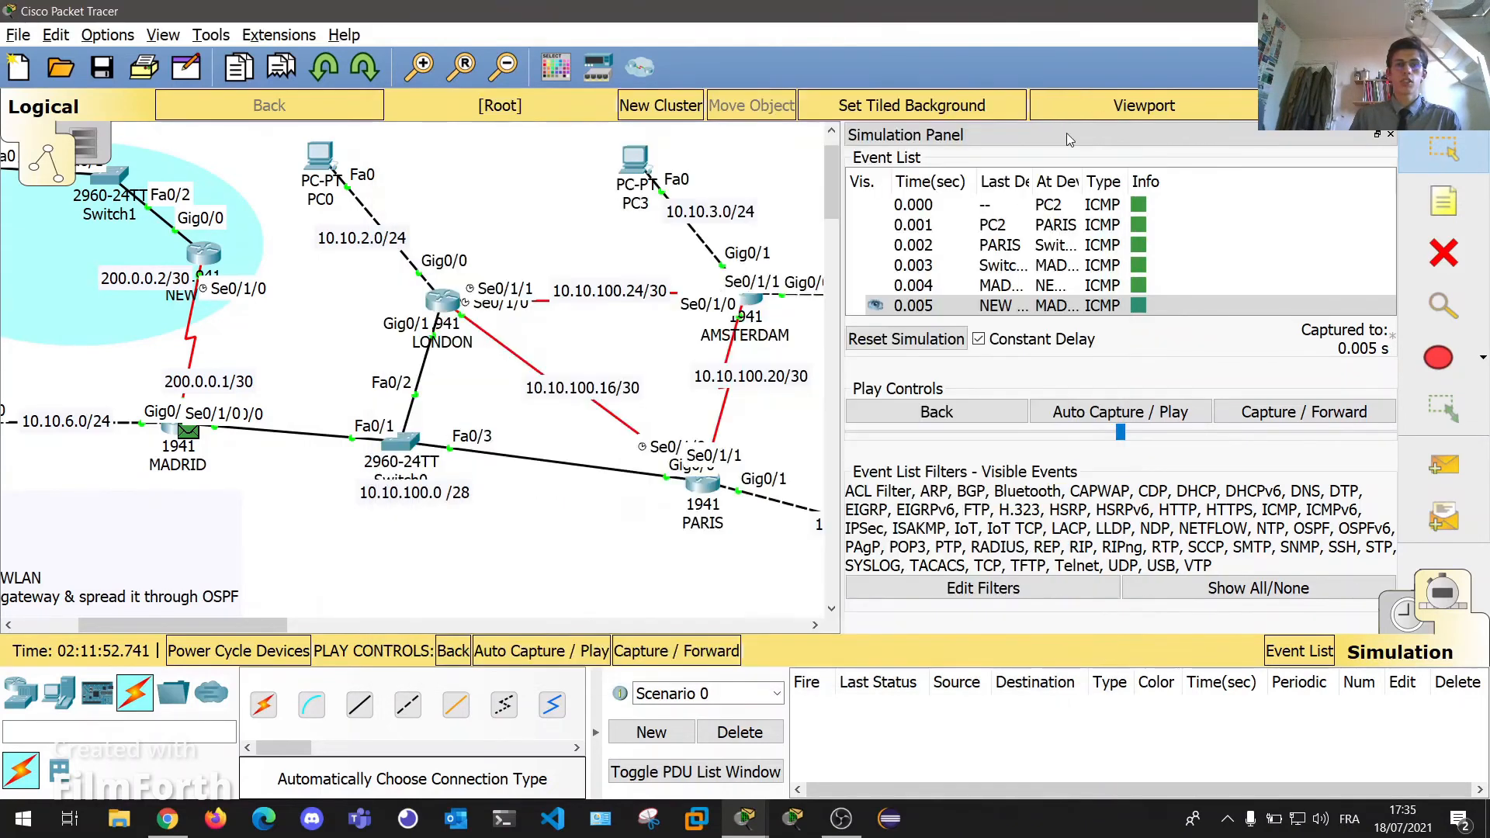
Step the echo reply back to PC2 and close the simulation panel to show the full topology.
{"action": "mouse_move", "coordinate": [182, 625]}
{"action": "left_mouse_down"}
{"action": "mouse_move", "coordinate": [239, 627]}
{"action": "mouse_move", "coordinate": [181, 626]}
{"action": "left_mouse_up"}
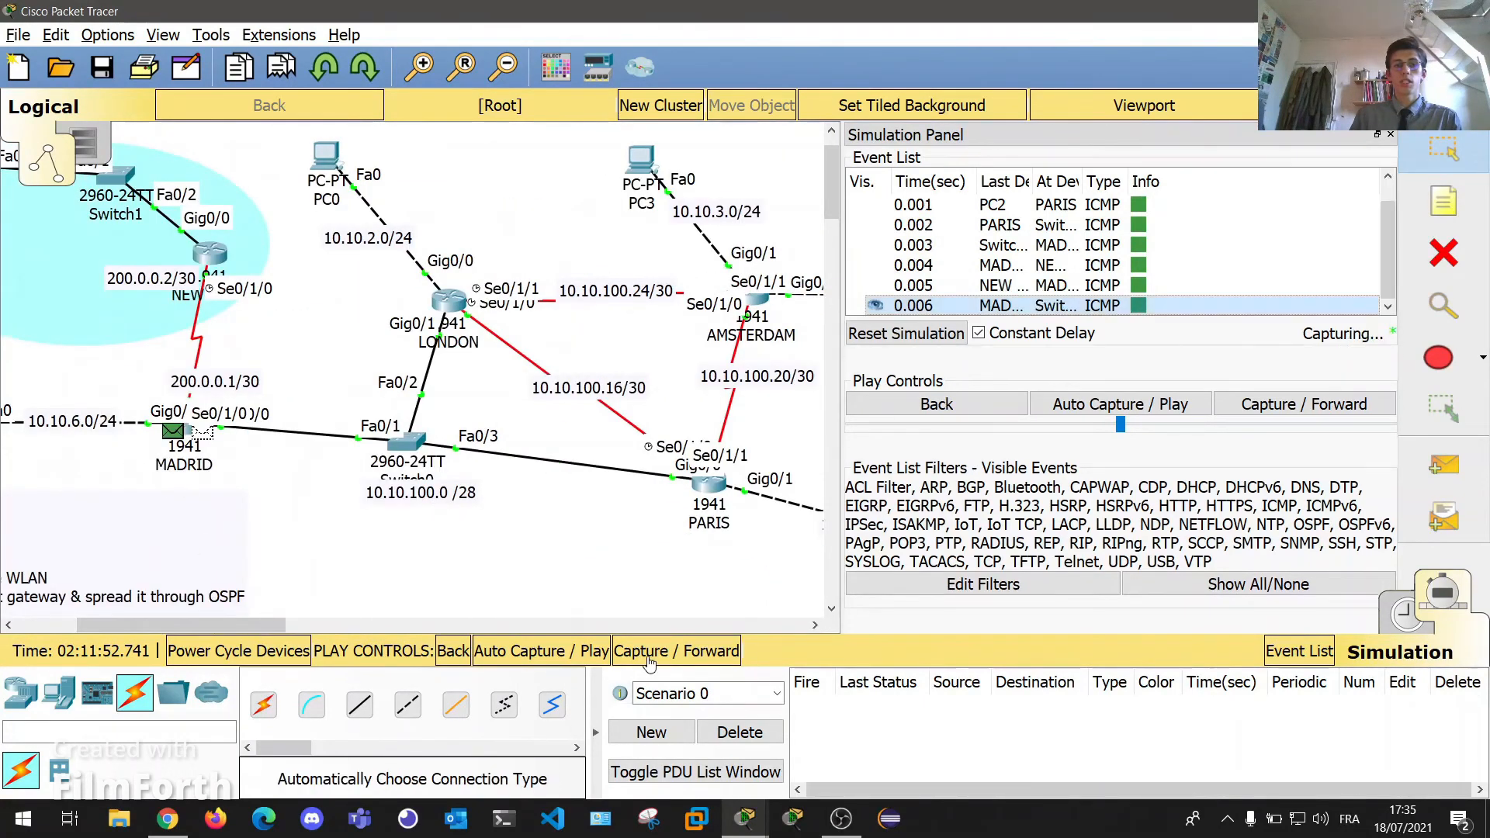
{"action": "left_click_drag", "start_coordinate": [151, 624], "coordinate": [203, 621]}
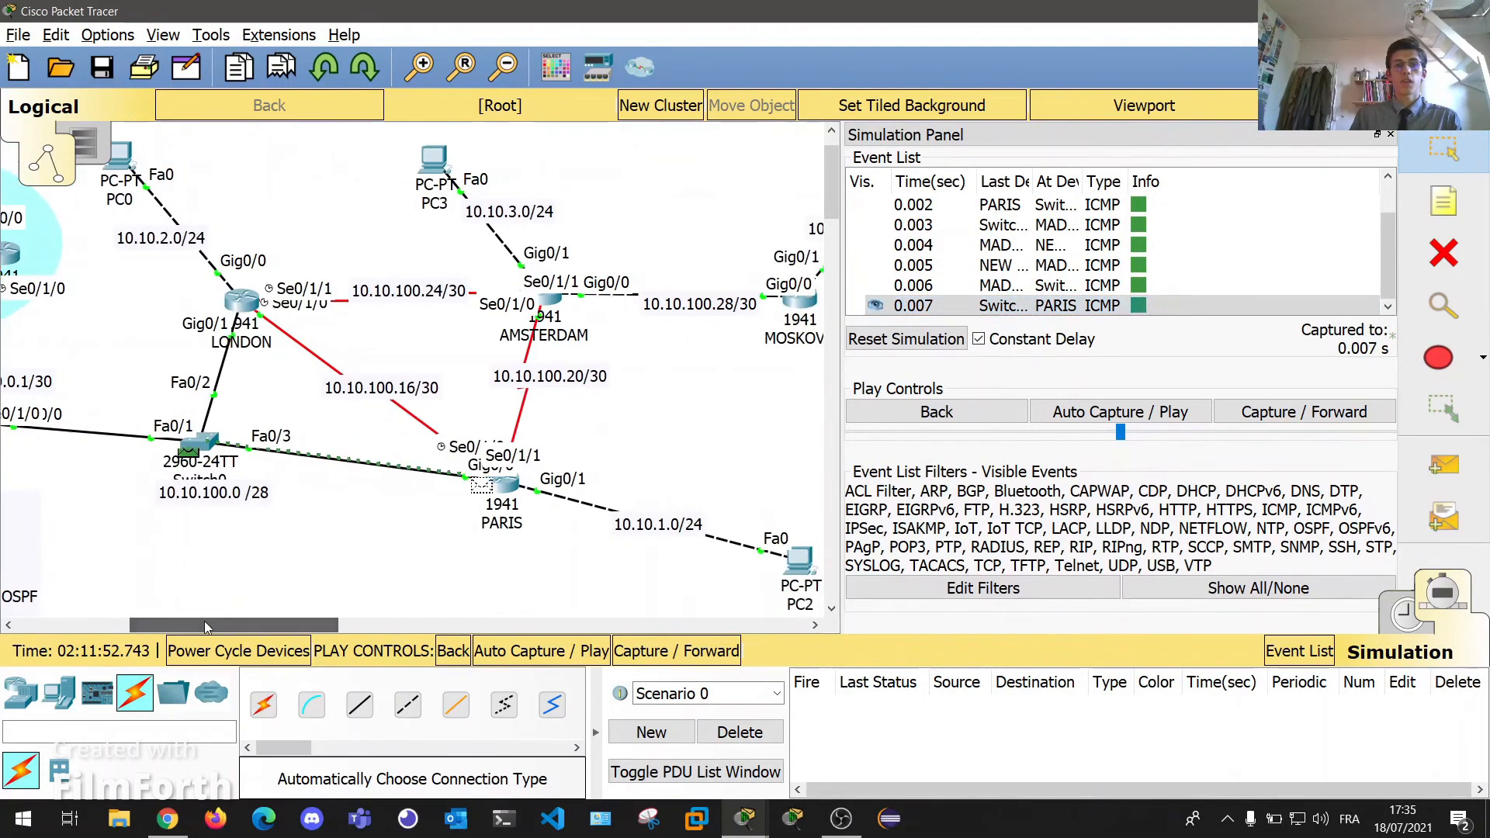
{"action": "left_click", "coordinate": [701, 652]}
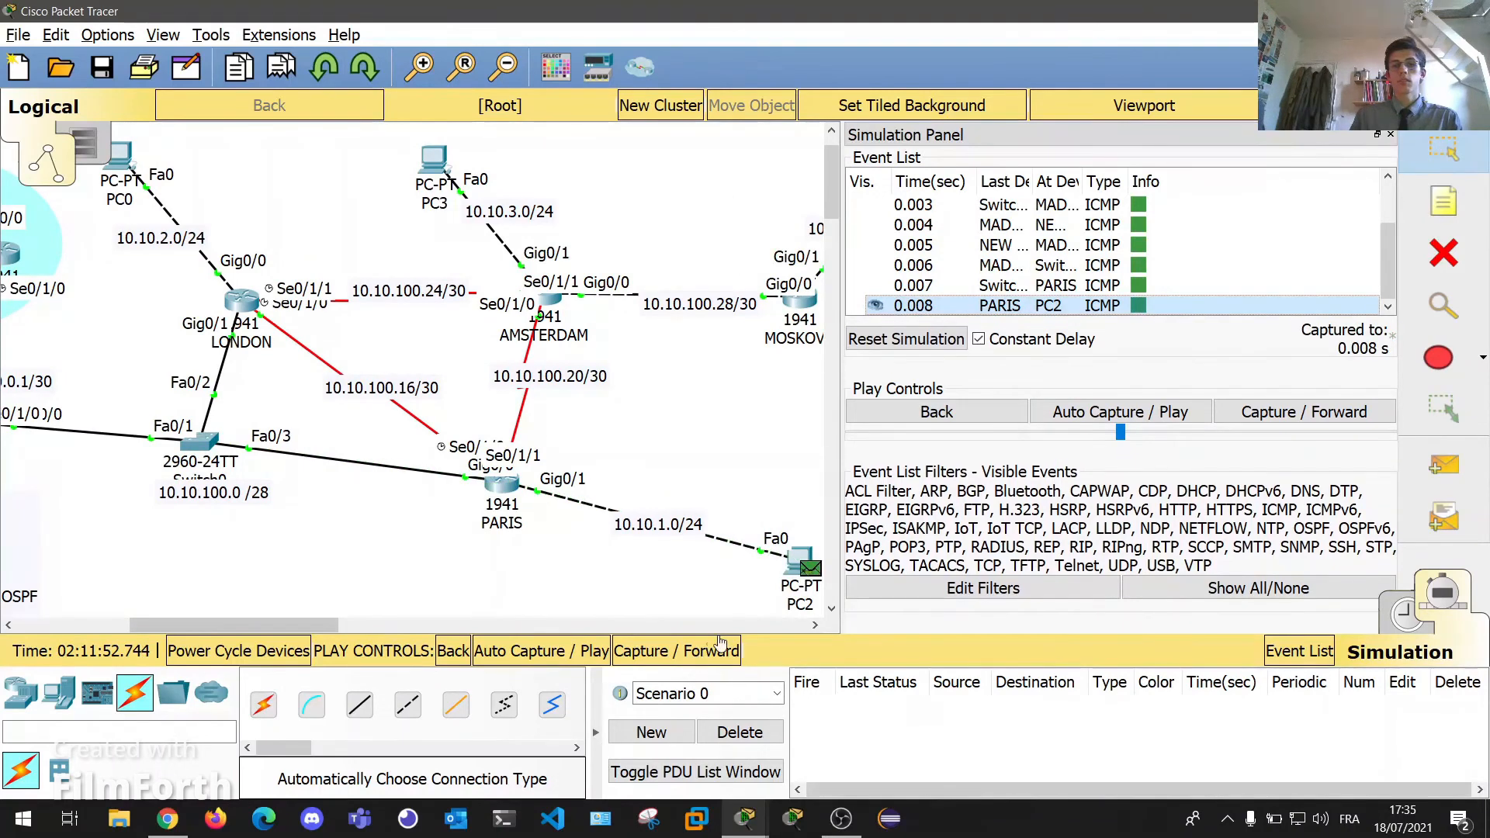
{"action": "left_click", "coordinate": [668, 655]}
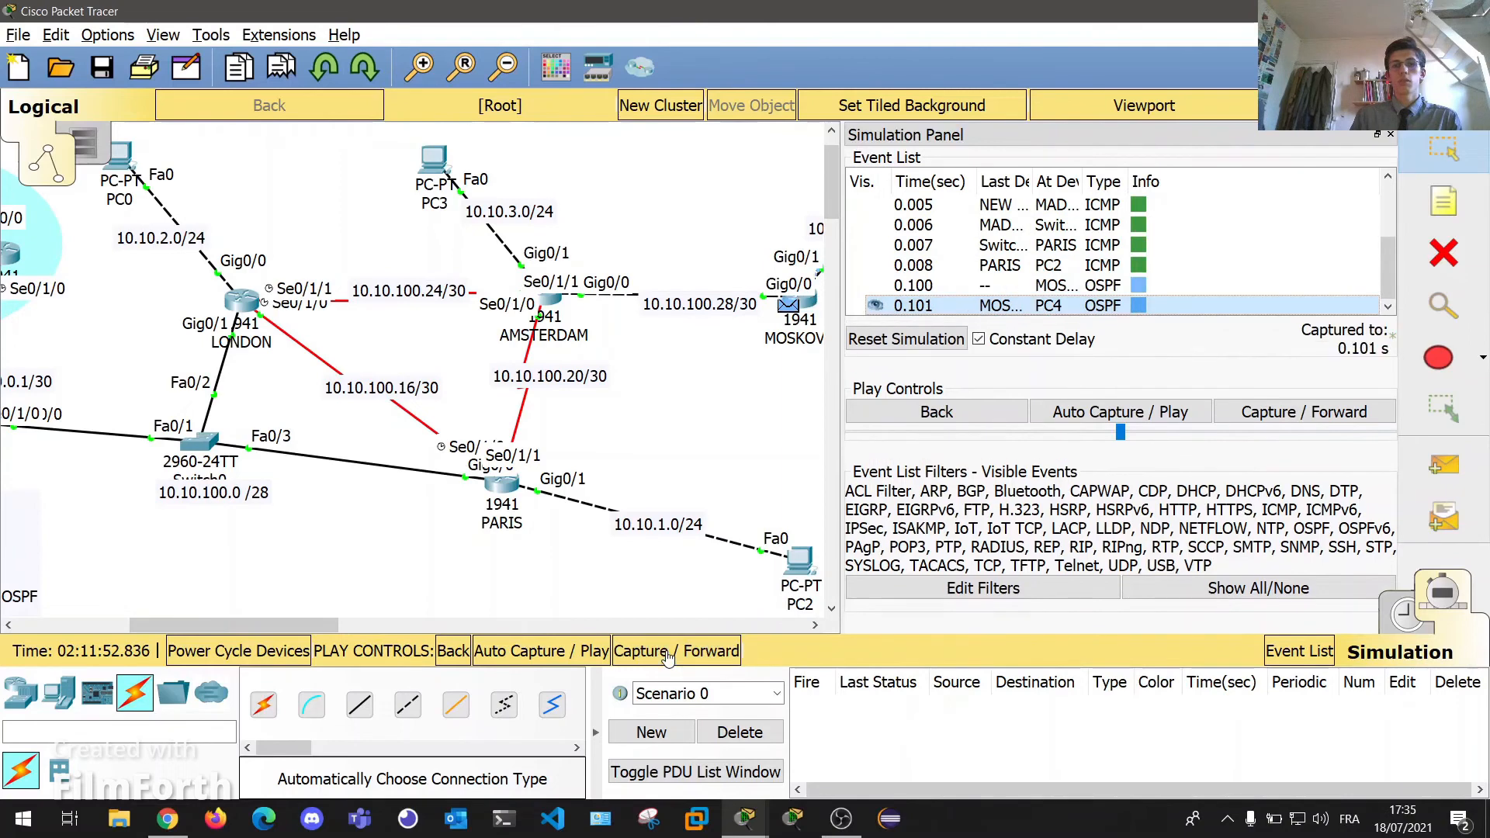
{"action": "left_click_drag", "start_coordinate": [282, 625], "coordinate": [324, 624]}
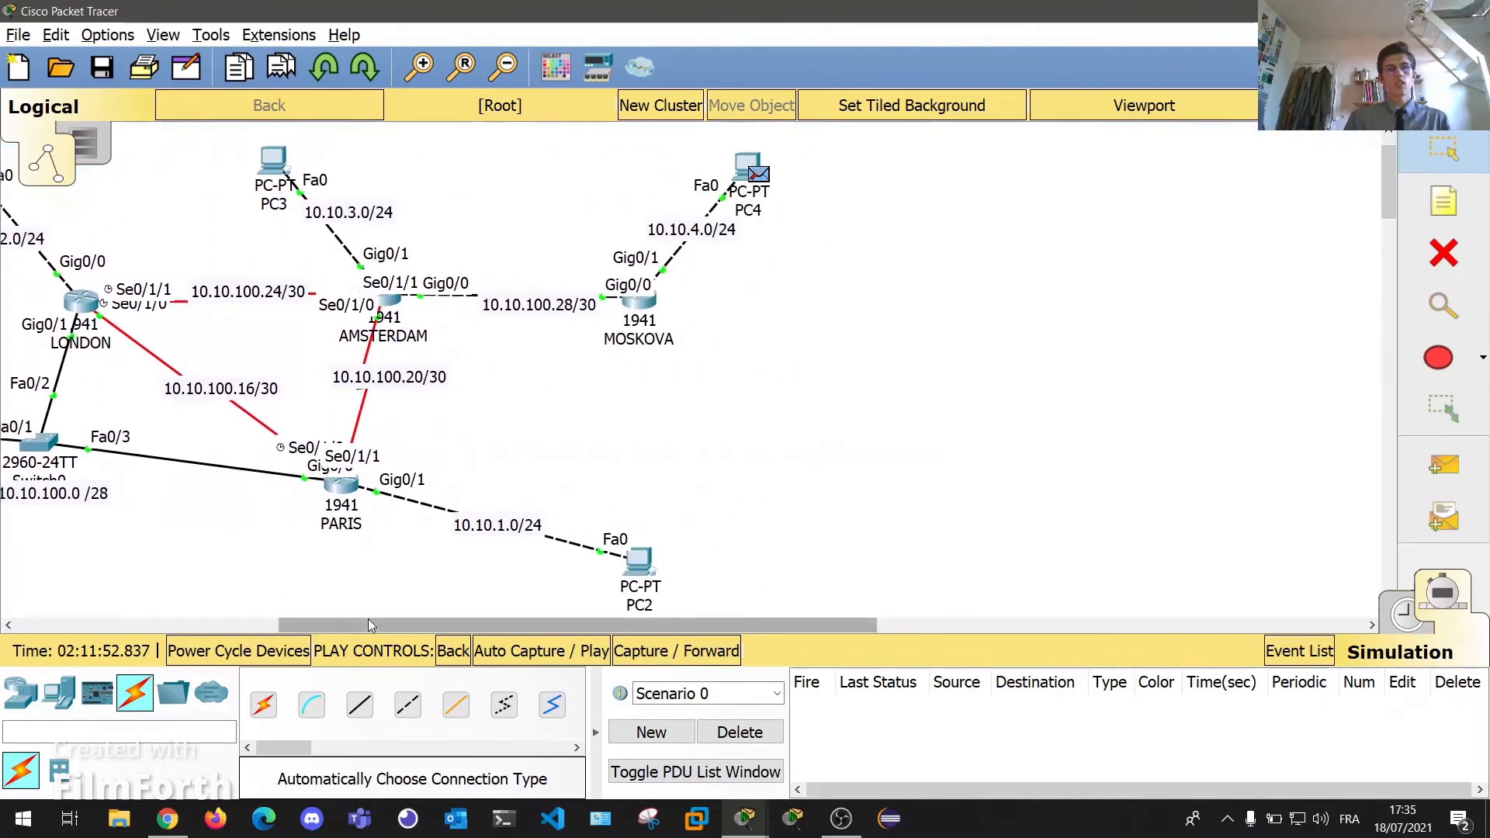
{"action": "left_click_drag", "start_coordinate": [367, 626], "coordinate": [90, 626]}
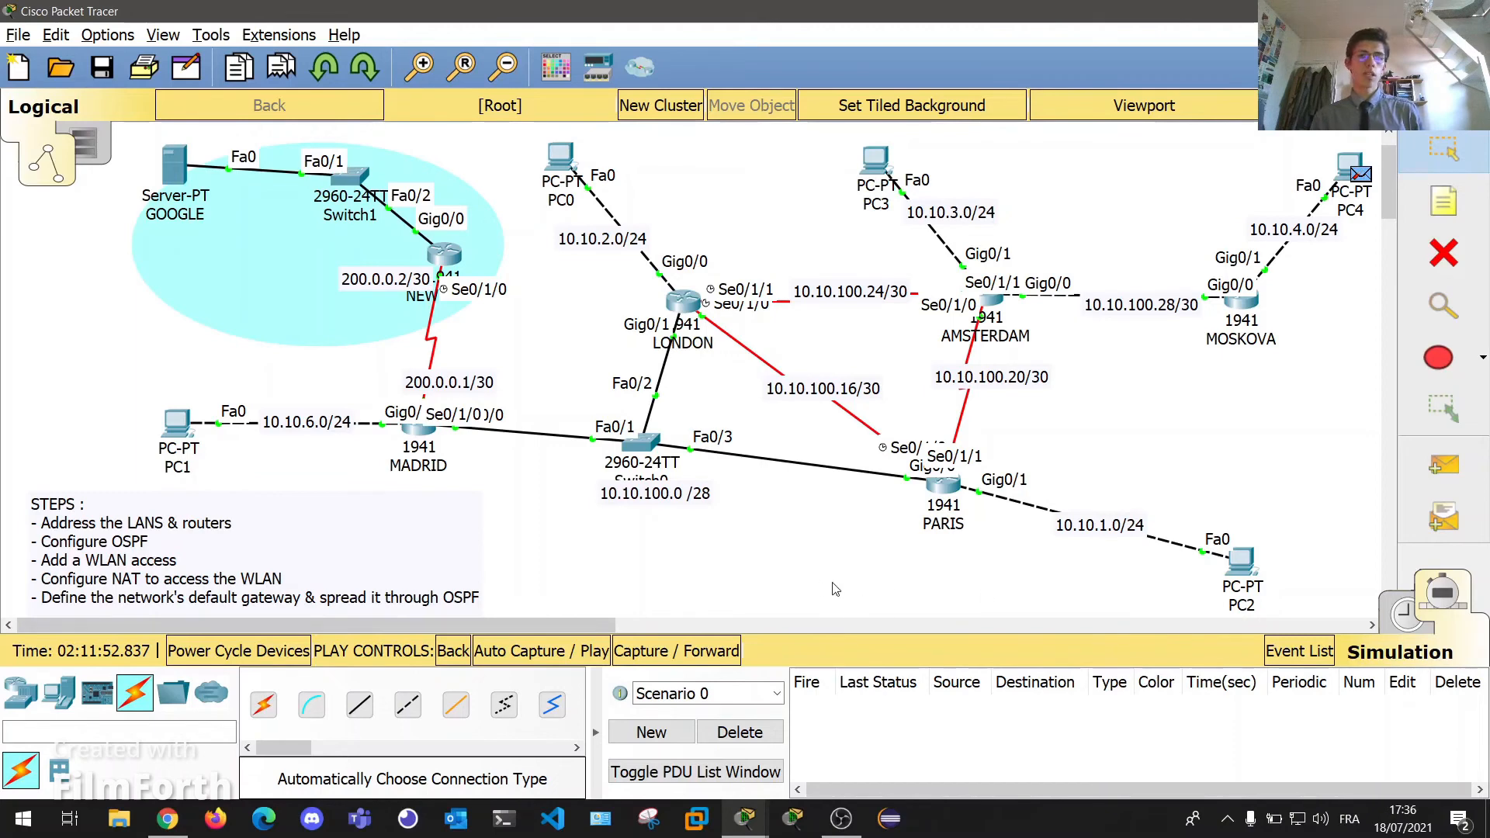
Send a simple PDU from PC1 to GOOGLE, step it to MADRID and inspect its Host Unreachable reply.
{"action": "left_click", "coordinate": [1444, 465]}
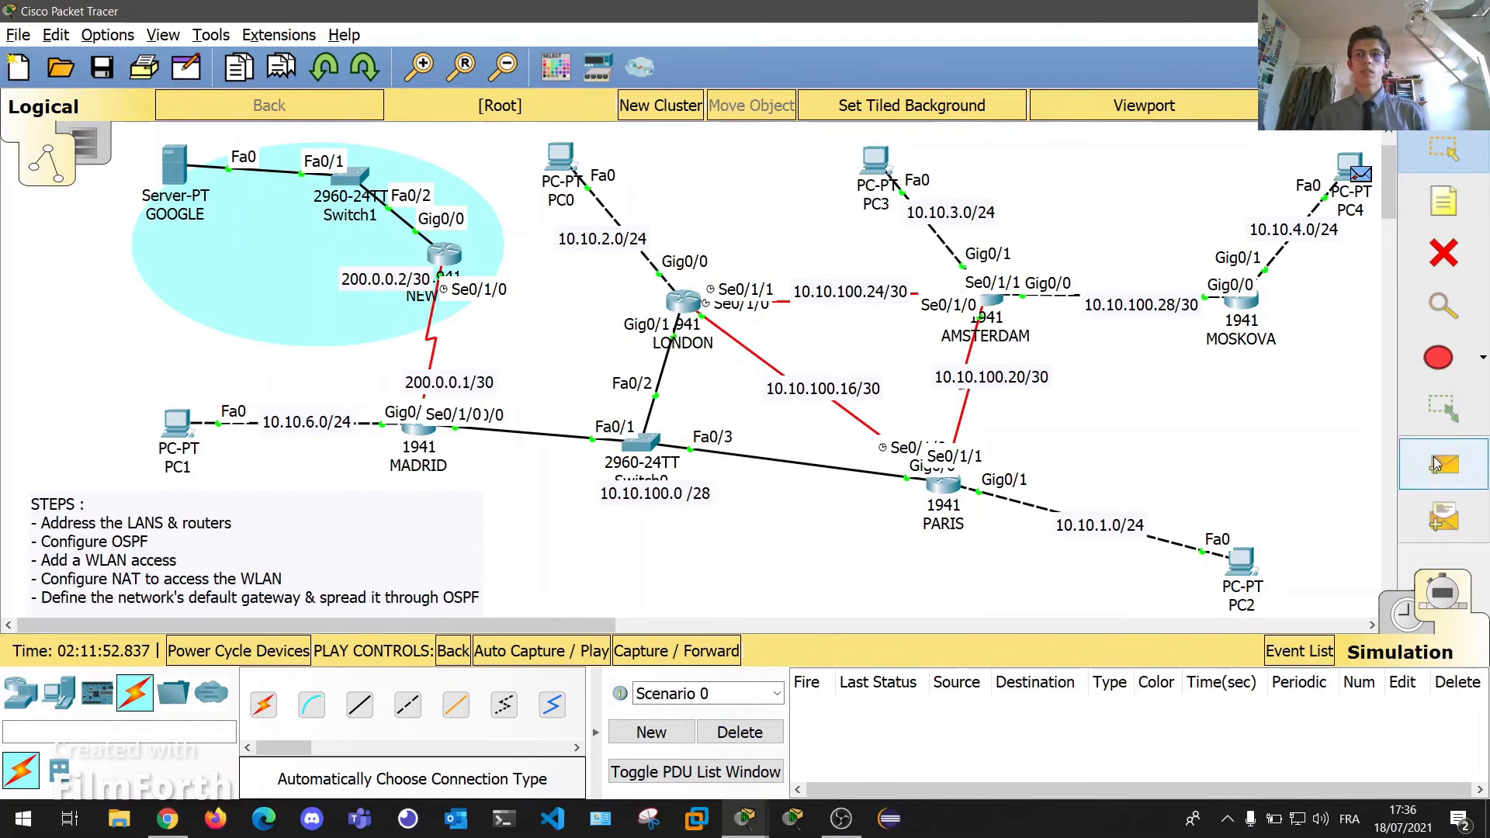
{"action": "left_click", "coordinate": [188, 433]}
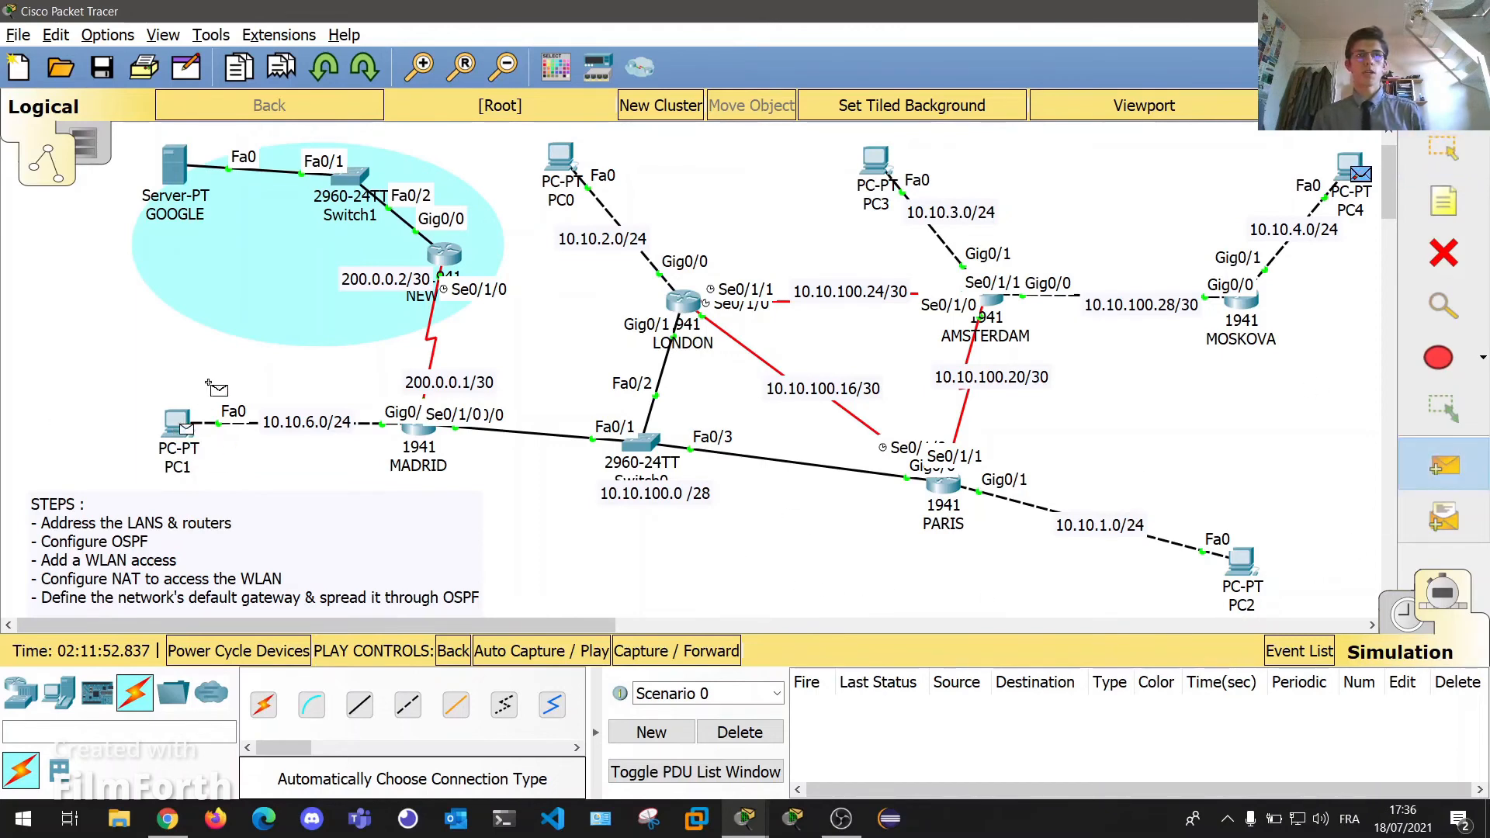
{"action": "left_click", "coordinate": [174, 166]}
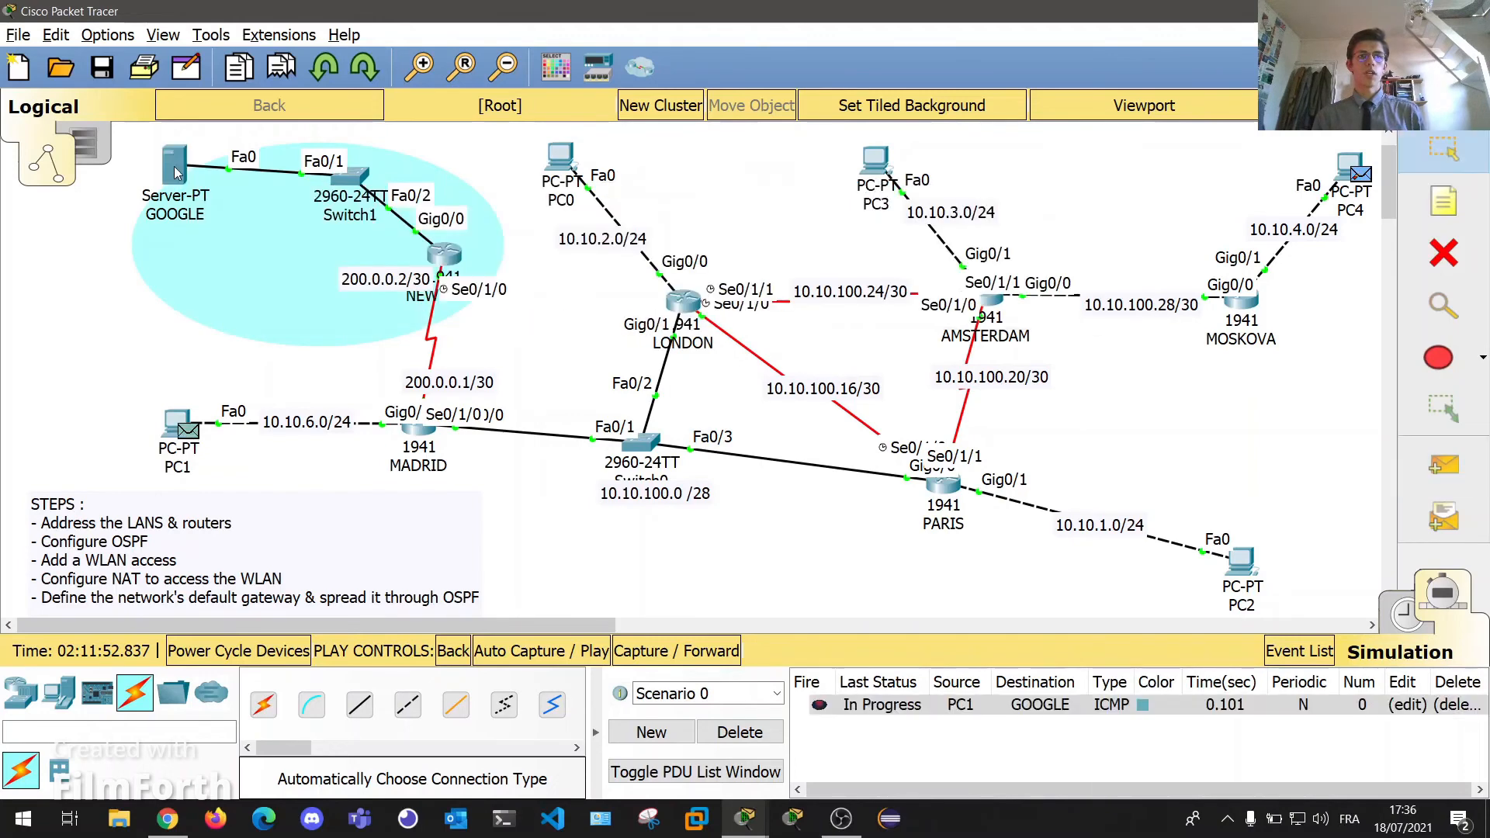
{"action": "left_click", "coordinate": [683, 656]}
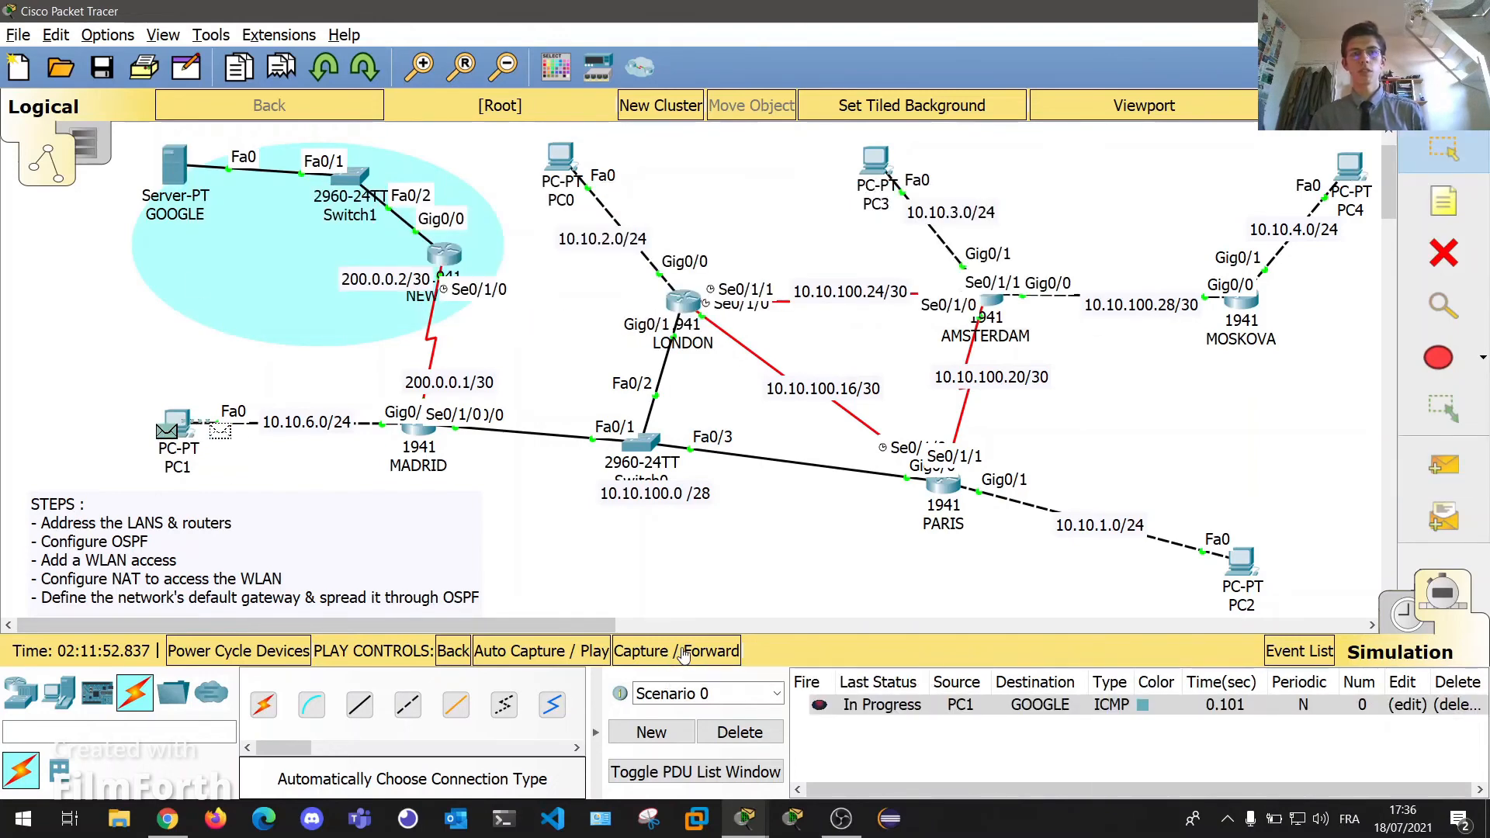
{"action": "left_click", "coordinate": [479, 445]}
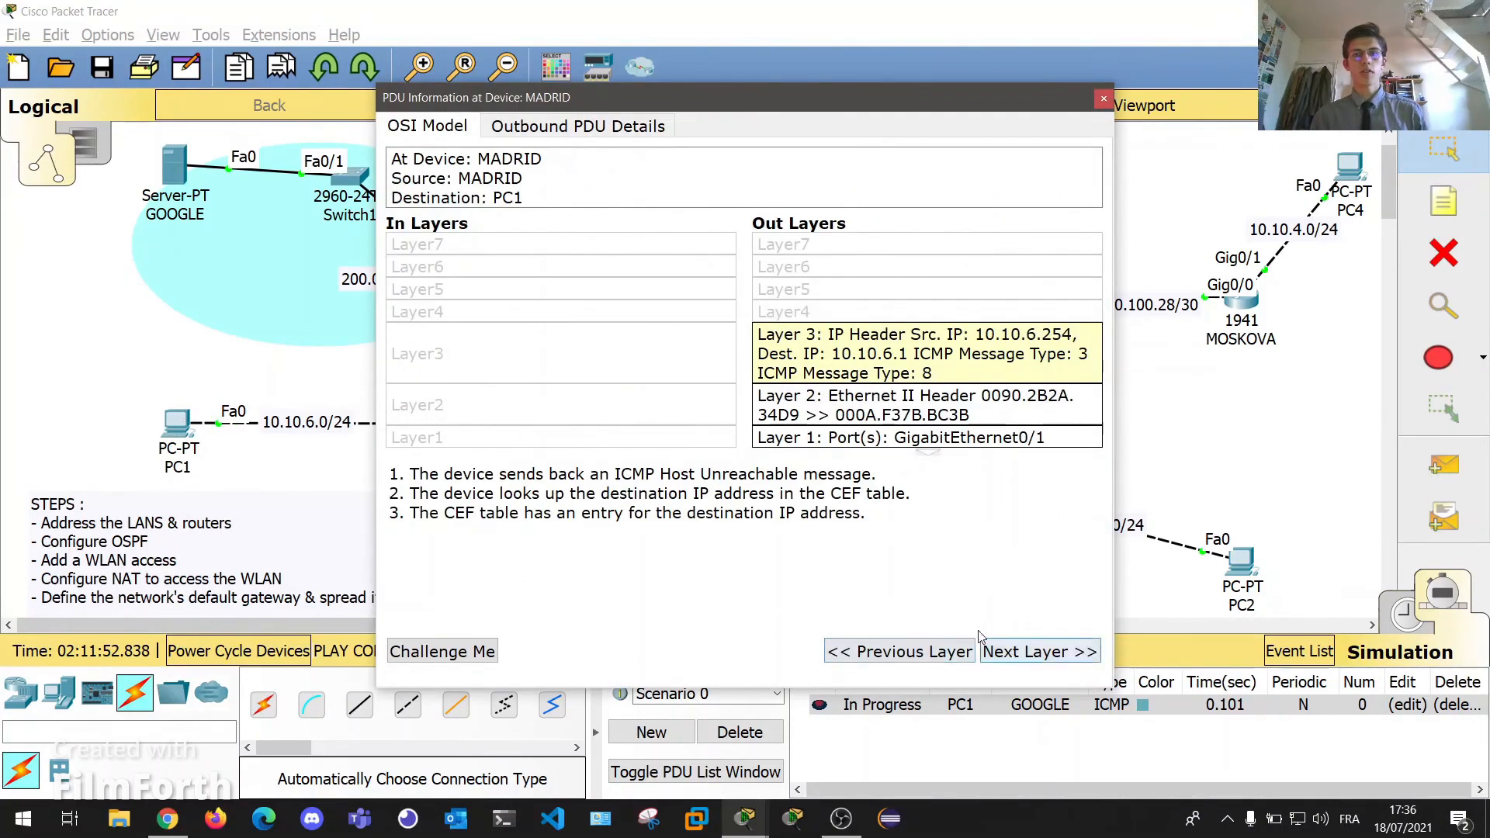
{"action": "left_click", "coordinate": [1104, 97]}
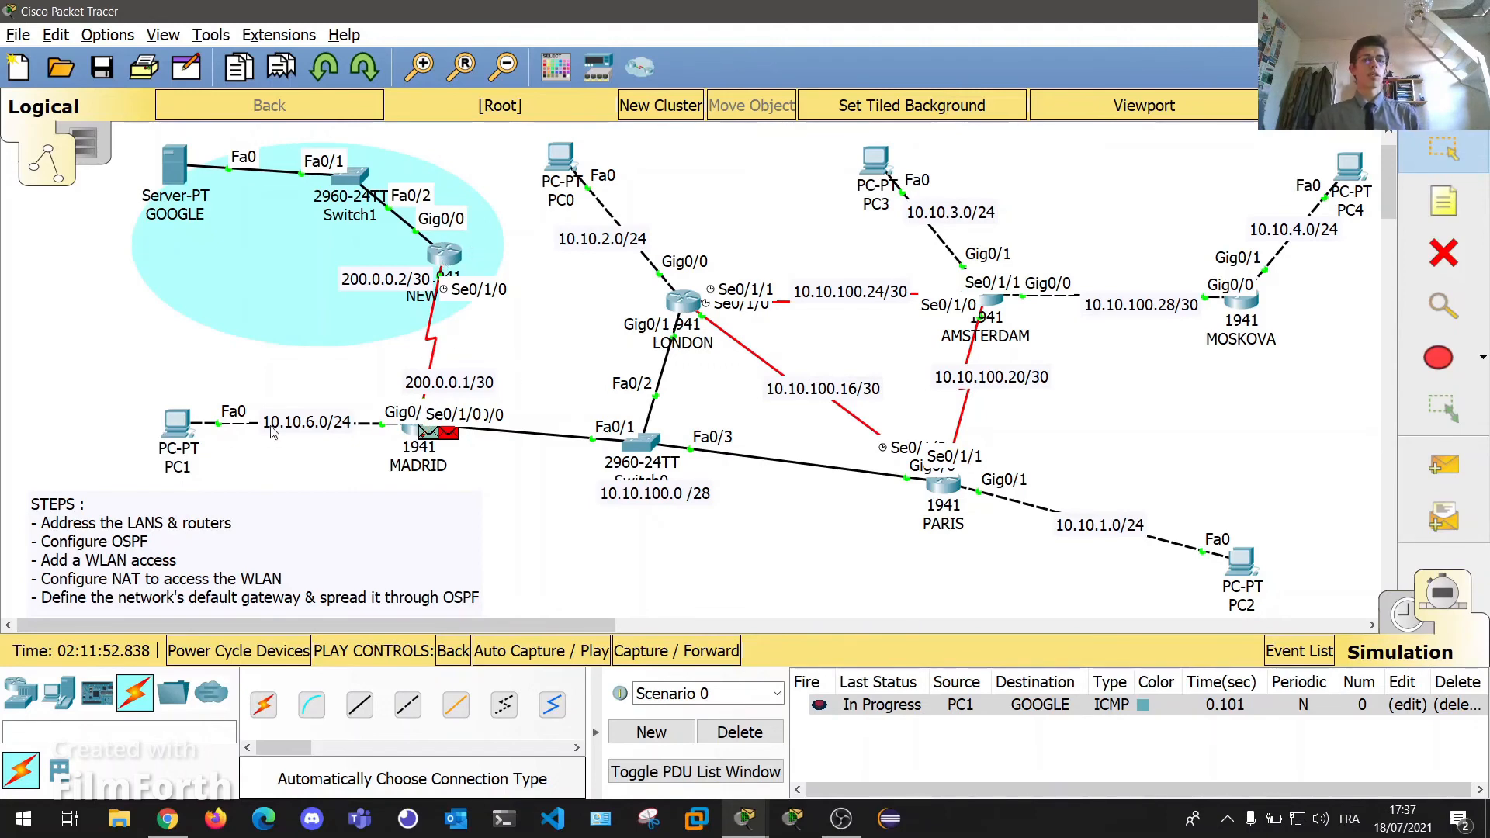
In MADRID's global config, add ip route 0.0.0.0 0.0.0.0 200.0.0.2, using ? help along the way.
{"action": "left_click", "coordinate": [408, 430]}
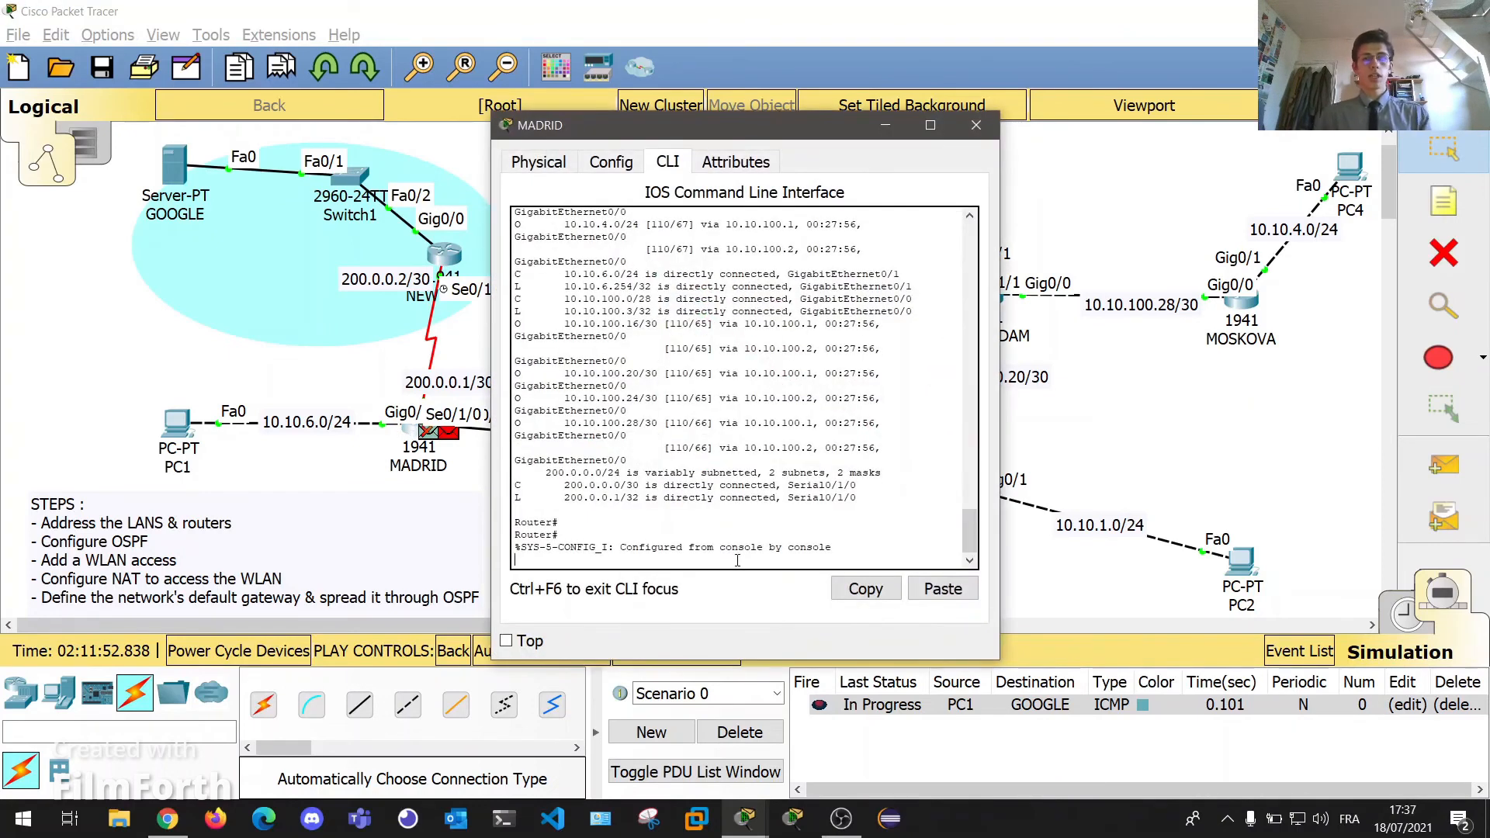
{"action": "key", "text": "Return"}
{"action": "key", "text": "Return"}
{"action": "key", "text": "Return"}
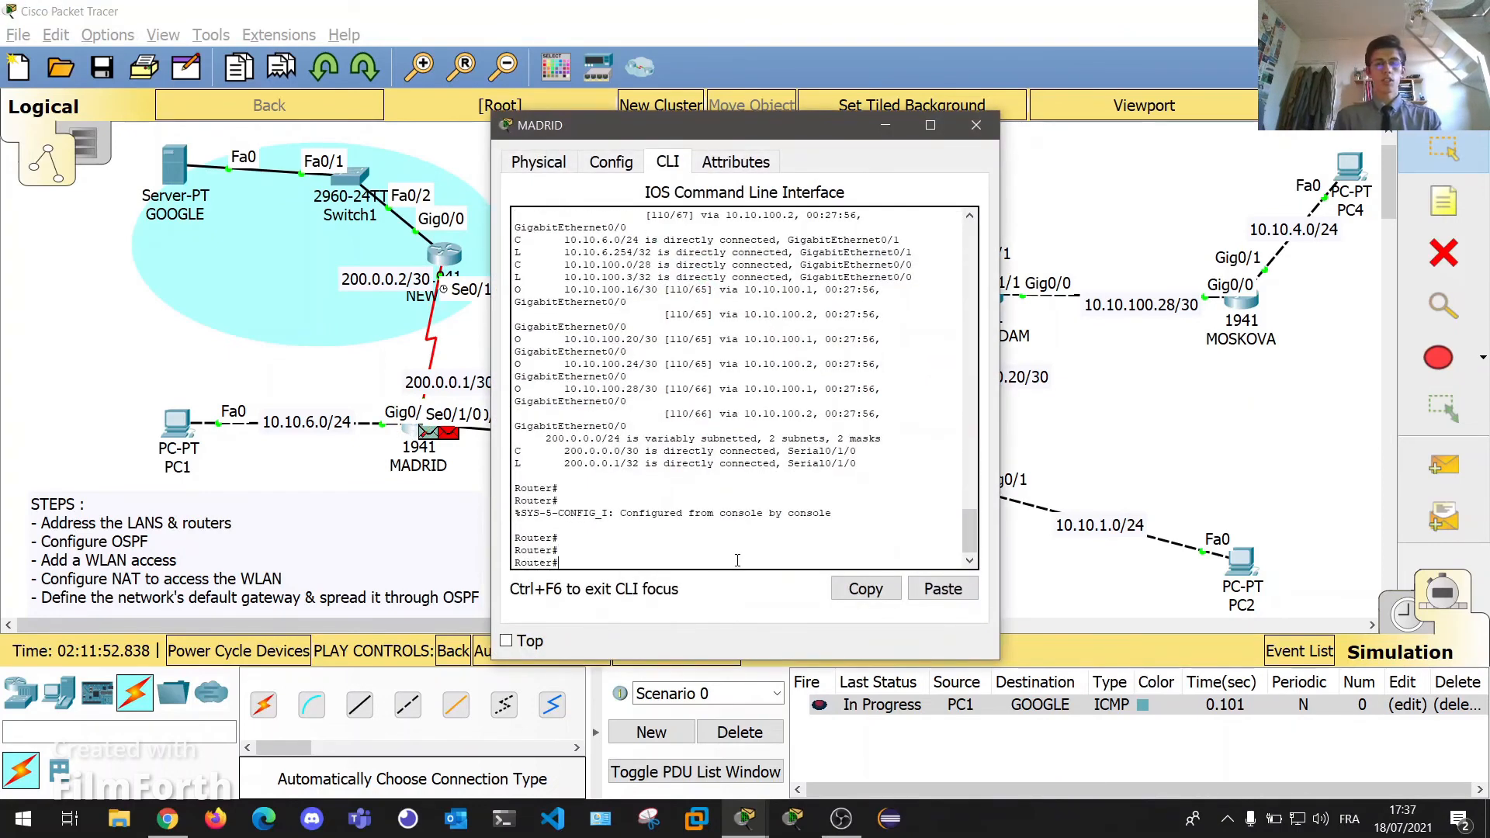
{"action": "type", "text": "conf t"}
{"action": "key", "text": "Return"}
{"action": "key", "text": "Return"}
{"action": "key", "text": "Return"}
{"action": "key", "text": "Return"}
{"action": "key", "text": "Return"}
{"action": "key", "text": "Return"}
{"action": "key", "text": "Return"}
{"action": "key", "text": "Return"}
{"action": "key", "text": "Return"}
{"action": "key", "text": "Return"}
{"action": "key", "text": "Return"}
{"action": "key", "text": "Return"}
{"action": "key", "text": "Return"}
{"action": "key", "text": "Return"}
{"action": "key", "text": "Return"}
{"action": "key", "text": "Return"}
{"action": "key", "text": "Return"}
{"action": "key", "text": "Return"}
{"action": "key", "text": "Return"}
{"action": "key", "text": "Return"}
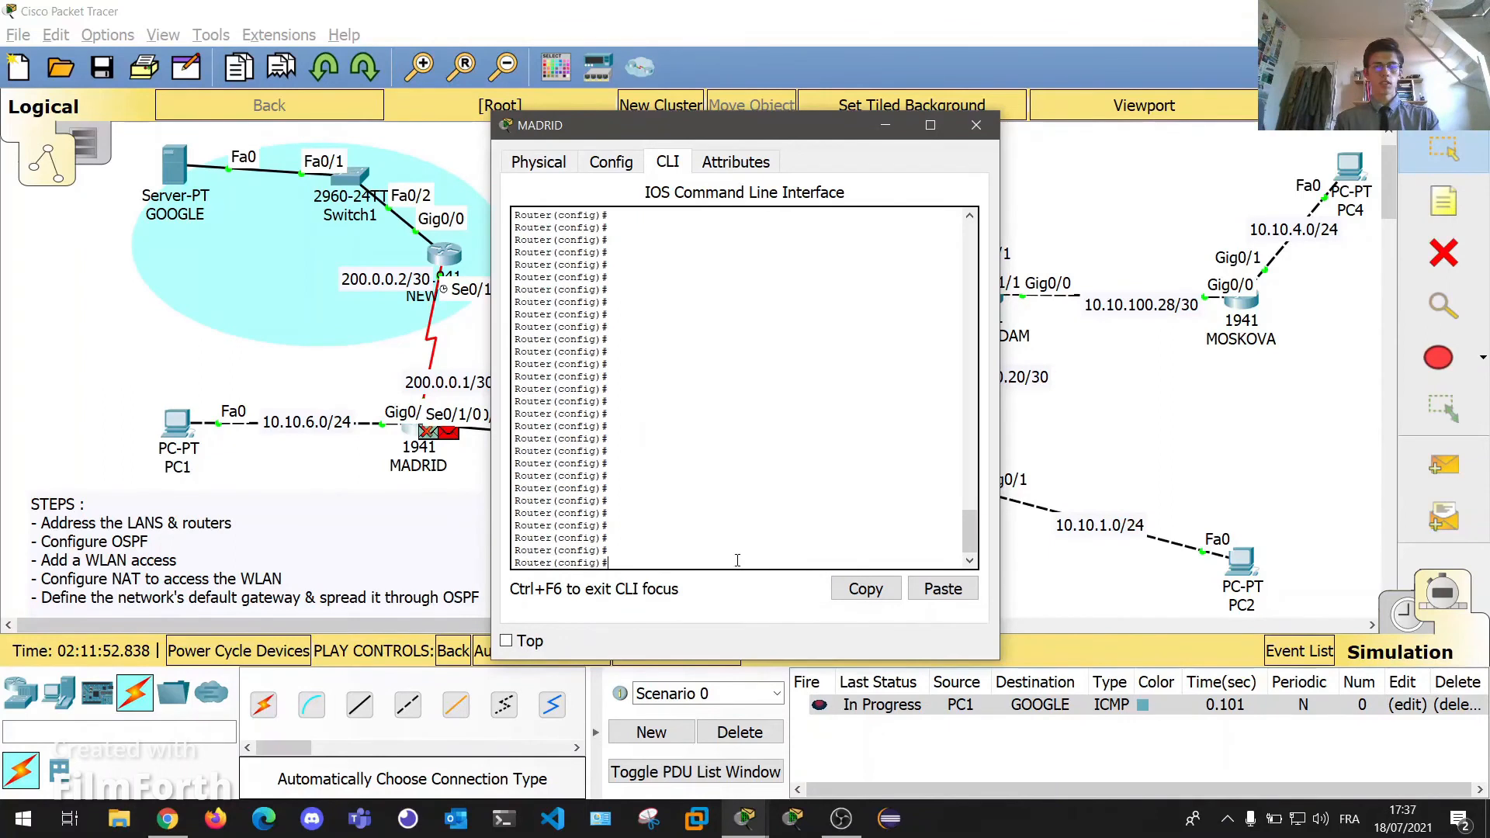
{"action": "type", "text": "ip route"}
{"action": "key", "text": "Tab"}
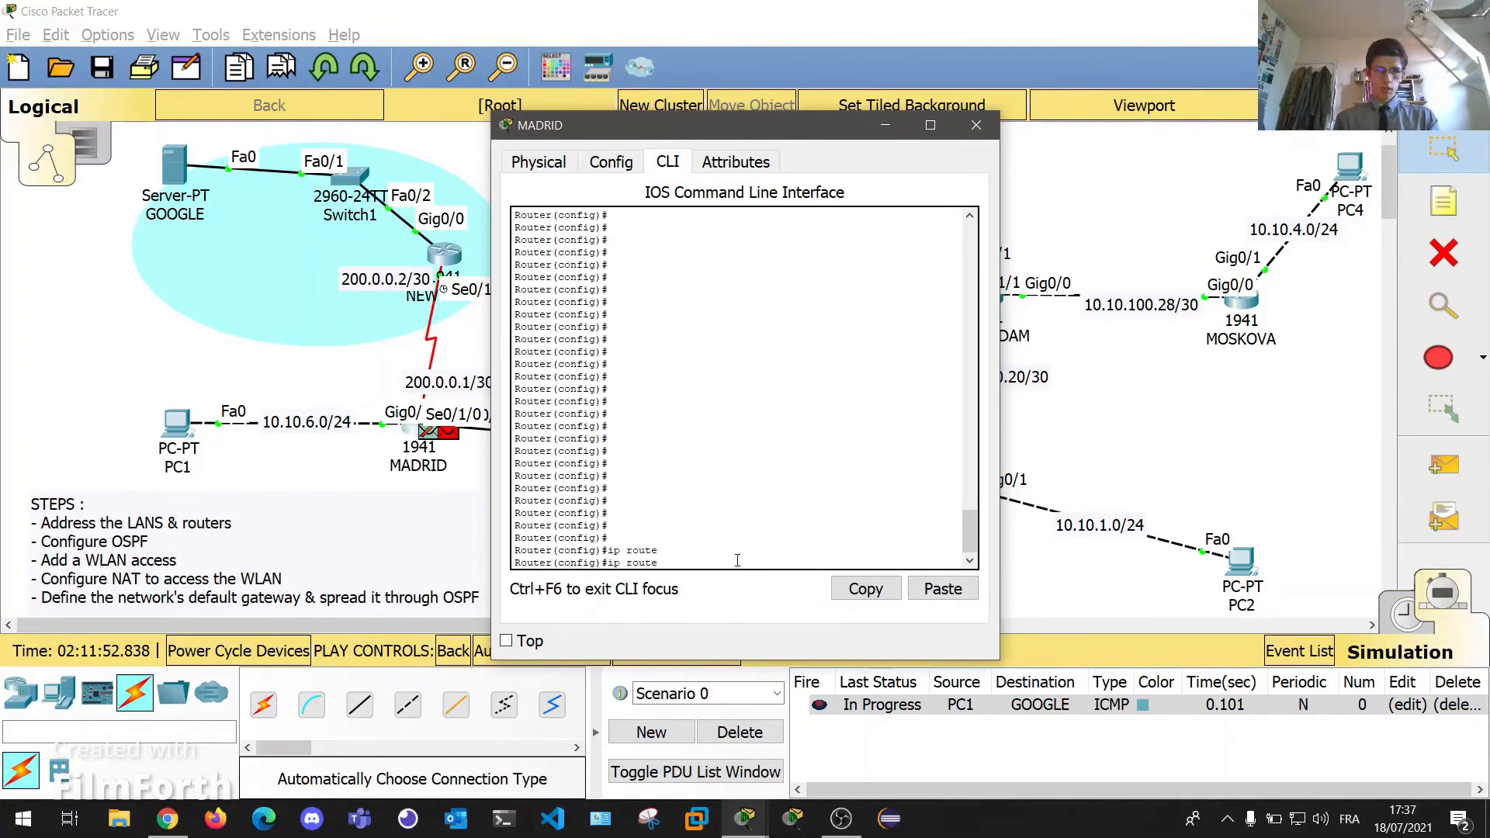
{"action": "type", "text": "?"}
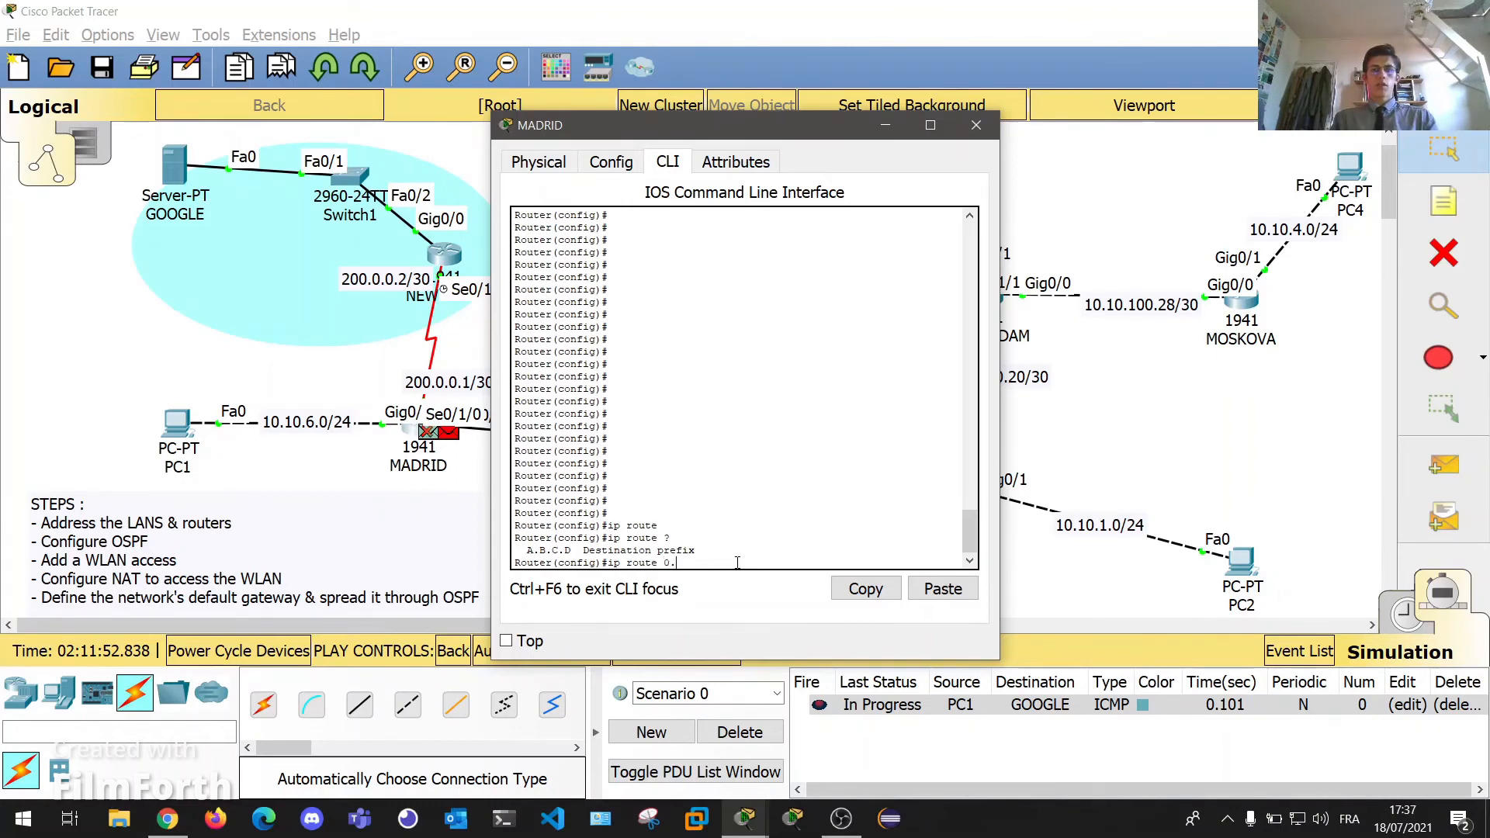
{"action": "type", "text": "0.0.0.0 ?"}
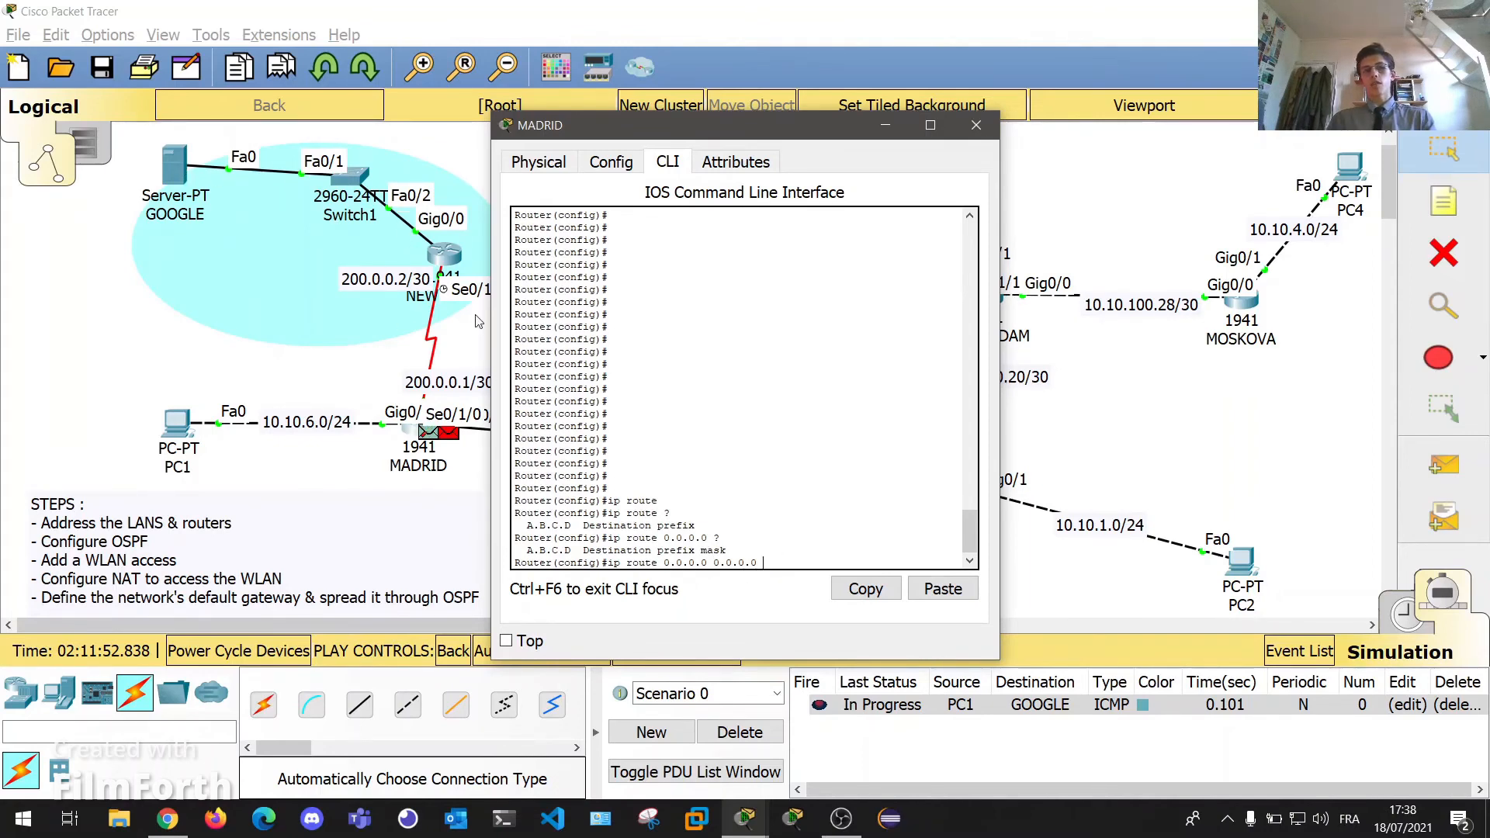
{"action": "type", "text": "?"}
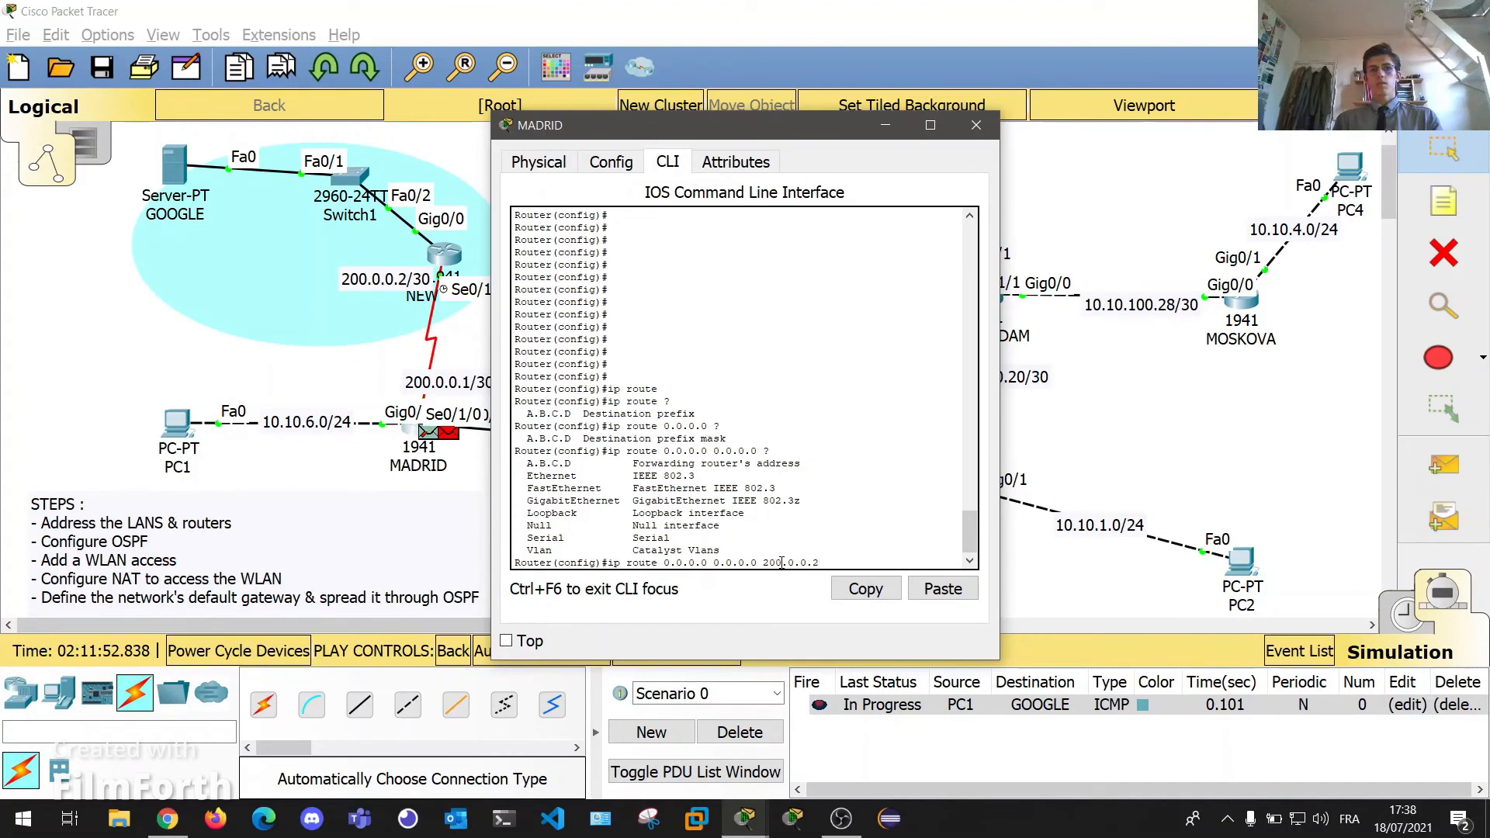
{"action": "type", "text": "?"}
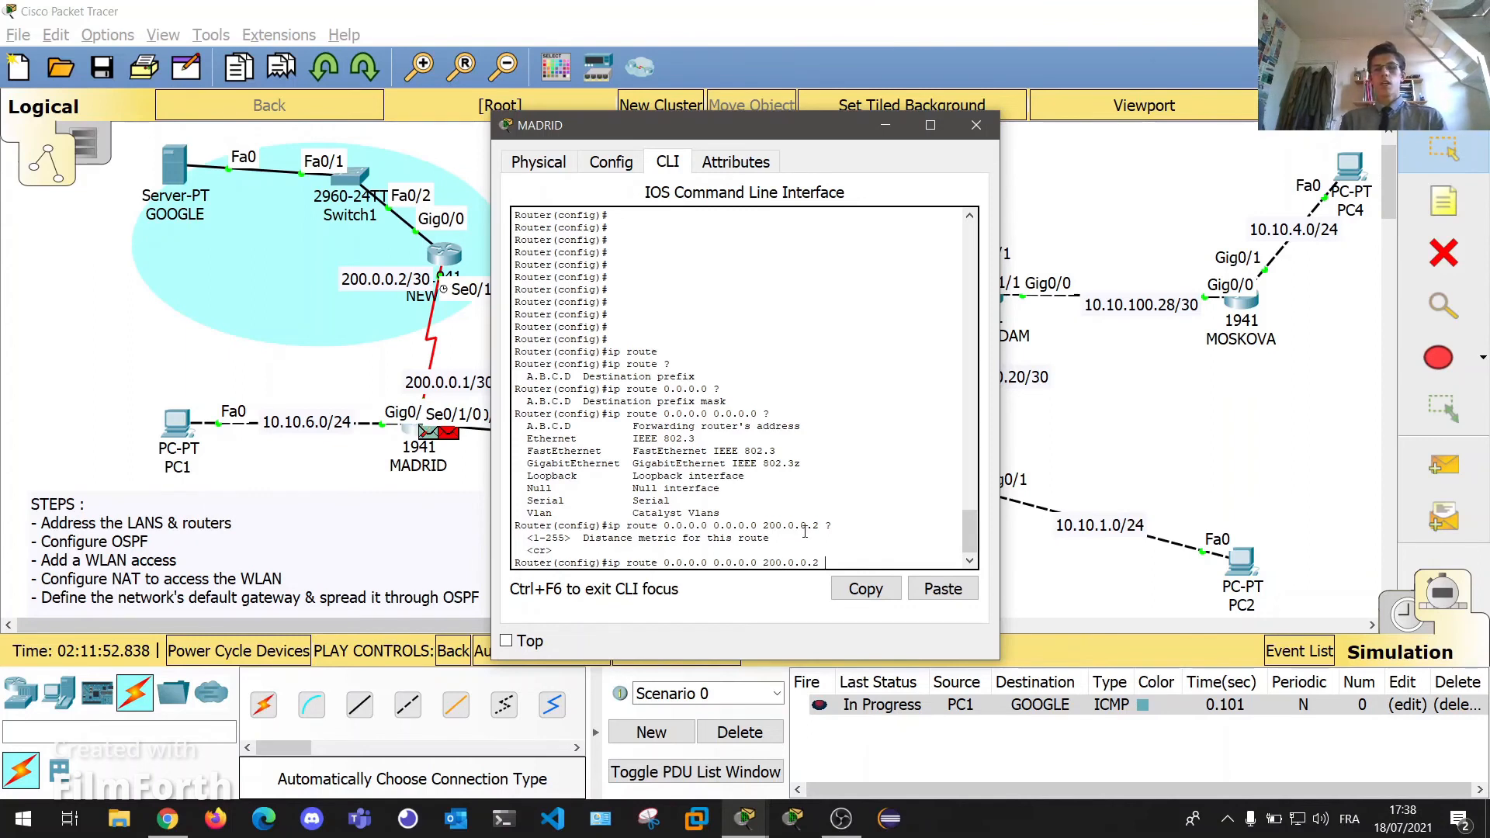
{"action": "key", "text": "Return"}
{"action": "key", "text": "Return"}
{"action": "key", "text": "Return"}
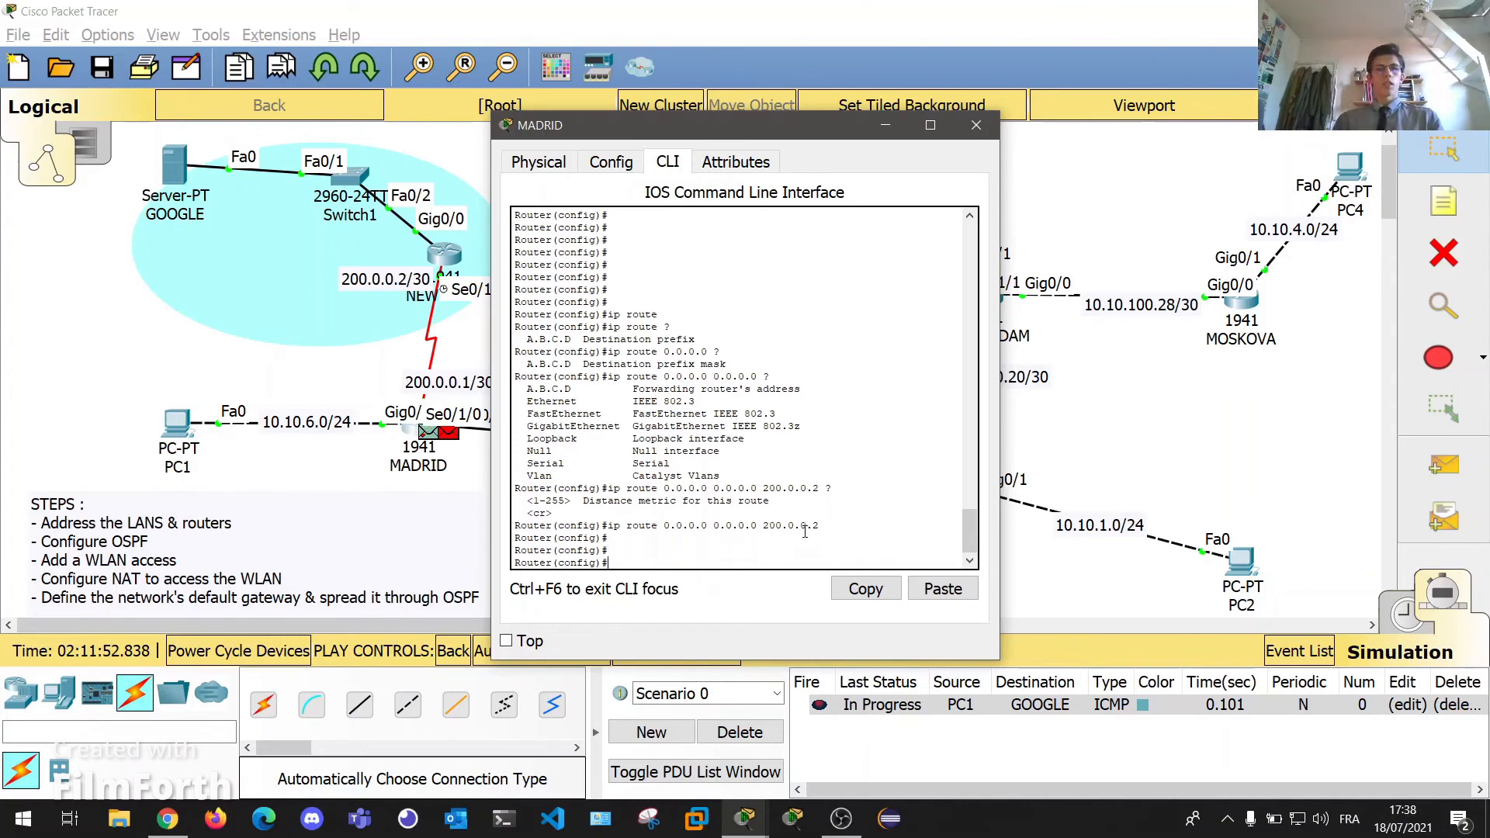
Delete the old PC1-to-GOOGLE ping, switch to realtime, and send a fresh PC1-to-GOOGLE simple PDU.
{"action": "left_click", "coordinate": [976, 125]}
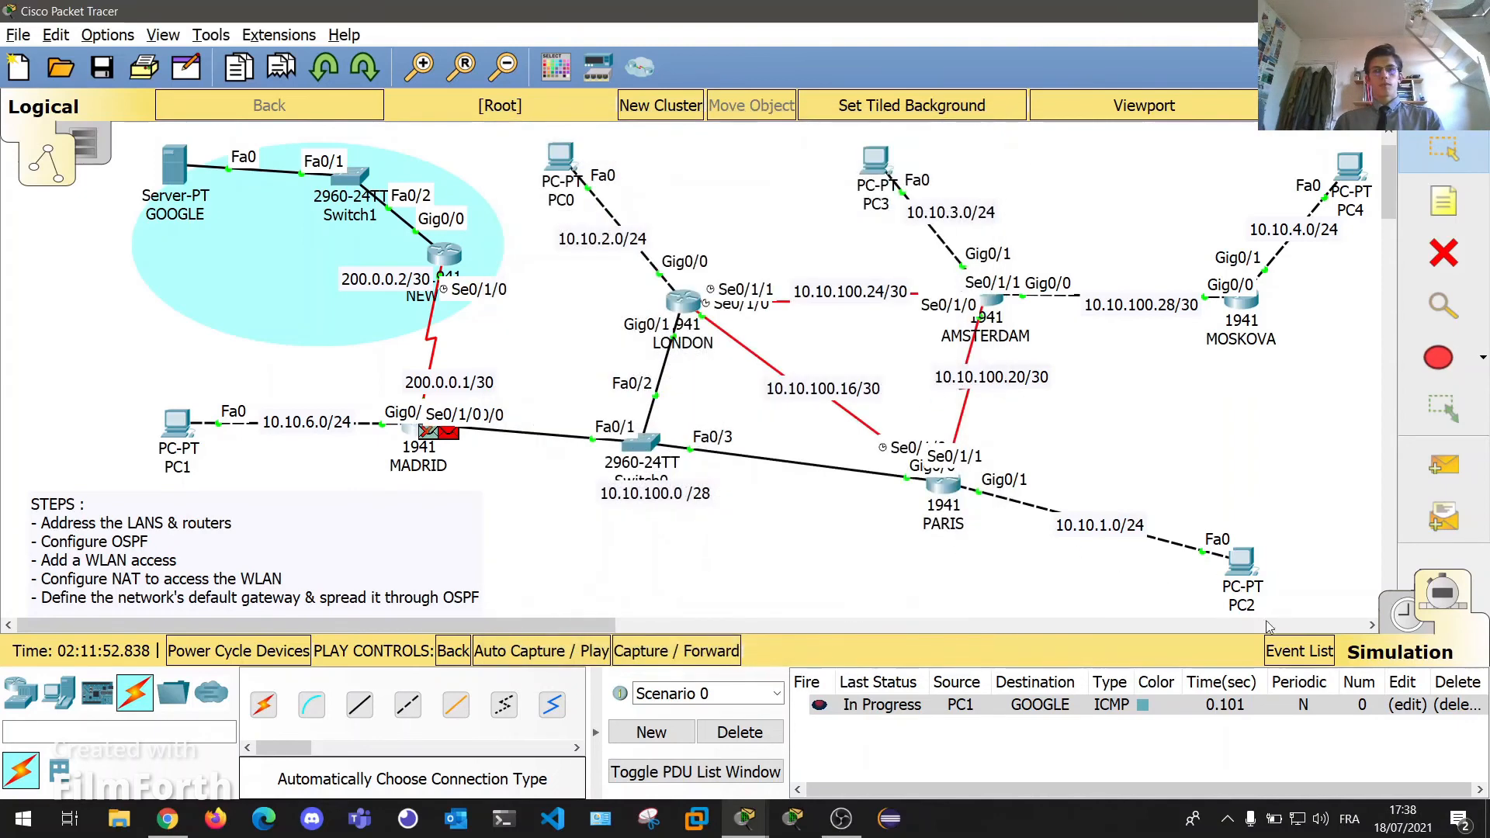
{"action": "left_click", "coordinate": [1458, 705]}
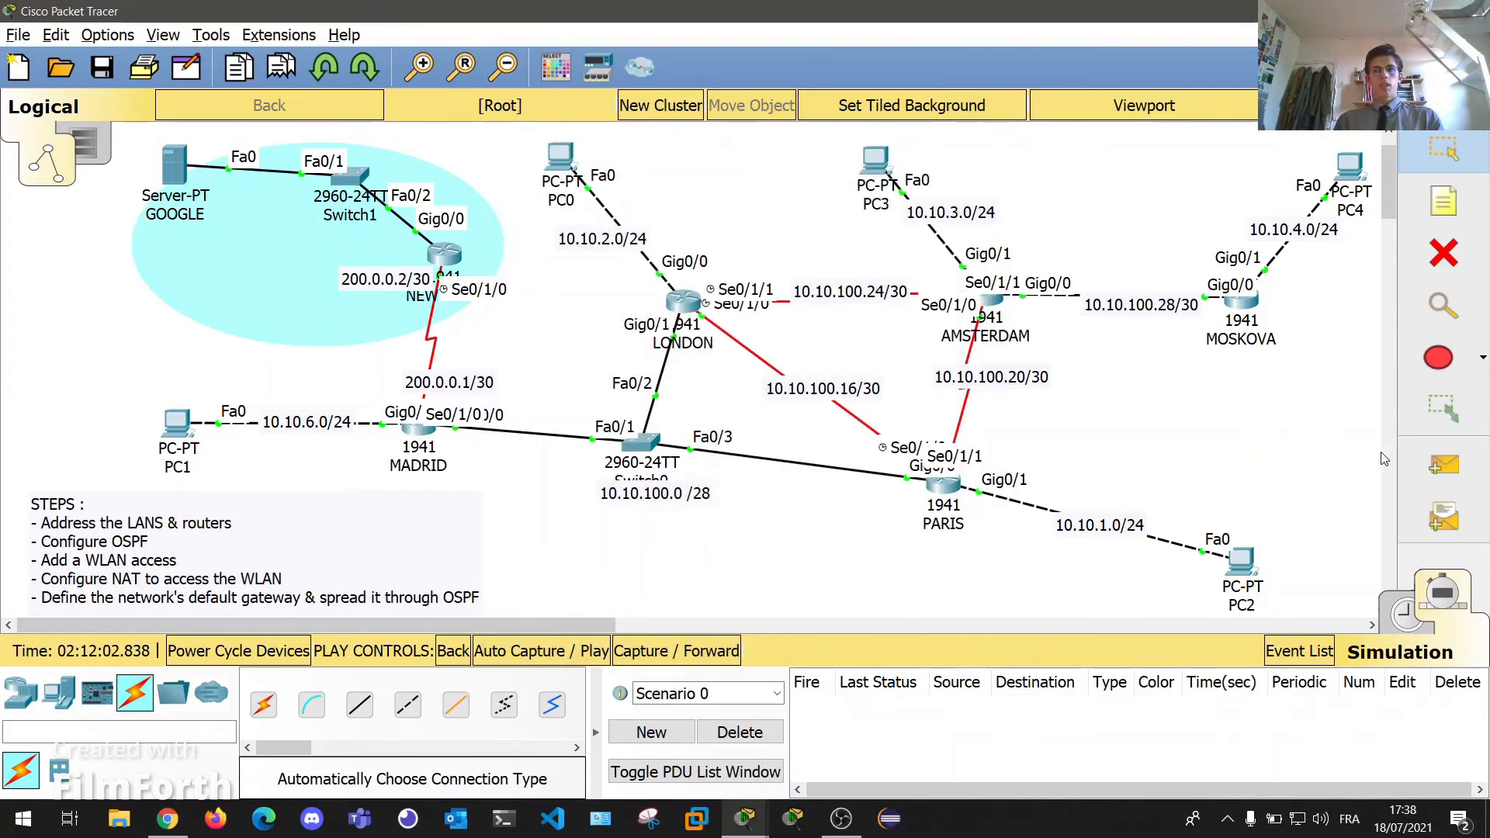
{"action": "left_click", "coordinate": [1443, 465]}
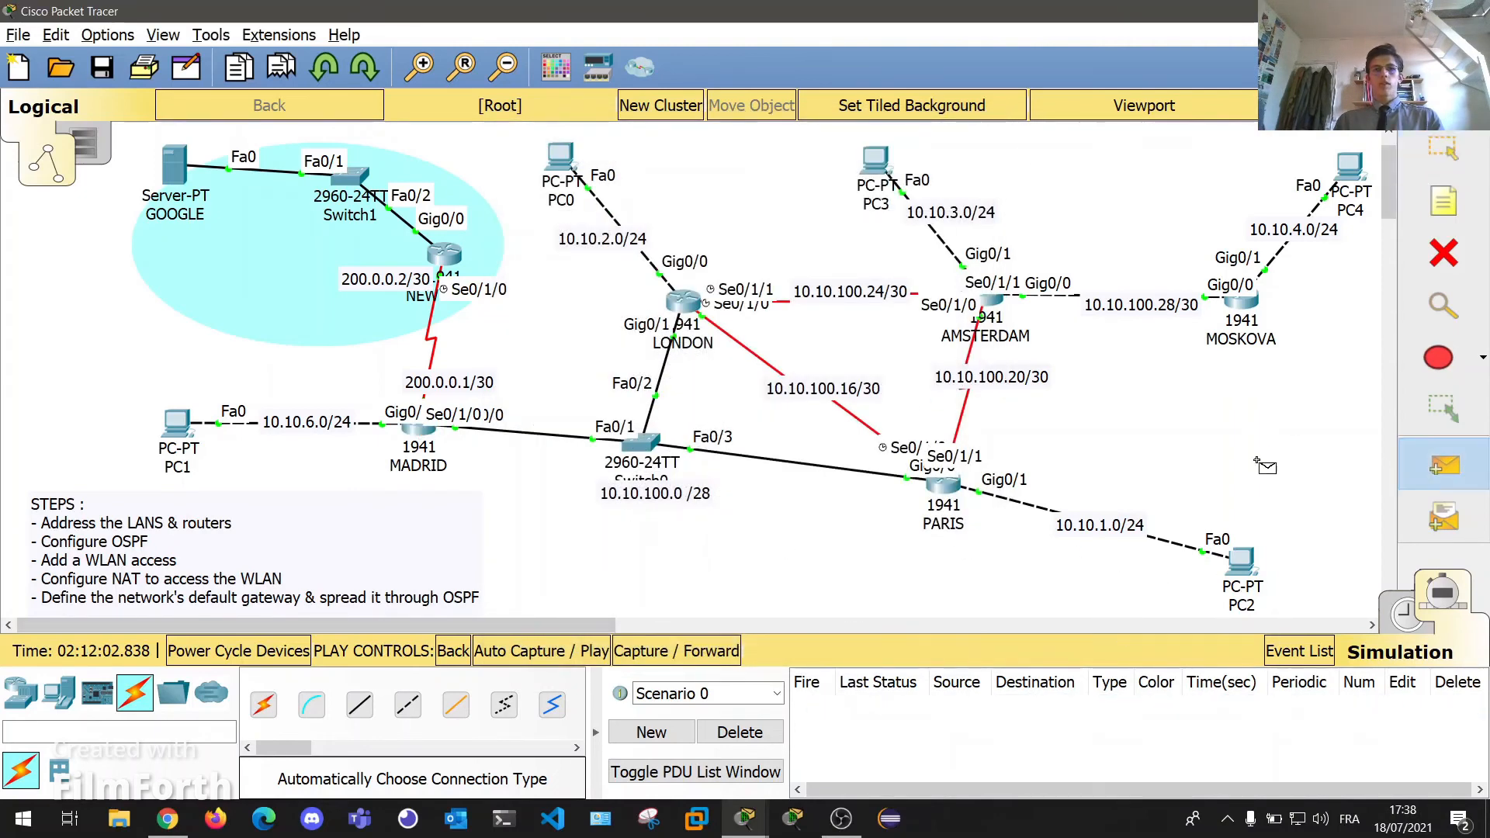
{"action": "left_click", "coordinate": [1395, 622]}
{"action": "left_click", "coordinate": [183, 427]}
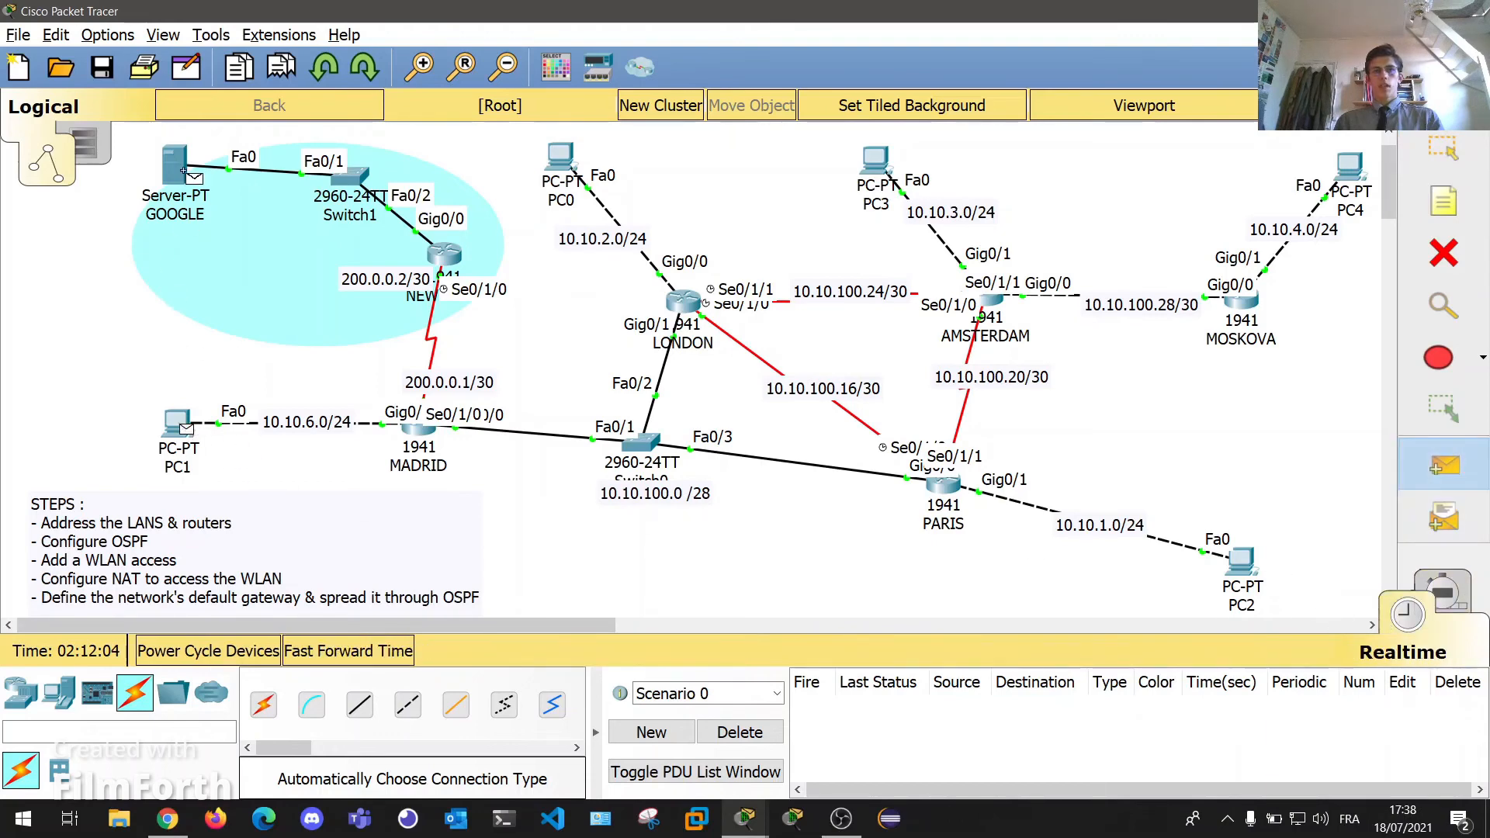
{"action": "left_click", "coordinate": [180, 168]}
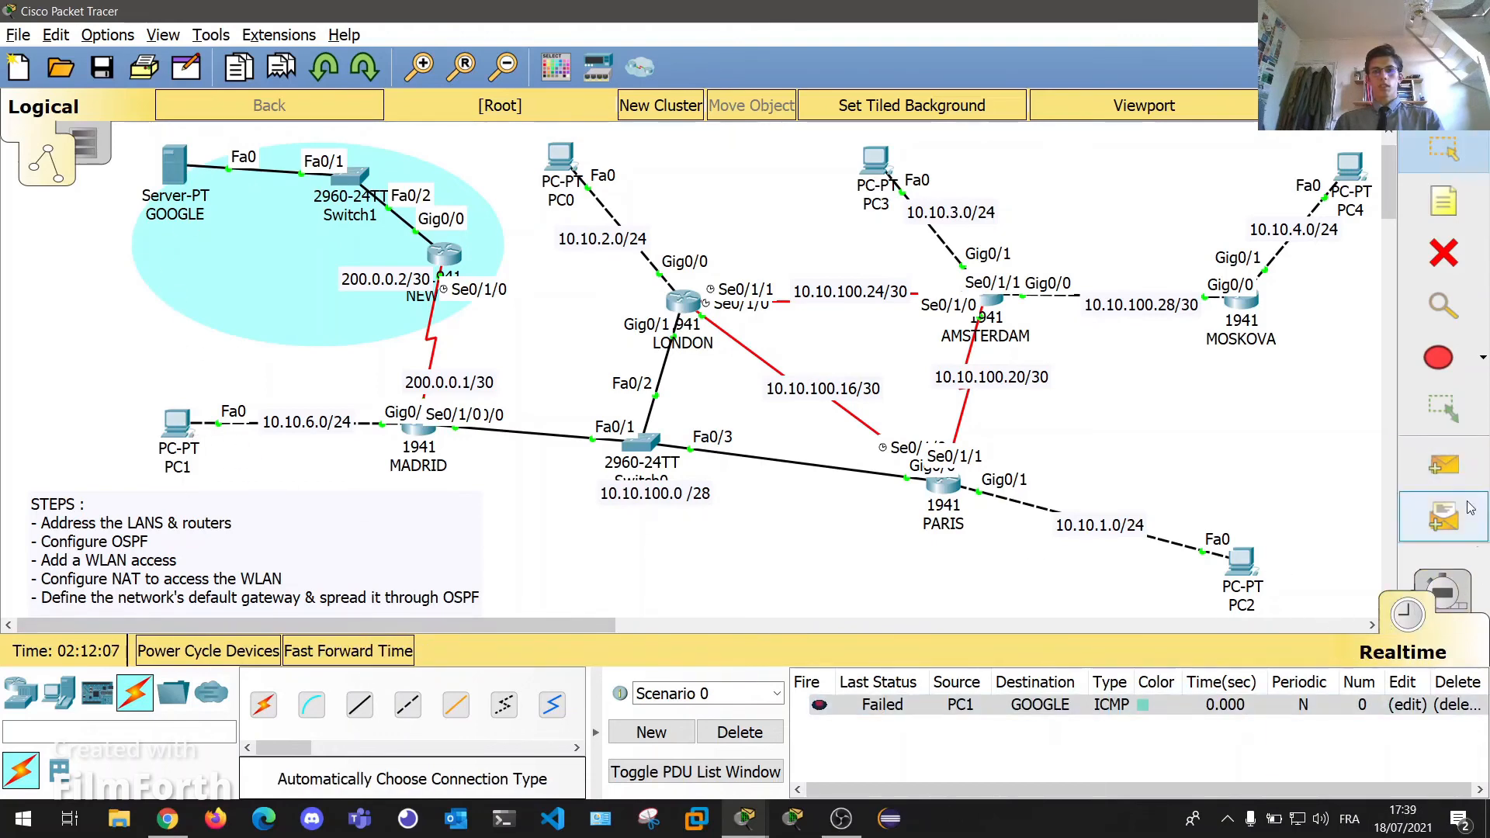
{"action": "left_click", "coordinate": [1444, 465]}
{"action": "left_click", "coordinate": [183, 428]}
{"action": "left_click", "coordinate": [187, 169]}
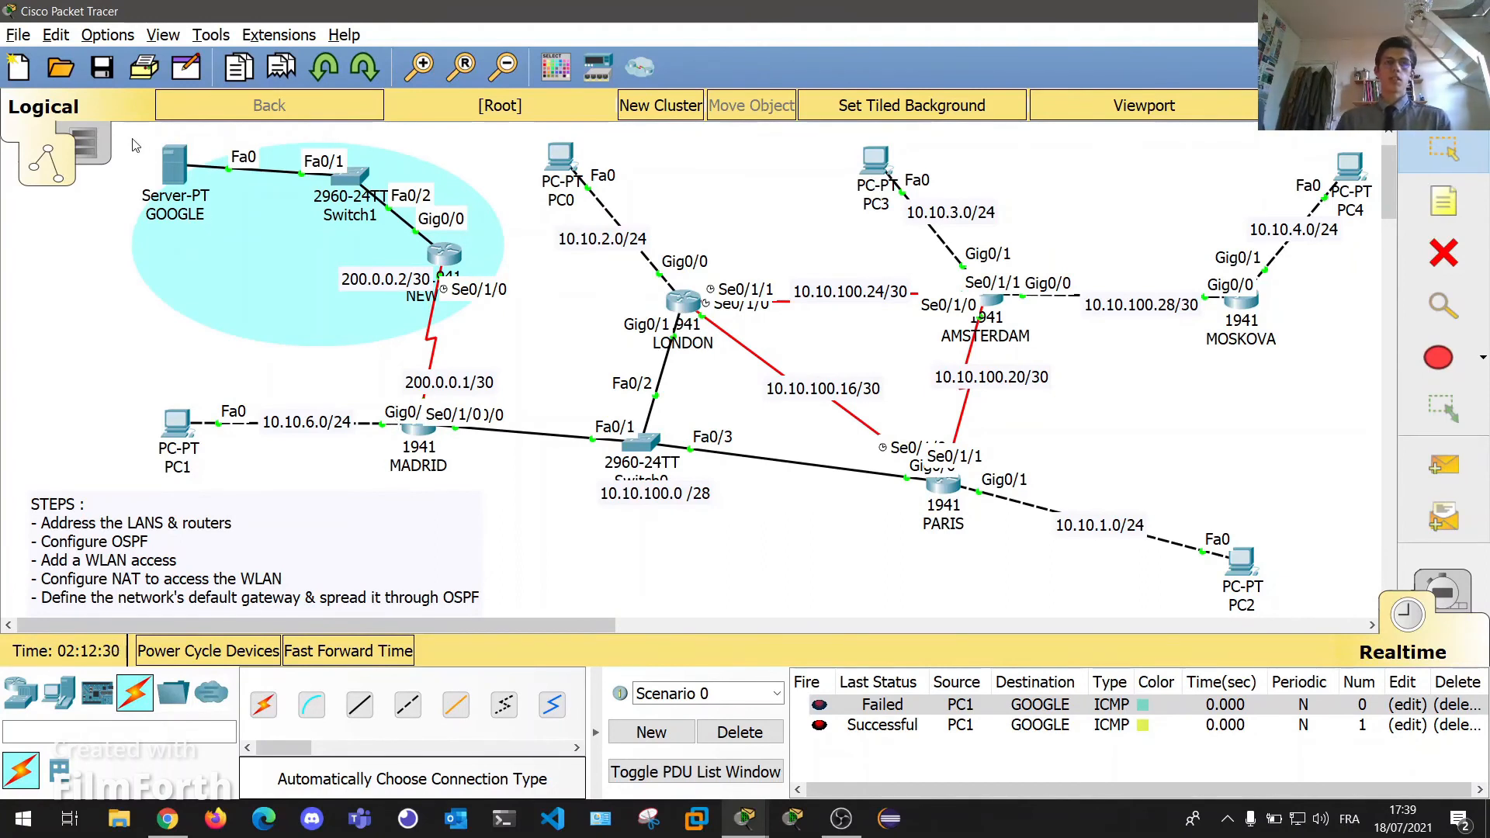
{"action": "mouse_move", "coordinate": [452, 254]}
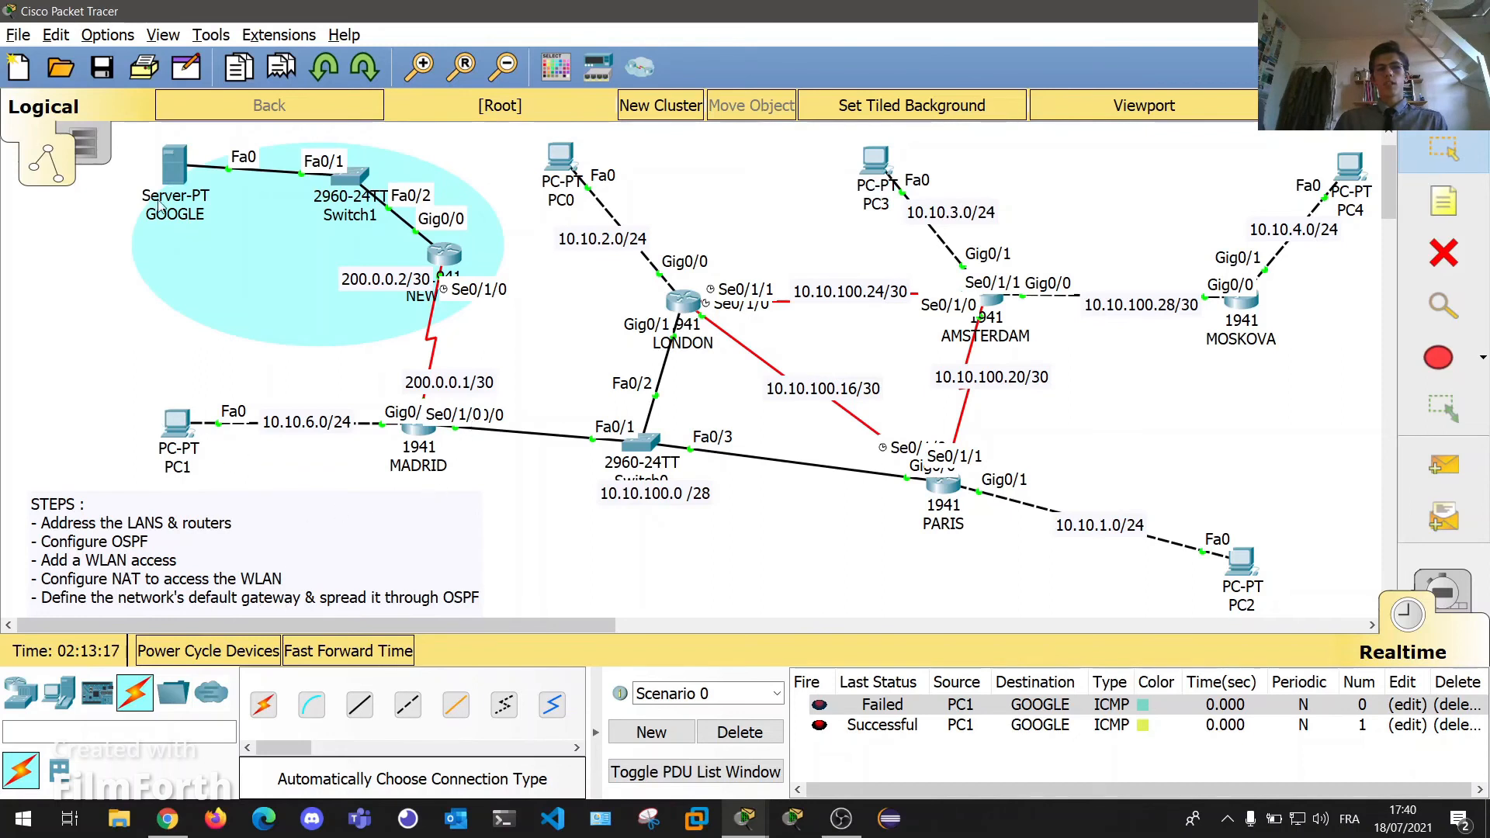
Delete both PC1 test pings and send a simple PDU from PC2 to GOOGLE.
{"action": "left_click", "coordinate": [1459, 704]}
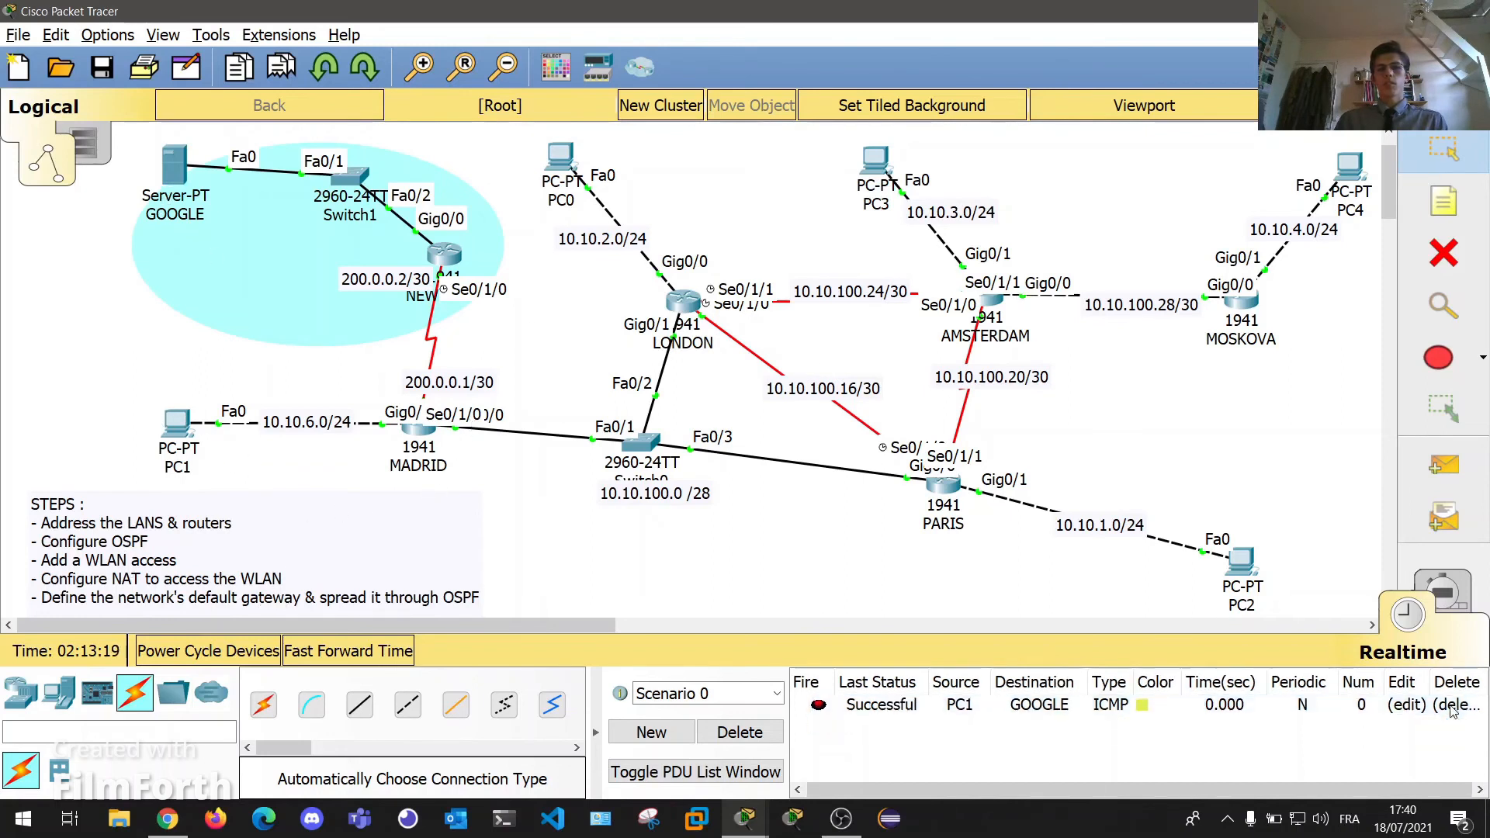
{"action": "left_click", "coordinate": [1459, 704]}
{"action": "left_click", "coordinate": [1444, 465]}
{"action": "left_click", "coordinate": [1242, 562]}
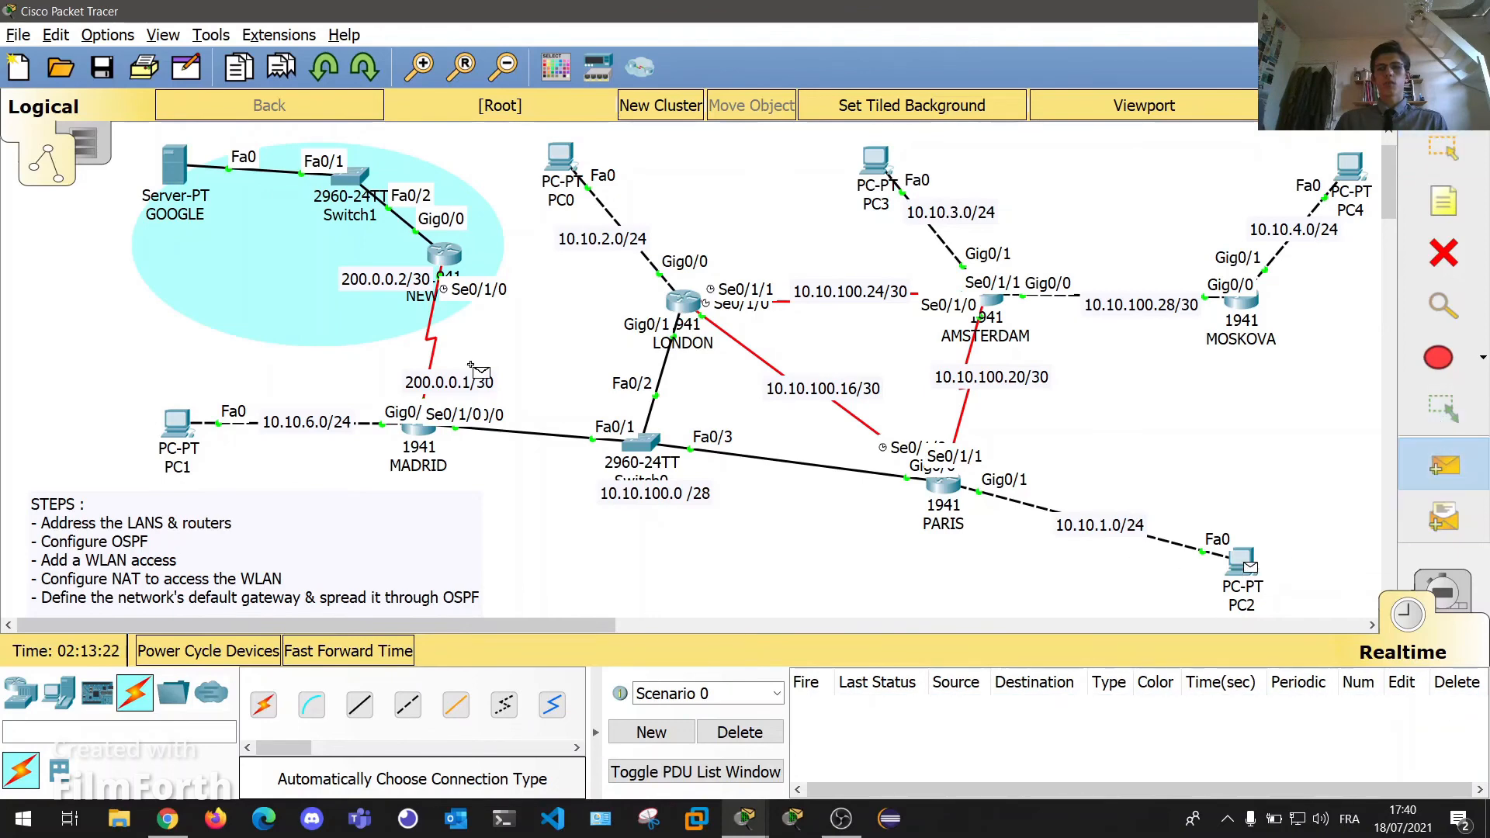
{"action": "left_click", "coordinate": [177, 168]}
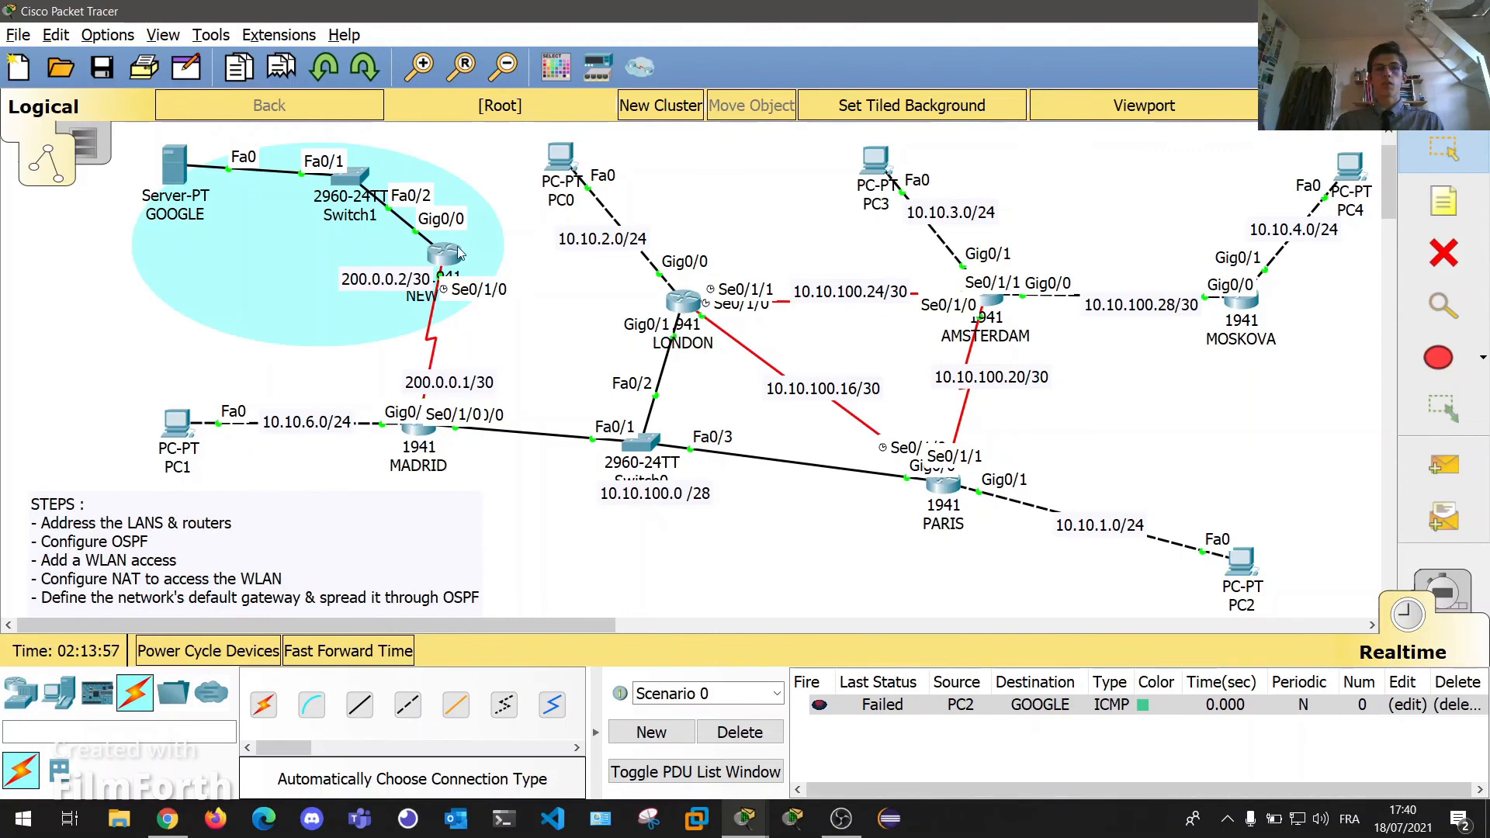
{"action": "left_click", "coordinate": [439, 421]}
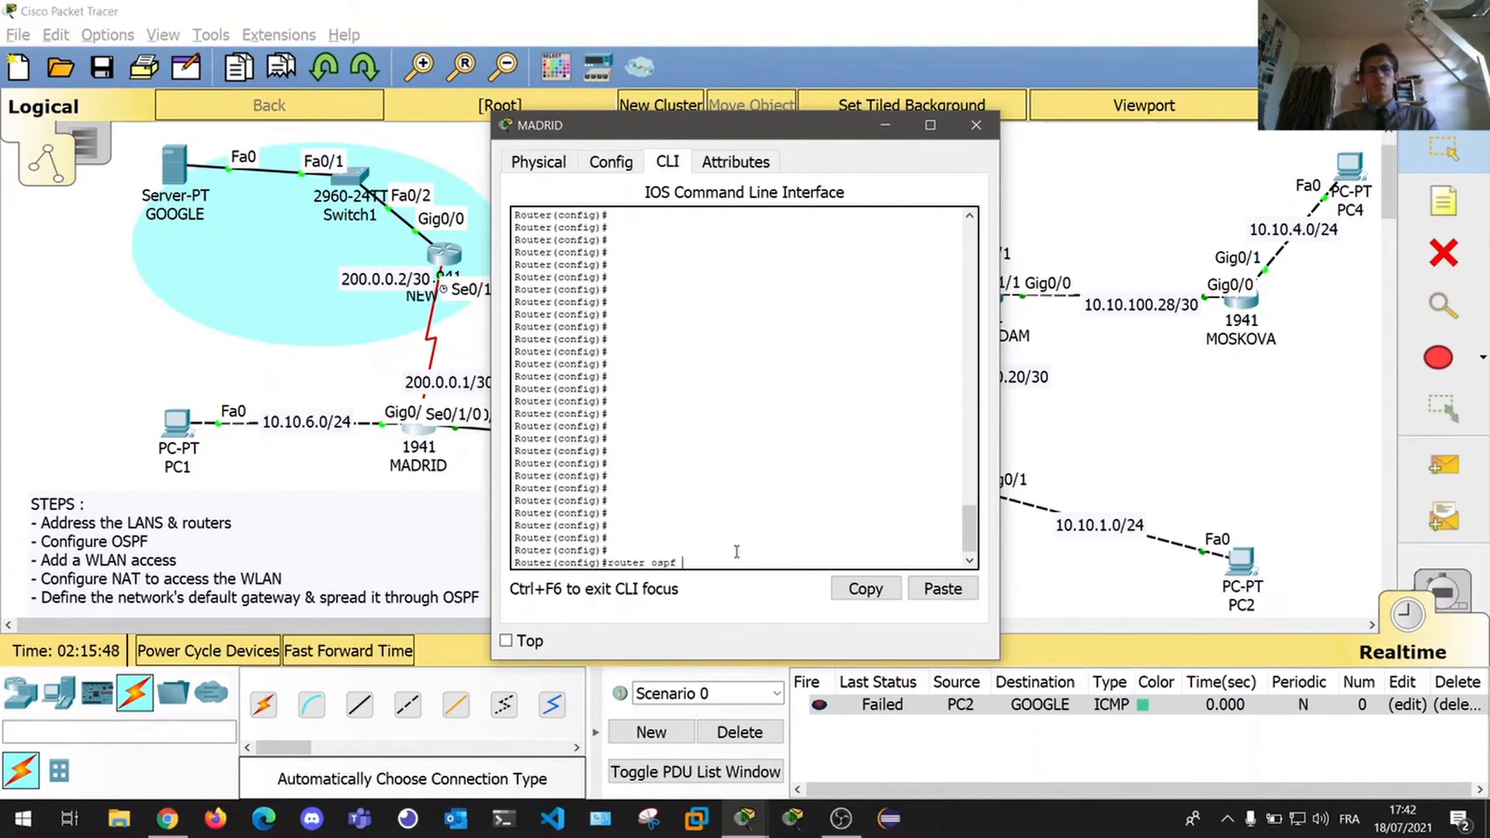
Under MADRID's router ospf 10, enter default-information originate, then close MADRID's window.
{"action": "key", "text": "Return"}
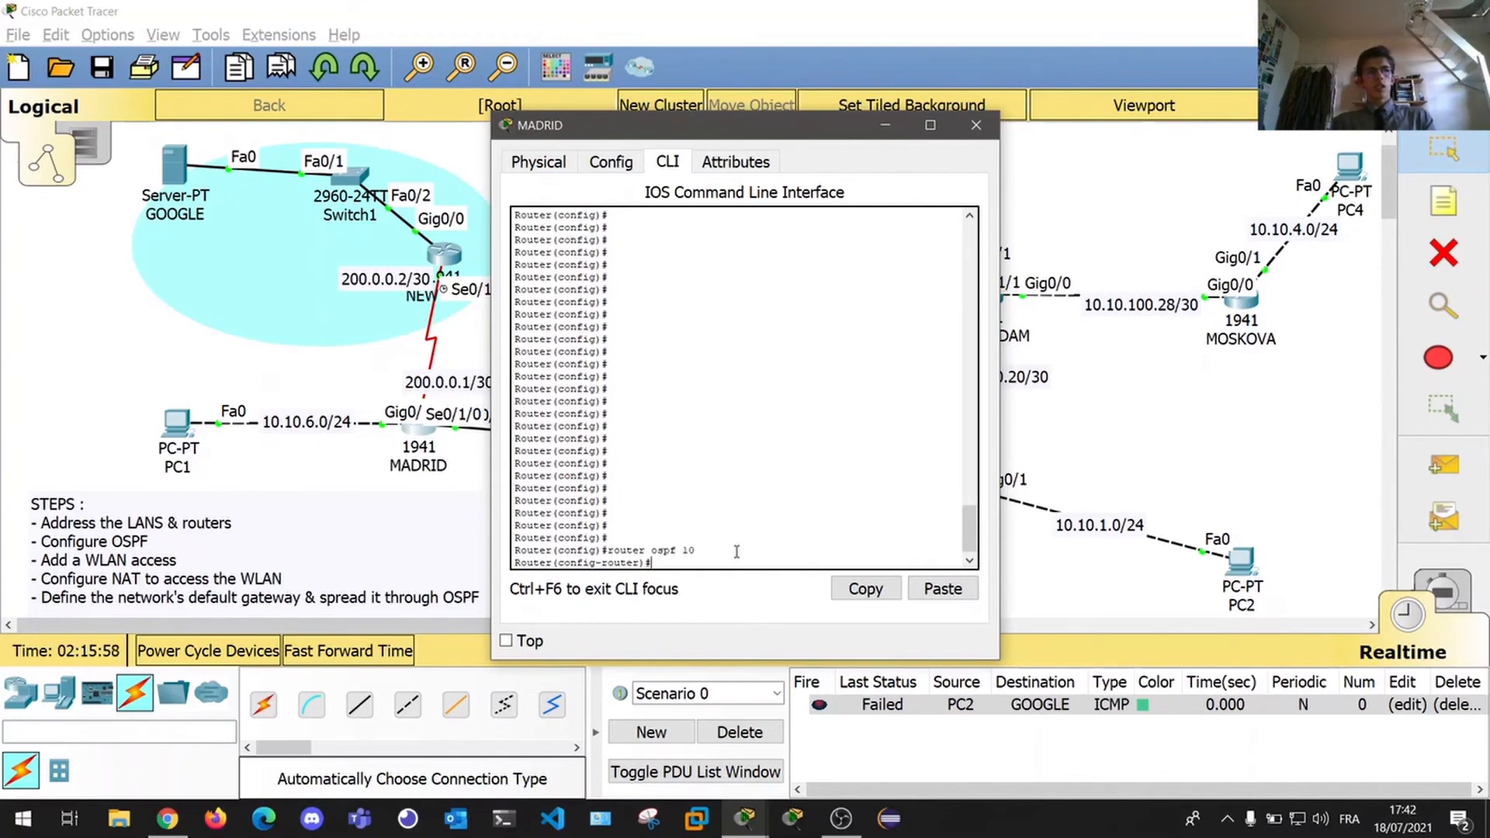
{"action": "type", "text": "def"}
{"action": "key", "text": "Tab"}
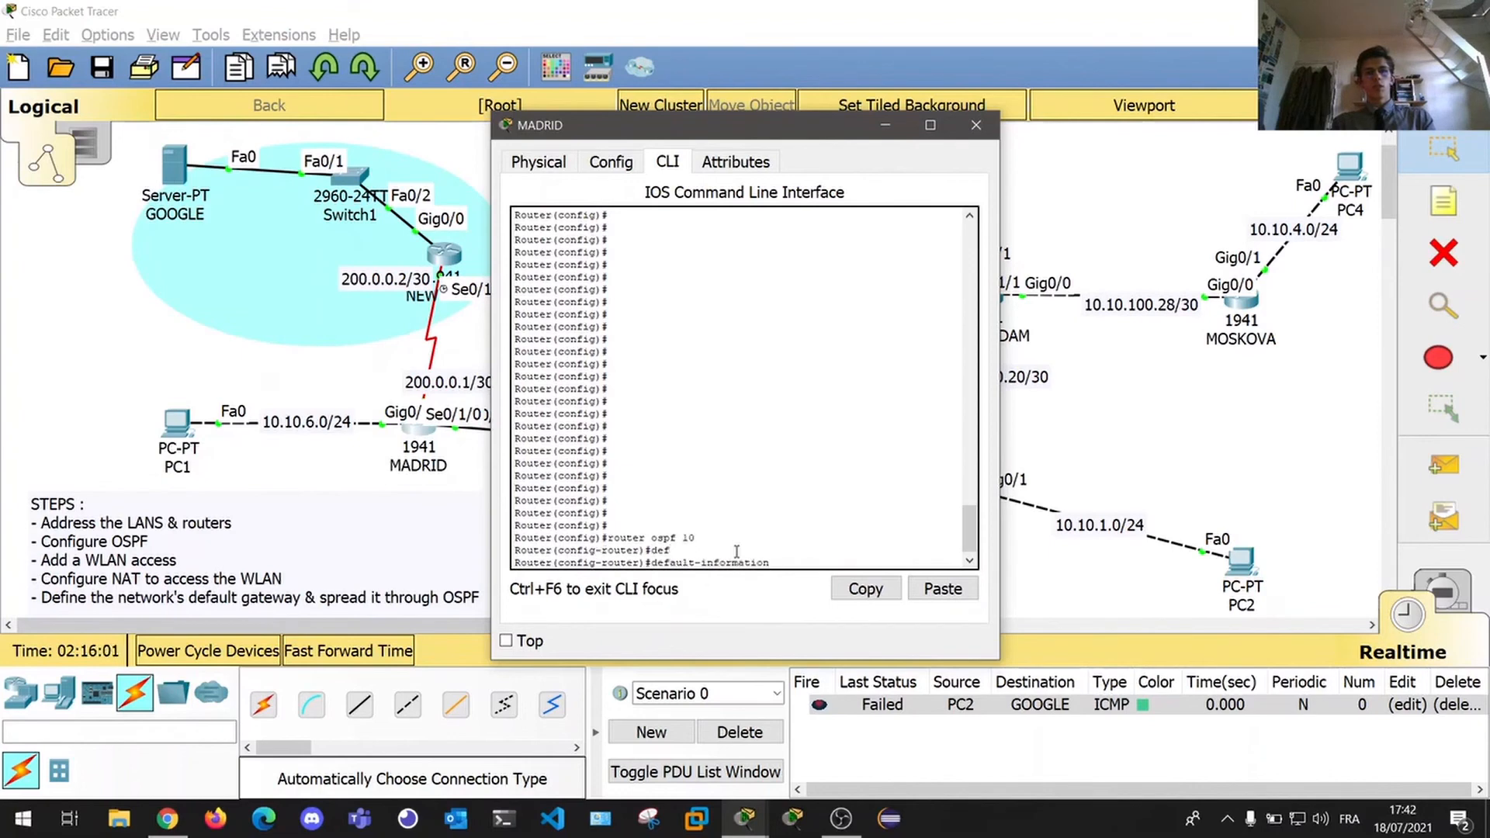
{"action": "key", "text": "Return"}
{"action": "key", "text": "Return"}
{"action": "key", "text": "Return"}
{"action": "key", "text": "Return"}
{"action": "key", "text": "Return"}
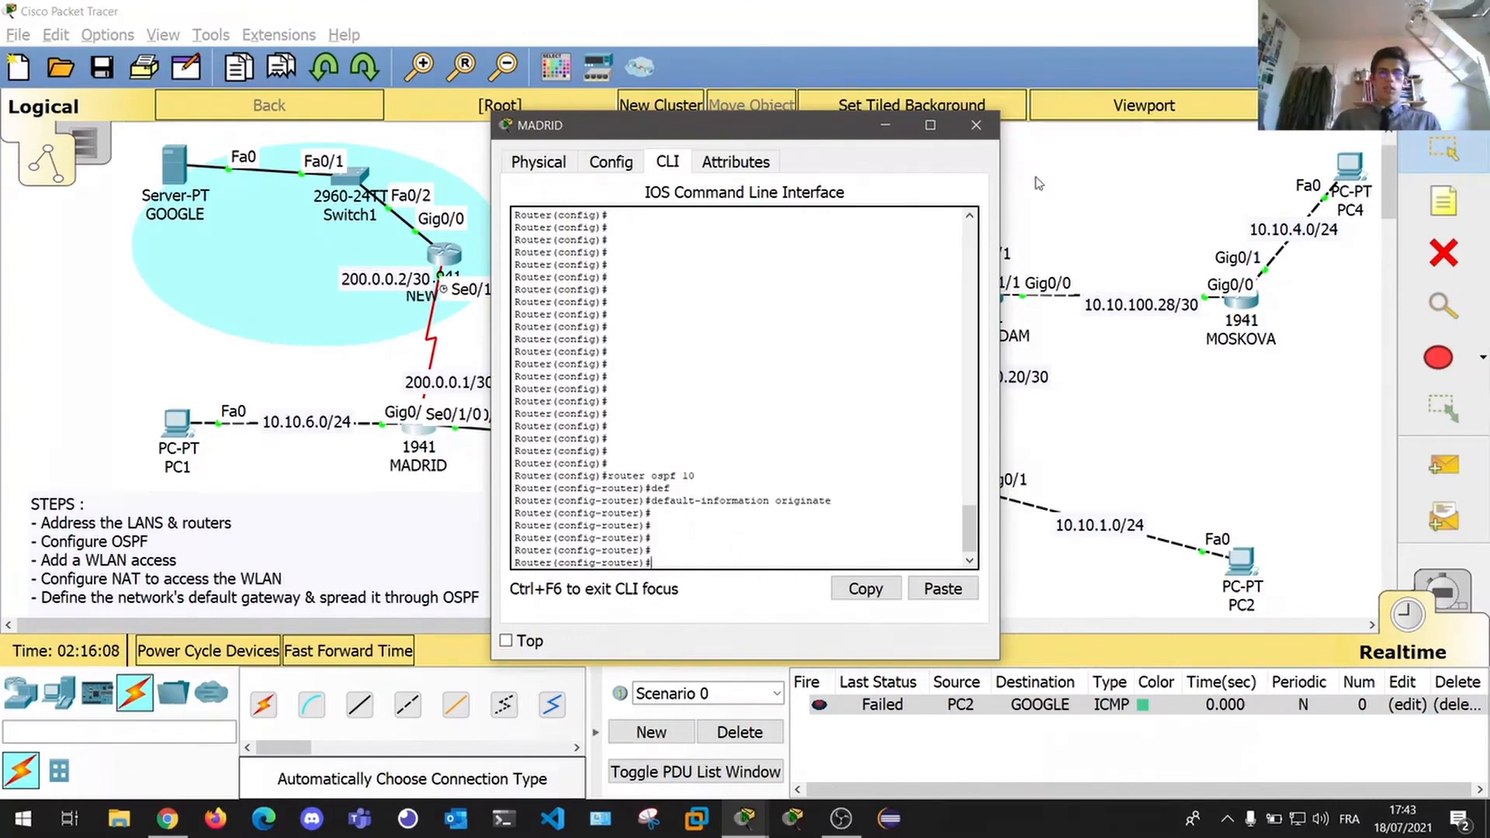
{"action": "left_click", "coordinate": [976, 125]}
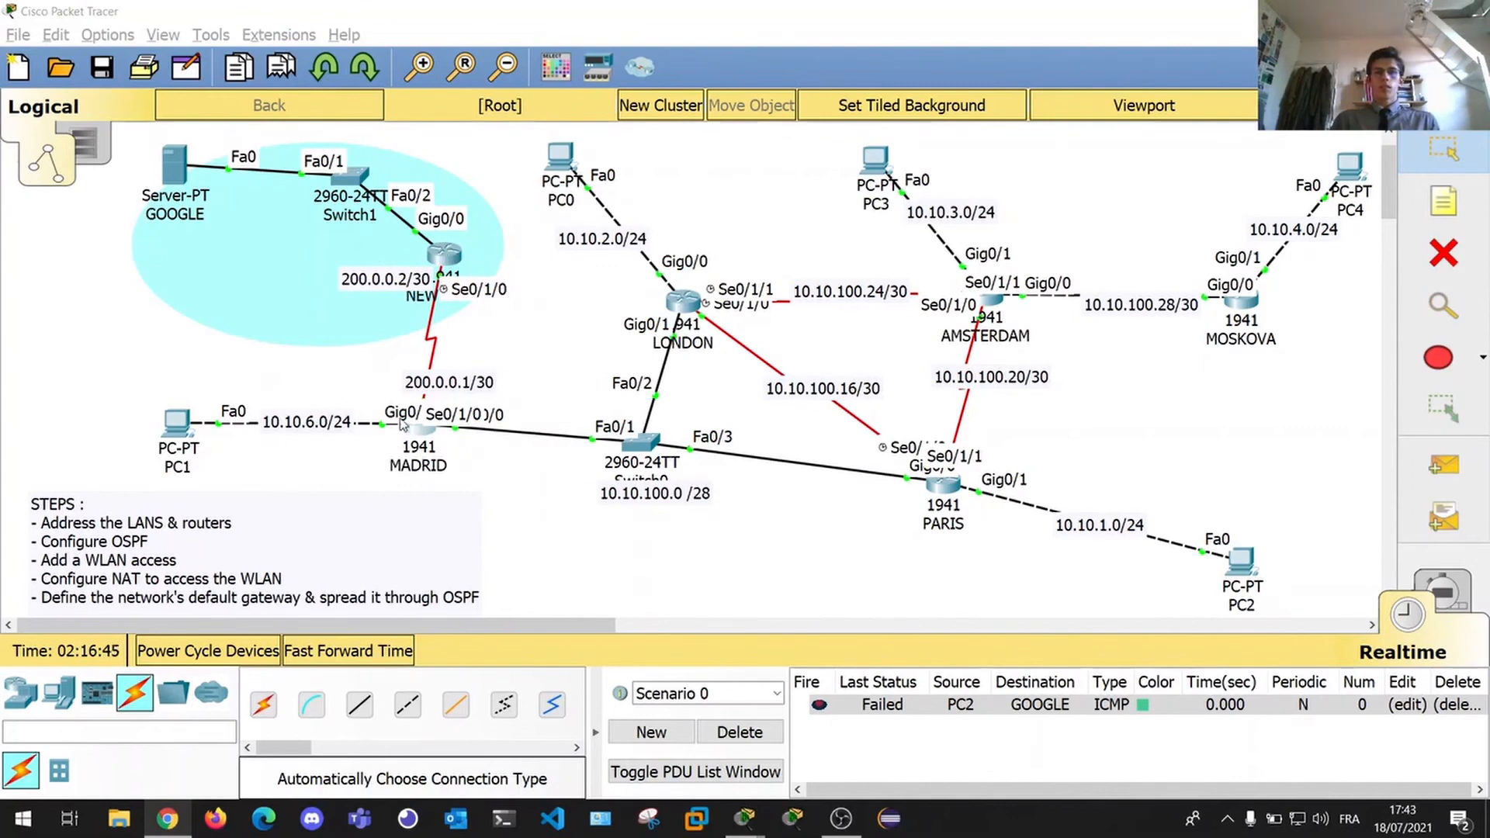
Fast-forward the simulation, then run en and show ip route on MOSKOVA.
{"action": "left_click", "coordinate": [332, 658]}
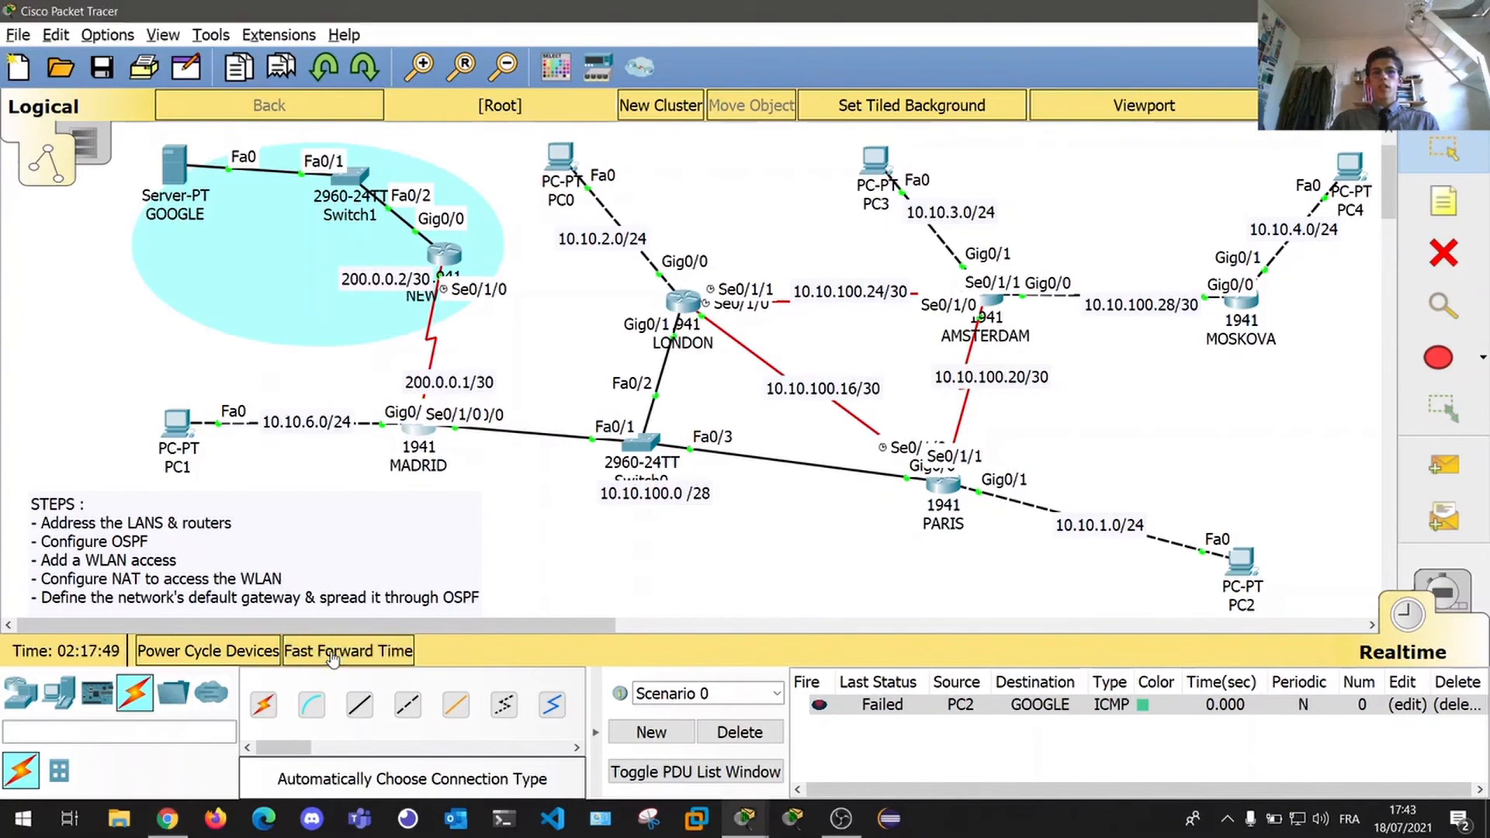
{"action": "left_click", "coordinate": [332, 658]}
{"action": "left_click", "coordinate": [334, 656]}
{"action": "left_click", "coordinate": [353, 652]}
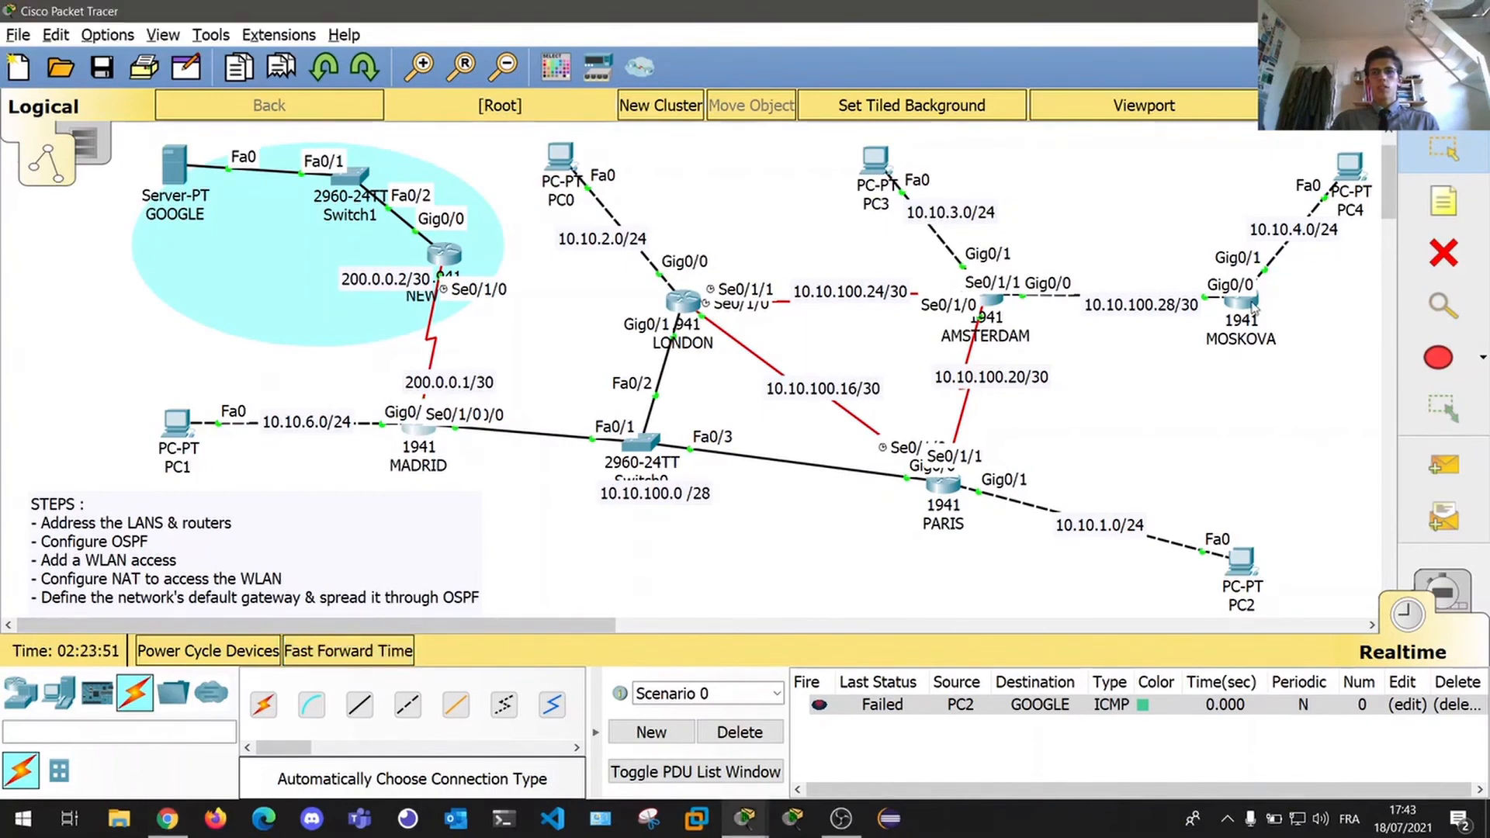
{"action": "left_click", "coordinate": [1253, 307]}
{"action": "key", "text": "Return"}
{"action": "key", "text": "Return"}
{"action": "key", "text": "Return"}
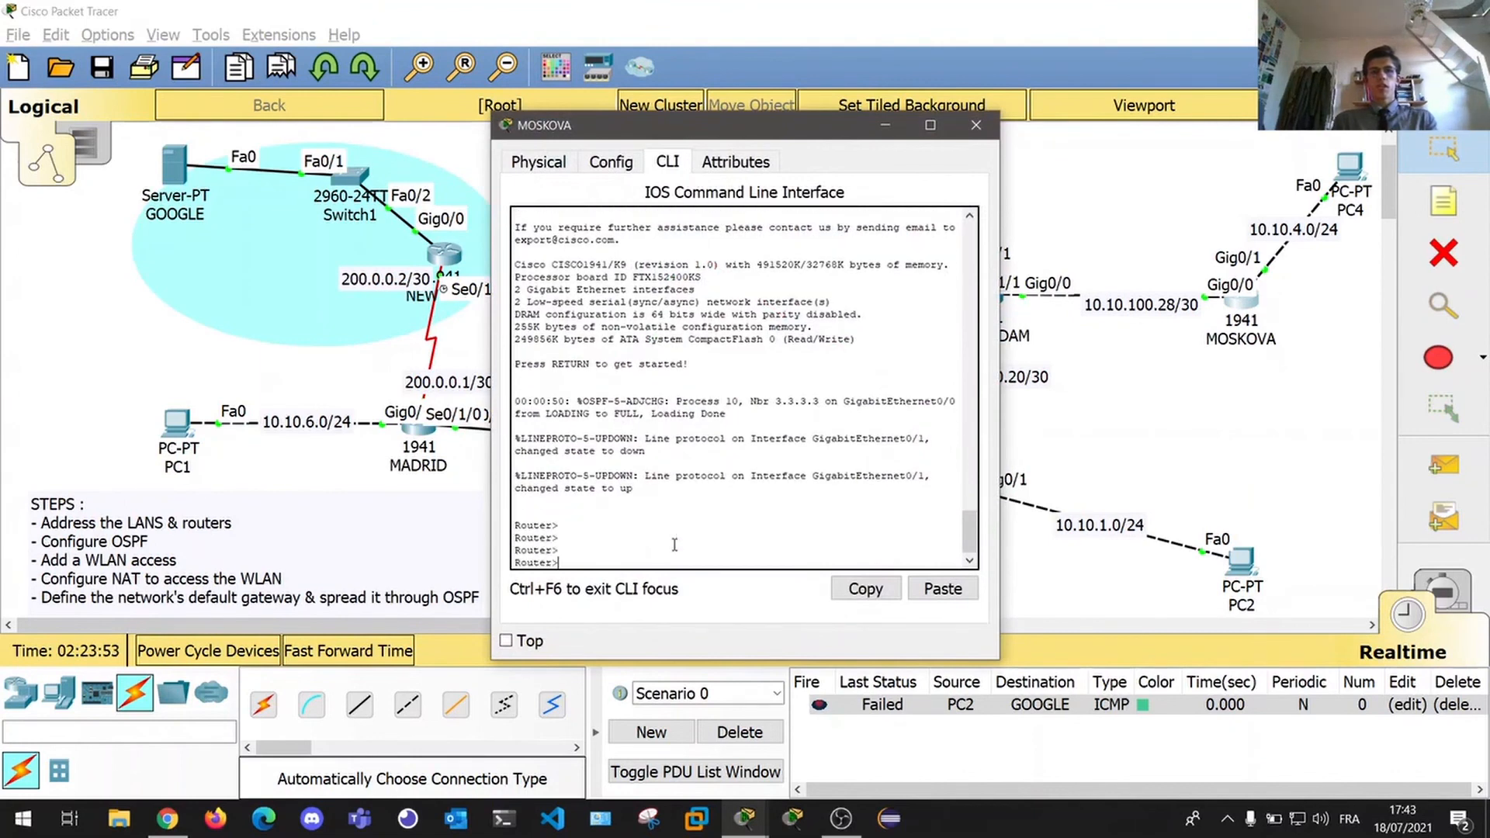
{"action": "type", "text": "en"}
{"action": "key", "text": "Return"}
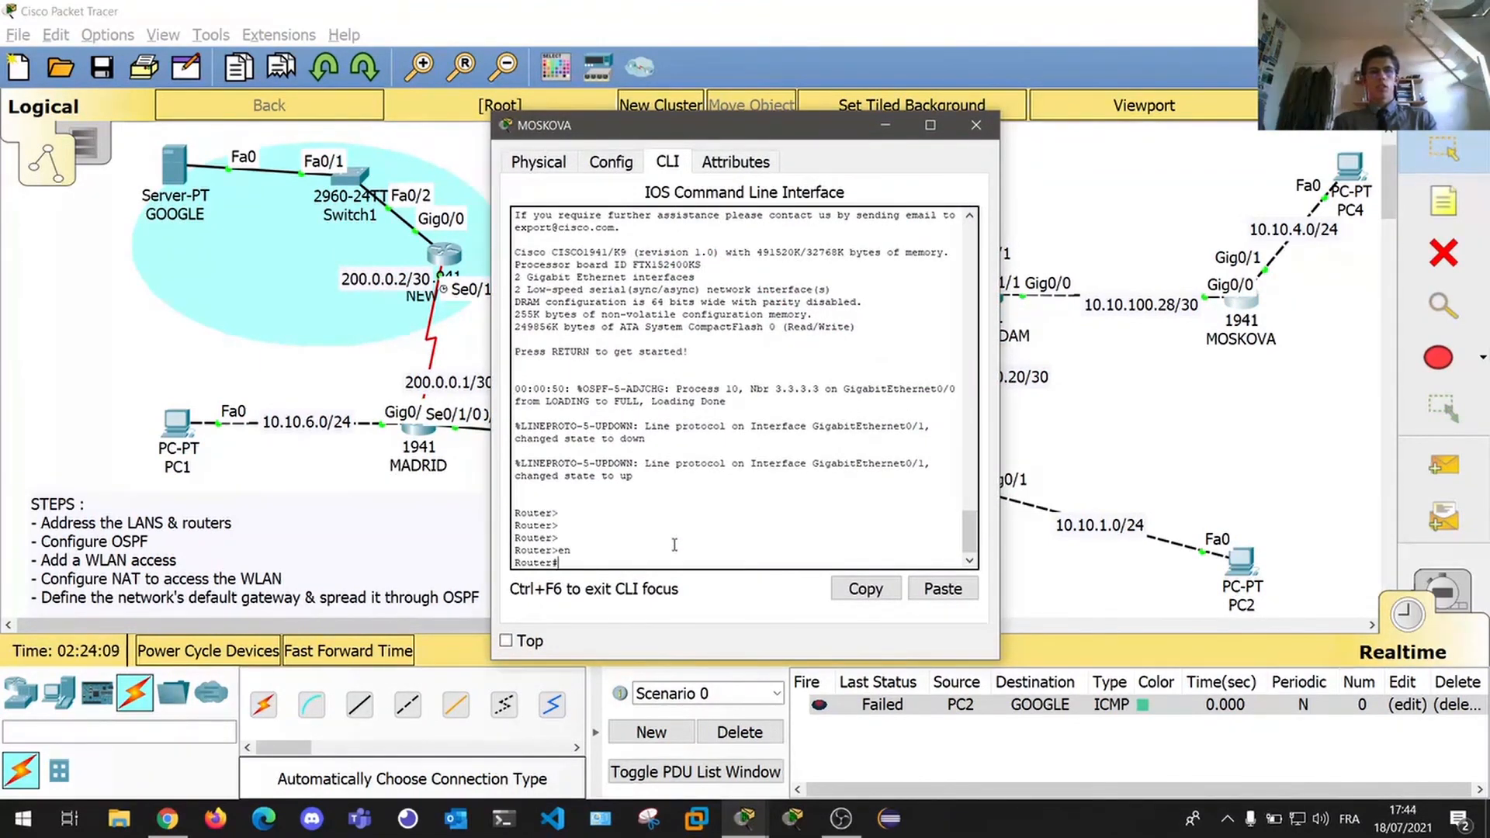
{"action": "type", "text": "show ip rout"}
{"action": "key", "text": "Return"}
{"action": "key", "text": "Return"}
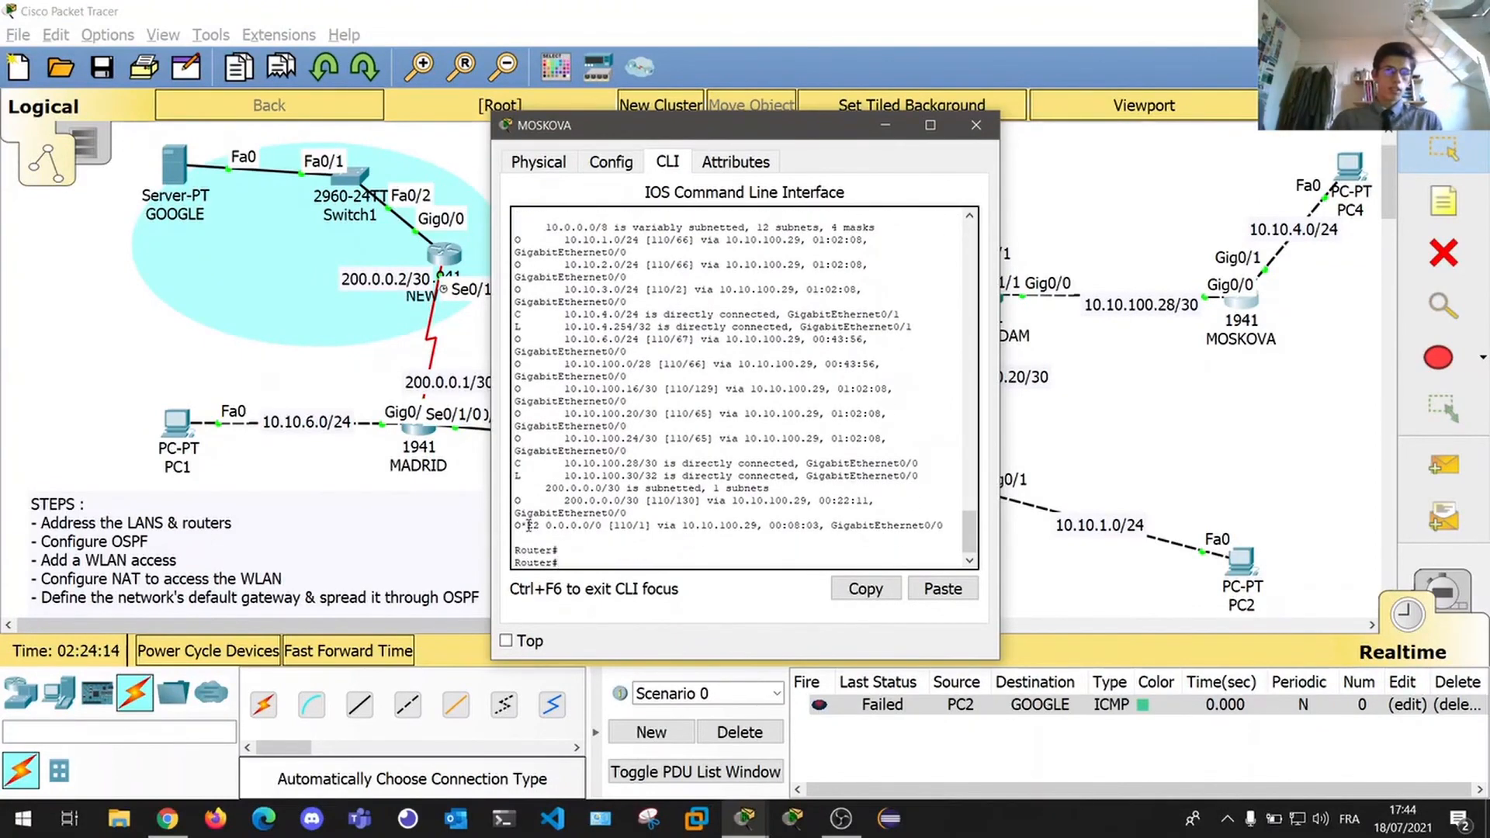
Point out the O*E2 0.0.0.0/0 route via 10.10.100.29 and the E2 legend in MOSKOVA's table.
{"action": "left_click_drag", "start_coordinate": [514, 526], "coordinate": [543, 526]}
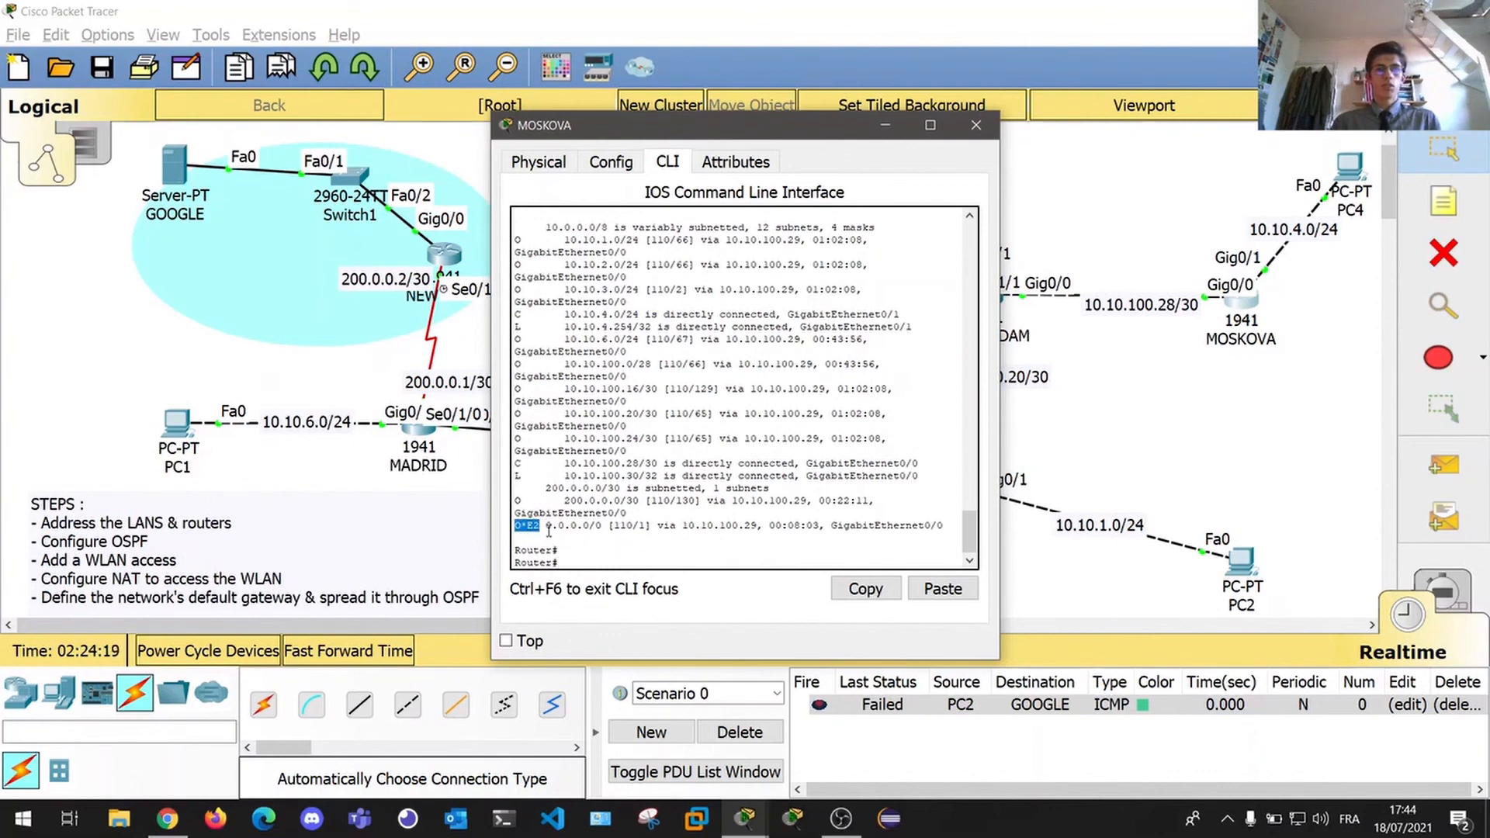
{"action": "left_click", "coordinate": [518, 526]}
{"action": "scroll", "coordinate": [616, 508], "scroll_direction": "up", "scroll_amount": 5}
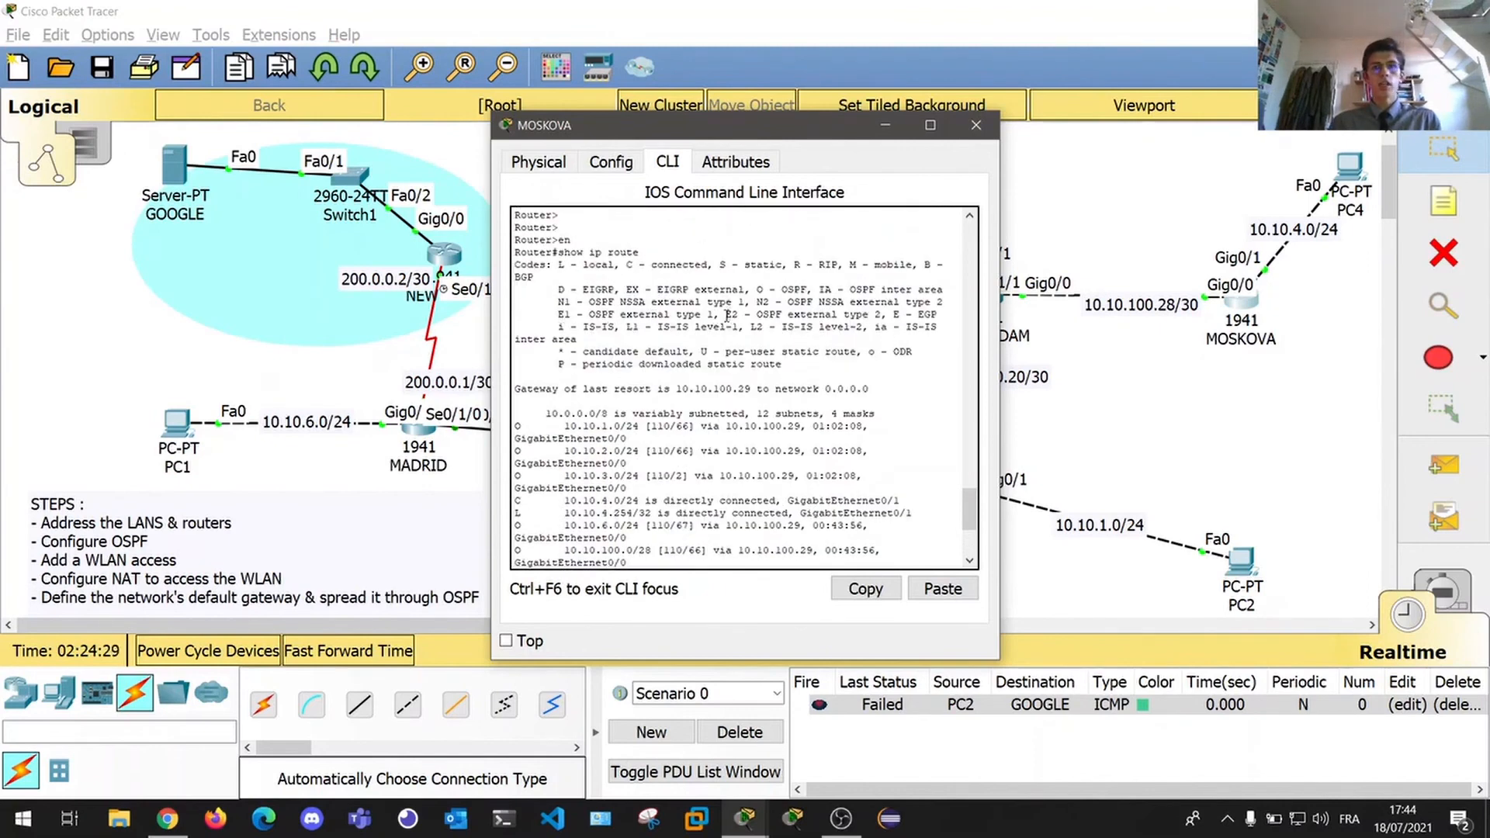
{"action": "left_click_drag", "start_coordinate": [725, 314], "coordinate": [894, 319]}
{"action": "key", "text": "Return"}
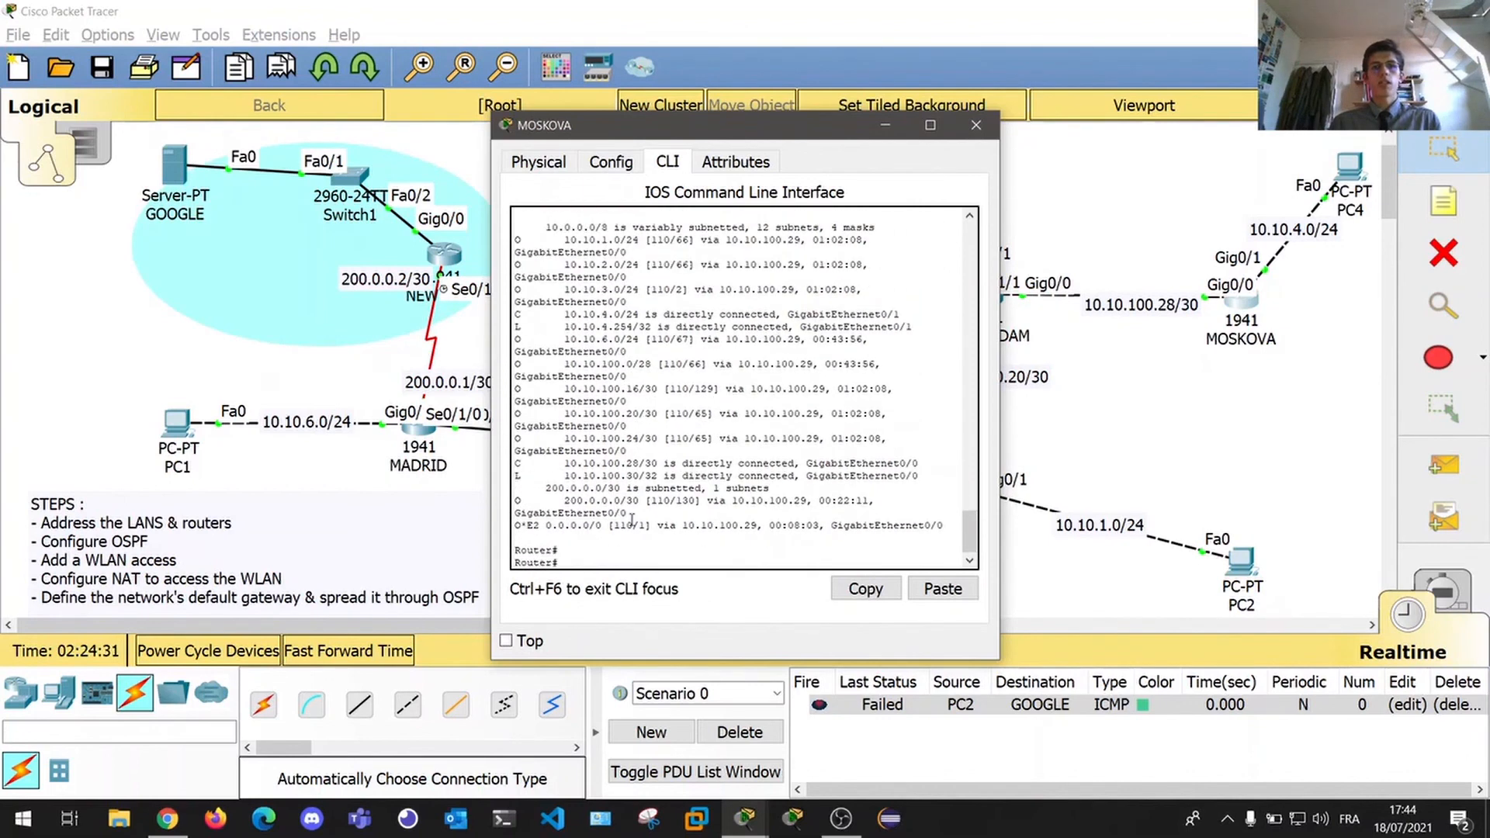
{"action": "left_click_drag", "start_coordinate": [547, 527], "coordinate": [757, 531]}
{"action": "left_click_drag", "start_coordinate": [733, 129], "coordinate": [441, 180]}
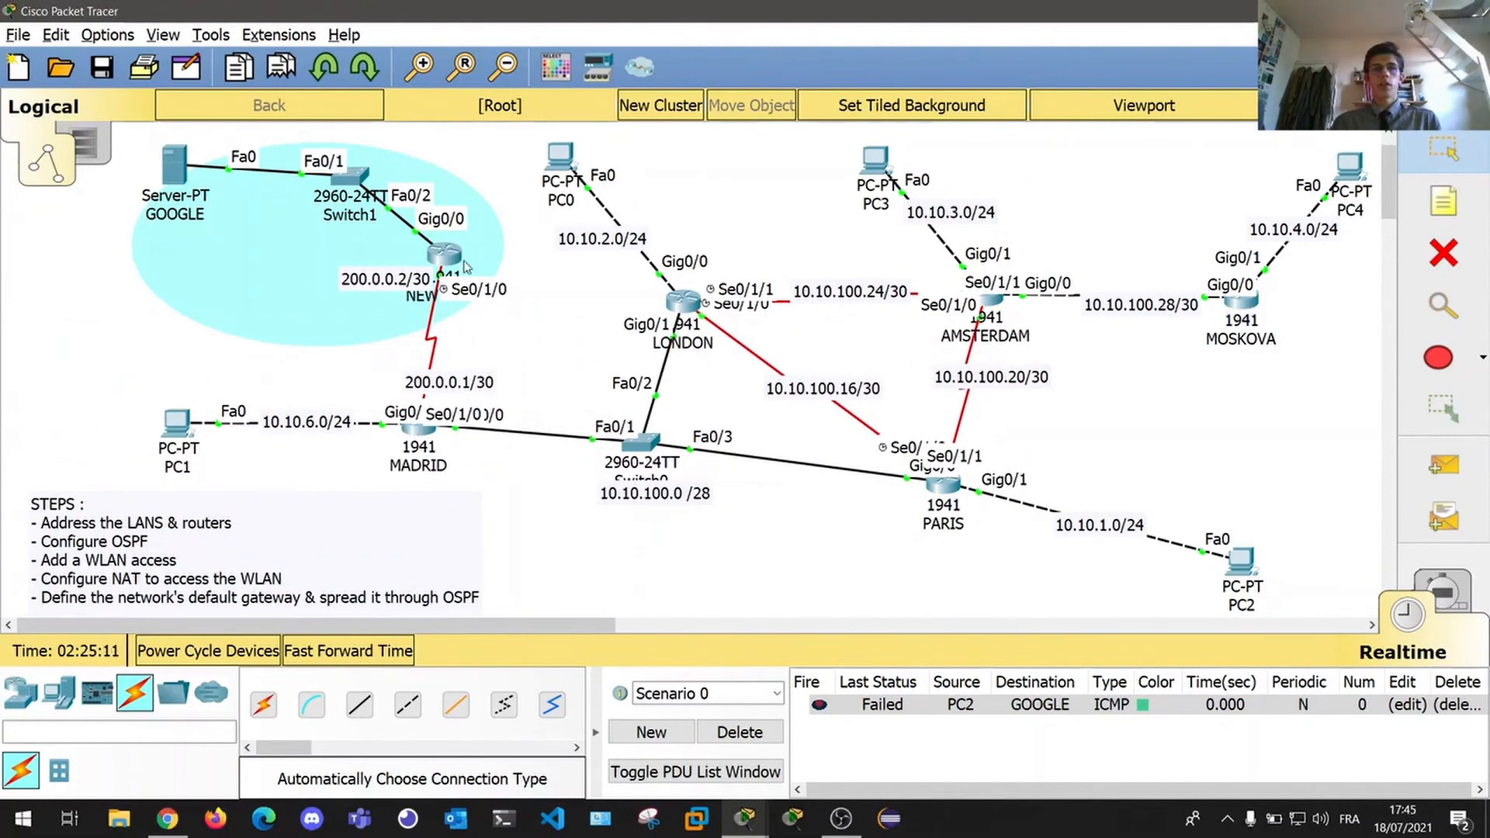
{"action": "left_click", "coordinate": [683, 301]}
{"action": "key", "text": "Return"}
{"action": "key", "text": "Return"}
{"action": "key", "text": "Return"}
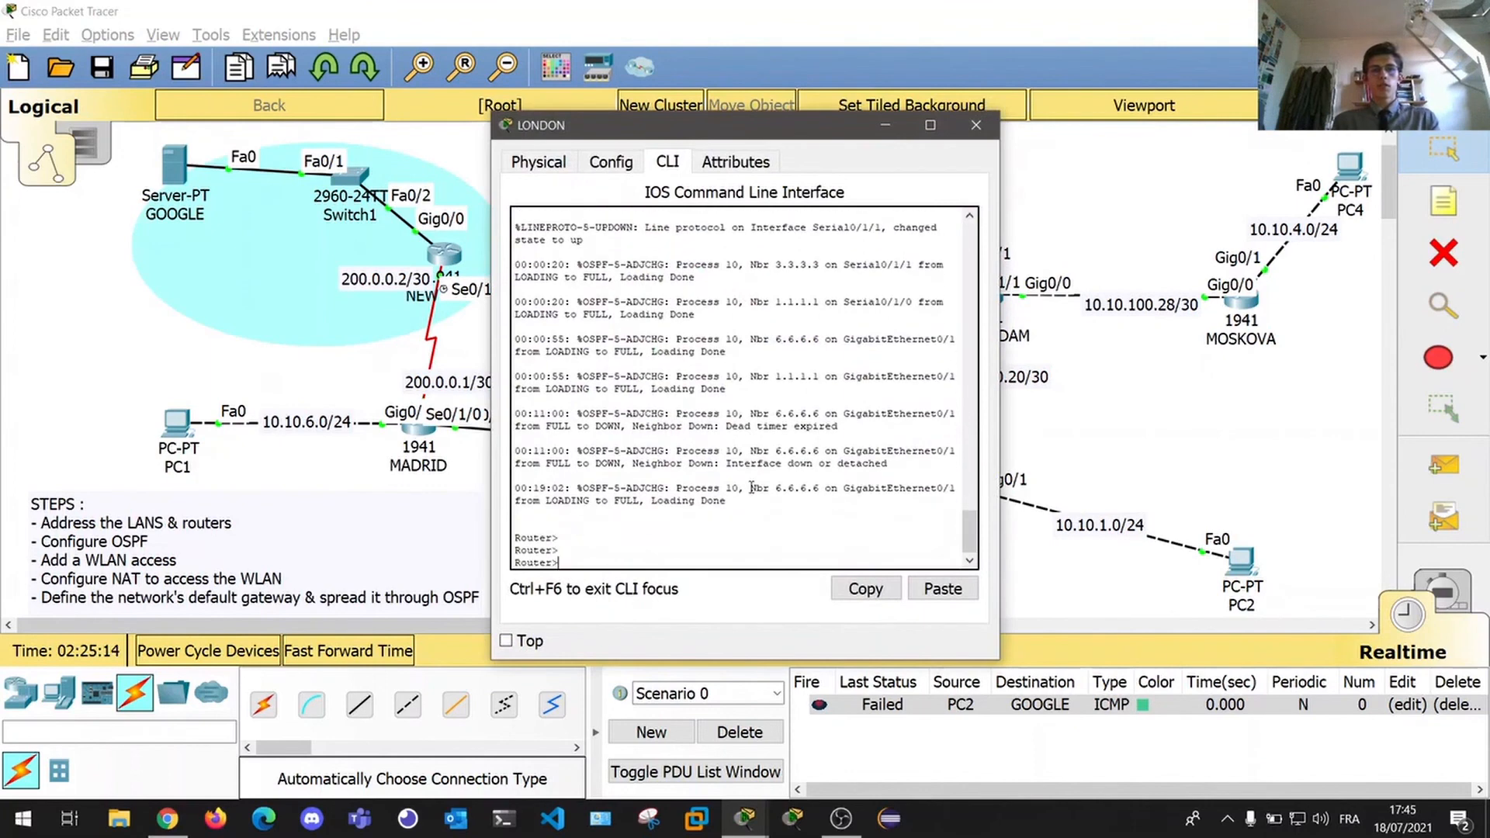
{"action": "type", "text": "en"}
{"action": "key", "text": "Return"}
{"action": "key", "text": "Return"}
{"action": "type", "text": "show ip ro"}
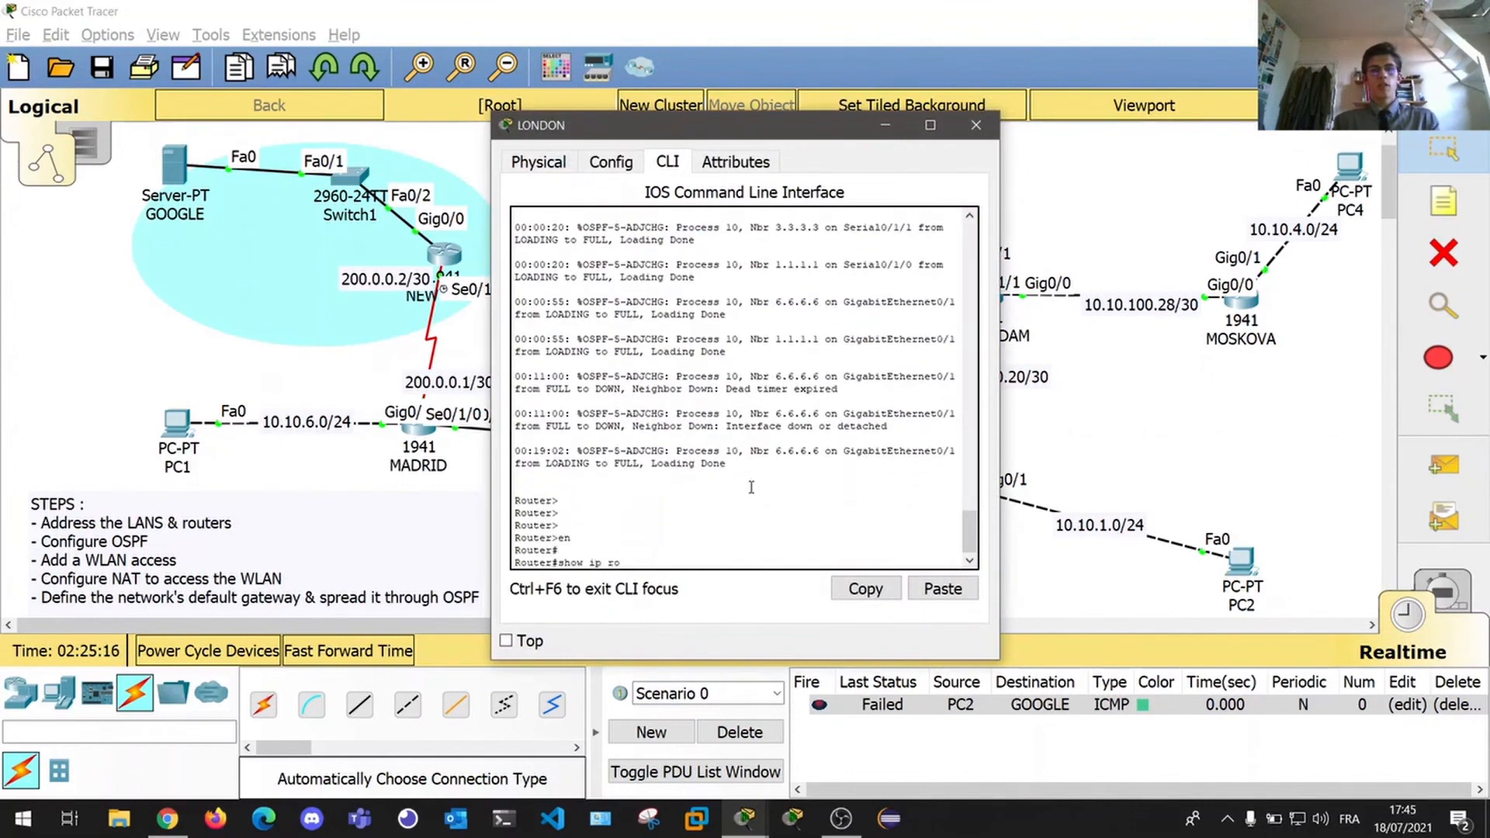
{"action": "type", "text": "ute"}
{"action": "key", "text": "Return"}
{"action": "key", "text": "Return"}
{"action": "key", "text": "Return"}
{"action": "key", "text": "Return"}
{"action": "key", "text": "Return"}
{"action": "key", "text": "Return"}
{"action": "key", "text": "Return"}
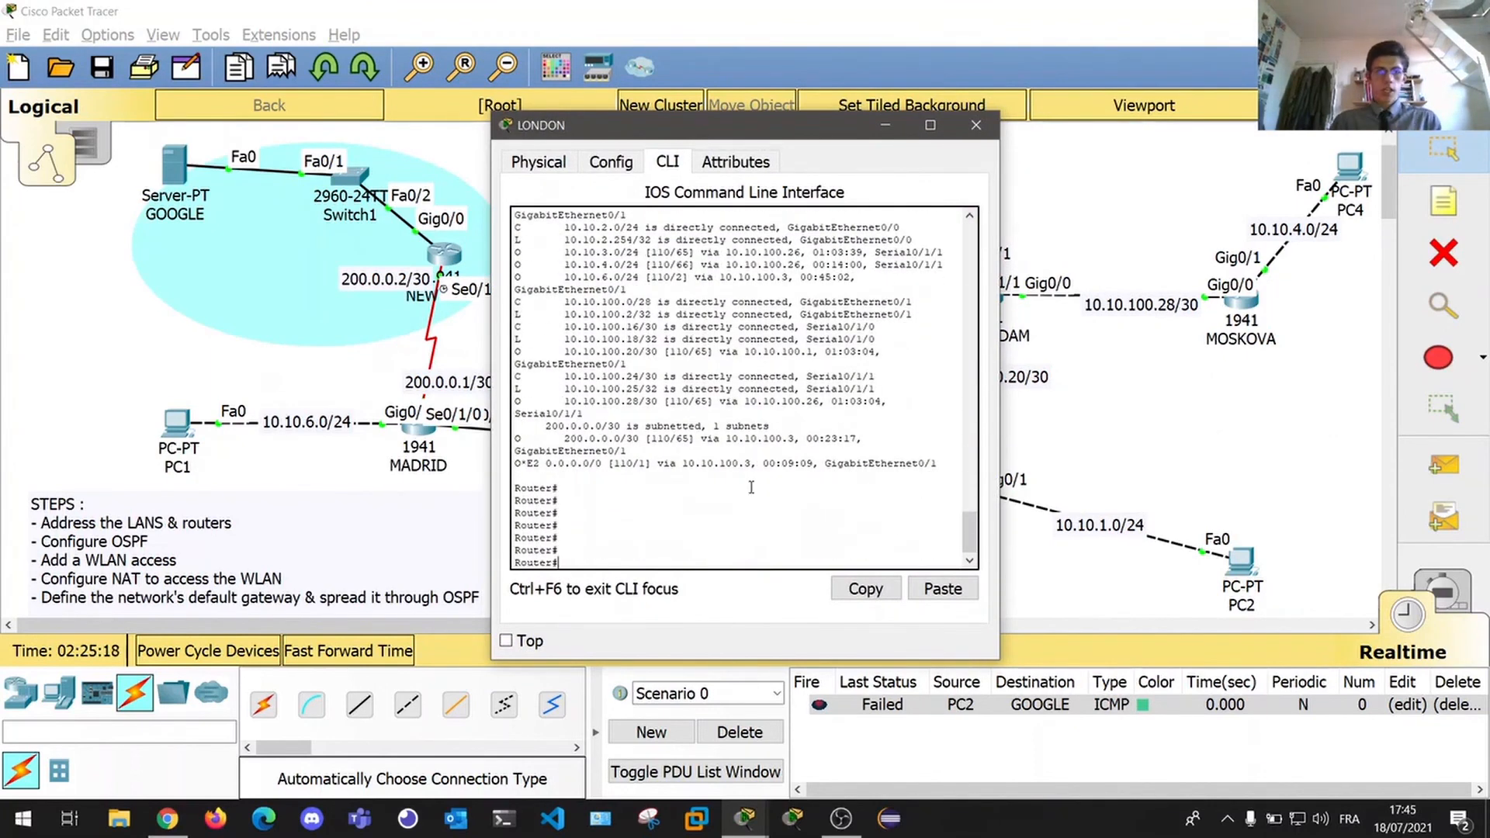
{"action": "left_click_drag", "start_coordinate": [513, 463], "coordinate": [602, 466]}
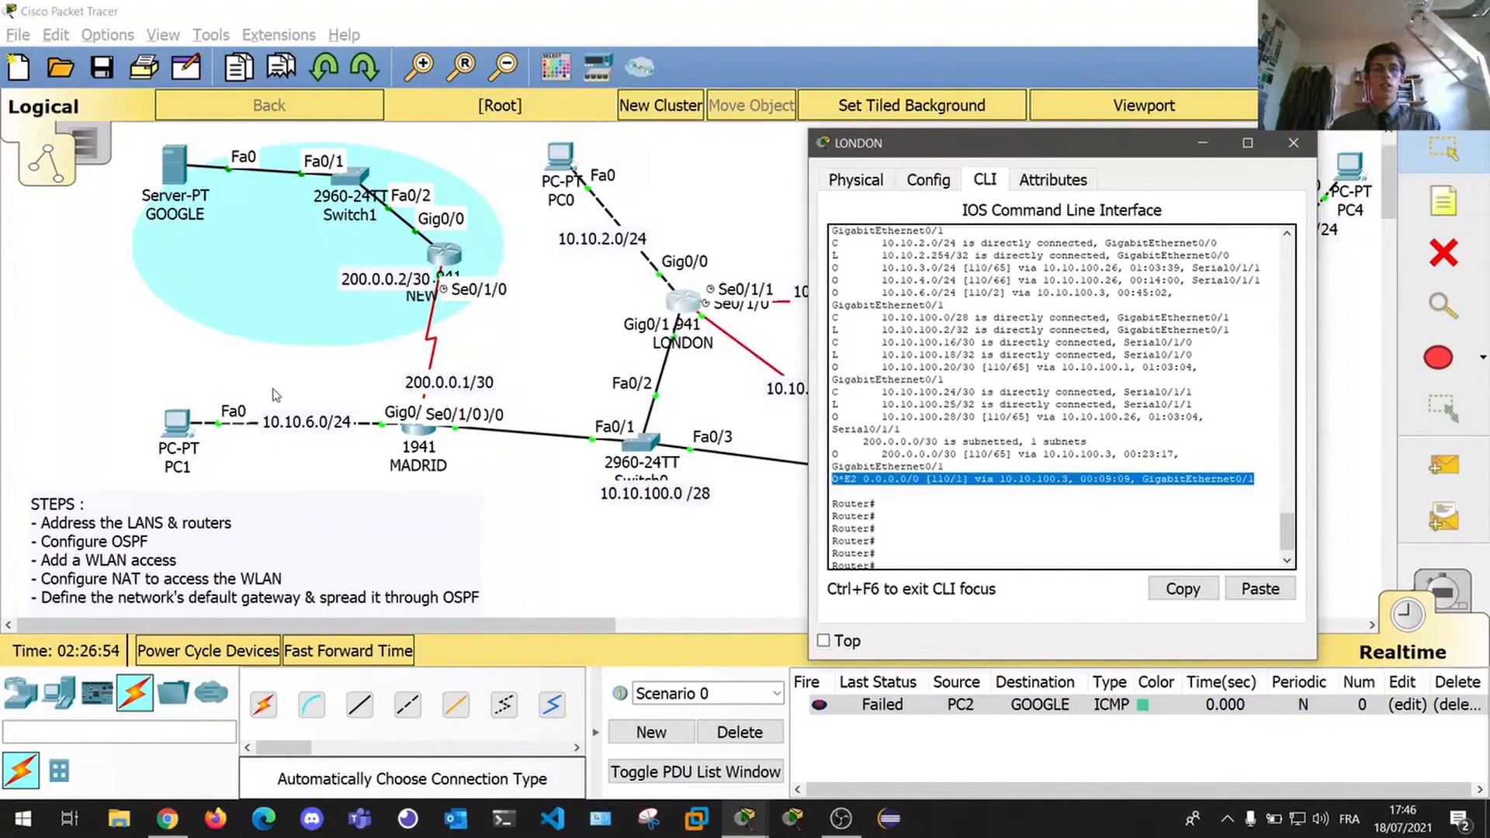
{"action": "left_click", "coordinate": [415, 432]}
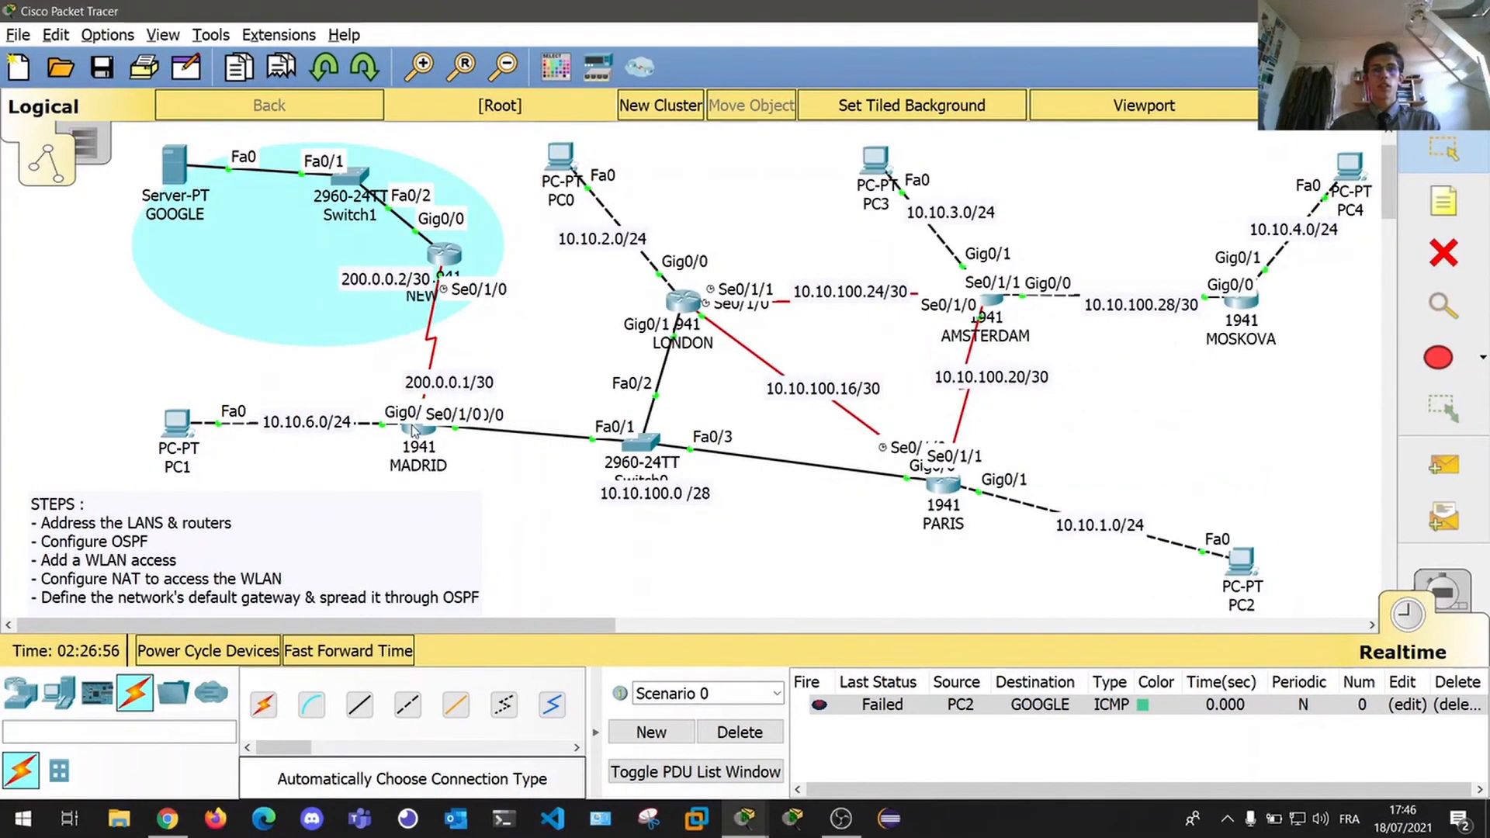
From PC2's Command Prompt, run ping 8.8.8.8, get four replies with 0% loss, then close PC2's window.
{"action": "mouse_move", "coordinate": [415, 433]}
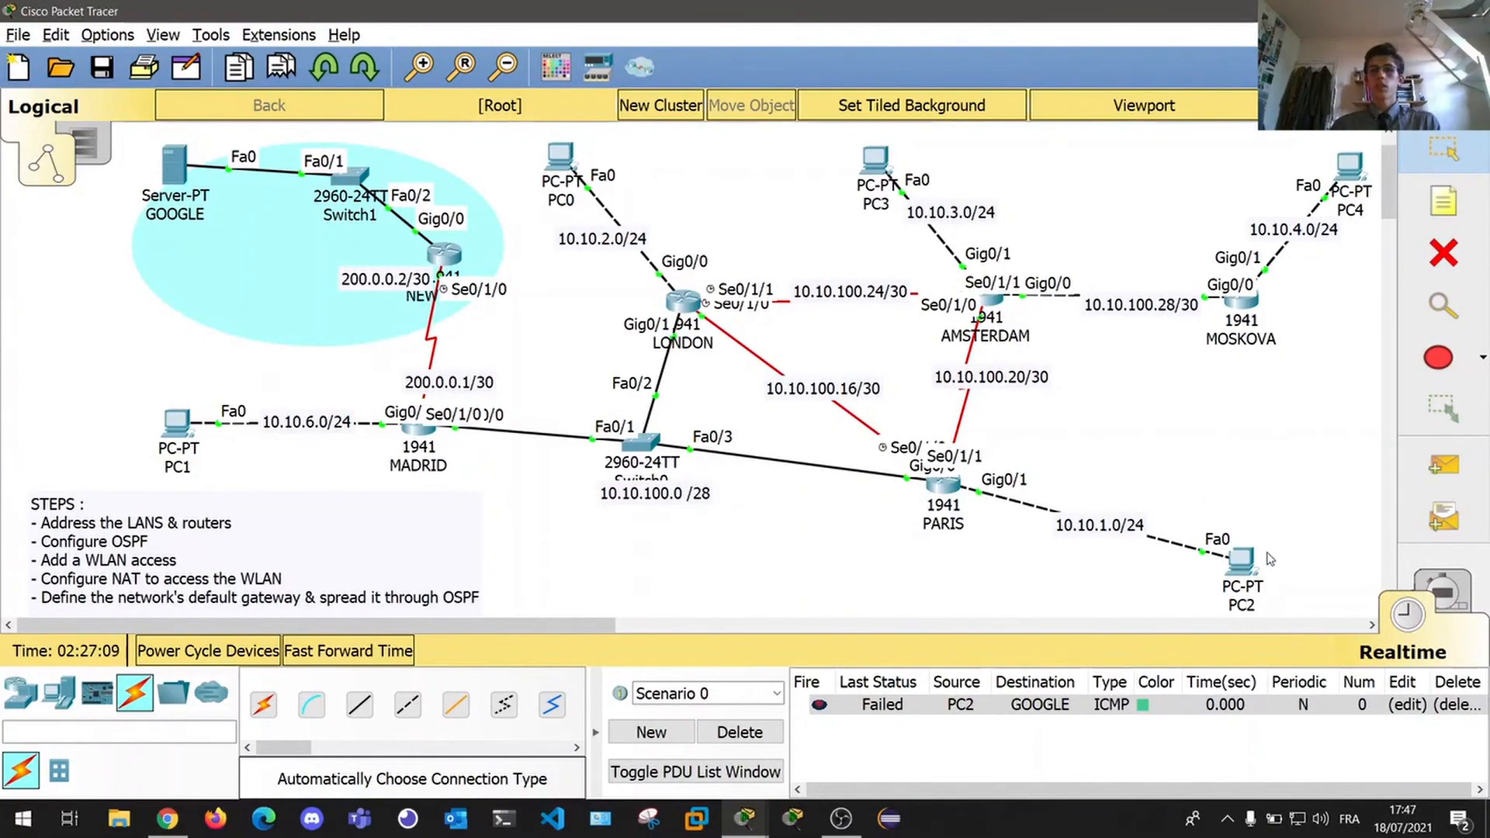
{"action": "left_click_drag", "start_coordinate": [658, 117], "coordinate": [576, 477]}
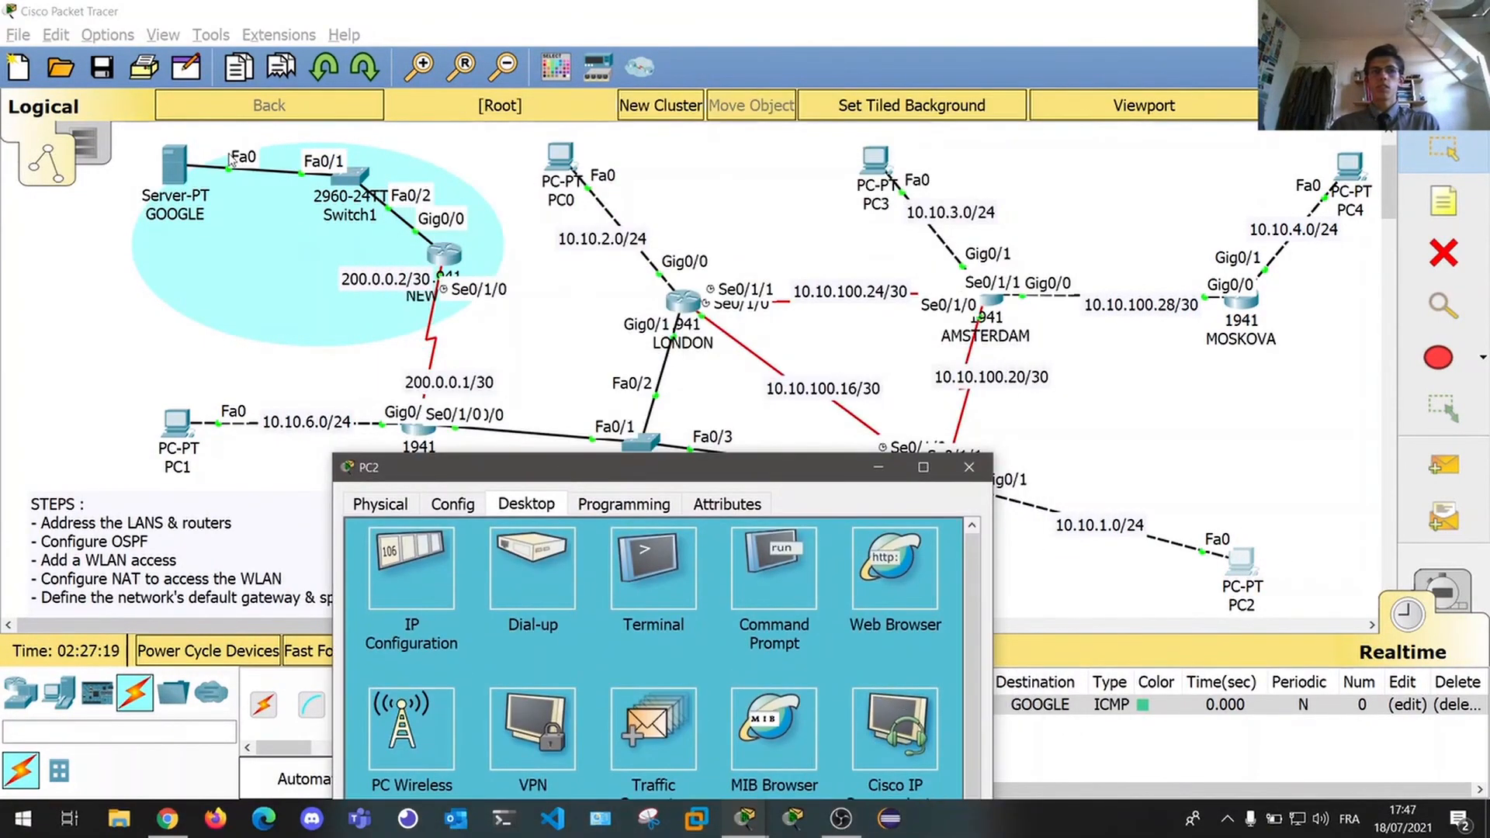
{"action": "left_click_drag", "start_coordinate": [697, 469], "coordinate": [1031, 150]}
{"action": "left_click", "coordinate": [981, 266]}
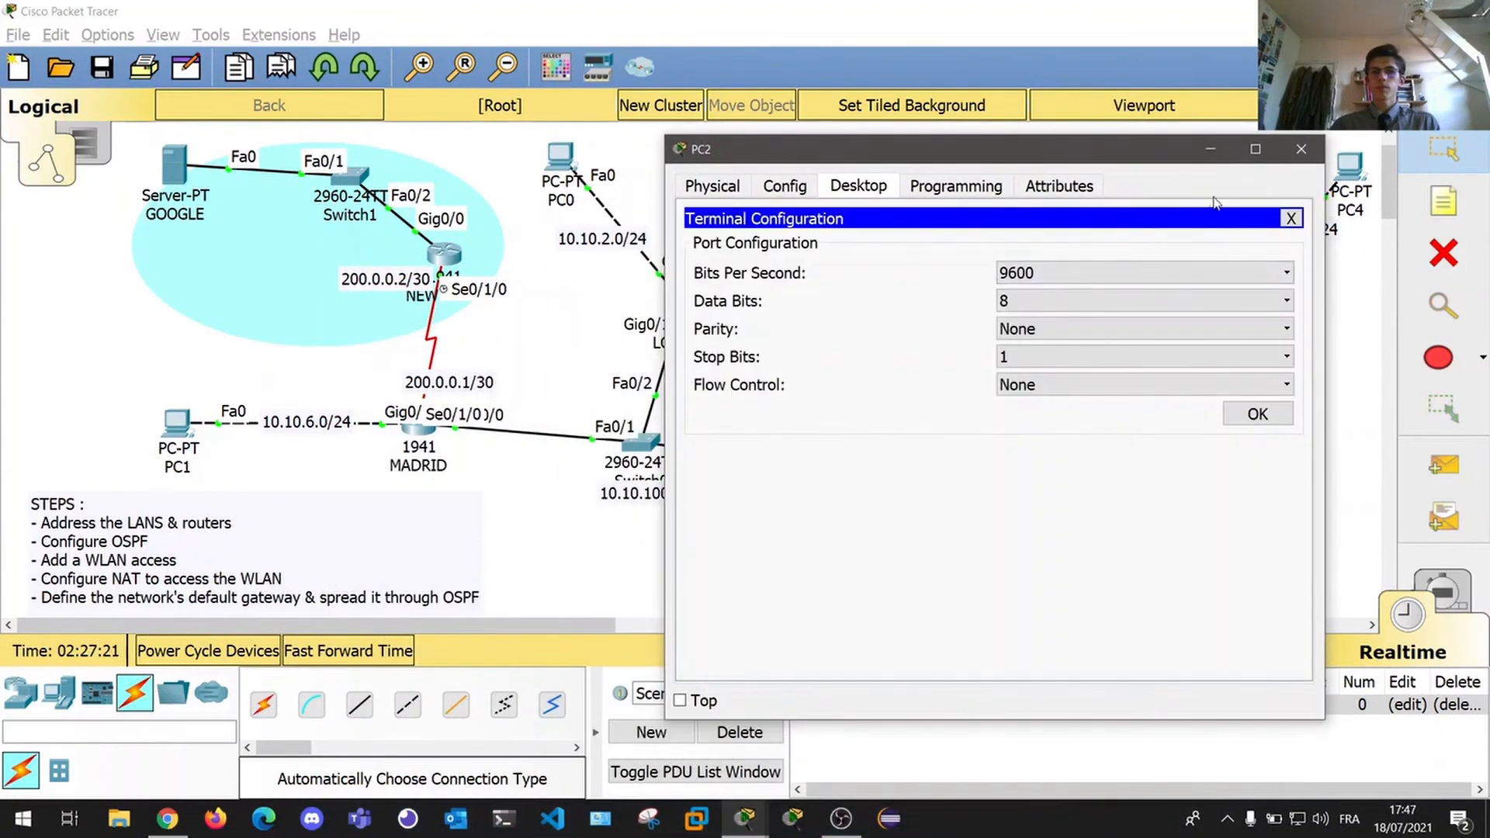
{"action": "left_click", "coordinate": [1290, 218]}
{"action": "left_click", "coordinate": [1106, 246]}
{"action": "type", "text": "ping 8.8.8"}
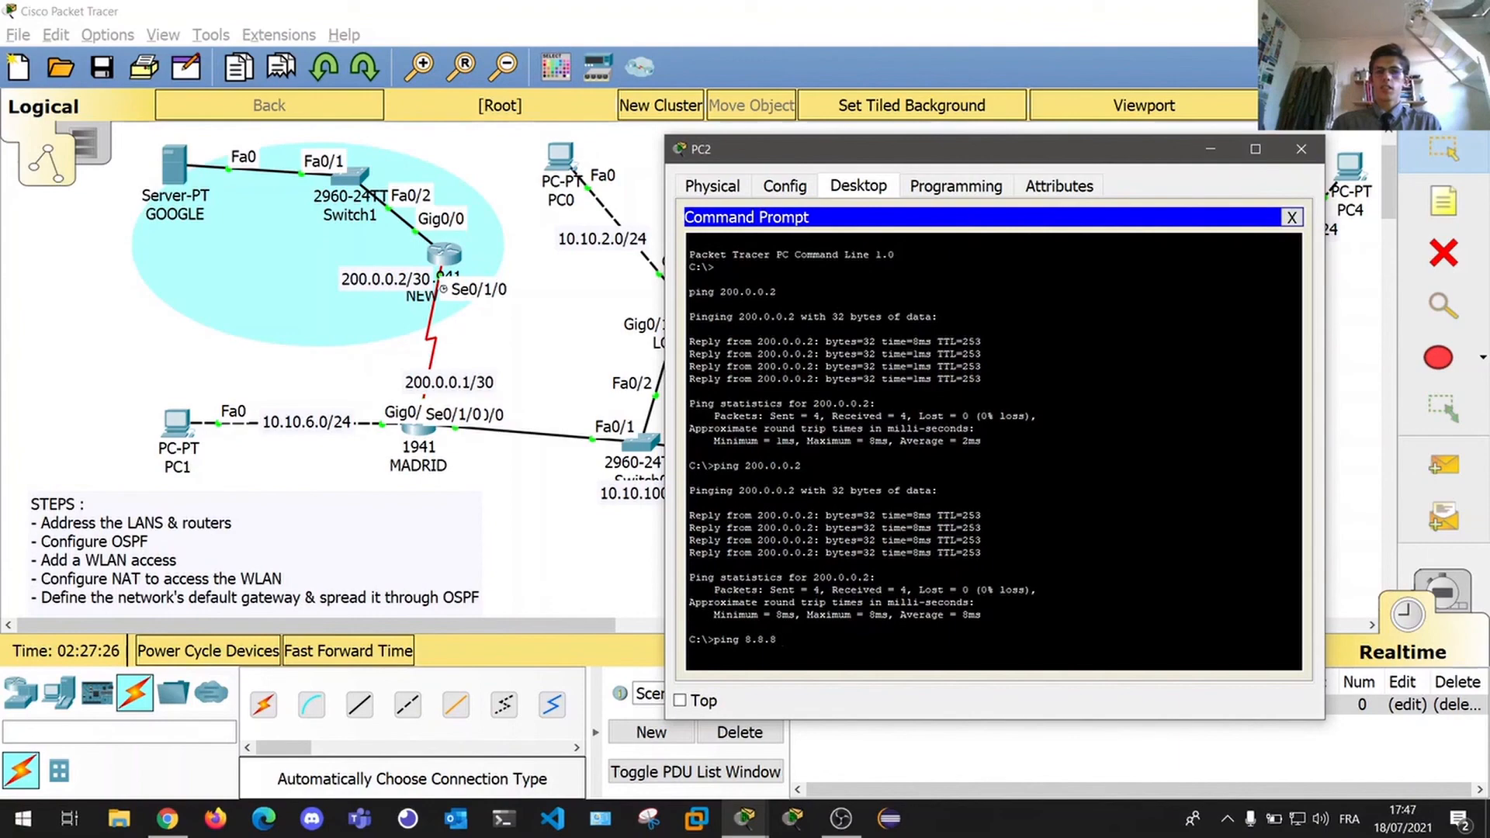
{"action": "type", "text": ".8"}
{"action": "key", "text": "Return"}
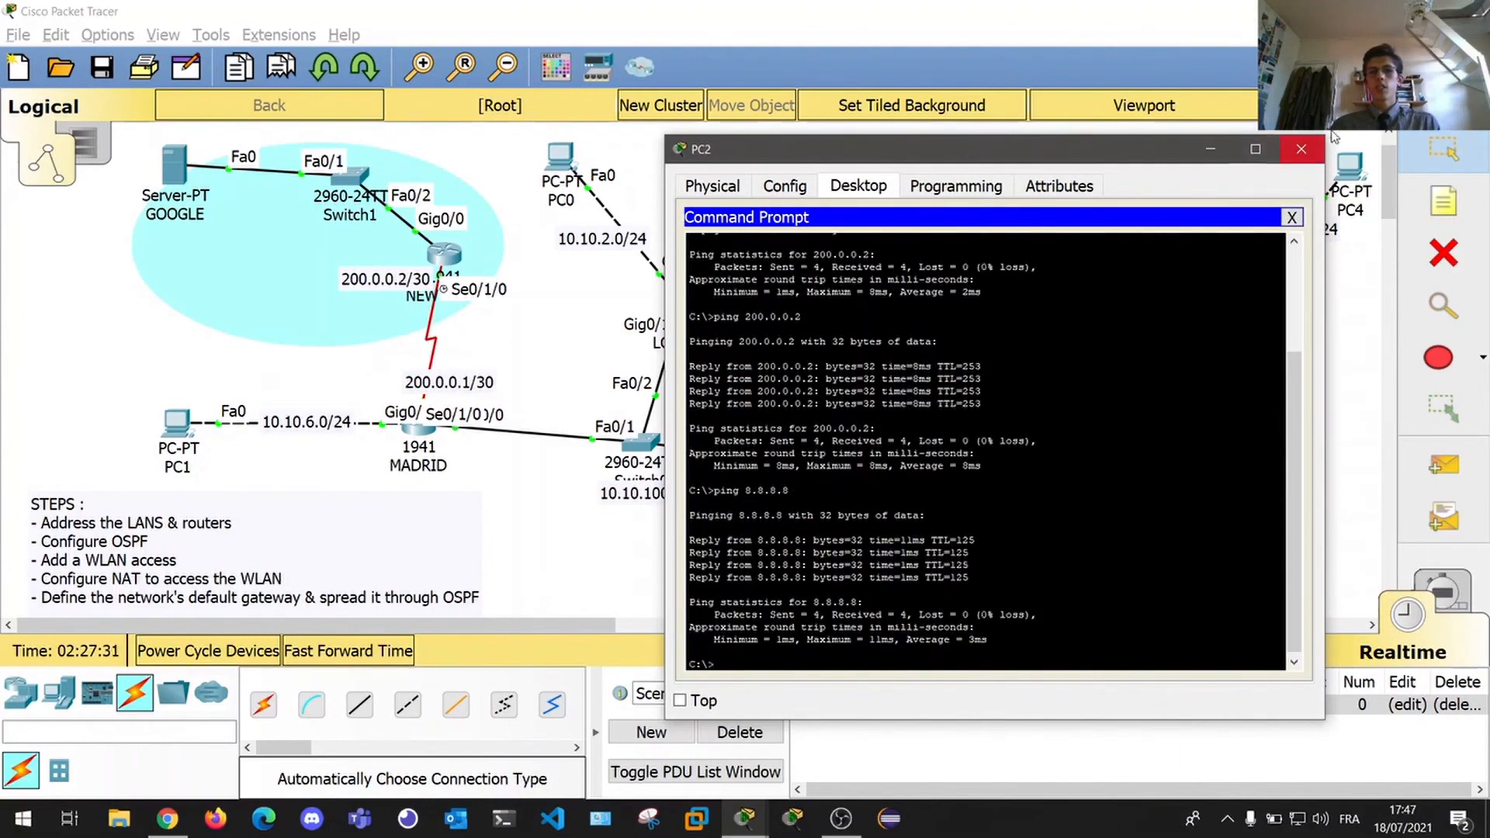
{"action": "left_click", "coordinate": [1303, 159]}
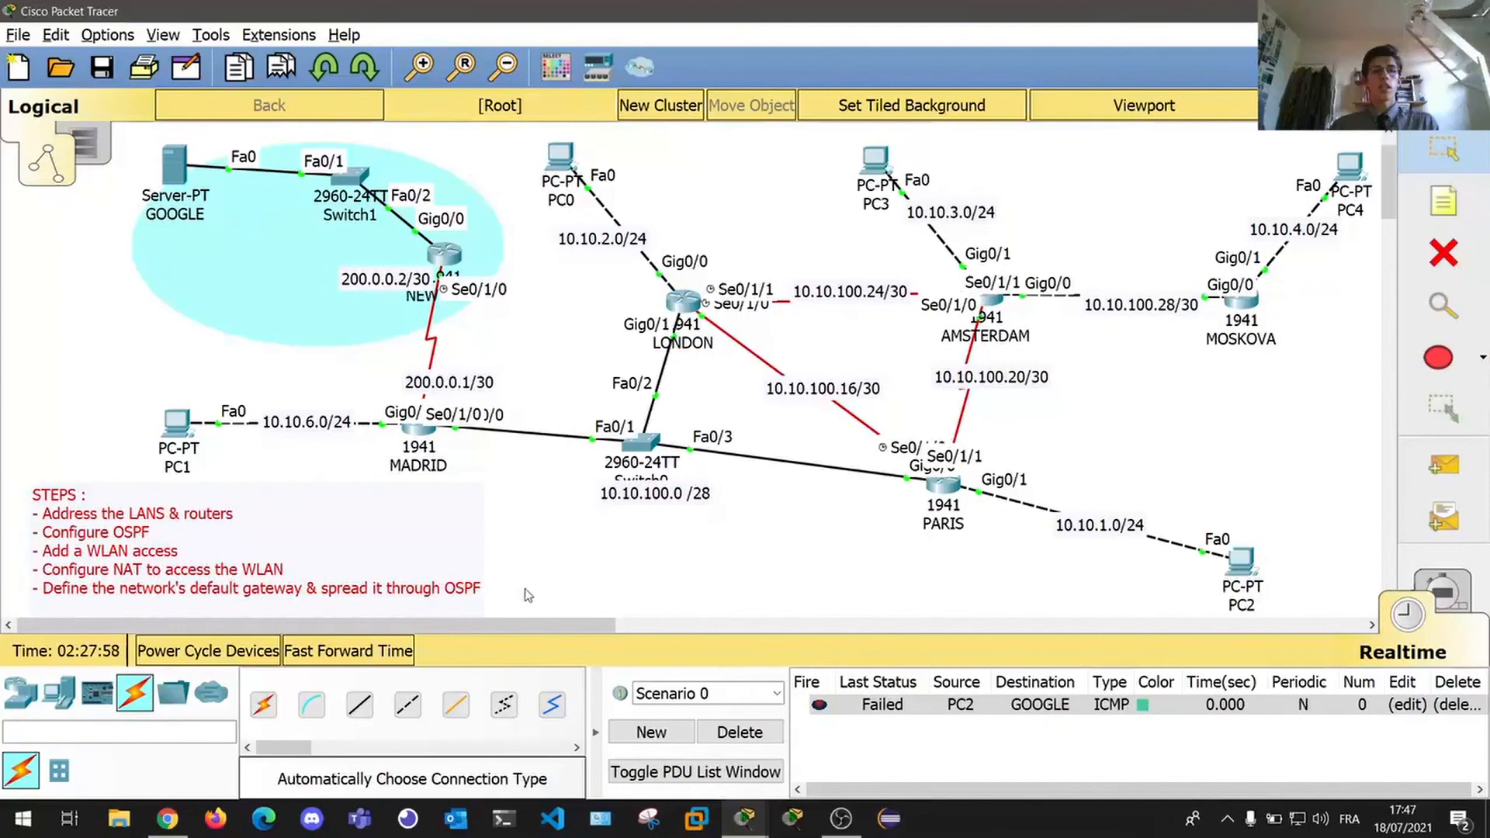
{"action": "left_click", "coordinate": [523, 589]}
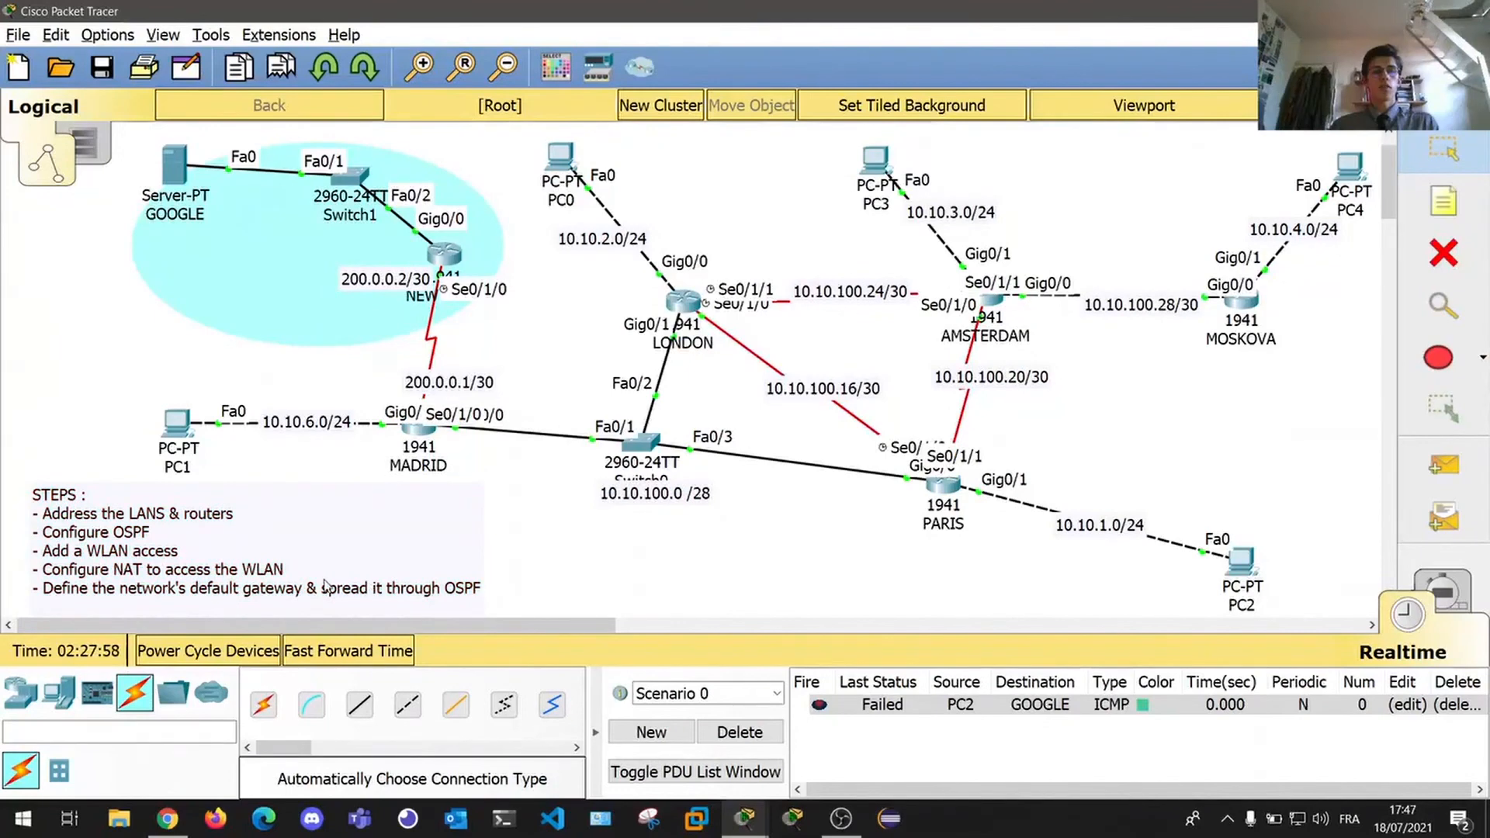